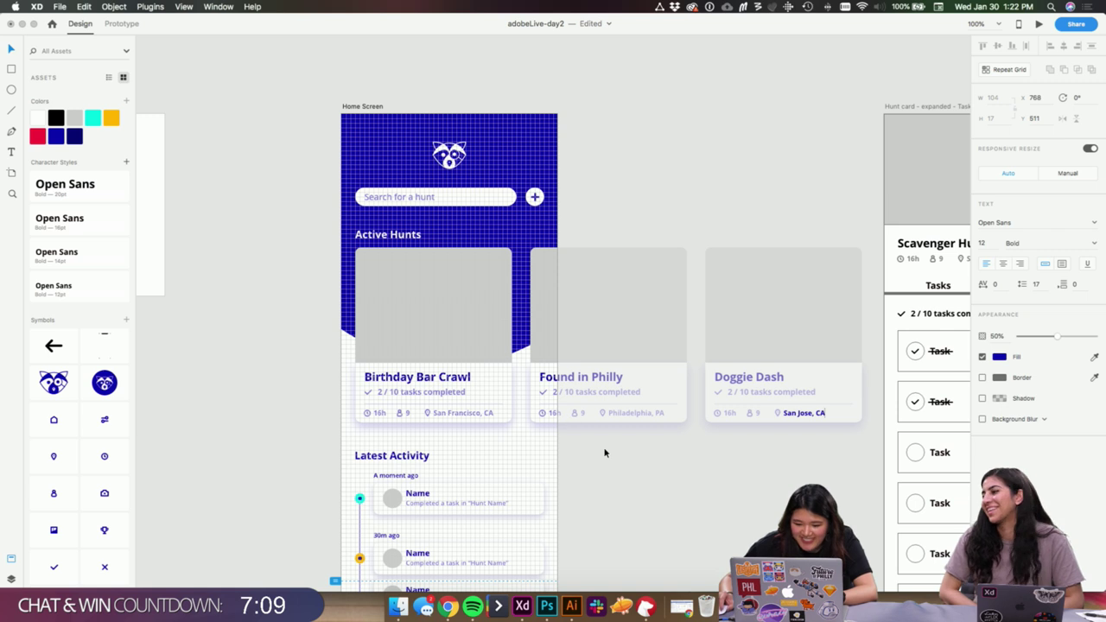
# - Change the Found in Philly card's progress text to "1 / 10 tasks completed"
pyautogui.press('Escape')
pyautogui.press('super+plus')
pyautogui.press('super+plus')
pyautogui.press('super+plus')
pyautogui.doubleClick(676, 496)
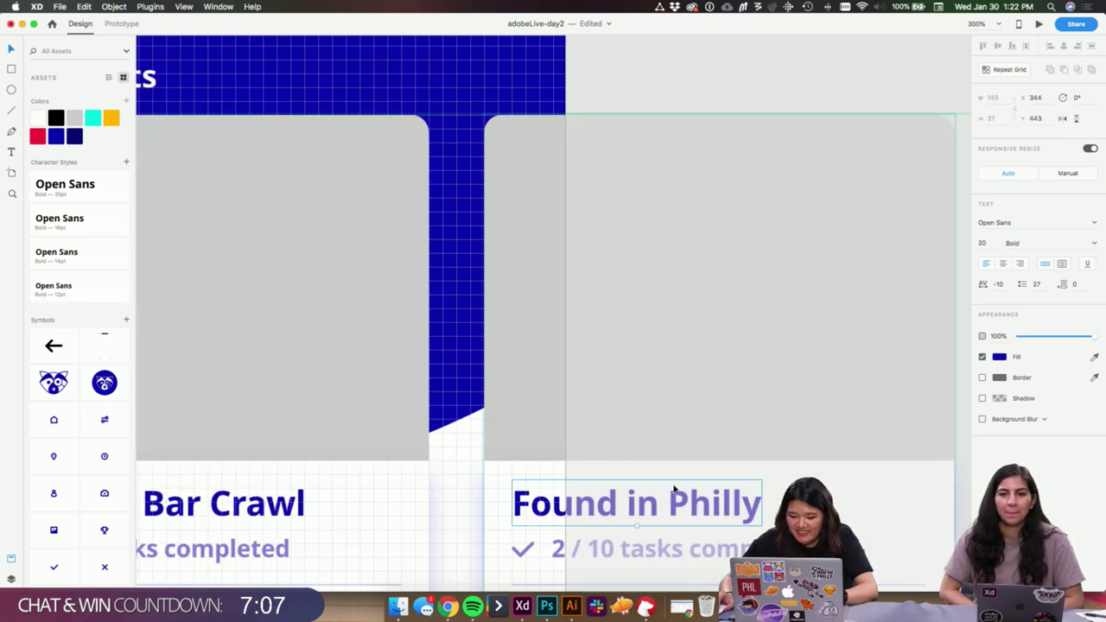
pyautogui.scroll(-5, 679, 338)
pyautogui.doubleClick(603, 339)
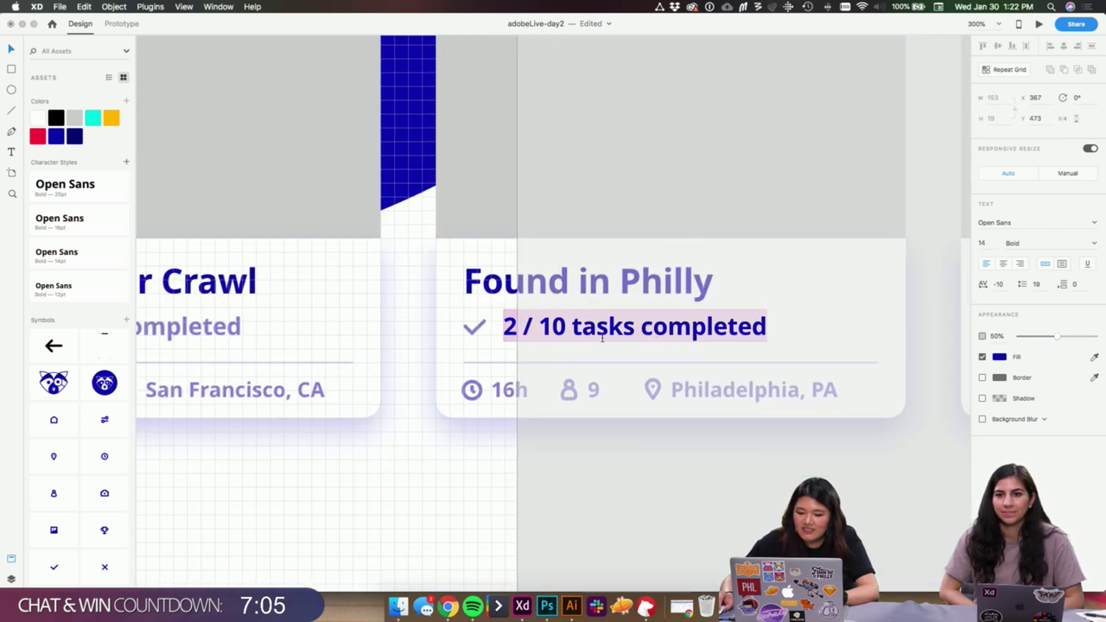
pyautogui.click(515, 325)
pyautogui.hotkey('shift', 'Left')
pyautogui.write('1')
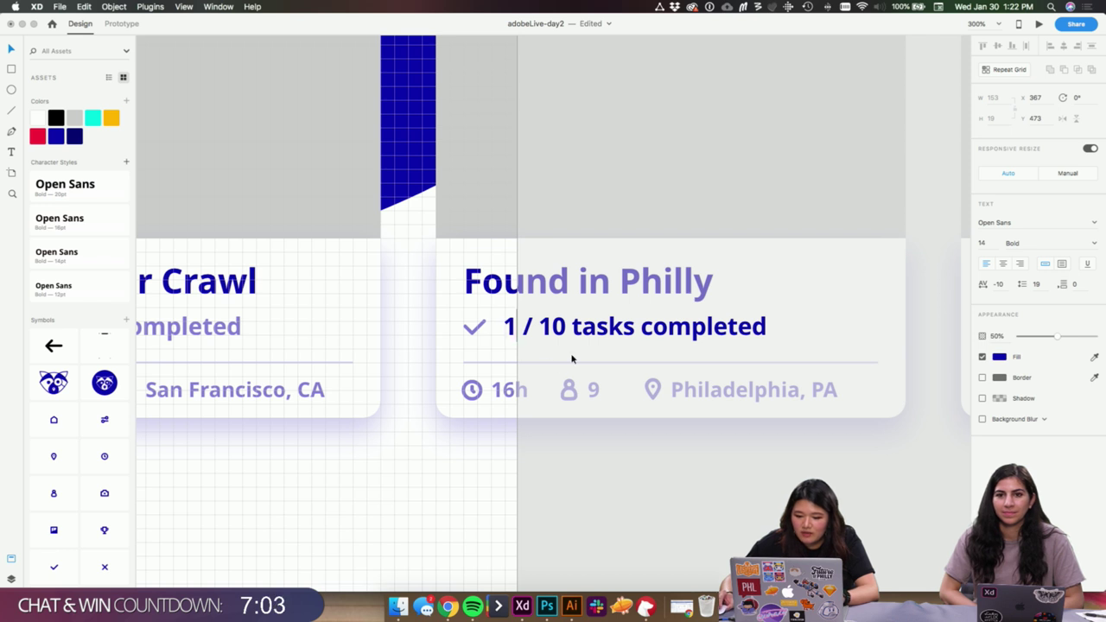
# - Set the duration on the Found in Philly card to 24h
pyautogui.click(494, 390)
pyautogui.doubleClick(499, 390)
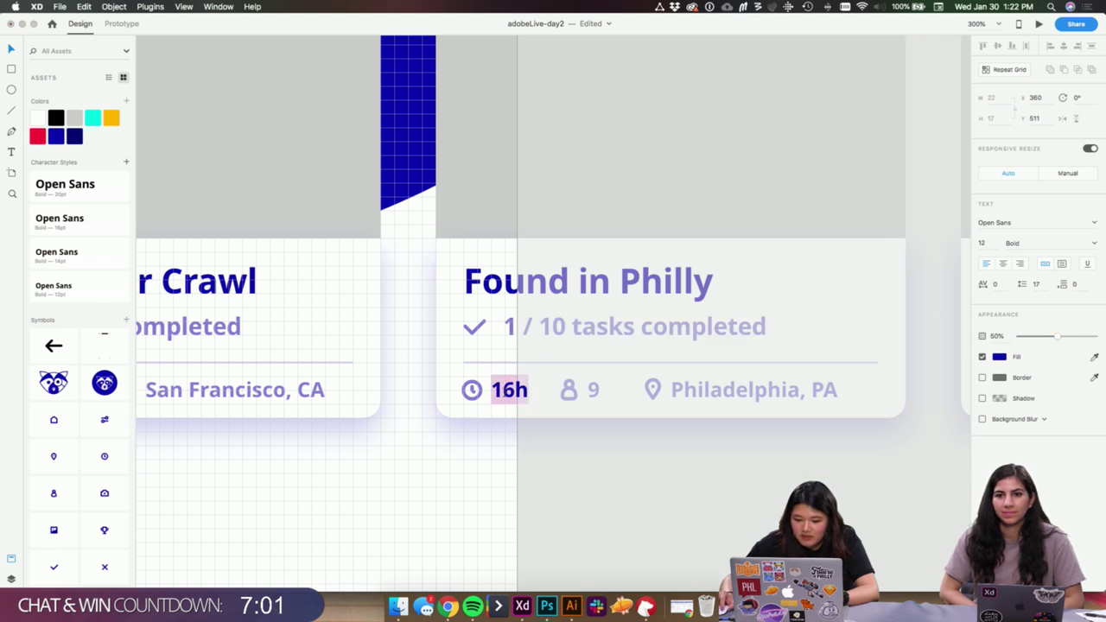
pyautogui.click(507, 394)
pyautogui.moveTo(516, 394); pyautogui.dragTo(495, 394)
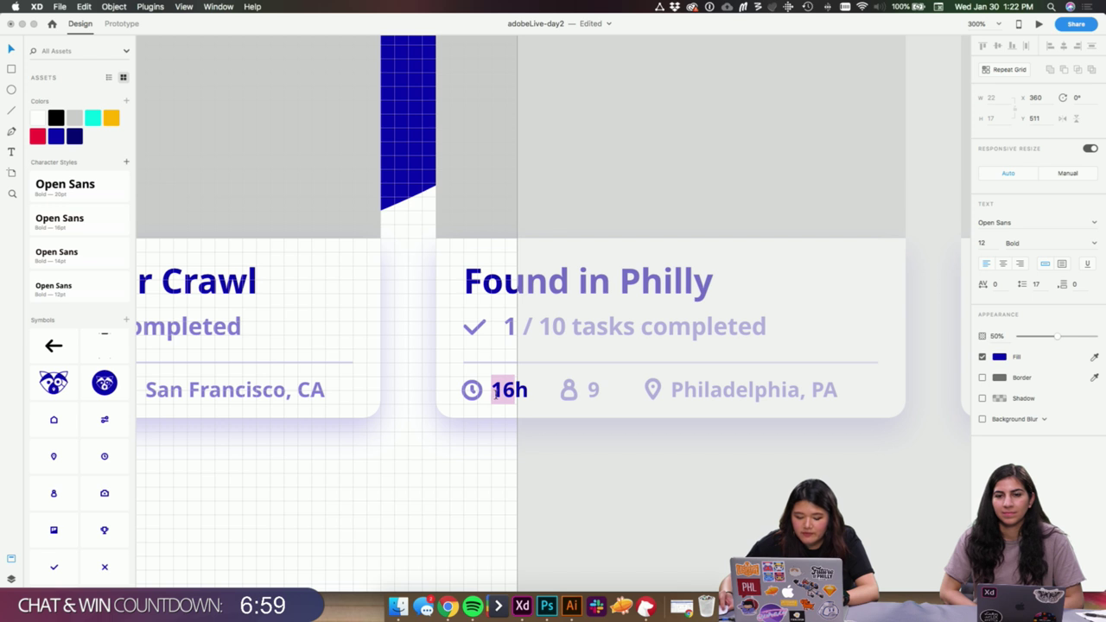
pyautogui.write('24h')
pyautogui.press('Escape')
pyautogui.press('Escape')
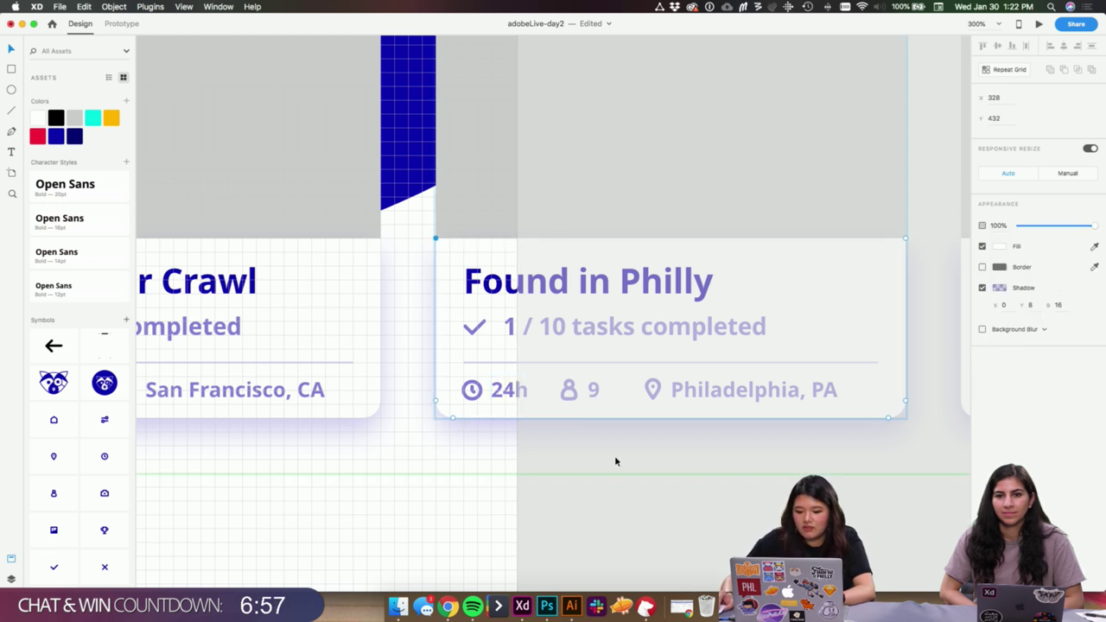
pyautogui.press('Escape')
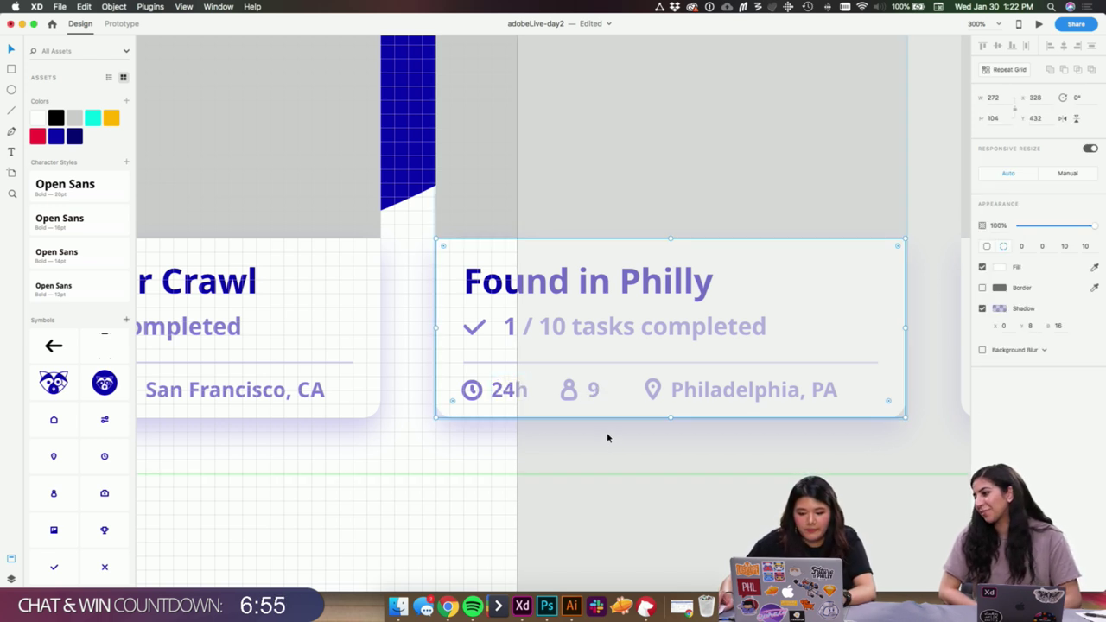
pyautogui.press('Escape')
# - Set the player count on the Found in Philly card to 10
pyautogui.keyDown('super'); pyautogui.click(496, 397); pyautogui.keyUp('super')
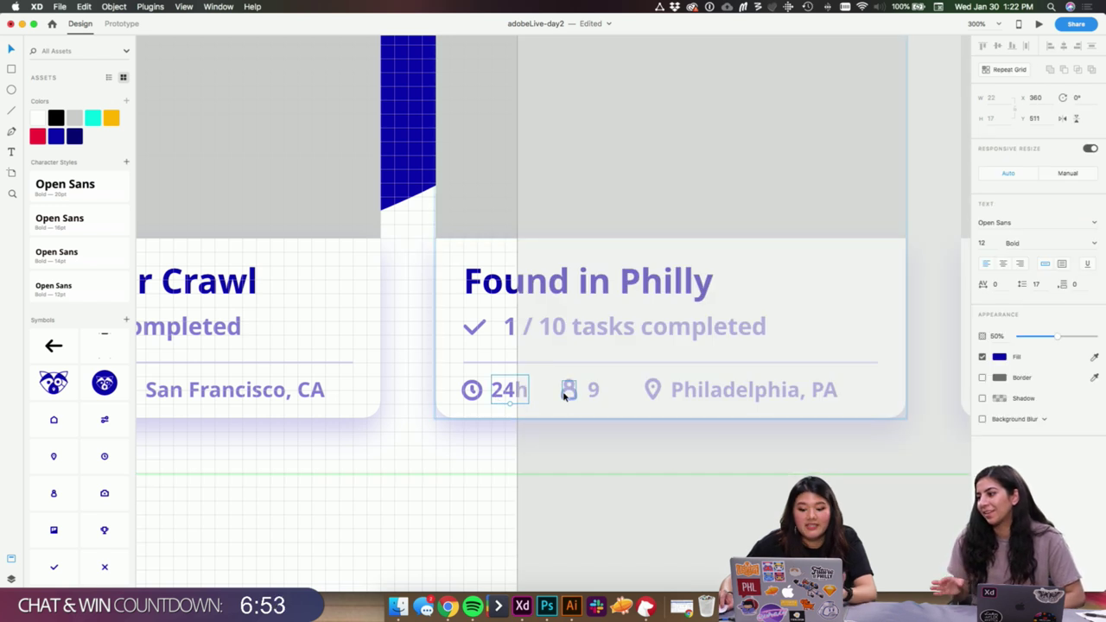
pyautogui.click(593, 389)
pyautogui.press('Return')
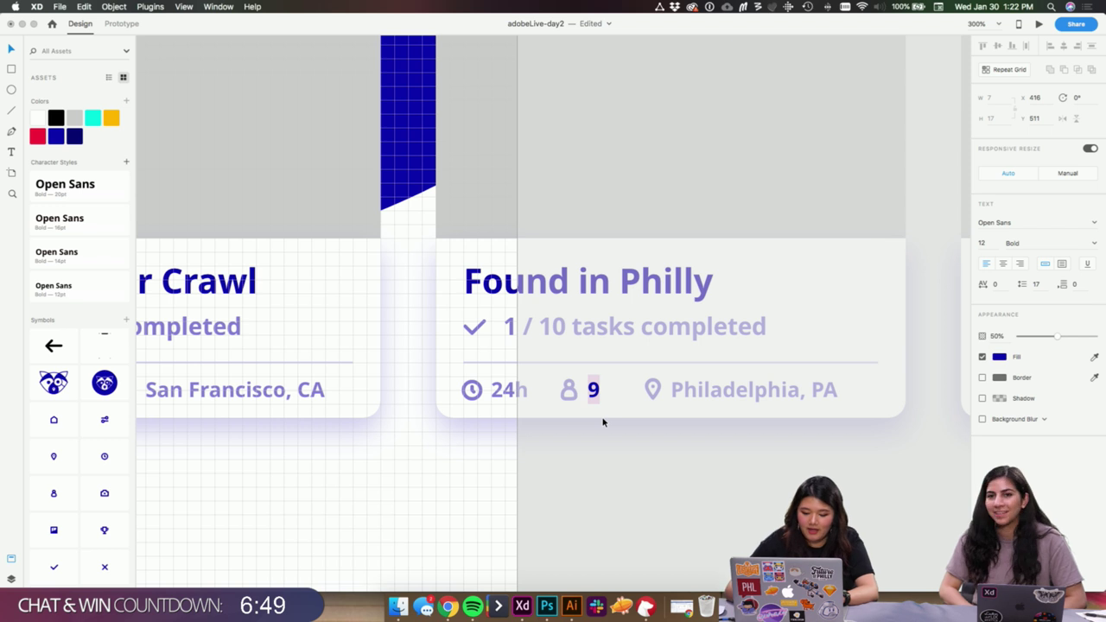
pyautogui.write('10')
pyautogui.click(701, 442)
# - Change the duration on the Doggie Dash card to 1d
pyautogui.moveTo(760, 348); pyautogui.dragTo(455, 355)
pyautogui.click(193, 334)
pyautogui.moveTo(597, 338); pyautogui.dragTo(415, 339)
pyautogui.keyDown('super'); pyautogui.click(519, 399); pyautogui.keyUp('super')
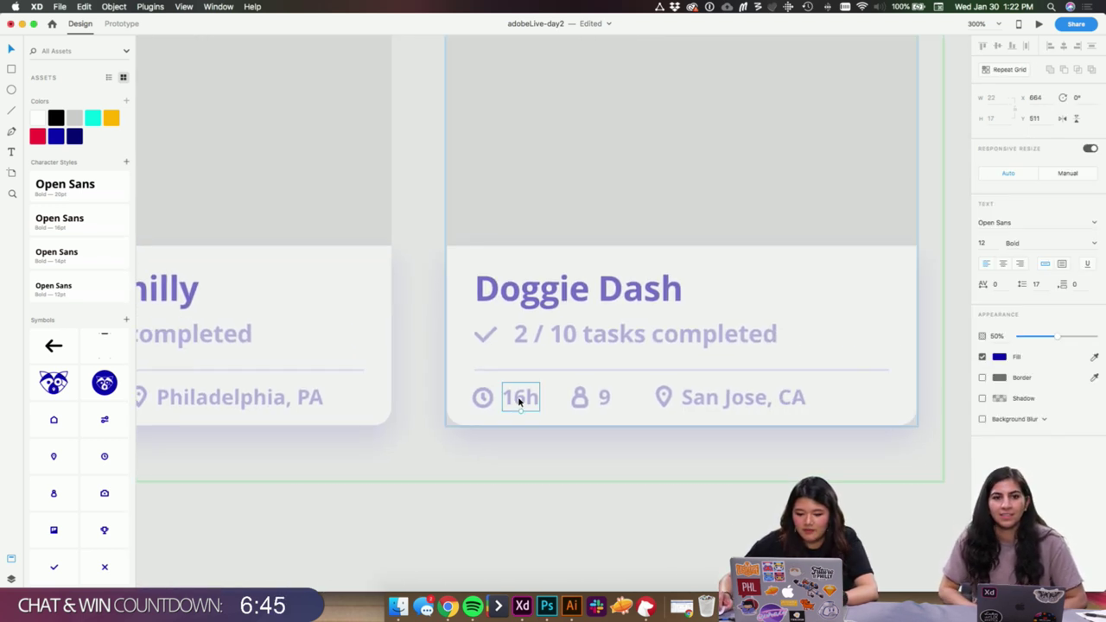
pyautogui.doubleClick(520, 401)
pyautogui.click(525, 404)
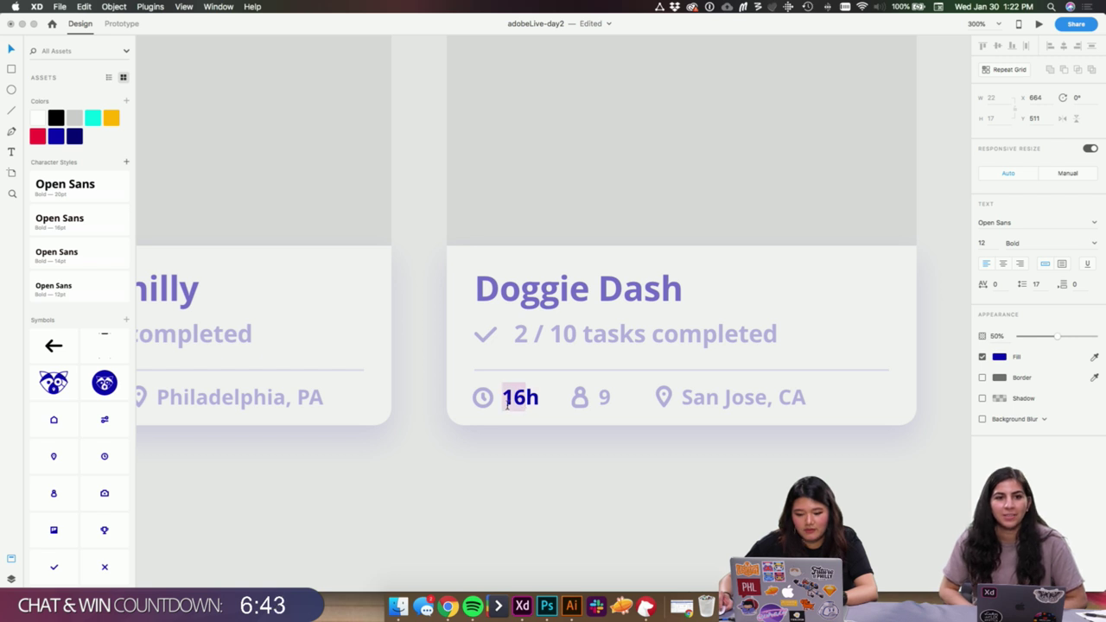
pyautogui.press('BackSpace')
pyautogui.press('Delete')
pyautogui.write('d')
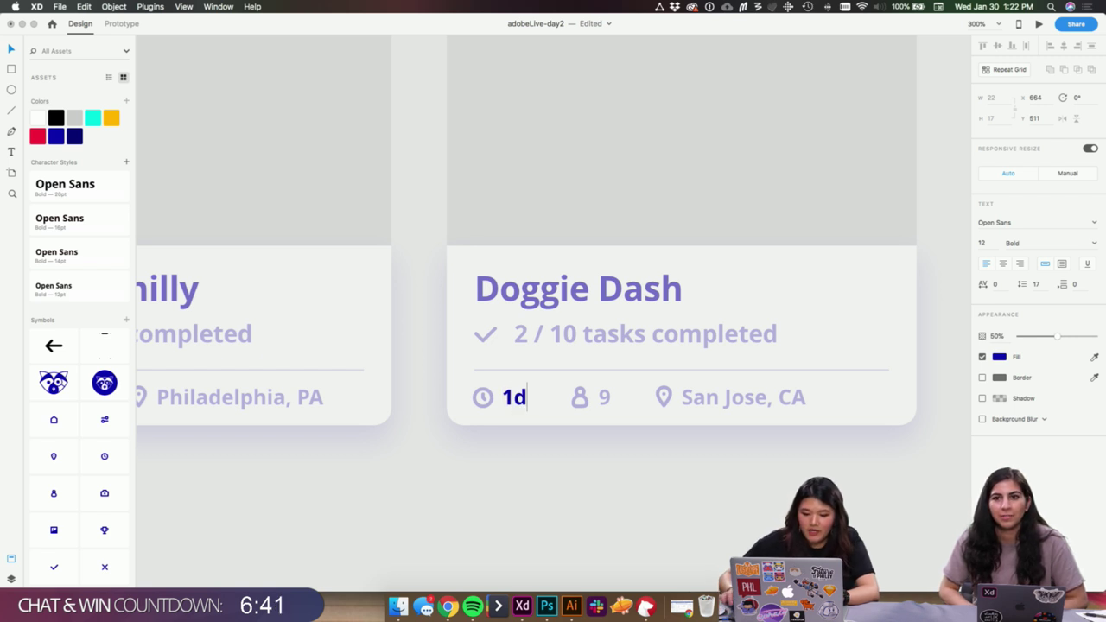
# - Set the player count on the Doggie Dash card to 8 and deselect the card grid
pyautogui.doubleClick(604, 399)
pyautogui.click(604, 406)
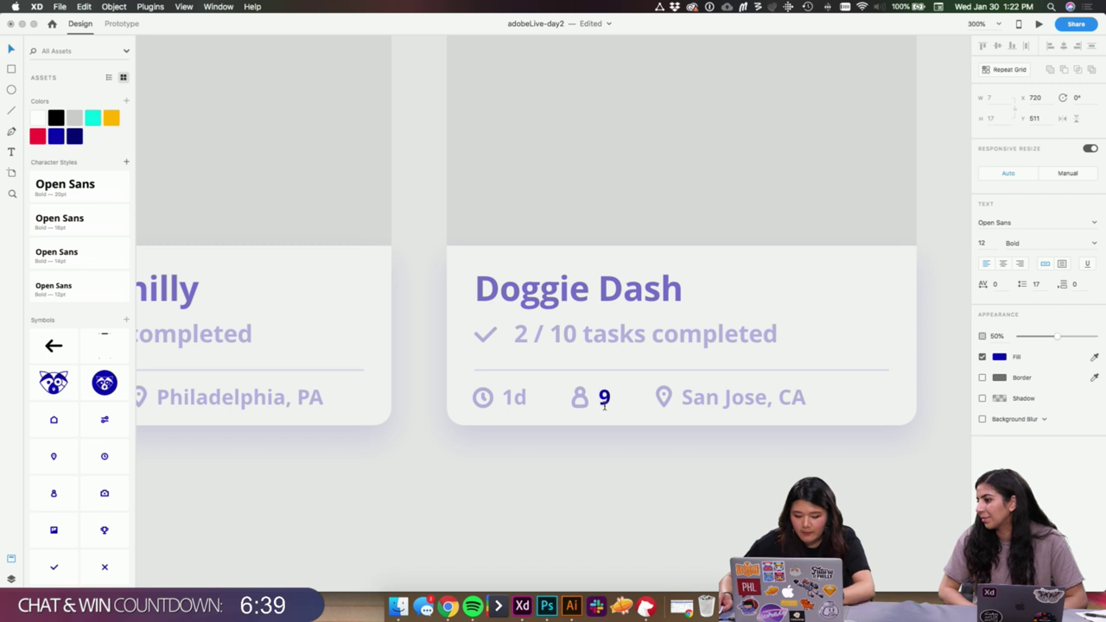
pyautogui.doubleClick(599, 400)
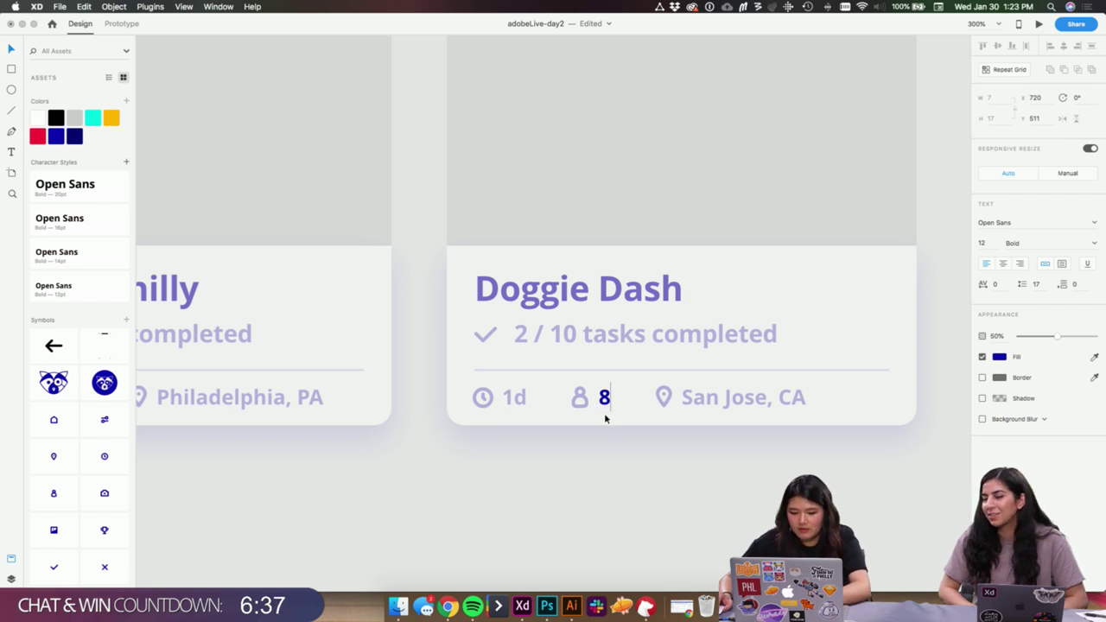
pyautogui.write('8')
pyautogui.press('Escape')
pyautogui.press('super+0')
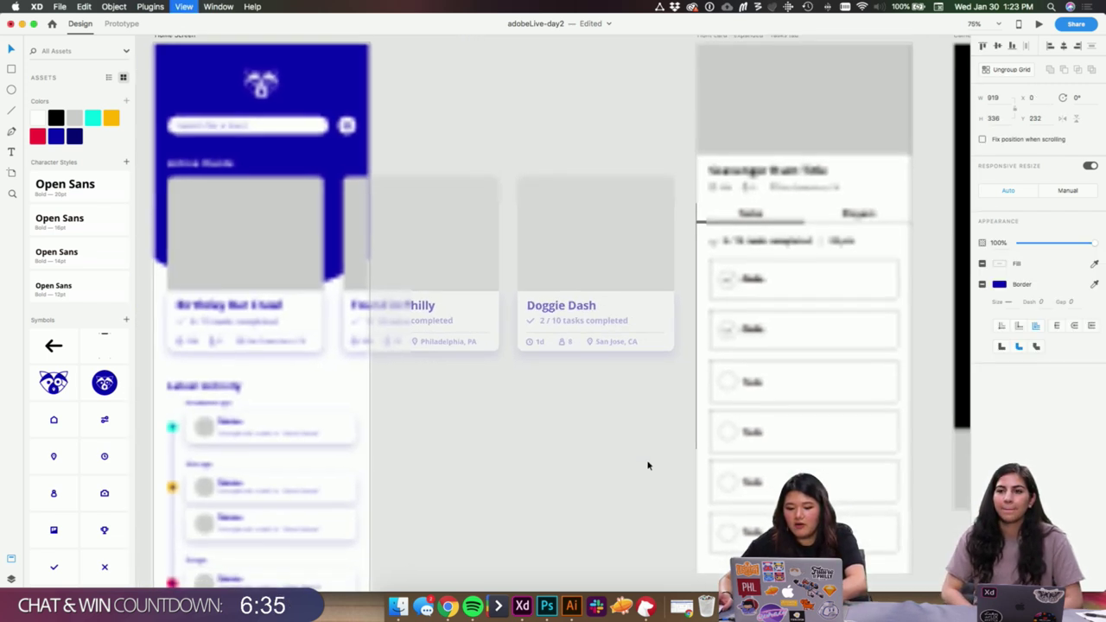
pyautogui.click(555, 439)
# - Delete the last three unchecked task rows from the expanded hunt card's Tasks tab artboard
pyautogui.moveTo(554, 367); pyautogui.dragTo(624, 529)
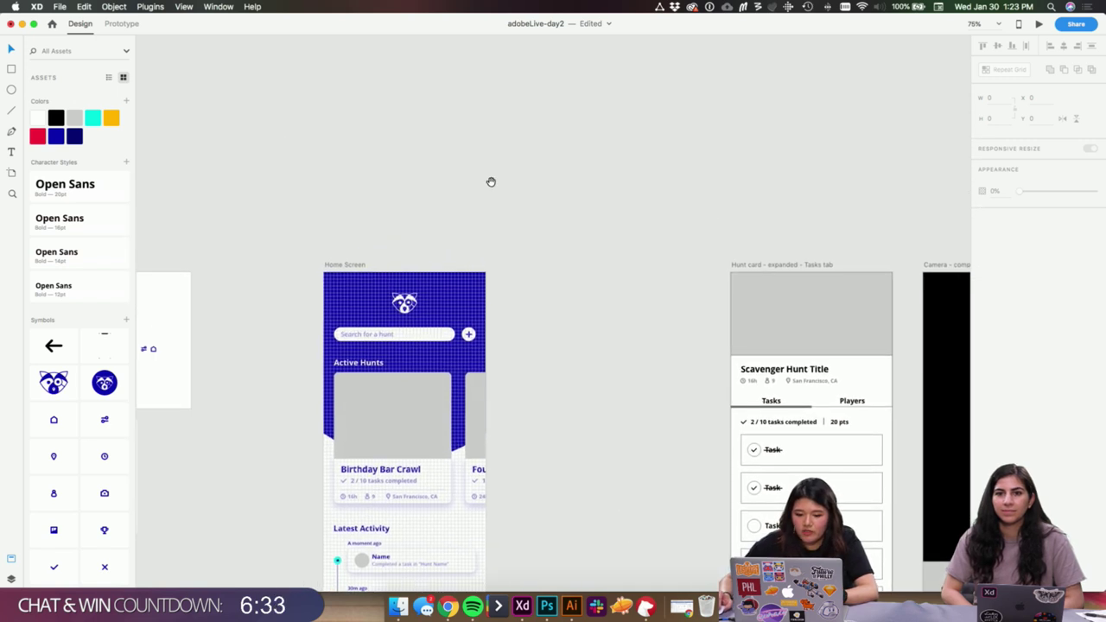
pyautogui.moveTo(490, 181); pyautogui.dragTo(452, 39)
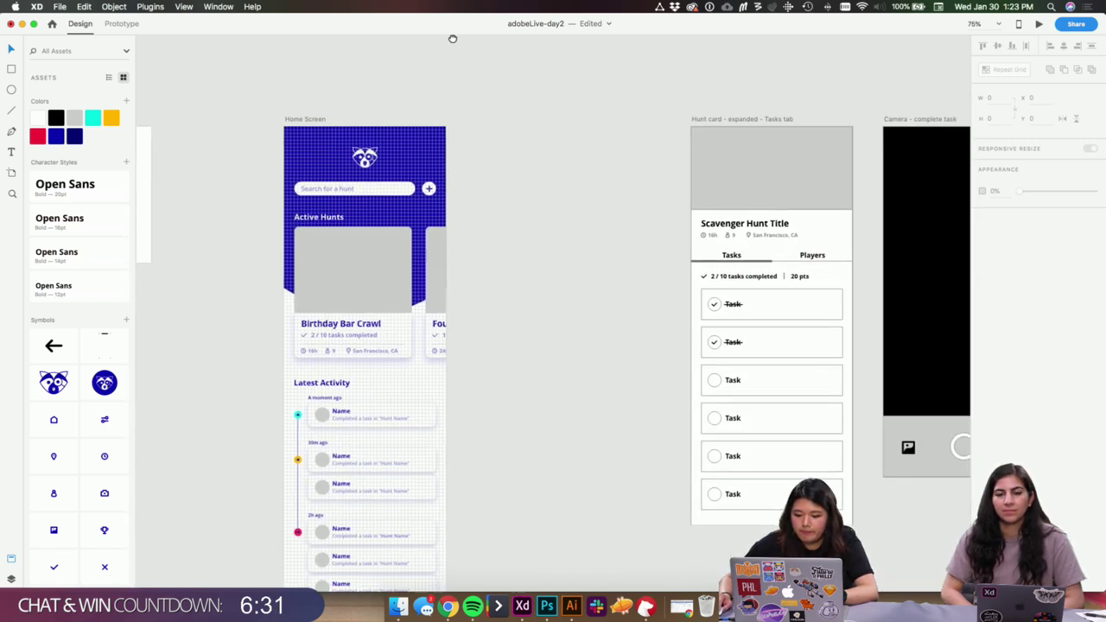
pyautogui.press('super+1')
pyautogui.moveTo(812, 363); pyautogui.dragTo(469, 232)
pyautogui.click(484, 235)
pyautogui.click(420, 289)
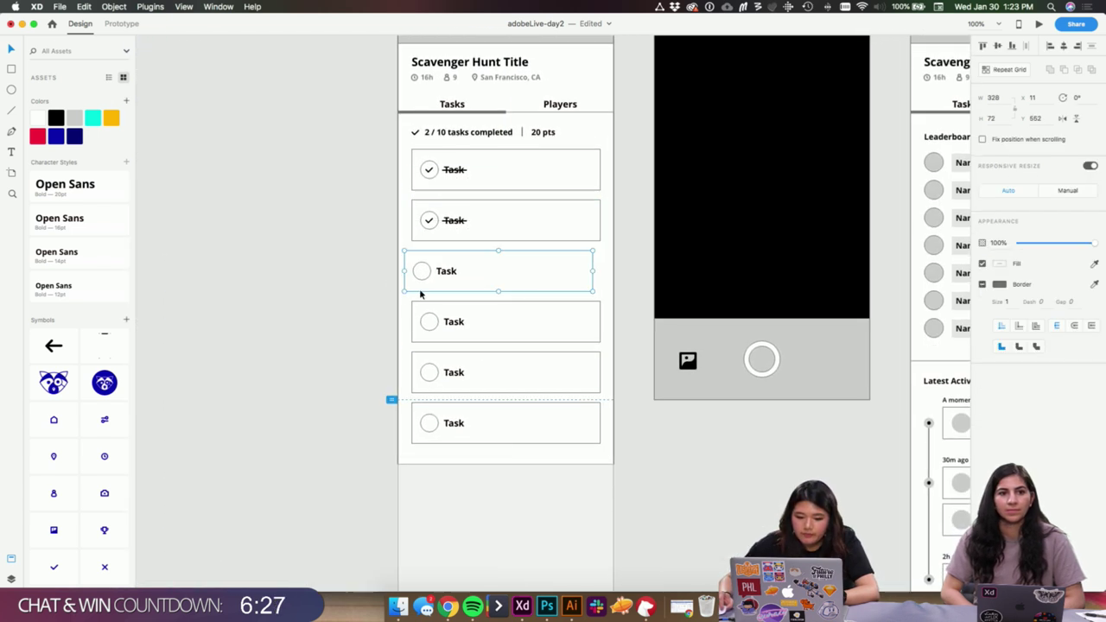
pyautogui.click(369, 309)
pyautogui.moveTo(369, 309); pyautogui.dragTo(597, 444)
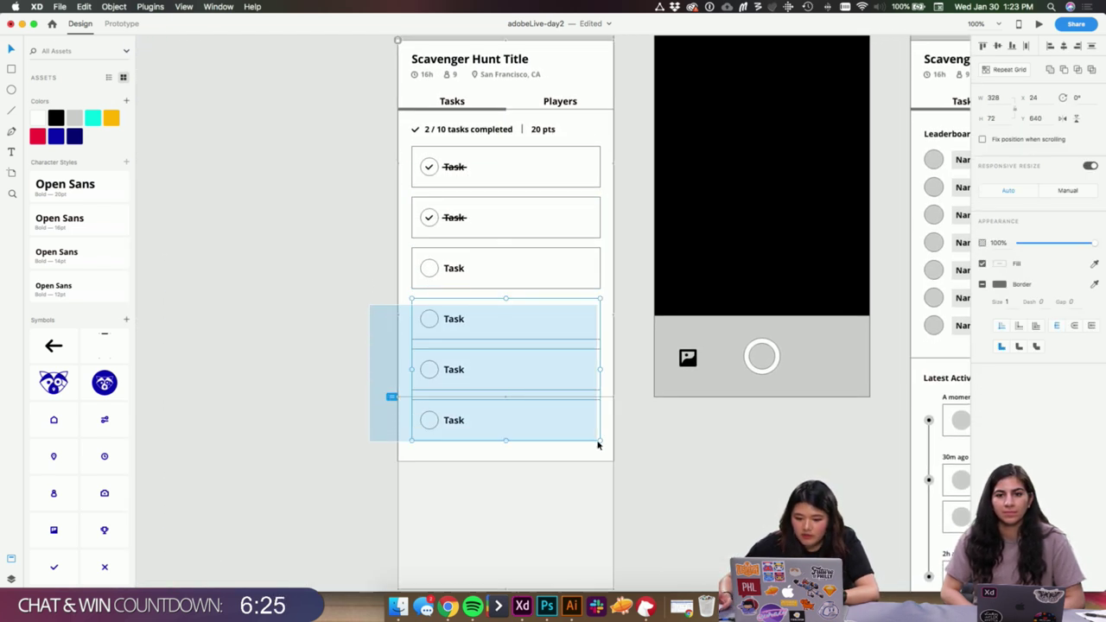
pyautogui.press('Delete')
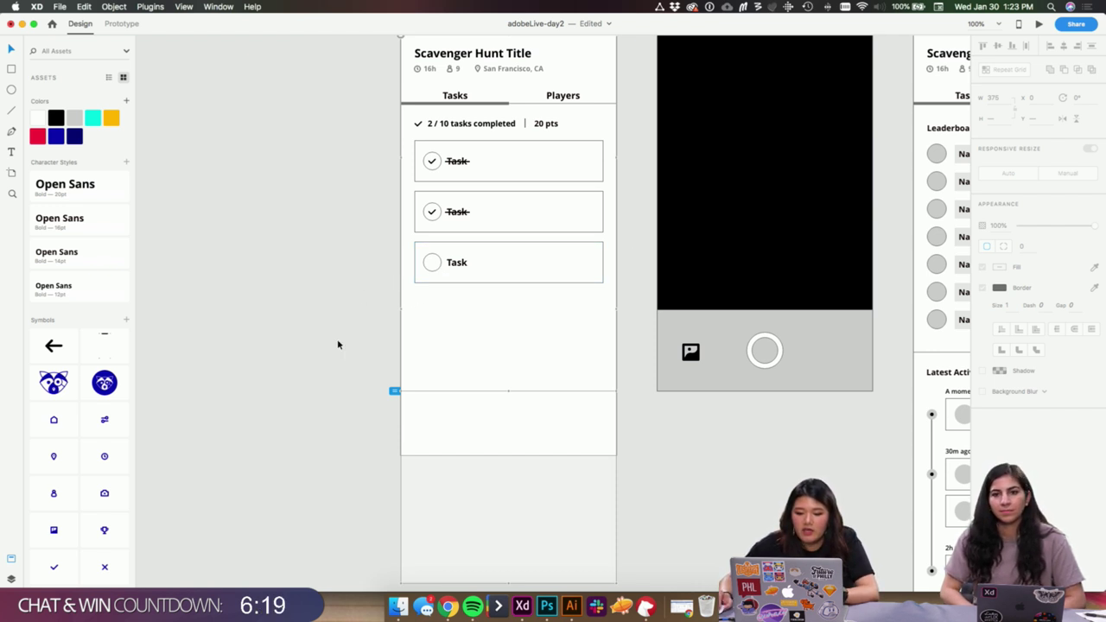
# - Turn the remaining unchecked task row into a Repeat Grid, extending it downward to four rows and to about 341 wide
pyautogui.moveTo(377, 295); pyautogui.dragTo(628, 233)
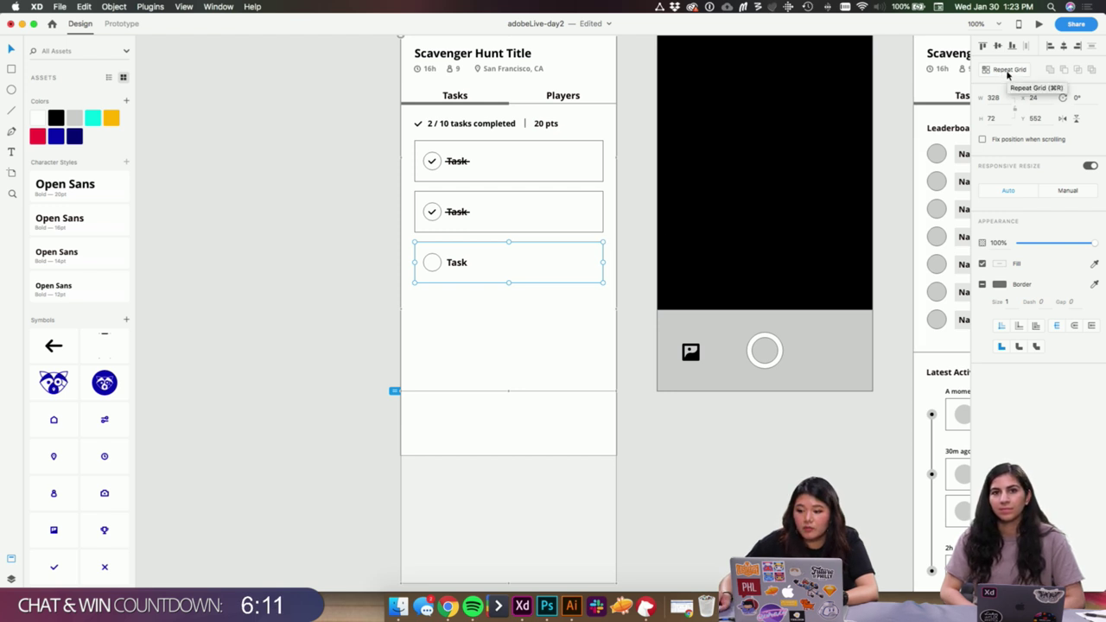
pyautogui.click(1007, 73)
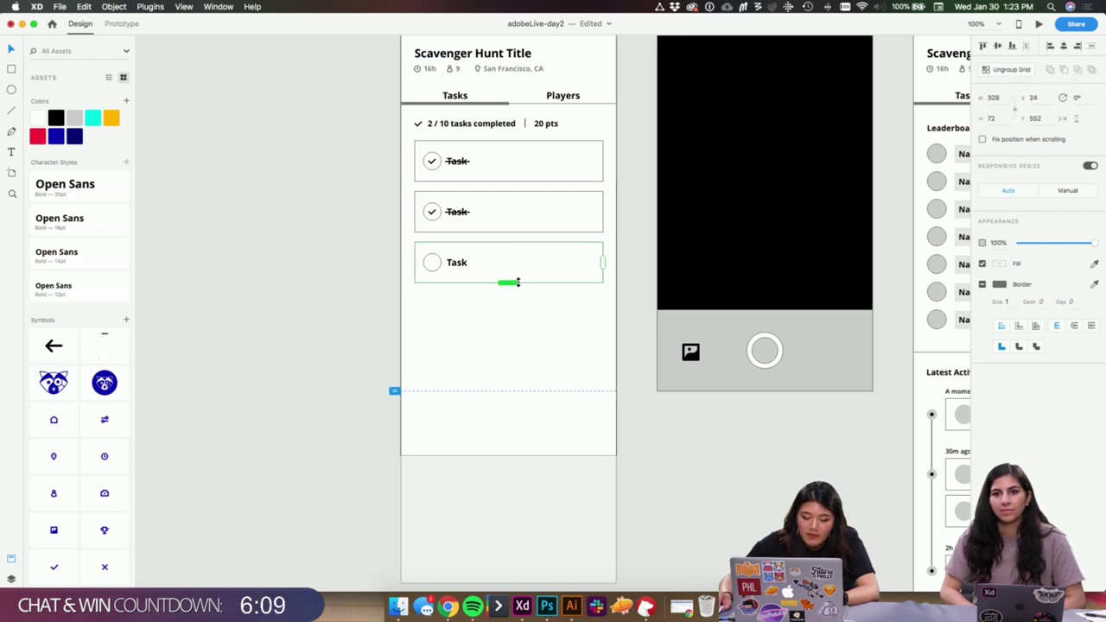
pyautogui.moveTo(519, 281); pyautogui.dragTo(512, 435)
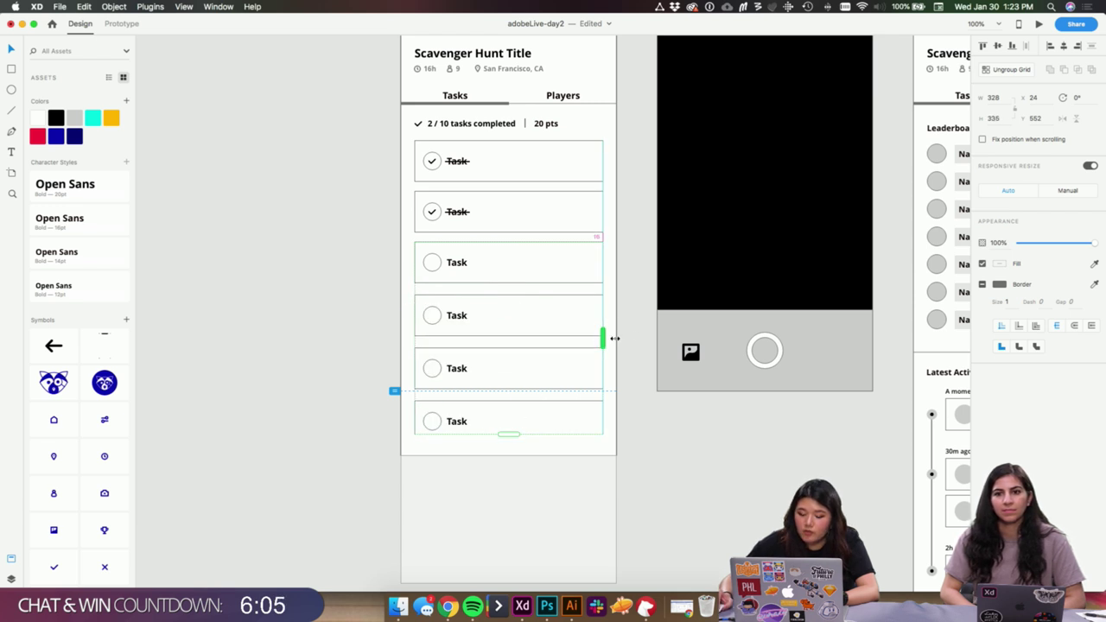
pyautogui.moveTo(605, 337)
pyautogui.mouseDown()
pyautogui.moveTo(892, 316)
pyautogui.moveTo(637, 338)
pyautogui.moveTo(606, 356)
pyautogui.mouseUp()
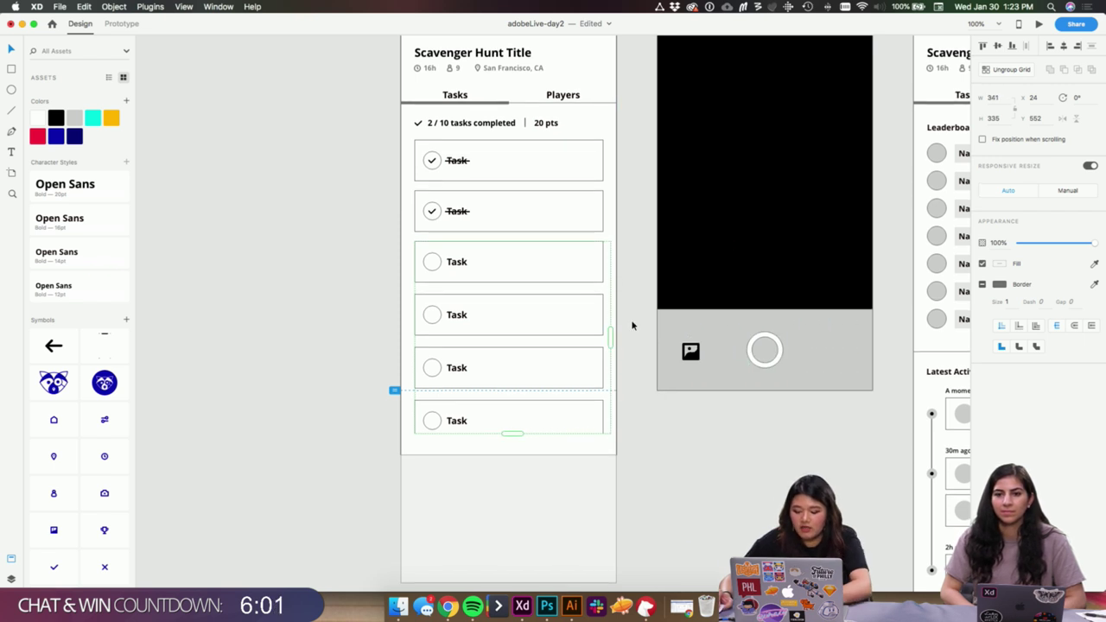
# - Adjust the repeat grid's row gap to match the spacing of the checked tasks, and extend the grid to include the whole fourth row
pyautogui.press('super+2')
pyautogui.moveTo(585, 264)
pyautogui.mouseDown()
pyautogui.moveTo(588, 224)
pyautogui.moveTo(584, 271)
pyautogui.mouseUp()
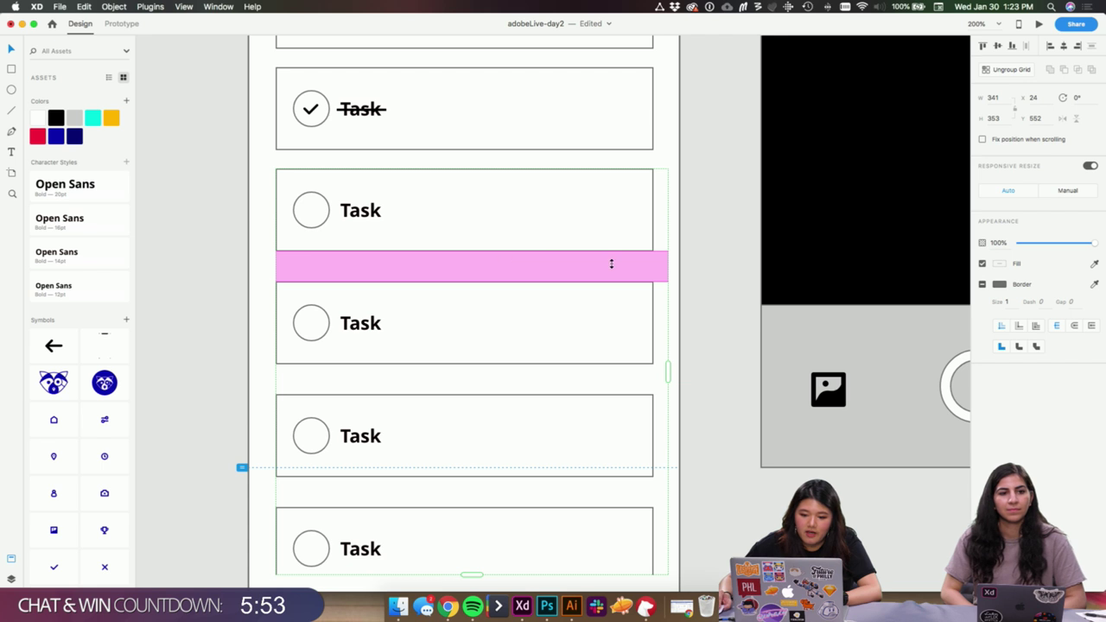
pyautogui.moveTo(611, 265); pyautogui.dragTo(613, 253)
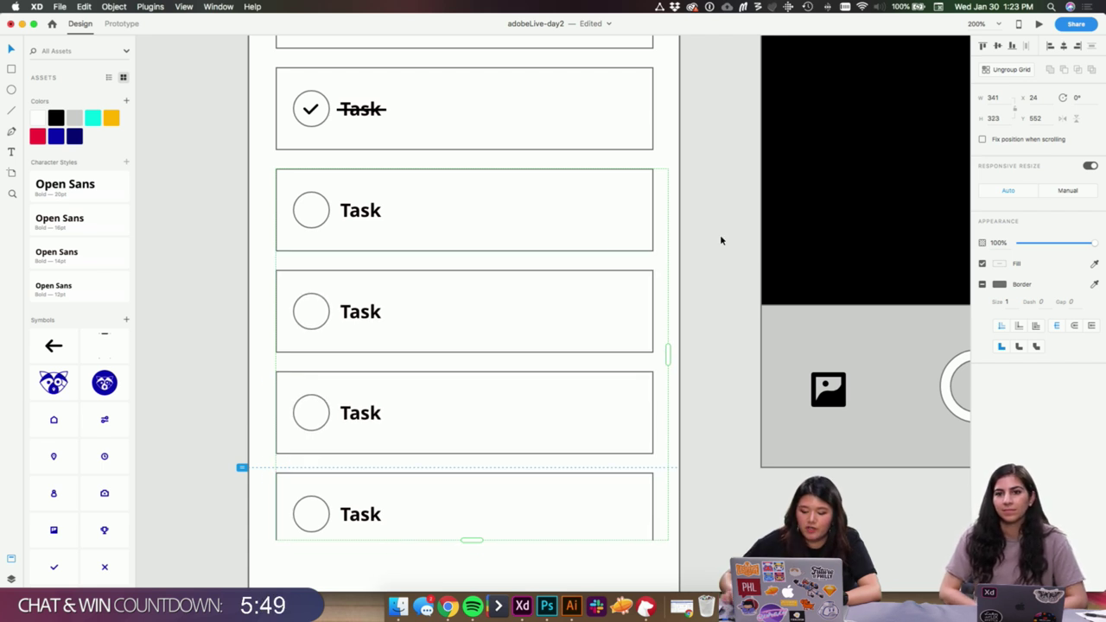
pyautogui.press('super+1')
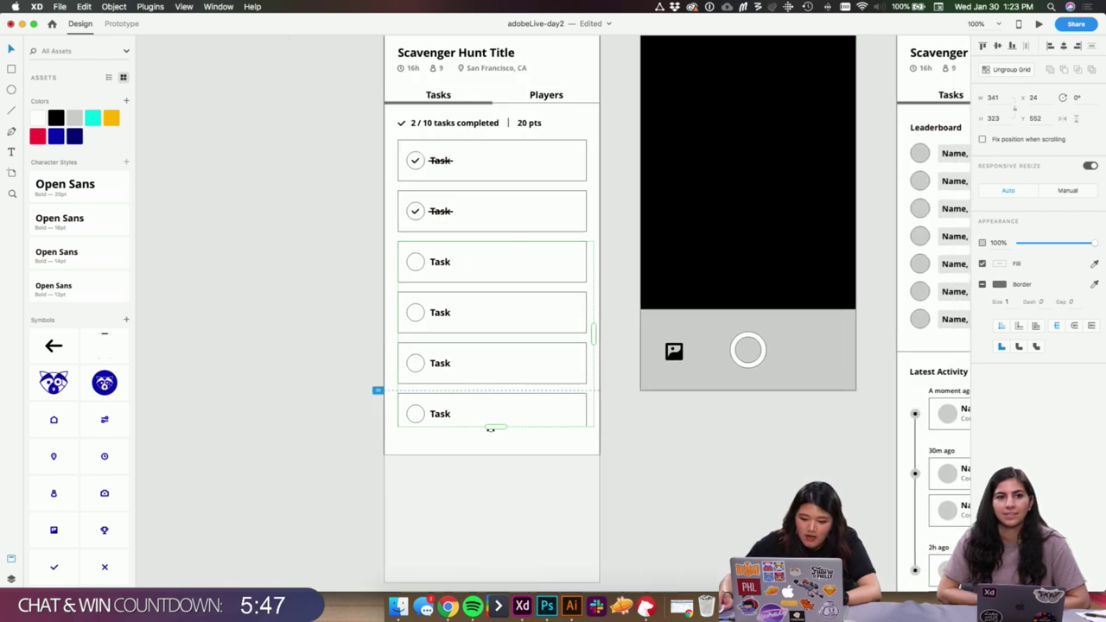
pyautogui.moveTo(493, 429); pyautogui.dragTo(493, 440)
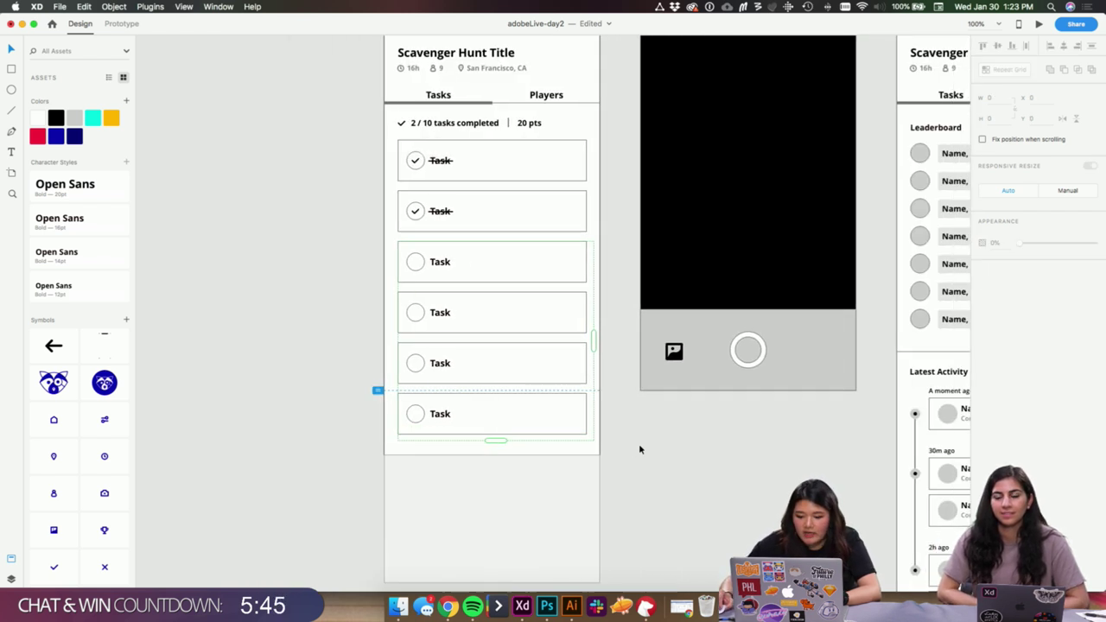
# - Ungroup the repeat grid into separate task rows and select the second unchecked row
pyautogui.click(533, 418)
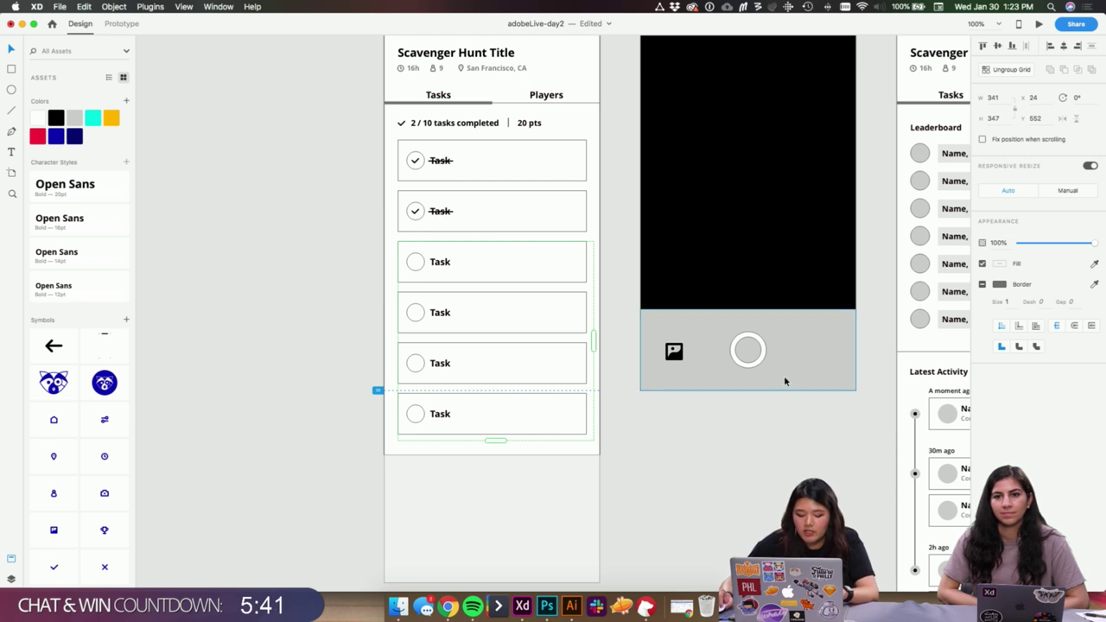
pyautogui.click(1013, 74)
pyautogui.click(625, 435)
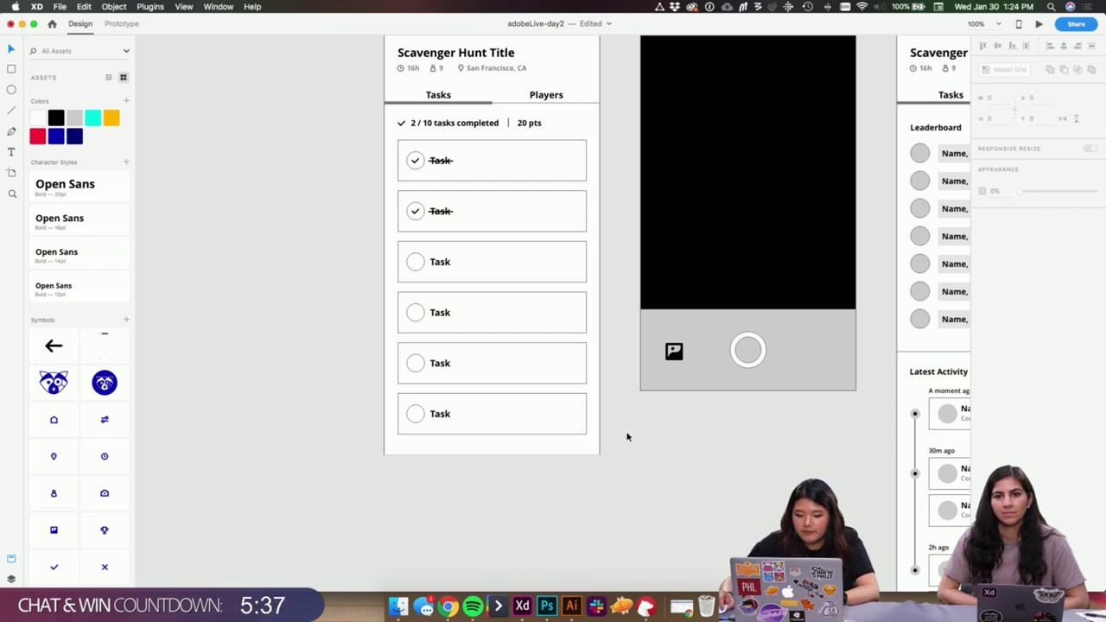
pyautogui.click(495, 385)
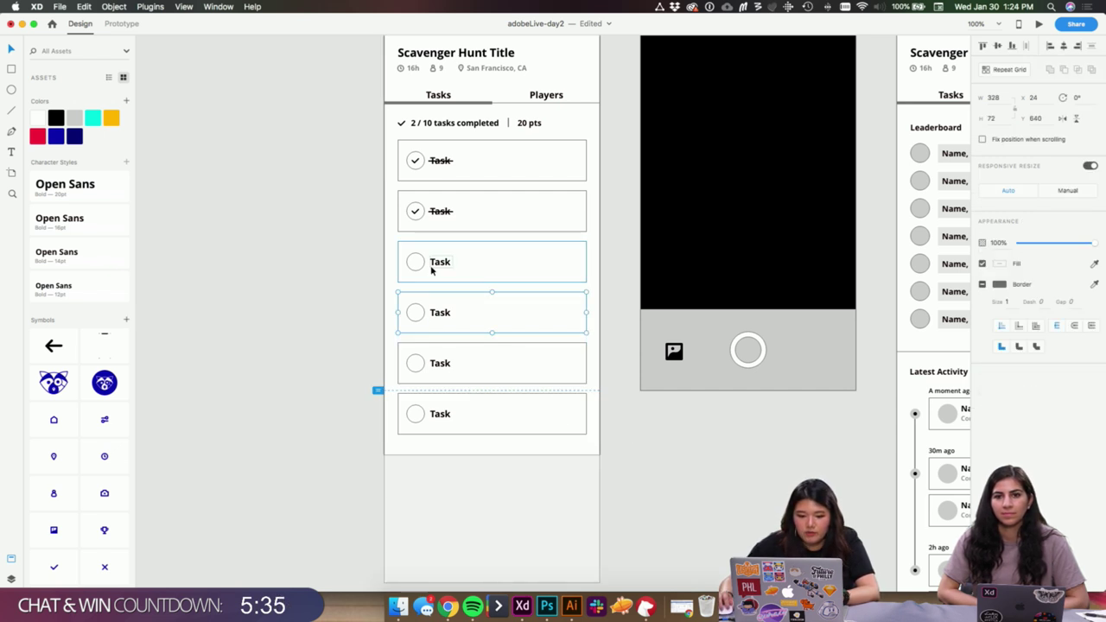
pyautogui.click(414, 328)
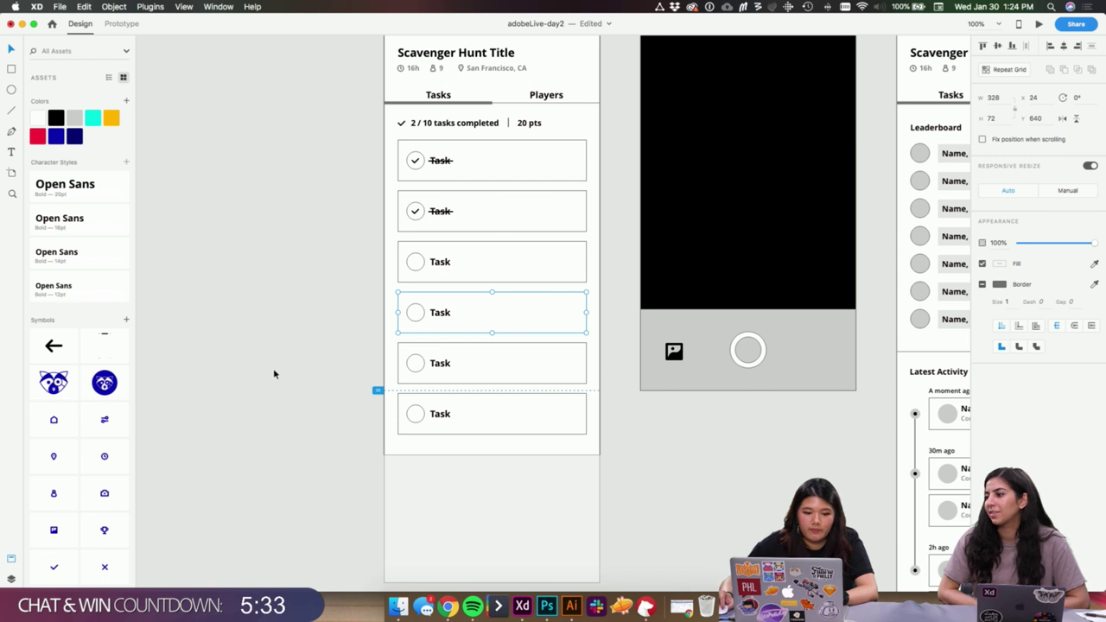
pyautogui.hscroll(-10, 351, 387)
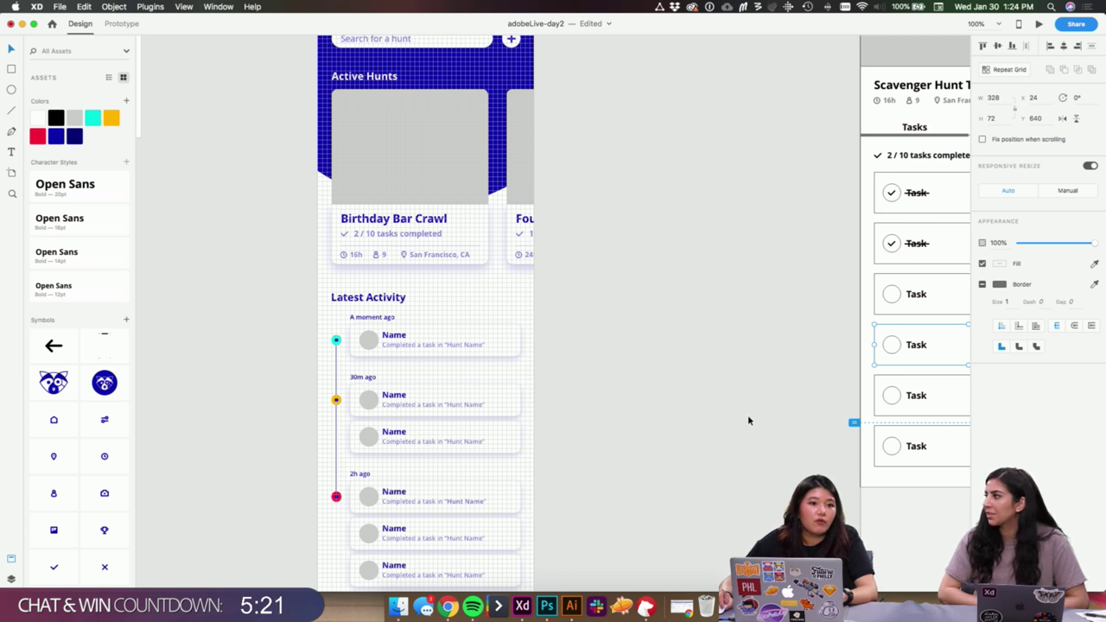
pyautogui.scroll(-1, 747, 418)
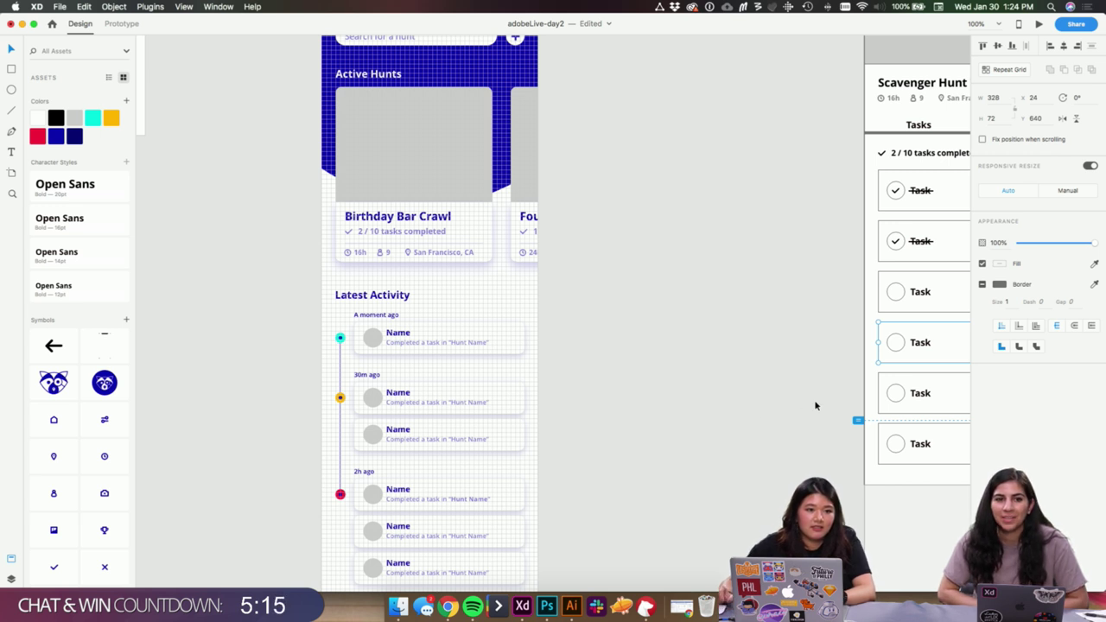
pyautogui.moveTo(648, 308); pyautogui.dragTo(560, 307)
pyautogui.moveTo(556, 372); pyautogui.dragTo(650, 354)
pyautogui.click(653, 346)
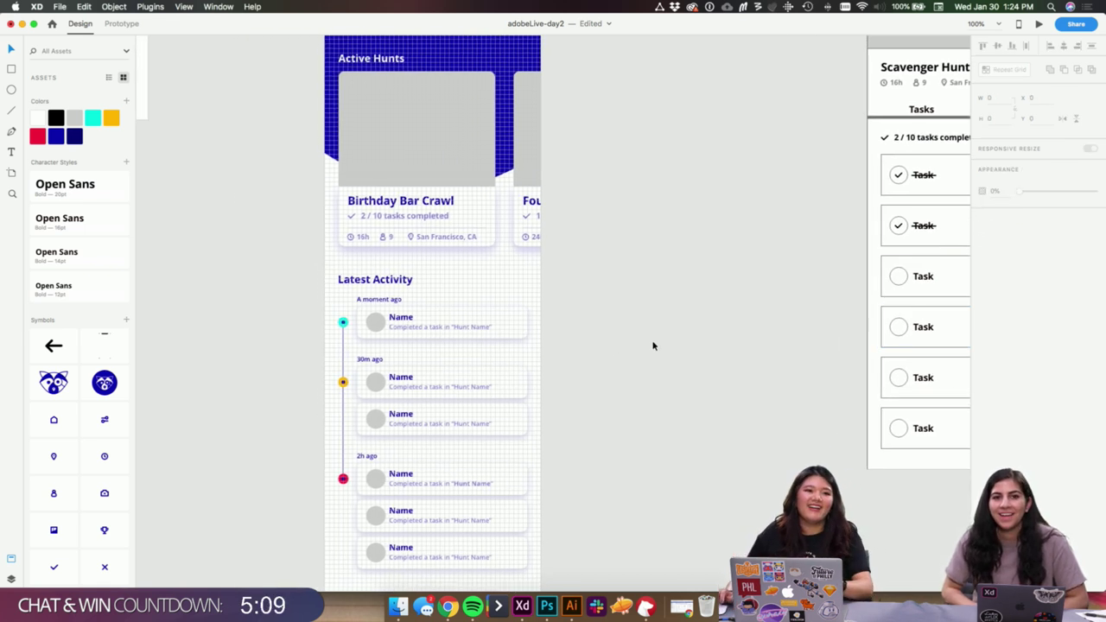
pyautogui.scroll(-3, 656, 354)
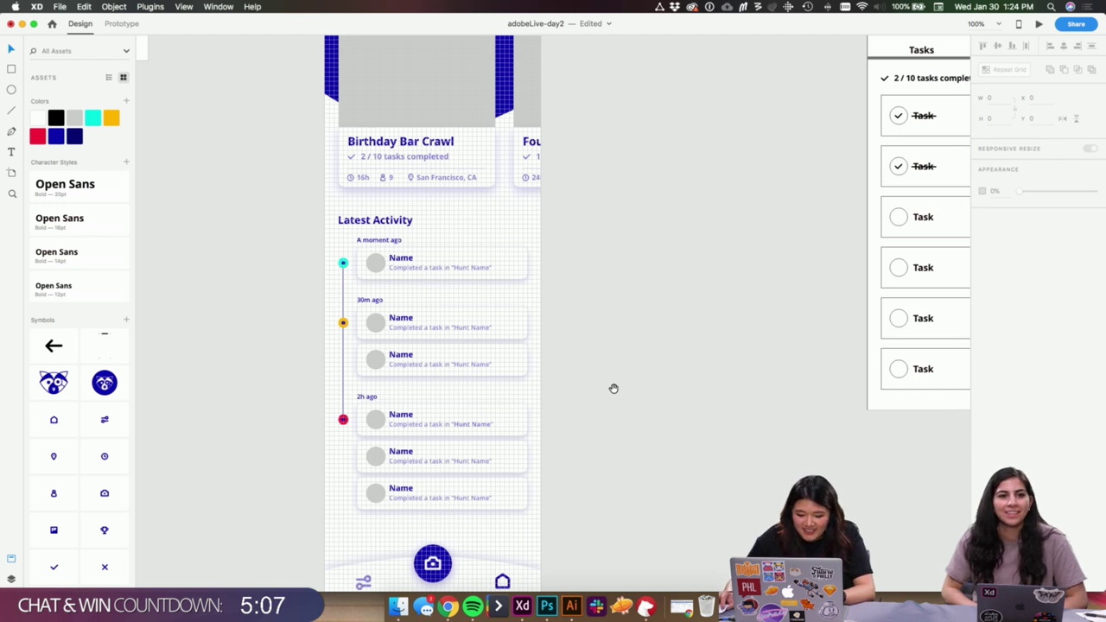
pyautogui.moveTo(614, 388); pyautogui.dragTo(712, 466)
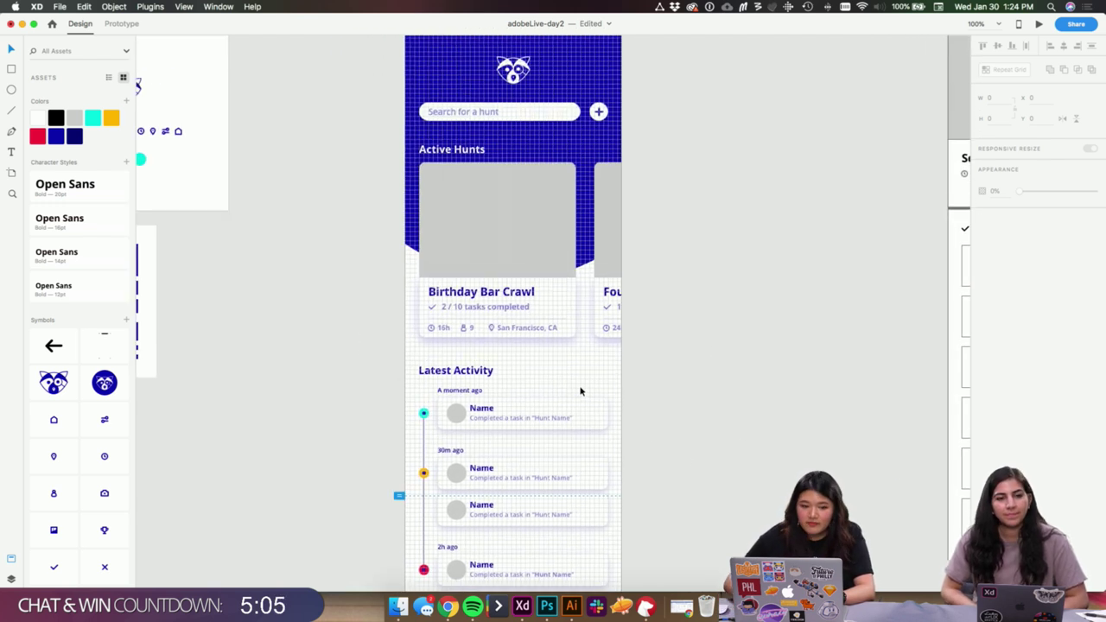
pyautogui.hscroll(3, 579, 390)
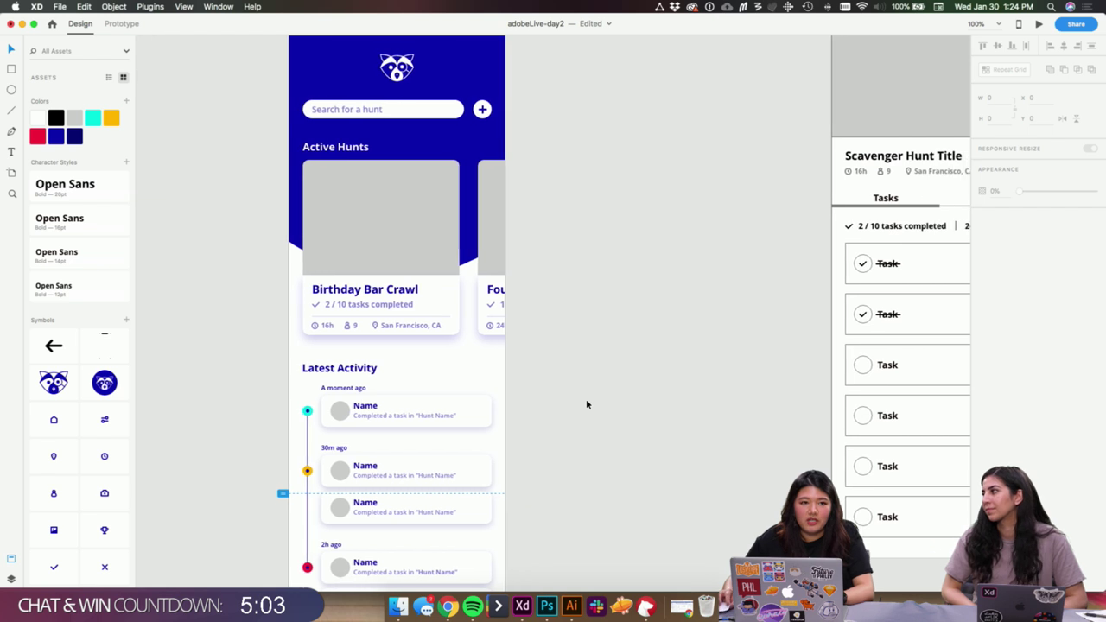
pyautogui.moveTo(603, 337); pyautogui.dragTo(708, 371)
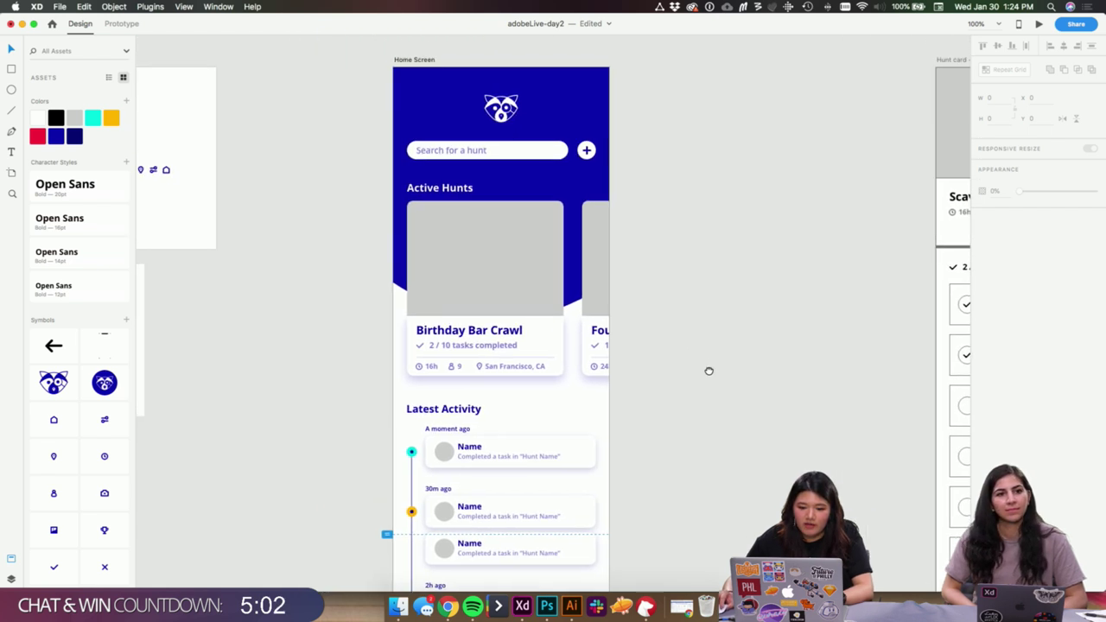
pyautogui.click(505, 261)
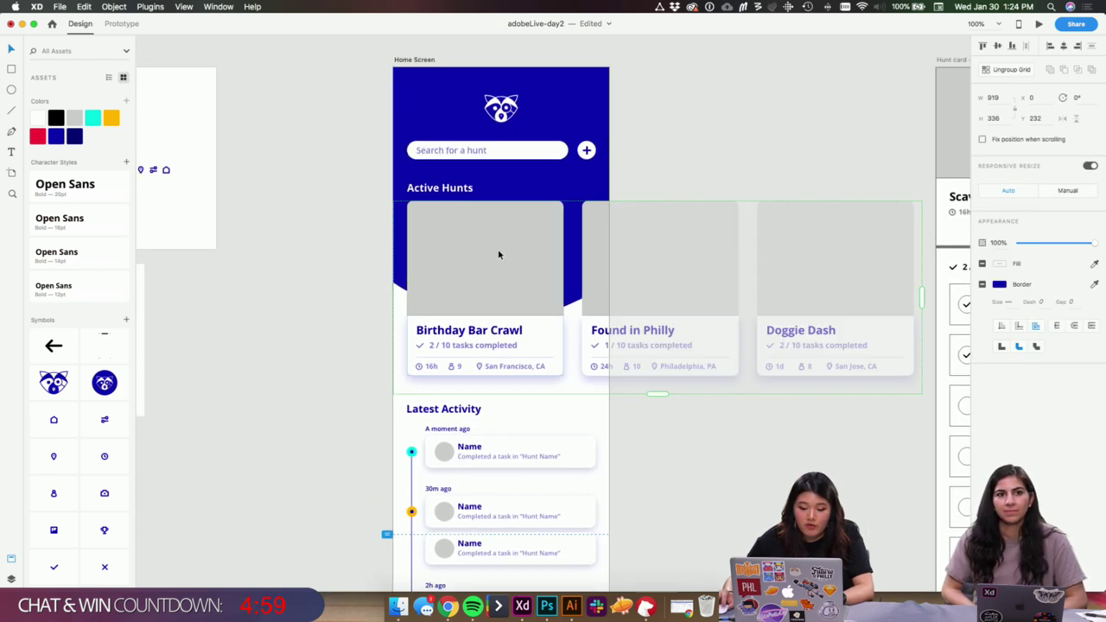
pyautogui.click(695, 451)
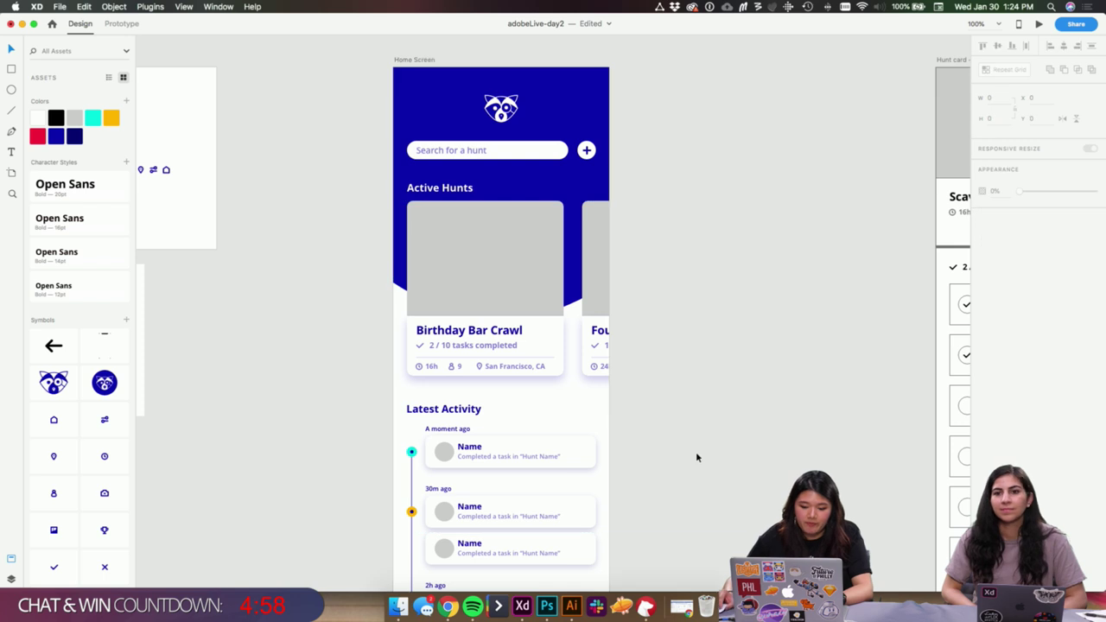
# - Switch to Photoshop and show the rulers around the sf-bridge.jpg document
pyautogui.click(540, 607)
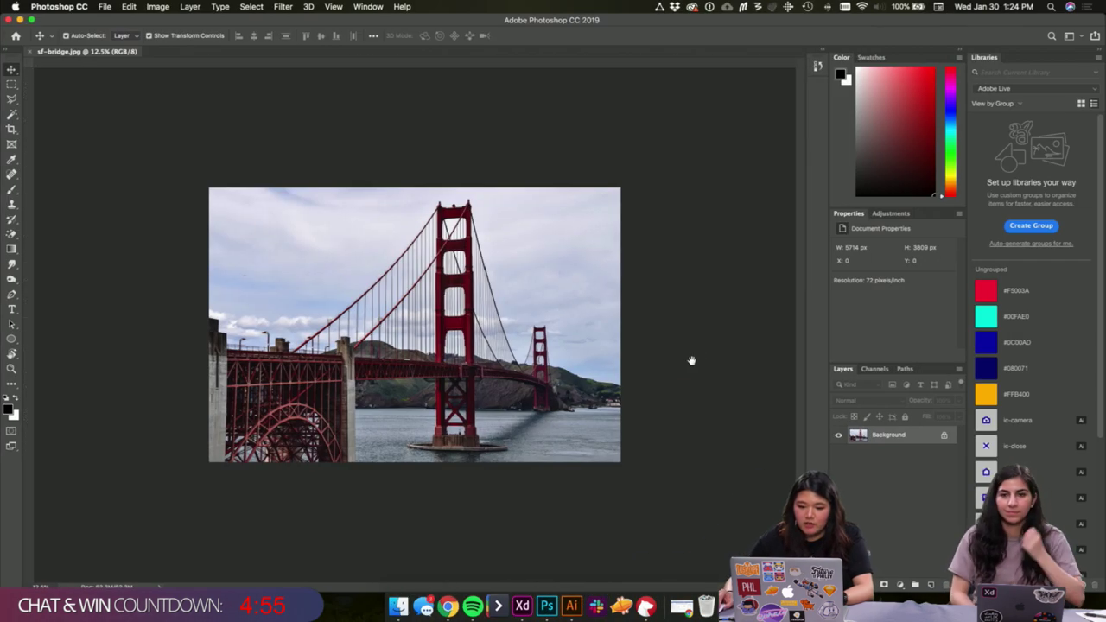
pyautogui.press('super+r')
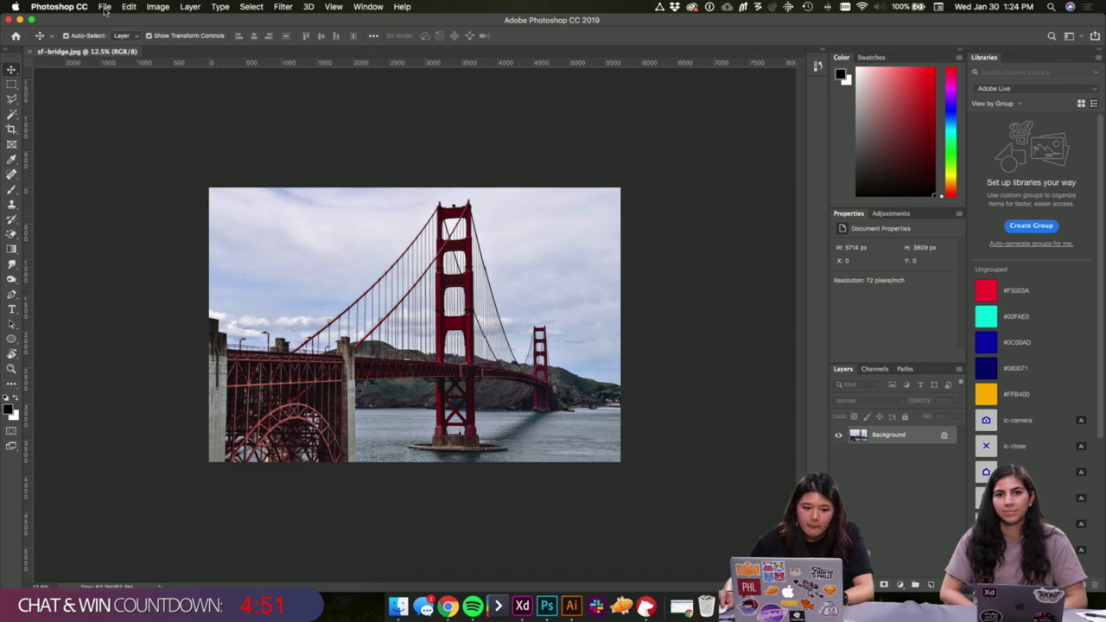
pyautogui.click(521, 605)
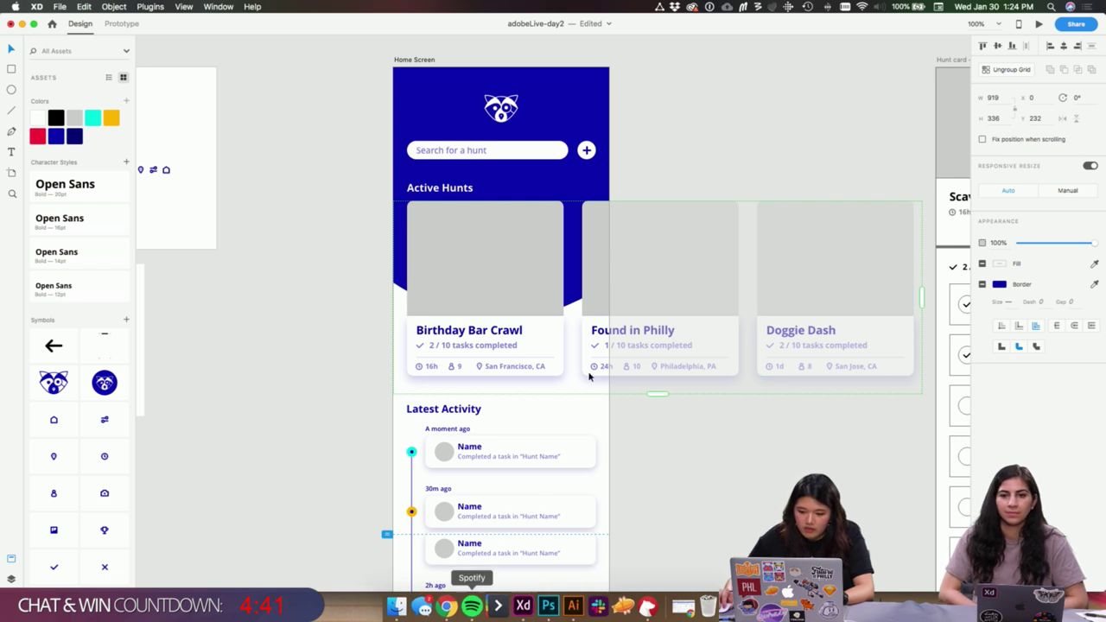
pyautogui.click(547, 606)
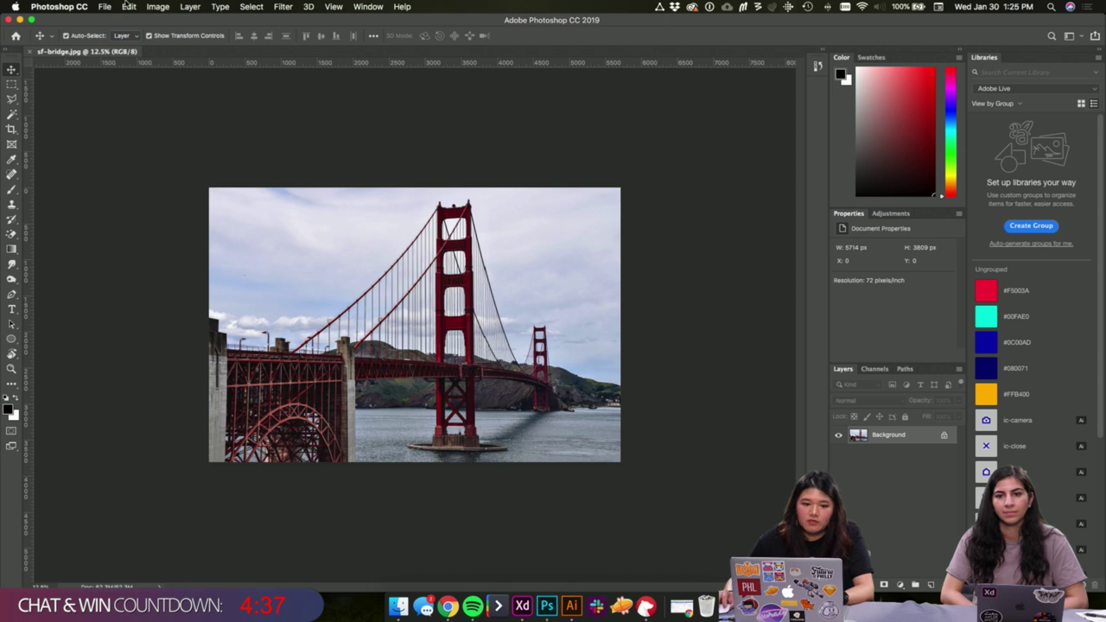
# - Bring up the file-opening dialog and preview the images from city-hall.jpg through dog-pug.jpg at full size
pyautogui.click(106, 7)
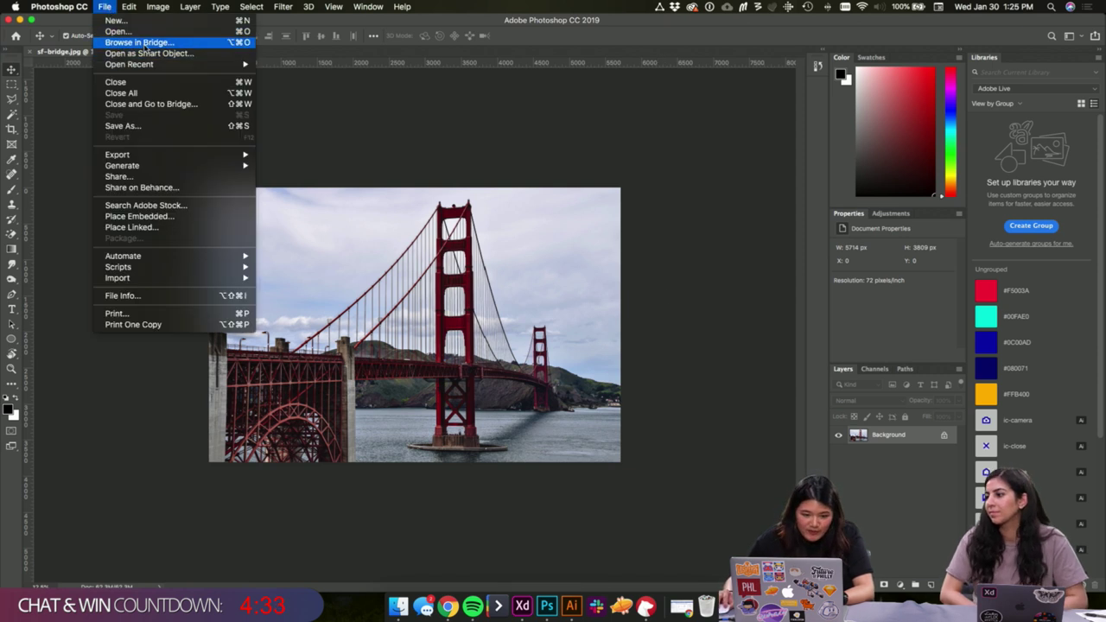
pyautogui.click(117, 32)
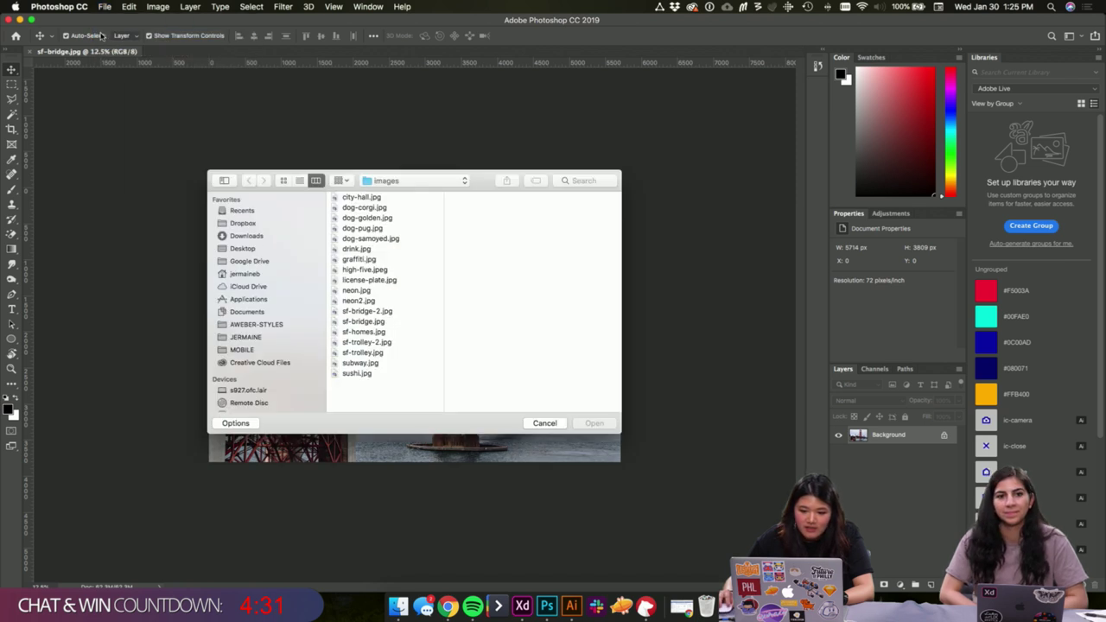
pyautogui.click(368, 198)
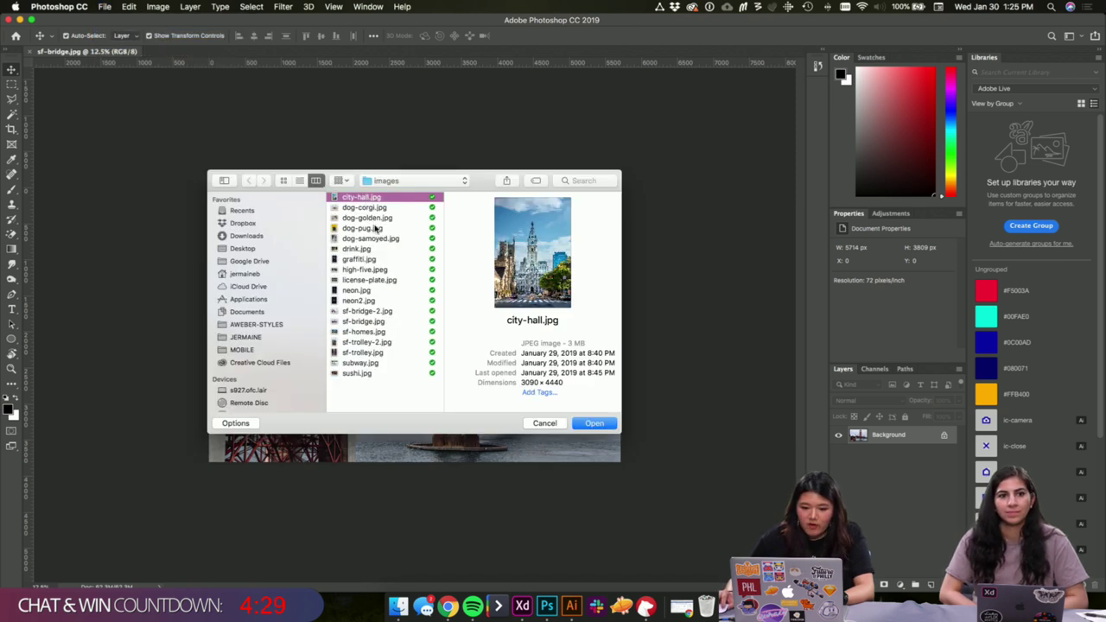
pyautogui.press('space')
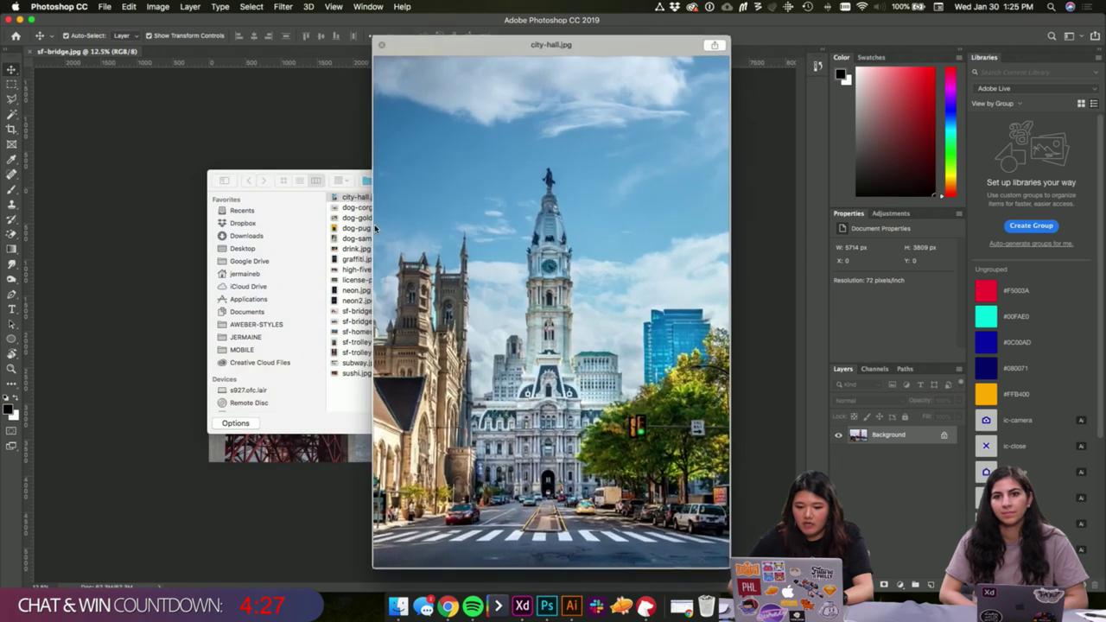
pyautogui.press('Down')
pyautogui.press('Down')
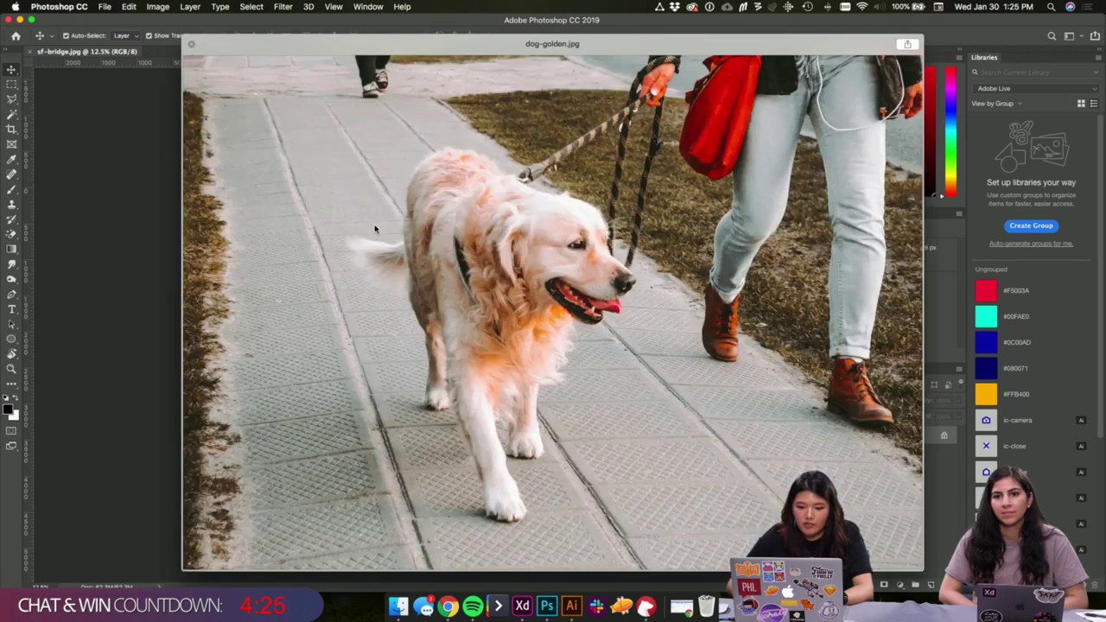
pyautogui.press('Down')
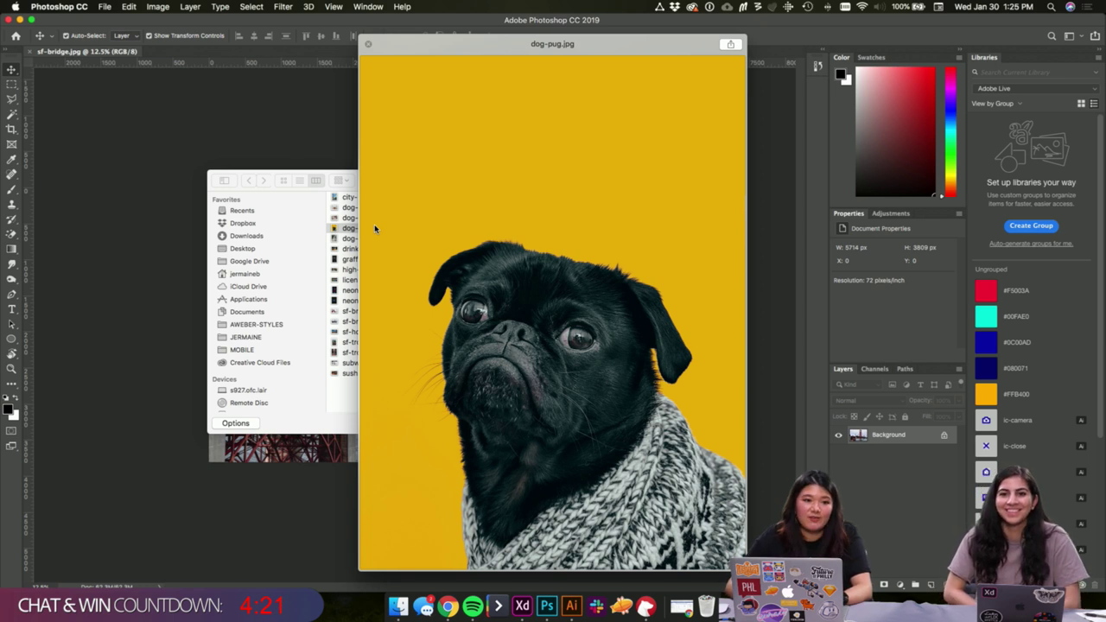
pyautogui.press('space')
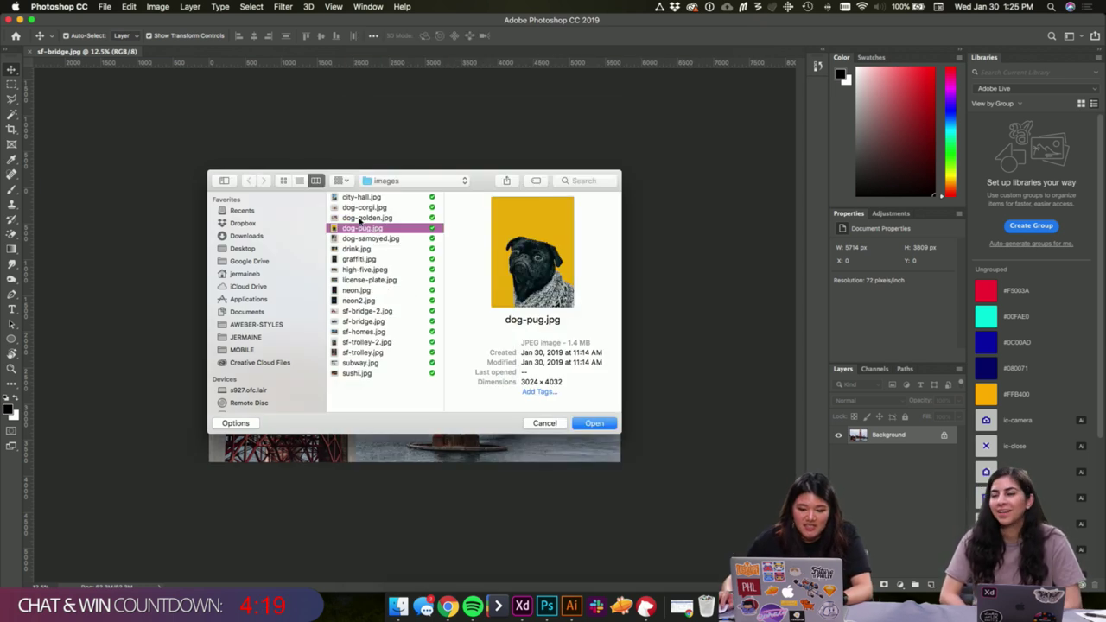
# - Open high-five.jpeg from the images folder
pyautogui.click(377, 271)
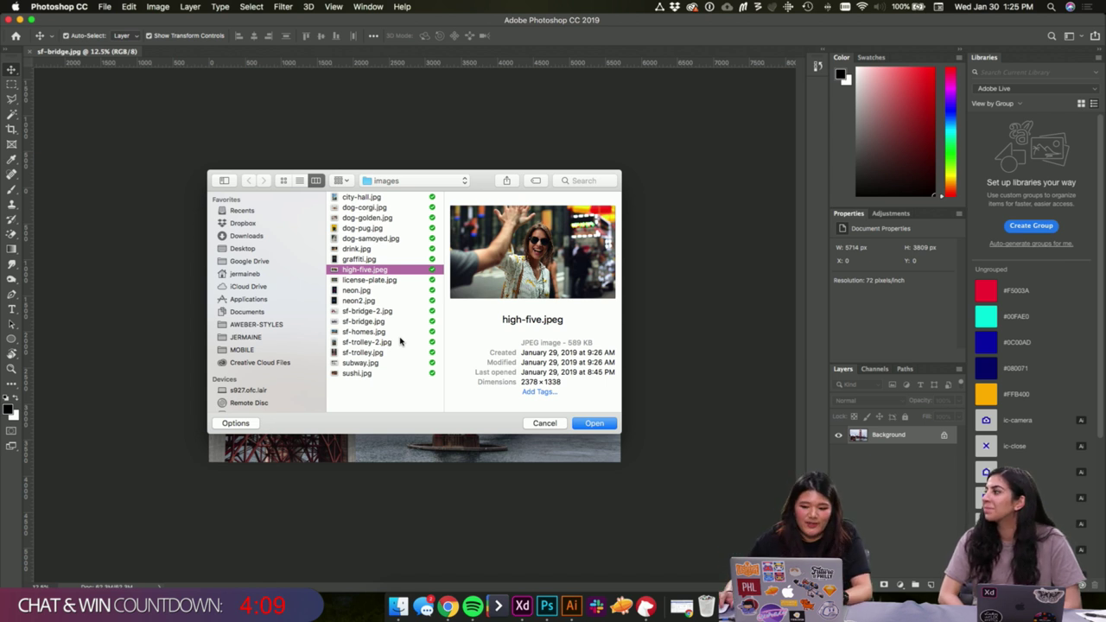
pyautogui.moveTo(475, 183); pyautogui.dragTo(513, 182)
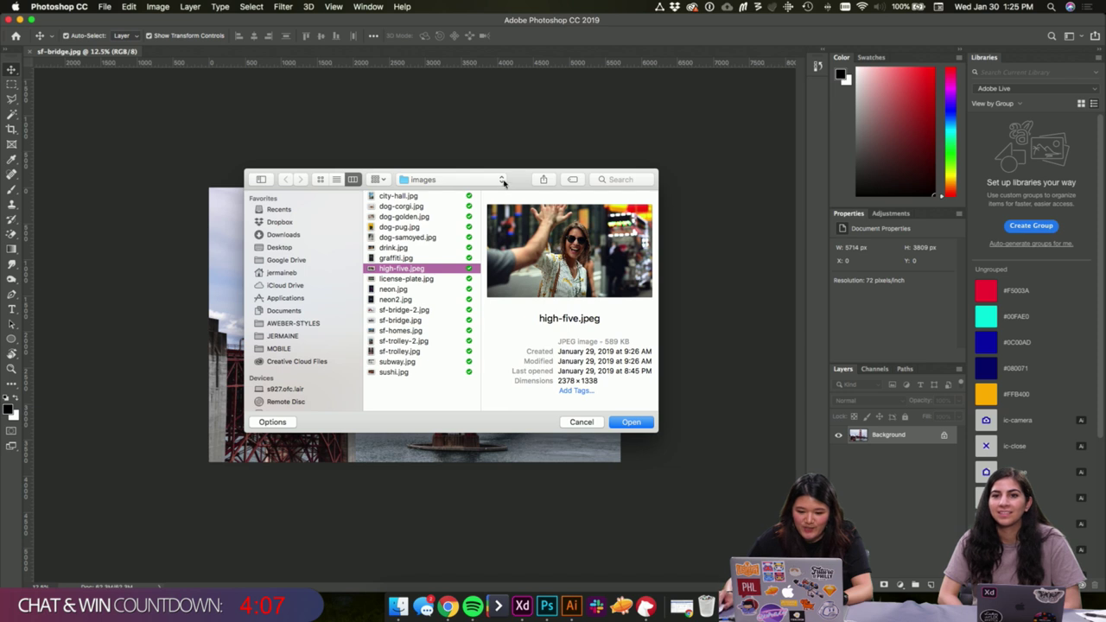
pyautogui.click(637, 425)
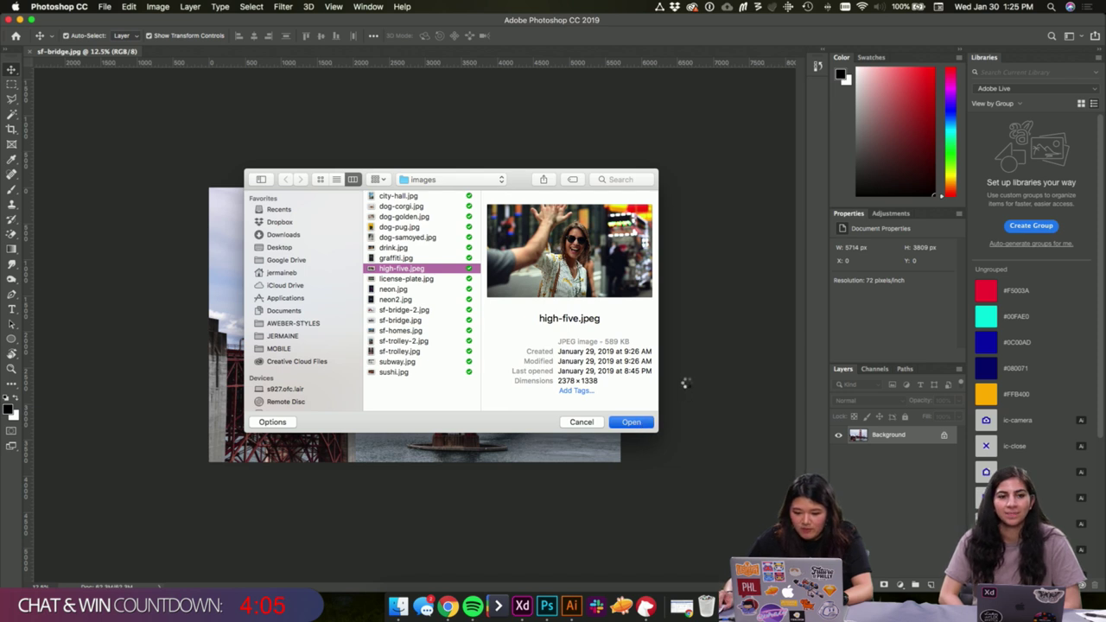
# - Browse the images folder for another photo to open, comparing the previews of the sushi, subway, trolley, bridge, drink and dog files
pyautogui.press('super+o')
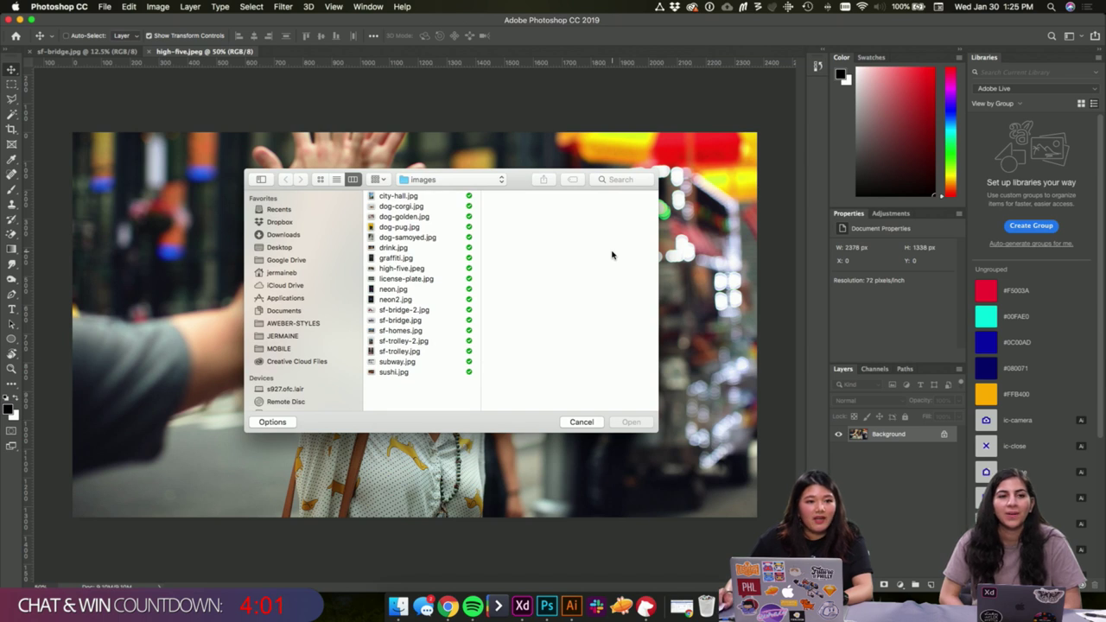
pyautogui.click(394, 372)
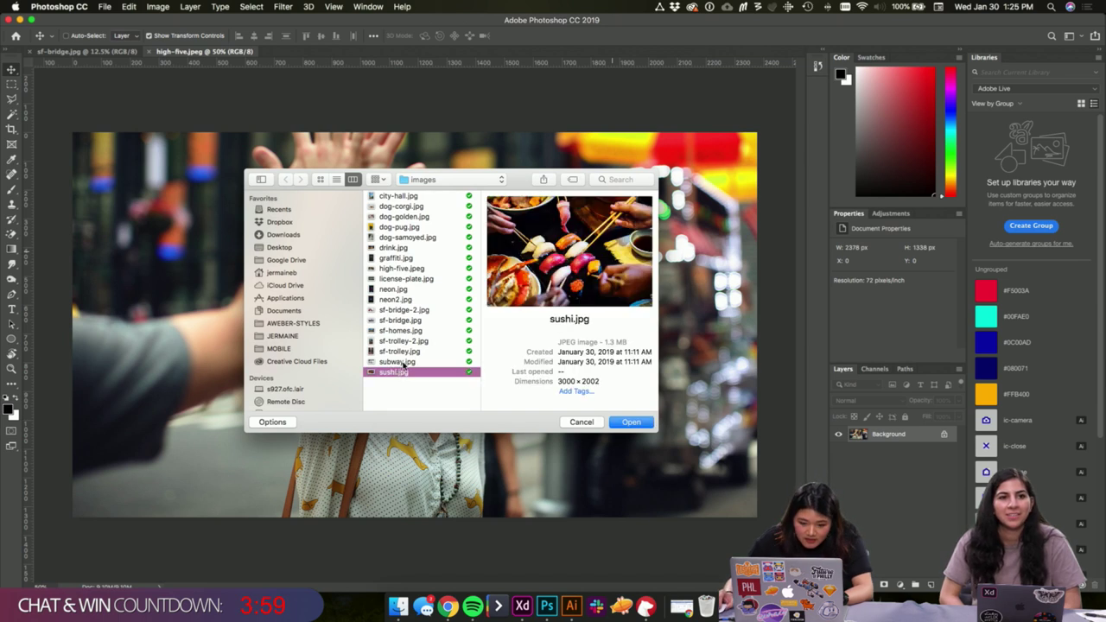
pyautogui.click(399, 362)
pyautogui.click(405, 341)
pyautogui.click(410, 311)
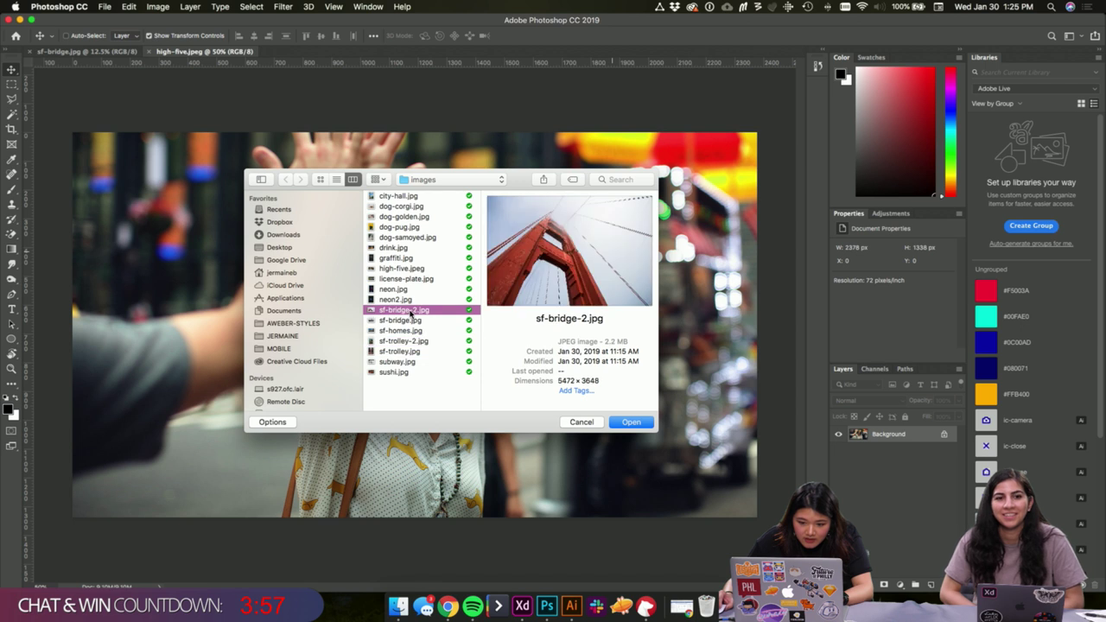
pyautogui.click(406, 269)
pyautogui.press('Up')
pyautogui.press('Up')
pyautogui.press('Up')
pyautogui.press('Up')
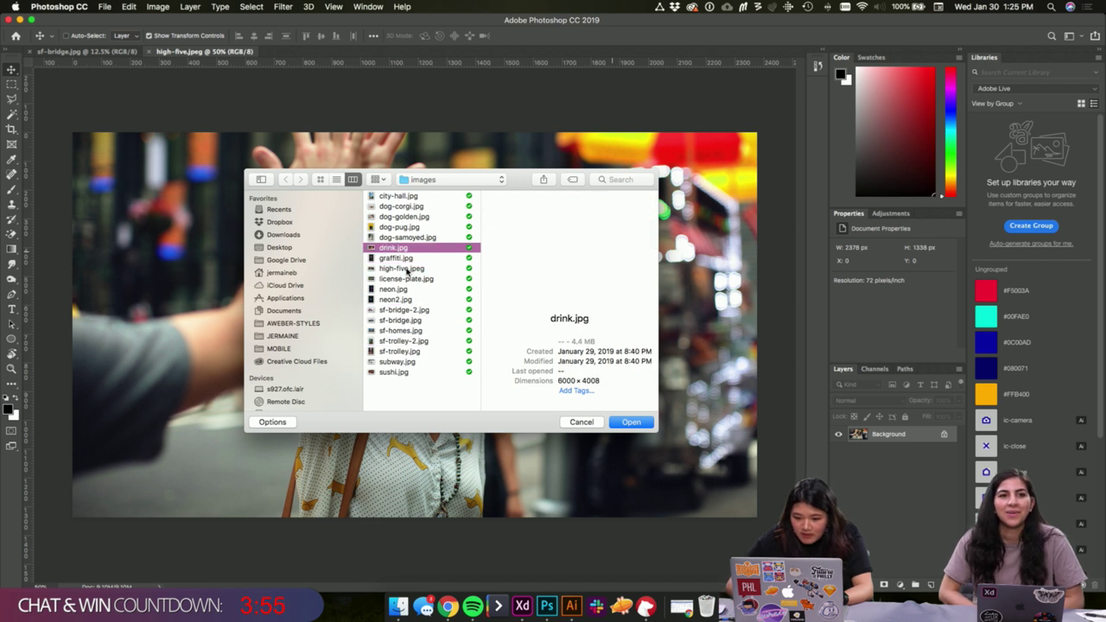
pyautogui.press('Up')
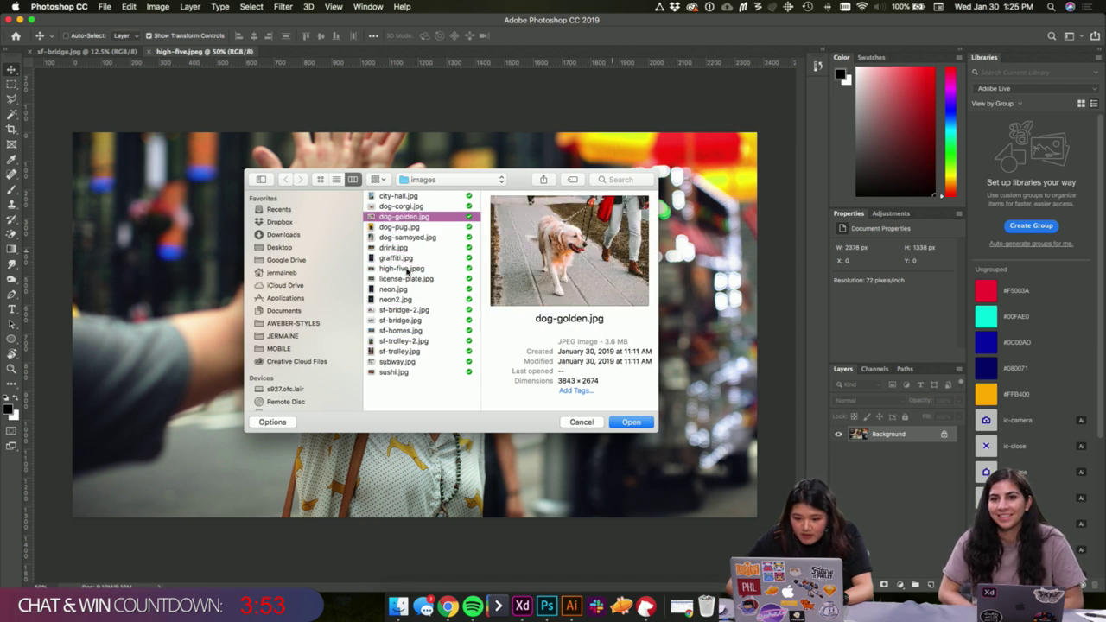
# - Open dog-pug.jpg from the images folder
pyautogui.press('Down')
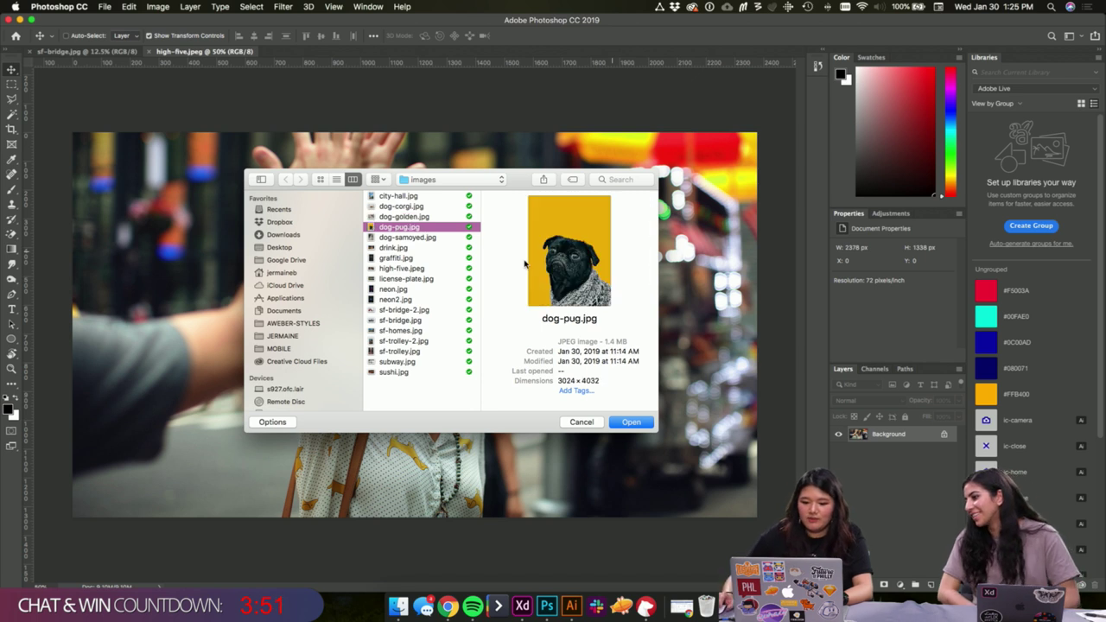
pyautogui.click(631, 423)
pyautogui.press('Return')
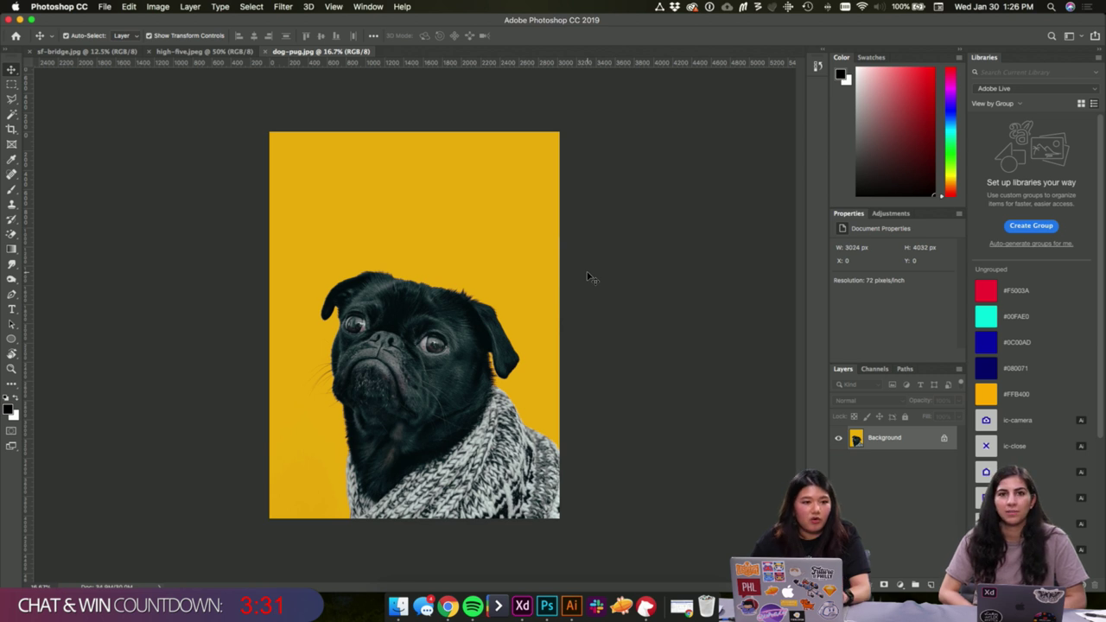
# - Open sf-bridge-2.jpg from the images folder as an alternative bridge photo
pyautogui.click(77, 53)
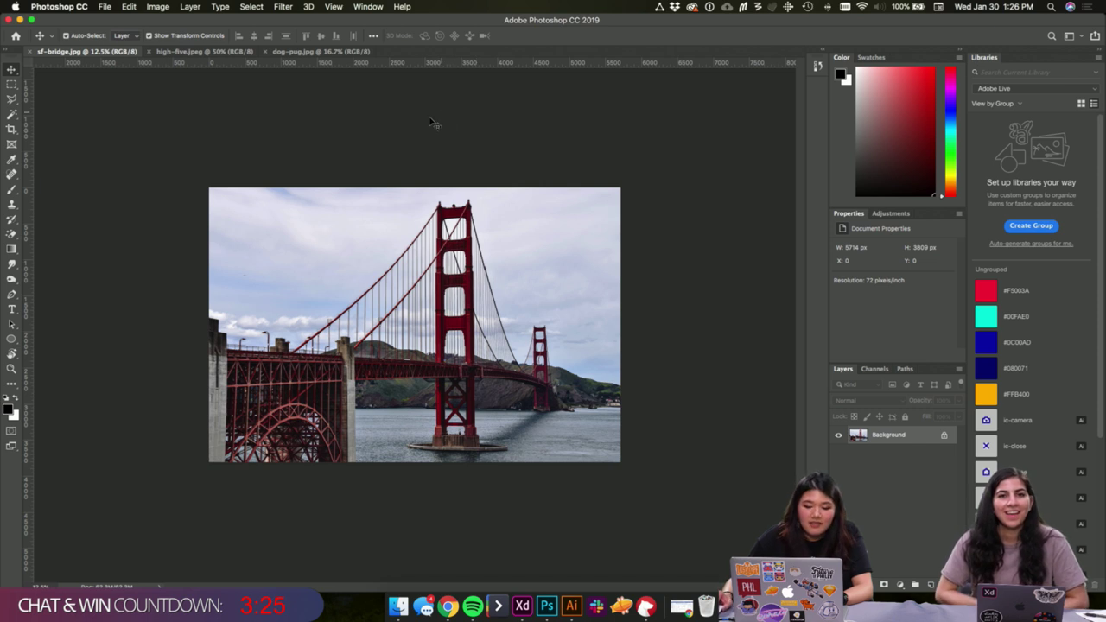
pyautogui.press('super+o')
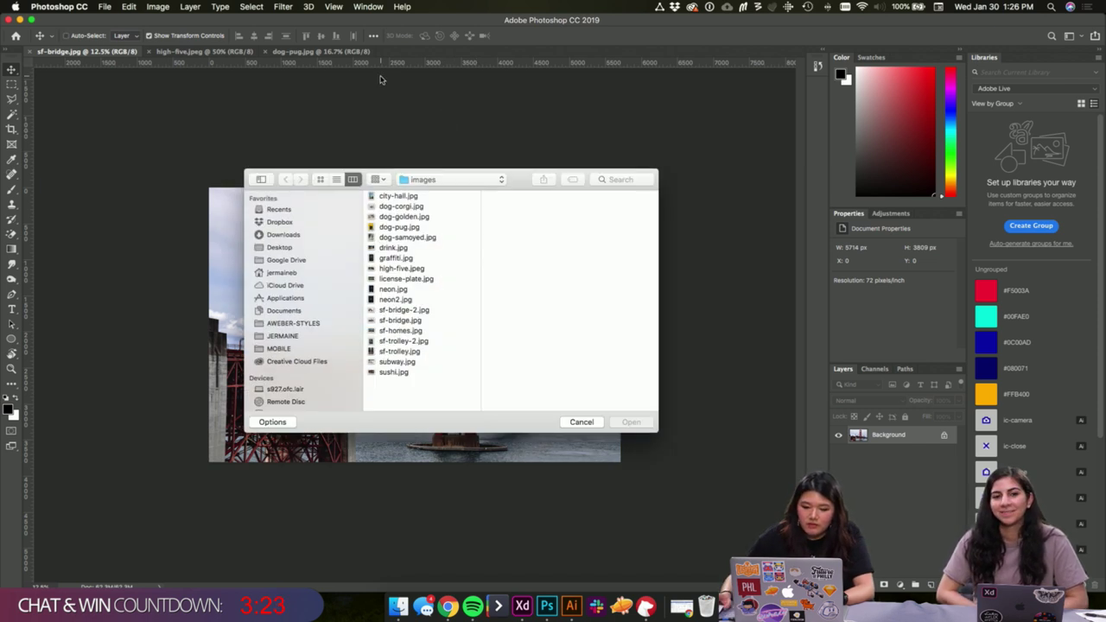
pyautogui.click(411, 311)
pyautogui.click(647, 422)
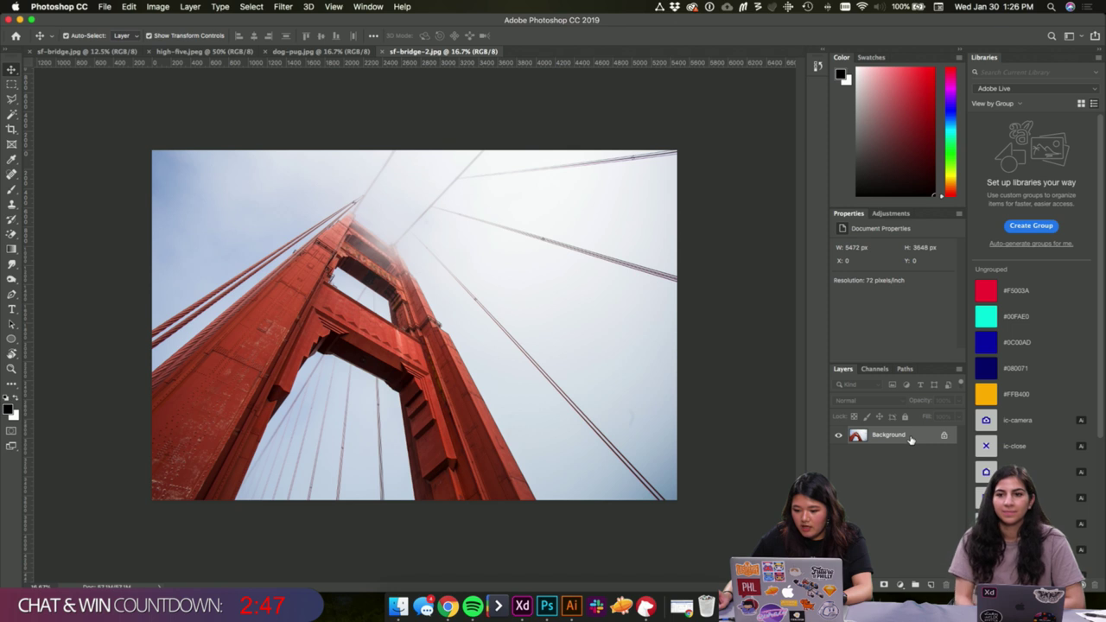
# - Duplicate the Background layer of sf-bridge-2.jpg and add a Gradient Map adjustment layer above the copy
pyautogui.moveTo(910, 440); pyautogui.dragTo(931, 585)
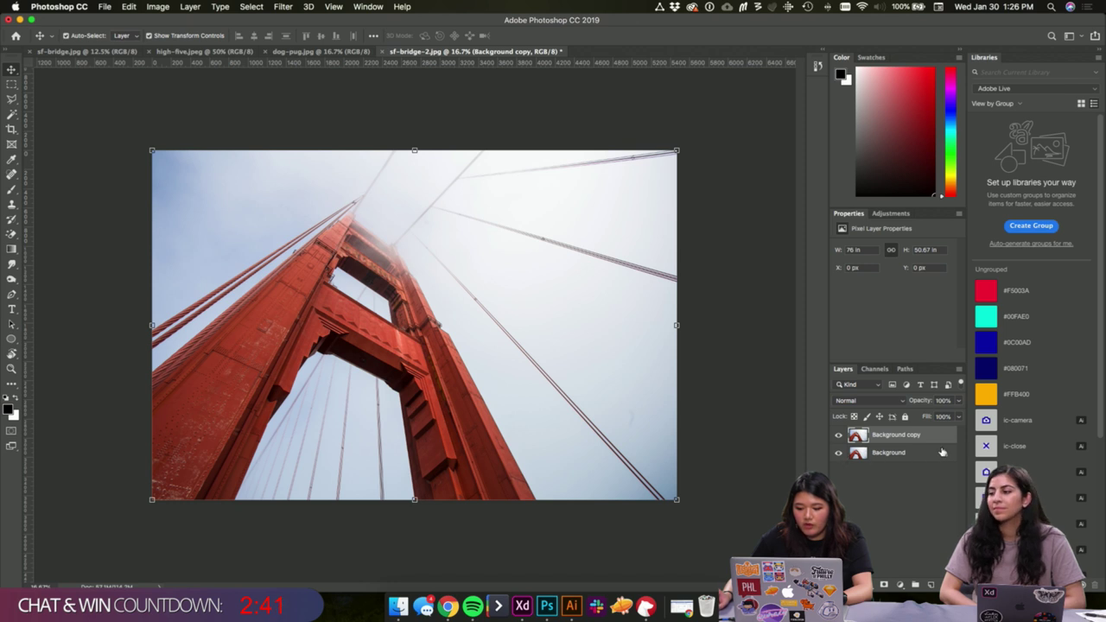
pyautogui.click(871, 480)
pyautogui.click(883, 439)
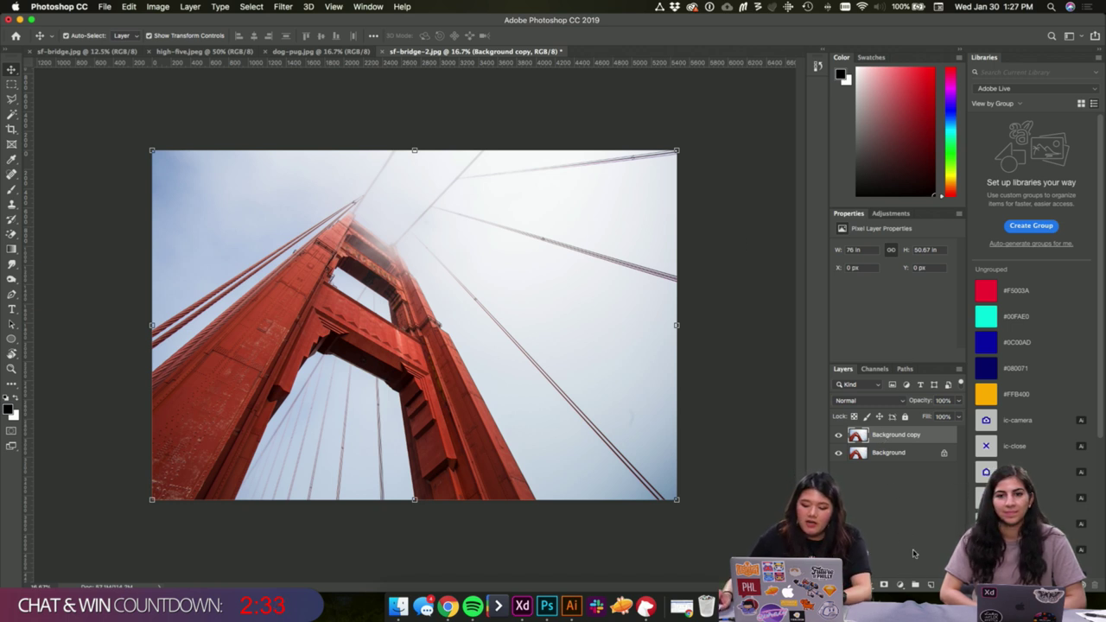
pyautogui.click(903, 586)
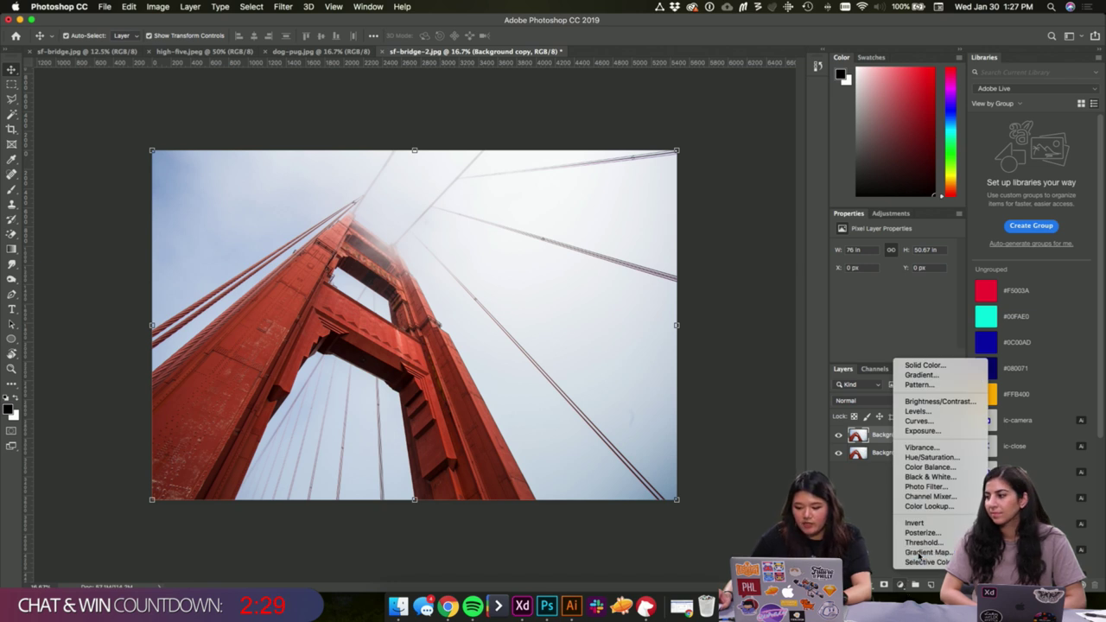
pyautogui.click(920, 552)
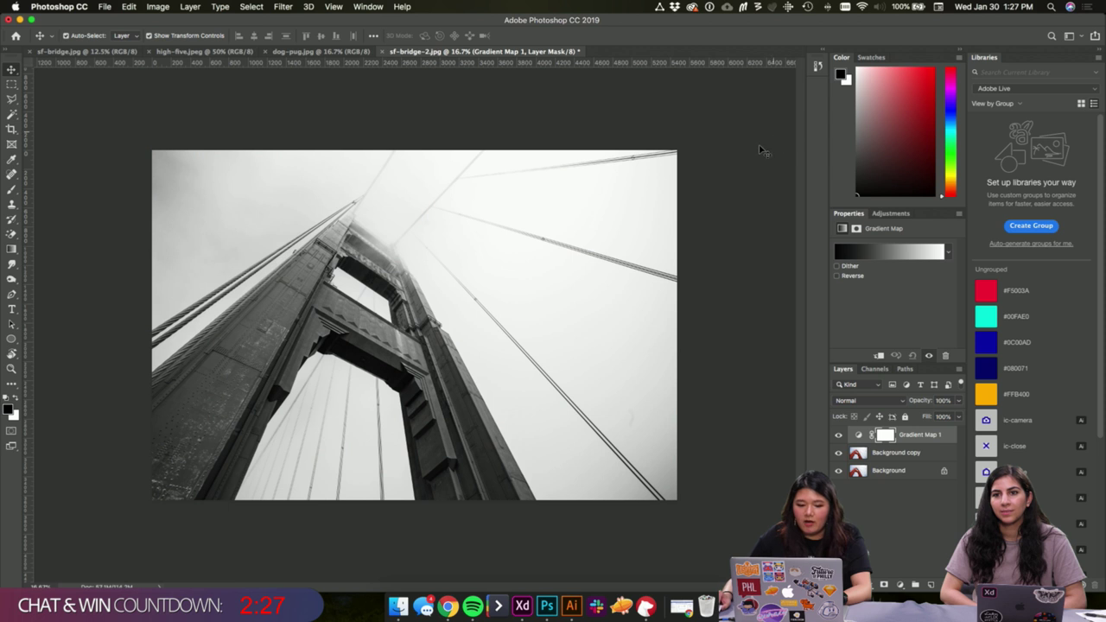
# - Edit the Gradient Map's gradient on sf-bridge-2.jpg and set its dark color stop to 0c00ad
pyautogui.click(886, 256)
pyautogui.moveTo(495, 123); pyautogui.dragTo(810, 285)
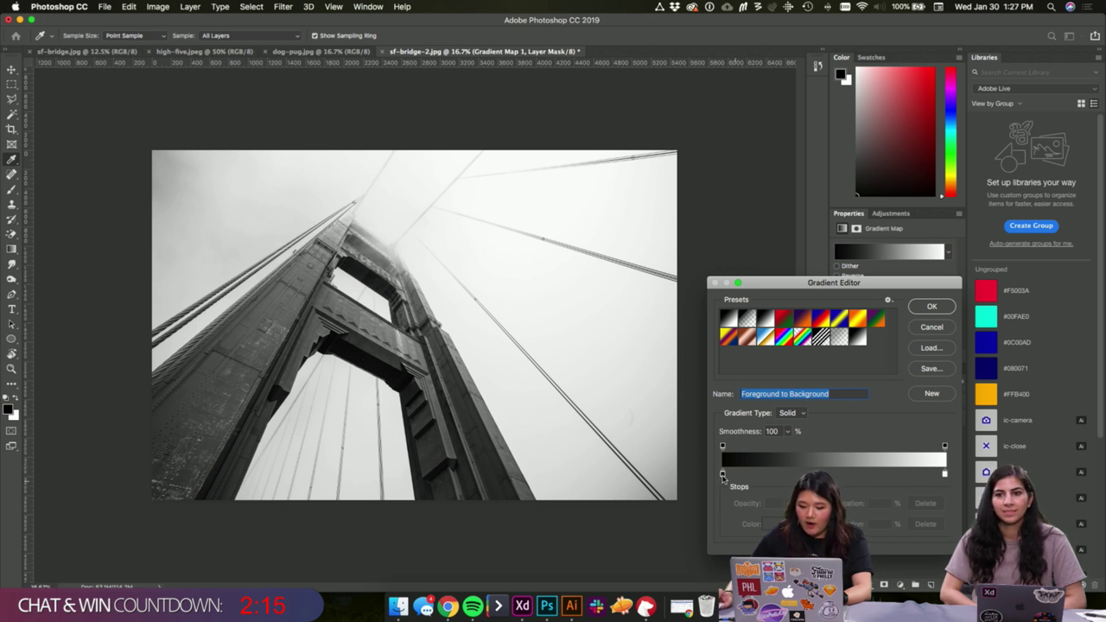
pyautogui.moveTo(852, 287); pyautogui.dragTo(854, 272)
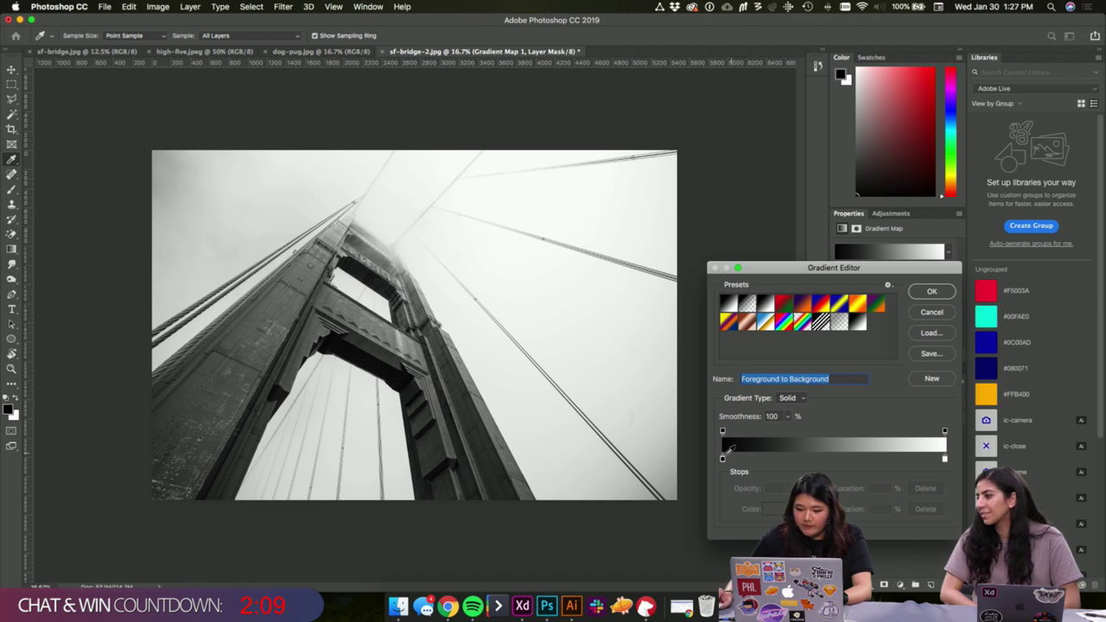
pyautogui.click(723, 460)
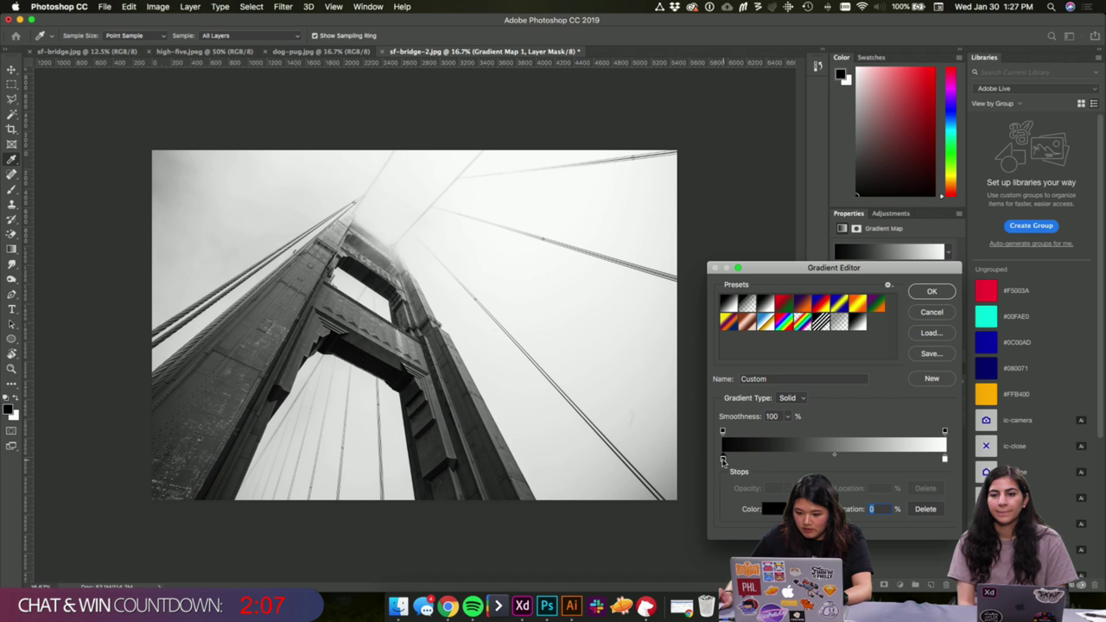
pyautogui.doubleClick(723, 460)
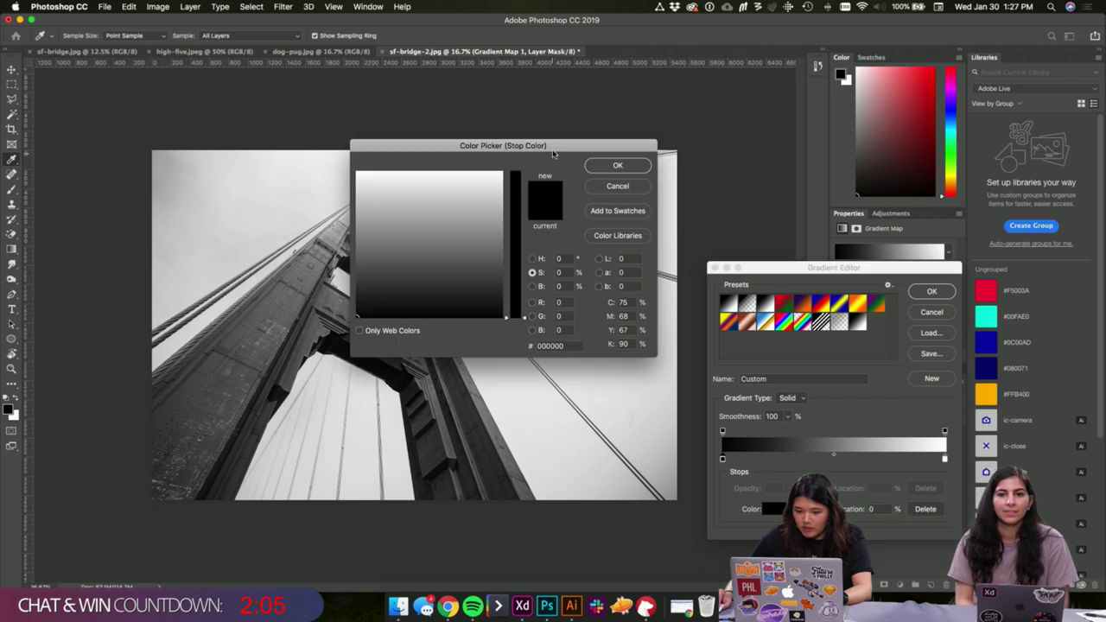
pyautogui.moveTo(556, 149); pyautogui.dragTo(623, 143)
pyautogui.moveTo(638, 340); pyautogui.dragTo(596, 341)
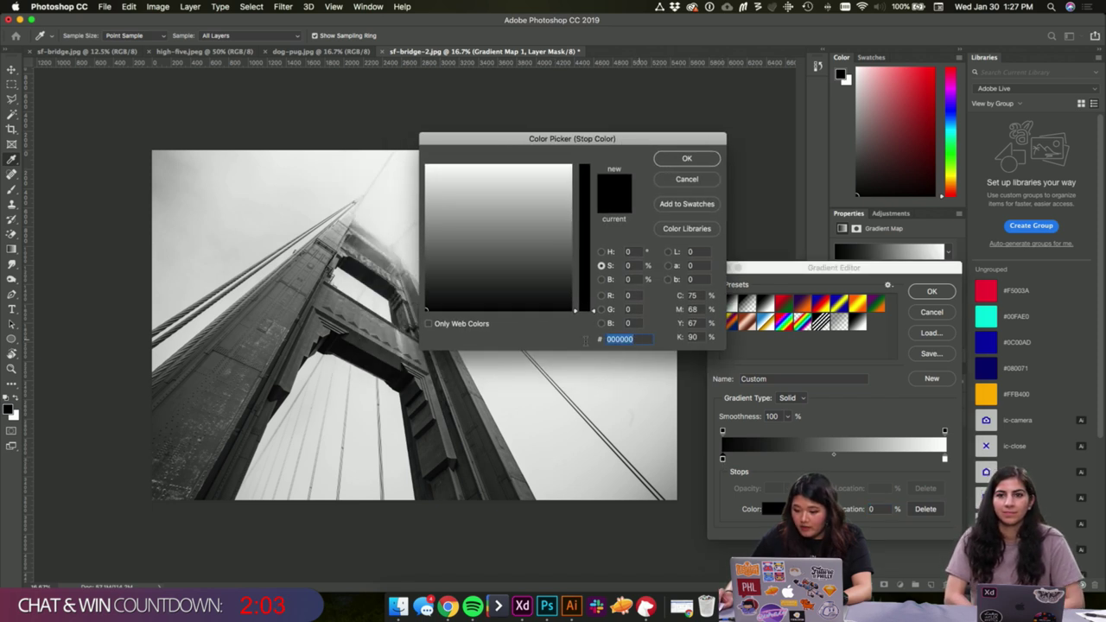
pyautogui.write('0c')
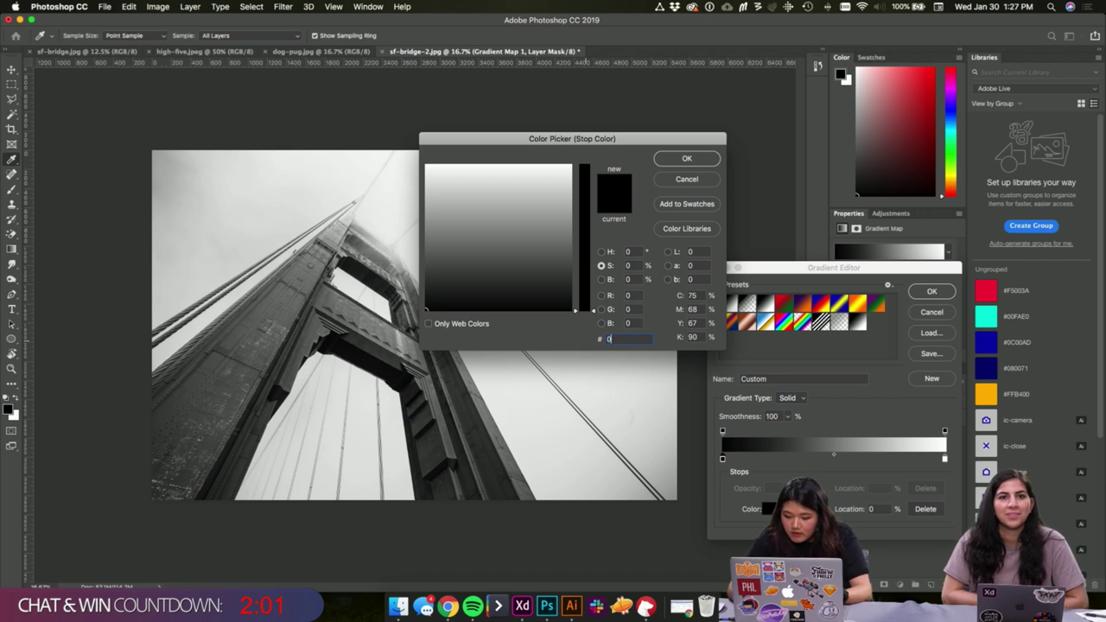
pyautogui.write('00')
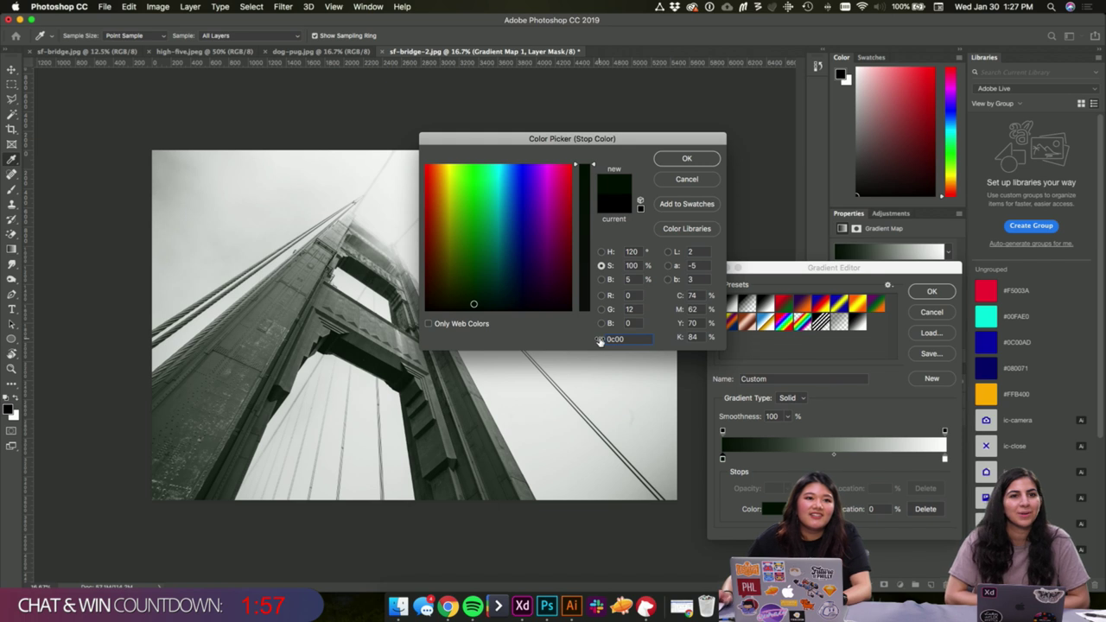
pyautogui.write('ad')
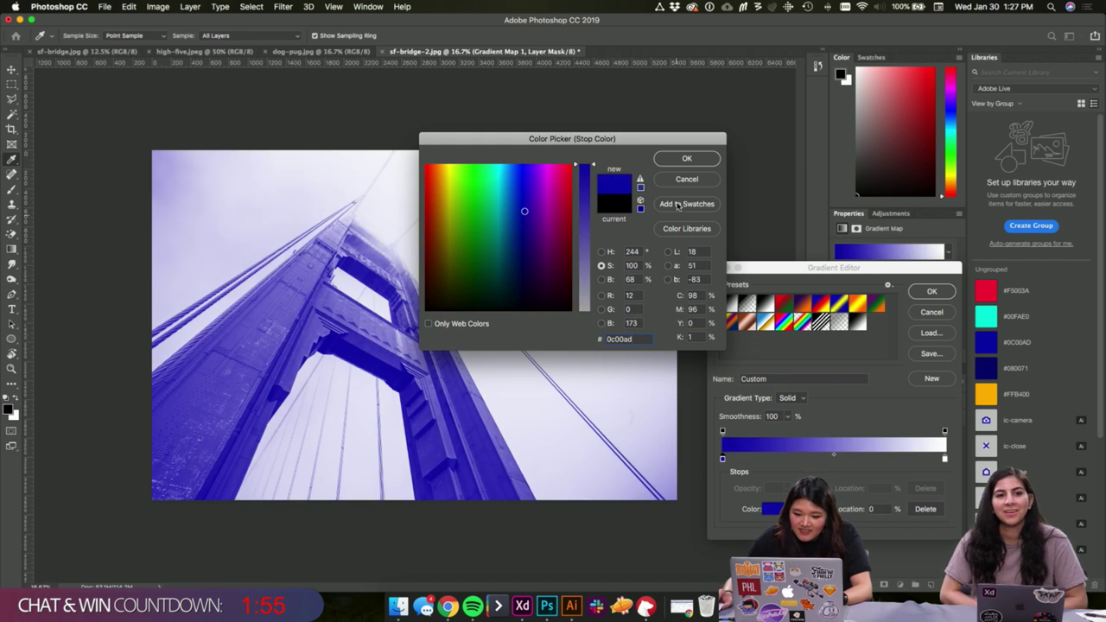
pyautogui.click(687, 160)
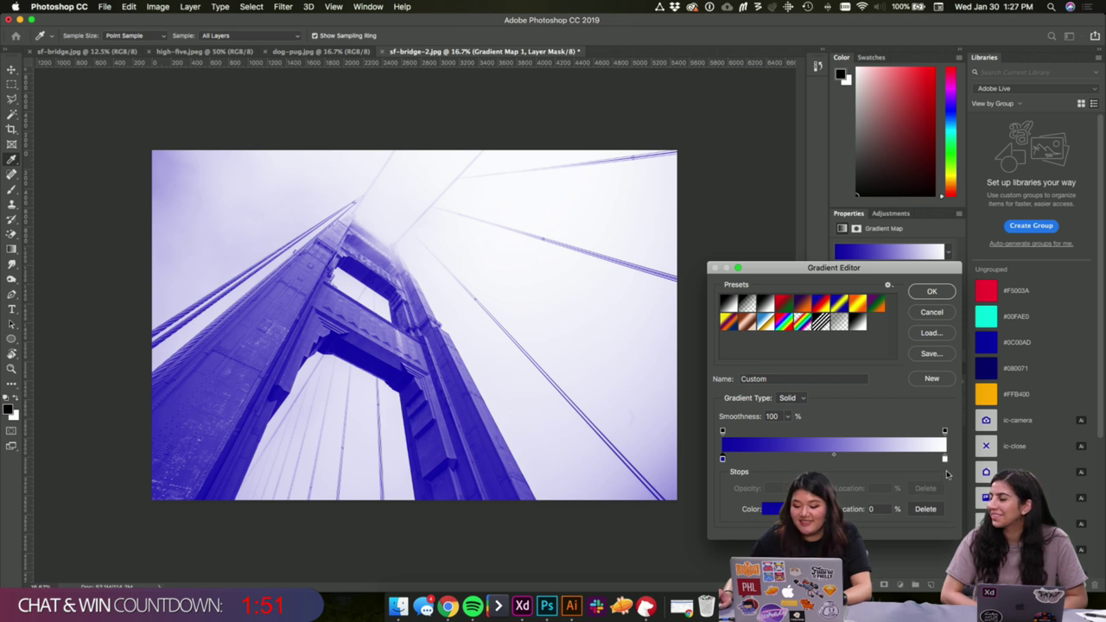
# - Set the gradient's light color stop at location 100% to 00fae0
pyautogui.doubleClick(944, 461)
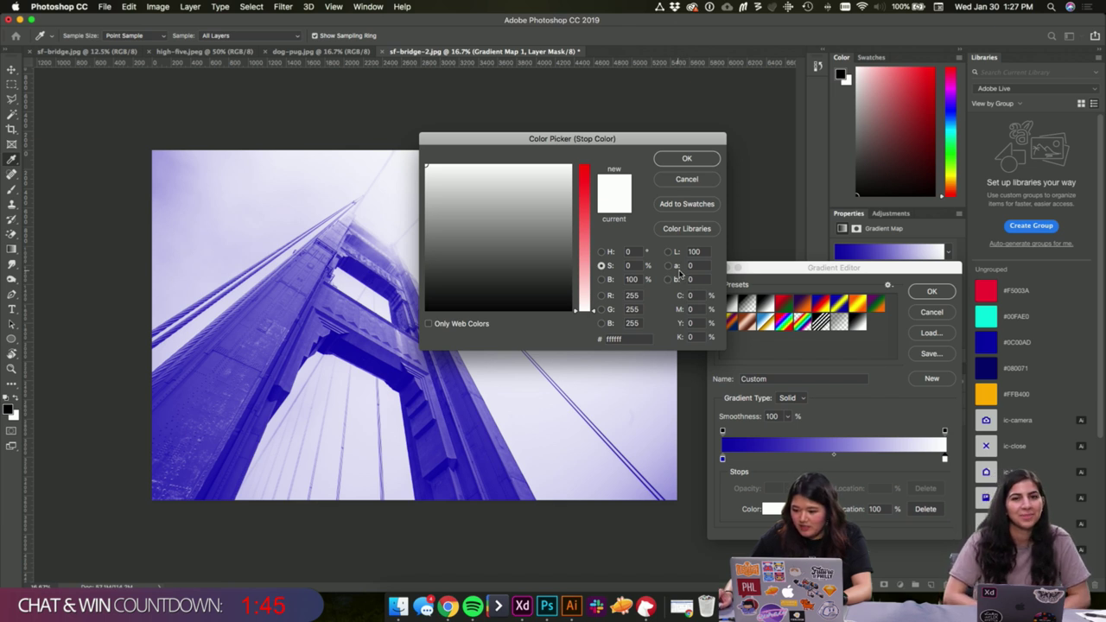
pyautogui.moveTo(630, 339); pyautogui.dragTo(561, 341)
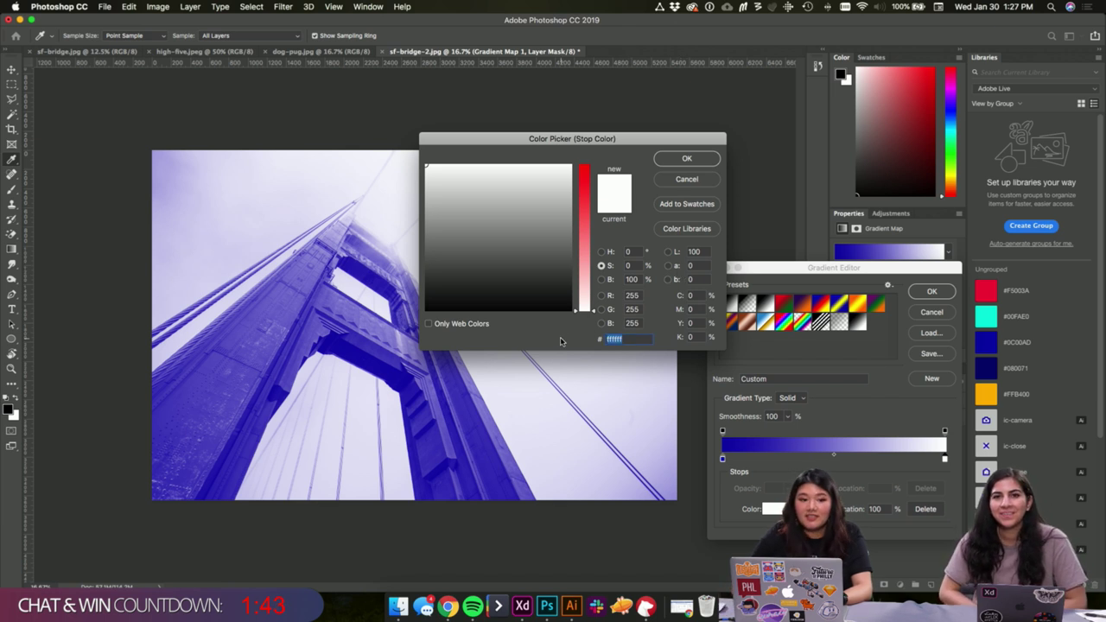
pyautogui.write('00')
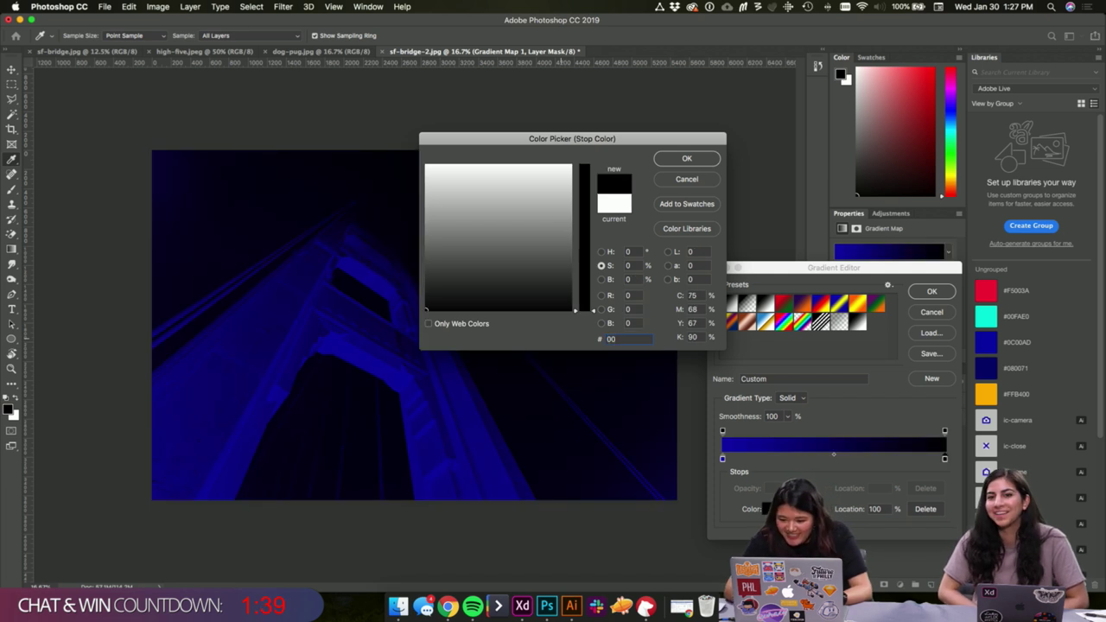
pyautogui.write('f')
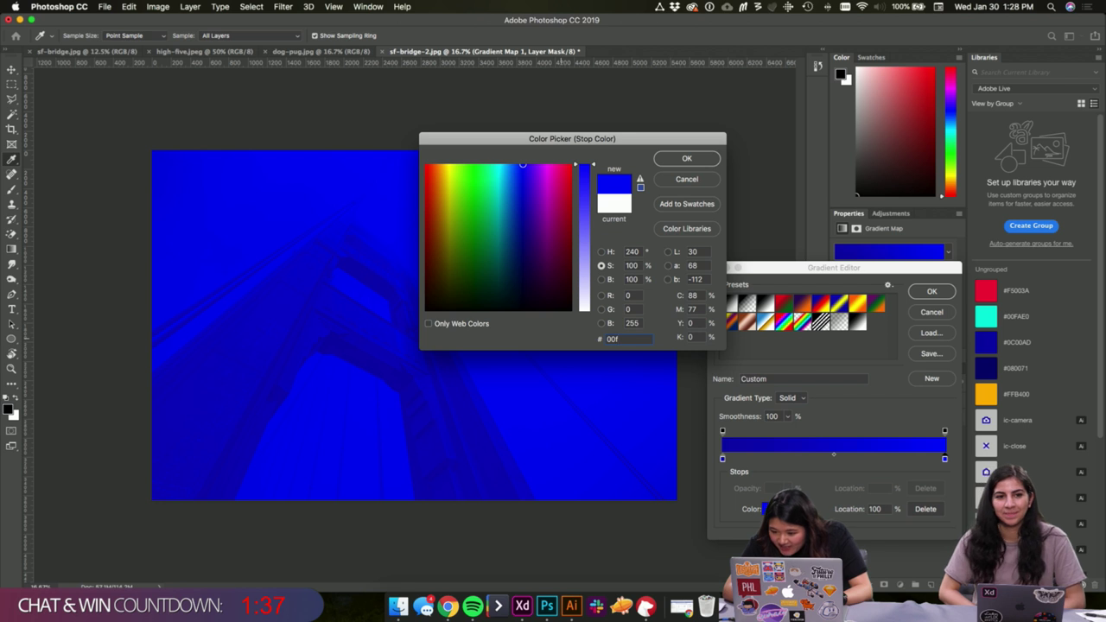
pyautogui.write('ae0')
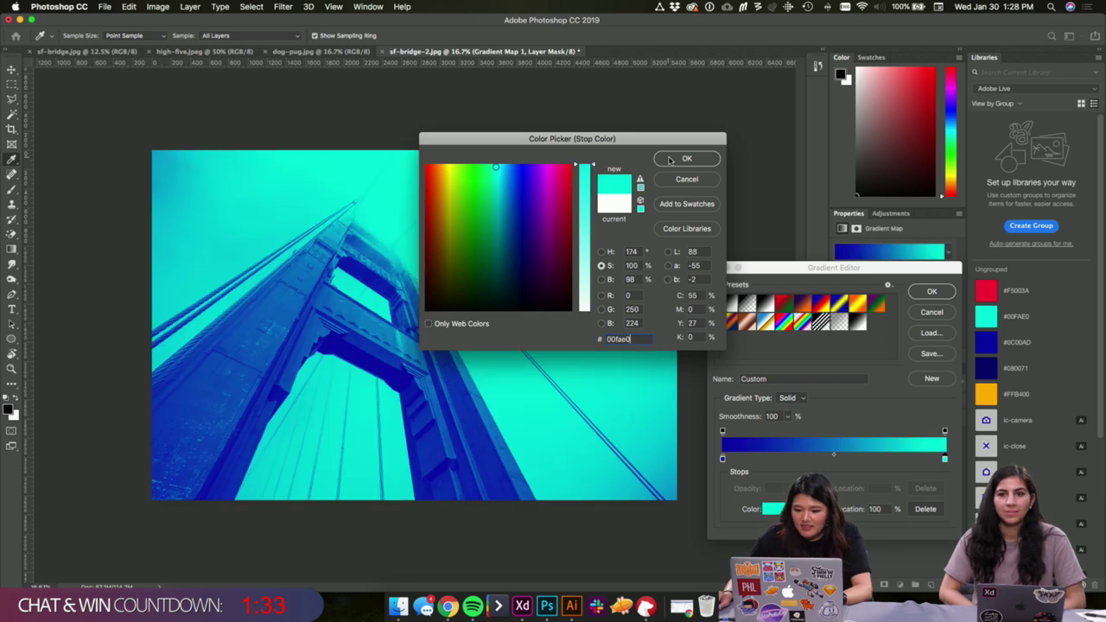
pyautogui.press('Return')
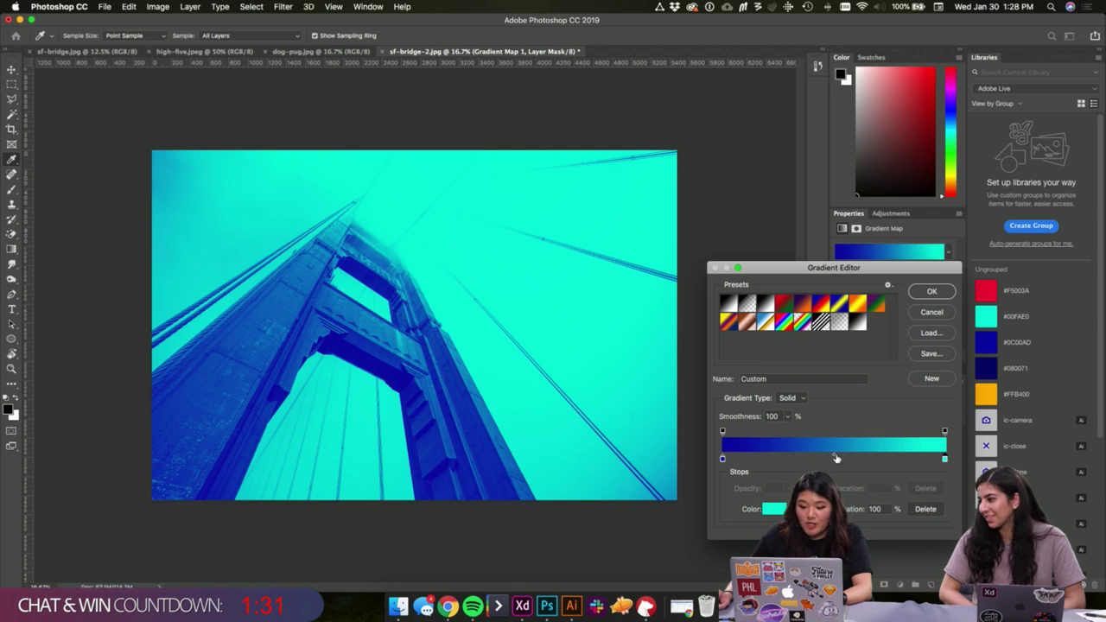
# - Try the Violet, Orange gradient preset on the bridge photo and undo it
pyautogui.click(802, 304)
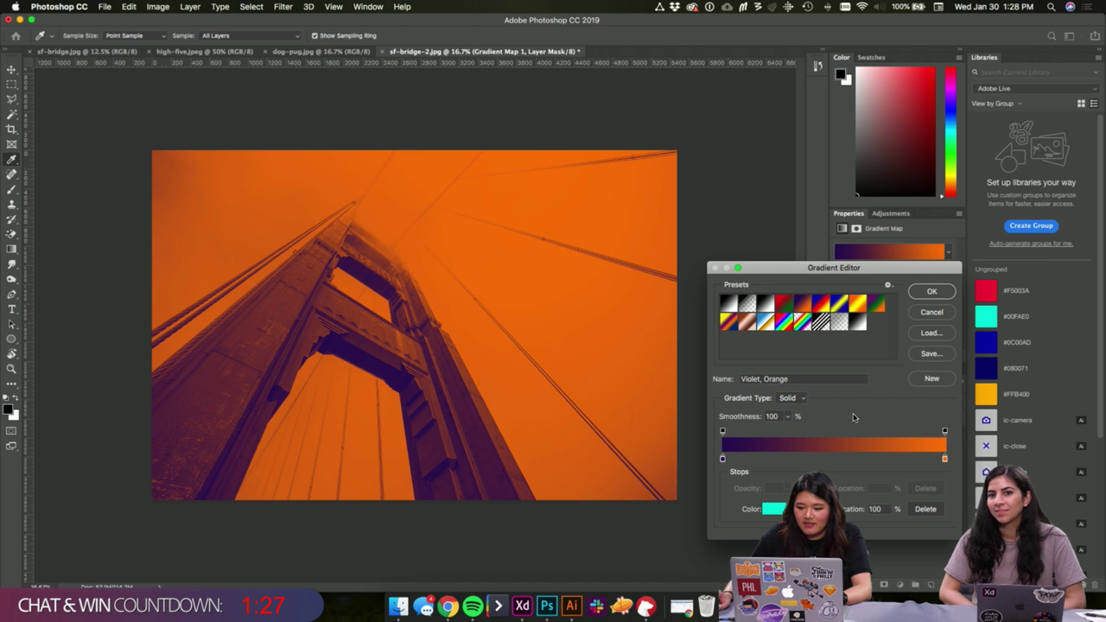
pyautogui.press('super+z')
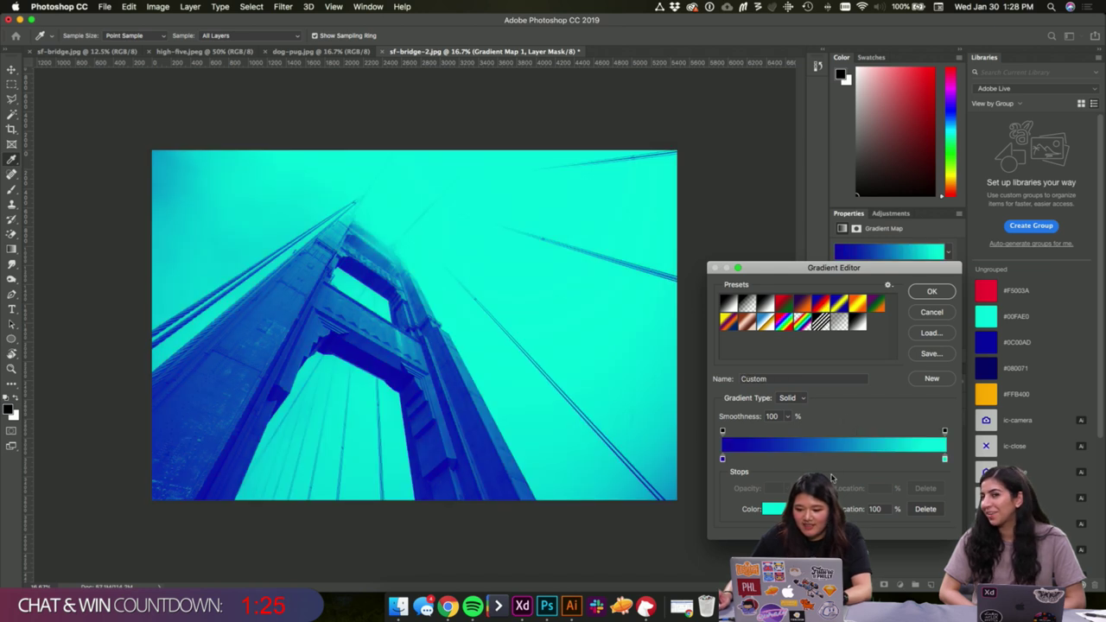
# - Adjust the midpoint between the blue and turquoise stops to slightly past the gradient's center, apply the gradient and deselect the layer
pyautogui.click(945, 460)
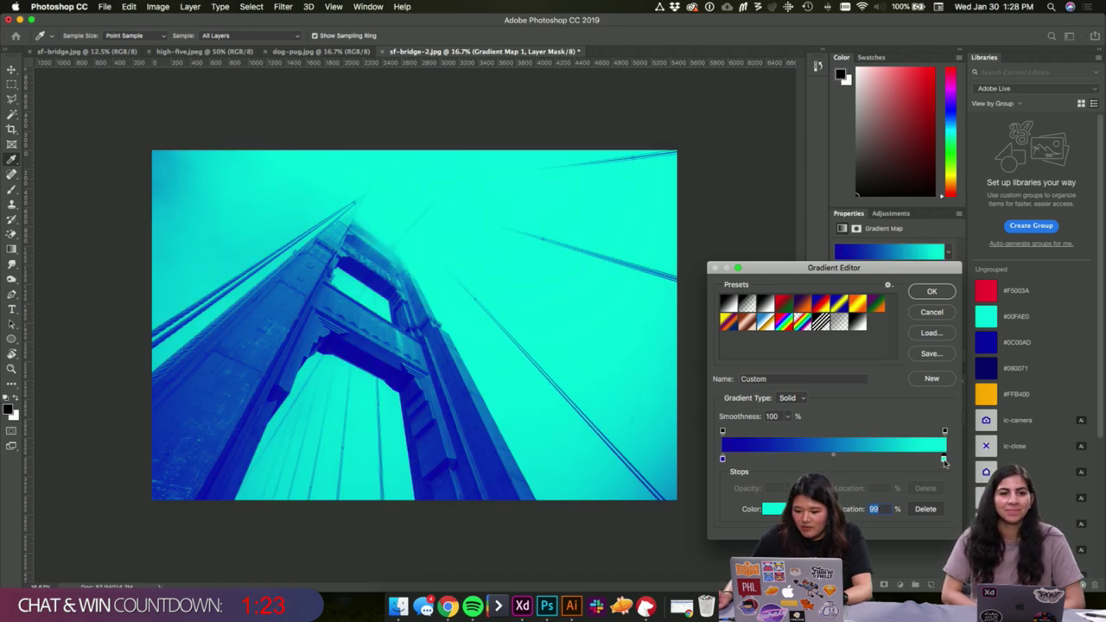
pyautogui.moveTo(836, 455); pyautogui.dragTo(816, 471)
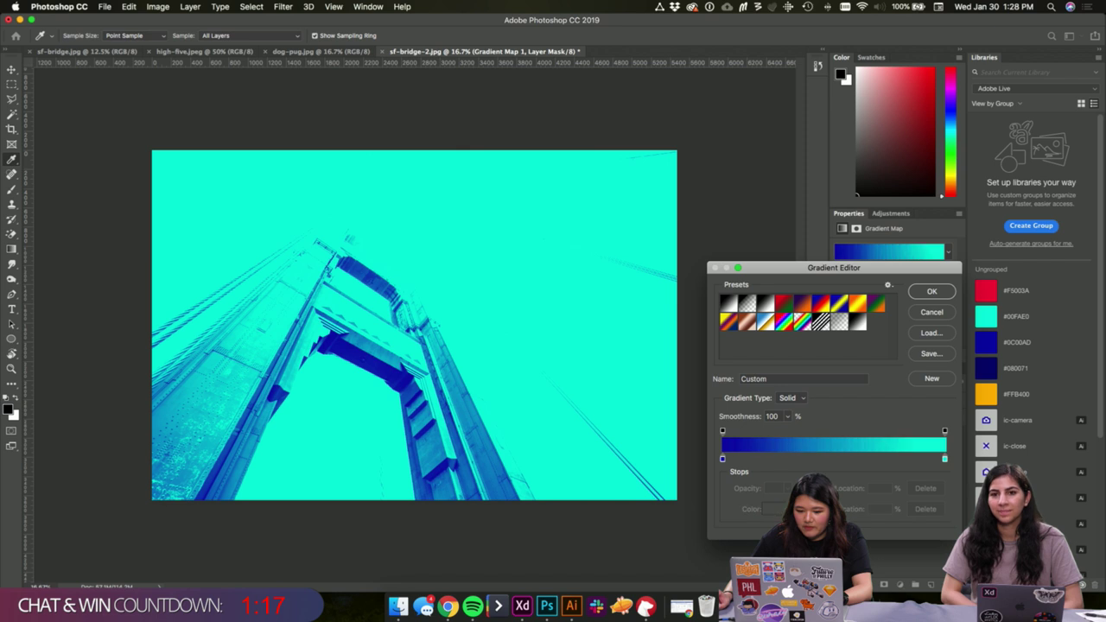
pyautogui.click(945, 459)
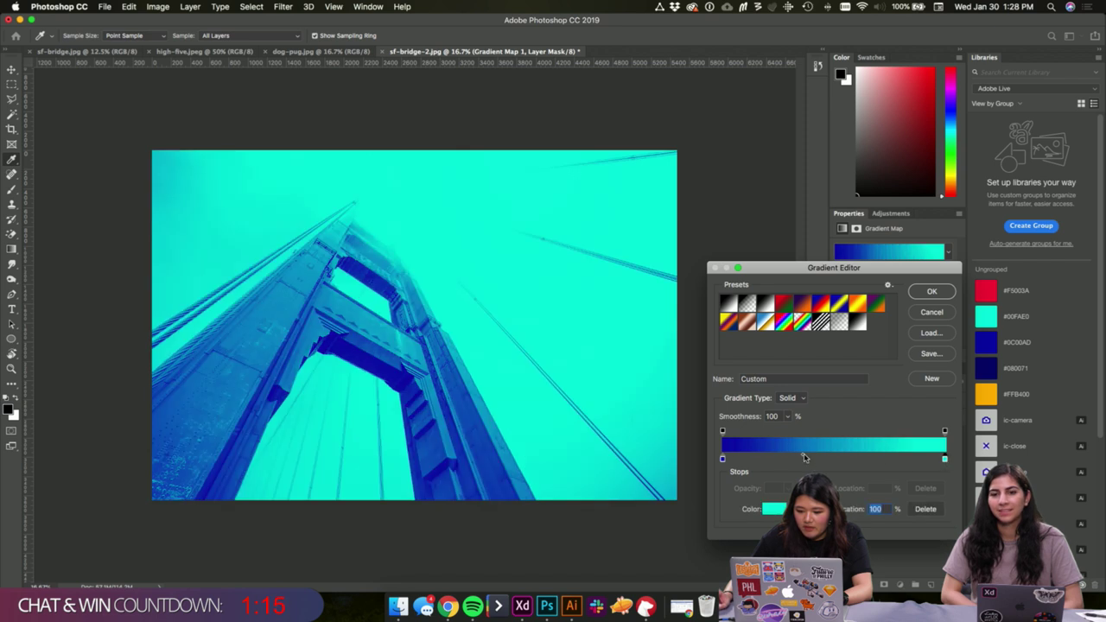
pyautogui.moveTo(805, 457); pyautogui.dragTo(846, 481)
pyautogui.click(945, 459)
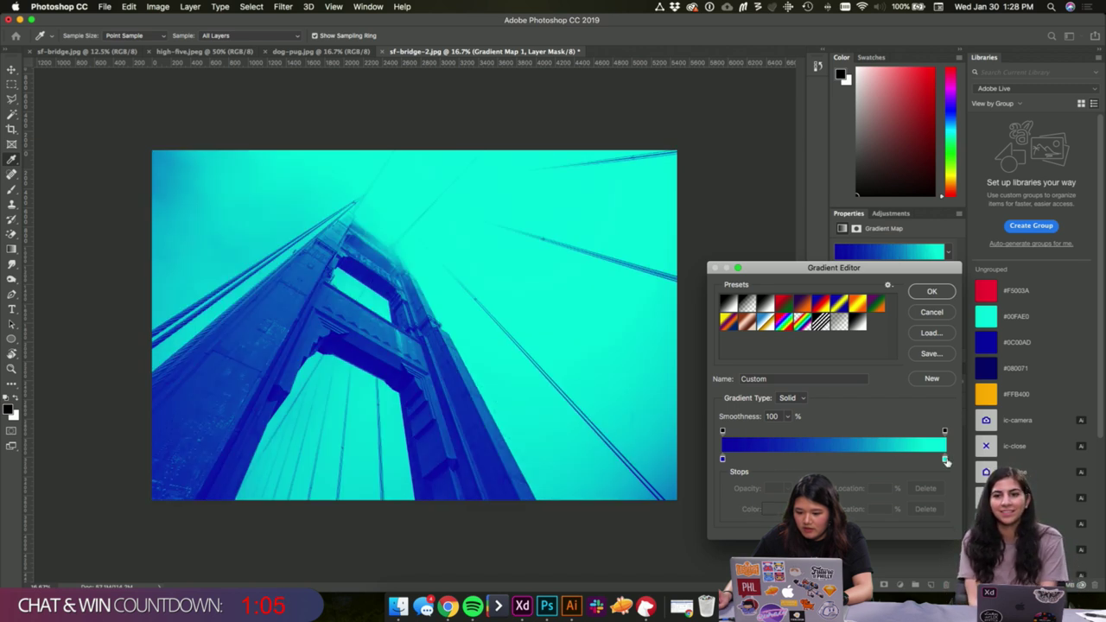
pyautogui.click(931, 291)
pyautogui.click(922, 510)
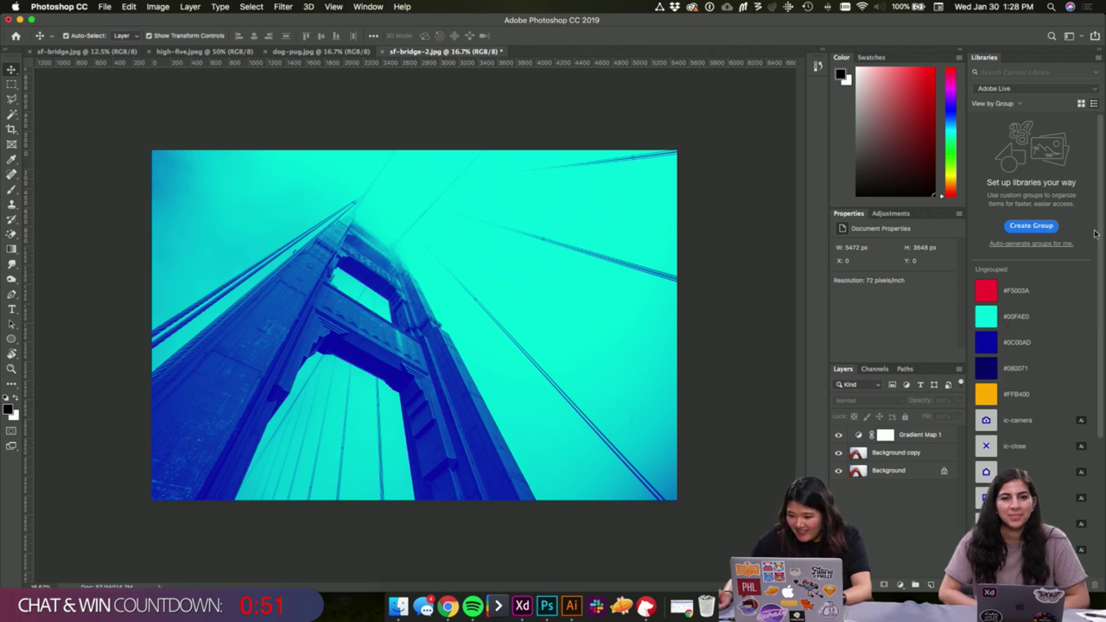
# - Add the Gradient Map 1 and Background copy layers together as a graphic to the Adobe Live library
pyautogui.scroll(-3, 1054, 311)
pyautogui.scroll(3, 1054, 311)
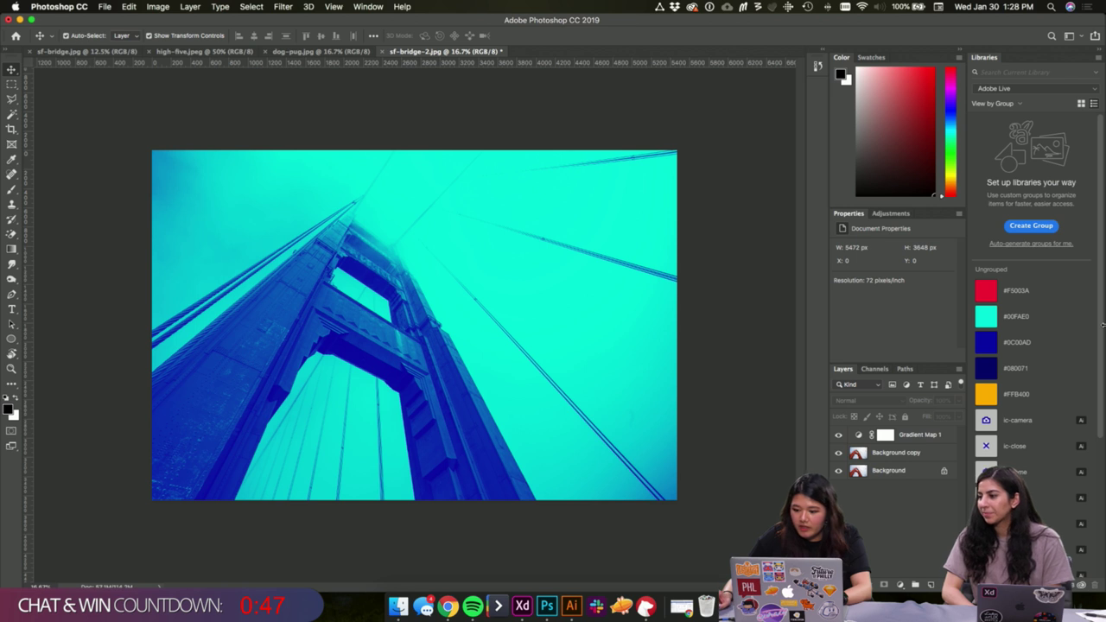
pyautogui.click(921, 437)
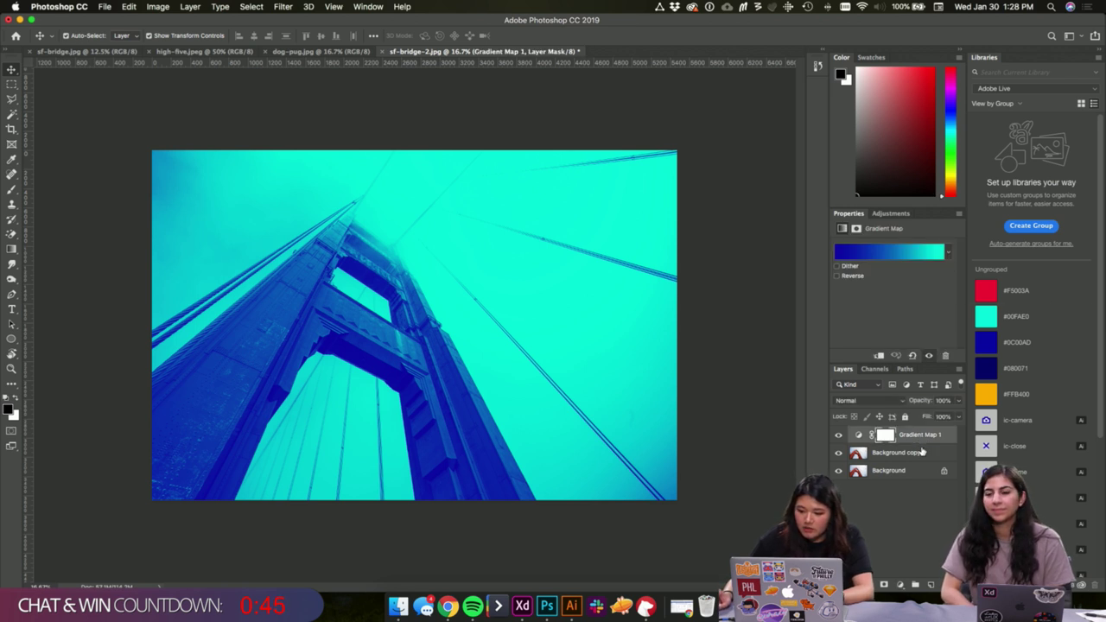
pyautogui.click(921, 452)
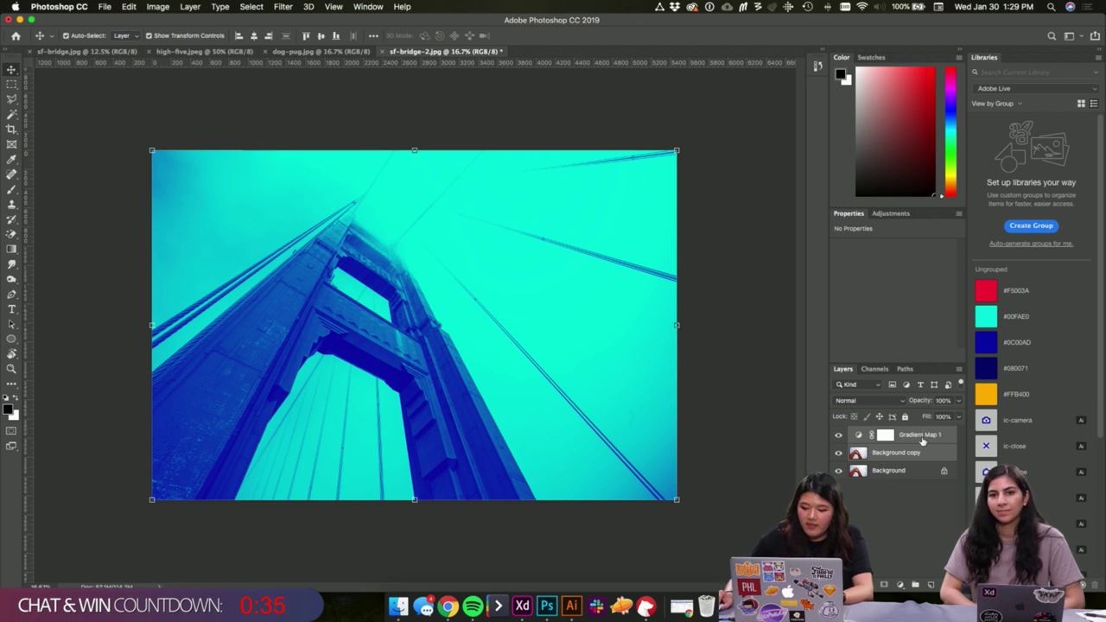
pyautogui.moveTo(337, 370); pyautogui.dragTo(1044, 335)
pyautogui.moveTo(1034, 337); pyautogui.dragTo(1033, 341)
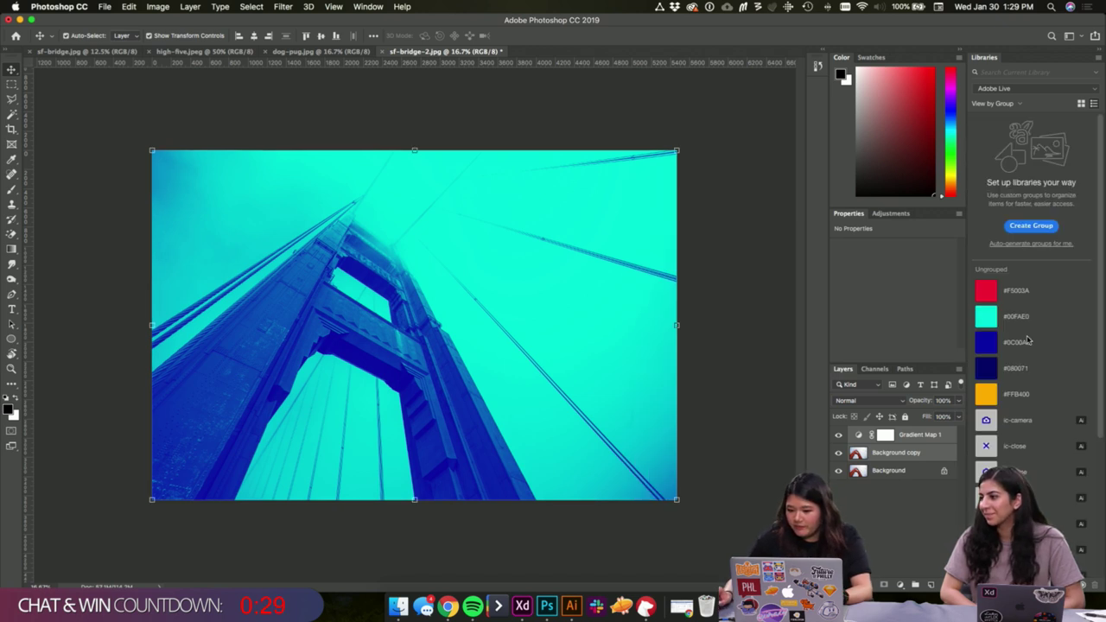
# - Rename the new bridge graphic in the Adobe Live library as cover-bridge
pyautogui.doubleClick(1026, 421)
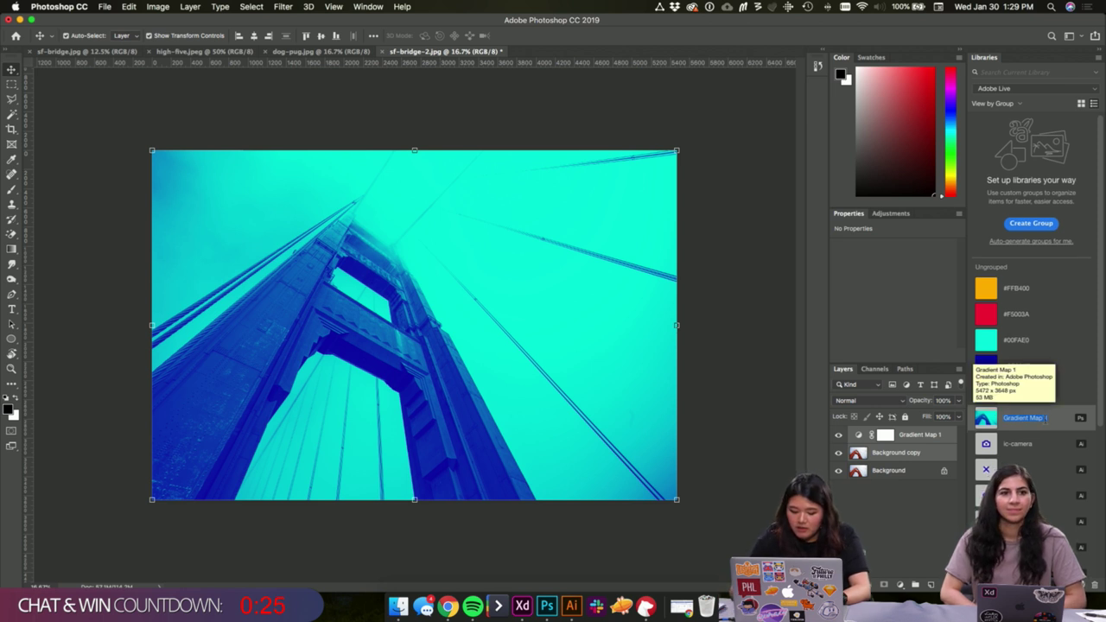
pyautogui.write('cover')
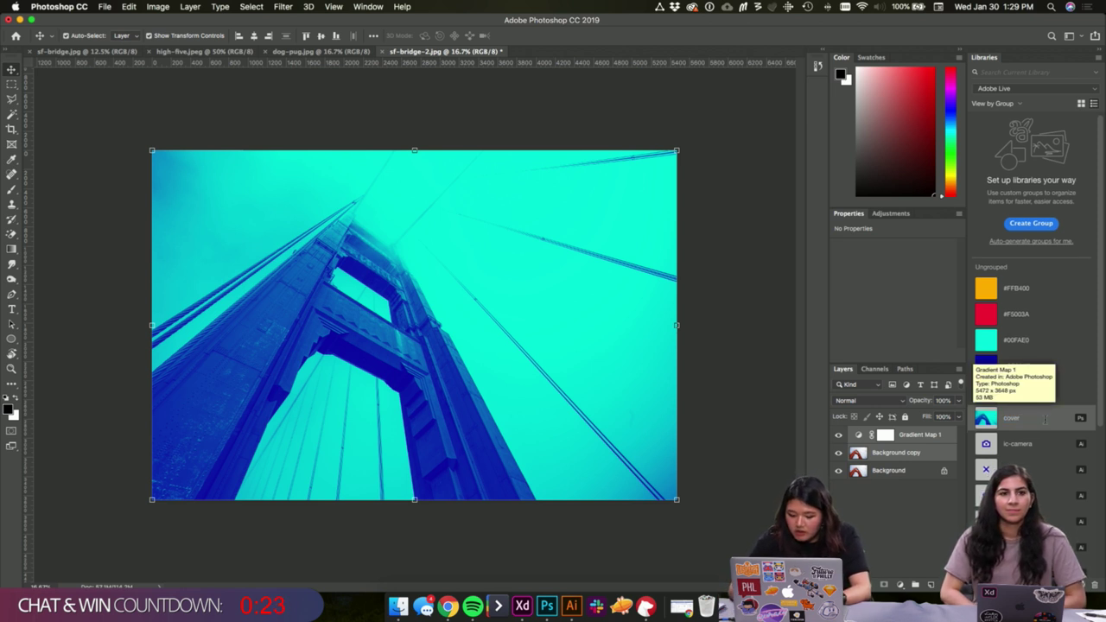
pyautogui.write('-bridge')
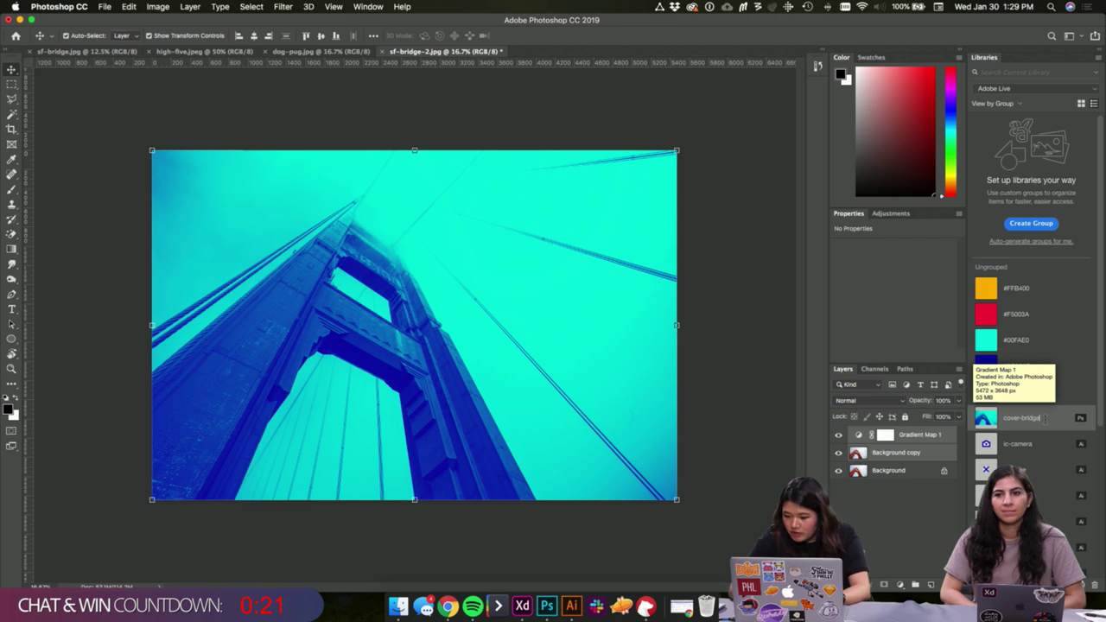
pyautogui.press('Return')
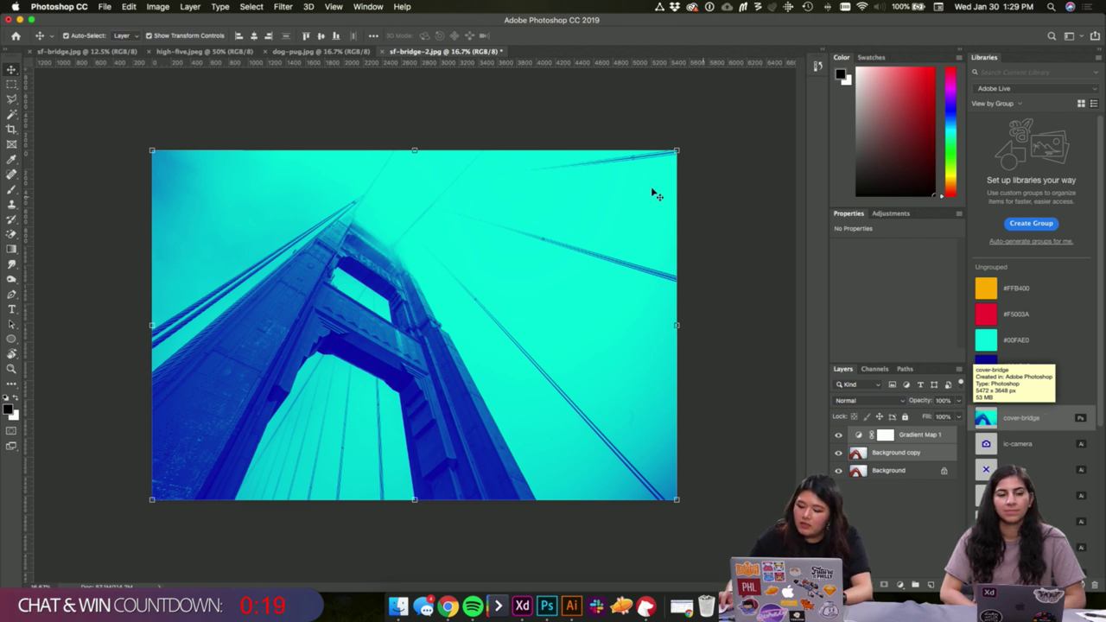
# - Switch to dog-pug.jpg, duplicate its Background layer and add a Gradient Map adjustment layer above the copy
pyautogui.click(306, 53)
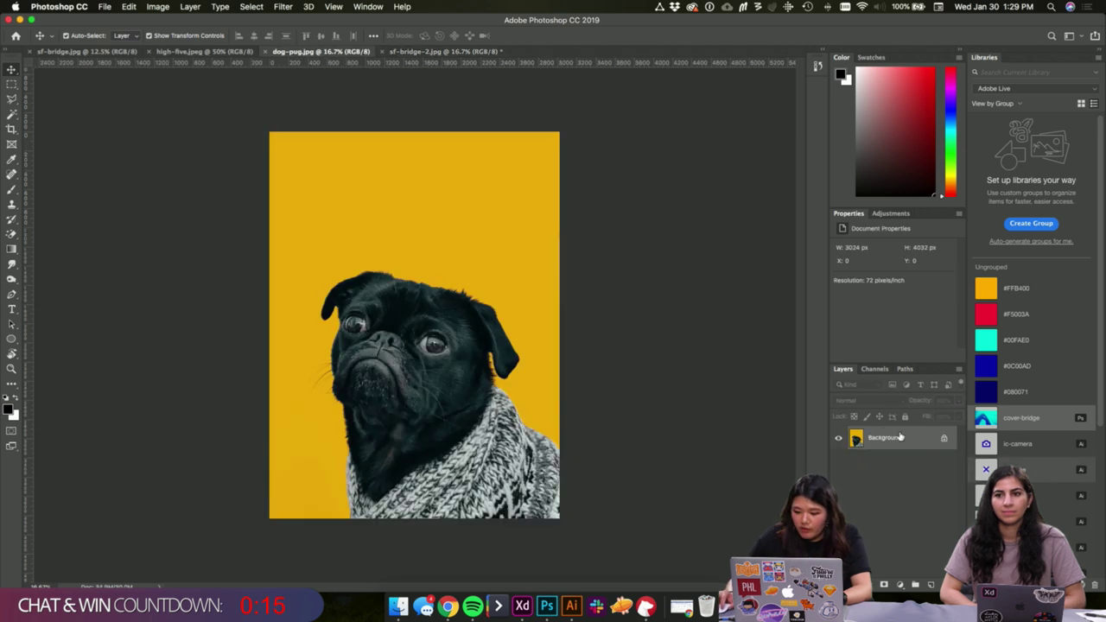
pyautogui.moveTo(901, 437); pyautogui.dragTo(931, 585)
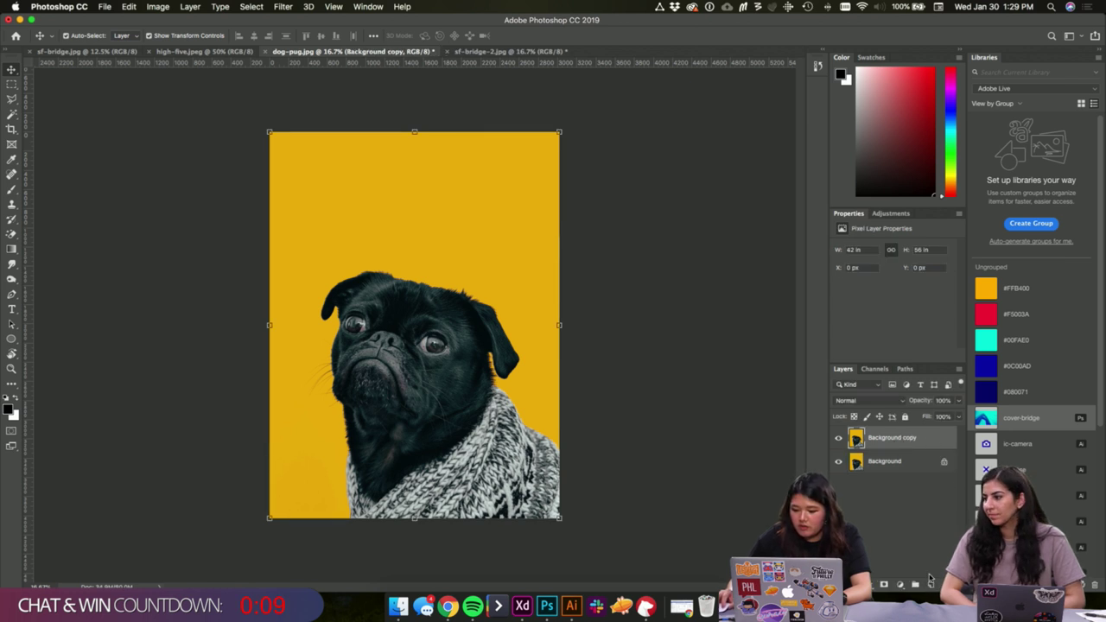
pyautogui.click(900, 585)
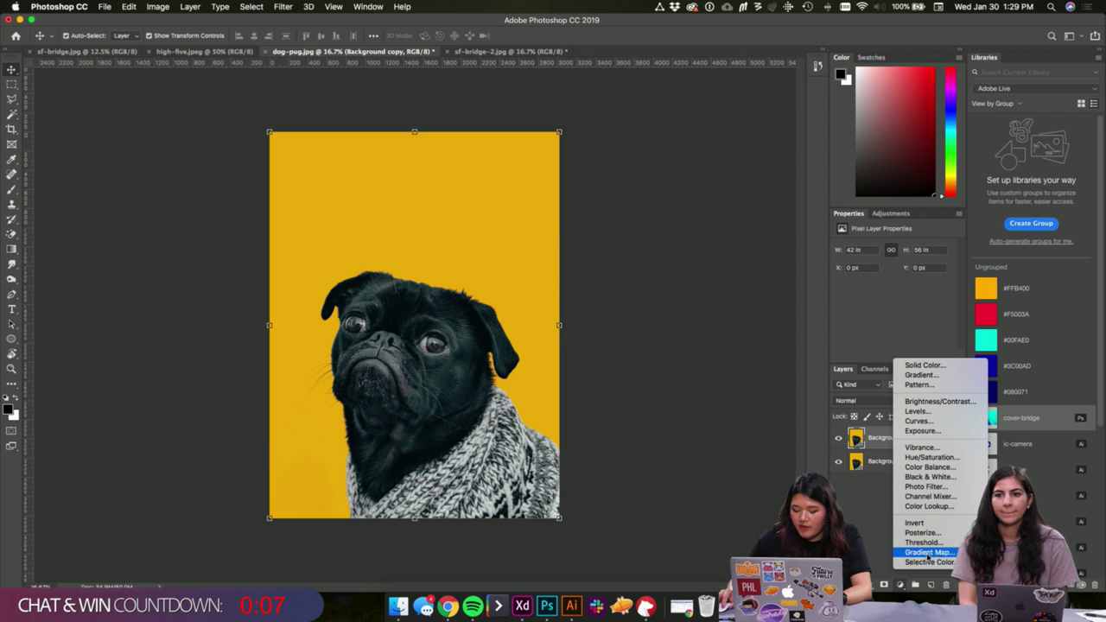
pyautogui.click(927, 557)
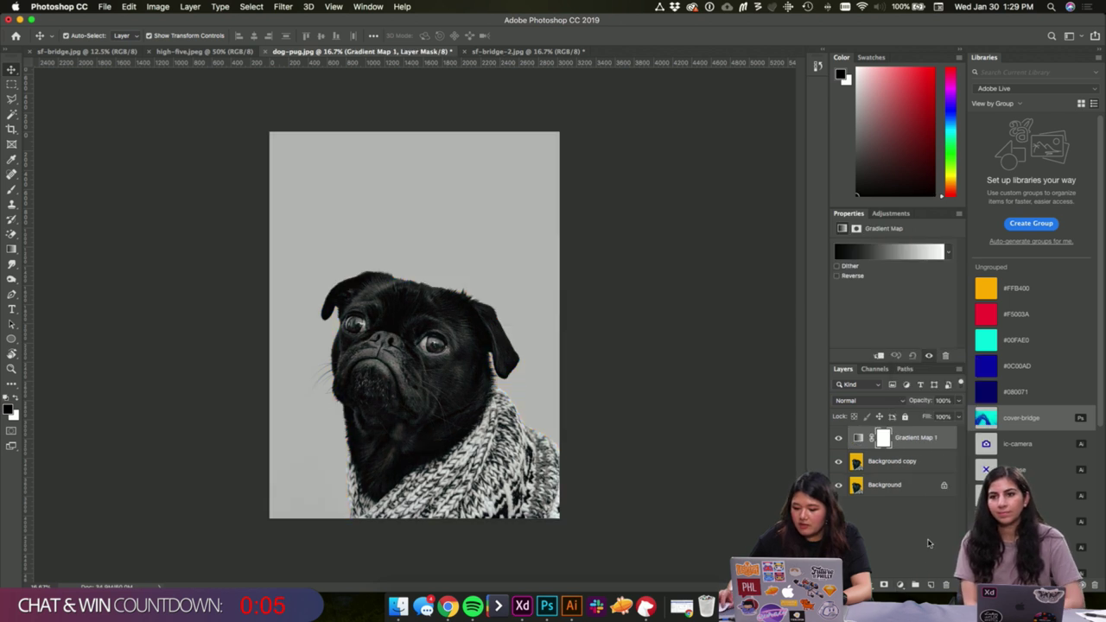
# - Set the black start stop of the pug photo's gradient map to dark blue #080071
pyautogui.click(847, 257)
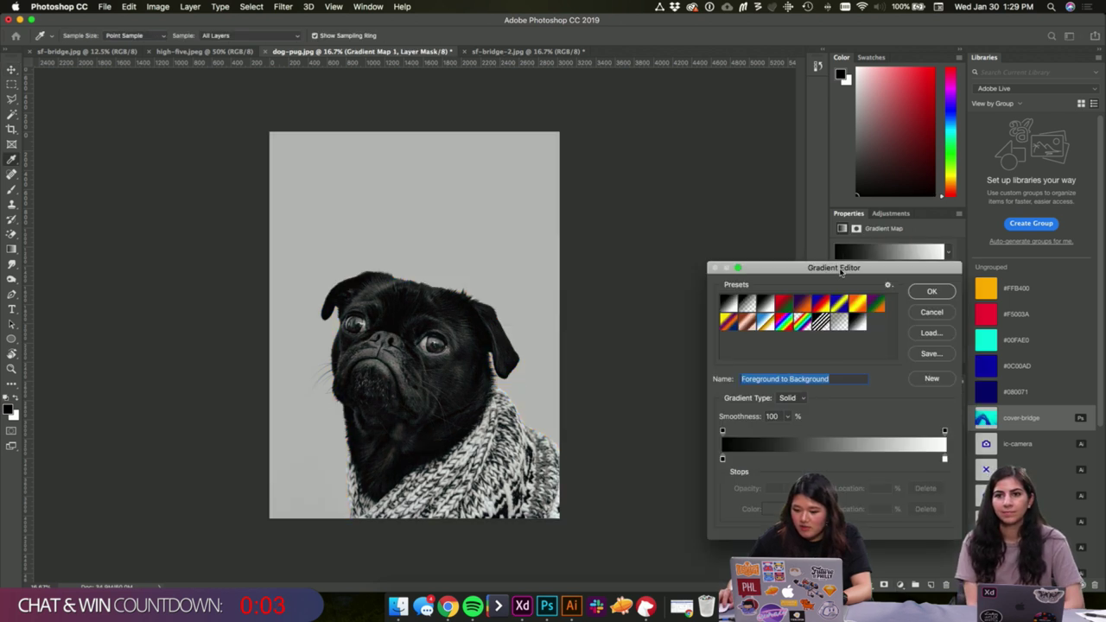
pyautogui.moveTo(841, 271)
pyautogui.mouseDown()
pyautogui.moveTo(767, 253)
pyautogui.moveTo(763, 275)
pyautogui.moveTo(827, 276)
pyautogui.mouseUp()
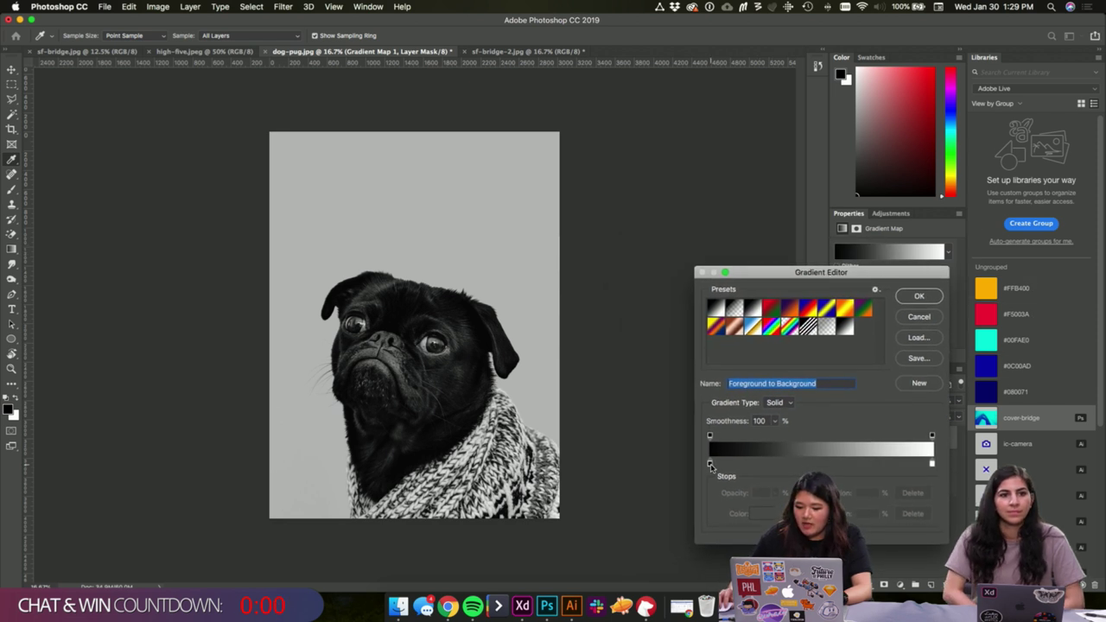
pyautogui.click(710, 464)
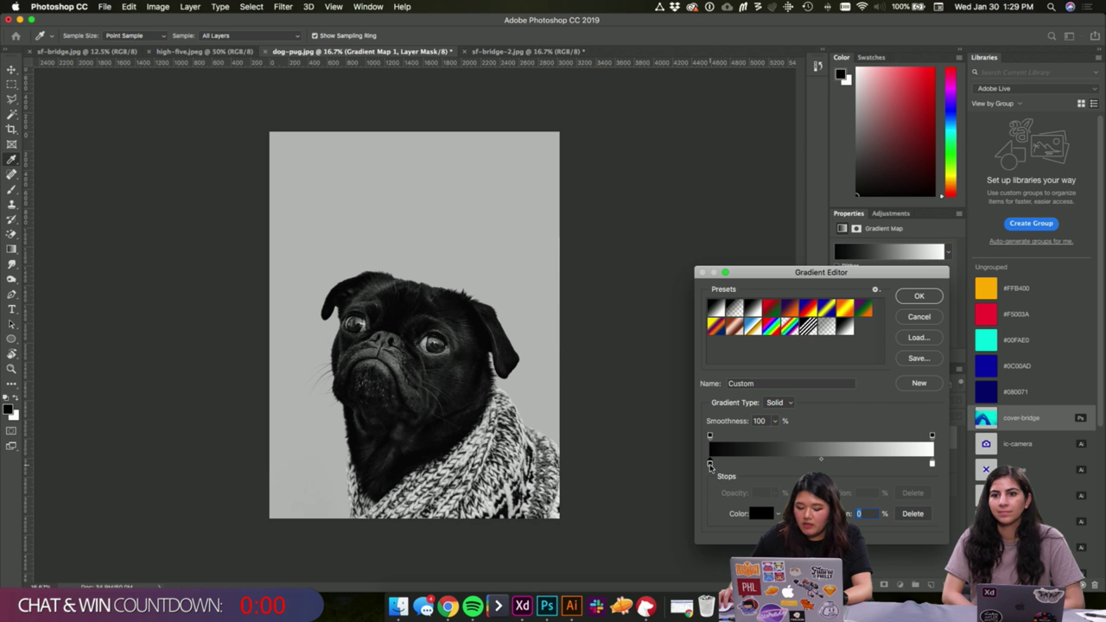
pyautogui.doubleClick(709, 464)
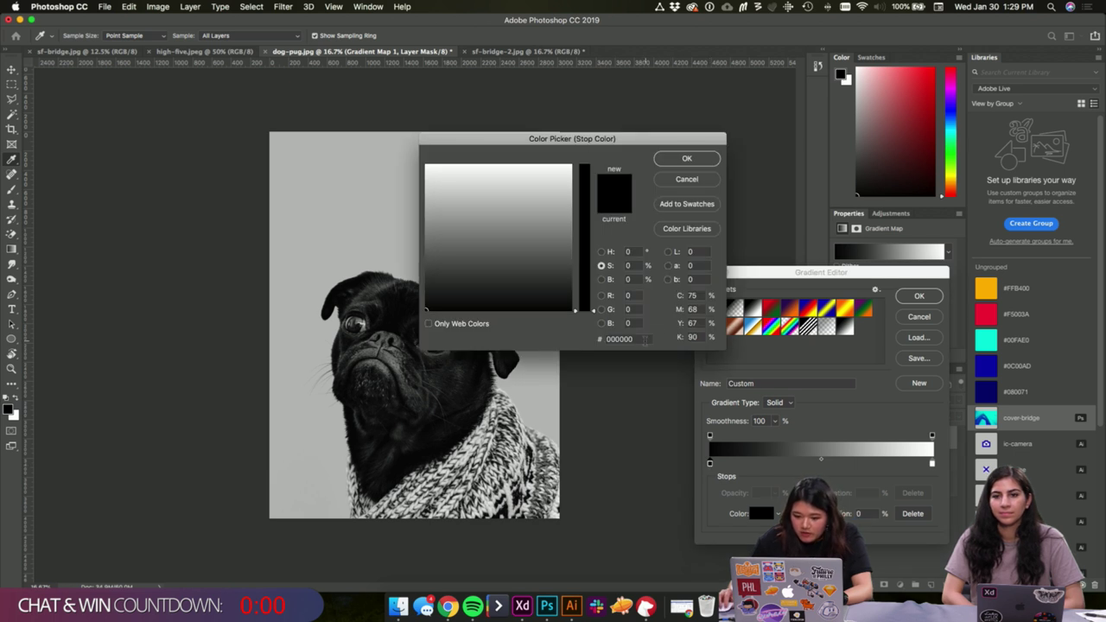
pyautogui.click(644, 339)
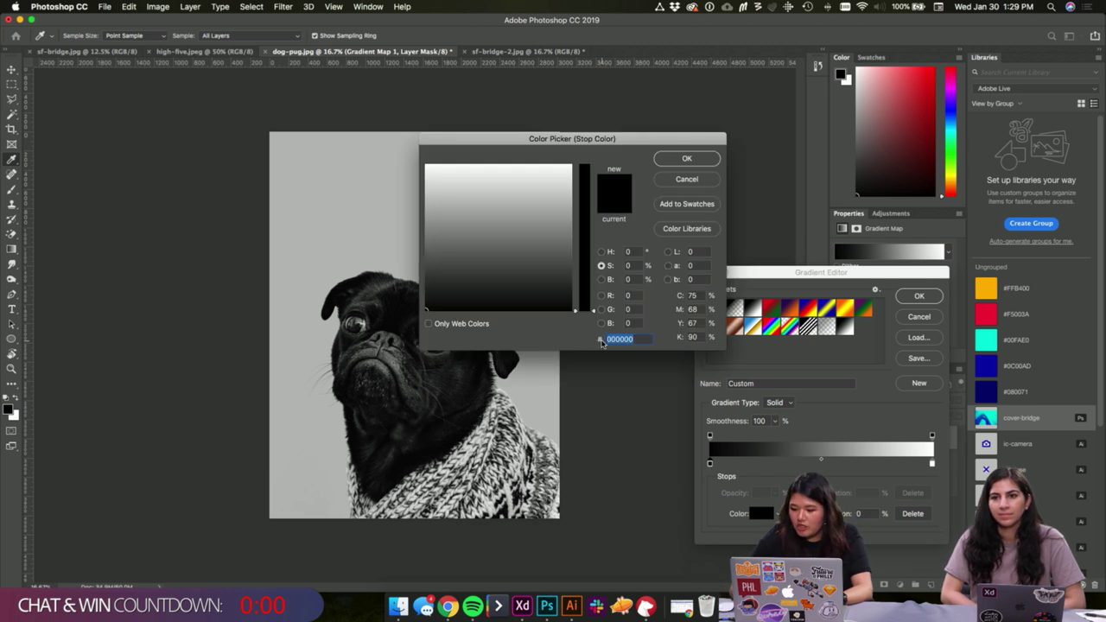
pyautogui.write('0800')
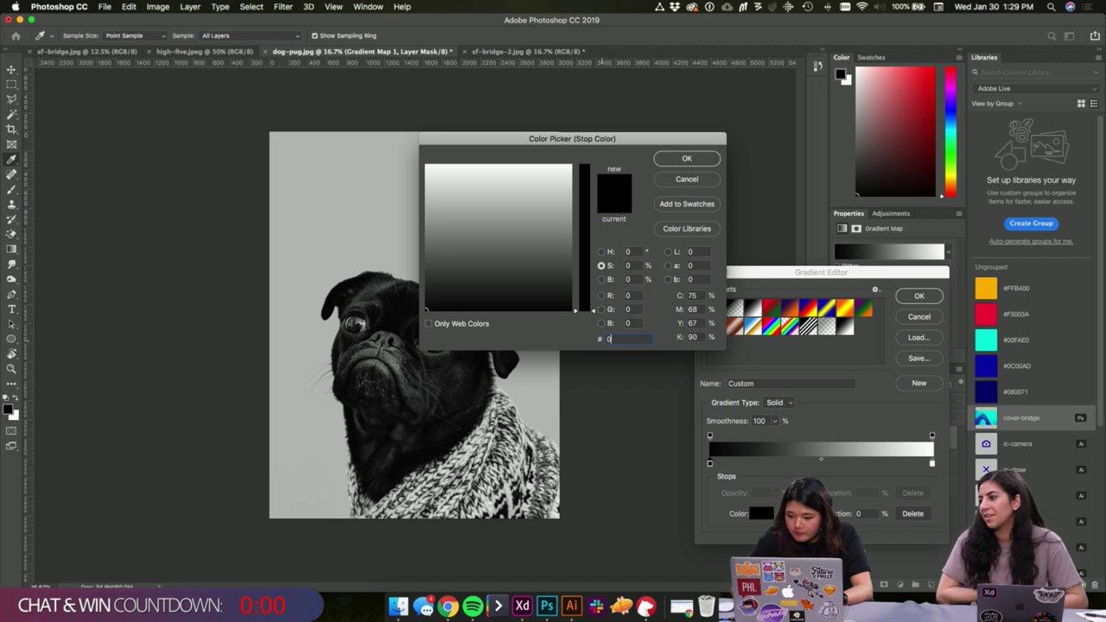
pyautogui.write('71')
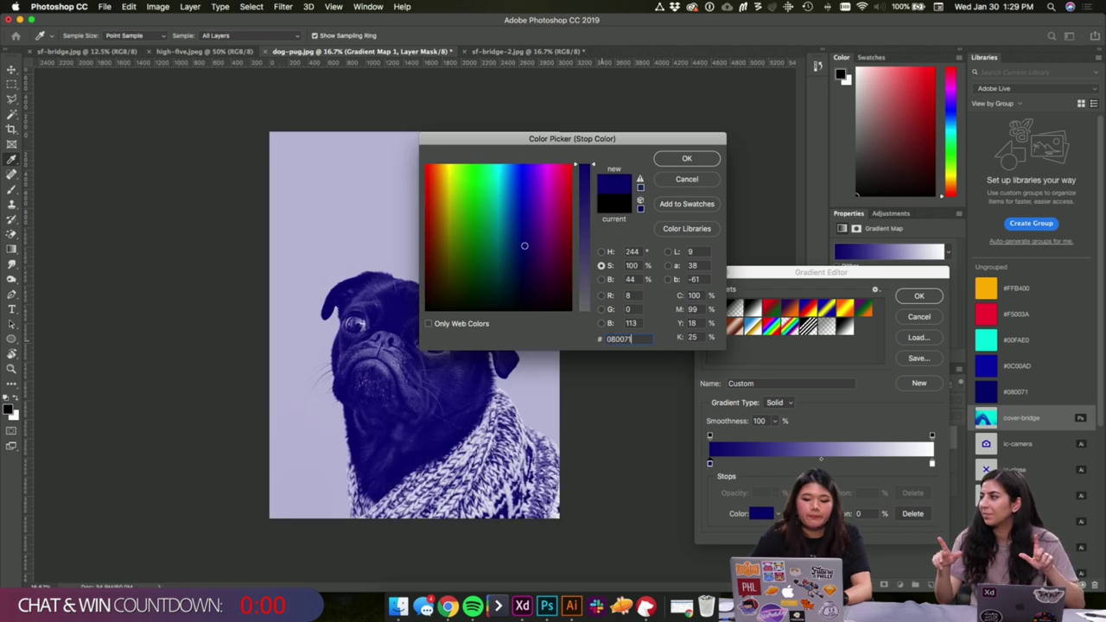
pyautogui.press('Return')
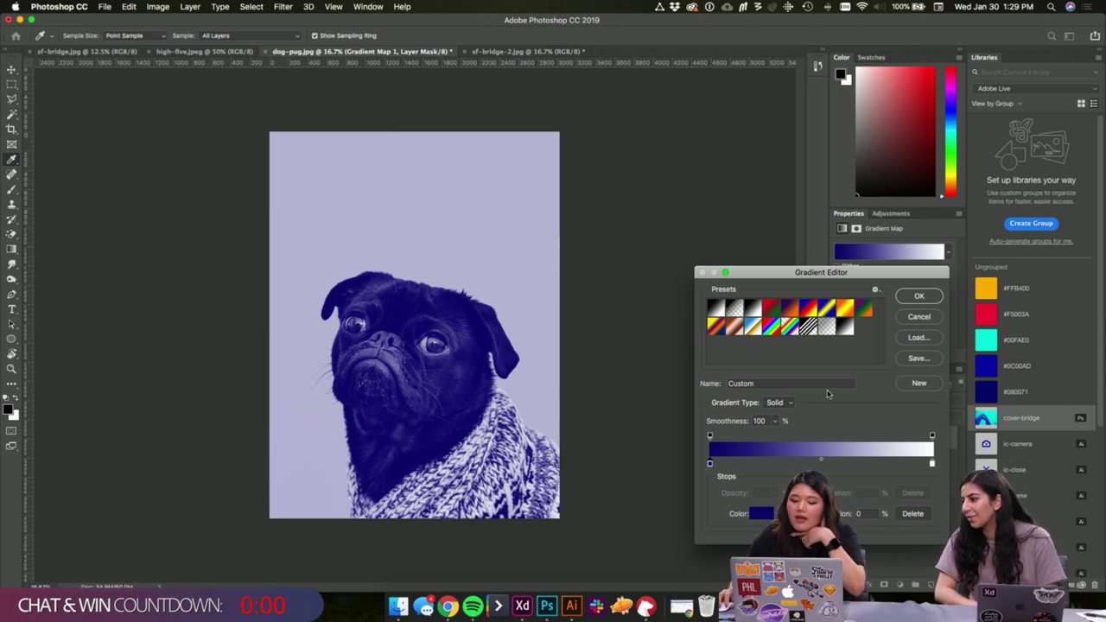
# - Set the gradient's white end stop to #ffb400 and its midpoint location to 32%, and apply the gradient
pyautogui.moveTo(891, 276); pyautogui.dragTo(769, 256)
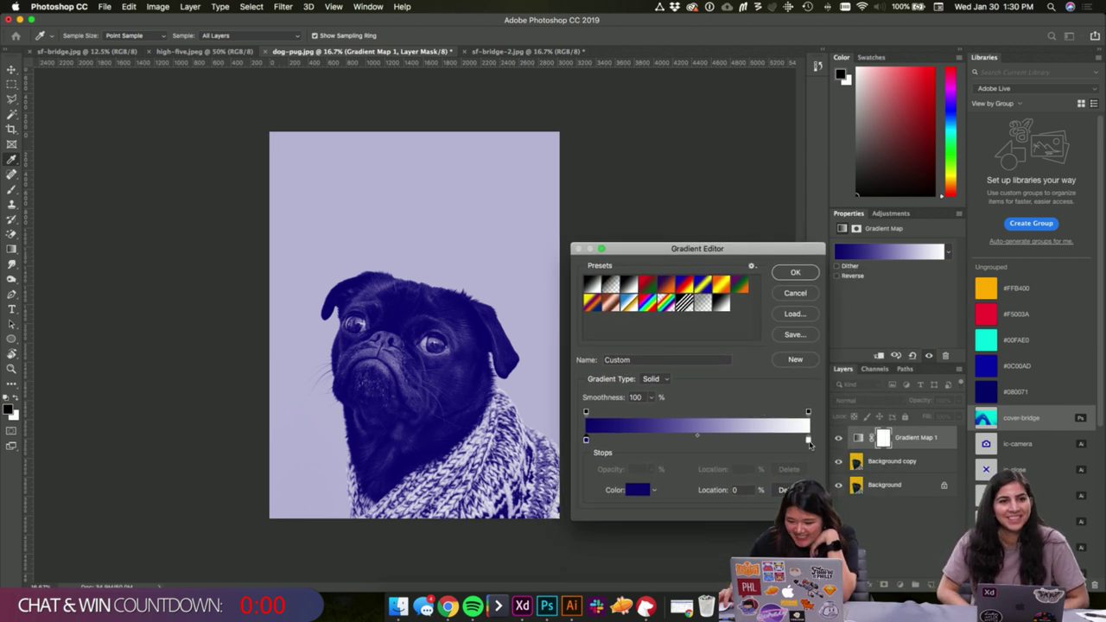
pyautogui.doubleClick(808, 440)
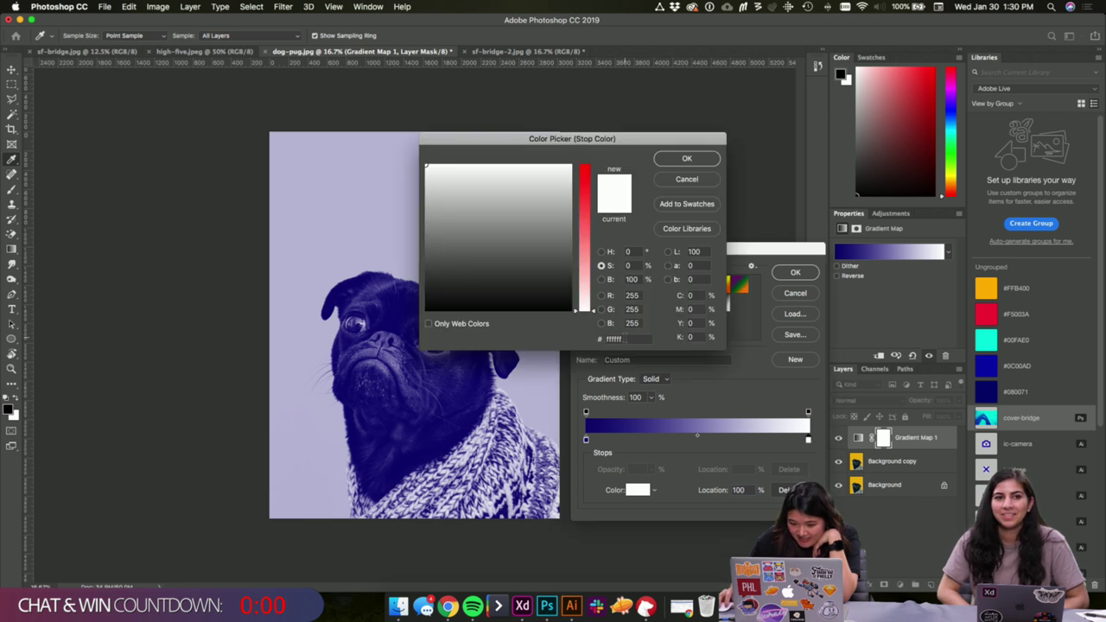
pyautogui.click(612, 339)
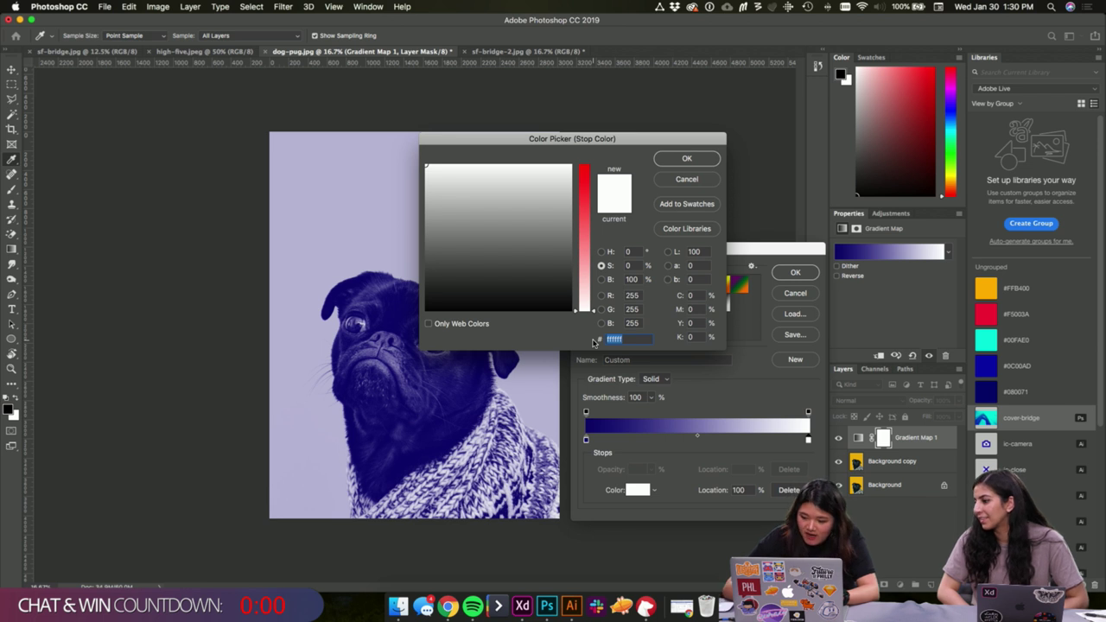
pyautogui.write('00fae0')
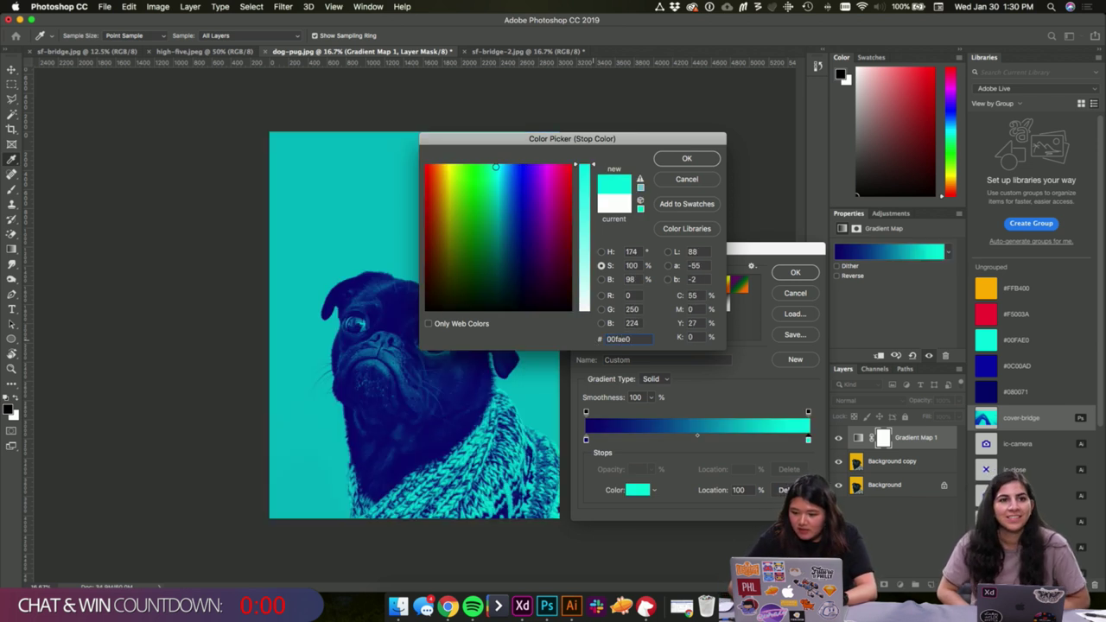
pyautogui.press('super+a')
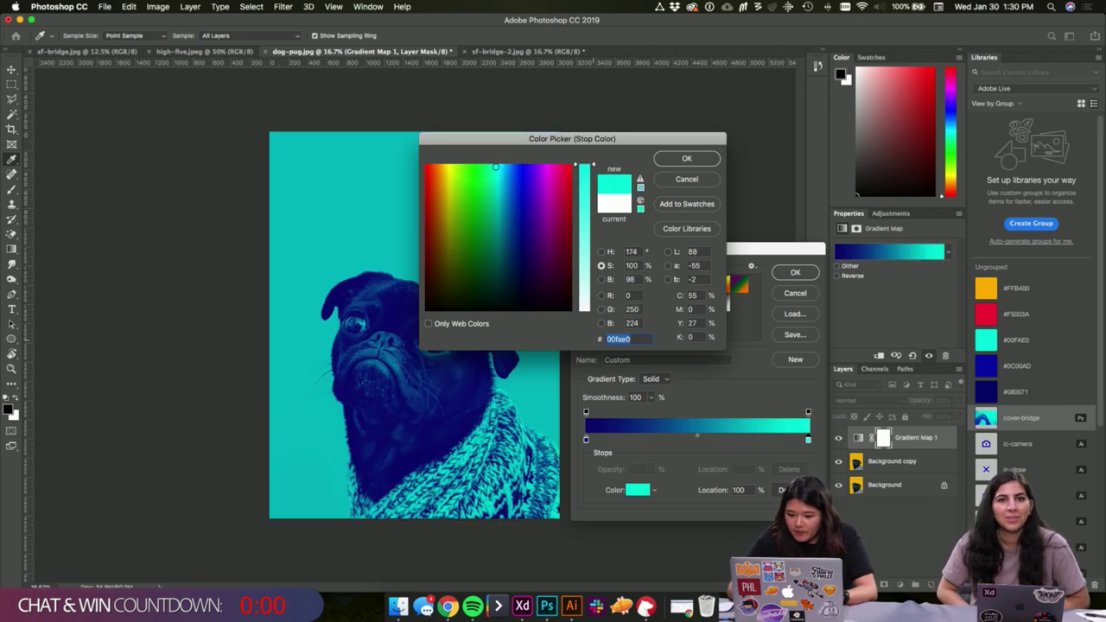
pyautogui.write('f')
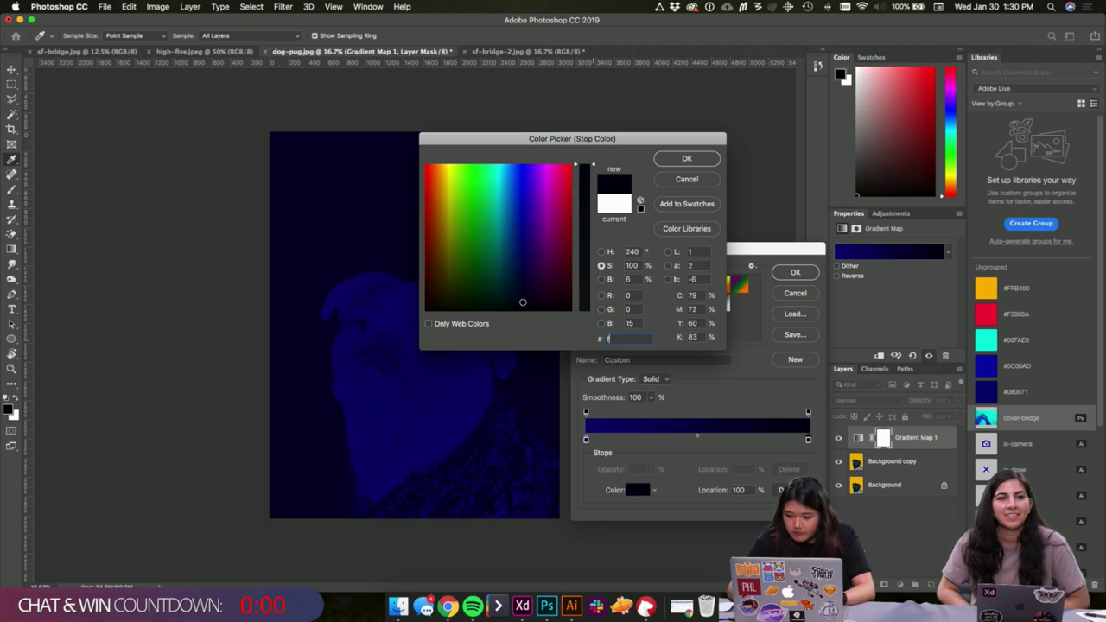
pyautogui.write('fb400')
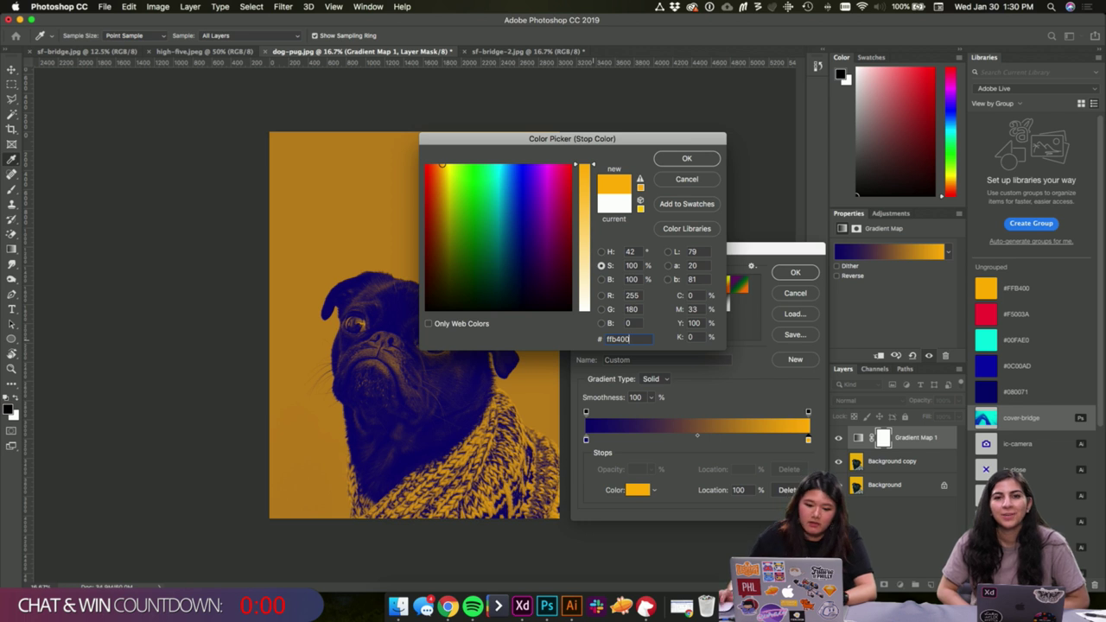
pyautogui.click(693, 160)
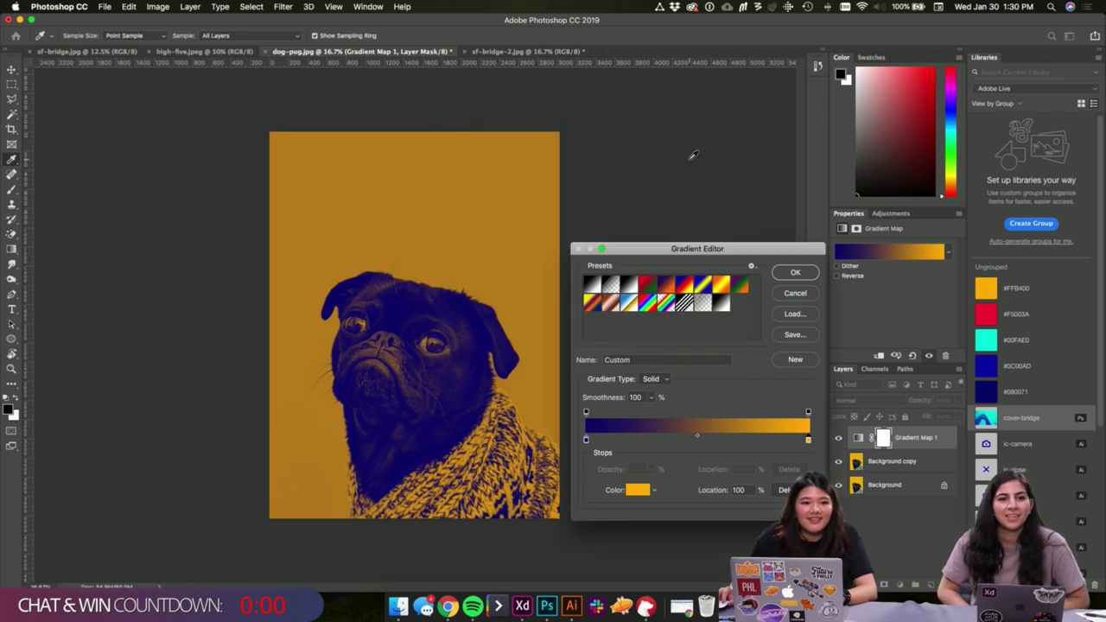
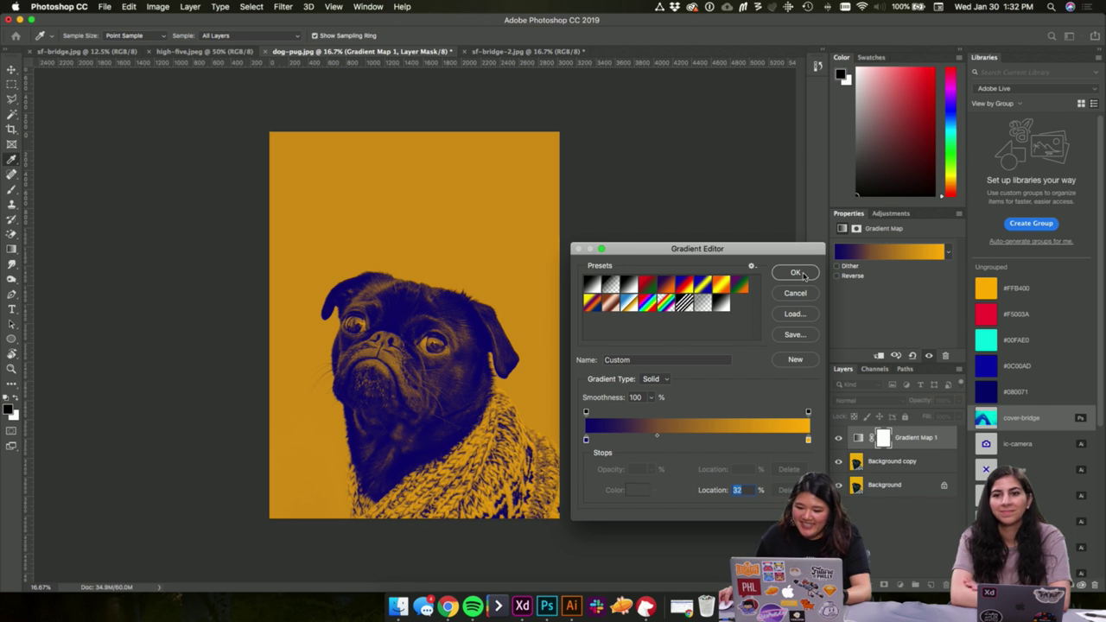
pyautogui.click(796, 273)
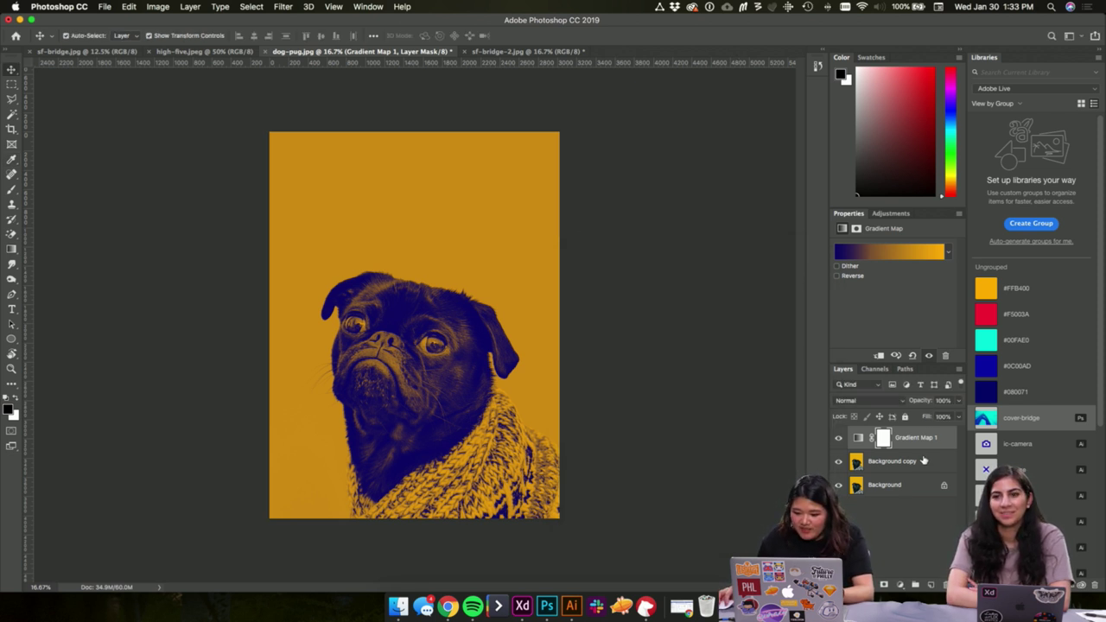
# - Add the Gradient Map 1 and Background copy layers to the Adobe Live library as cover-pug, and deselect the layers
pyautogui.moveTo(922, 461); pyautogui.dragTo(1039, 354)
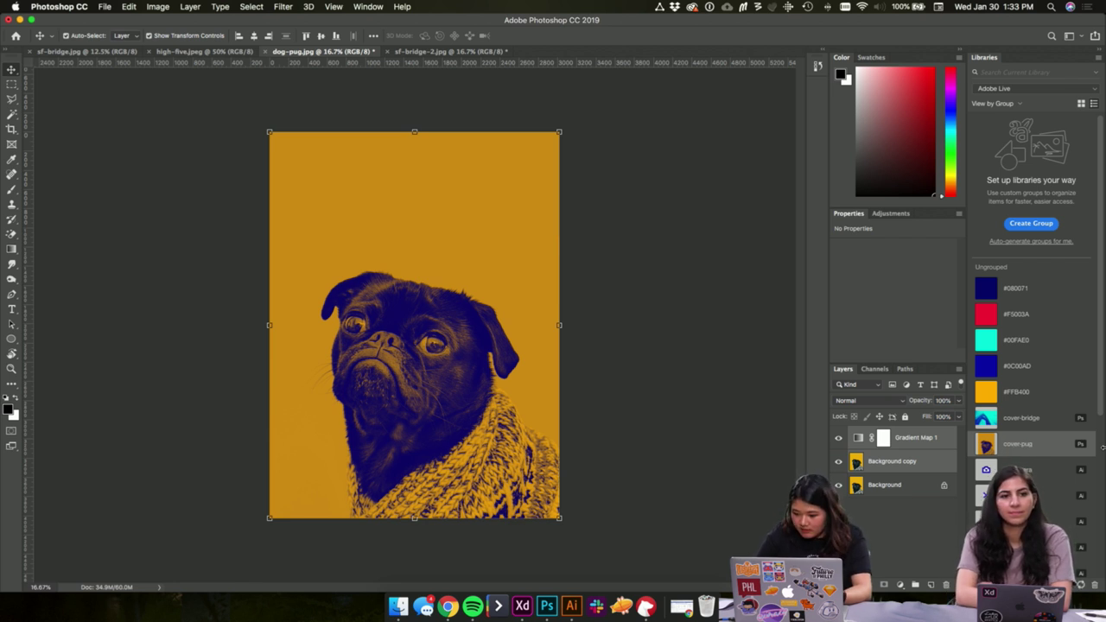
pyautogui.click(740, 143)
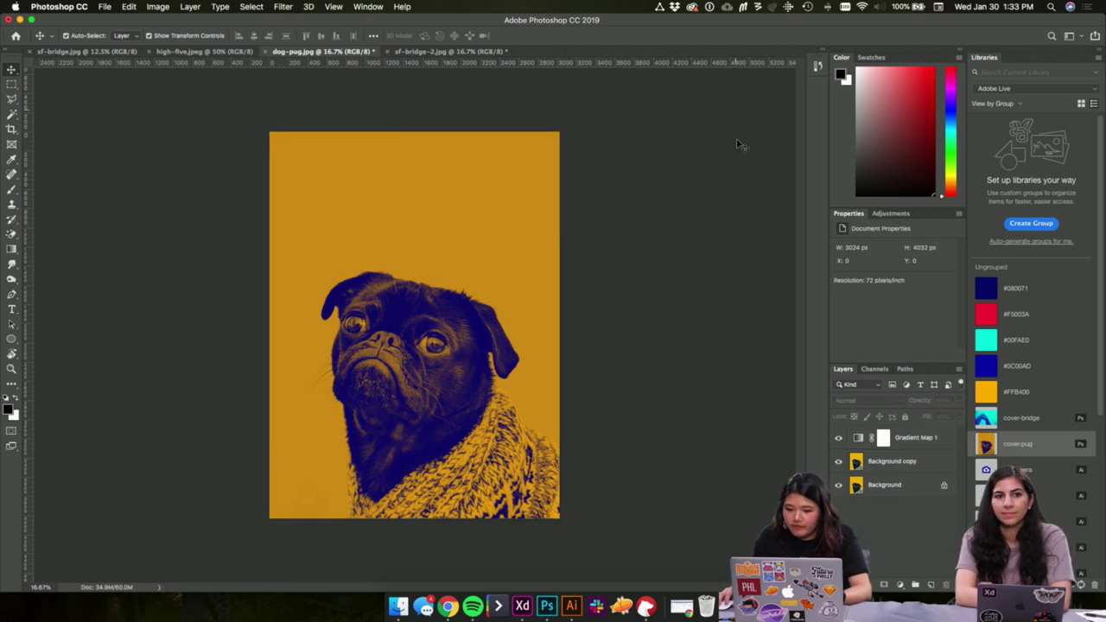
# - Switch to high-five.jpeg and duplicate its Background layer
pyautogui.click(184, 52)
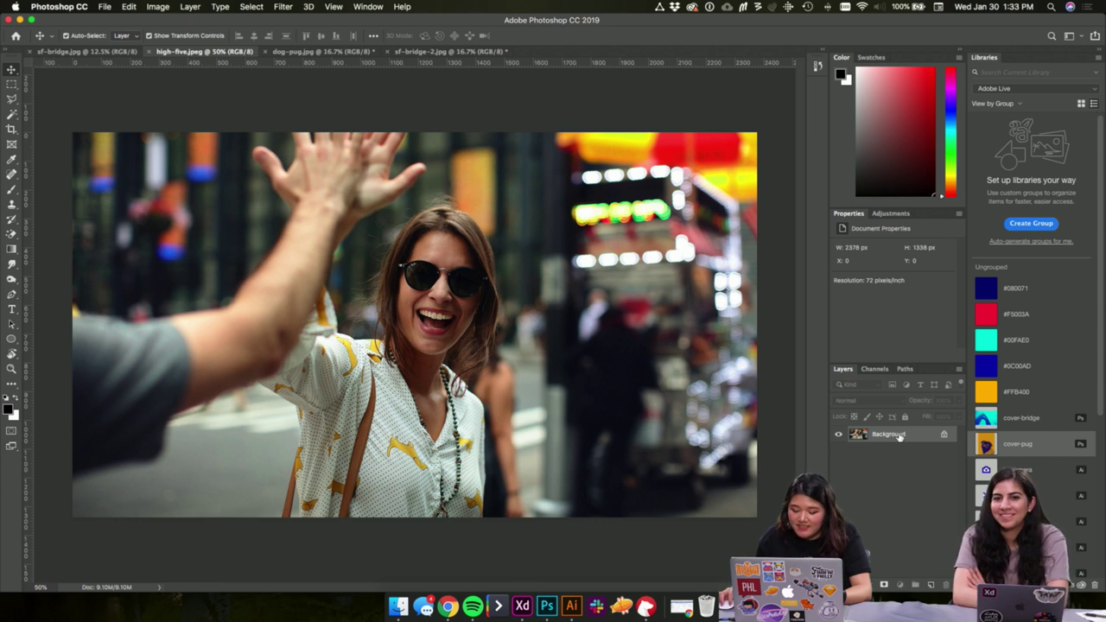
pyautogui.moveTo(899, 437); pyautogui.dragTo(932, 585)
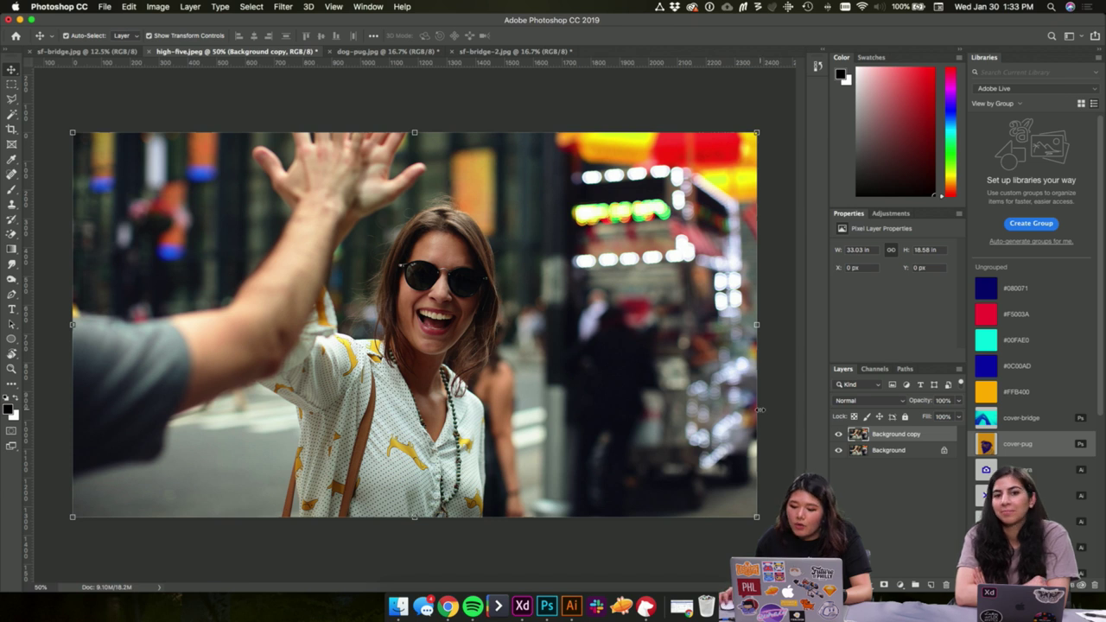
pyautogui.click(17, 254)
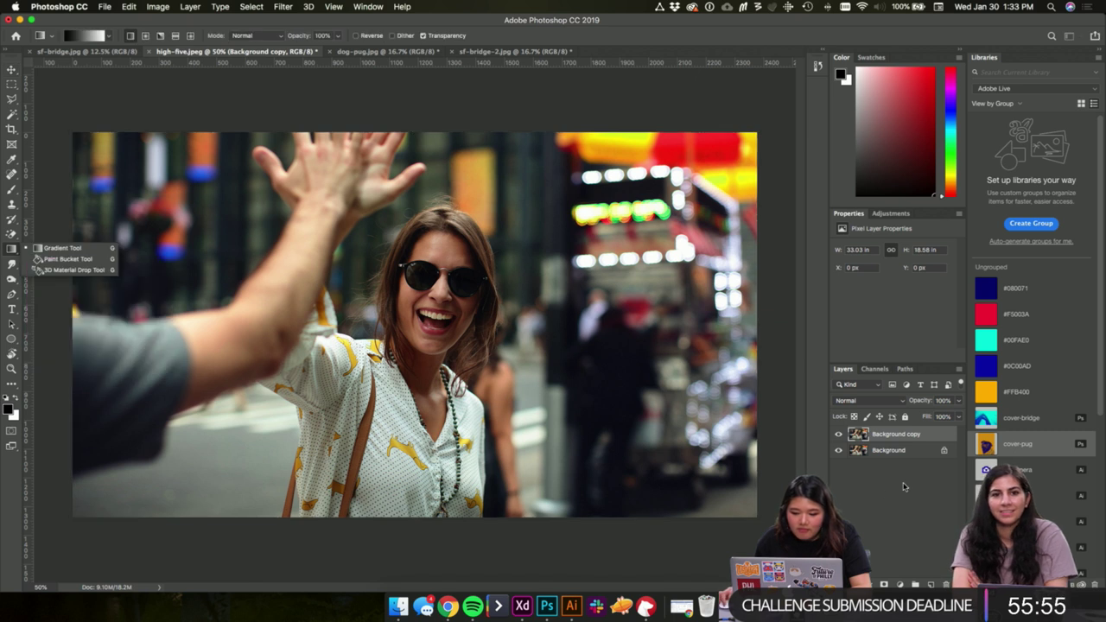
pyautogui.click(904, 487)
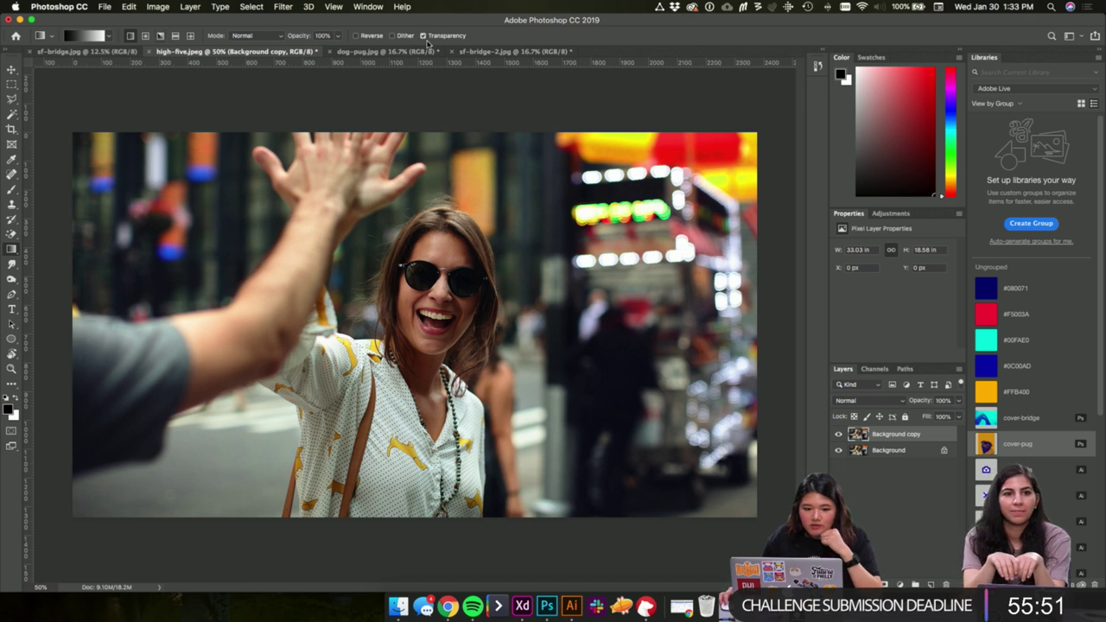
pyautogui.click(51, 40)
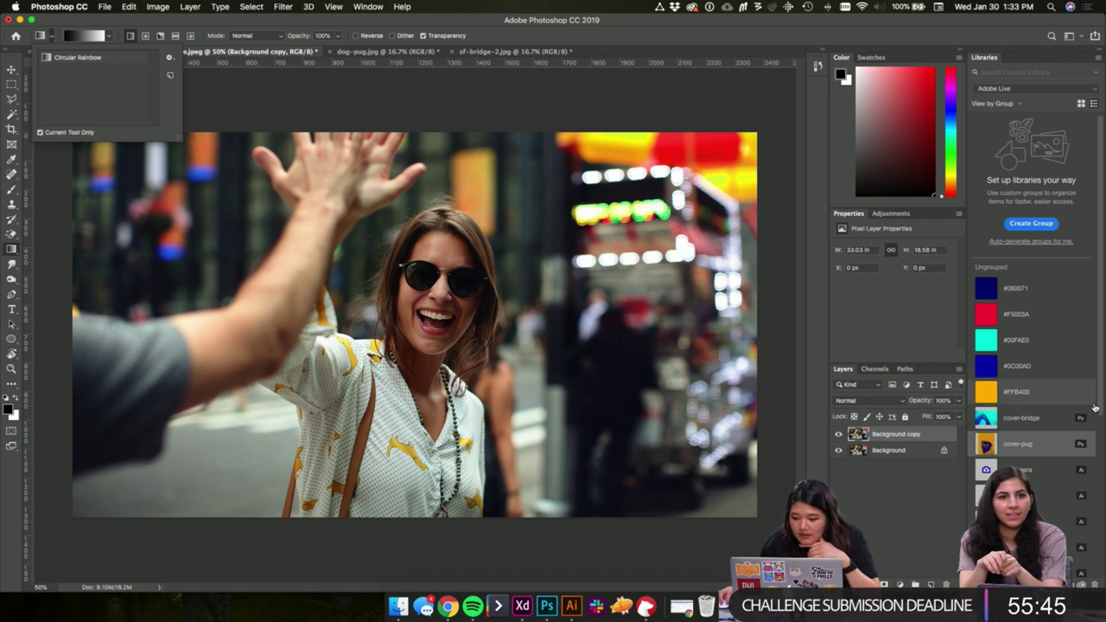
pyautogui.click(921, 483)
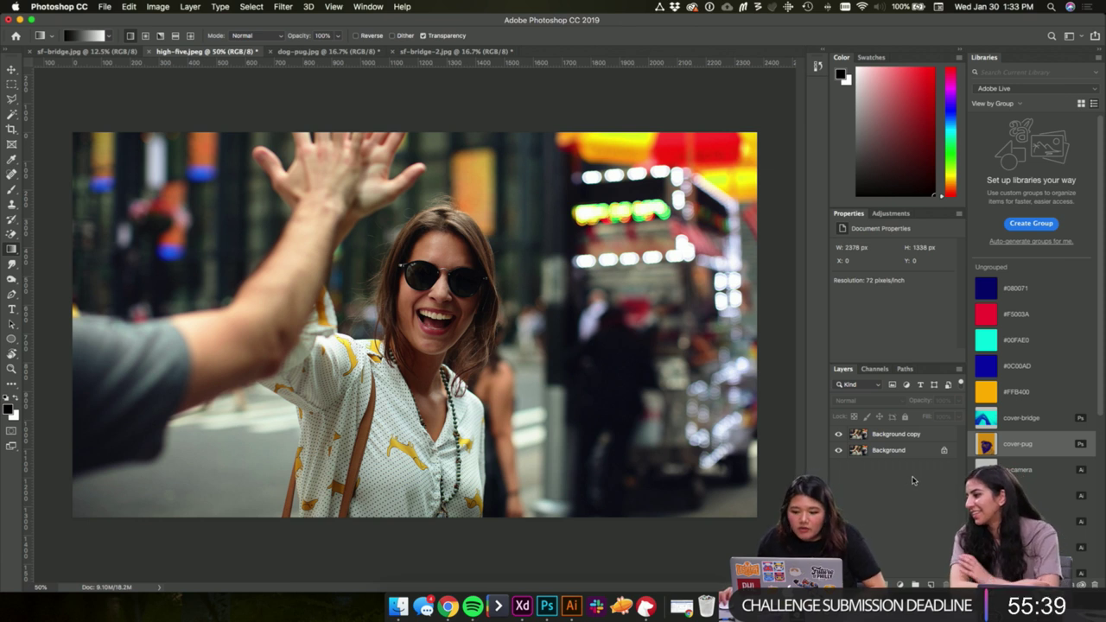
# - Copy the Gradient Map 1 layer from dog-pug.jpg into high-five.jpeg, above the Background copy layer
pyautogui.click(324, 52)
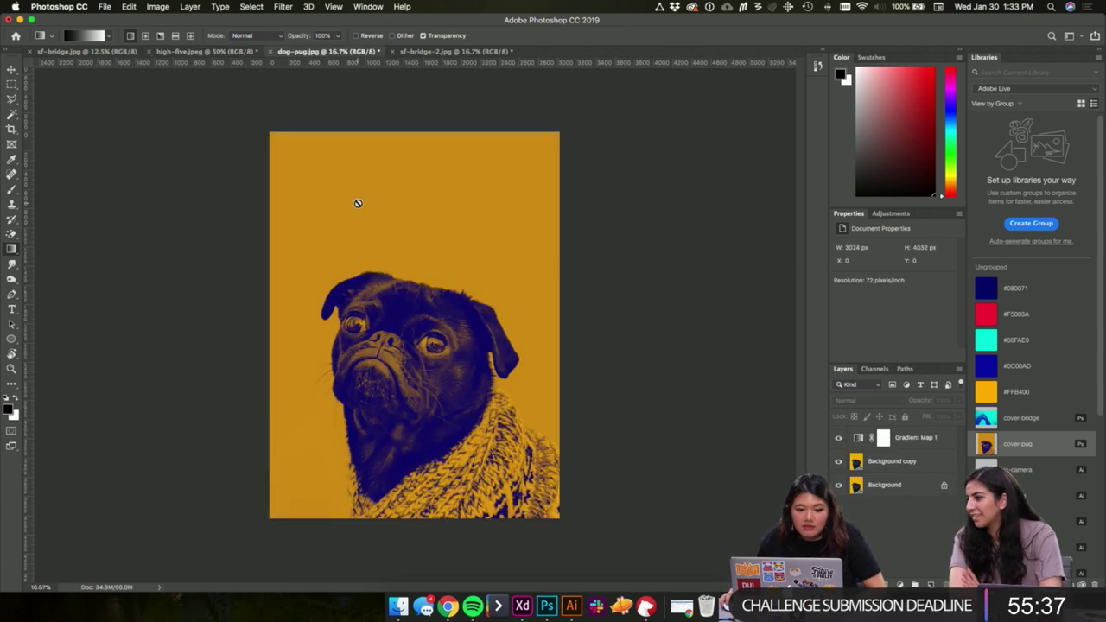
pyautogui.moveTo(924, 439); pyautogui.dragTo(376, 145)
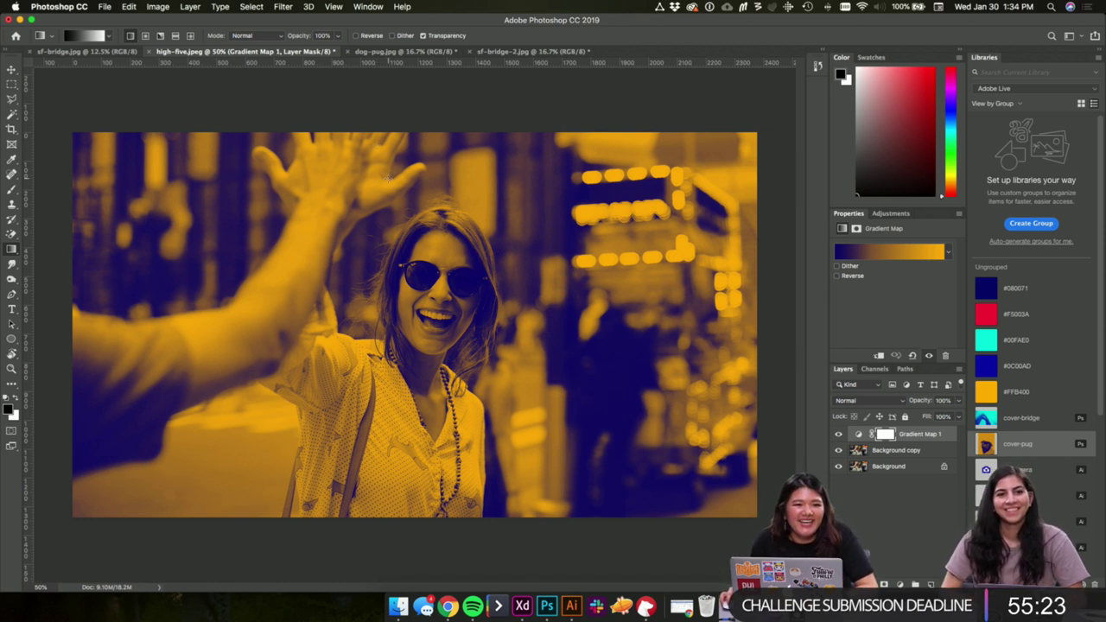
# - Set the yellow end stop of the Gradient Map 1 gradient to #f5003a and its midpoint location to 29%, and apply the gradient
pyautogui.doubleClick(887, 432)
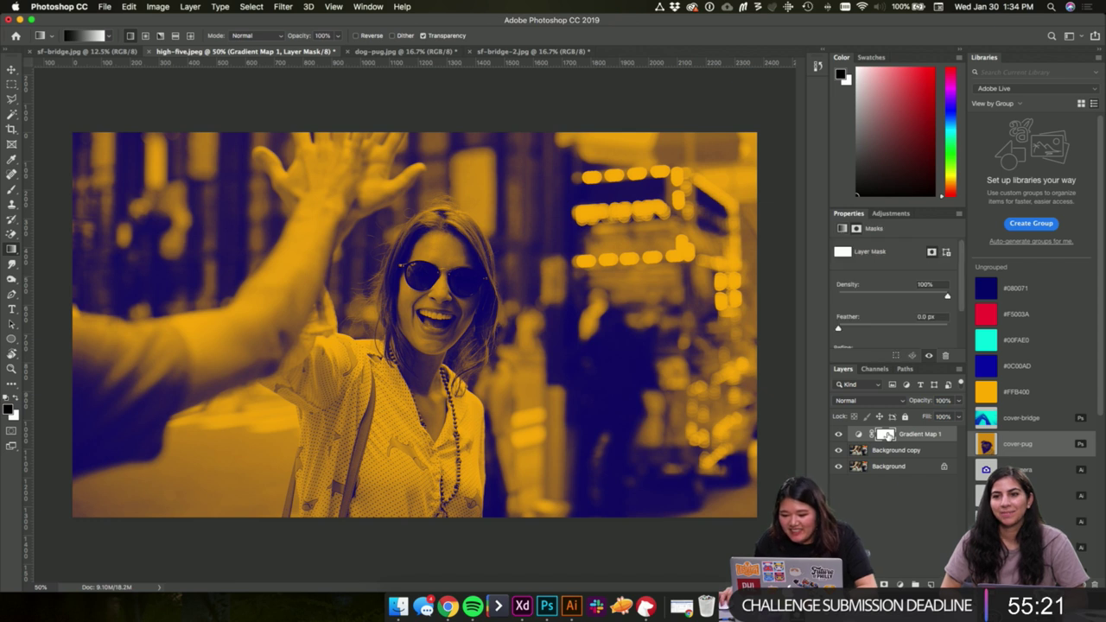
pyautogui.press('Escape')
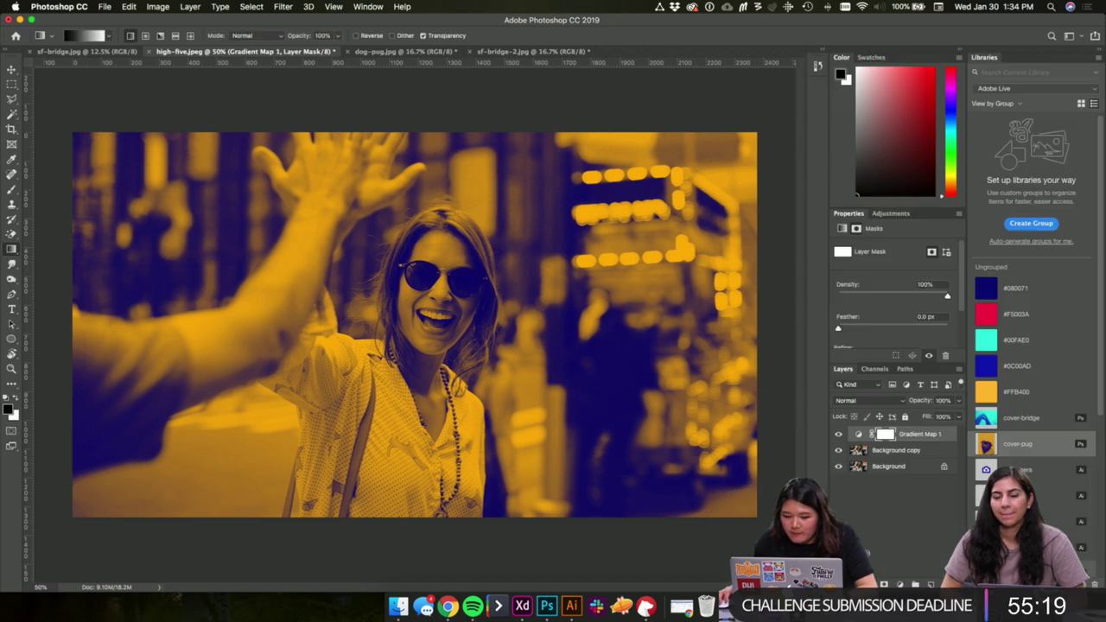
pyautogui.click(858, 433)
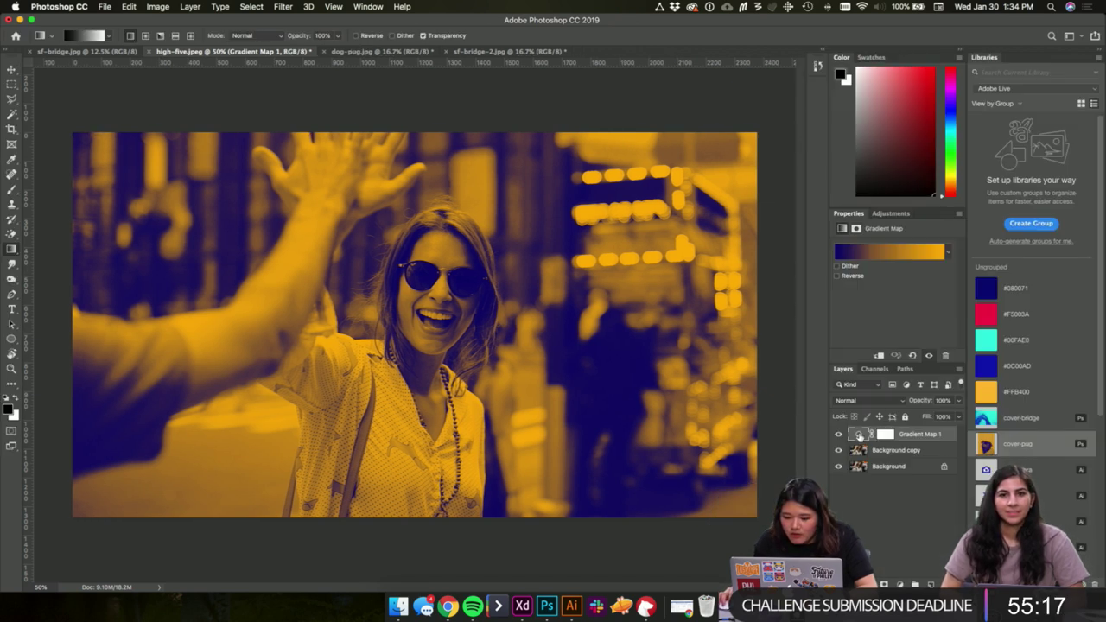
pyautogui.click(905, 258)
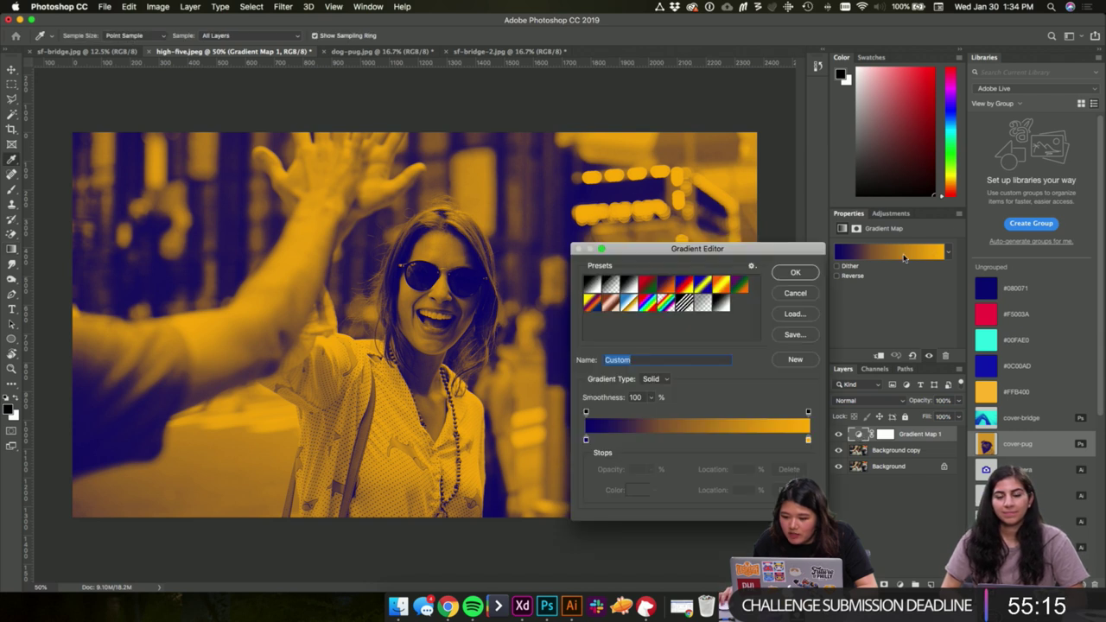
pyautogui.click(808, 441)
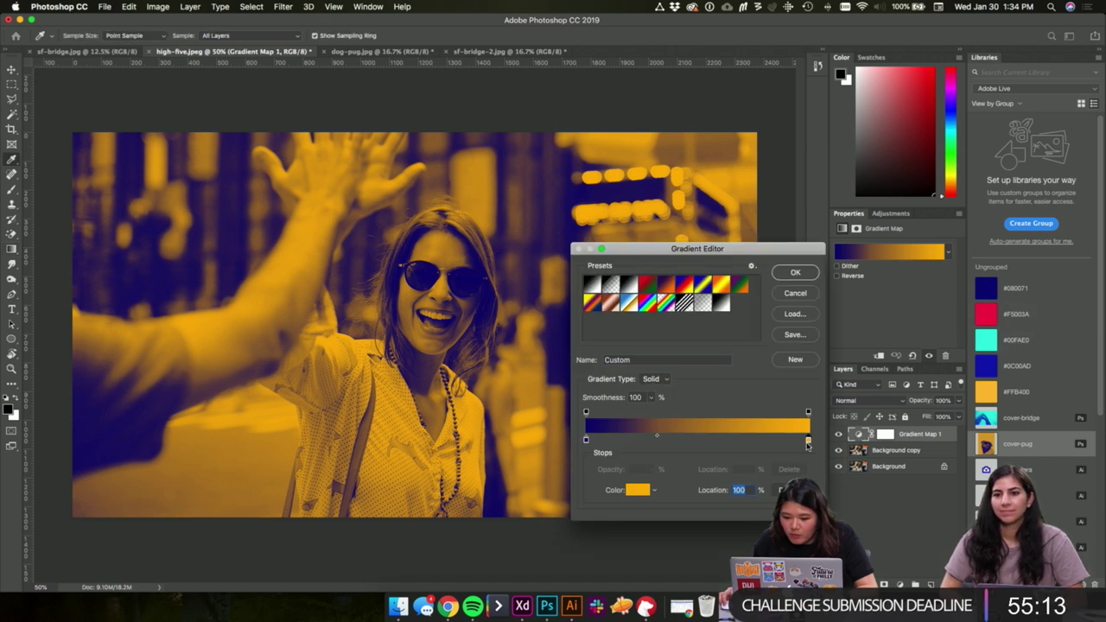
pyautogui.click(639, 491)
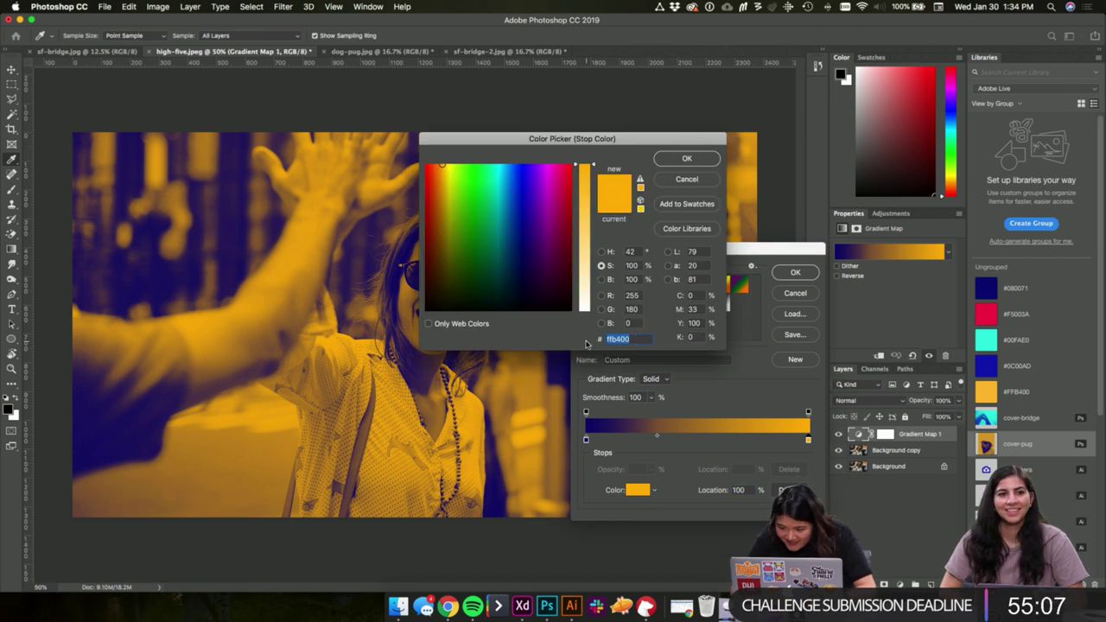
pyautogui.write('f5003a')
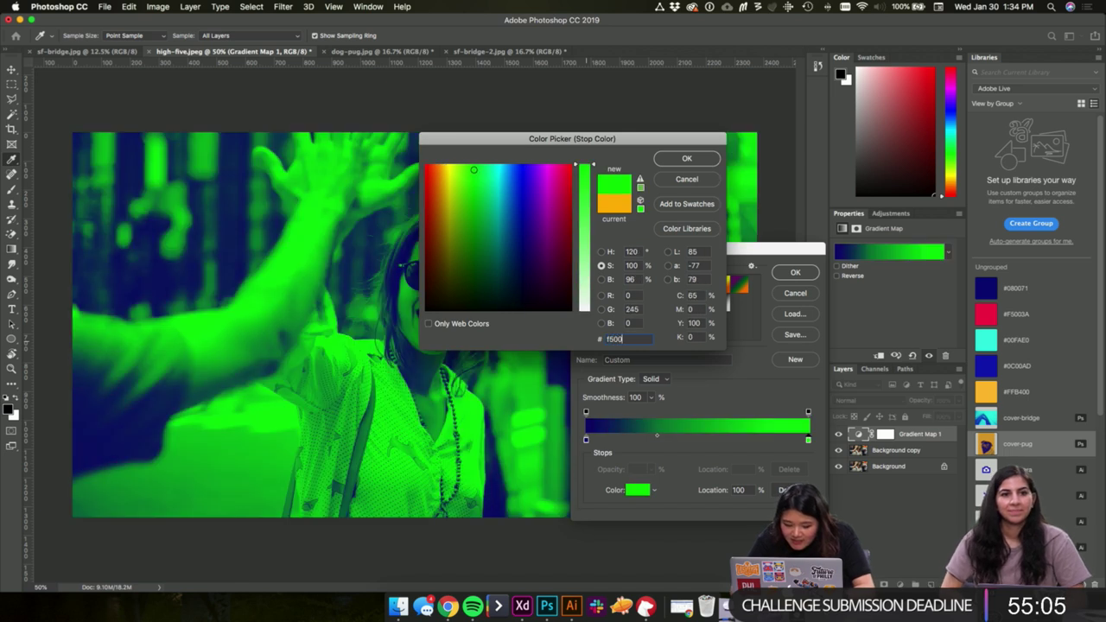
pyautogui.click(696, 159)
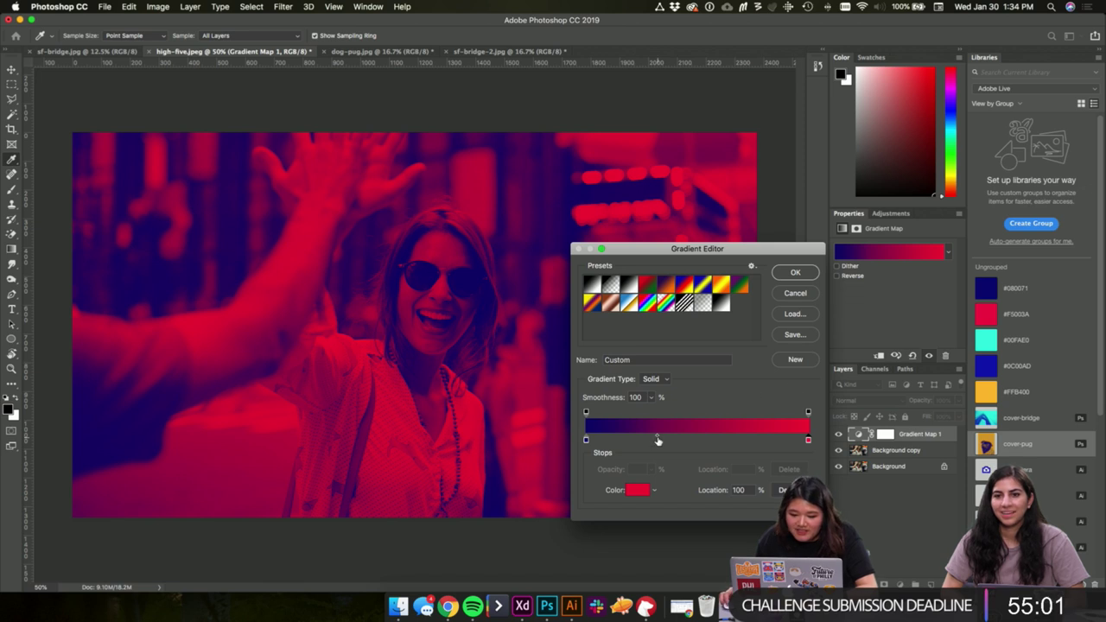
pyautogui.moveTo(657, 434); pyautogui.dragTo(644, 442)
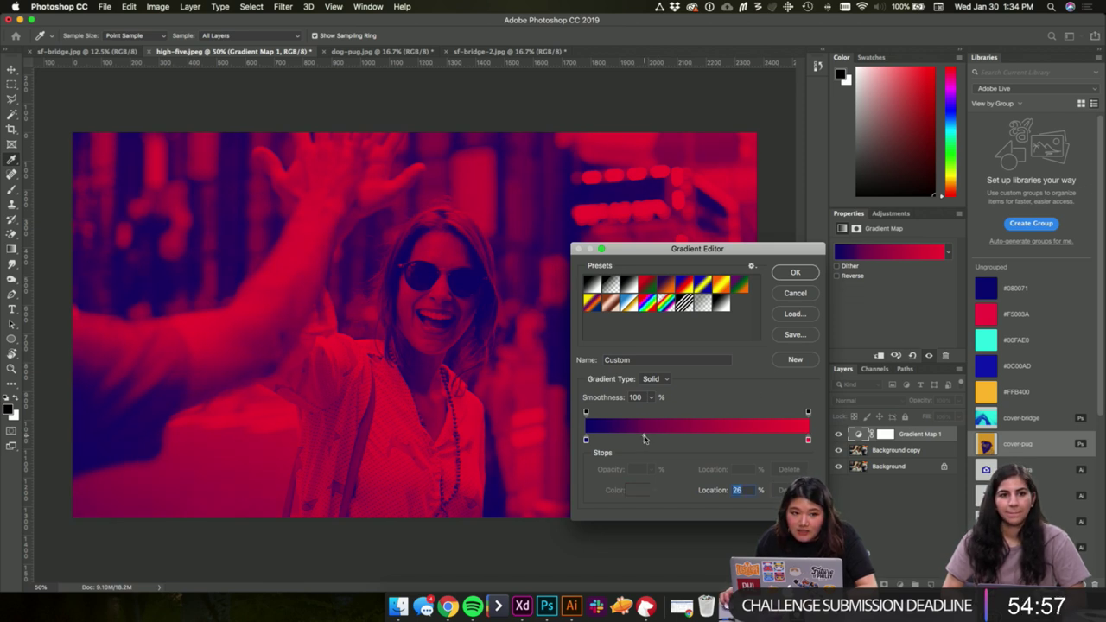
pyautogui.moveTo(644, 439); pyautogui.dragTo(651, 439)
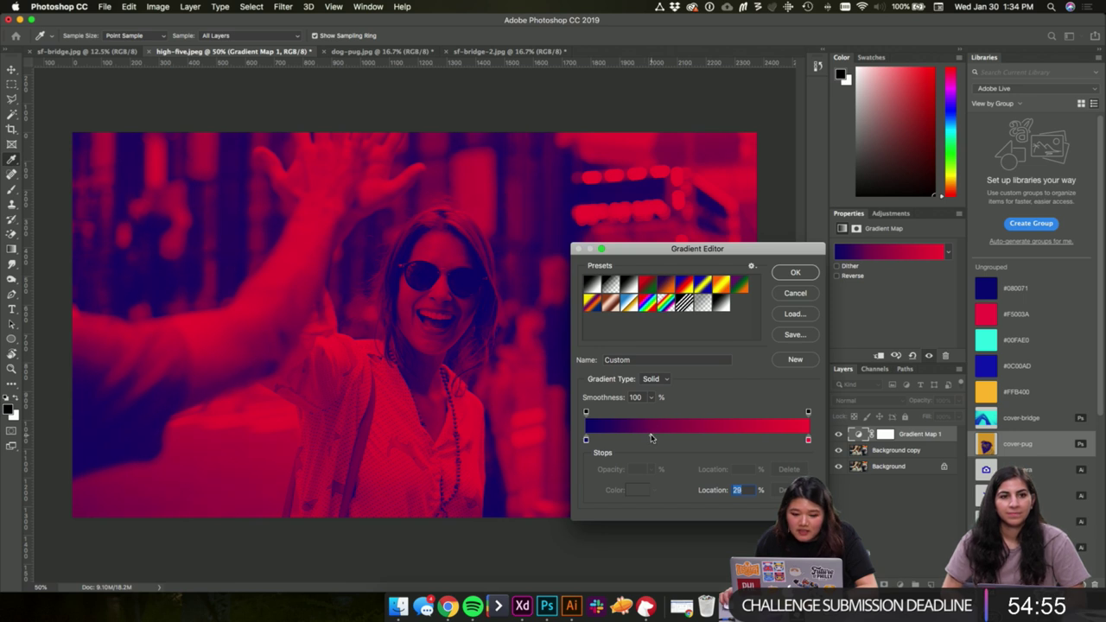
pyautogui.click(796, 273)
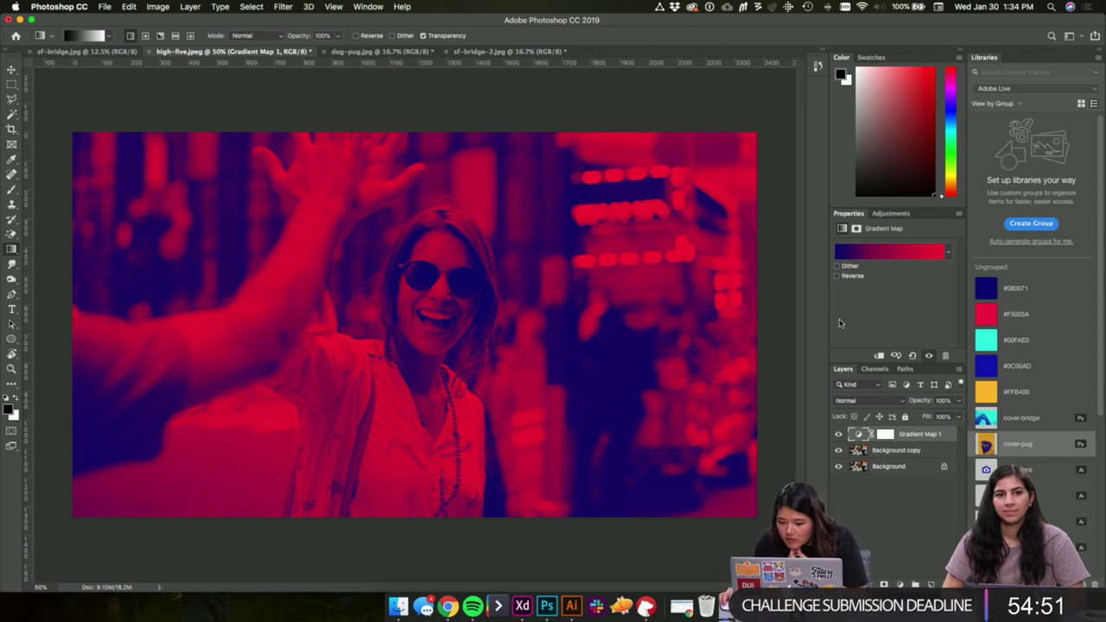
pyautogui.scroll(-1, 1003, 464)
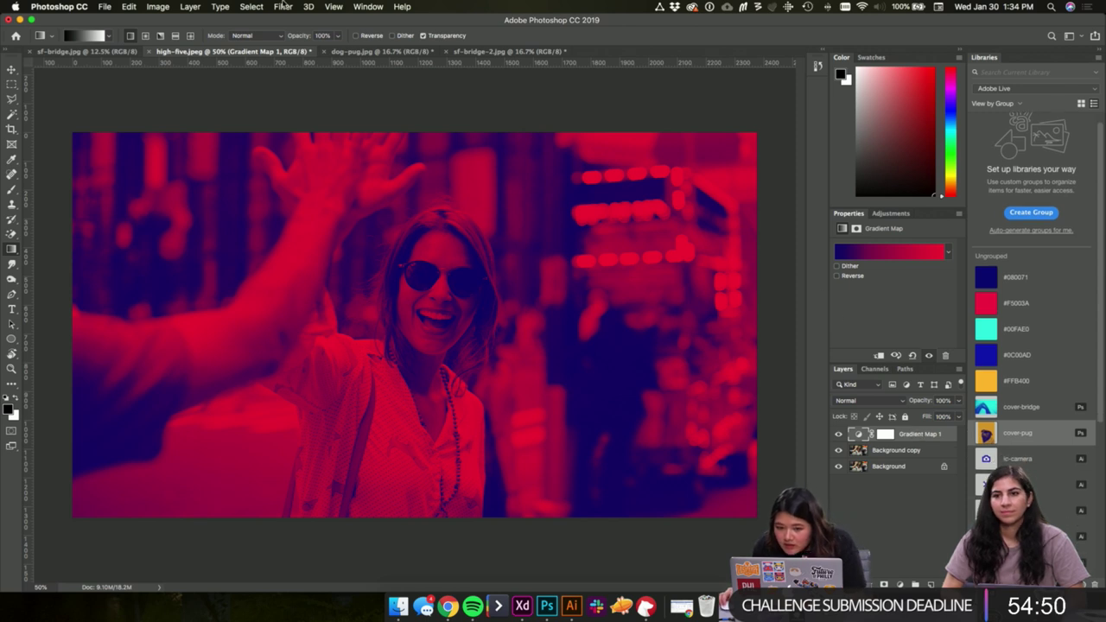
pyautogui.click(368, 6)
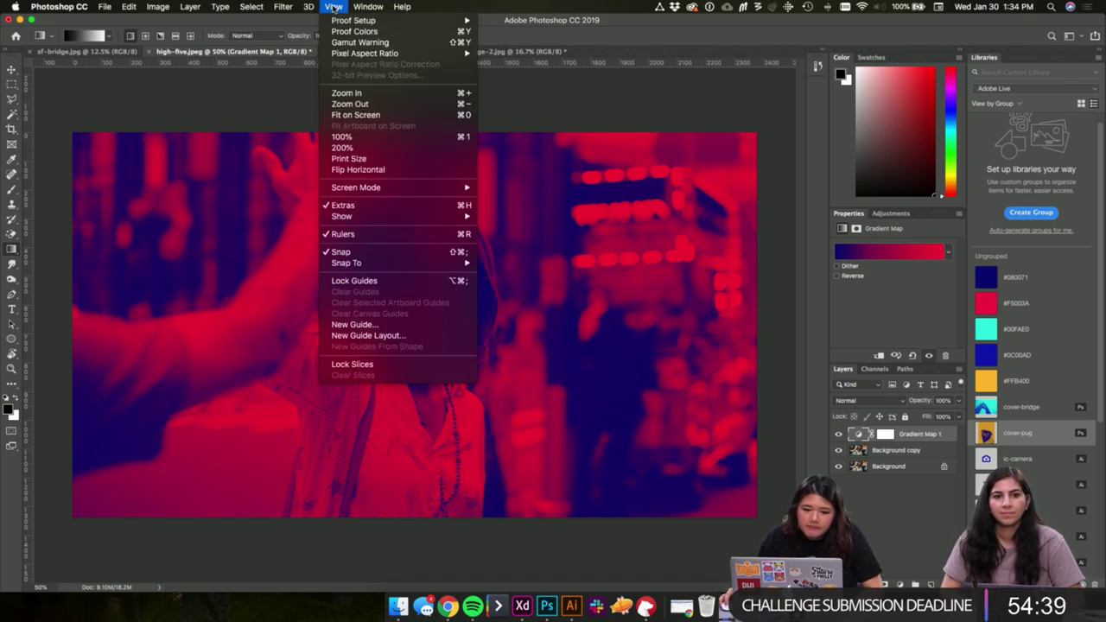
pyautogui.click(553, 99)
pyautogui.rightClick(922, 436)
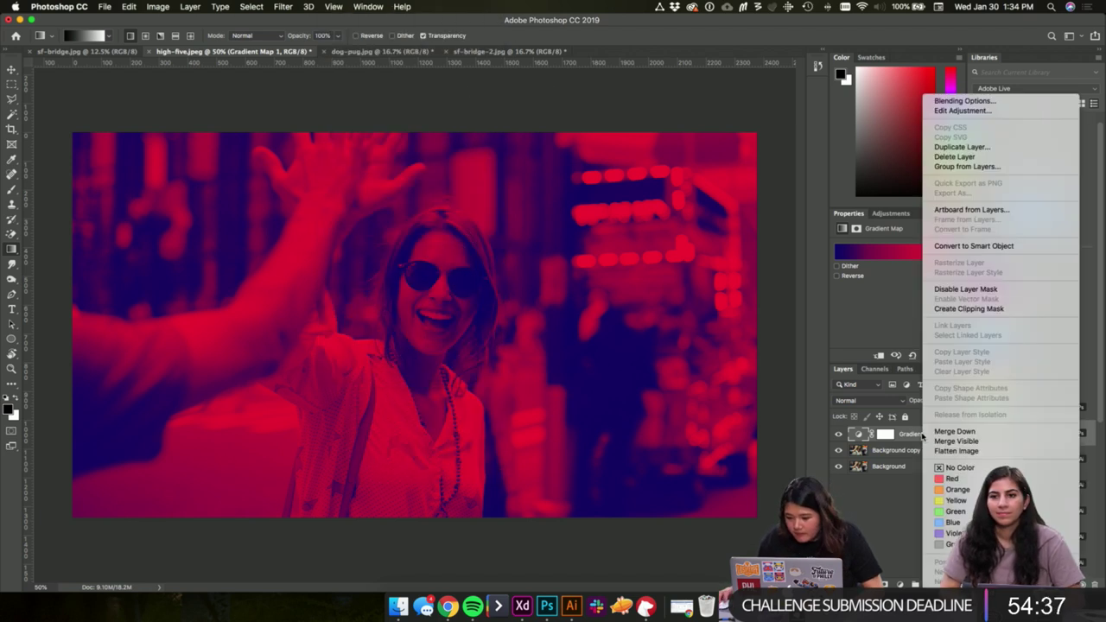
pyautogui.click(883, 500)
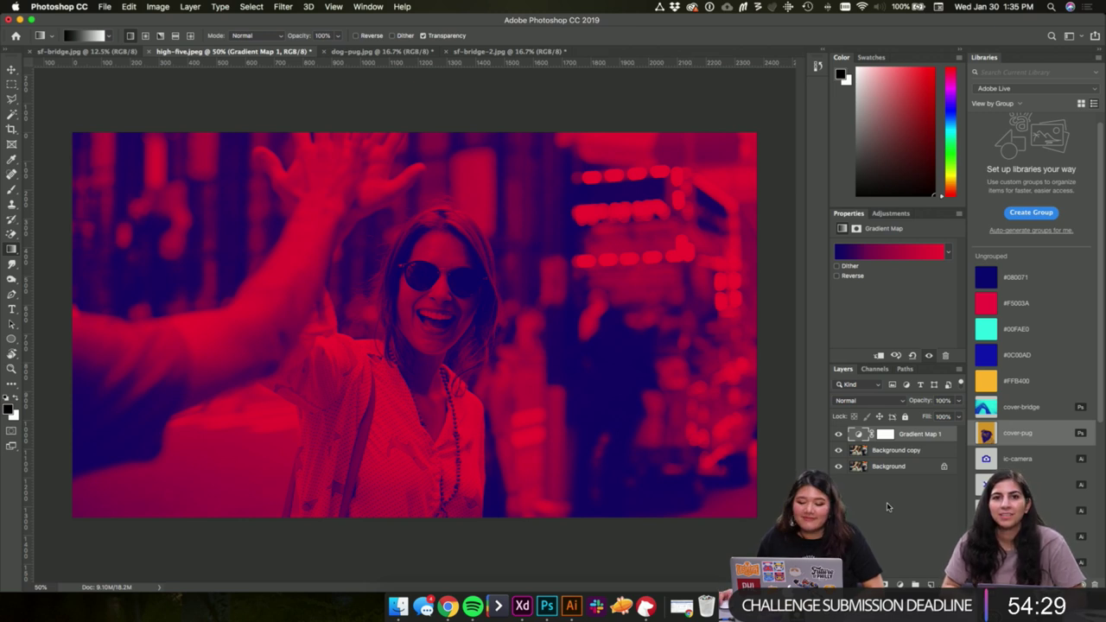
# - Move the midpoint of the Gradient Map 1 gradient to 25% and apply the change
pyautogui.click(919, 452)
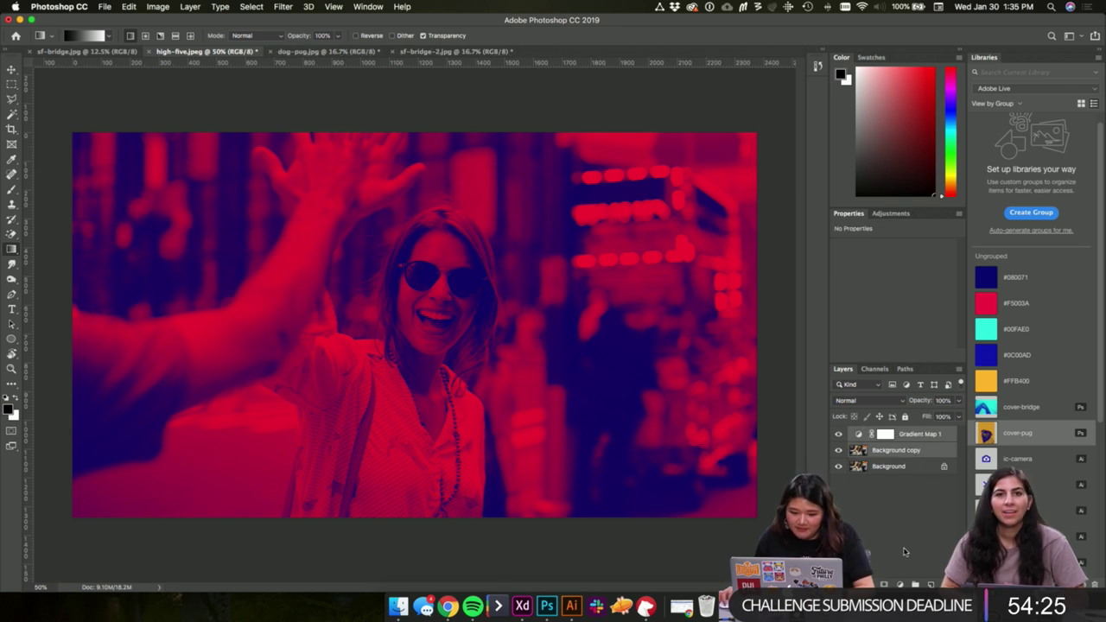
pyautogui.click(919, 435)
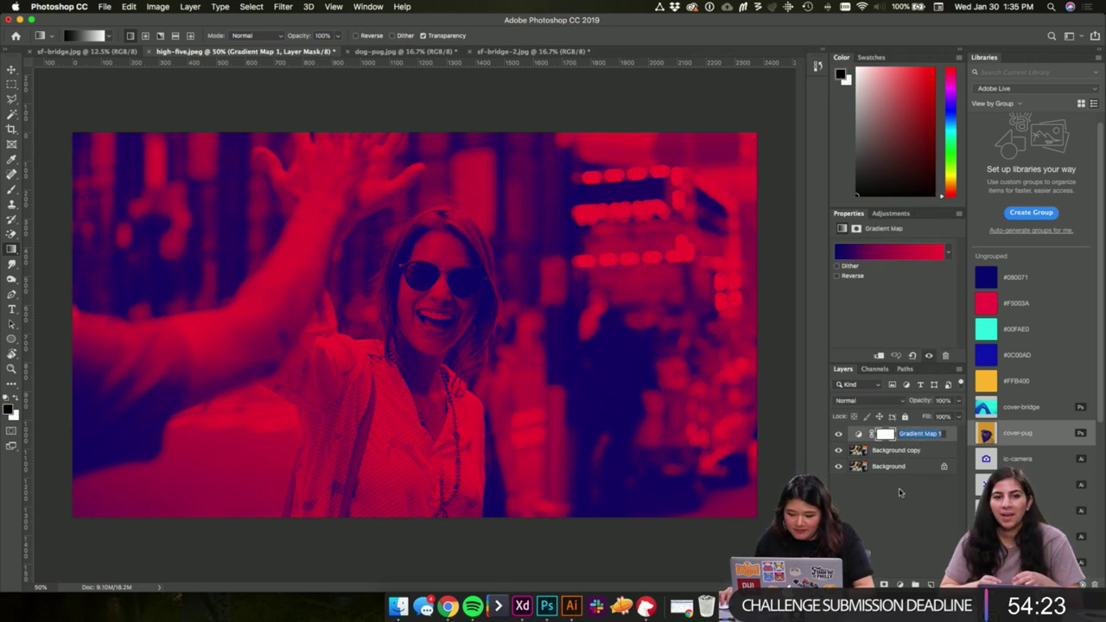
pyautogui.click(871, 258)
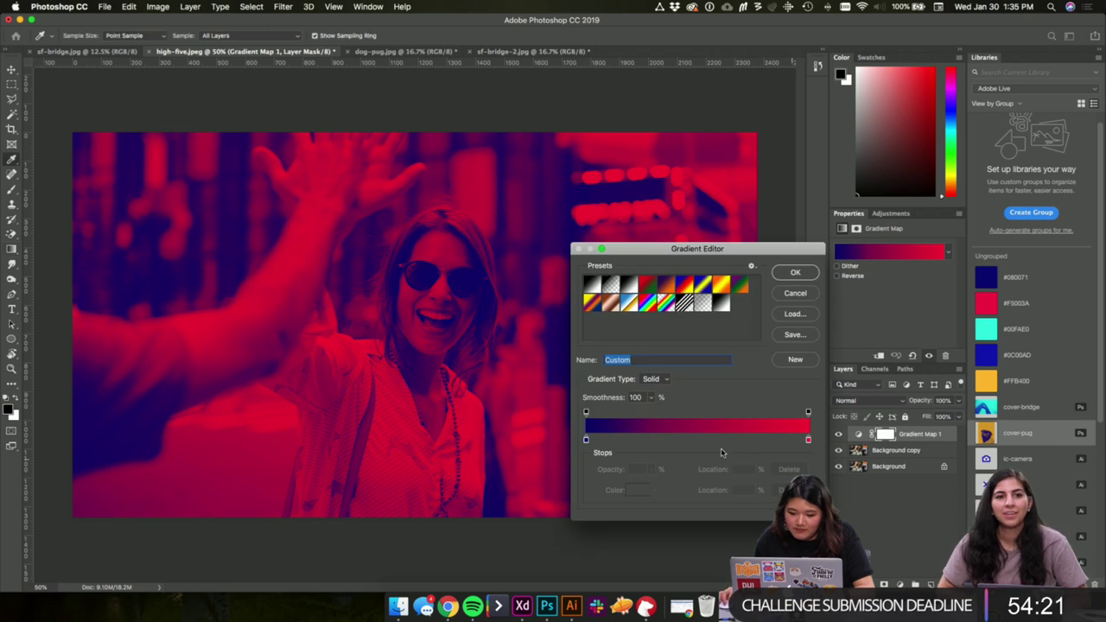
pyautogui.click(807, 441)
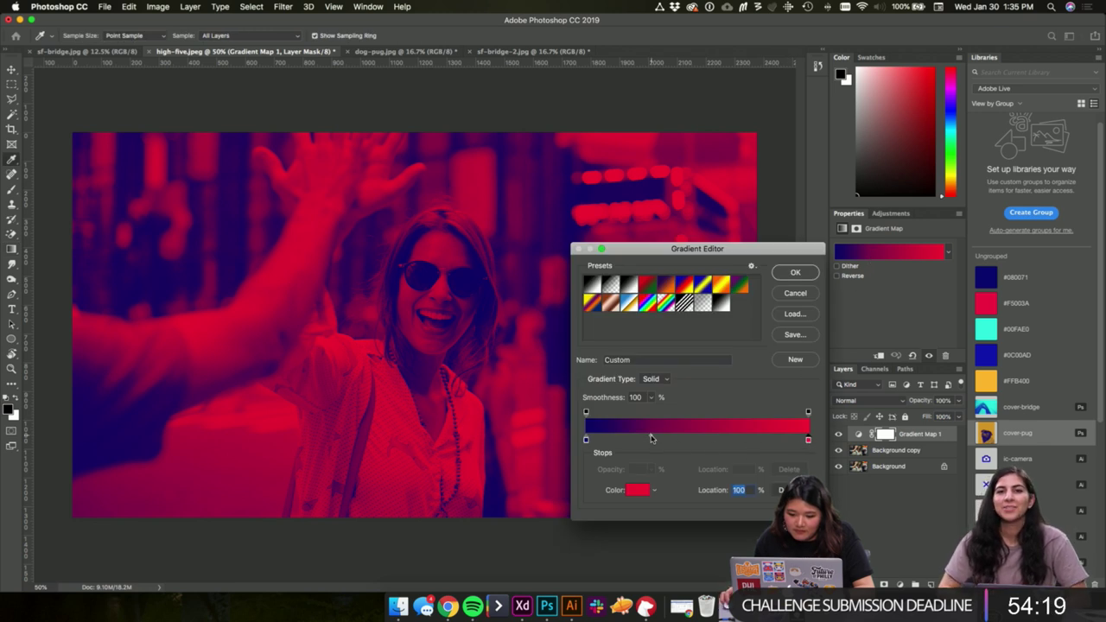
pyautogui.click(652, 438)
pyautogui.moveTo(649, 439); pyautogui.dragTo(648, 440)
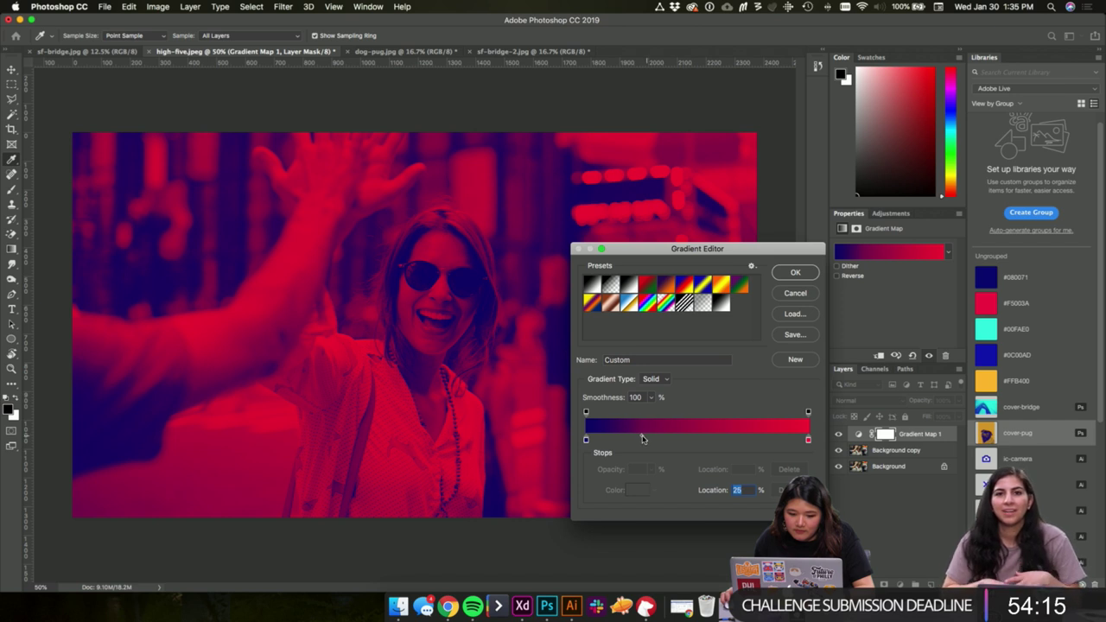
pyautogui.click(795, 273)
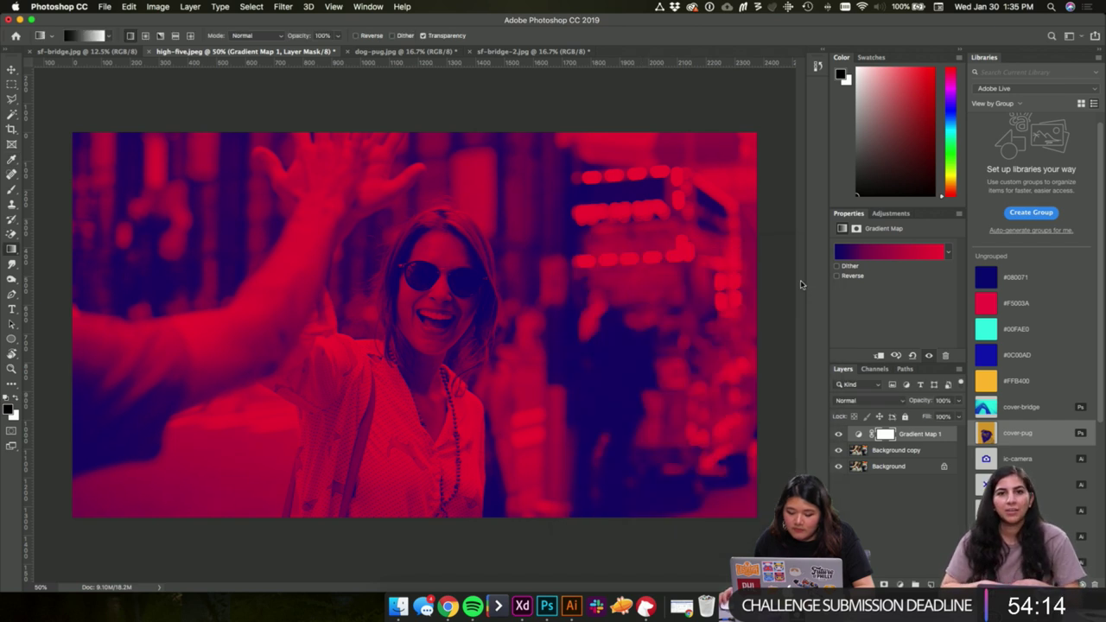
# - Add the Gradient Map 1 and Background copy layers to the Adobe Live library as cover-highFive, and deselect the layers
pyautogui.click(917, 462)
pyautogui.press('v')
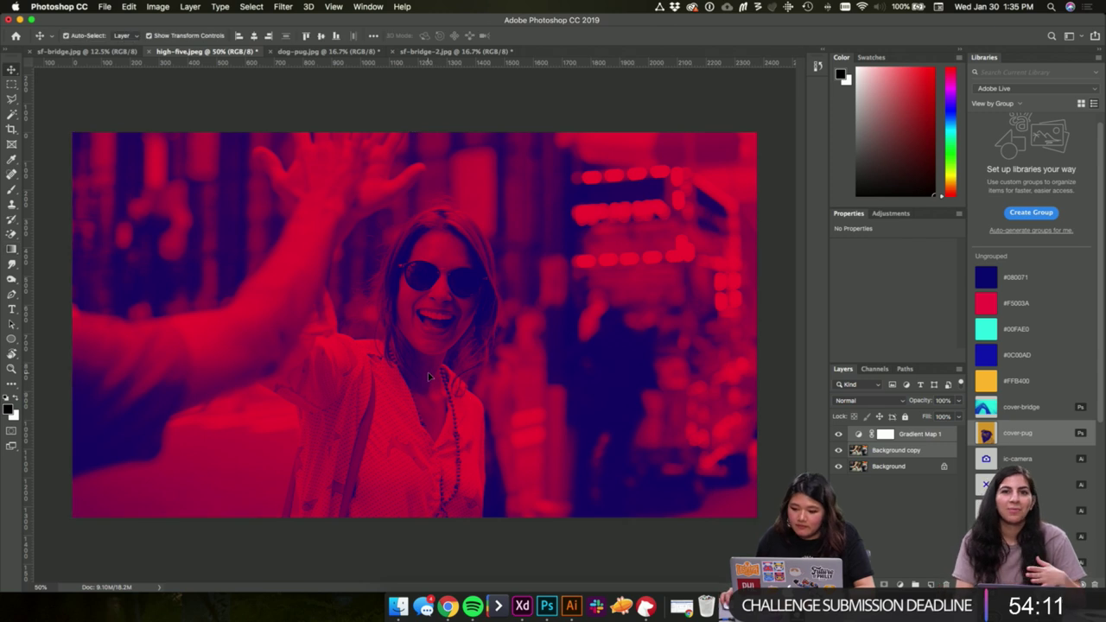
pyautogui.moveTo(428, 372); pyautogui.dragTo(1017, 447)
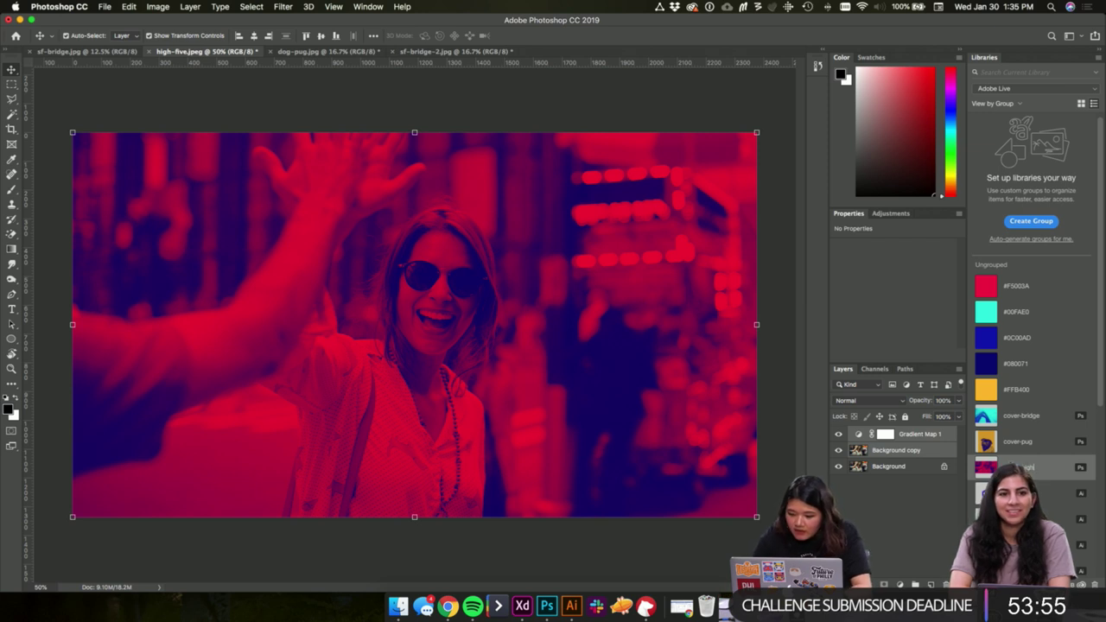
pyautogui.press('Return')
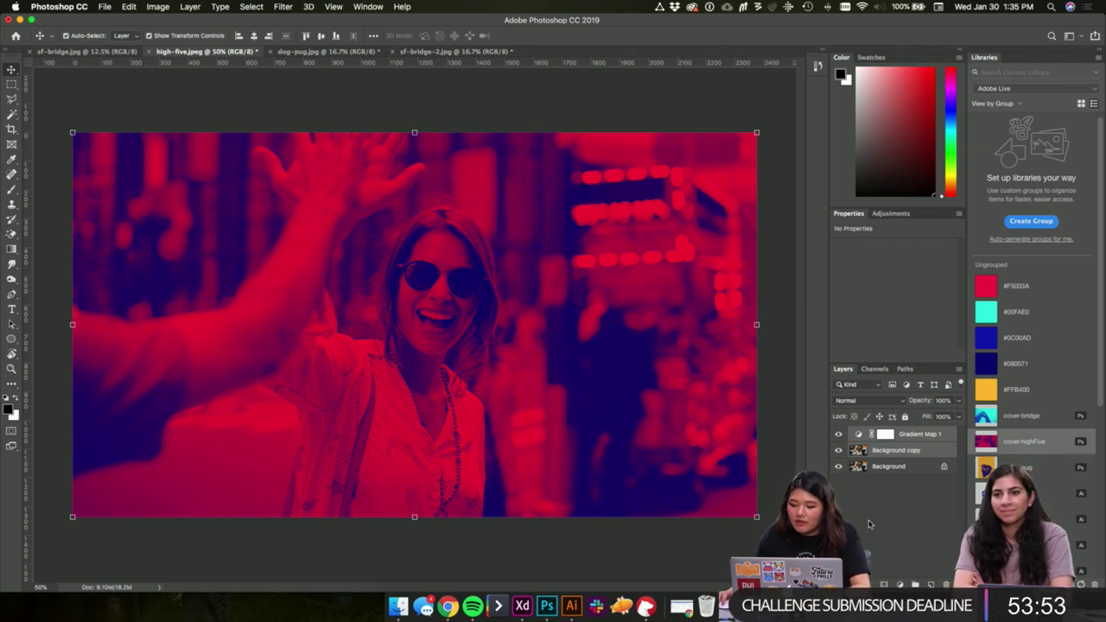
pyautogui.click(890, 466)
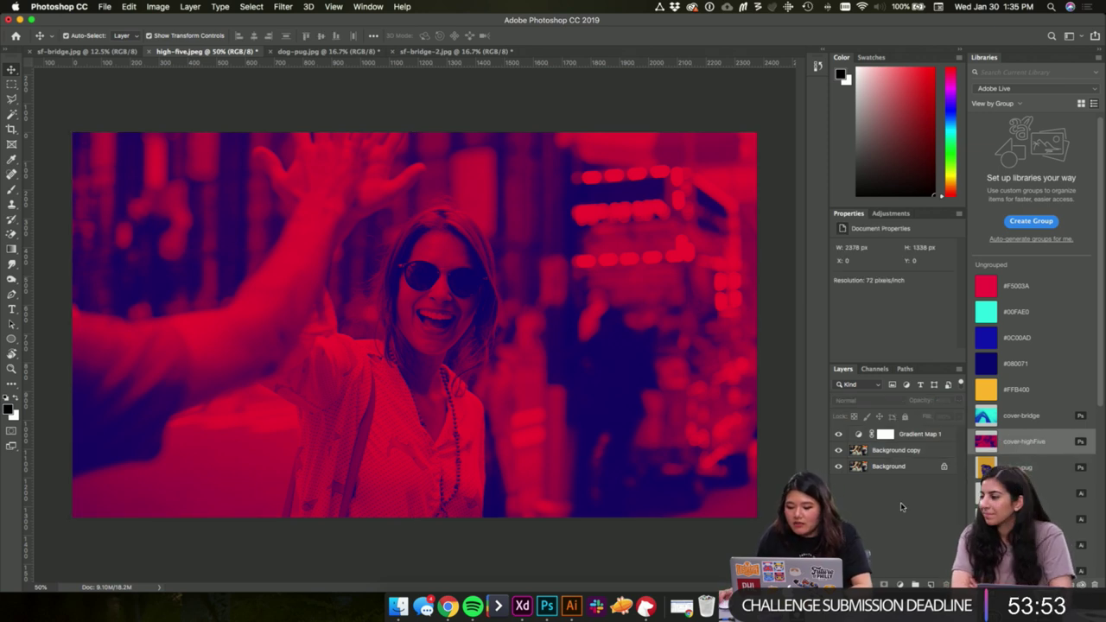
# - Display the Actions list, enlarge it, look through the installed action sets down to VSCOish2, and collapse it again
pyautogui.click(905, 436)
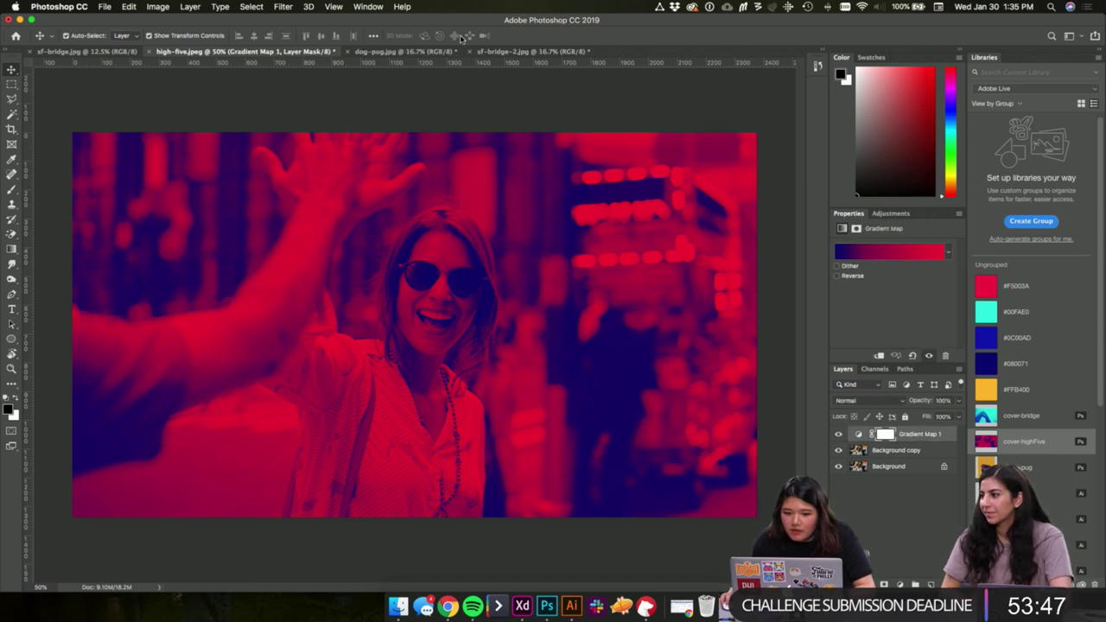
pyautogui.click(368, 8)
pyautogui.click(385, 89)
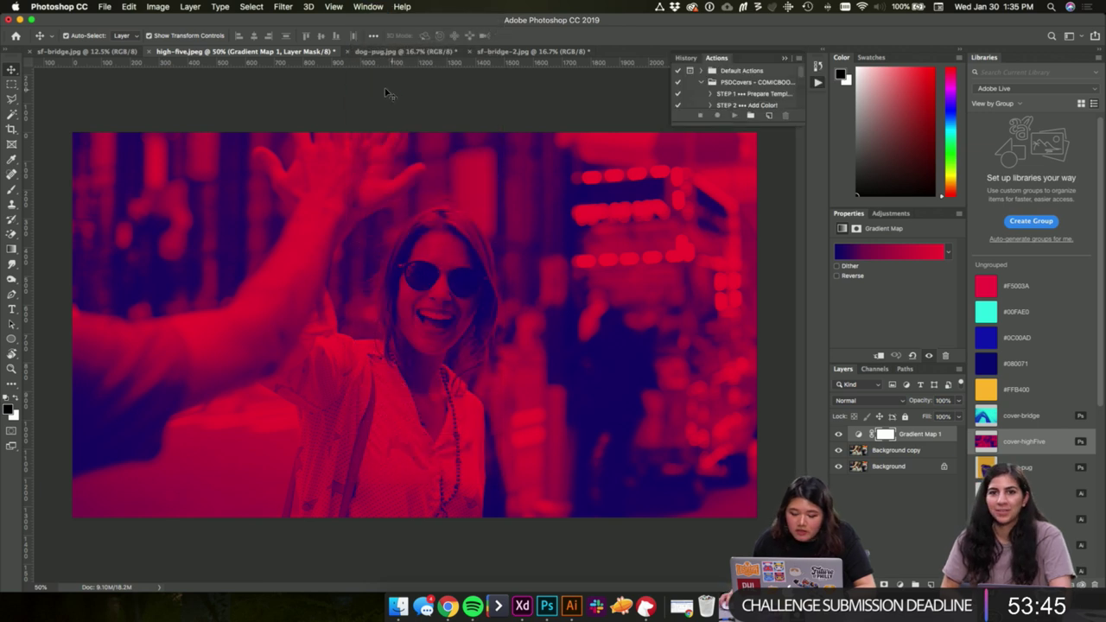
pyautogui.moveTo(739, 123); pyautogui.dragTo(741, 262)
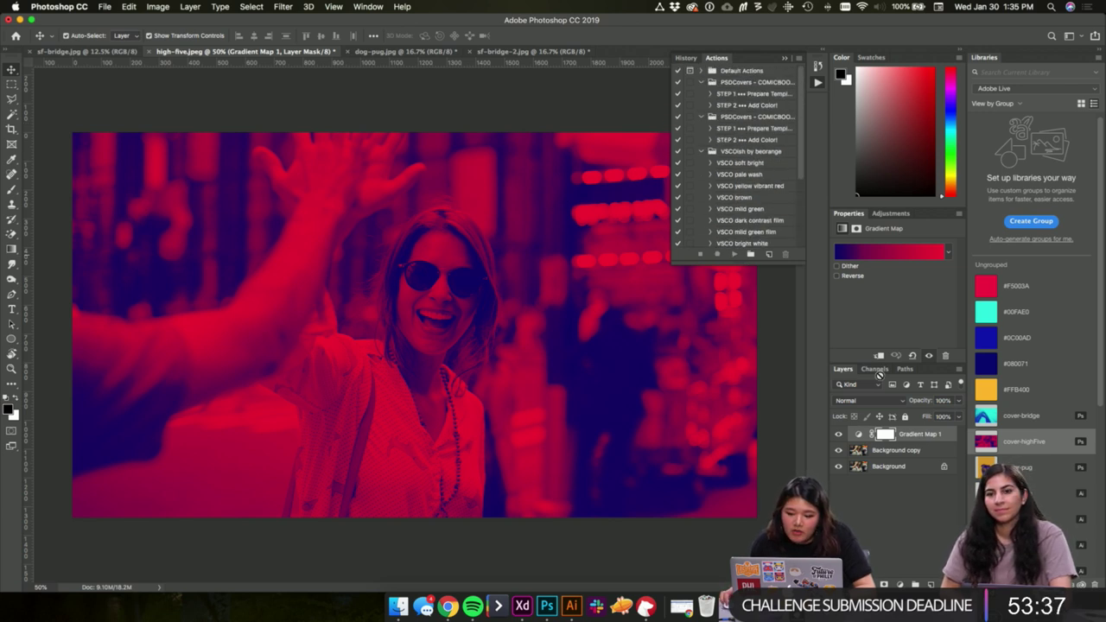
pyautogui.click(775, 491)
pyautogui.click(740, 162)
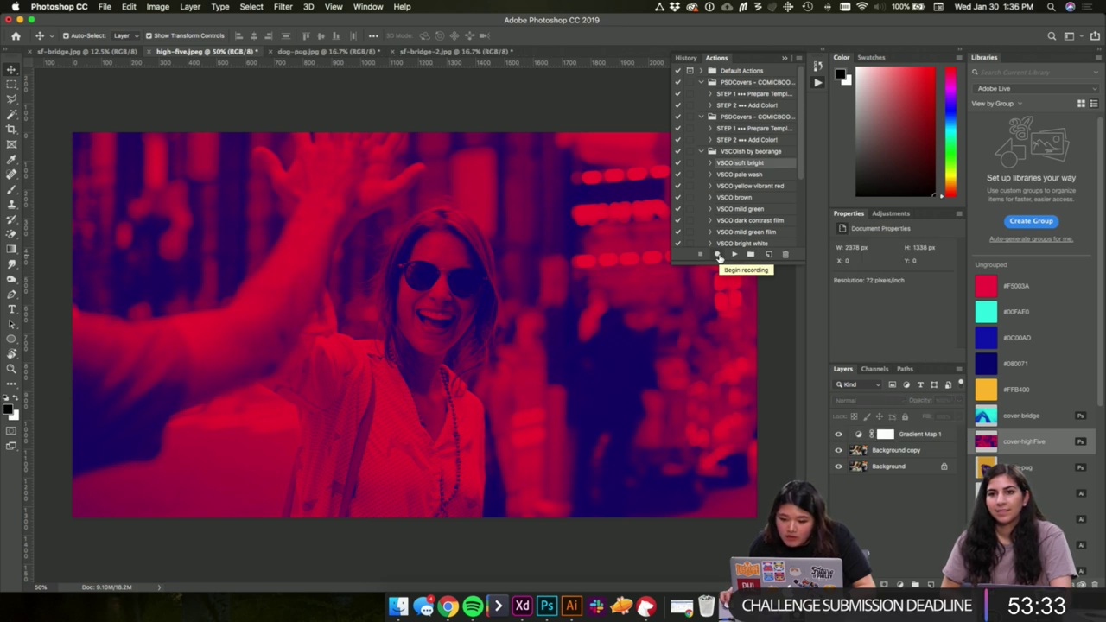
pyautogui.scroll(-5, 779, 166)
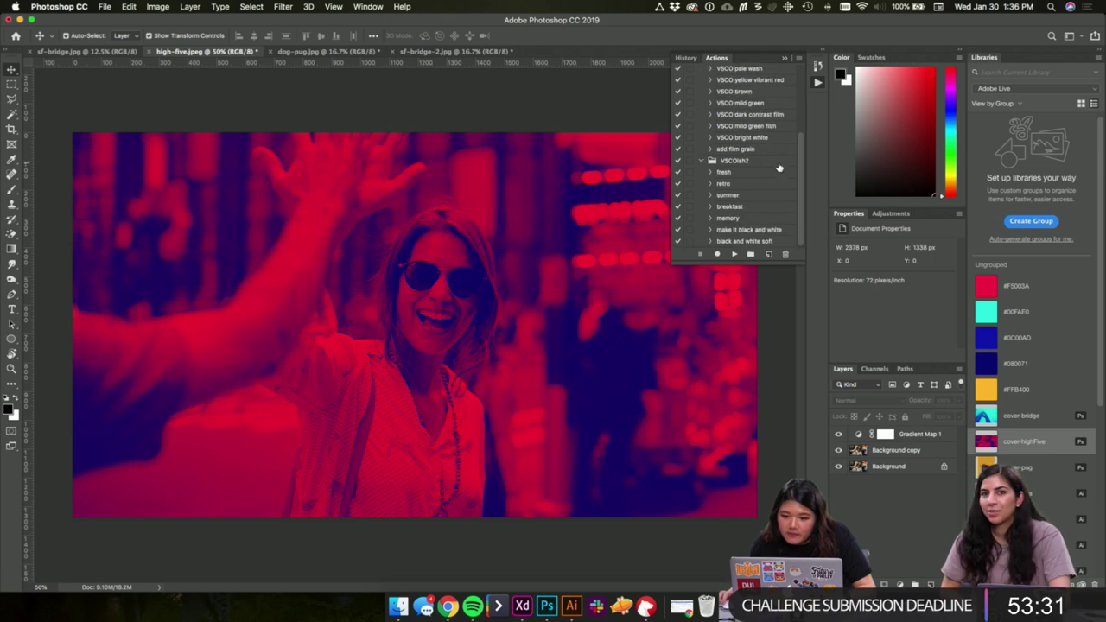
pyautogui.click(817, 68)
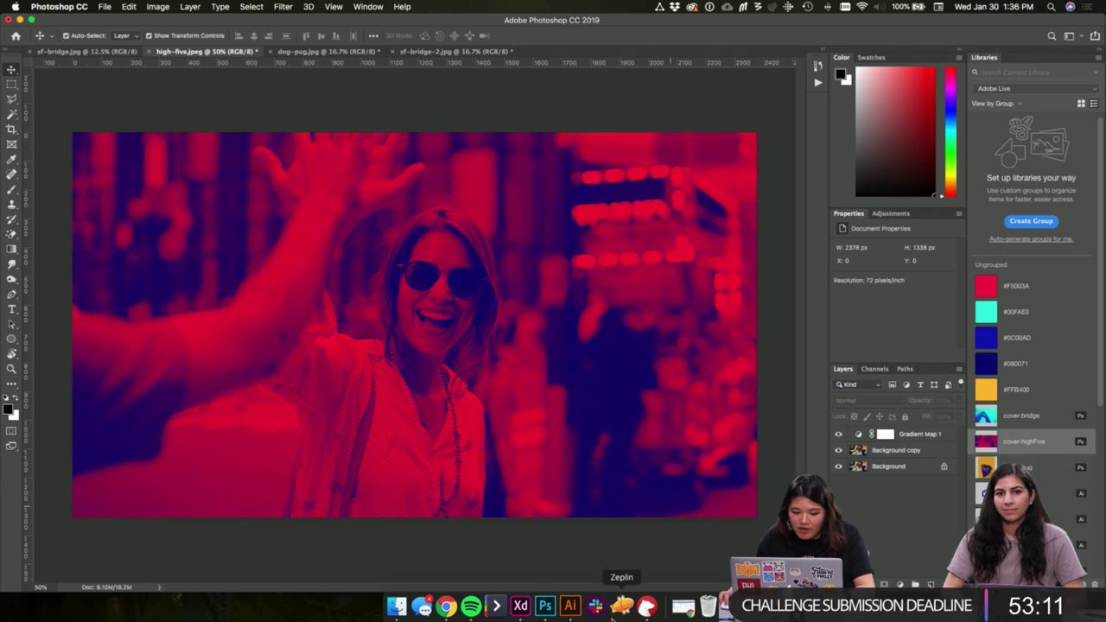
# - Switch to Adobe XD and open the Creative Cloud Libraries window in the empty space beside the Home Screen artboard
pyautogui.press('super+Tab')
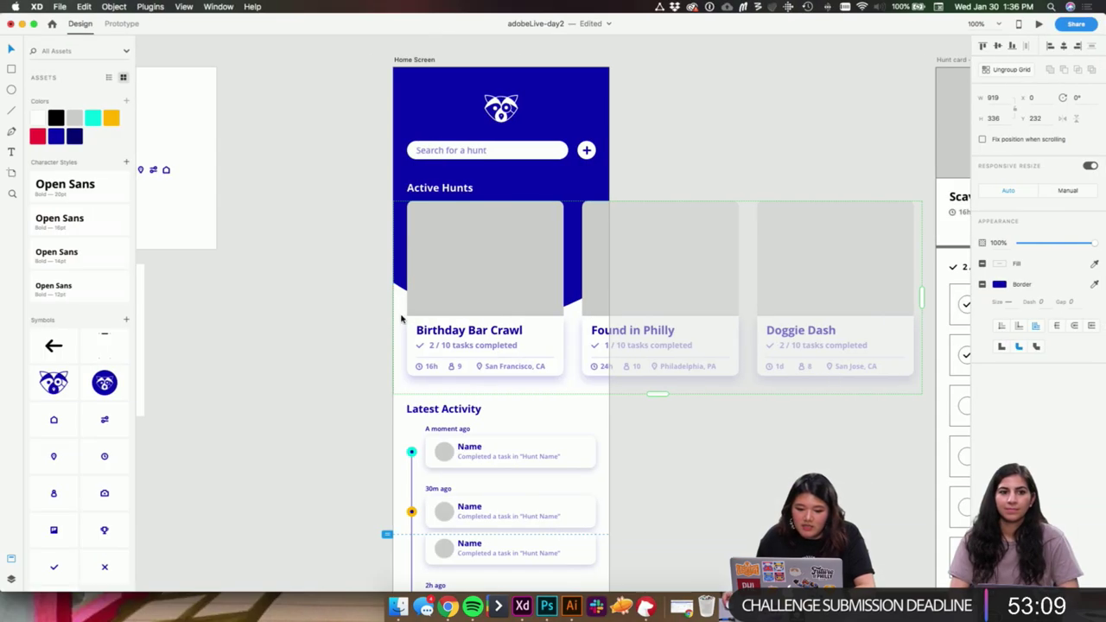
pyautogui.click(723, 462)
pyautogui.moveTo(736, 462); pyautogui.dragTo(620, 454)
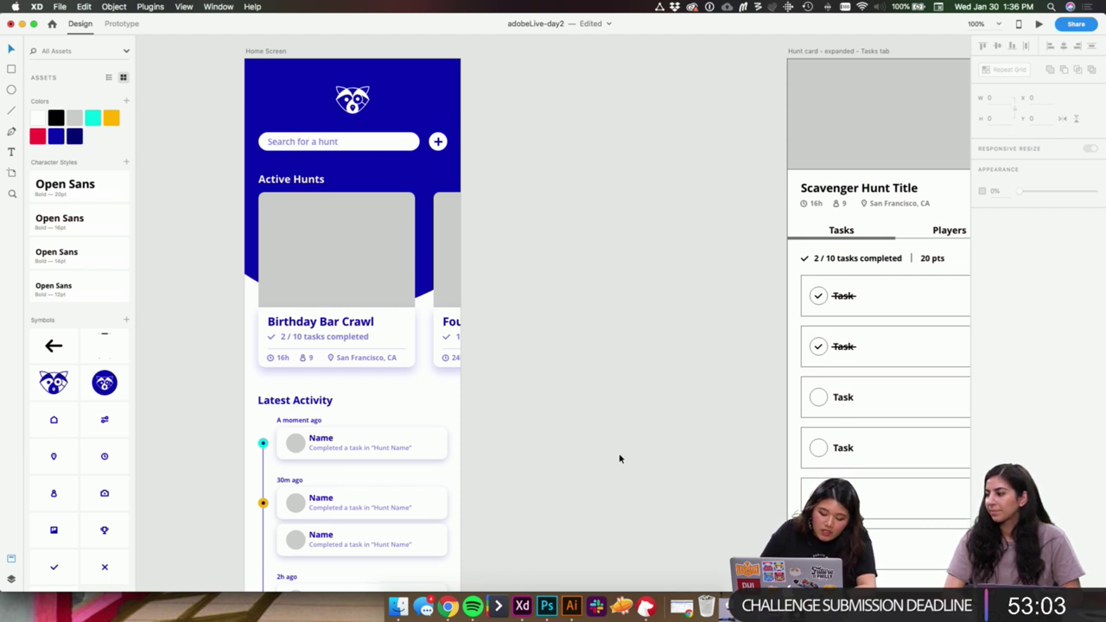
pyautogui.press('super+shift+l')
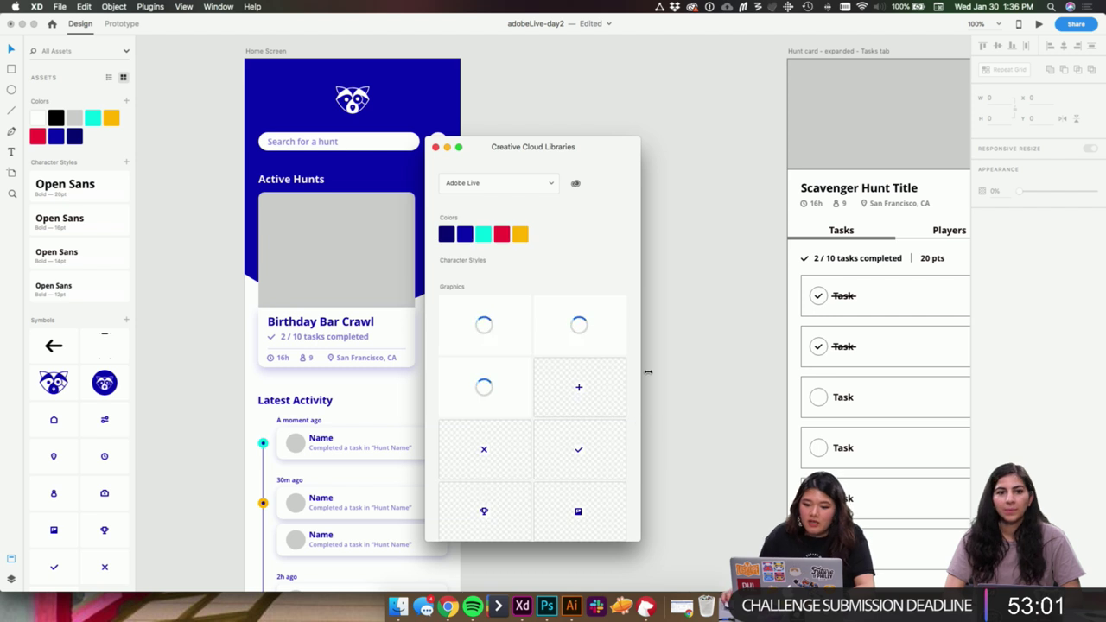
pyautogui.moveTo(522, 145); pyautogui.dragTo(659, 88)
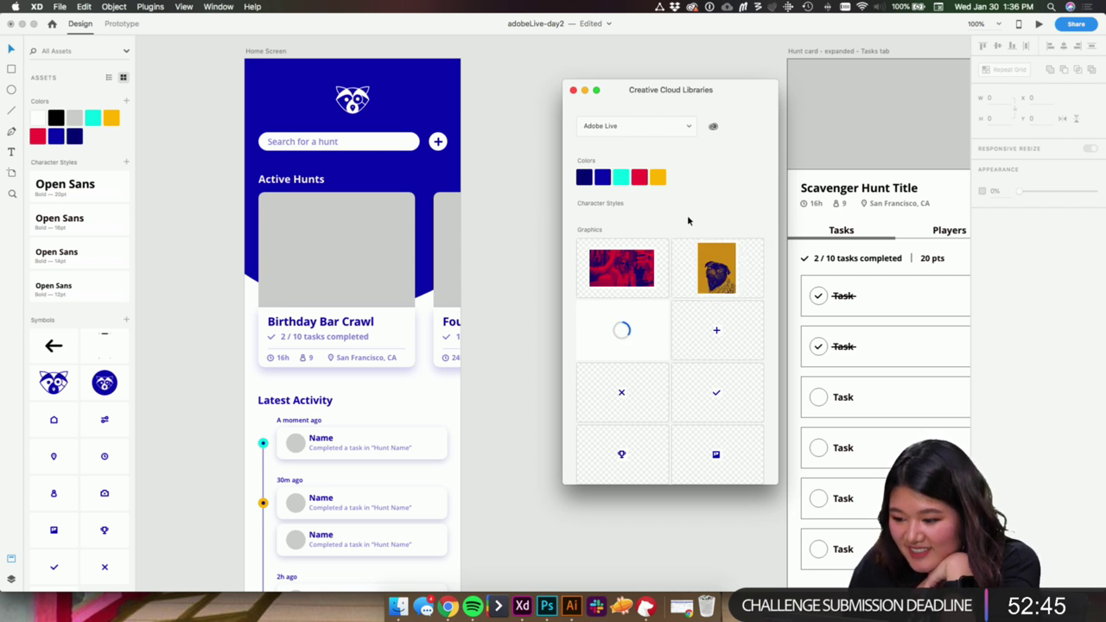
# - Try to fill the covers of the Home Screen's Active Hunts repeat grid with the red high-five photo from the Adobe Live library
pyautogui.hotkey('ctrl', 'Right')
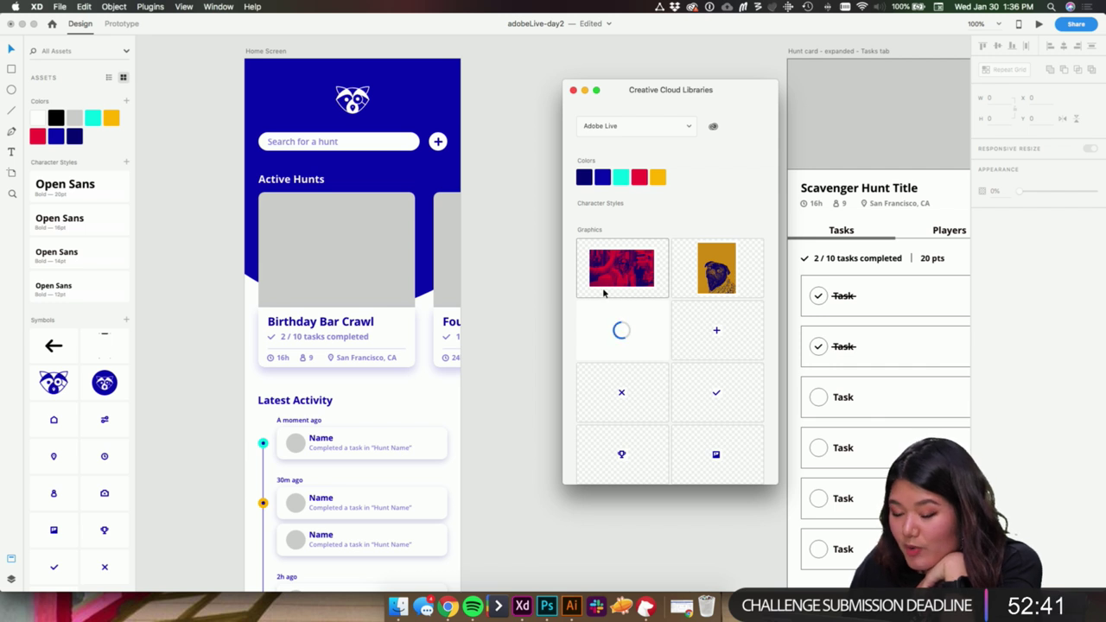
pyautogui.click(506, 203)
pyautogui.hscroll(3, 476, 184)
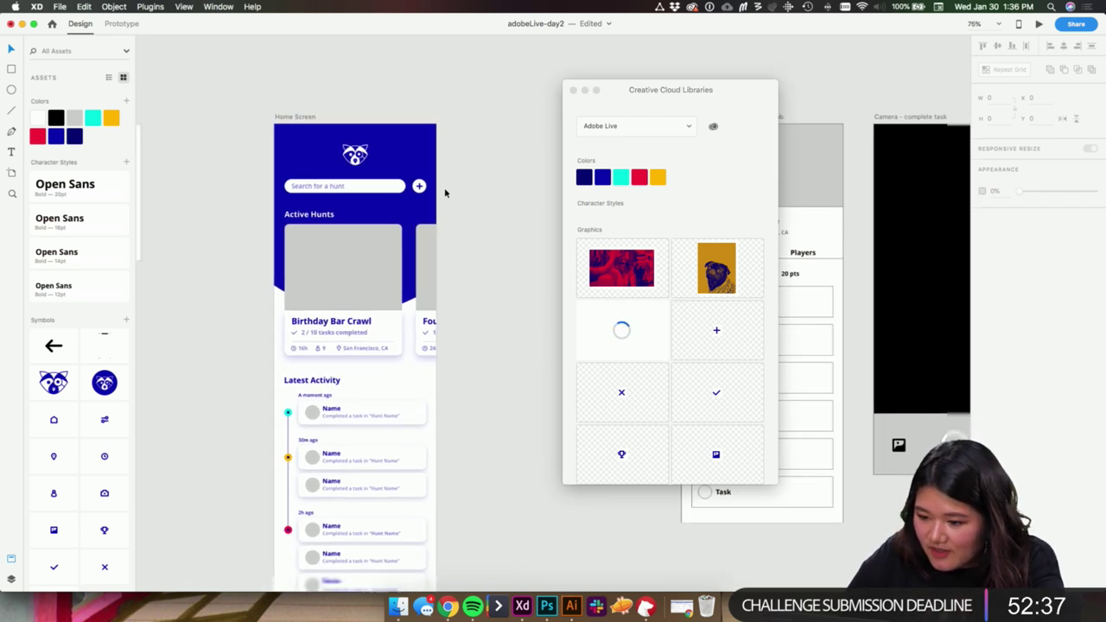
pyautogui.press('super+minus')
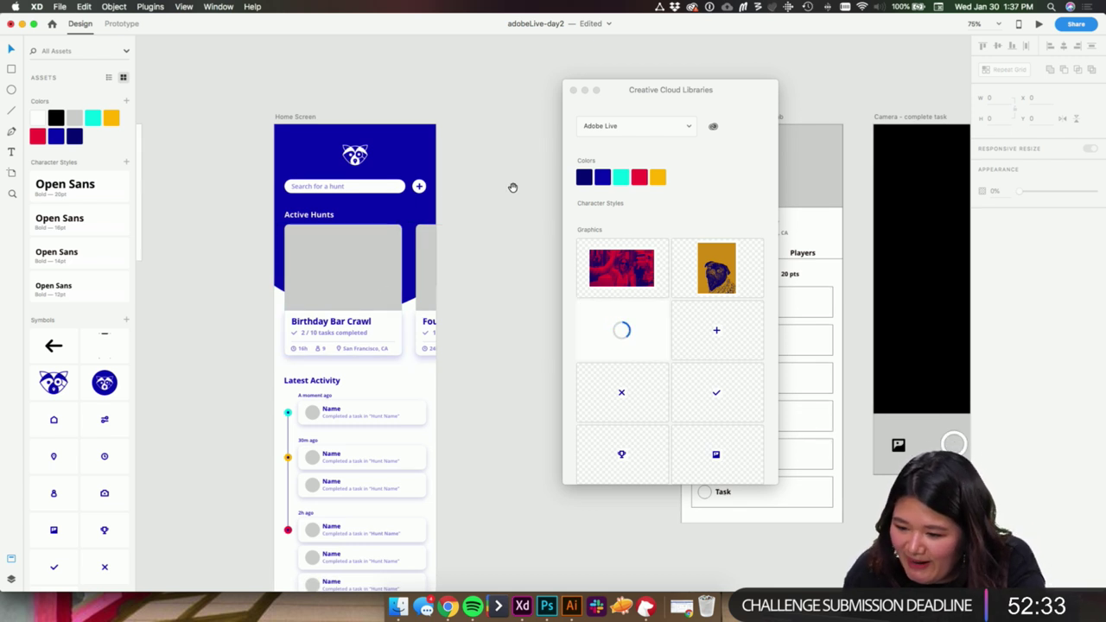
pyautogui.moveTo(513, 185); pyautogui.dragTo(419, 162)
pyautogui.click(200, 91)
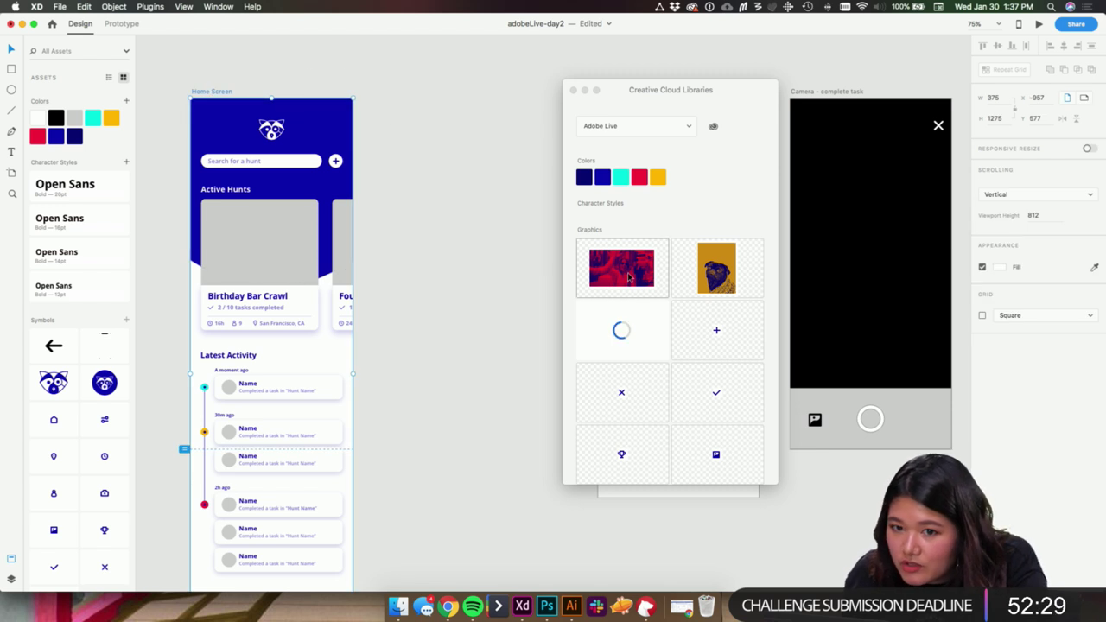
pyautogui.moveTo(629, 276); pyautogui.dragTo(341, 249)
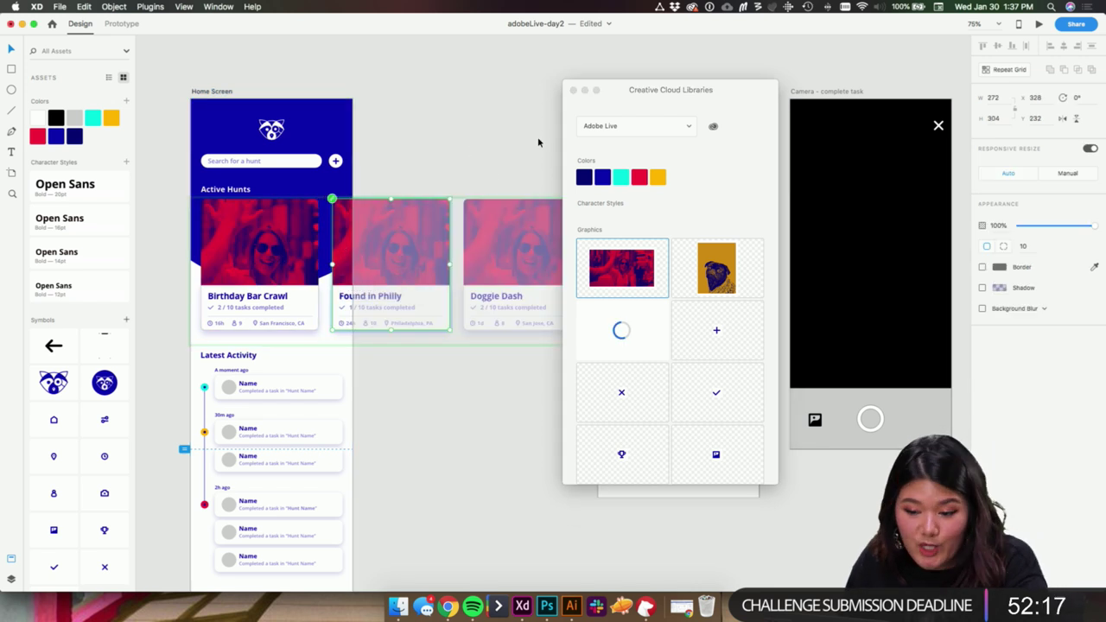
pyautogui.click(349, 263)
pyautogui.moveTo(635, 91); pyautogui.dragTo(784, 126)
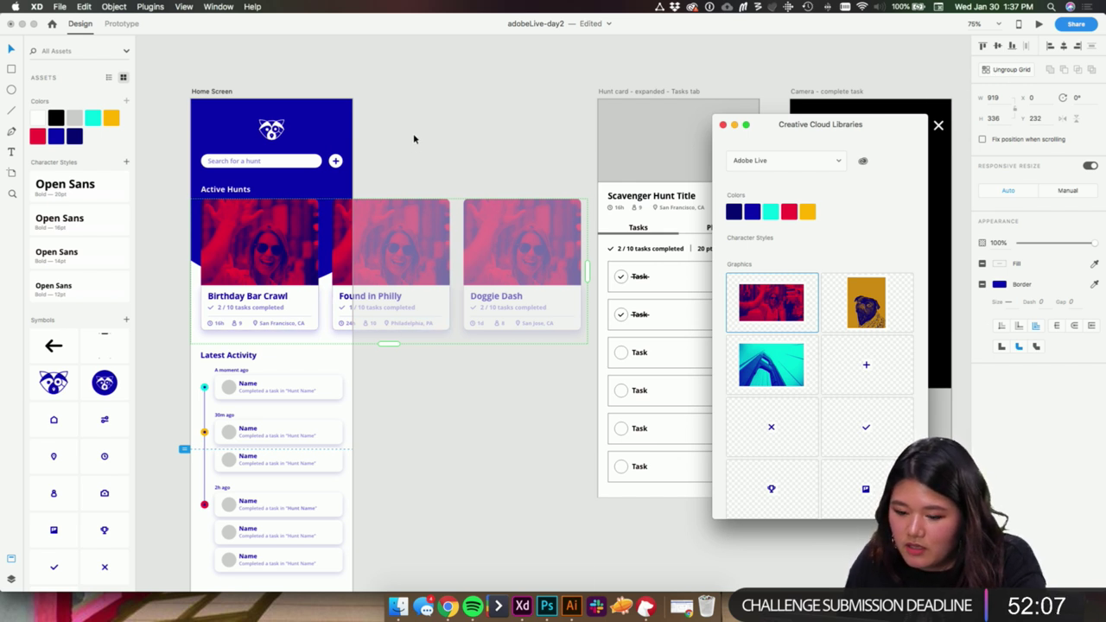
pyautogui.press('super+z')
# - Try to fill the Active Hunts repeat grid covers with the high-five, pug and bridge library photos all at once
pyautogui.click(335, 234)
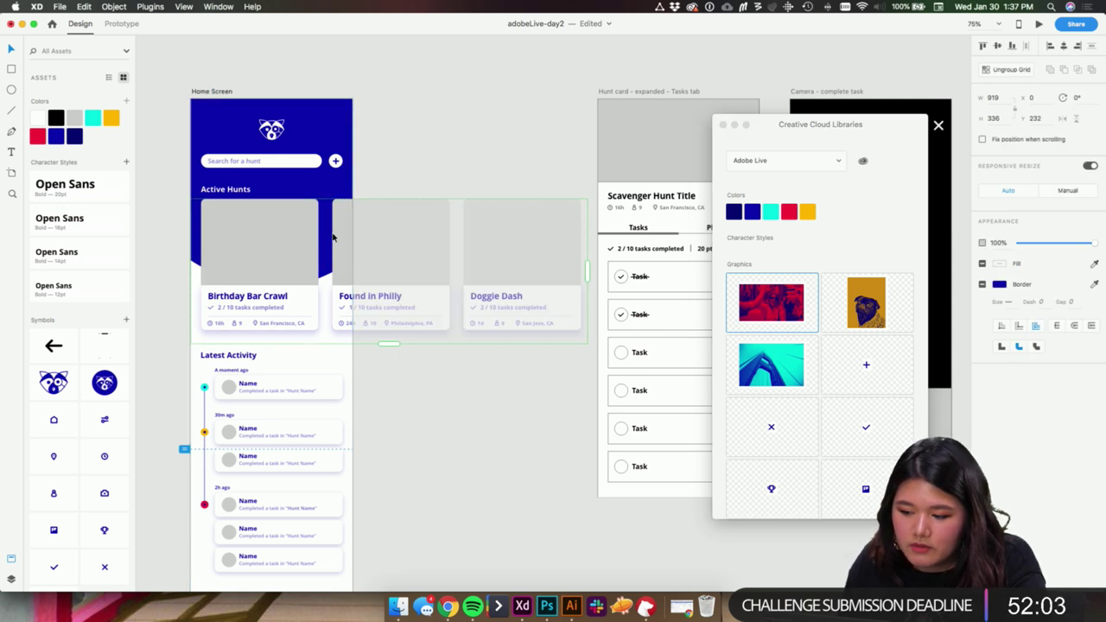
pyautogui.keyDown('shift'); pyautogui.click(779, 358); pyautogui.keyUp('shift')
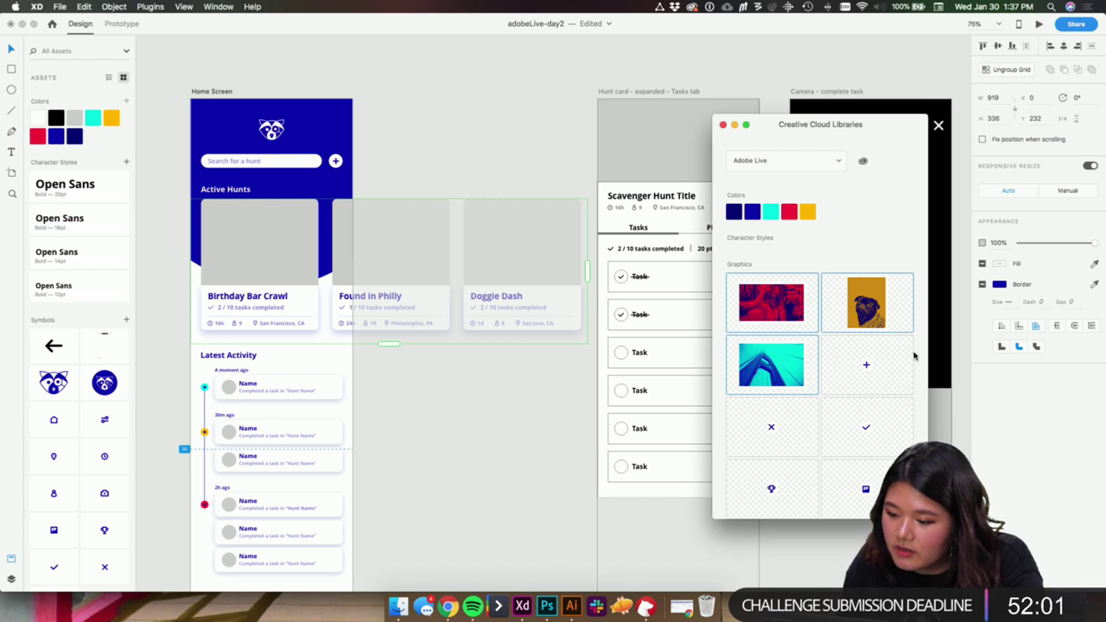
pyautogui.moveTo(799, 310); pyautogui.dragTo(331, 249)
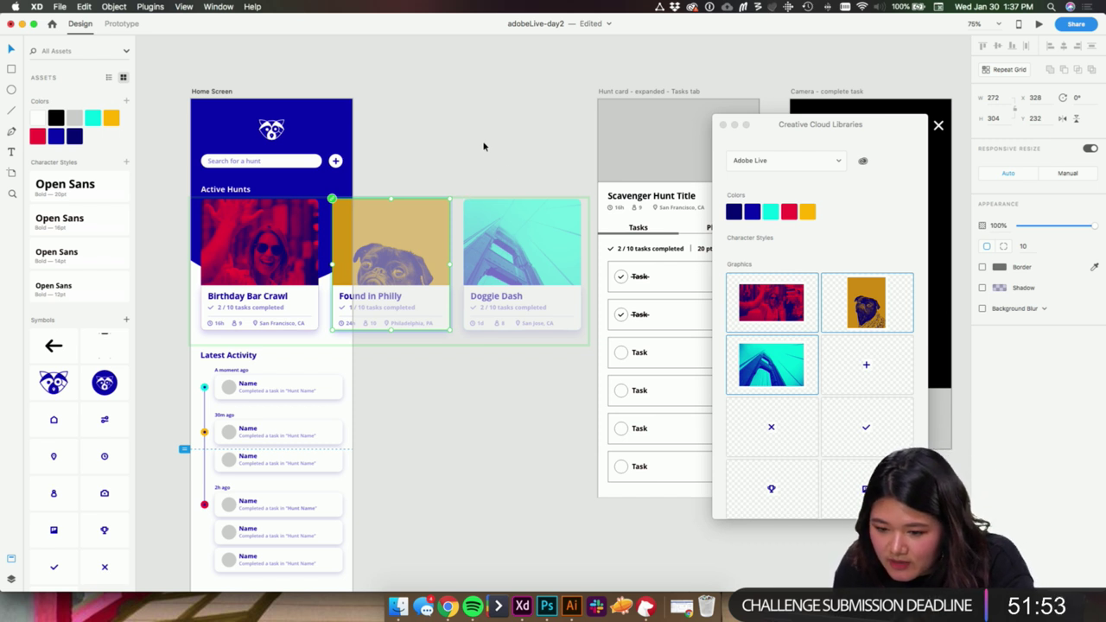
pyautogui.press('super+z')
pyautogui.press('super+z')
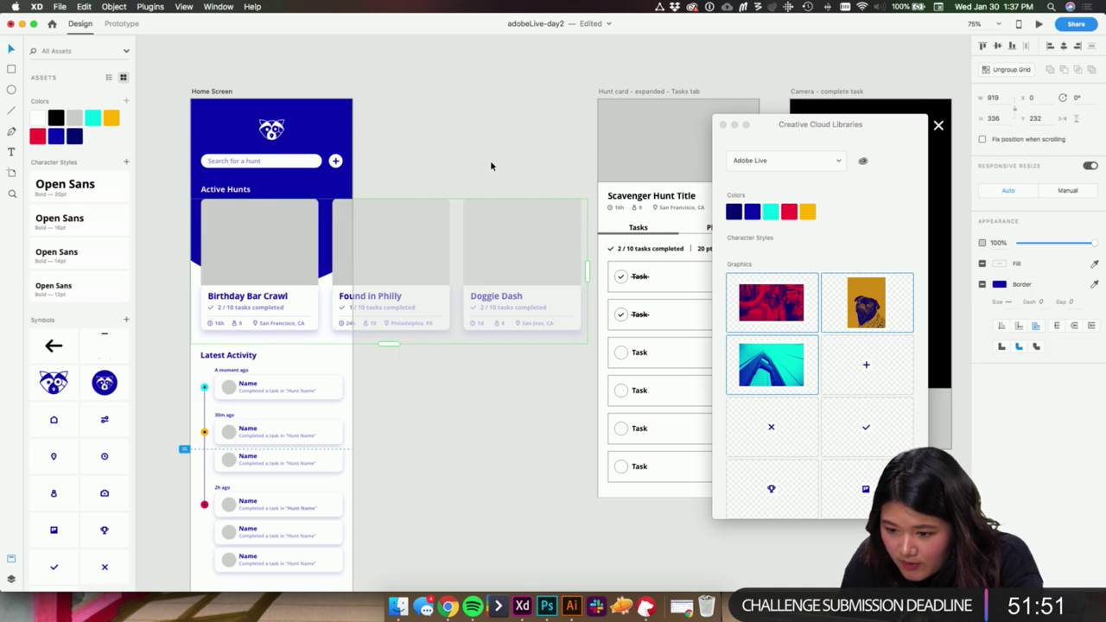
# - Ungroup the Active Hunts repeat grid and delete the extra fourth card overlapping the Hunt card - expanded artboard
pyautogui.click(287, 248)
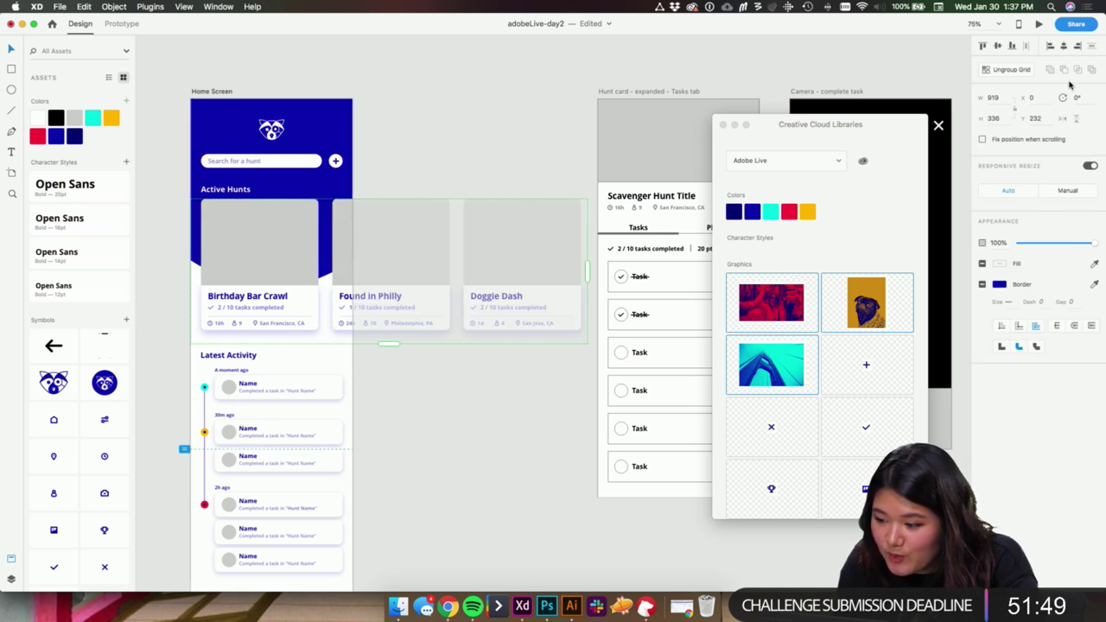
pyautogui.click(1019, 71)
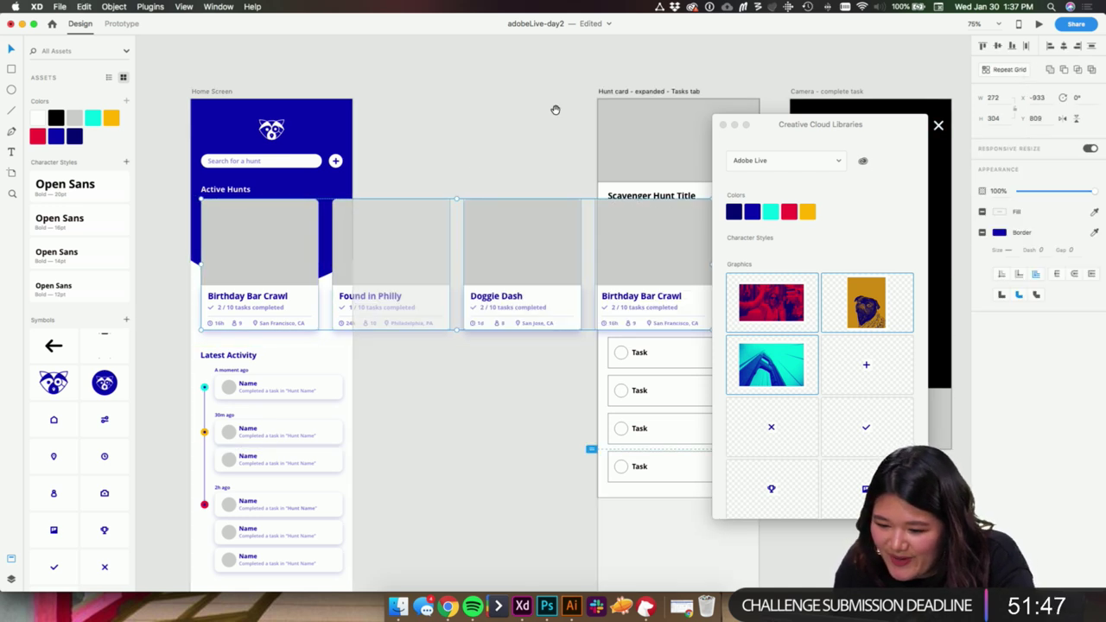
pyautogui.moveTo(555, 110); pyautogui.dragTo(486, 74)
pyautogui.click(465, 85)
pyautogui.click(613, 228)
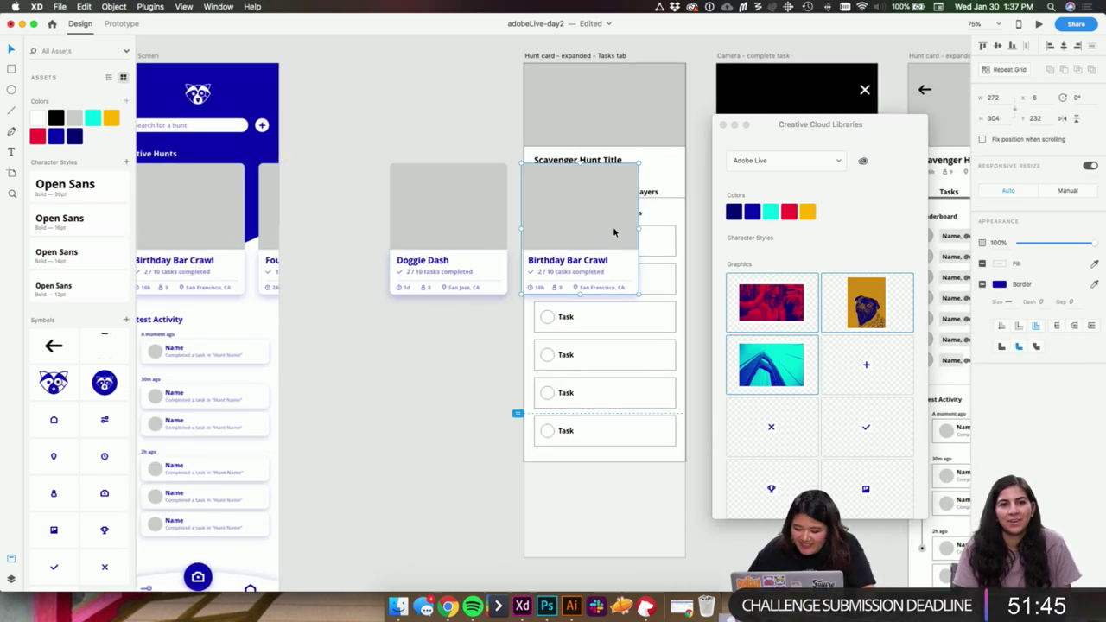
pyautogui.press('Delete')
pyautogui.moveTo(376, 135); pyautogui.dragTo(525, 161)
# - Fill the Birthday Bar Crawl, Found in Philly and Doggie Dash covers with the bridge, high-five and pug library photos respectively
pyautogui.click(331, 246)
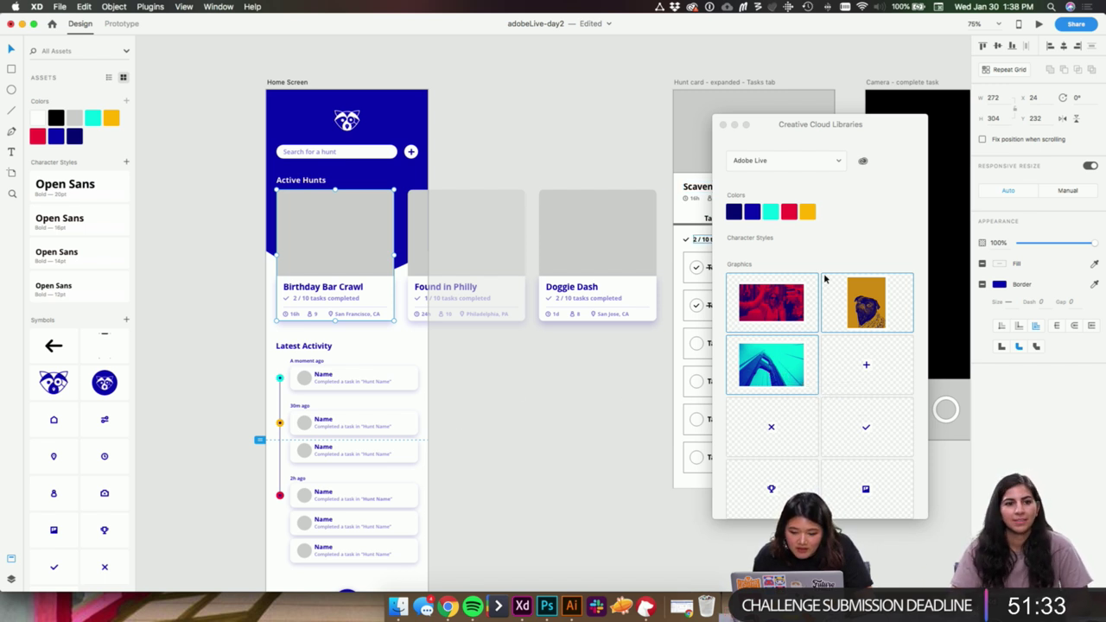
pyautogui.moveTo(787, 379); pyautogui.dragTo(337, 231)
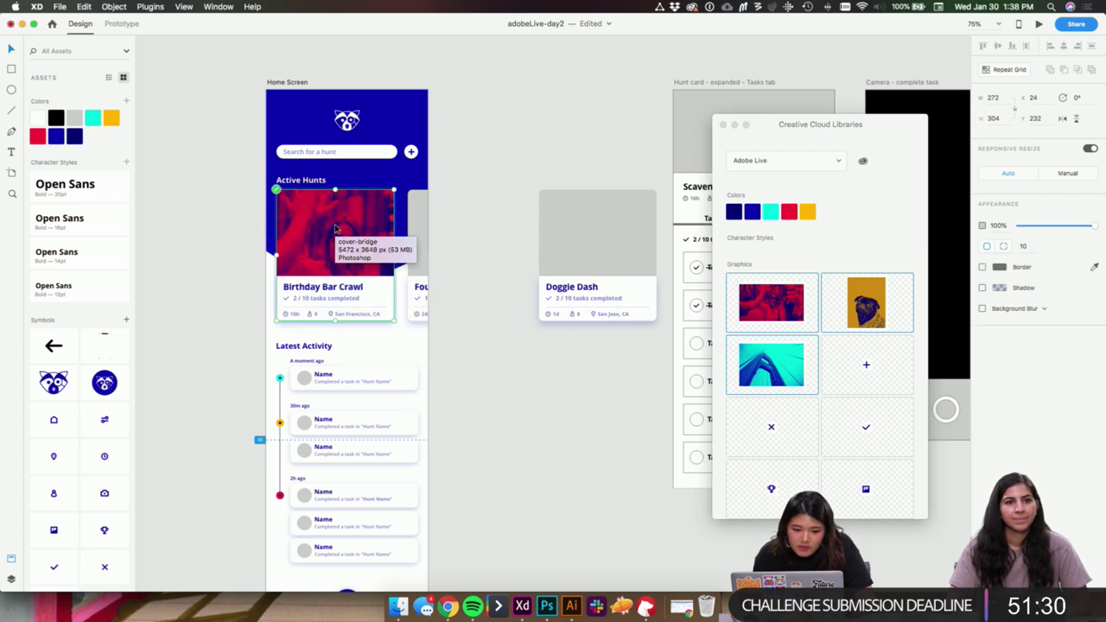
pyautogui.click(786, 364)
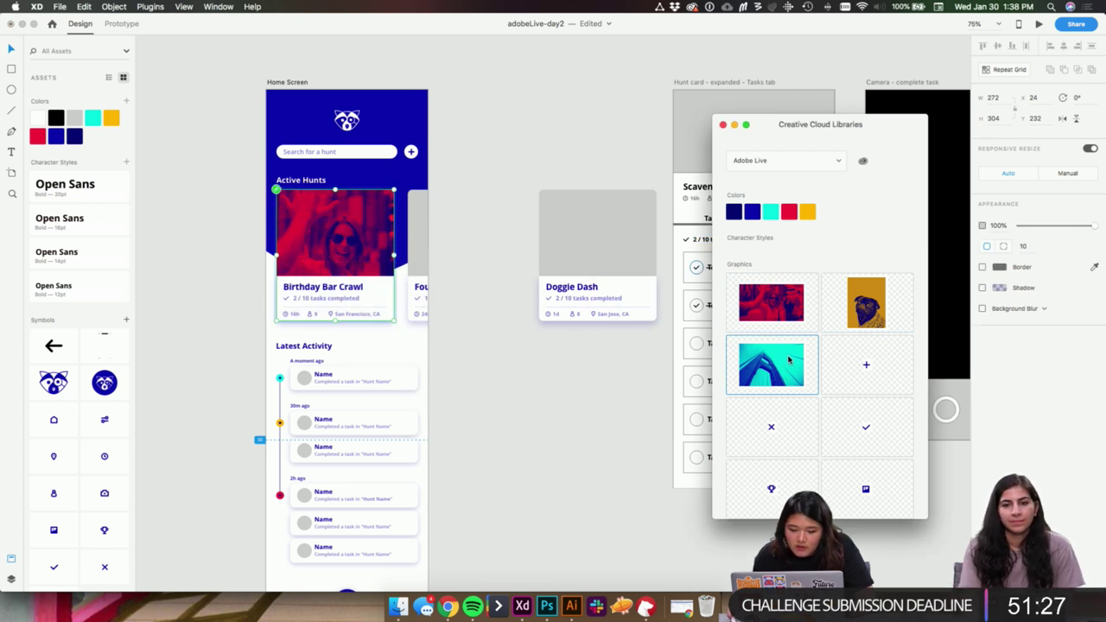
pyautogui.moveTo(788, 359); pyautogui.dragTo(335, 239)
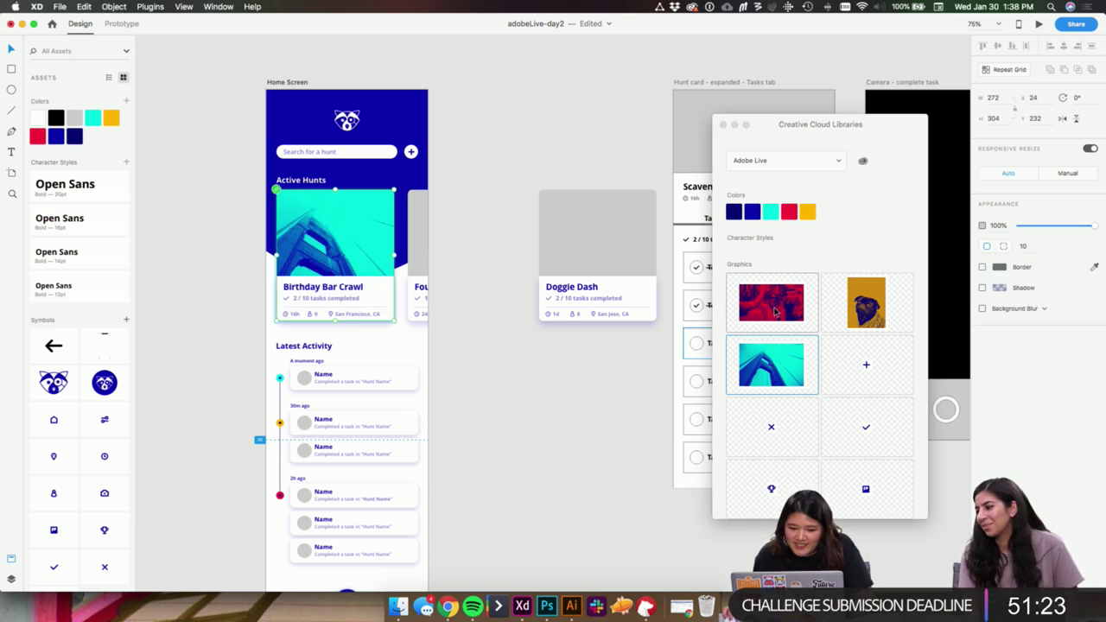
pyautogui.moveTo(775, 312); pyautogui.dragTo(415, 246)
pyautogui.moveTo(866, 303); pyautogui.dragTo(628, 255)
# - Scale down the bridge photo inside the Birthday Bar Crawl cover and shift it to the right to reframe the tower
pyautogui.click(353, 240)
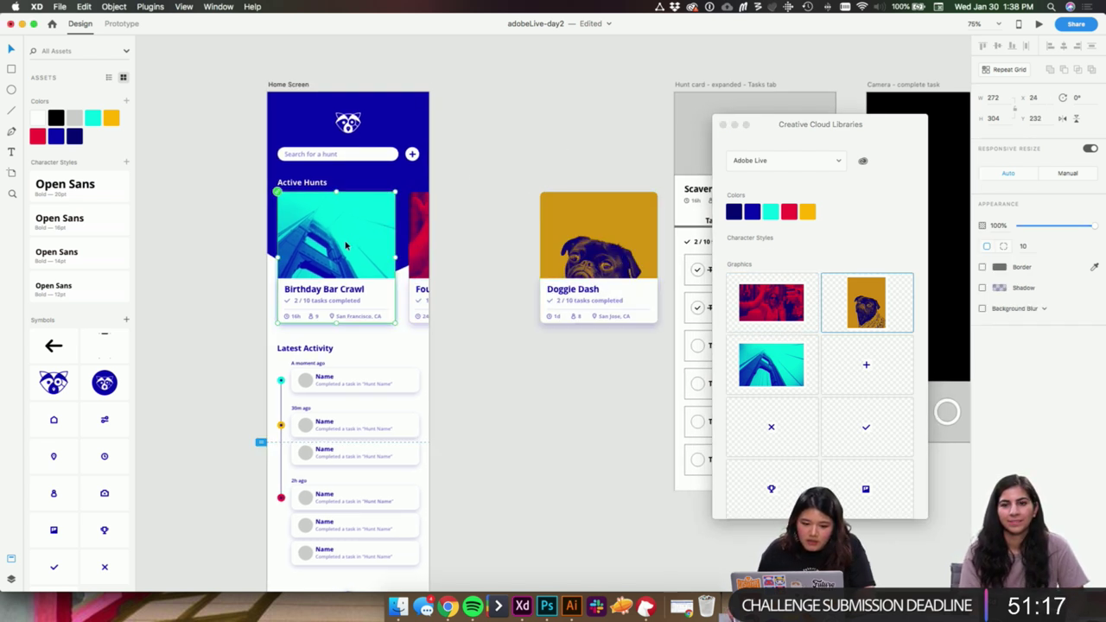
pyautogui.press('super+plus')
pyautogui.press('super+plus')
pyautogui.press('super+plus')
pyautogui.moveTo(343, 233); pyautogui.dragTo(682, 251)
pyautogui.doubleClick(412, 197)
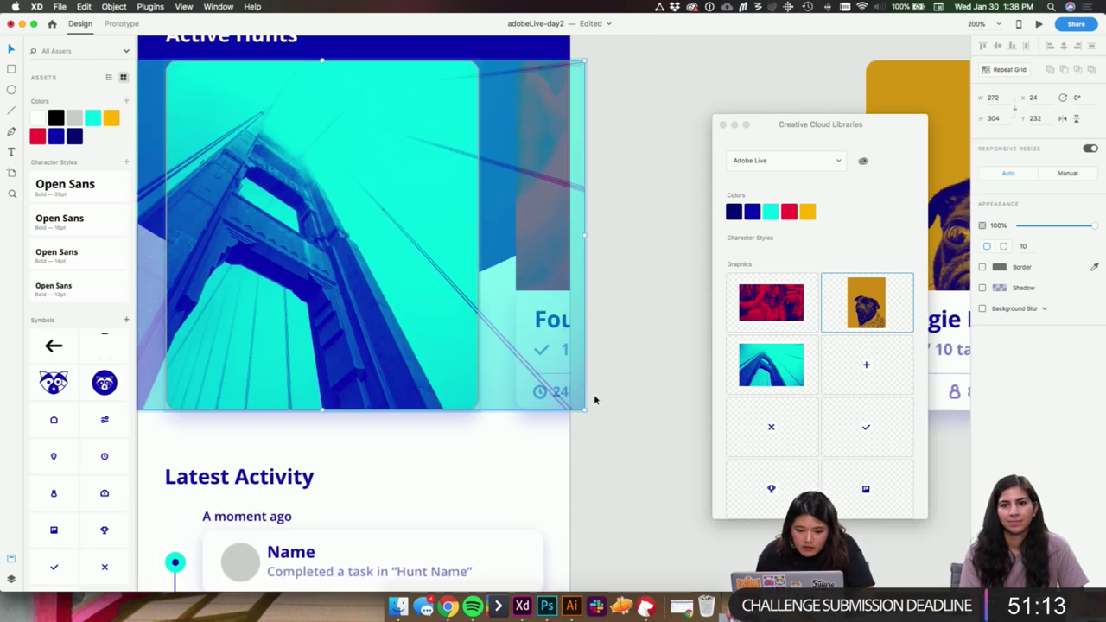
pyautogui.moveTo(585, 412); pyautogui.dragTo(512, 343)
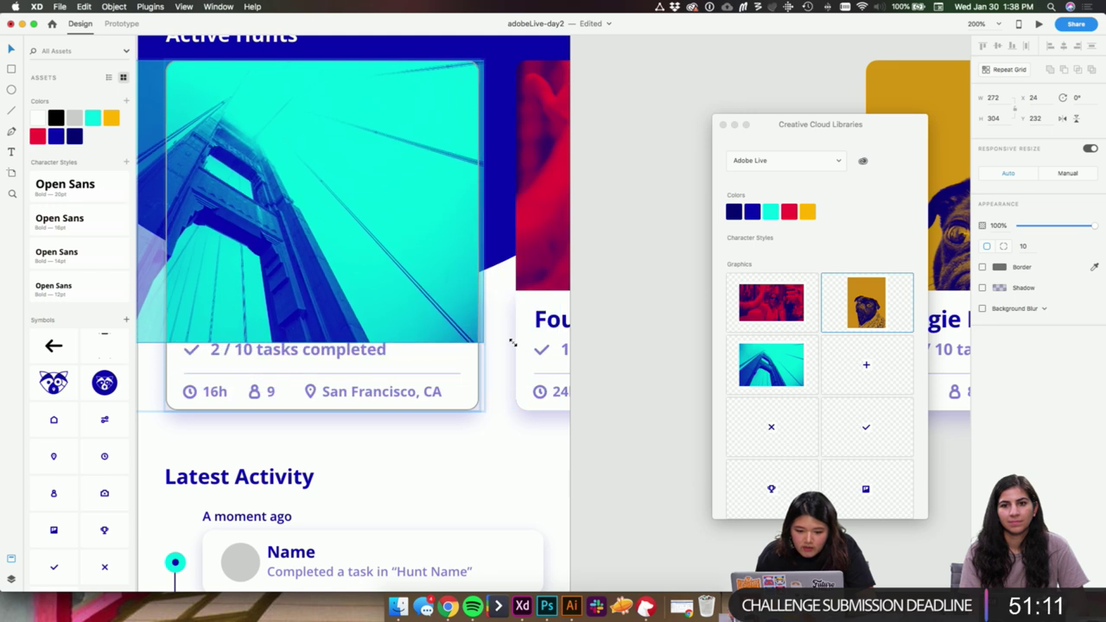
pyautogui.moveTo(315, 230); pyautogui.dragTo(363, 227)
pyautogui.click(640, 162)
# - Scale down the high-five photo inside the Found in Philly cover and shift it slightly right within its frame
pyautogui.scroll(3, 486, 284)
pyautogui.hscroll(3, 486, 285)
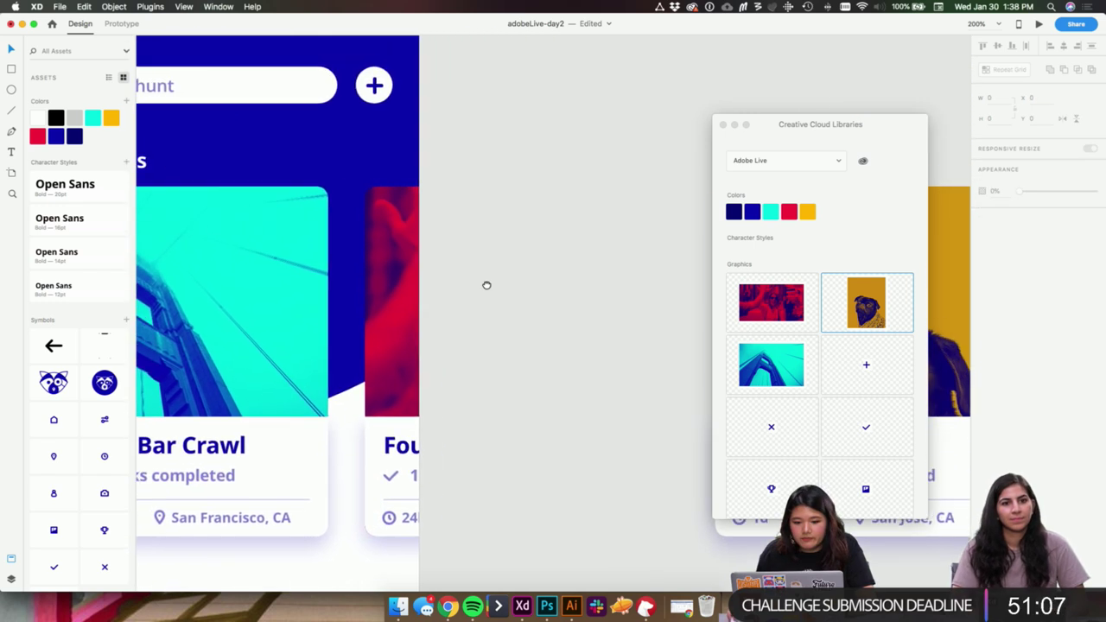
pyautogui.click(393, 297)
pyautogui.doubleClick(393, 296)
pyautogui.scroll(-3, 647, 345)
pyautogui.hscroll(3, 646, 346)
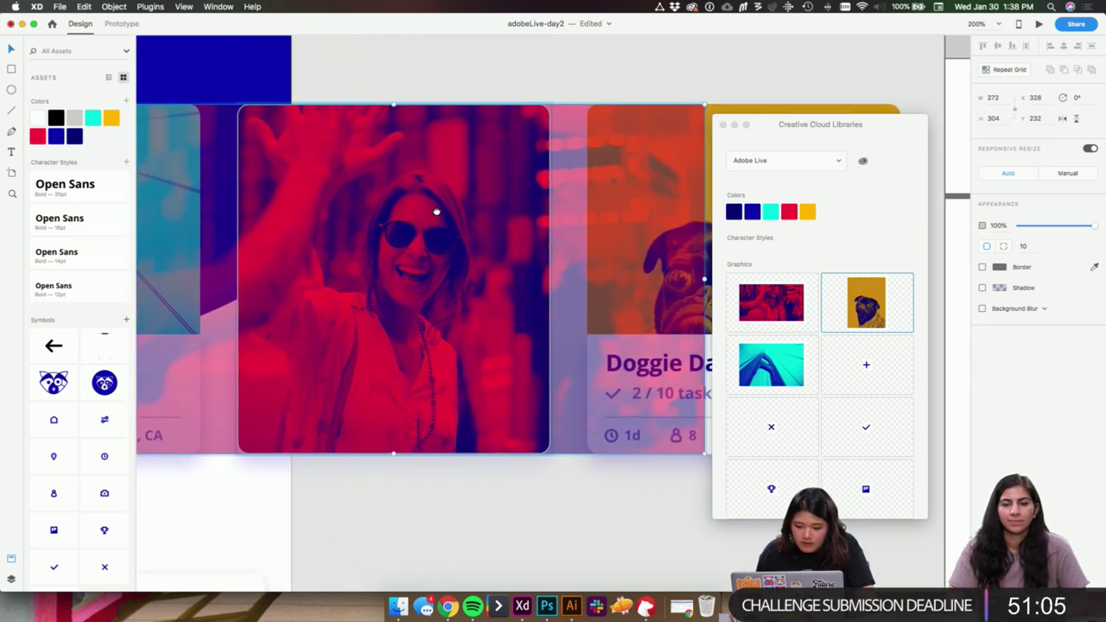
pyautogui.moveTo(780, 128); pyautogui.dragTo(857, 128)
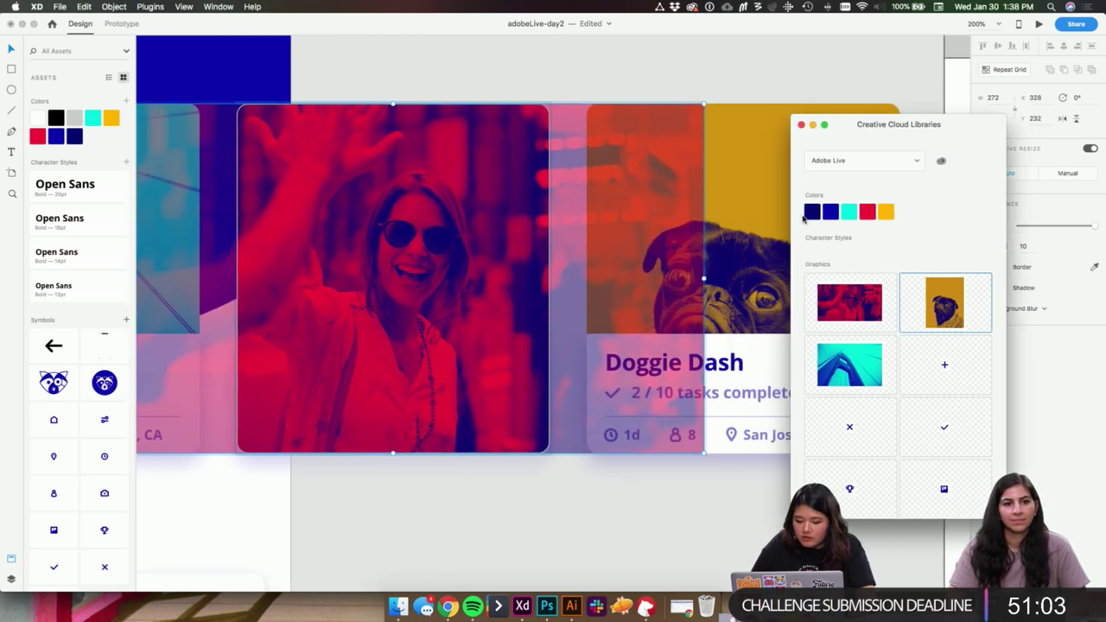
pyautogui.press('super+1')
pyautogui.scroll(-1, 802, 235)
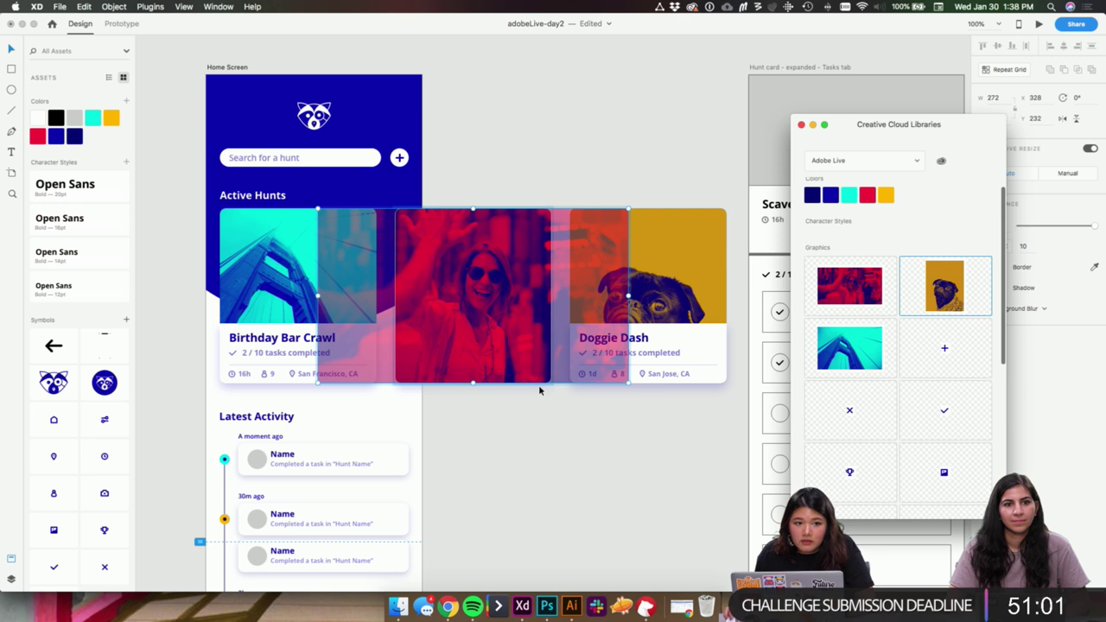
pyautogui.click(611, 359)
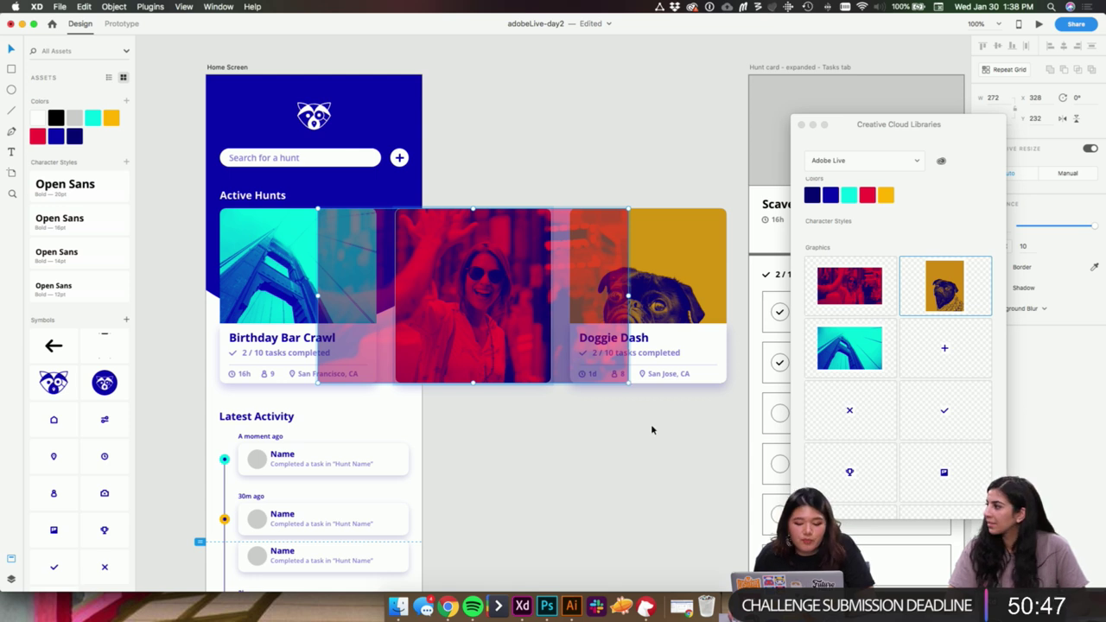
pyautogui.moveTo(629, 384); pyautogui.dragTo(560, 344)
pyautogui.moveTo(509, 304); pyautogui.dragTo(529, 304)
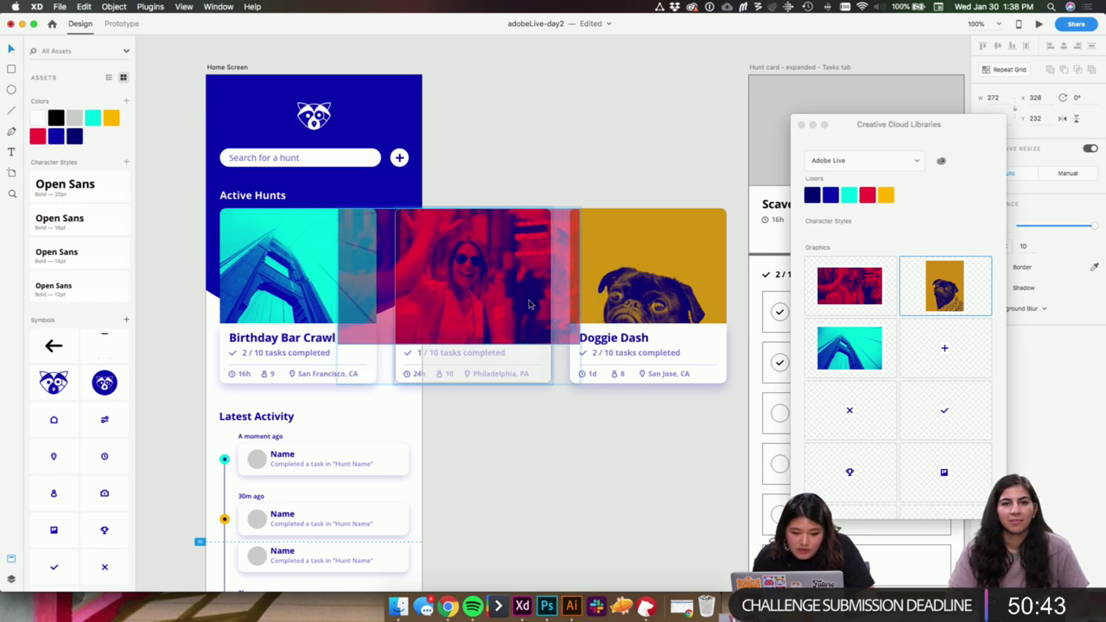
pyautogui.click(648, 530)
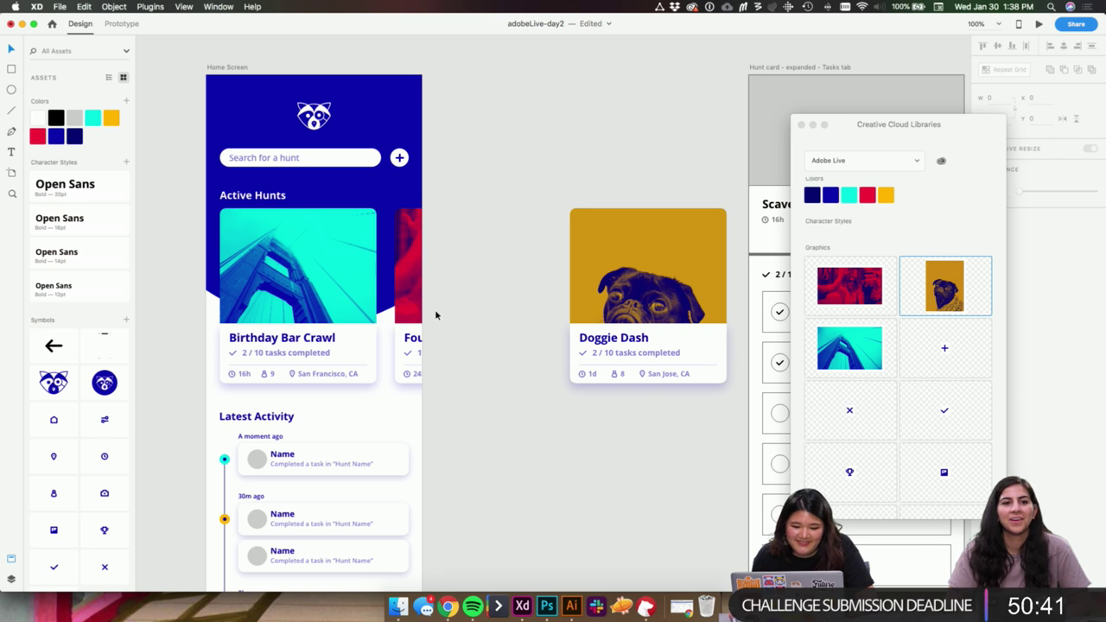
# - Move the pug photo up inside the Doggie Dash cover so the dog's whole face fits in the frame
pyautogui.click(410, 297)
pyautogui.click(639, 276)
pyautogui.hscroll(4, 674, 274)
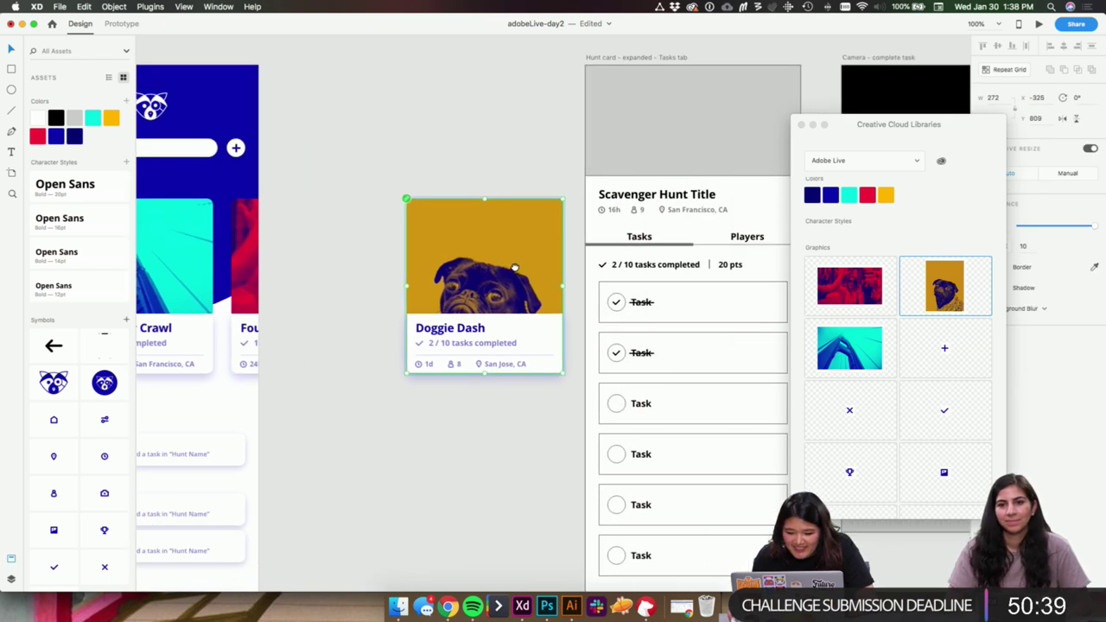
pyautogui.doubleClick(469, 277)
pyautogui.moveTo(562, 392); pyautogui.dragTo(545, 368)
pyautogui.press('super+z')
pyautogui.moveTo(530, 330); pyautogui.dragTo(526, 220)
pyautogui.press('super+z')
pyautogui.click(523, 97)
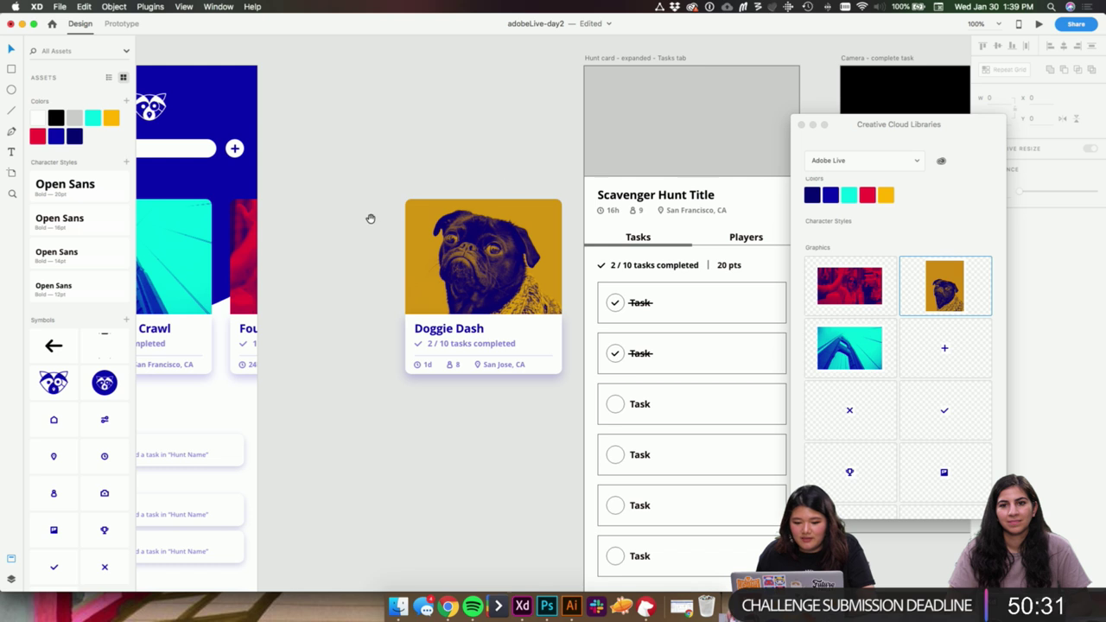
# - Close the Creative Cloud Libraries window and group the three Active Hunts cards on the Home Screen
pyautogui.hscroll(-5, 518, 229)
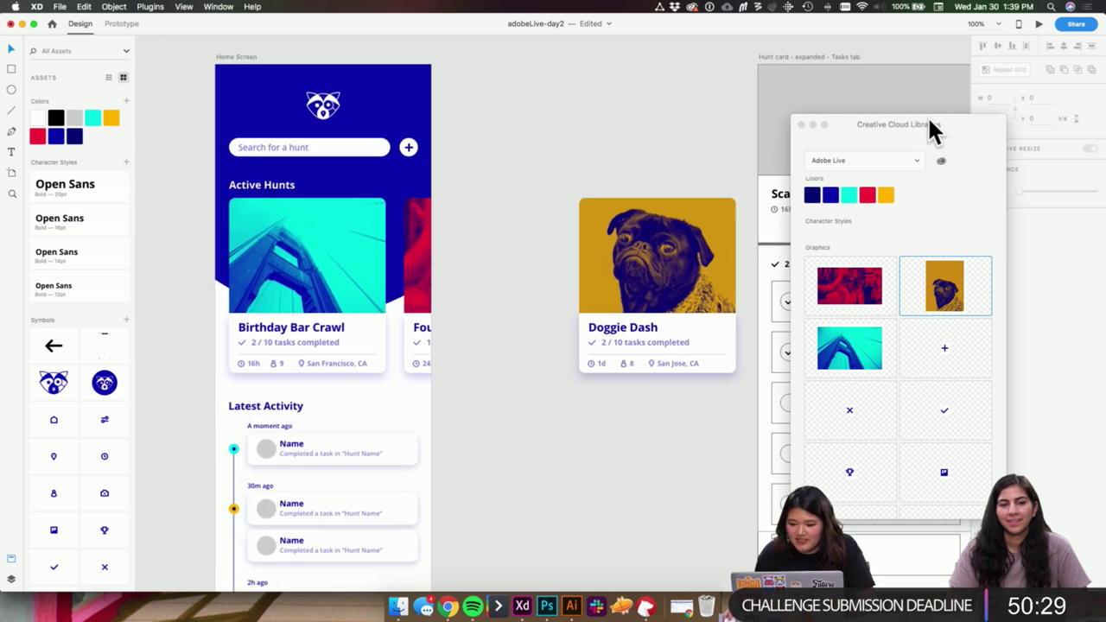
pyautogui.click(802, 125)
pyautogui.hscroll(-2, 537, 106)
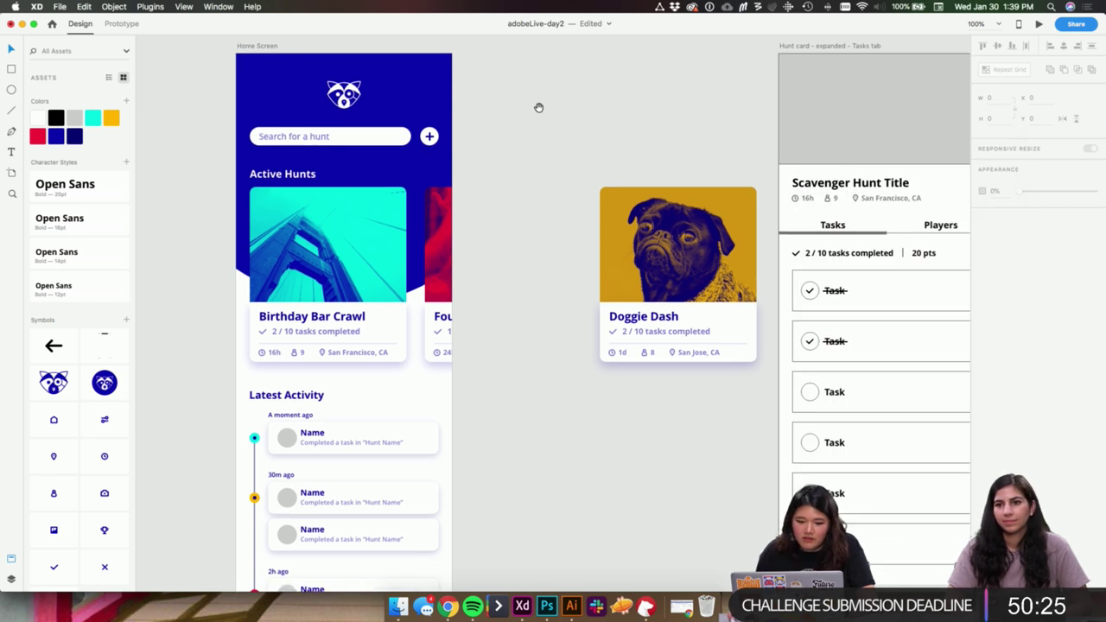
pyautogui.click(393, 234)
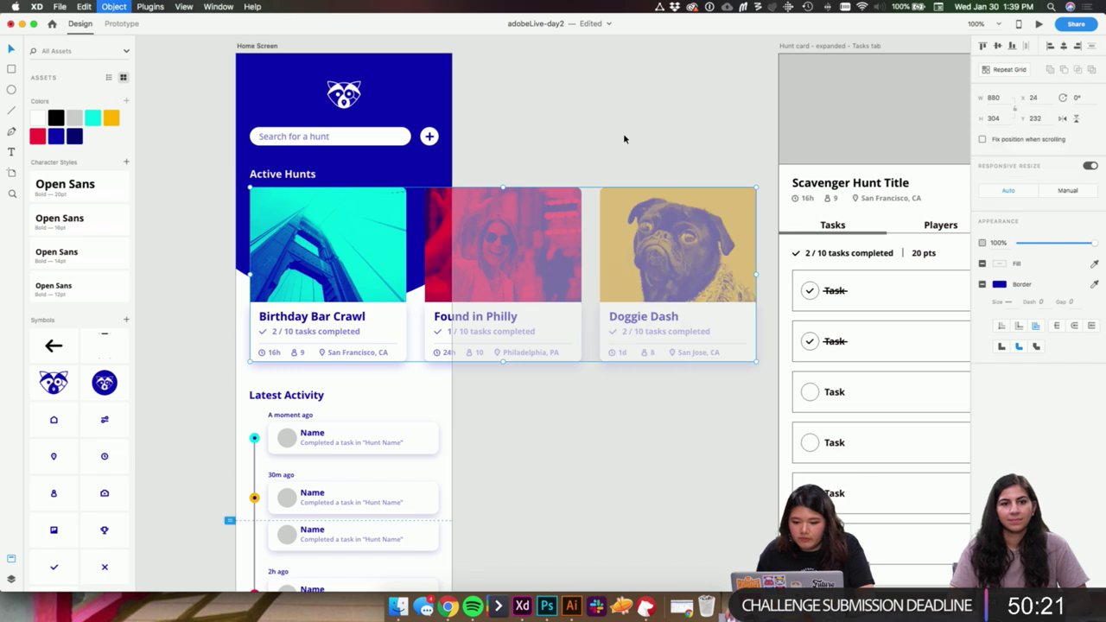
pyautogui.moveTo(580, 133); pyautogui.dragTo(648, 150)
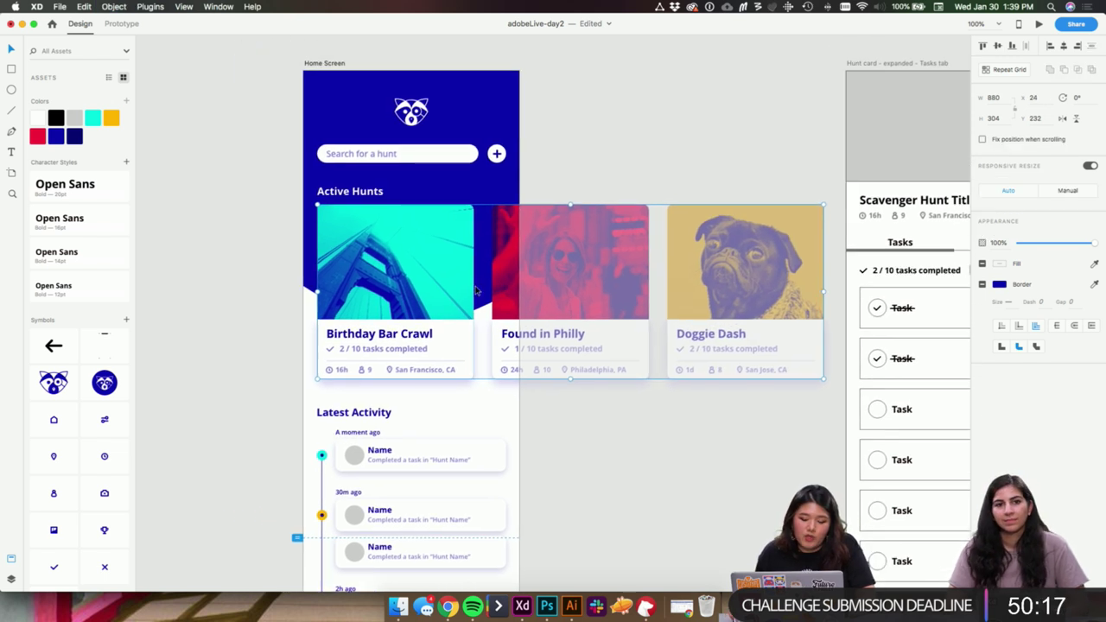
pyautogui.moveTo(513, 281)
pyautogui.mouseDown()
pyautogui.moveTo(272, 287)
pyautogui.moveTo(504, 284)
pyautogui.mouseUp()
pyautogui.click(632, 156)
pyautogui.moveTo(633, 152); pyautogui.dragTo(645, 115)
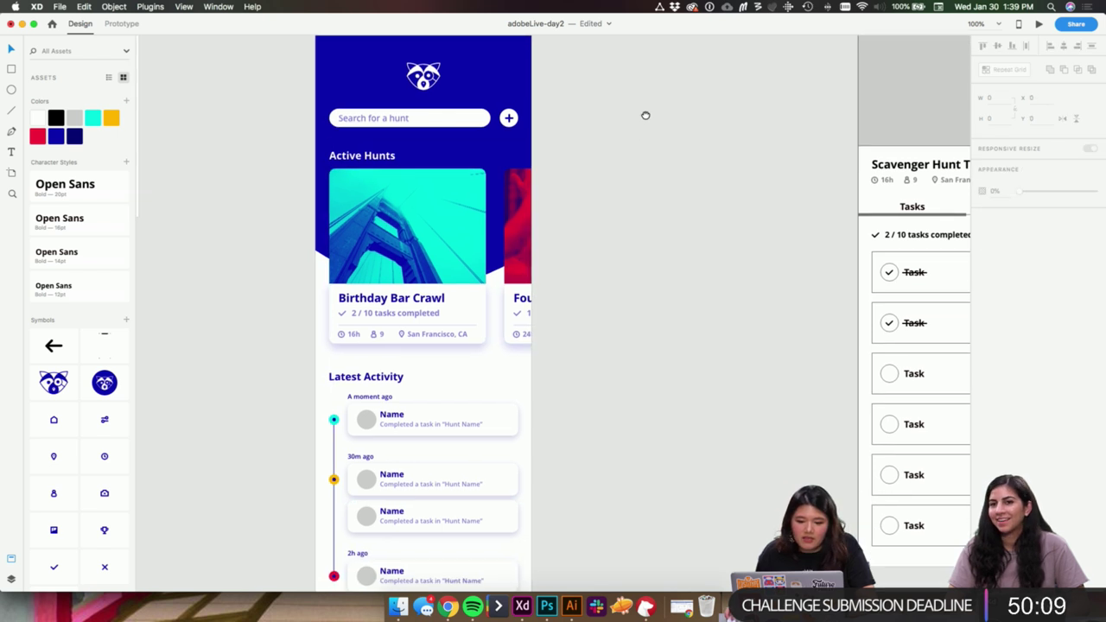
pyautogui.scroll(-5, 647, 314)
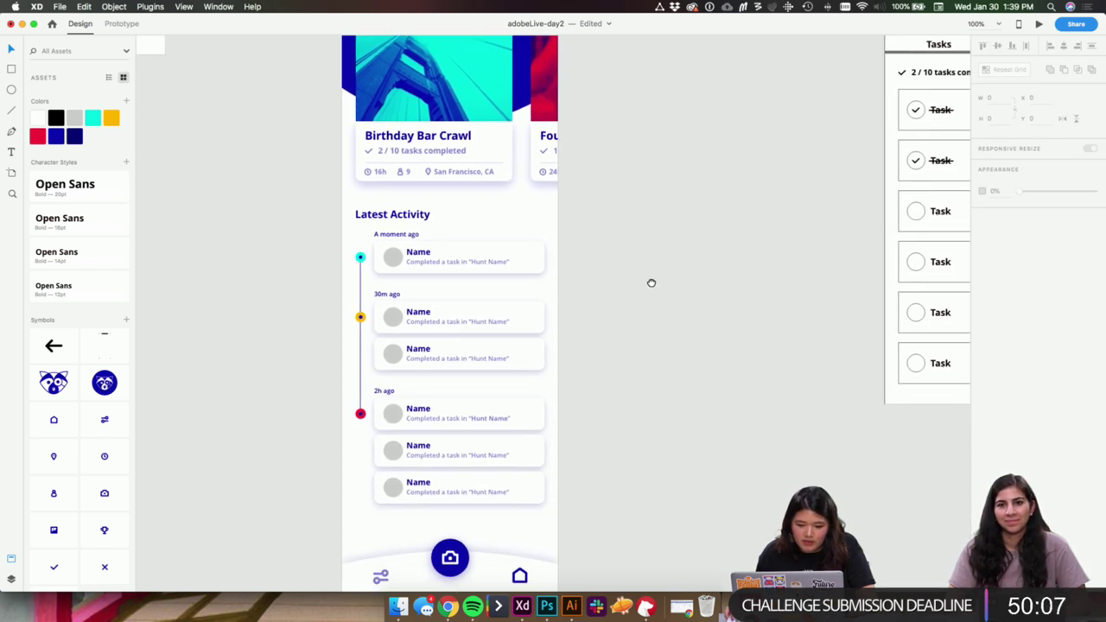
# - Examine the Latest Activity list on the Home Screen up close, from the first entry to the last
pyautogui.press('super+2')
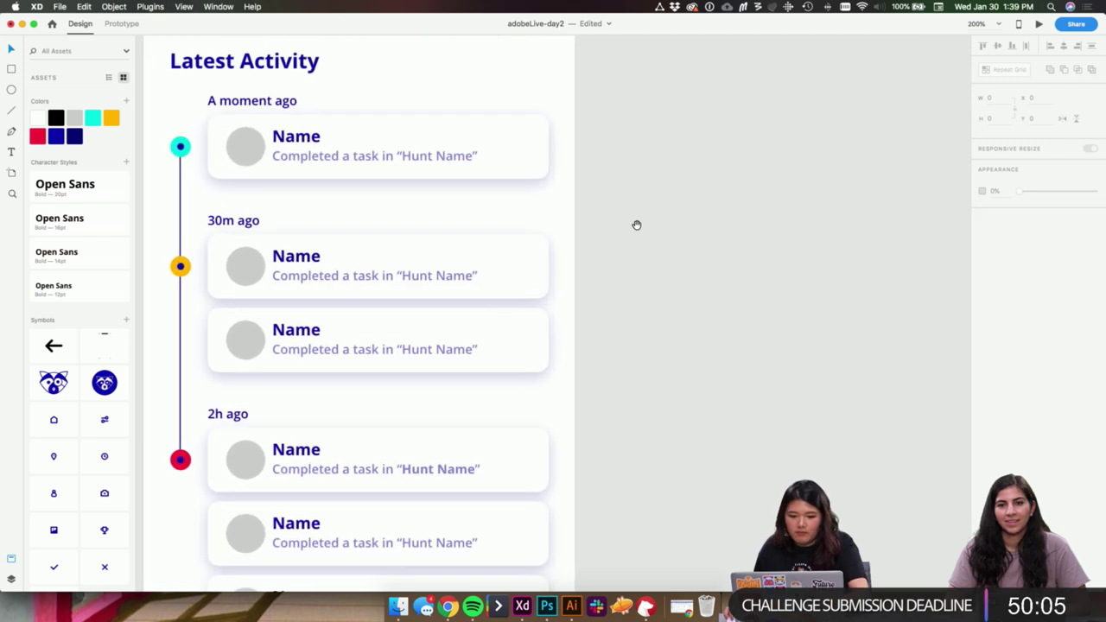
pyautogui.moveTo(637, 225); pyautogui.dragTo(714, 212)
pyautogui.scroll(-1, 548, 236)
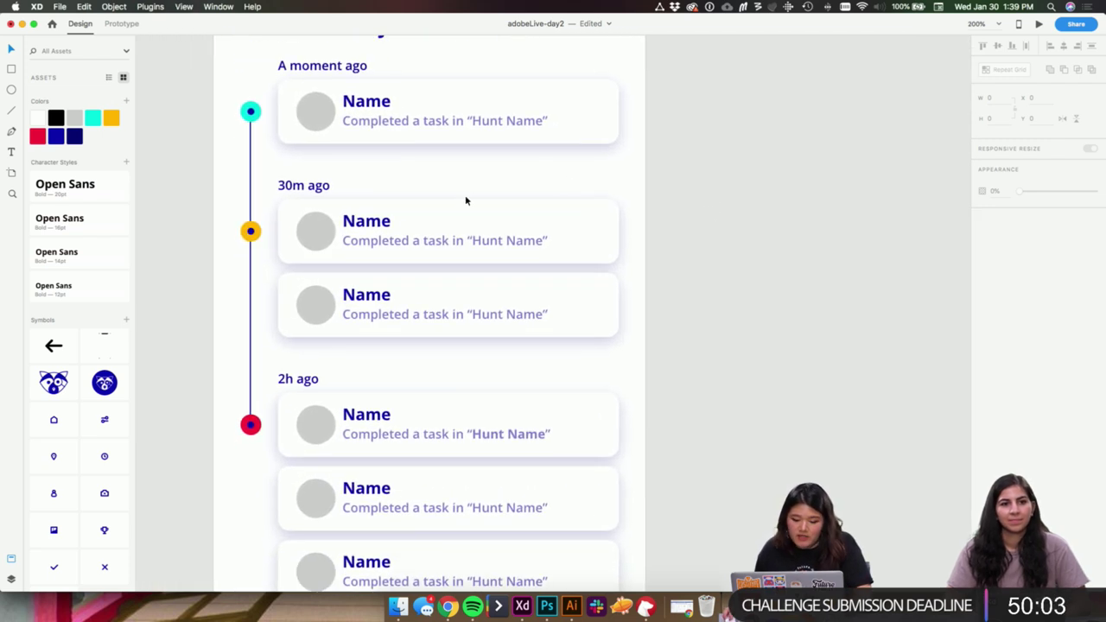
pyautogui.press('super+1')
pyautogui.scroll(-1, 639, 234)
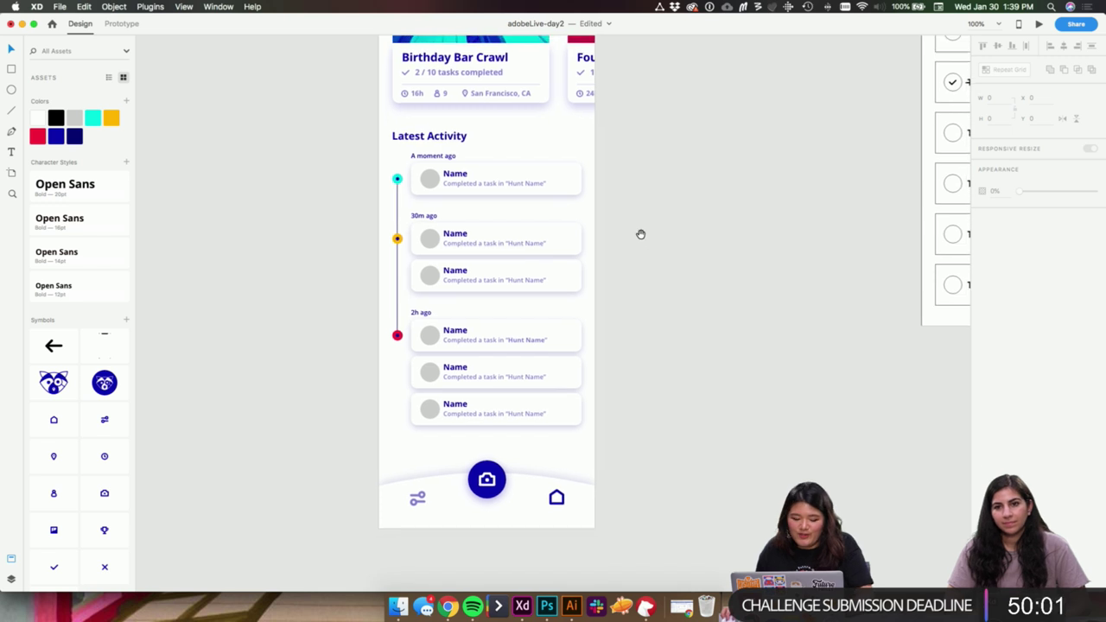
pyautogui.moveTo(400, 153); pyautogui.dragTo(661, 427)
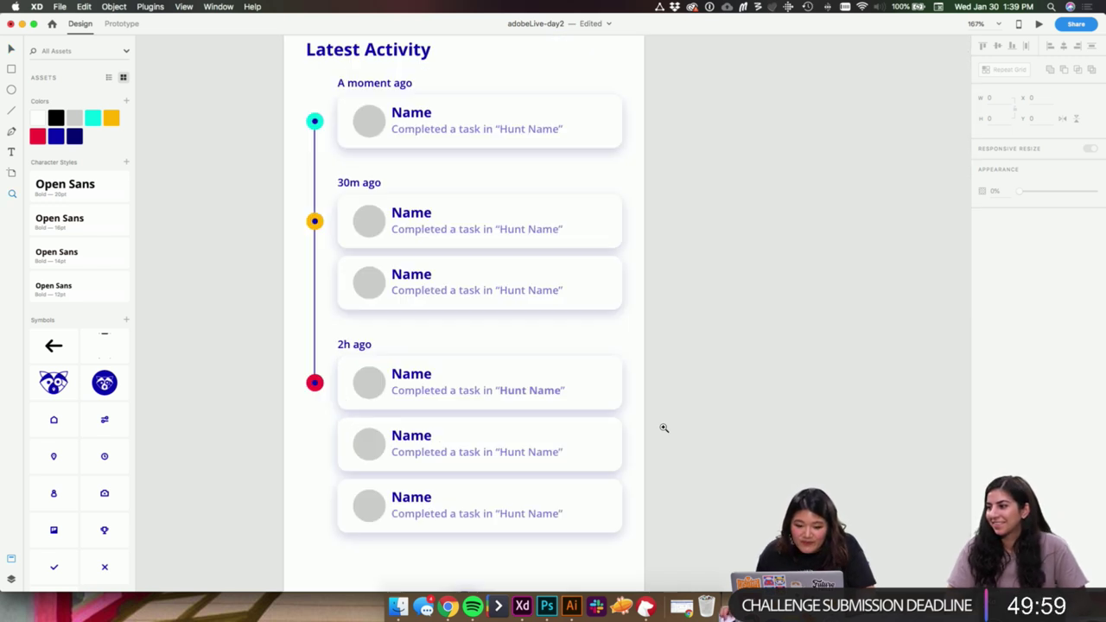
pyautogui.hscroll(-2, 604, 345)
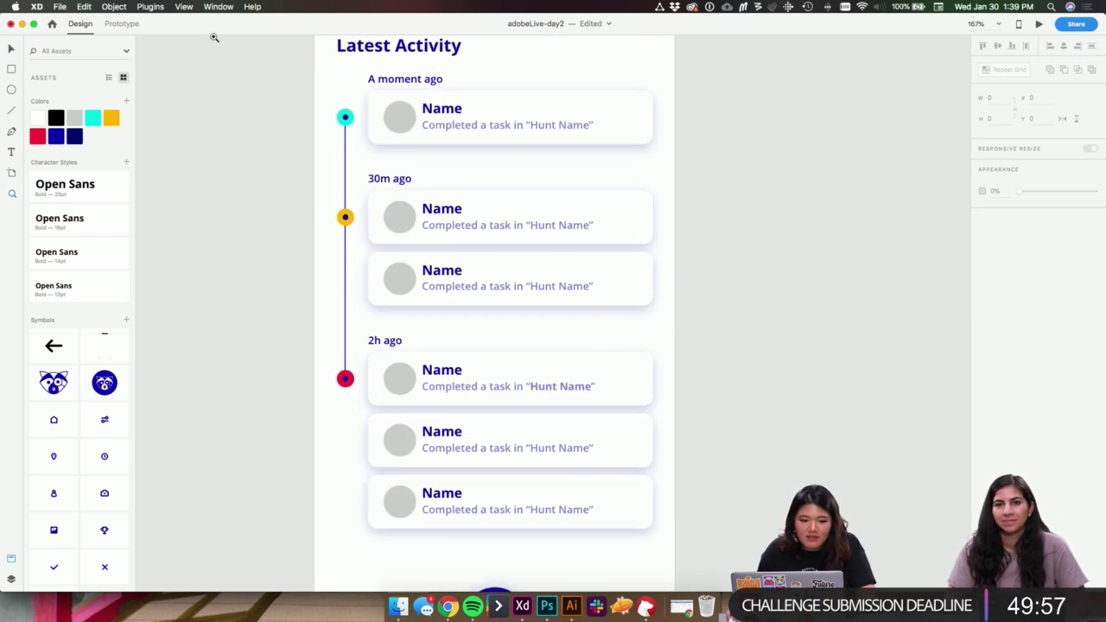
pyautogui.press('space')
pyautogui.moveTo(785, 320); pyautogui.dragTo(788, 328)
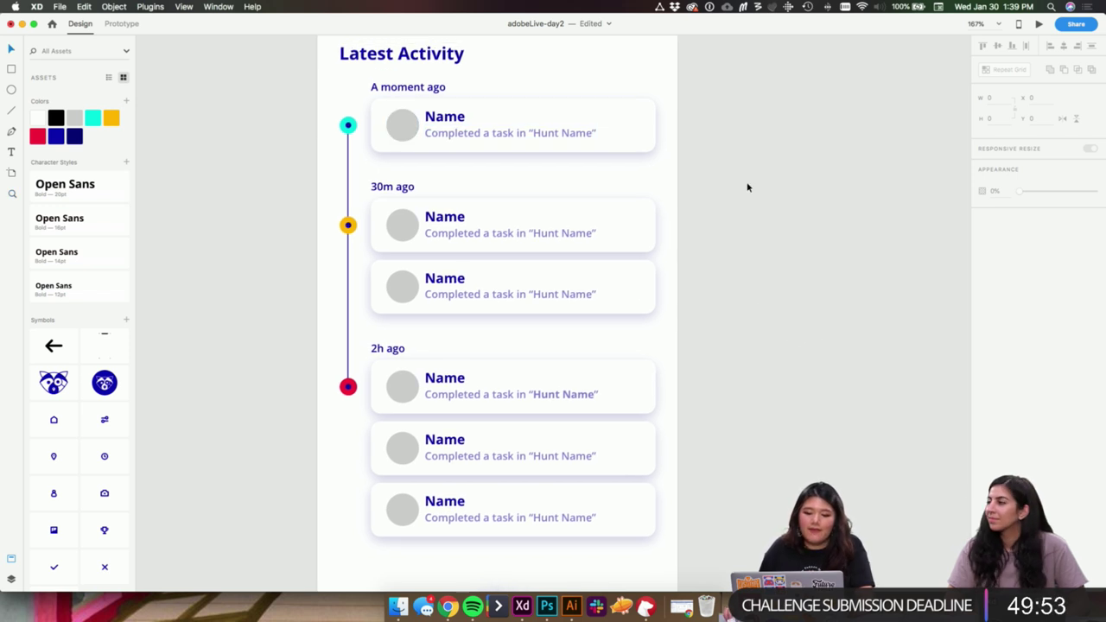
pyautogui.click(406, 125)
pyautogui.keyDown('shift'); pyautogui.click(406, 227); pyautogui.keyUp('shift')
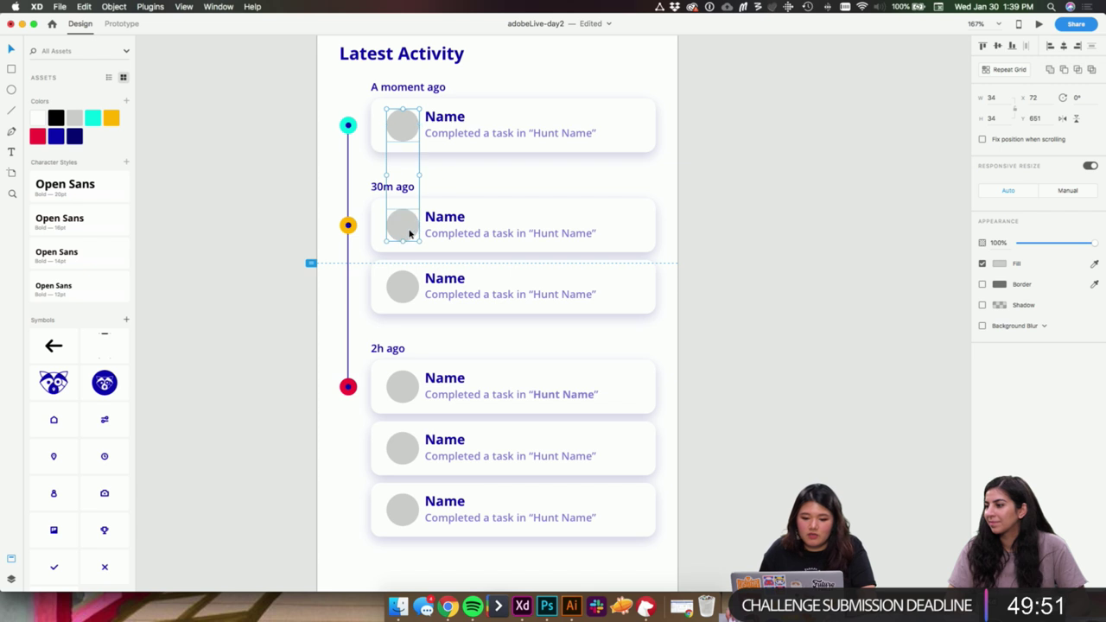
pyautogui.keyDown('shift'); pyautogui.click(408, 286); pyautogui.keyUp('shift')
pyautogui.keyDown('shift'); pyautogui.click(393, 387); pyautogui.keyUp('shift')
pyautogui.scroll(1, 394, 386)
pyautogui.scroll(2, 394, 386)
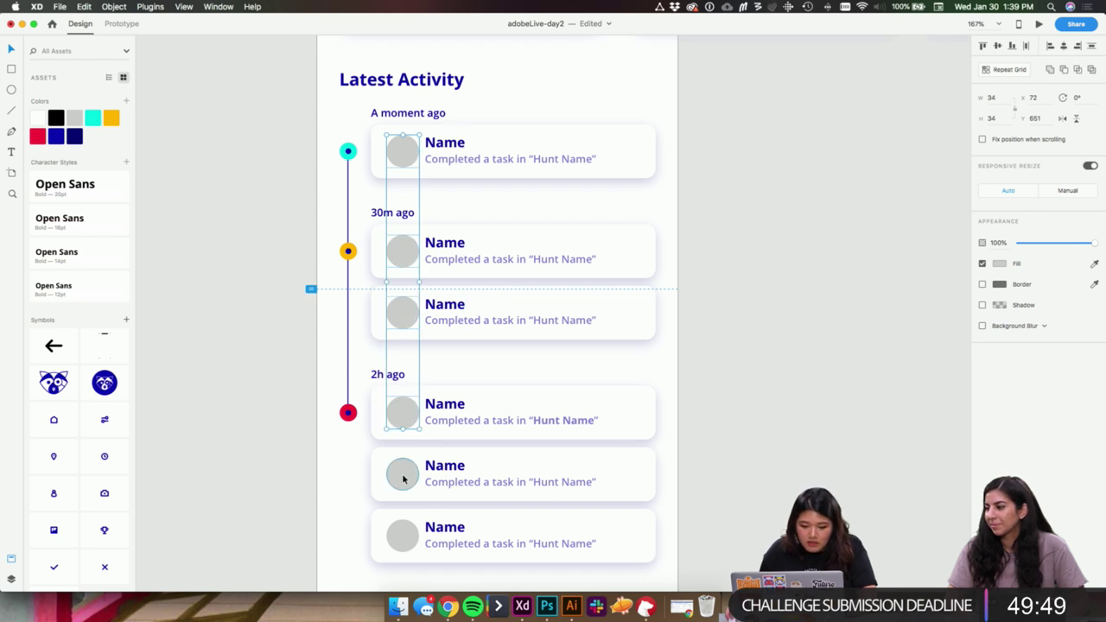
pyautogui.keyDown('shift'); pyautogui.click(403, 471); pyautogui.keyUp('shift')
pyautogui.keyDown('shift'); pyautogui.click(408, 536); pyautogui.keyUp('shift')
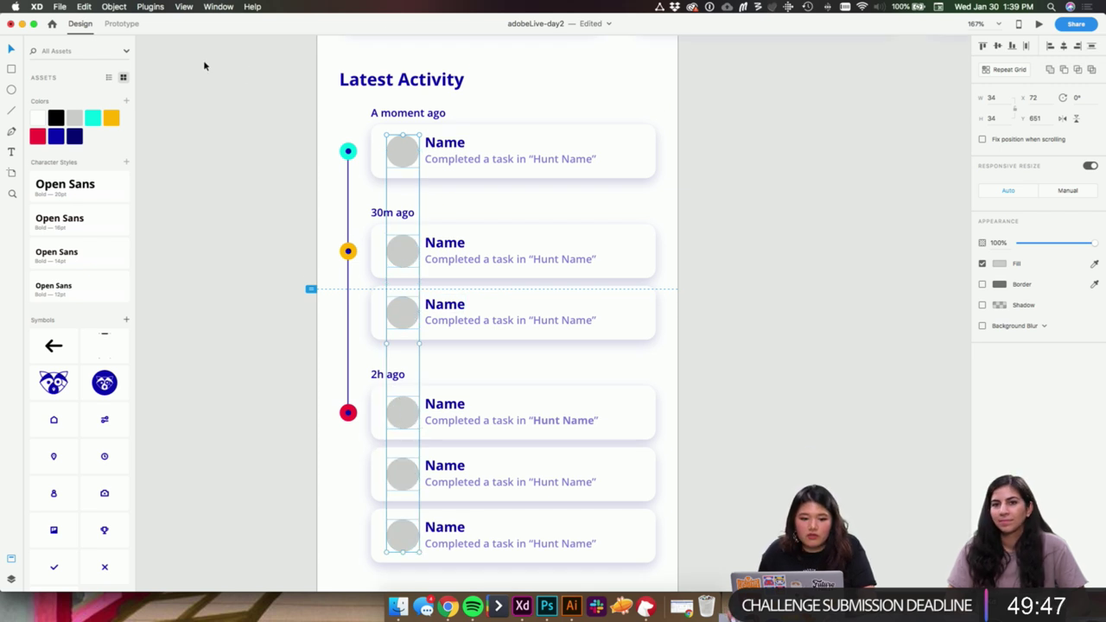
pyautogui.click(161, 7)
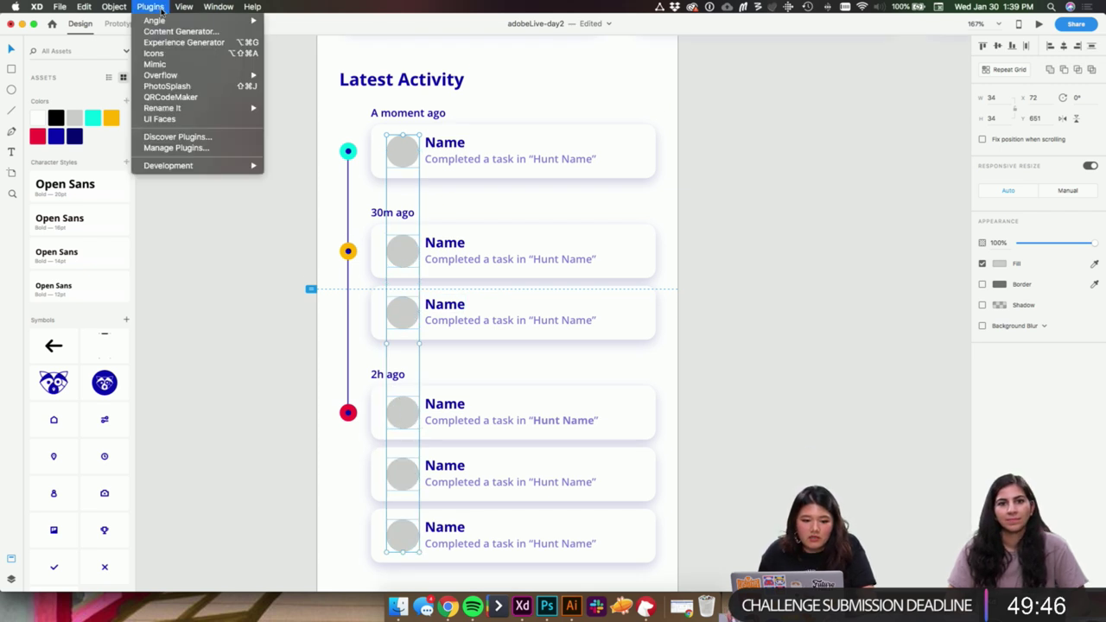
pyautogui.click(169, 121)
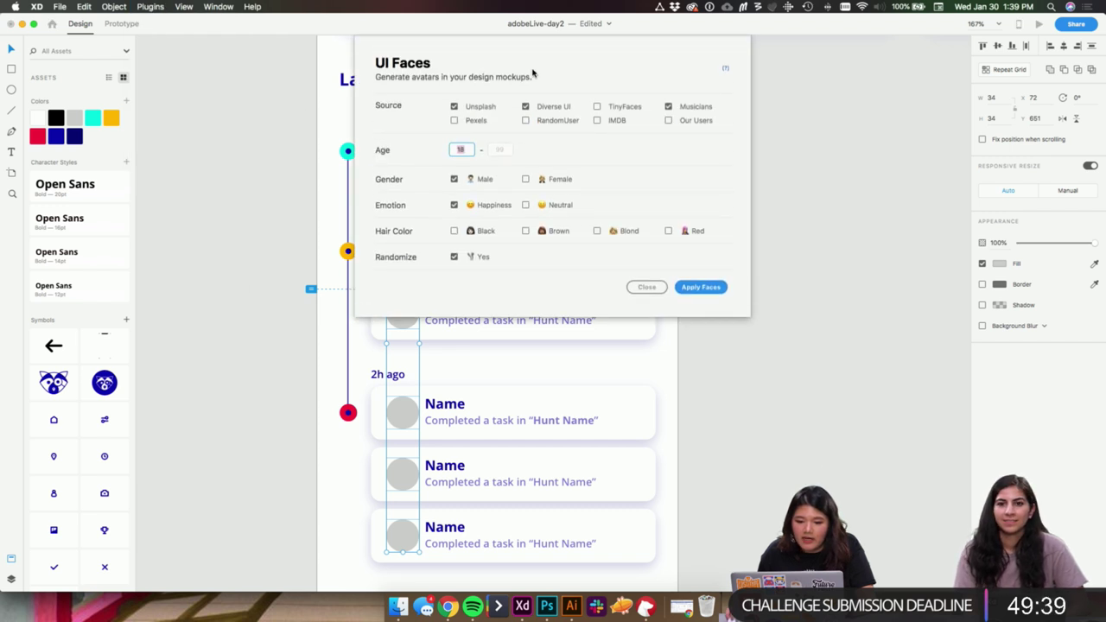
pyautogui.click(511, 150)
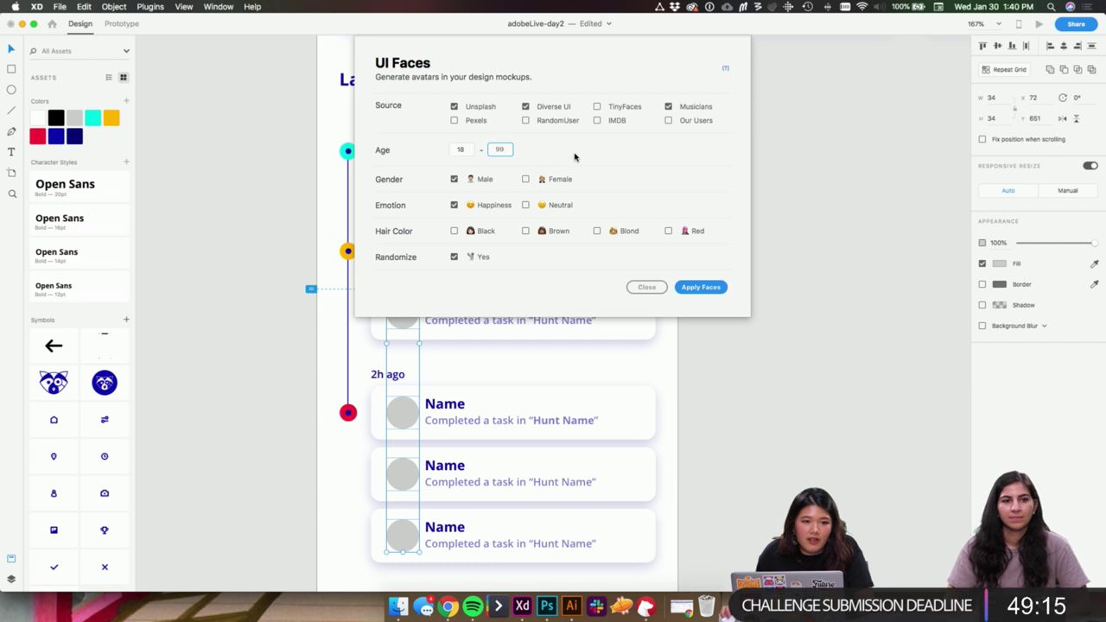
pyautogui.click(637, 286)
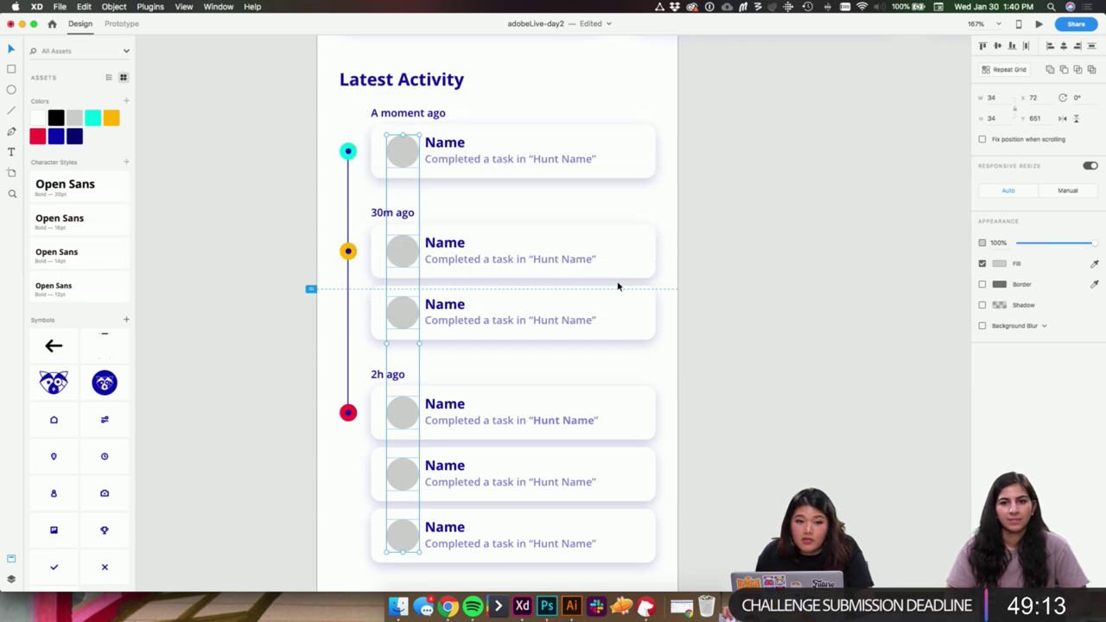
pyautogui.scroll(1, 617, 286)
pyautogui.click(755, 245)
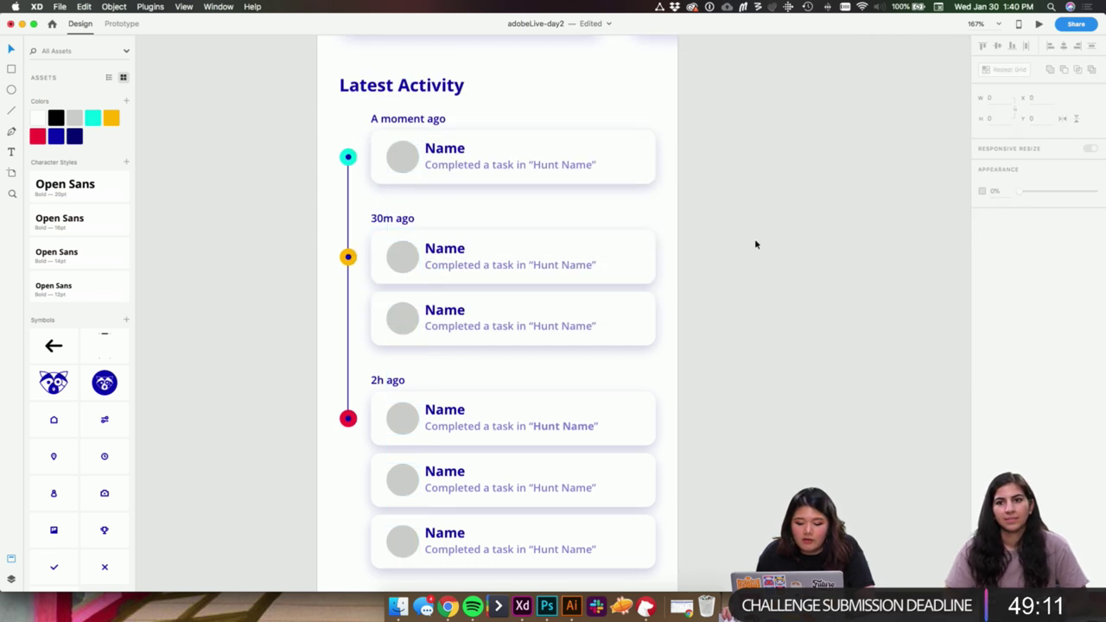
# - Switch to Photoshop to view the high-five cover, then return to XD and close the Creative Cloud Libraries window
pyautogui.click(545, 602)
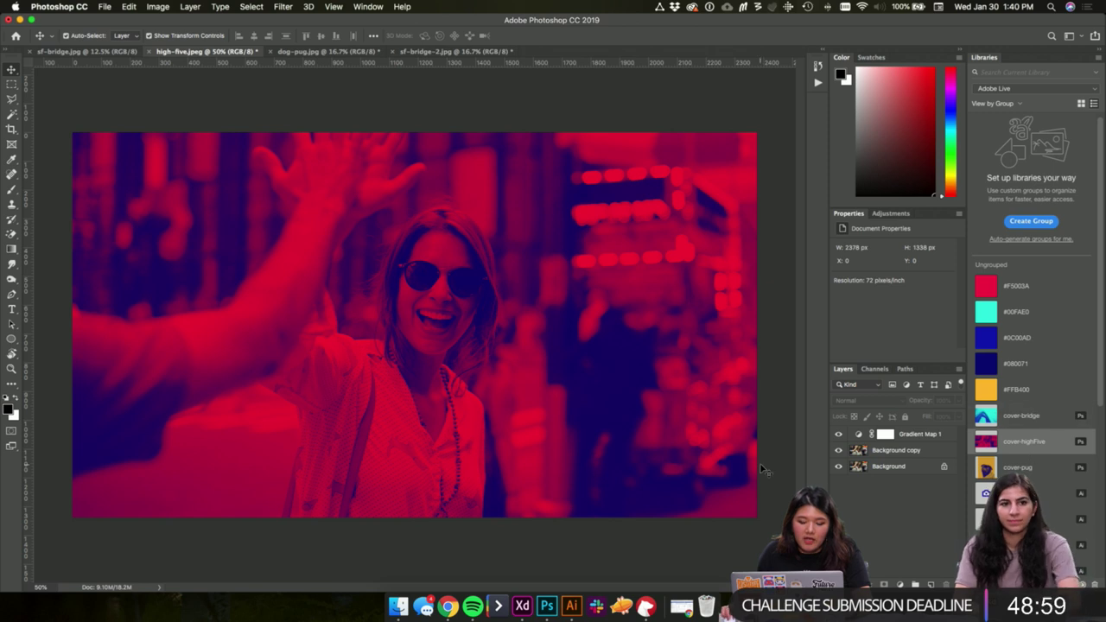
pyautogui.click(521, 604)
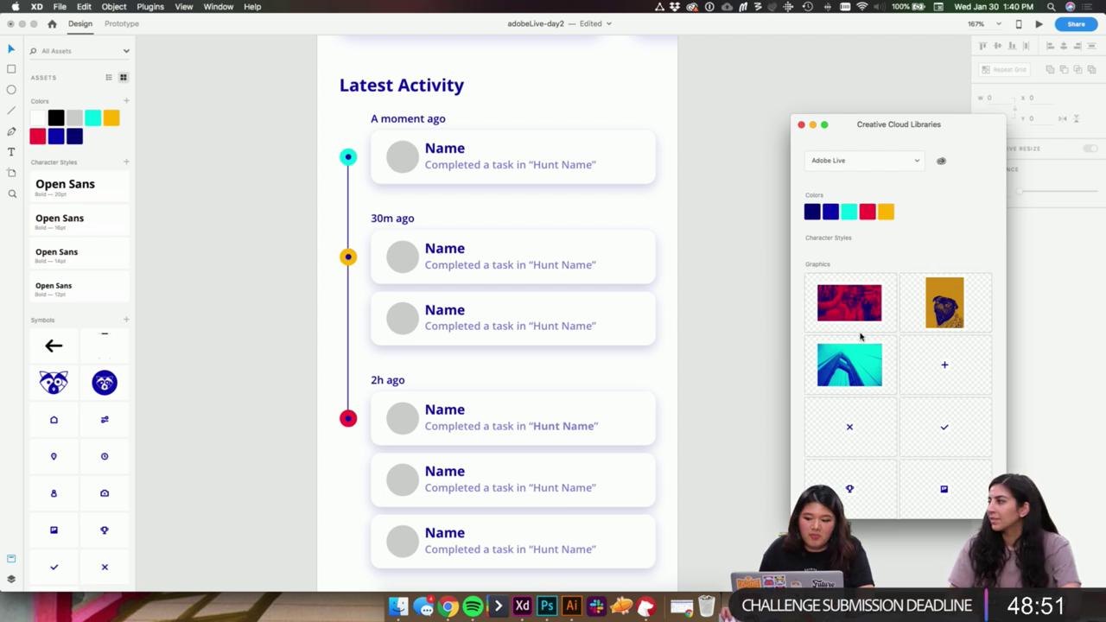
pyautogui.click(801, 125)
pyautogui.scroll(-1, 786, 179)
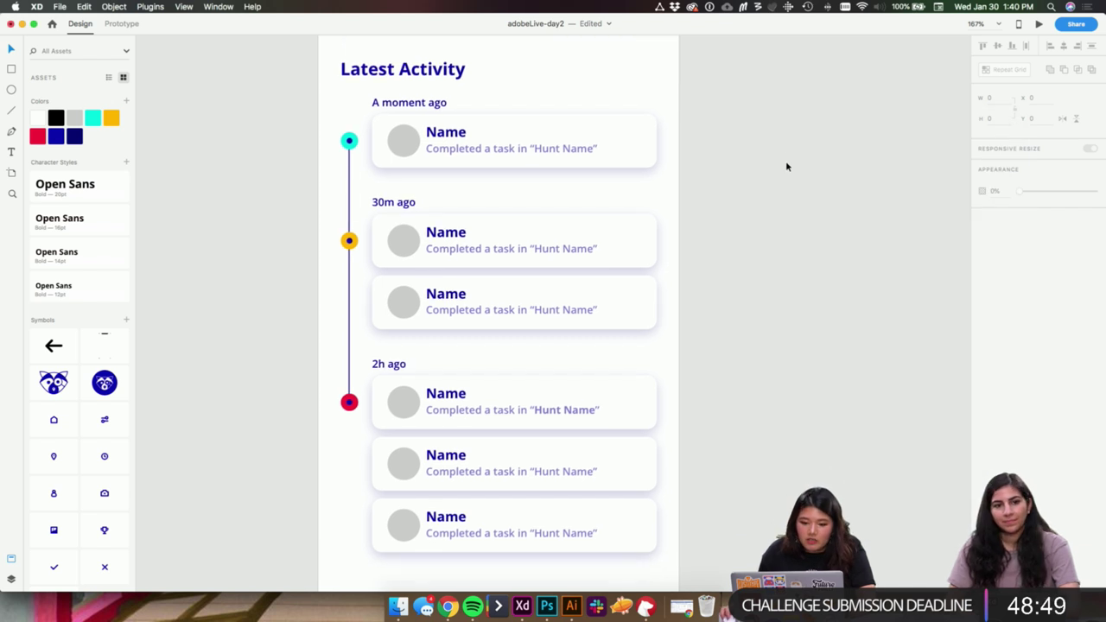
# - Fill the six grey avatar circles in Latest Activity with random happy faces from UI Faces, including both Male and Female
pyautogui.click(403, 140)
pyautogui.keyDown('shift'); pyautogui.click(404, 240); pyautogui.keyUp('shift')
pyautogui.keyDown('shift'); pyautogui.click(401, 299); pyautogui.keyUp('shift')
pyautogui.scroll(1, 406, 397)
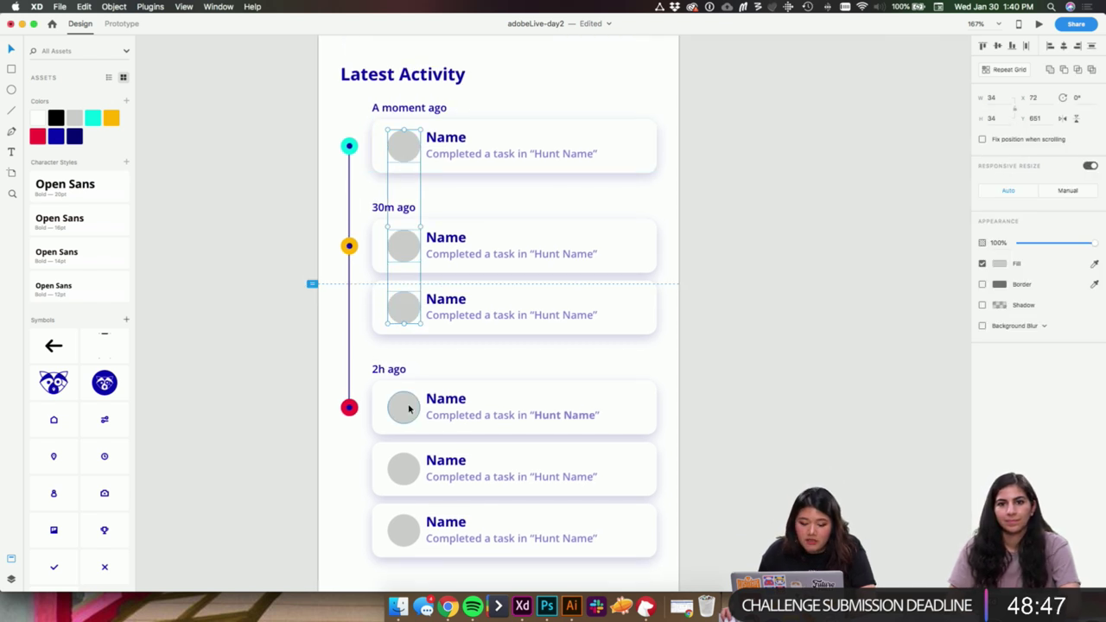
pyautogui.keyDown('shift'); pyautogui.click(404, 403); pyautogui.keyUp('shift')
pyautogui.keyDown('shift'); pyautogui.click(404, 462); pyautogui.keyUp('shift')
pyautogui.keyDown('shift'); pyautogui.click(403, 524); pyautogui.keyUp('shift')
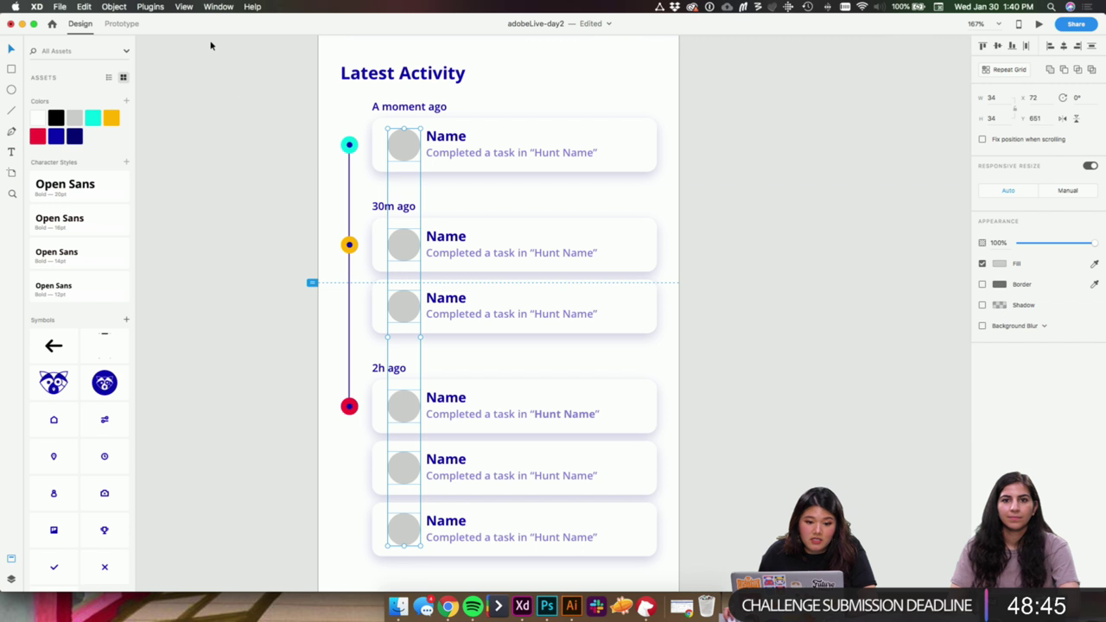
pyautogui.click(158, 7)
pyautogui.click(207, 122)
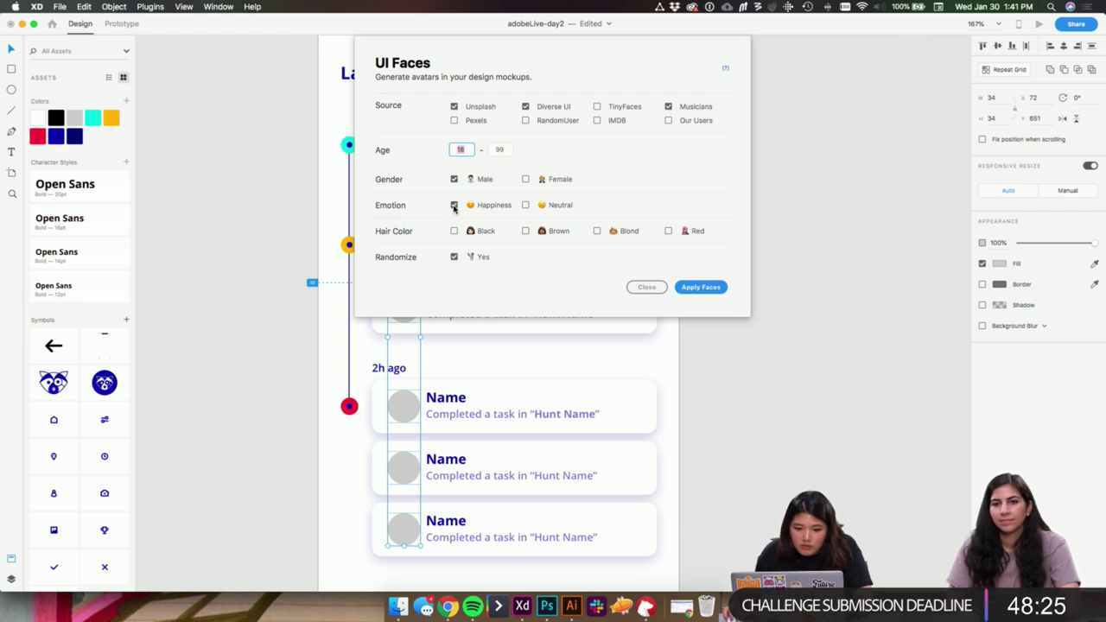
pyautogui.click(527, 180)
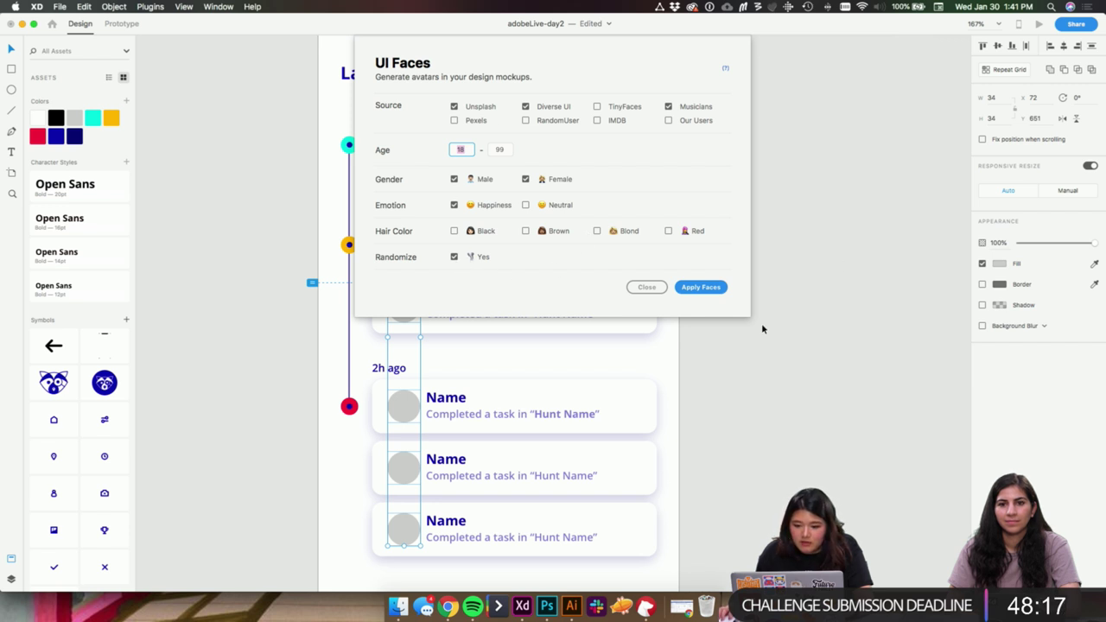
pyautogui.click(691, 289)
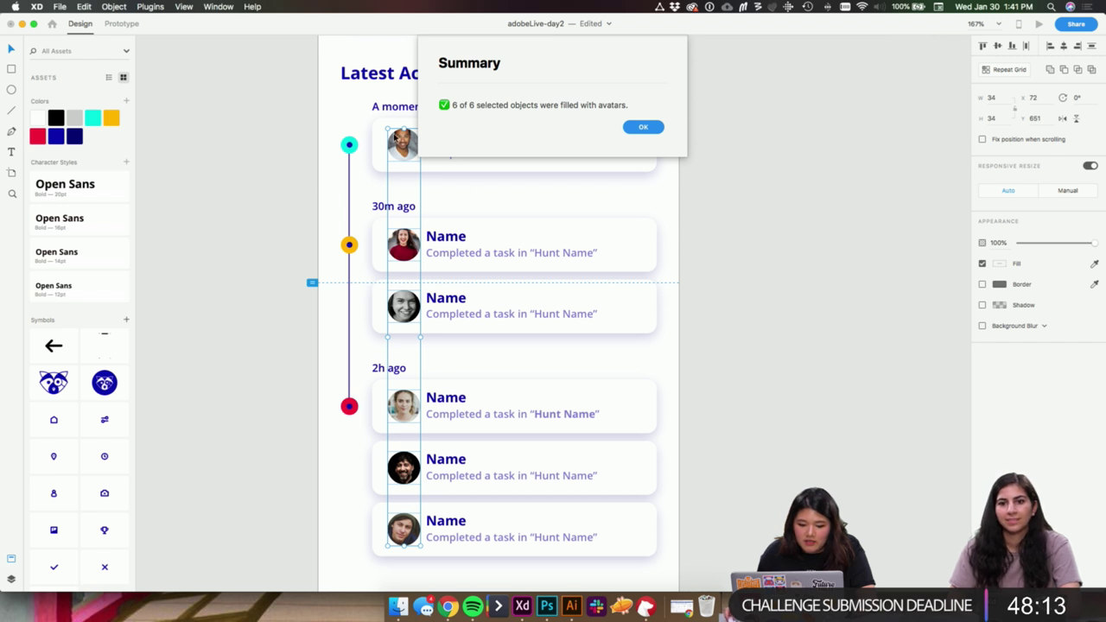
pyautogui.click(643, 127)
# - Replace the name placeholders beside the three men's avatars in Latest Activity with Male names from Content Generator
pyautogui.scroll(-2, 775, 182)
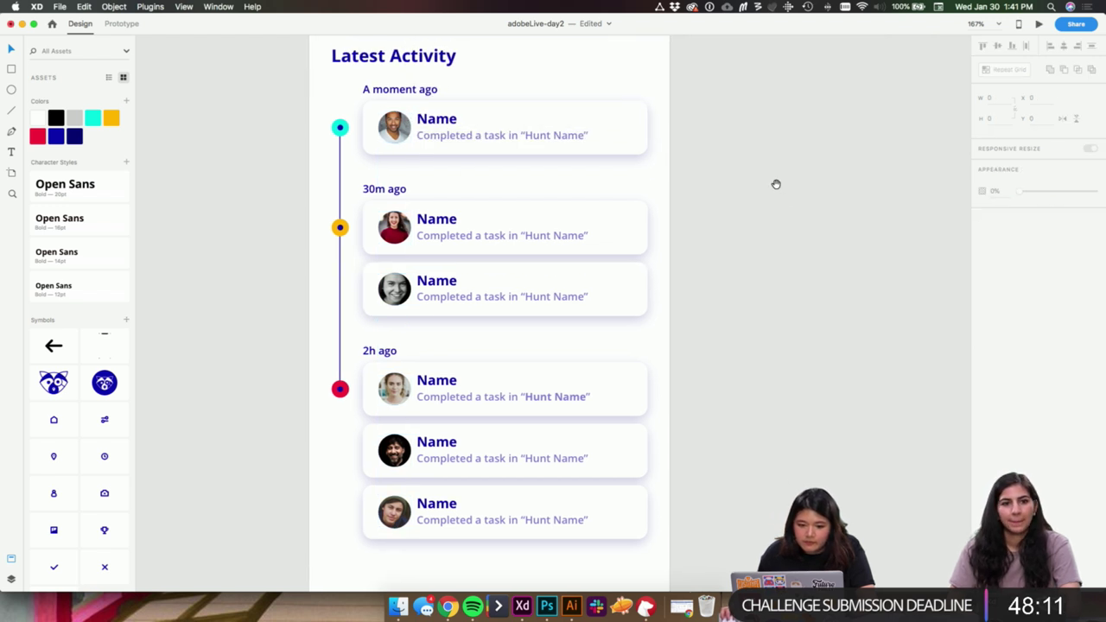
pyautogui.moveTo(777, 184); pyautogui.dragTo(753, 166)
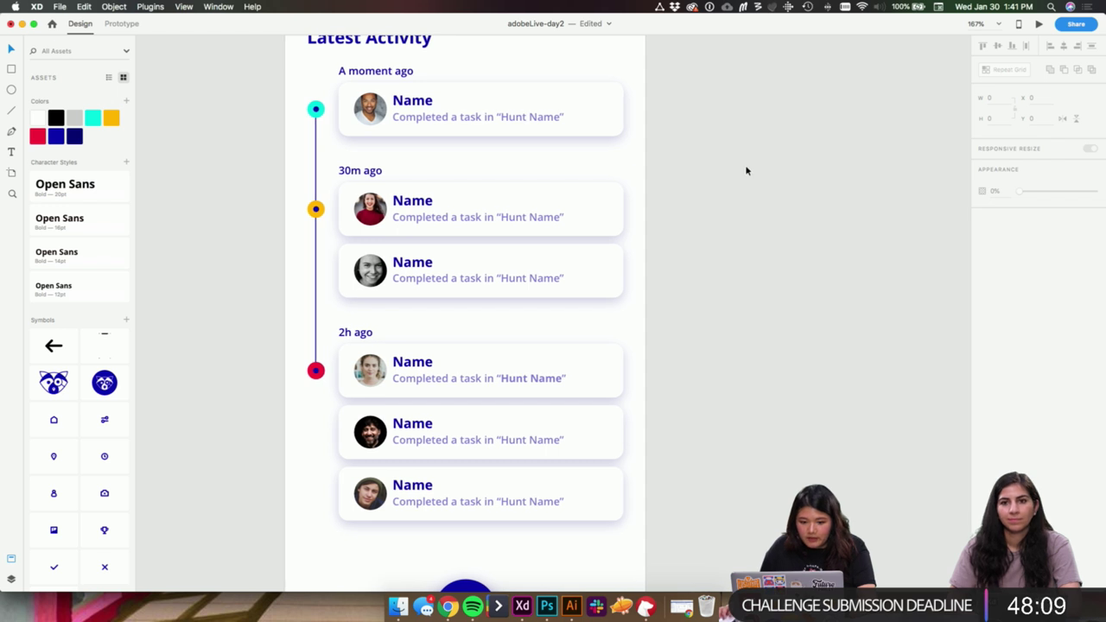
pyautogui.click(421, 101)
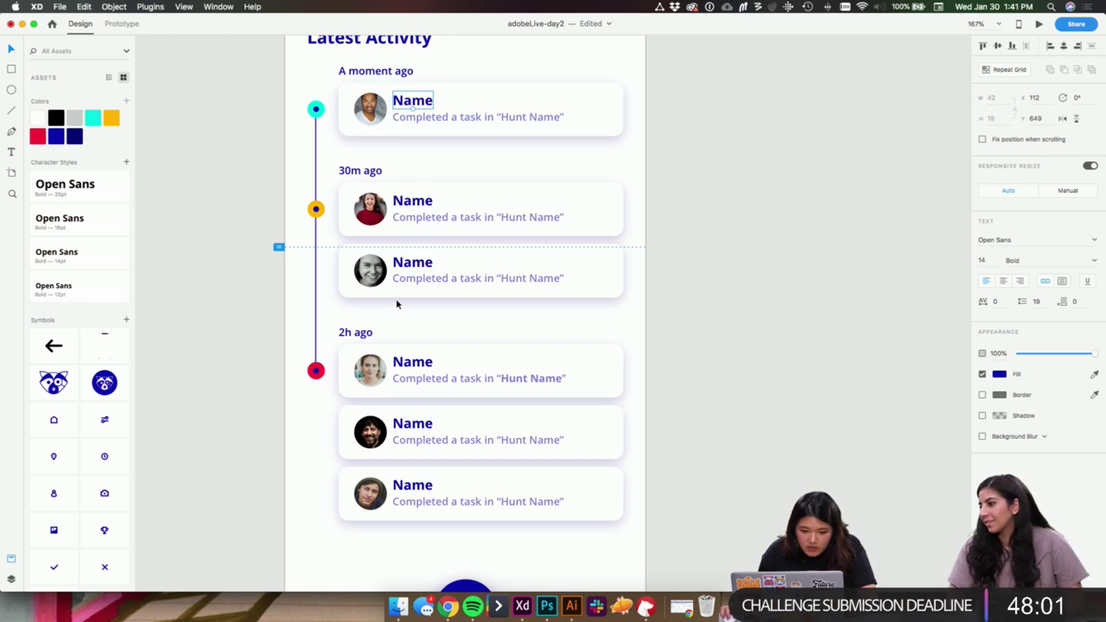
pyautogui.keyDown('shift'); pyautogui.click(414, 425); pyautogui.keyUp('shift')
pyautogui.keyDown('shift'); pyautogui.click(414, 485); pyautogui.keyUp('shift')
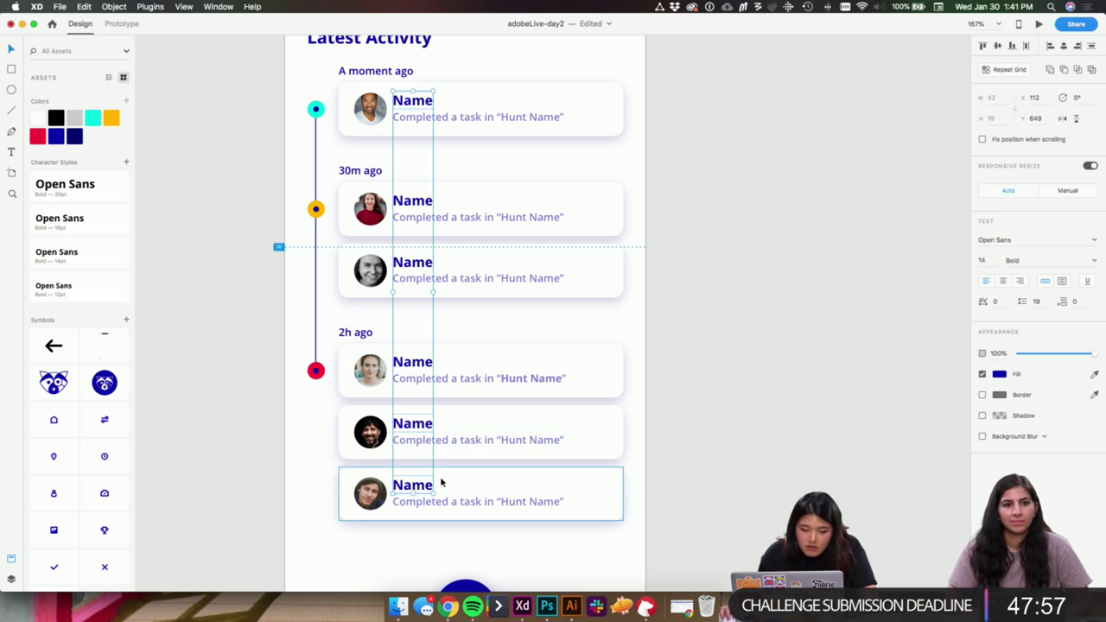
pyautogui.click(159, 8)
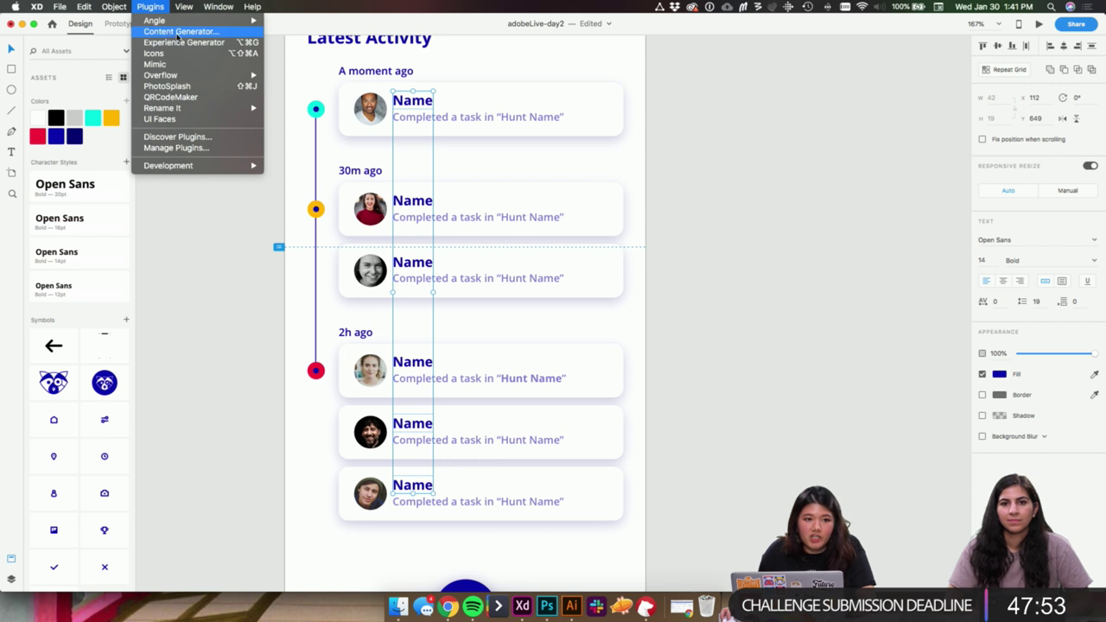
pyautogui.click(177, 32)
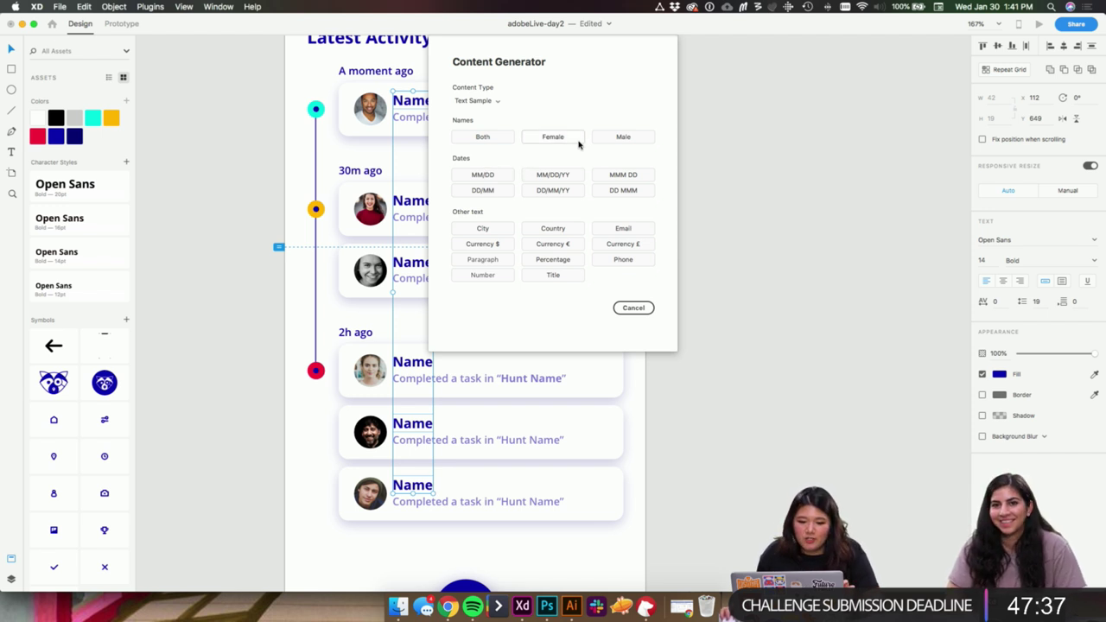
pyautogui.click(621, 138)
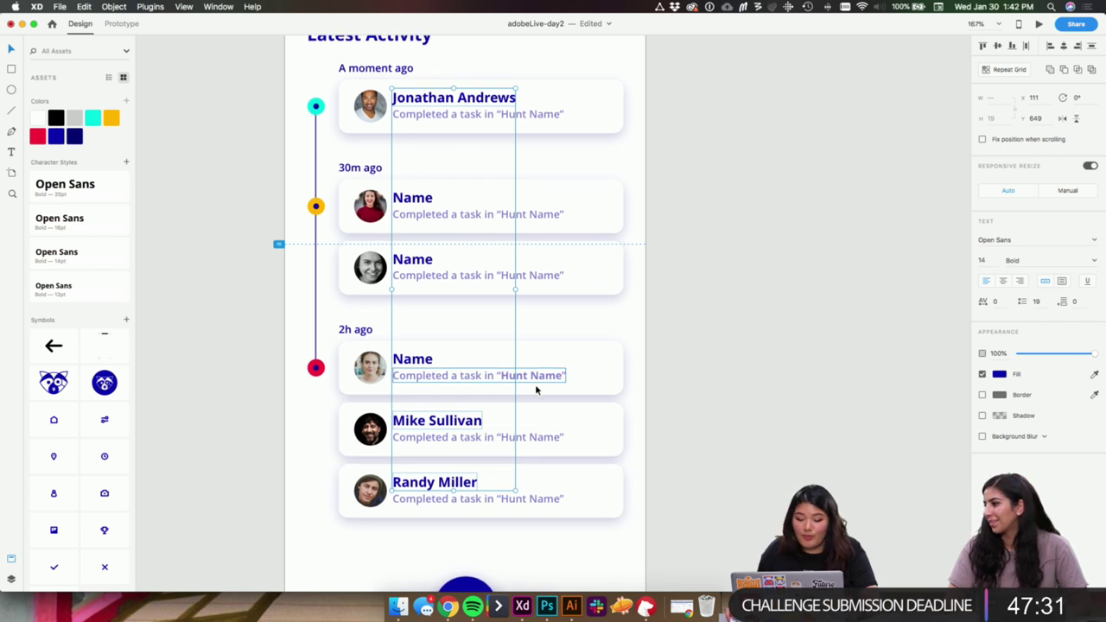
# - Replace the remaining three name placeholders beside the women's avatars with Female names from Content Generator
pyautogui.scroll(-2, 484, 259)
pyautogui.click(425, 181)
pyautogui.keyDown('shift'); pyautogui.click(419, 243); pyautogui.keyUp('shift')
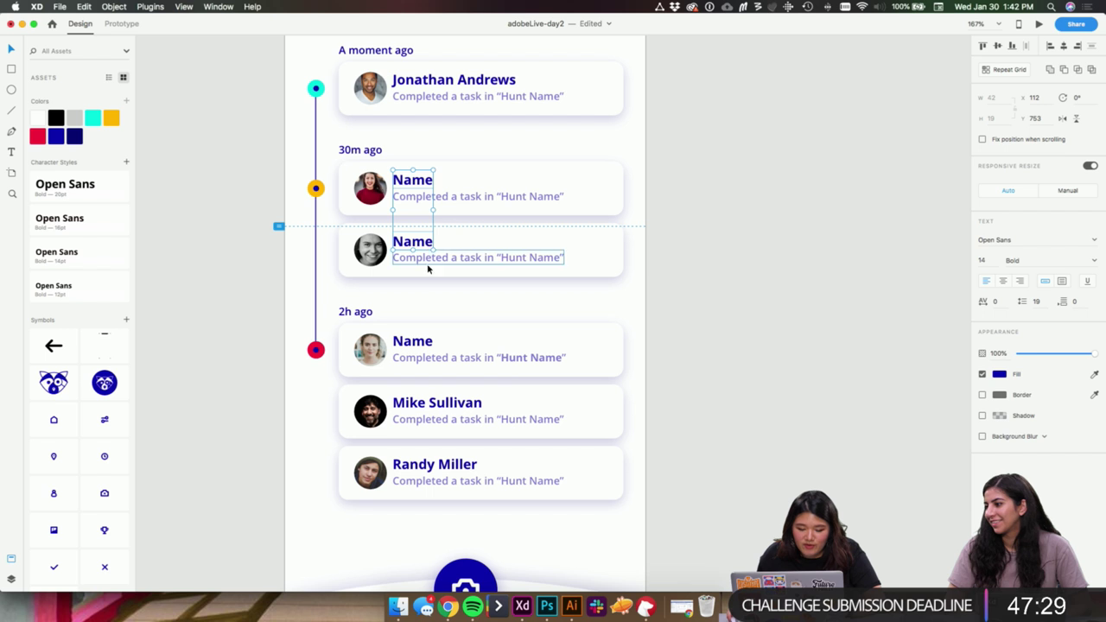
pyautogui.keyDown('shift'); pyautogui.click(419, 344); pyautogui.keyUp('shift')
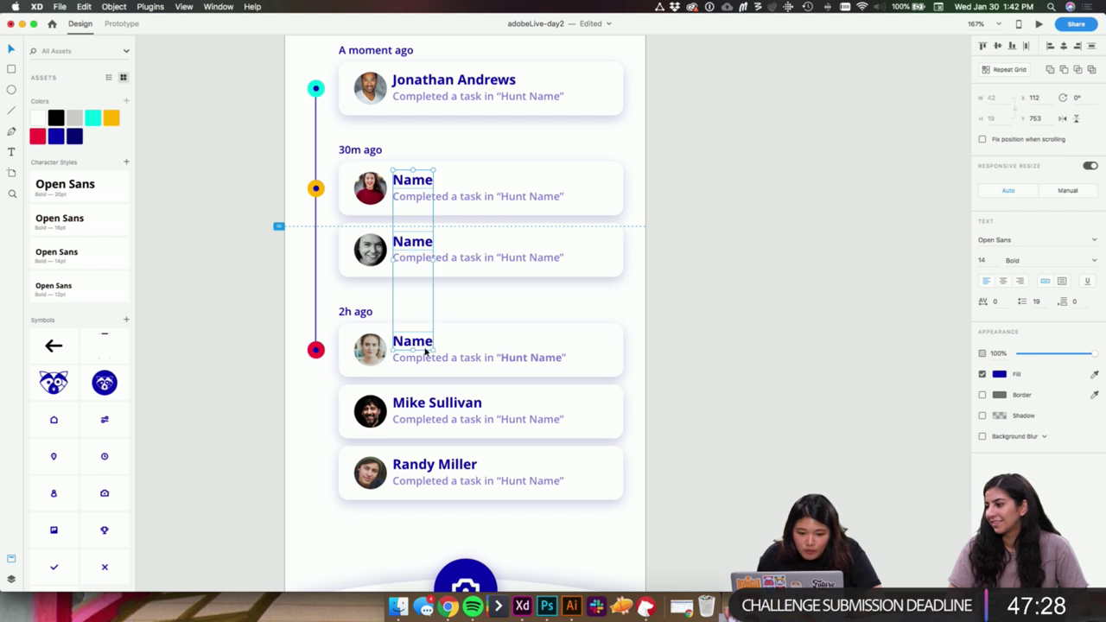
pyautogui.click(147, 7)
pyautogui.click(179, 33)
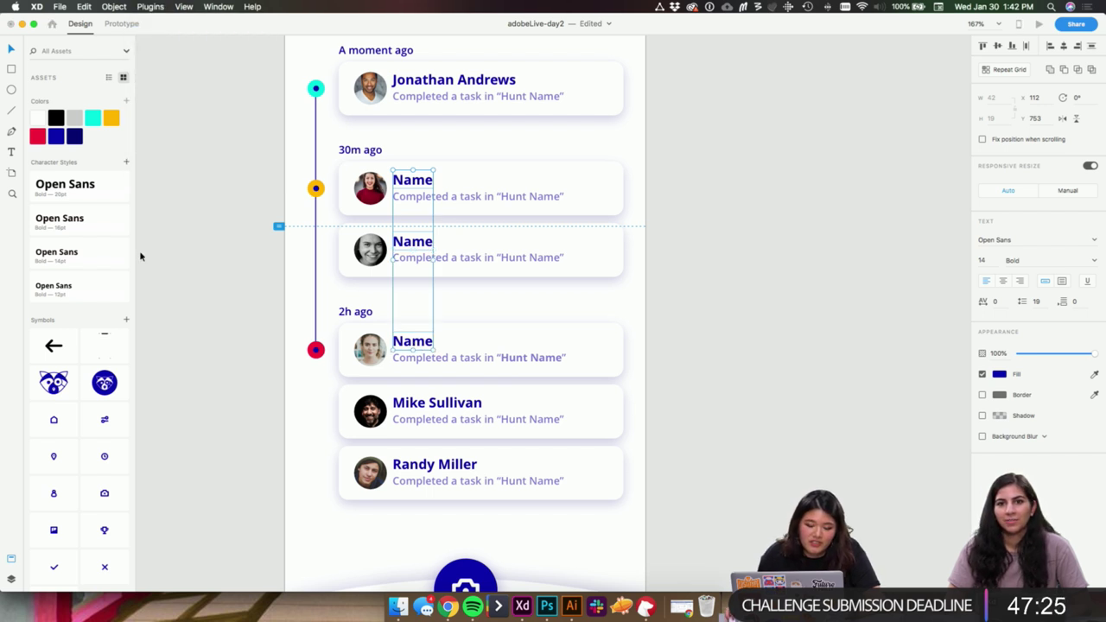
pyautogui.click(552, 138)
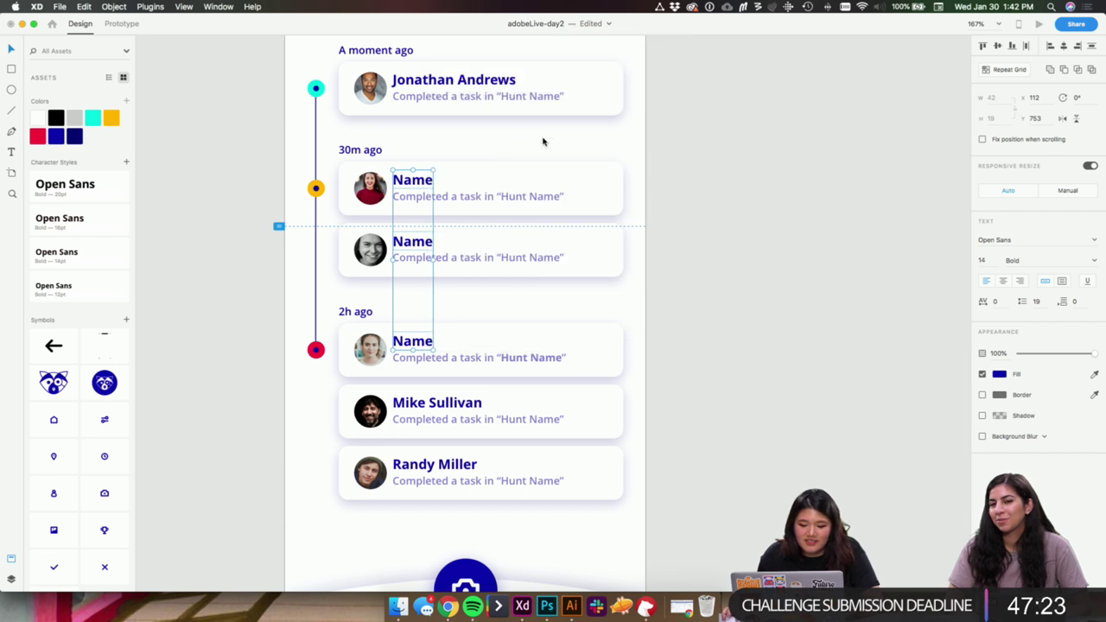
pyautogui.click(726, 226)
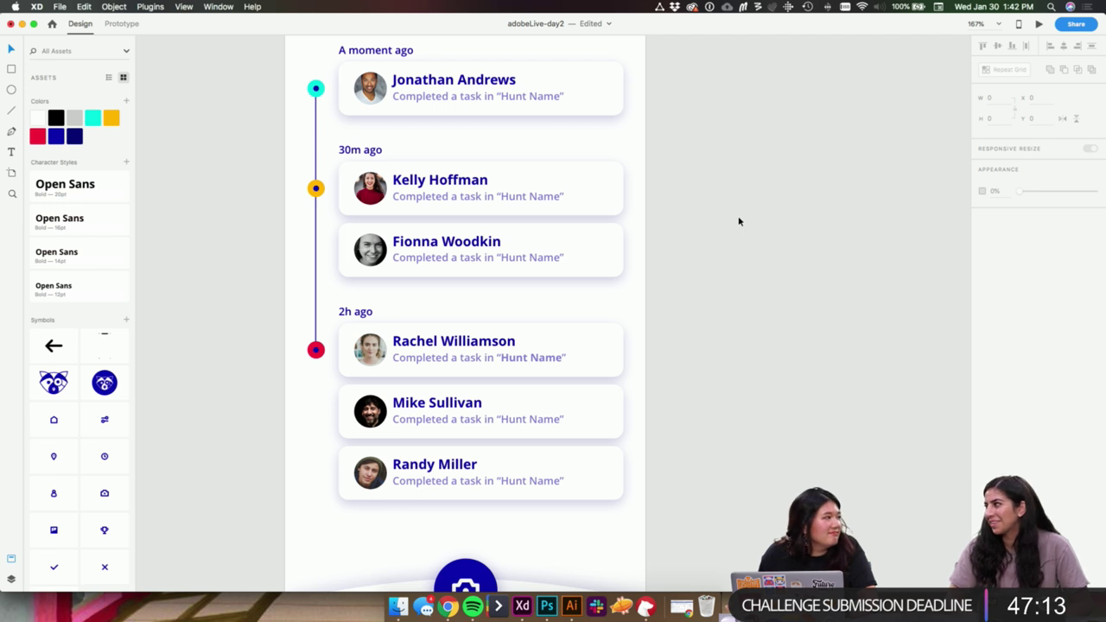
pyautogui.moveTo(749, 182); pyautogui.dragTo(613, 222)
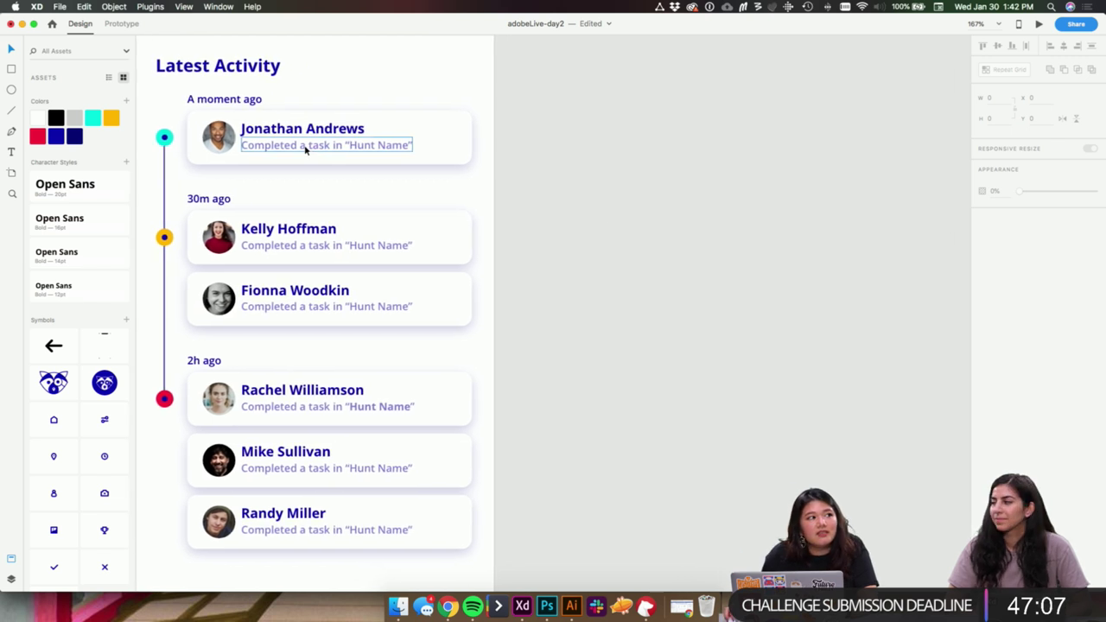
# - Open the Creative Cloud Libraries window, inspect the bridge and red cover graphics in the Adobe Live library, and close it
pyautogui.moveTo(601, 217); pyautogui.dragTo(608, 214)
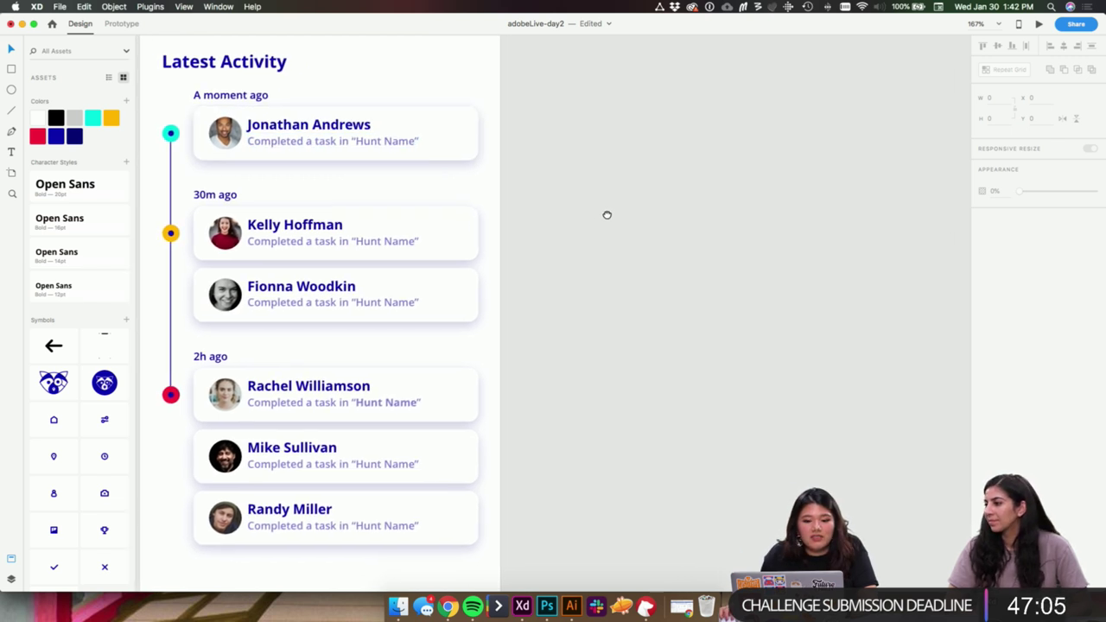
pyautogui.scroll(3, 594, 207)
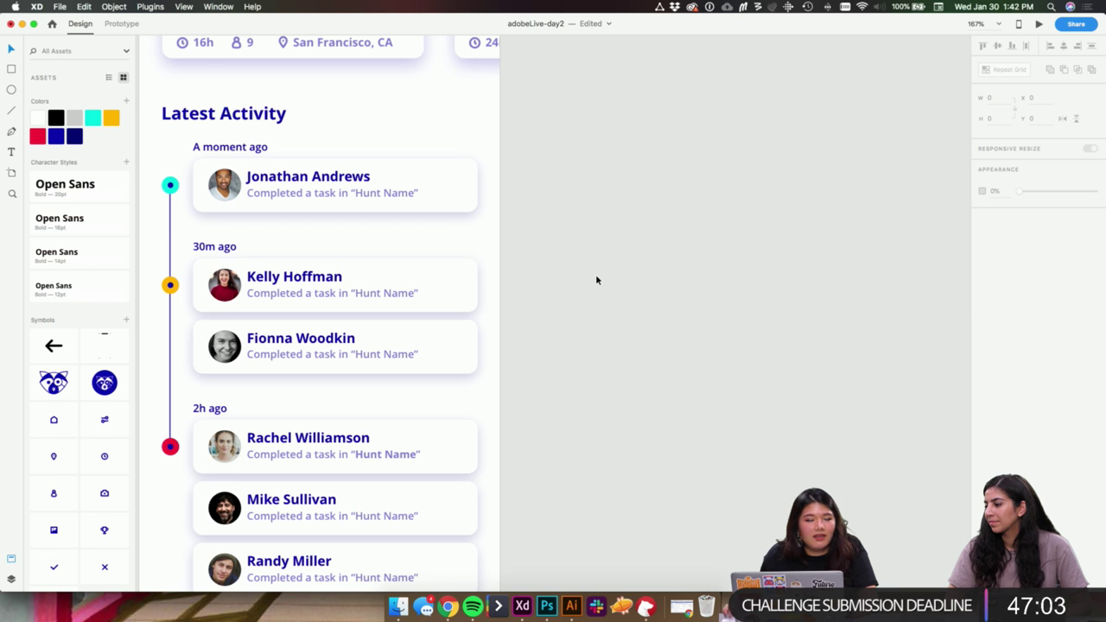
pyautogui.moveTo(585, 286); pyautogui.dragTo(617, 215)
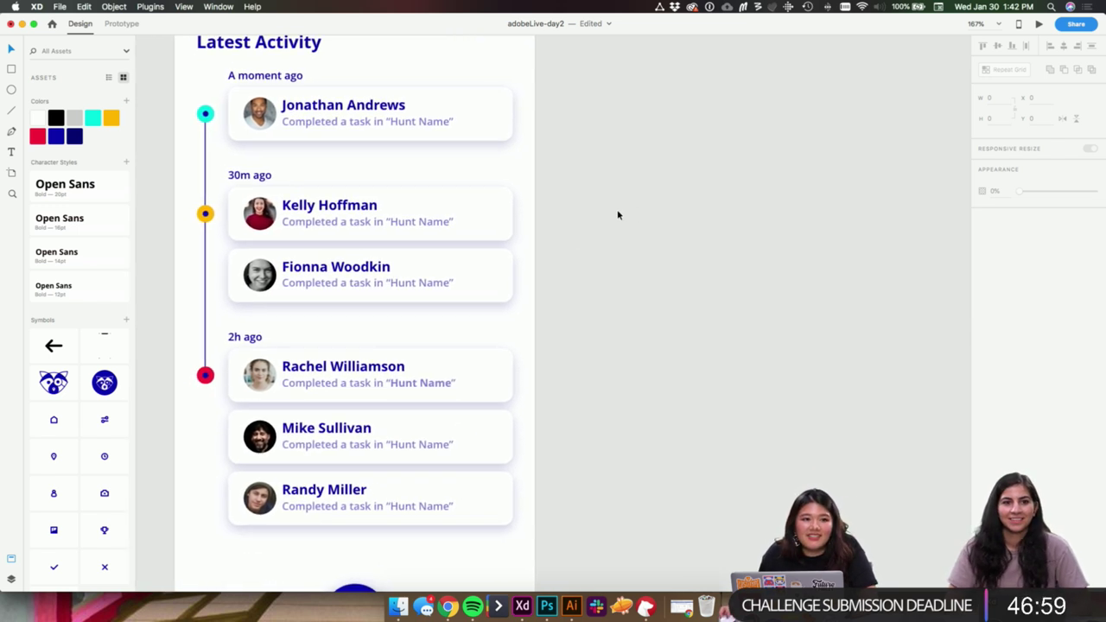
pyautogui.moveTo(615, 288); pyautogui.dragTo(691, 286)
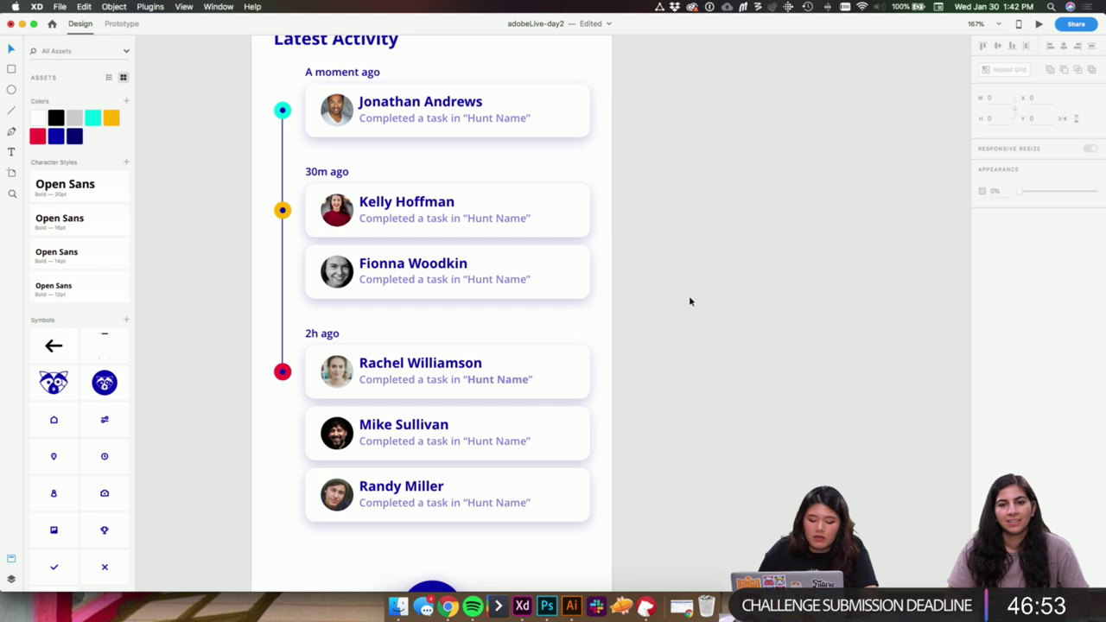
pyautogui.press('super+shift+l')
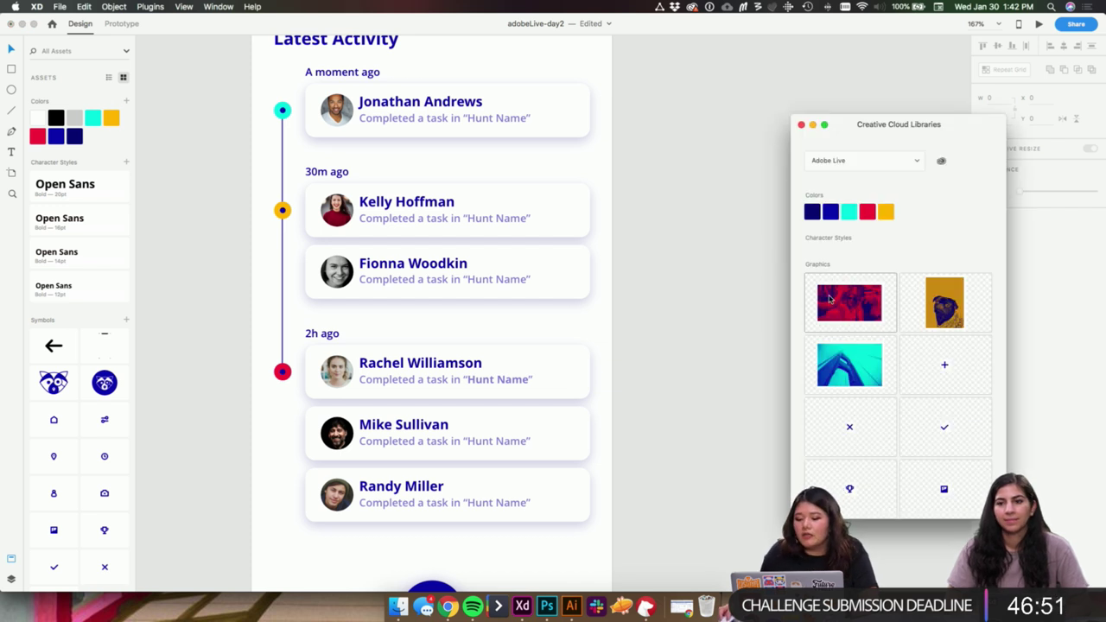
pyautogui.click(851, 361)
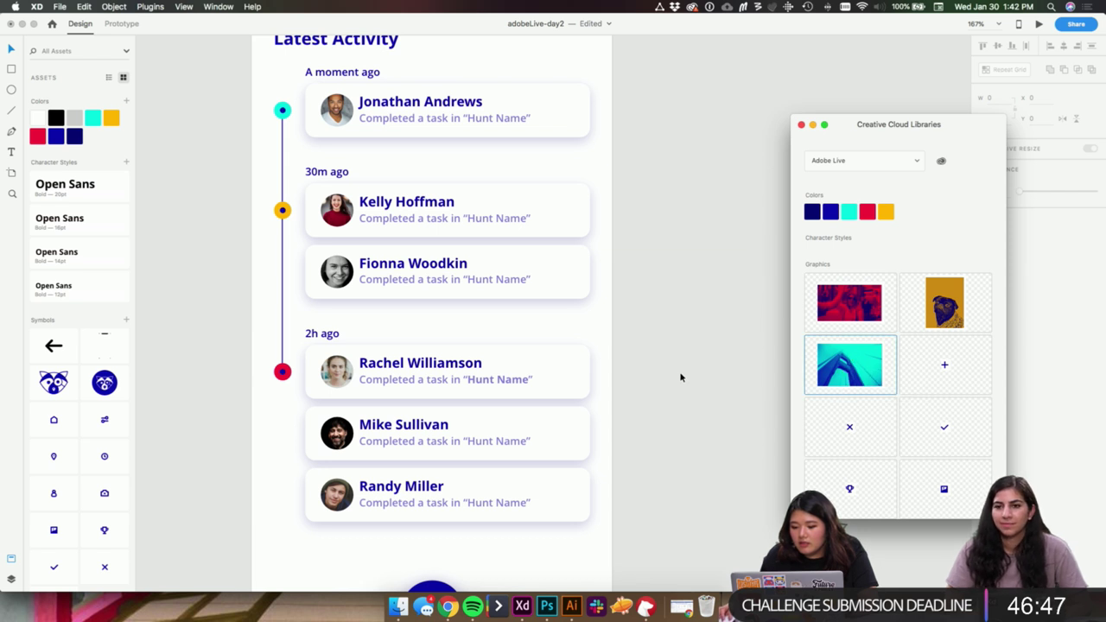
pyautogui.click(849, 303)
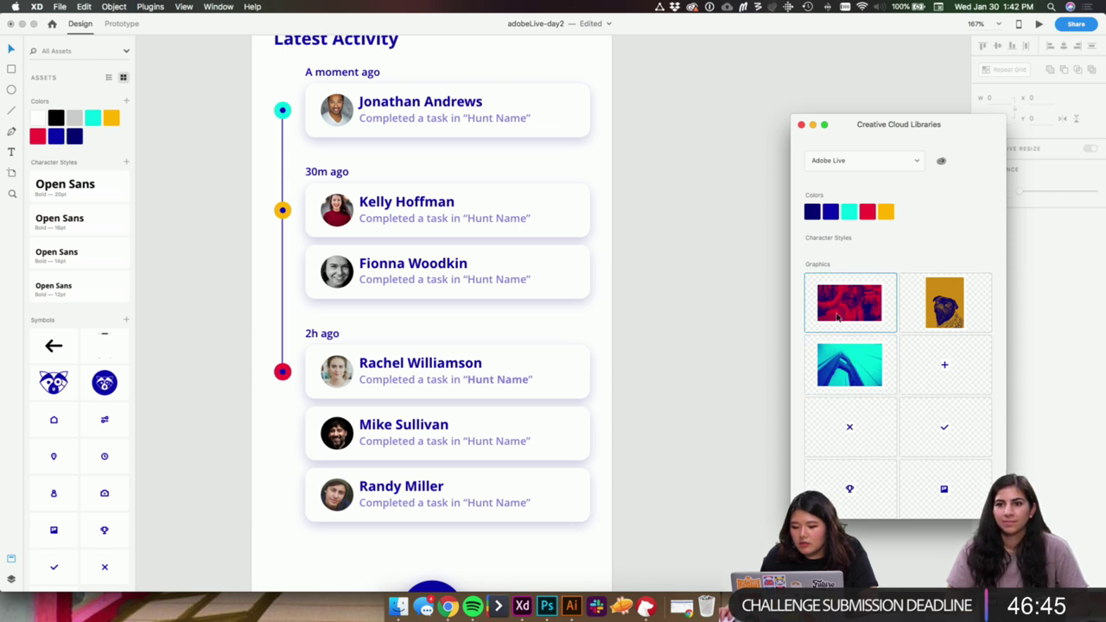
pyautogui.click(849, 365)
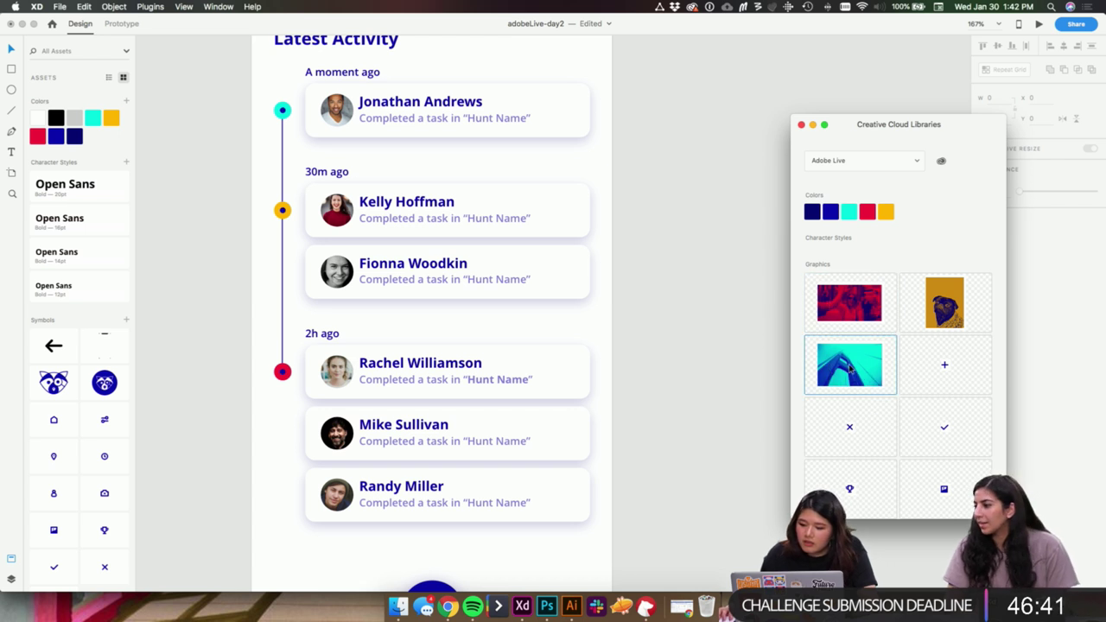
pyautogui.click(780, 111)
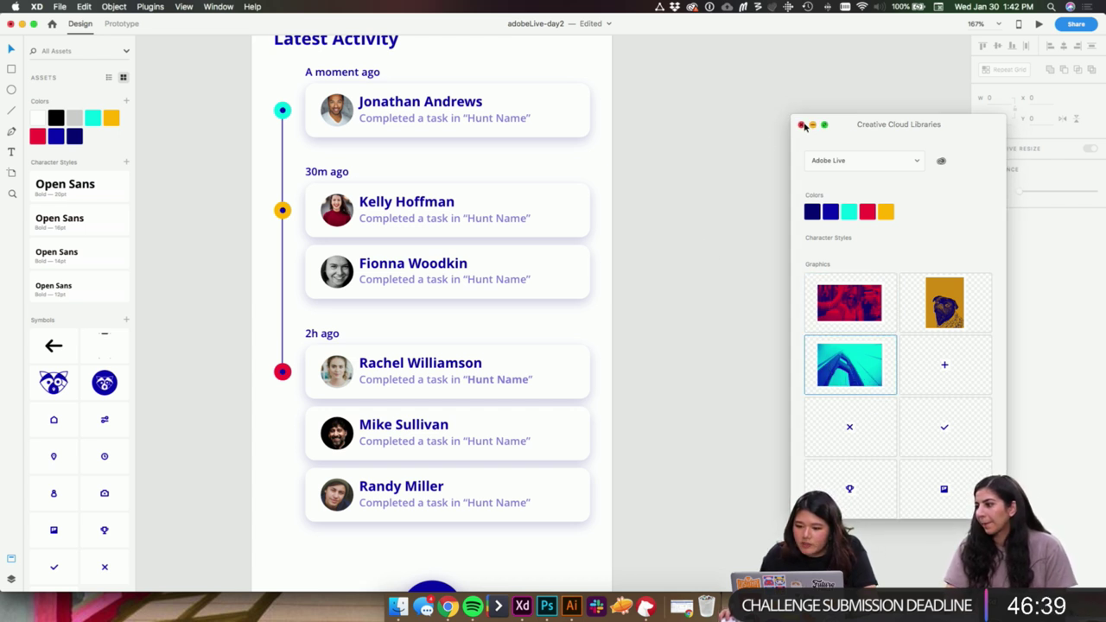
pyautogui.click(801, 125)
# - Inspect the masked bridge cover photo inside the Birthday Bar Crawl card without changing it, and deselect it
pyautogui.moveTo(746, 243); pyautogui.dragTo(767, 344)
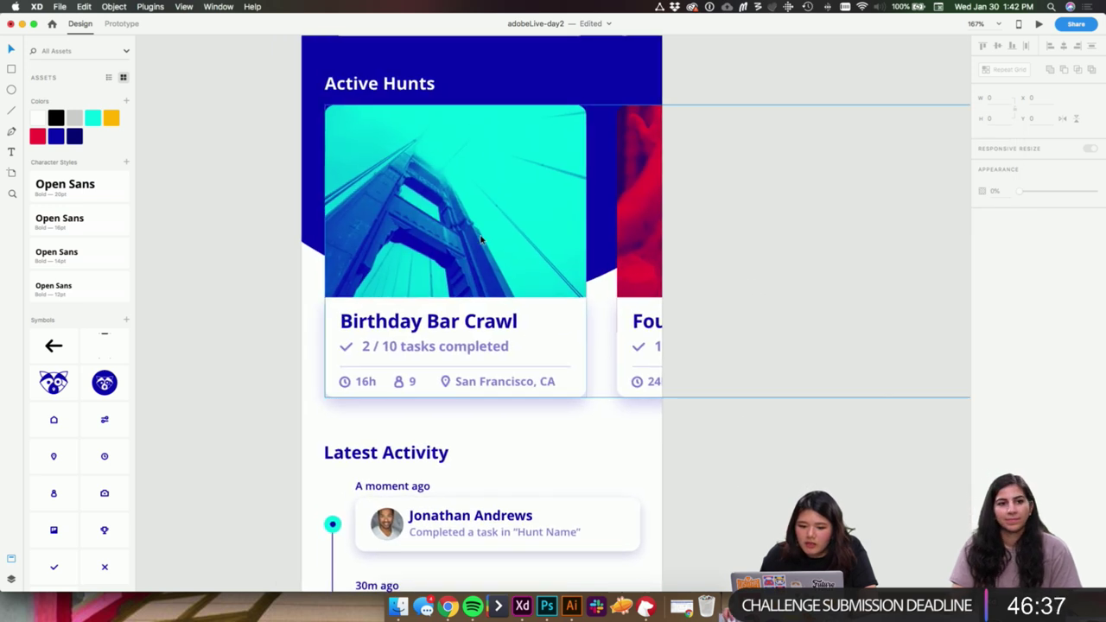
pyautogui.click(482, 239)
pyautogui.doubleClick(481, 239)
pyautogui.doubleClick(482, 241)
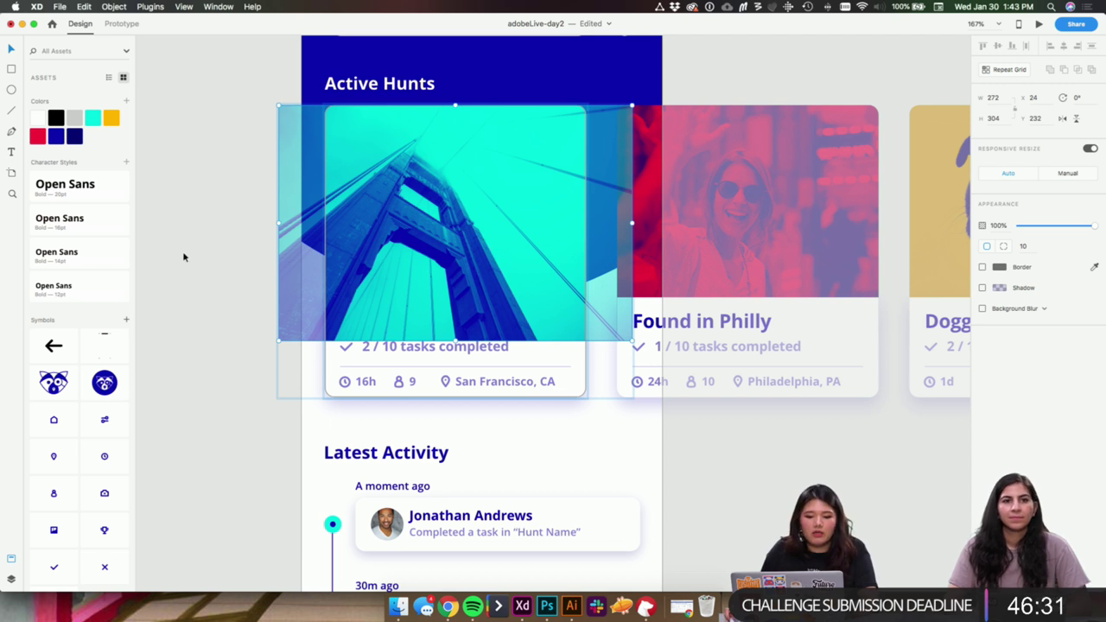
pyautogui.click(694, 76)
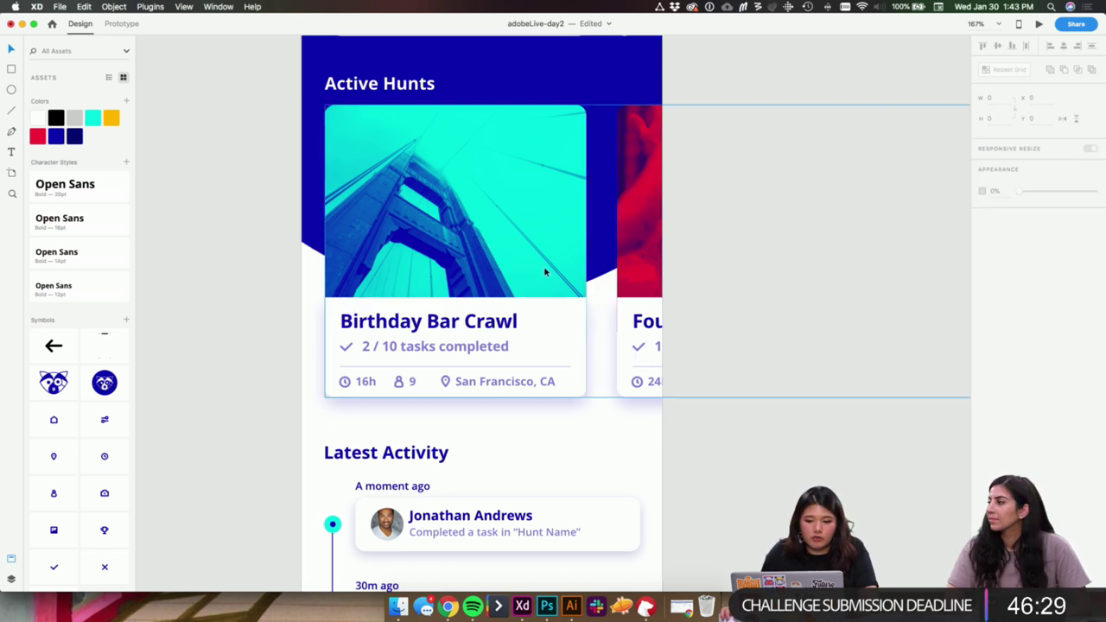
# - Show the Creative Cloud Libraries window again beside the Latest Activity list and close it
pyautogui.moveTo(715, 429); pyautogui.dragTo(670, 275)
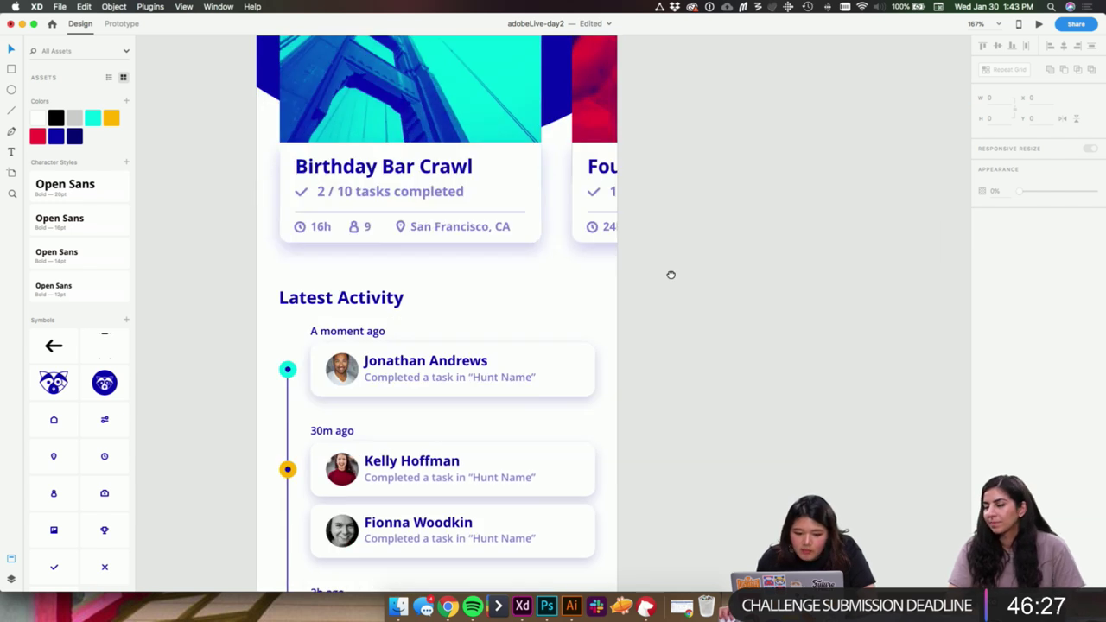
pyautogui.scroll(-7, 671, 274)
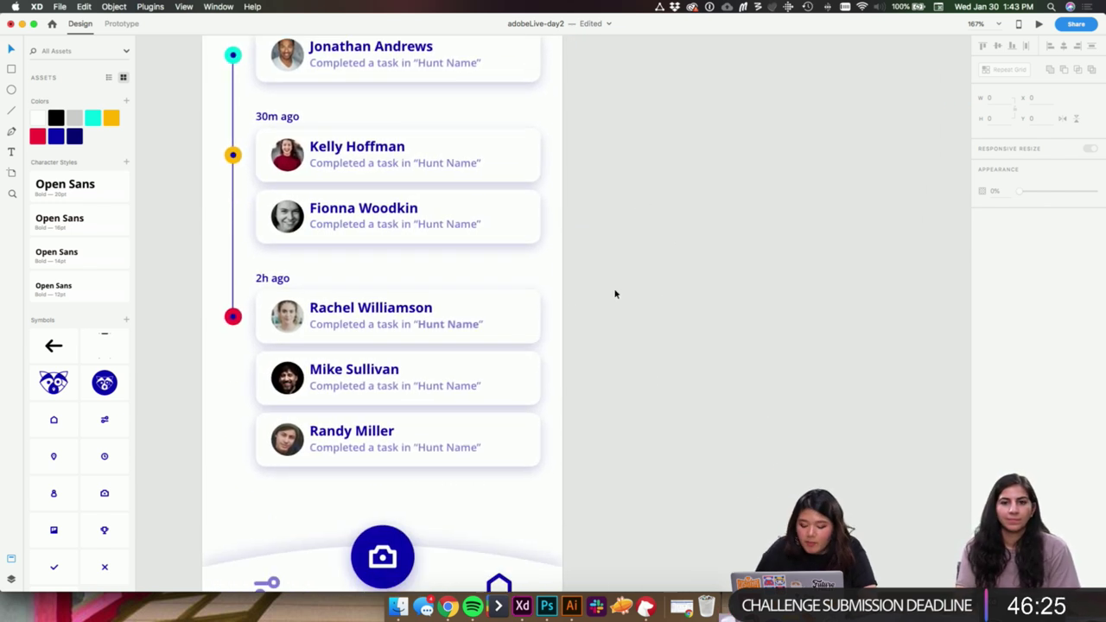
pyautogui.press('shift+super+l')
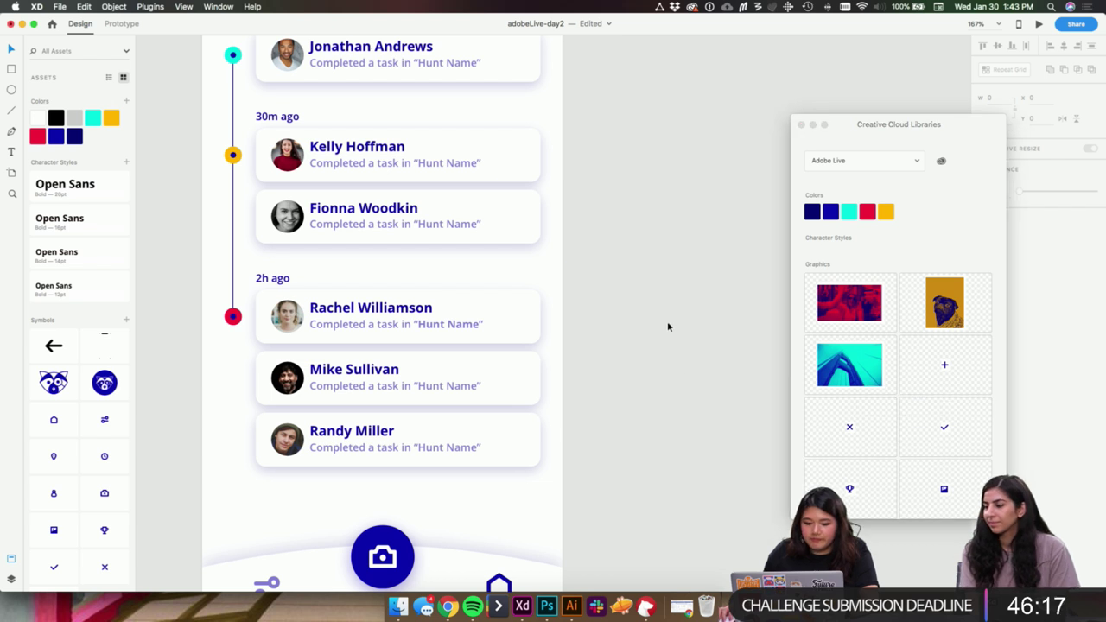
pyautogui.click(801, 124)
# - Replace the "Hunt Name" placeholder in the "A moment ago" activity entry with "Birthday Bar Crawl"
pyautogui.scroll(5, 691, 121)
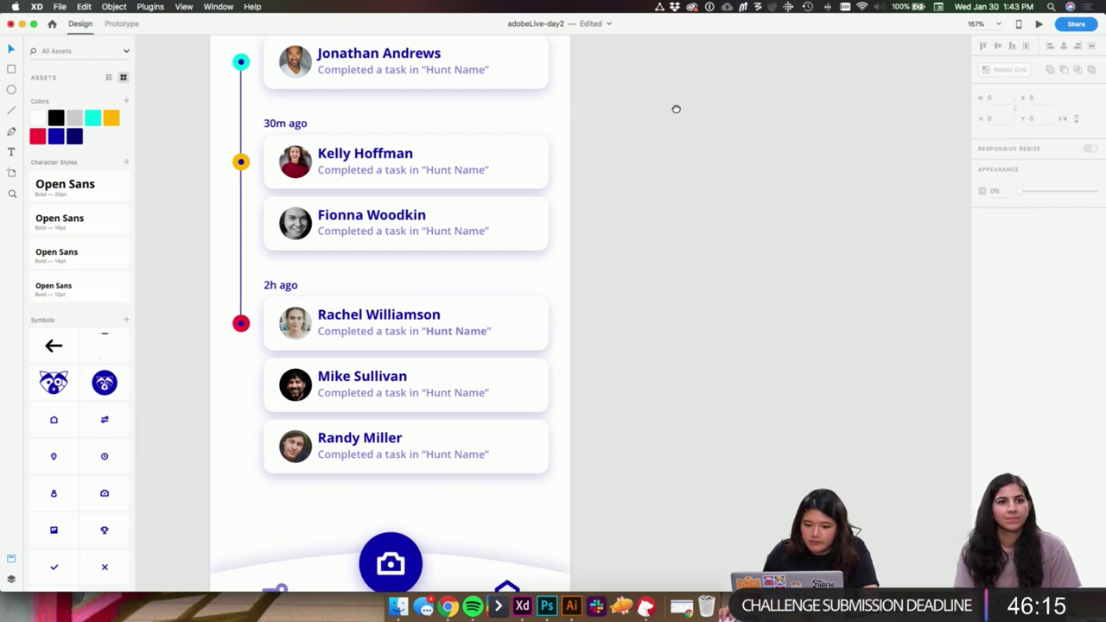
pyautogui.doubleClick(510, 148)
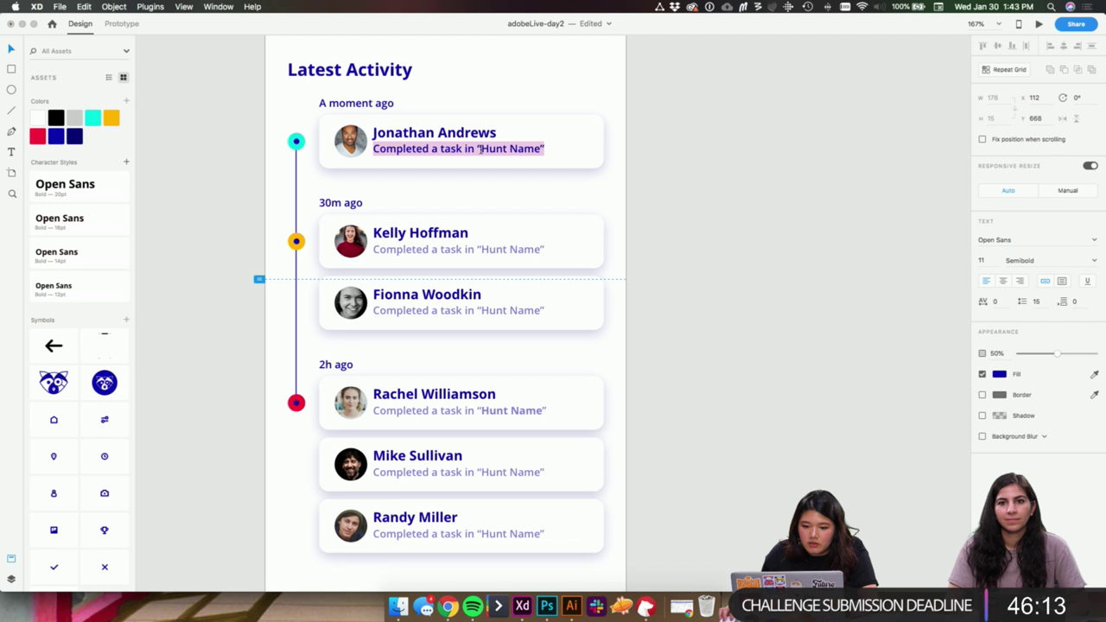
pyautogui.click(482, 148)
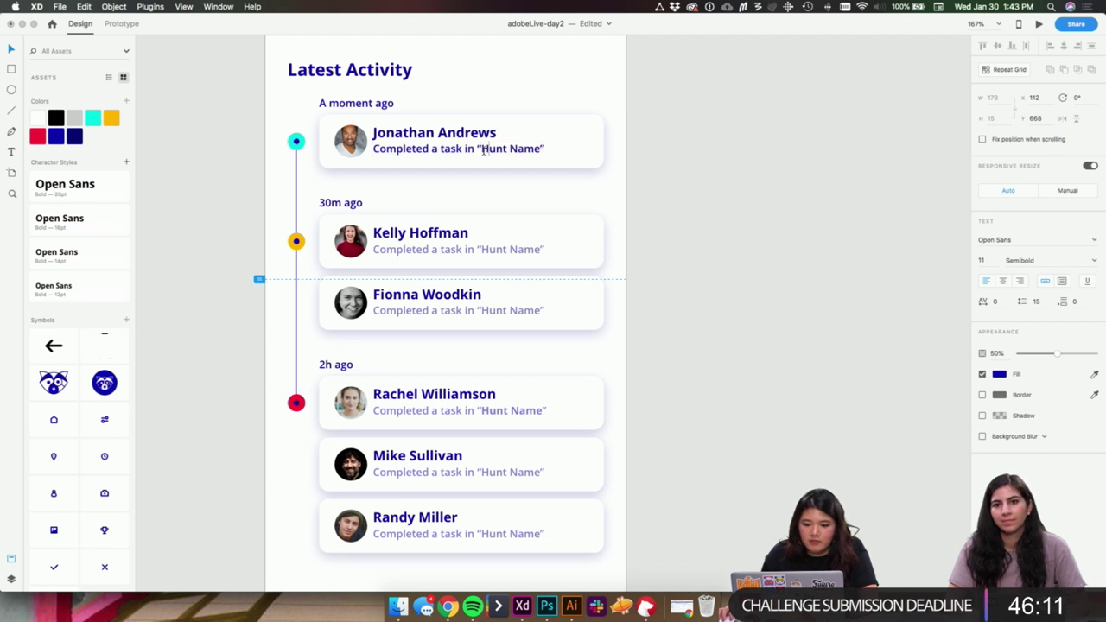
pyautogui.moveTo(482, 148); pyautogui.dragTo(540, 149)
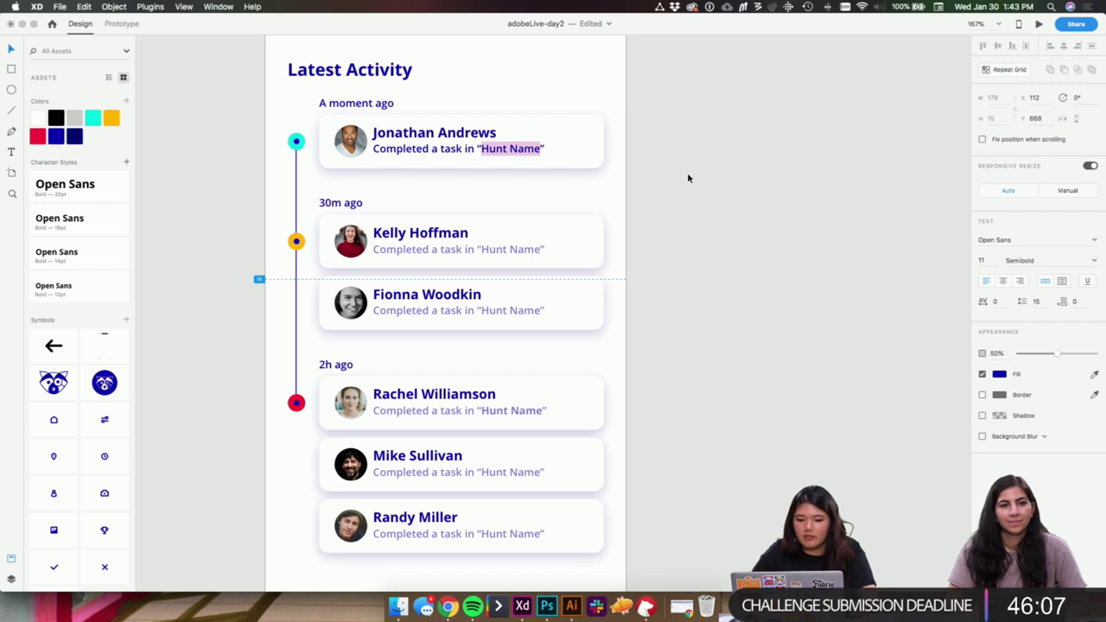
pyautogui.write('Birthd')
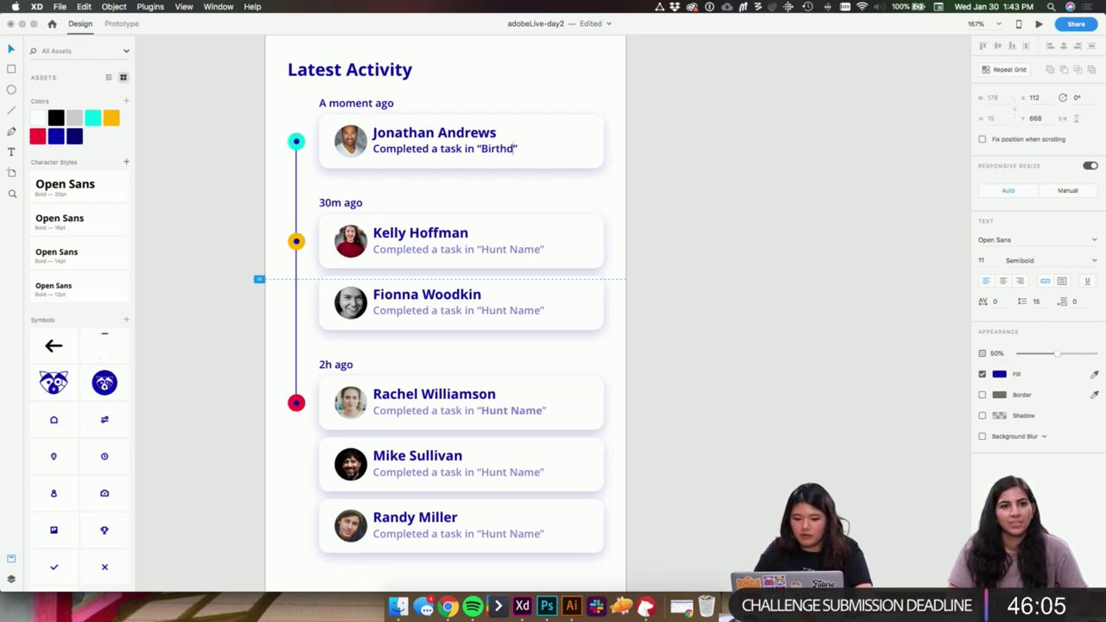
pyautogui.write('ay Bar ')
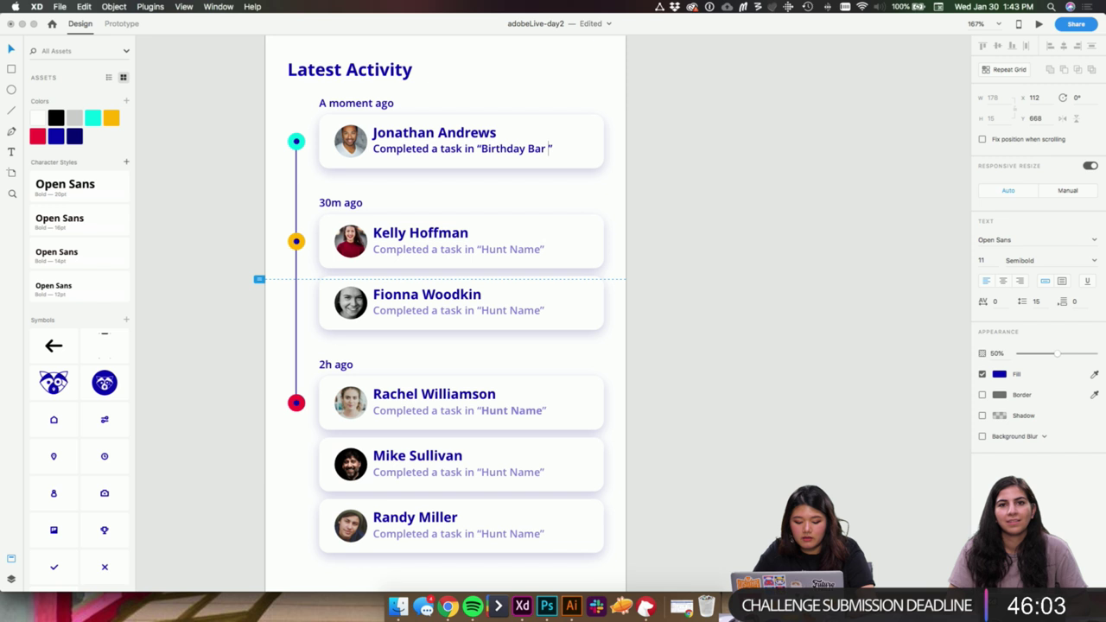
pyautogui.write('Crawl')
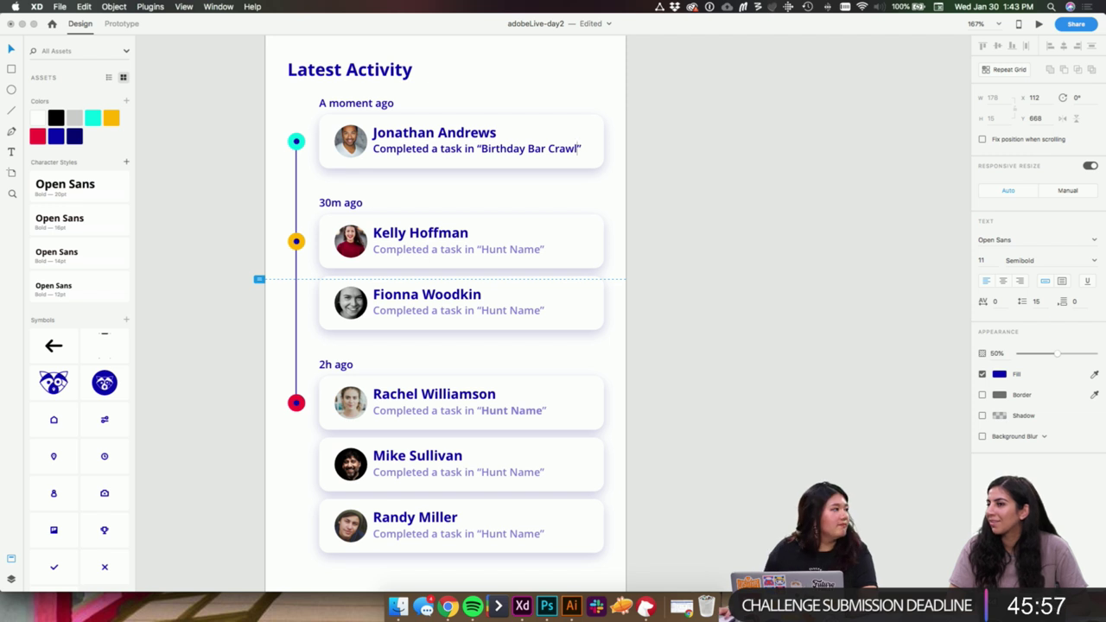
pyautogui.press('Escape')
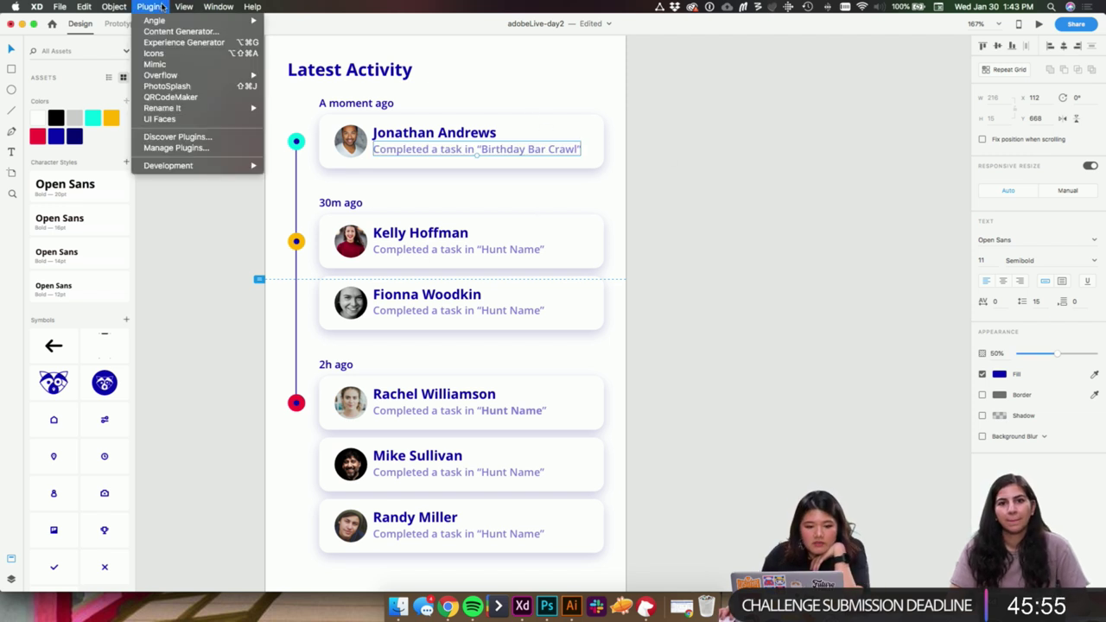
# - Check the Overflow plugin's artboard sync commands without running any of them
pyautogui.click(161, 6)
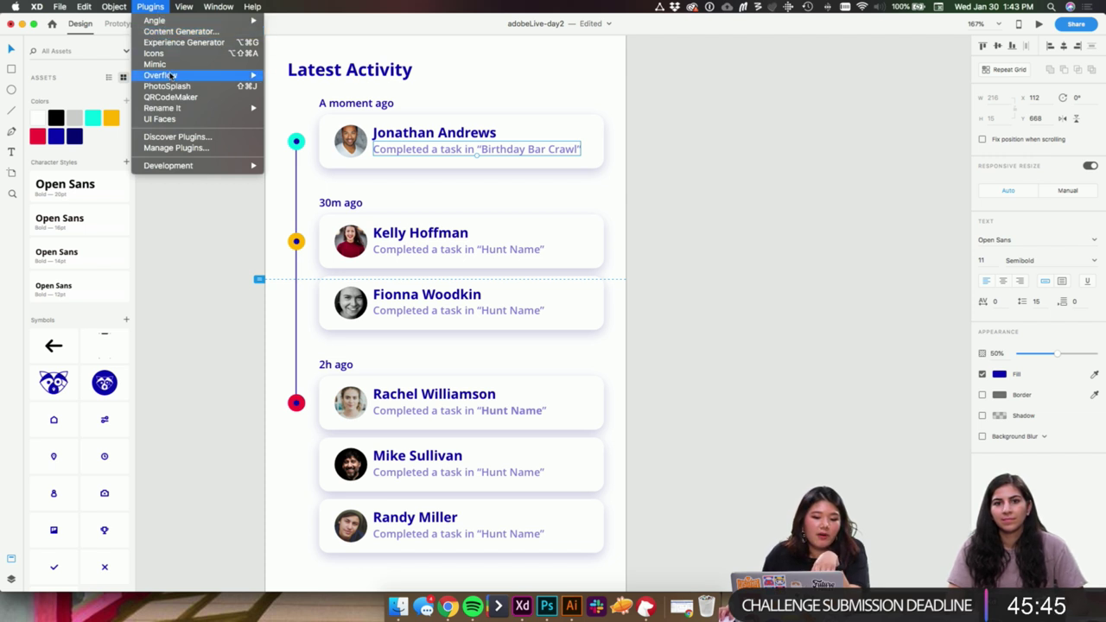
pyautogui.moveTo(171, 76)
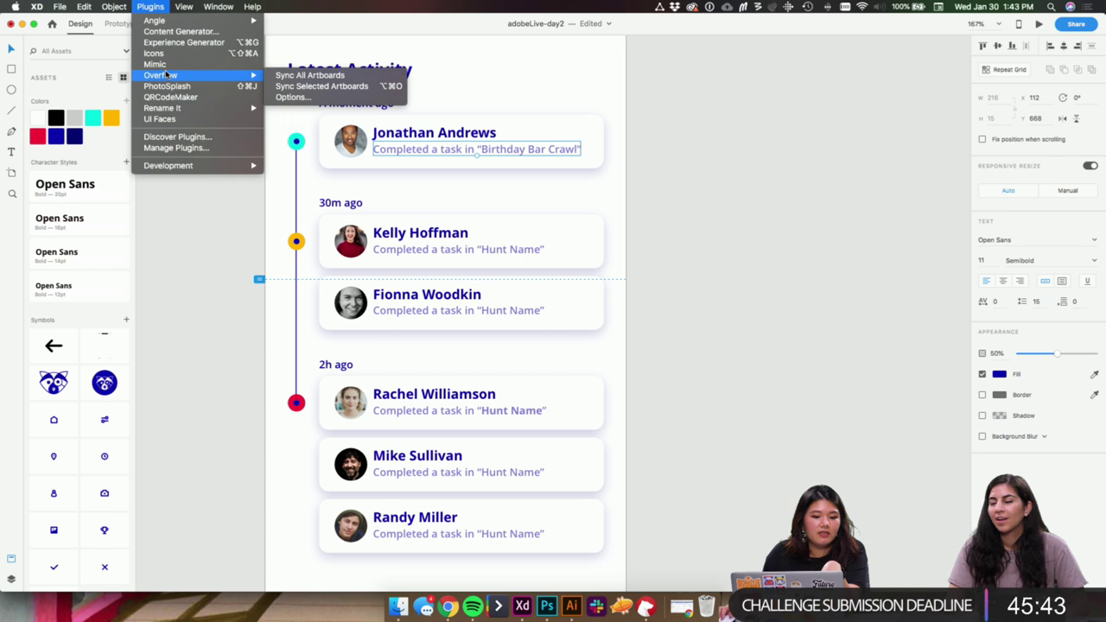
pyautogui.click(728, 140)
# - Switch to Google Chrome and enlarge the Userflow diagram in the Adobe Live presentation
pyautogui.press('super+1')
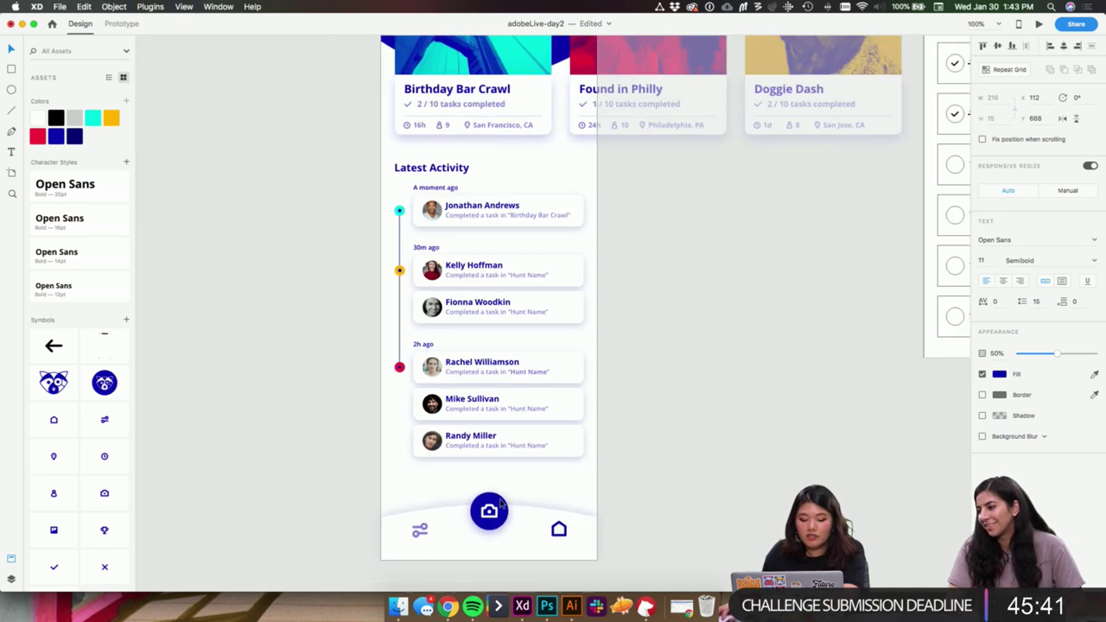
pyautogui.scroll(1, 454, 508)
pyautogui.press('super+Tab')
pyautogui.press('super+Tab')
pyautogui.press('super+Tab')
pyautogui.press('super+Tab')
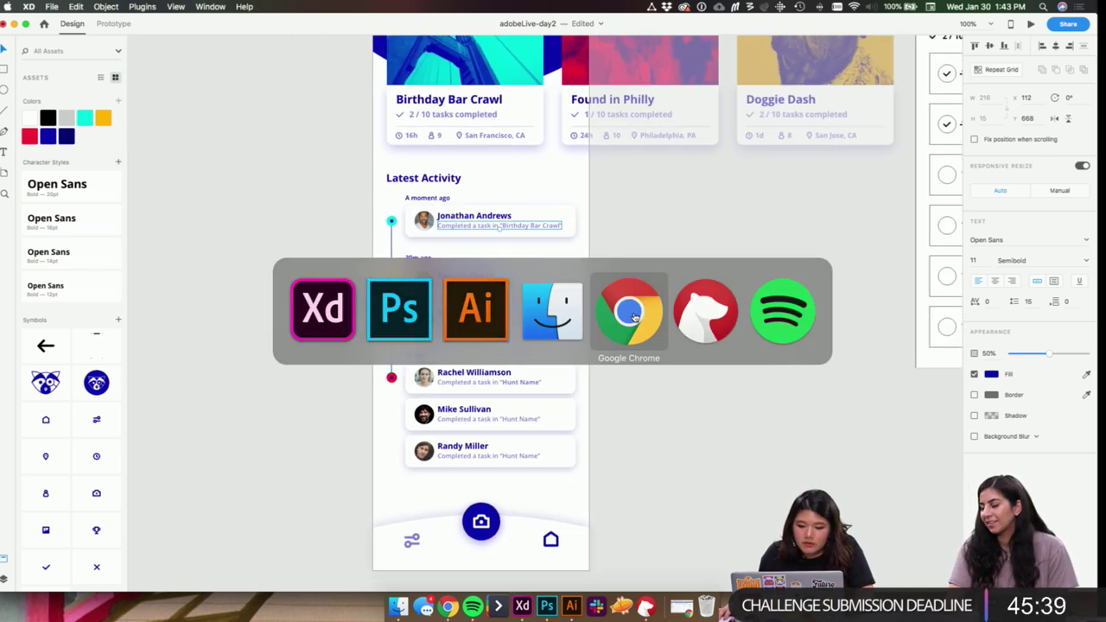
pyautogui.press('Right')
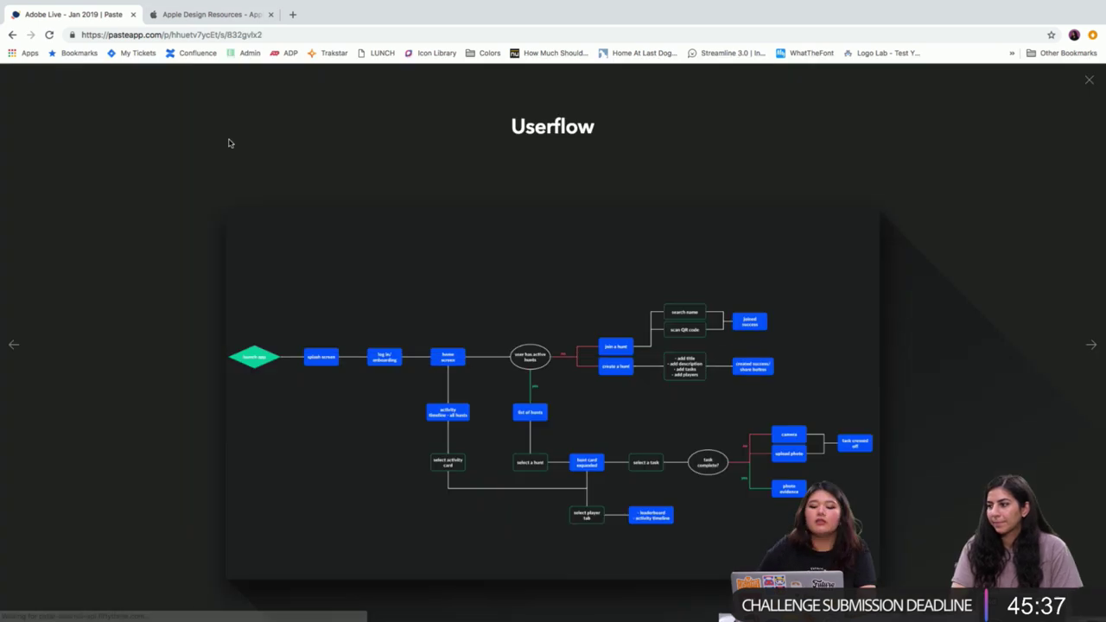
pyautogui.click(394, 306)
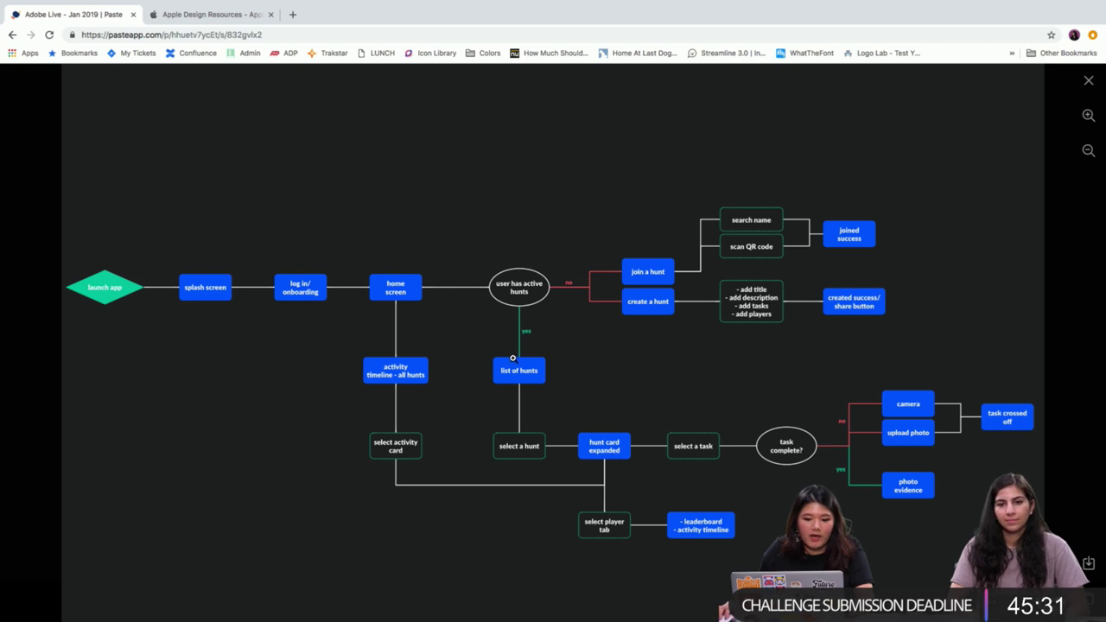
# - Return to XD's Home Screen artboard and review the installed plugins, including Overflow's sync commands and PhotoSplash
pyautogui.press('super+Tab')
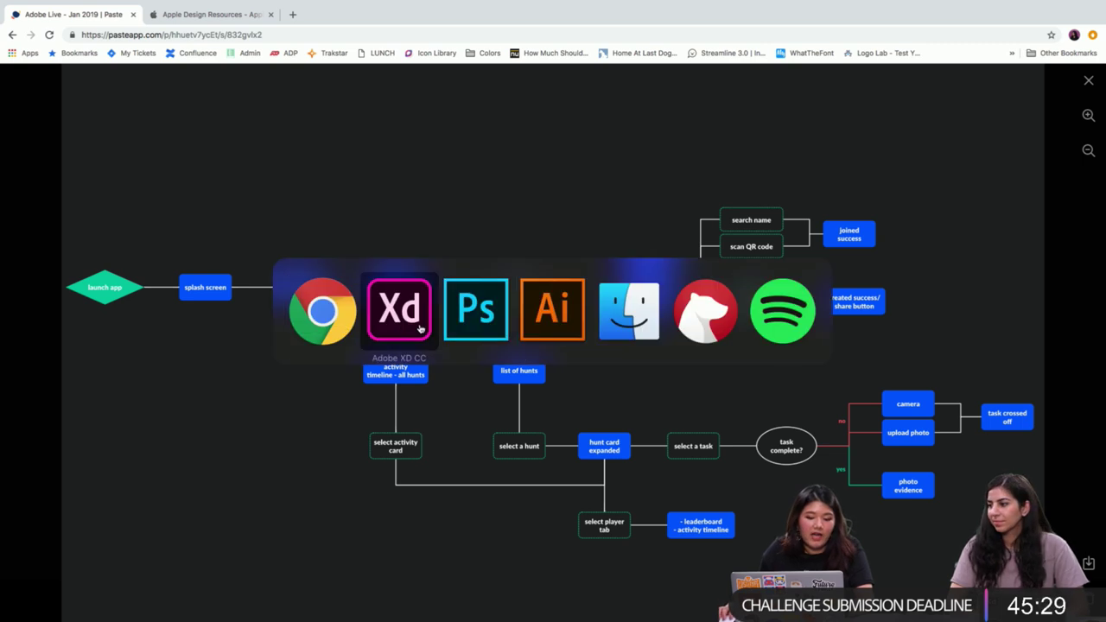
pyautogui.click(406, 328)
pyautogui.scroll(5, 296, 215)
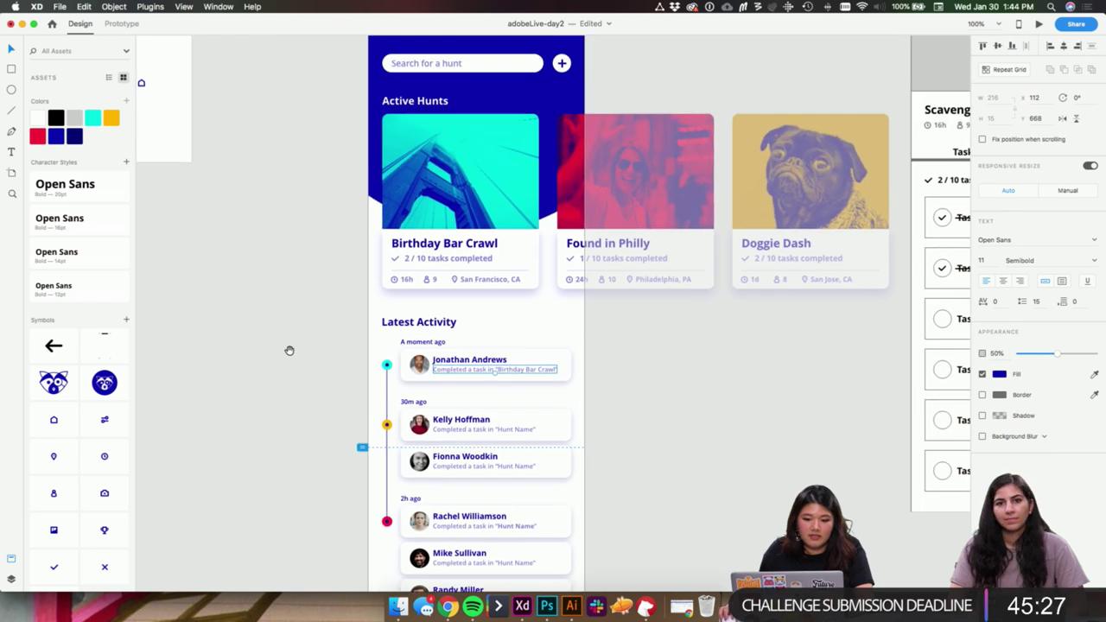
pyautogui.scroll(3, 307, 210)
pyautogui.click(113, 6)
pyautogui.moveTo(150, 6)
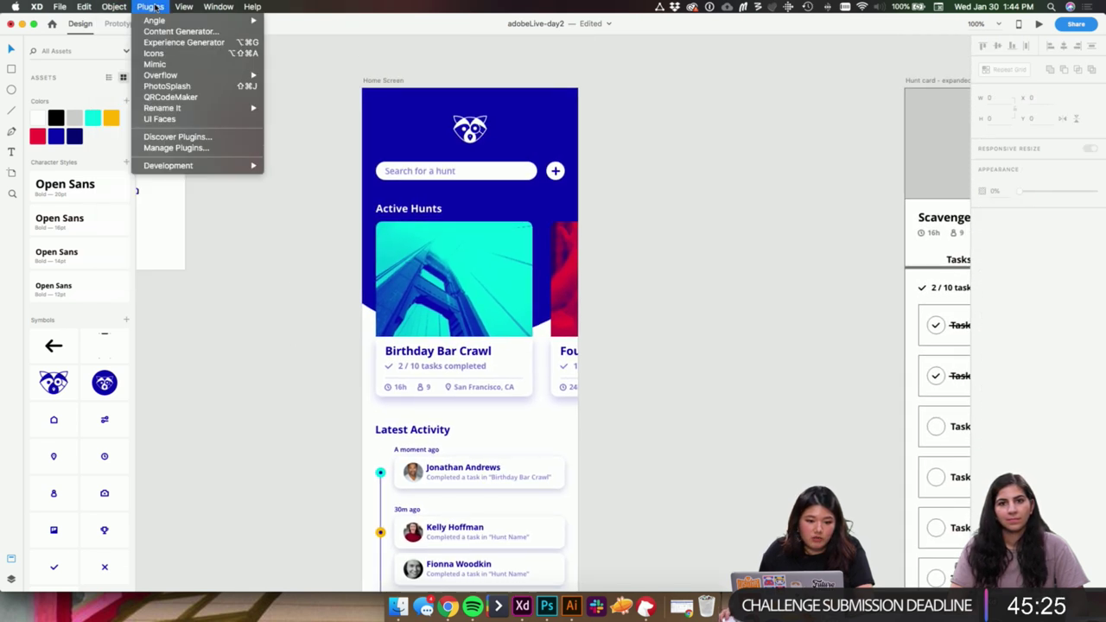
pyautogui.moveTo(176, 78)
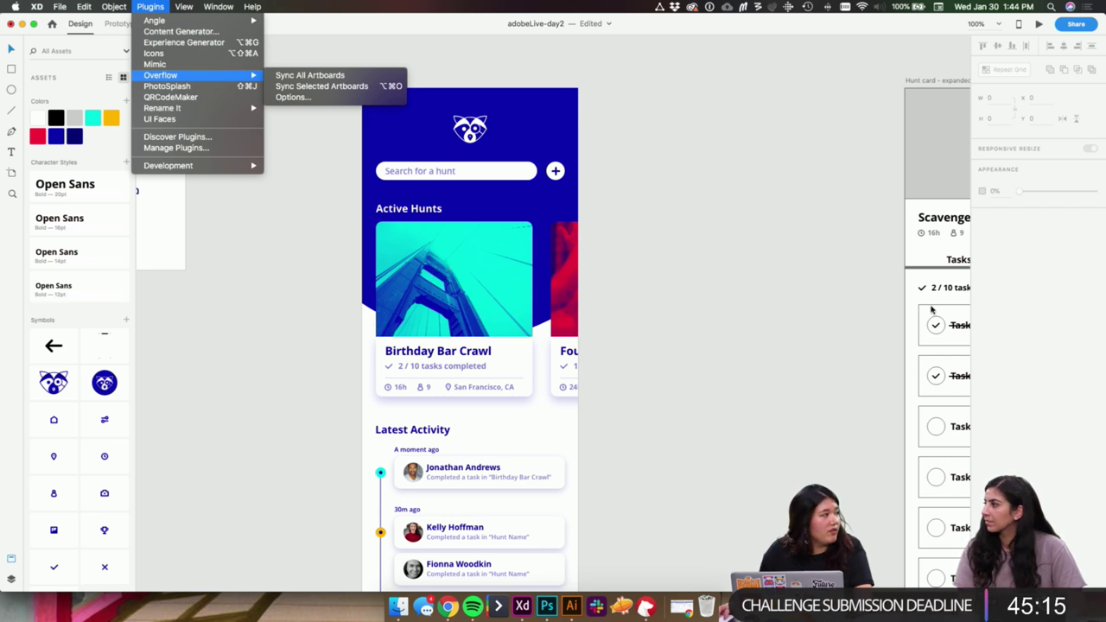
pyautogui.click(675, 301)
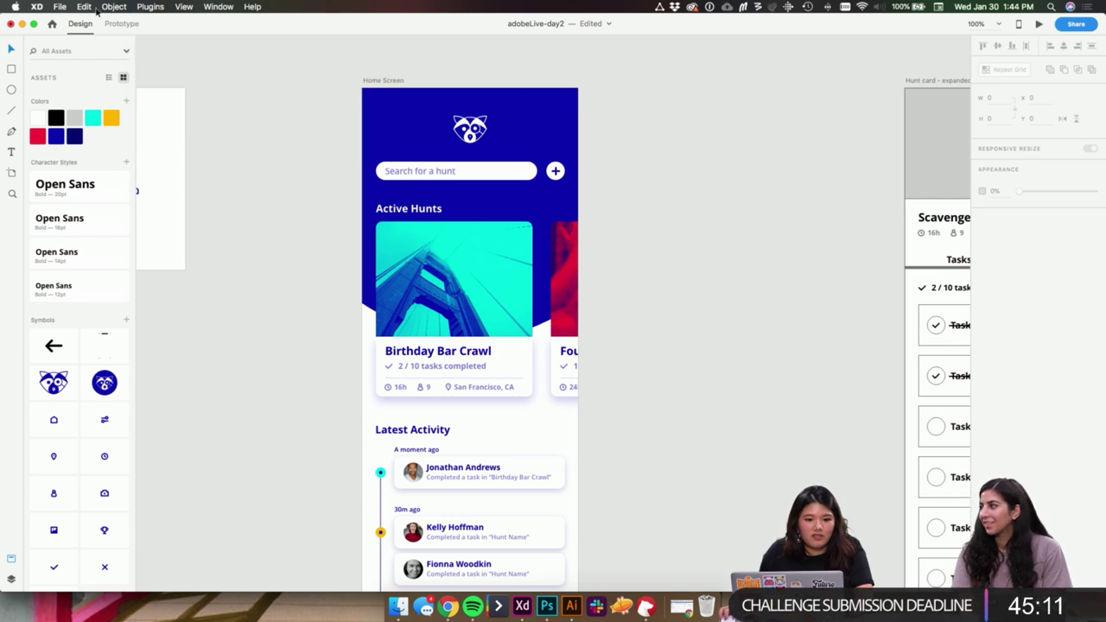
pyautogui.click(150, 7)
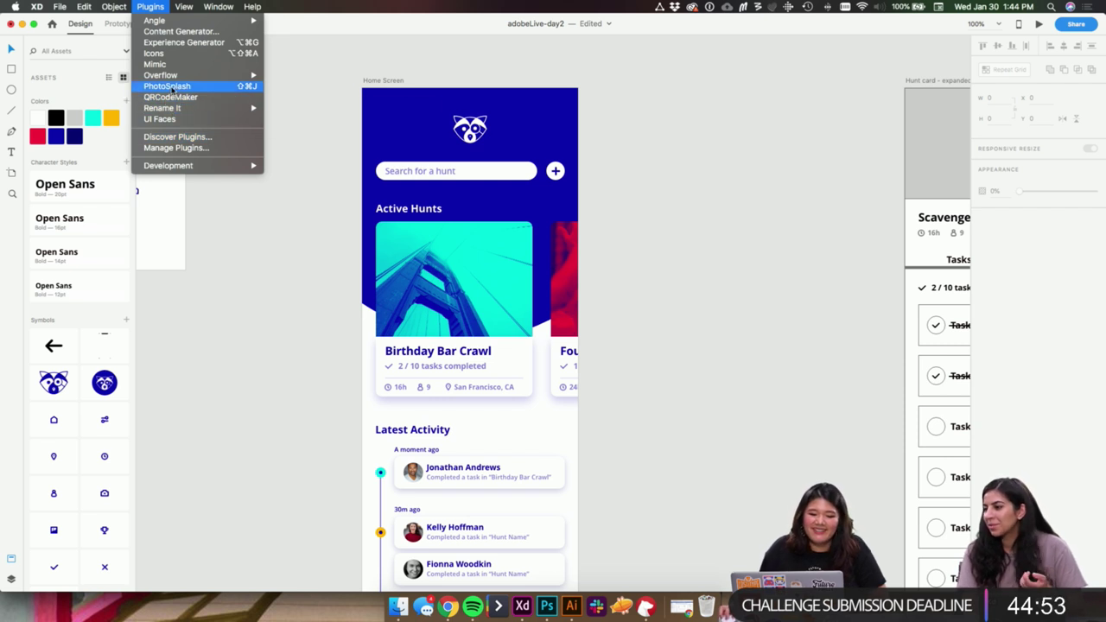
# - Look at the QR code beneath the assets artboard and QRCodeMaker's string prompt, closing it without submitting anything
pyautogui.click(240, 226)
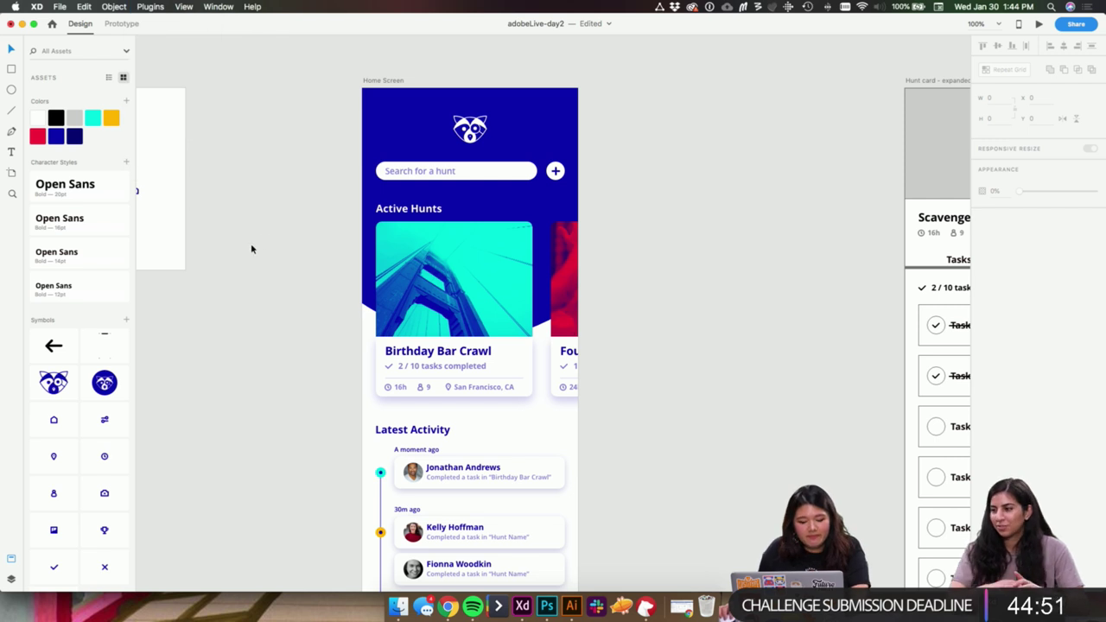
pyautogui.hscroll(-5, 251, 249)
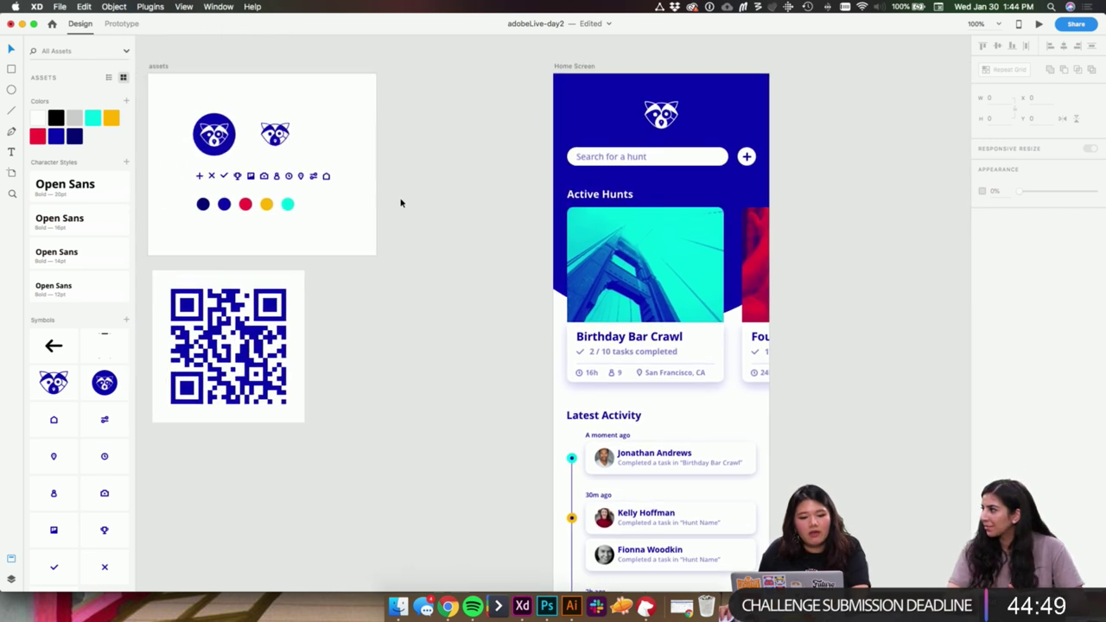
pyautogui.click(149, 7)
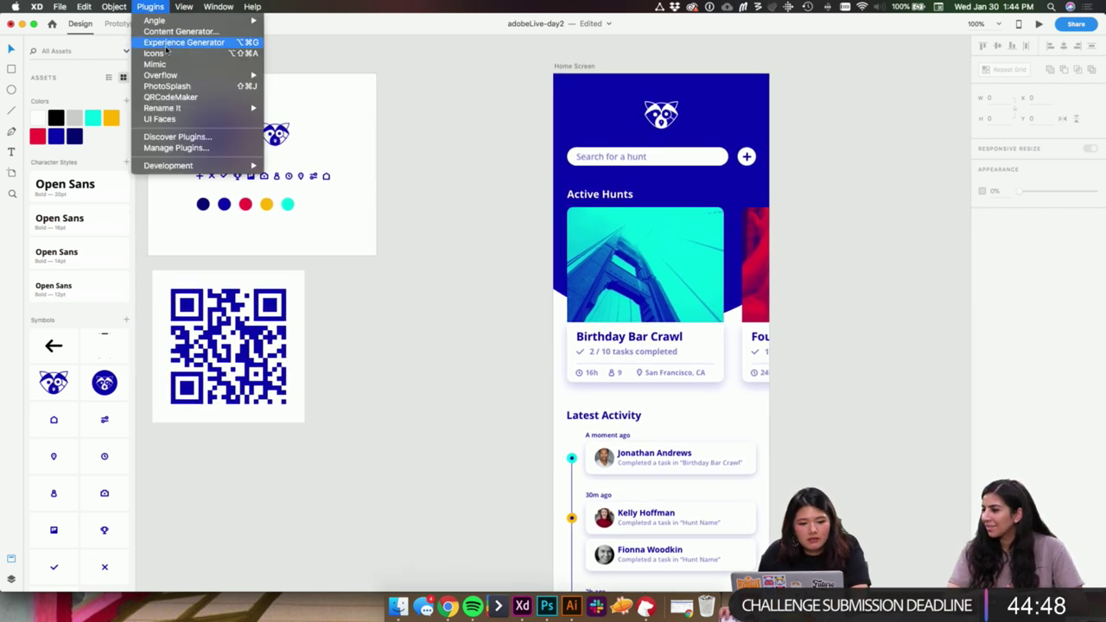
pyautogui.click(170, 96)
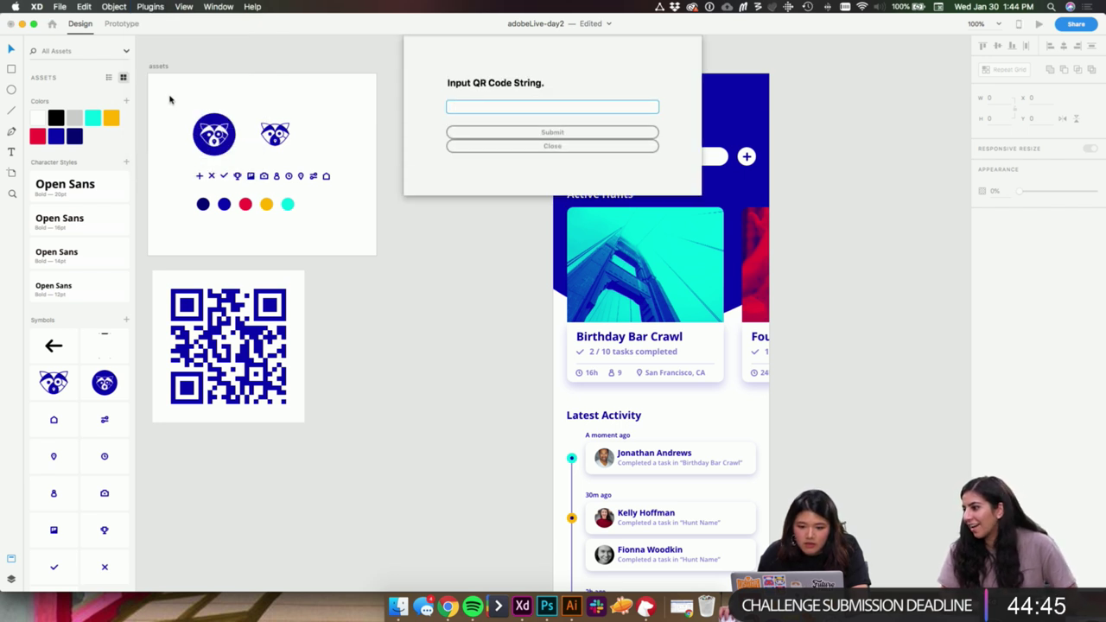
pyautogui.click(573, 152)
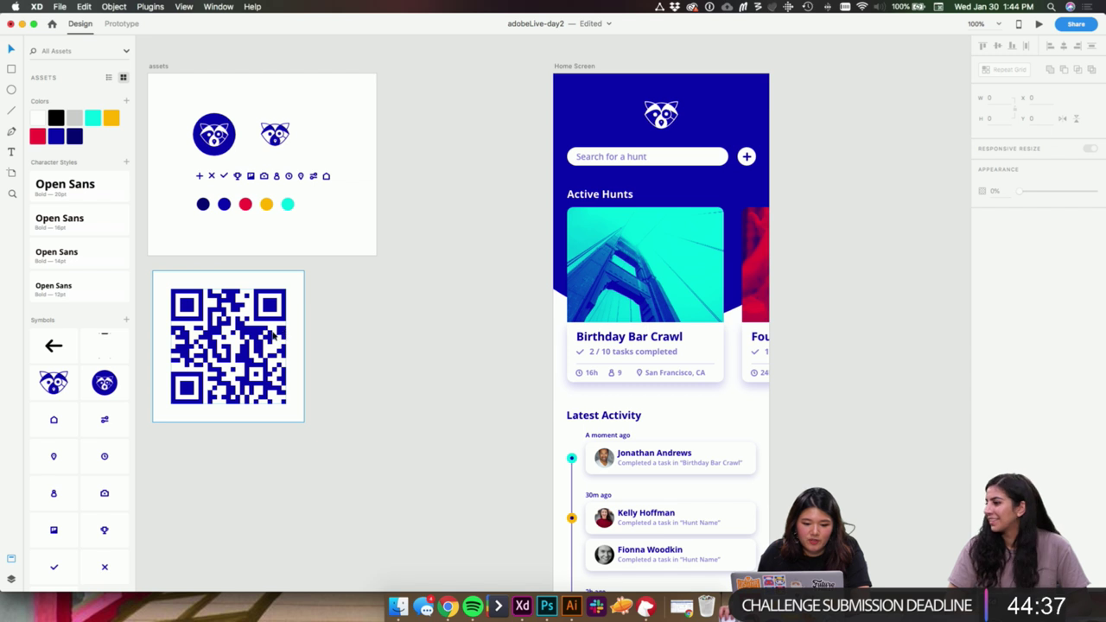
# - Replace the "Hunt Name" placeholder in the first "30m ago" activity entry with "Found in Philly"
pyautogui.hscroll(5, 466, 399)
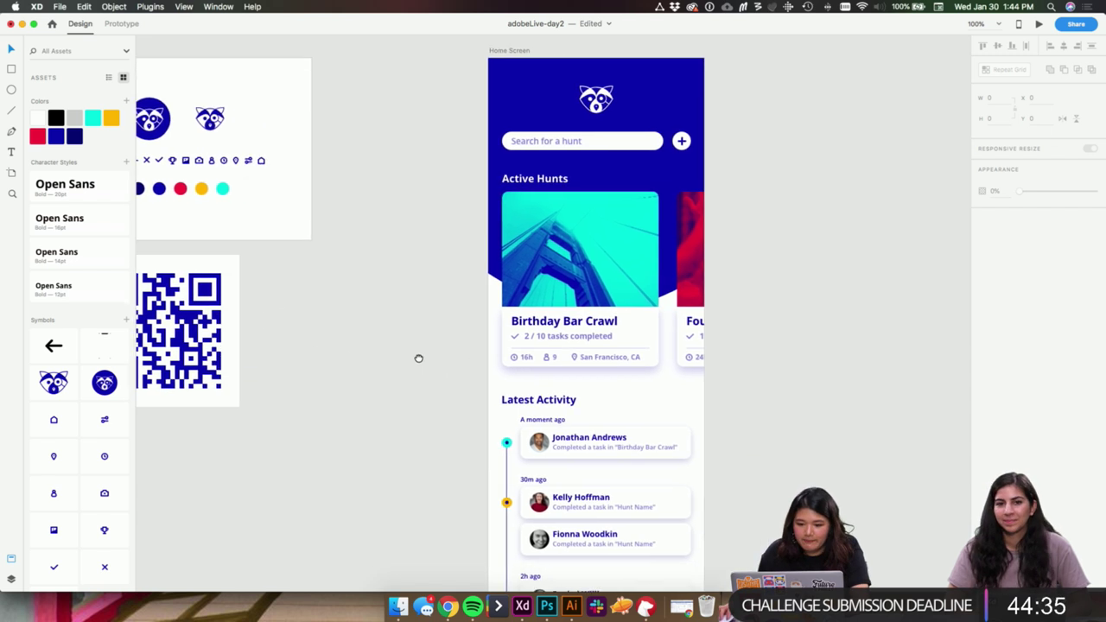
pyautogui.scroll(-5, 418, 358)
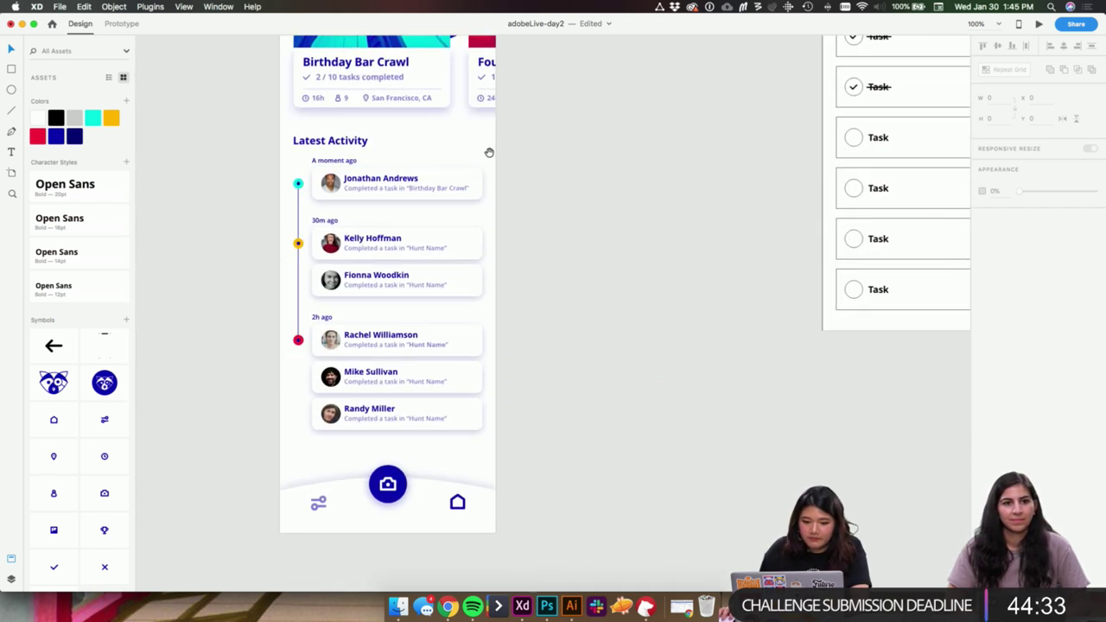
pyautogui.scroll(1, 489, 130)
pyautogui.click(489, 105)
pyautogui.click(610, 260)
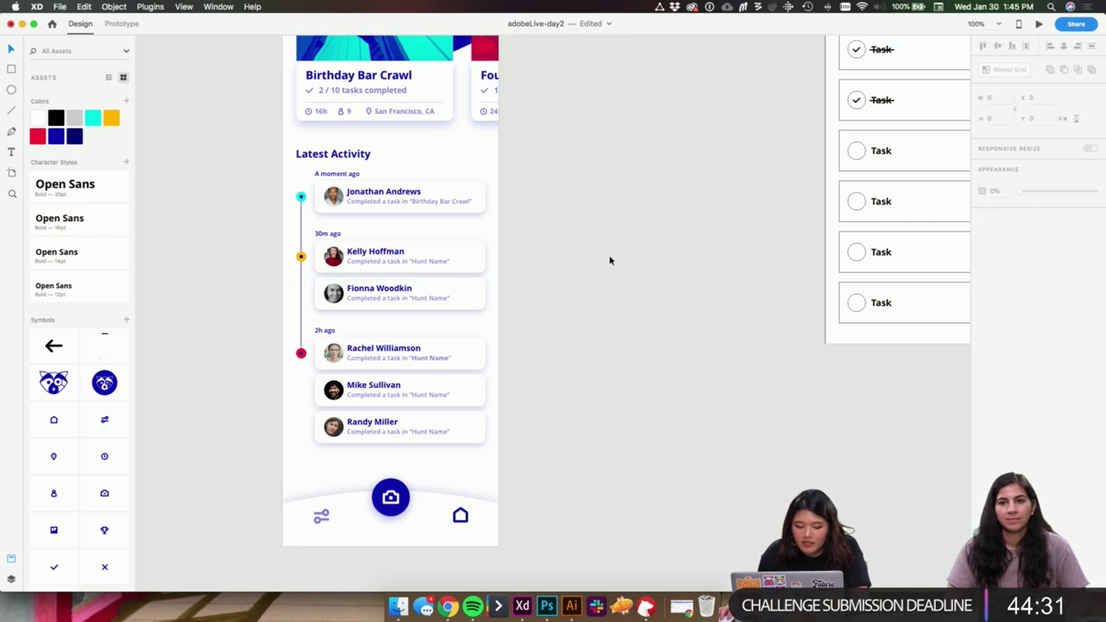
pyautogui.scroll(5, 558, 237)
pyautogui.scroll(-2, 691, 267)
pyautogui.hscroll(-1, 690, 267)
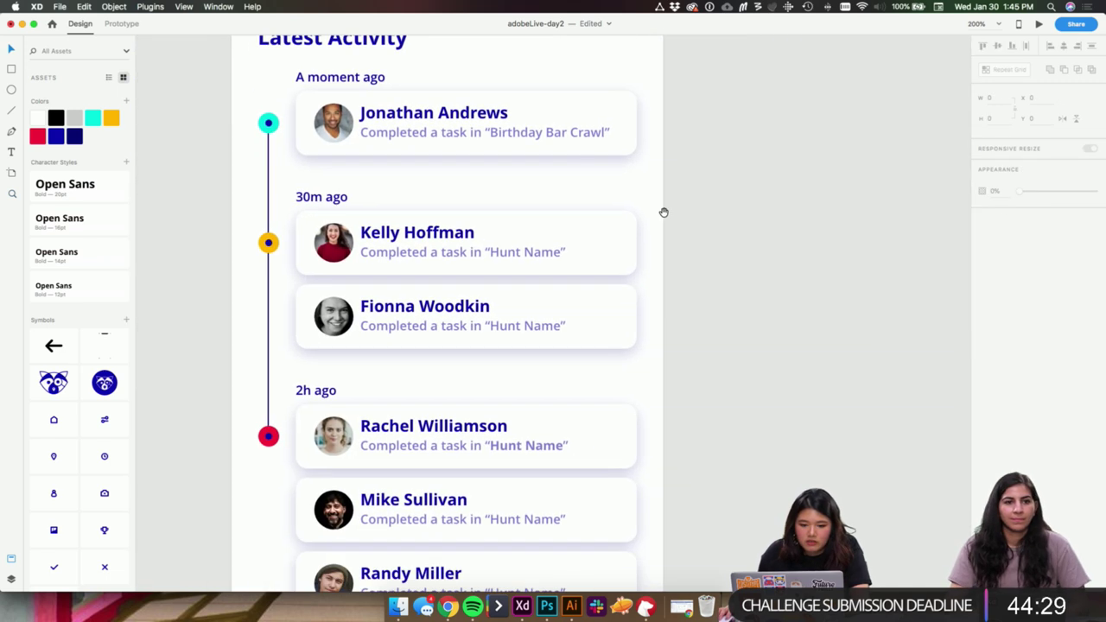
pyautogui.doubleClick(508, 251)
pyautogui.moveTo(494, 253); pyautogui.dragTo(560, 252)
pyautogui.write('Found in P')
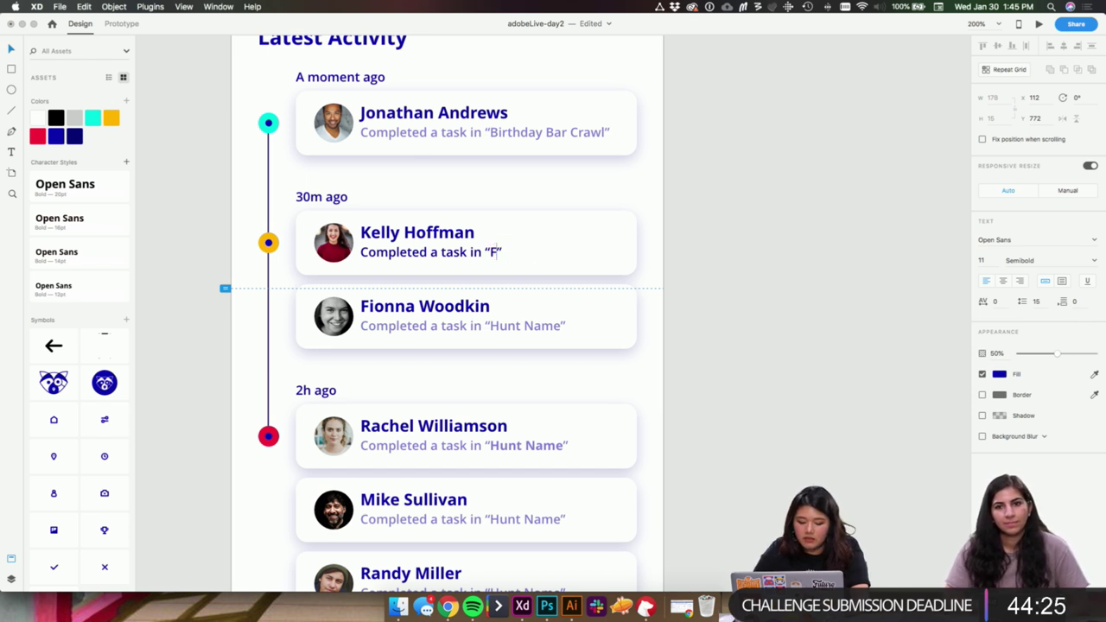
pyautogui.write('hilly')
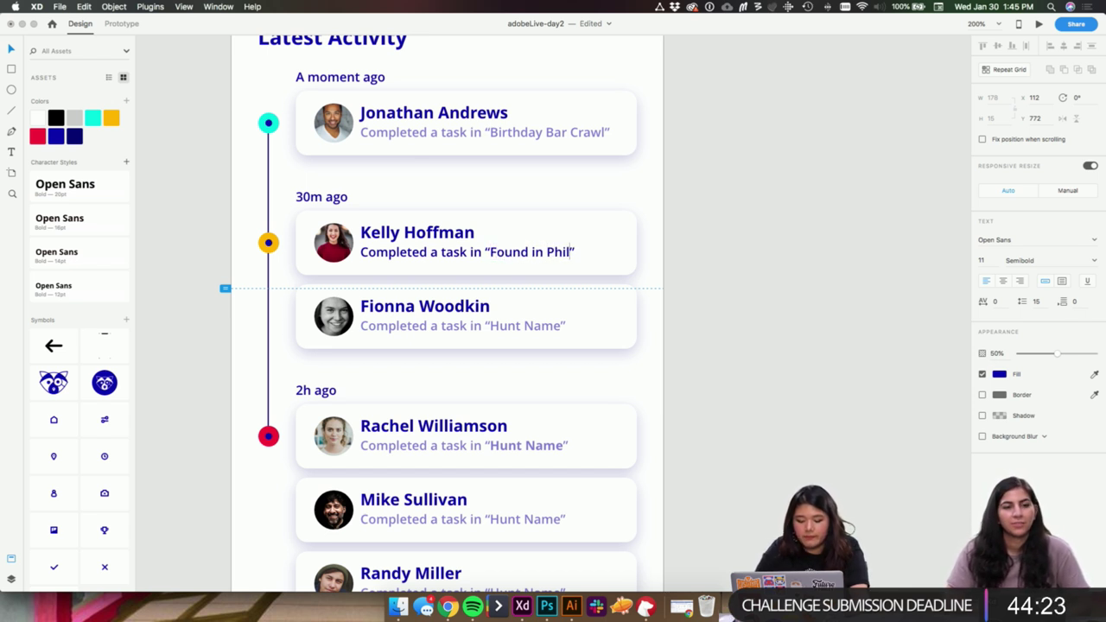
pyautogui.tripleClick(517, 327)
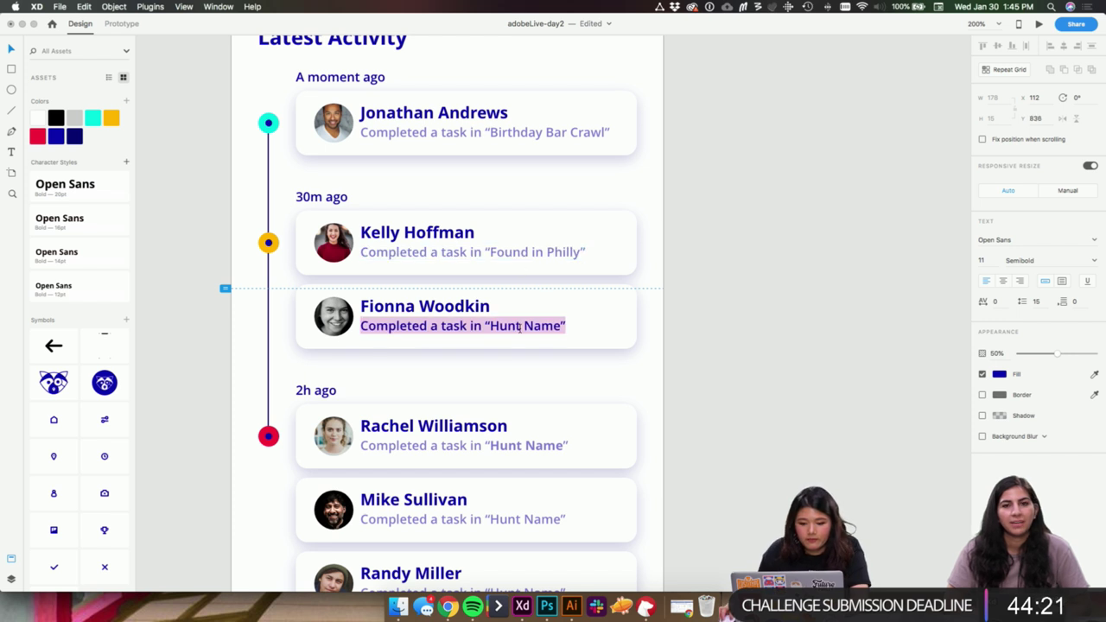
pyautogui.doubleClick(513, 327)
pyautogui.click(491, 326)
pyautogui.press('Escape')
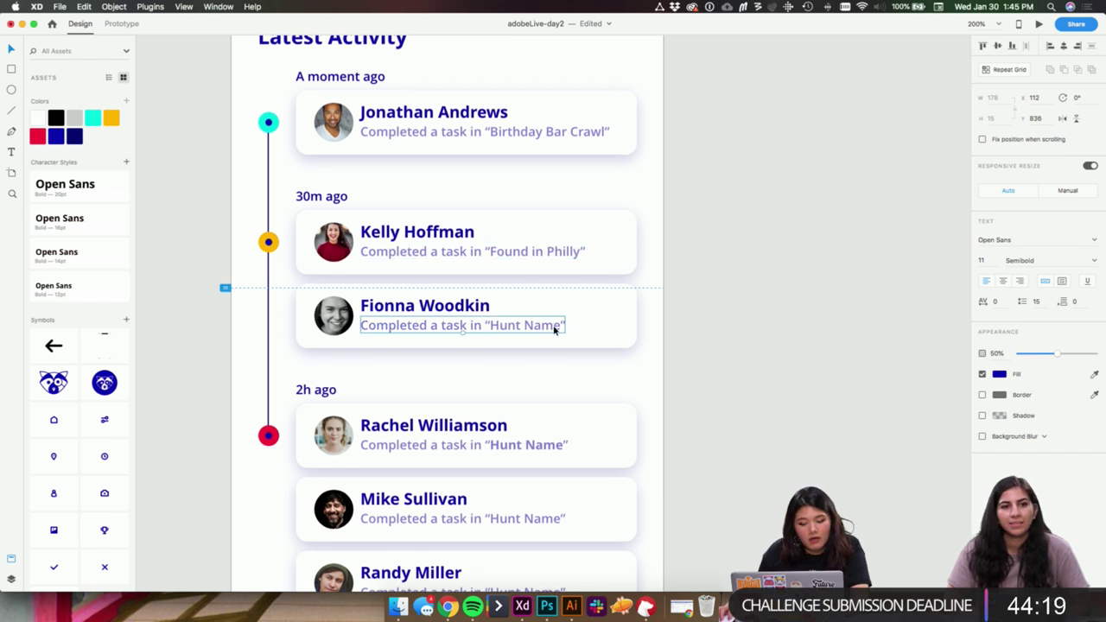
pyautogui.doubleClick(554, 330)
pyautogui.moveTo(560, 327); pyautogui.dragTo(492, 331)
pyautogui.press('Escape')
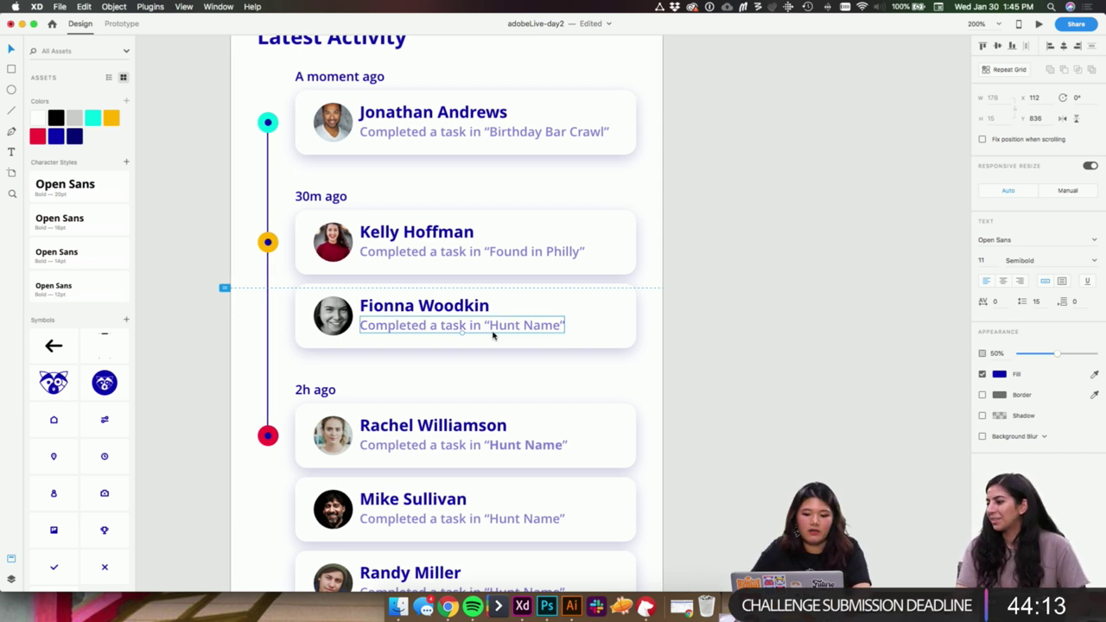
# - Replace the "Hunt Name" placeholder in the second "30m ago" activity entry with "Doggie Dash"
pyautogui.doubleClick(502, 330)
pyautogui.click(501, 330)
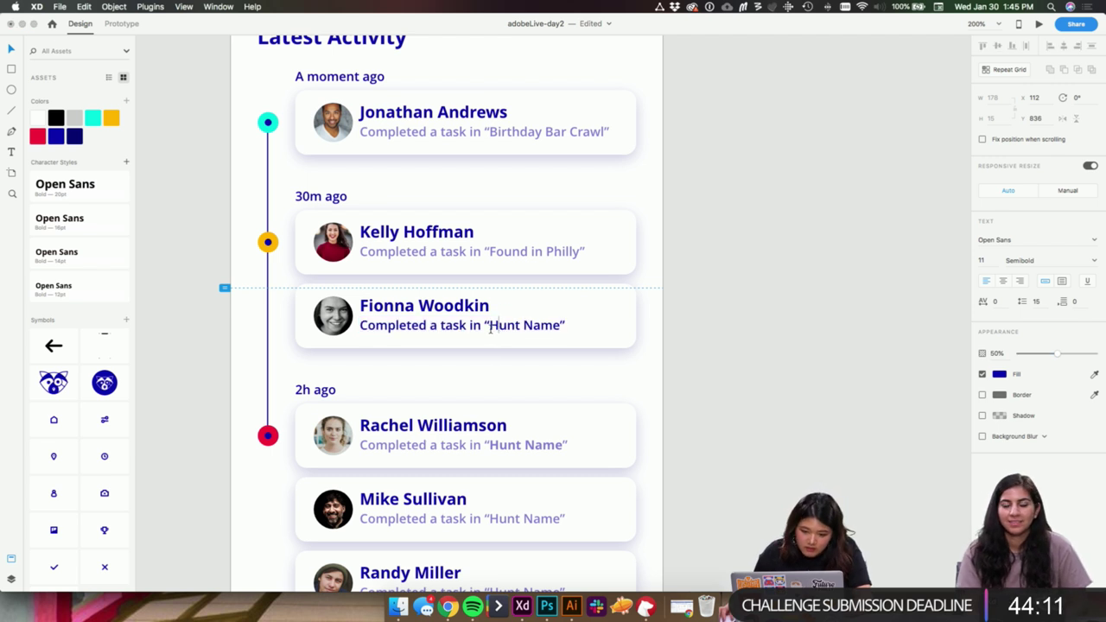
pyautogui.moveTo(489, 327); pyautogui.dragTo(559, 327)
pyautogui.write('Doggie ')
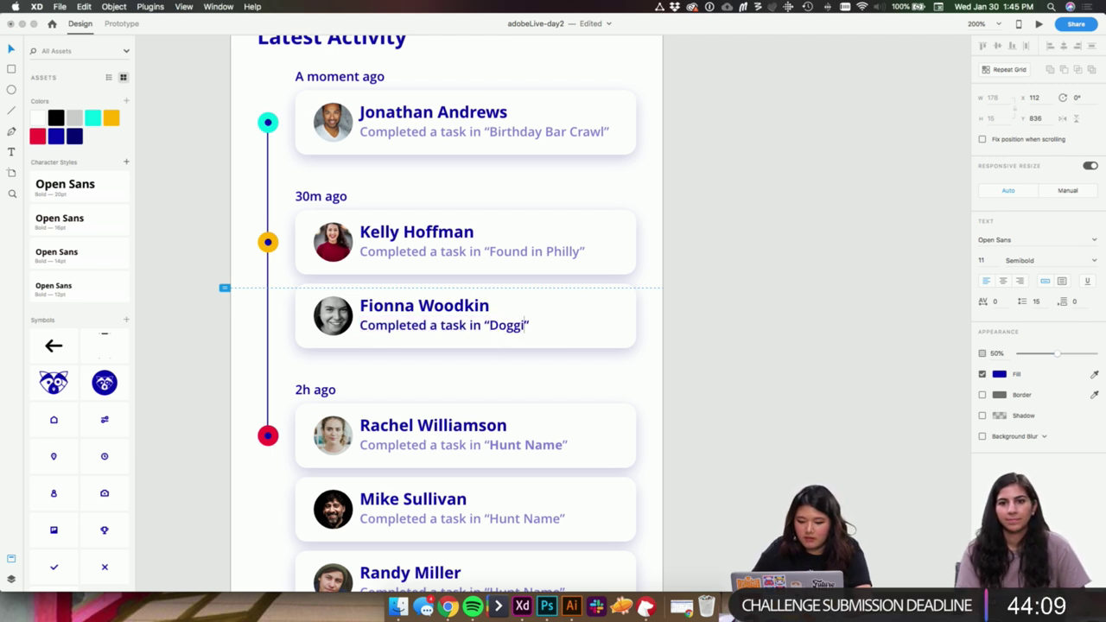
pyautogui.write('Dash')
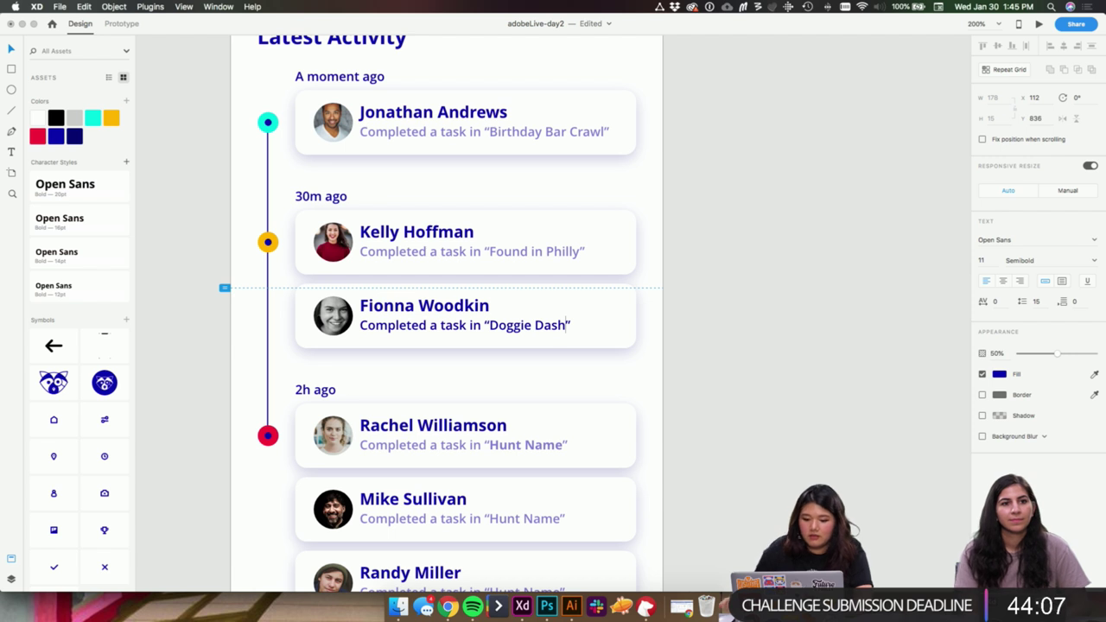
pyautogui.press('Escape')
# - Replace the bold "Hunt Name" placeholder in the first "2h ago" activity entry with "Birthday Bar Crawl"
pyautogui.scroll(-3, 722, 346)
pyautogui.click(526, 351)
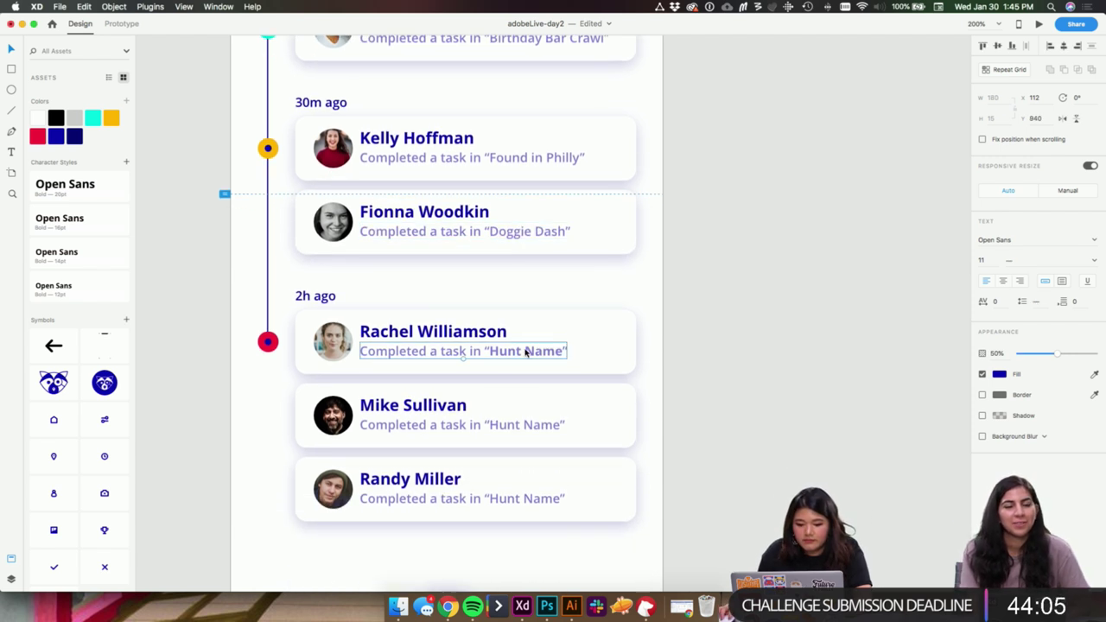
pyautogui.doubleClick(525, 351)
pyautogui.click(514, 352)
pyautogui.moveTo(490, 352); pyautogui.dragTo(564, 351)
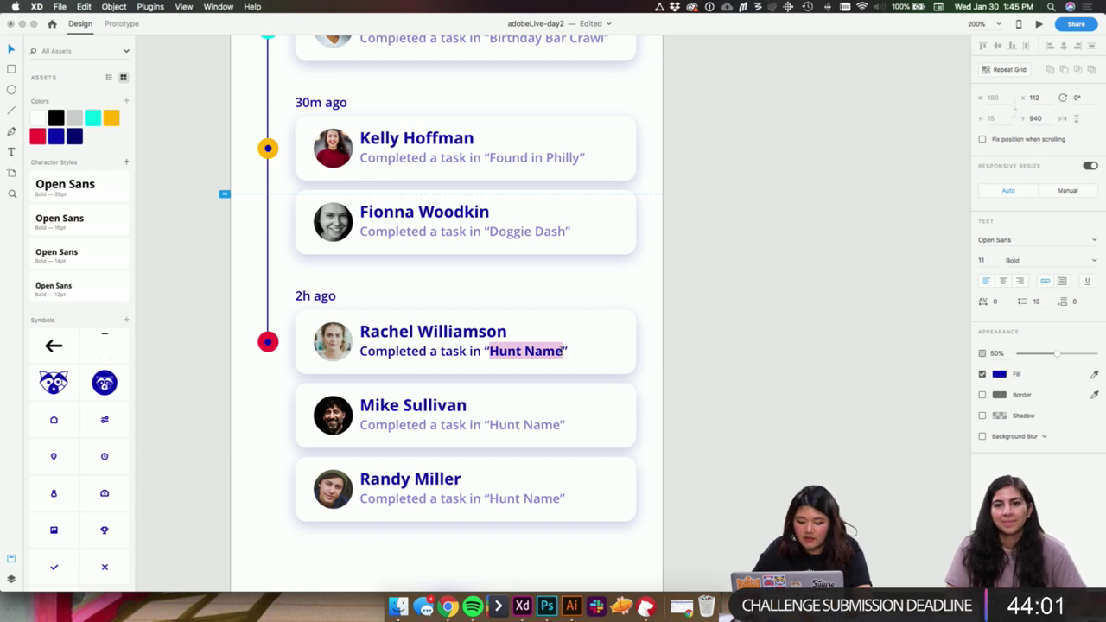
pyautogui.write('Birthday ')
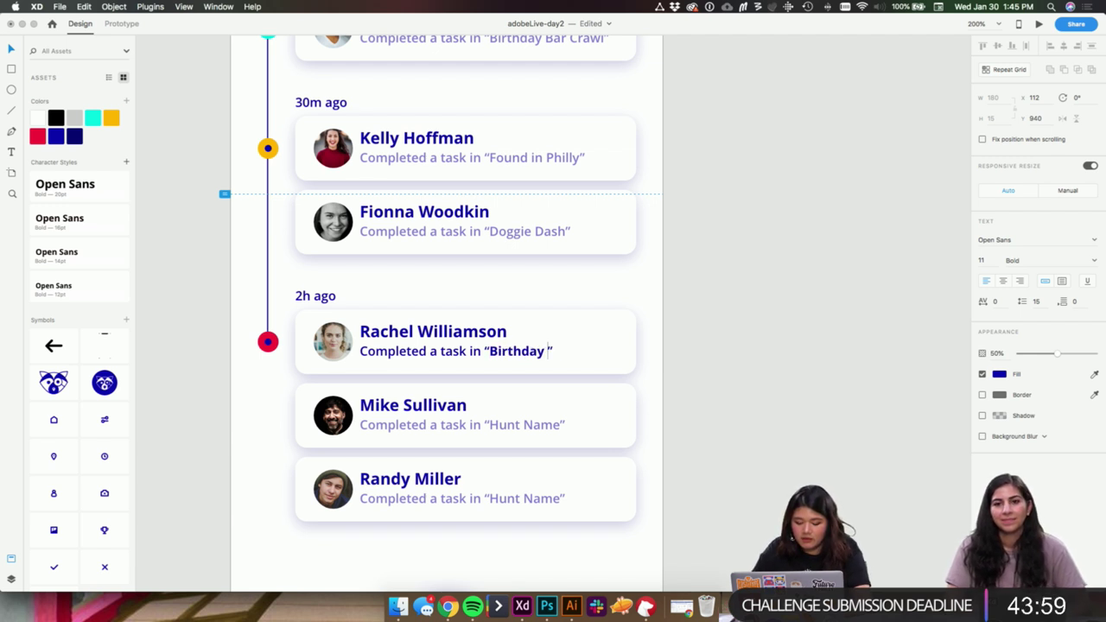
pyautogui.write('Bar craw')
pyautogui.press('BackSpace')
pyautogui.press('BackSpace')
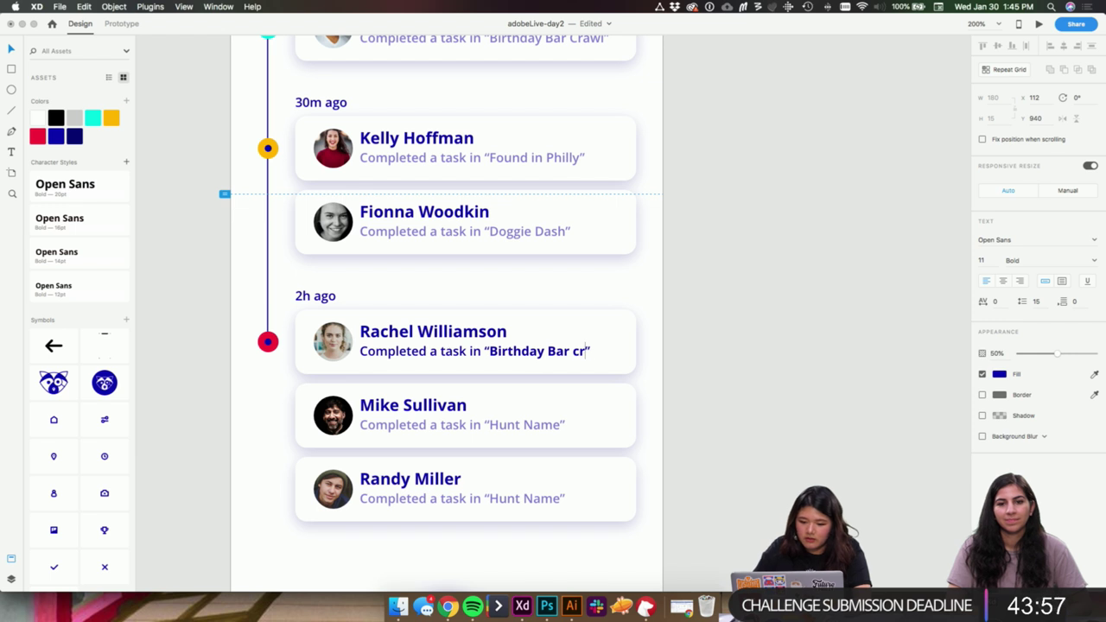
pyautogui.press('BackSpace')
pyautogui.press('BackSpace')
pyautogui.write('Crawl')
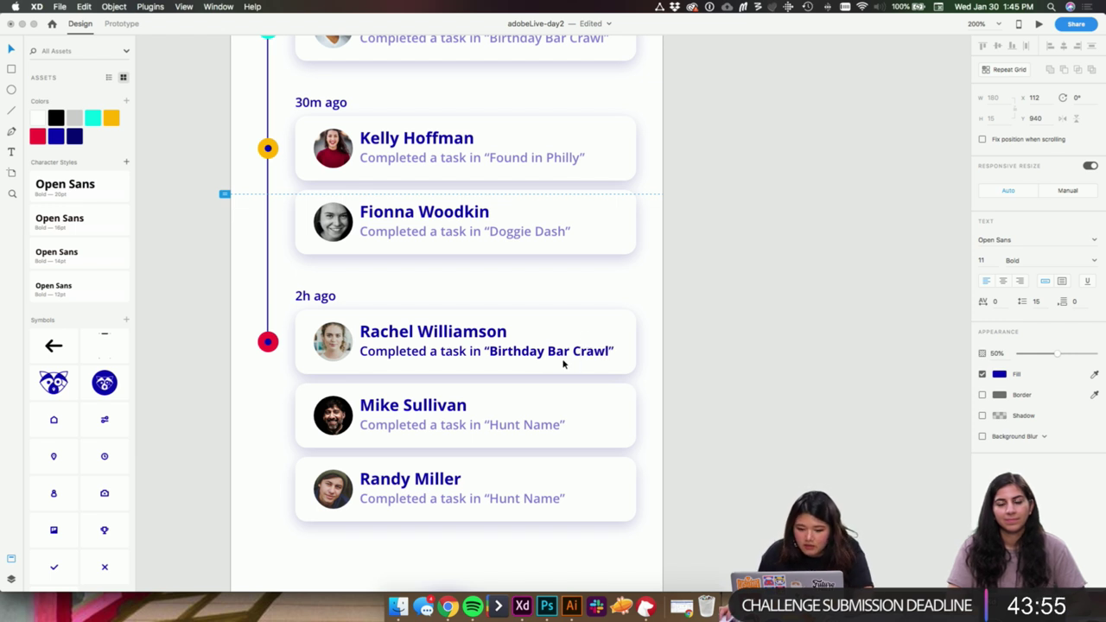
pyautogui.press('Escape')
# - Compare the hunt title styling across the activity entries and inspect the title text in the first "2h ago" entry
pyautogui.click(515, 426)
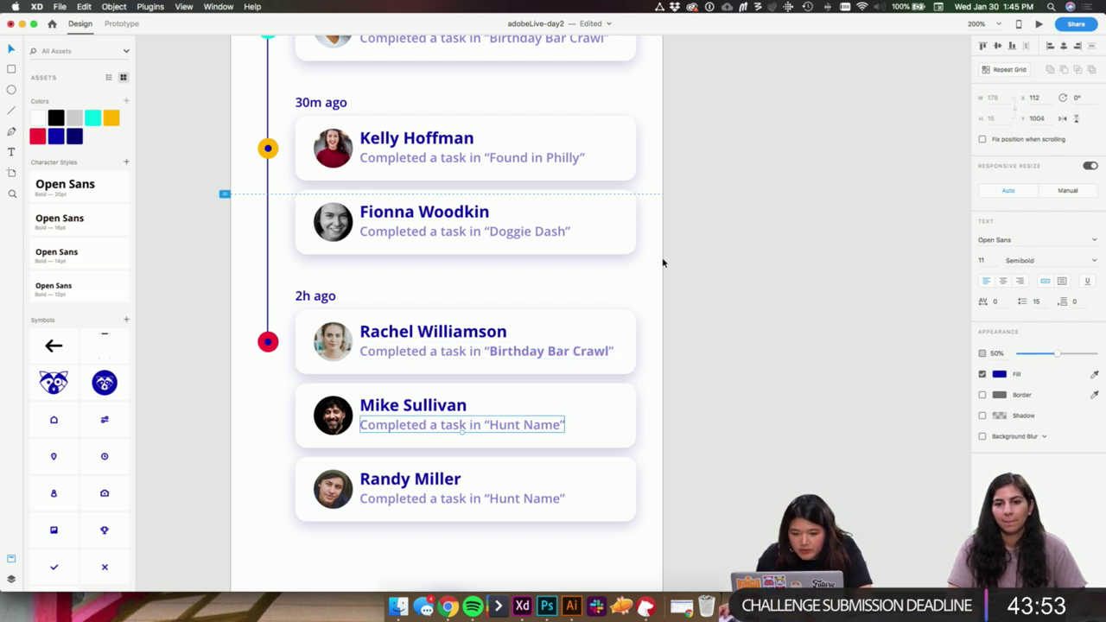
pyautogui.scroll(5, 663, 263)
pyautogui.scroll(-6, 664, 262)
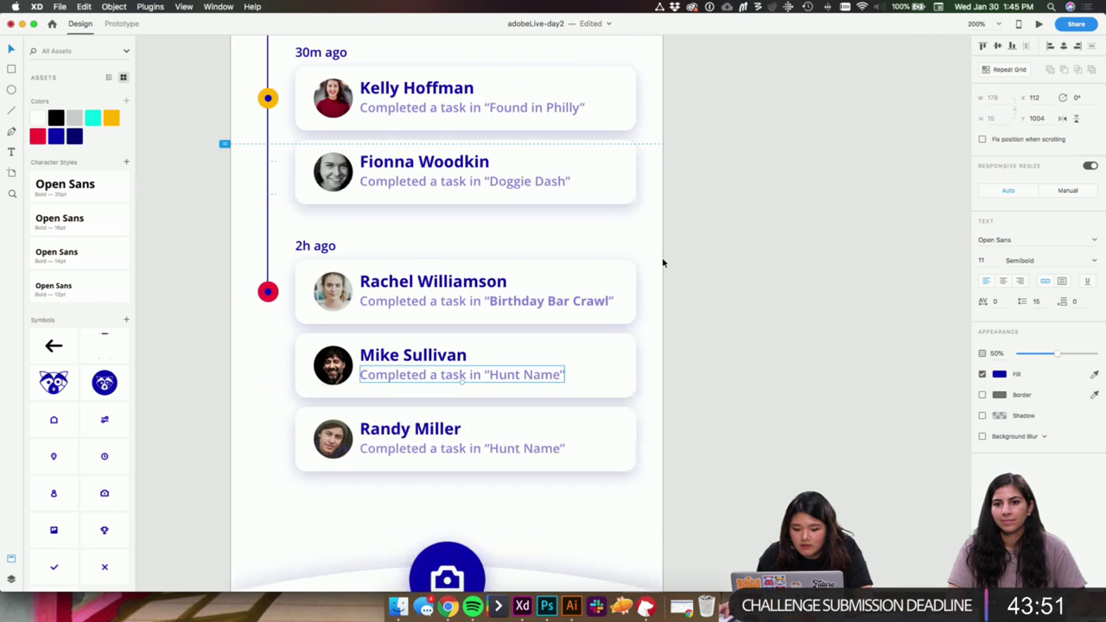
pyautogui.keyDown('shift'); pyautogui.click(539, 295); pyautogui.keyUp('shift')
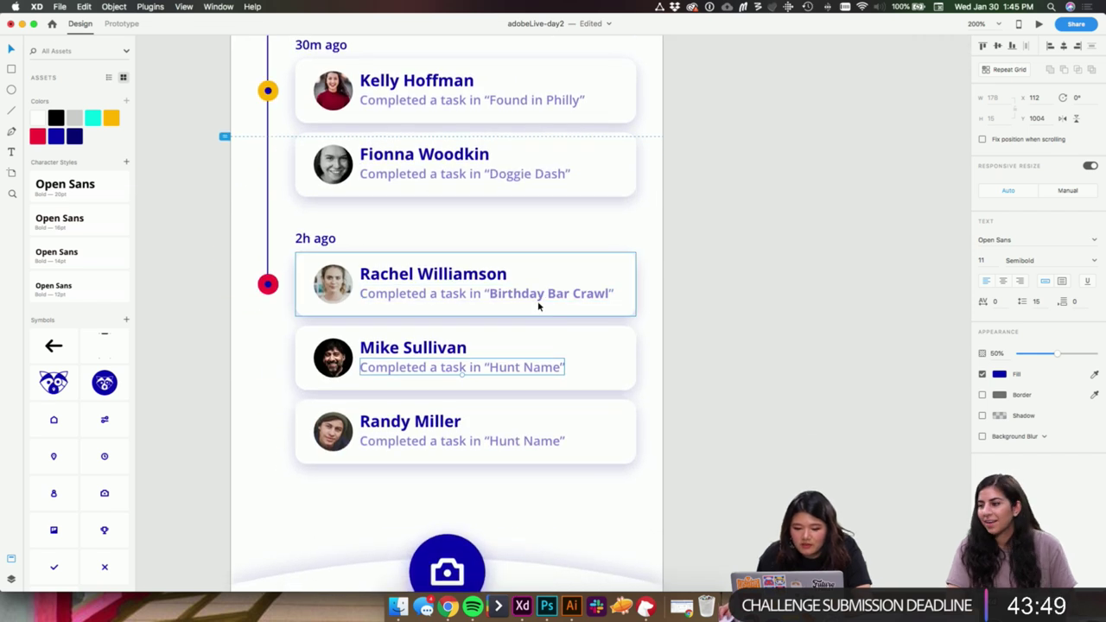
pyautogui.doubleClick(537, 298)
pyautogui.click(537, 295)
pyautogui.press('Escape')
# - Make the "Hunt Name" placeholder in the second "2h ago" entry Bold and replace it with "Found in Philly"
pyautogui.doubleClick(524, 369)
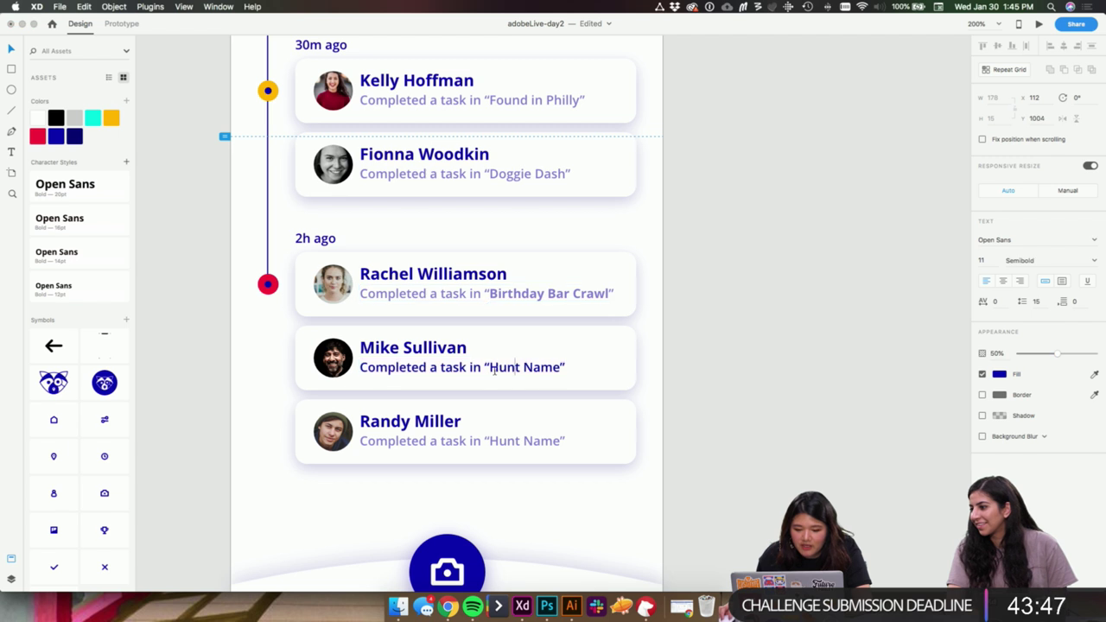
pyautogui.moveTo(489, 367); pyautogui.dragTo(559, 367)
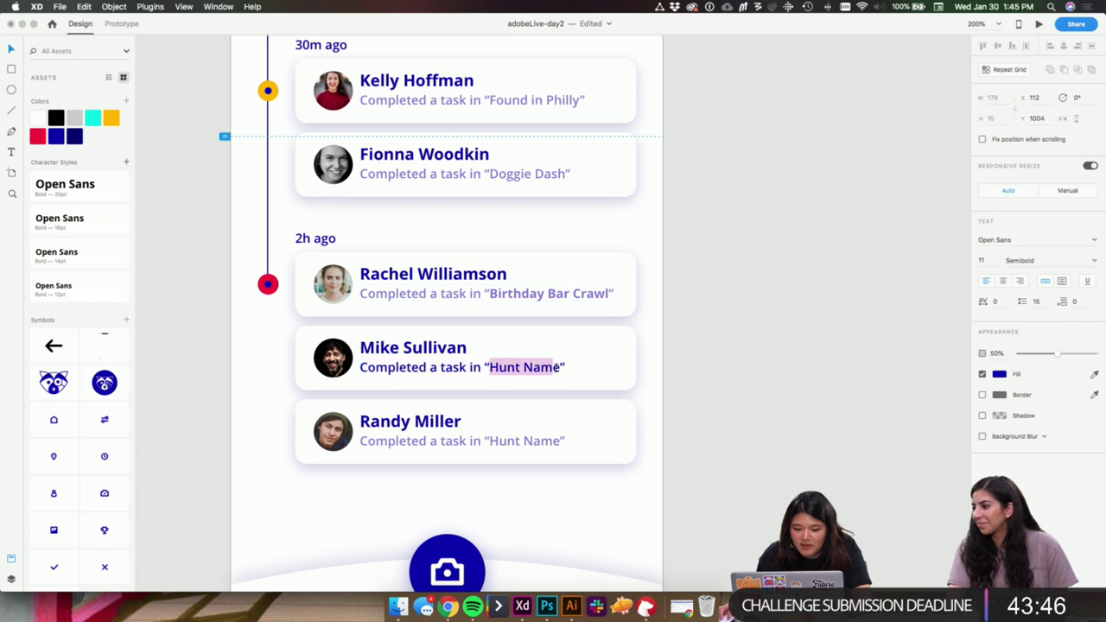
pyautogui.click(1023, 260)
pyautogui.write('Bp')
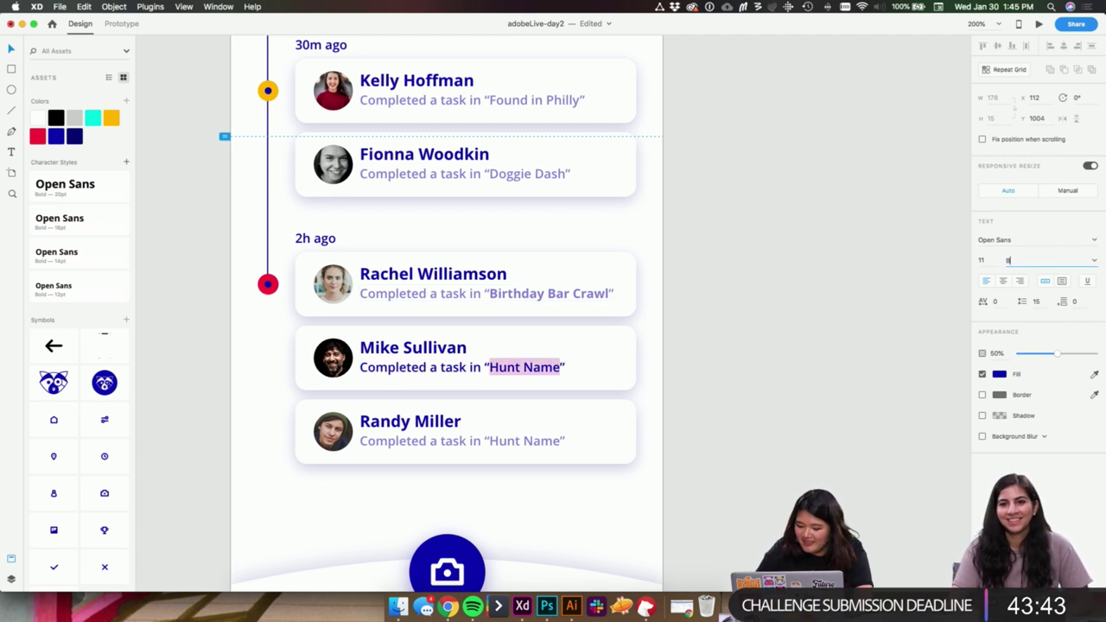
pyautogui.press('Return')
pyautogui.write('Found in P')
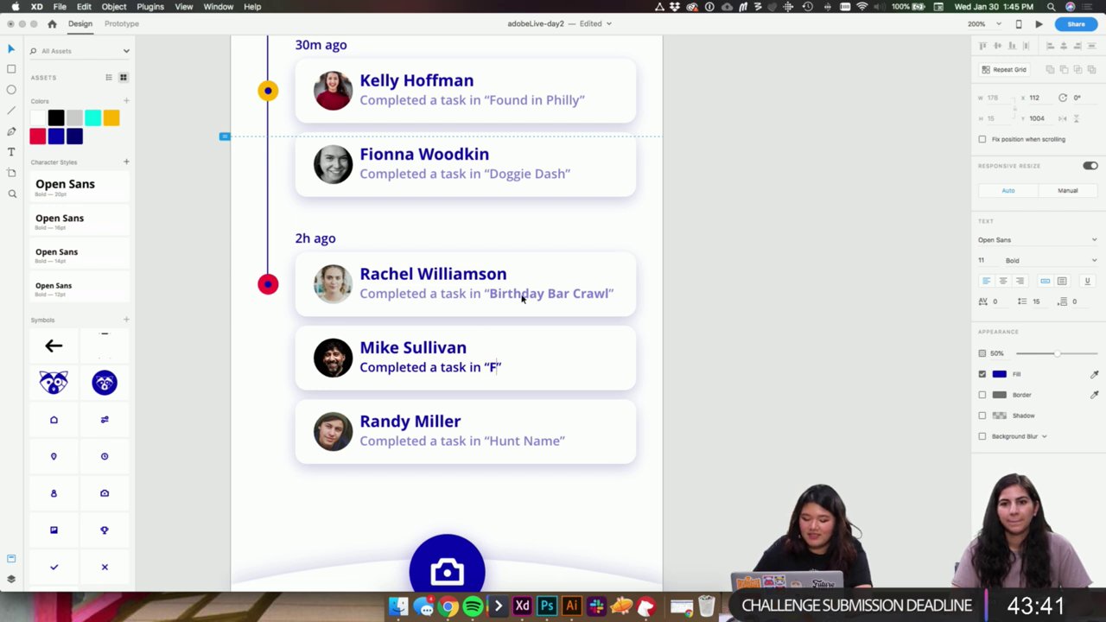
pyautogui.write('hilly')
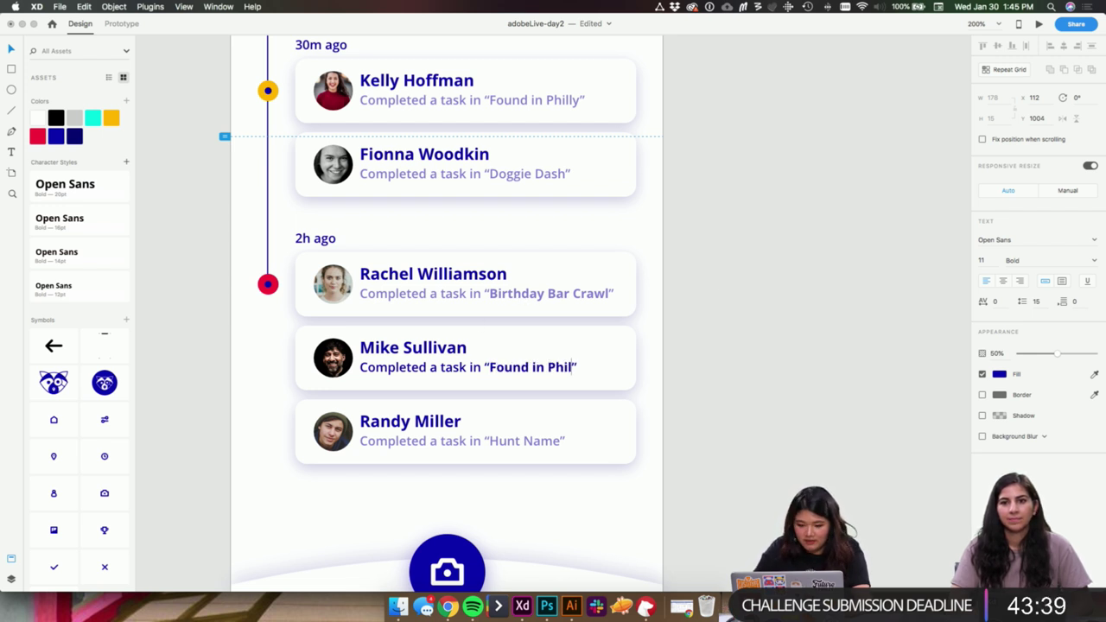
pyautogui.press('Escape')
# - Make the "Hunt Name" placeholder in the third "2h ago" activity entry Bold and replace it with "Doggie Dash"
pyautogui.click(529, 437)
pyautogui.doubleClick(519, 441)
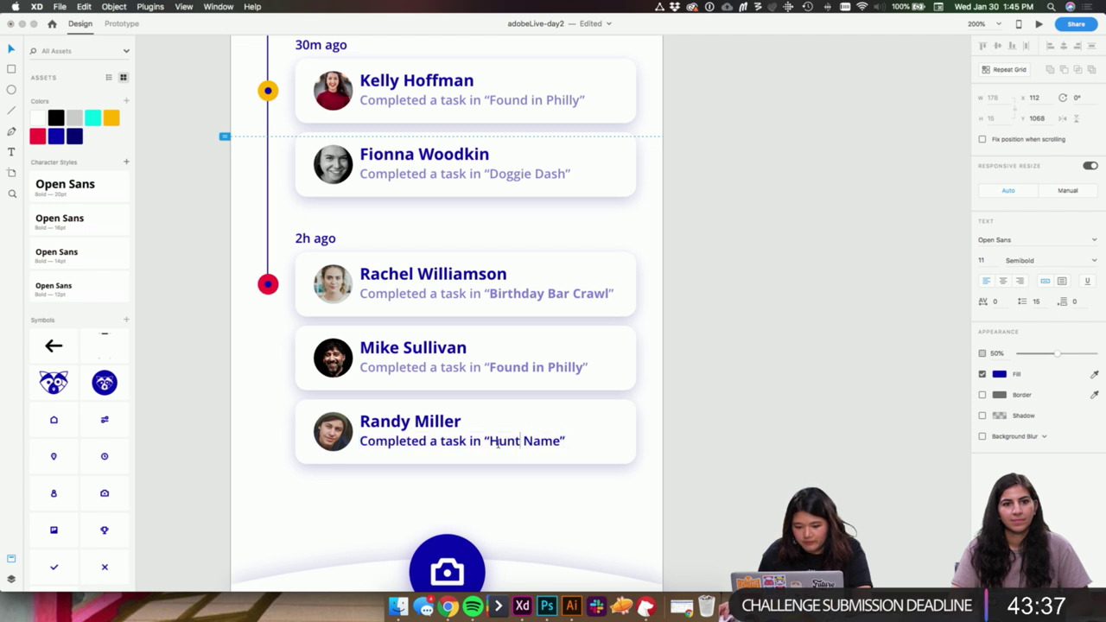
pyautogui.moveTo(489, 441); pyautogui.dragTo(556, 442)
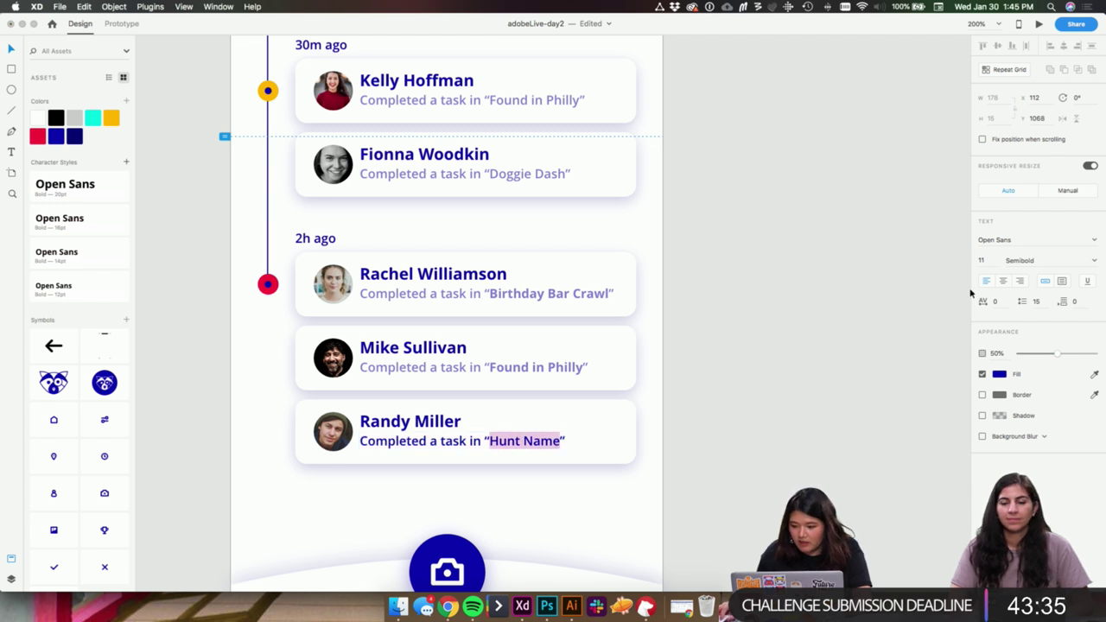
pyautogui.click(1035, 259)
pyautogui.write('Bold')
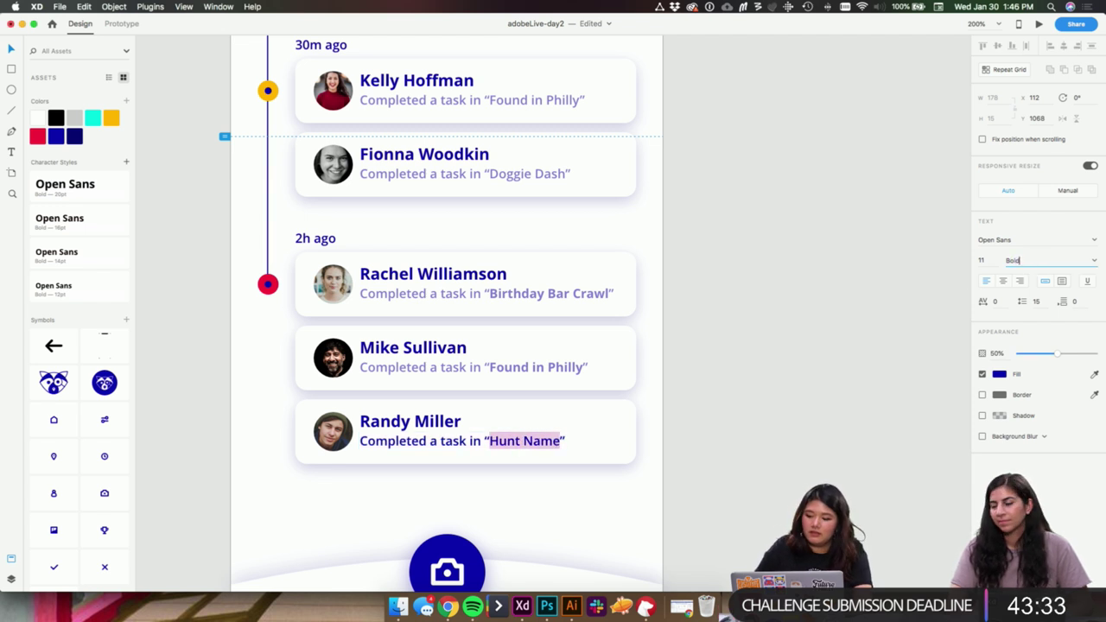
pyautogui.press('Return')
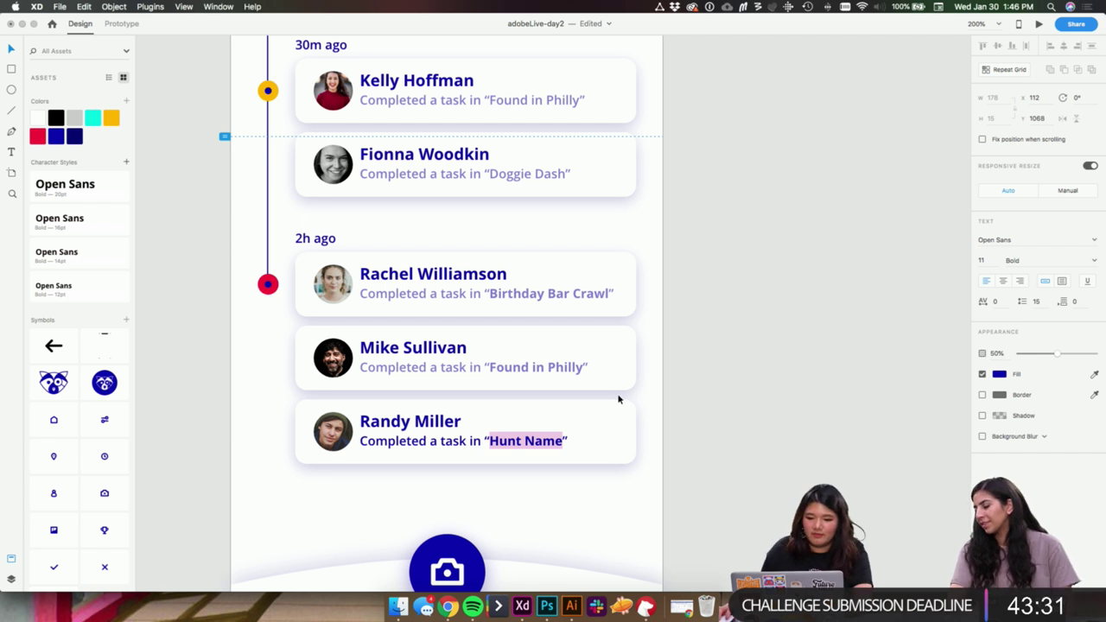
pyautogui.write('D')
pyautogui.write('oog')
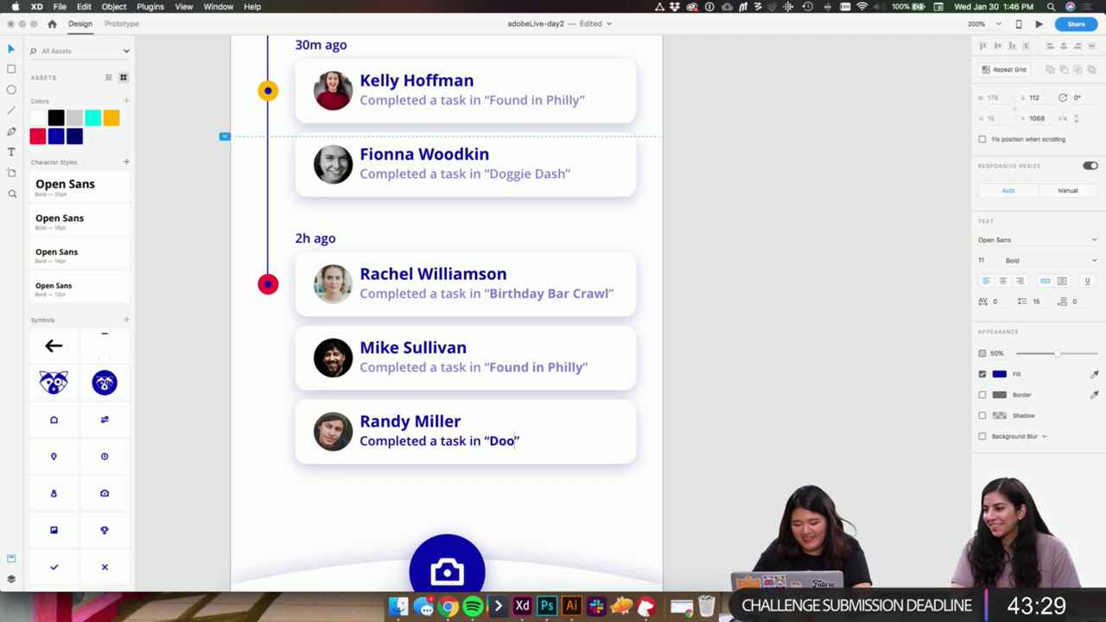
pyautogui.press('BackSpace')
pyautogui.press('BackSpace')
pyautogui.write('ggie Dash')
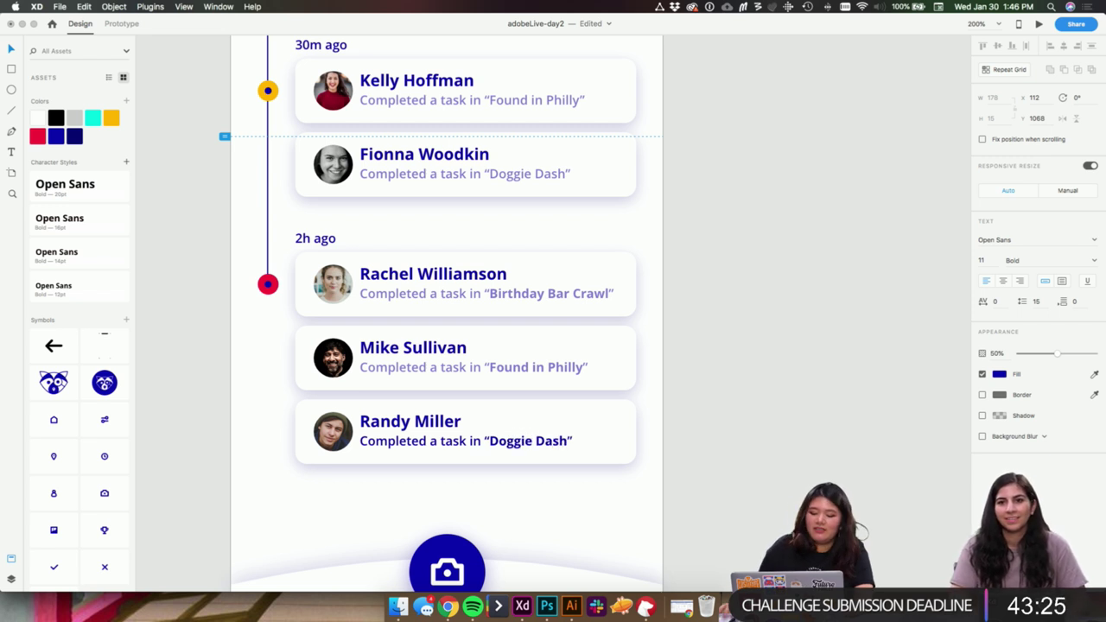
pyautogui.press('Escape')
# - Set the "Doggie Dash" hunt title in the second "30m ago" activity entry to Bold
pyautogui.scroll(3, 695, 324)
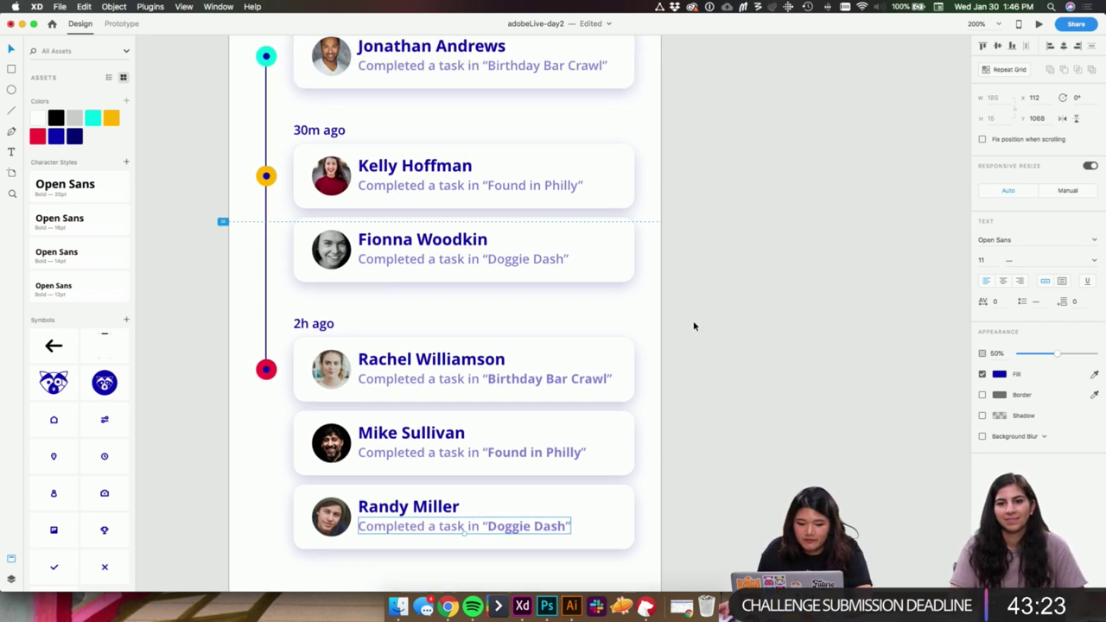
pyautogui.doubleClick(521, 258)
pyautogui.moveTo(488, 260); pyautogui.dragTo(560, 262)
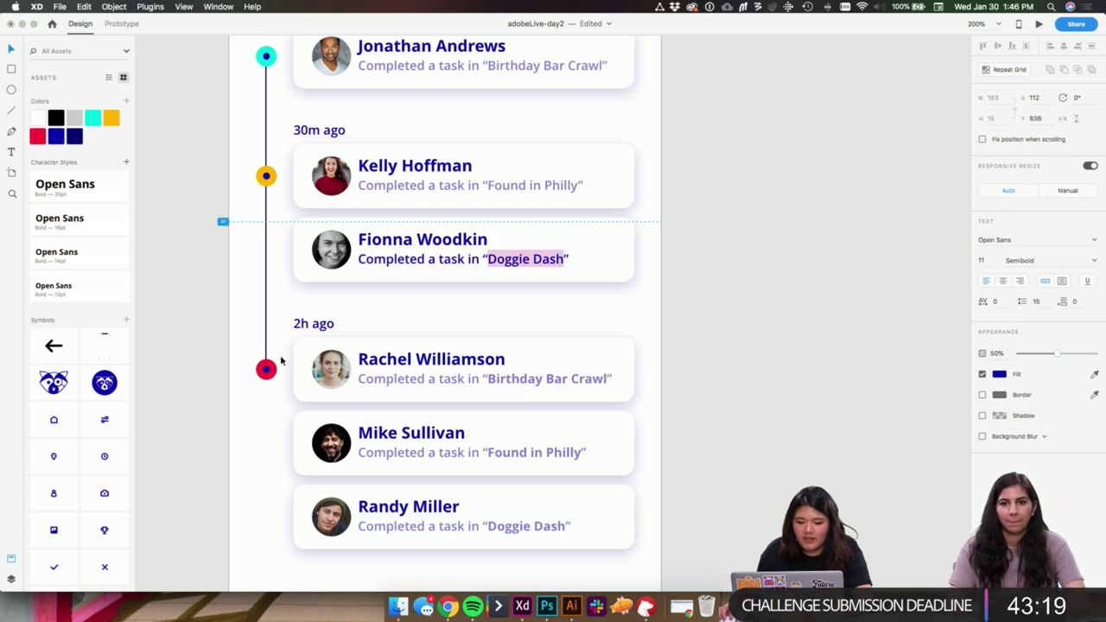
pyautogui.write('Bold')
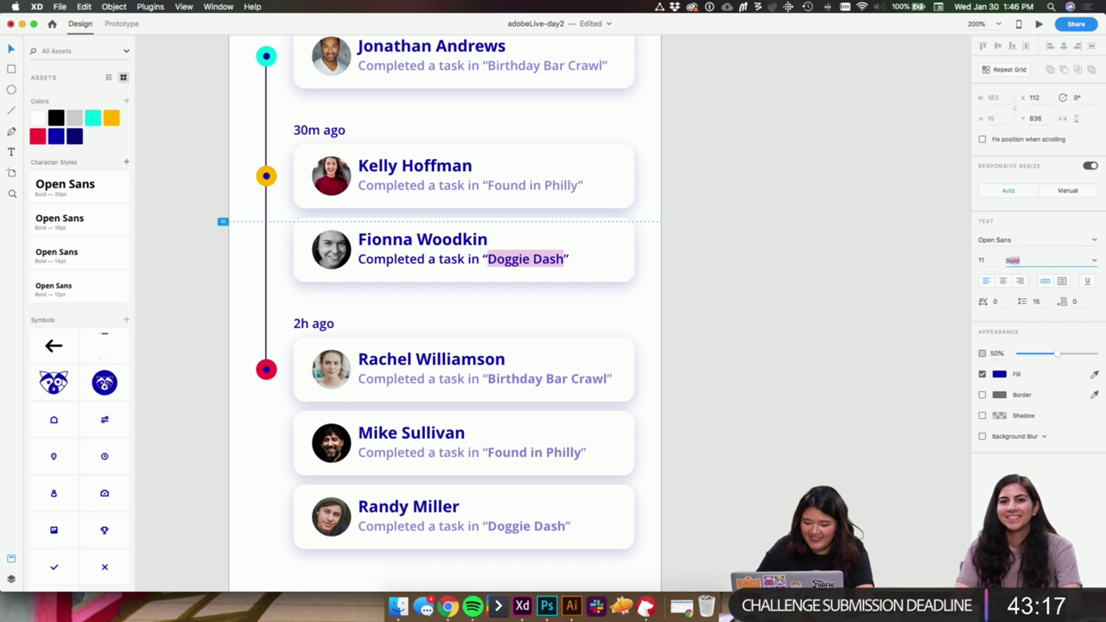
pyautogui.press('Return')
# - Set only the "Found in Philly" hunt title in the first "30m ago" activity entry to Bold
pyautogui.doubleClick(543, 185)
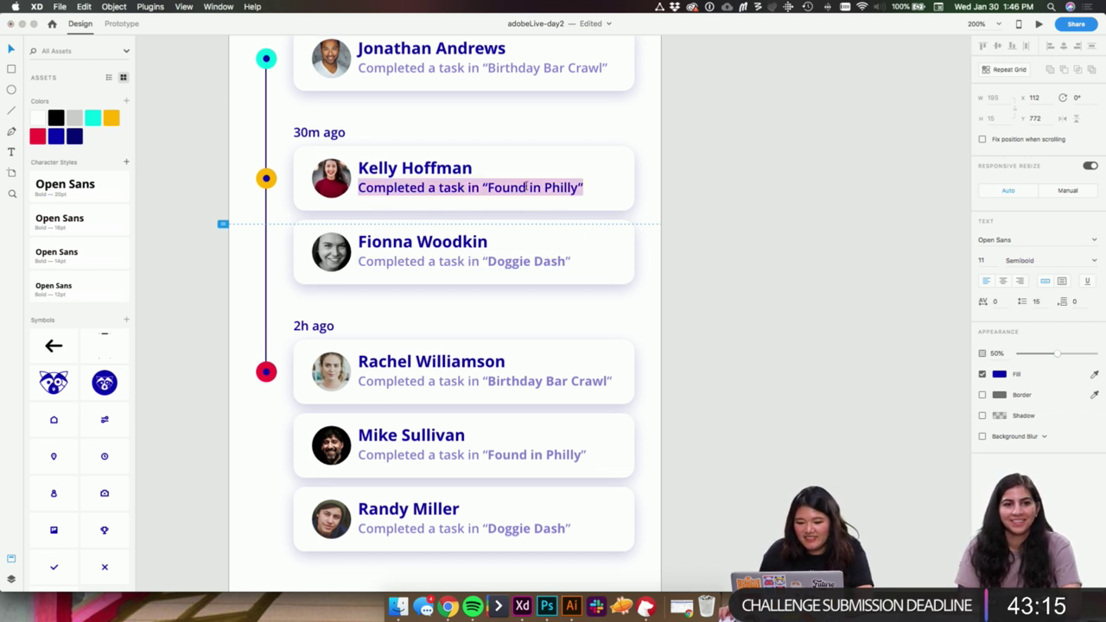
pyautogui.click(518, 186)
pyautogui.moveTo(488, 185); pyautogui.dragTo(565, 187)
pyautogui.press('Escape')
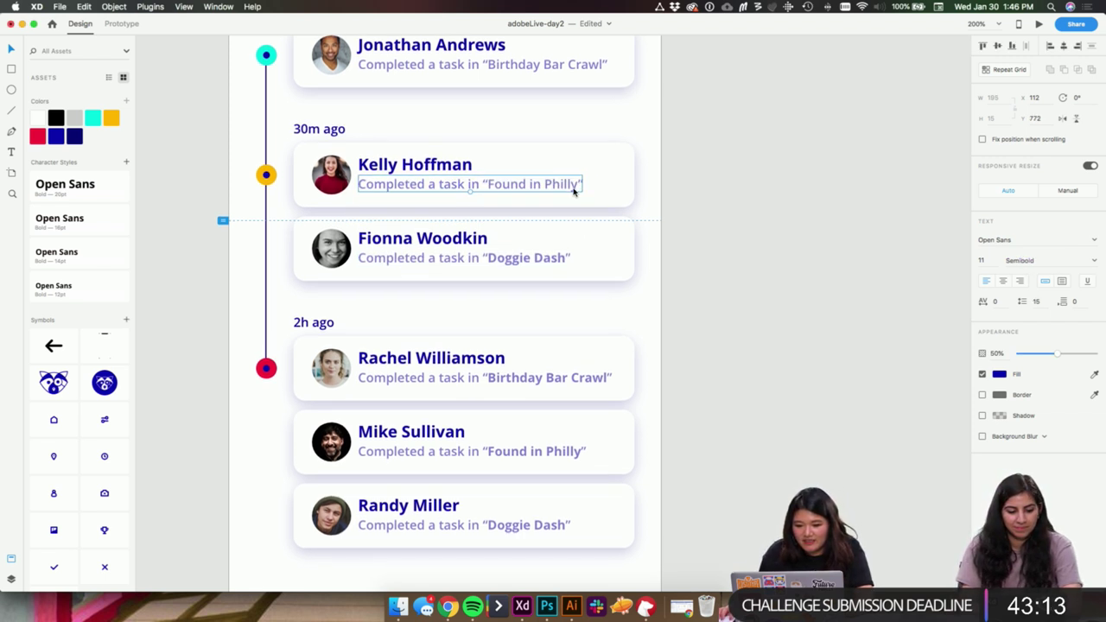
pyautogui.press('super+a')
pyautogui.click(486, 188)
pyautogui.moveTo(489, 188); pyautogui.dragTo(579, 189)
pyautogui.click(1020, 260)
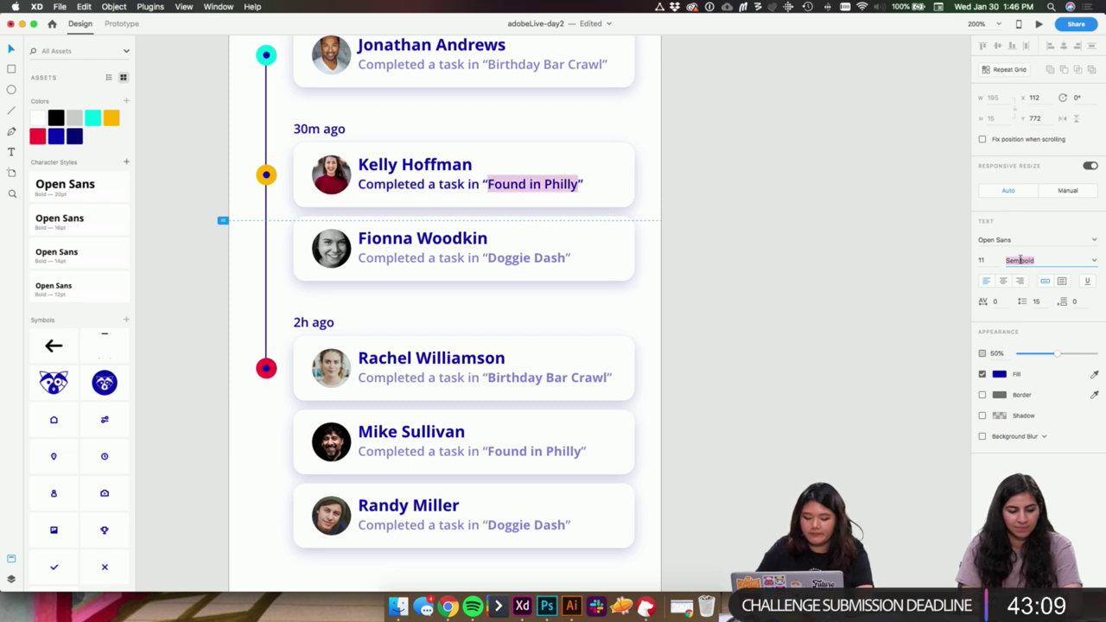
pyautogui.write('Bold')
pyautogui.press('Return')
pyautogui.press('Escape')
# - Set the "Birthday Bar Crawl" hunt title in the "A moment ago" activity entry to Bold
pyautogui.scroll(2, 714, 266)
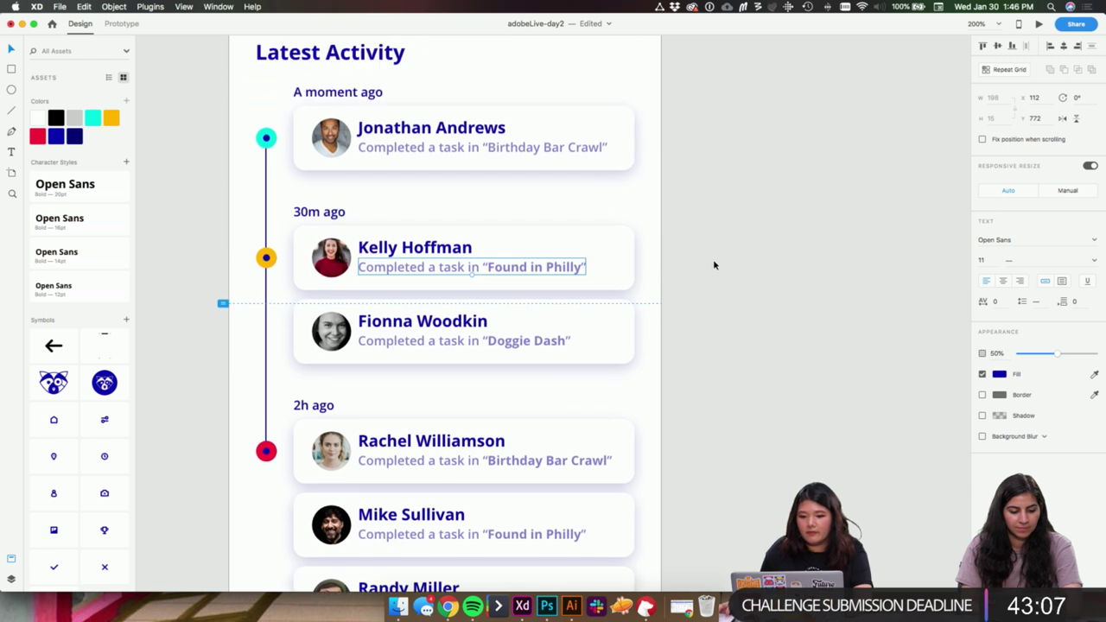
pyautogui.click(714, 265)
pyautogui.doubleClick(544, 147)
pyautogui.click(489, 147)
pyautogui.moveTo(488, 147); pyautogui.dragTo(603, 147)
pyautogui.click(1027, 262)
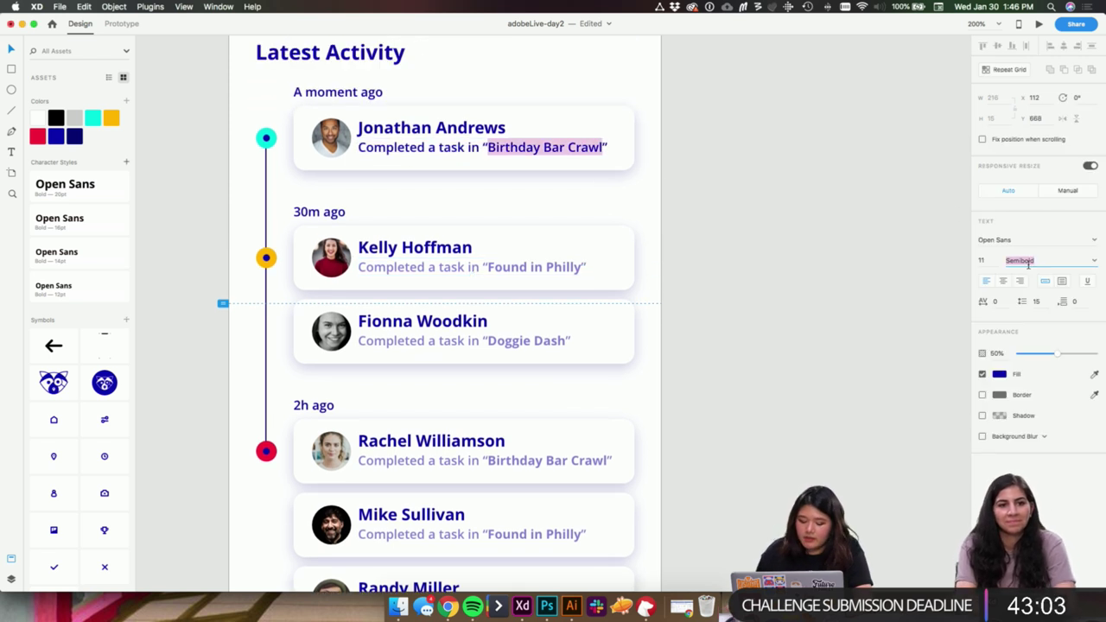
pyautogui.write('Bold')
pyautogui.press('Return')
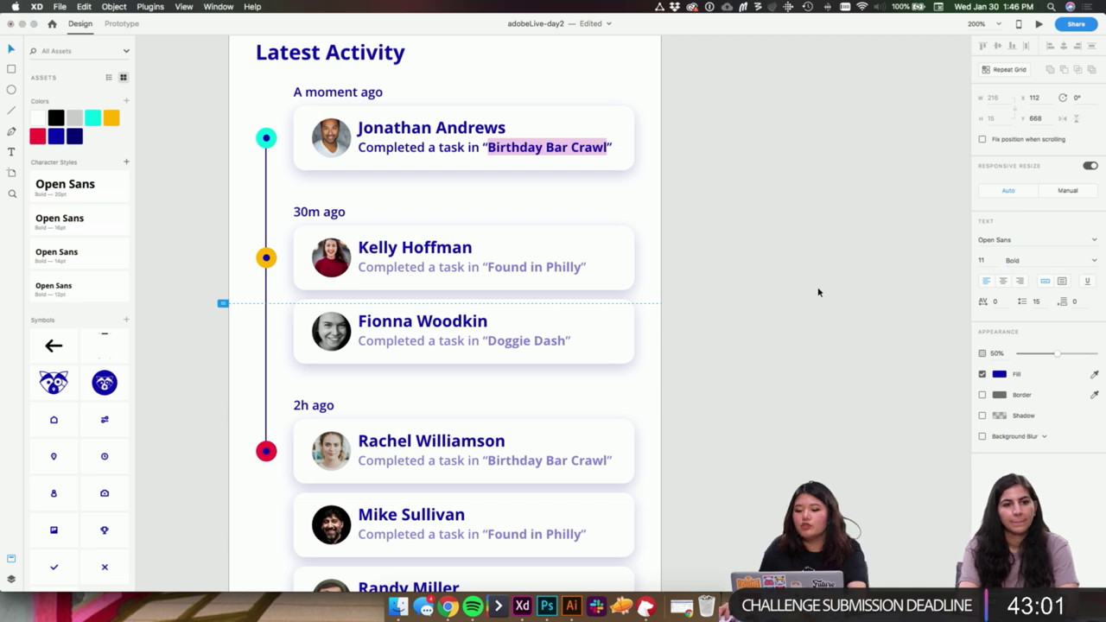
pyautogui.press('Escape')
# - Move the "Hunt card - expanded - Tasks tab" artboard closer to the Home Screen, to about X -344, keeping their top edges level
pyautogui.press('super+minus')
pyautogui.press('super+minus')
pyautogui.press('super+minus')
pyautogui.moveTo(760, 285); pyautogui.dragTo(540, 345)
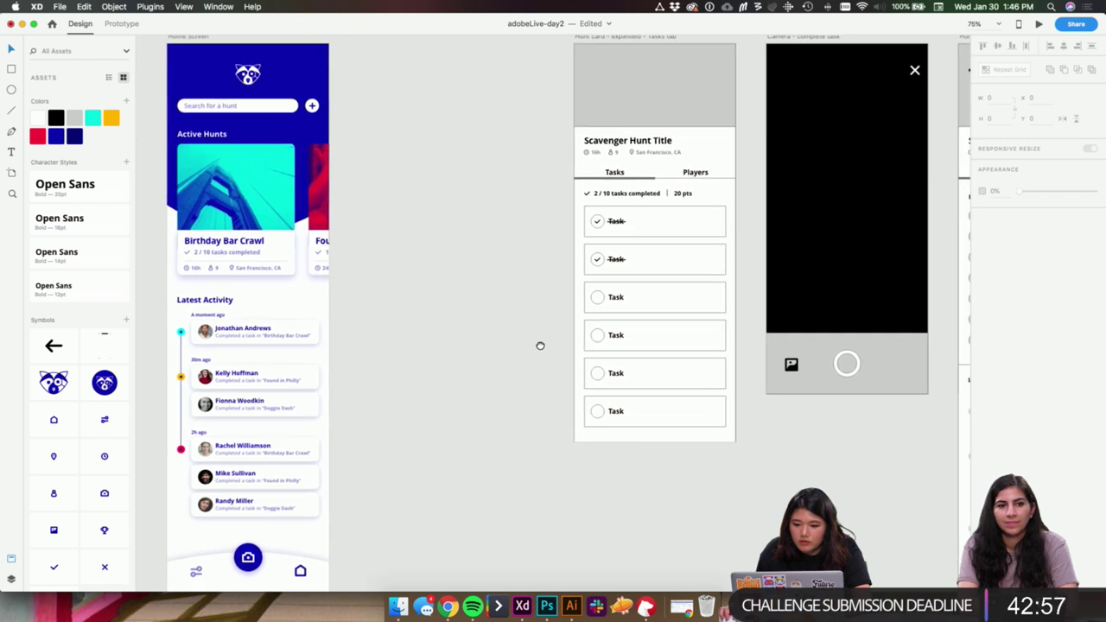
pyautogui.moveTo(488, 220); pyautogui.dragTo(538, 281)
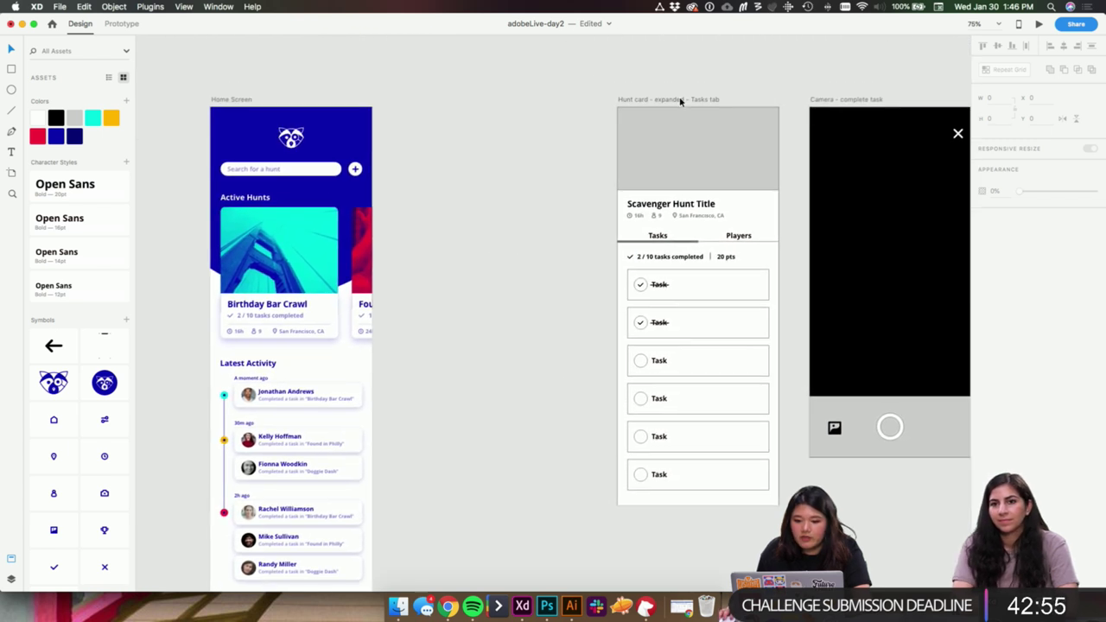
pyautogui.moveTo(680, 101); pyautogui.dragTo(537, 101)
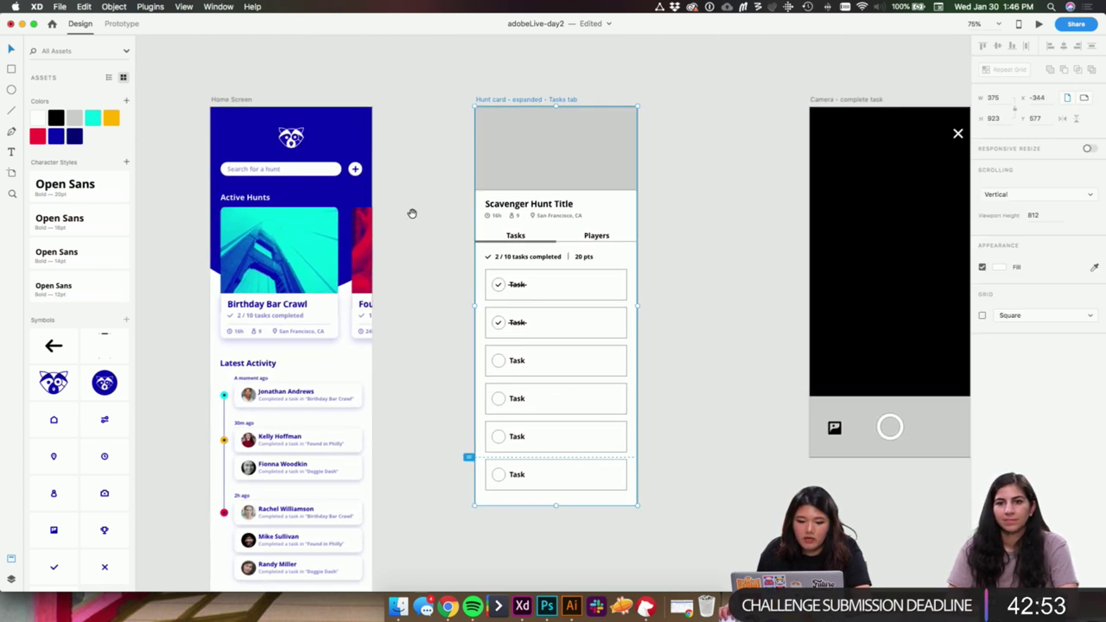
# - Open the Creative Cloud Libraries beside the expanded hunt card artboard, showing the Adobe Live library
pyautogui.moveTo(412, 214); pyautogui.dragTo(451, 143)
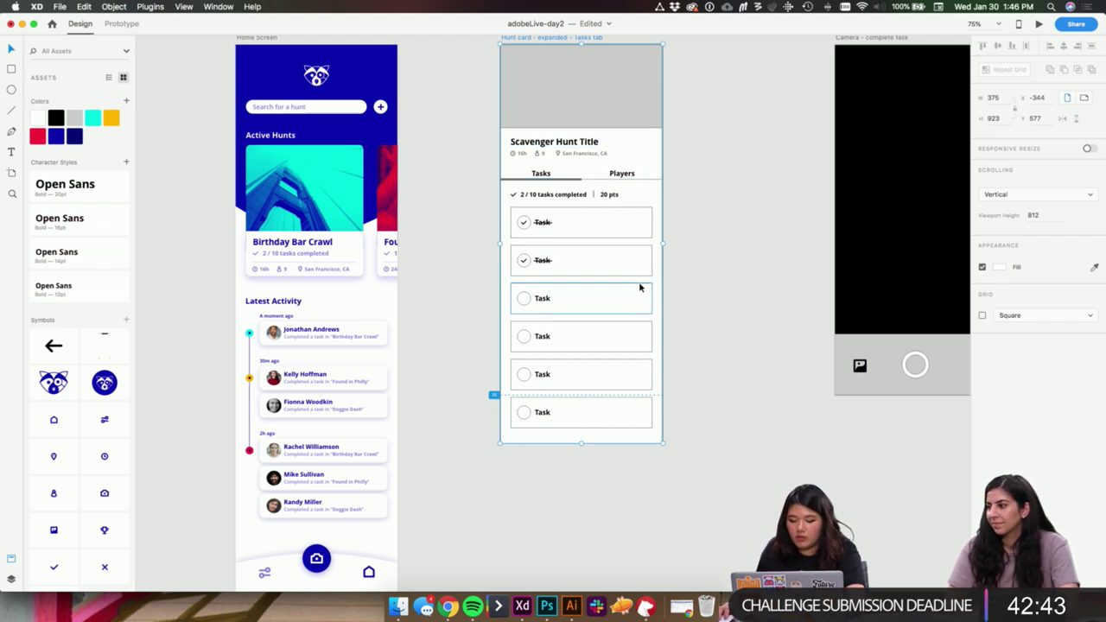
pyautogui.press('super+1')
pyautogui.moveTo(754, 142); pyautogui.dragTo(770, 236)
pyautogui.moveTo(774, 144); pyautogui.dragTo(767, 196)
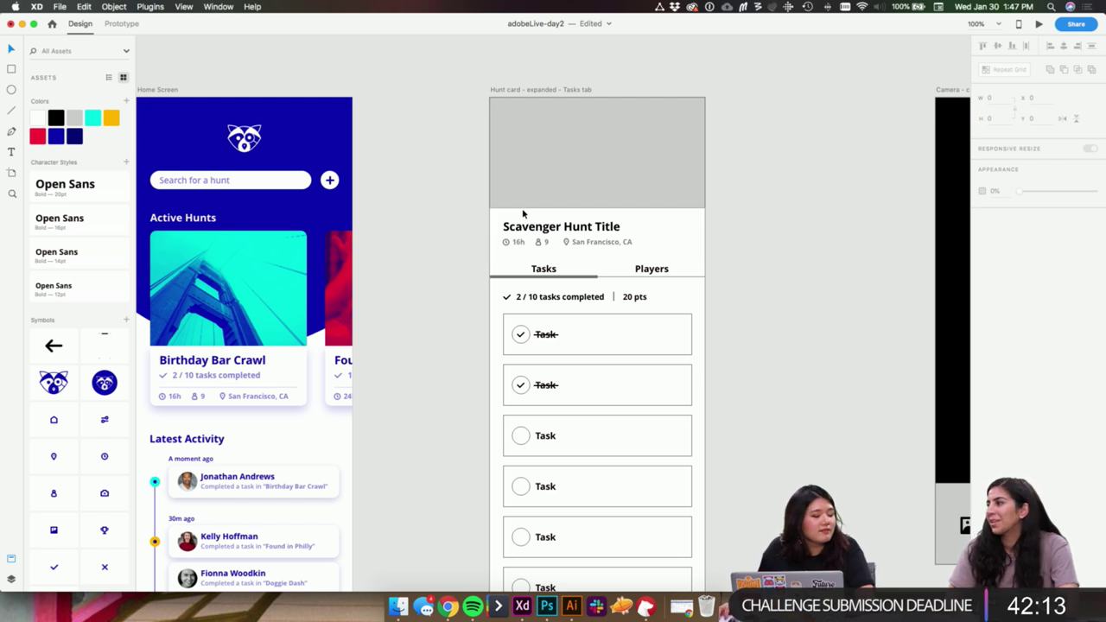
pyautogui.moveTo(774, 196); pyautogui.dragTo(679, 208)
pyautogui.press('super+shift+l')
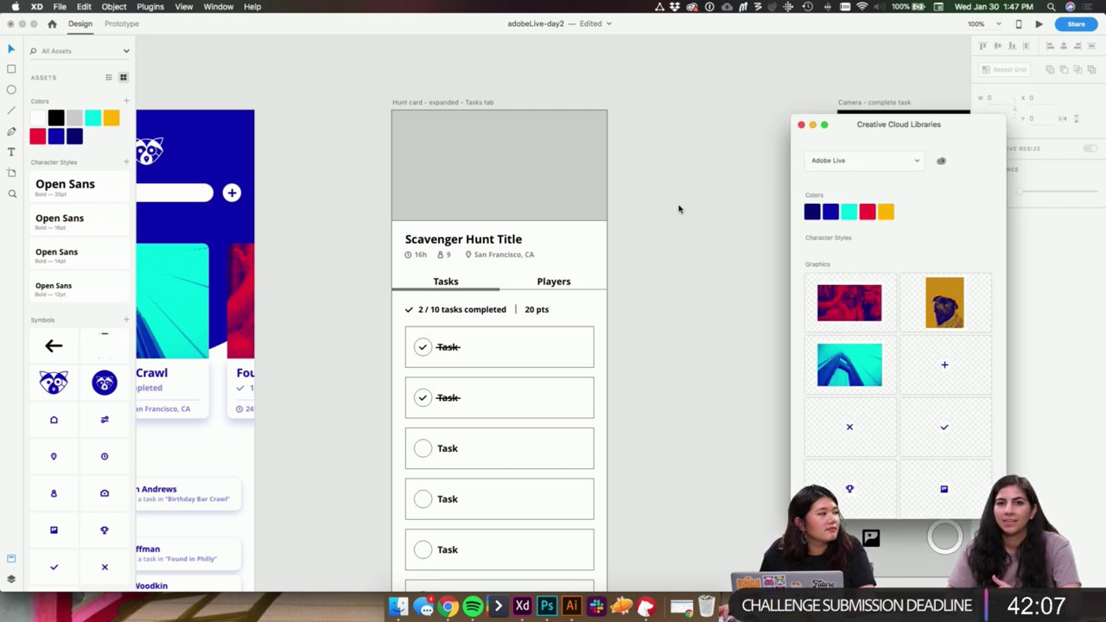
pyautogui.scroll(1, 662, 198)
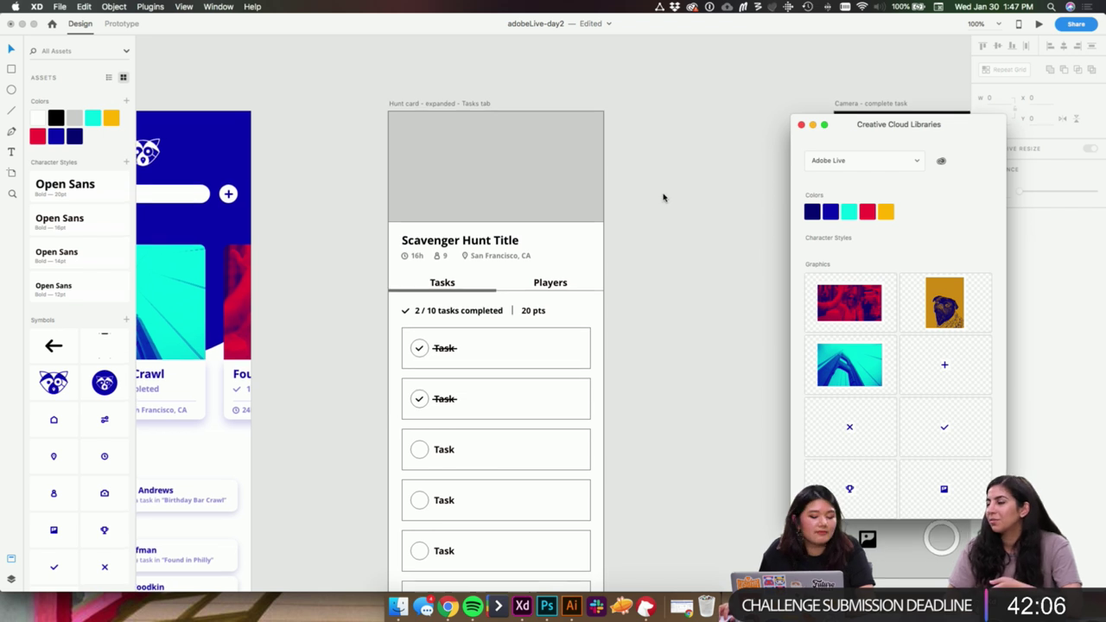
# - Try to place the cyan bridge graphic from the Adobe Live library on the hunt card's header placeholder
pyautogui.click(729, 250)
pyautogui.scroll(1, 696, 225)
pyautogui.moveTo(862, 378); pyautogui.dragTo(496, 187)
pyautogui.press('super+z')
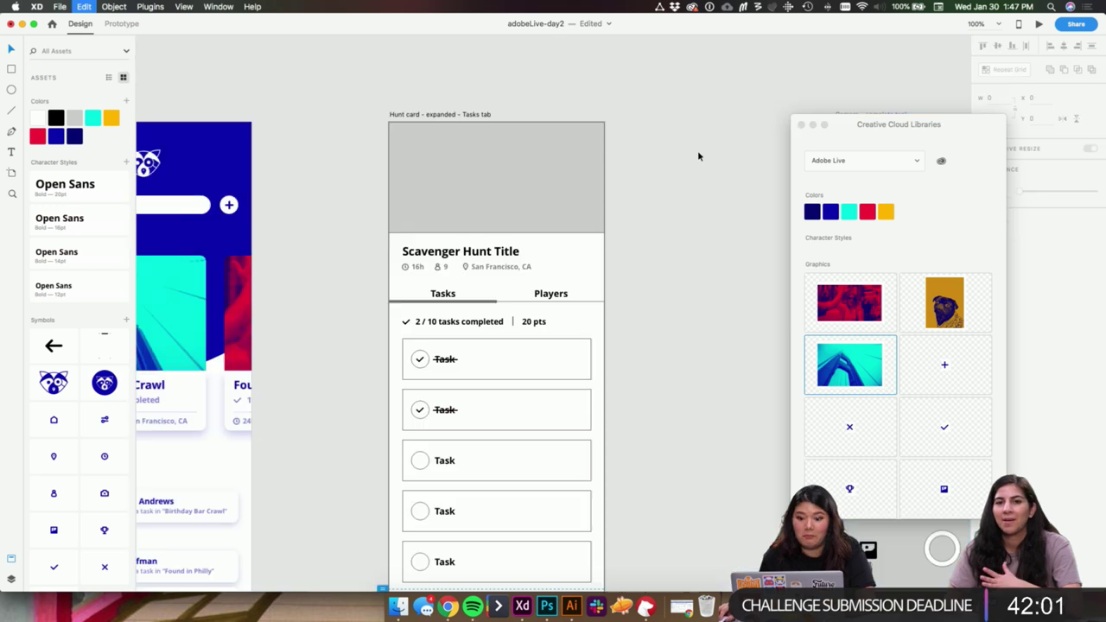
# - Remove the border from the hunt card's grey header rectangle and extend its height to about 216
pyautogui.hscroll(3, 688, 192)
pyautogui.scroll(2, 689, 192)
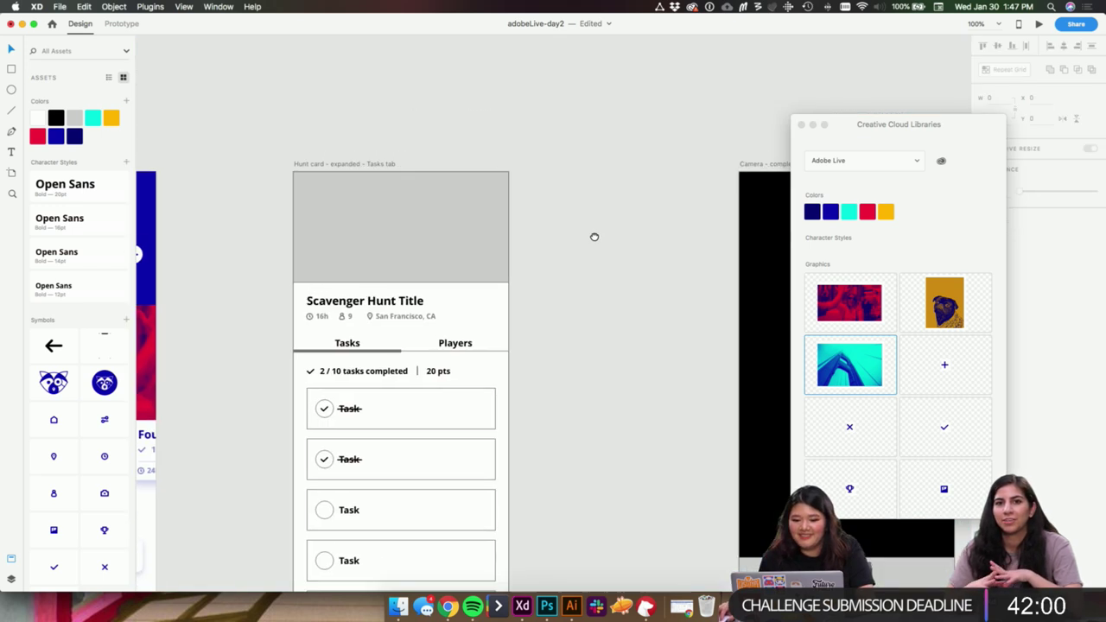
pyautogui.scroll(-1, 566, 188)
pyautogui.click(444, 207)
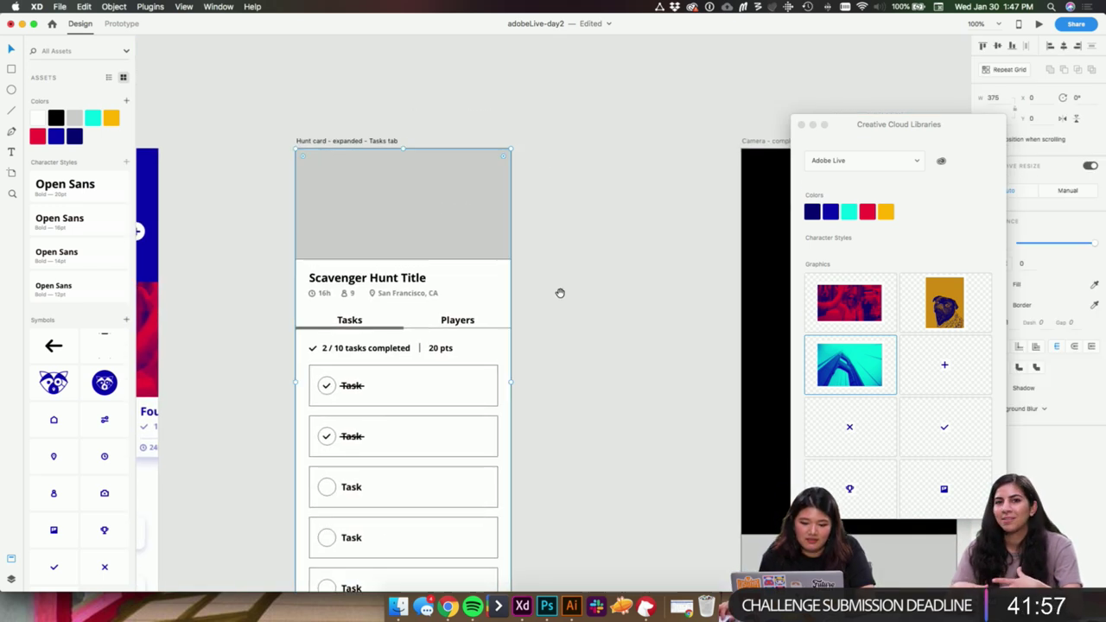
pyautogui.moveTo(559, 293); pyautogui.dragTo(601, 91)
pyautogui.click(479, 136)
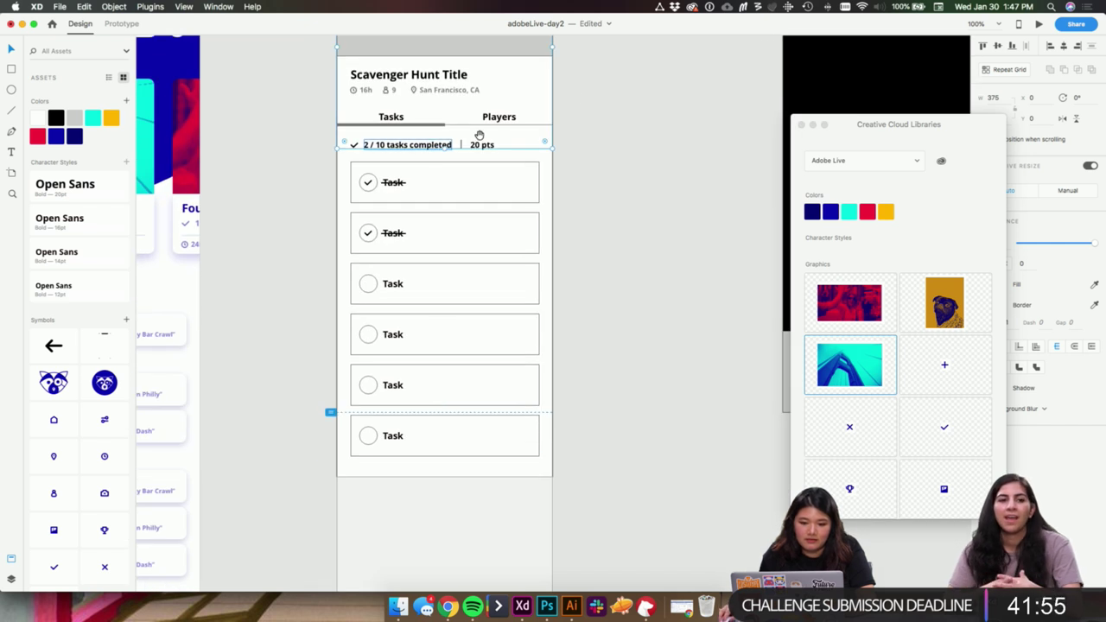
pyautogui.scroll(5, 562, 328)
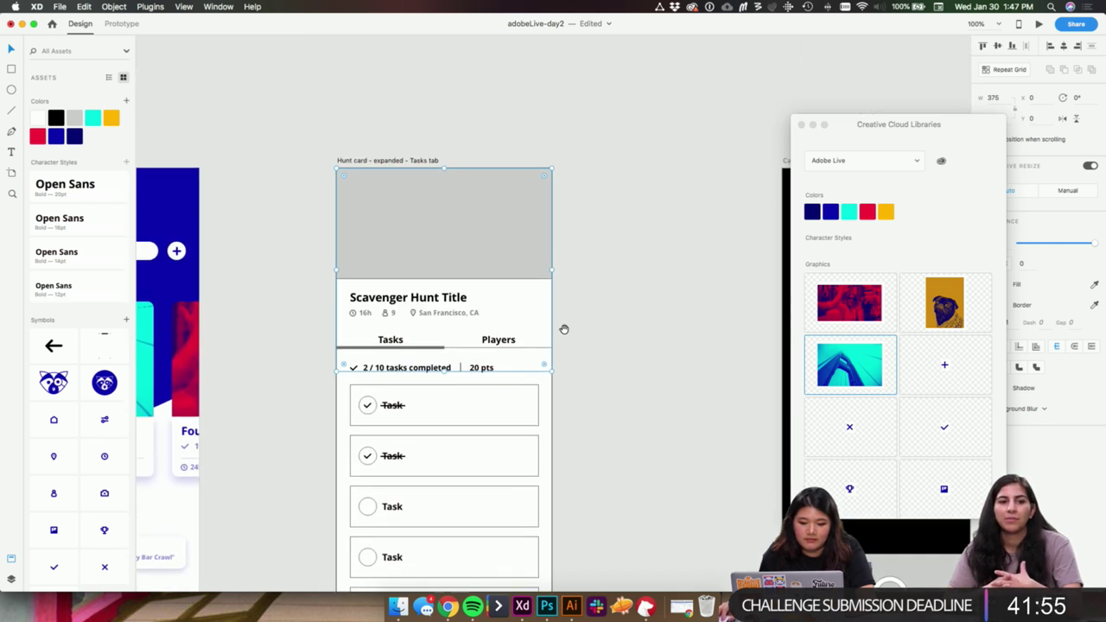
pyautogui.click(444, 275)
pyautogui.moveTo(836, 138); pyautogui.dragTo(705, 131)
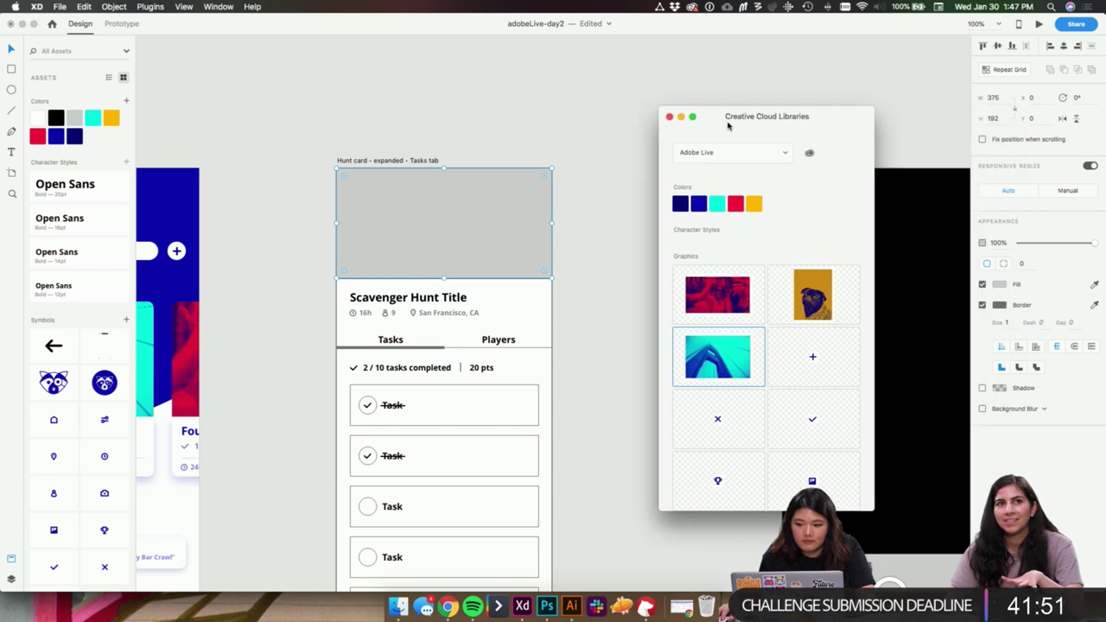
pyautogui.click(983, 306)
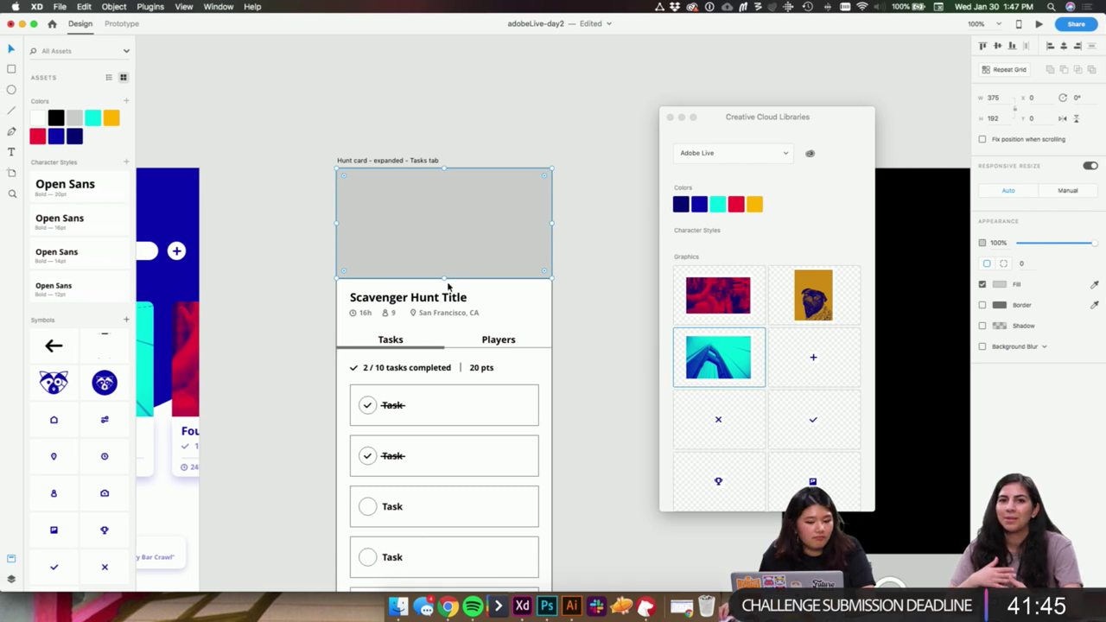
pyautogui.moveTo(442, 282); pyautogui.dragTo(444, 291)
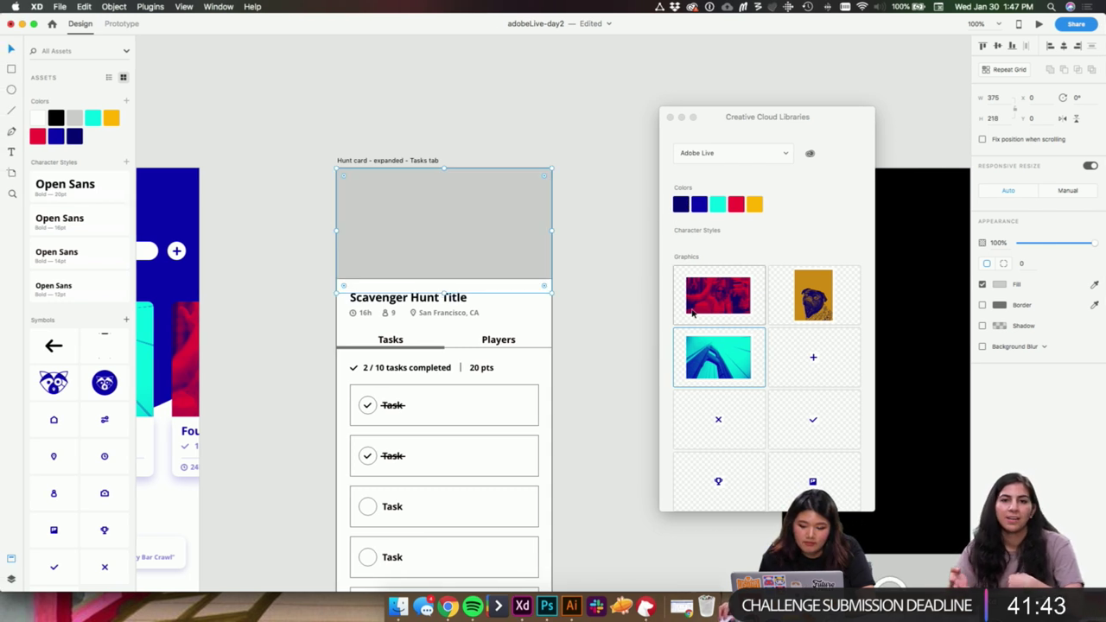
# - Try the cyan bridge graphic from the Adobe Live library as the hunt card's header image, and undo it
pyautogui.moveTo(729, 363); pyautogui.dragTo(506, 231)
pyautogui.click(590, 299)
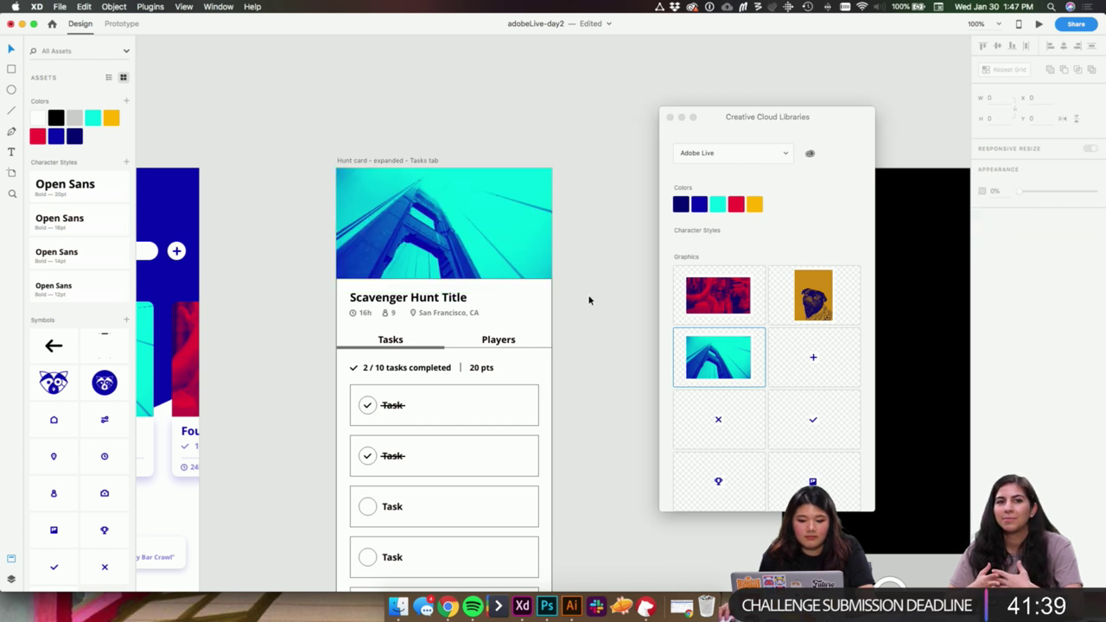
pyautogui.moveTo(614, 312); pyautogui.dragTo(591, 280)
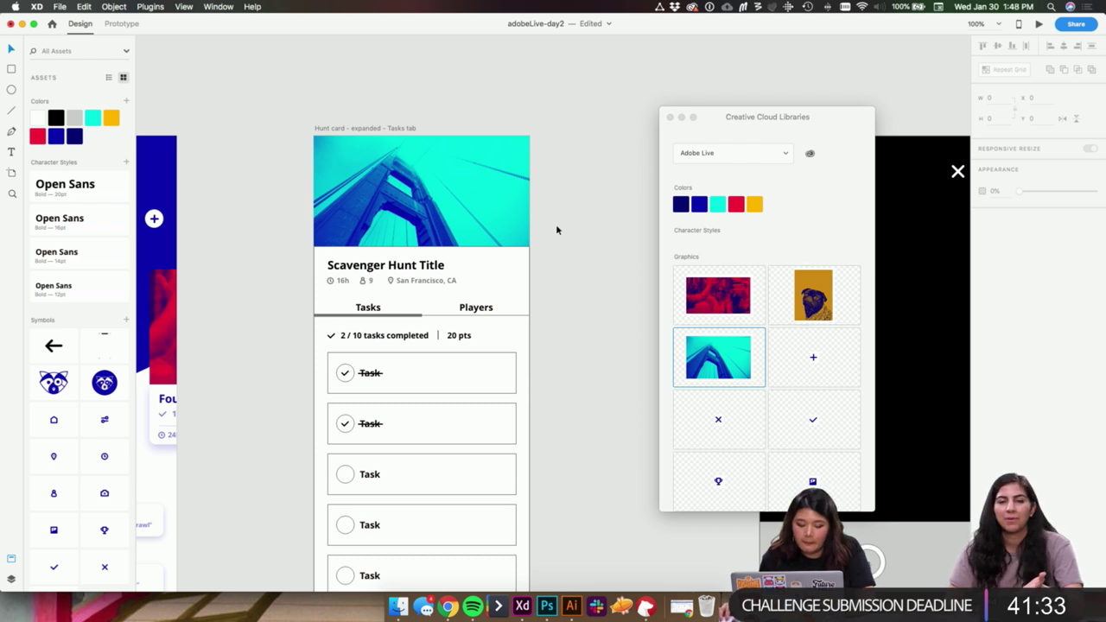
pyautogui.press('super+z')
# - Fill the hunt card's header rectangle with the yellow pug graphic from the Adobe Live library
pyautogui.moveTo(827, 309); pyautogui.dragTo(492, 216)
pyautogui.doubleClick(493, 219)
pyautogui.click(569, 206)
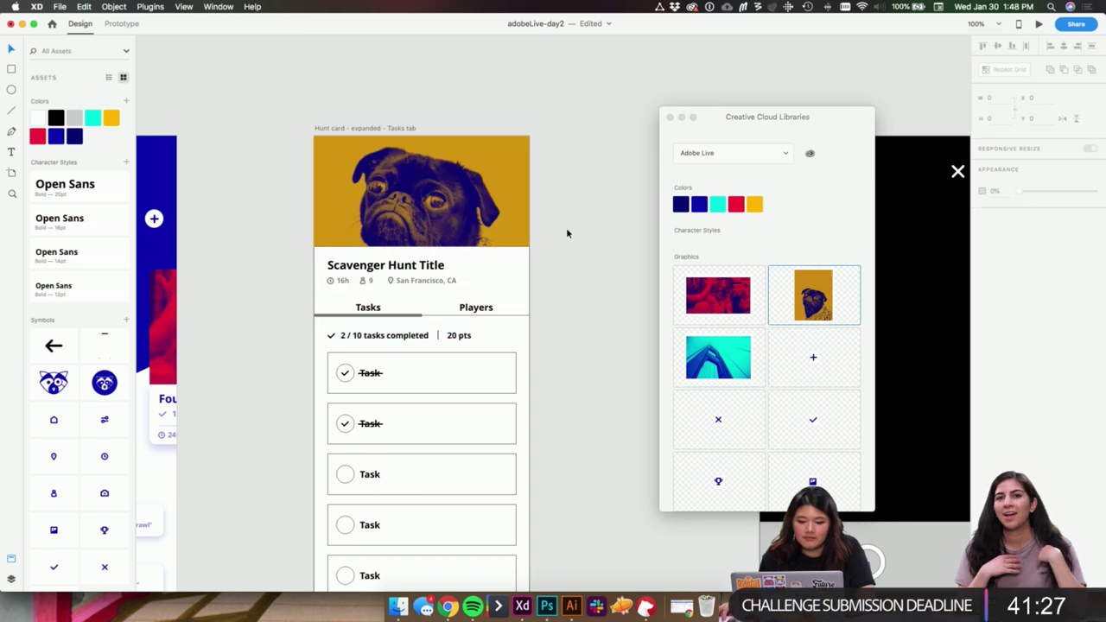
pyautogui.press('super+equal')
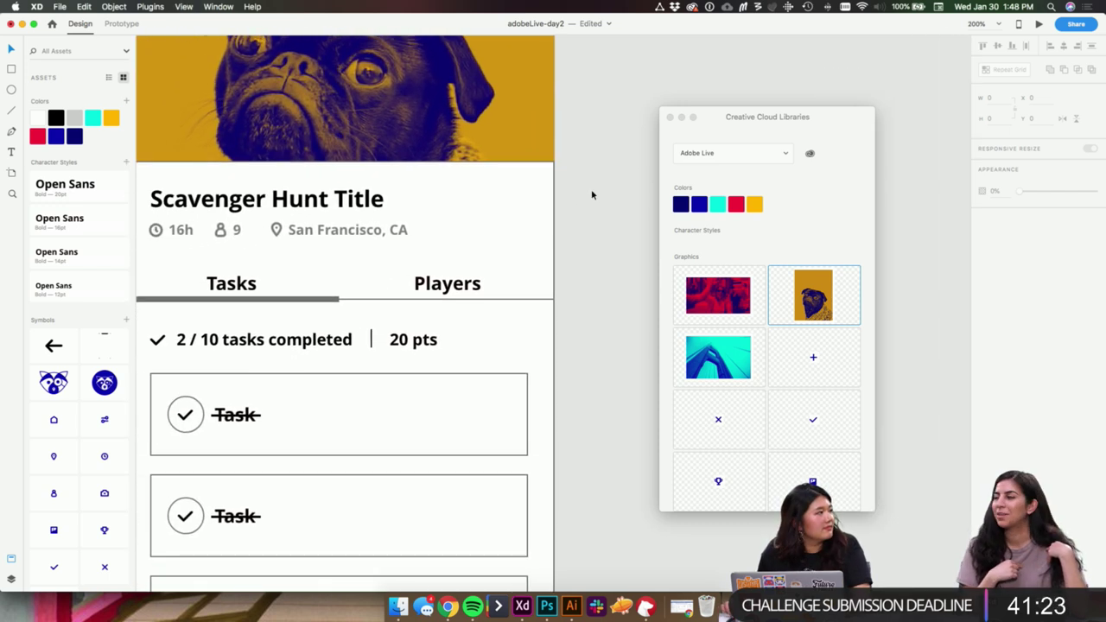
pyautogui.moveTo(623, 225); pyautogui.dragTo(591, 190)
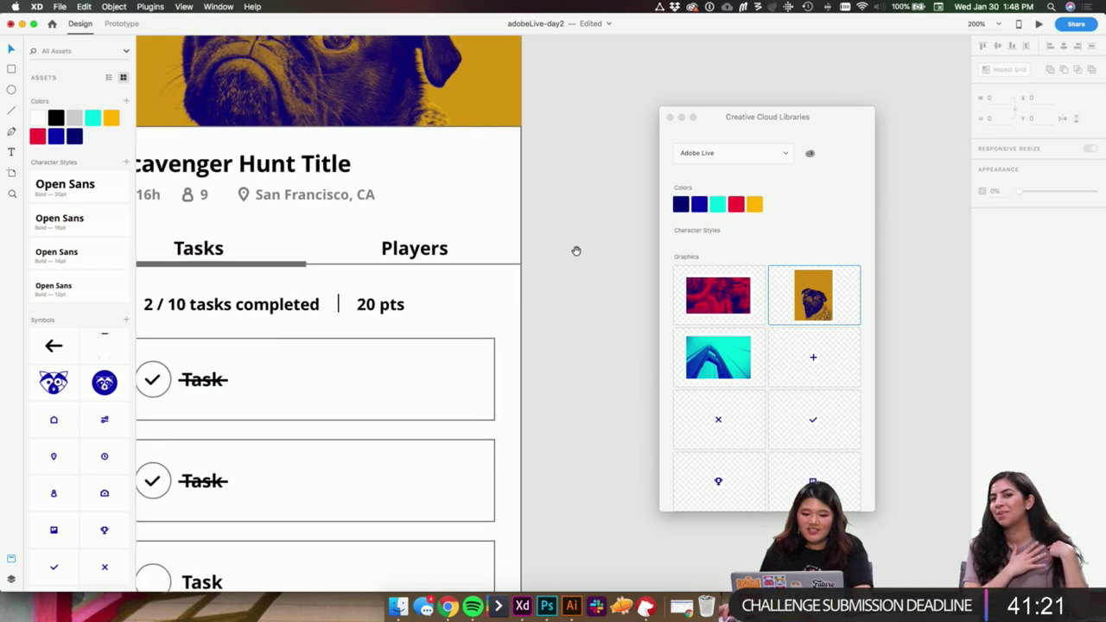
# - Close the Creative Cloud Libraries panel to uncover the expanded hunt card artboard
pyautogui.press('super+minus')
pyautogui.hscroll(-4, 544, 265)
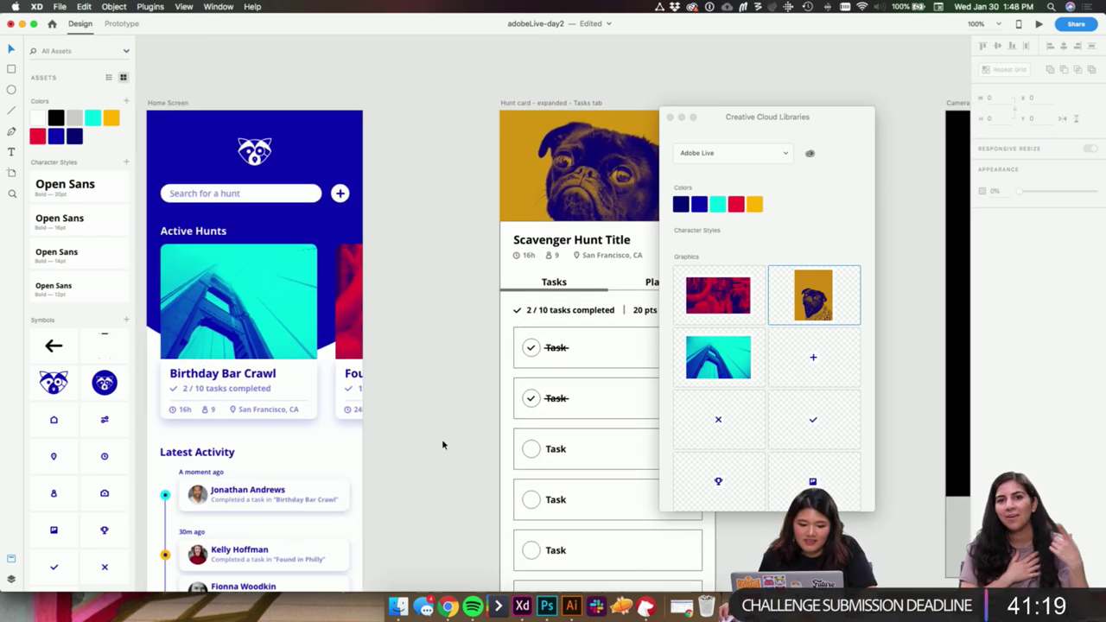
pyautogui.hscroll(2, 373, 382)
pyautogui.hscroll(-4, 373, 382)
pyautogui.scroll(-2, 388, 365)
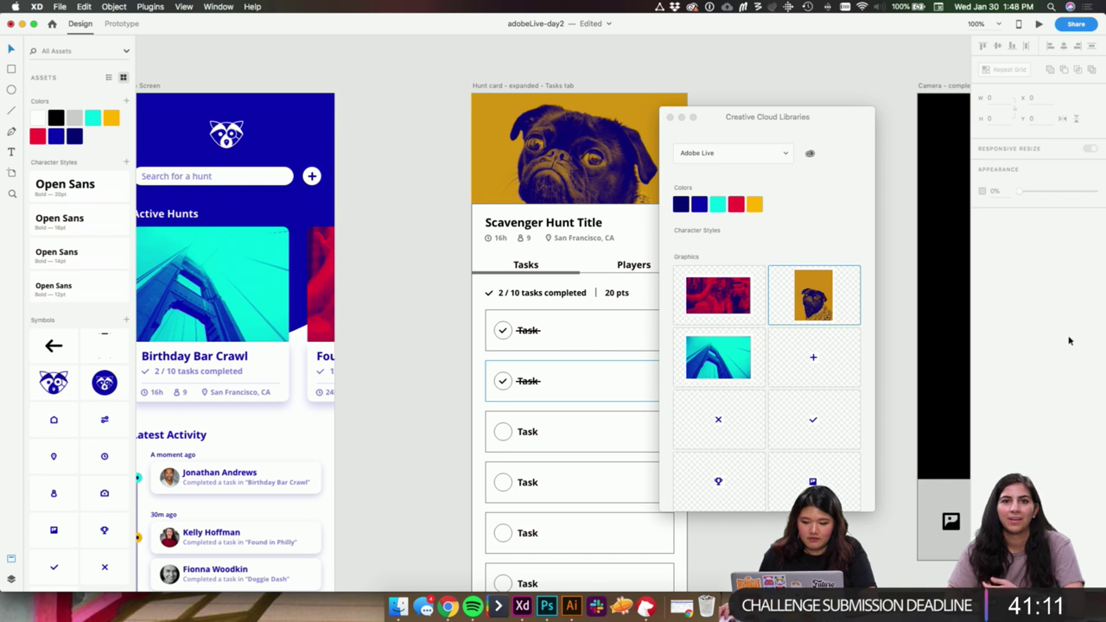
pyautogui.click(669, 118)
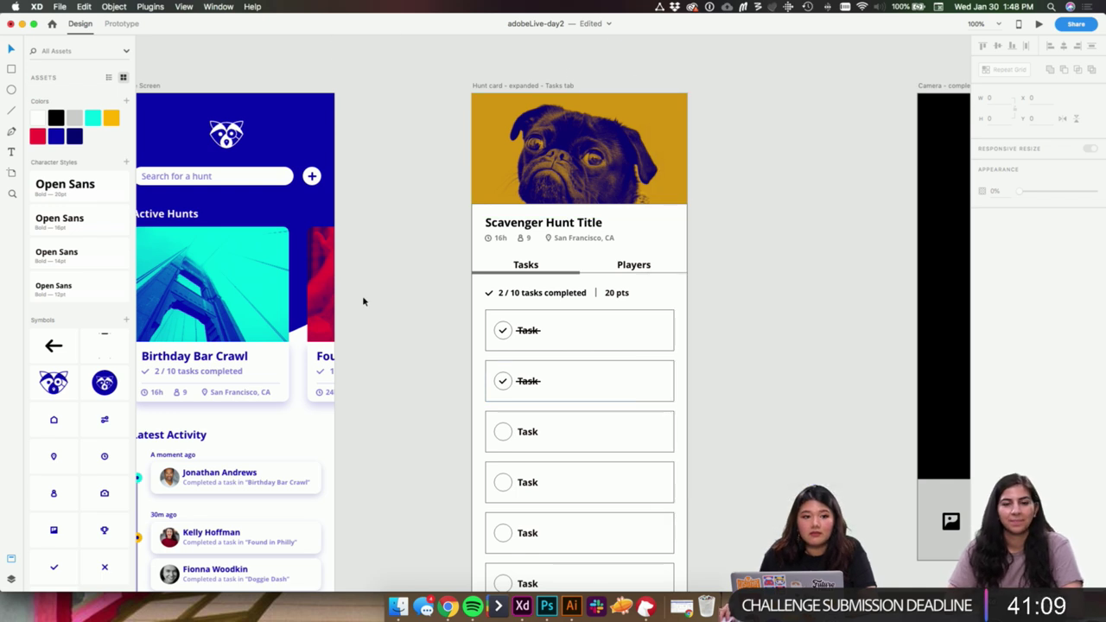
# - Show the Home Screen's square grid and nudge the Birthday Bar Crawl card's location pin and San Francisco text 9 px to the left
pyautogui.moveTo(407, 306); pyautogui.dragTo(563, 256)
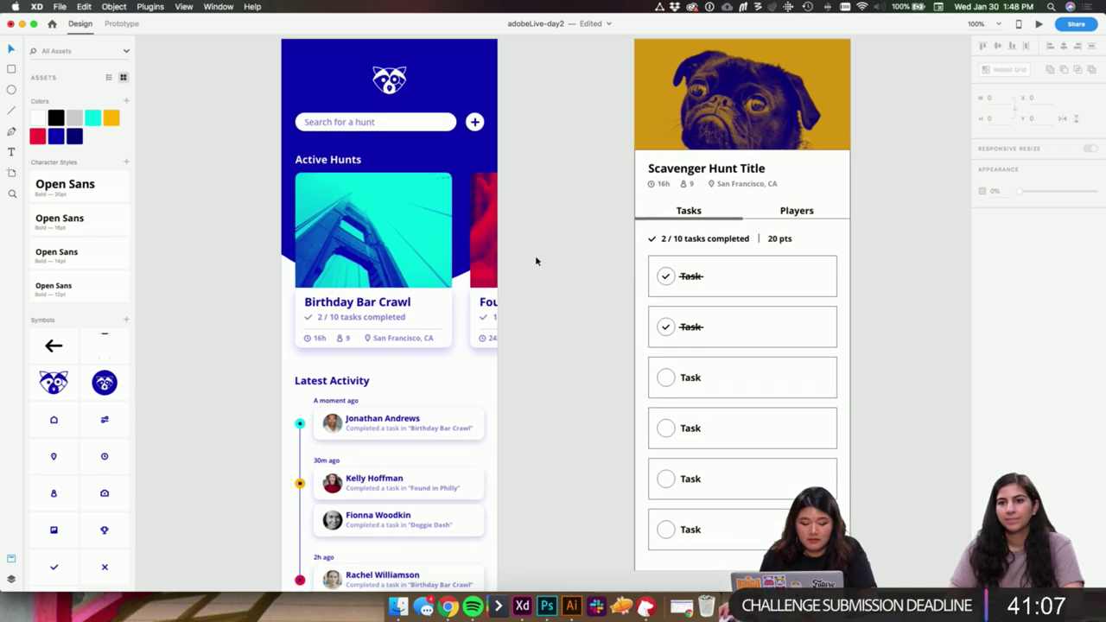
pyautogui.press('z')
pyautogui.click(415, 207)
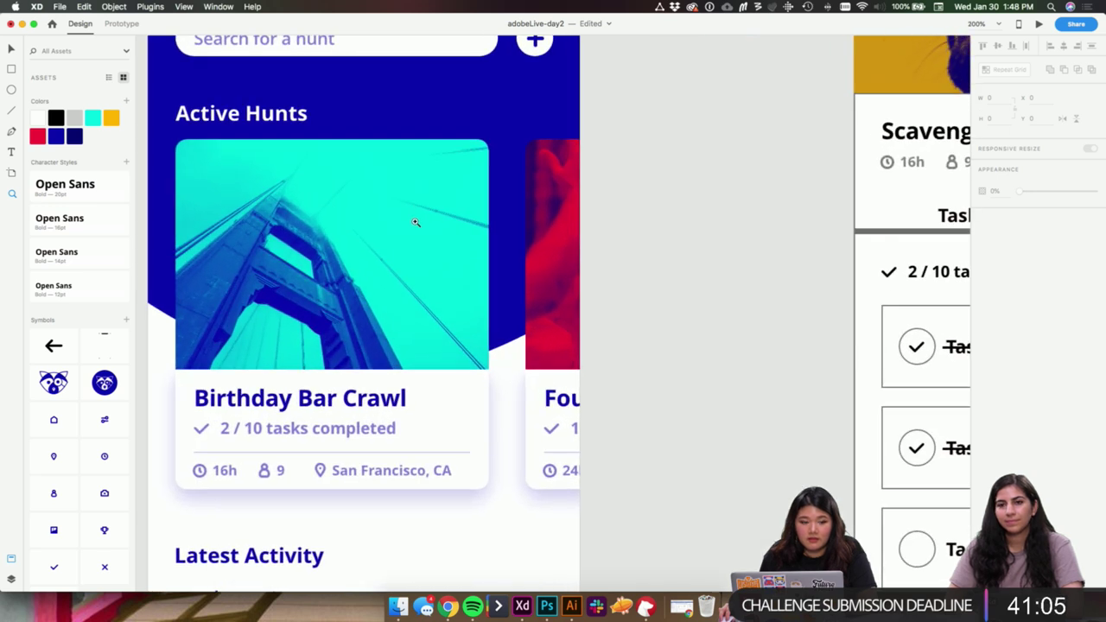
pyautogui.scroll(-2, 423, 216)
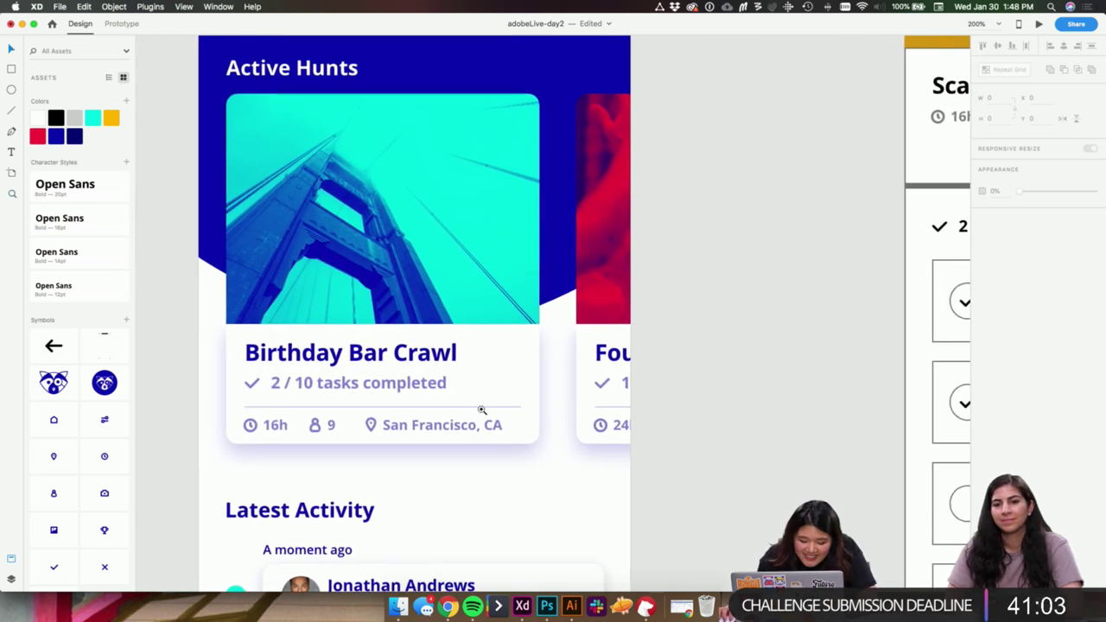
pyautogui.press('v')
pyautogui.click(451, 431)
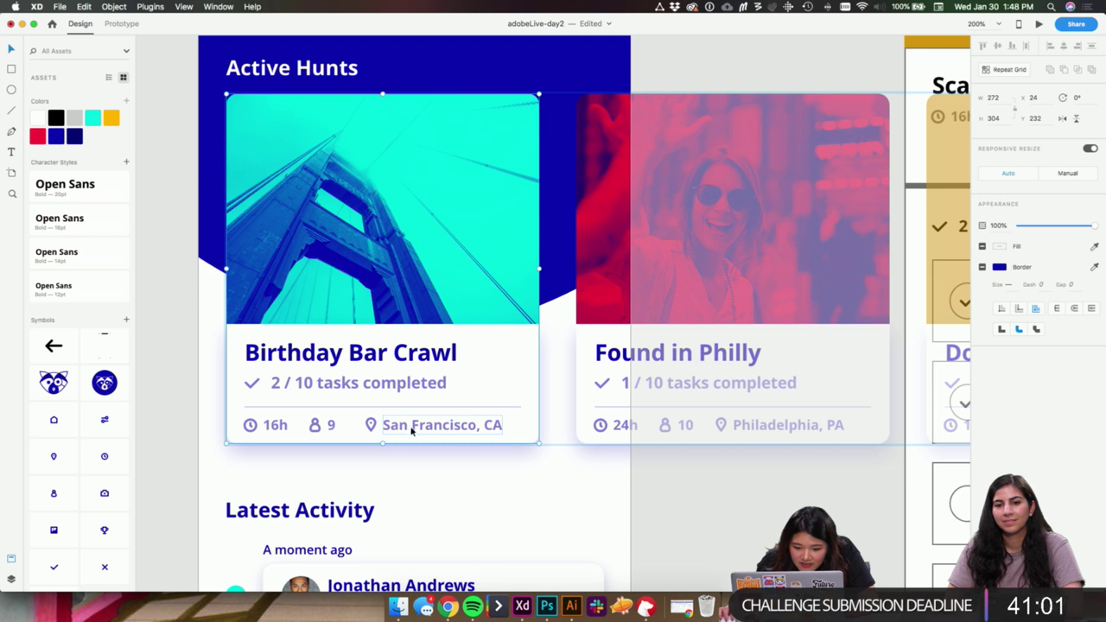
pyautogui.press('Escape')
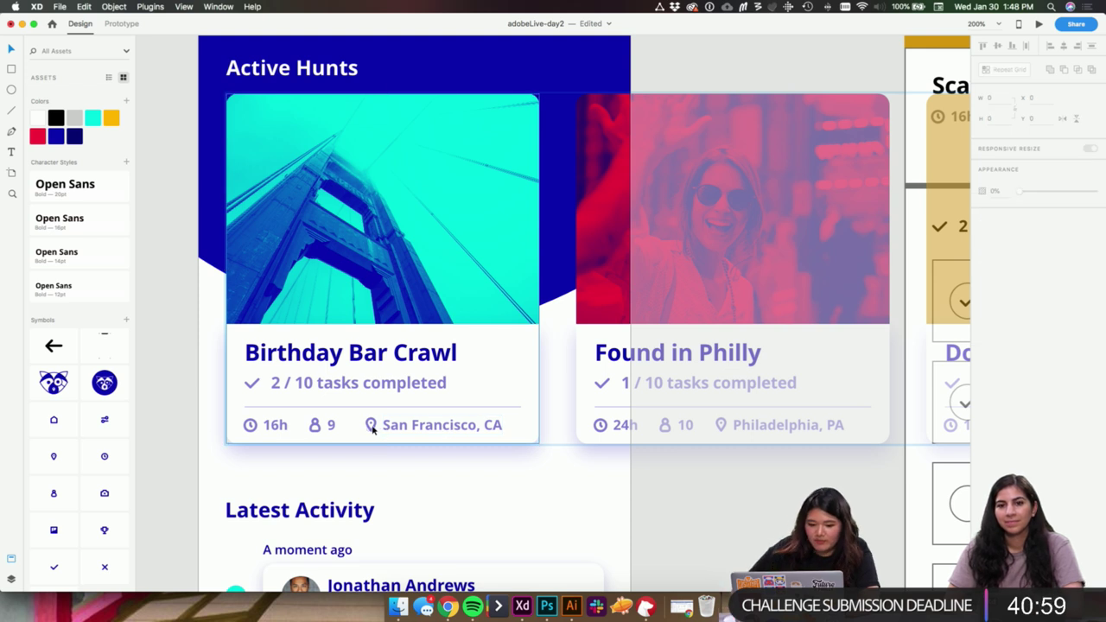
pyautogui.doubleClick(388, 427)
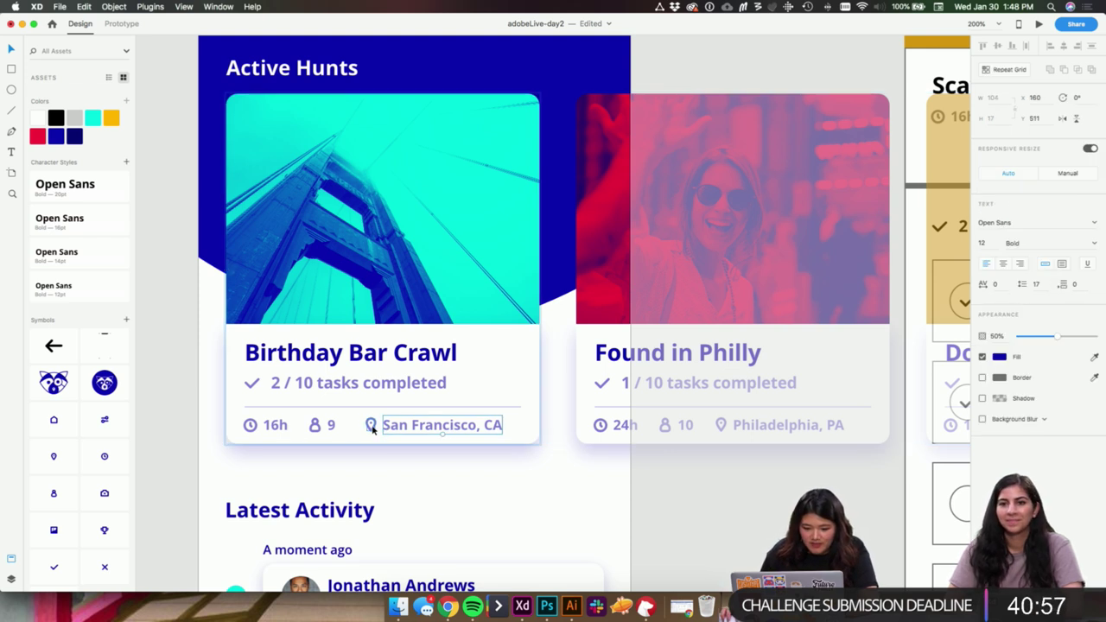
pyautogui.keyDown('shift'); pyautogui.click(372, 426); pyautogui.keyUp('shift')
pyautogui.press('super+apostrophe')
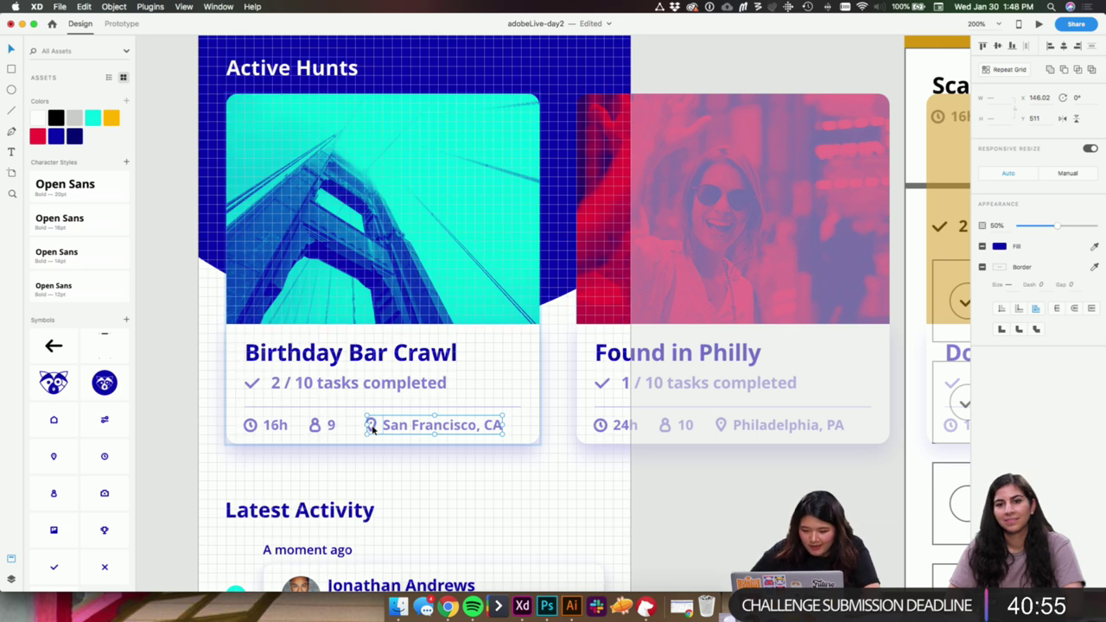
pyautogui.press('Left')
pyautogui.press('Left')
pyautogui.press('Left')
pyautogui.press('Left')
pyautogui.press('Left')
pyautogui.press('Left')
pyautogui.press('Left')
pyautogui.press('Left')
pyautogui.press('Left')
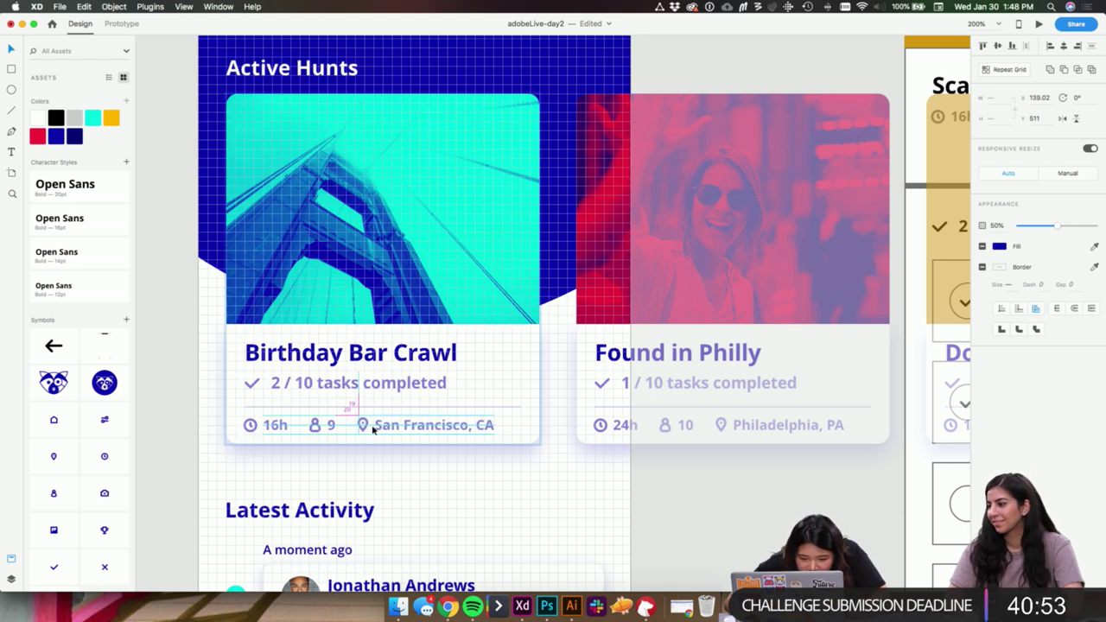
# - Compare the detail rows of the Home Screen hunt cards with the title block of the expanded hunt card
pyautogui.hscroll(5, 597, 383)
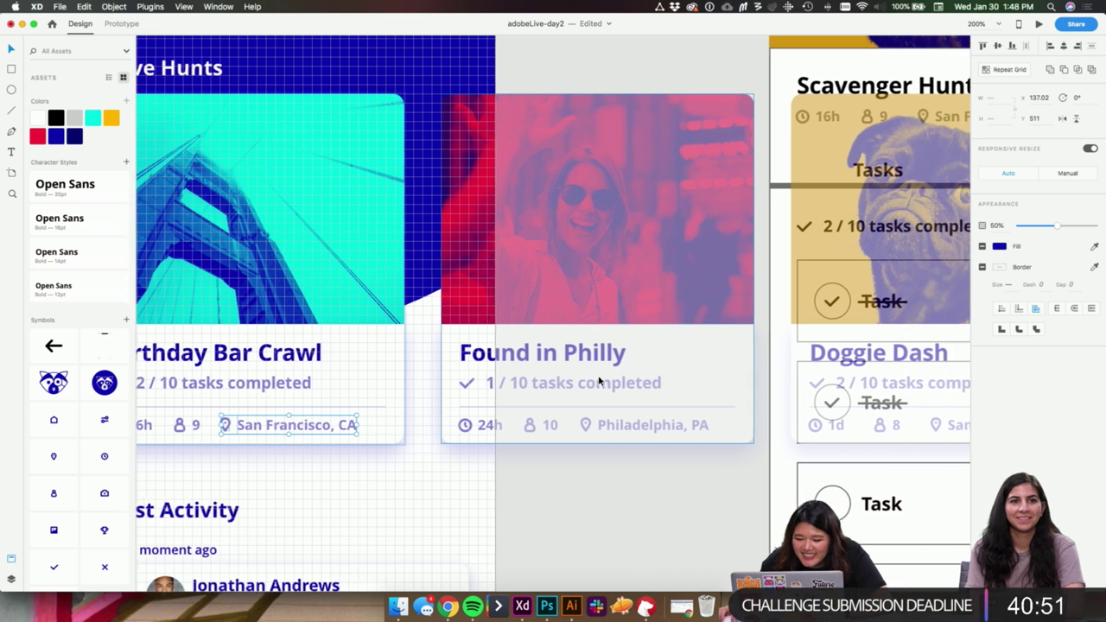
pyautogui.click(540, 441)
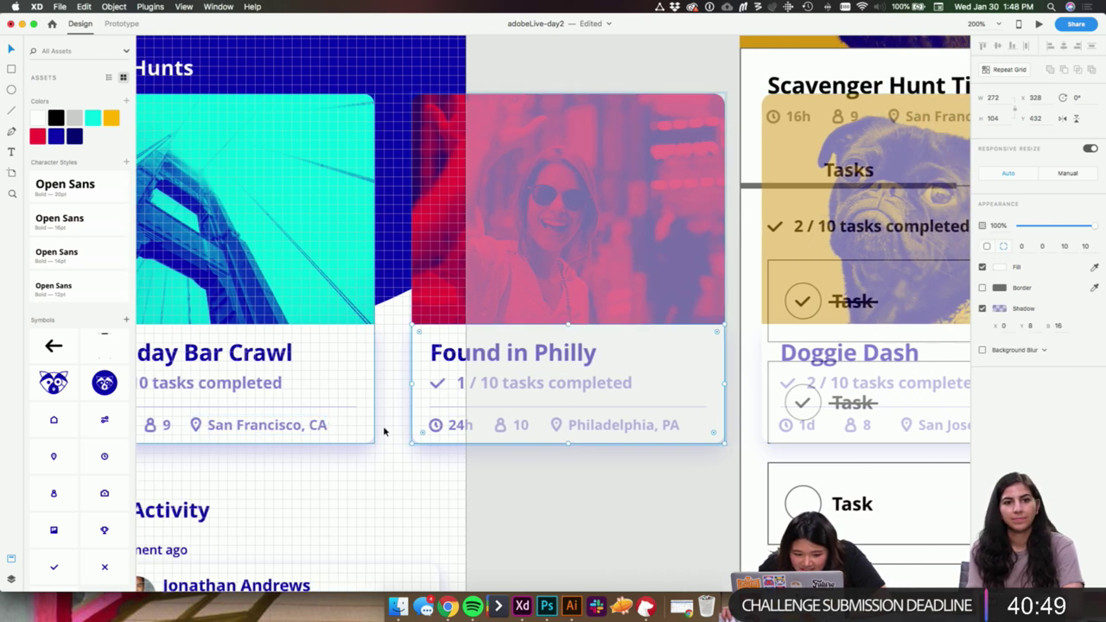
pyautogui.doubleClick(554, 428)
pyautogui.click(545, 486)
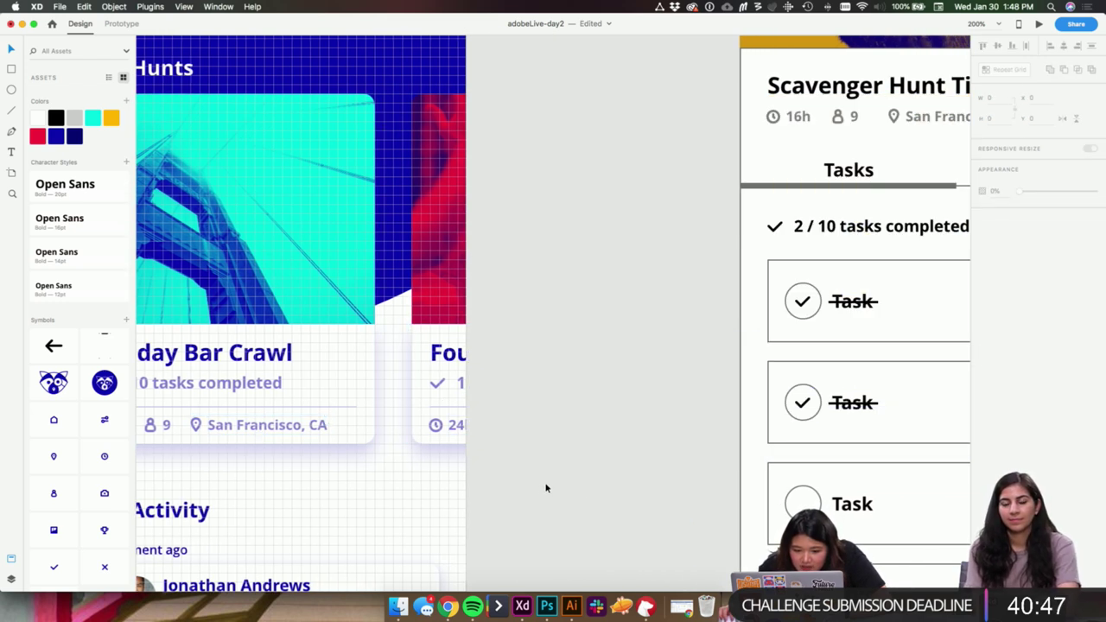
pyautogui.hscroll(2, 576, 481)
pyautogui.hscroll(7, 629, 345)
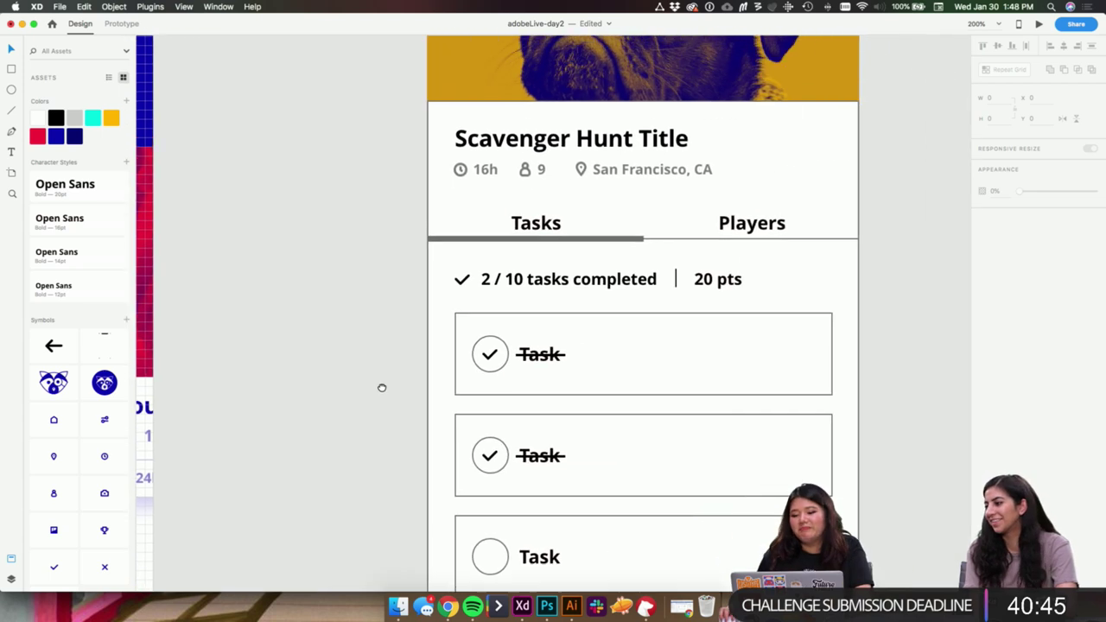
pyautogui.hscroll(-12, 380, 388)
pyautogui.hscroll(5, 852, 177)
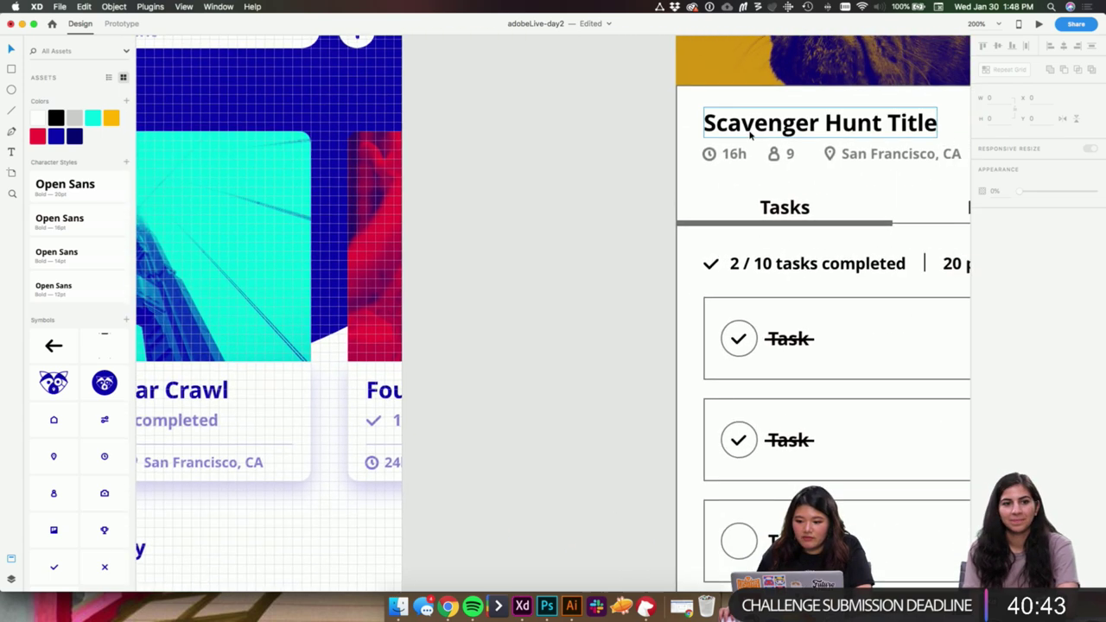
pyautogui.hscroll(-6, 869, 168)
pyautogui.hscroll(-1, 790, 306)
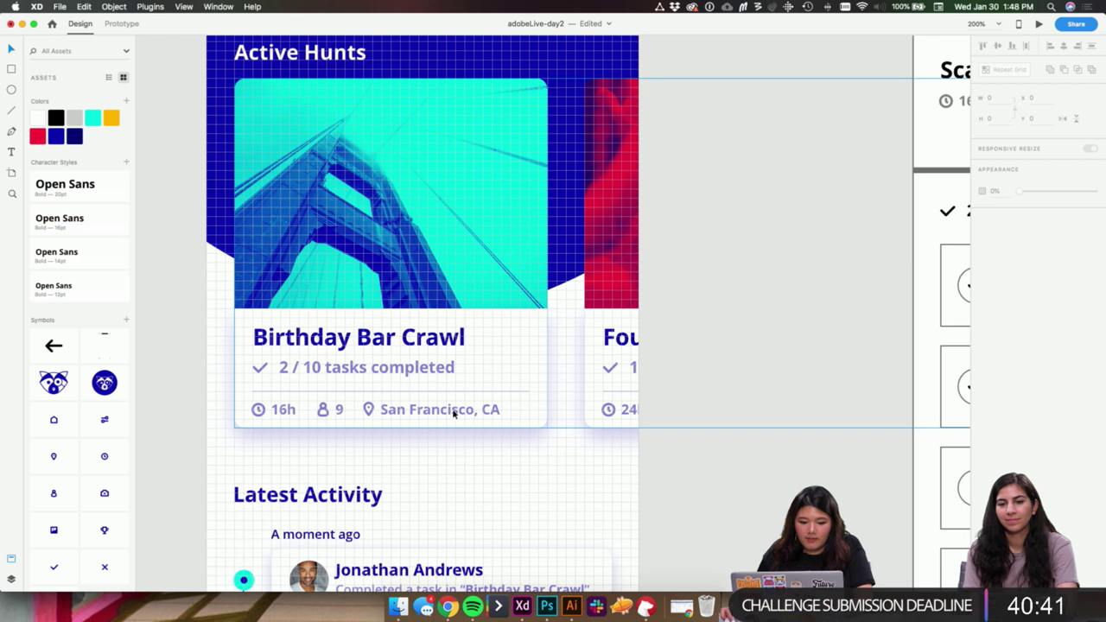
# - Copy the Birthday Bar Crawl card's title and its duration, player and location row onto the expanded hunt card artboard
pyautogui.click(449, 415)
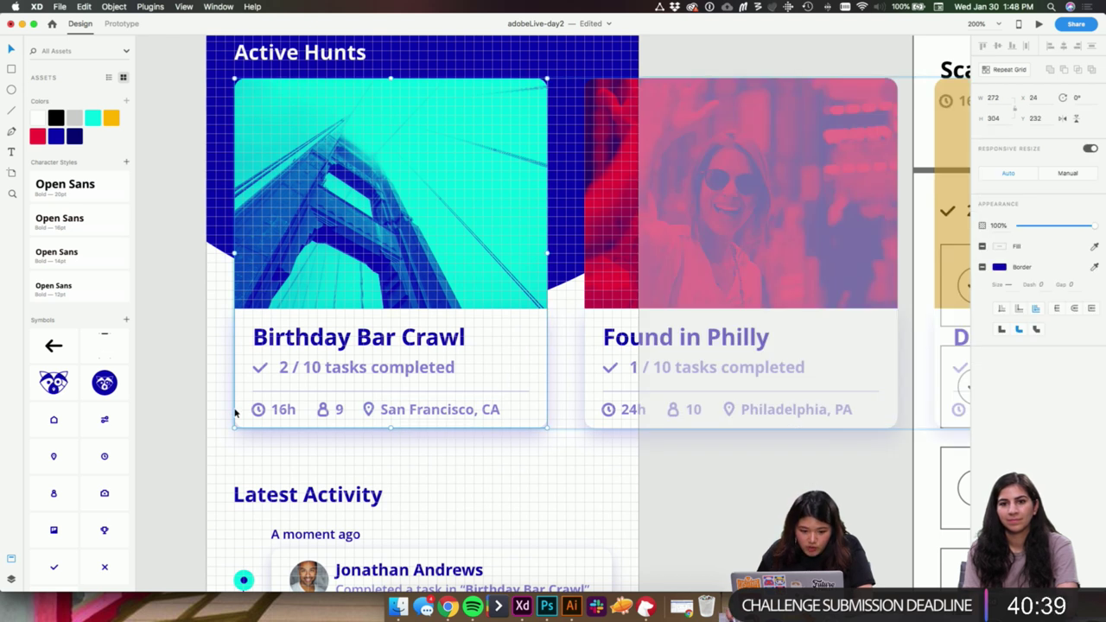
pyautogui.doubleClick(424, 414)
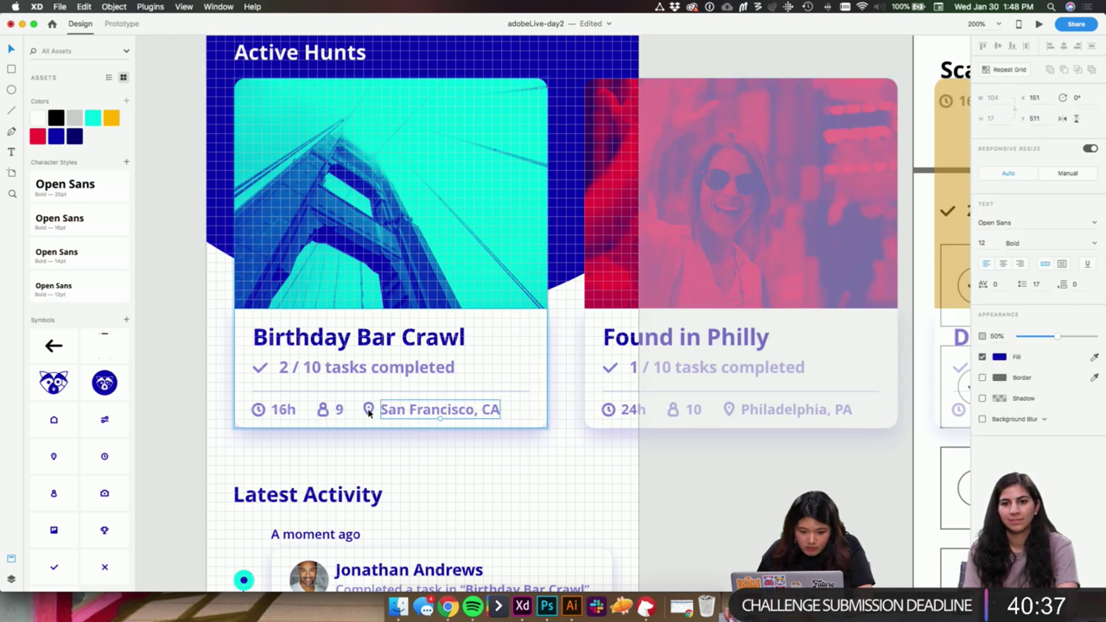
pyautogui.moveTo(218, 405); pyautogui.dragTo(426, 416)
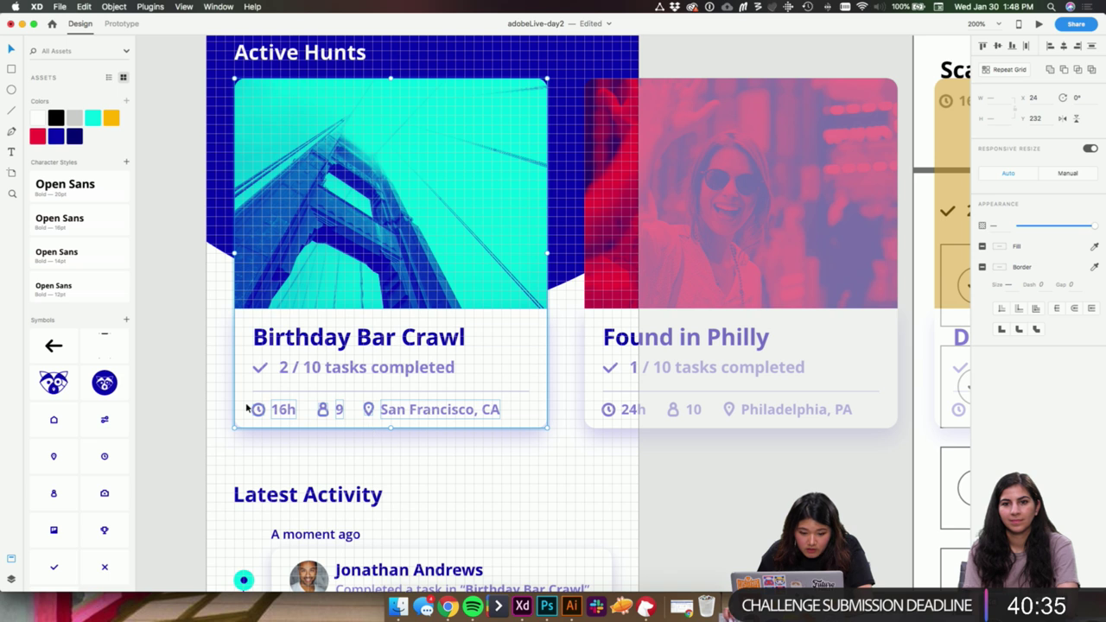
pyautogui.moveTo(208, 419); pyautogui.dragTo(268, 327)
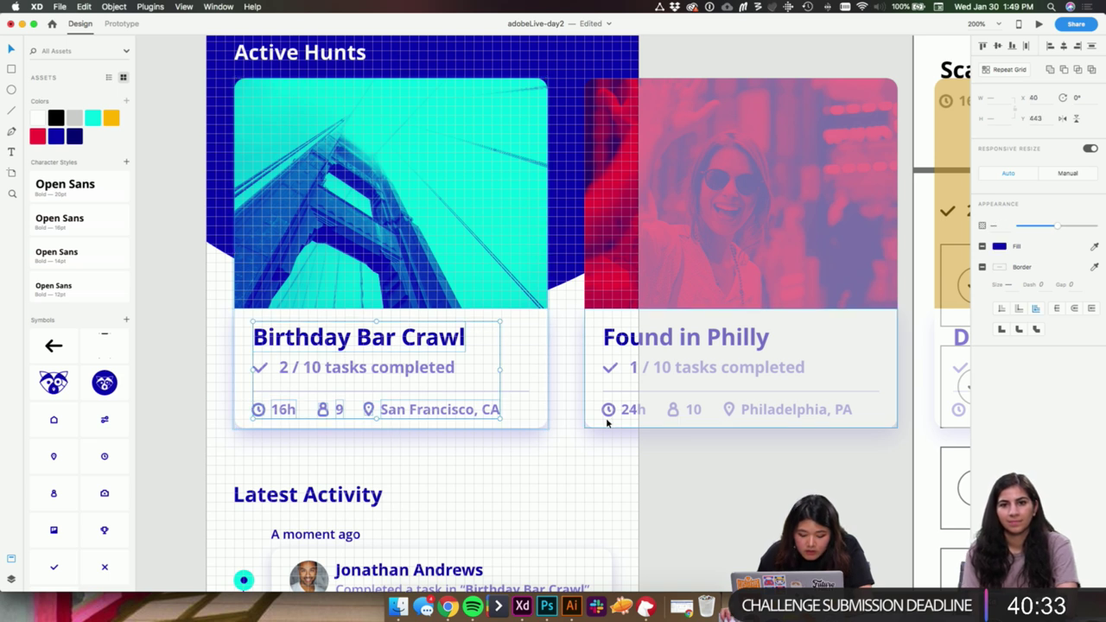
pyautogui.hscroll(10, 896, 354)
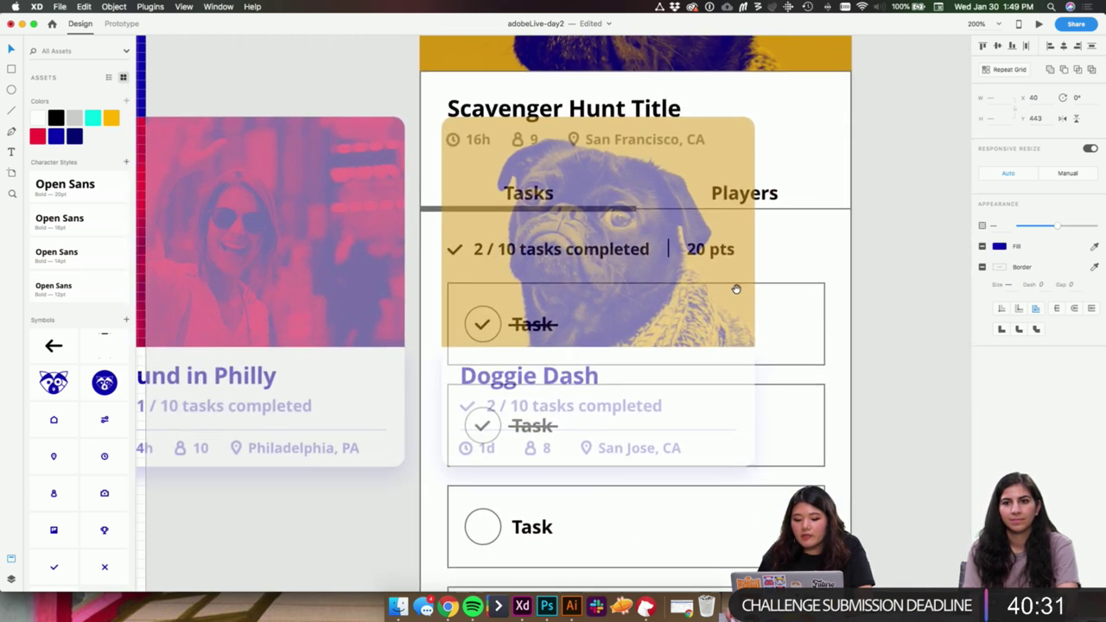
pyautogui.scroll(3, 715, 272)
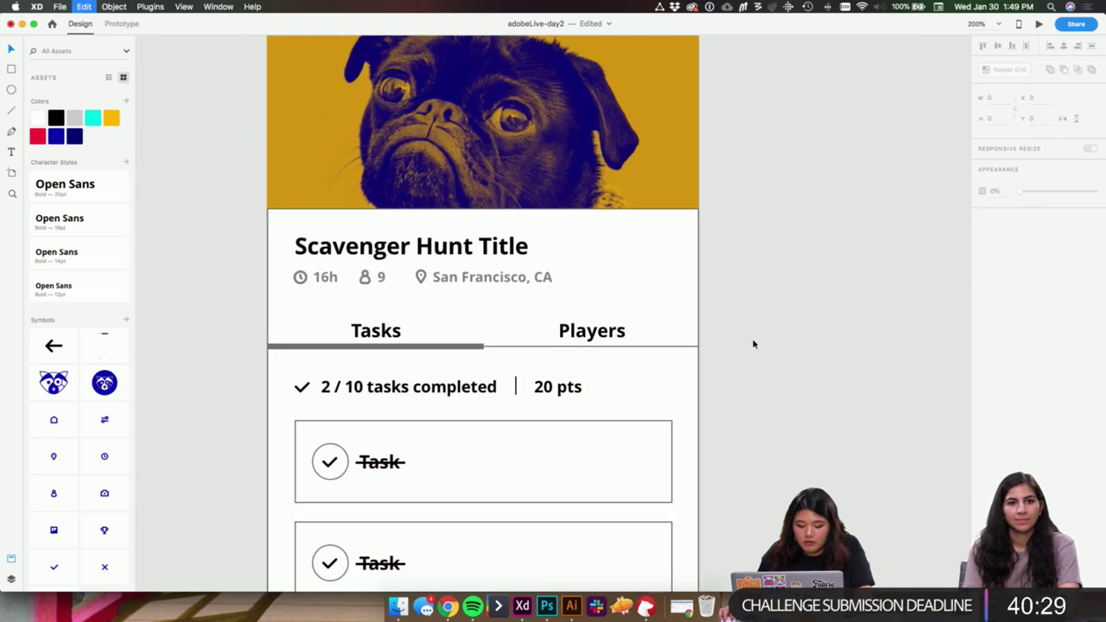
pyautogui.hotkey('ctrl', 'v')
# - Align the pasted title and details over the Scavenger Hunt Title placeholder at X 23, Y 211
pyautogui.moveTo(493, 284); pyautogui.dragTo(359, 249)
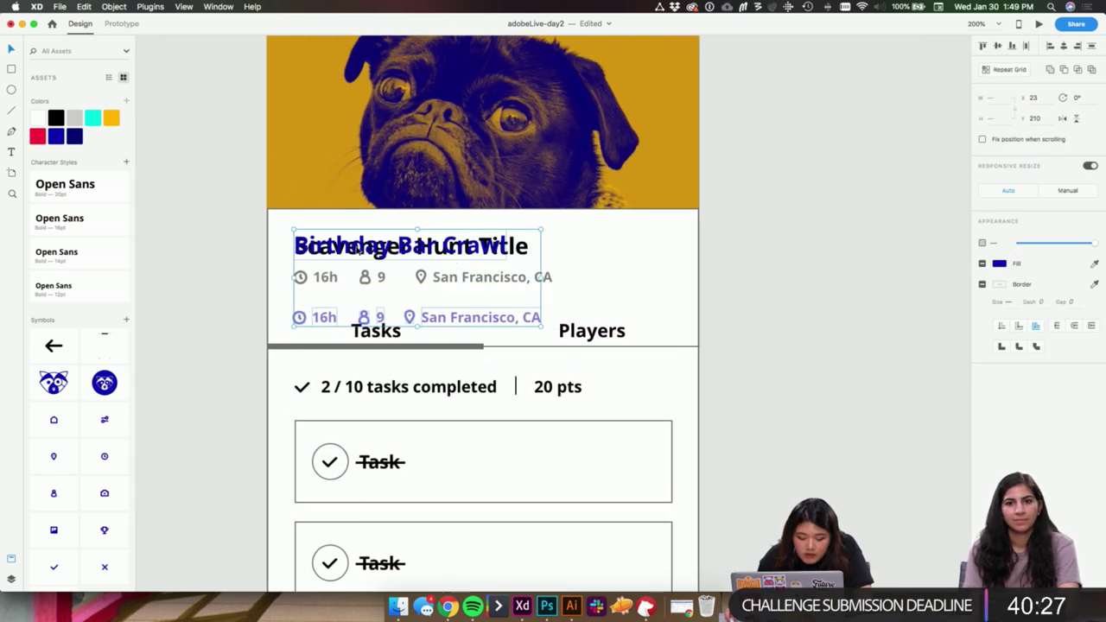
pyautogui.press('super+equal')
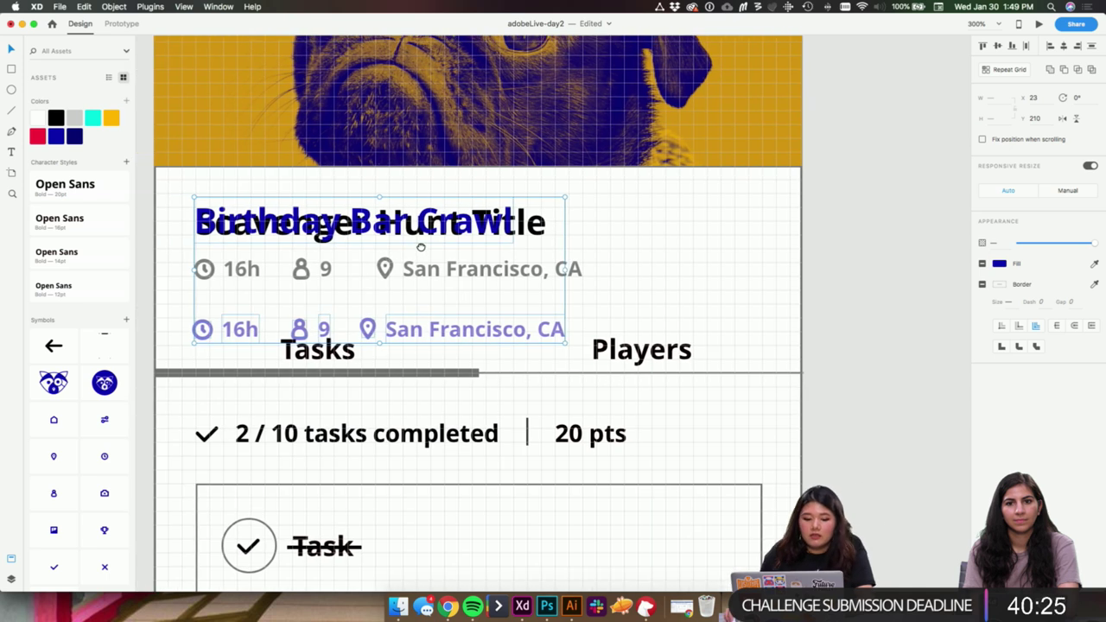
pyautogui.press('Down')
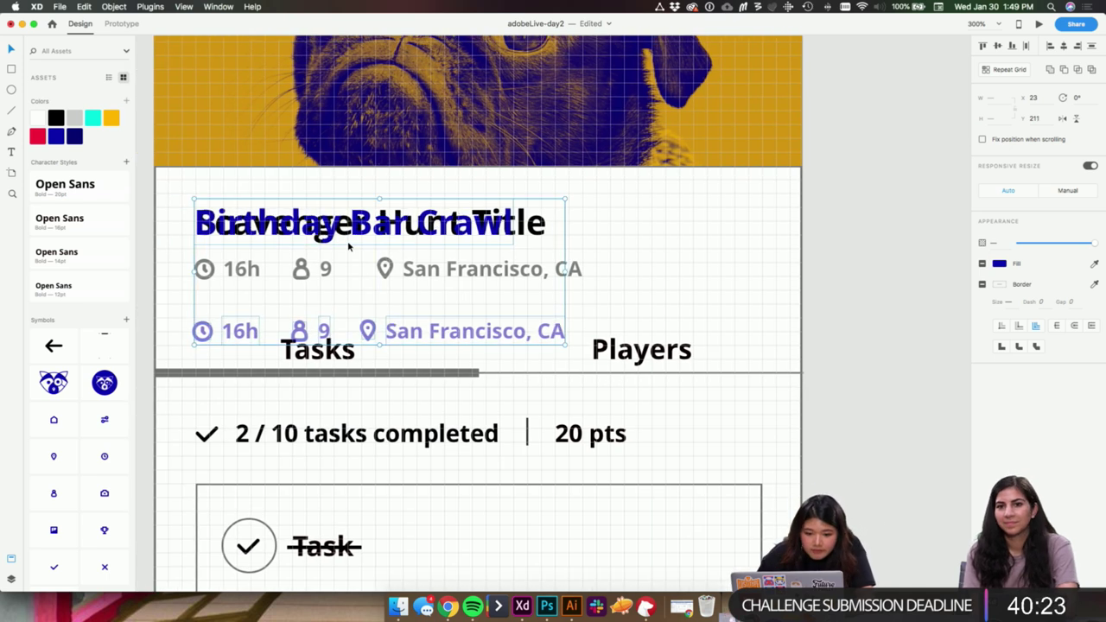
# - Select only the pasted purple duration, player and location row beneath the grey placeholder details
pyautogui.click(602, 293)
pyautogui.moveTo(581, 313); pyautogui.dragTo(218, 271)
pyautogui.press('super+z')
pyautogui.keyDown('shift'); pyautogui.click(333, 350); pyautogui.keyUp('shift')
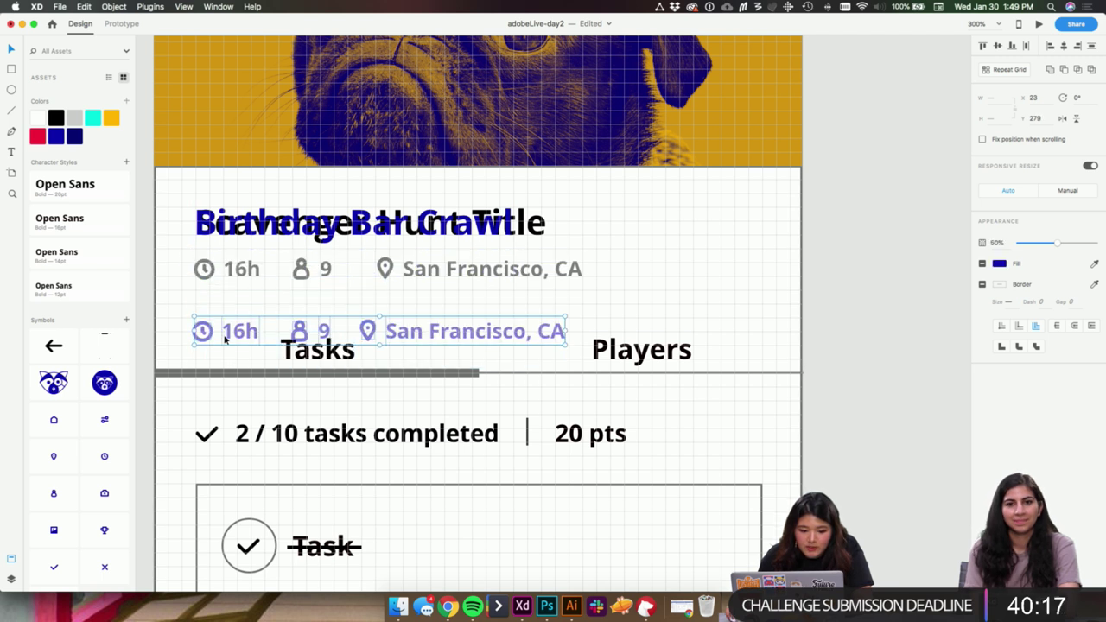
# - Align the blue duration, players and location row with the gray placeholder row, and replace the gray row with it
pyautogui.moveTo(302, 331); pyautogui.dragTo(298, 268)
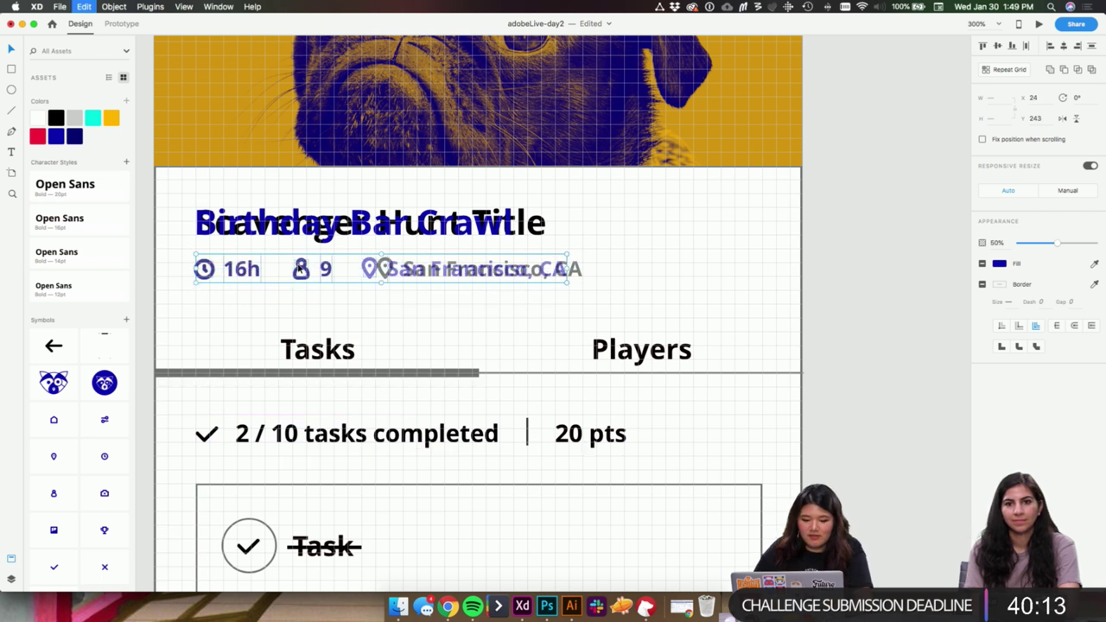
pyautogui.press('Delete')
pyautogui.moveTo(663, 274); pyautogui.dragTo(187, 278)
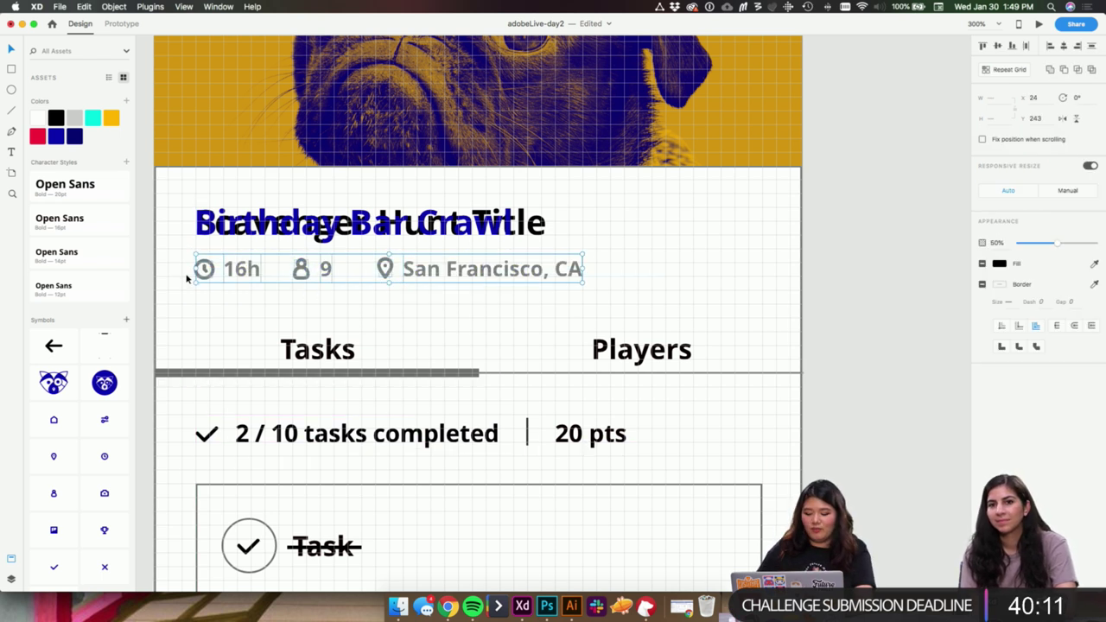
pyautogui.press('Delete')
pyautogui.press('super+v')
# - Delete the black "Scavenger Hunt Title" placeholder behind the blue "Birthday Bar Crawl" title
pyautogui.click(510, 228)
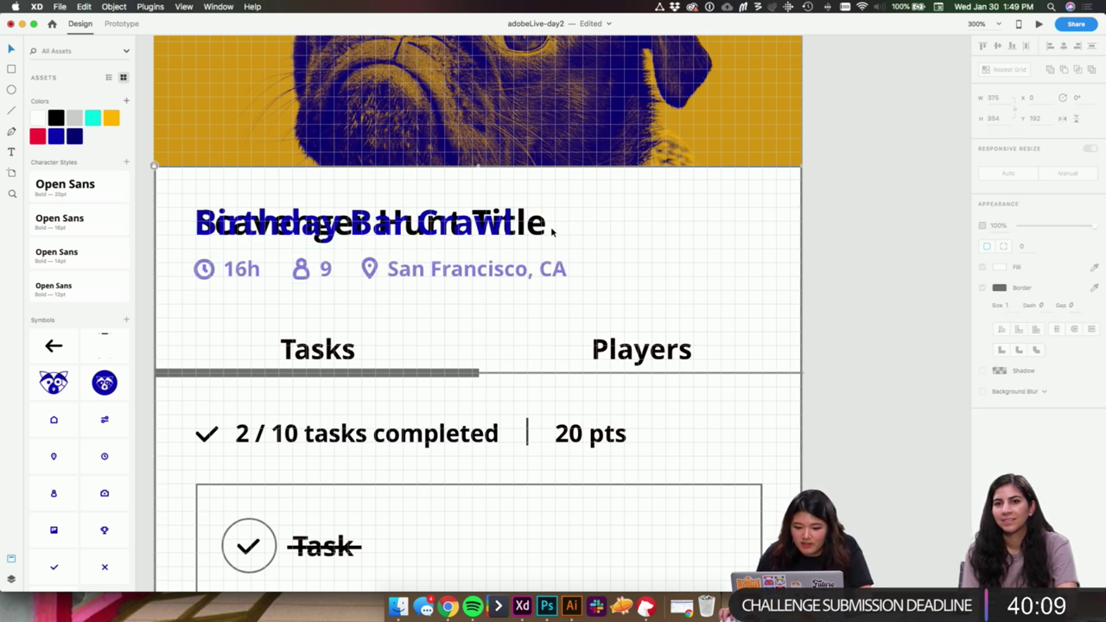
pyautogui.click(531, 226)
pyautogui.press('Delete')
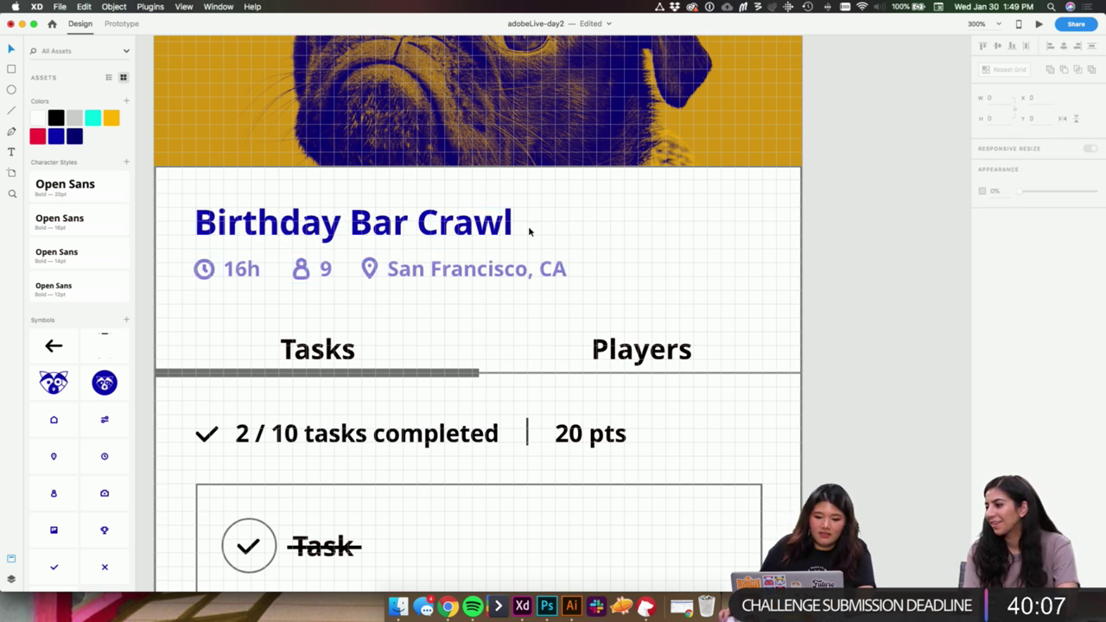
# - Change the blue card title text to "Doggie Dash"
pyautogui.moveTo(599, 232); pyautogui.dragTo(630, 258)
pyautogui.doubleClick(537, 251)
pyautogui.write('Doggie Dash')
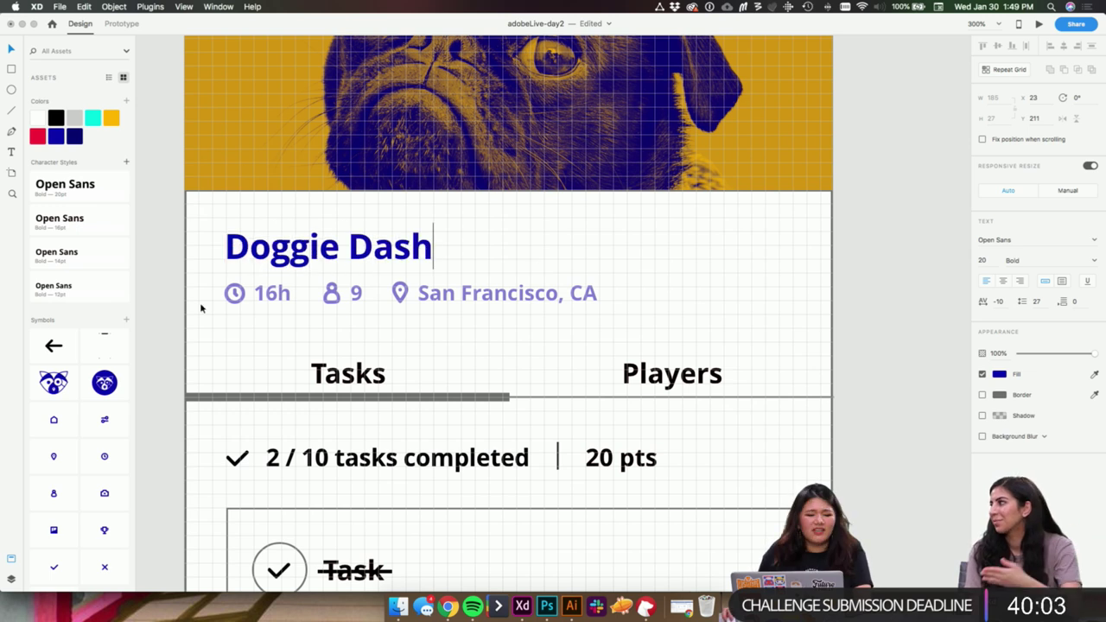
pyautogui.press('Escape')
# - Set the hunt's duration text to "1d" and its player count to "8" in the row beneath the title
pyautogui.hscroll(-7, 677, 329)
pyautogui.hscroll(10, 677, 329)
pyautogui.scroll(-5, 678, 329)
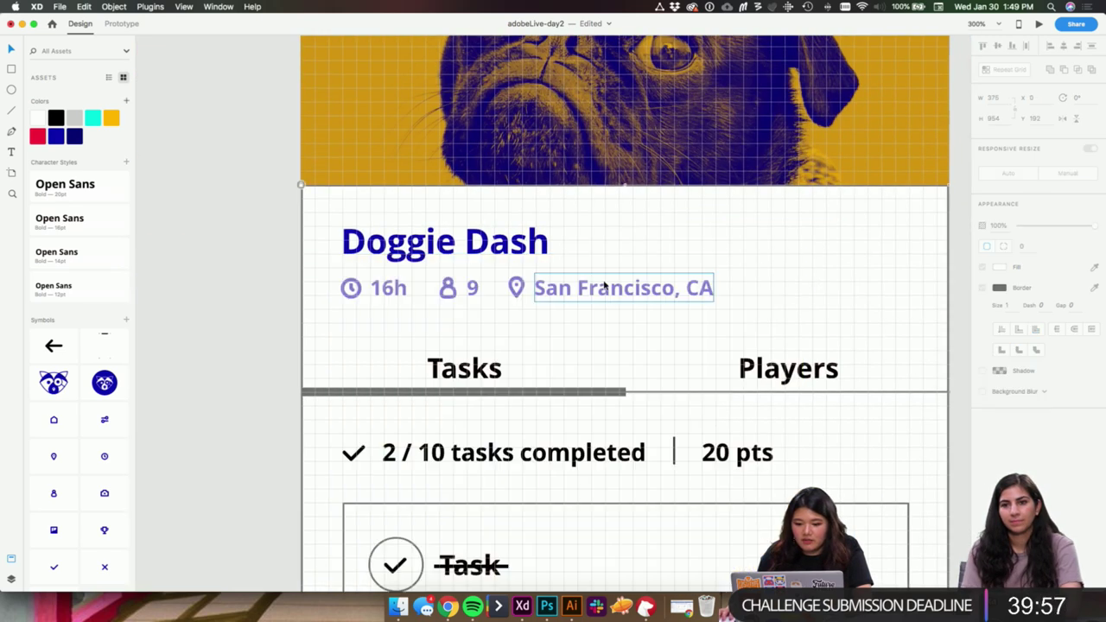
pyautogui.doubleClick(395, 289)
pyautogui.write('1d')
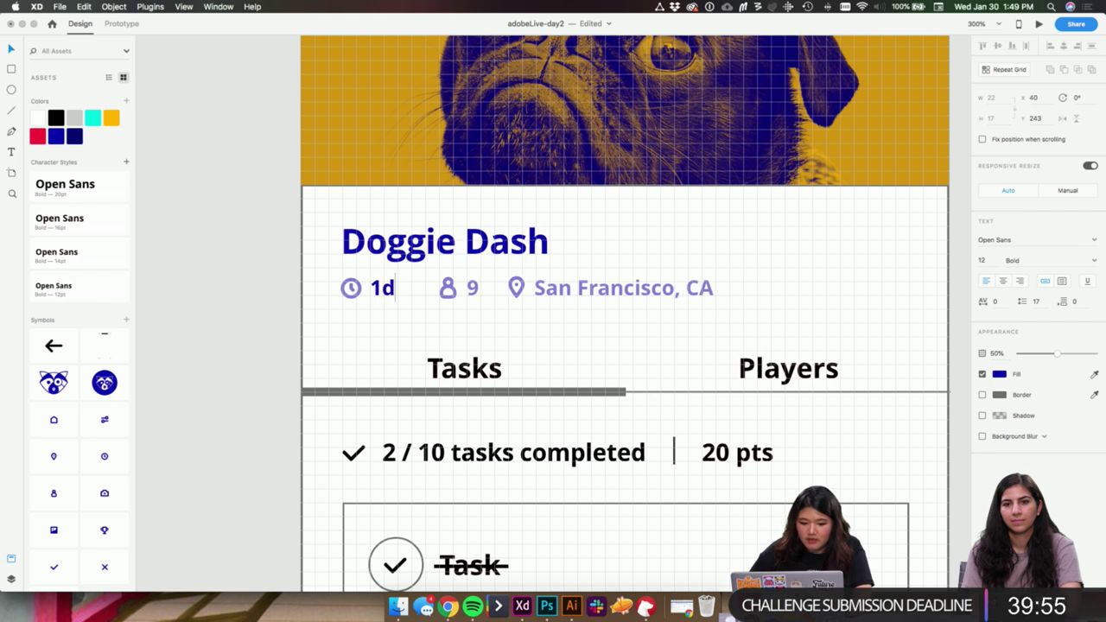
pyautogui.doubleClick(475, 292)
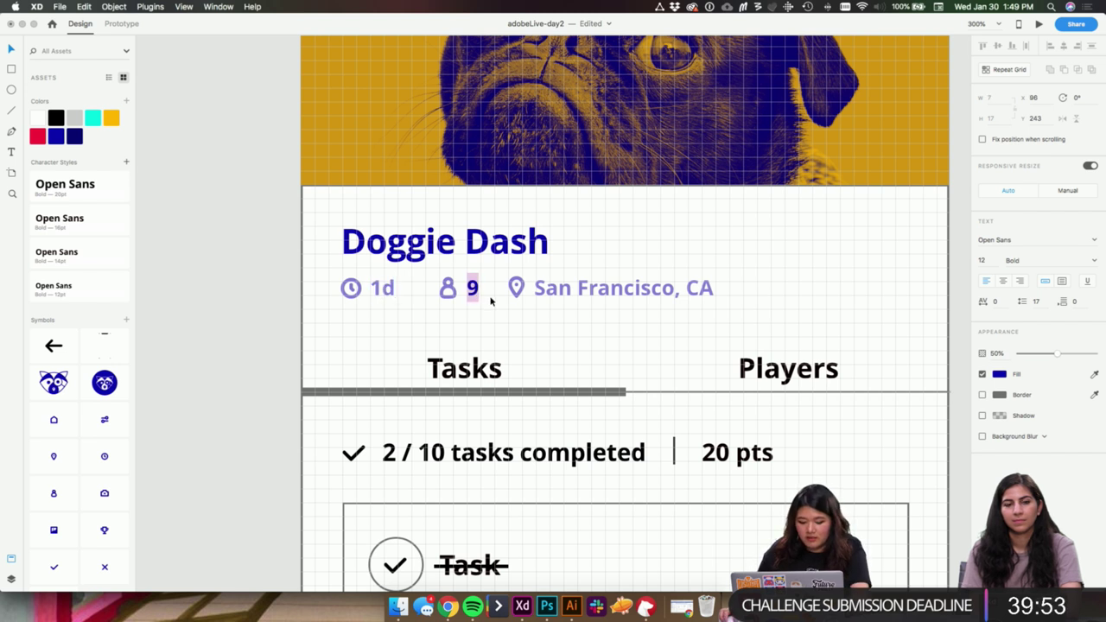
pyautogui.write('8')
# - Change the location text in the info row to "San Jose, CA"
pyautogui.click(615, 292)
pyautogui.doubleClick(618, 292)
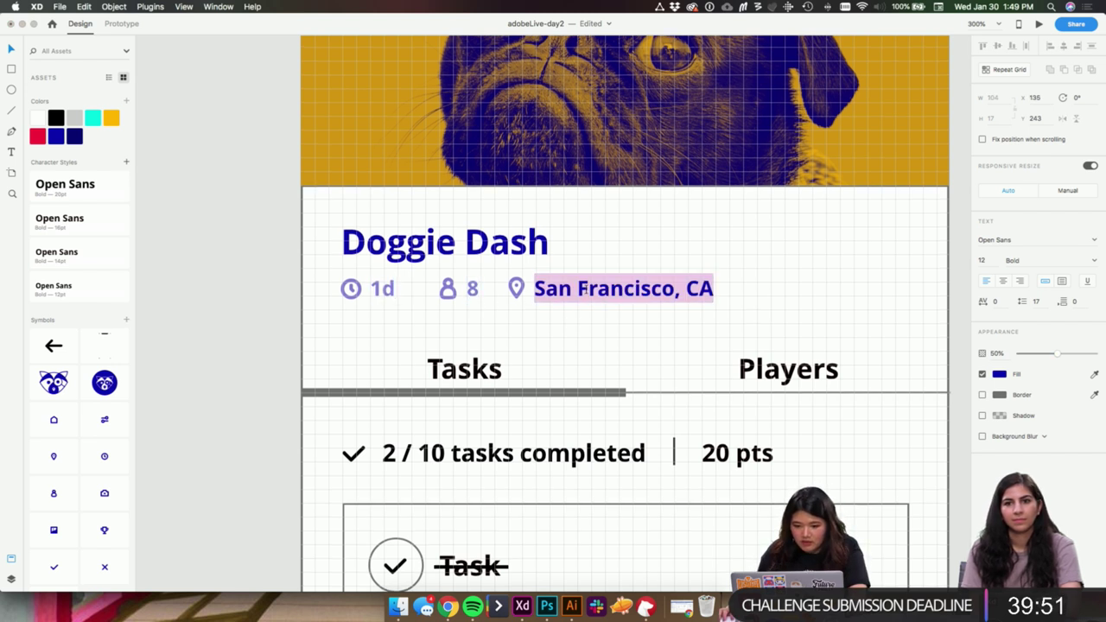
pyautogui.click(618, 291)
pyautogui.doubleClick(618, 288)
pyautogui.write('Jose')
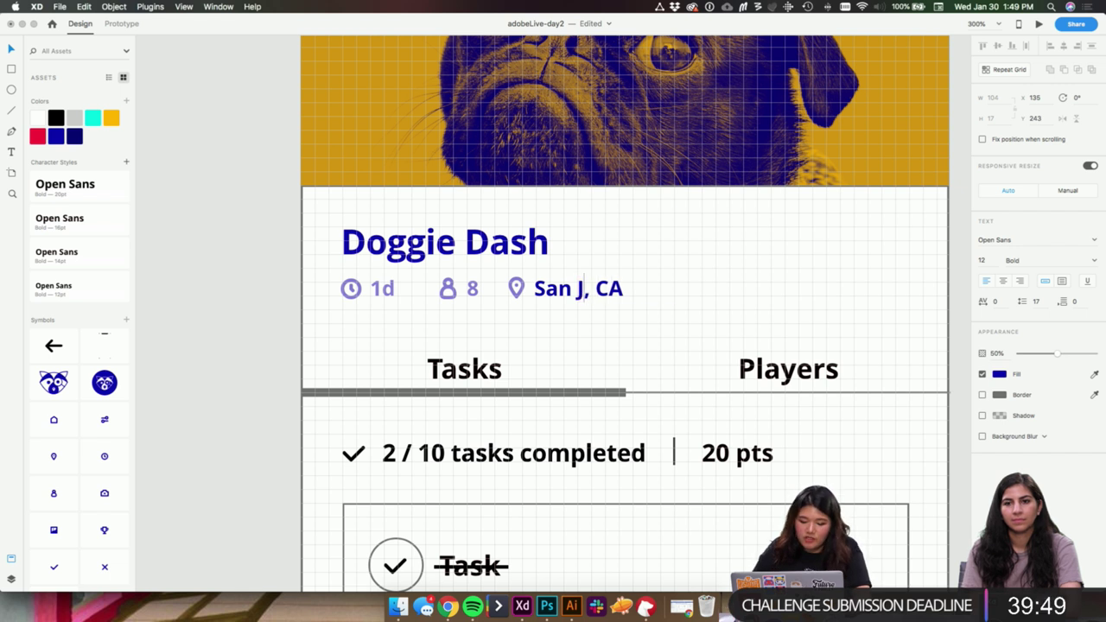
pyautogui.click(772, 286)
# - Recolor the "Tasks" and "Players" tab labels together with the saved medium blue used by the title
pyautogui.moveTo(719, 340); pyautogui.dragTo(632, 208)
pyautogui.click(399, 238)
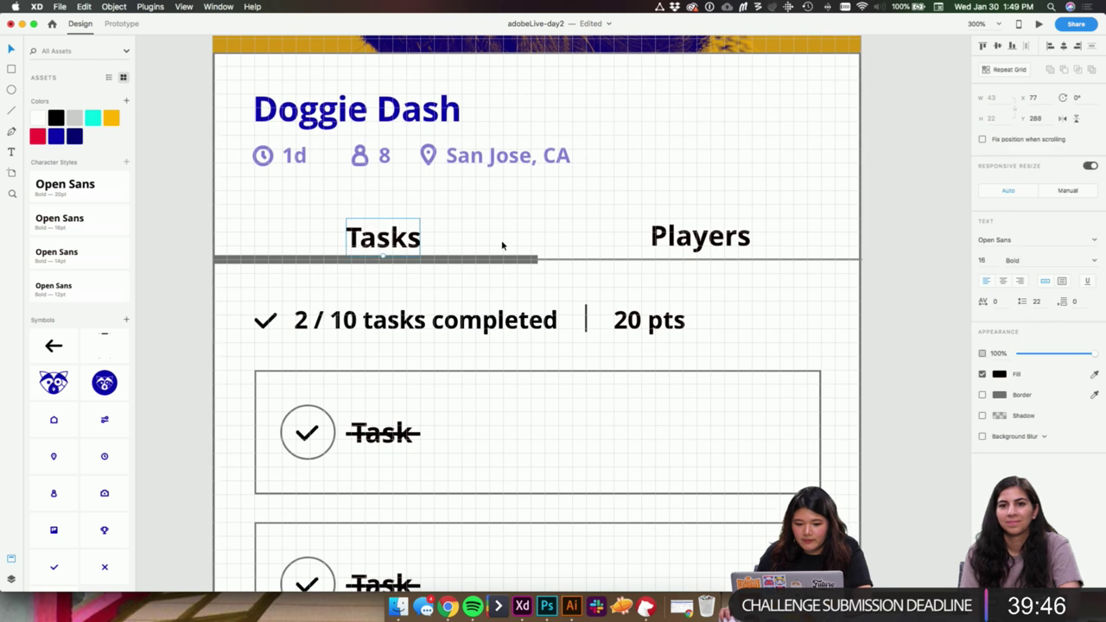
pyautogui.keyDown('shift'); pyautogui.click(653, 238); pyautogui.keyUp('shift')
pyautogui.press('super+g')
pyautogui.click(55, 135)
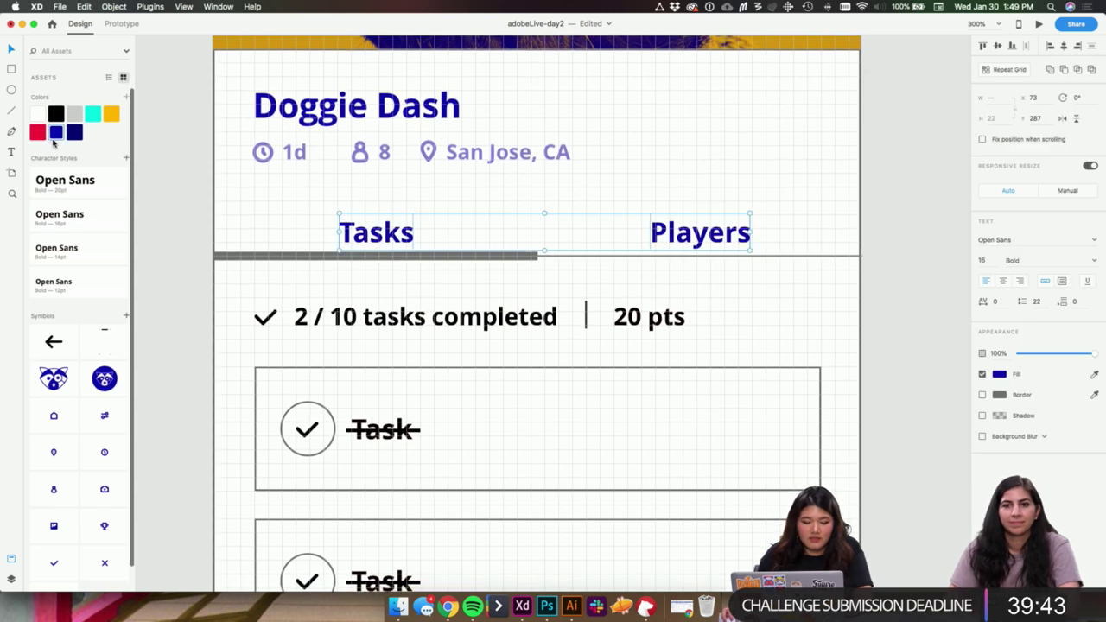
pyautogui.scroll(-1, 78, 216)
pyautogui.hscroll(1, 864, 155)
pyautogui.scroll(2, 836, 298)
pyautogui.click(835, 298)
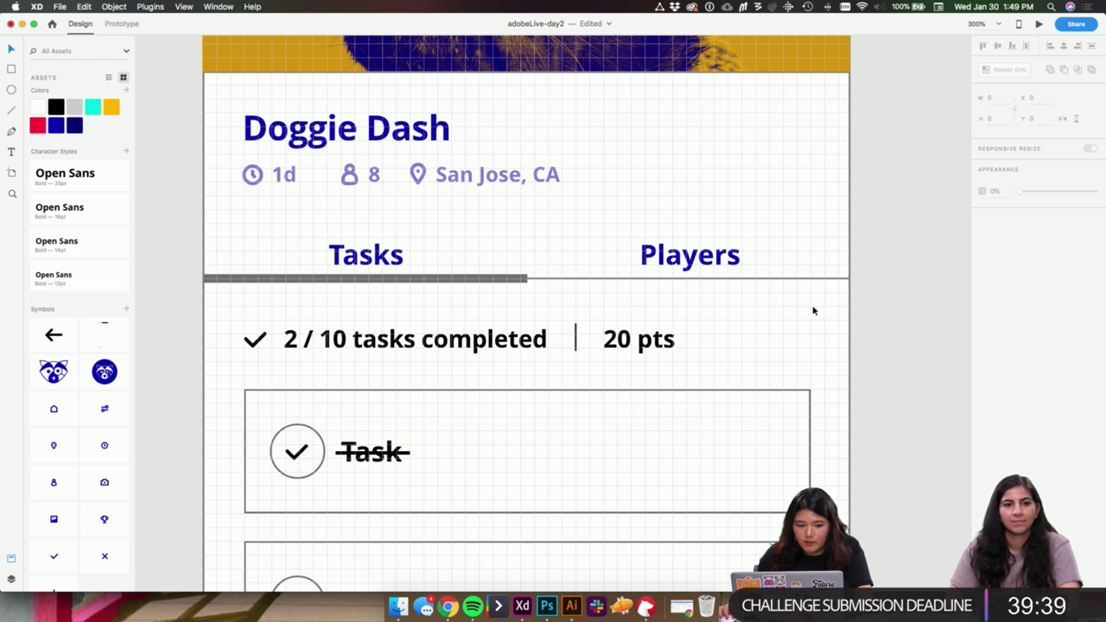
# - Copy the light blue divider line from the Birthday Bar Crawl card on the neighboring artboard for use on the Doggie Dash artboard
pyautogui.click(807, 279)
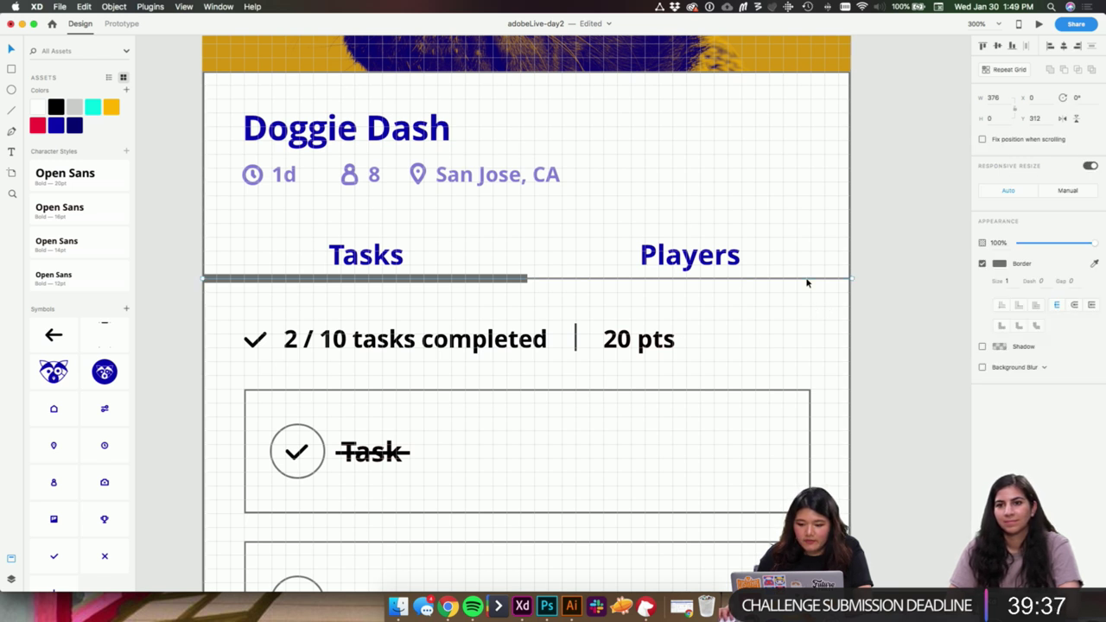
pyautogui.hscroll(-10, 679, 328)
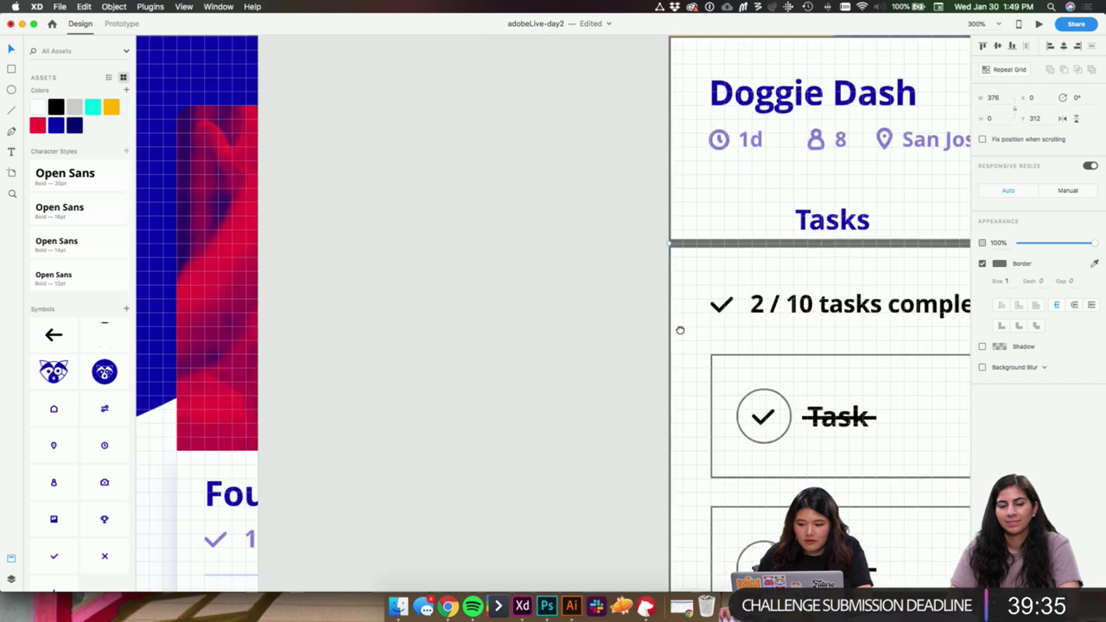
pyautogui.hscroll(-3, 484, 328)
pyautogui.scroll(-2, 483, 329)
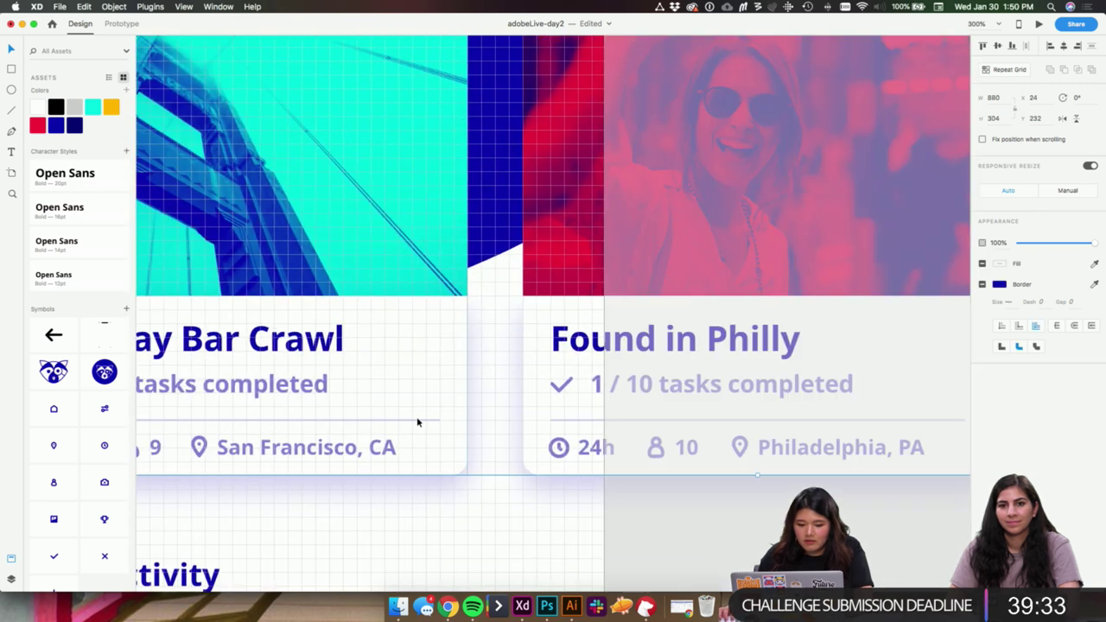
pyautogui.click(417, 419)
pyautogui.hscroll(15, 668, 302)
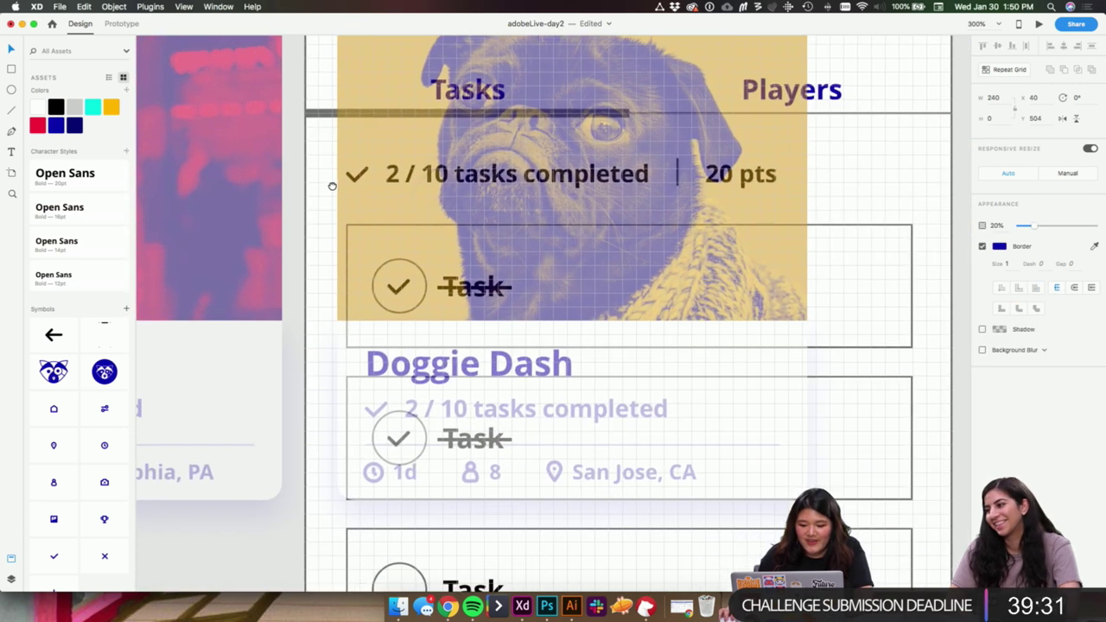
pyautogui.scroll(3, 933, 328)
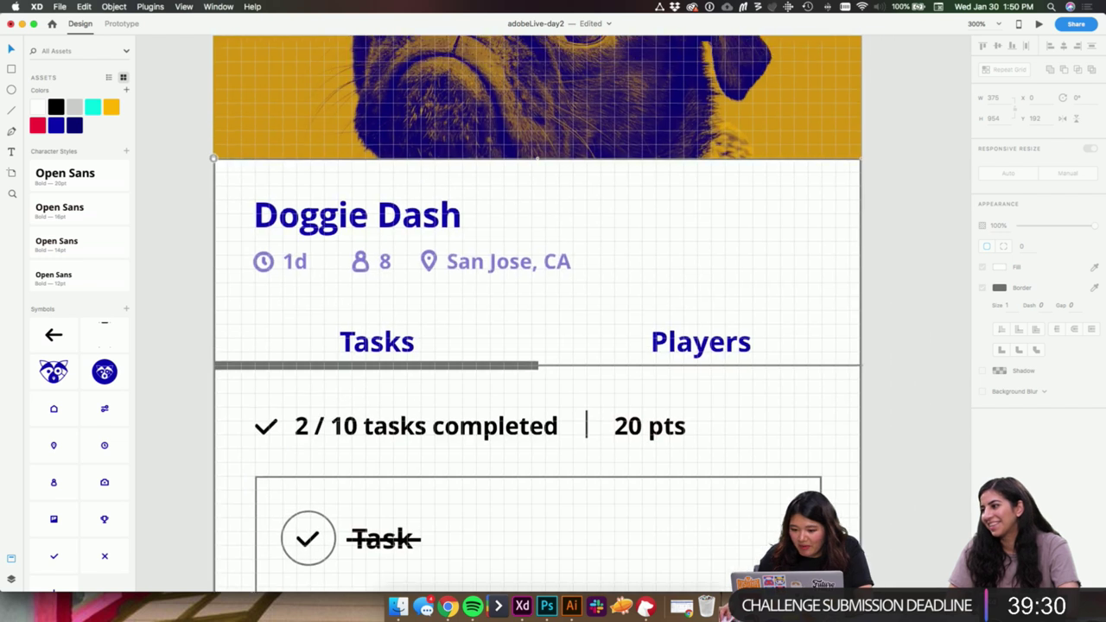
# - Place the copied light blue divider on the thin gray line beneath the tabs, and delete the gray line
pyautogui.click(802, 366)
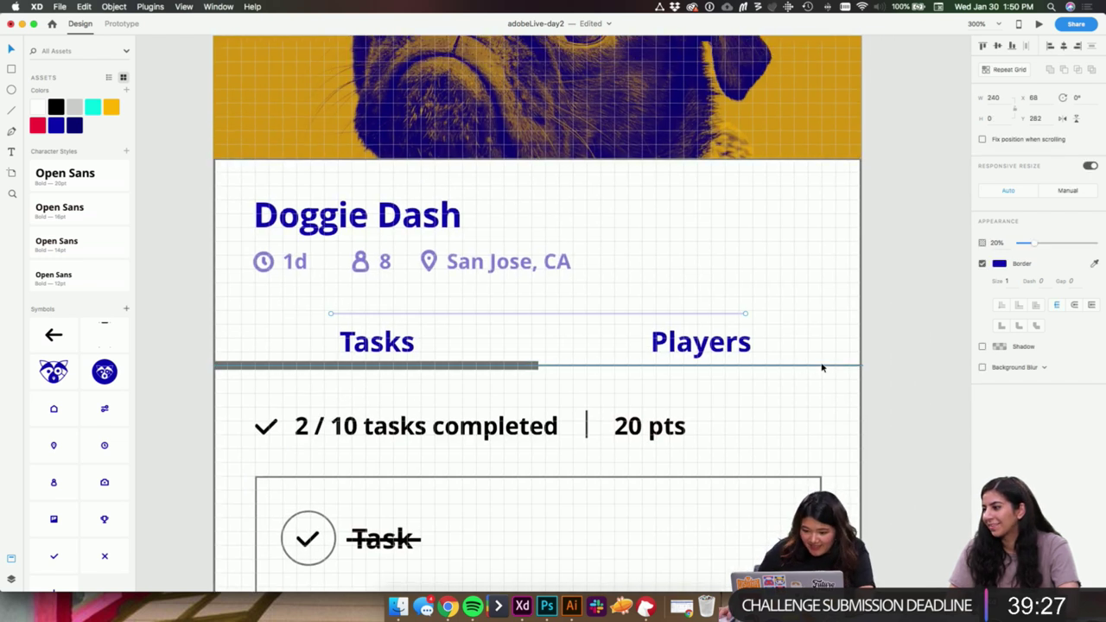
pyautogui.click(493, 365)
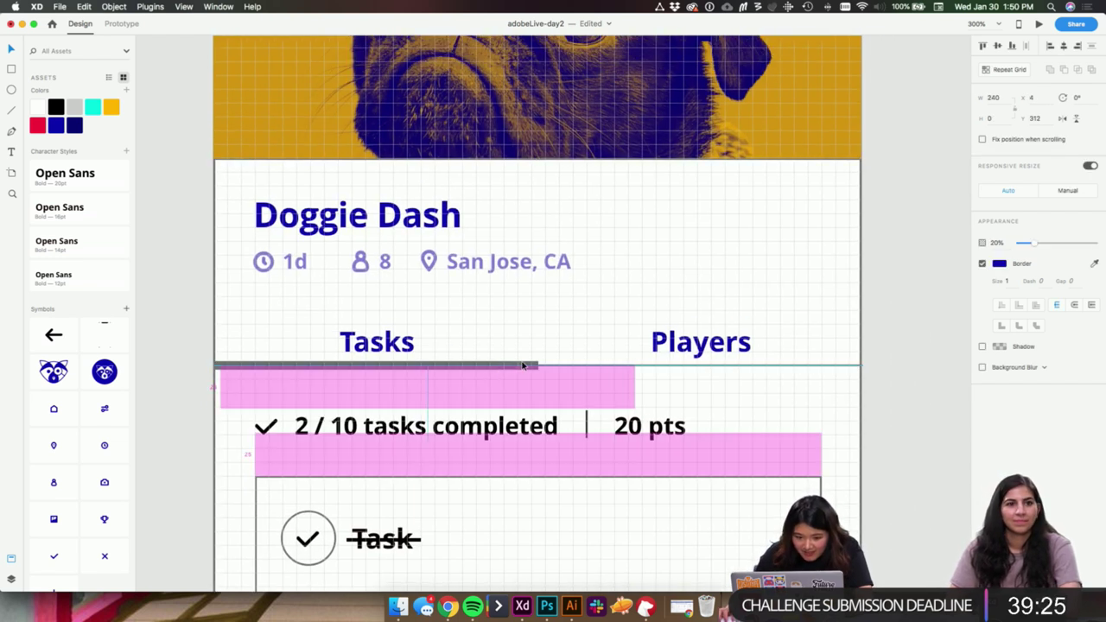
pyautogui.click(634, 368)
pyautogui.press('Delete')
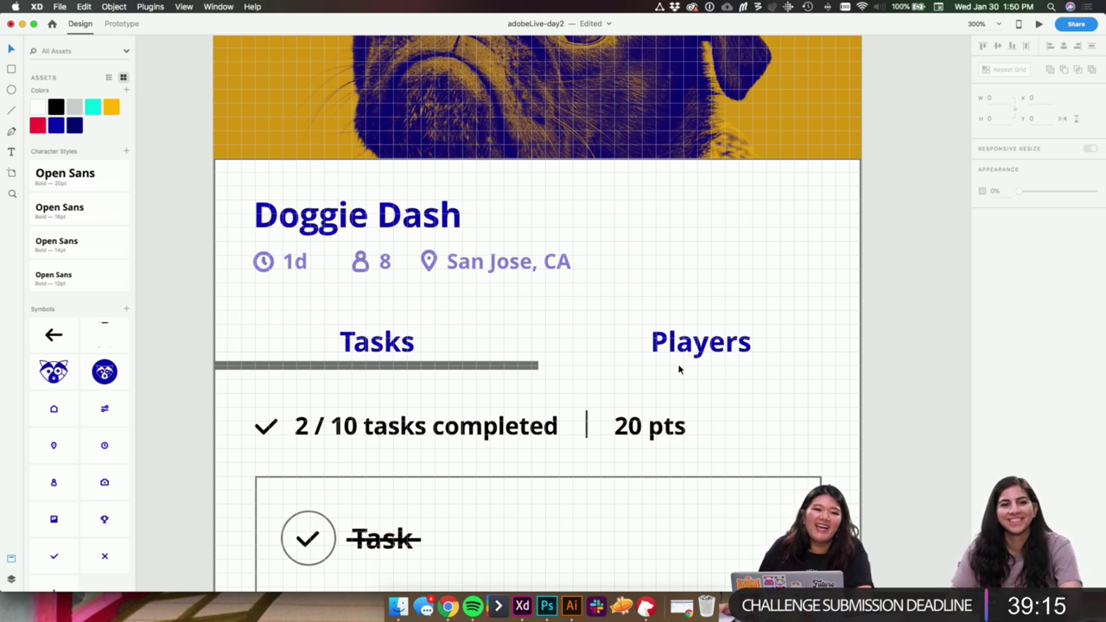
# - Extend the light blue divider beneath the tabs across the full artboard, starting at X 0 with a width of 375
pyautogui.scroll(5, 648, 328)
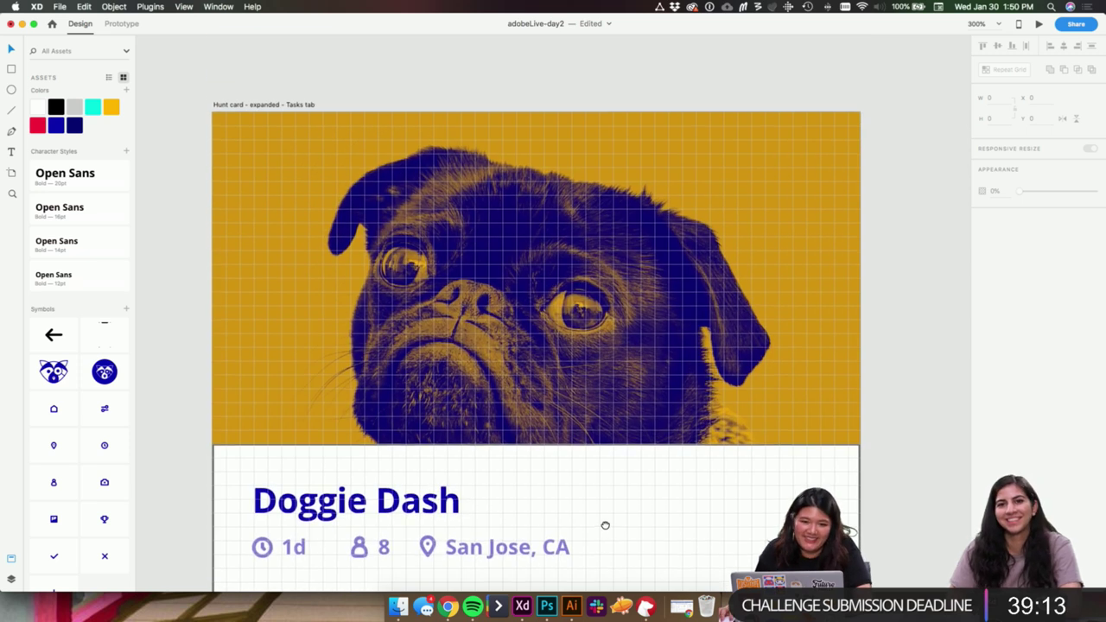
pyautogui.scroll(-4, 602, 525)
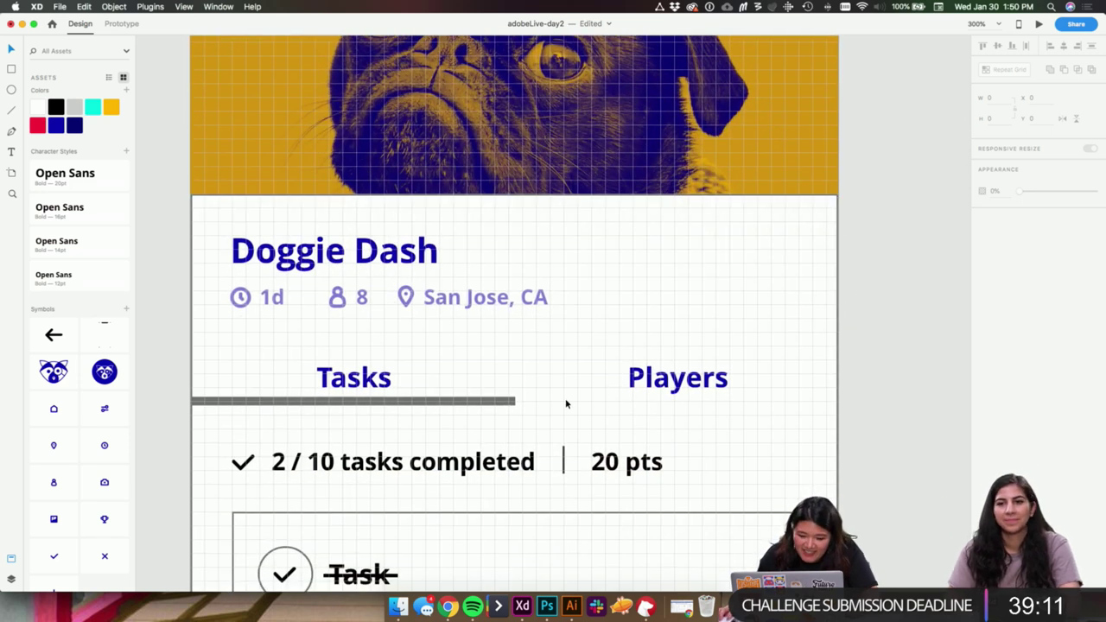
pyautogui.click(588, 400)
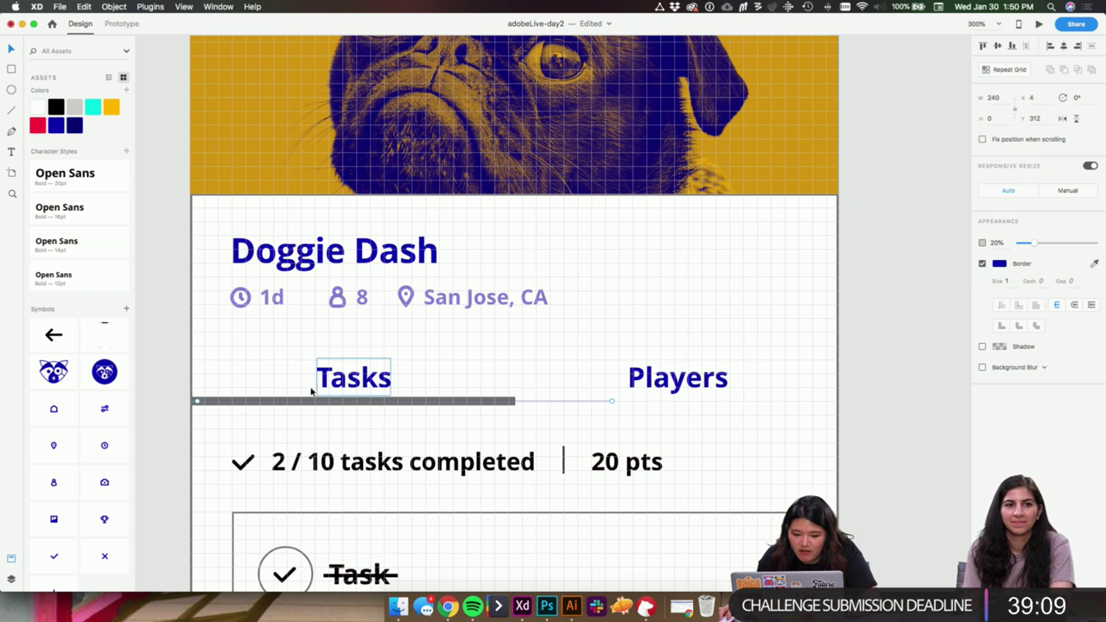
pyautogui.moveTo(198, 403); pyautogui.dragTo(191, 402)
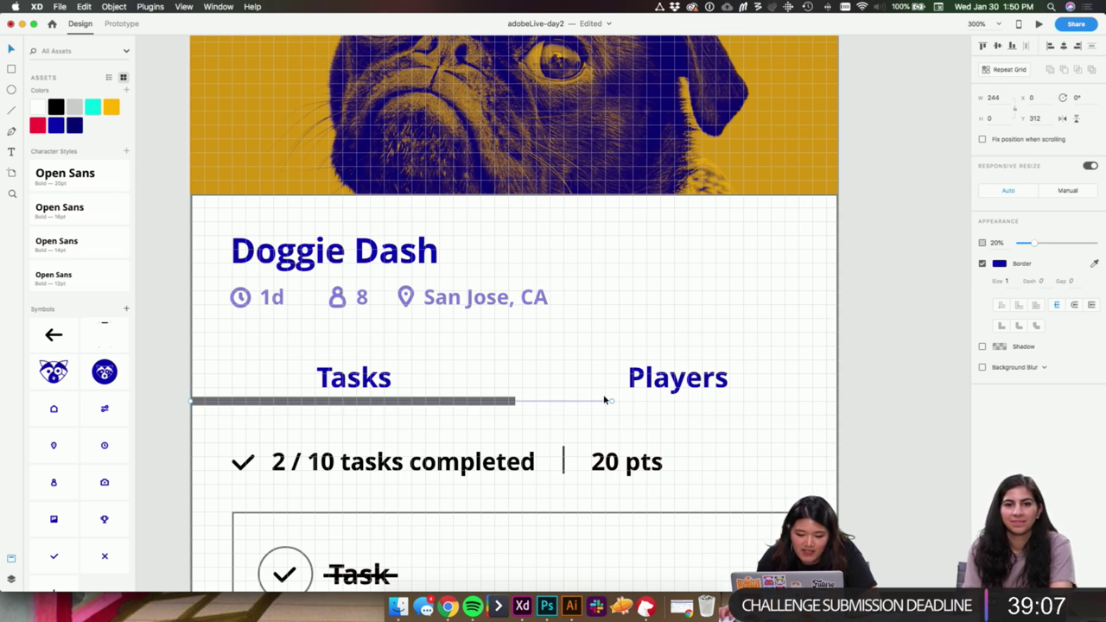
pyautogui.moveTo(613, 403); pyautogui.dragTo(838, 402)
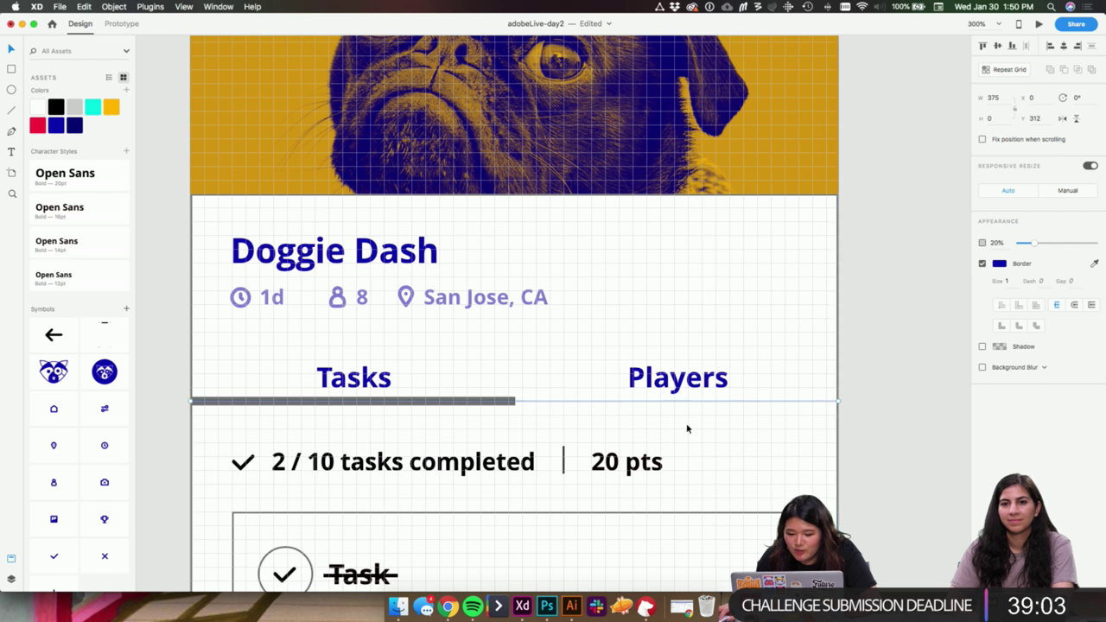
pyautogui.hscroll(-2, 644, 436)
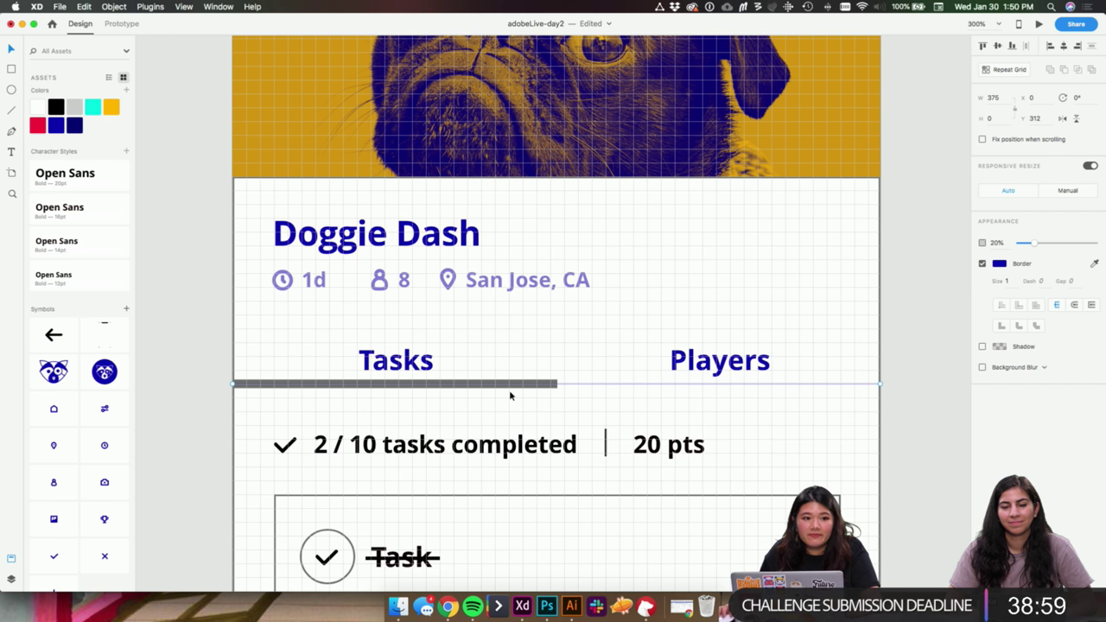
pyautogui.hscroll(1, 790, 278)
pyautogui.hscroll(-1, 730, 282)
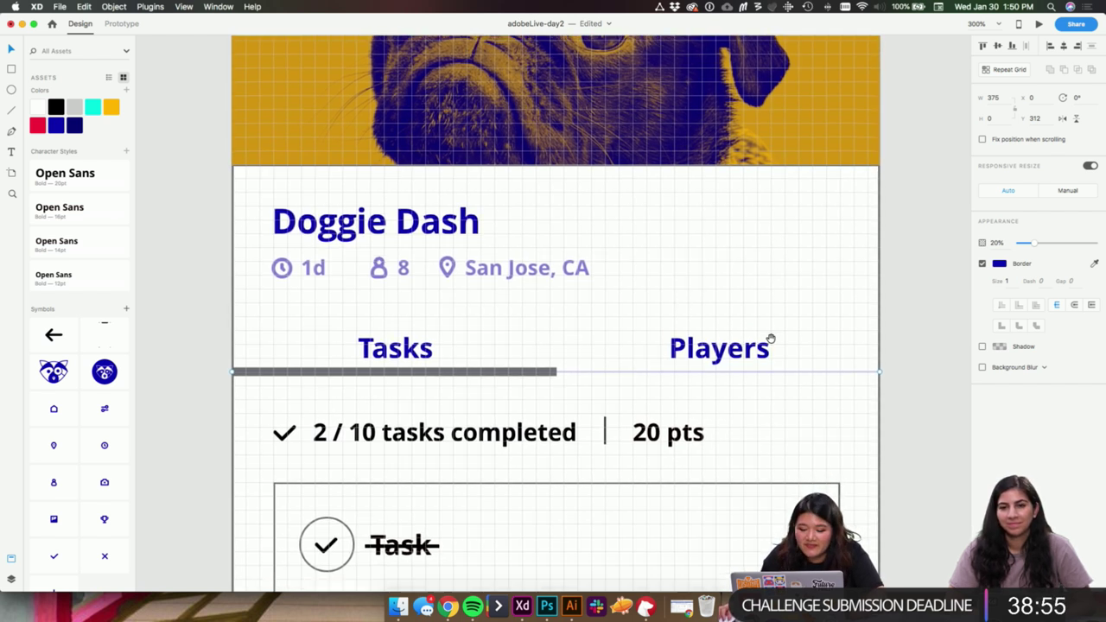
pyautogui.scroll(-3, 768, 340)
pyautogui.click(914, 256)
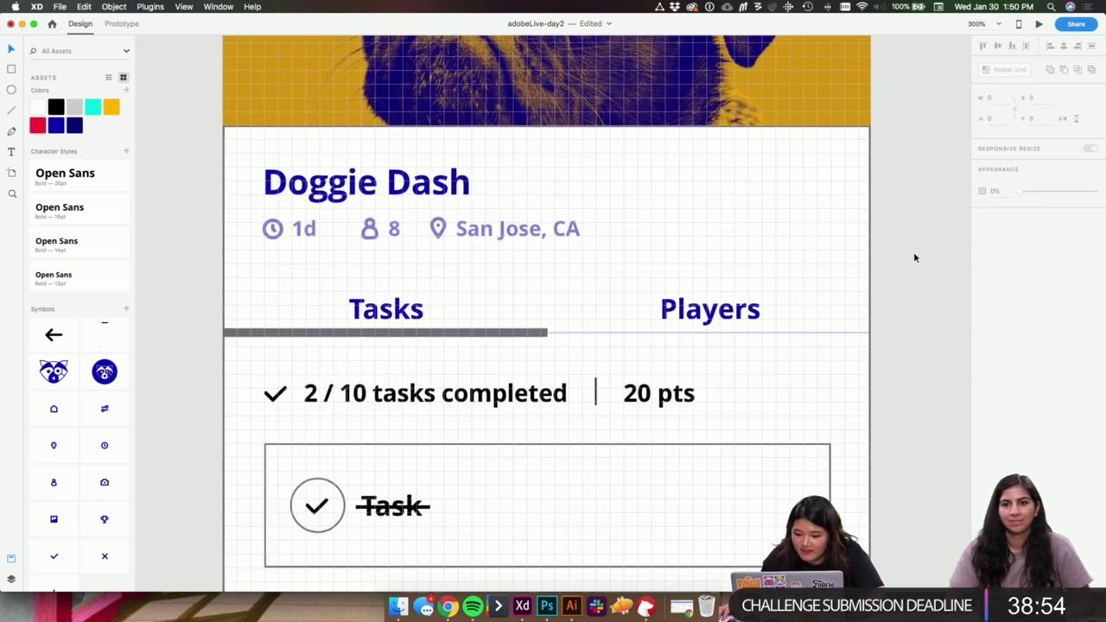
# - Recolor the thick indicator line beneath "Tasks", trying the saved medium blue and settling on the saved golden yellow
pyautogui.click(542, 337)
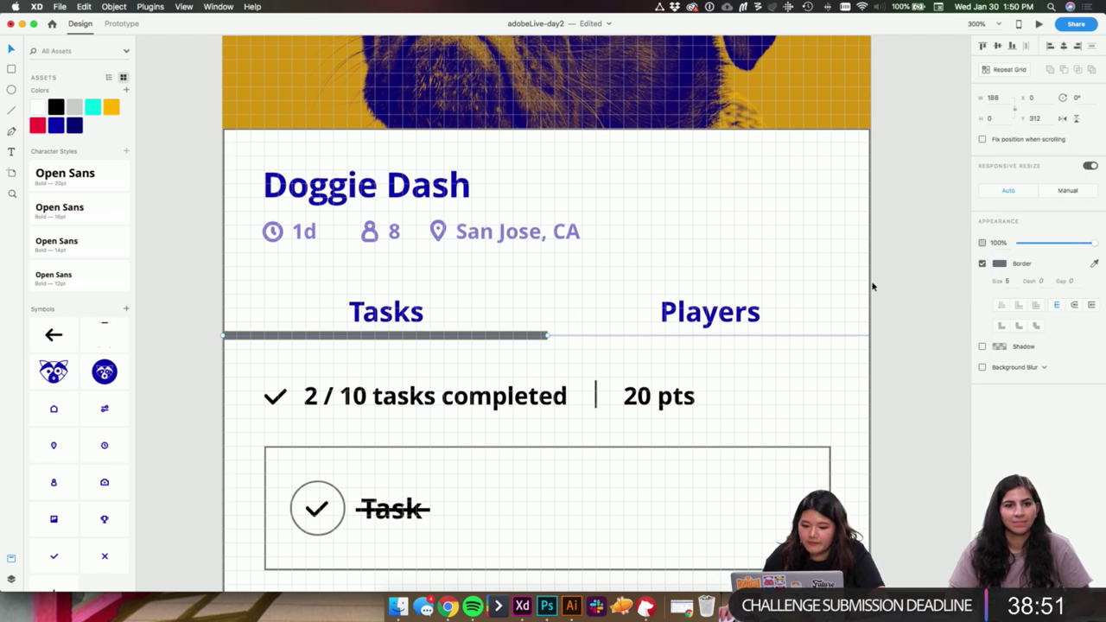
pyautogui.scroll(2, 866, 285)
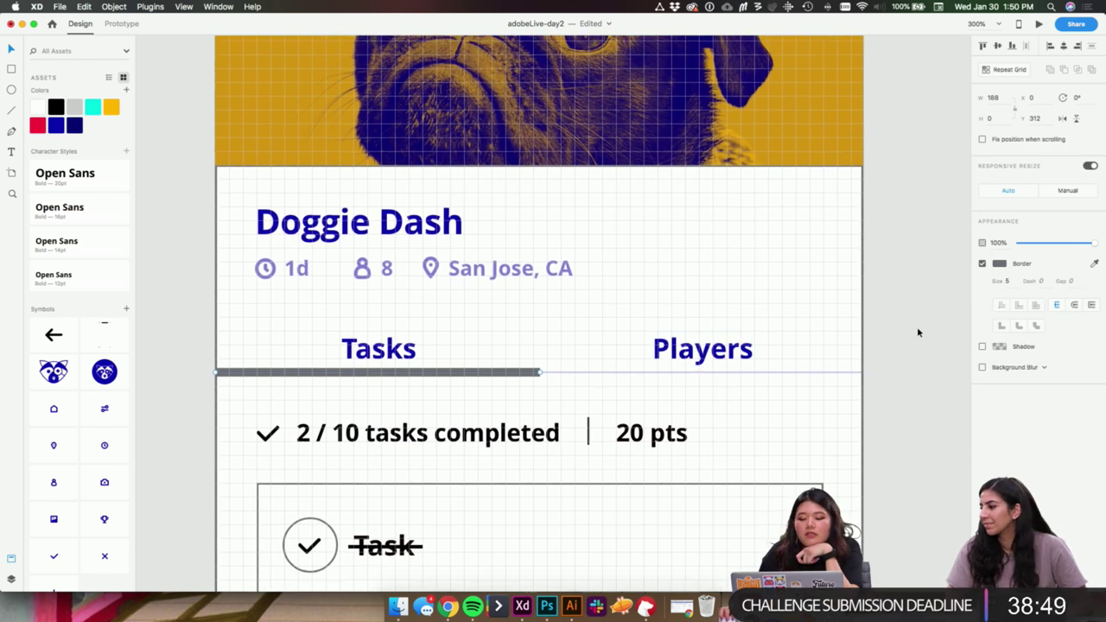
pyautogui.click(53, 130)
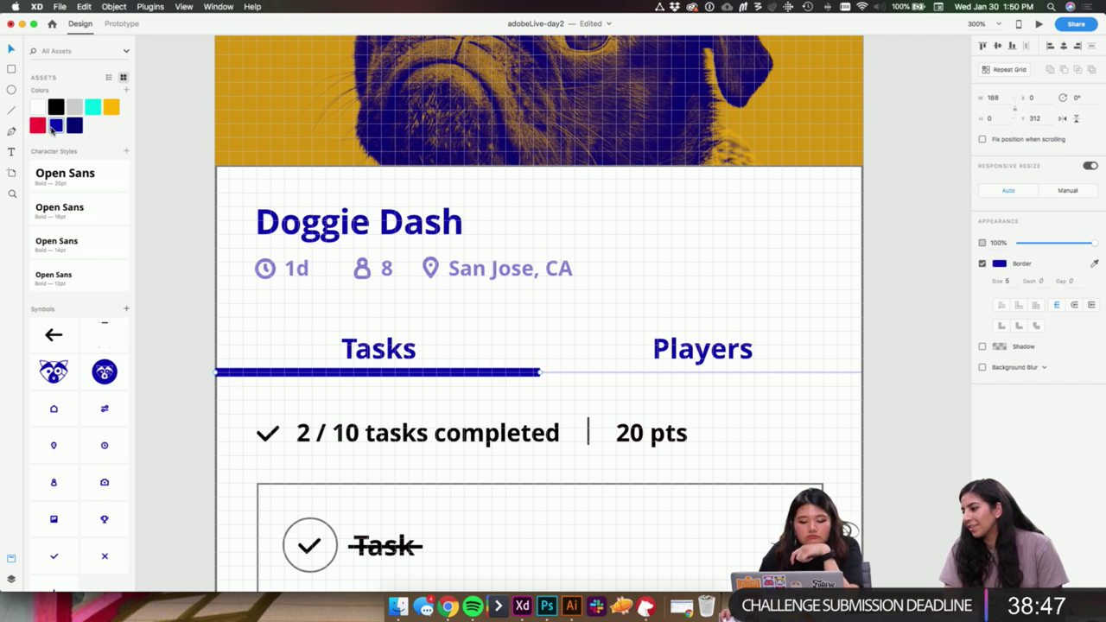
pyautogui.scroll(4, 637, 345)
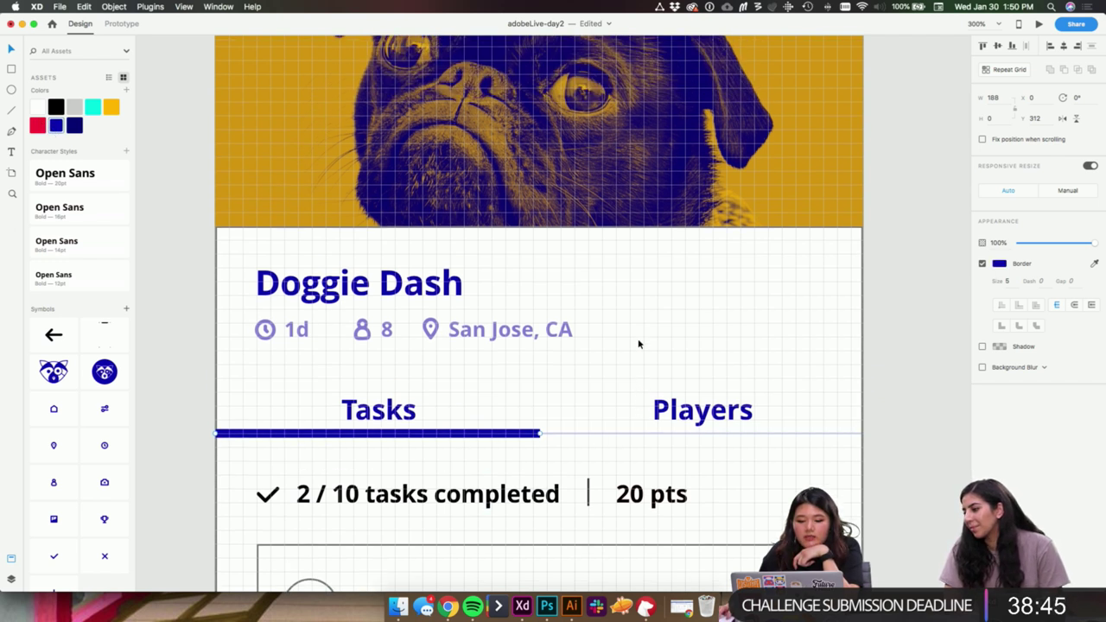
pyautogui.click(111, 108)
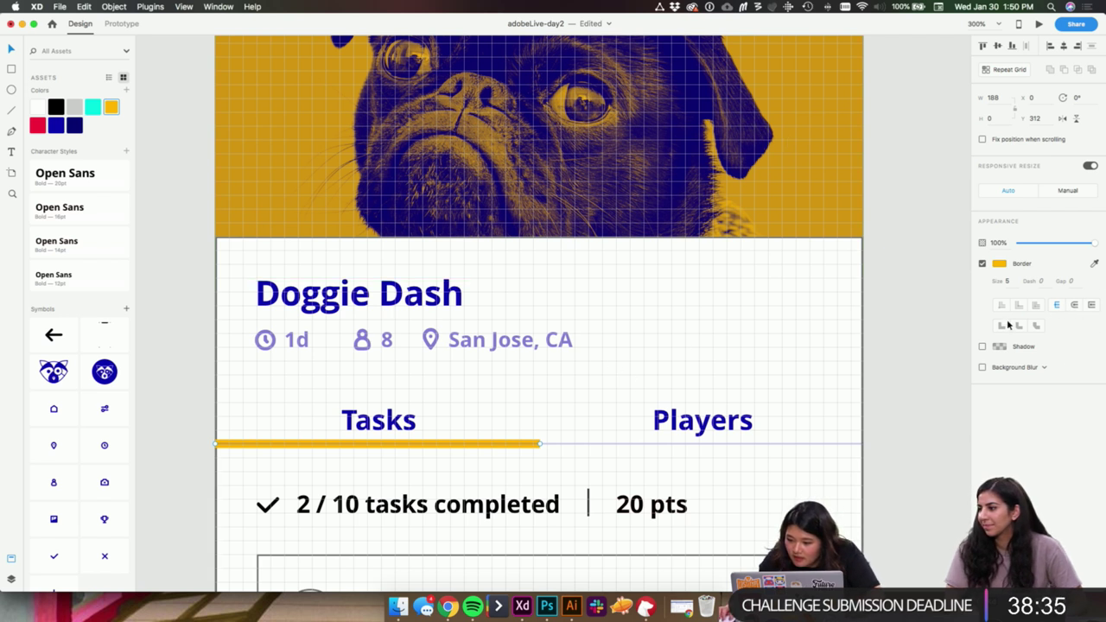
pyautogui.click(903, 350)
pyautogui.scroll(-1, 860, 340)
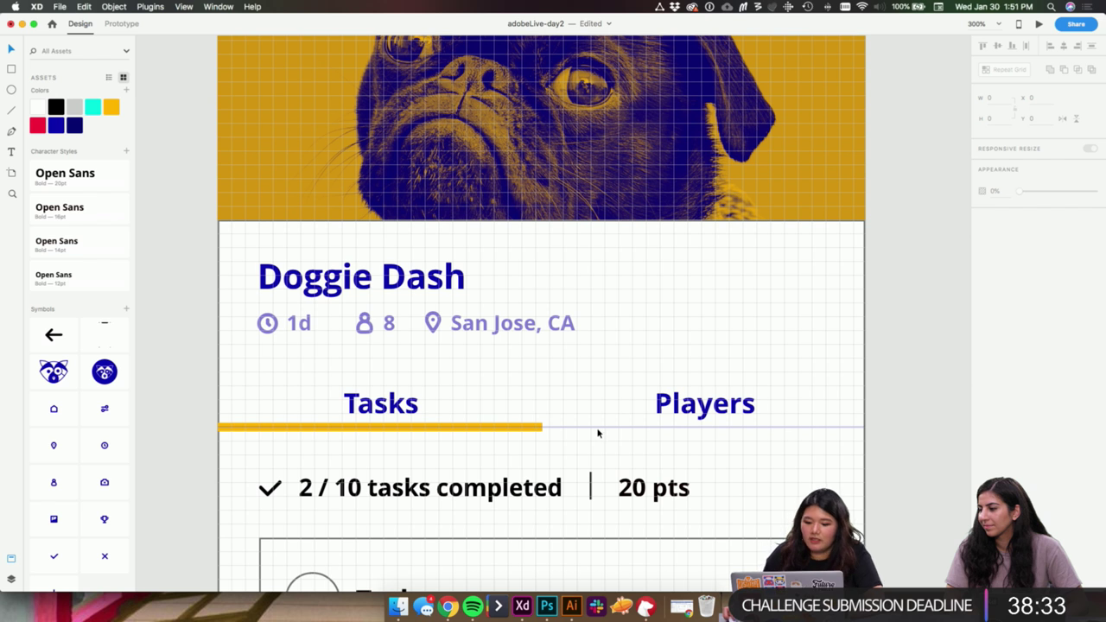
pyautogui.click(518, 436)
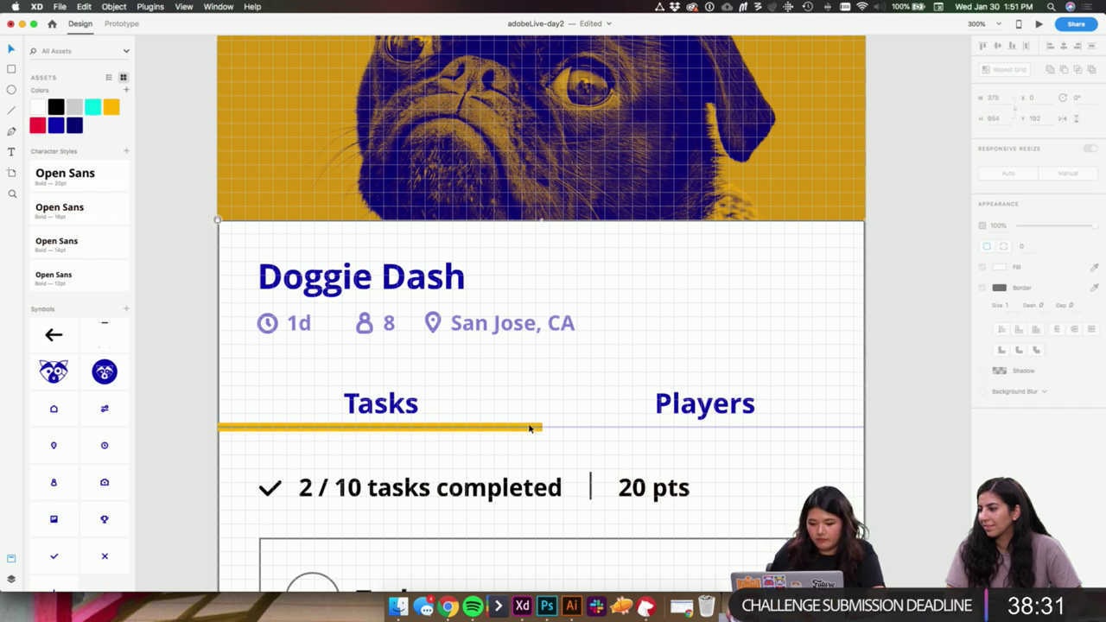
pyautogui.click(529, 427)
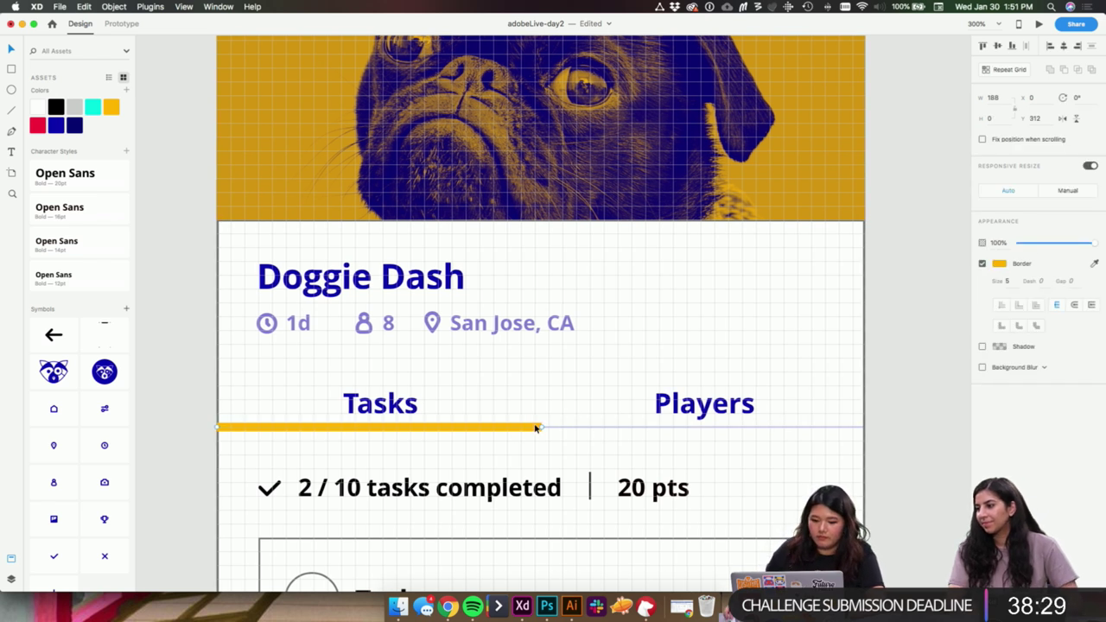
pyautogui.click(720, 254)
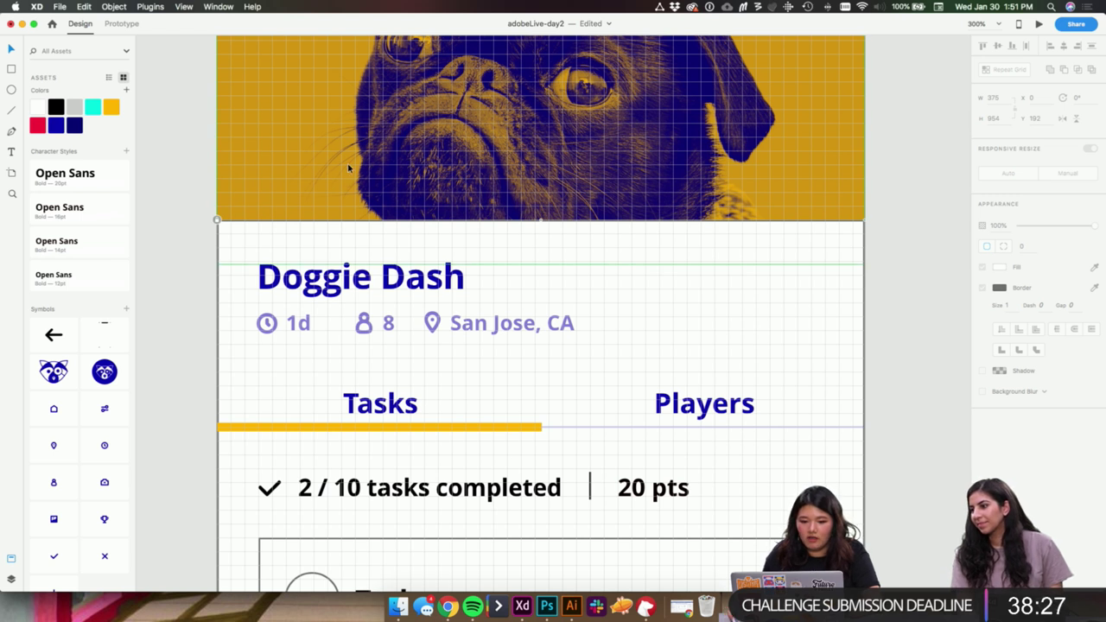
# - Recolor the border of the checkmark beside "2 / 10 tasks completed" with the saved medium blue
pyautogui.scroll(-4, 736, 373)
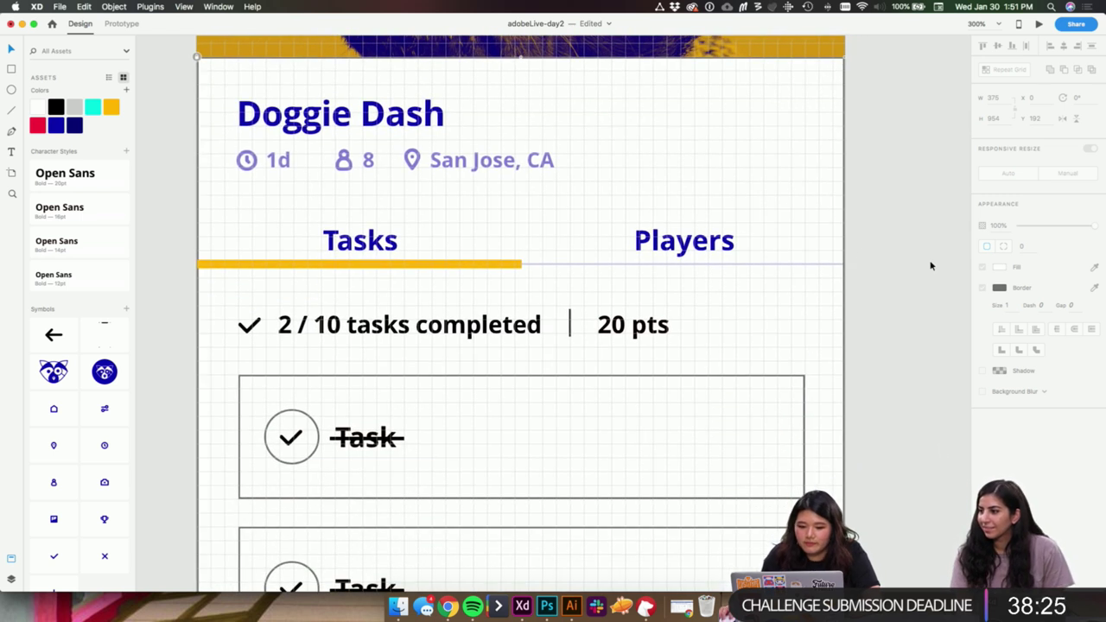
pyautogui.scroll(-2, 752, 272)
pyautogui.click(246, 268)
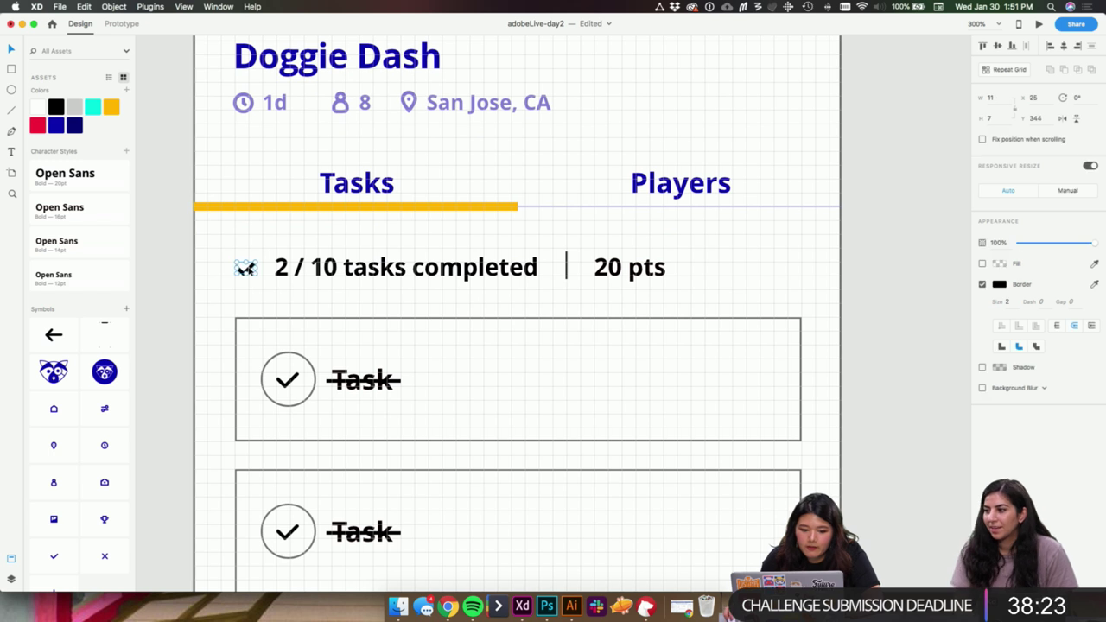
pyautogui.click(1000, 284)
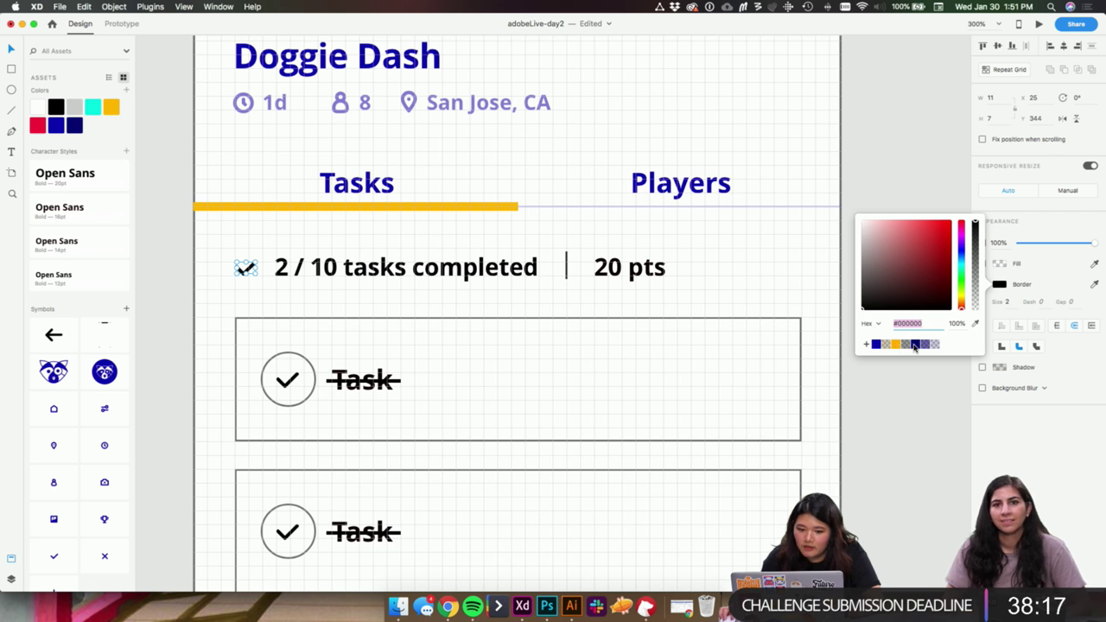
pyautogui.click(55, 125)
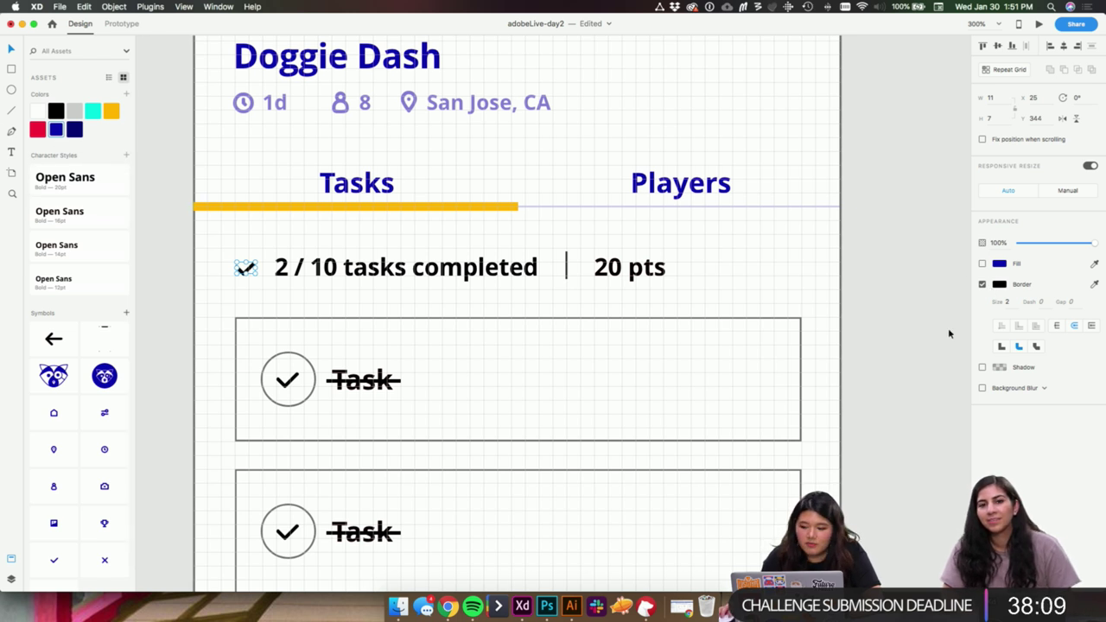
pyautogui.click(1000, 284)
pyautogui.click(877, 345)
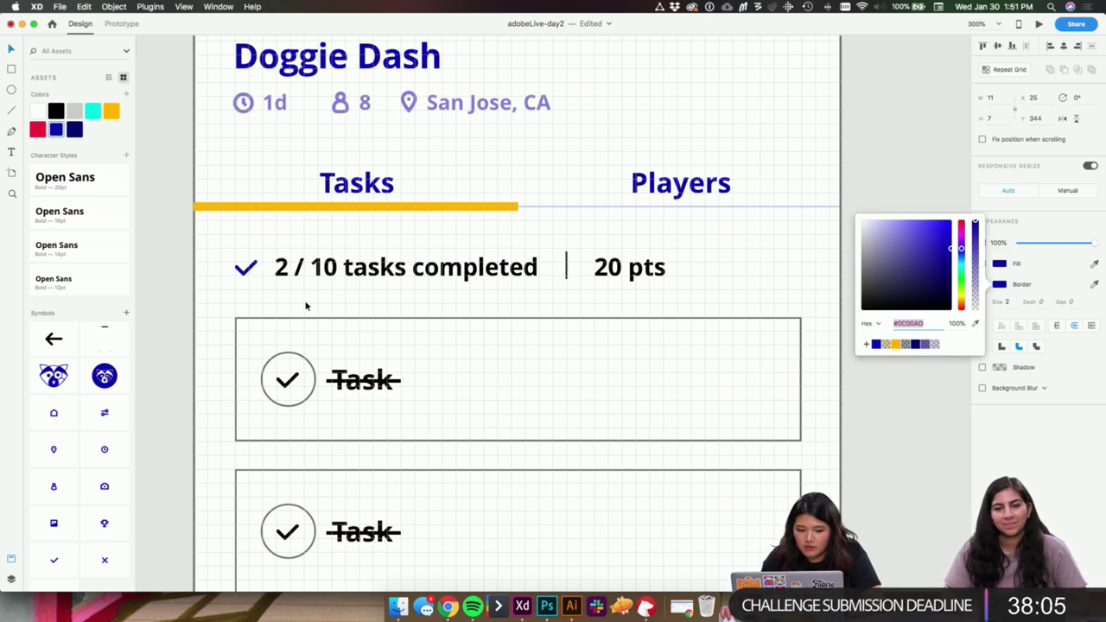
# - Recolor the "2 / 10 tasks completed" and "20 pts" texts with the saved medium blue
pyautogui.click(286, 274)
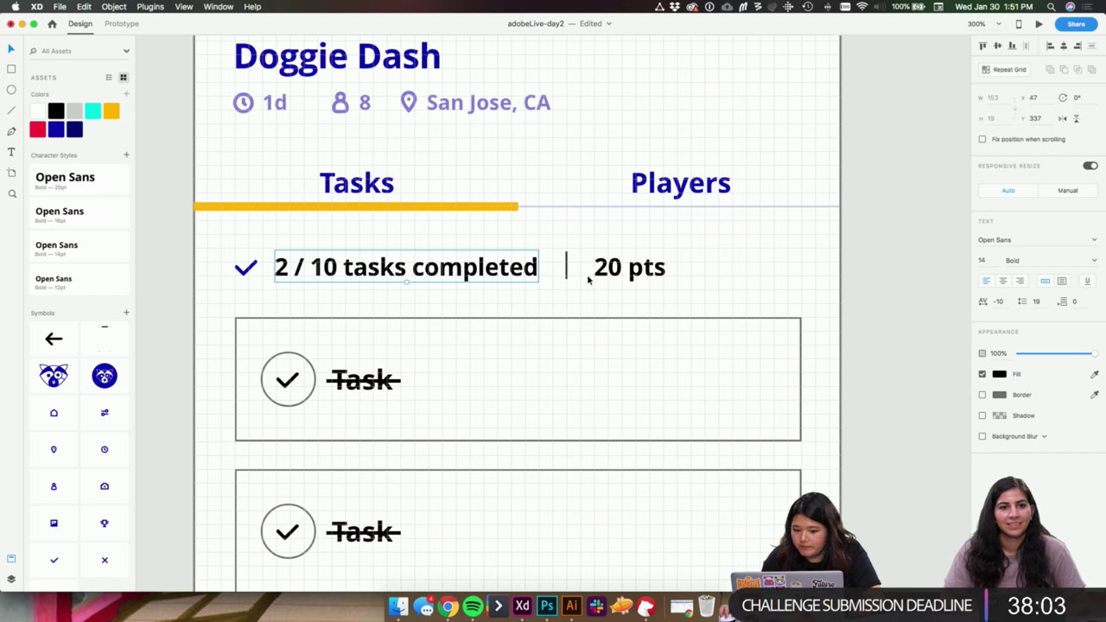
pyautogui.click(56, 130)
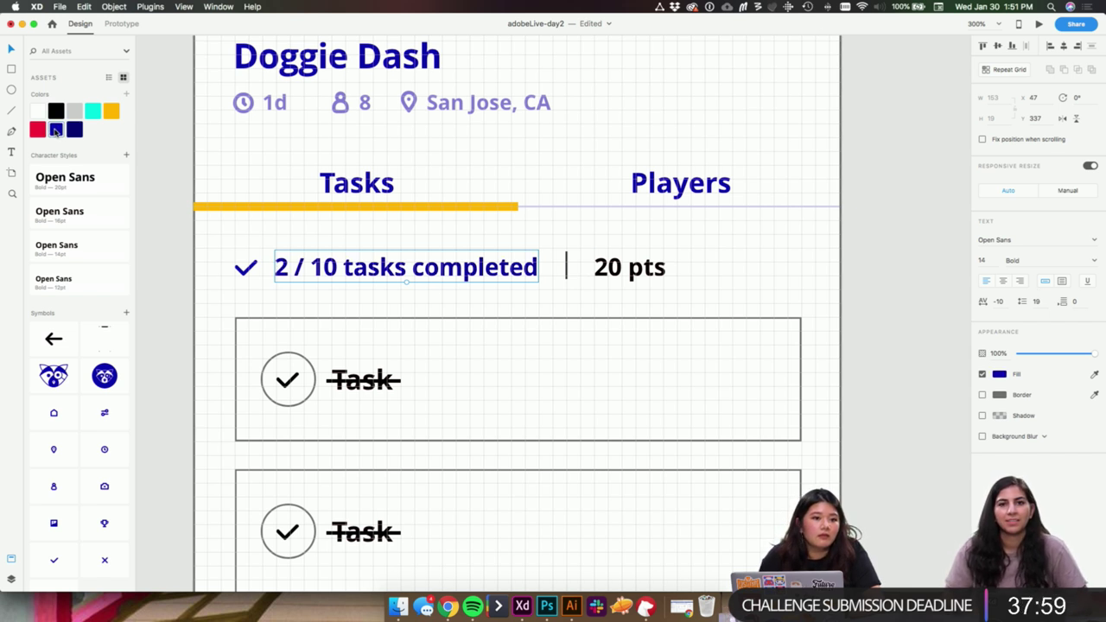
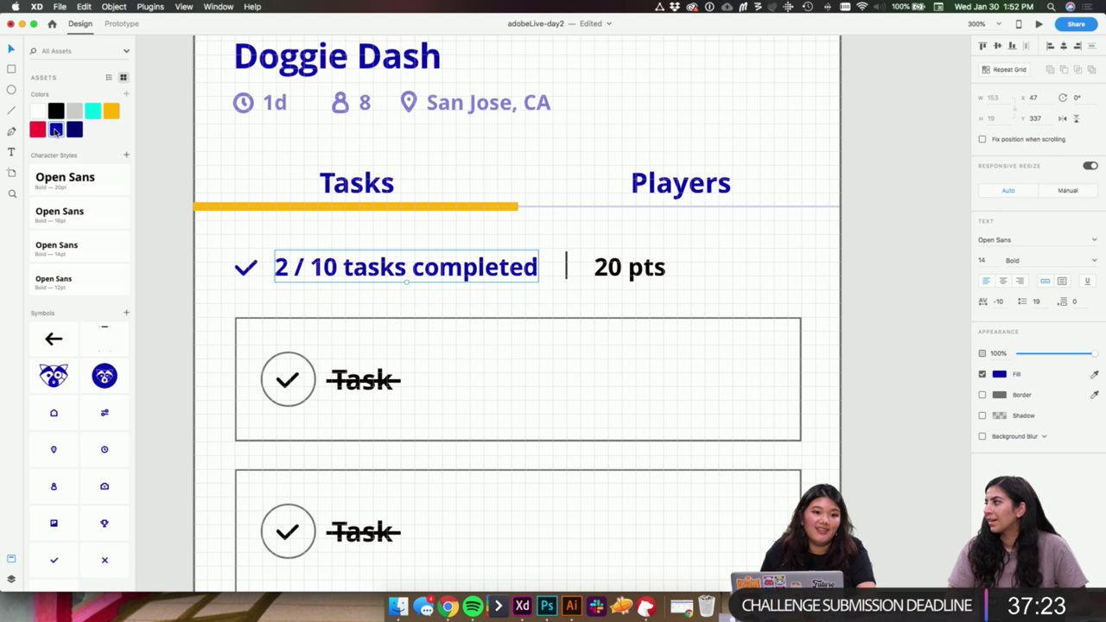
pyautogui.hscroll(1, 630, 267)
pyautogui.hscroll(-1, 797, 259)
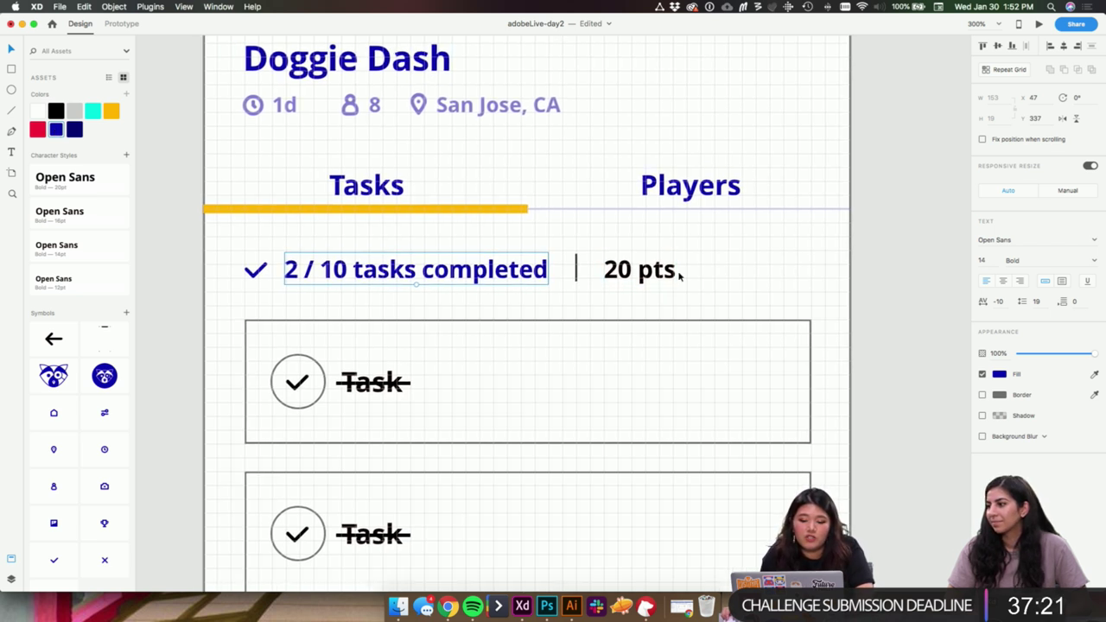
pyautogui.click(678, 272)
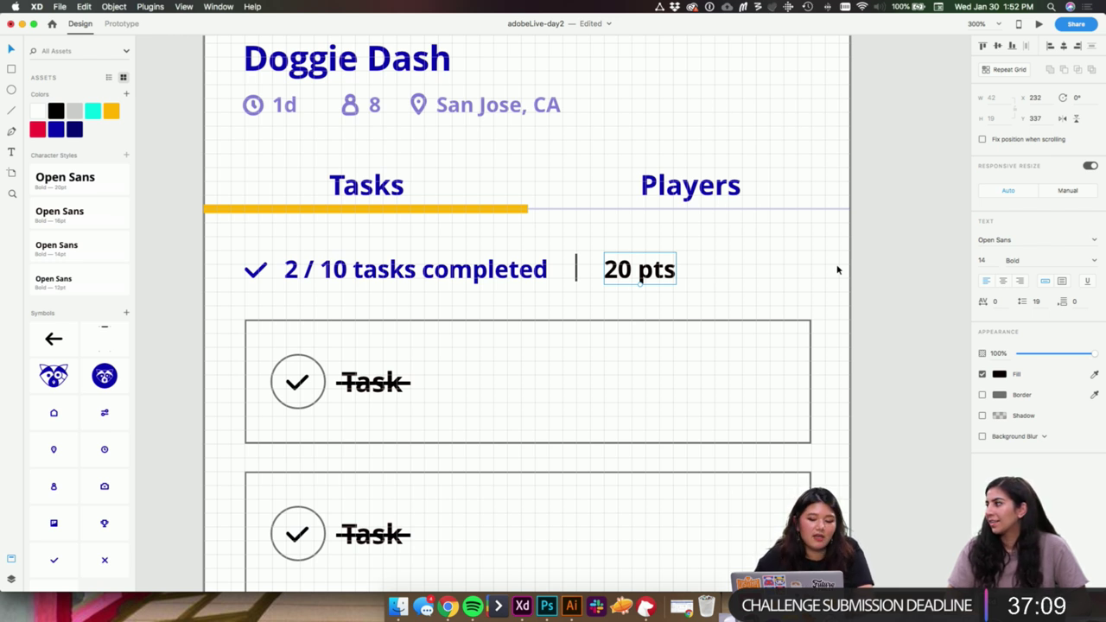
pyautogui.hscroll(3, 821, 265)
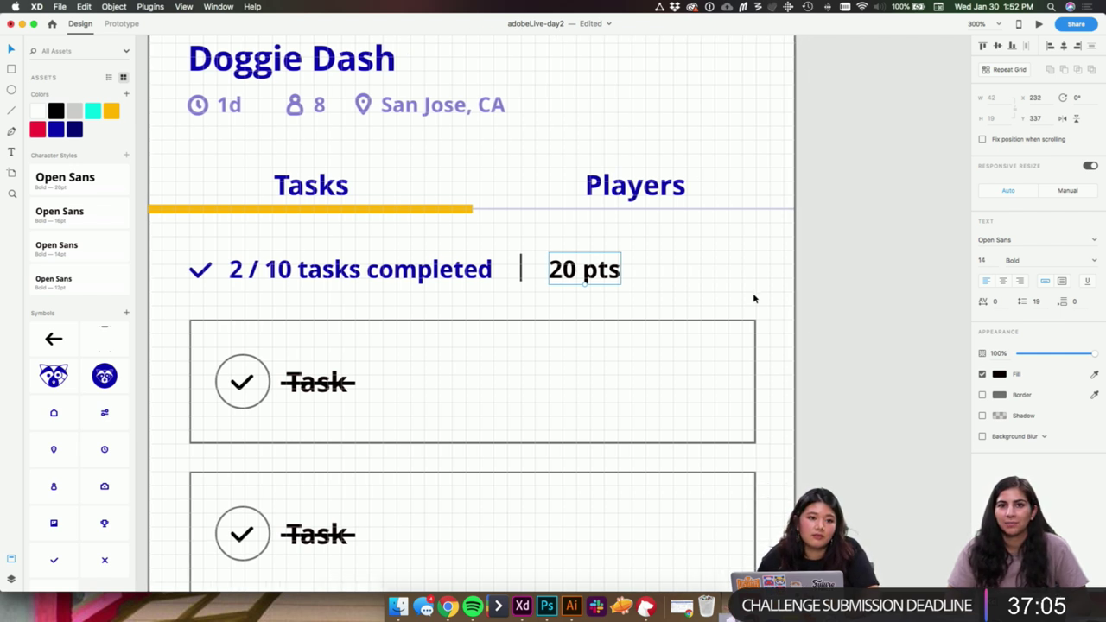
pyautogui.scroll(-2, 752, 292)
pyautogui.hscroll(2, 752, 292)
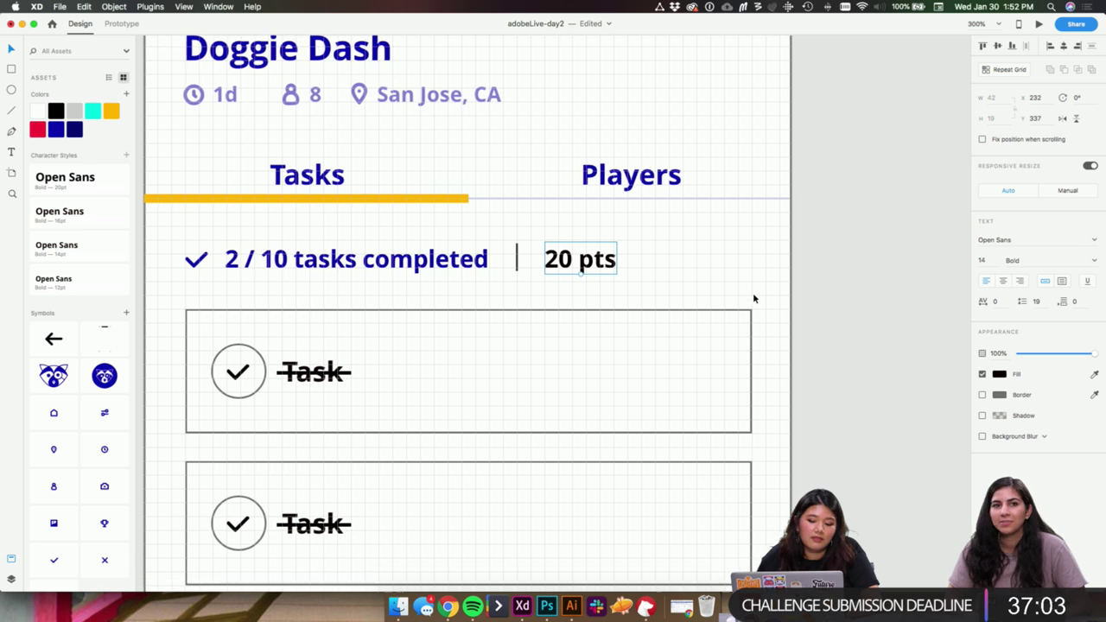
pyautogui.hscroll(-3, 185, 314)
pyautogui.scroll(1, 185, 313)
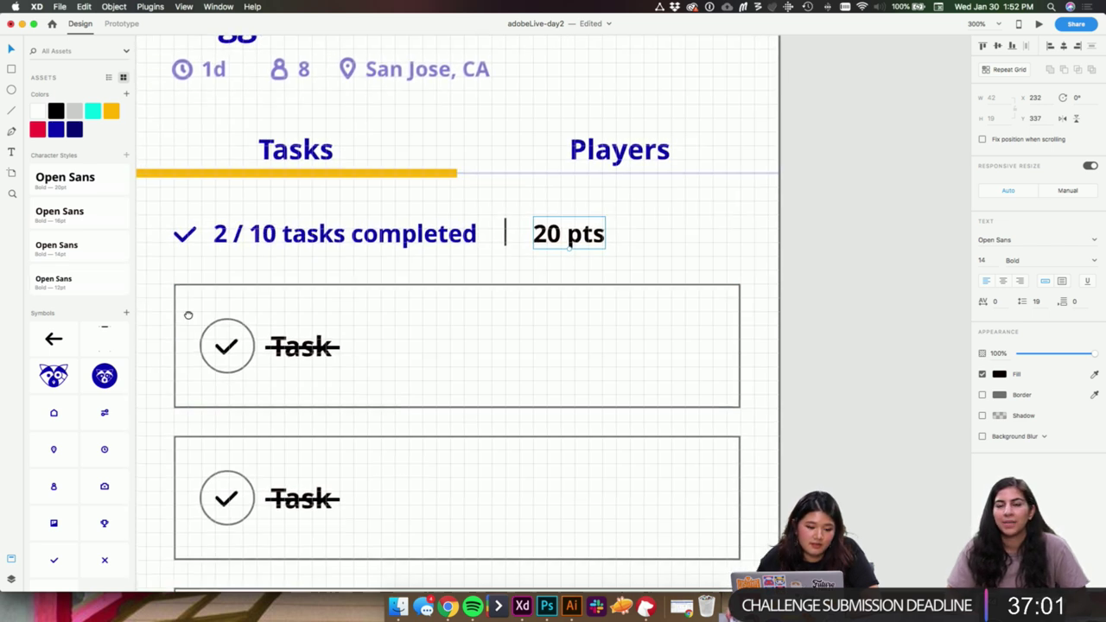
pyautogui.hscroll(1, 195, 315)
pyautogui.scroll(-1, 194, 315)
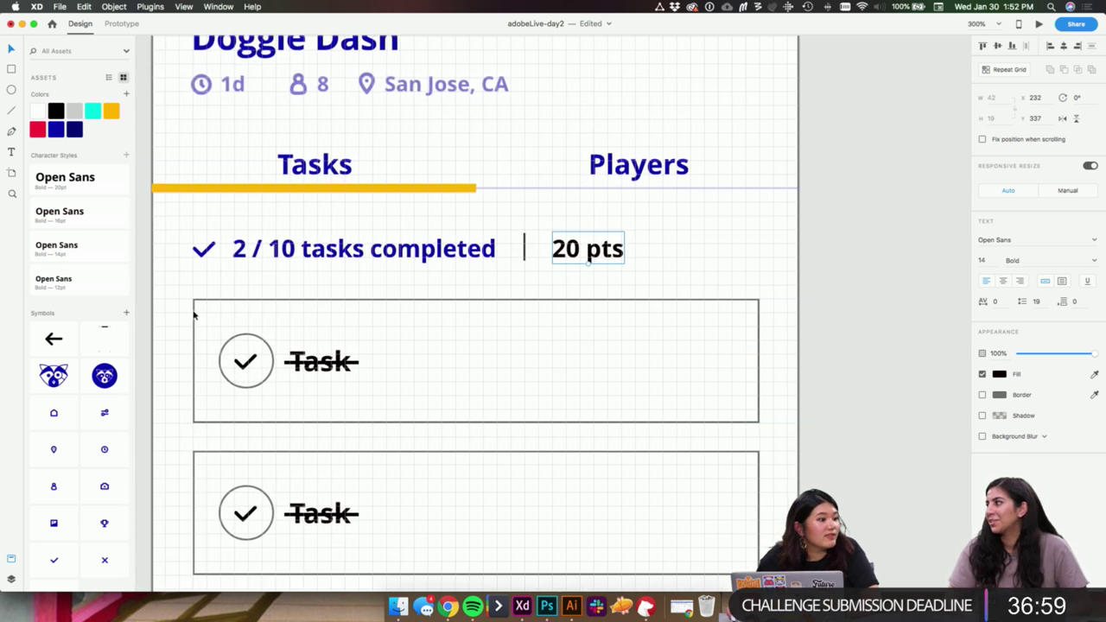
pyautogui.hscroll(-1, 195, 315)
pyautogui.scroll(1, 122, 191)
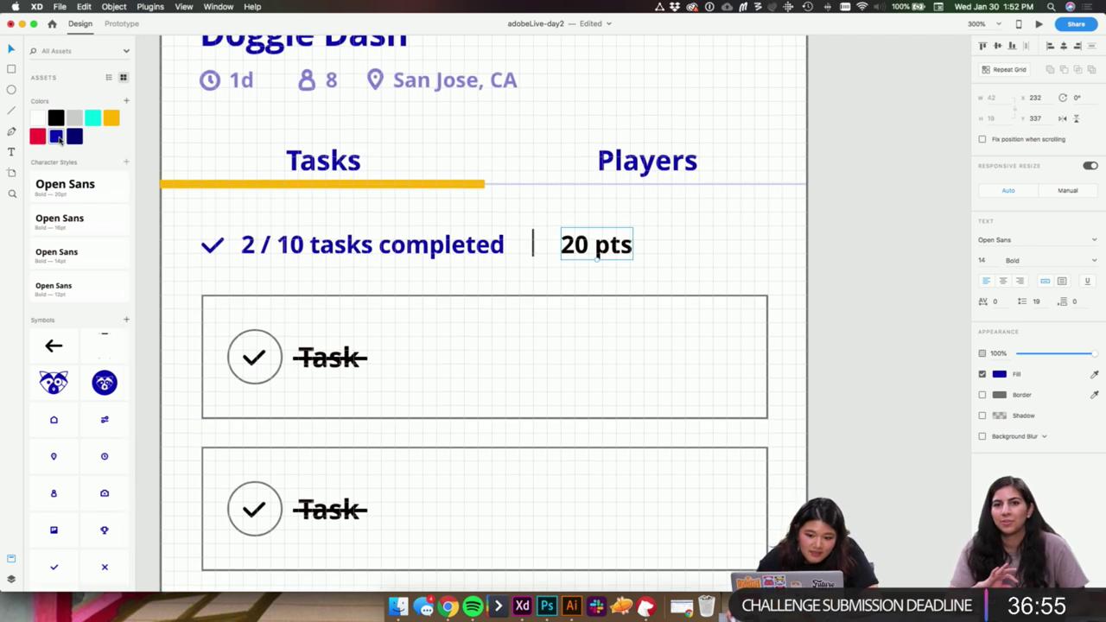
# - Match the vertical divider before "20 pts" to the line beneath the tabs, with 20% opacity and the saved medium blue
pyautogui.click(534, 244)
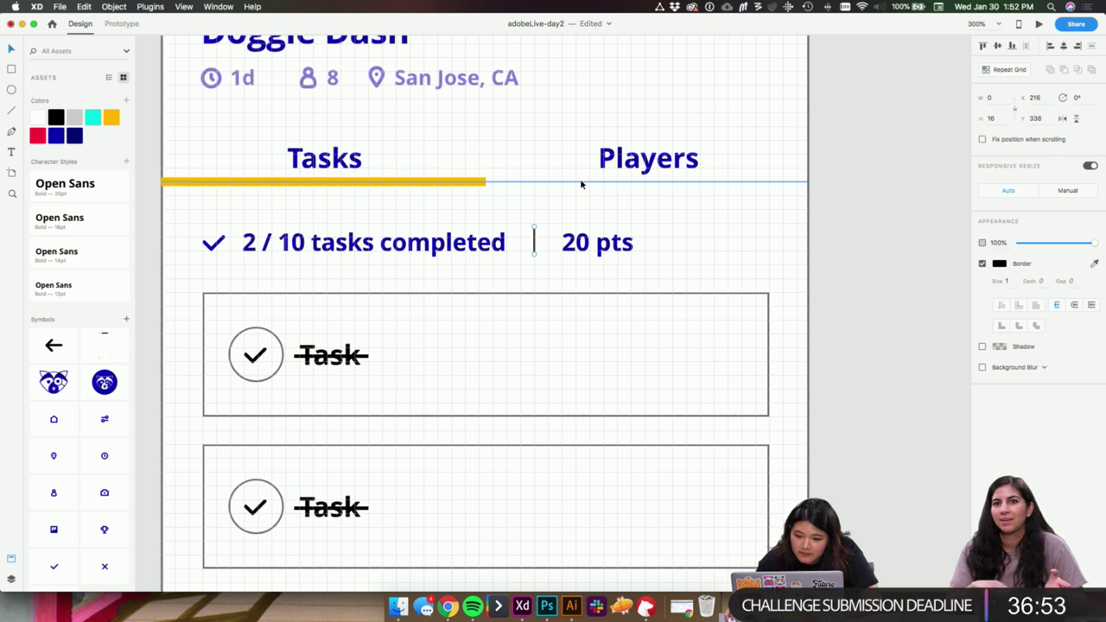
pyautogui.click(580, 180)
pyautogui.scroll(-1, 570, 207)
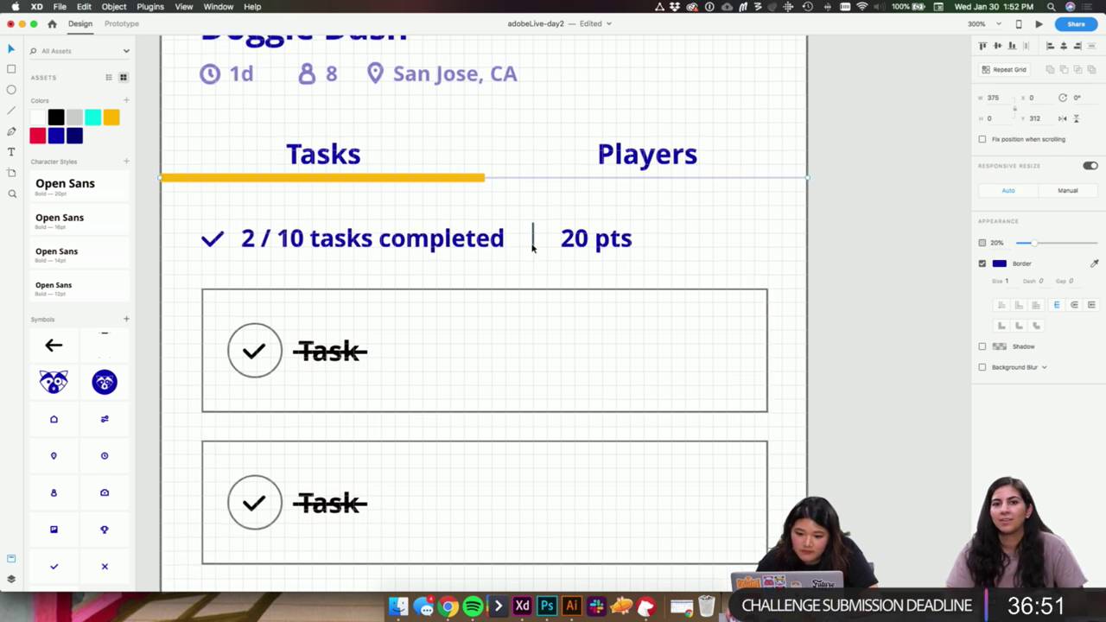
pyautogui.click(533, 240)
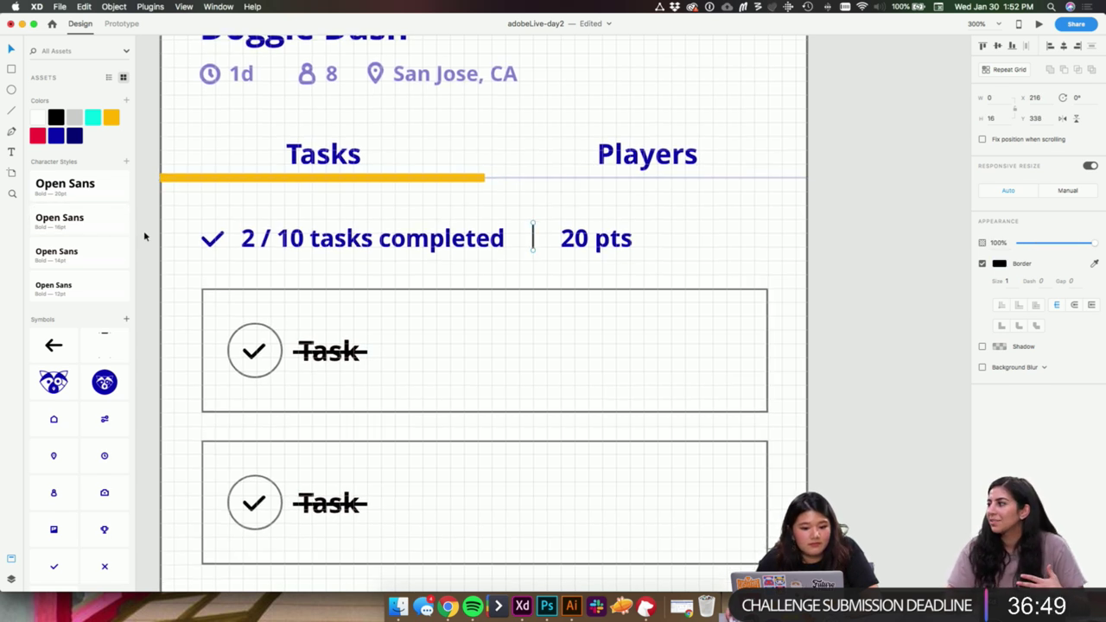
pyautogui.click(212, 243)
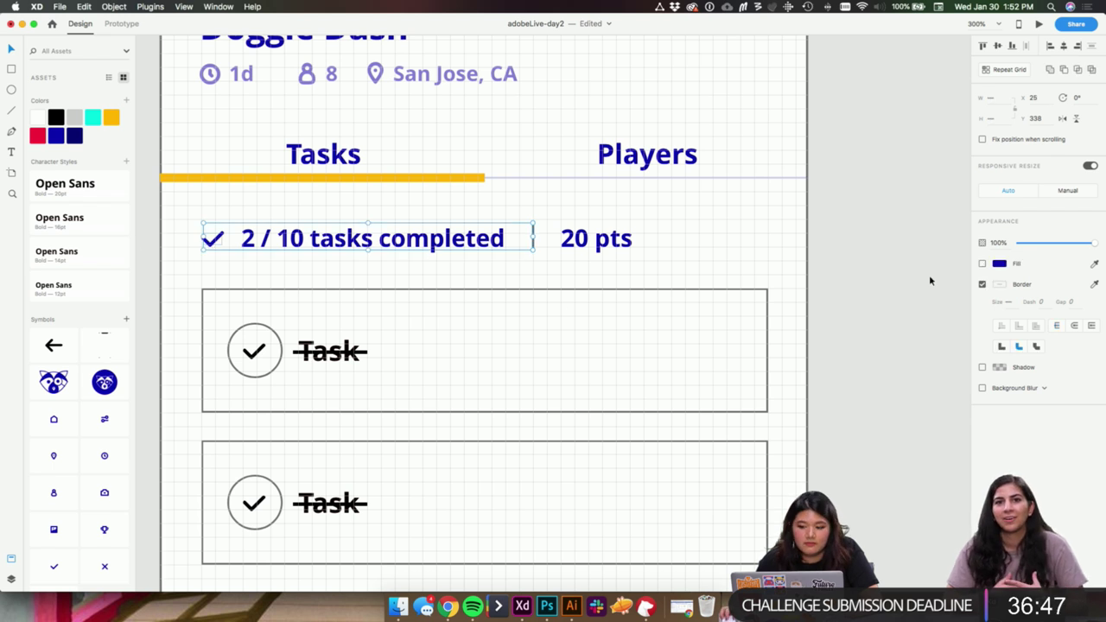
pyautogui.click(533, 240)
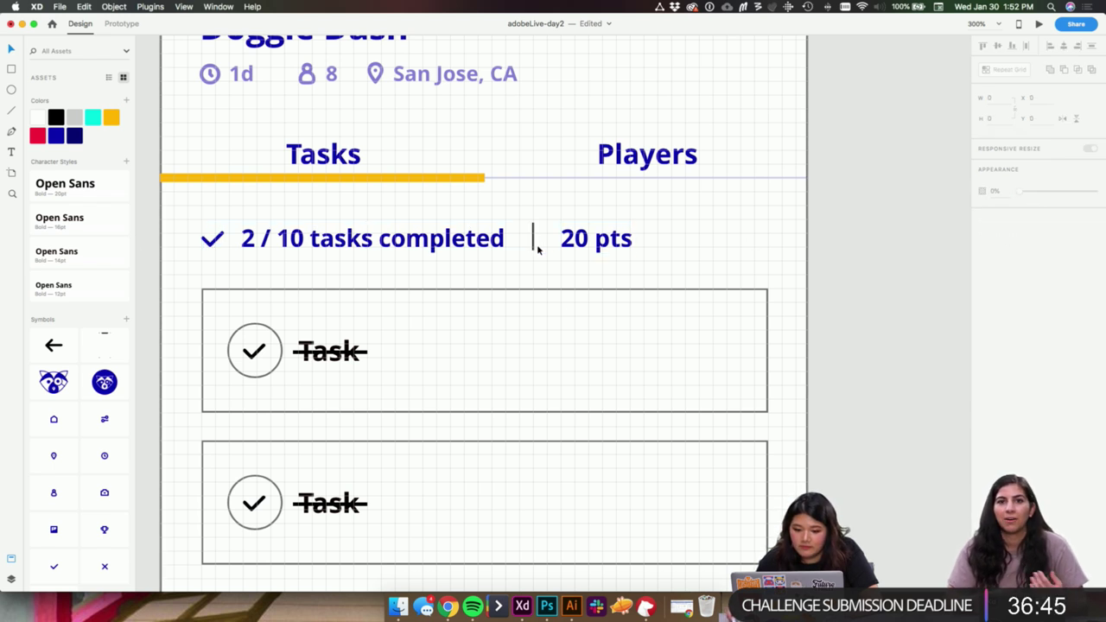
pyautogui.click(998, 243)
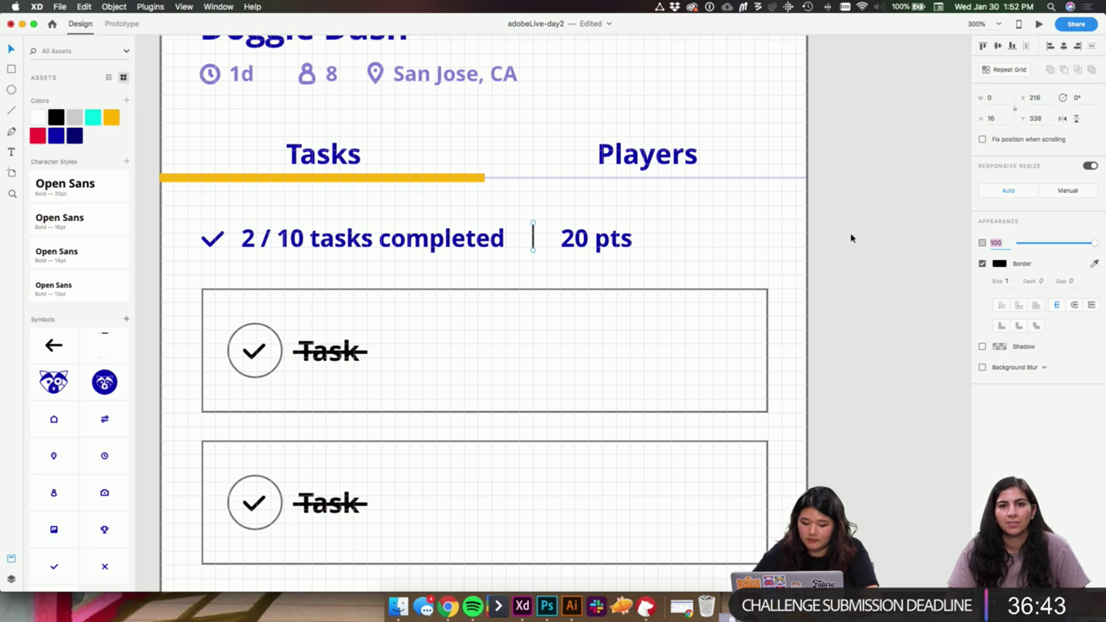
pyautogui.write('20')
pyautogui.press('Return')
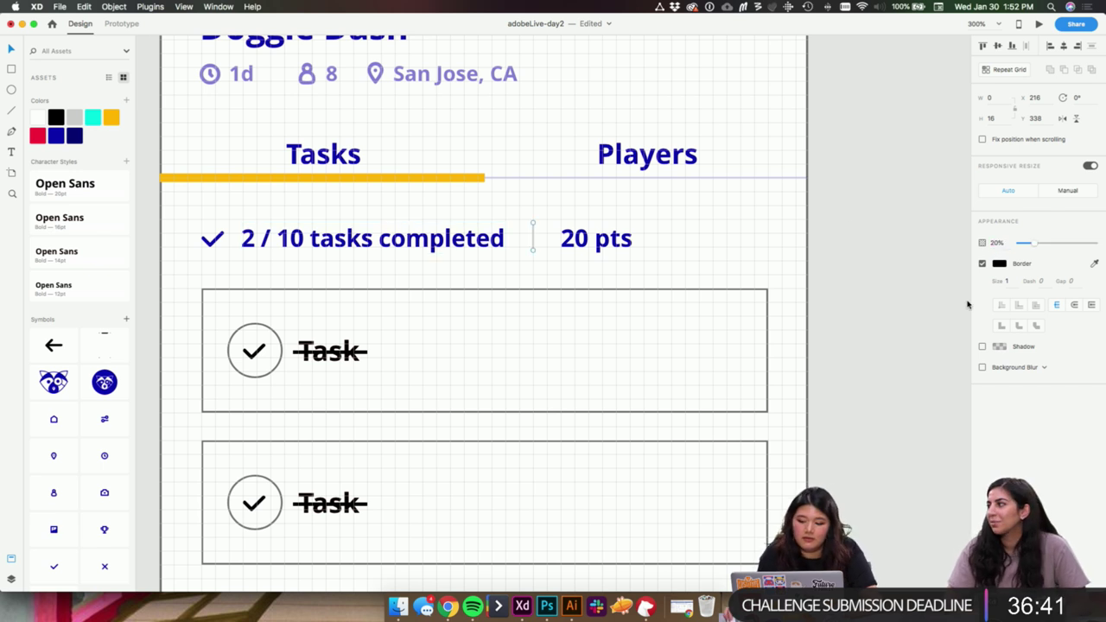
pyautogui.click(57, 136)
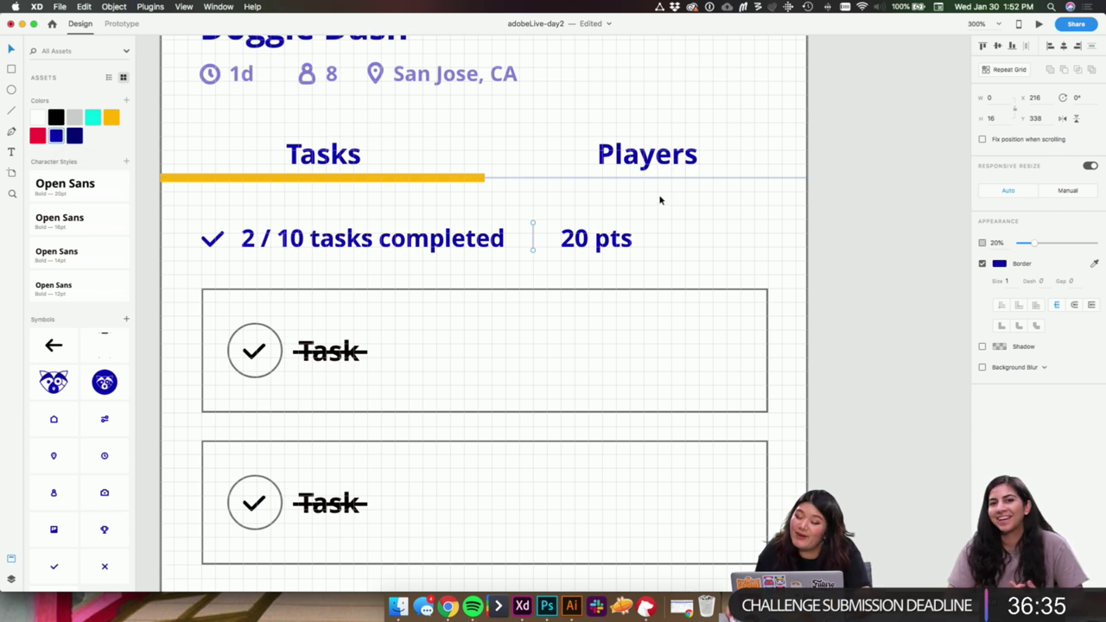
# - Set the opacity of the checkmark beside "2 / 10 tasks completed" to 50%
pyautogui.click(212, 239)
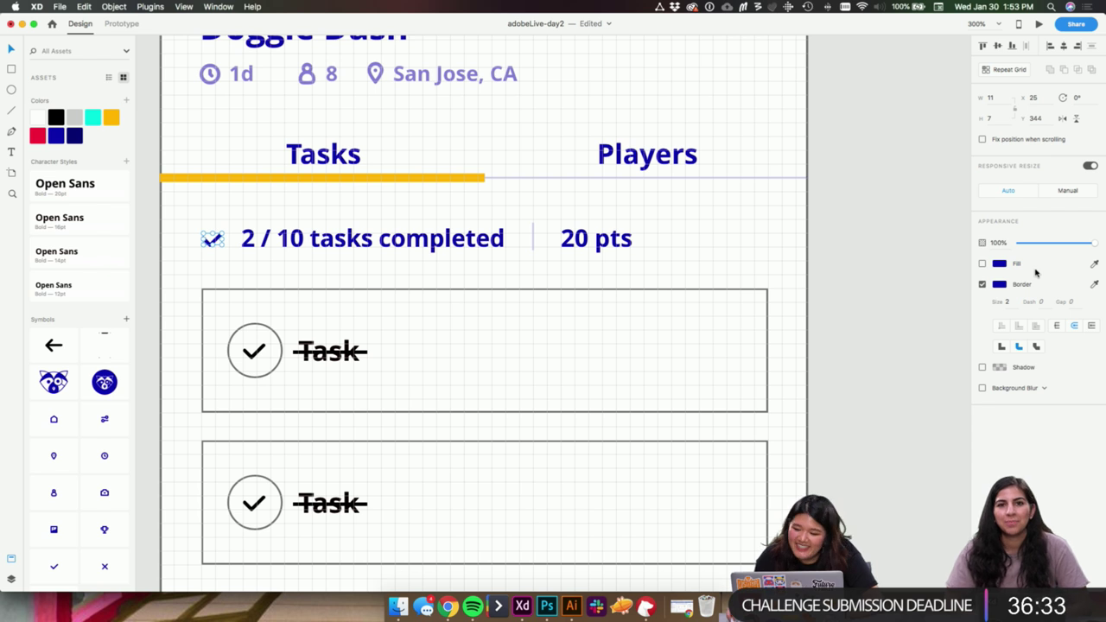
pyautogui.click(1002, 244)
pyautogui.write('50')
pyautogui.press('Return')
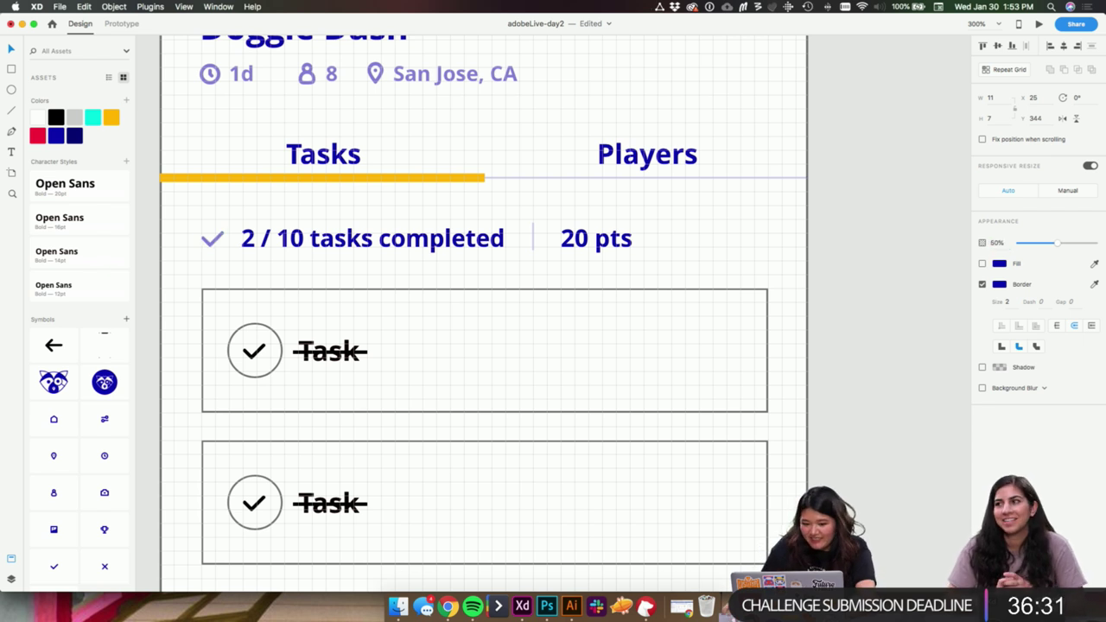
pyautogui.hscroll(-1, 740, 257)
pyautogui.click(757, 255)
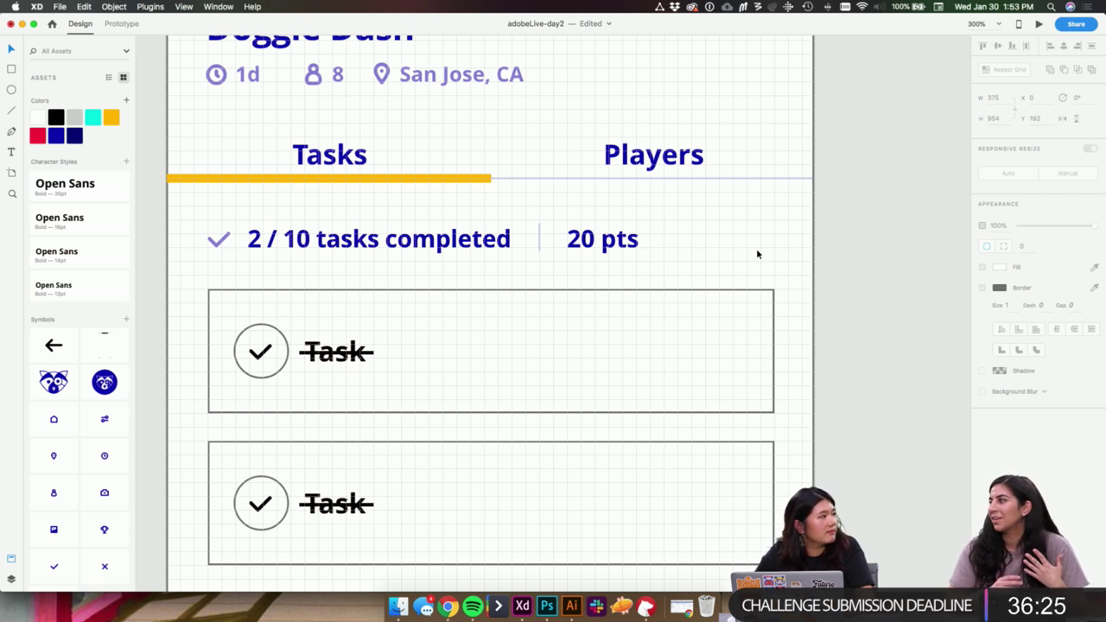
# - Select the task card rectangles together and turn on their border, then clear the selection
pyautogui.hscroll(1, 757, 251)
pyautogui.moveTo(740, 240); pyautogui.dragTo(766, 225)
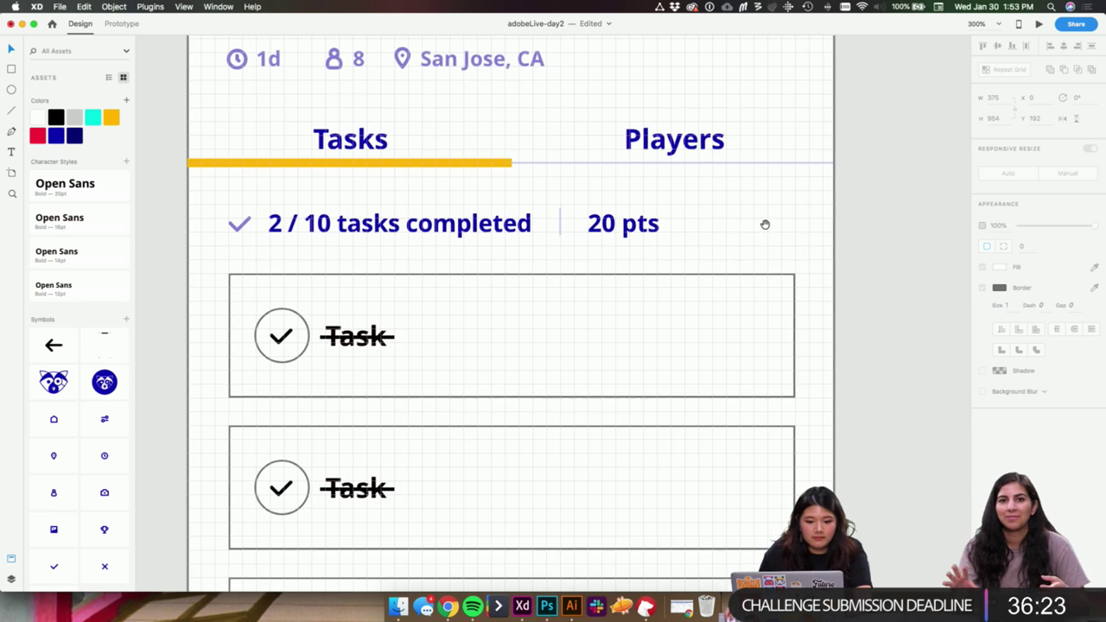
pyautogui.hscroll(-2, 749, 223)
pyautogui.scroll(-2, 749, 223)
pyautogui.click(760, 241)
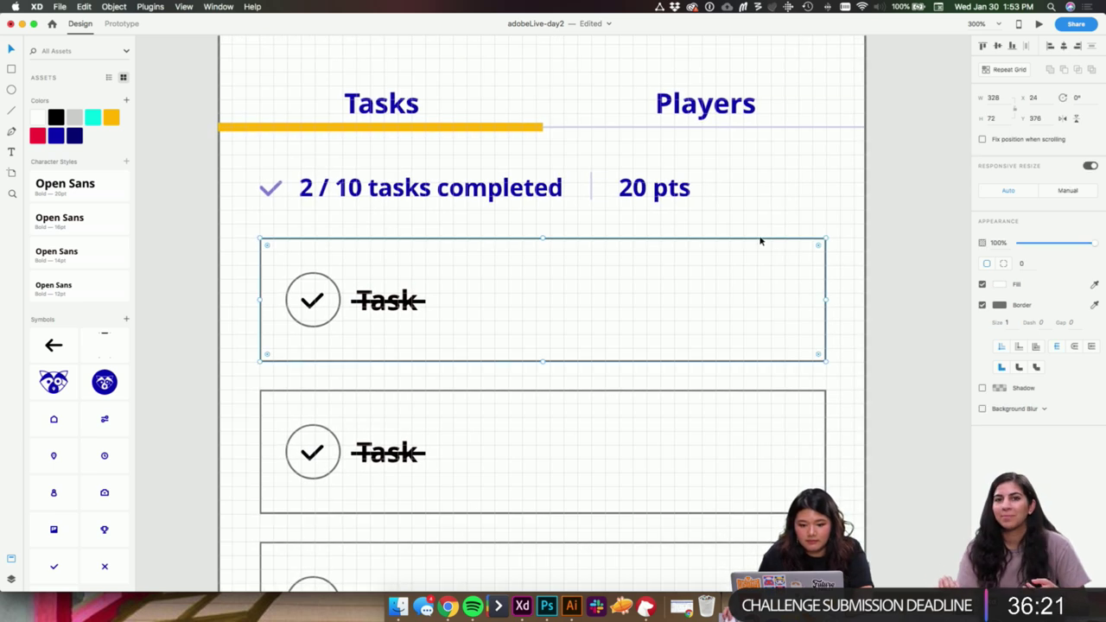
pyautogui.press('super+minus')
pyautogui.scroll(-3, 780, 244)
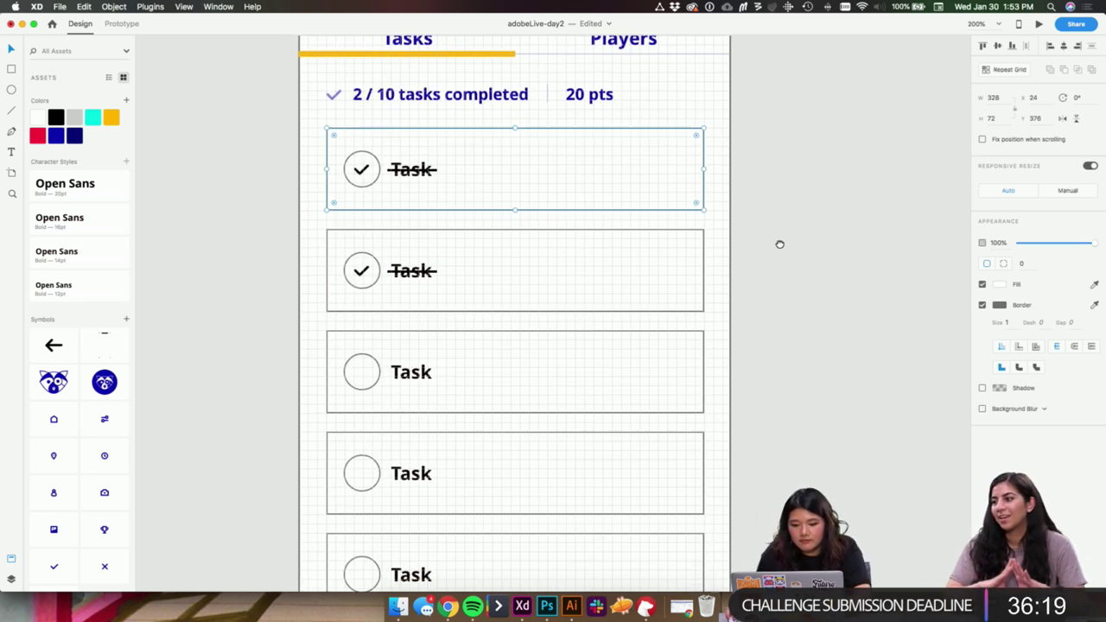
pyautogui.moveTo(746, 150); pyautogui.dragTo(692, 532)
pyautogui.scroll(-5, 698, 545)
pyautogui.hscroll(1, 698, 545)
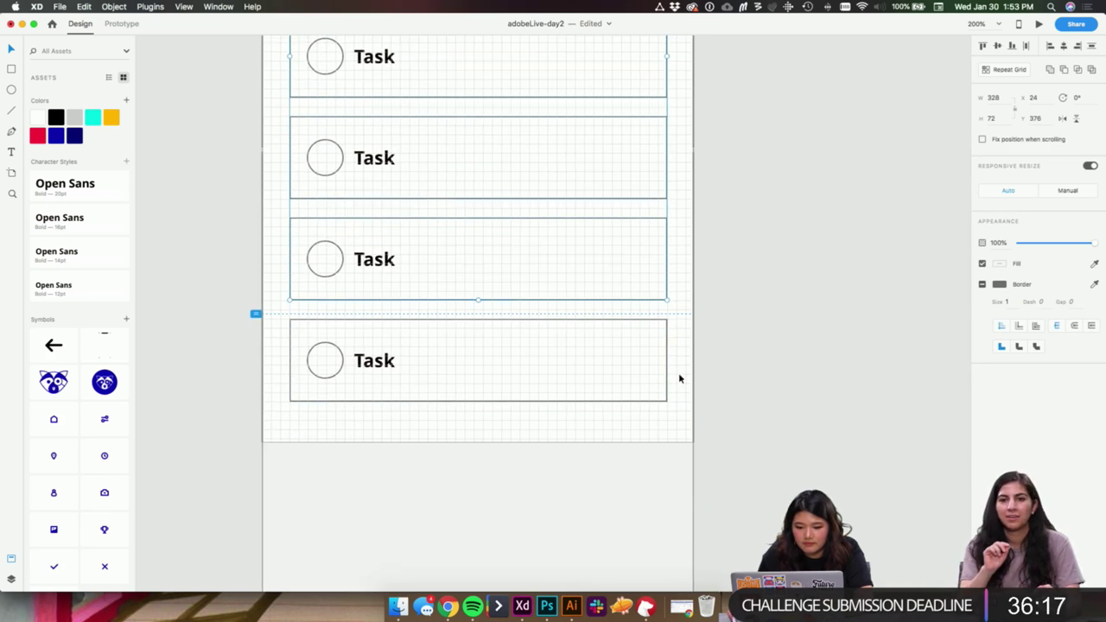
pyautogui.click(982, 284)
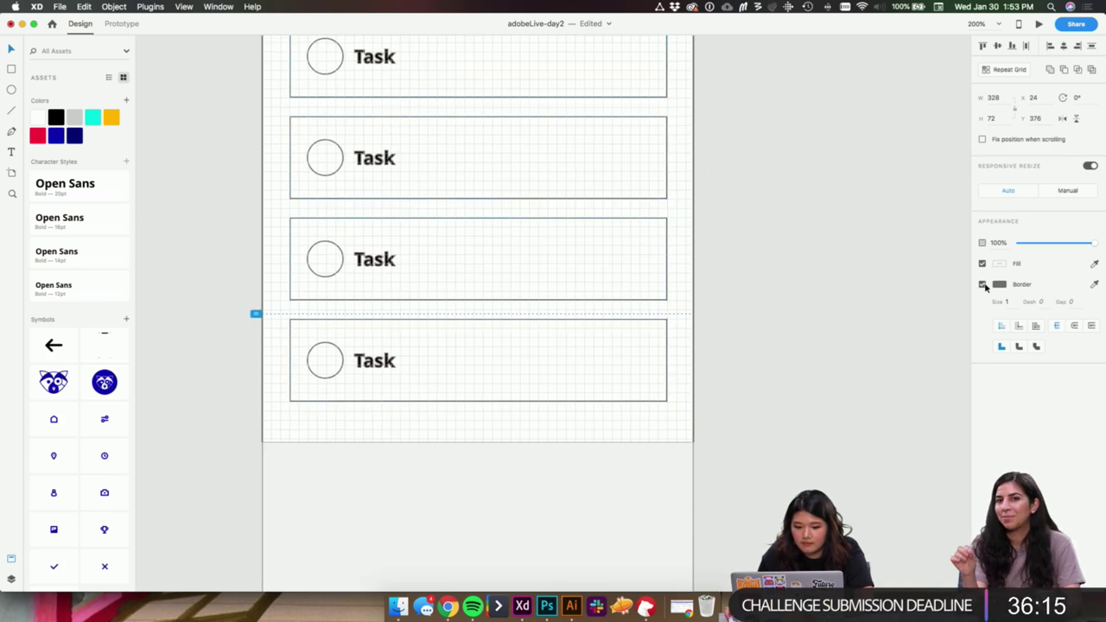
pyautogui.click(839, 262)
pyautogui.moveTo(818, 179); pyautogui.dragTo(821, 227)
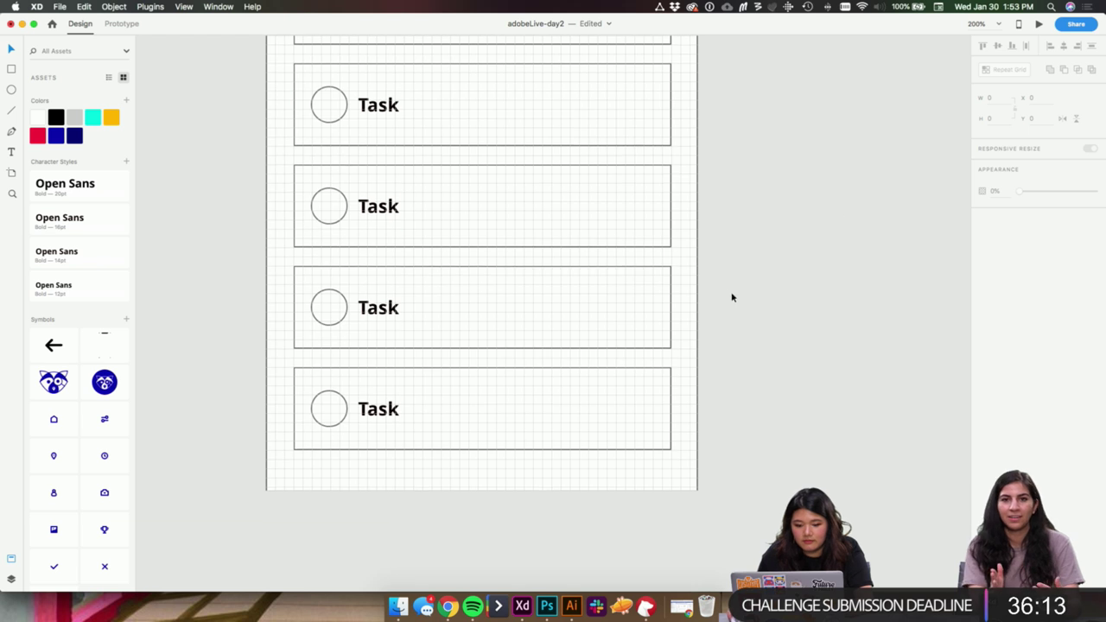
# - Delete the three lowest unchecked task cards, keeping the first unchecked one
pyautogui.moveTo(734, 301); pyautogui.dragTo(770, 358)
pyautogui.moveTo(759, 482); pyautogui.dragTo(329, 251)
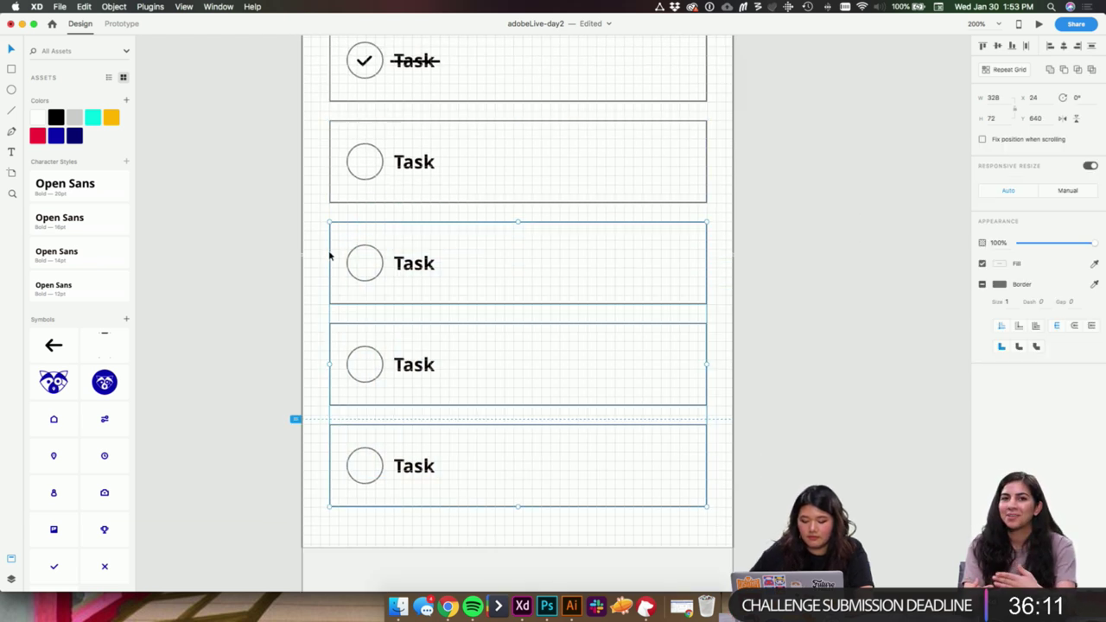
pyautogui.press('Delete')
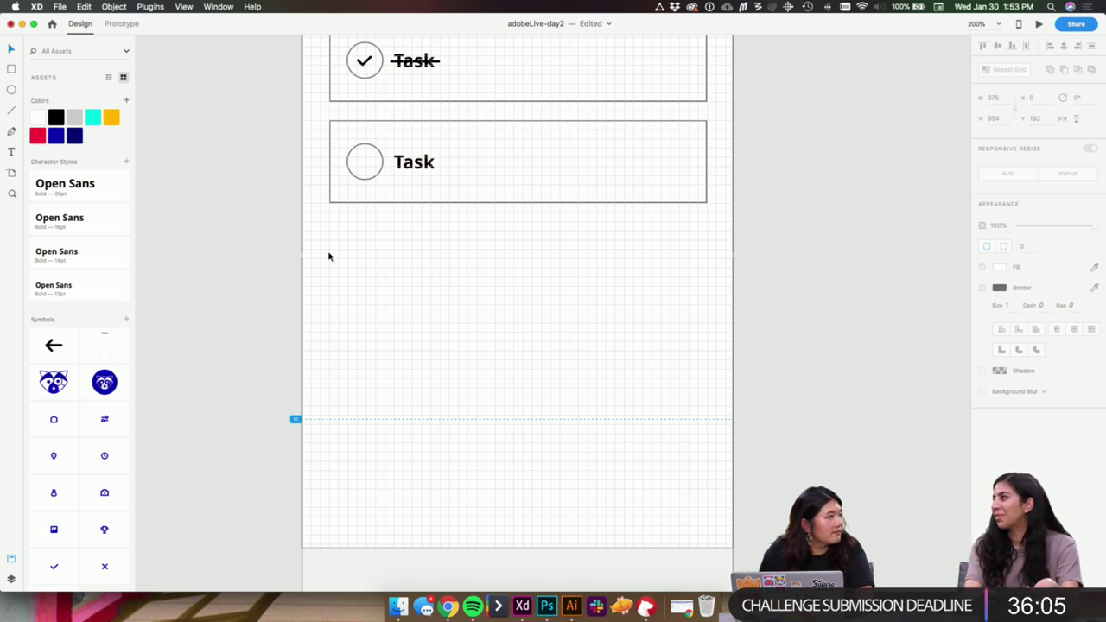
# - Delete the second completed task card together with its checkmark circle and struck-through text
pyautogui.scroll(-2, 328, 254)
pyautogui.hscroll(2, 329, 254)
pyautogui.scroll(6, 659, 353)
pyautogui.hscroll(-3, 659, 354)
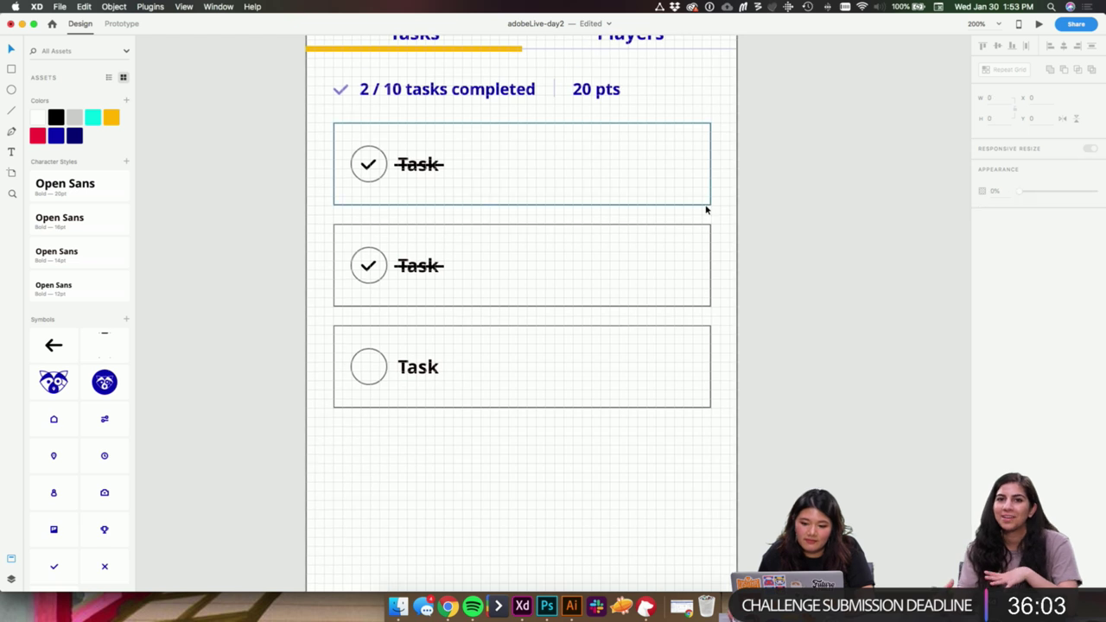
pyautogui.click(706, 208)
pyautogui.moveTo(754, 178); pyautogui.dragTo(683, 411)
pyautogui.moveTo(812, 241); pyautogui.dragTo(316, 285)
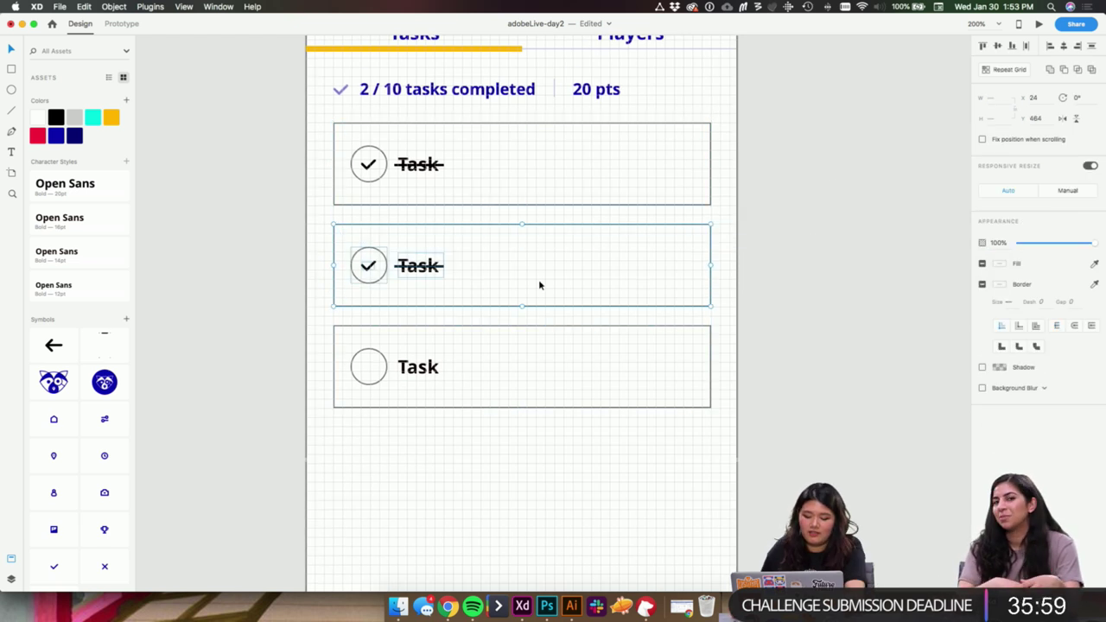
pyautogui.press('Delete')
pyautogui.moveTo(737, 107); pyautogui.dragTo(686, 415)
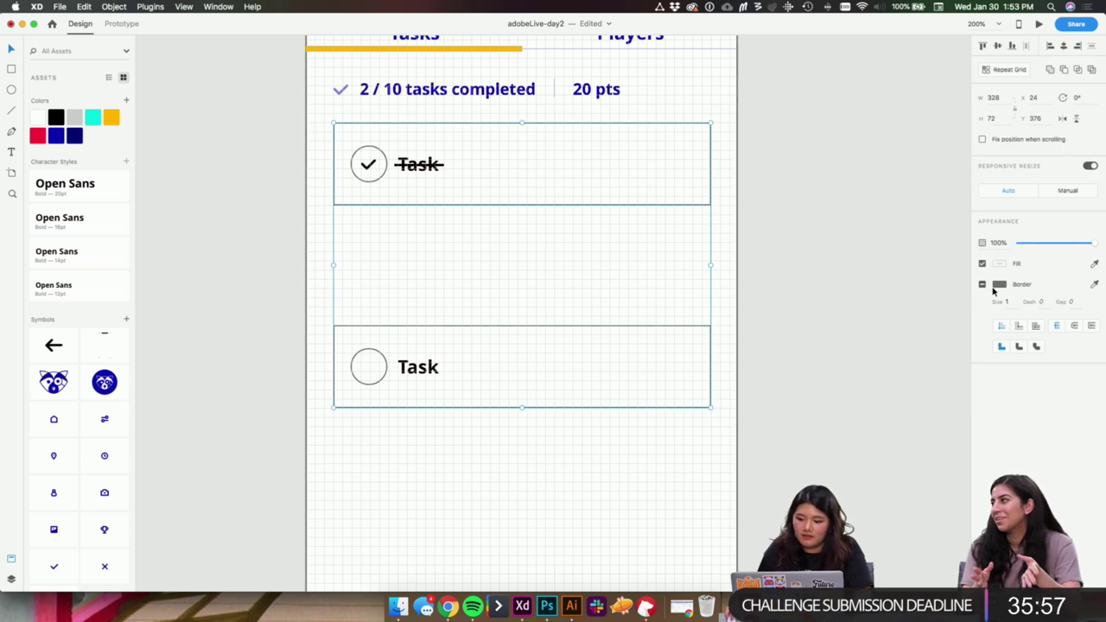
pyautogui.doubleClick(429, 168)
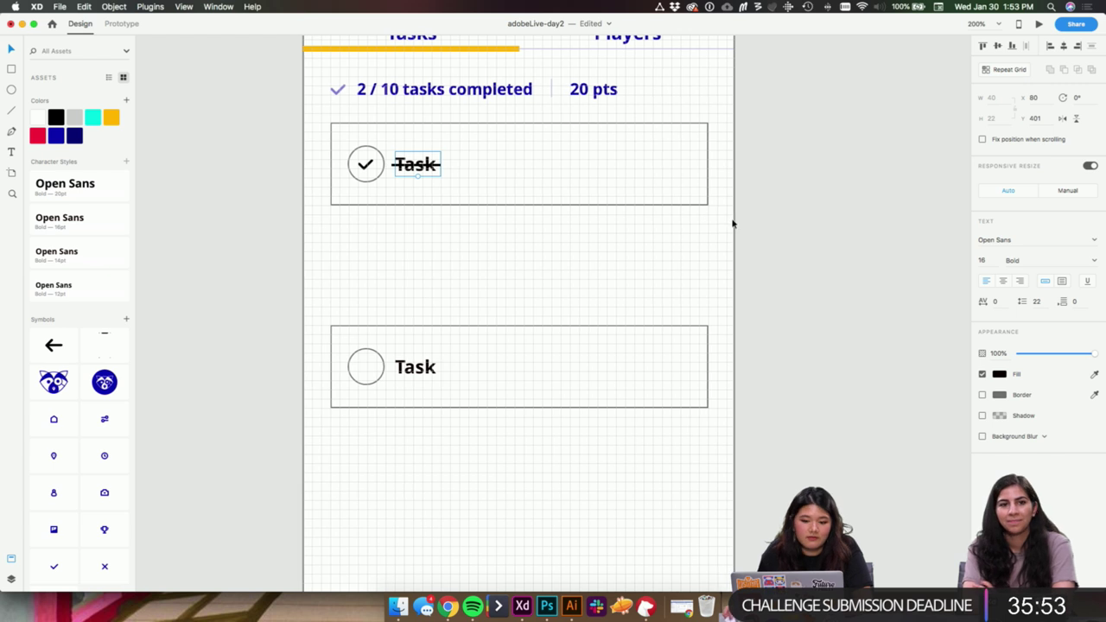
pyautogui.moveTo(731, 239); pyautogui.dragTo(346, 148)
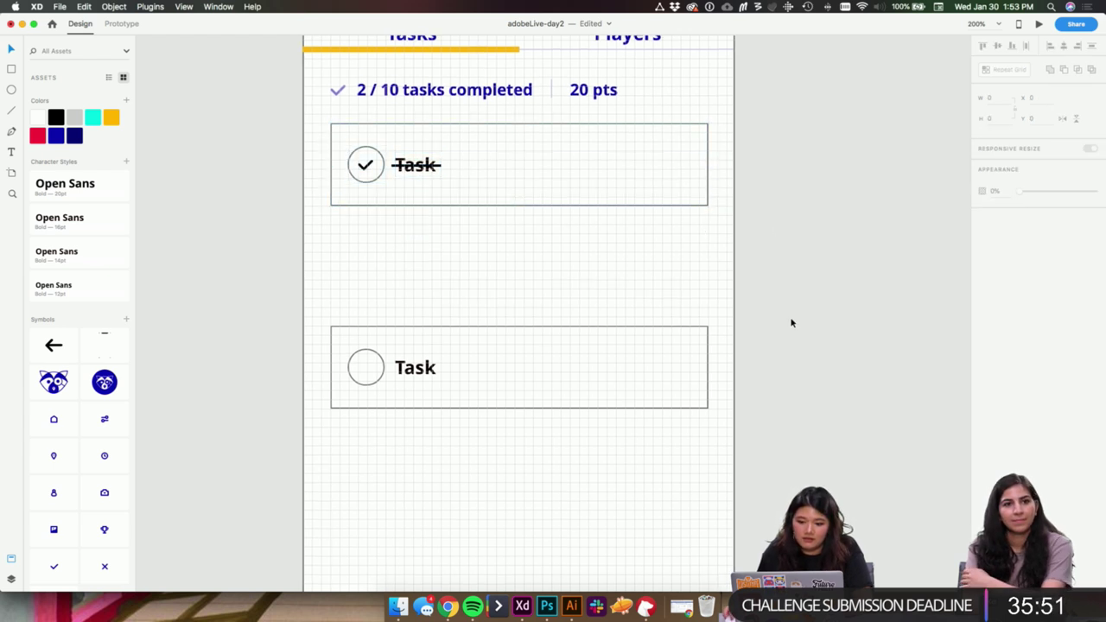
pyautogui.moveTo(782, 323); pyautogui.dragTo(309, 444)
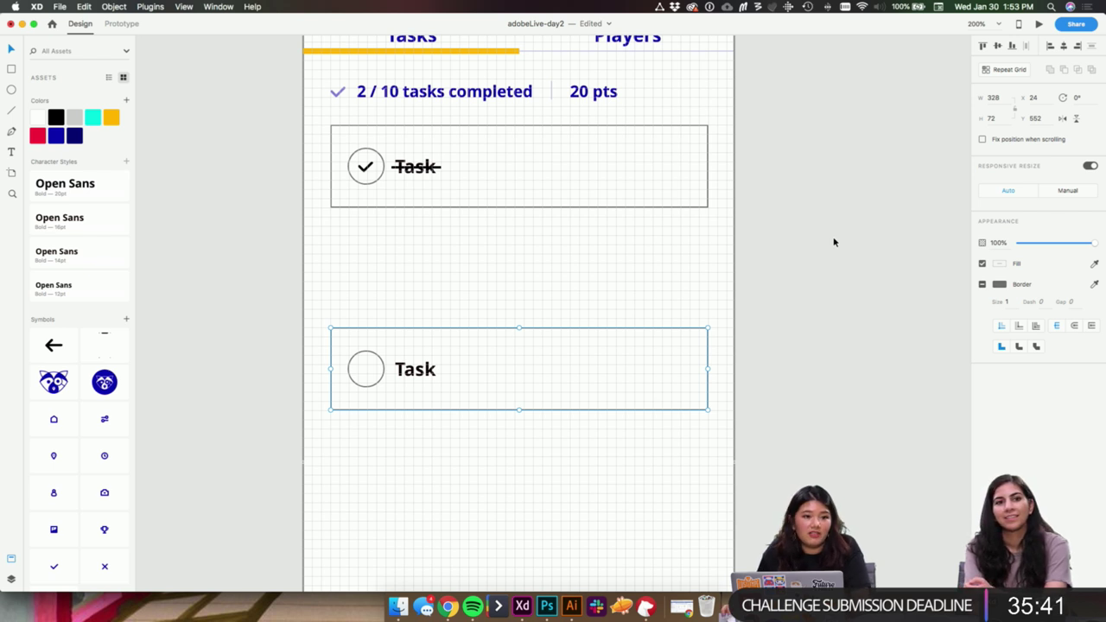
pyautogui.hscroll(2, 821, 245)
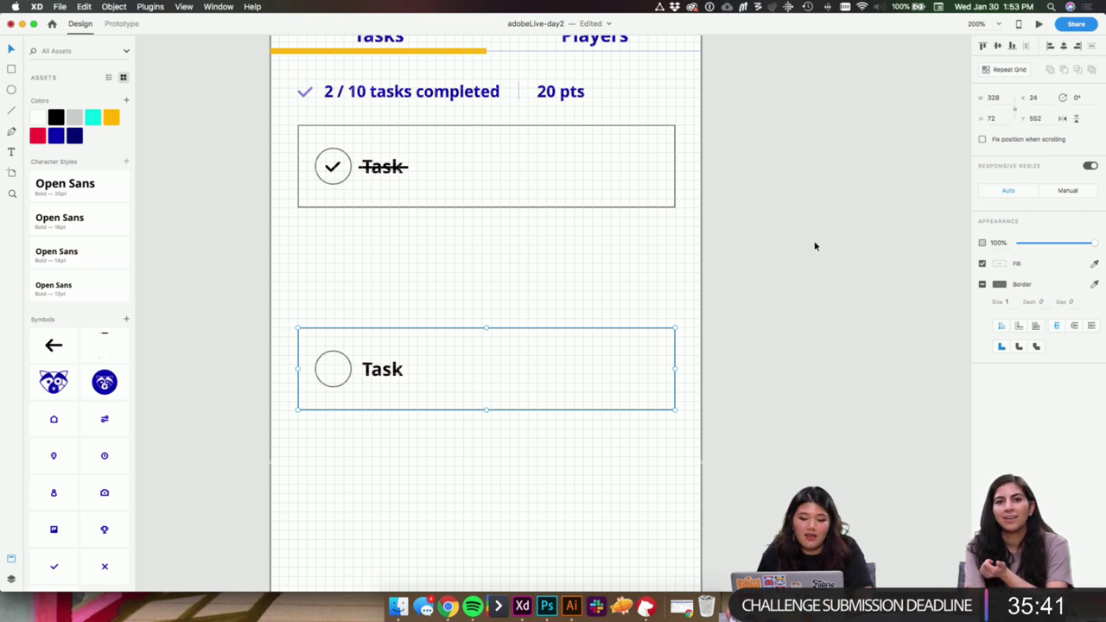
pyautogui.click(691, 296)
pyautogui.doubleClick(333, 176)
pyautogui.click(332, 172)
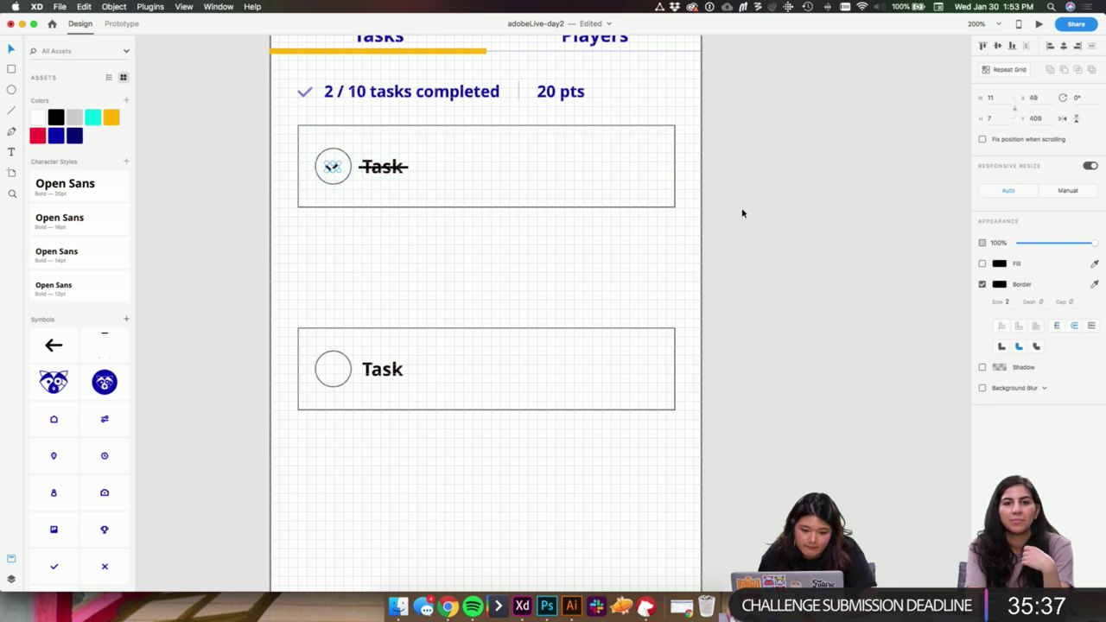
# - Remove the border from both remaining task card rectangles and set their corner radius to 10
pyautogui.moveTo(718, 173); pyautogui.dragTo(636, 389)
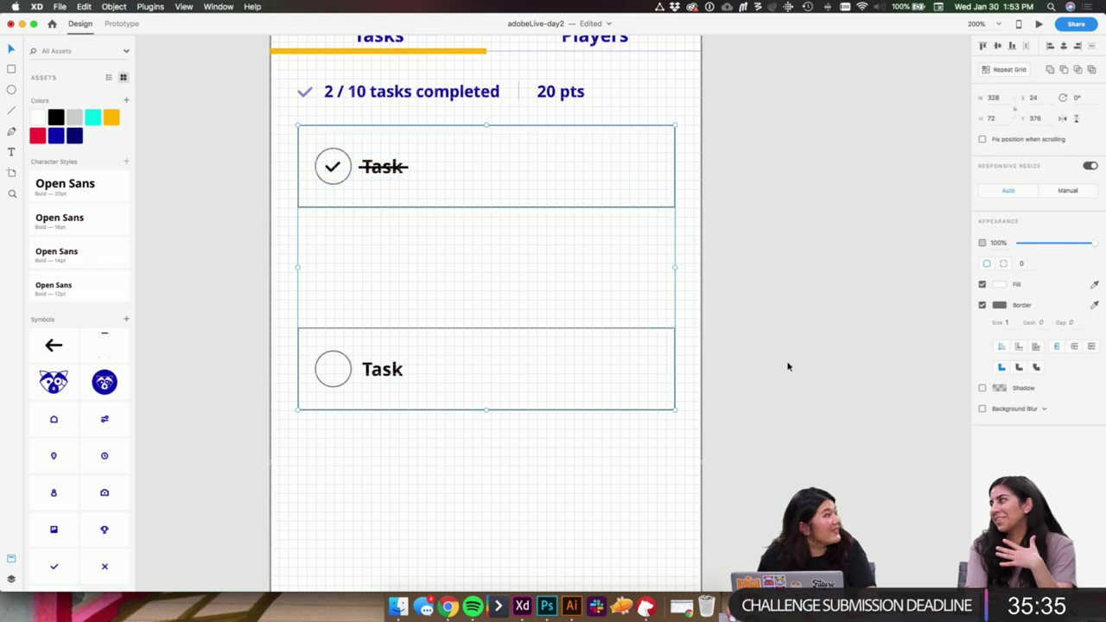
pyautogui.click(981, 304)
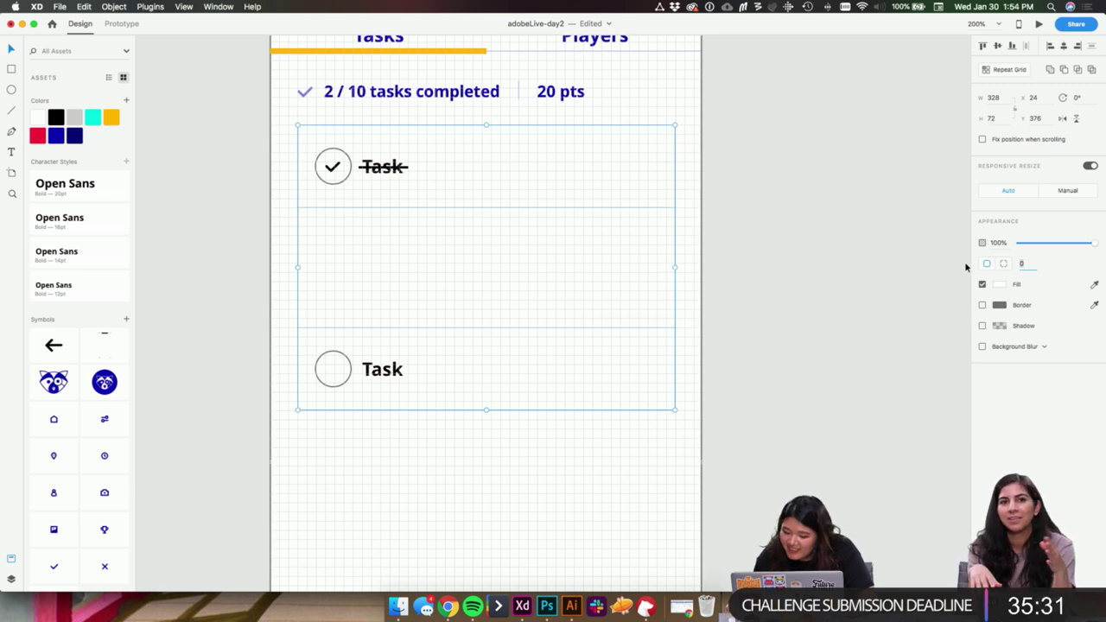
pyautogui.write('10')
pyautogui.press('Return')
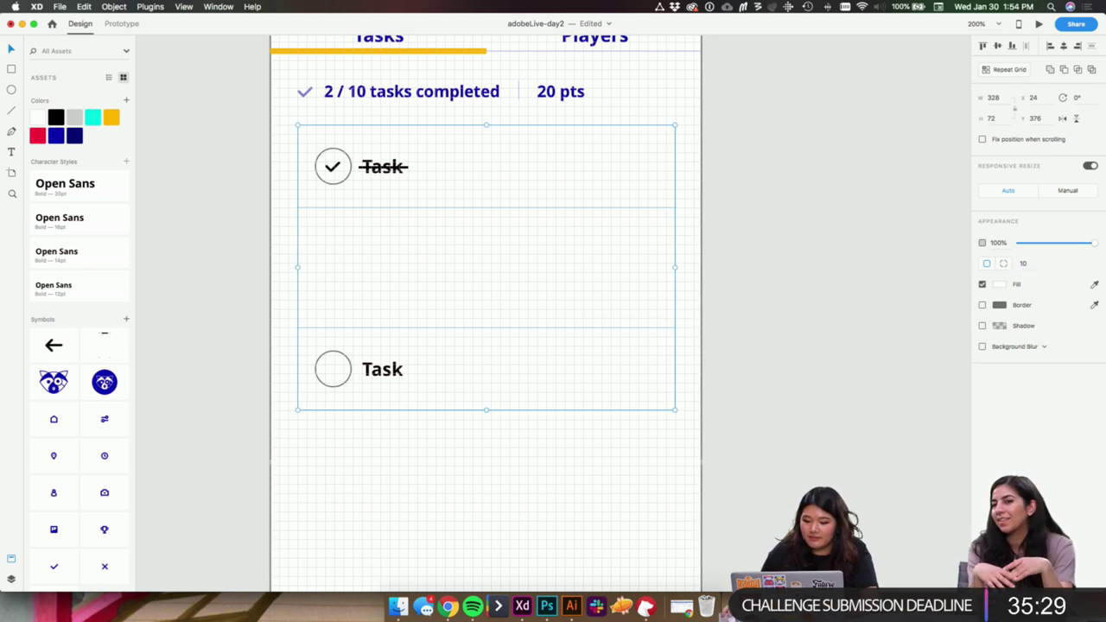
# - Turn on the shadow for both task card rectangles
pyautogui.click(982, 327)
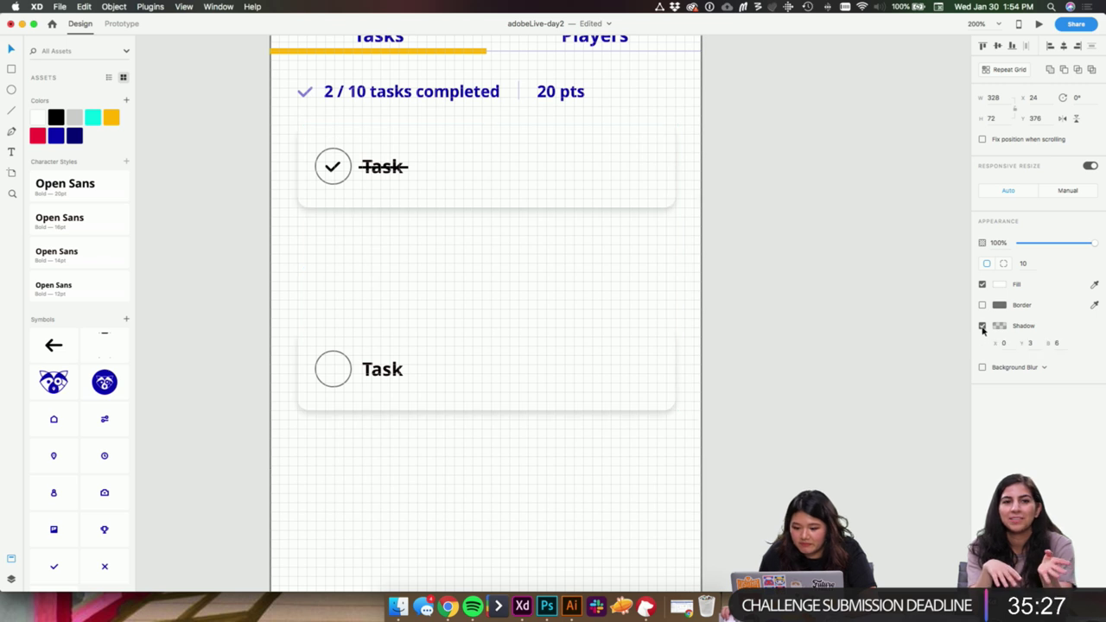
pyautogui.click(755, 261)
pyautogui.click(625, 201)
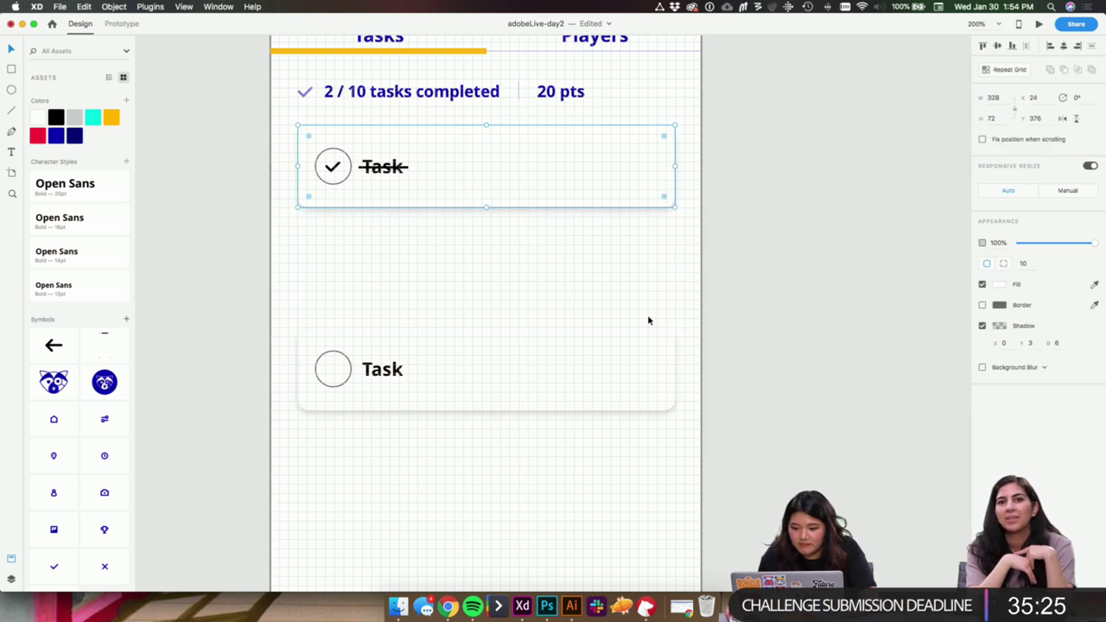
# - Match the unchecked task card's shadow to the activity cards, with Y 4, blur 12 and color #080071 at 20%
pyautogui.hscroll(-10, 647, 317)
pyautogui.scroll(-3, 647, 316)
pyautogui.click(400, 355)
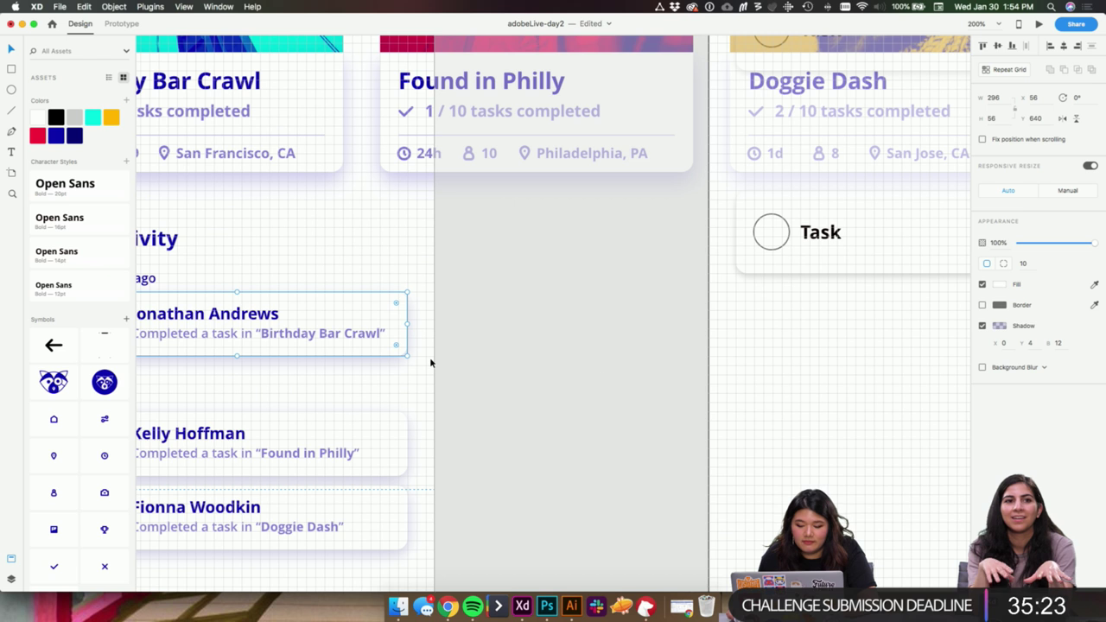
pyautogui.click(817, 267)
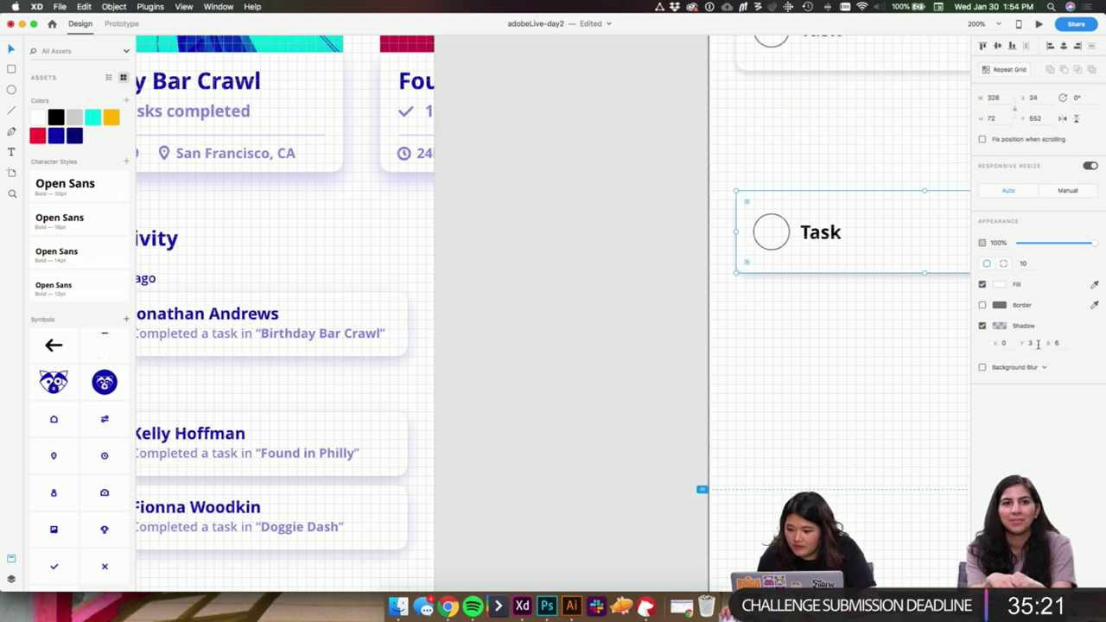
pyautogui.press('Tab')
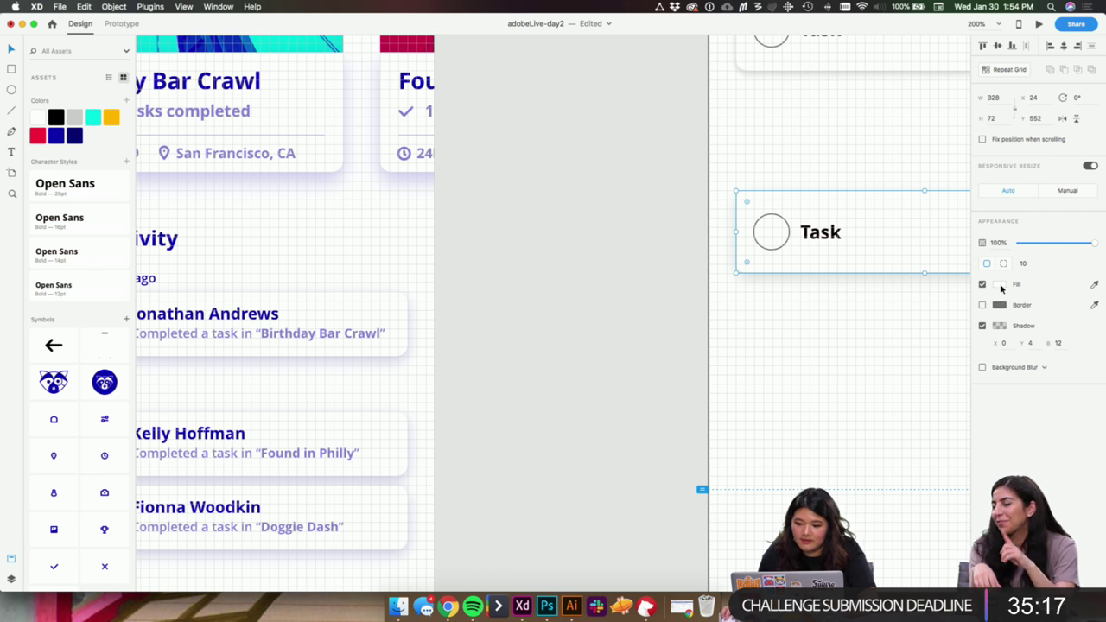
pyautogui.click(1000, 326)
pyautogui.click(935, 387)
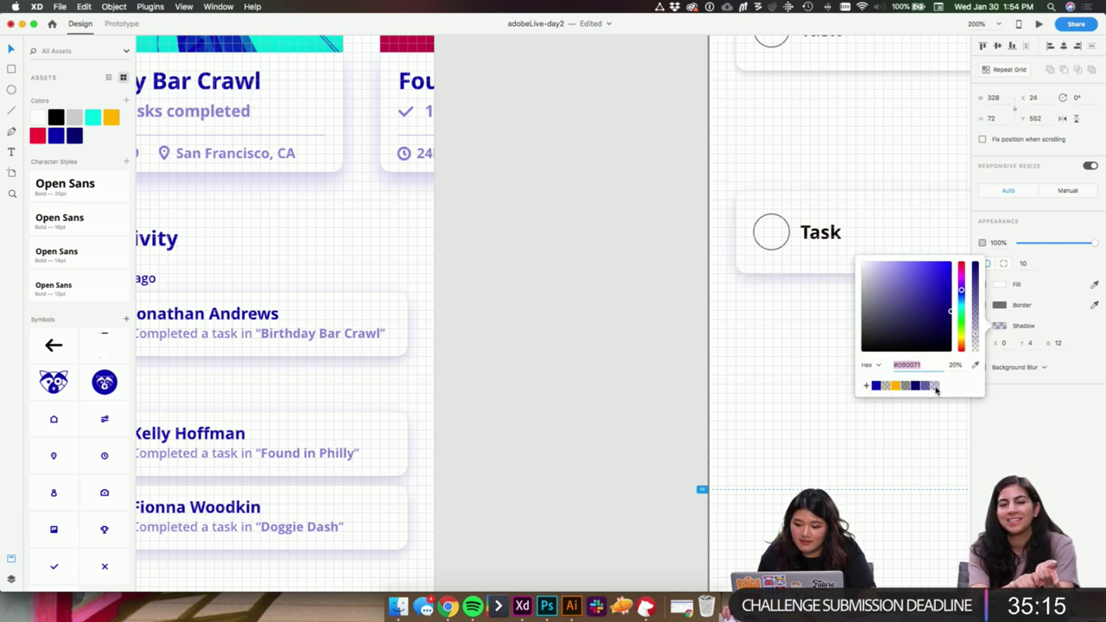
pyautogui.click(748, 366)
pyautogui.moveTo(761, 344); pyautogui.dragTo(550, 368)
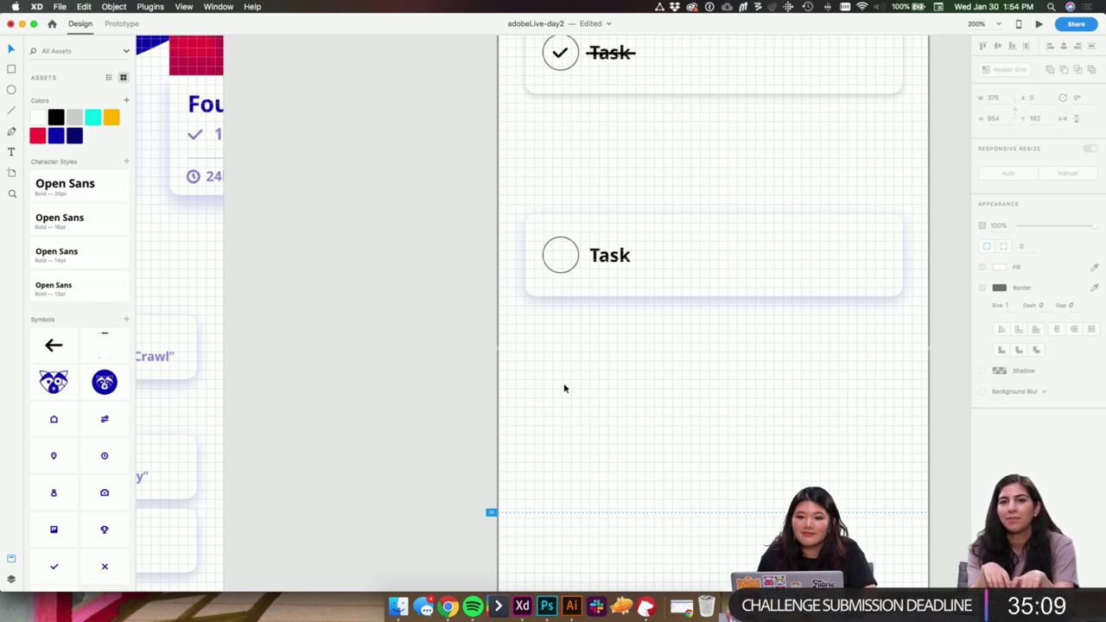
# - Give the completed task card the same shadow, with Y 4, blur 12 and color #080071 at 20%
pyautogui.hscroll(1, 561, 380)
pyautogui.hscroll(4, 562, 382)
pyautogui.scroll(4, 561, 383)
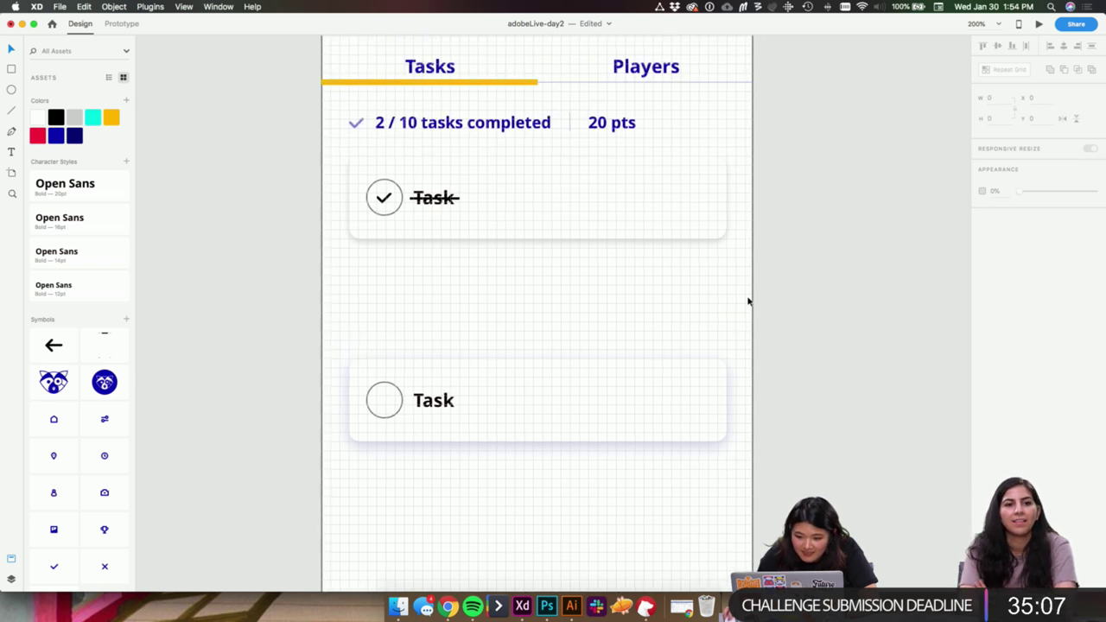
pyautogui.click(718, 370)
pyautogui.click(671, 231)
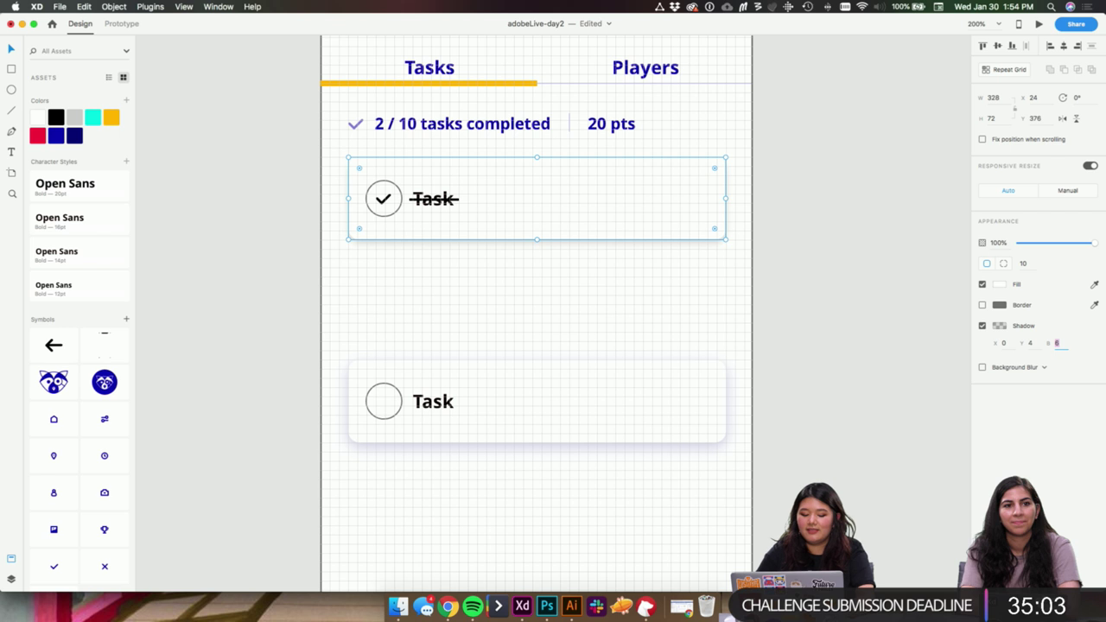
pyautogui.write('12')
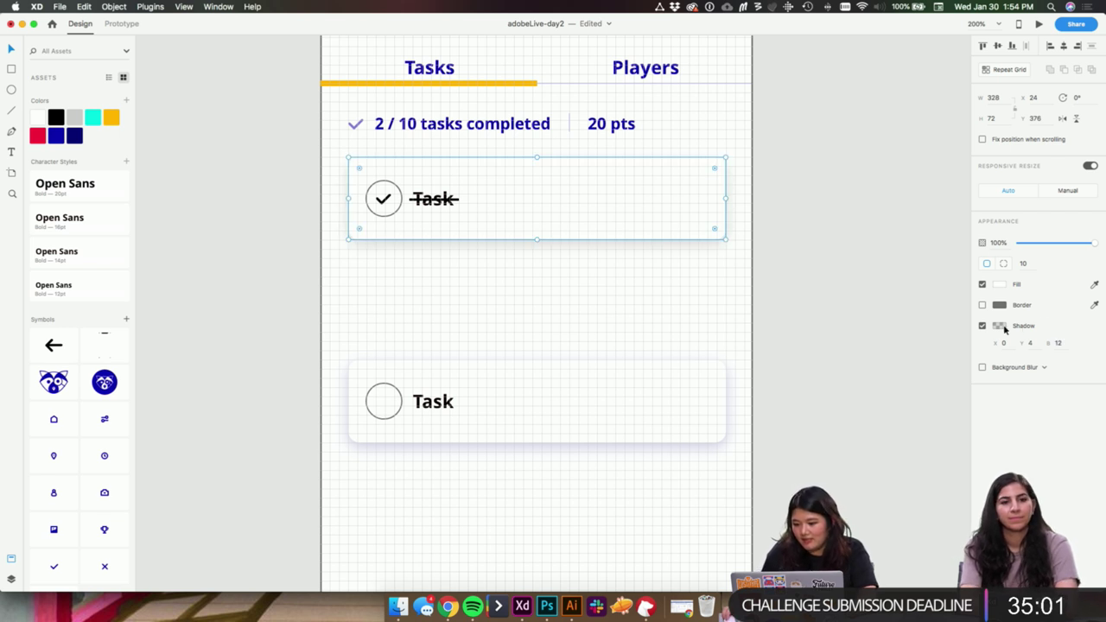
pyautogui.click(1001, 327)
pyautogui.click(936, 386)
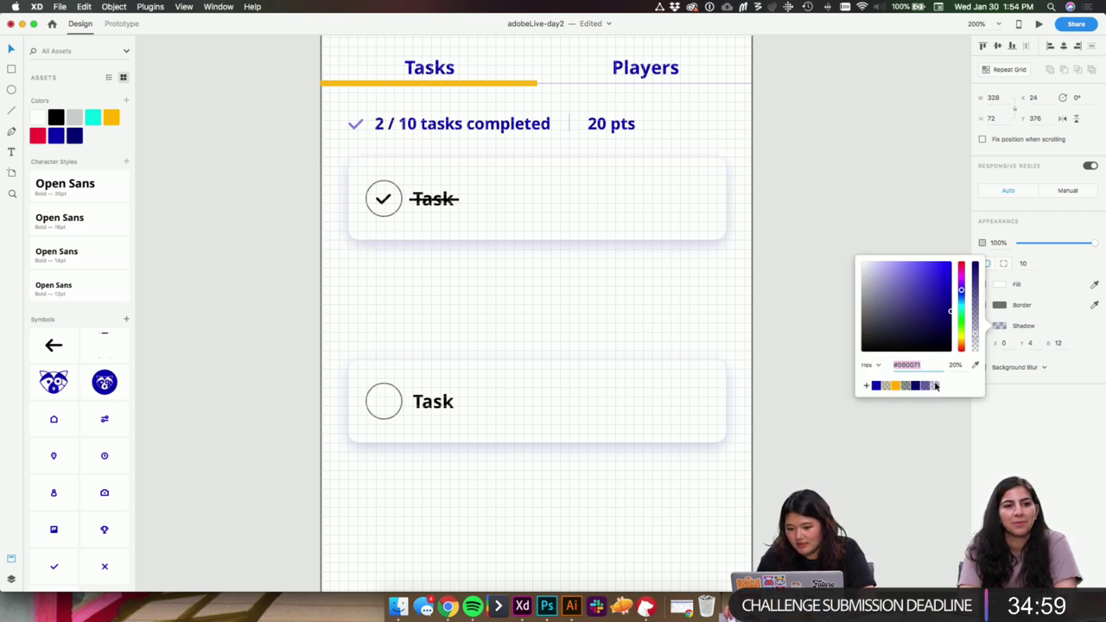
pyautogui.click(732, 301)
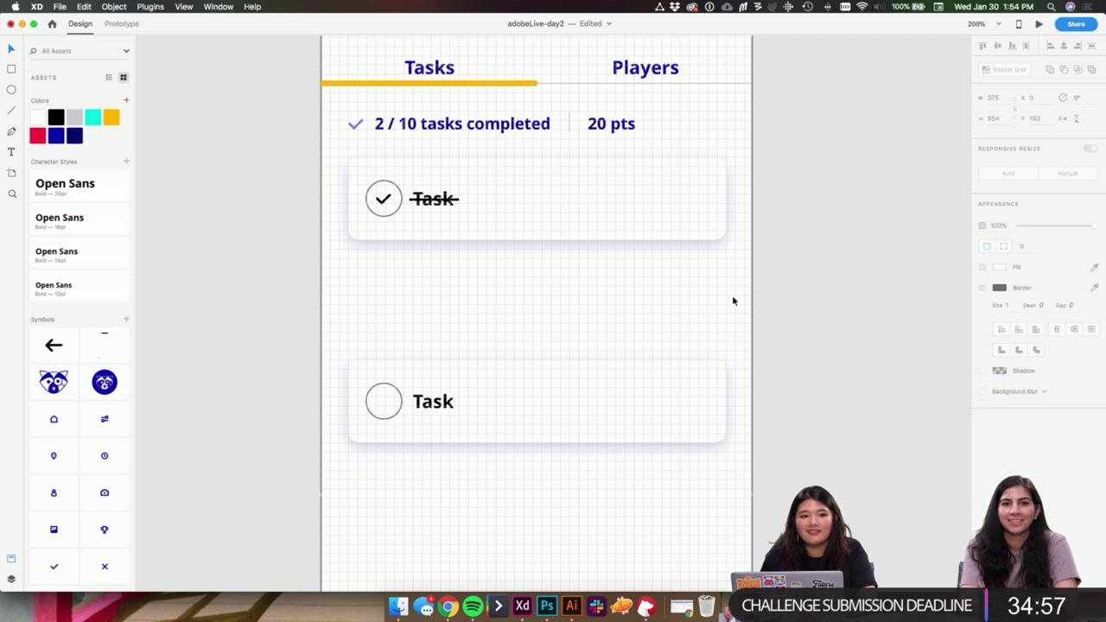
# - Examine the restyled task cards and their shadows up close, along with the header and tabs above them
pyautogui.press('super+plus')
pyautogui.scroll(2, 733, 294)
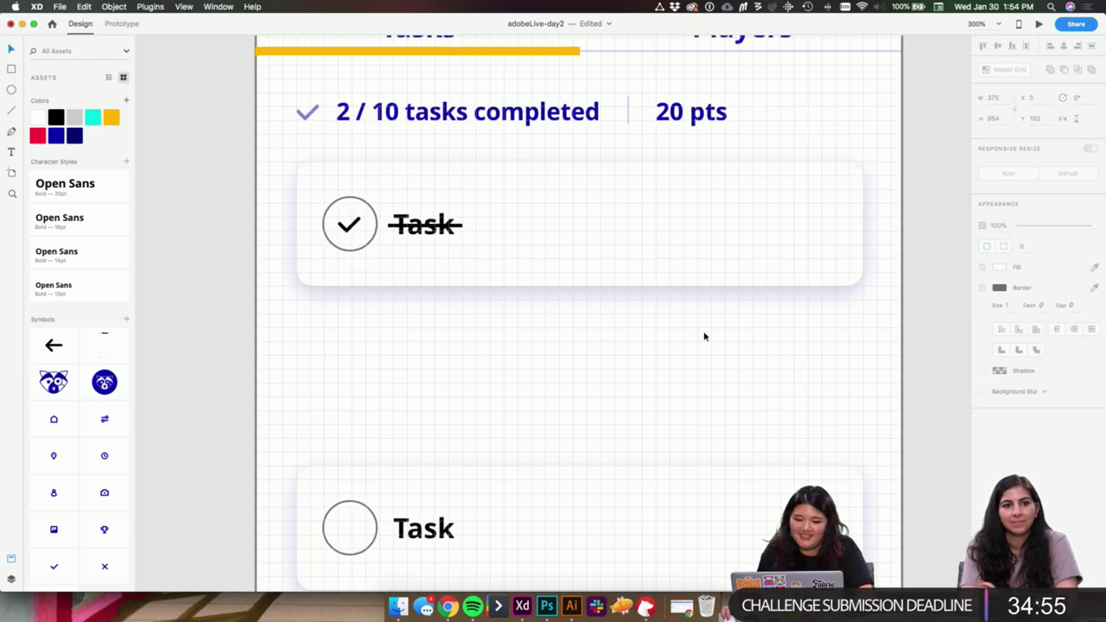
pyautogui.moveTo(366, 299); pyautogui.dragTo(374, 308)
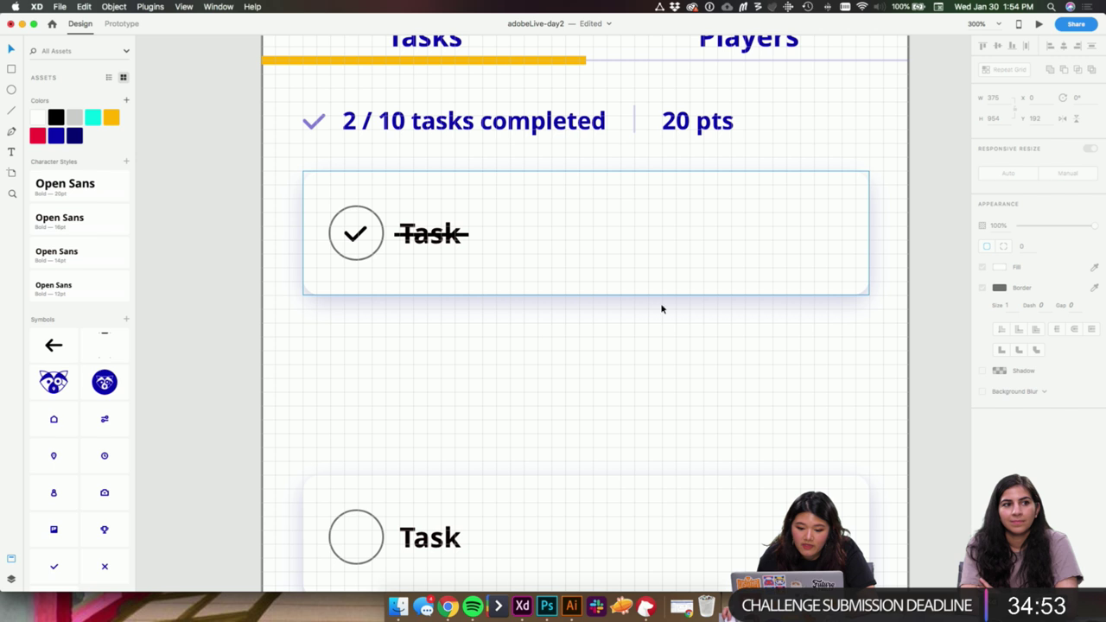
pyautogui.hscroll(2, 732, 415)
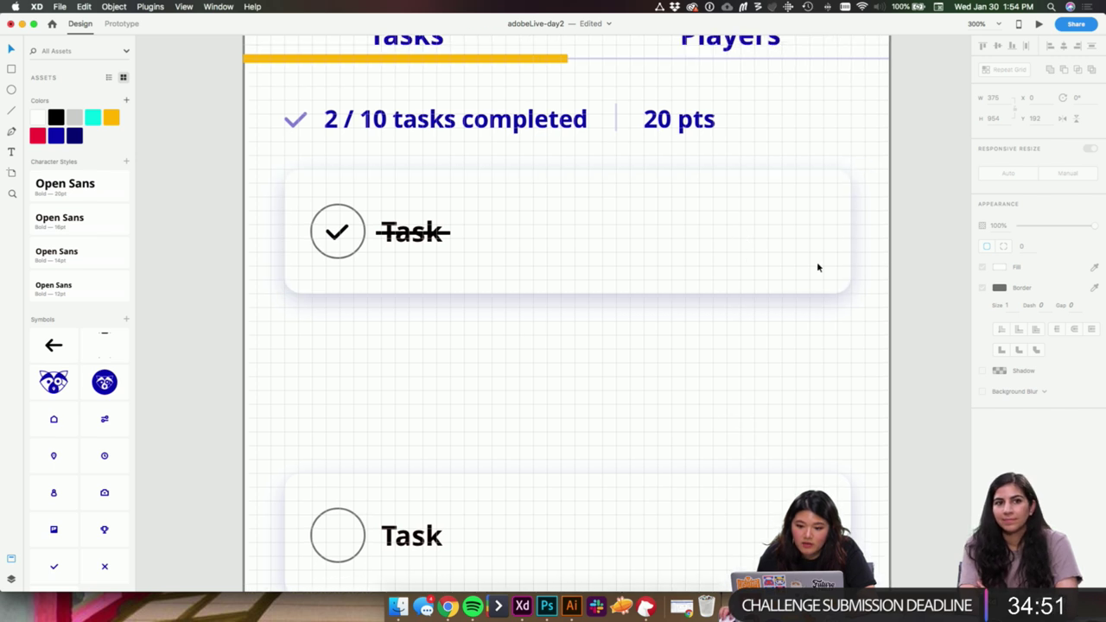
pyautogui.click(758, 262)
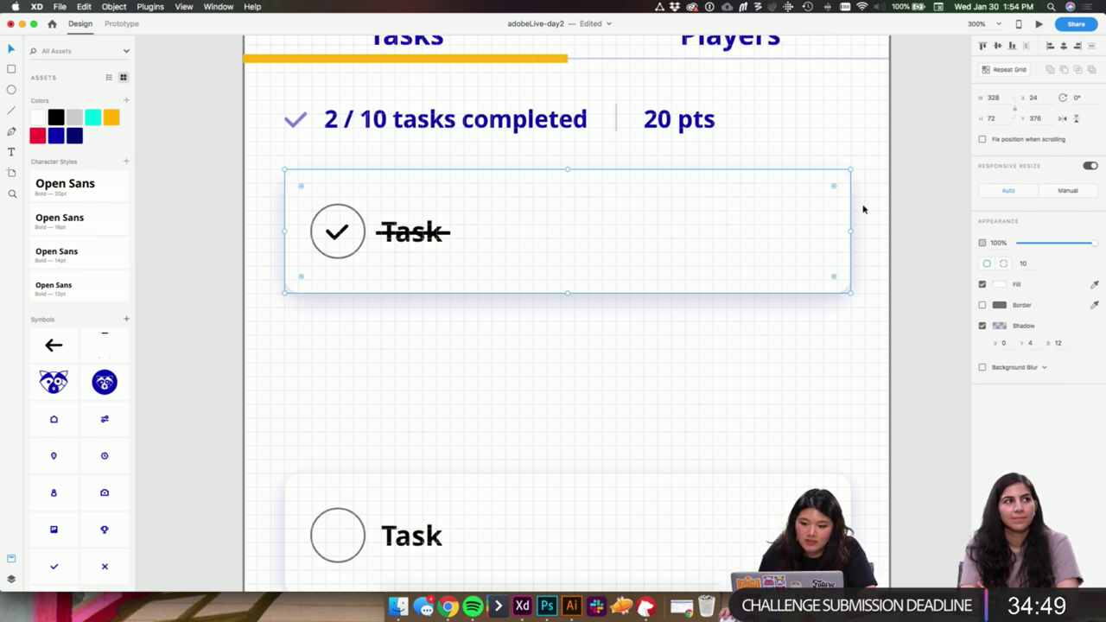
pyautogui.hscroll(3, 856, 205)
pyautogui.scroll(2, 856, 205)
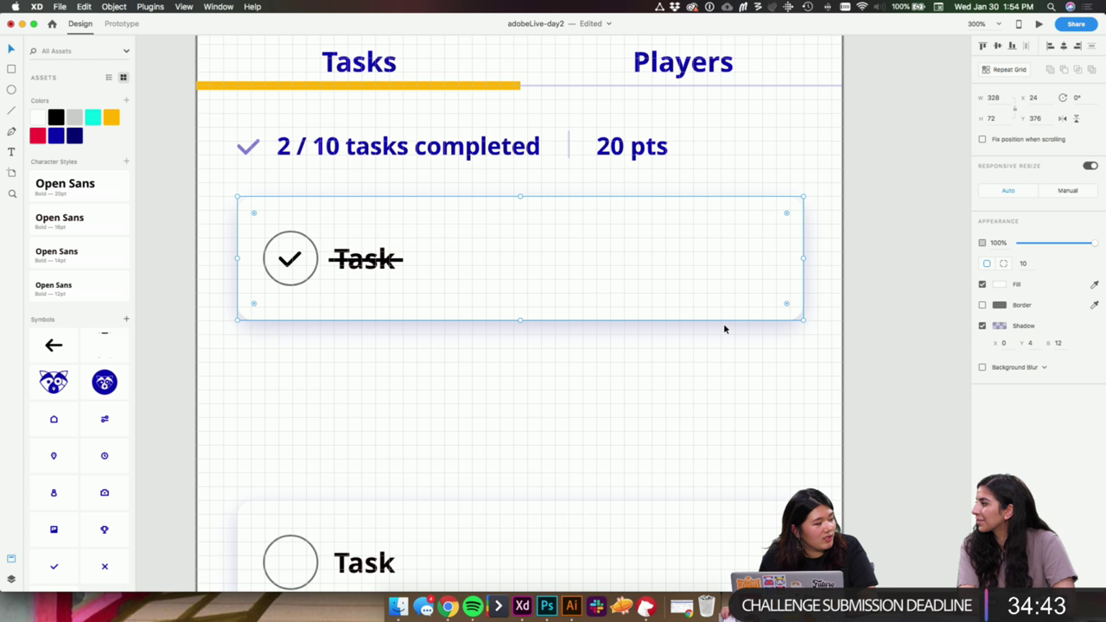
pyautogui.click(647, 429)
pyautogui.moveTo(601, 412); pyautogui.dragTo(628, 441)
pyautogui.scroll(2, 832, 299)
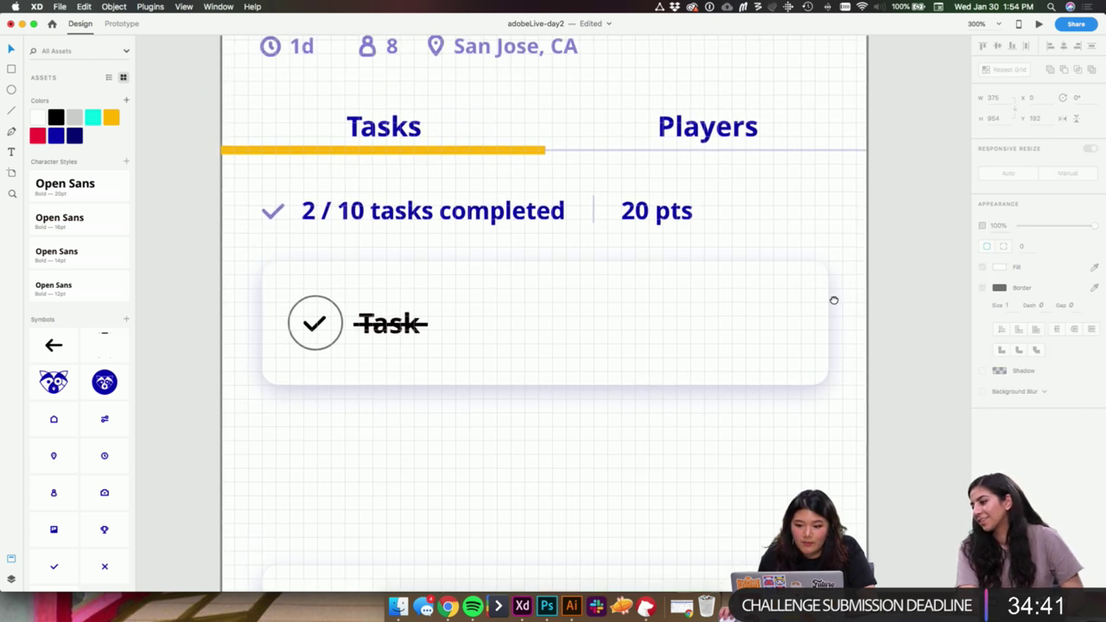
pyautogui.press('super+minus')
pyautogui.moveTo(819, 376); pyautogui.dragTo(813, 360)
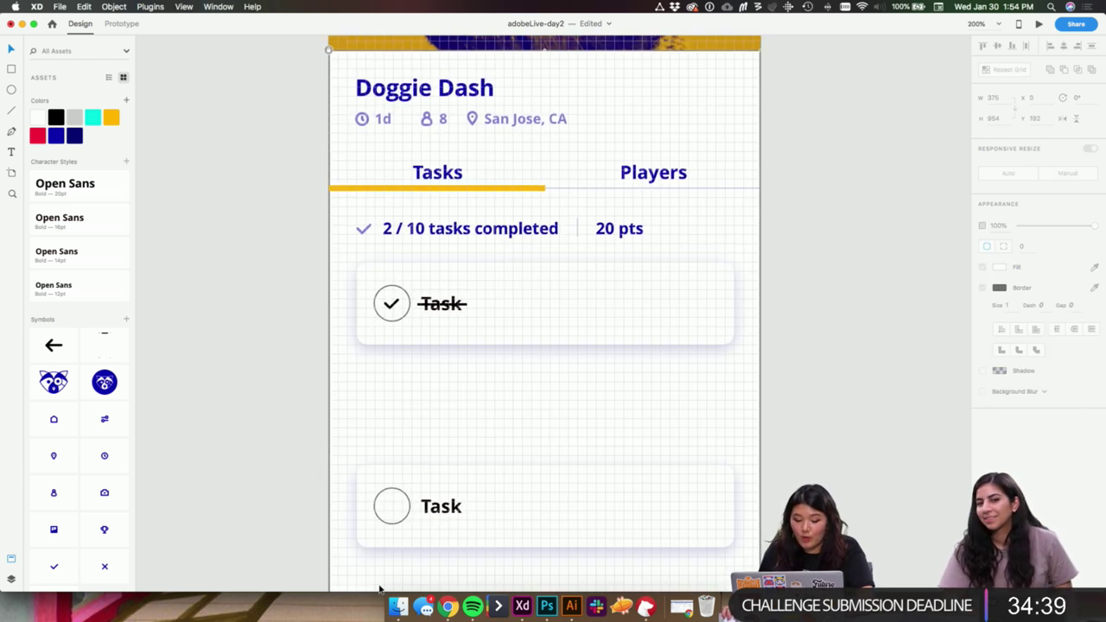
# - Switch to Photoshop and open dog-corgi.jpg from the images folder
pyautogui.press('super+Tab')
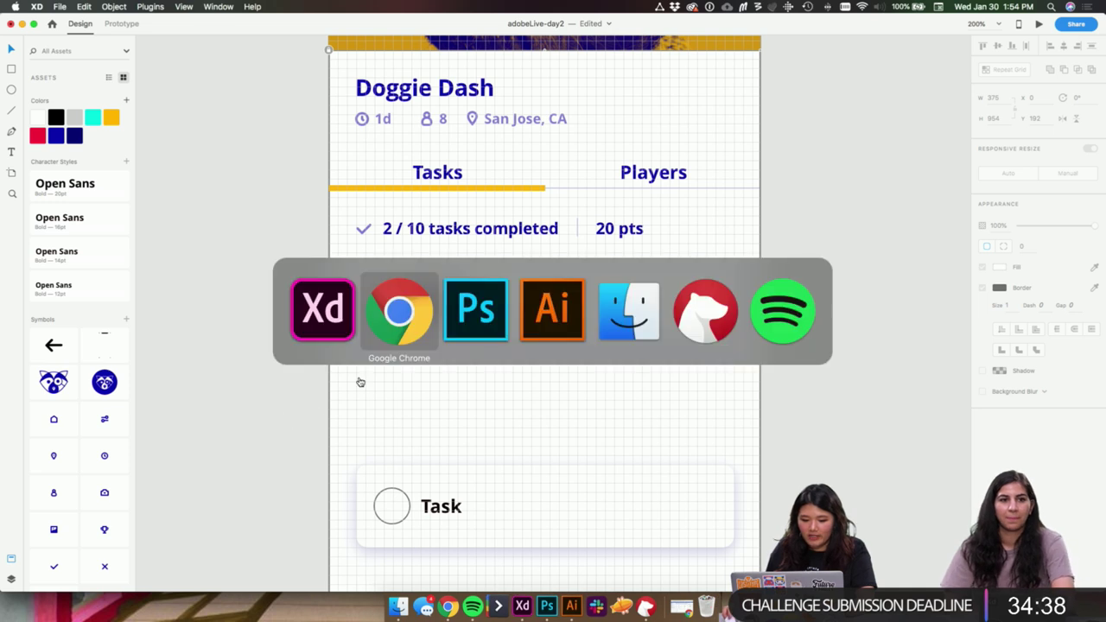
pyautogui.click(486, 333)
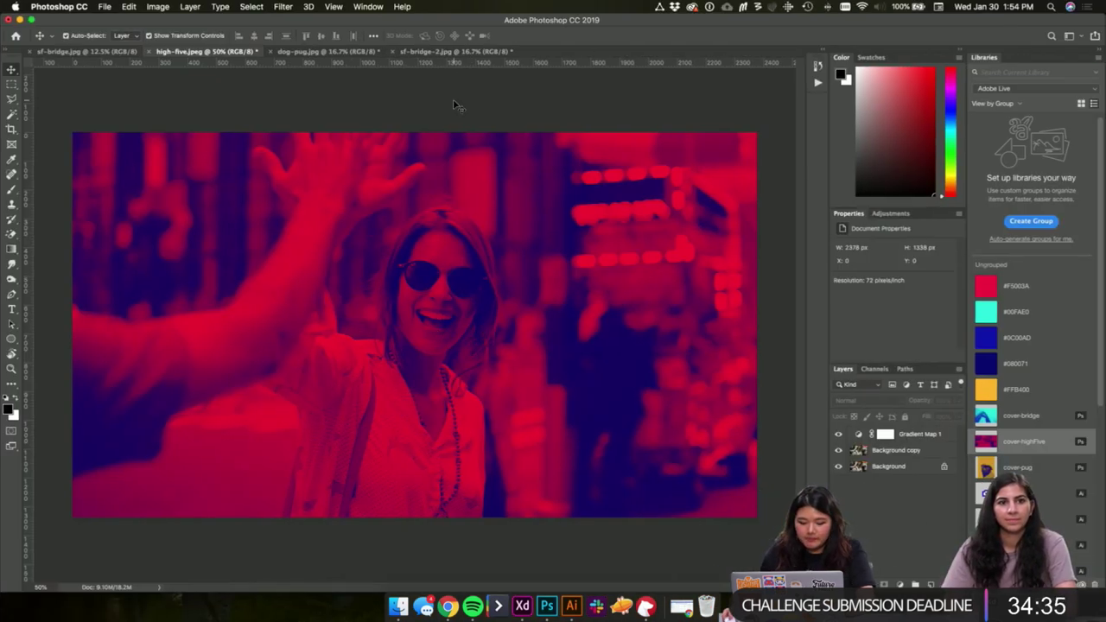
pyautogui.click(104, 6)
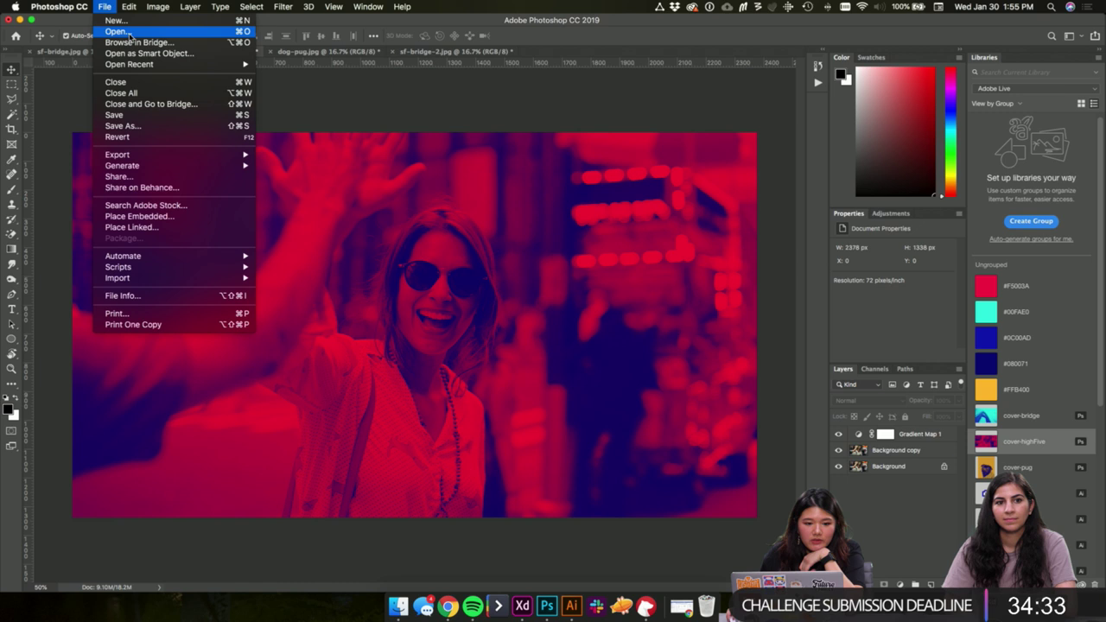
pyautogui.click(121, 31)
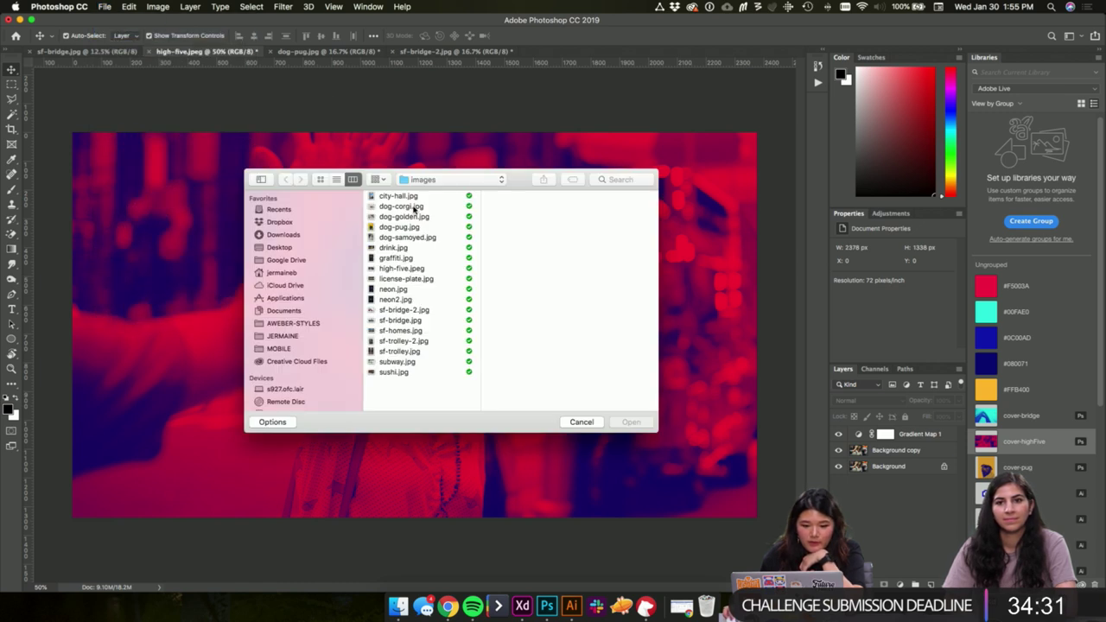
pyautogui.click(415, 209)
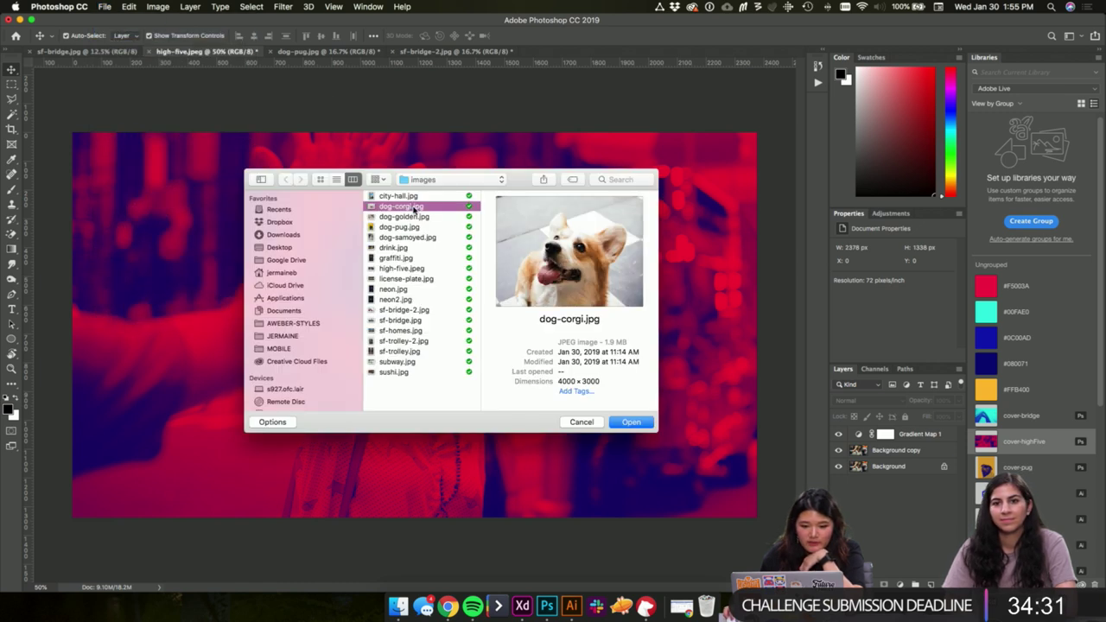
pyautogui.click(647, 423)
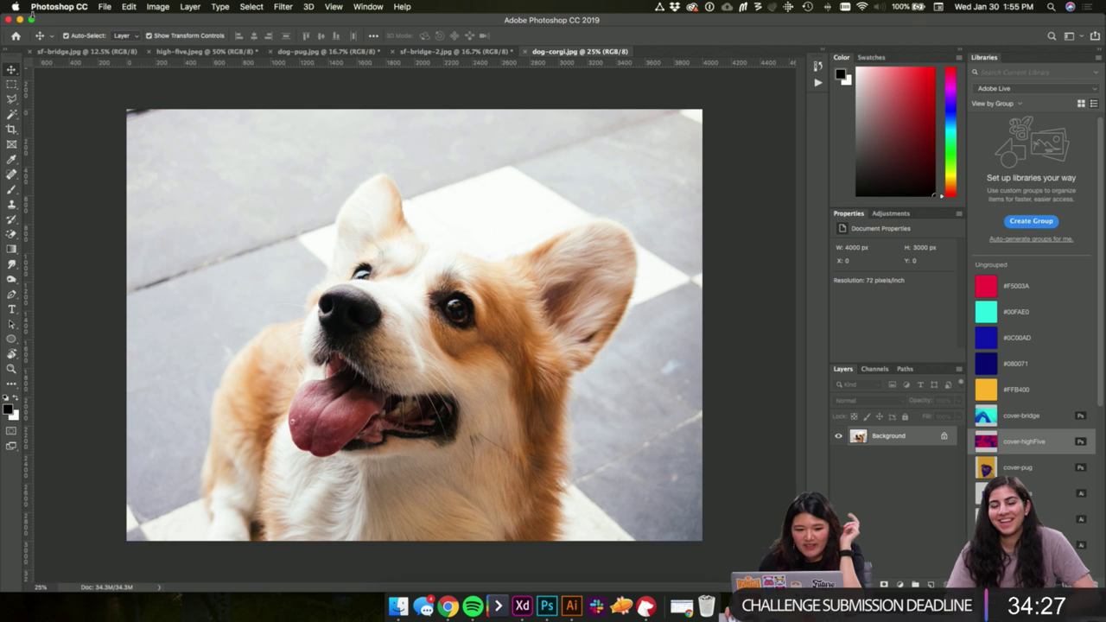
# - Open dog-samoyed.jpg from the images folder as another document
pyautogui.click(107, 8)
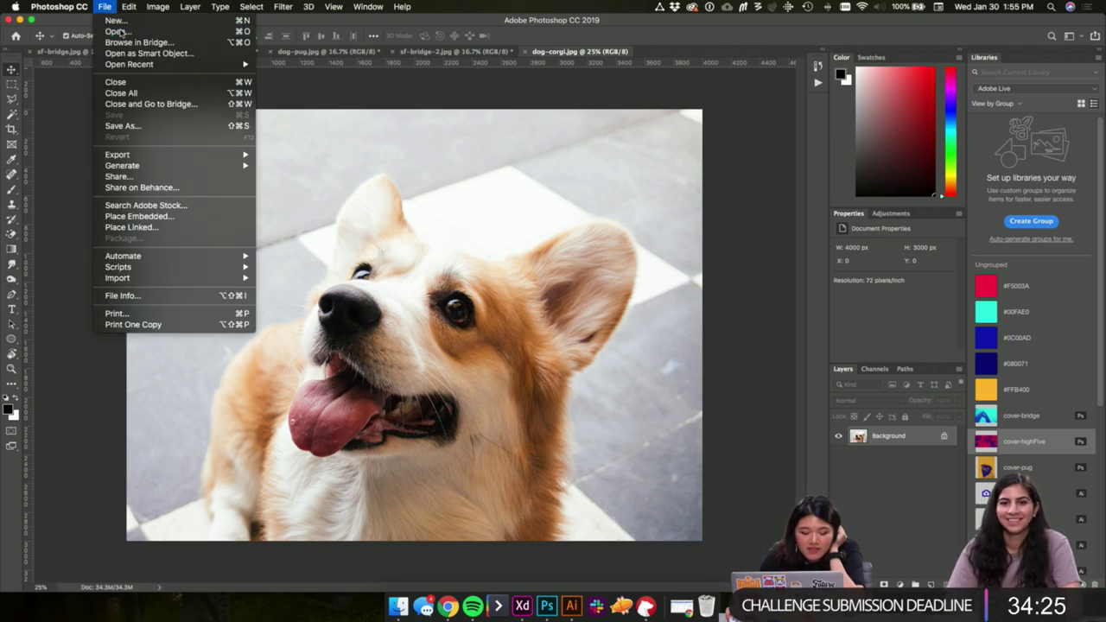
pyautogui.click(120, 31)
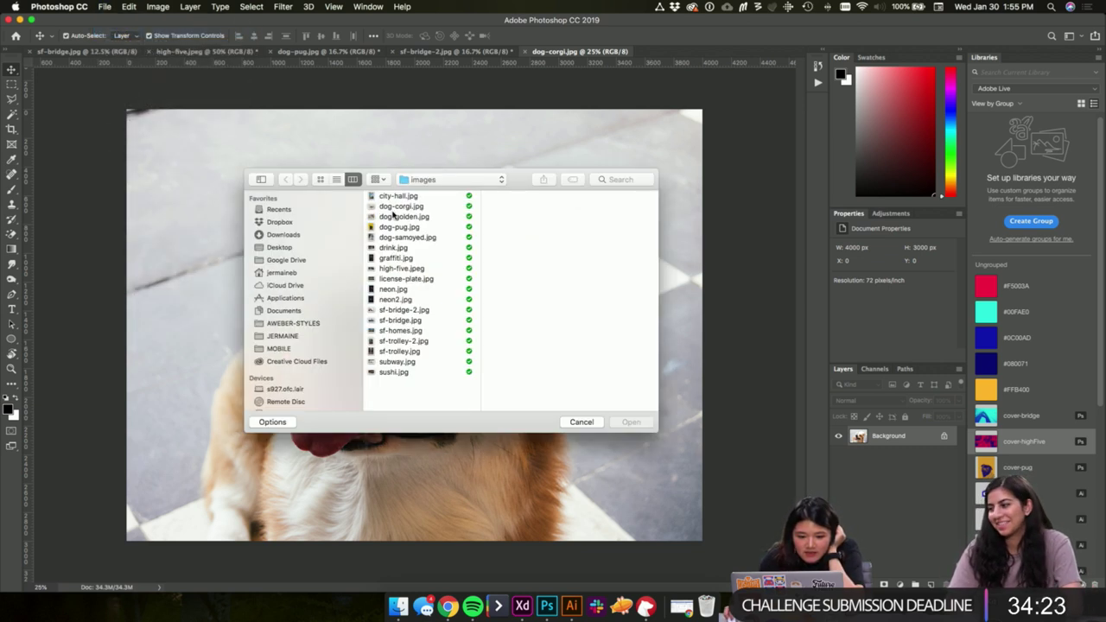
pyautogui.click(410, 237)
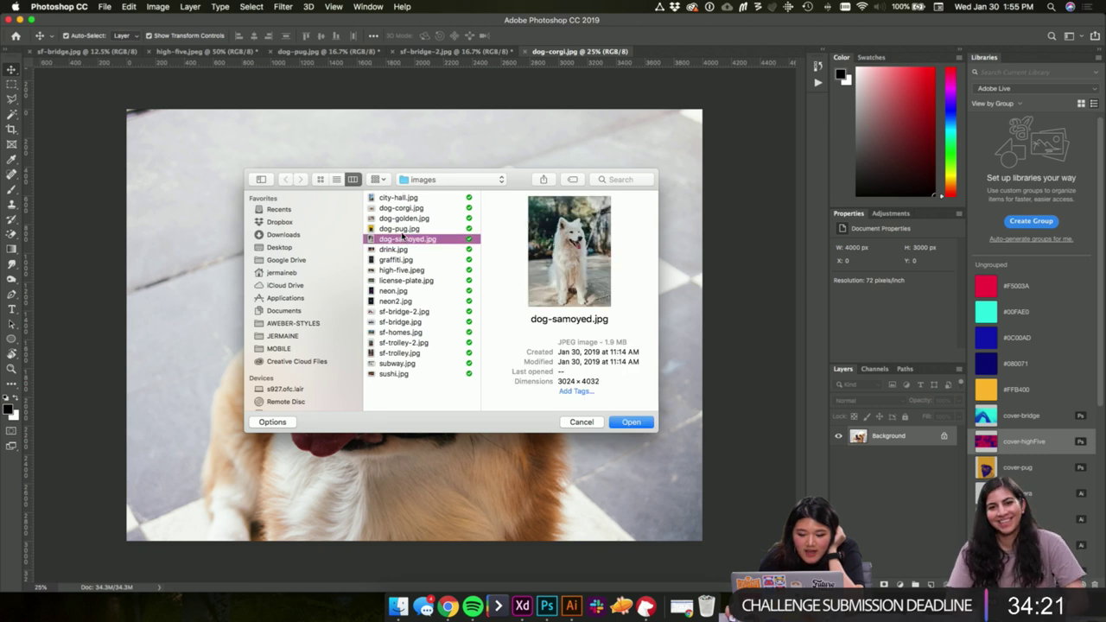
pyautogui.scroll(-1, 441, 251)
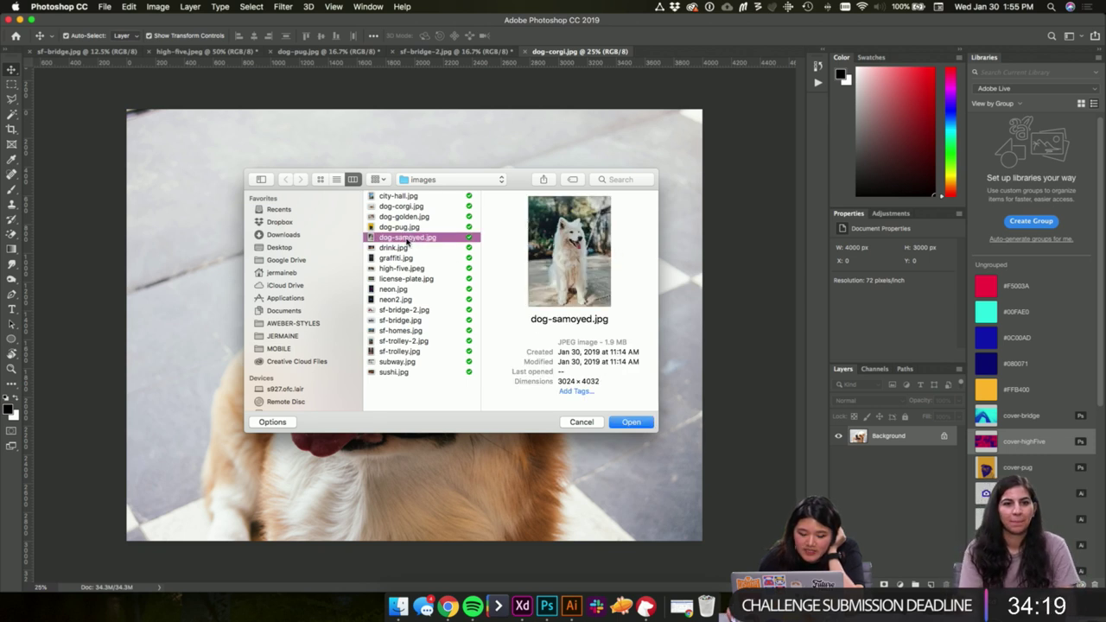
pyautogui.click(632, 423)
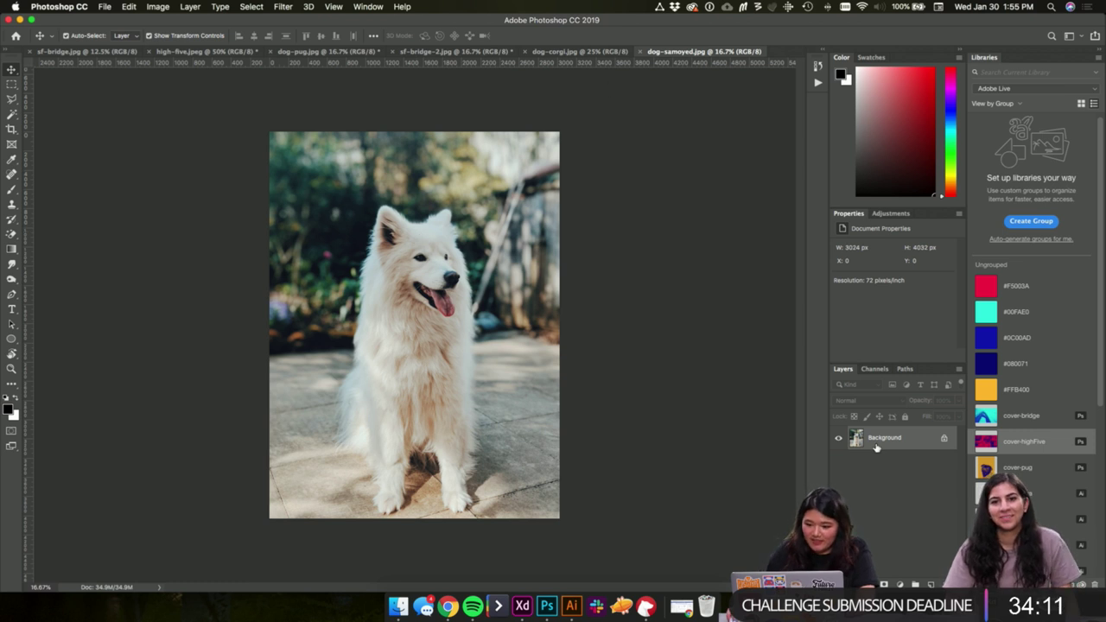
# - Duplicate the Background layer in both the samoyed and the corgi documents
pyautogui.moveTo(918, 448); pyautogui.dragTo(933, 585)
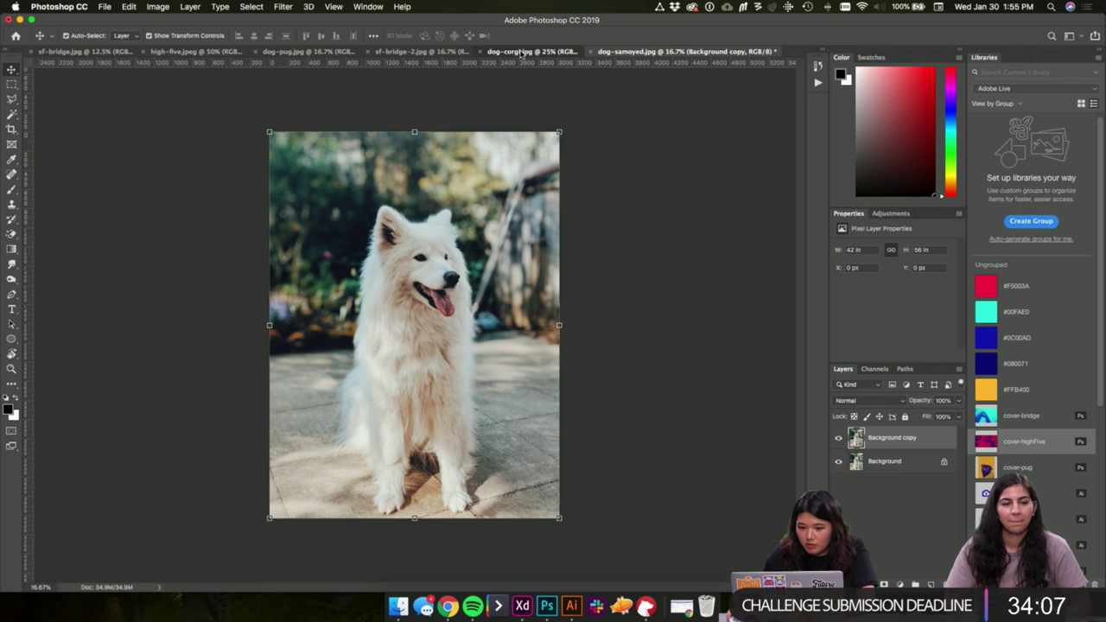
pyautogui.click(522, 54)
pyautogui.moveTo(931, 574); pyautogui.dragTo(932, 577)
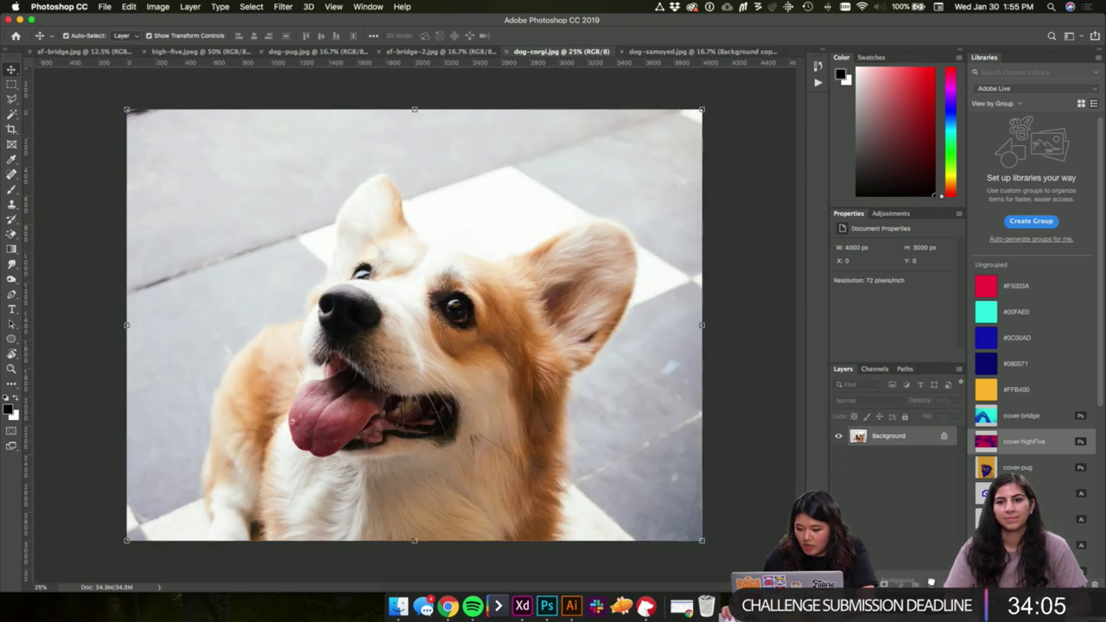
# - Copy the pug image's navy-to-yellow Gradient Map layer into dog-corgi.jpg, above the background copy
pyautogui.click(294, 52)
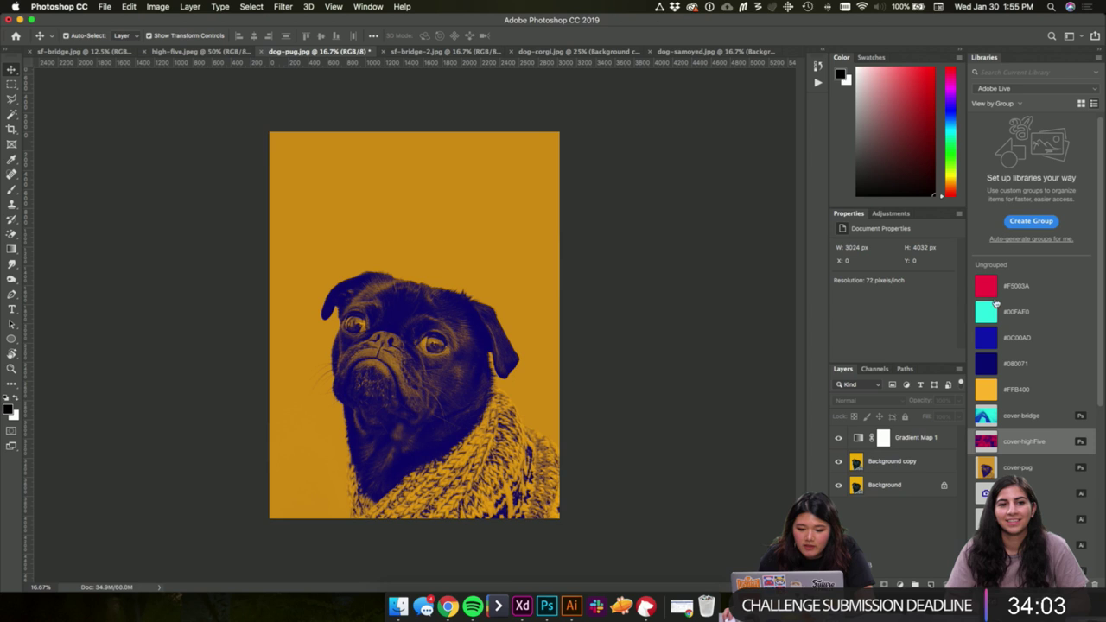
pyautogui.click(915, 441)
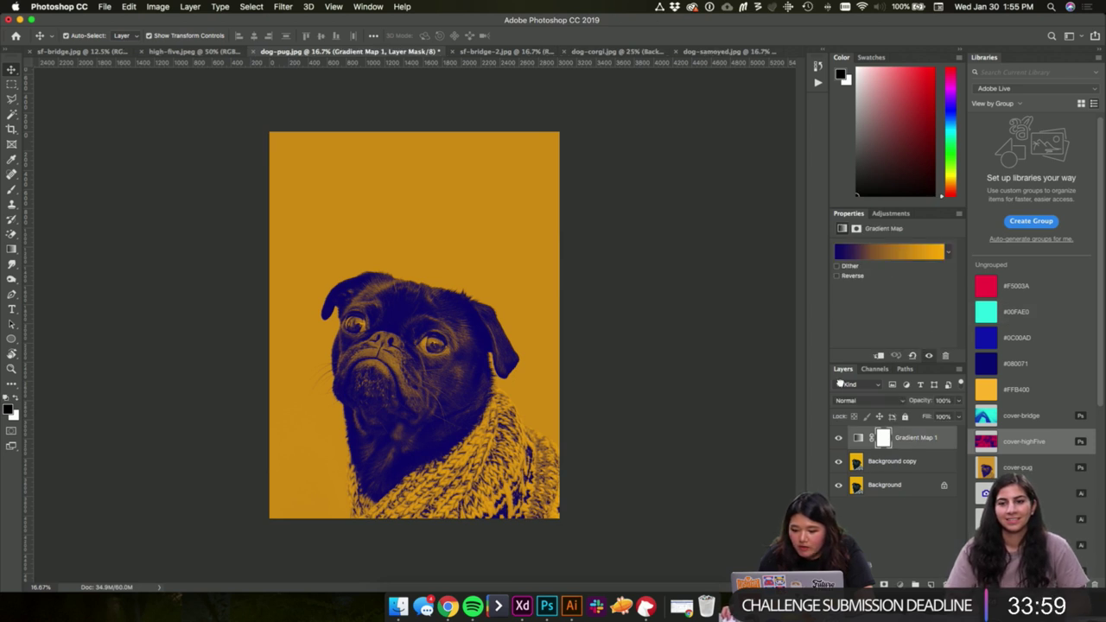
pyautogui.moveTo(915, 441); pyautogui.dragTo(609, 317)
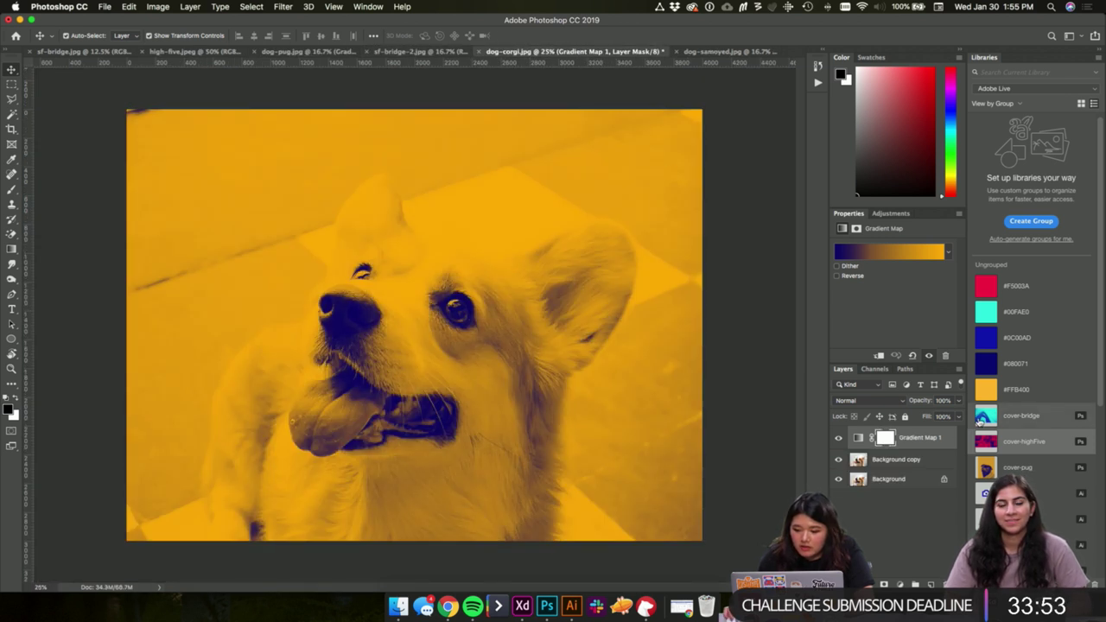
# - Move the midpoint of the corgi's gradient map to 61% to bring more navy into the image
pyautogui.click(877, 252)
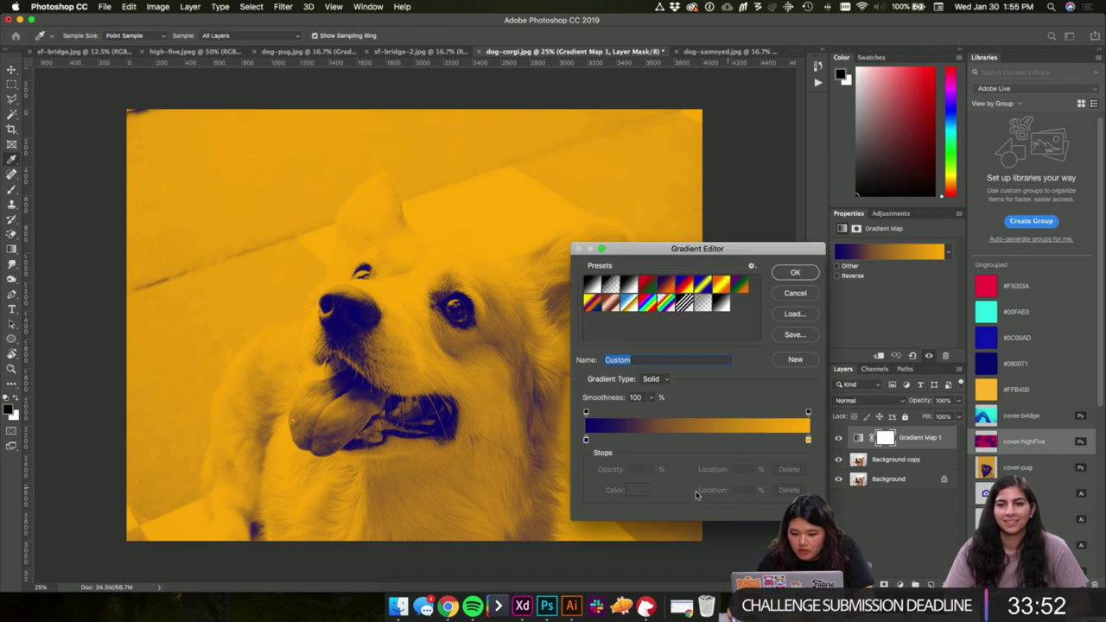
pyautogui.click(809, 441)
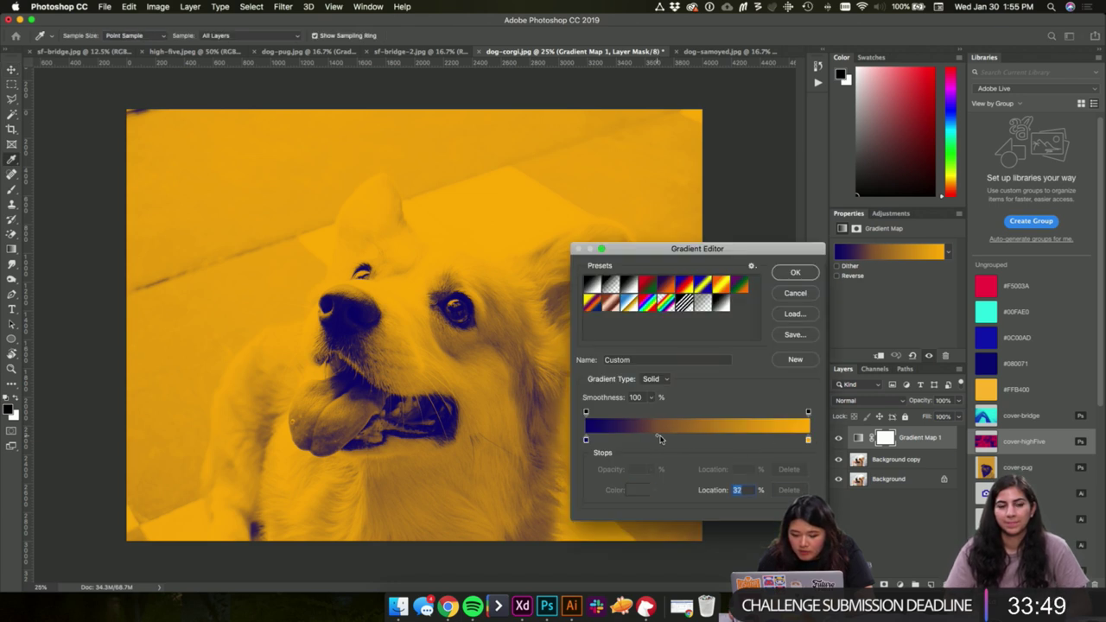
pyautogui.click(696, 436)
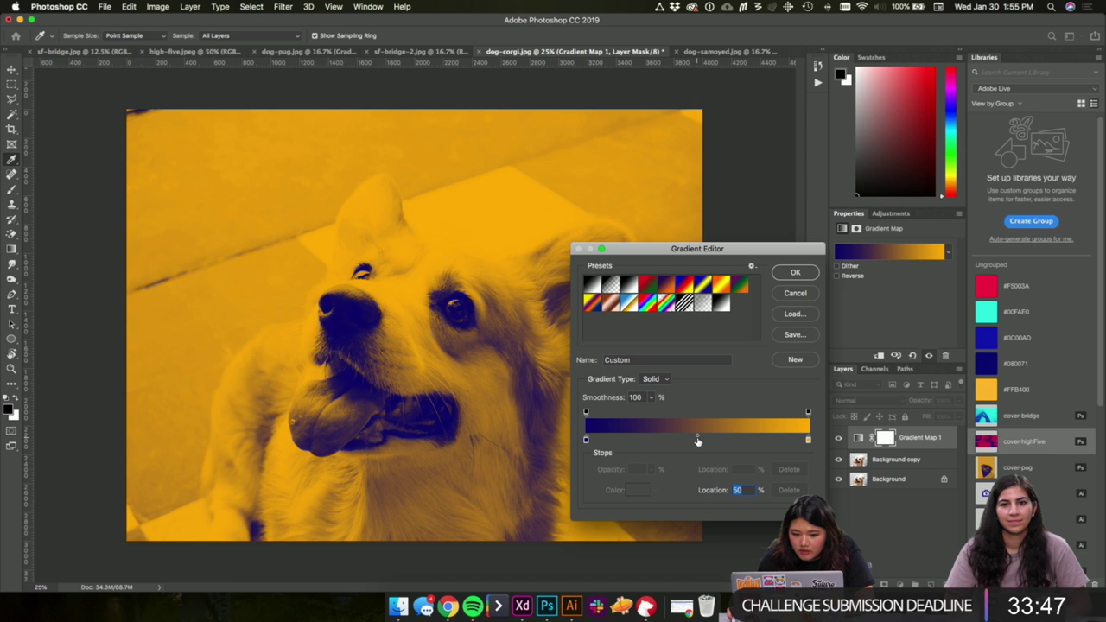
pyautogui.moveTo(697, 439); pyautogui.dragTo(734, 439)
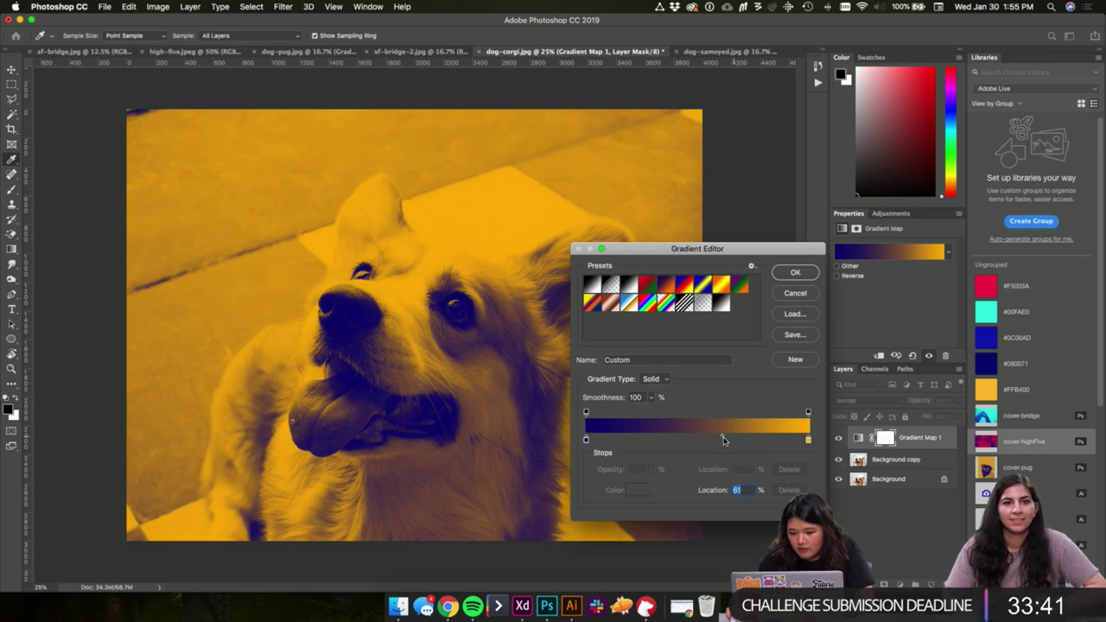
pyautogui.click(798, 286)
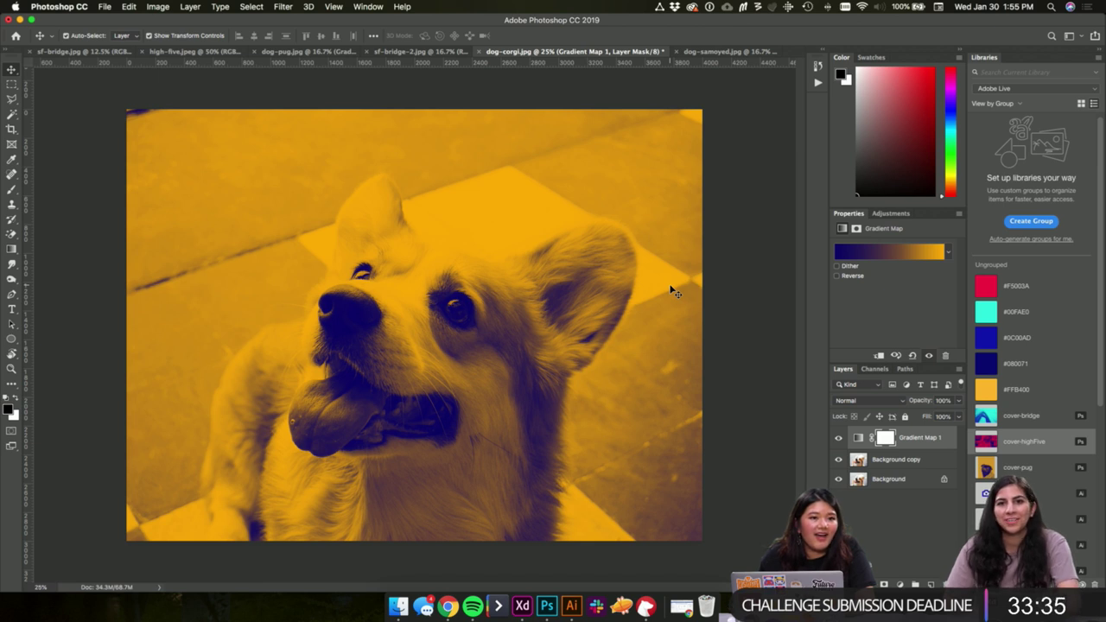
# - Copy the corgi's adjusted Gradient Map layer into dog-samoyed.jpg, above the background copy
pyautogui.click(708, 52)
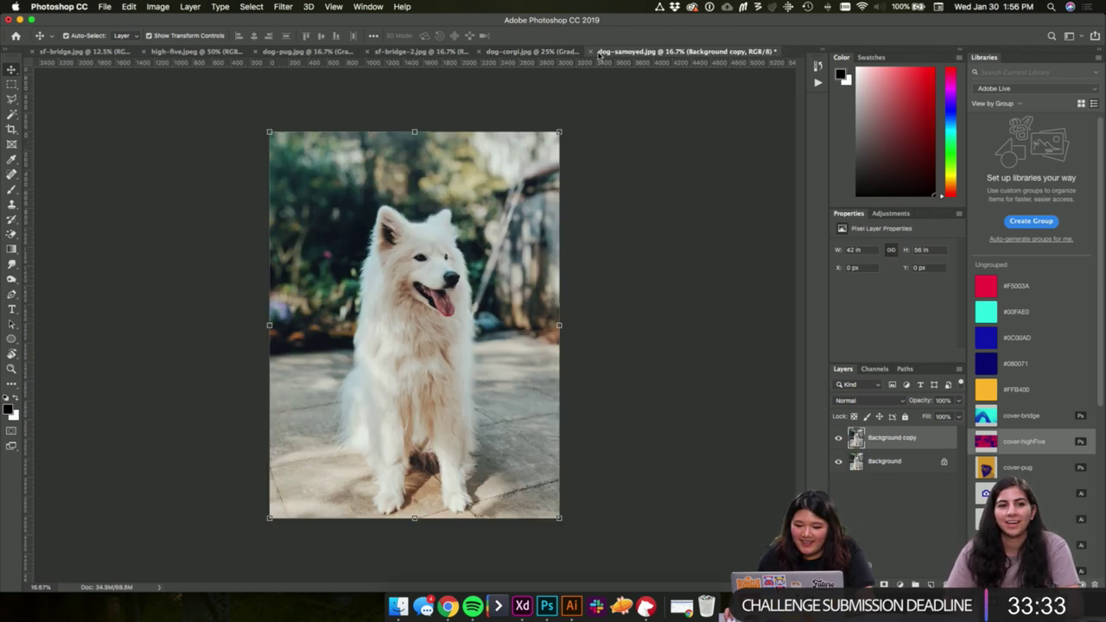
pyautogui.click(572, 52)
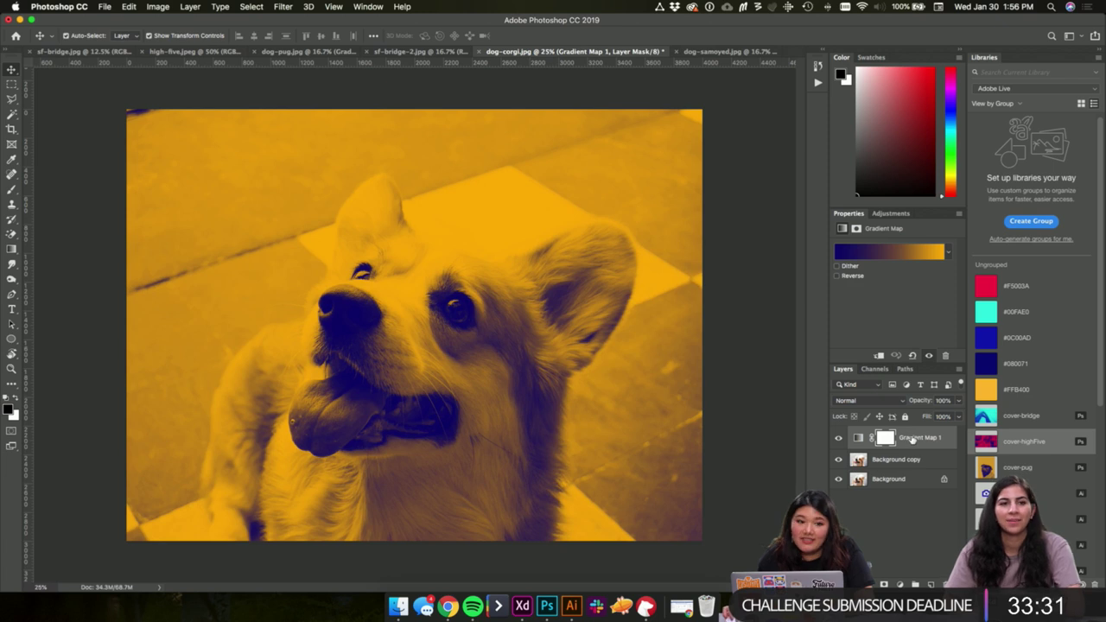
pyautogui.moveTo(912, 439); pyautogui.dragTo(480, 298)
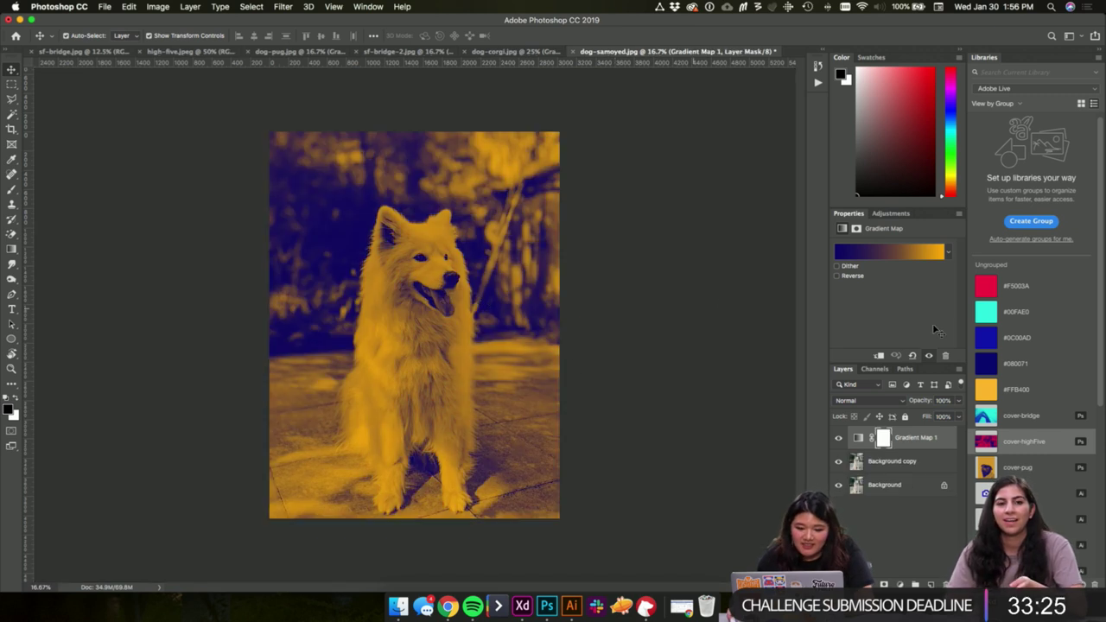
# - Set the color midpoint of the samoyed's gradient map to 59%
pyautogui.click(897, 254)
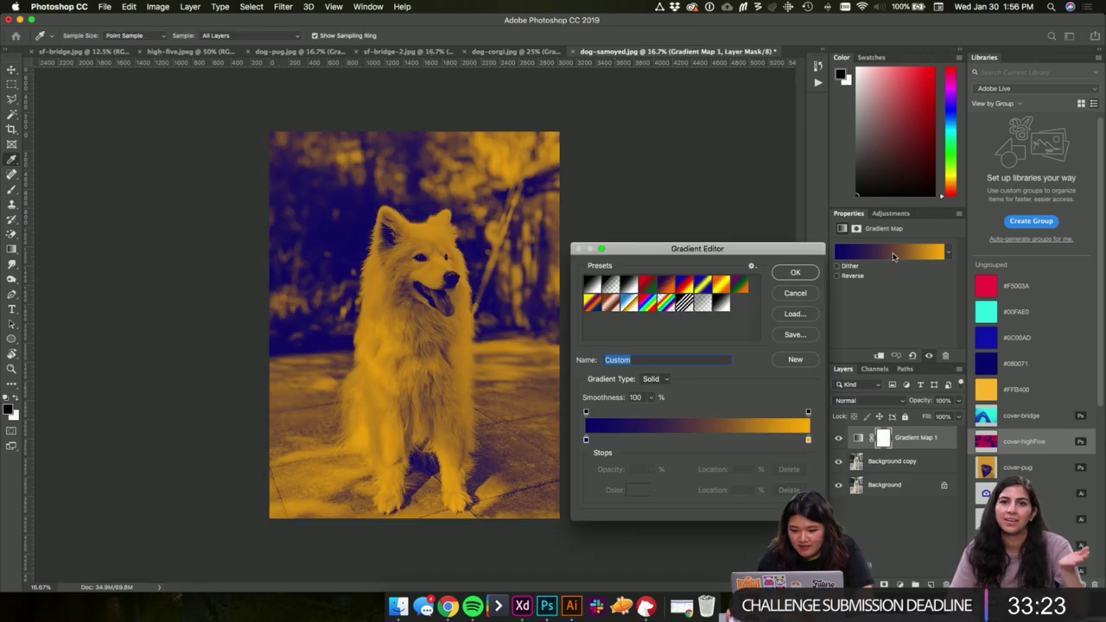
pyautogui.click(809, 441)
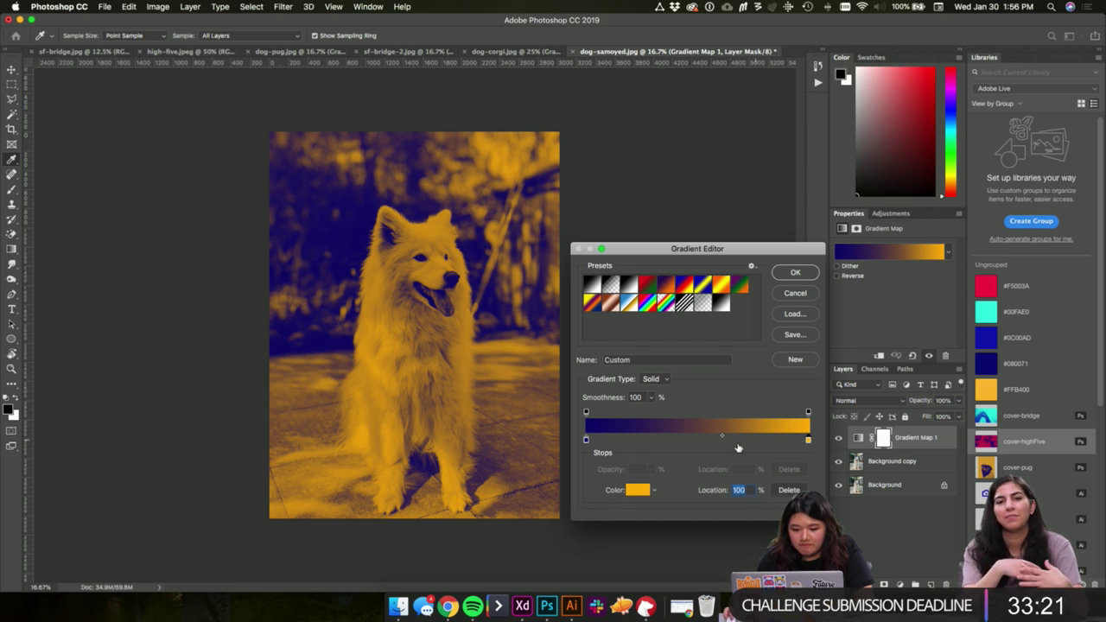
pyautogui.click(723, 438)
pyautogui.moveTo(719, 440); pyautogui.dragTo(713, 439)
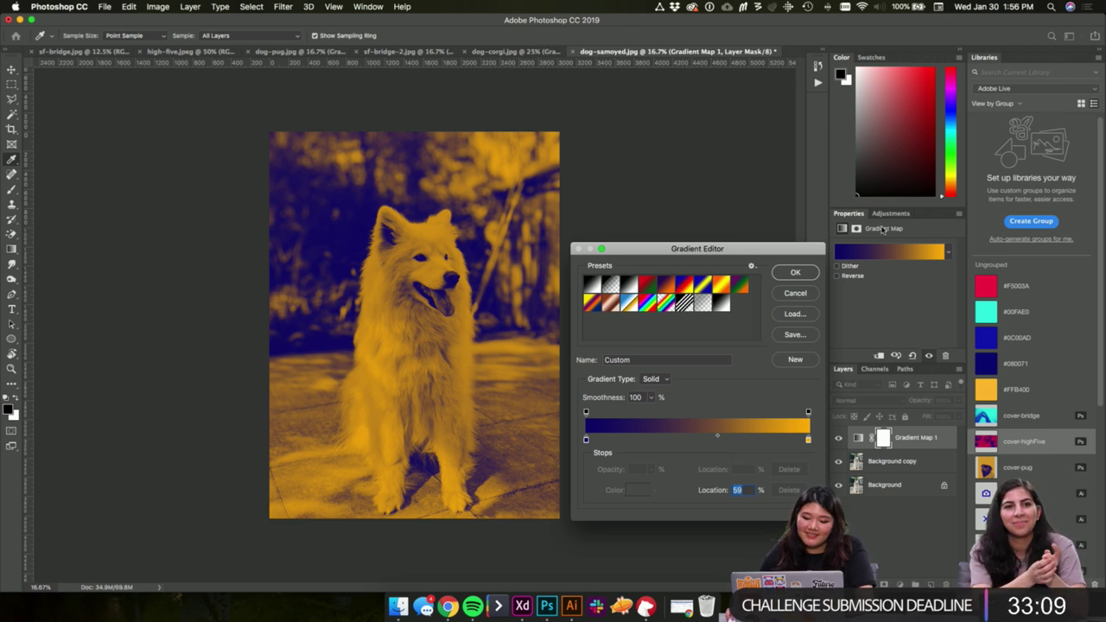
pyautogui.click(794, 272)
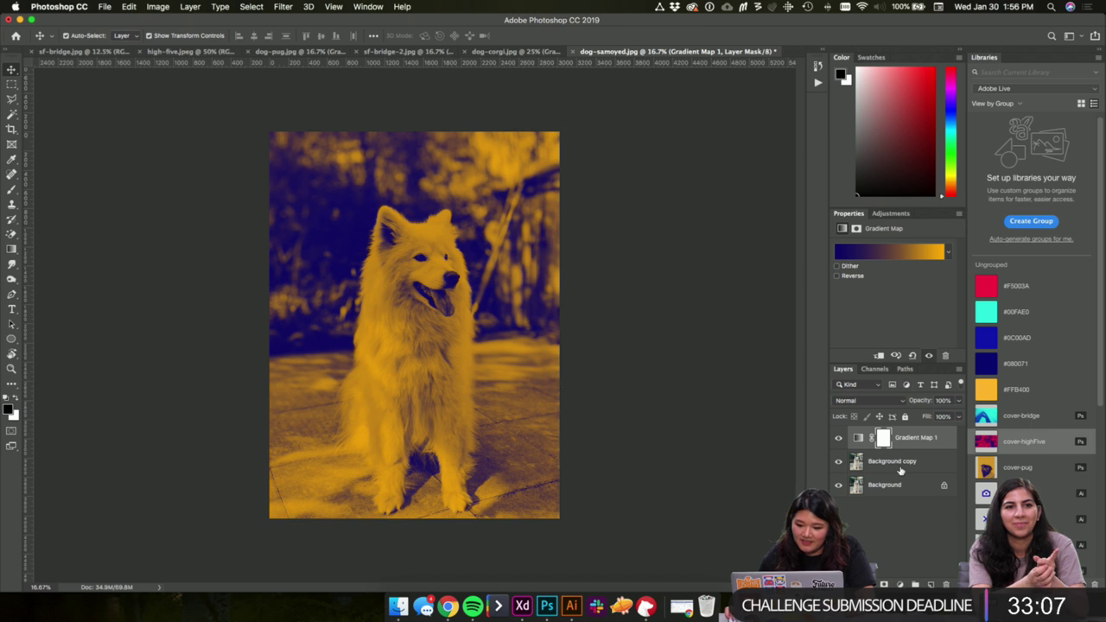
# - Add the Gradient Map and Background copy layers of the samoyed and corgi images to the Adobe Live library, one graphic per dog
pyautogui.click(901, 470)
pyautogui.moveTo(914, 437); pyautogui.dragTo(1044, 348)
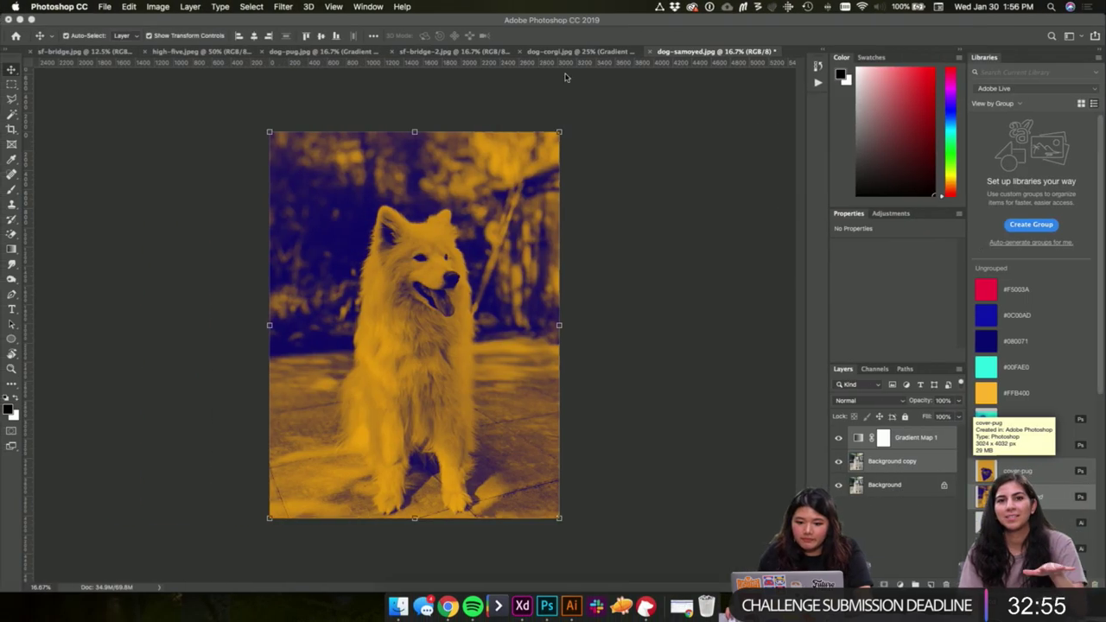
pyautogui.click(557, 56)
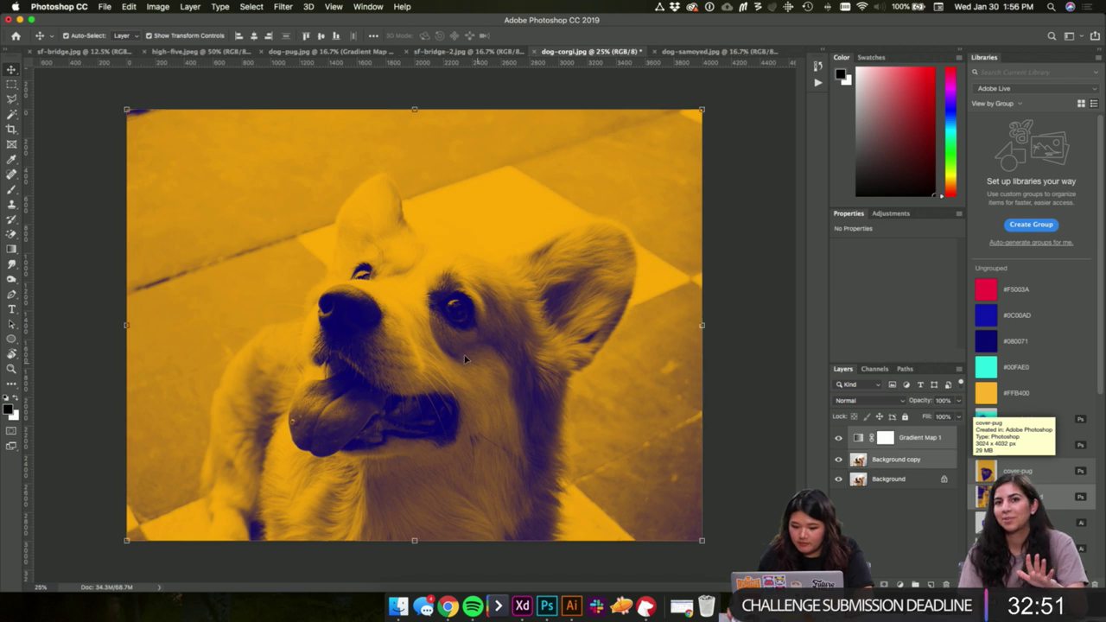
pyautogui.moveTo(585, 400); pyautogui.dragTo(1020, 355)
pyautogui.hotkey('ctrl', 'Up')
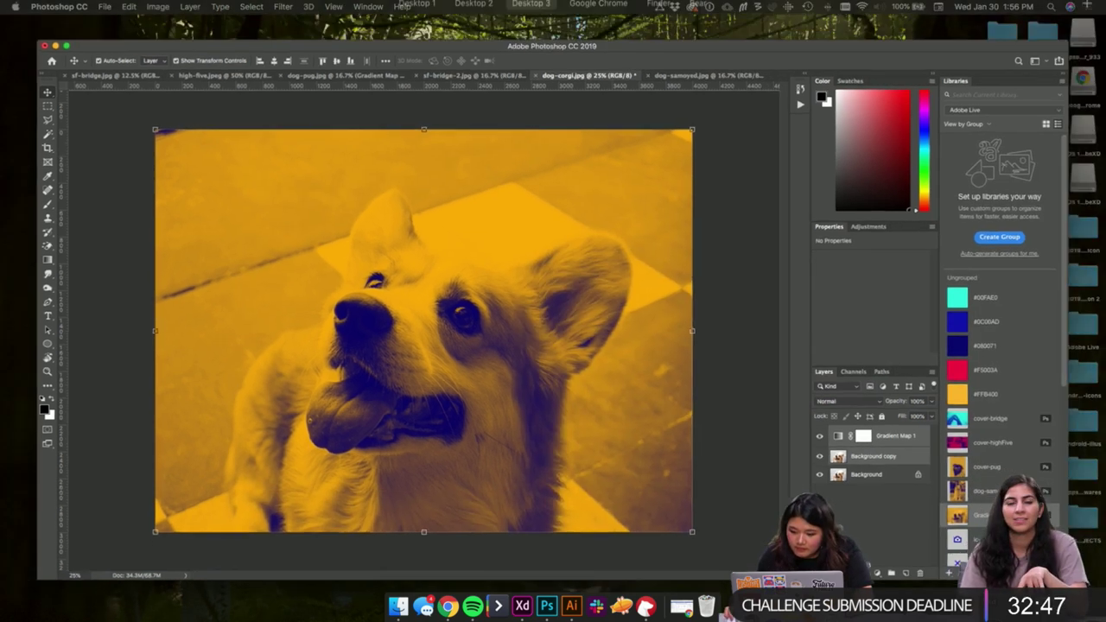
pyautogui.hotkey('ctrl', 'Up')
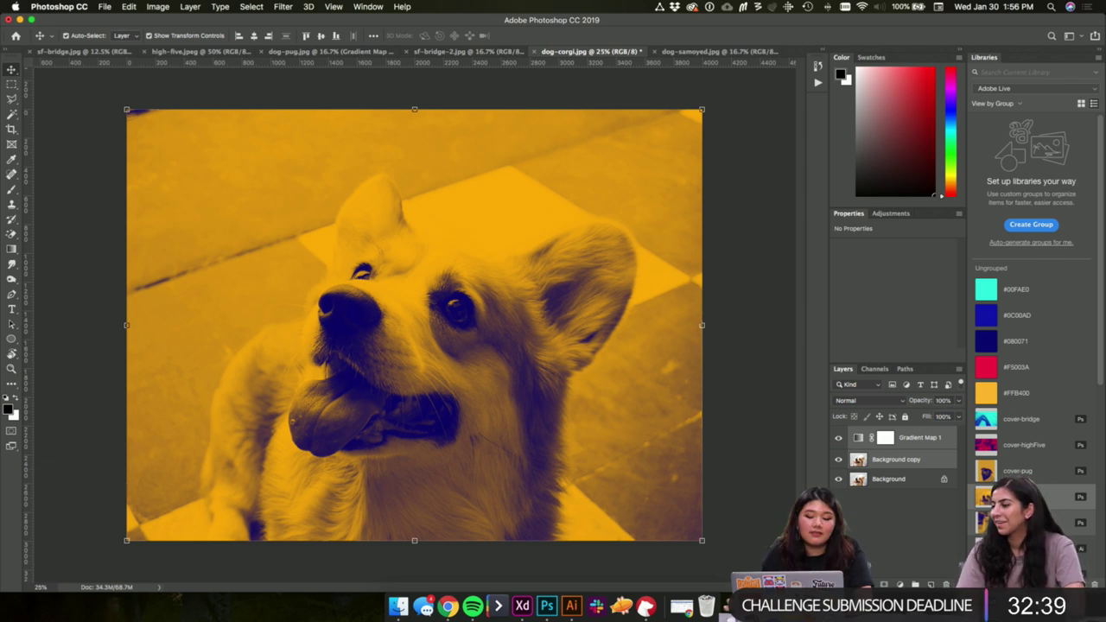
pyautogui.click(737, 381)
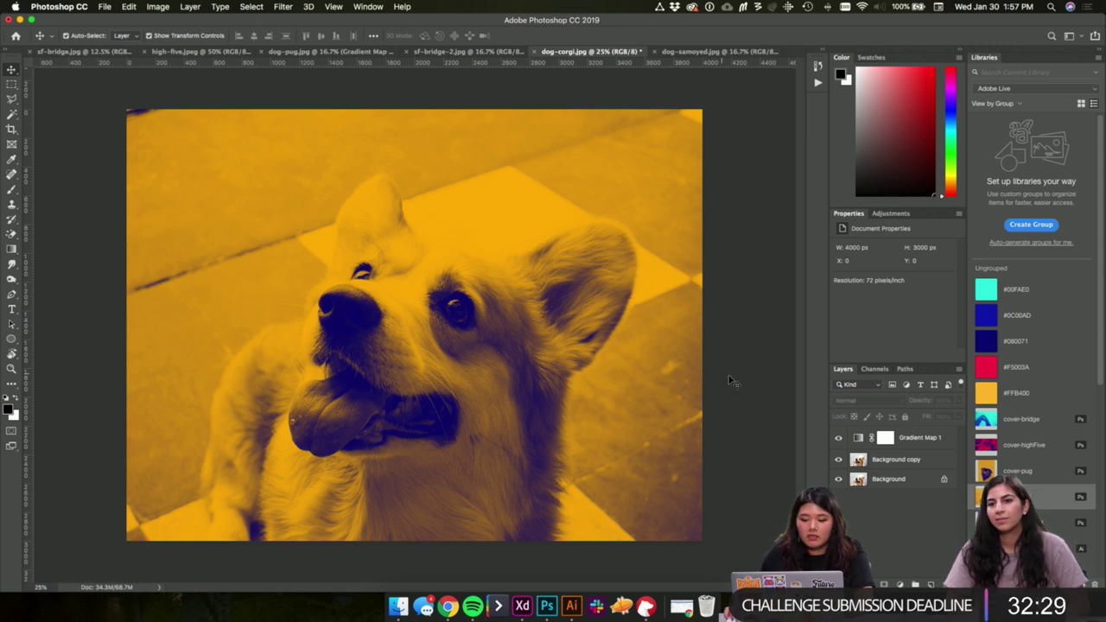
# - Save the navy-to-yellow gradient from the corgi image's gradient map as a new gradient preset named "yellow"
pyautogui.click(857, 438)
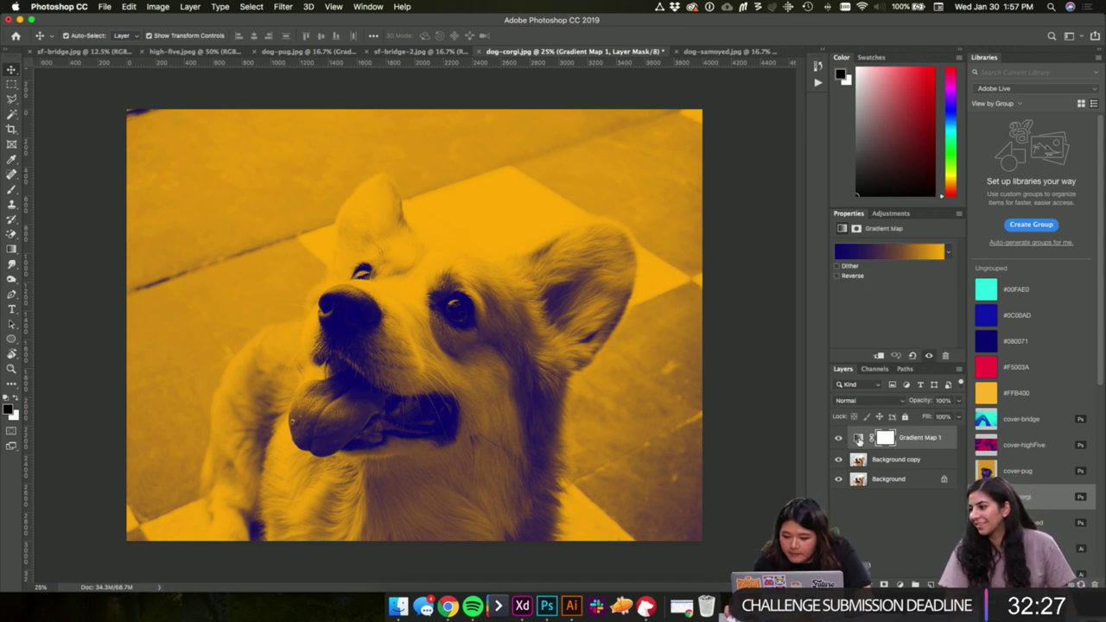
pyautogui.click(882, 256)
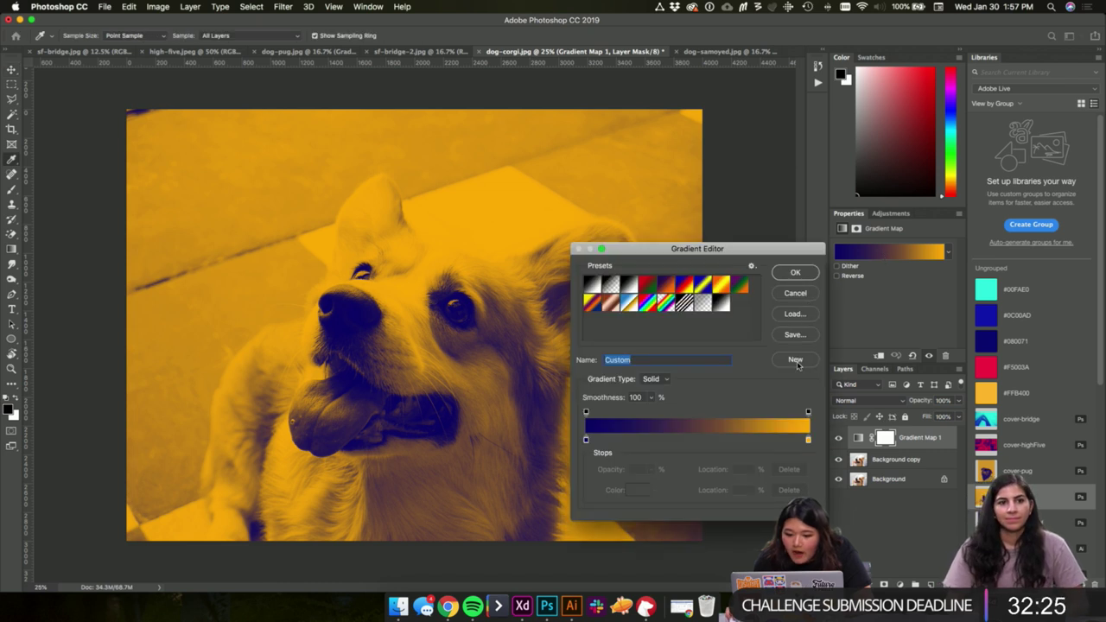
pyautogui.click(694, 361)
pyautogui.moveTo(630, 360); pyautogui.dragTo(584, 365)
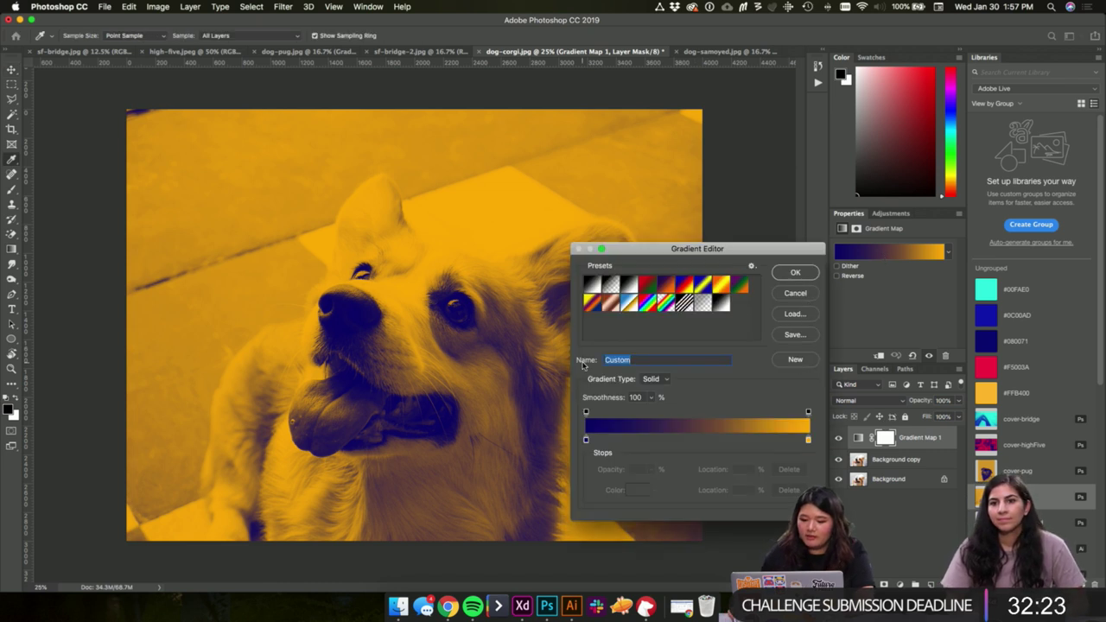
pyautogui.write('yellow')
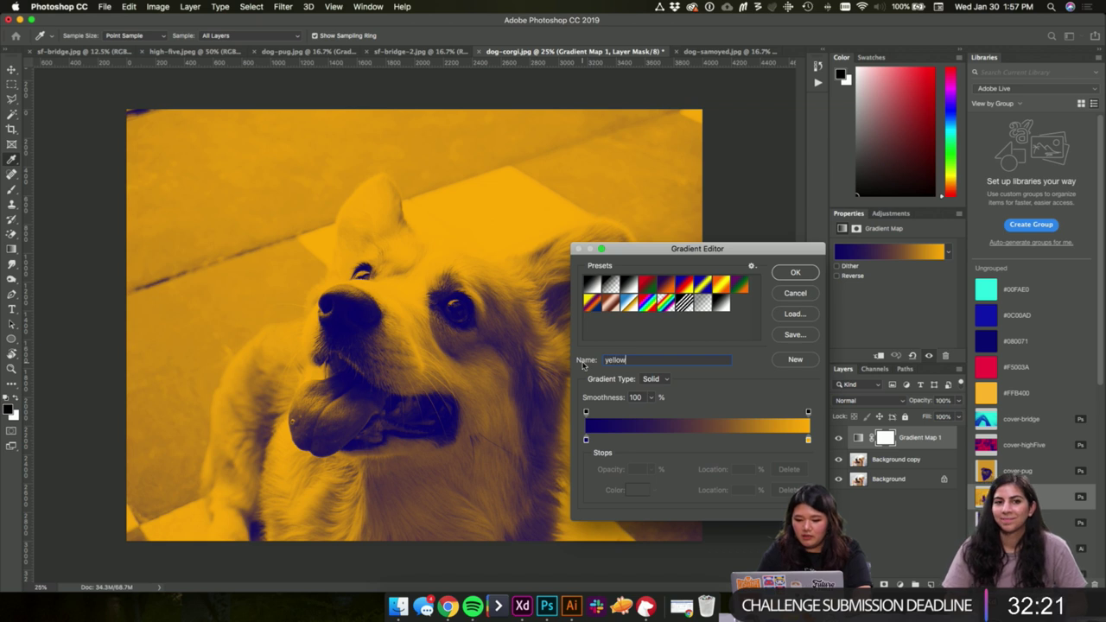
pyautogui.click(793, 362)
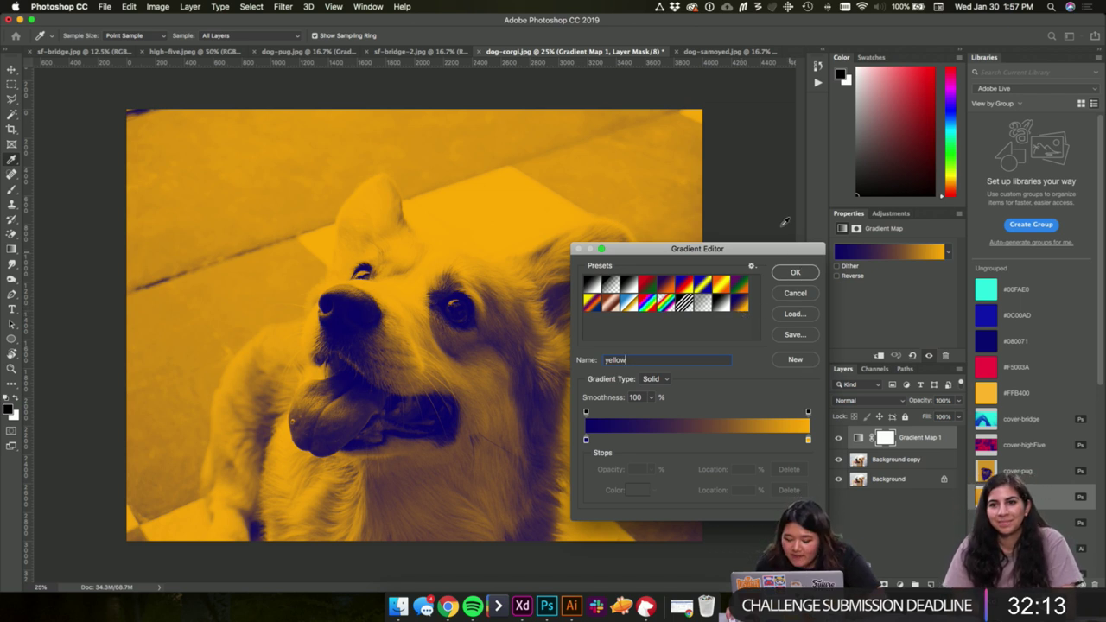
pyautogui.click(803, 275)
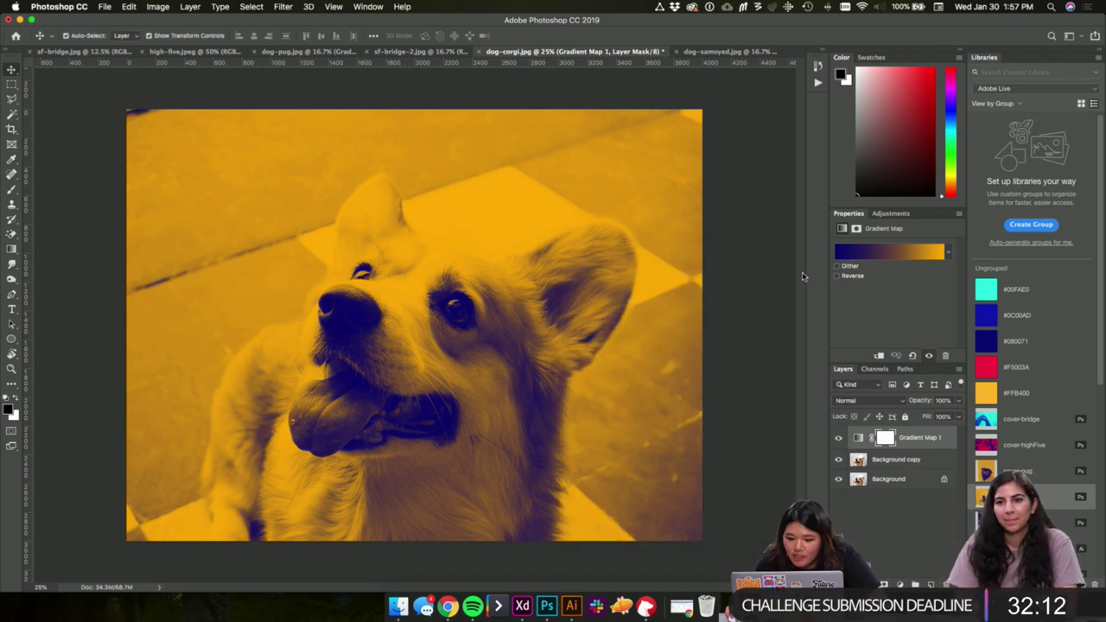
# - Save the gradient from the gradient map in sf-bridge-2.jpg as a new gradient preset named "blue"
pyautogui.click(406, 52)
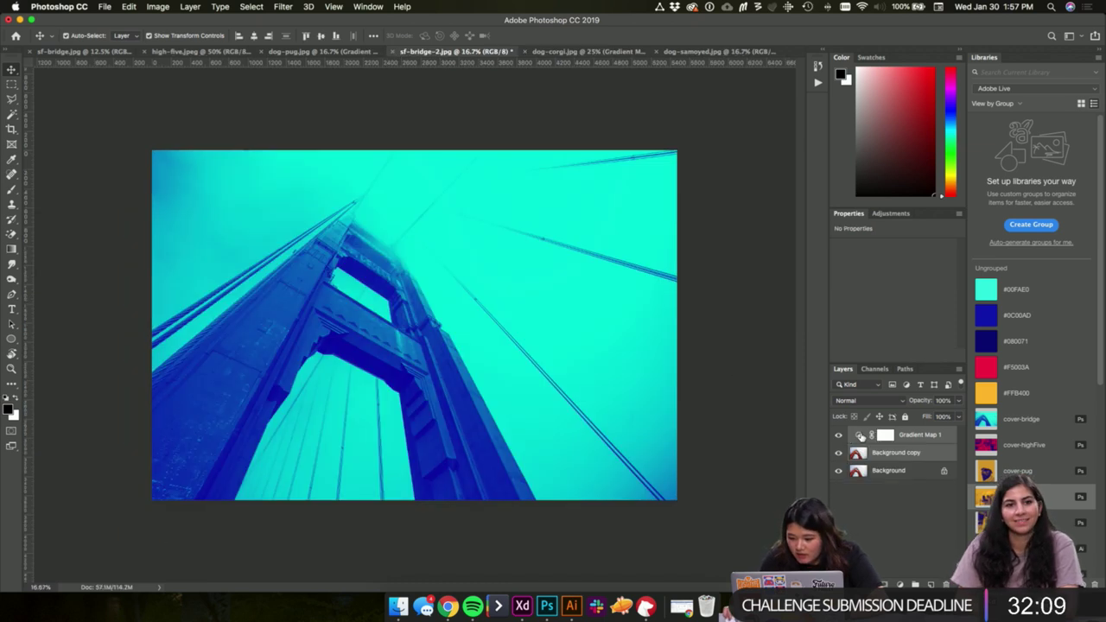
pyautogui.click(859, 436)
pyautogui.click(859, 252)
pyautogui.click(680, 361)
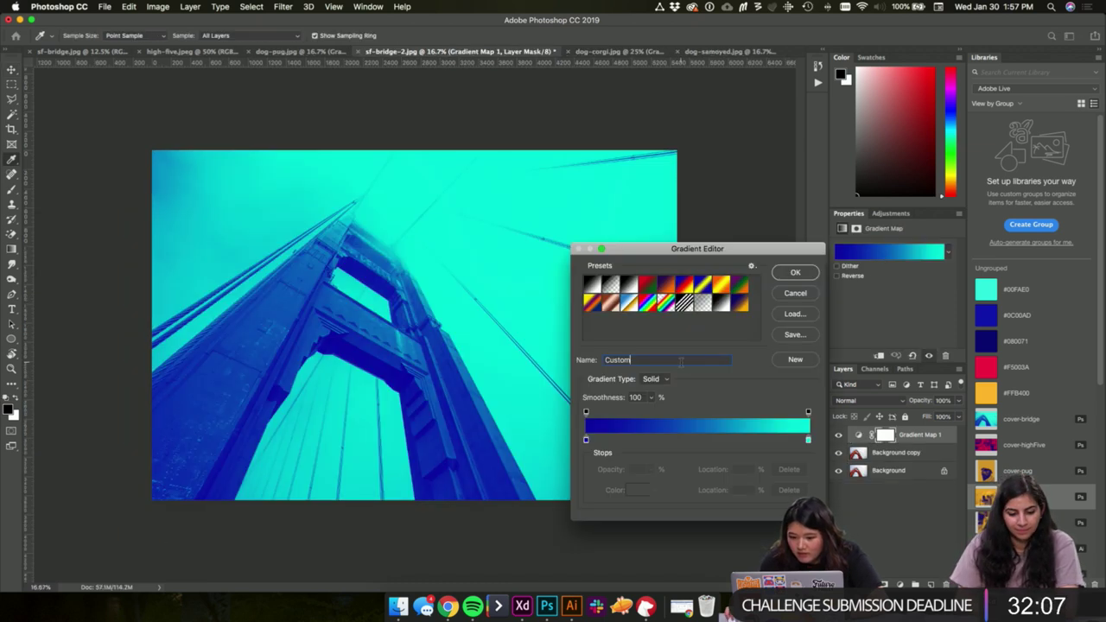
pyautogui.doubleClick(680, 361)
pyautogui.write('blue')
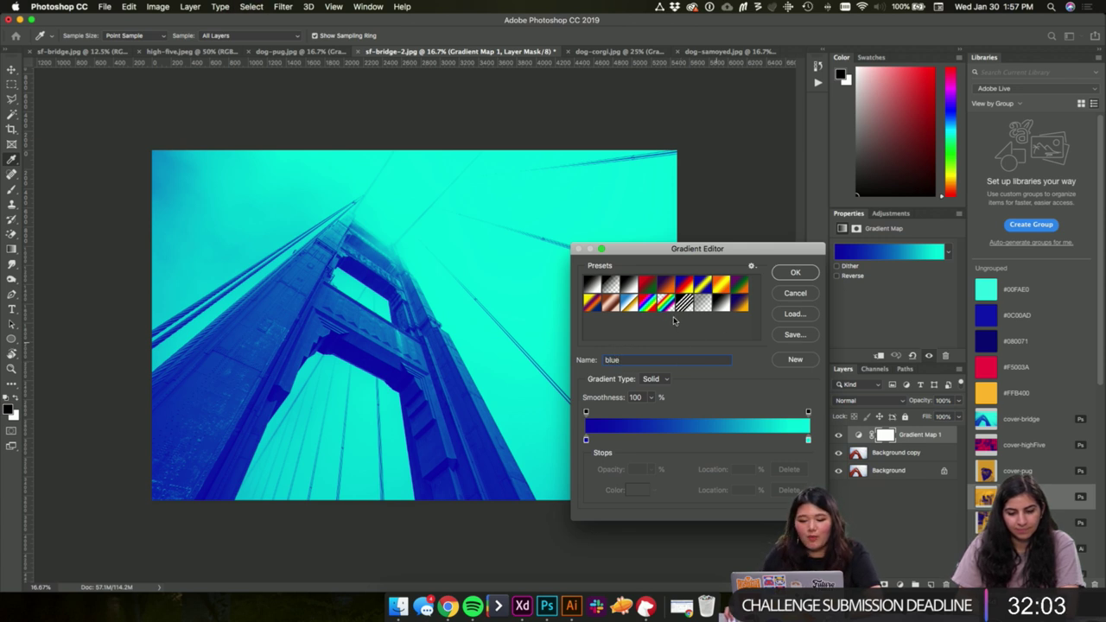
pyautogui.click(795, 359)
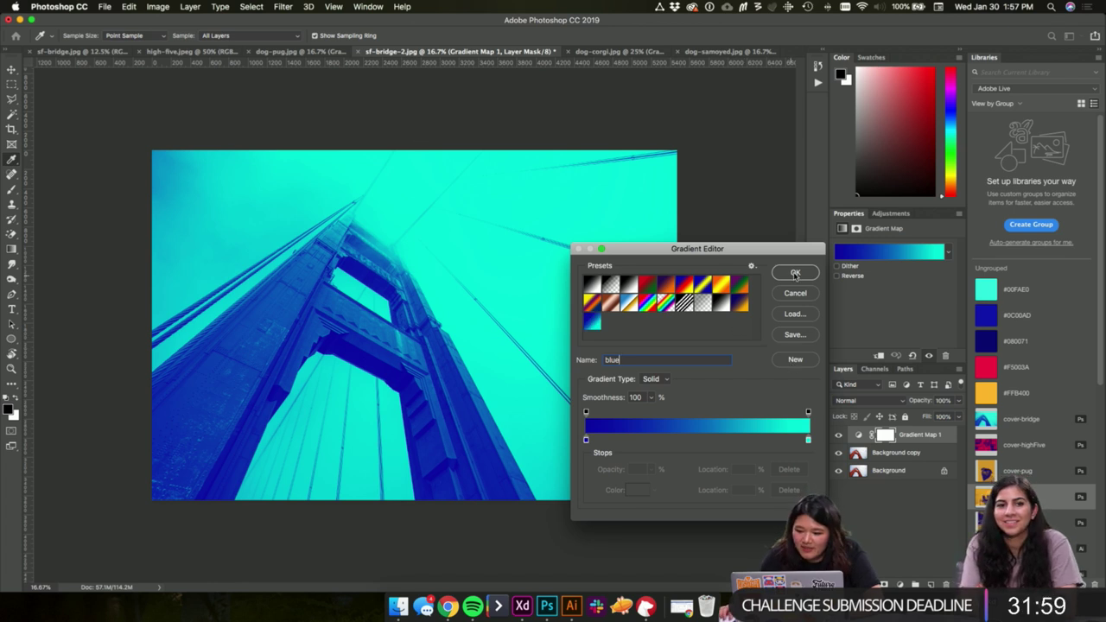
pyautogui.press('Return')
pyautogui.click(290, 52)
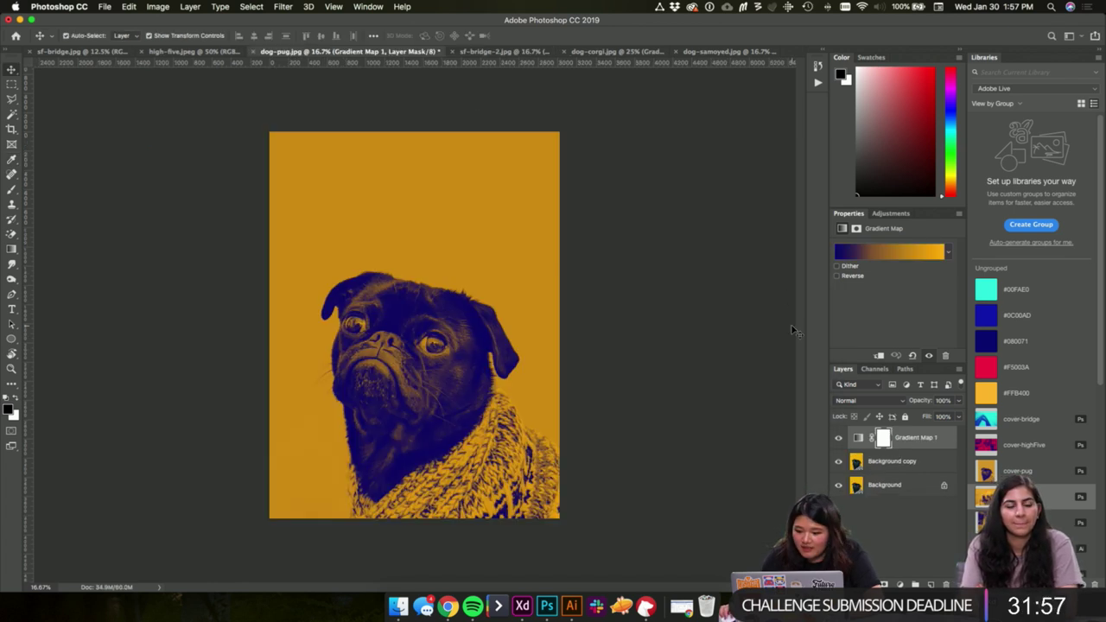
pyautogui.click(858, 439)
pyautogui.click(868, 253)
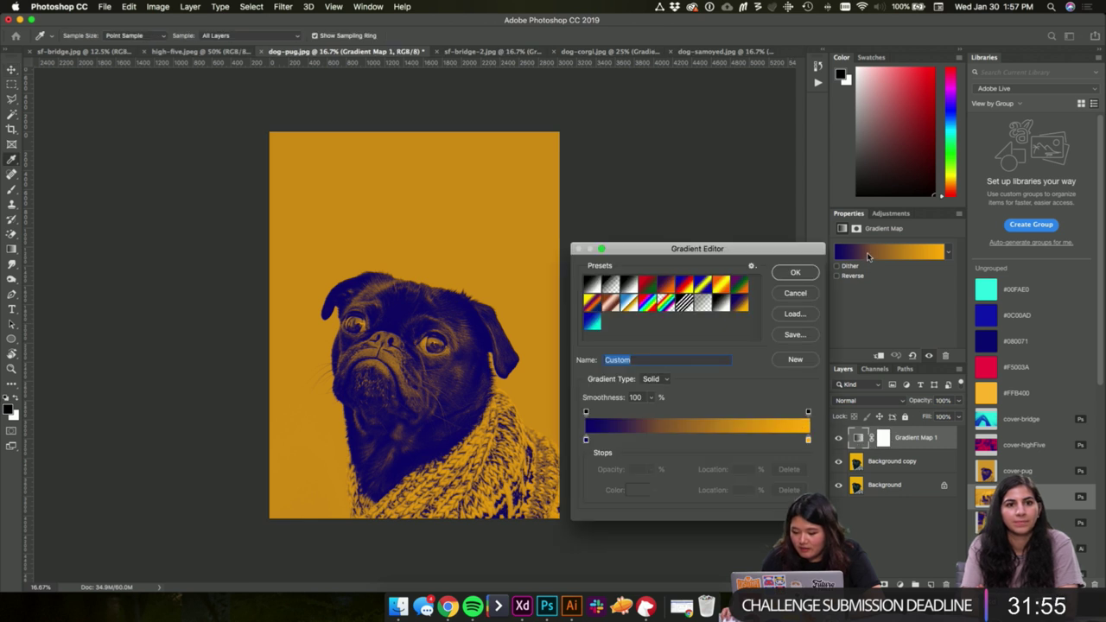
pyautogui.click(684, 357)
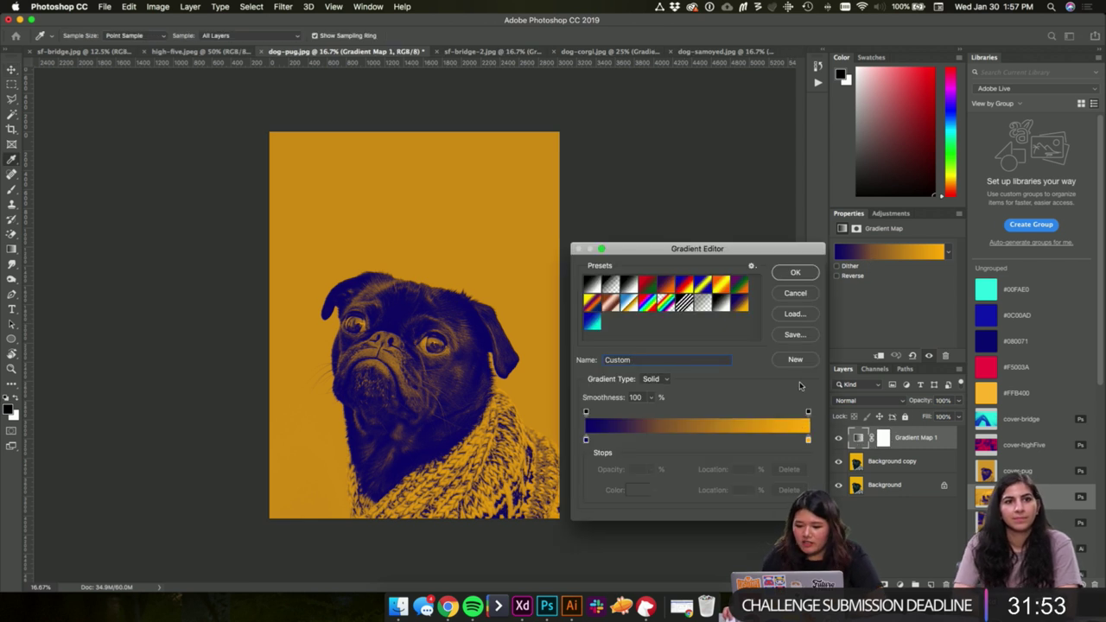
pyautogui.click(795, 285)
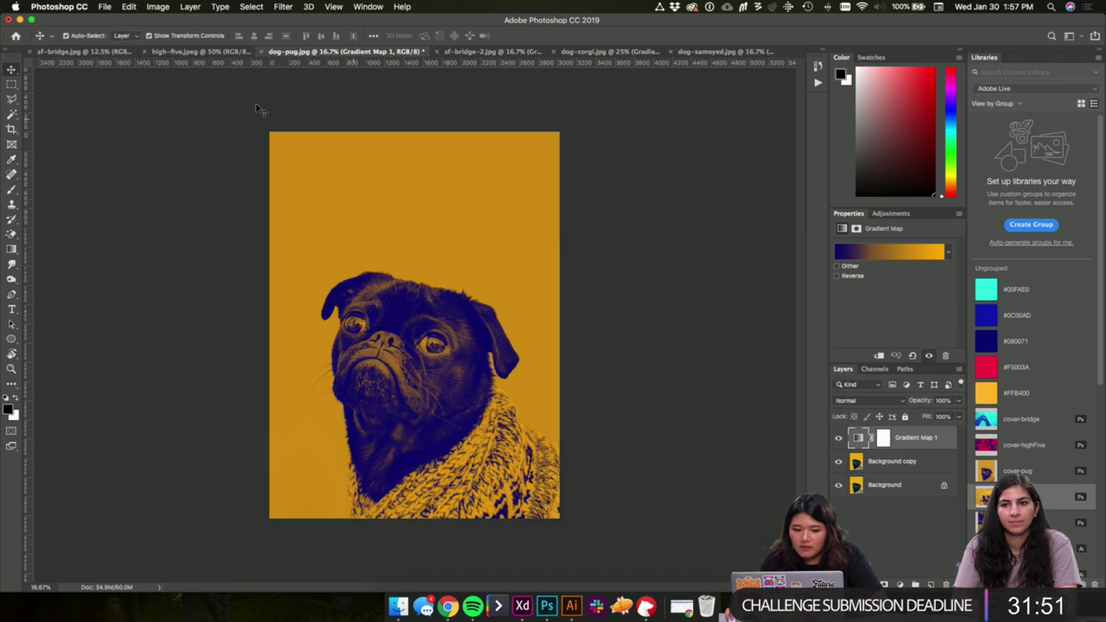
# - Save the gradient from the gradient map in high-five.jpeg as a new gradient preset named "red"
pyautogui.click(198, 52)
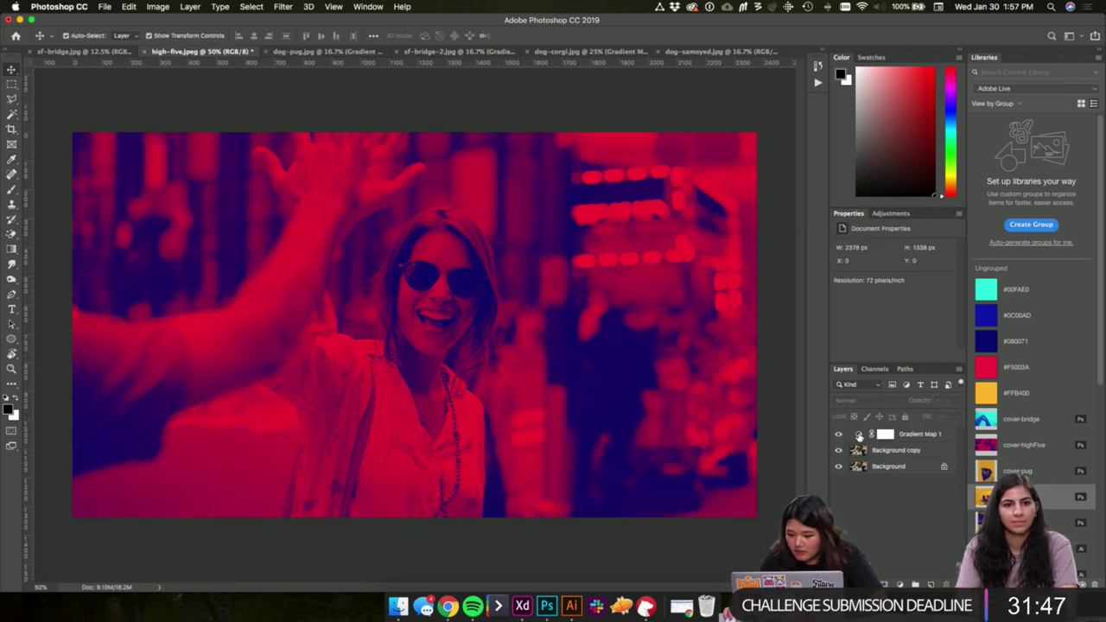
pyautogui.click(915, 435)
pyautogui.click(889, 251)
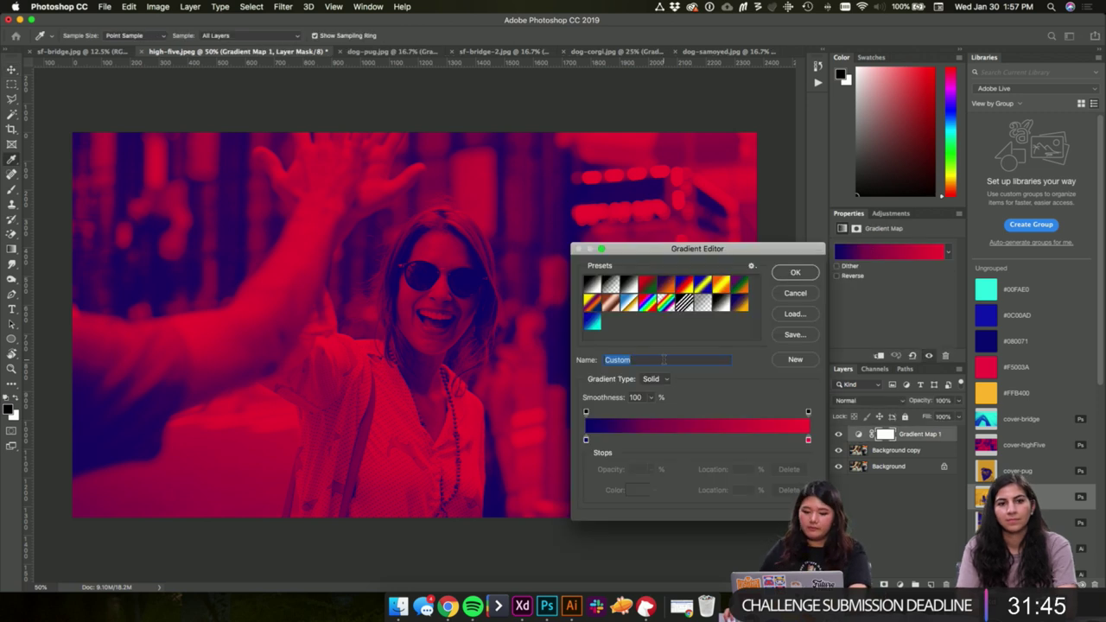
pyautogui.write('red')
pyautogui.click(793, 361)
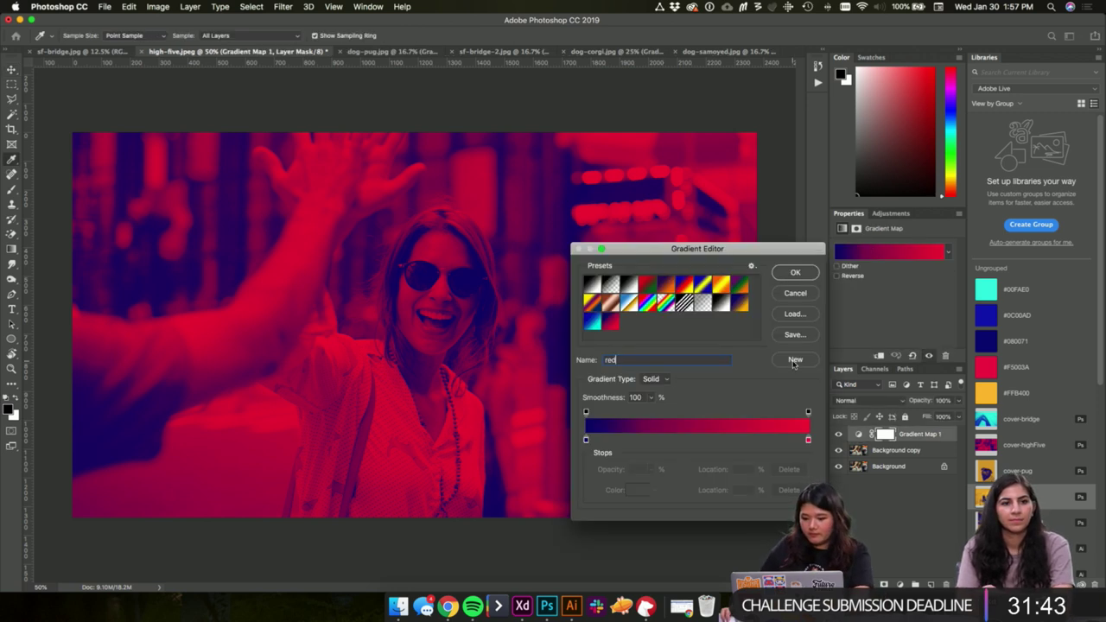
pyautogui.click(794, 272)
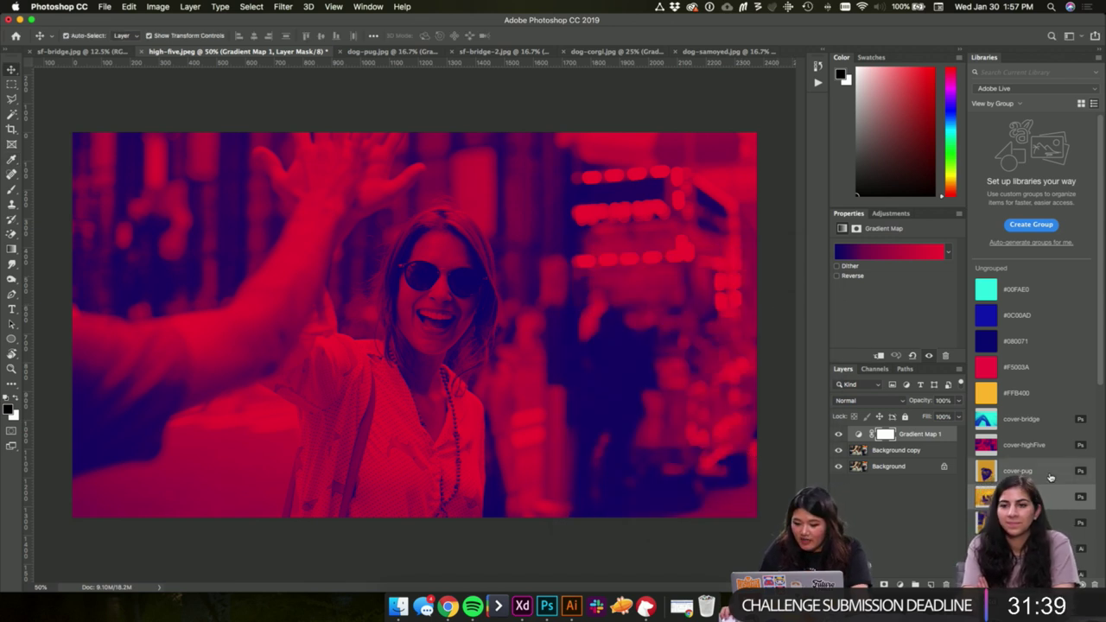
# - Switch to Adobe XD and open the Adobe Live Creative Cloud library beside the Doggie Dash artboard's task cards
pyautogui.press('super+Tab')
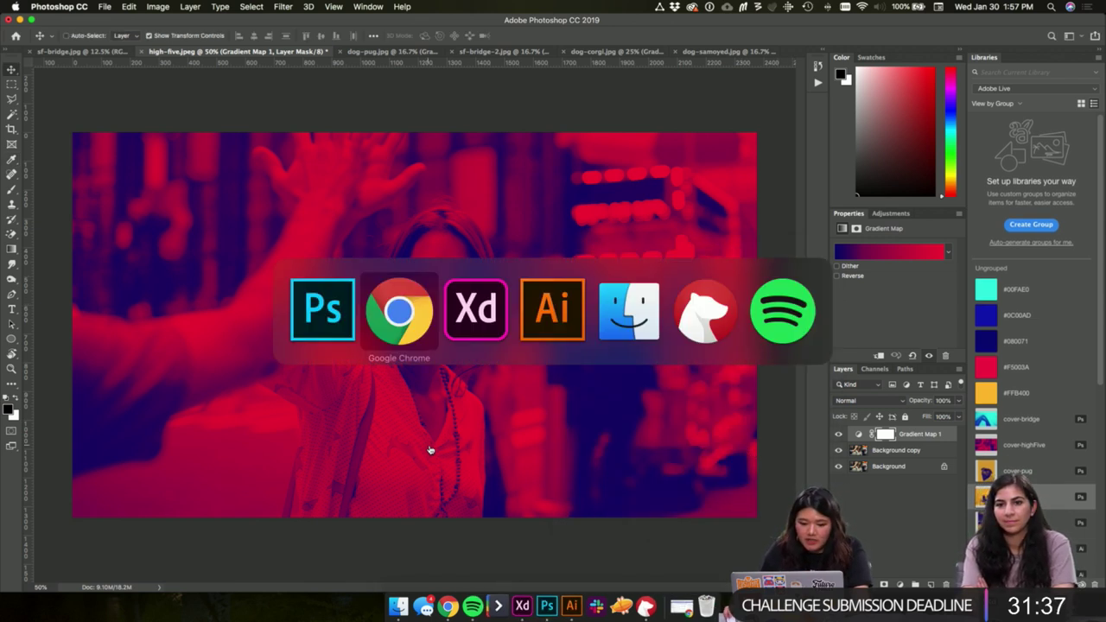
pyautogui.click(476, 324)
pyautogui.hscroll(3, 802, 274)
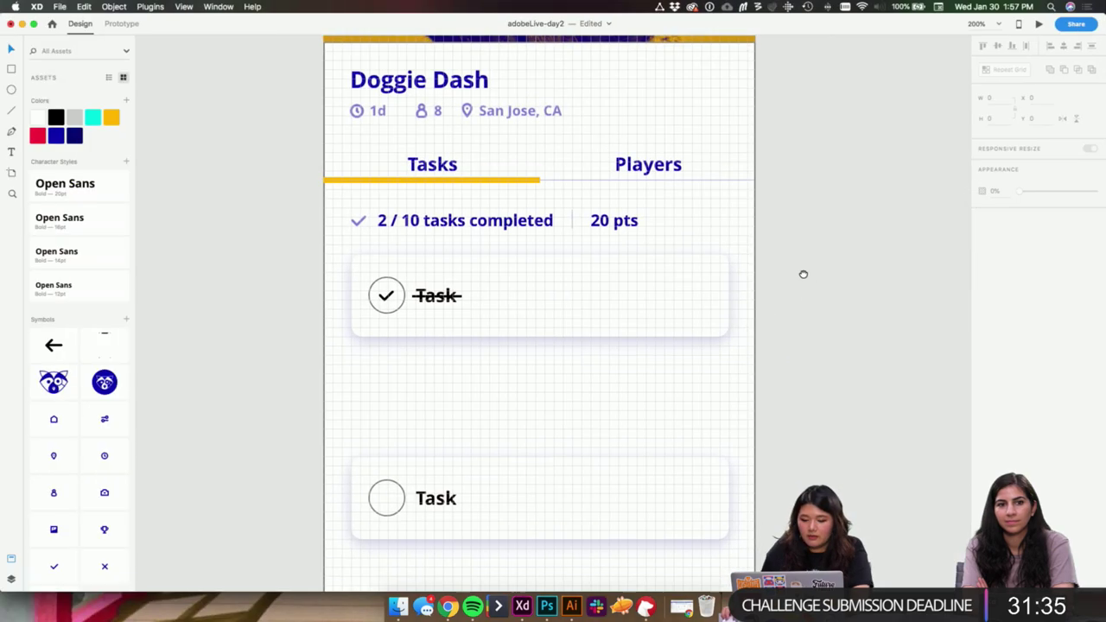
pyautogui.moveTo(690, 260); pyautogui.dragTo(667, 262)
pyautogui.moveTo(696, 366); pyautogui.dragTo(459, 291)
pyautogui.hscroll(-3, 519, 337)
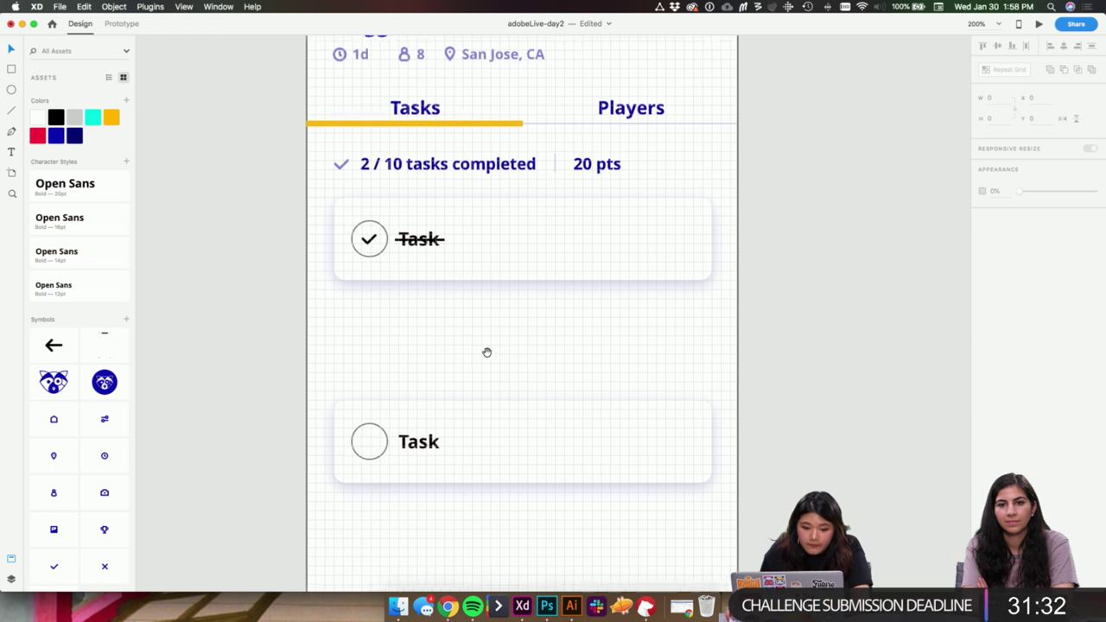
pyautogui.click(379, 258)
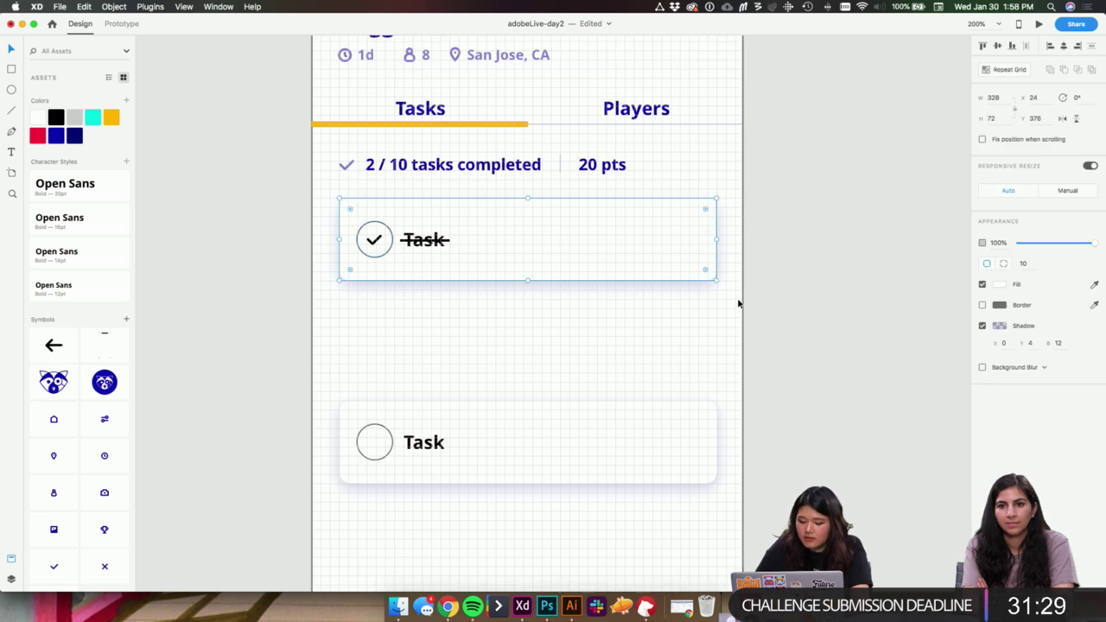
pyautogui.press('shift+super+l')
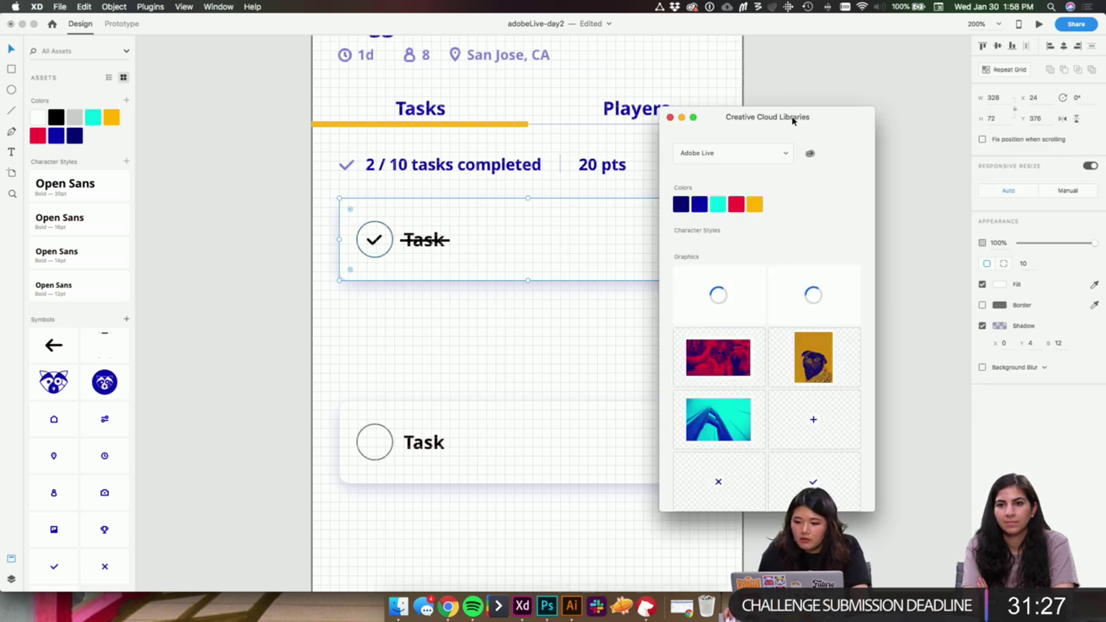
pyautogui.moveTo(795, 116); pyautogui.dragTo(956, 105)
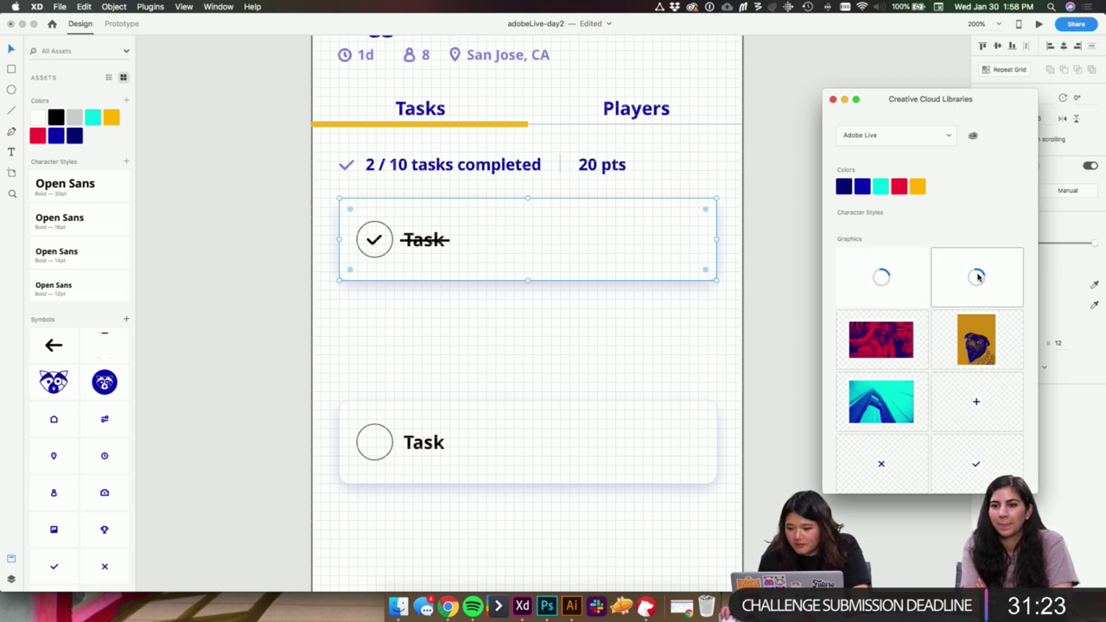
pyautogui.click(894, 292)
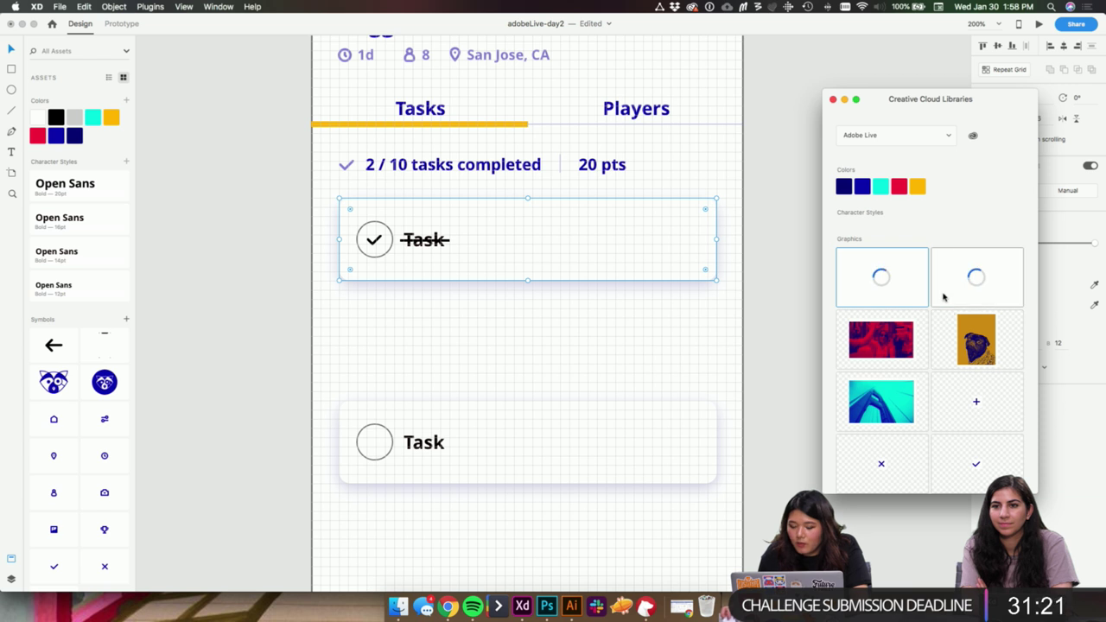
pyautogui.doubleClick(383, 254)
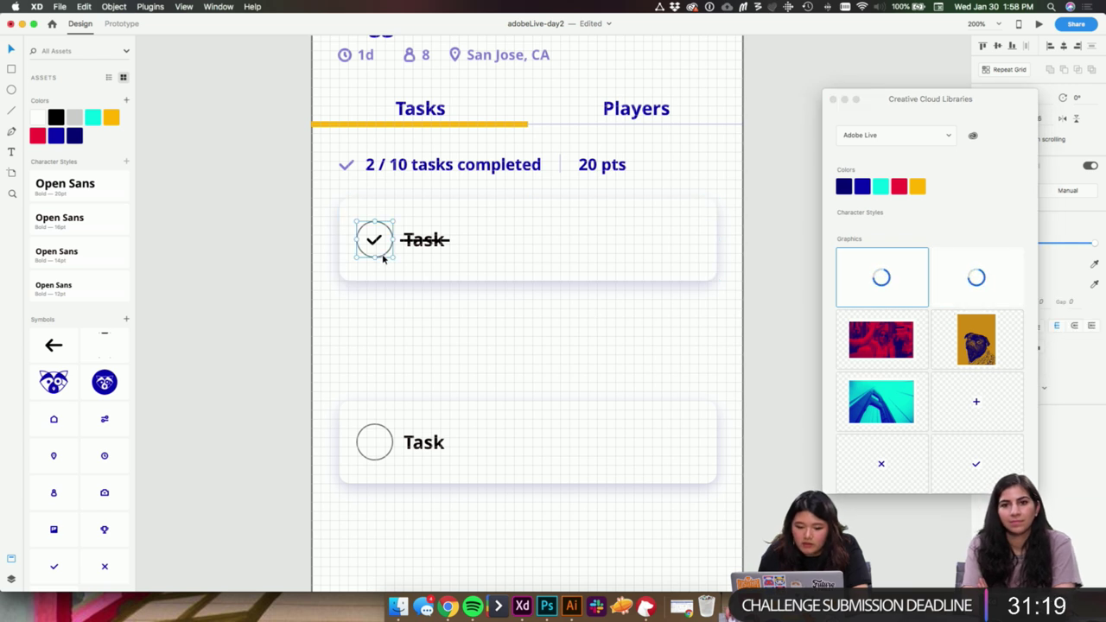
pyautogui.moveTo(880, 105); pyautogui.dragTo(805, 116)
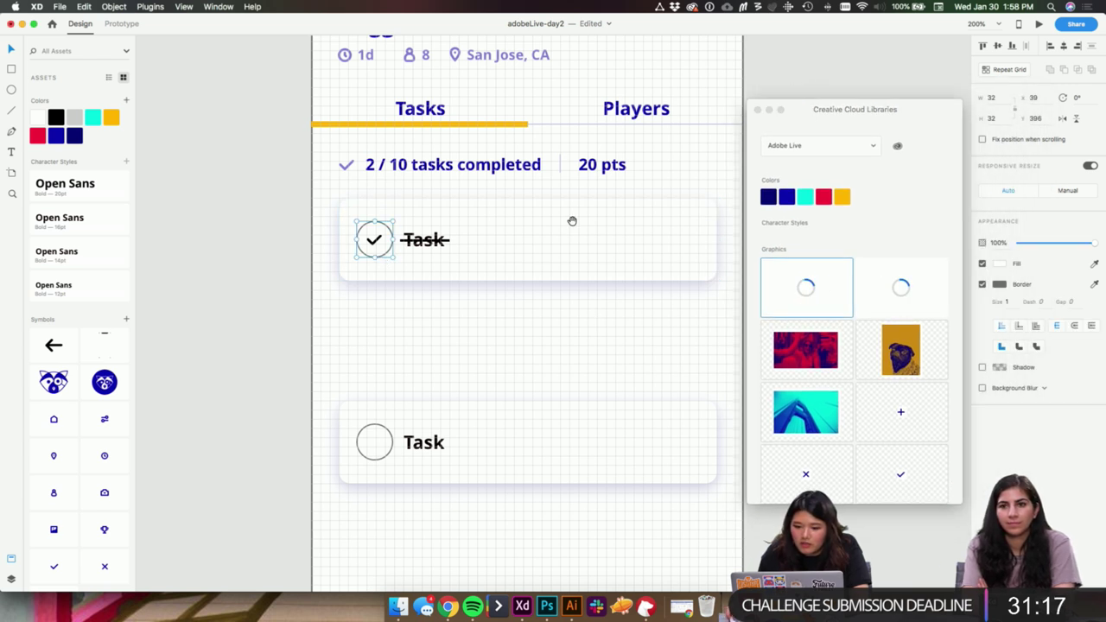
pyautogui.click(702, 172)
pyautogui.hscroll(3, 701, 171)
# - Change the completed card's task text to "Snap a pic of a Samoyed" and lengthen its strikethrough line to 195 to cross the whole text
pyautogui.doubleClick(371, 248)
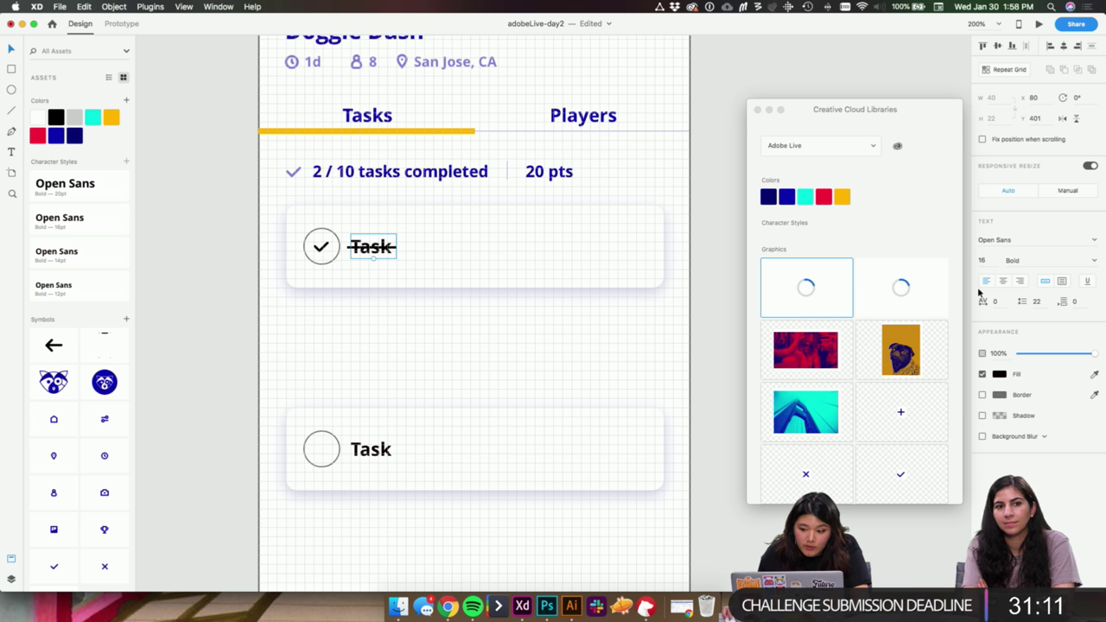
pyautogui.scroll(2, 409, 337)
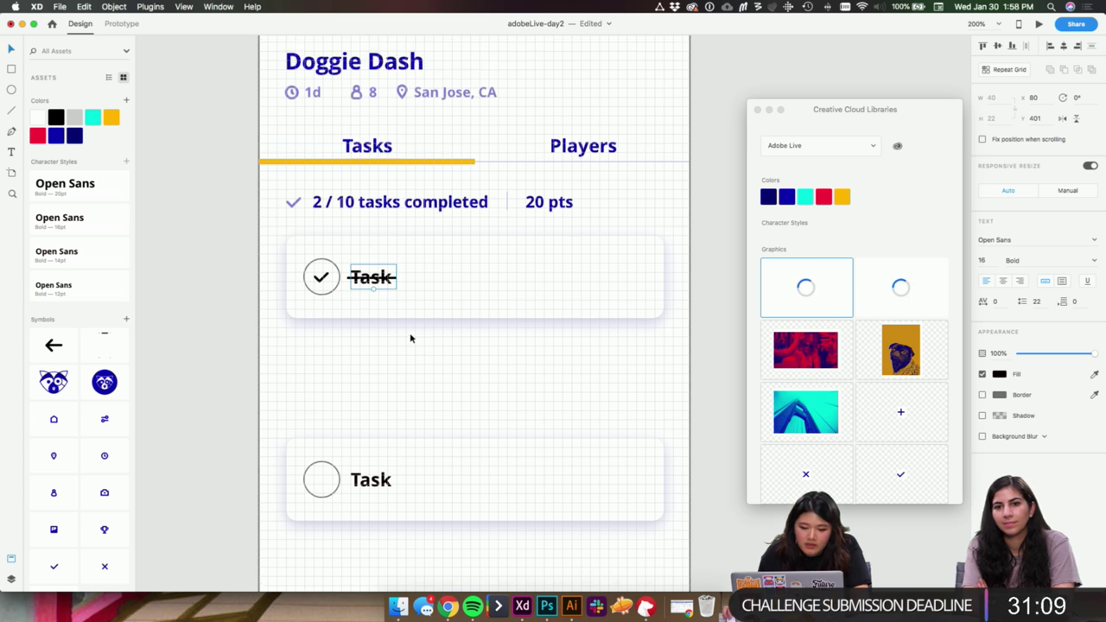
pyautogui.doubleClick(384, 285)
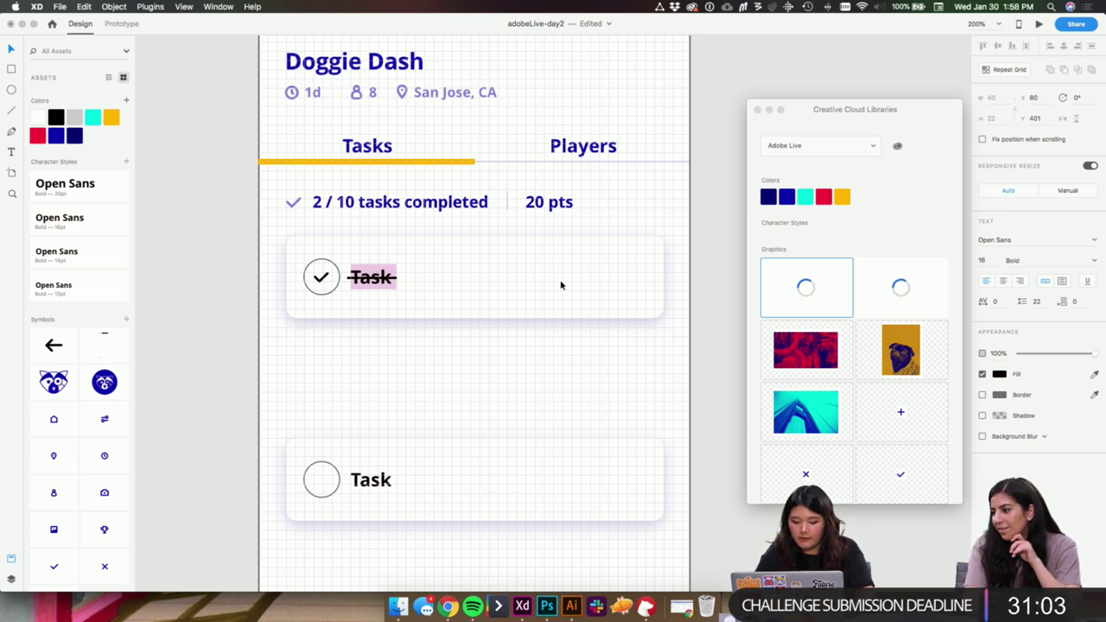
pyautogui.write('Sna')
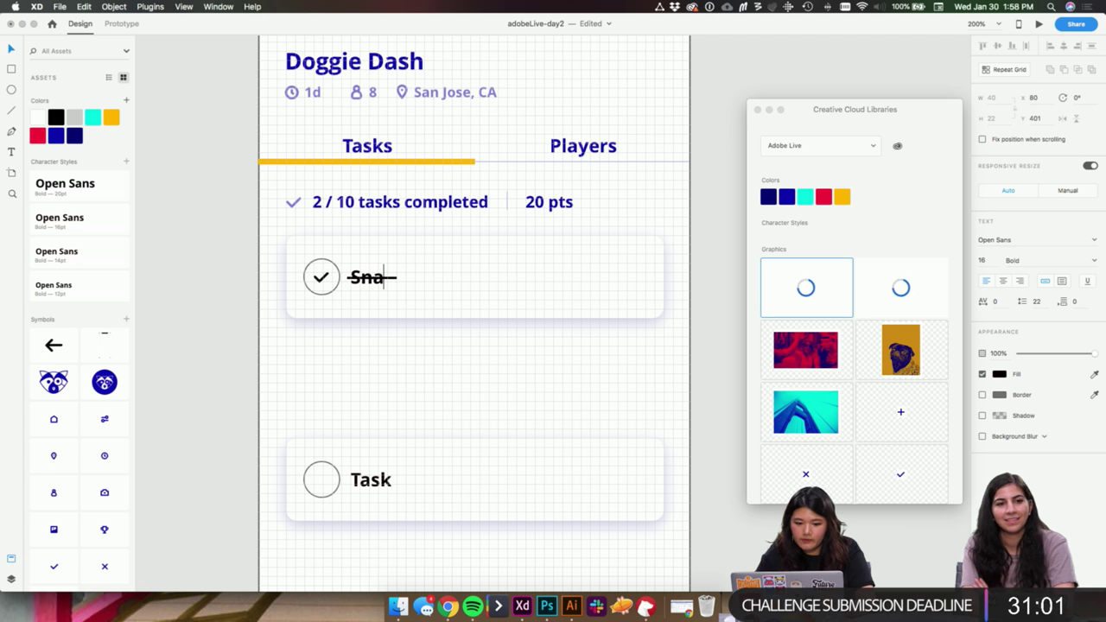
pyautogui.write('p a pic of a ')
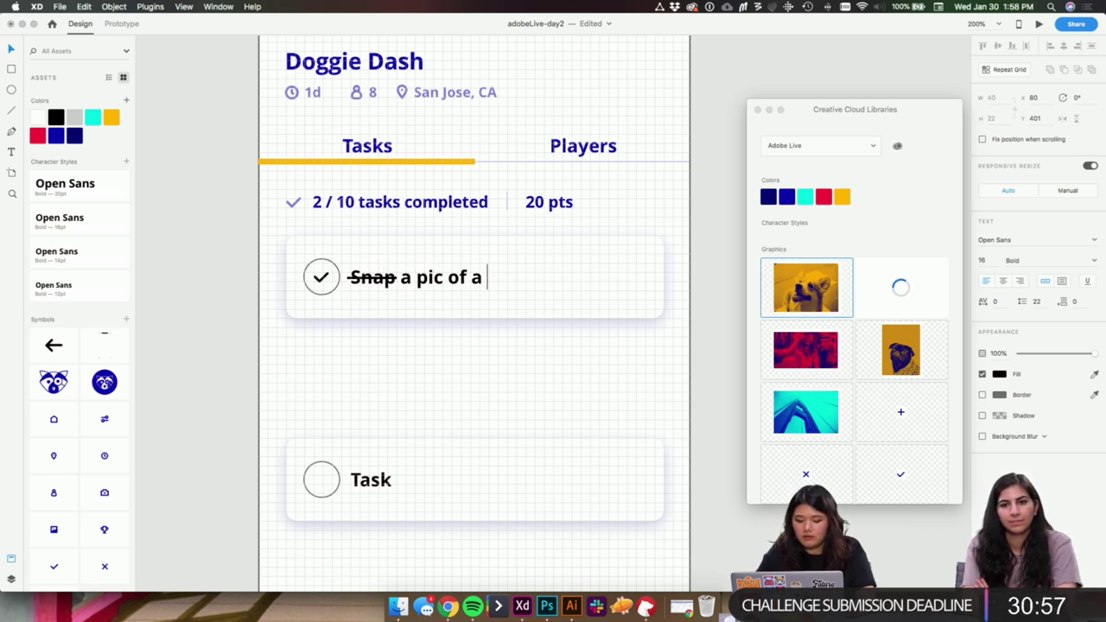
pyautogui.write('Samoyed')
pyautogui.press('Escape')
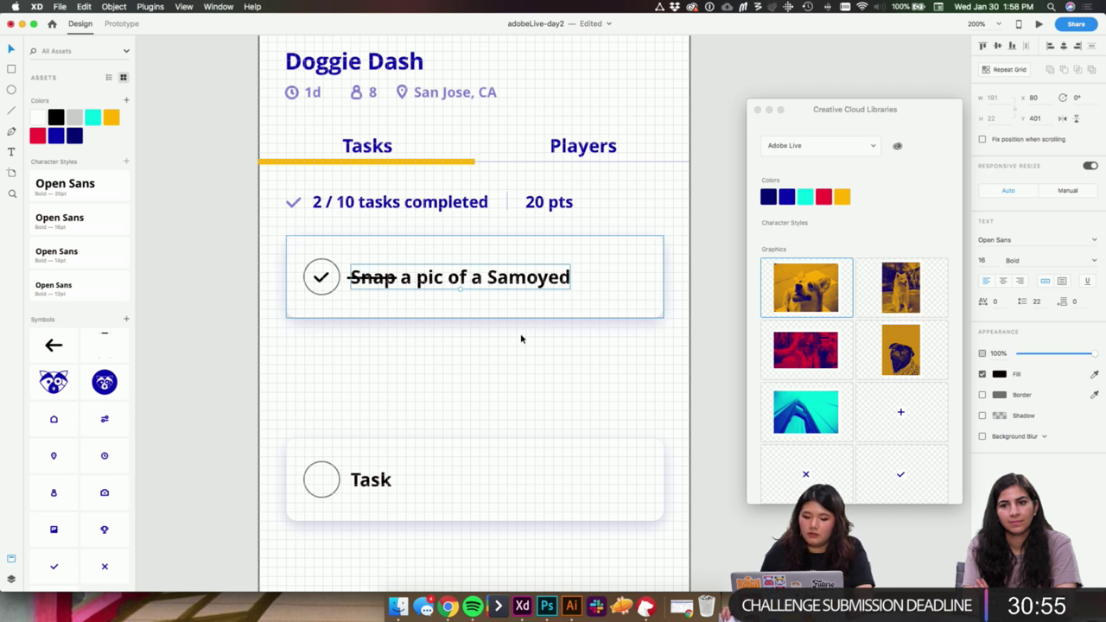
pyautogui.click(521, 339)
pyautogui.click(395, 278)
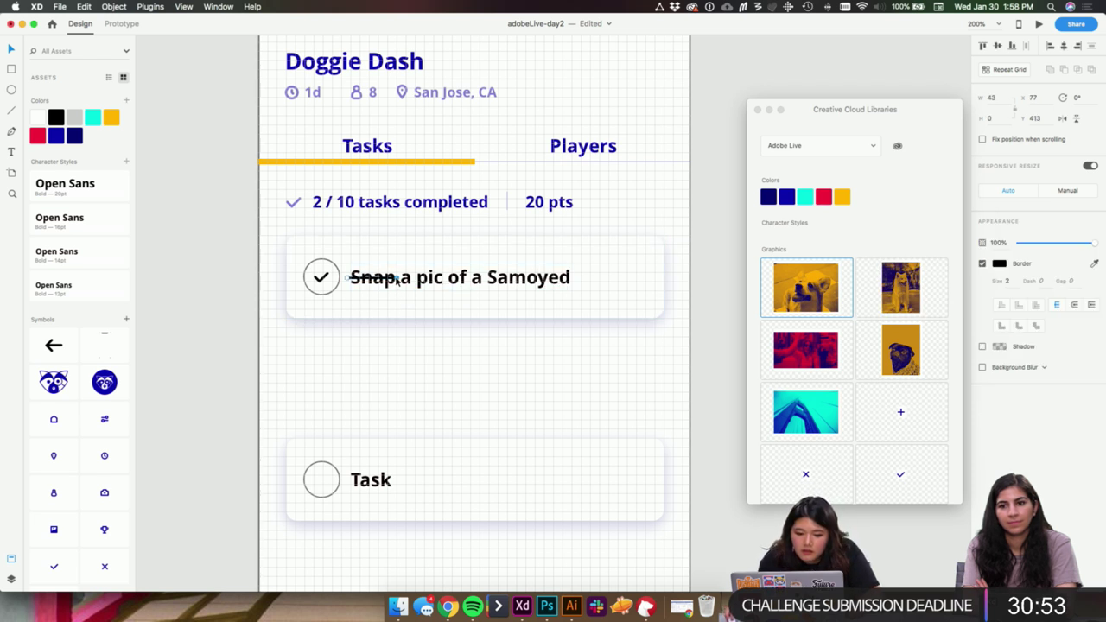
pyautogui.moveTo(397, 279); pyautogui.dragTo(573, 292)
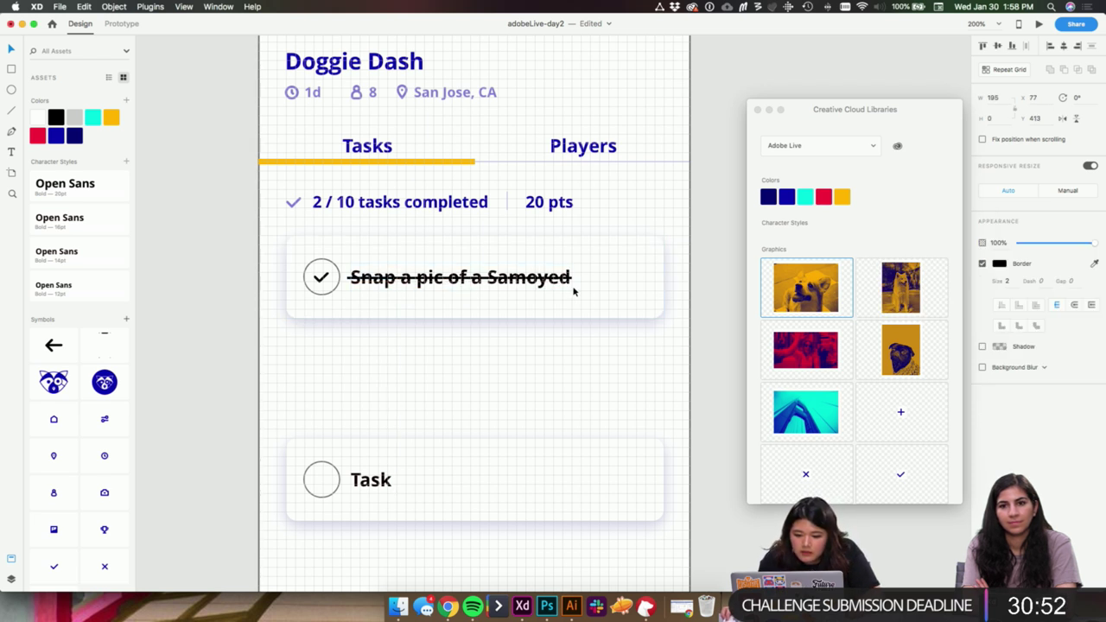
# - Remove the border of the completed card's checkbox circle, set its opacity to 50%, and recolor the checkmark's border brand blue
pyautogui.click(321, 295)
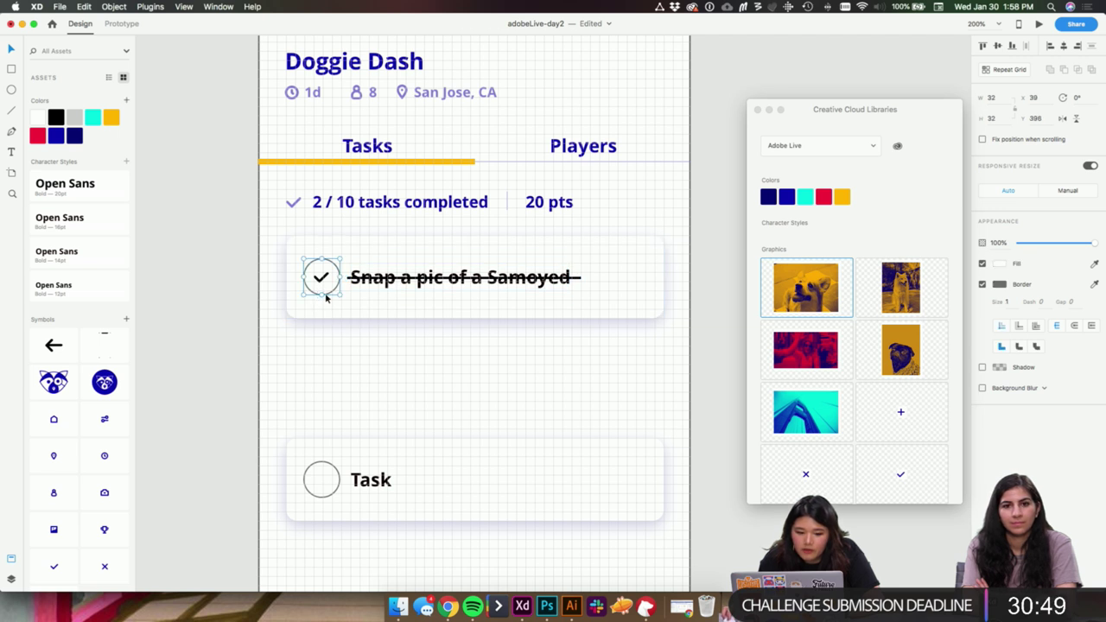
pyautogui.click(983, 285)
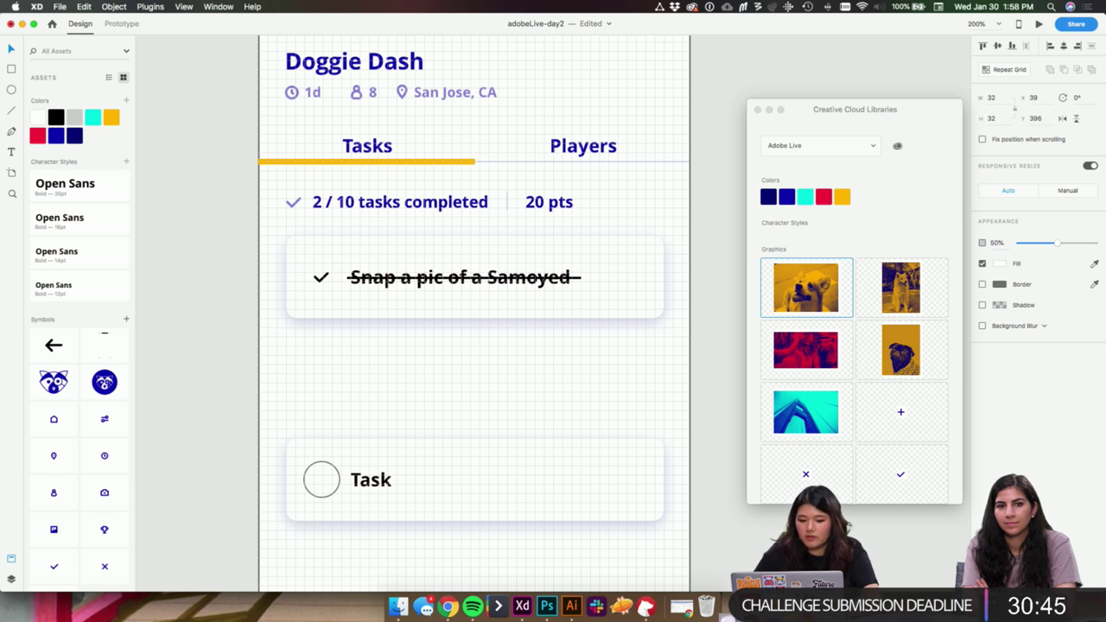
pyautogui.click(320, 277)
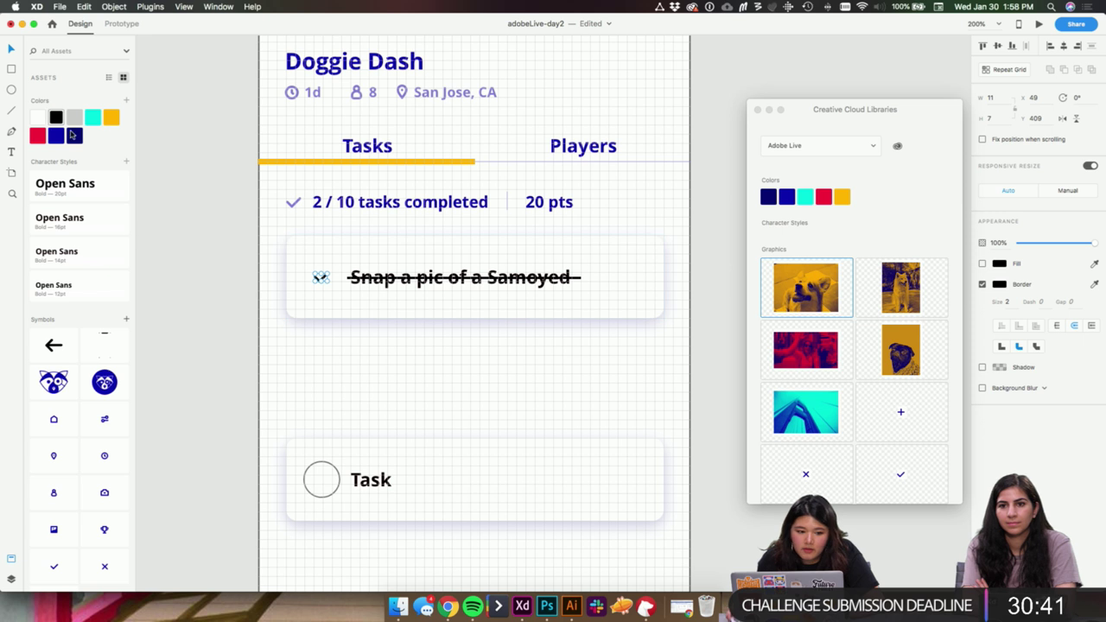
pyautogui.click(998, 284)
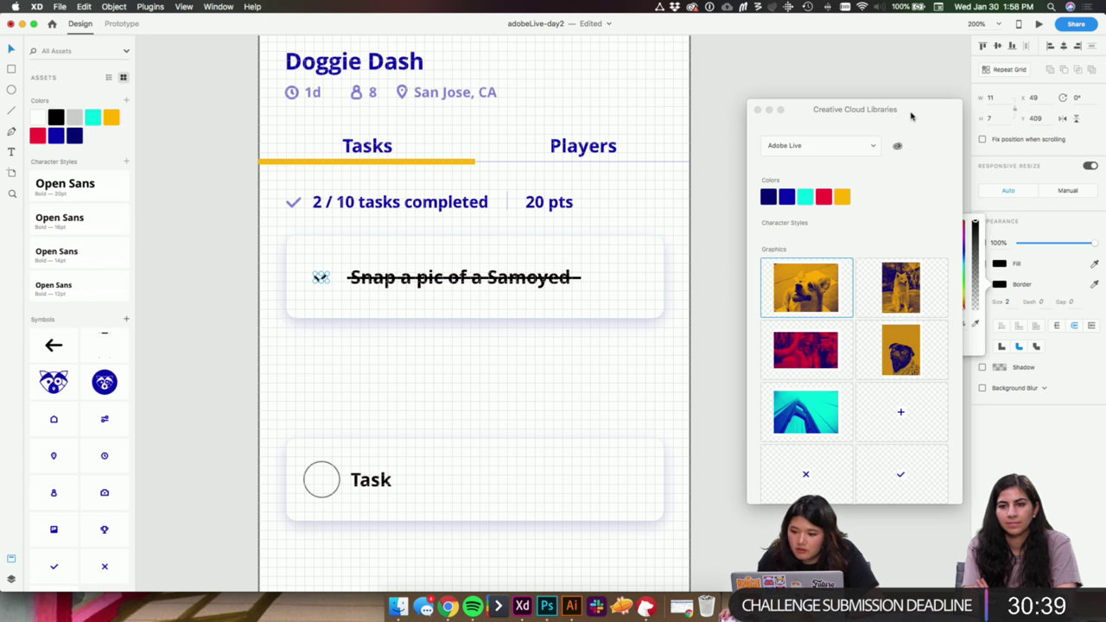
pyautogui.moveTo(910, 116); pyautogui.dragTo(843, 93)
pyautogui.click(999, 284)
pyautogui.click(876, 343)
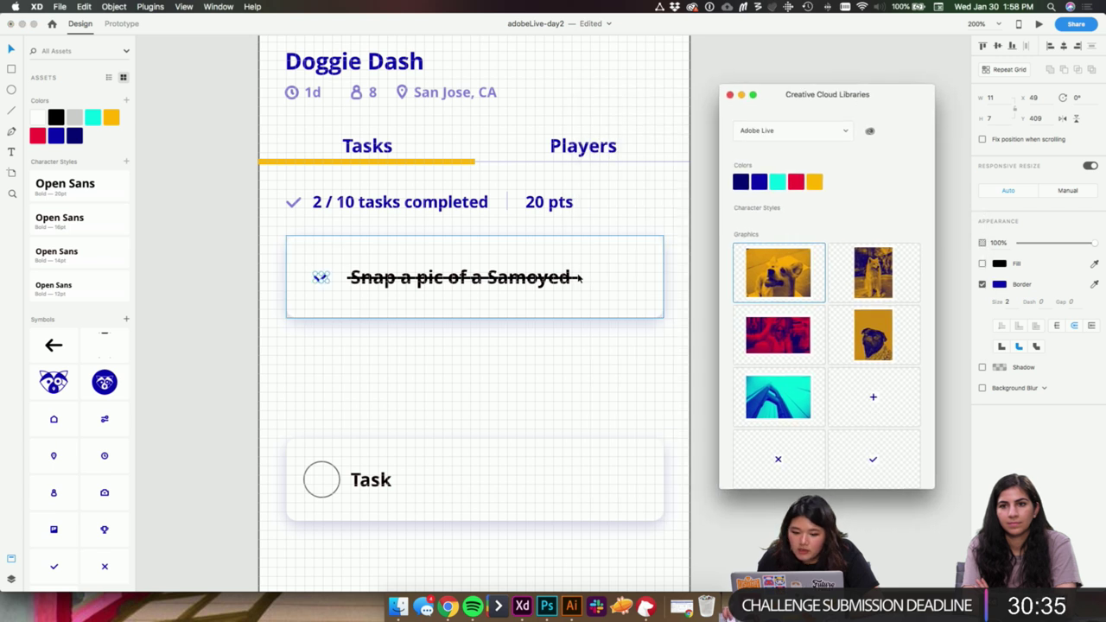
# - Fill the completed task card's background with the blue-and-gold duotone Samoyed photo from the Adobe Live library
pyautogui.click(581, 277)
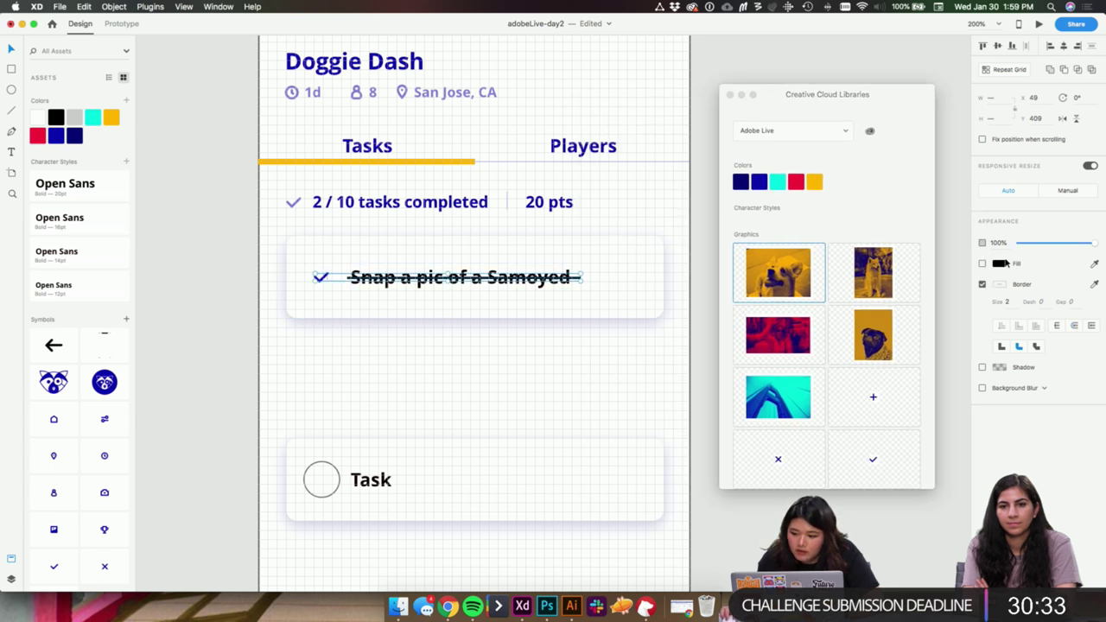
pyautogui.click(616, 270)
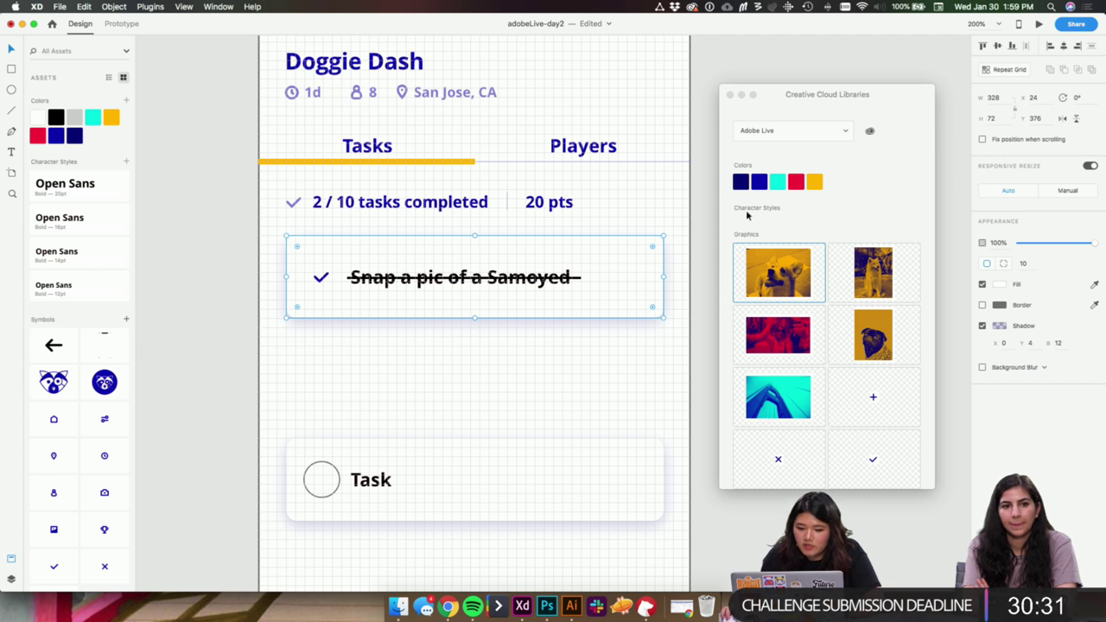
pyautogui.moveTo(899, 266); pyautogui.dragTo(614, 340)
pyautogui.doubleClick(626, 290)
pyautogui.click(689, 279)
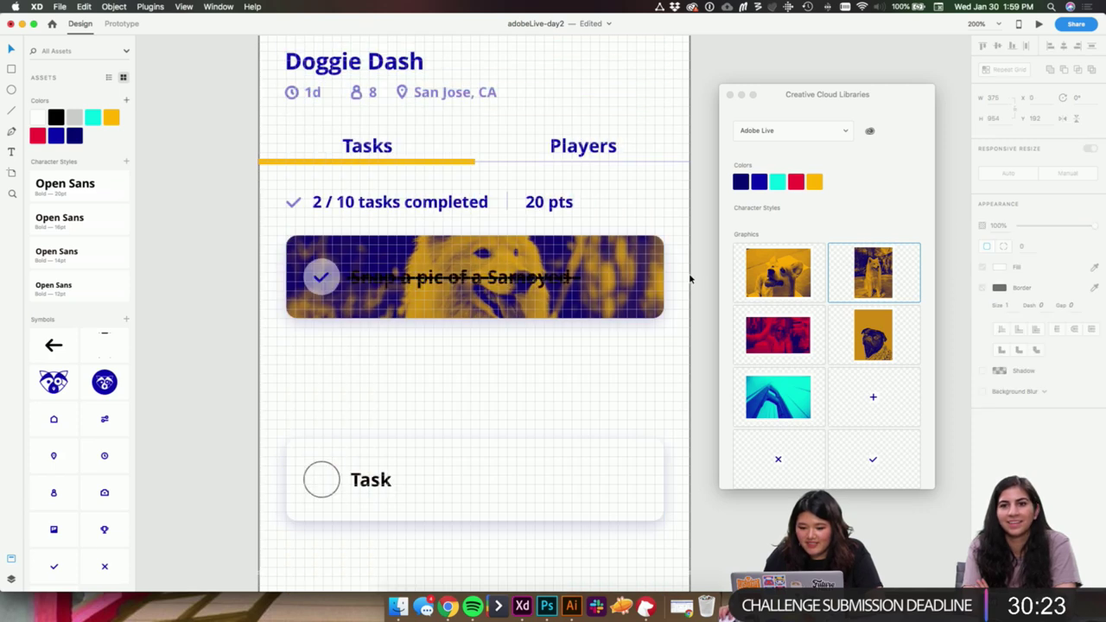
# - Hide the square layout grid on the Doggie Dash artboard
pyautogui.hscroll(2, 672, 346)
pyautogui.scroll(1, 672, 346)
pyautogui.click(659, 344)
pyautogui.scroll(1, 652, 331)
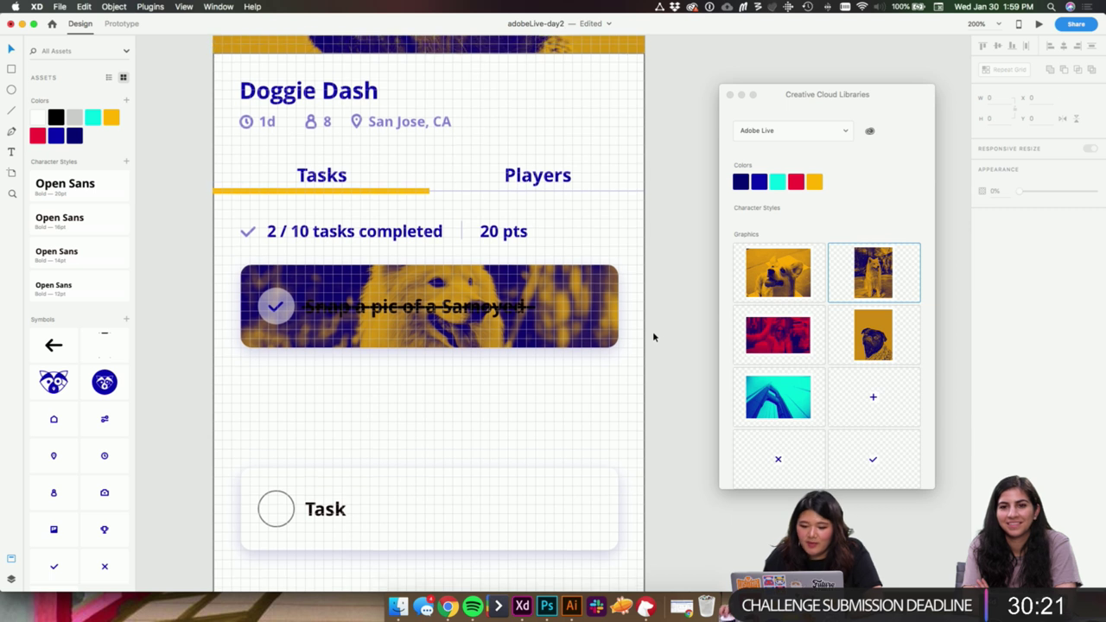
pyautogui.scroll(-1, 656, 334)
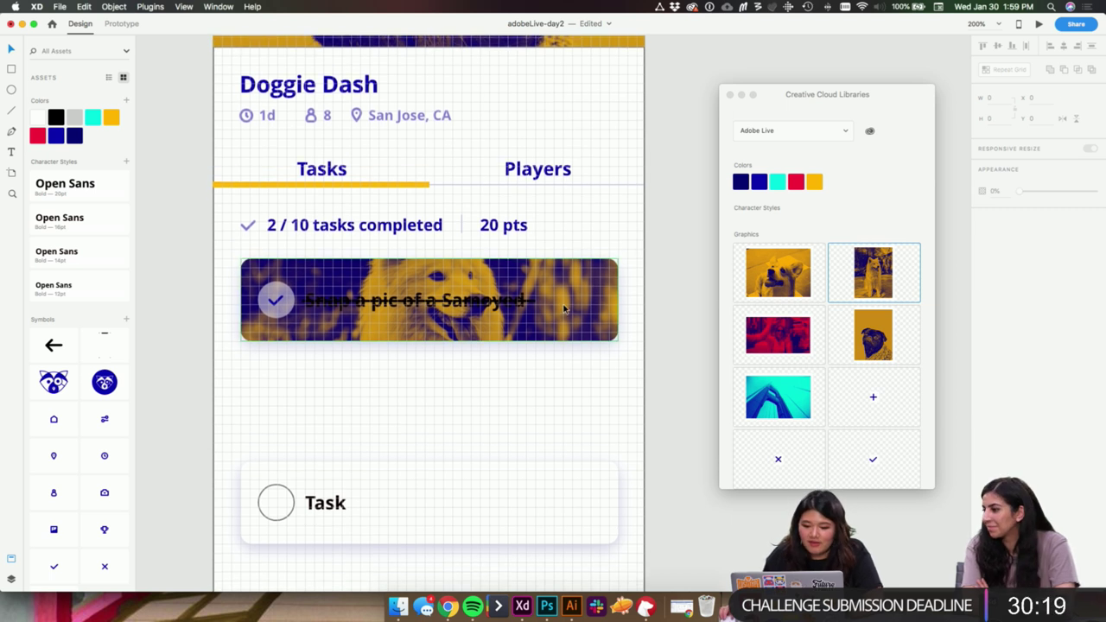
pyautogui.click(499, 413)
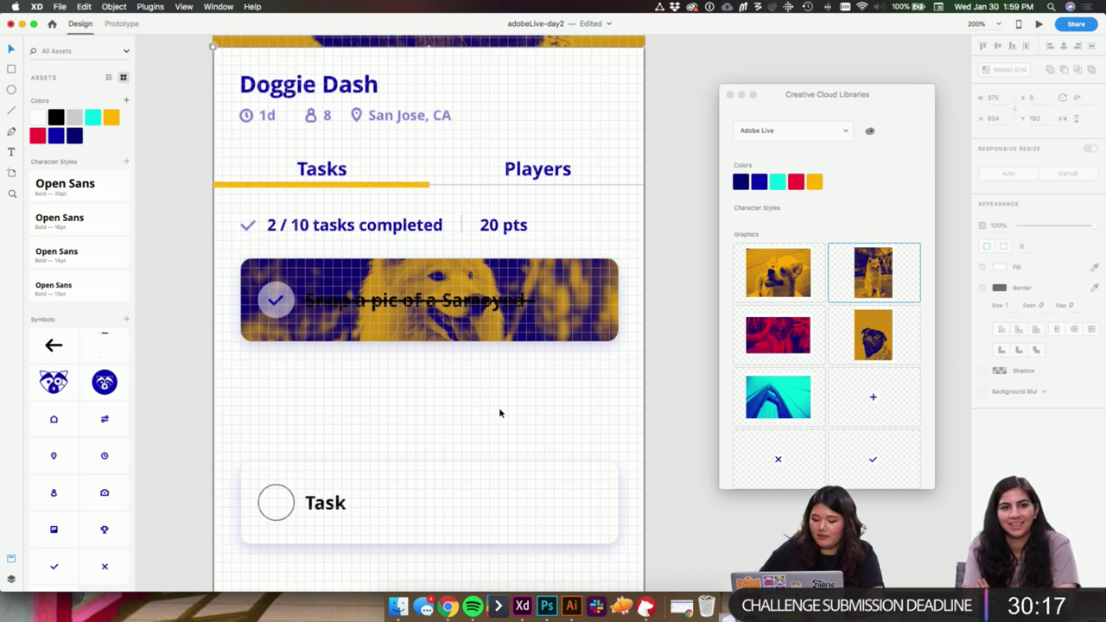
pyautogui.press('super+apostrophe')
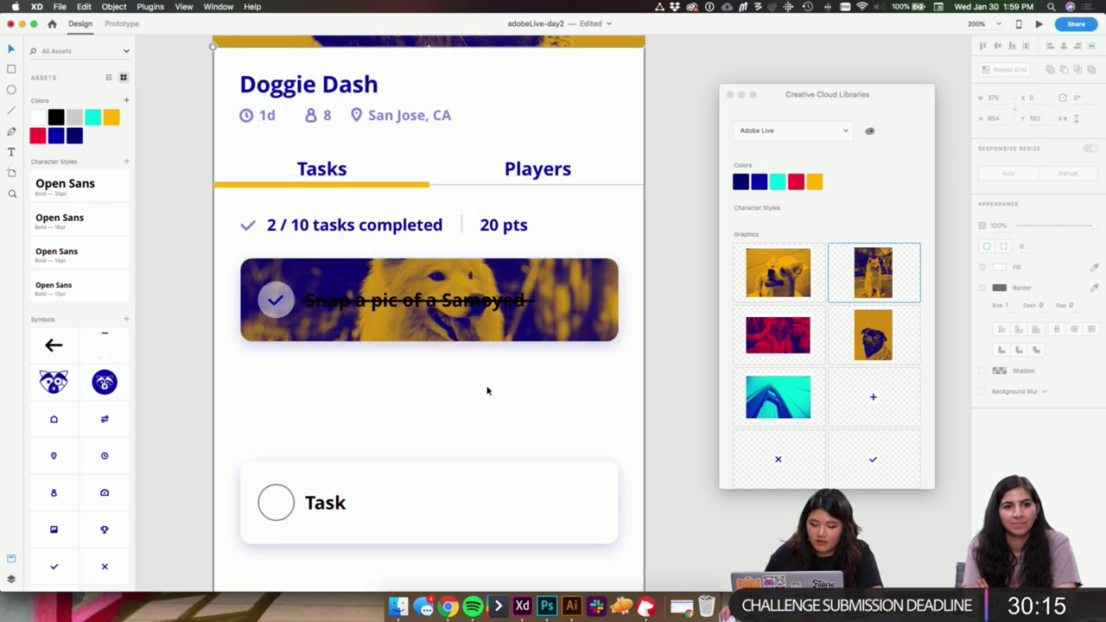
# - Recolor the "Snap a pic of a Samoyed" text and its strikethrough line white
pyautogui.click(498, 305)
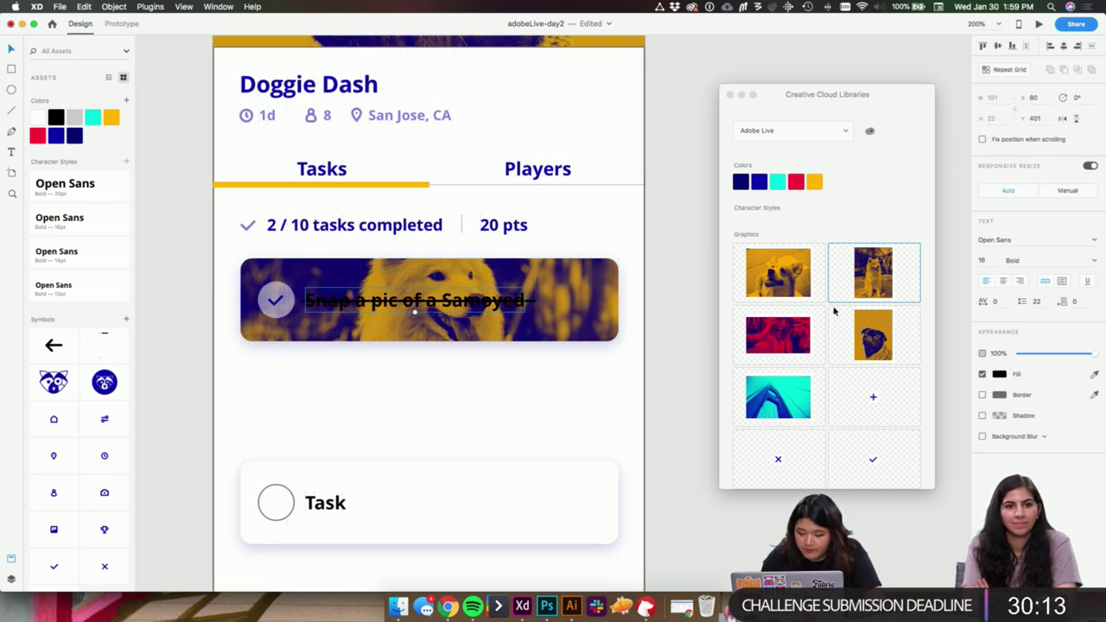
pyautogui.click(999, 374)
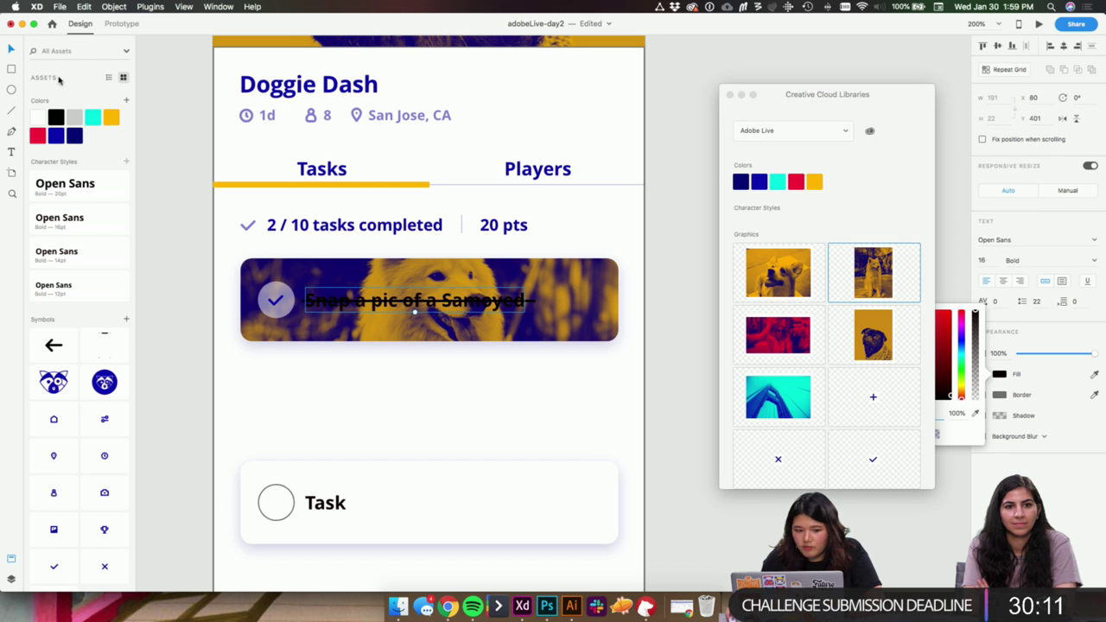
pyautogui.click(37, 117)
pyautogui.click(478, 302)
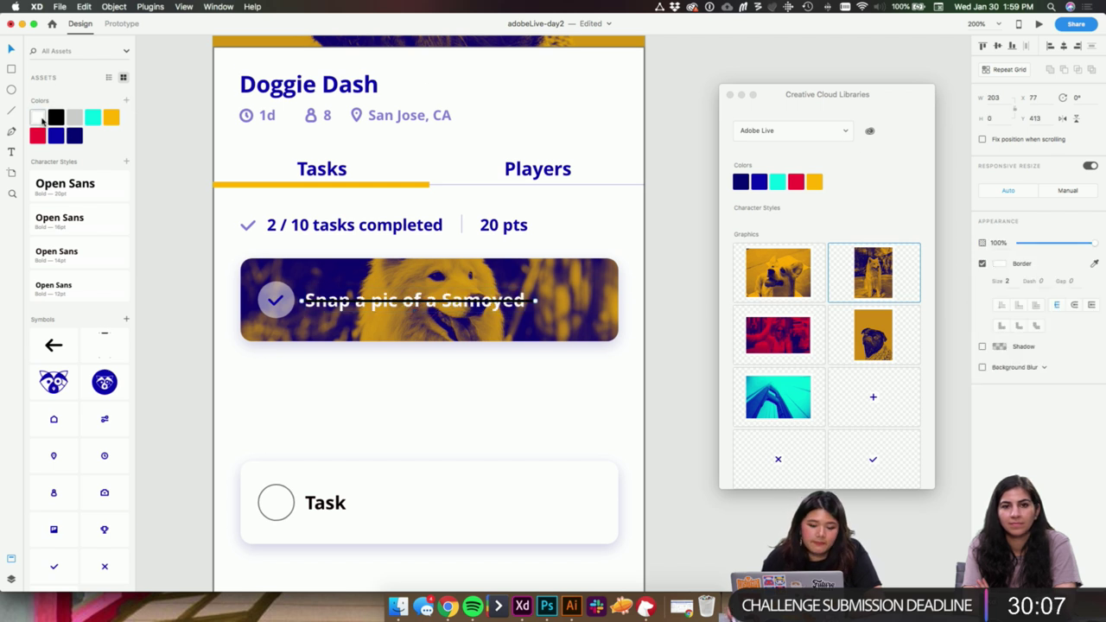
pyautogui.click(38, 117)
pyautogui.click(667, 238)
pyautogui.hscroll(-2, 679, 239)
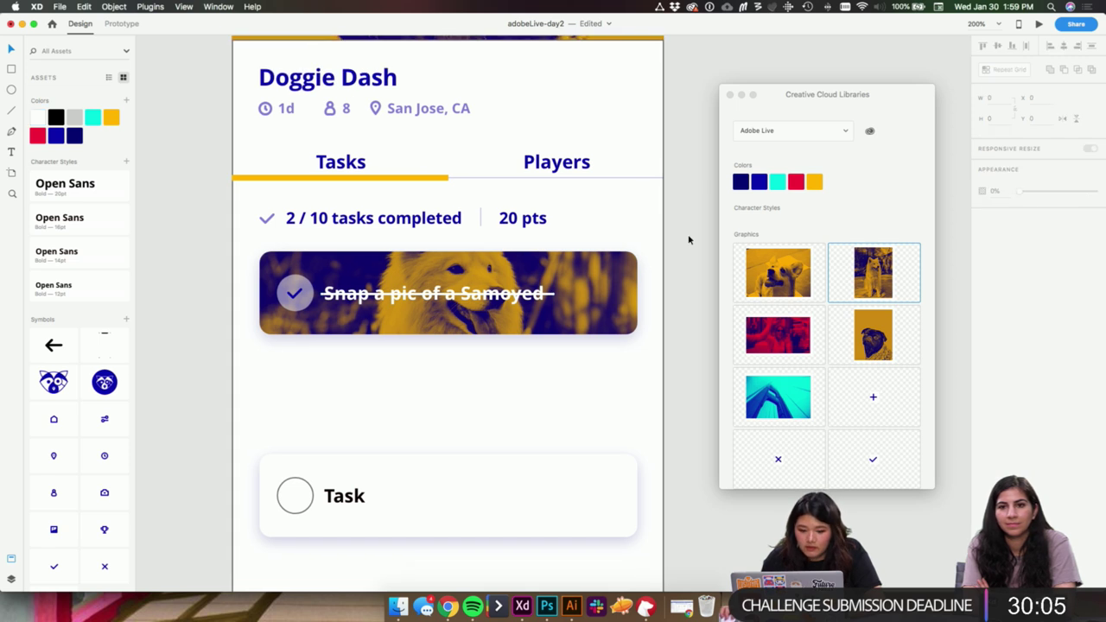
# - Copy the uncompleted task card's white rectangle exactly over the photo card at X 24, Y 376, layered behind the checkmark and task text
pyautogui.press('super+equal')
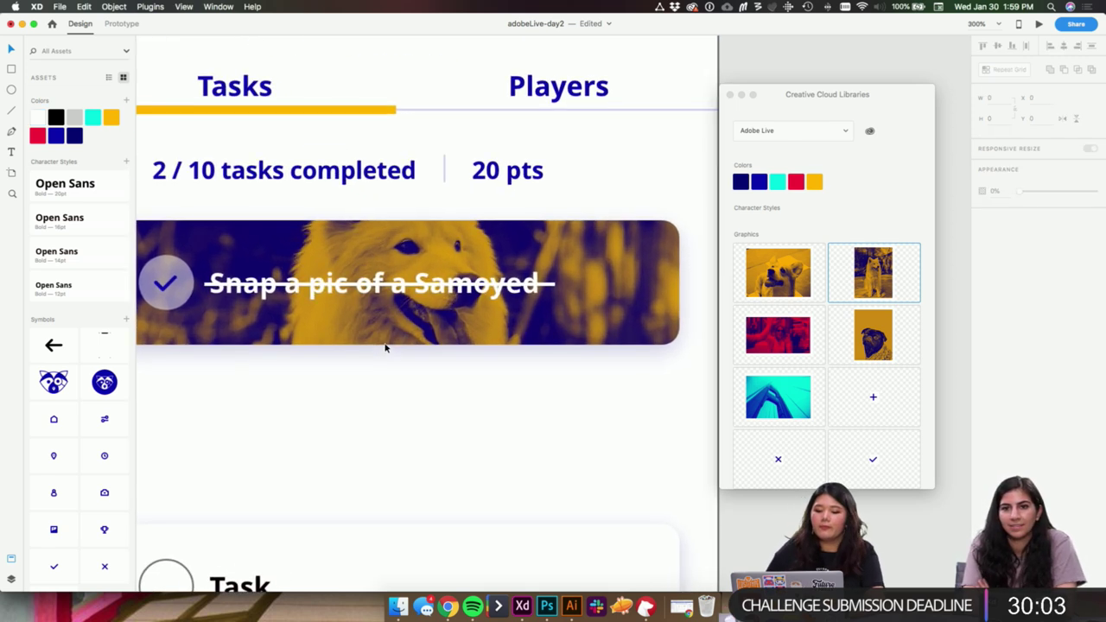
pyautogui.moveTo(382, 413); pyautogui.dragTo(461, 362)
pyautogui.doubleClick(277, 253)
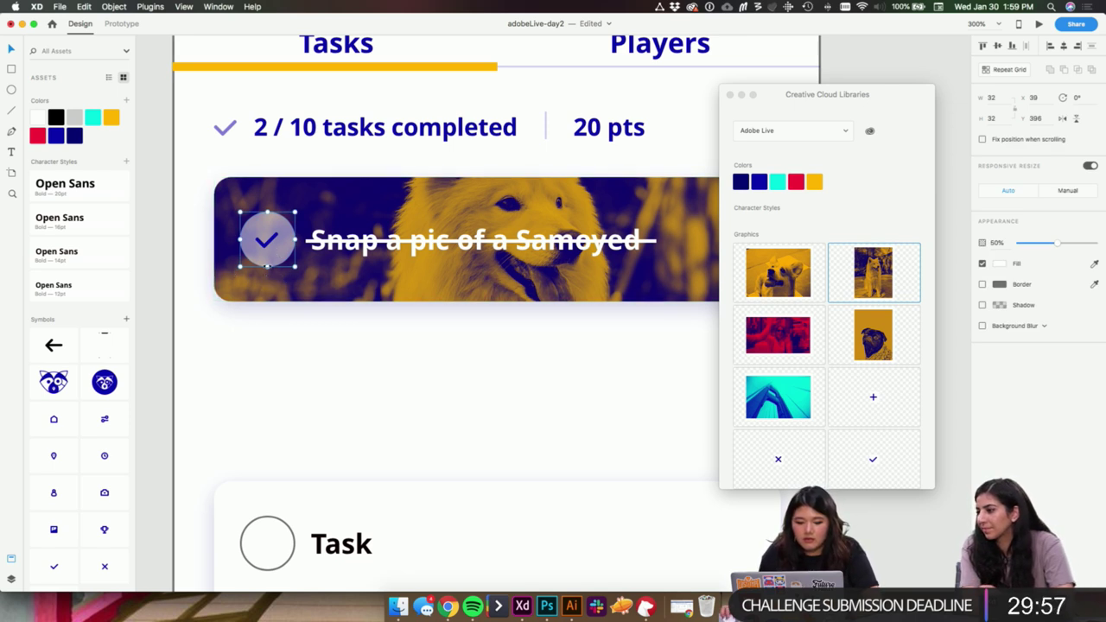
pyautogui.click(485, 288)
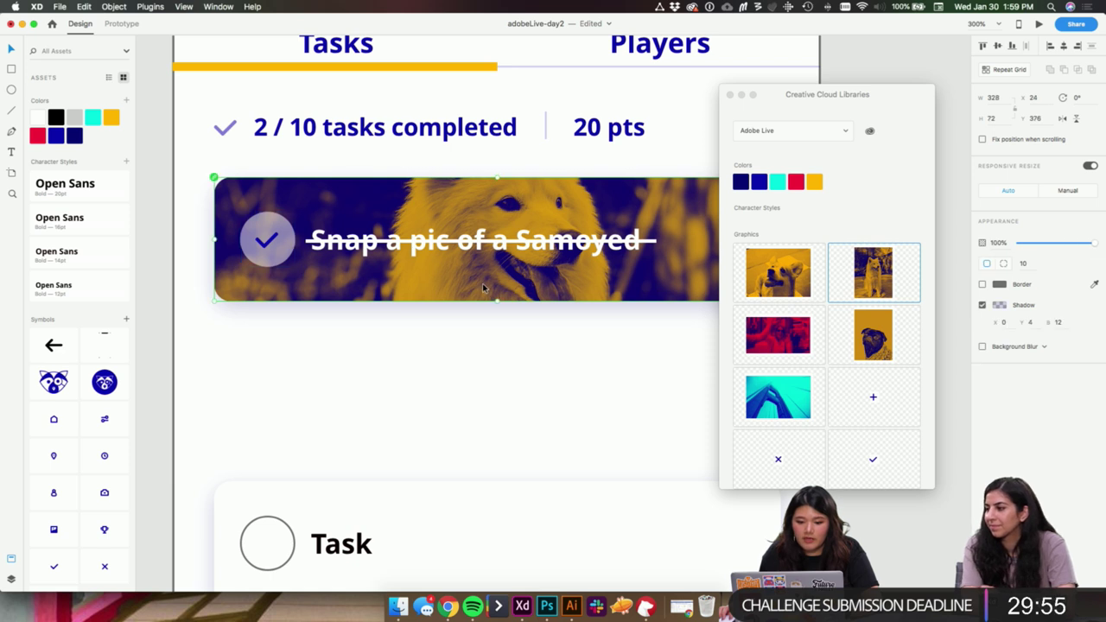
pyautogui.moveTo(565, 378); pyautogui.dragTo(488, 377)
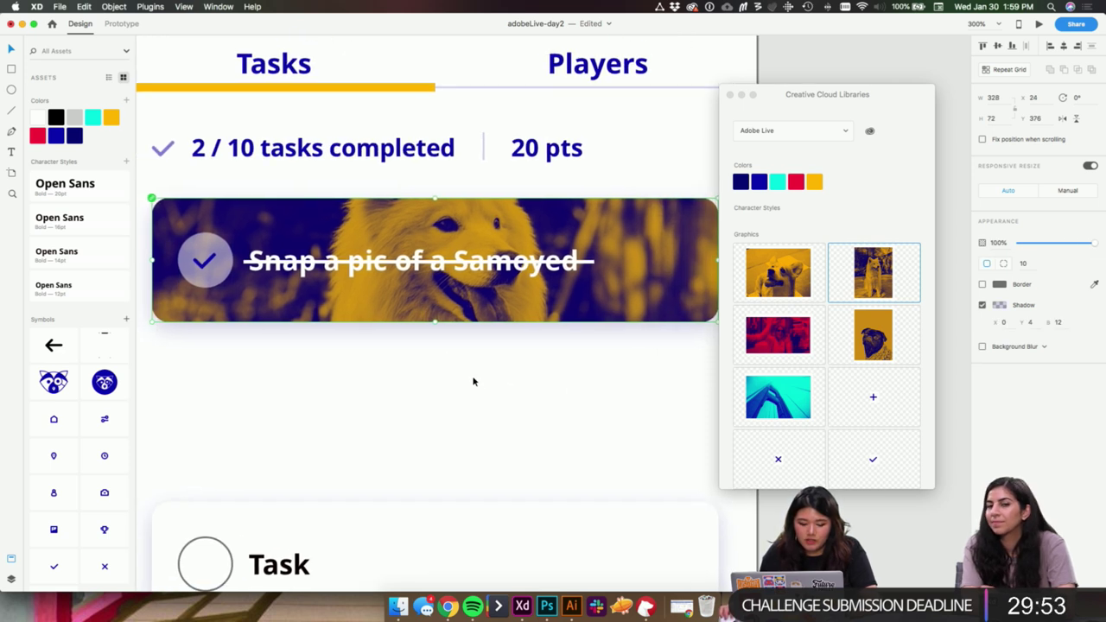
pyautogui.click(522, 535)
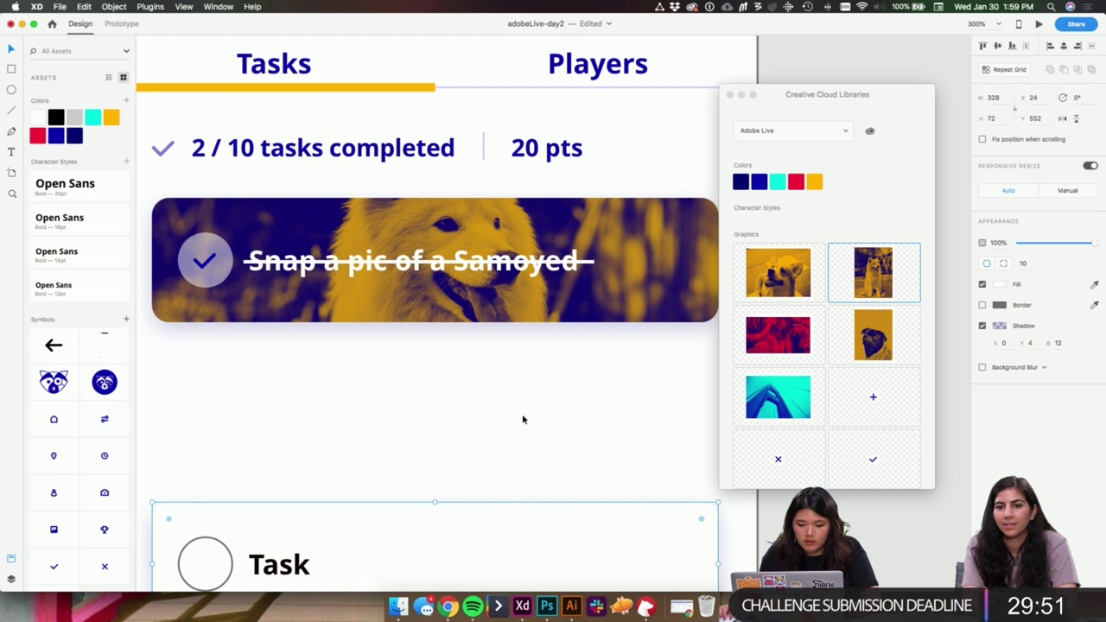
pyautogui.moveTo(565, 506); pyautogui.dragTo(563, 253)
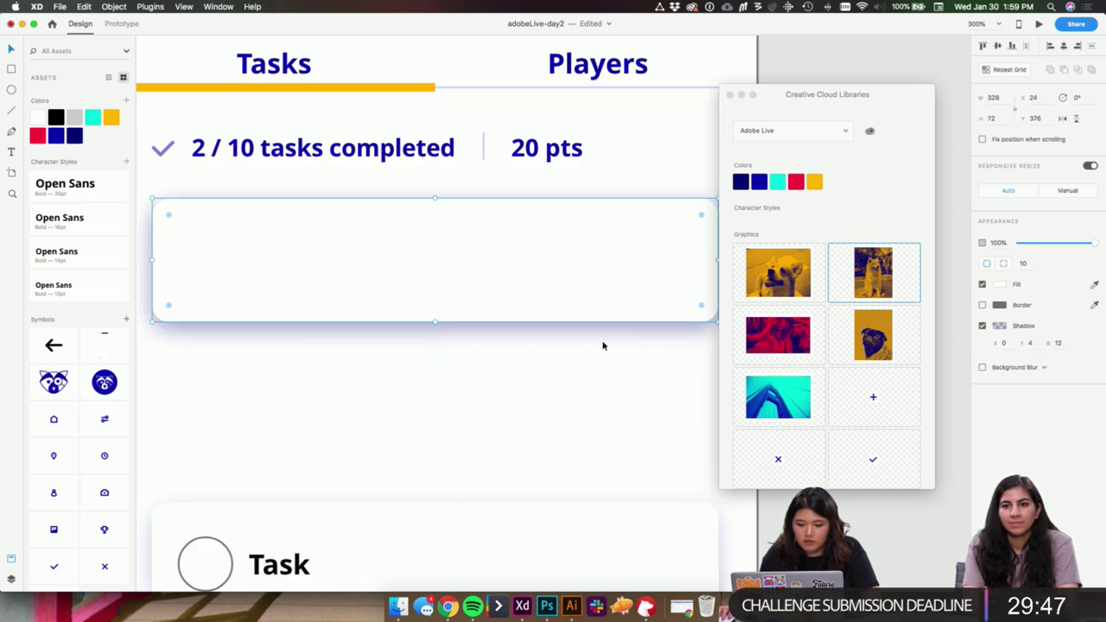
pyautogui.press('super+bracketleft')
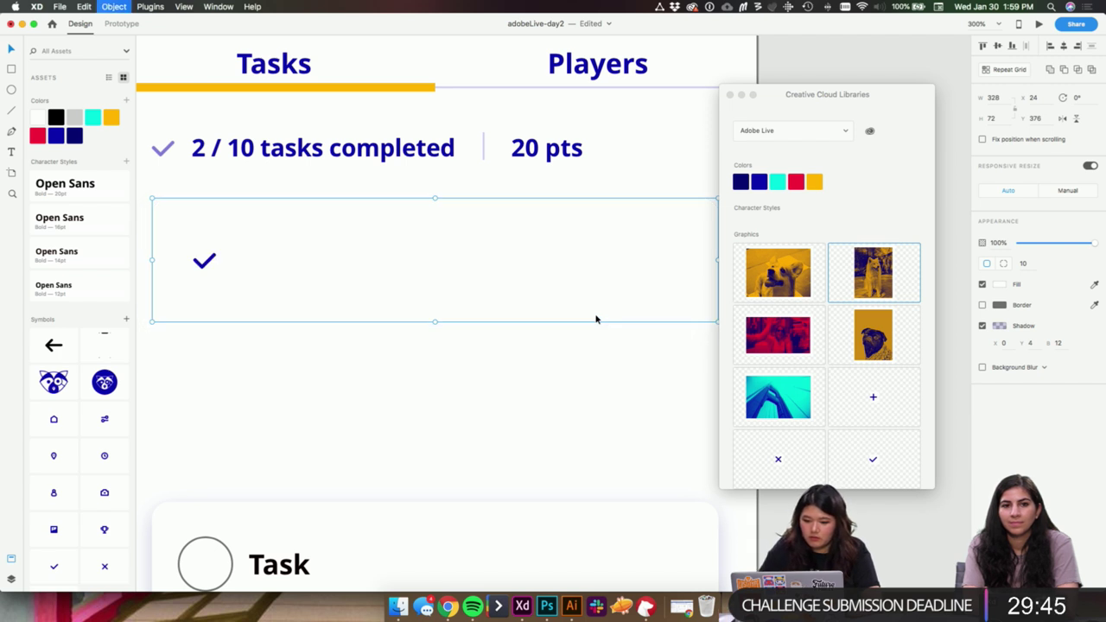
pyautogui.press('super+bracketright')
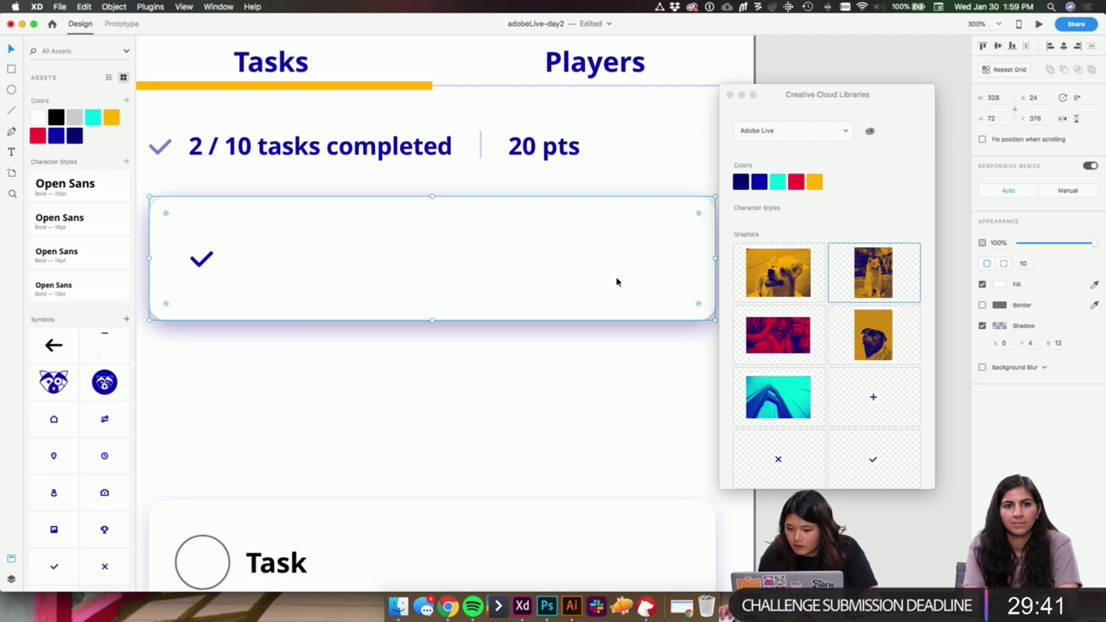
# - Apply a background blur to the overlaid white rectangle with blur amount 1, brightness 6 and opacity 0%
pyautogui.click(511, 267)
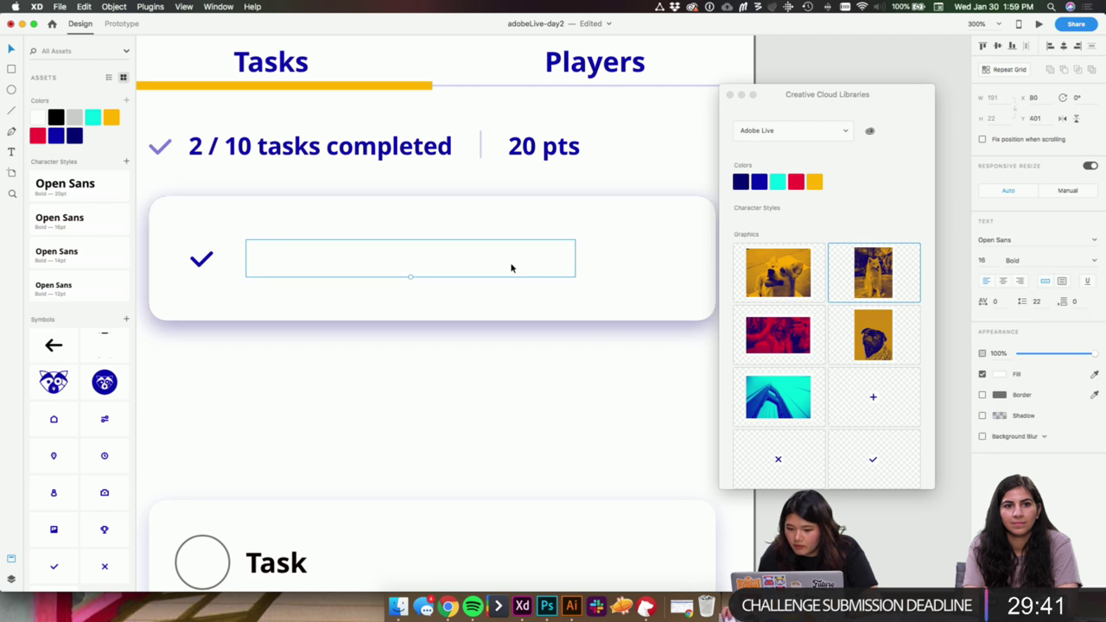
pyautogui.click(646, 285)
pyautogui.click(982, 368)
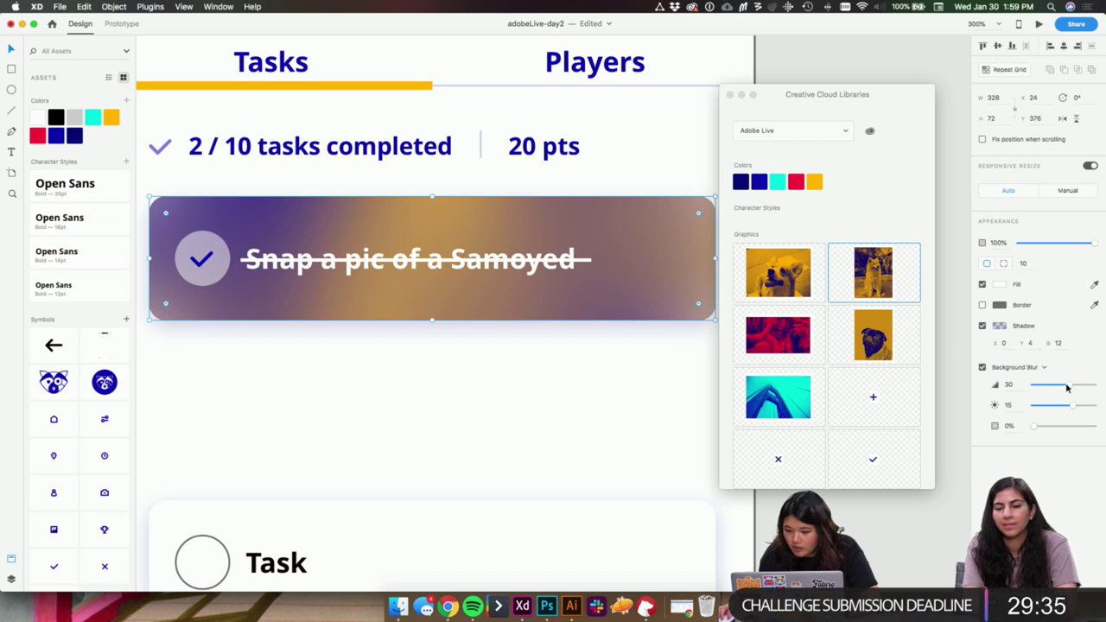
pyautogui.moveTo(1068, 386); pyautogui.dragTo(1068, 411)
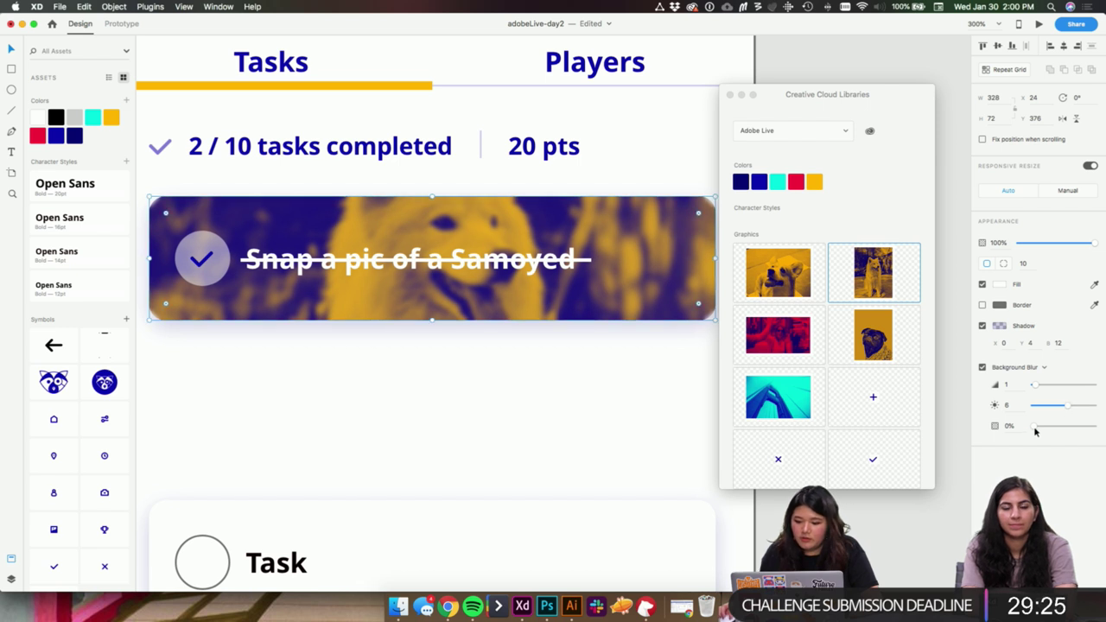
pyautogui.hscroll(-3, 484, 404)
pyautogui.scroll(1, 483, 405)
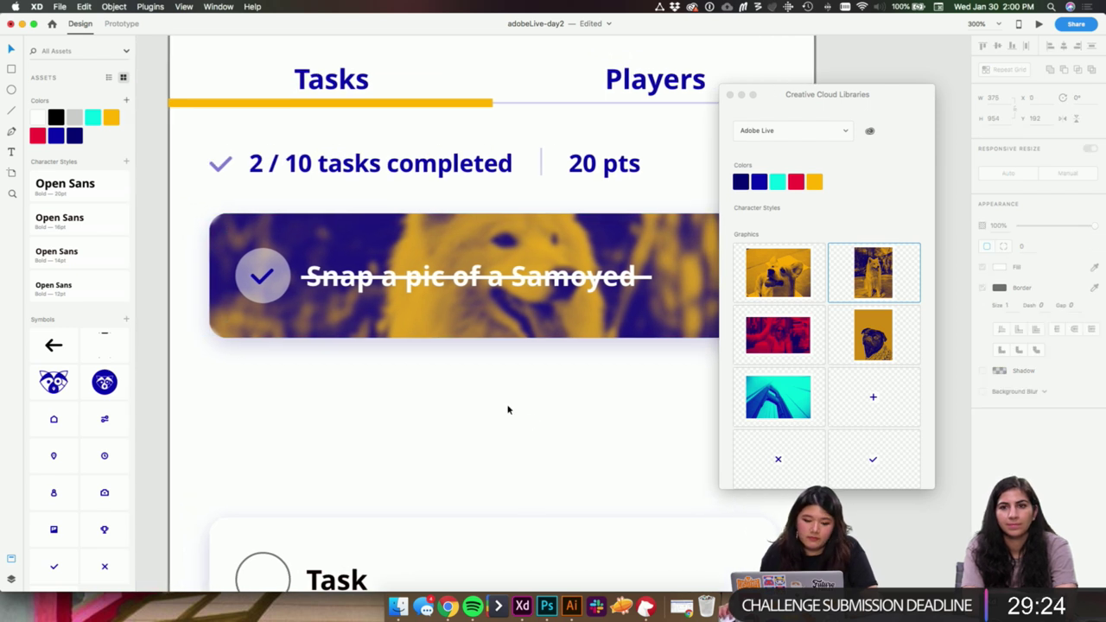
# - Select the checkmark inside the circle of the completed Samoyed card
pyautogui.doubleClick(275, 294)
pyautogui.click(262, 275)
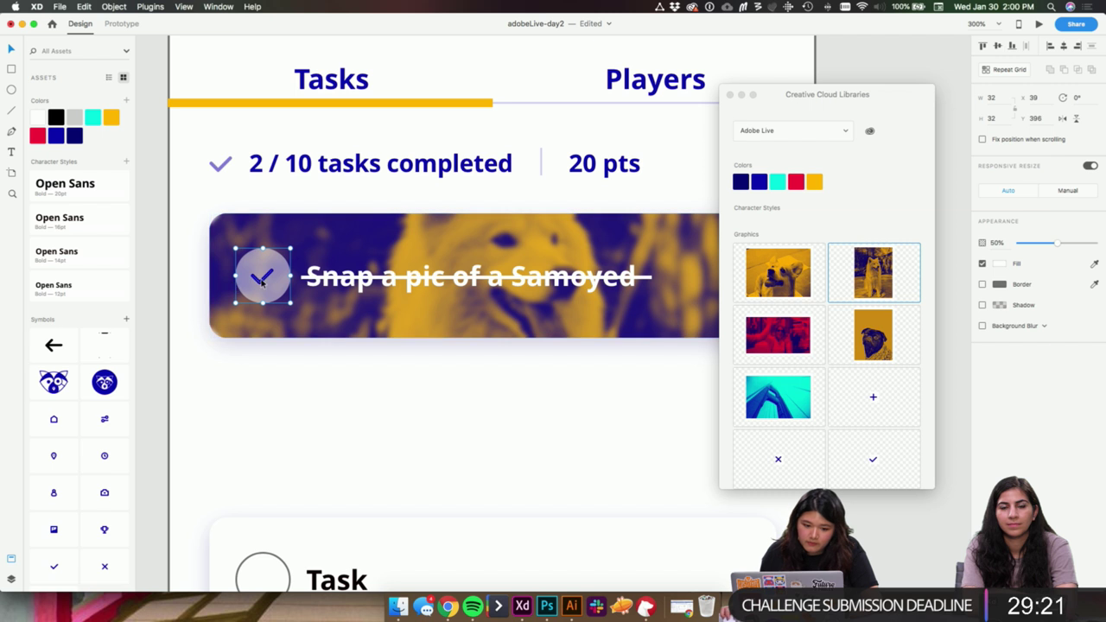
pyautogui.hscroll(-3, 966, 259)
pyautogui.scroll(1, 966, 259)
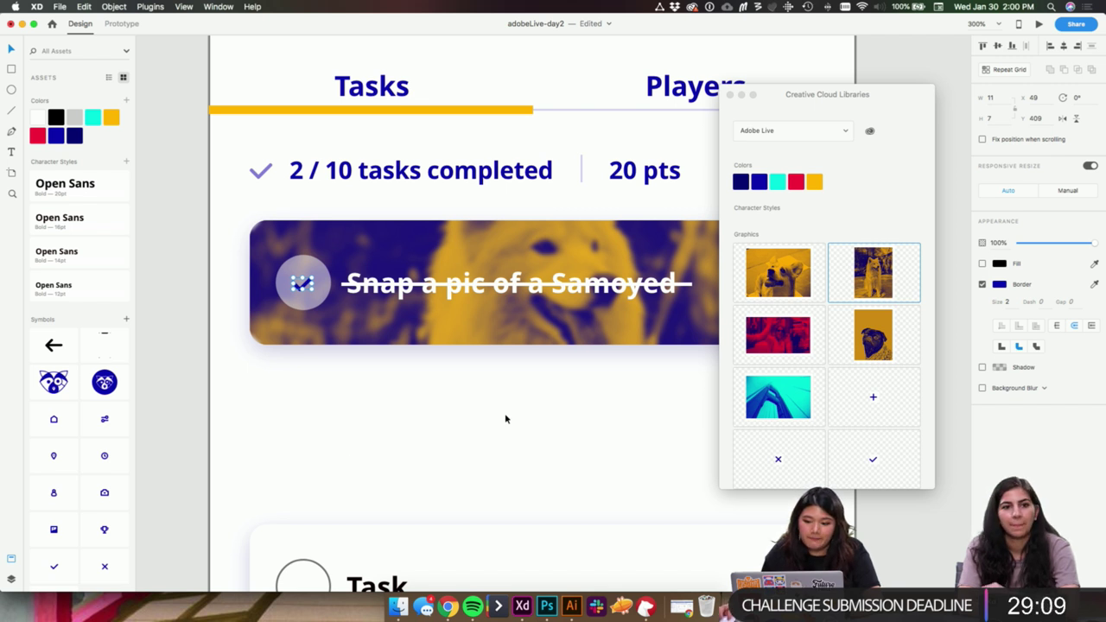
pyautogui.hscroll(3, 505, 419)
pyautogui.hscroll(1, 506, 419)
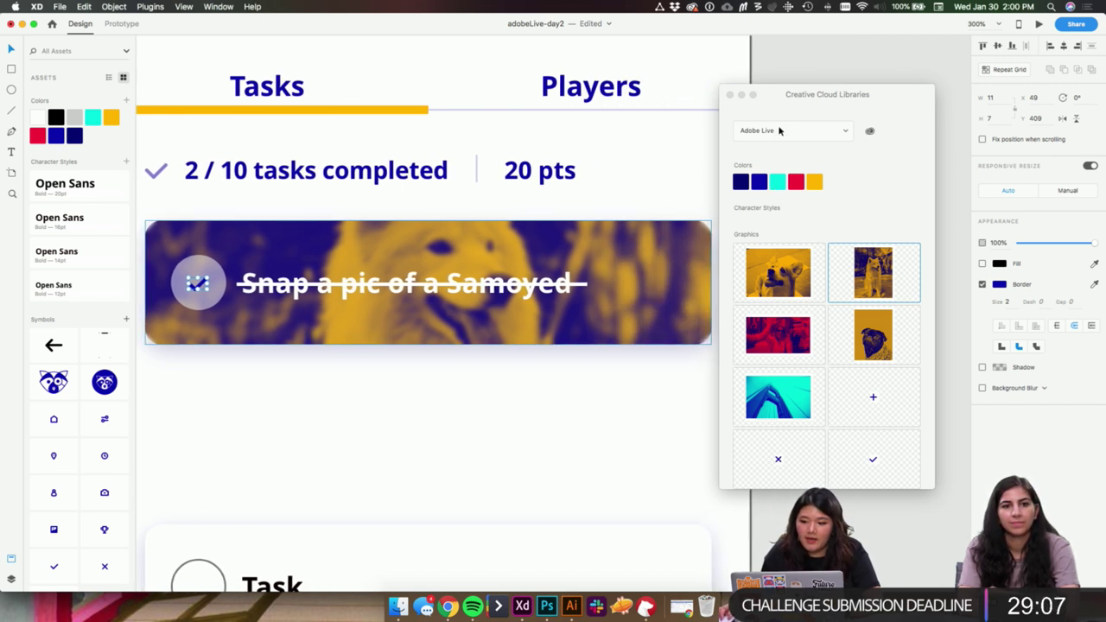
# - Set the border color of the completed Samoyed card's checkmark to white #FFFFFF
pyautogui.moveTo(791, 104); pyautogui.dragTo(842, 93)
pyautogui.hscroll(-1, 557, 408)
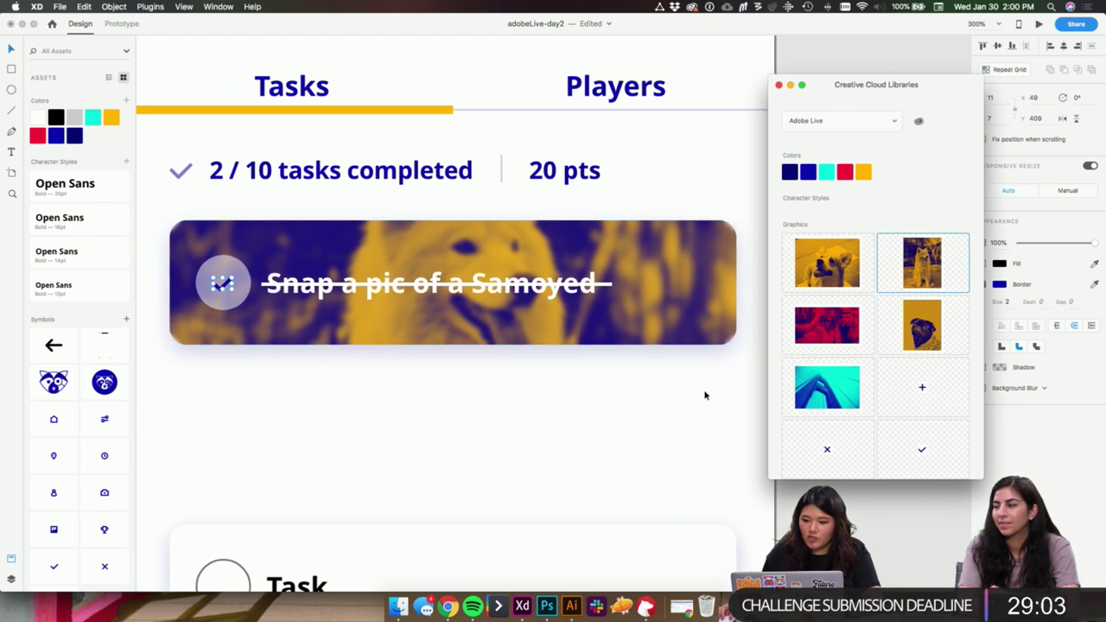
pyautogui.hscroll(-1, 704, 395)
pyautogui.click(36, 115)
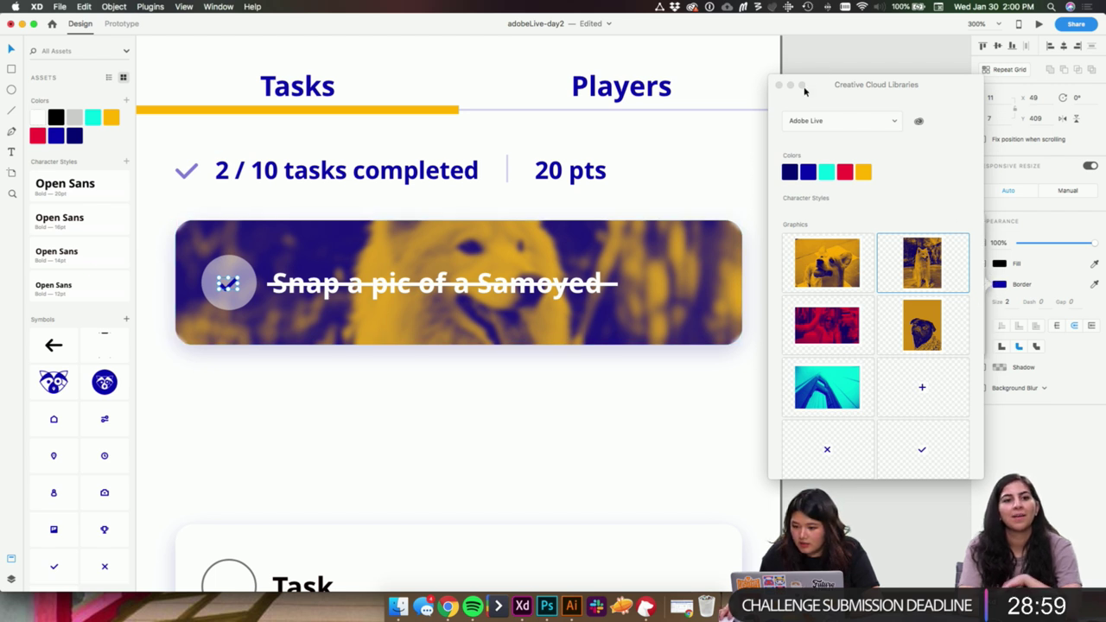
pyautogui.moveTo(777, 86); pyautogui.dragTo(806, 422)
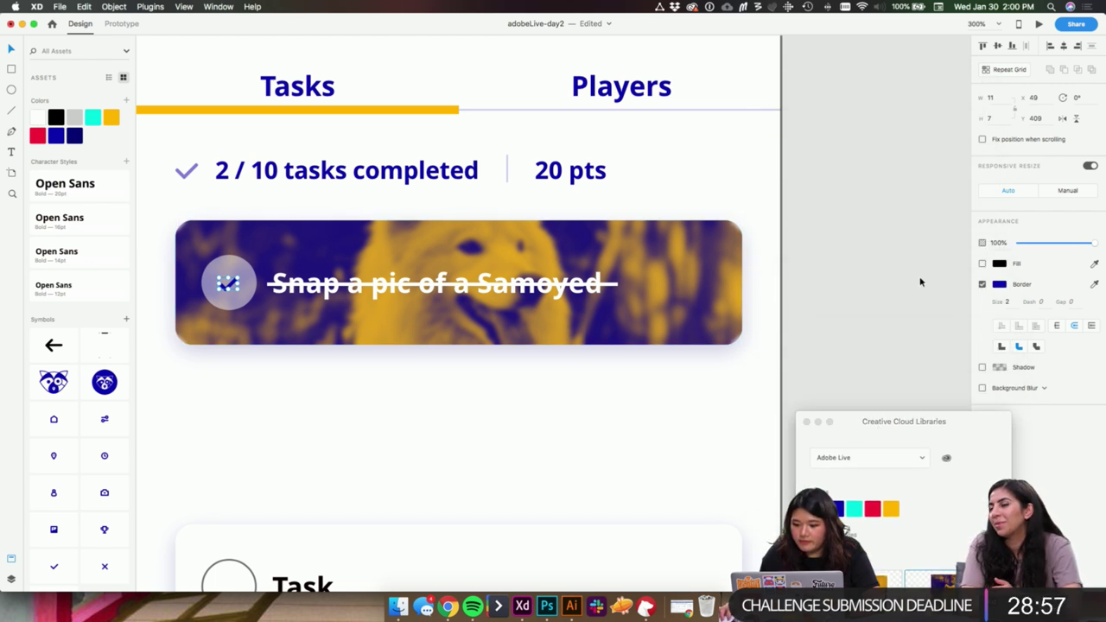
pyautogui.click(995, 286)
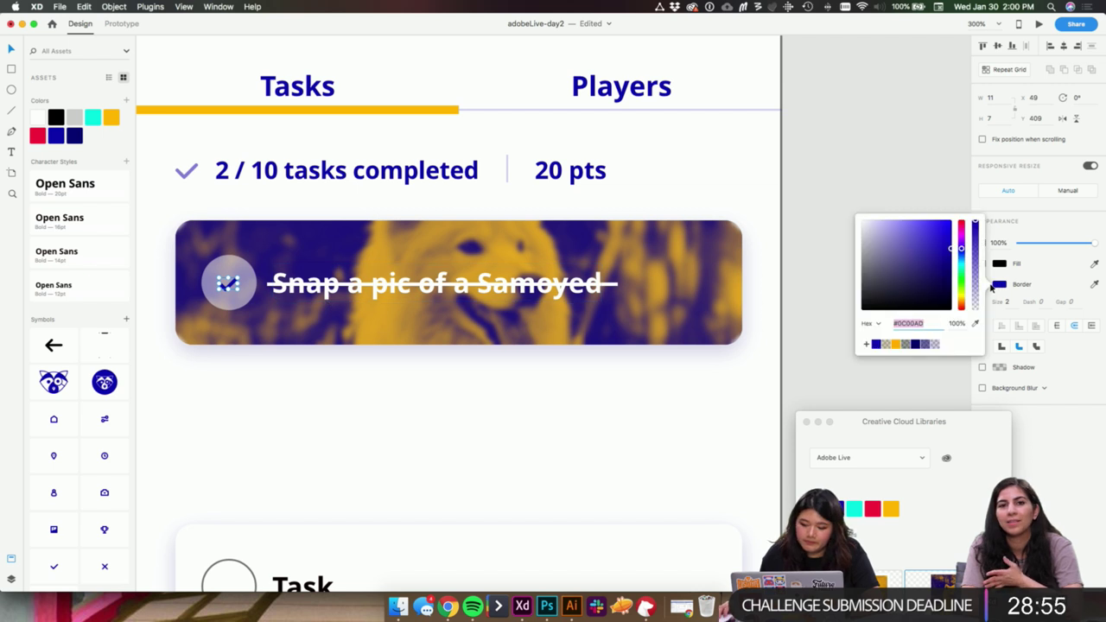
pyautogui.click(912, 343)
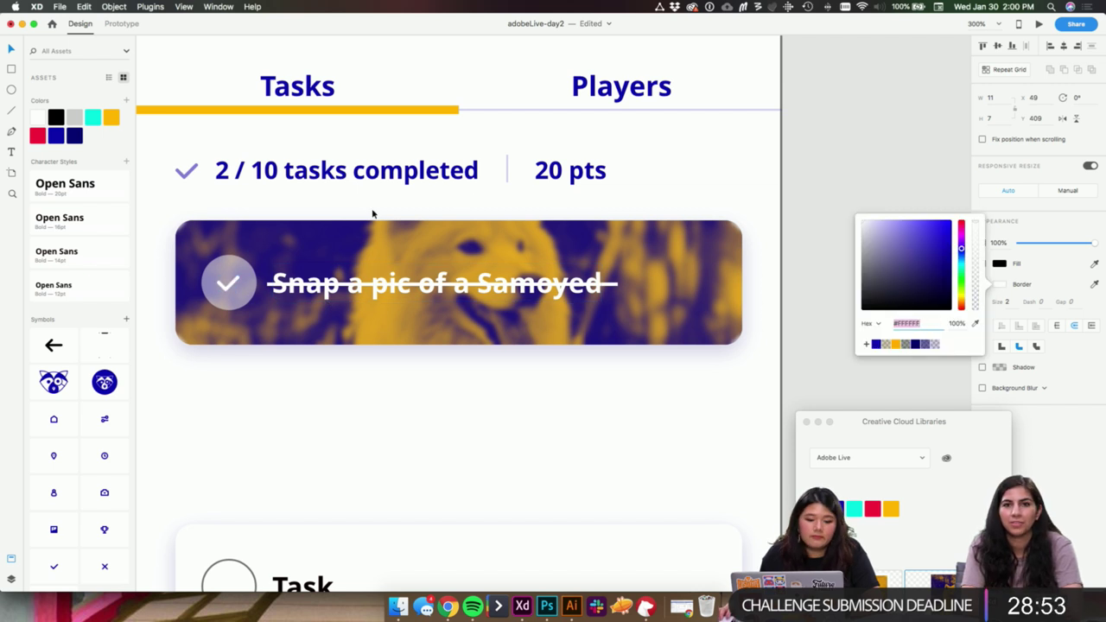
# - Raise the opacity of the white circle behind the completed card's checkmark to 100%
pyautogui.click(242, 298)
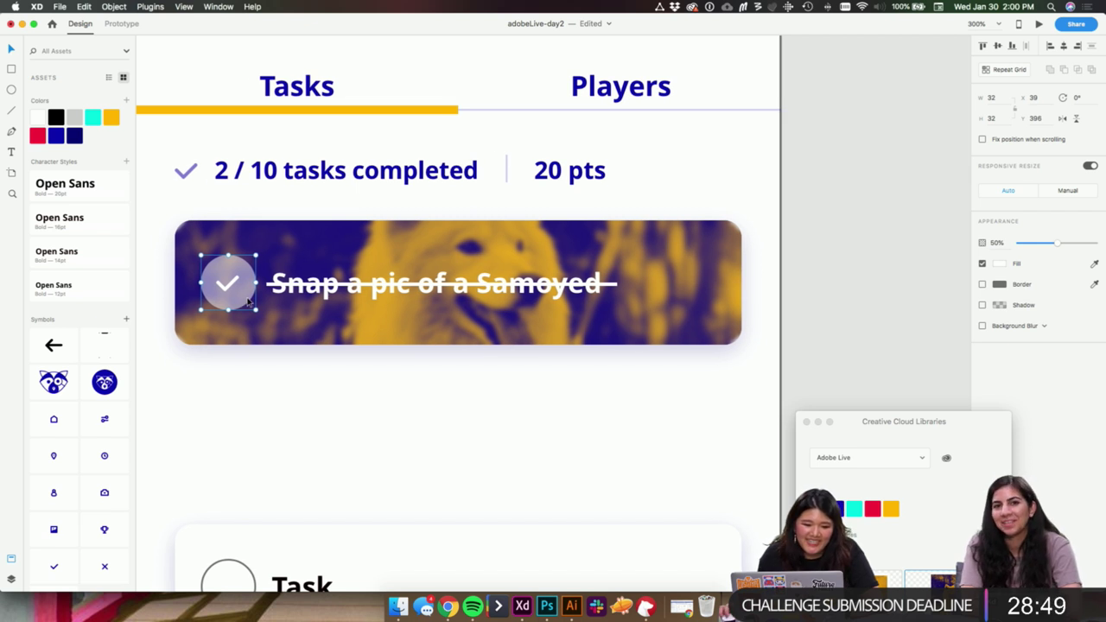
pyautogui.hscroll(1, 248, 301)
pyautogui.moveTo(1056, 247); pyautogui.dragTo(1093, 244)
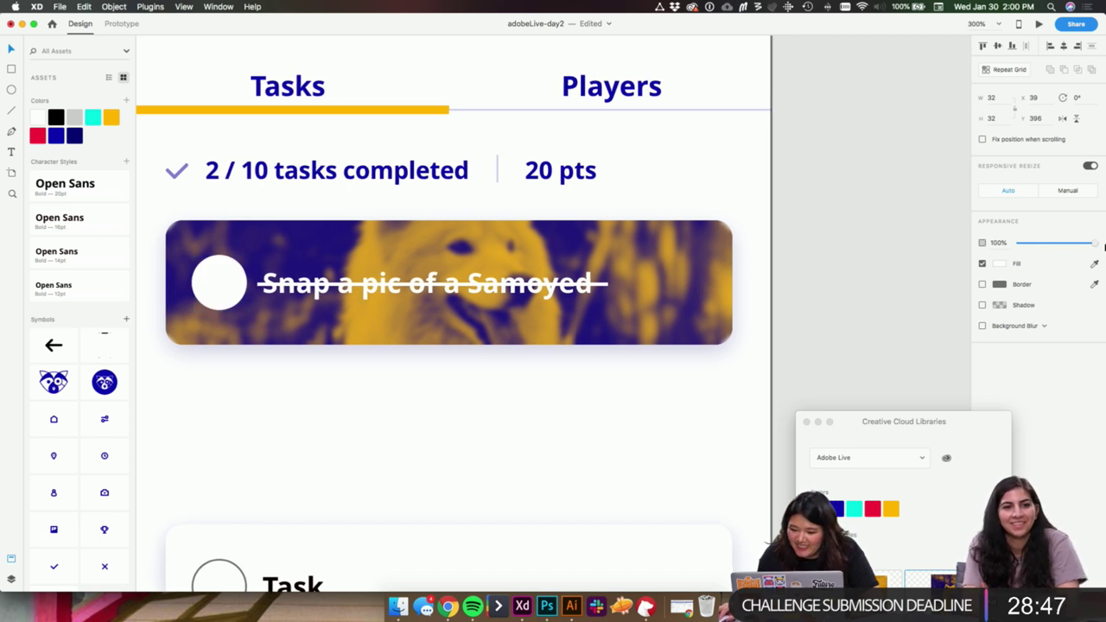
# - Set the border color of the checkmark inside the white circle to the brand blue #0C00AD
pyautogui.click(217, 284)
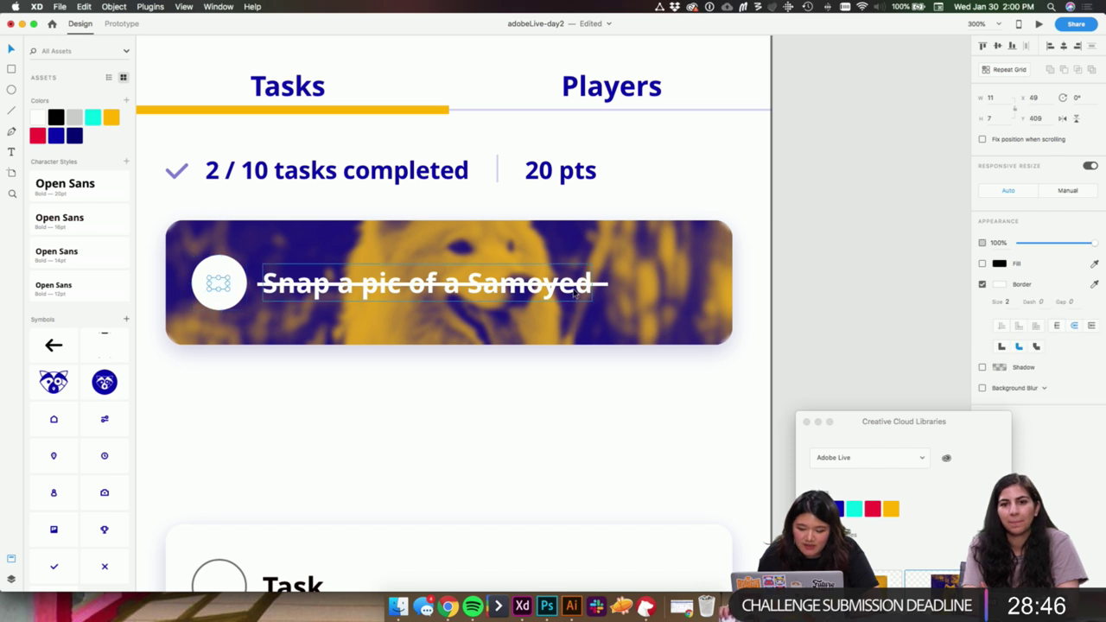
pyautogui.click(1000, 285)
pyautogui.click(876, 344)
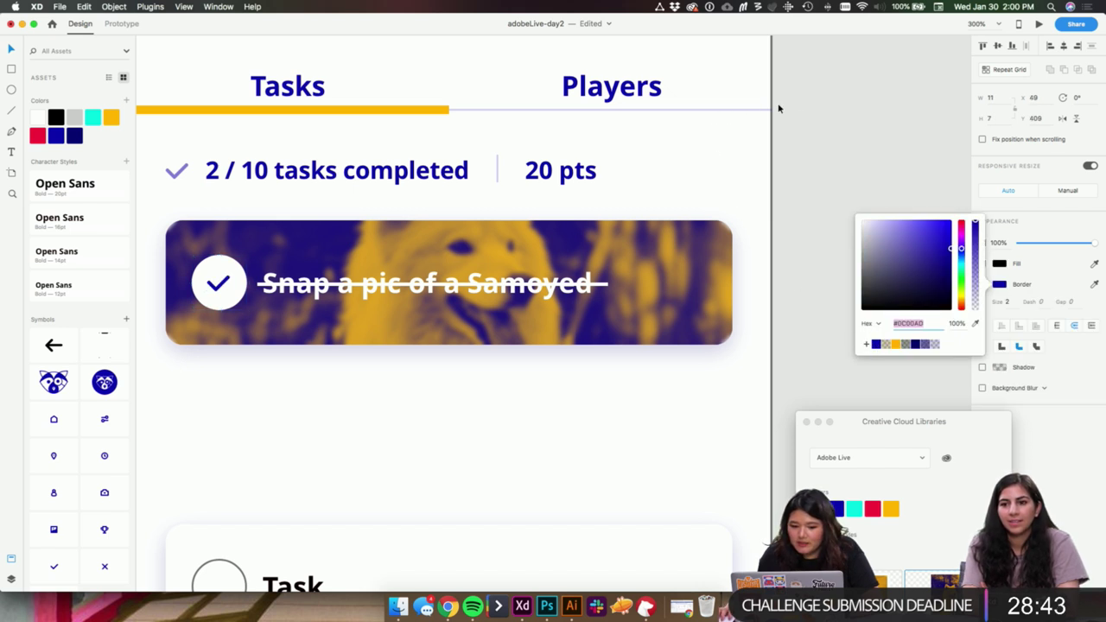
pyautogui.click(852, 143)
pyautogui.hscroll(-1, 867, 141)
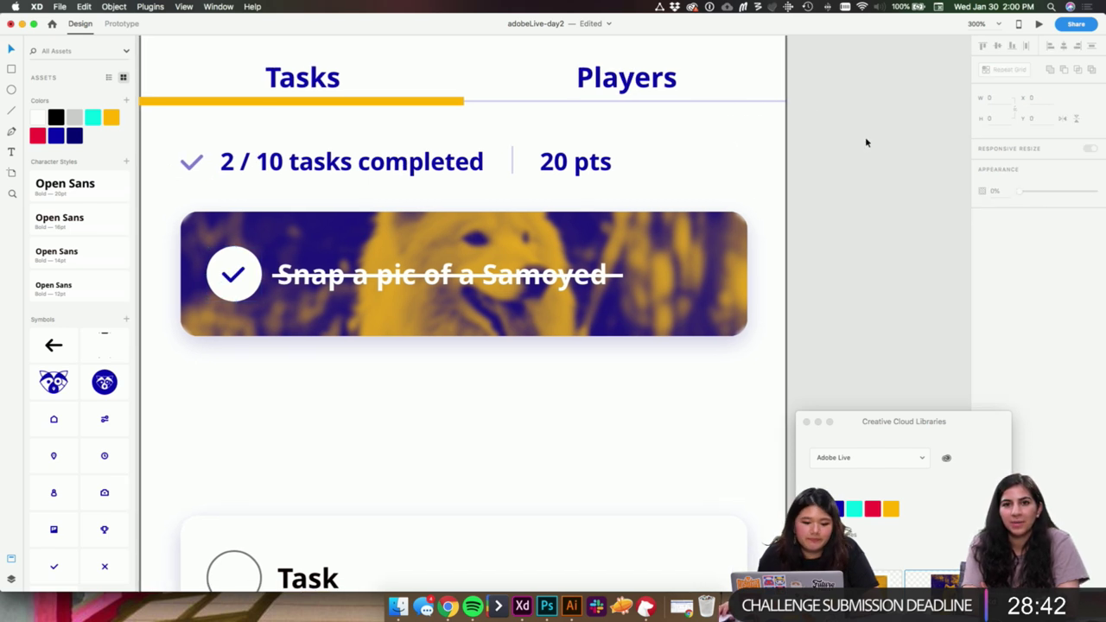
# - Fine-tune the blue checkmark's vertical position so it sits centered in its white circle
pyautogui.click(240, 276)
pyautogui.press('Down')
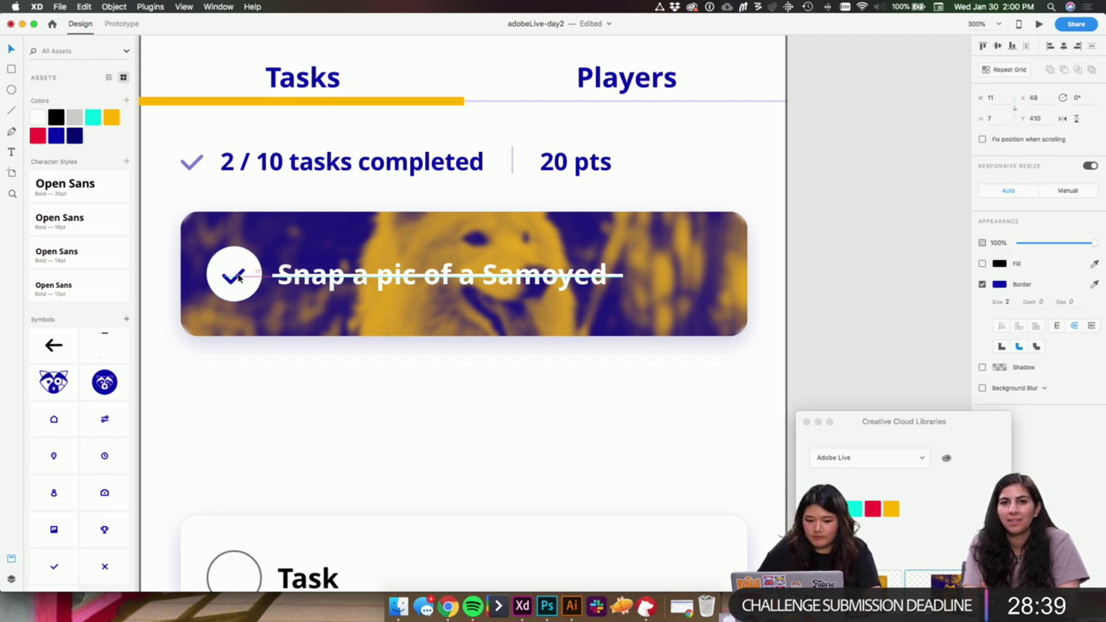
pyautogui.moveTo(239, 277); pyautogui.dragTo(238, 275)
pyautogui.click(415, 418)
# - Select the completed Samoyed card's elements and show the square grid on the artboard
pyautogui.moveTo(536, 415); pyautogui.dragTo(506, 380)
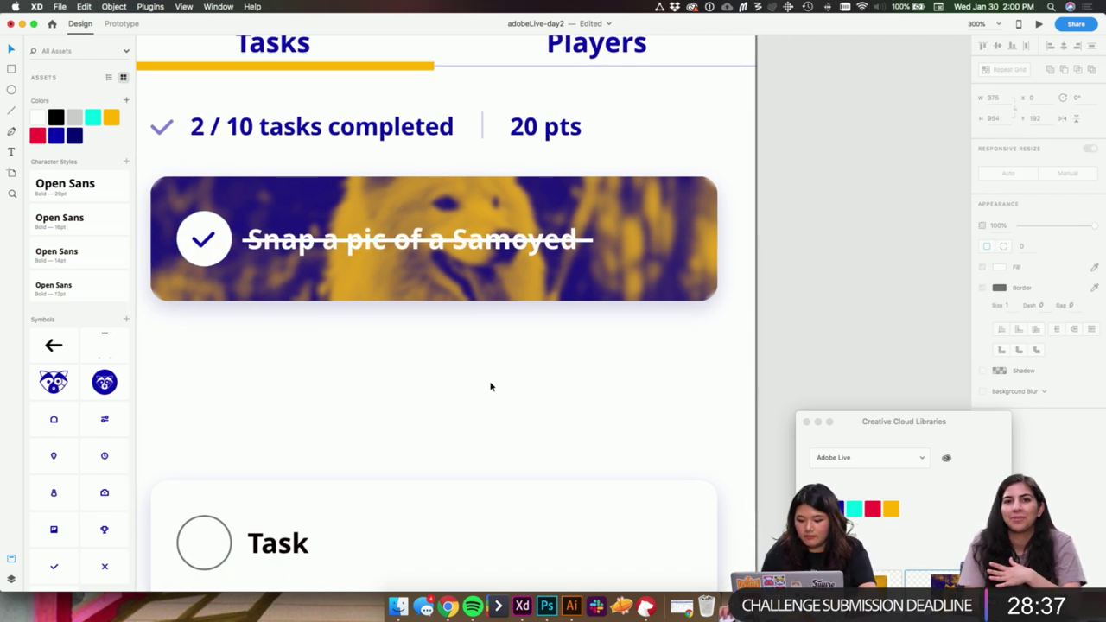
pyautogui.press('super+minus')
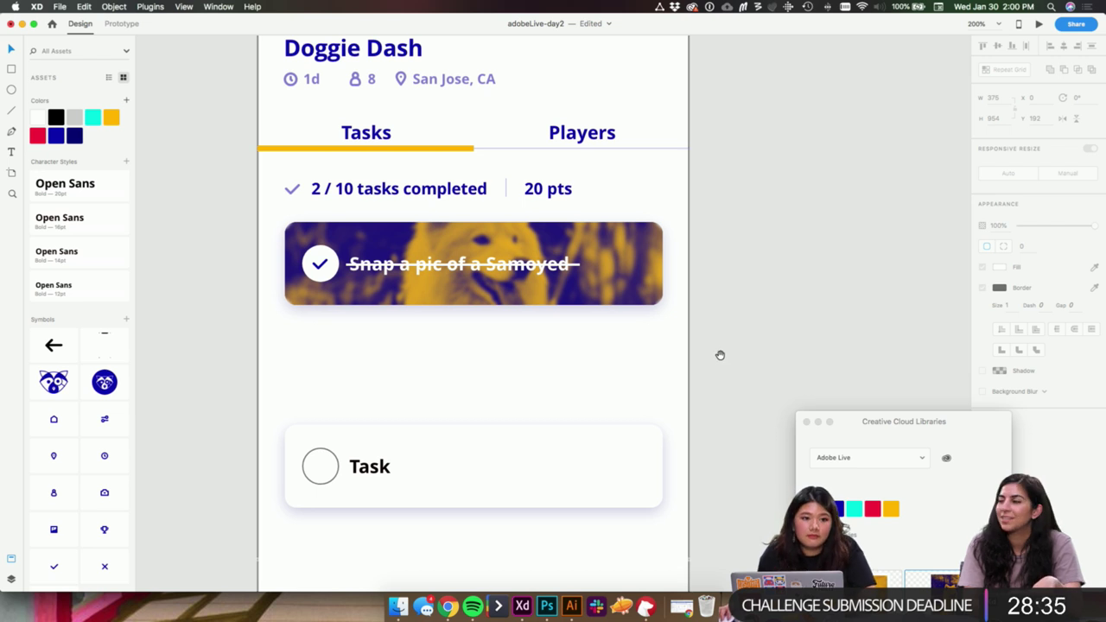
pyautogui.moveTo(719, 362); pyautogui.dragTo(724, 254)
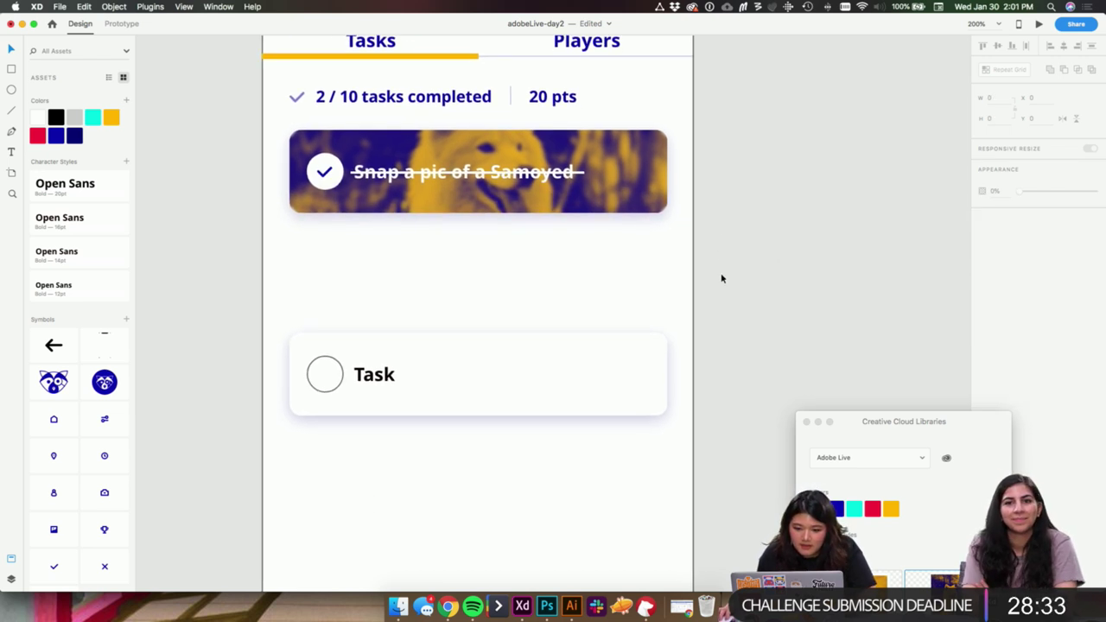
pyautogui.click(563, 183)
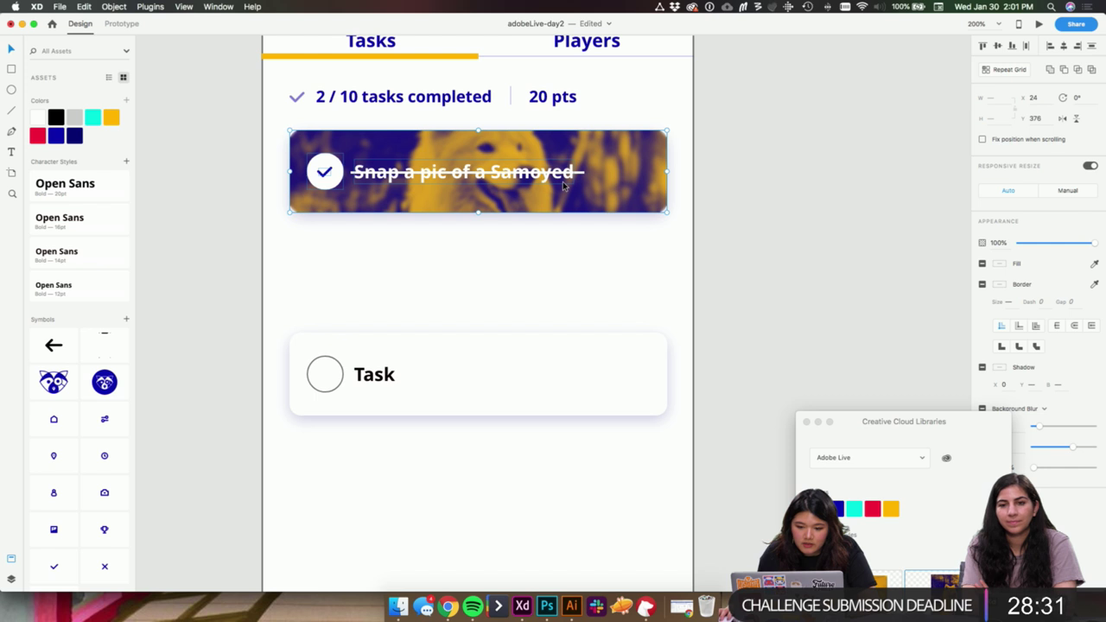
pyautogui.press('super+apostrophe')
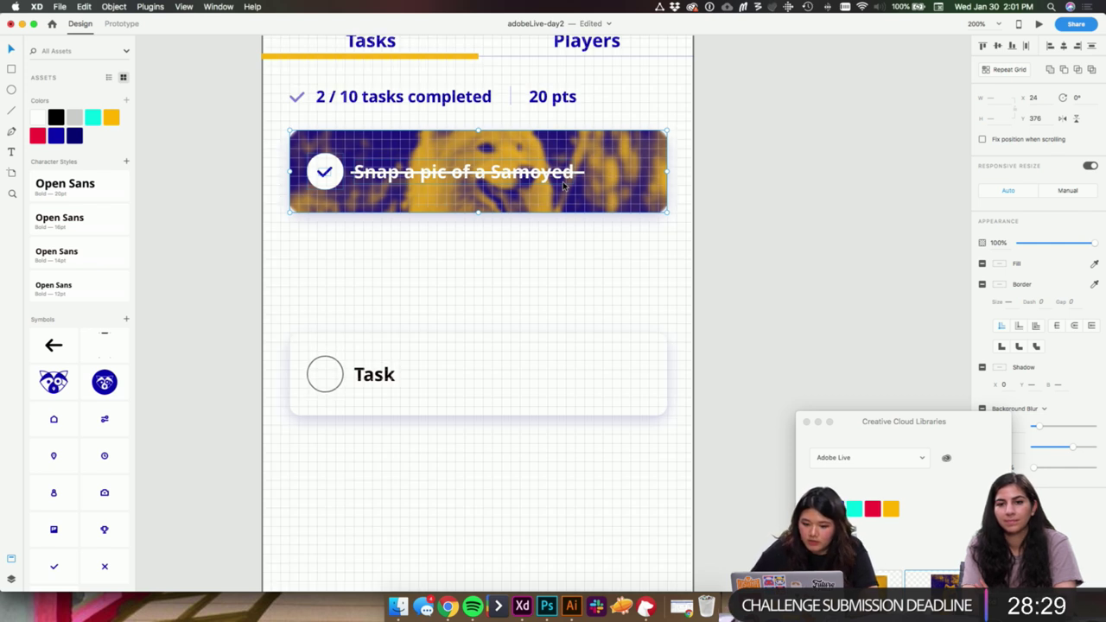
# - Turn the completed card into a repeat grid with a second copy below and tighten the gap between them
pyautogui.click(1002, 69)
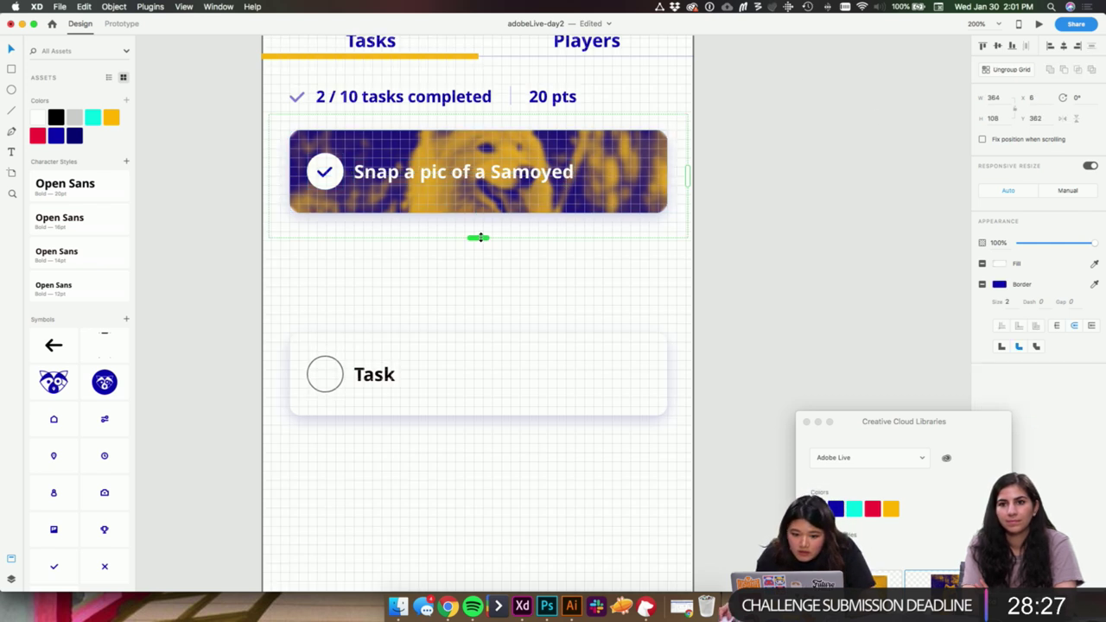
pyautogui.moveTo(478, 238); pyautogui.dragTo(482, 336)
pyautogui.moveTo(511, 262); pyautogui.dragTo(512, 205)
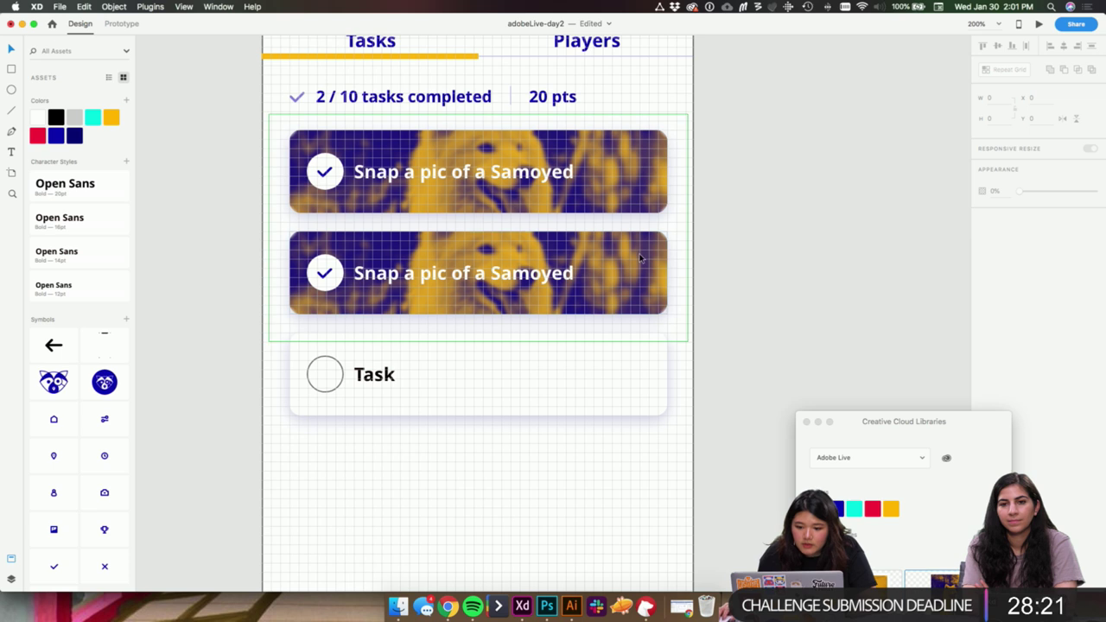
# - Move the Creative Cloud Libraries window beside the task cards so its graphics are accessible
pyautogui.click(778, 230)
pyautogui.scroll(-1, 769, 216)
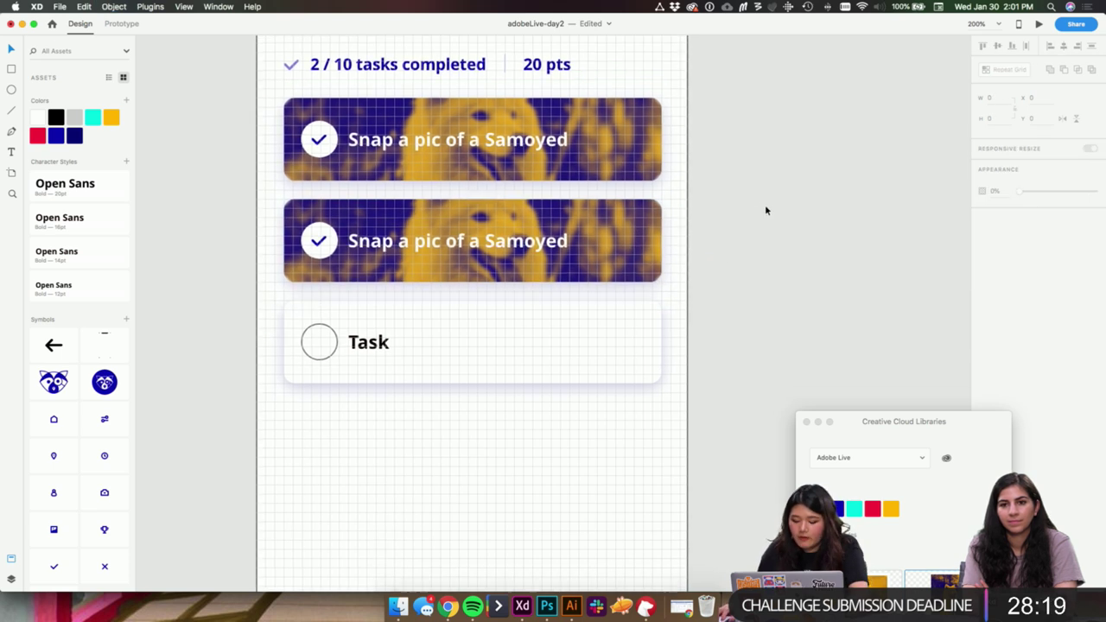
pyautogui.press('super+minus')
pyautogui.press('super+plus')
pyautogui.hscroll(3, 671, 236)
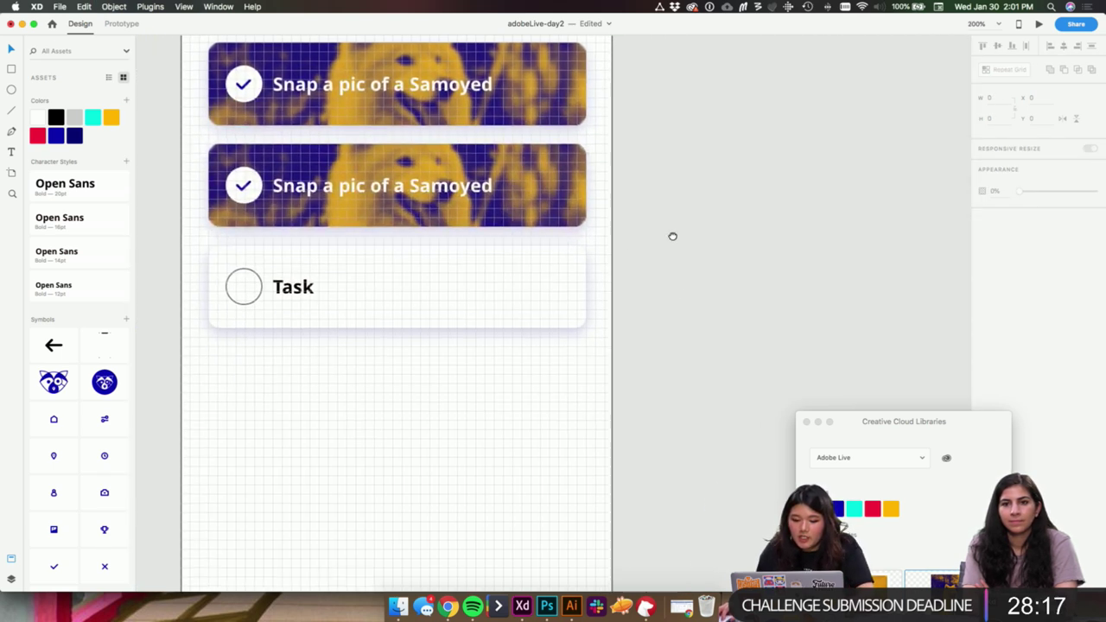
pyautogui.moveTo(868, 426); pyautogui.dragTo(842, 164)
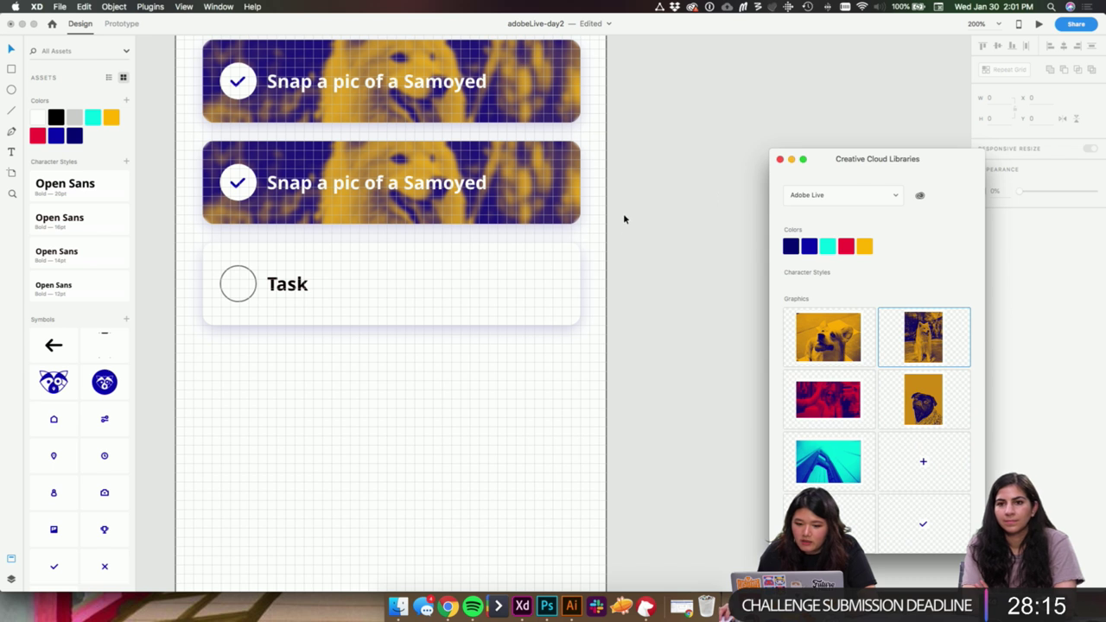
pyautogui.click(623, 213)
pyautogui.press('space')
pyautogui.moveTo(606, 259); pyautogui.dragTo(655, 309)
pyautogui.click(654, 311)
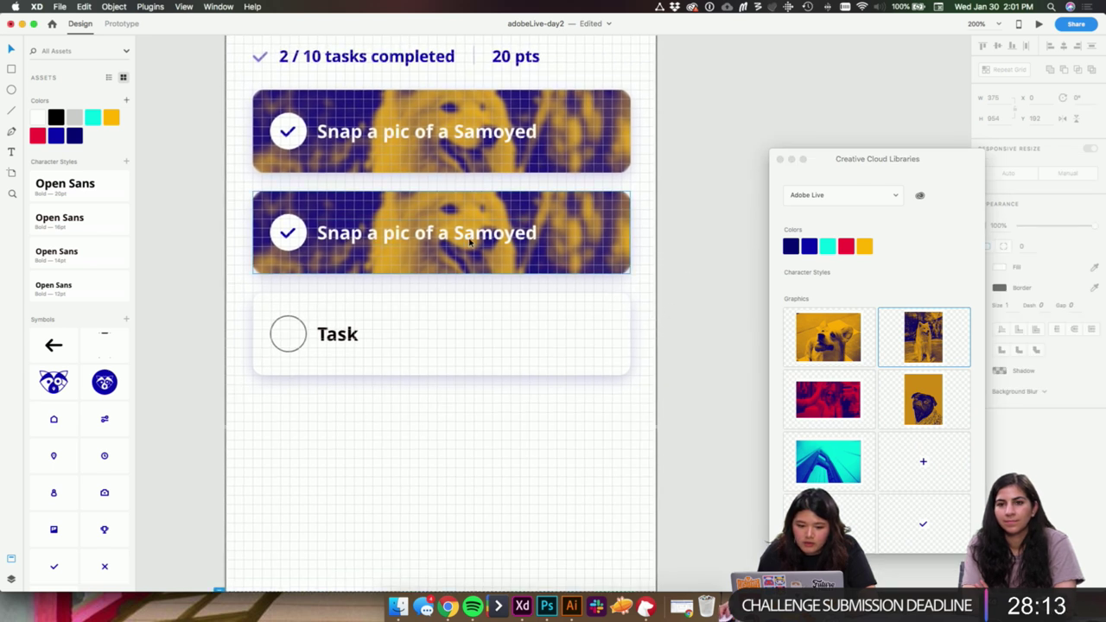
# - Undo the repeat grid made from the completed Samoyed card
pyautogui.press('super+z')
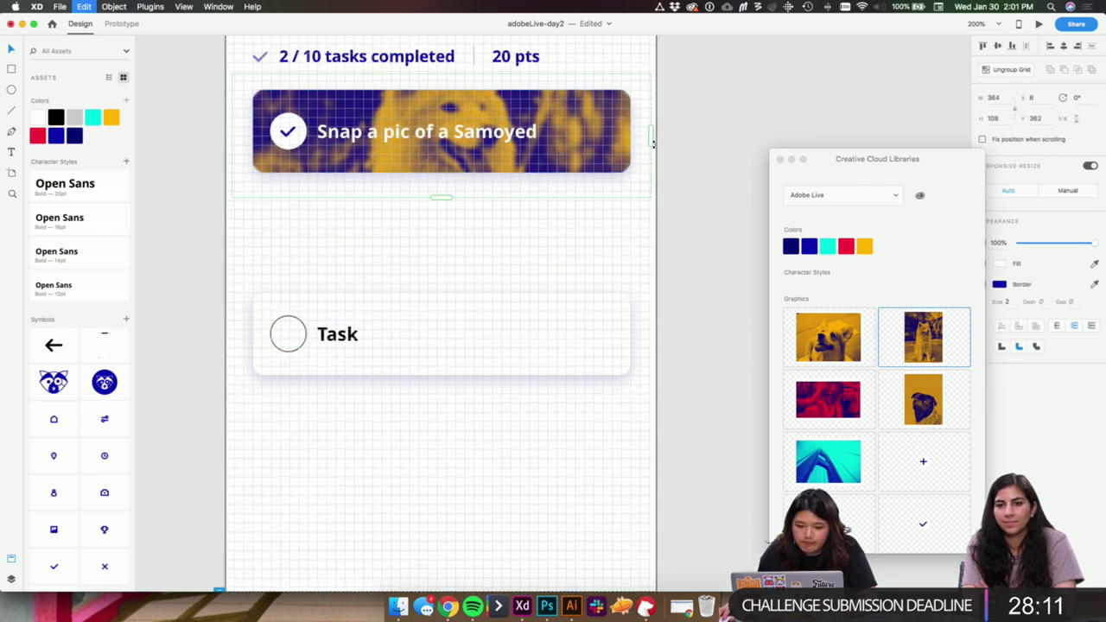
pyautogui.press('super+z')
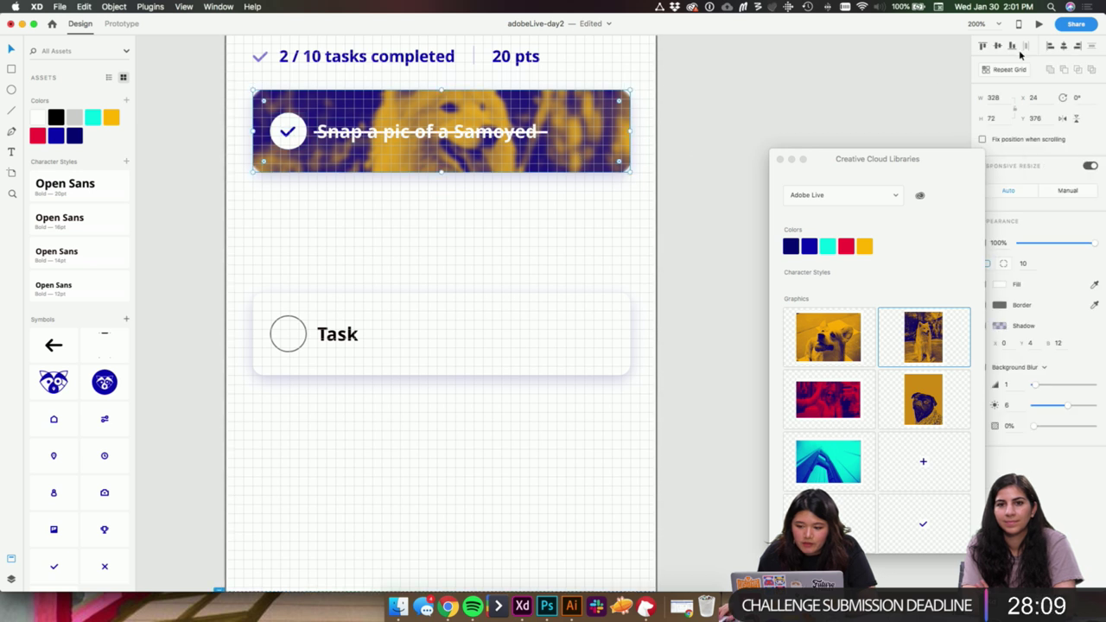
# - Repeat the whole completed card, strikethrough line included, in a repeat grid with the second card placed at Y 464
pyautogui.moveTo(711, 192); pyautogui.dragTo(259, 131)
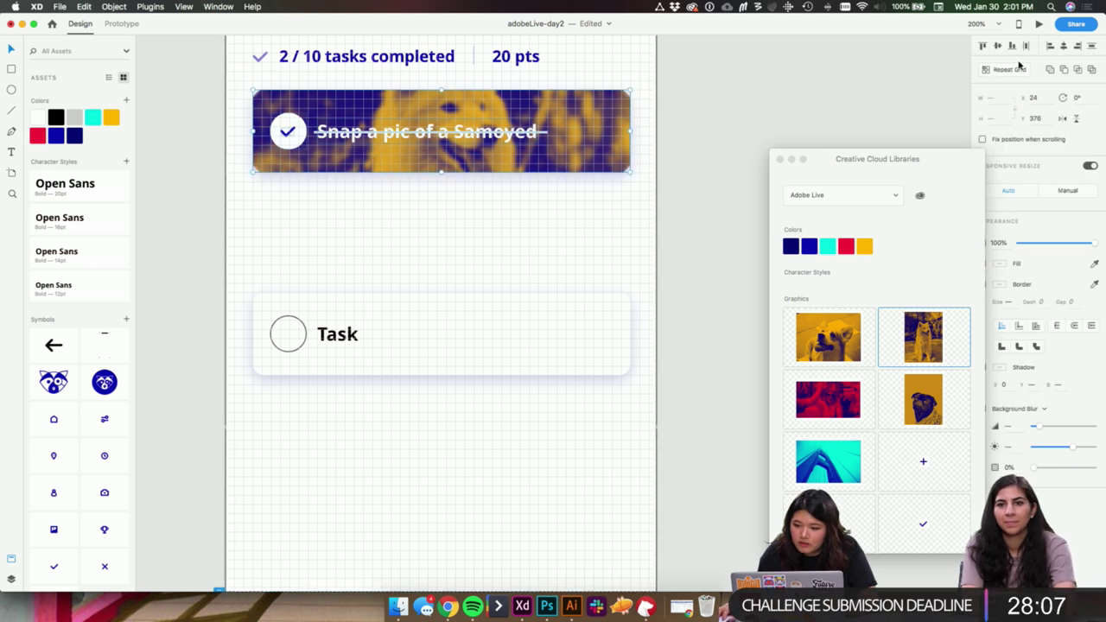
pyautogui.press('super+r')
pyautogui.moveTo(449, 197); pyautogui.dragTo(444, 377)
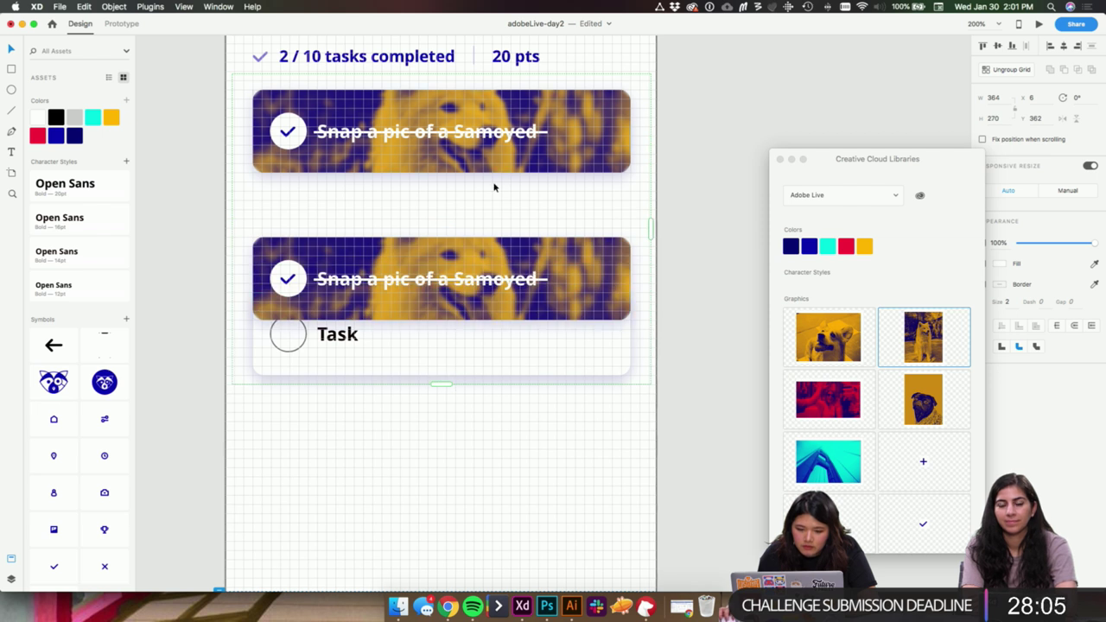
pyautogui.moveTo(494, 207); pyautogui.dragTo(521, 185)
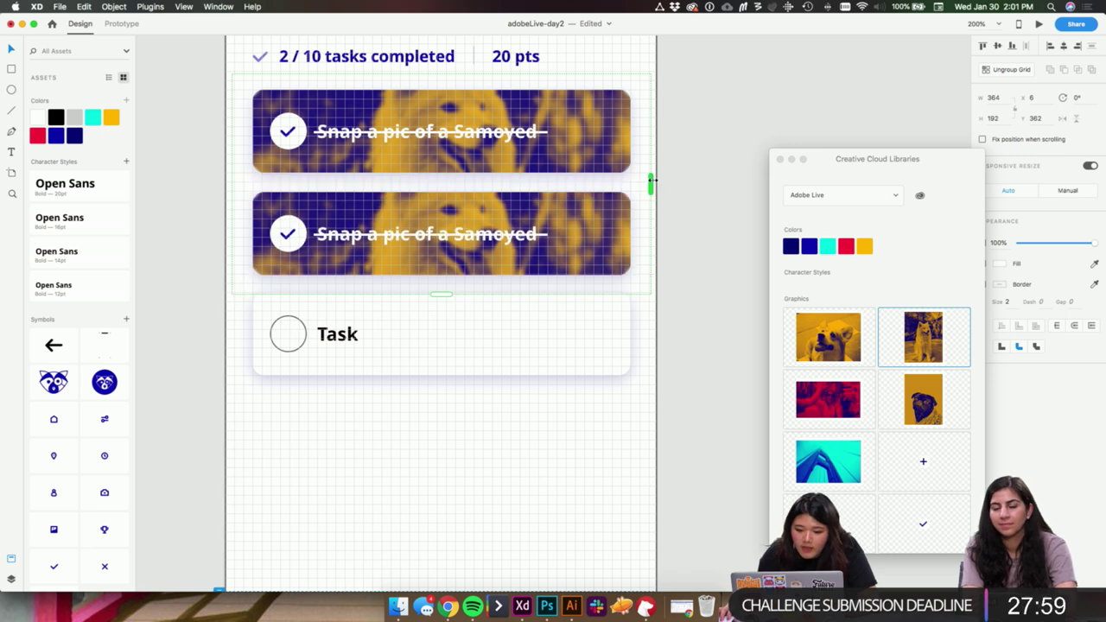
pyautogui.press('super+equal')
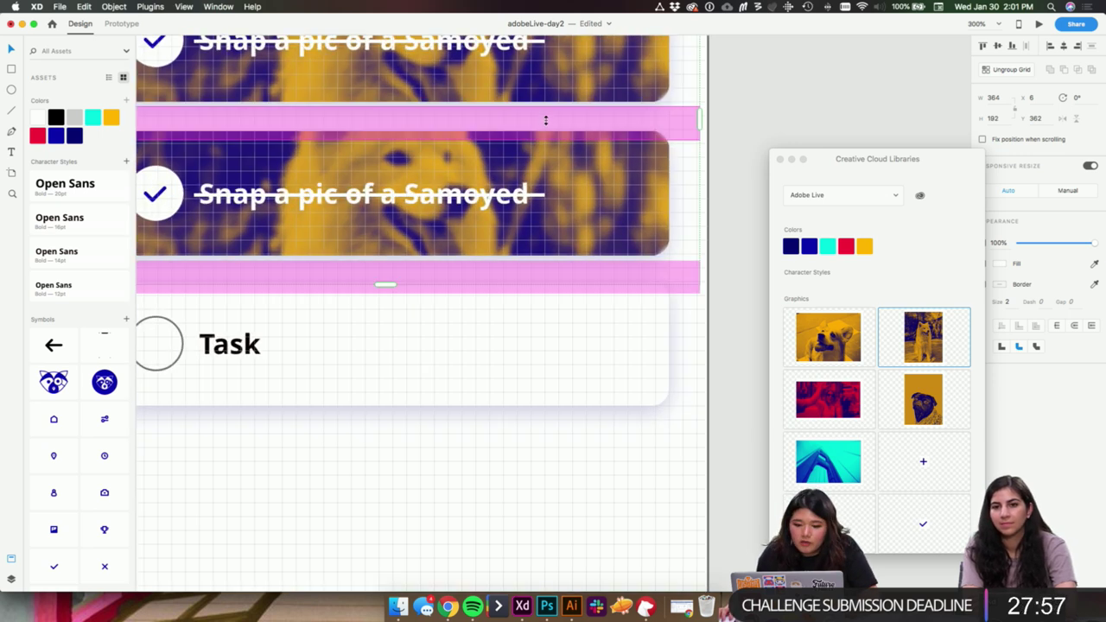
pyautogui.moveTo(546, 120); pyautogui.dragTo(545, 119)
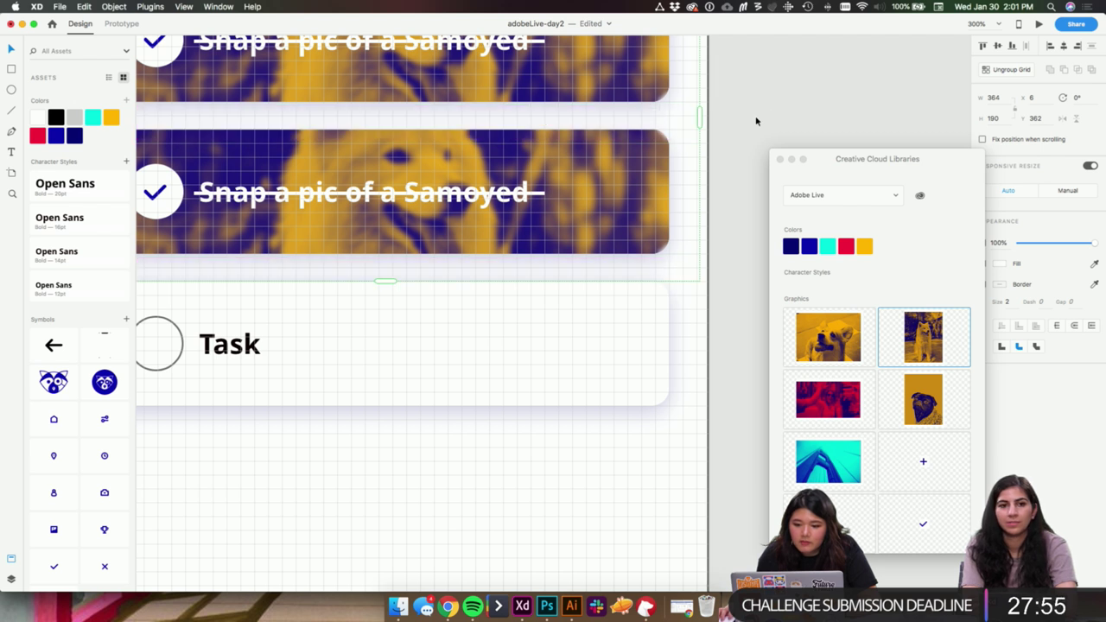
# - Ungroup the repeat grid and delete the extra third card covering the uncompleted task
pyautogui.press('super+shift+g')
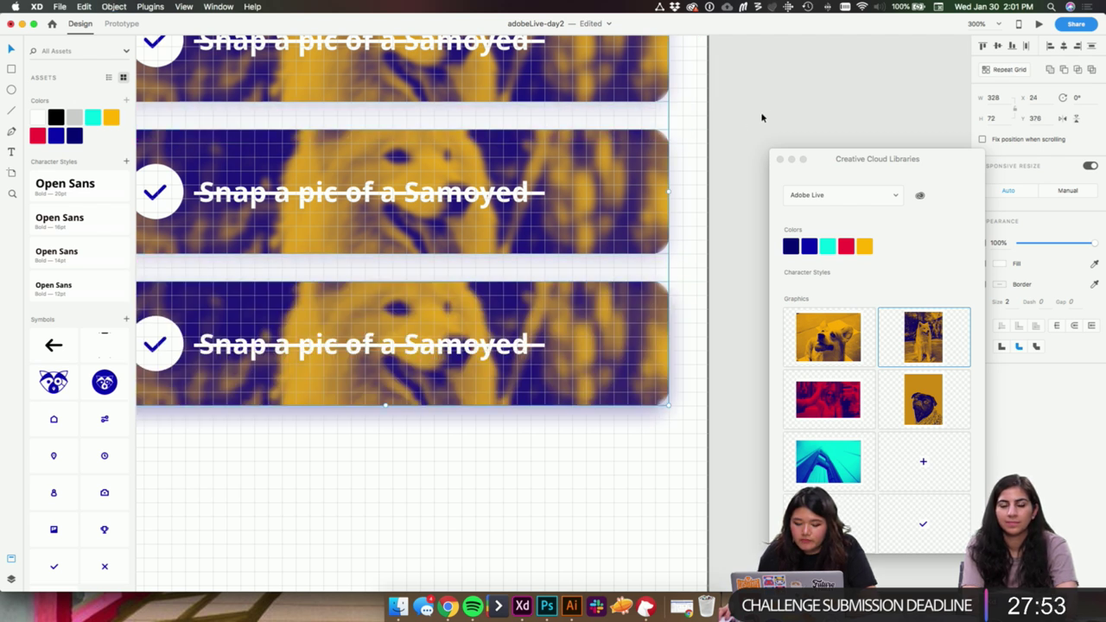
pyautogui.click(761, 116)
pyautogui.click(573, 346)
pyautogui.press('Delete')
# - Ungroup the second completed card at Y 464 into its separate elements, keeping its position
pyautogui.moveTo(593, 259); pyautogui.dragTo(669, 307)
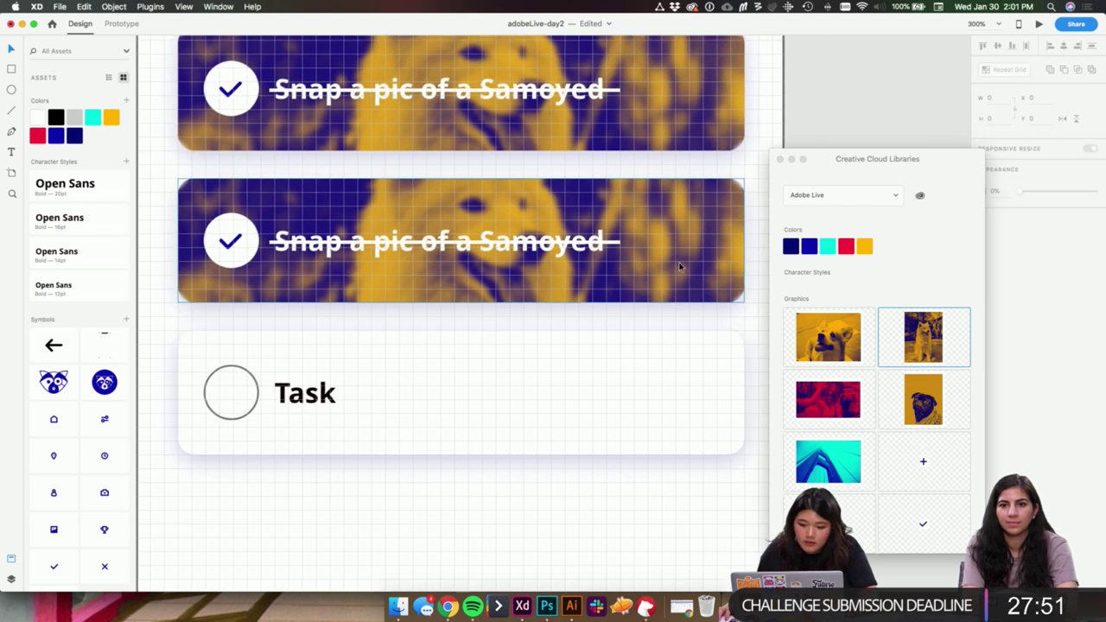
pyautogui.click(699, 267)
pyautogui.moveTo(696, 235); pyautogui.dragTo(698, 266)
pyautogui.press('super+z')
pyautogui.press('super+shift+g')
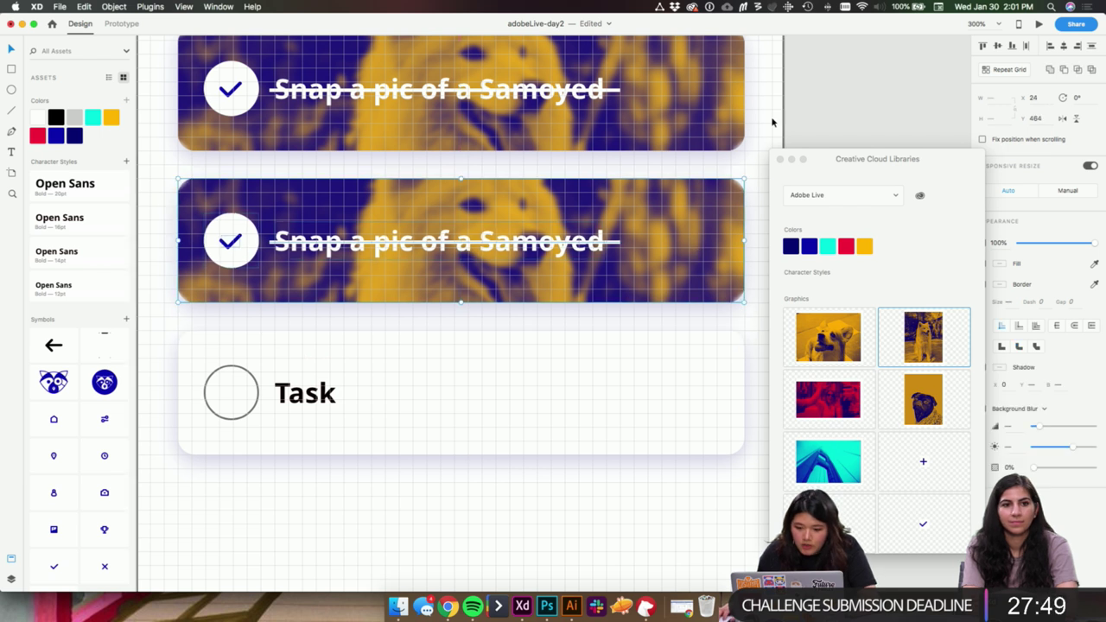
# - Take the background blur rectangle off the second card and select the dog photo beneath it
pyautogui.click(839, 92)
pyautogui.moveTo(725, 215); pyautogui.dragTo(699, 301)
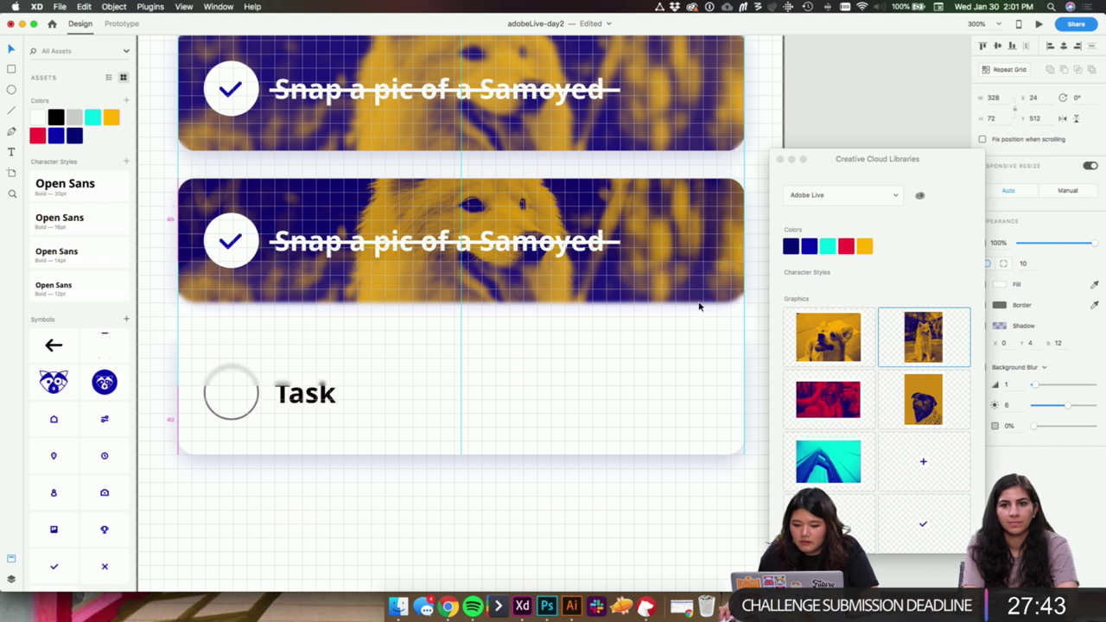
pyautogui.press('super+z')
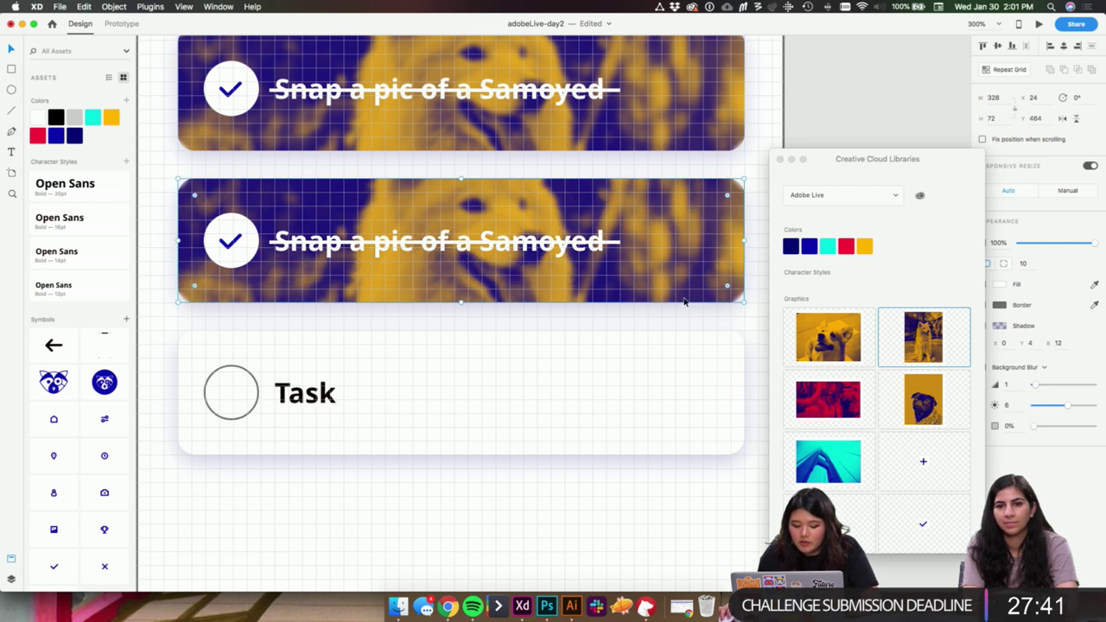
pyautogui.press('super+z')
pyautogui.click(679, 278)
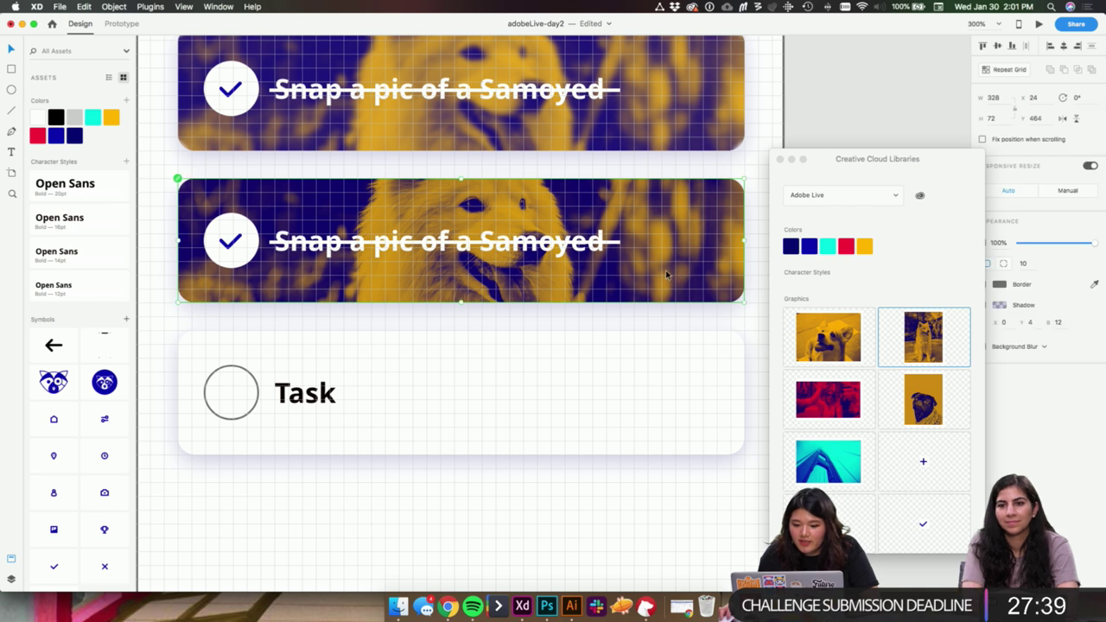
# - Replace the second completed card's photo with the yellow duotone corgi image from the library and shift it slightly down inside the card
pyautogui.moveTo(828, 337); pyautogui.dragTo(654, 222)
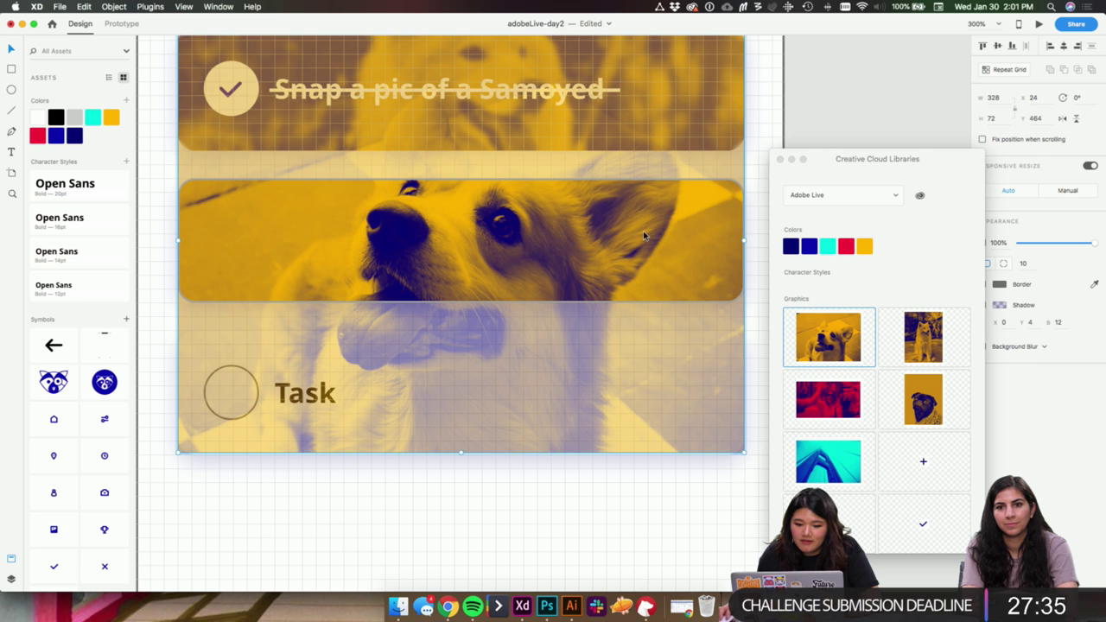
pyautogui.moveTo(642, 231); pyautogui.dragTo(648, 273)
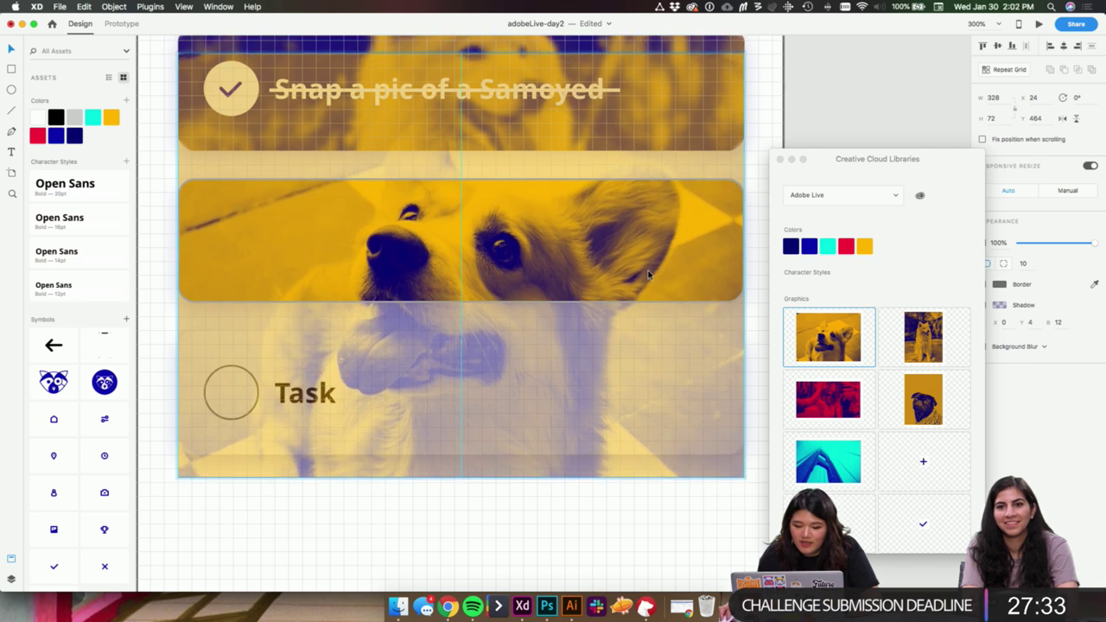
pyautogui.click(805, 106)
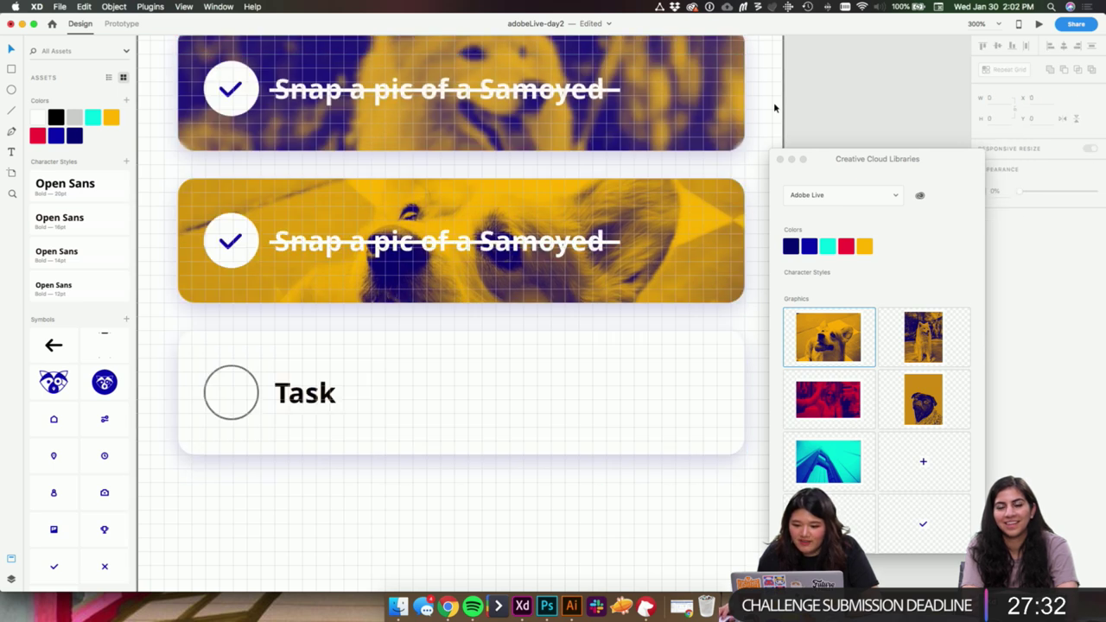
# - Restore the background blur rectangle on the second card, layered above the corgi photo but behind the checkmark, label and strikethrough
pyautogui.click(466, 252)
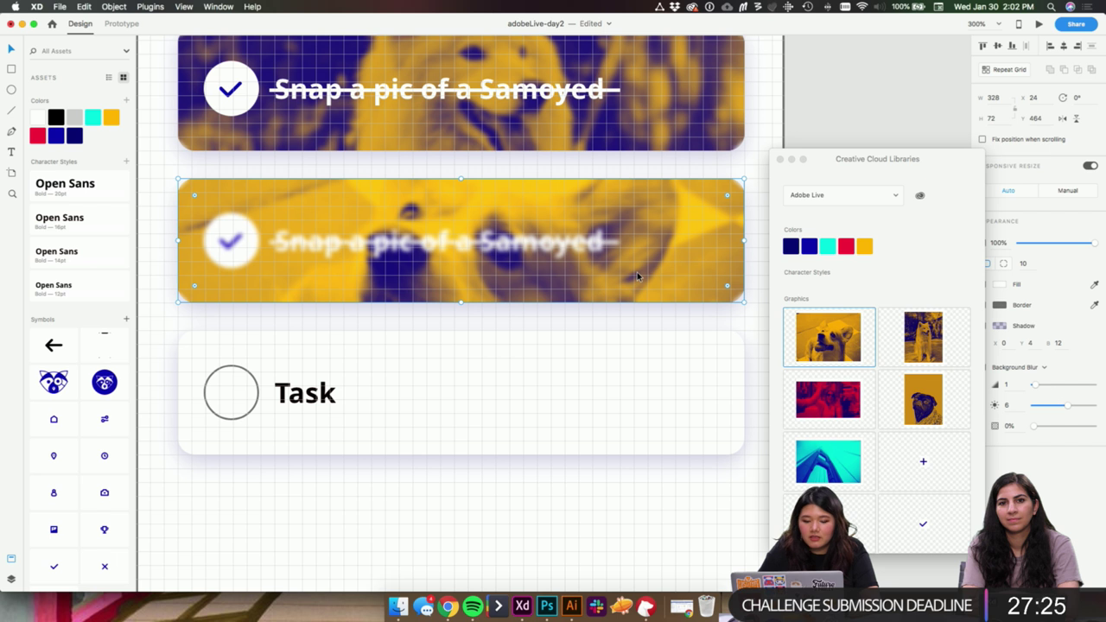
pyautogui.press('shift+super+[')
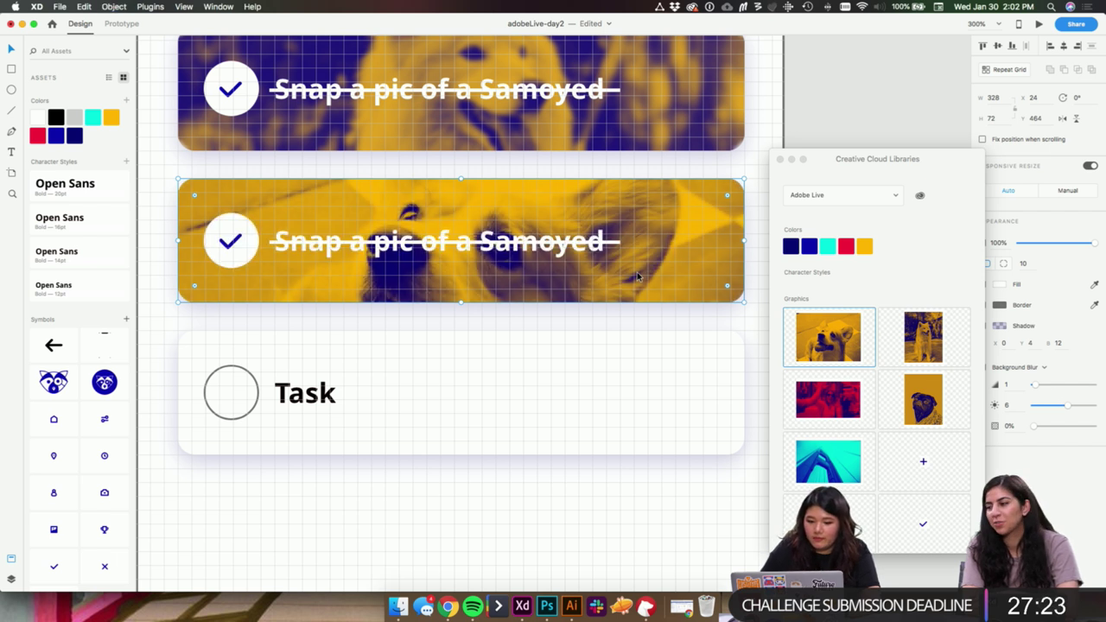
pyautogui.press('super+[')
pyautogui.press('super+[')
pyautogui.press('super+[')
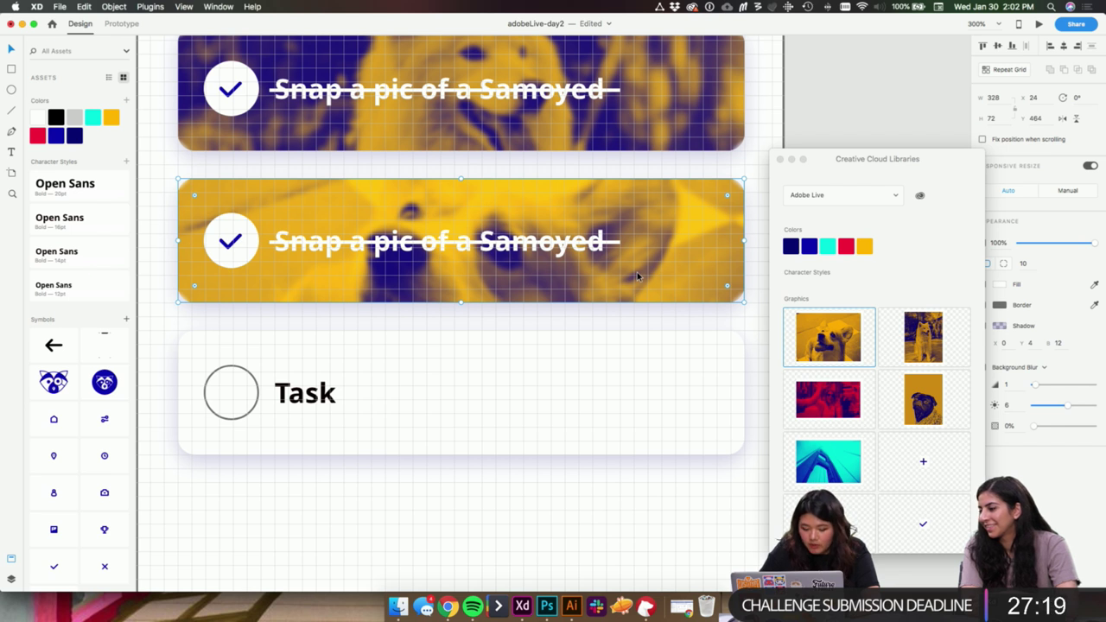
pyautogui.press('super+[')
pyautogui.press('super+]')
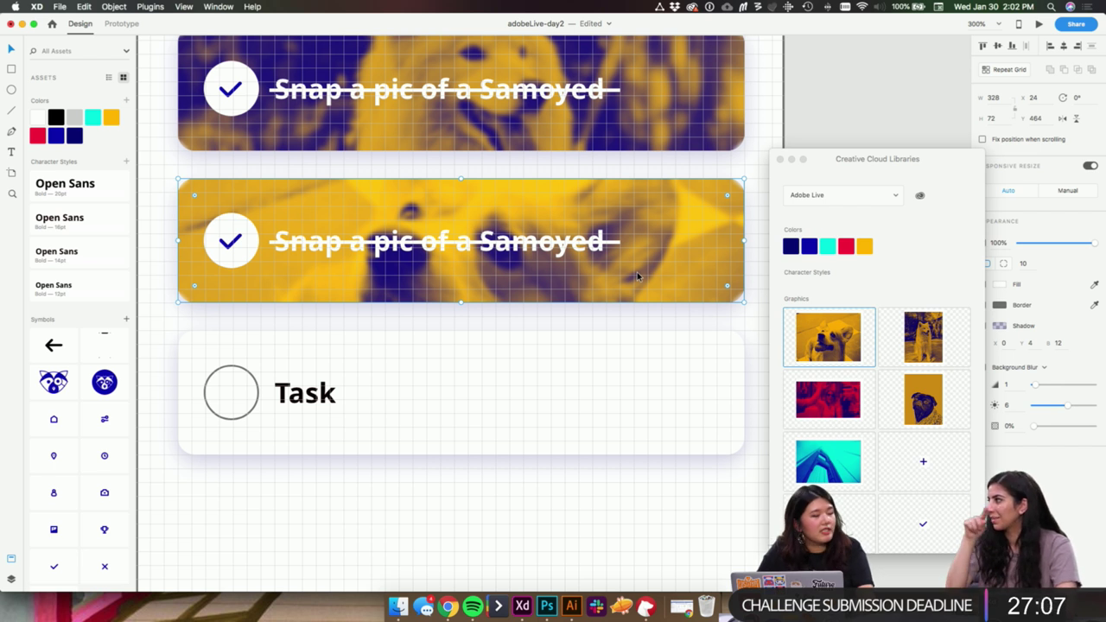
# - Deselect the blur rectangle and close the Creative Cloud Libraries window
pyautogui.hscroll(3, 637, 277)
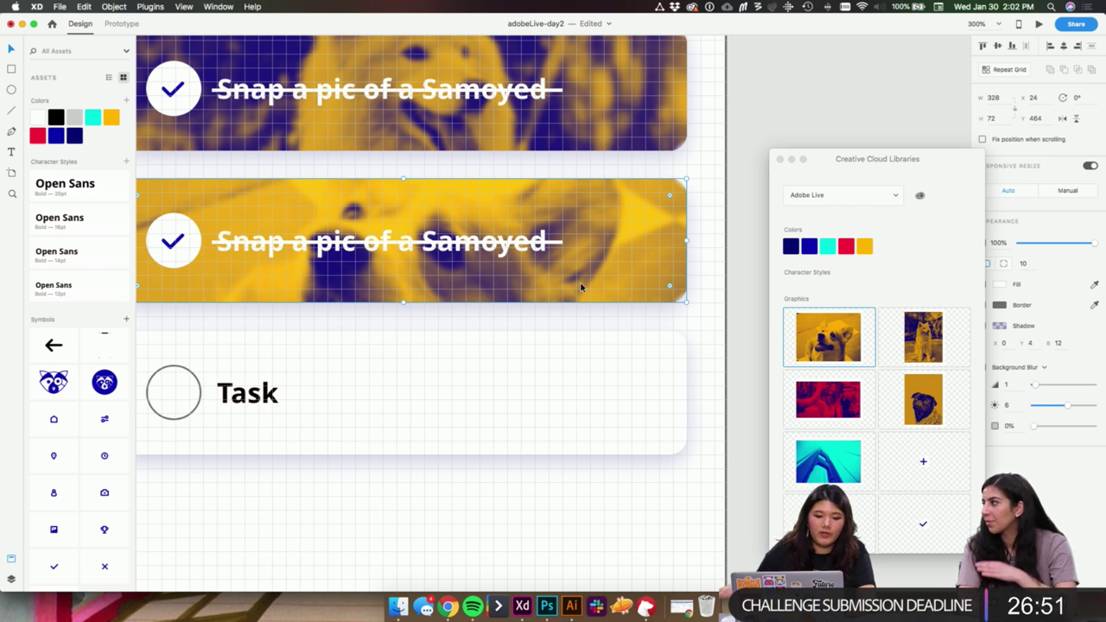
pyautogui.scroll(2, 723, 340)
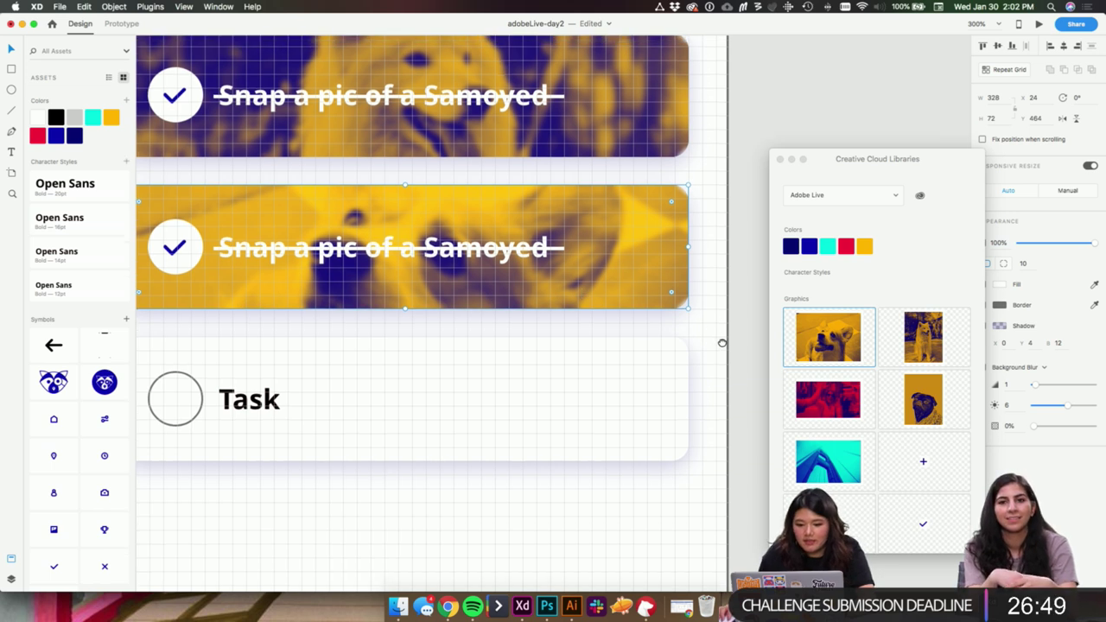
pyautogui.click(704, 336)
pyautogui.press('super+minus')
pyautogui.scroll(-3, 659, 412)
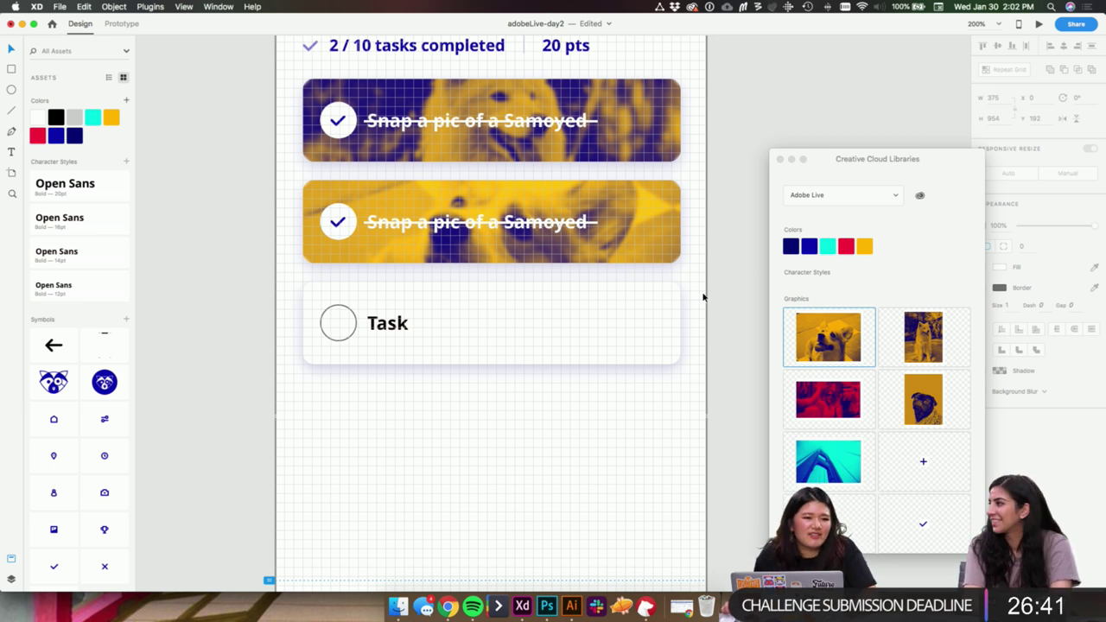
pyautogui.hscroll(-3, 702, 296)
pyautogui.moveTo(645, 409); pyautogui.dragTo(457, 398)
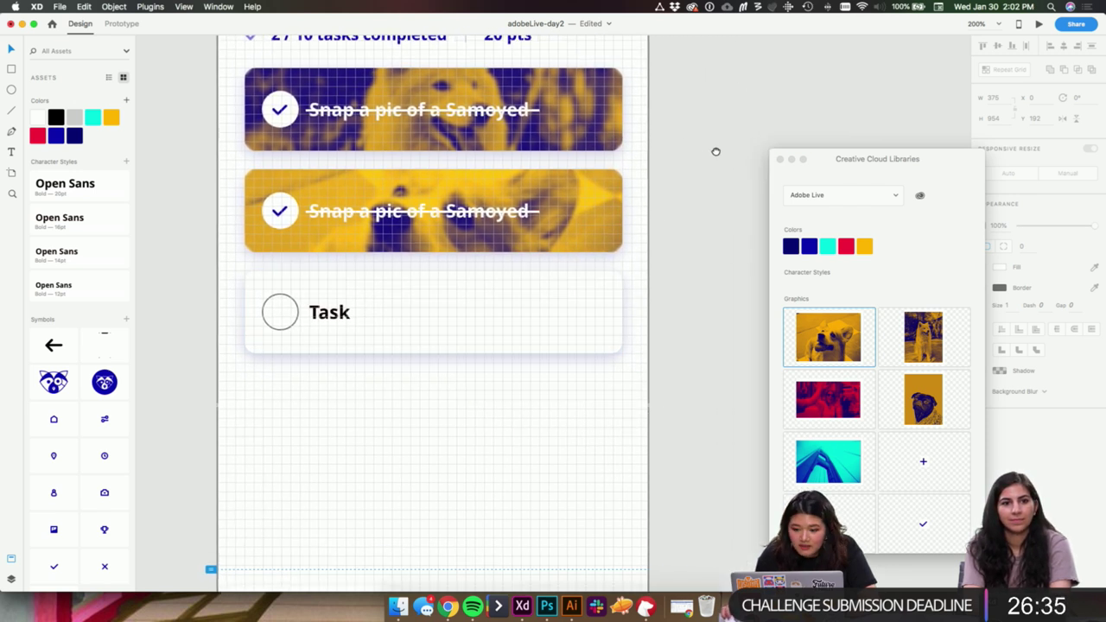
pyautogui.hscroll(-1, 716, 153)
pyautogui.click(780, 158)
pyautogui.press('super+plus')
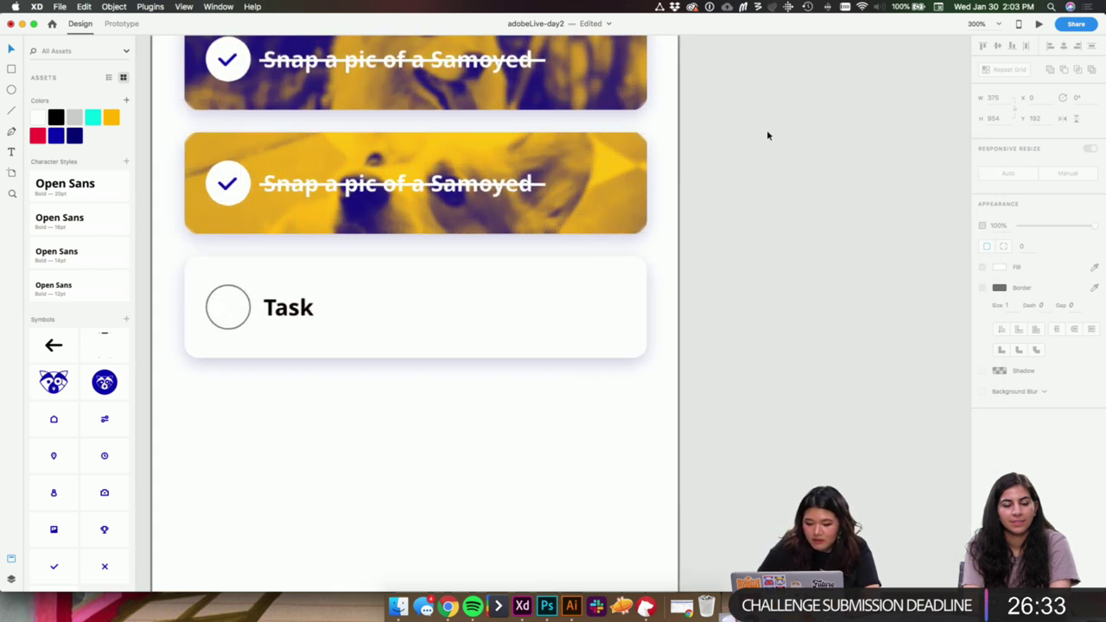
# - Recolor the uncompleted card's "Task" label with the brand blue
pyautogui.moveTo(621, 270); pyautogui.dragTo(727, 248)
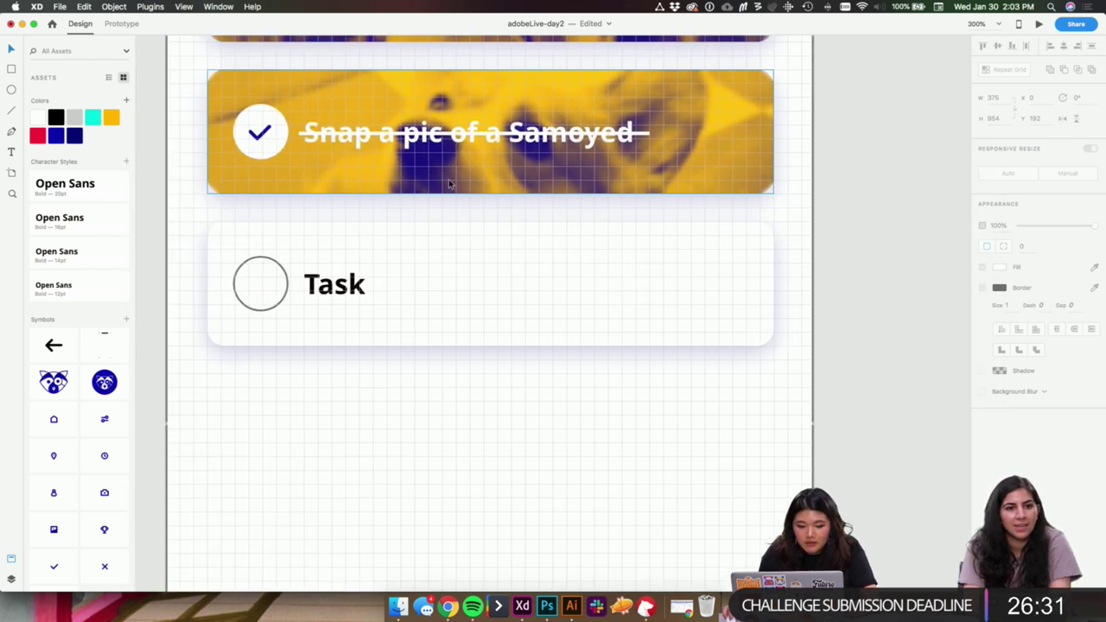
pyautogui.click(316, 318)
pyautogui.click(318, 307)
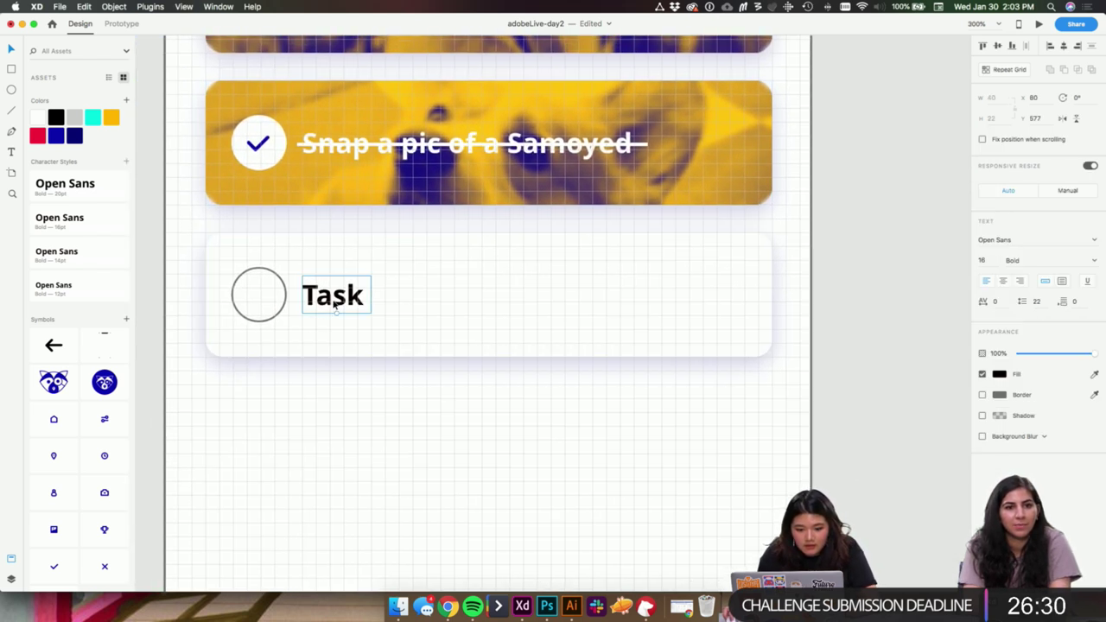
pyautogui.click(55, 135)
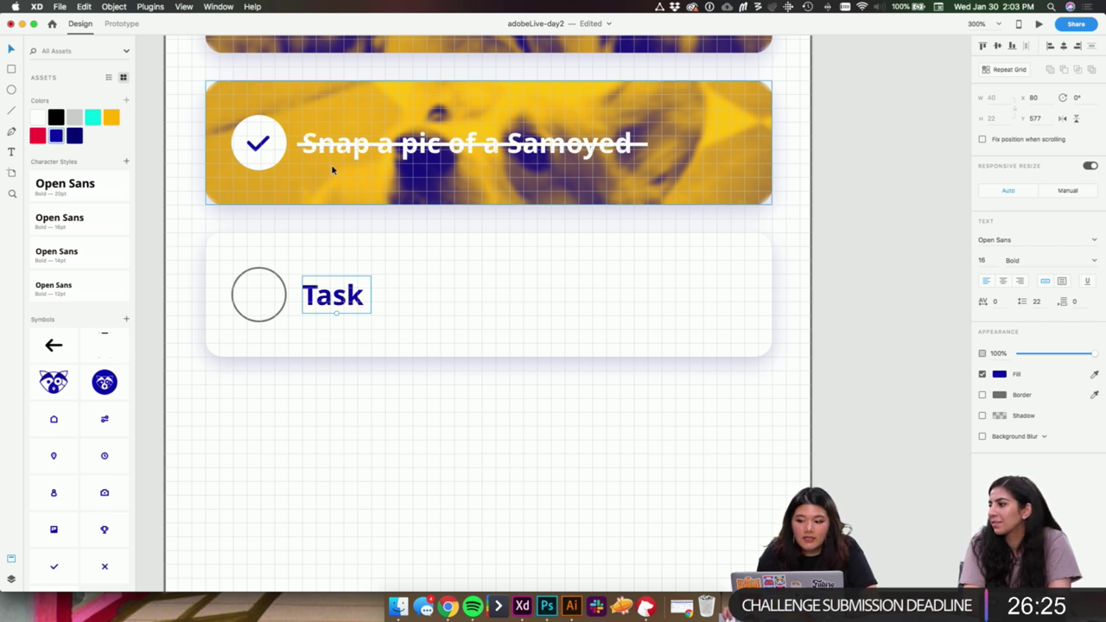
pyautogui.scroll(2, 876, 103)
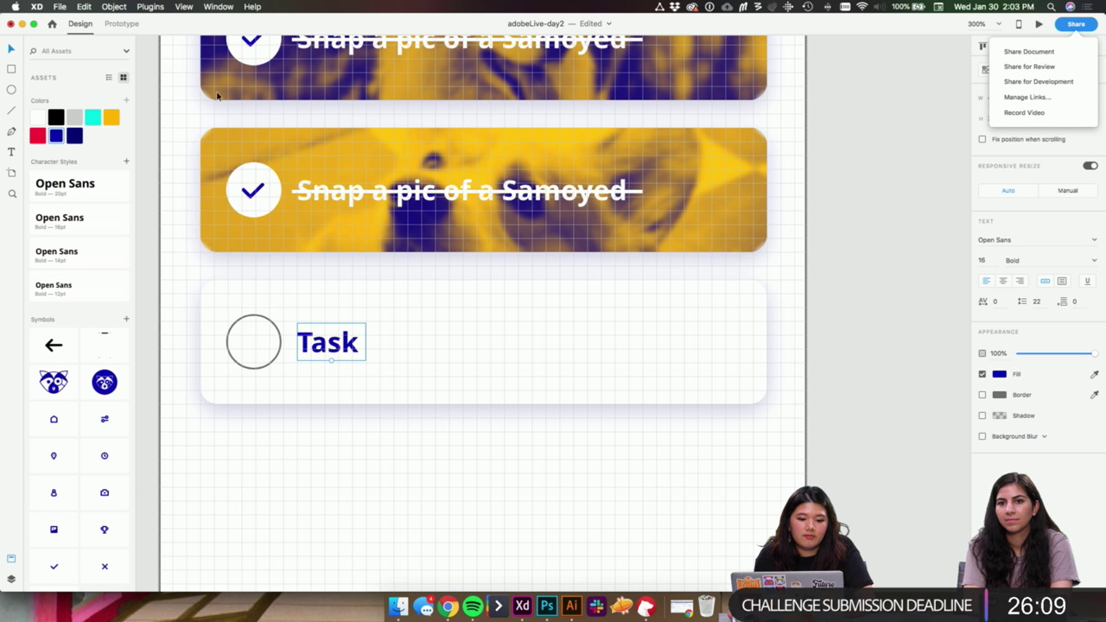
pyautogui.click(847, 213)
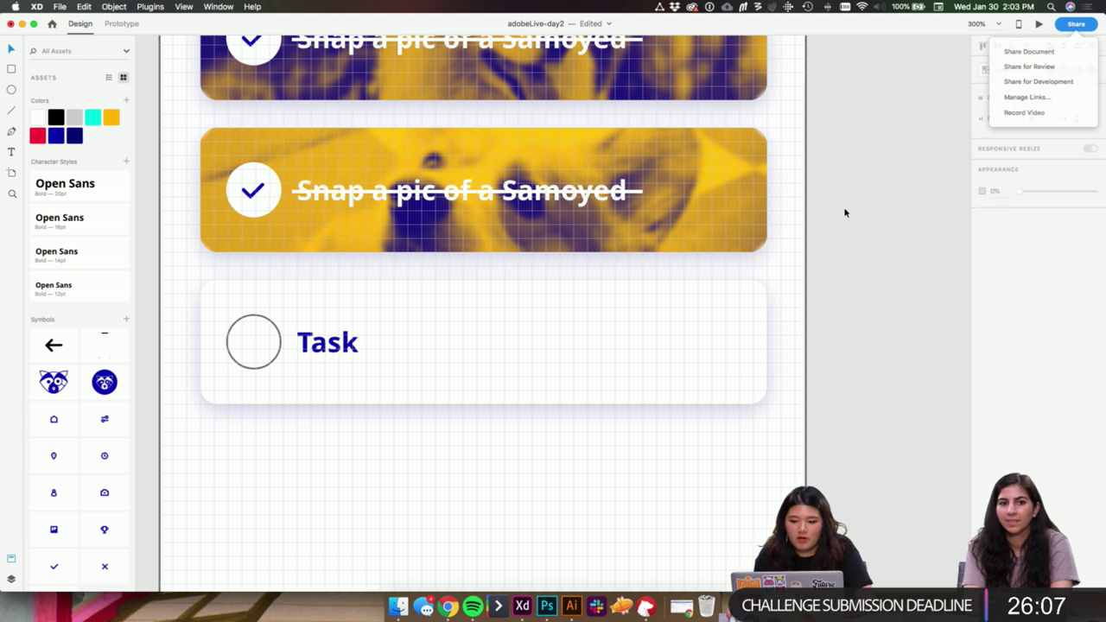
pyautogui.moveTo(893, 146); pyautogui.dragTo(876, 225)
pyautogui.moveTo(872, 293); pyautogui.dragTo(872, 253)
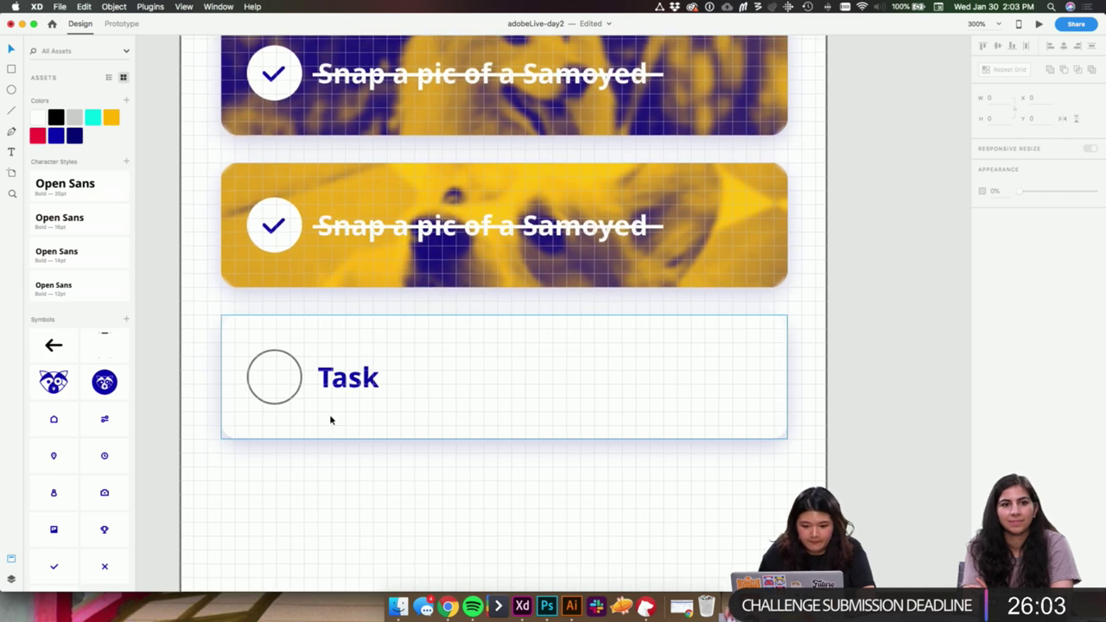
# - Change the border of the uncompleted task's empty circle to the brand blue
pyautogui.click(295, 395)
pyautogui.hscroll(-2, 432, 504)
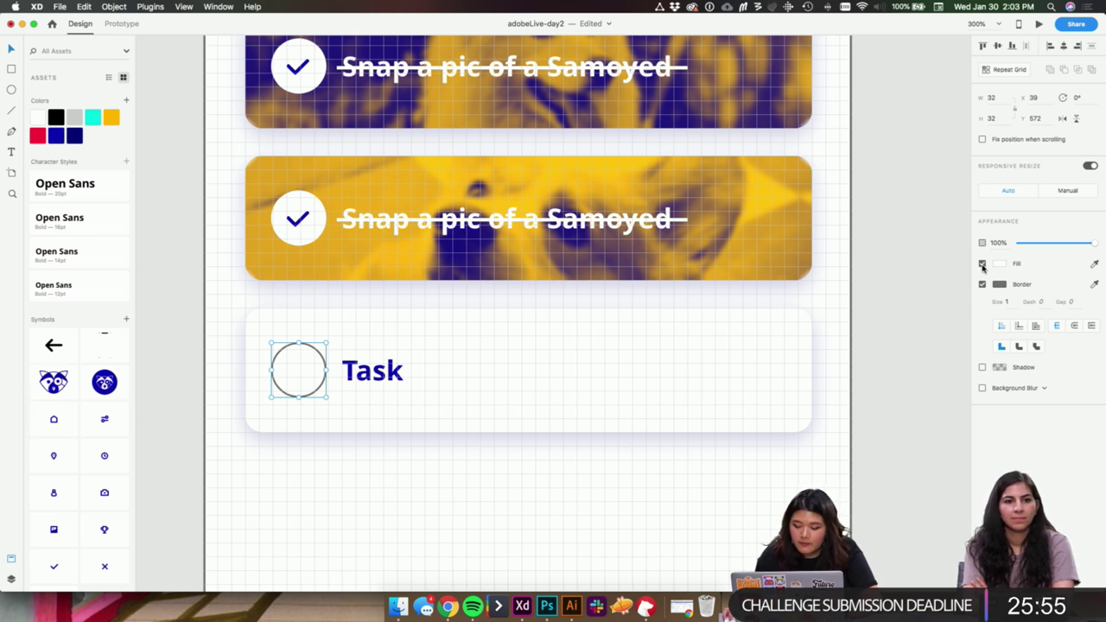
pyautogui.click(999, 286)
pyautogui.click(875, 344)
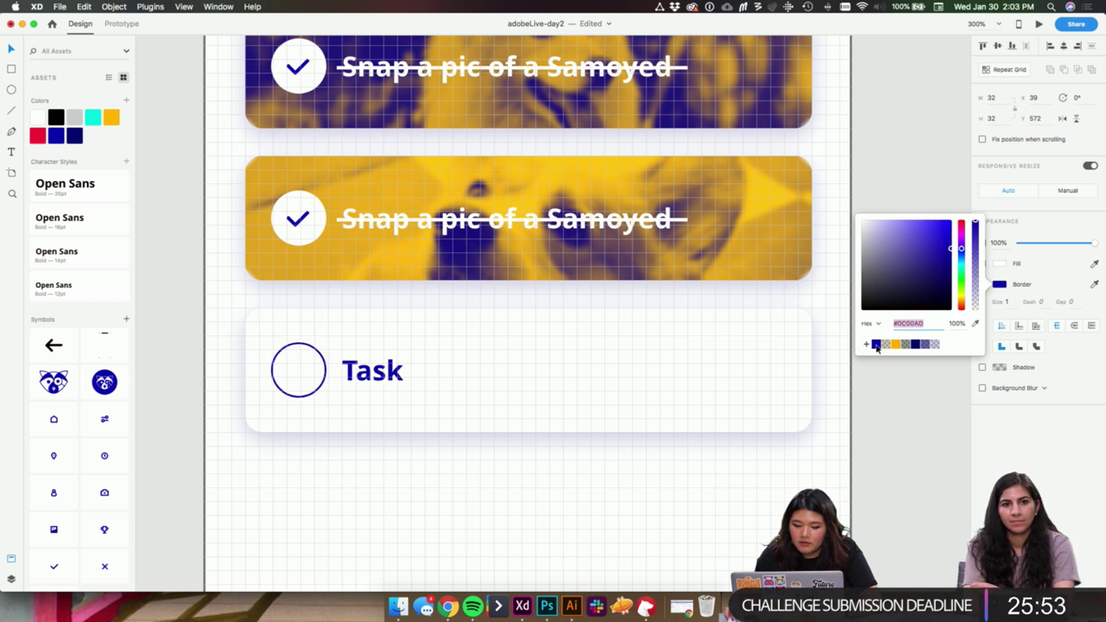
pyautogui.click(326, 439)
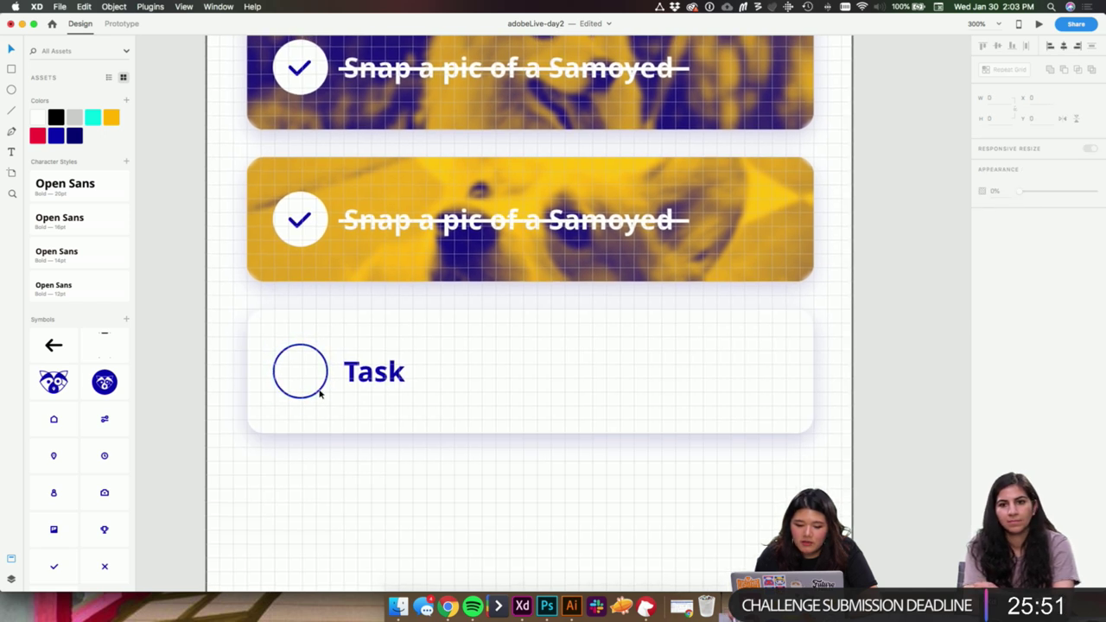
# - Turn off the border of the uncompleted task's circle and fill the circle with the brand blue
pyautogui.click(318, 393)
pyautogui.press('super+minus')
pyautogui.scroll(1, 818, 371)
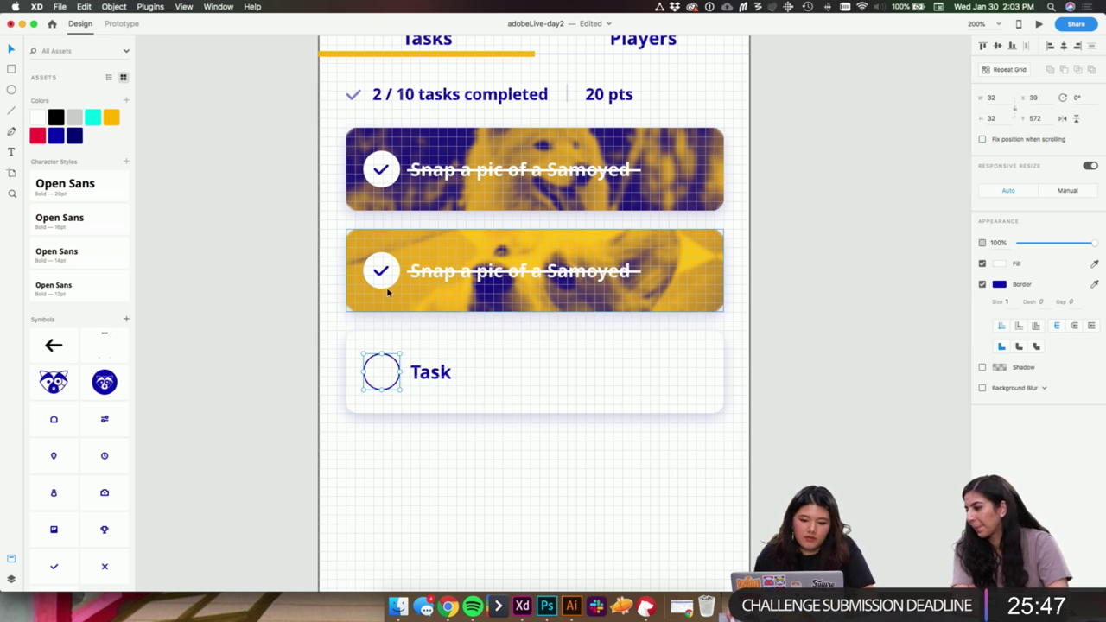
pyautogui.click(982, 285)
pyautogui.click(56, 136)
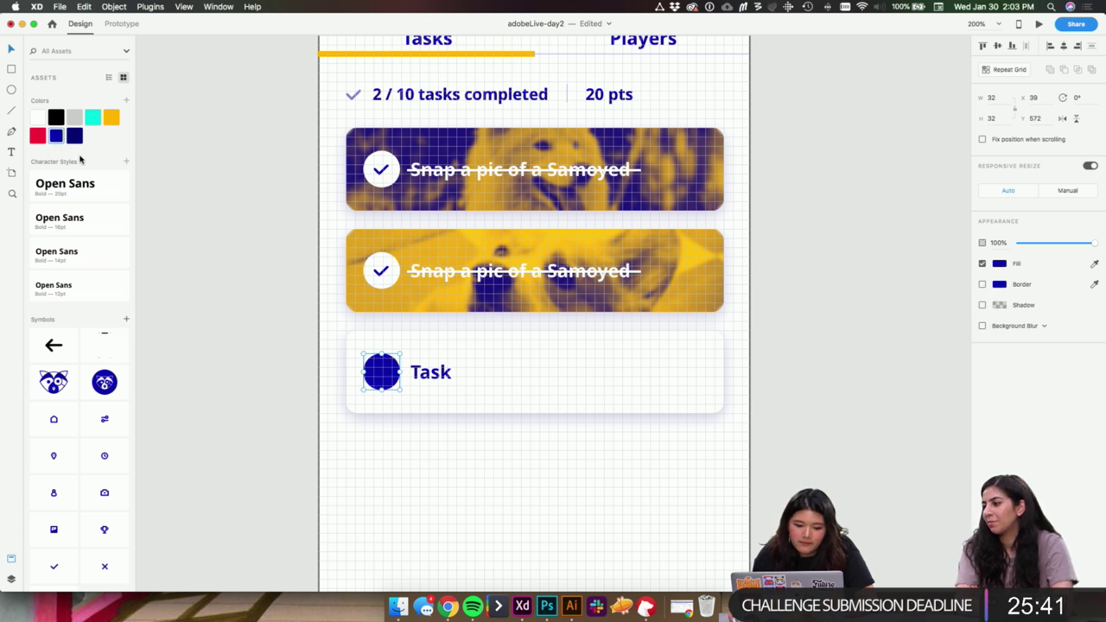
# - Set the opacity of the uncompleted task's blue circle to 50%
pyautogui.scroll(-1, 78, 164)
pyautogui.click(997, 242)
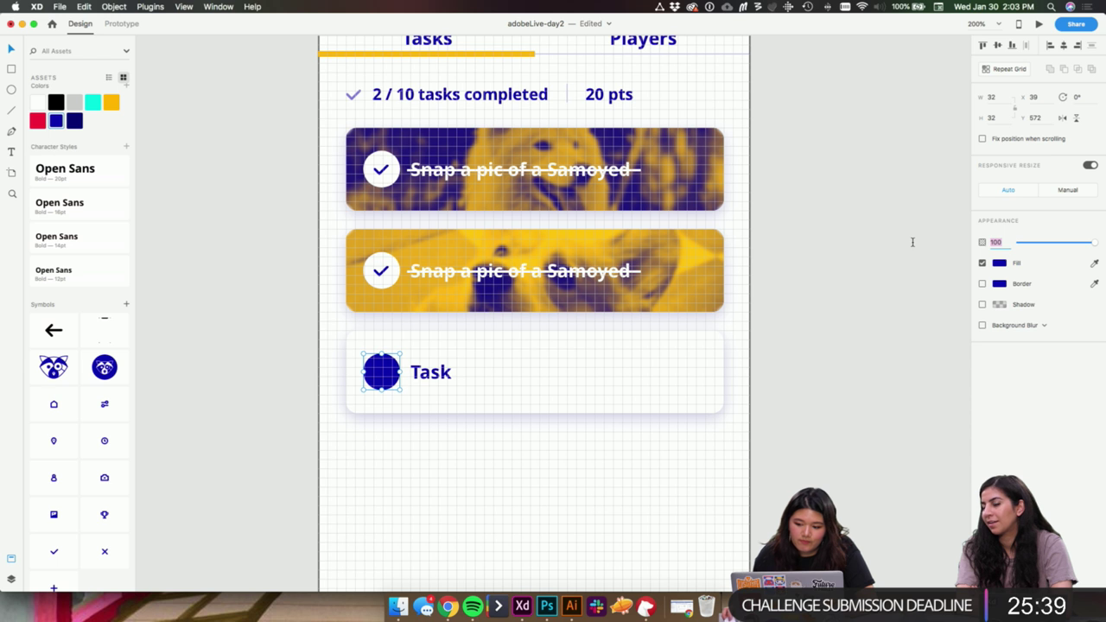
pyautogui.write('50')
pyautogui.press('Return')
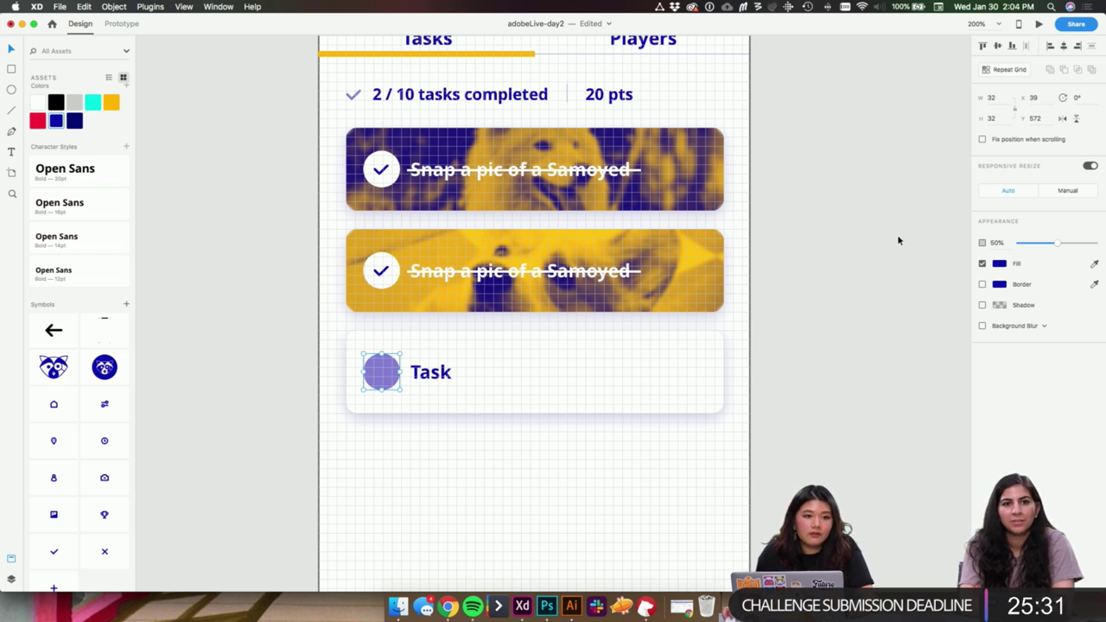
# - Reduce the blue circle's opacity to 20% and deselect it
pyautogui.hscroll(-2, 899, 235)
pyautogui.click(993, 243)
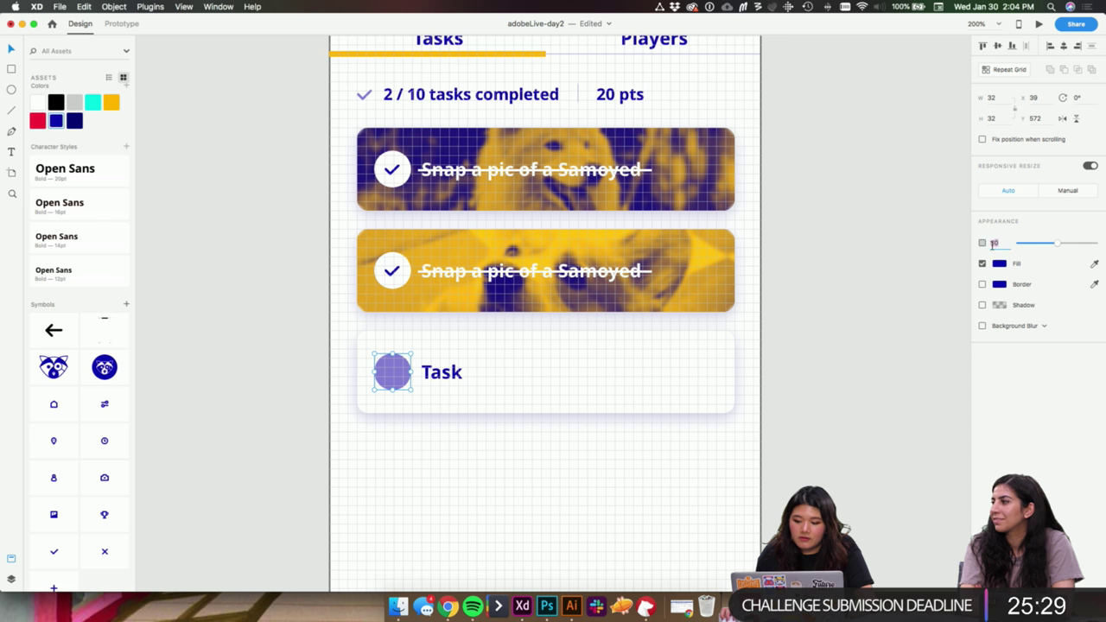
pyautogui.press('Return')
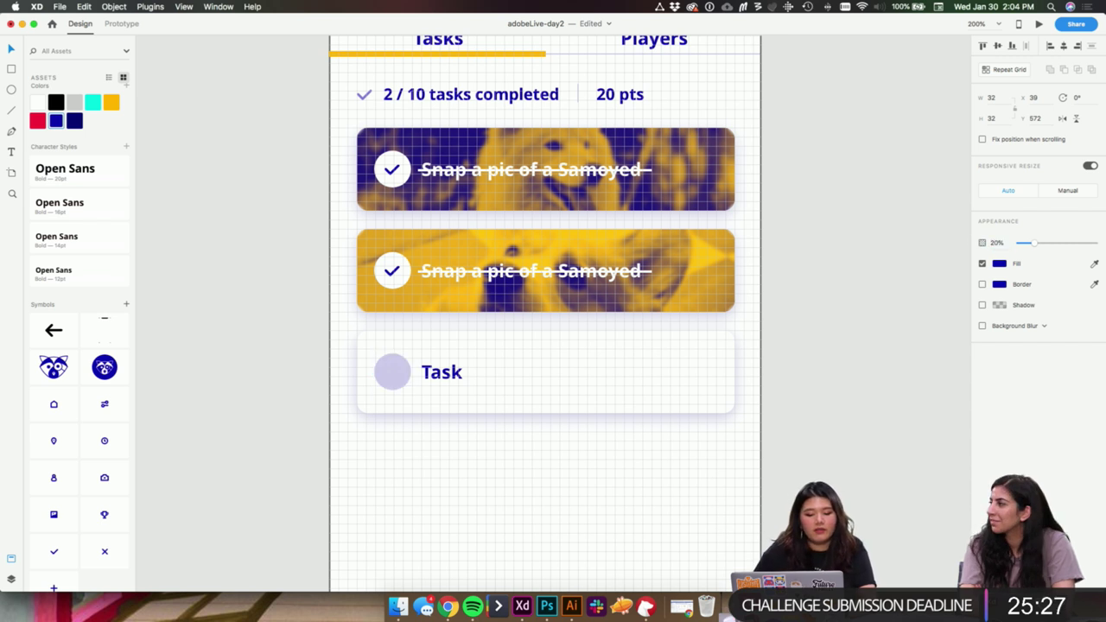
pyautogui.click(788, 390)
pyautogui.moveTo(778, 416); pyautogui.dragTo(765, 351)
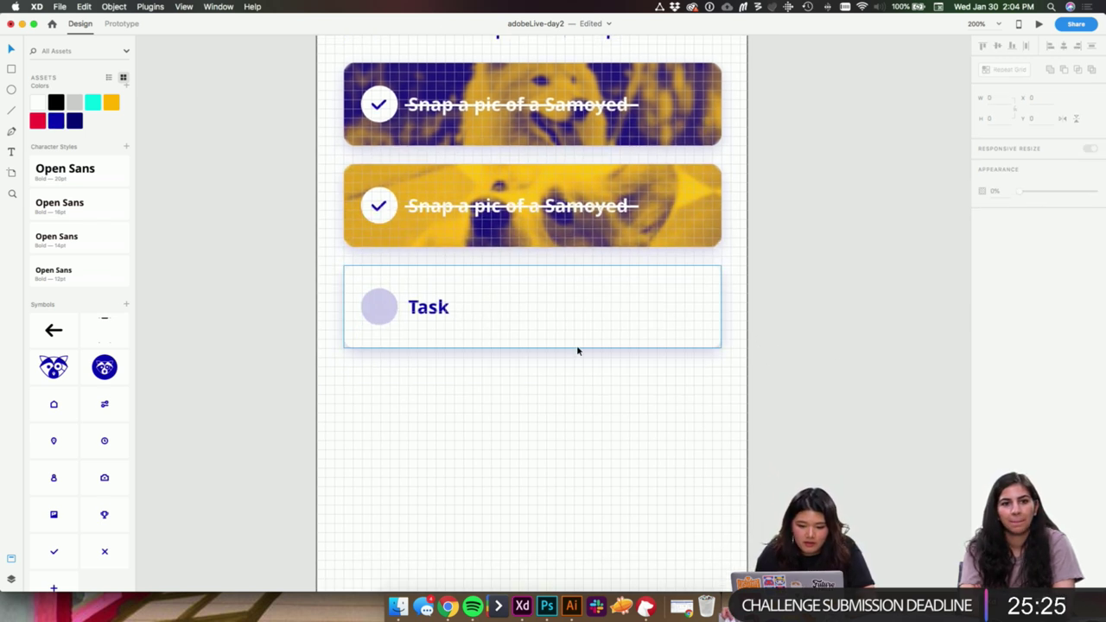
# - Change the second completed card's label to "Snap a pic of a Corgi"
pyautogui.doubleClick(423, 311)
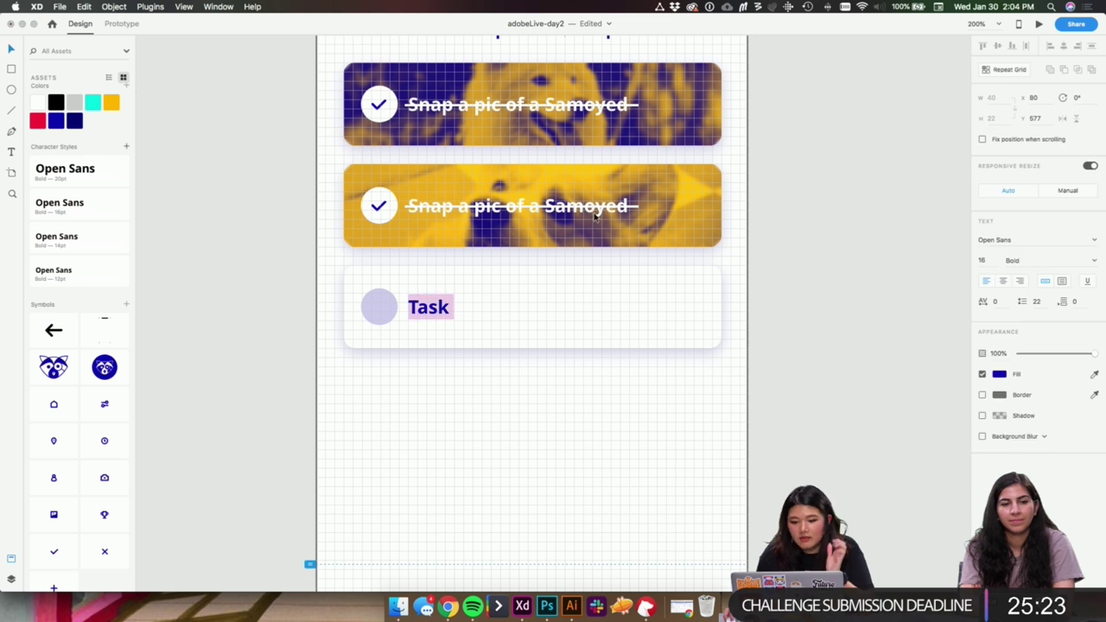
pyautogui.doubleClick(596, 212)
pyautogui.press('Escape')
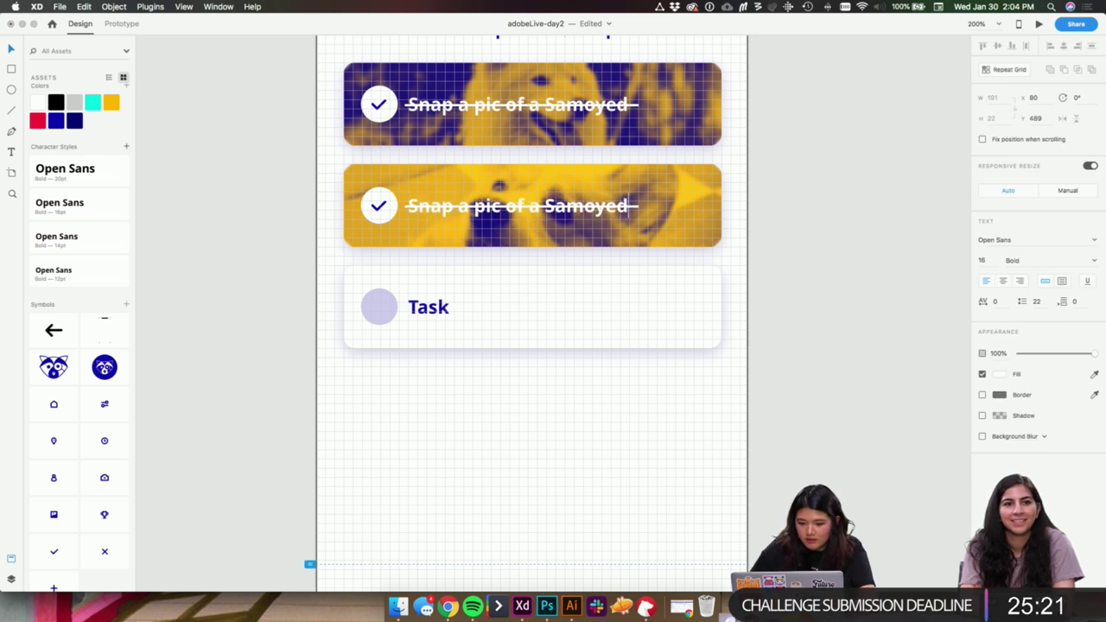
pyautogui.press('BackSpace')
pyautogui.press('BackSpace')
pyautogui.press('BackSpace')
pyautogui.press('BackSpace')
pyautogui.write('Cor')
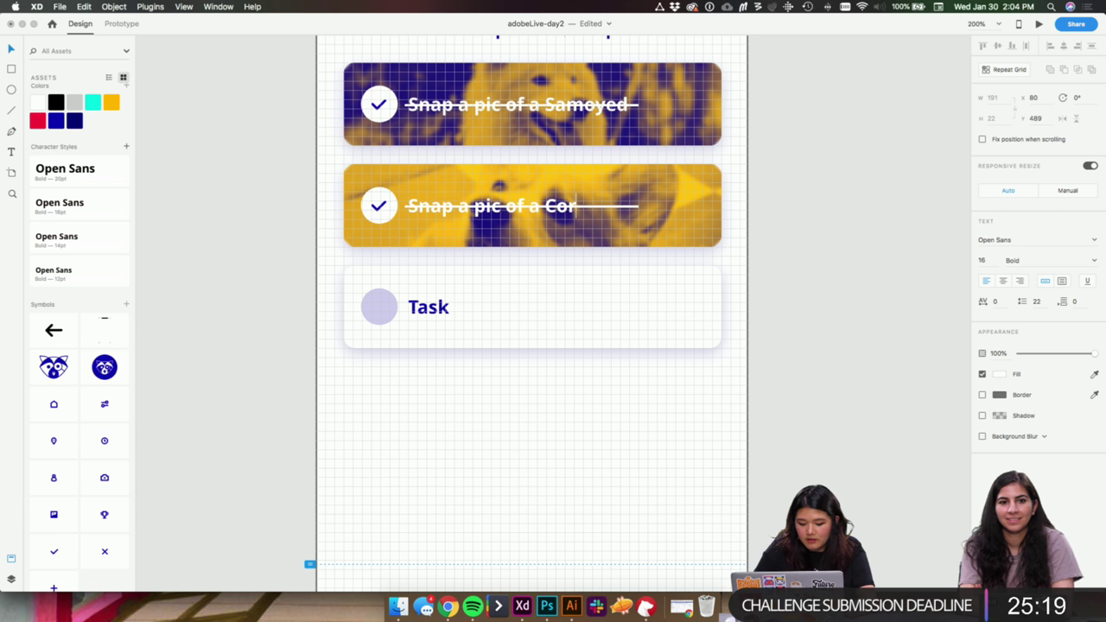
pyautogui.write('gi')
# - Copy the whole Corgi label and paste it over the uncompleted card's "Task" text
pyautogui.press('super+a')
pyautogui.press('super+c')
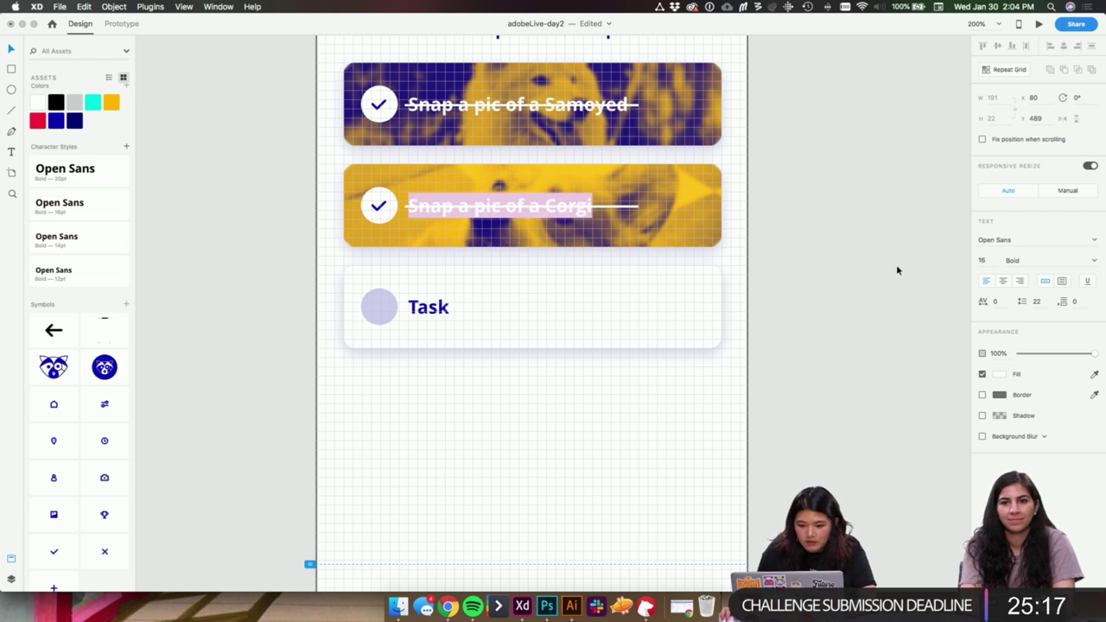
pyautogui.click(429, 308)
pyautogui.doubleClick(430, 307)
pyautogui.press('super+v')
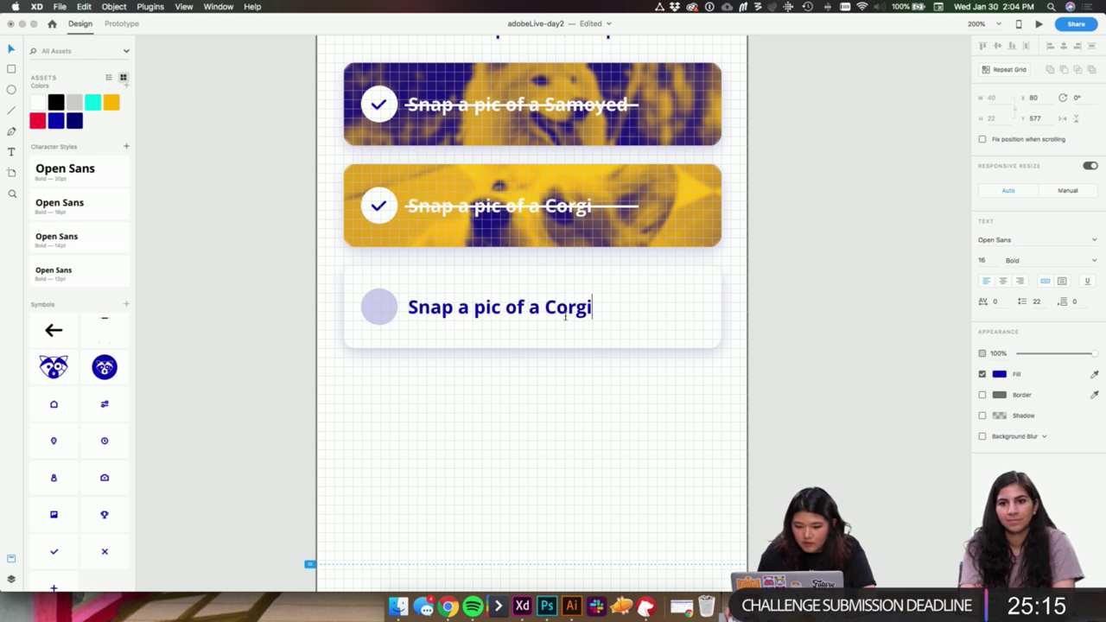
pyautogui.press('Escape')
pyautogui.scroll(-2, 772, 341)
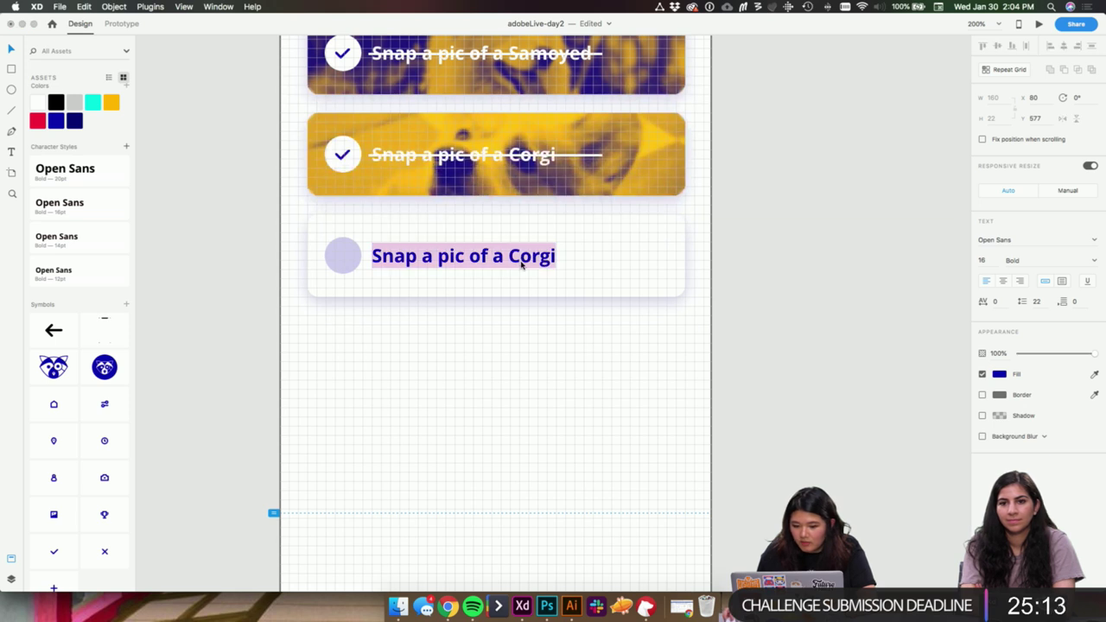
pyautogui.press('super+minus')
pyautogui.press('super+minus')
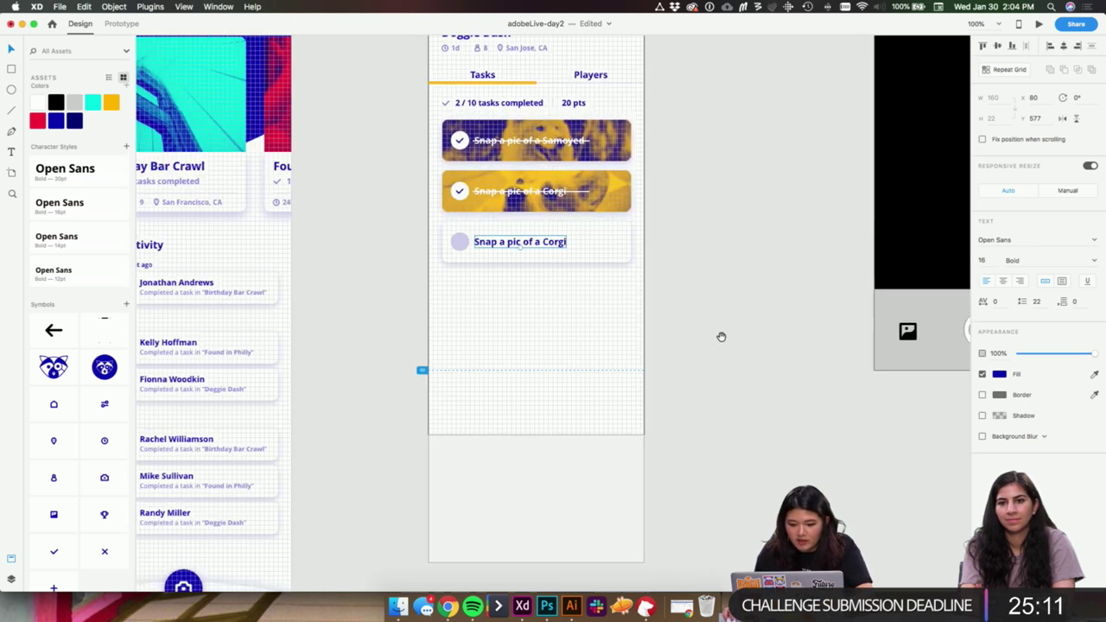
# - Turn the uncompleted task card into a repeat grid and extend it downward to three cards
pyautogui.moveTo(679, 311); pyautogui.dragTo(463, 235)
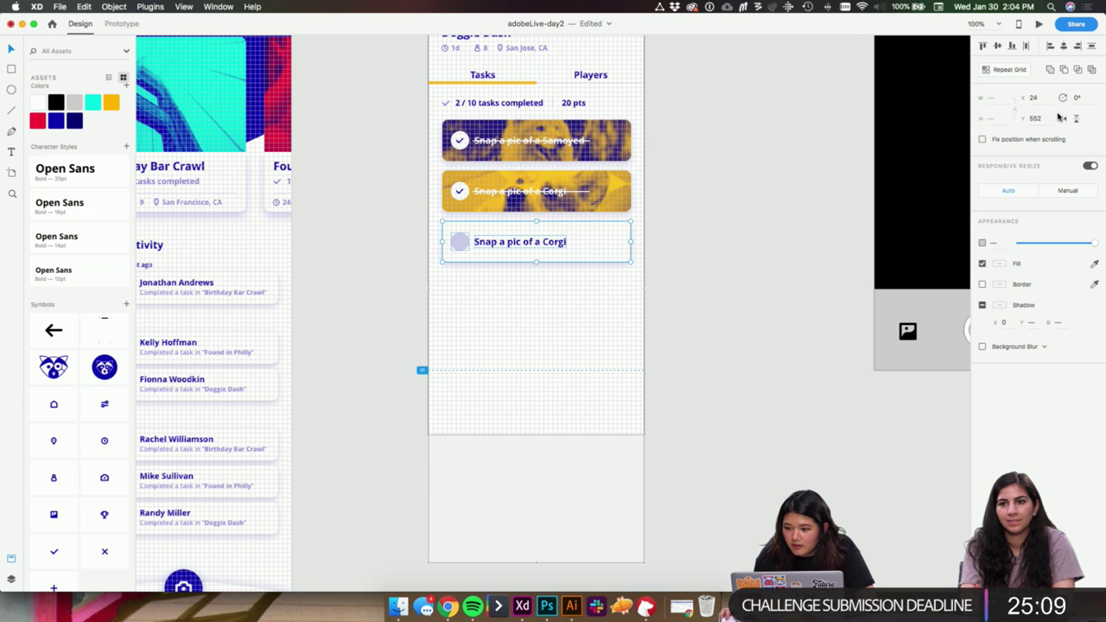
pyautogui.click(1009, 69)
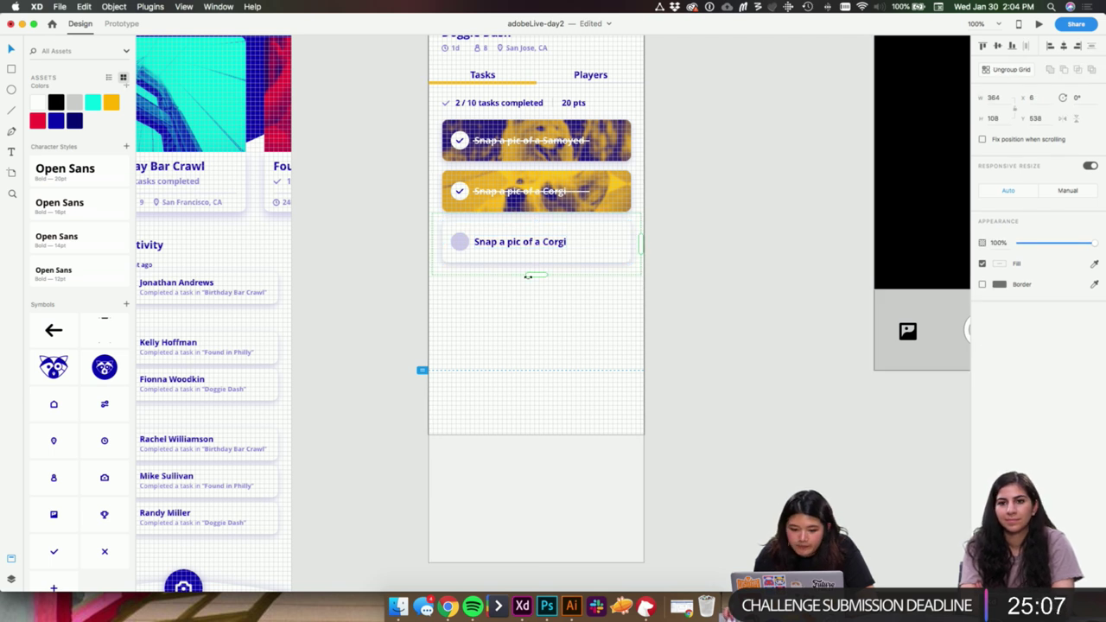
pyautogui.moveTo(532, 276); pyautogui.dragTo(533, 427)
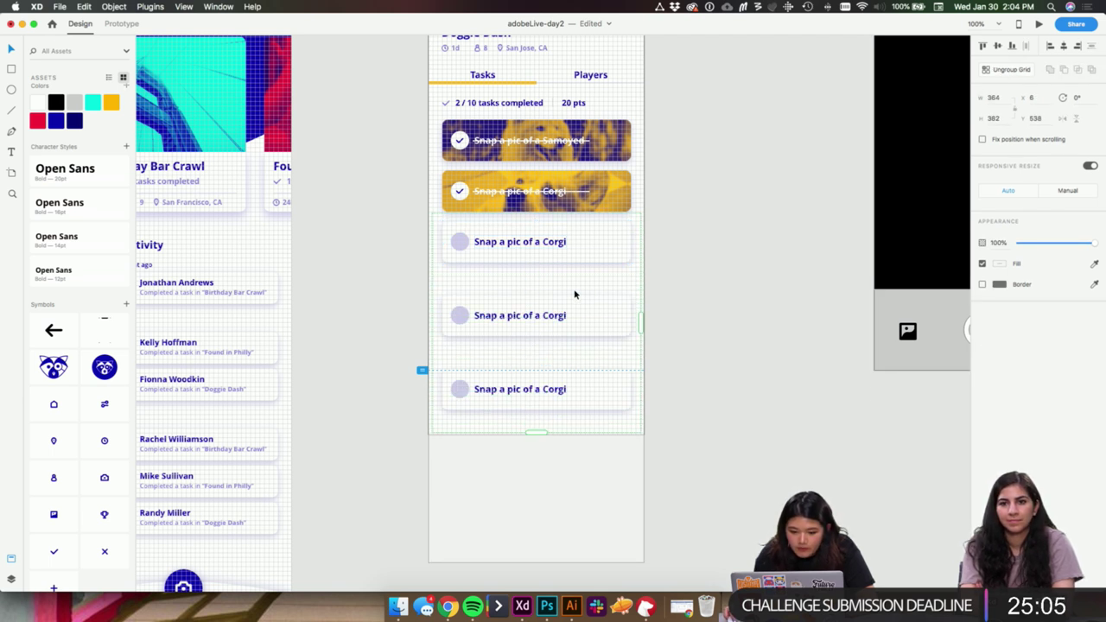
# - Tighten the vertical gap between the repeated cards to match the spacing of the completed cards above
pyautogui.moveTo(580, 280); pyautogui.dragTo(614, 260)
pyautogui.press('super+plus')
pyautogui.press('super+plus')
pyautogui.press('super+plus')
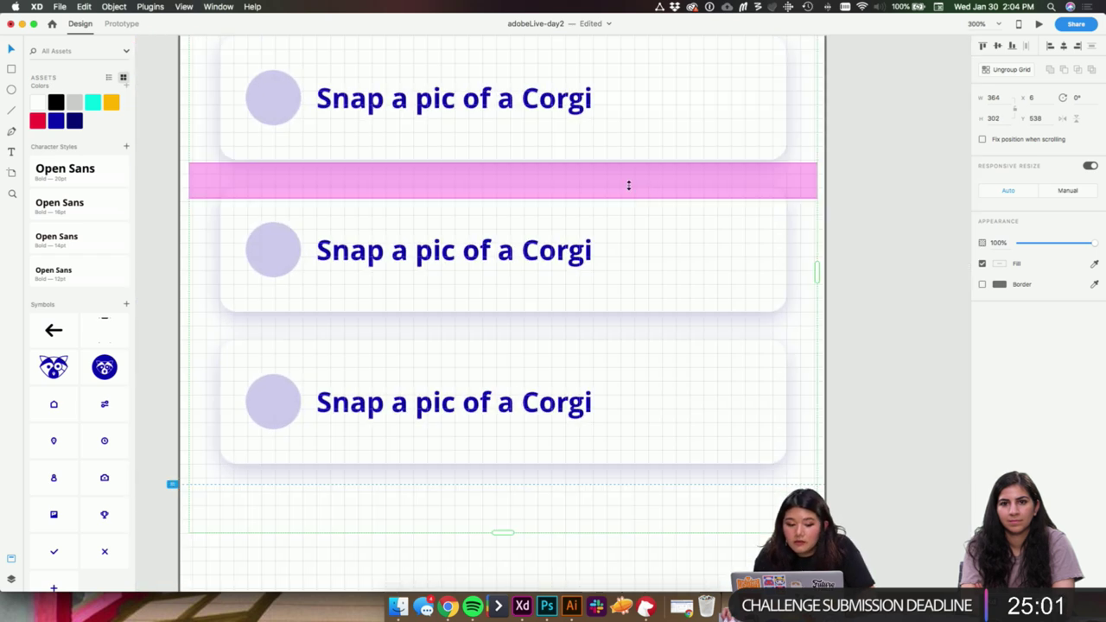
pyautogui.moveTo(629, 185)
pyautogui.mouseDown()
pyautogui.moveTo(627, 173)
pyautogui.moveTo(628, 203)
pyautogui.moveTo(627, 182)
pyautogui.mouseUp()
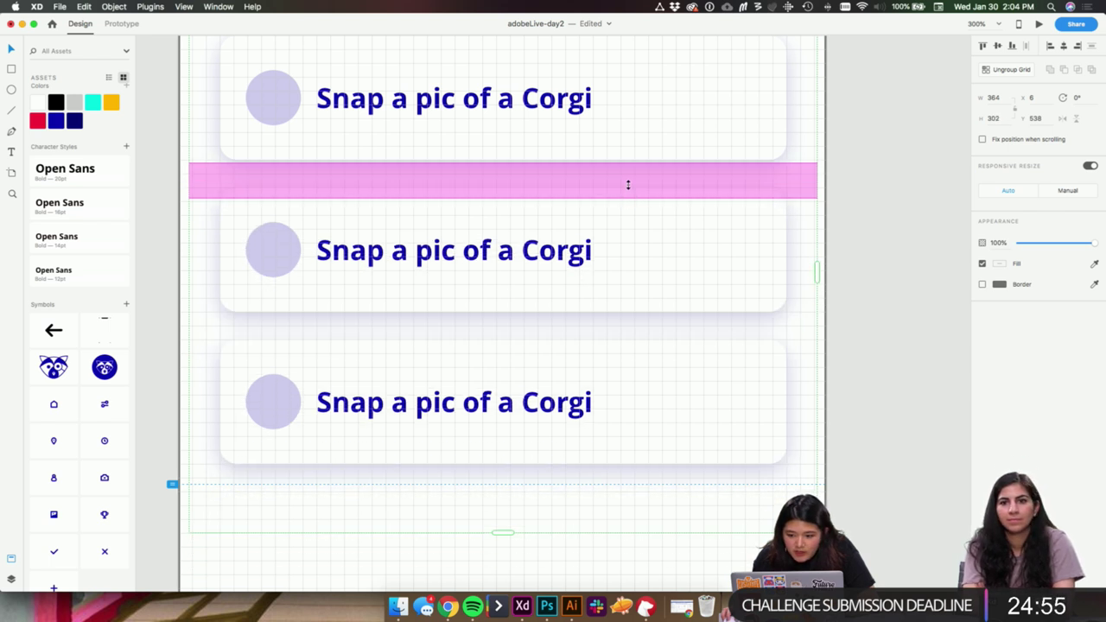
pyautogui.scroll(5, 839, 181)
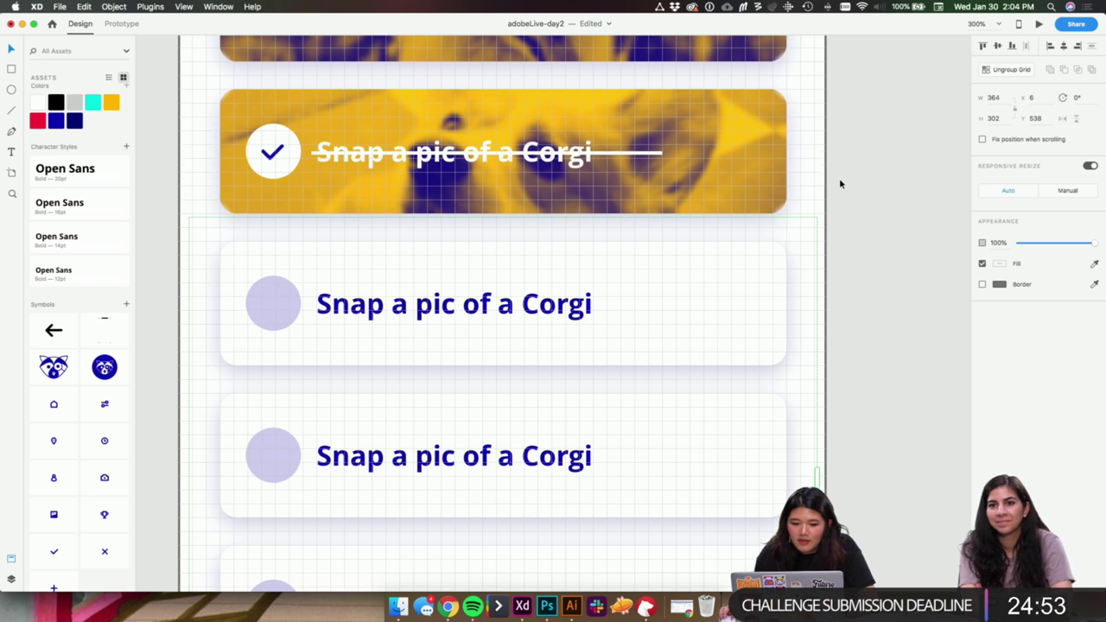
pyautogui.scroll(1, 838, 180)
pyautogui.press('super+minus')
pyautogui.scroll(1, 808, 186)
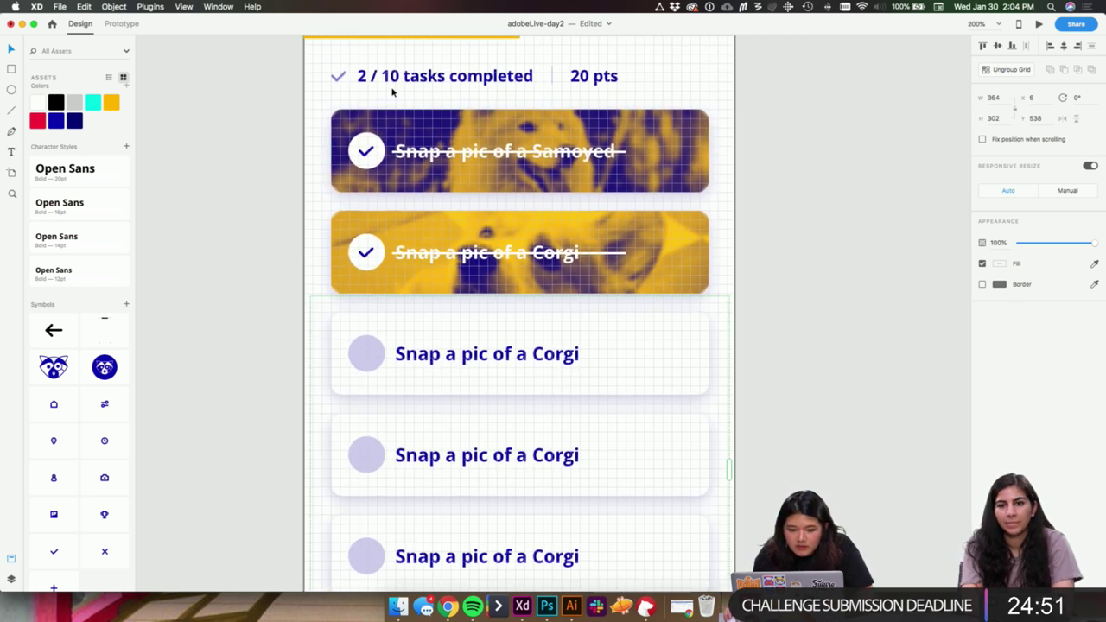
# - Extend the repeat grid to eight uncompleted cards and ungroup it into separate cards
pyautogui.scroll(-3, 792, 238)
pyautogui.press('super+minus')
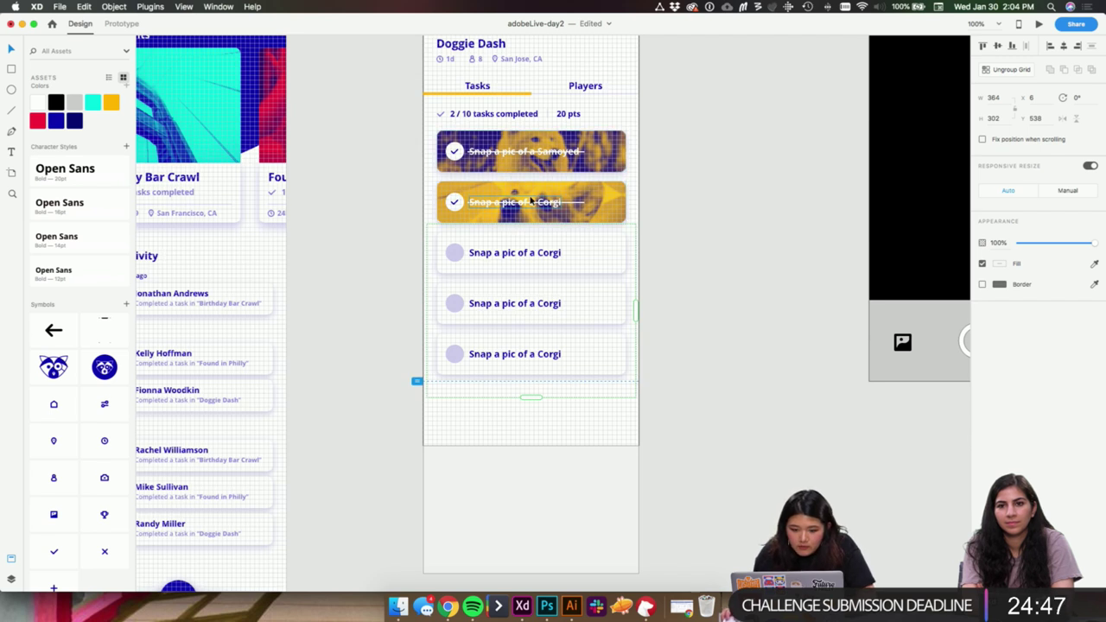
pyautogui.scroll(-2, 704, 277)
pyautogui.scroll(-2, 707, 244)
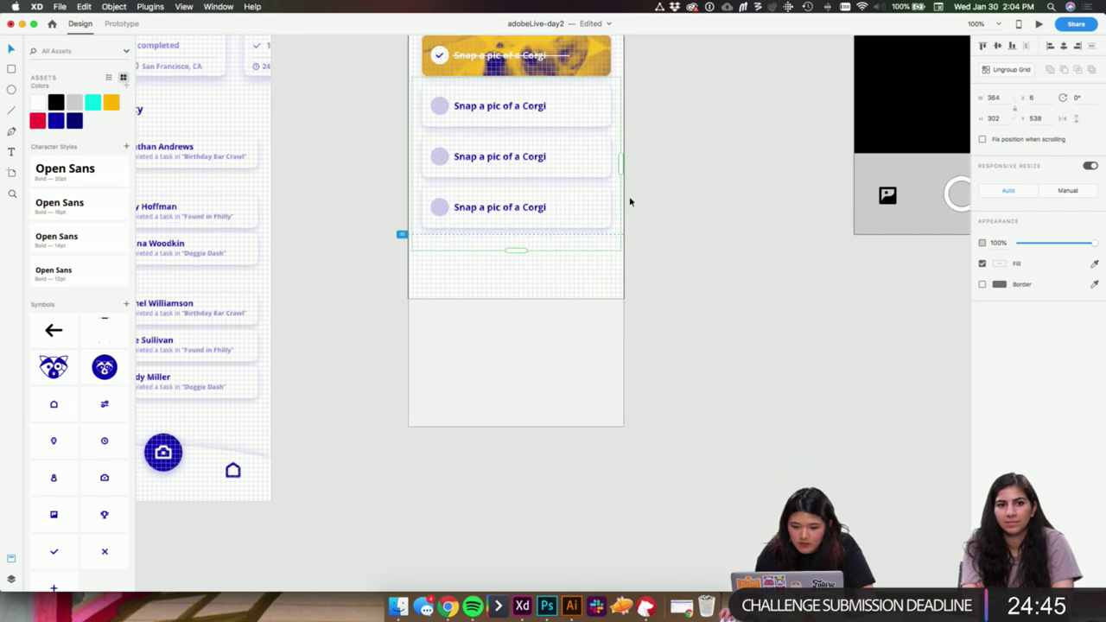
pyautogui.moveTo(516, 251); pyautogui.dragTo(528, 588)
pyautogui.scroll(-2, 658, 432)
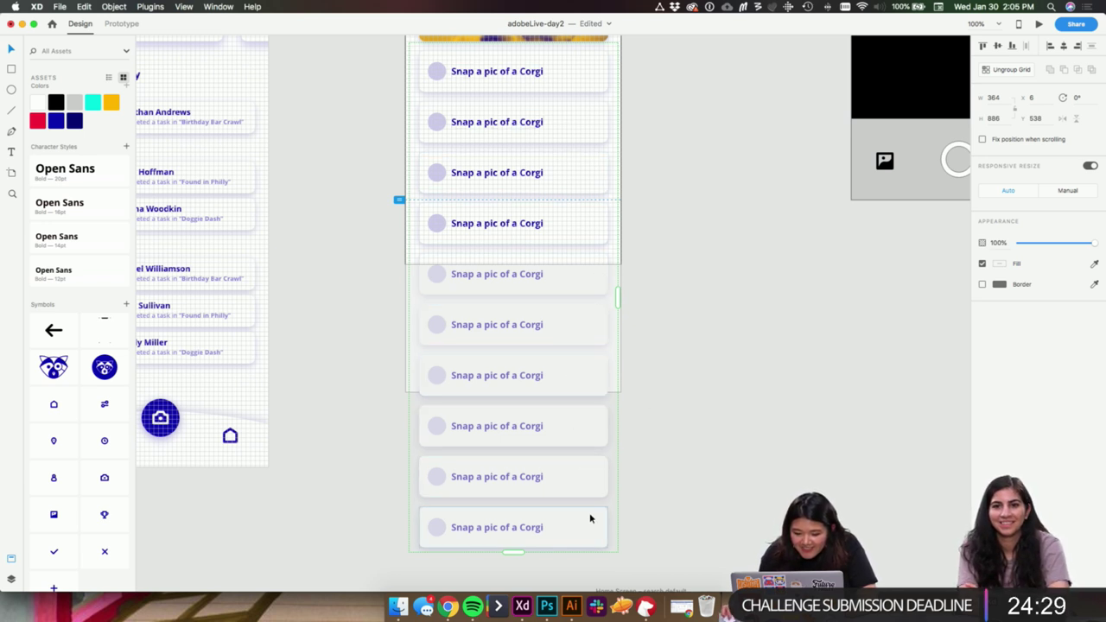
pyautogui.moveTo(509, 550); pyautogui.dragTo(513, 451)
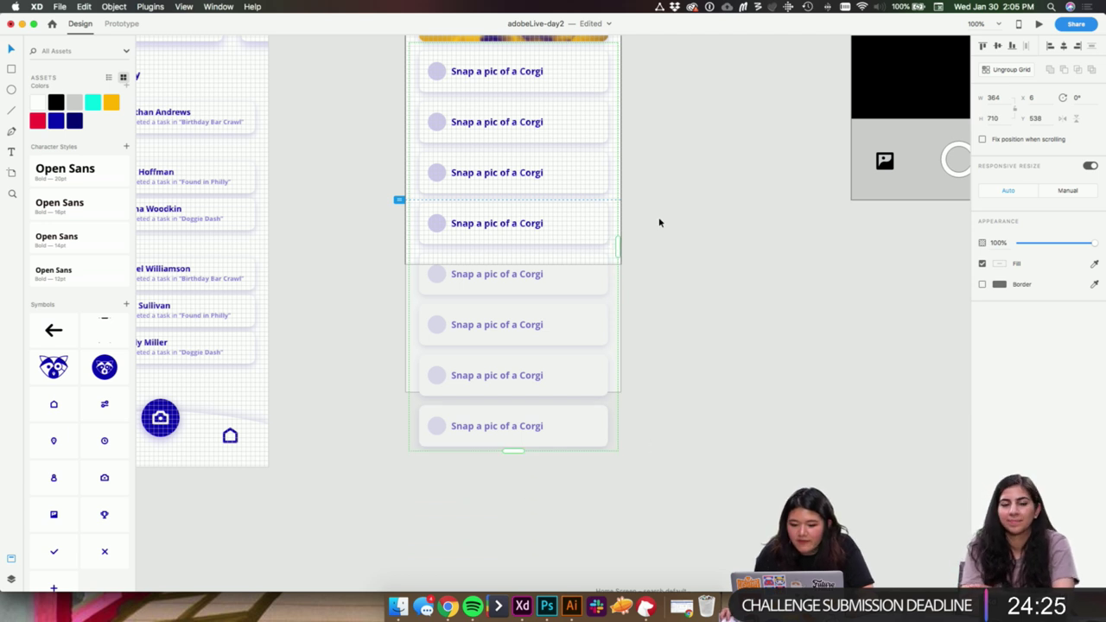
pyautogui.press('super+shift+g')
pyautogui.click(697, 232)
# - Lengthen the Doggie Dash artboard downward so it encloses all eight uncompleted cards with a small bottom margin
pyautogui.scroll(1, 700, 231)
pyautogui.scroll(5, 674, 259)
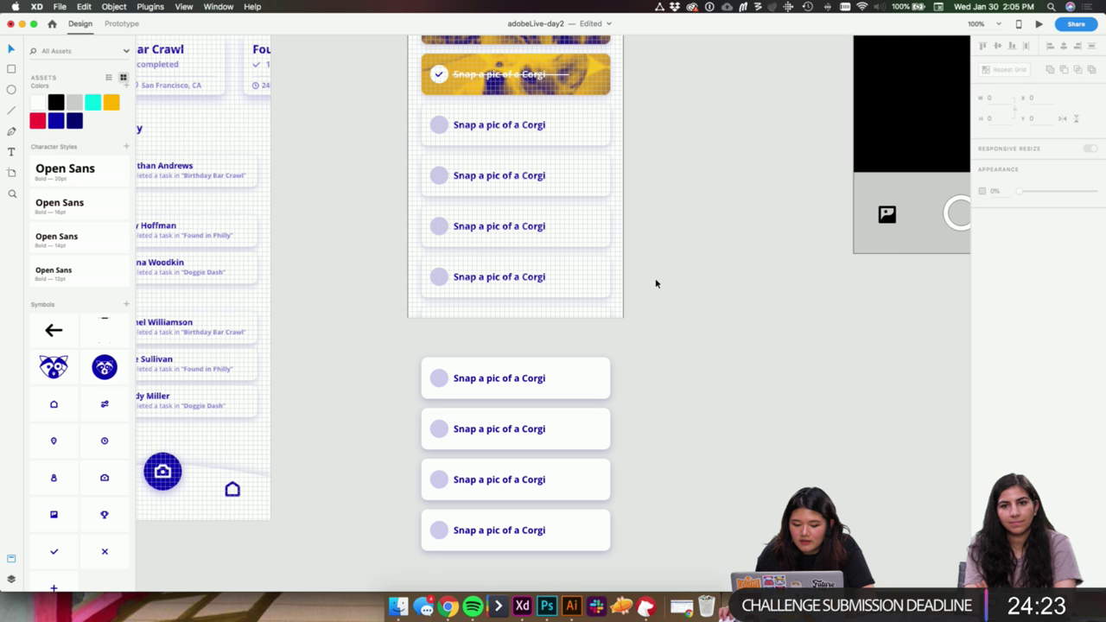
pyautogui.scroll(-3, 686, 320)
pyautogui.scroll(1, 679, 293)
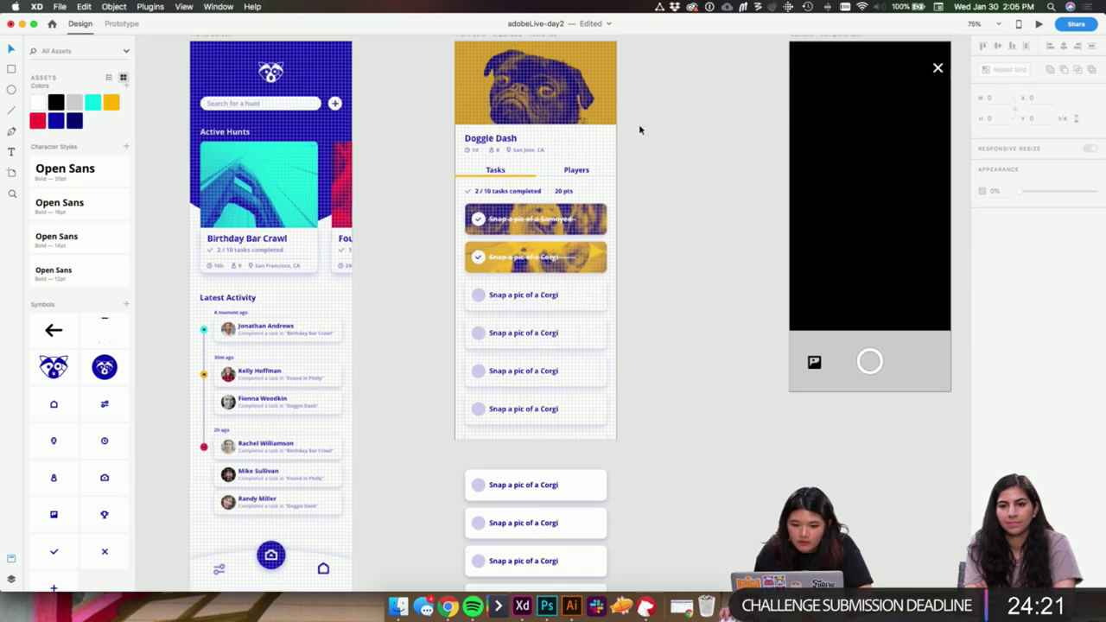
pyautogui.scroll(2, 639, 124)
pyautogui.click(494, 97)
pyautogui.scroll(-8, 673, 487)
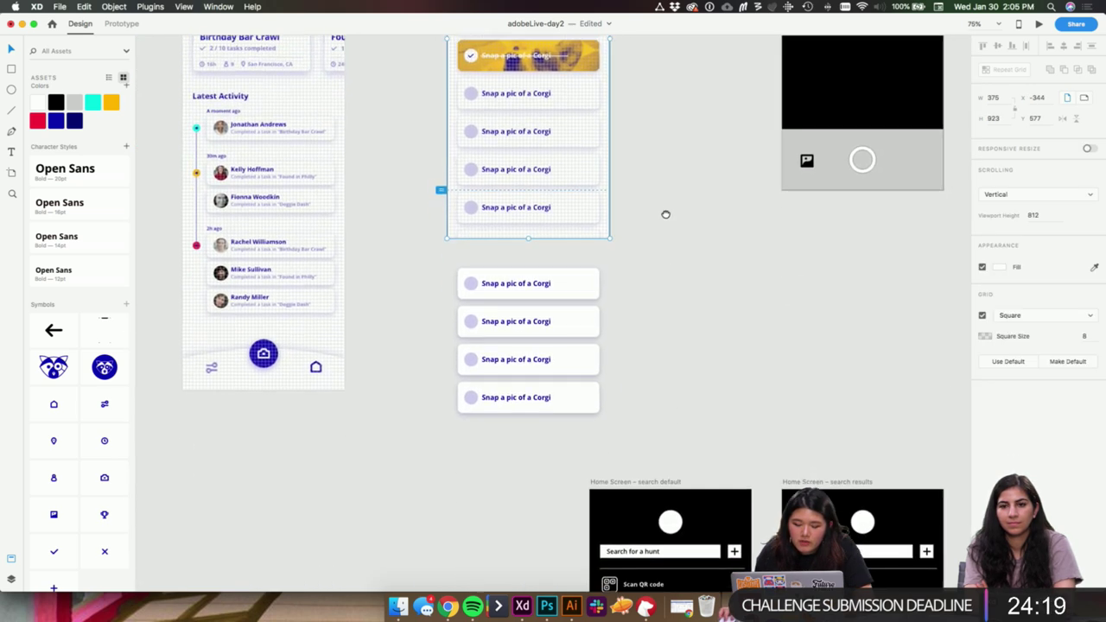
pyautogui.moveTo(527, 233); pyautogui.dragTo(541, 416)
# - Stretch the white background rectangle behind the task cards down to the artboard's bottom edge
pyautogui.click(606, 329)
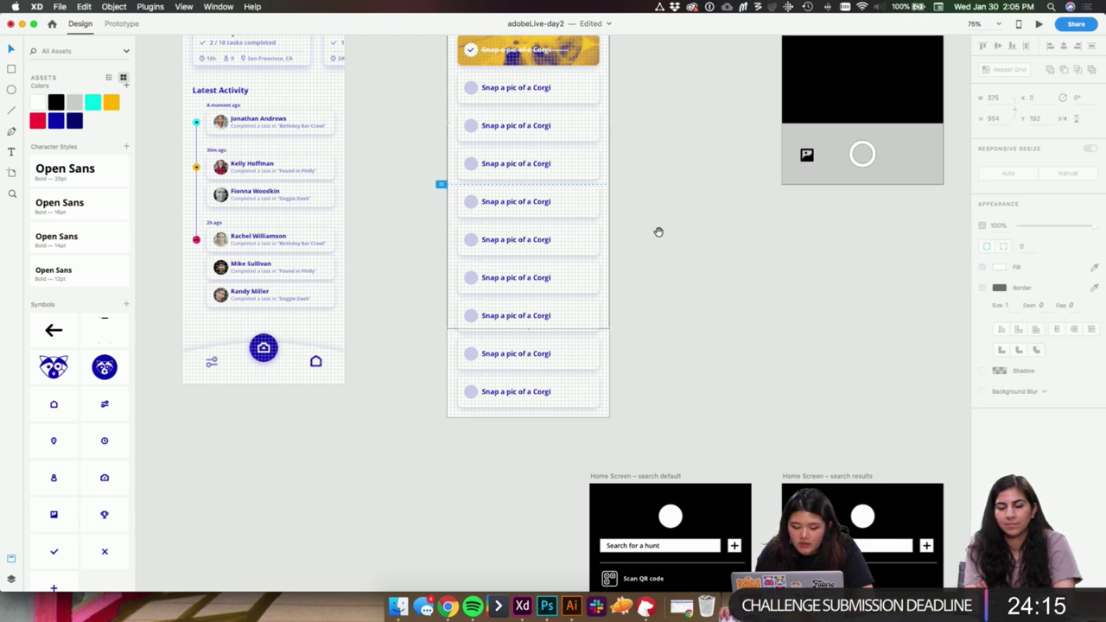
pyautogui.moveTo(658, 231); pyautogui.dragTo(668, 364)
pyautogui.click(461, 55)
pyautogui.moveTo(742, 455); pyautogui.dragTo(739, 360)
pyautogui.moveTo(536, 365); pyautogui.dragTo(539, 455)
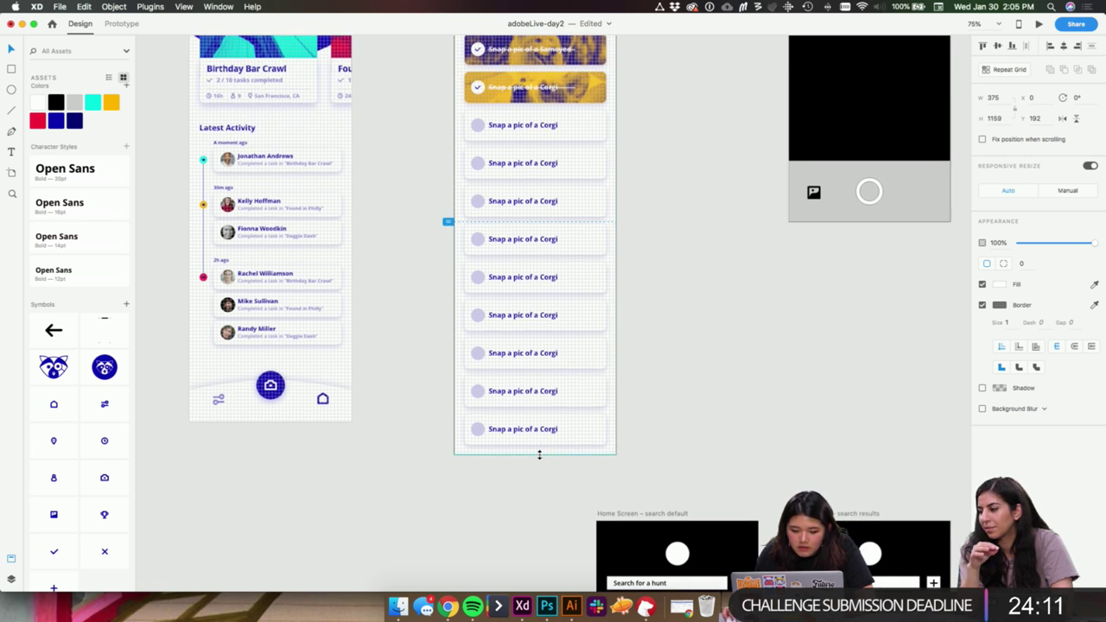
pyautogui.scroll(2, 536, 432)
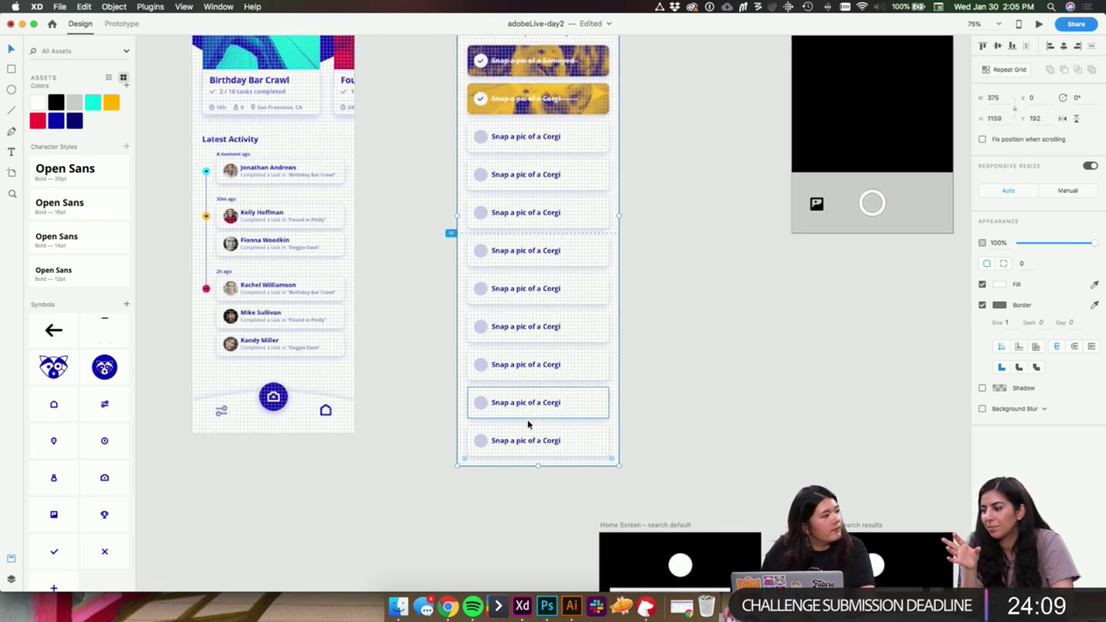
pyautogui.scroll(-2, 529, 424)
pyautogui.scroll(1, 529, 423)
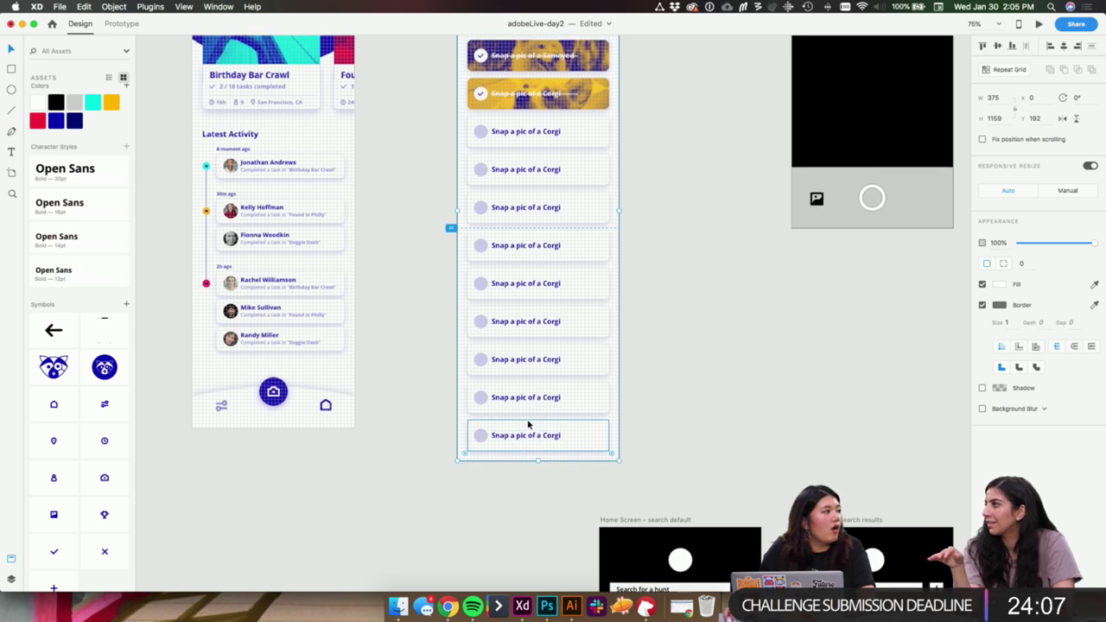
pyautogui.press('super+=')
pyautogui.press('super+=')
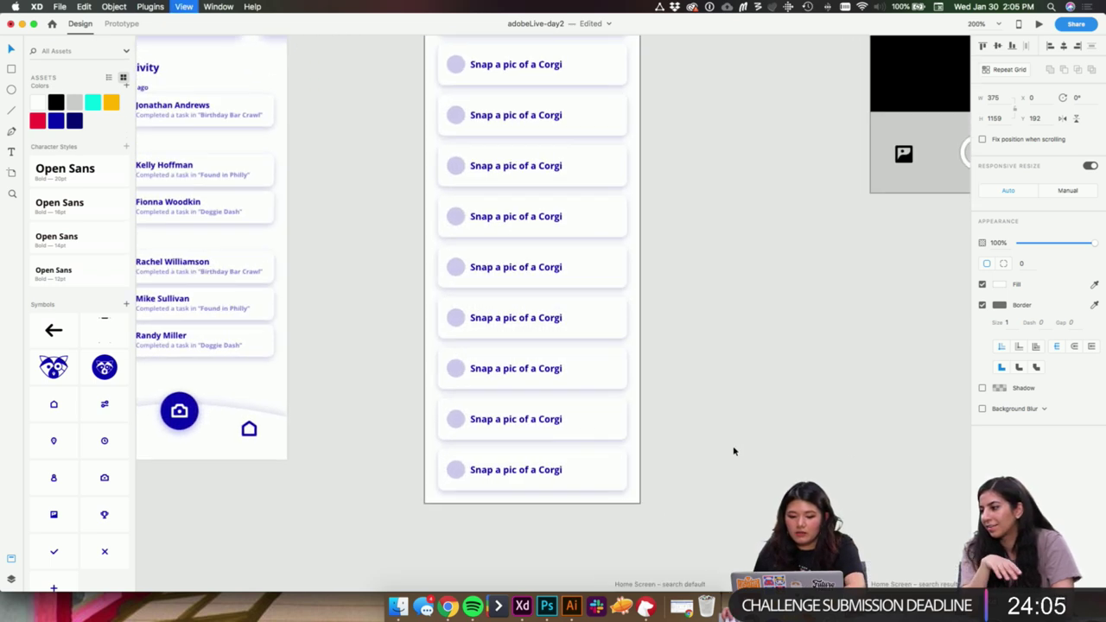
pyautogui.click(524, 239)
pyautogui.moveTo(797, 168); pyautogui.dragTo(778, 416)
pyautogui.scroll(3, 746, 281)
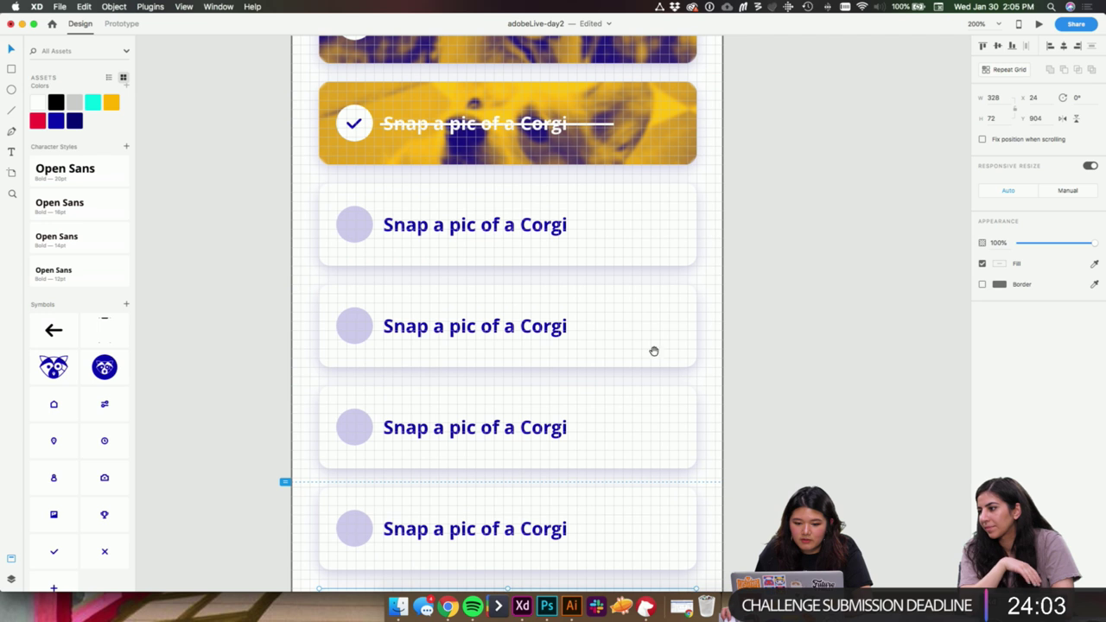
pyautogui.doubleClick(543, 330)
pyautogui.doubleClick(539, 331)
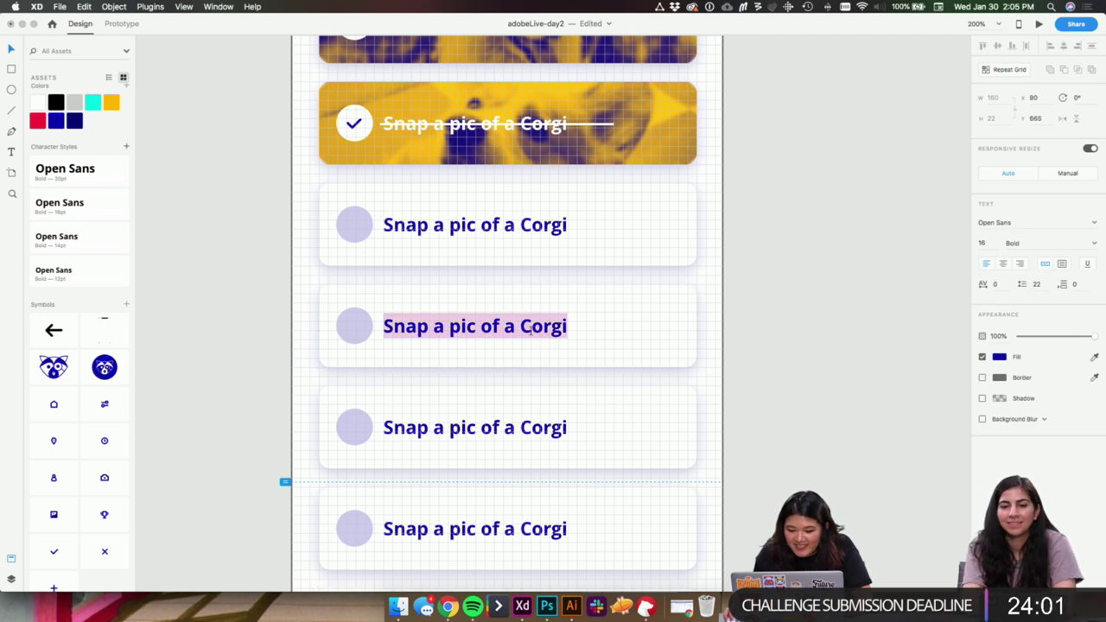
pyautogui.click(531, 330)
pyautogui.click(536, 227)
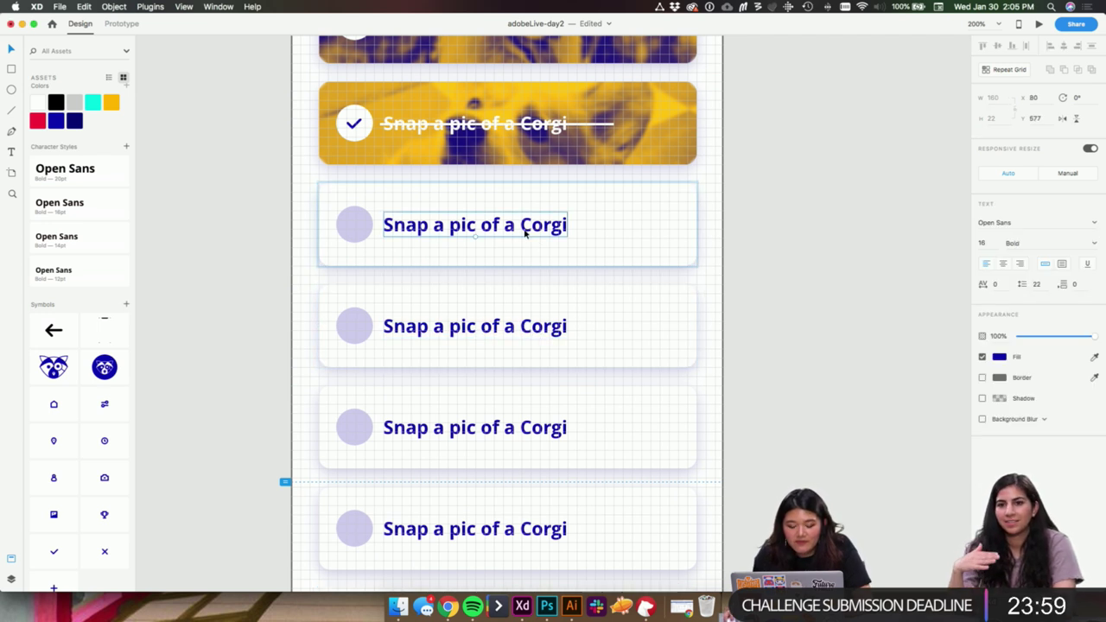
pyautogui.doubleClick(527, 225)
pyautogui.click(524, 223)
pyautogui.moveTo(521, 224); pyautogui.dragTo(571, 228)
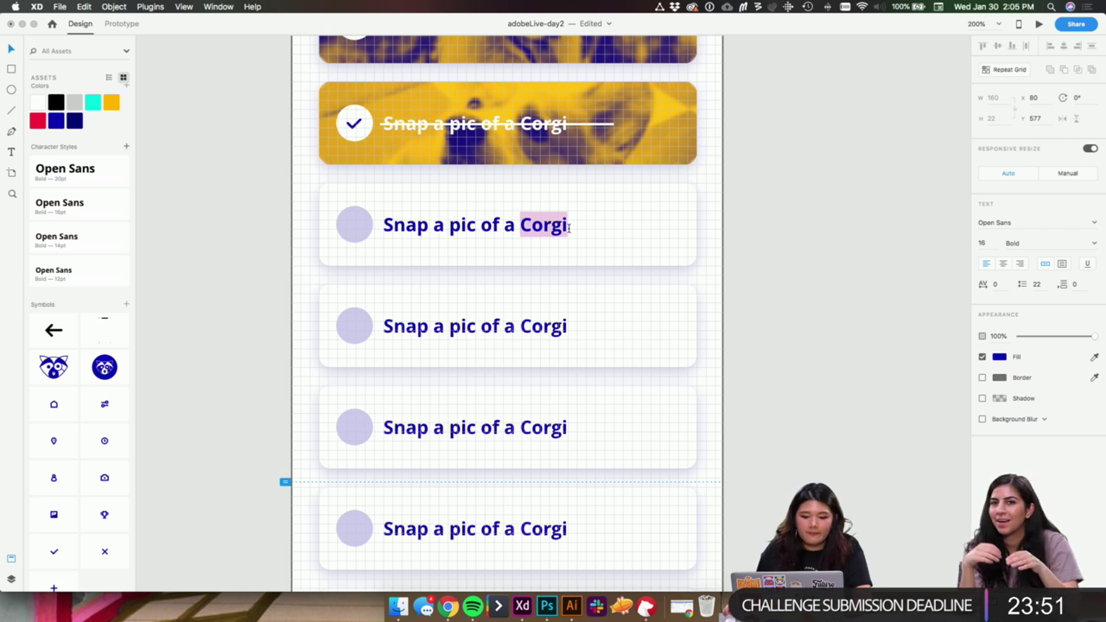
pyautogui.click(732, 205)
# - Shorten the strikethrough line on the completed Corgi card so it ends just past the label
pyautogui.scroll(5, 731, 205)
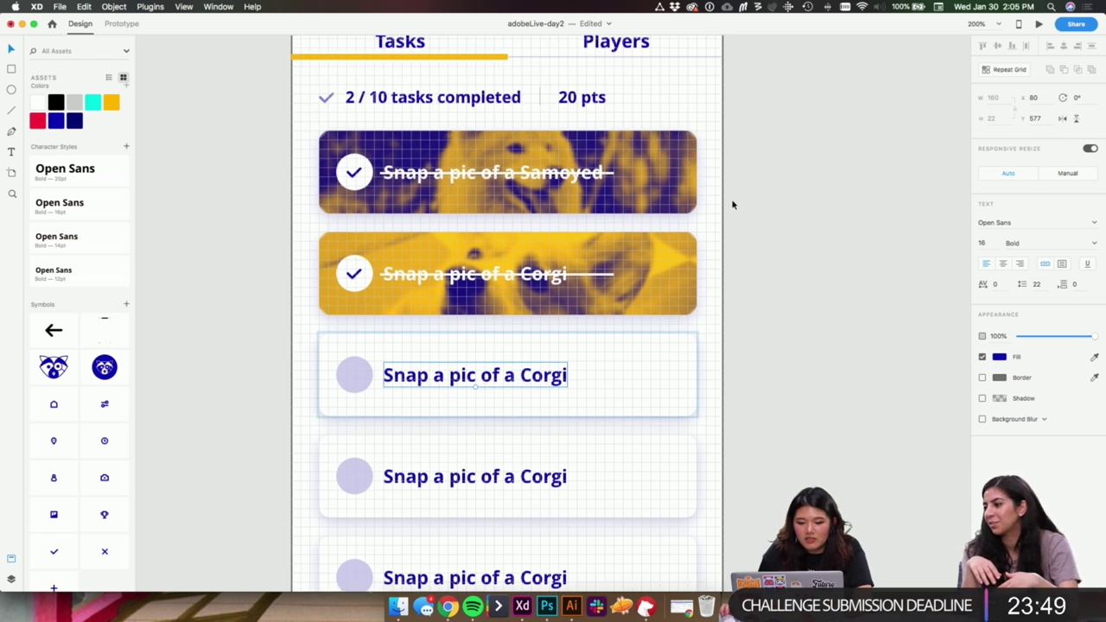
pyautogui.click(610, 319)
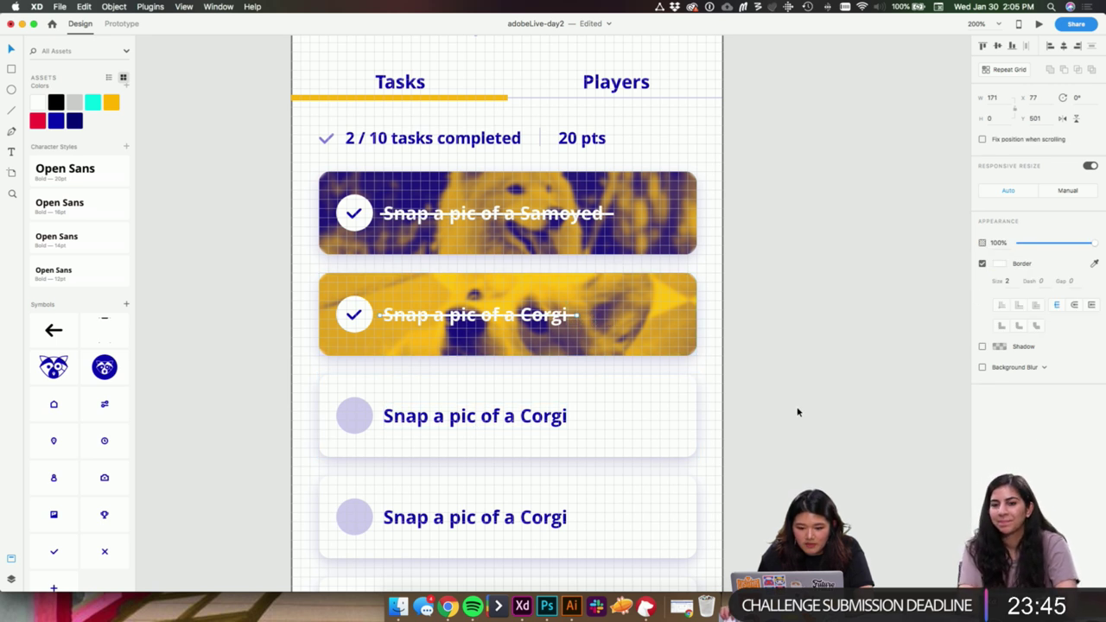
pyautogui.scroll(-2, 797, 412)
pyautogui.scroll(-1, 580, 278)
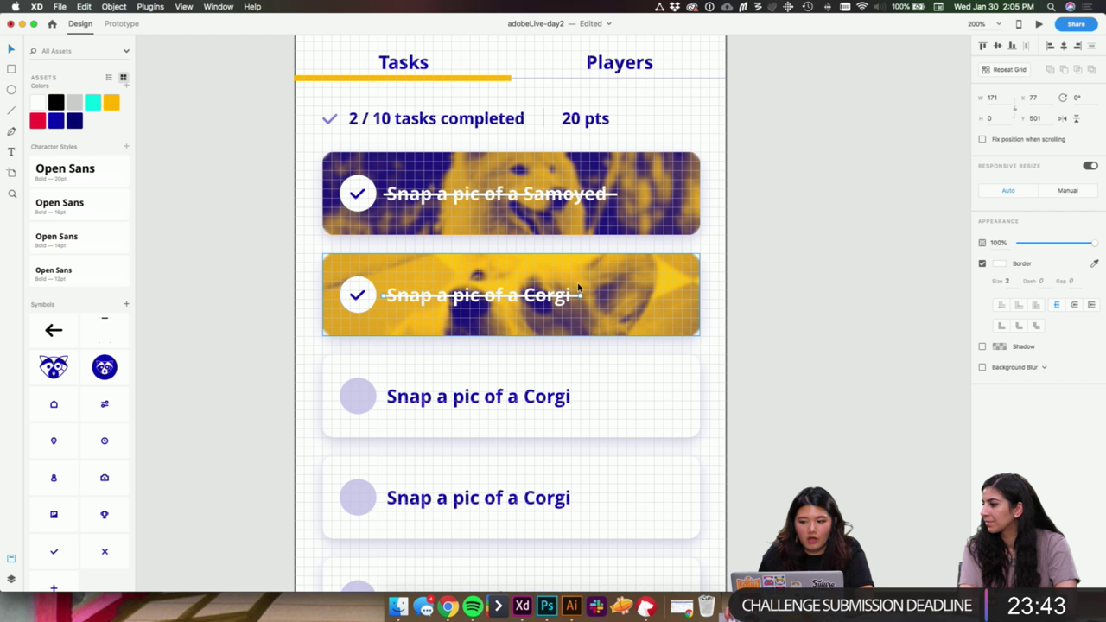
# - Change the first uncompleted card's label to "Snap a pic of a Poodle"
pyautogui.scroll(-6, 579, 288)
pyautogui.doubleClick(550, 288)
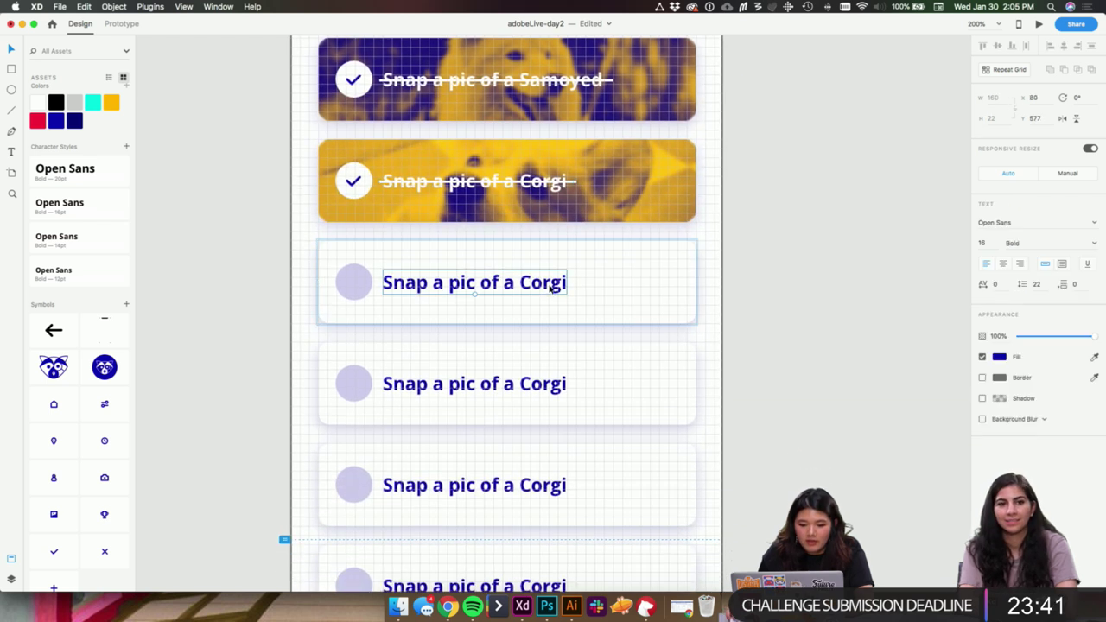
pyautogui.doubleClick(546, 287)
pyautogui.click(519, 283)
pyautogui.moveTo(519, 283); pyautogui.dragTo(578, 282)
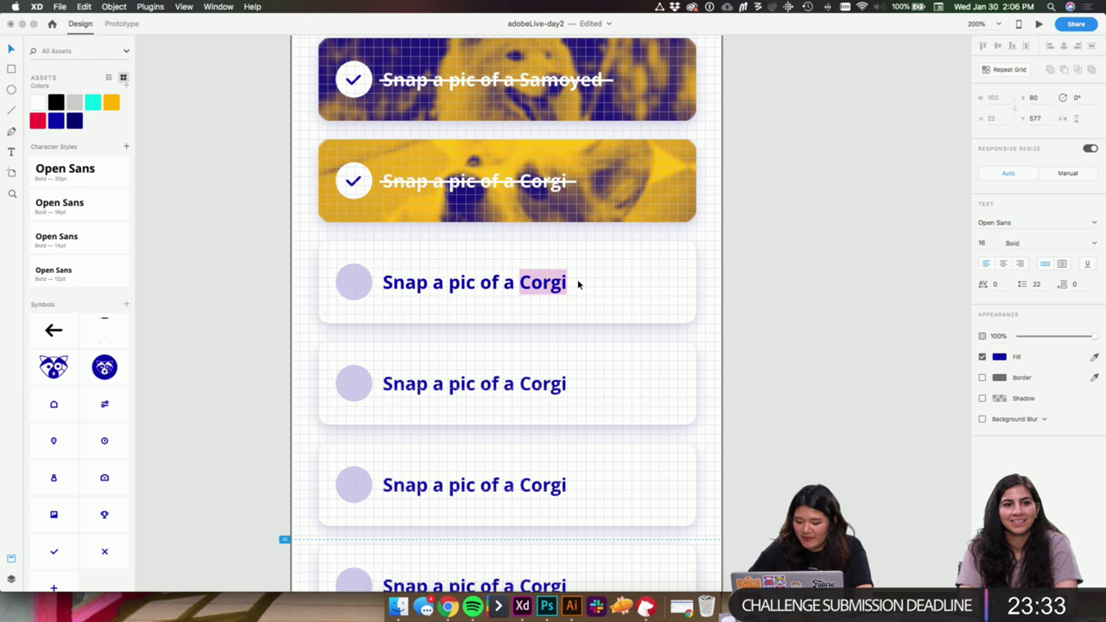
pyautogui.write('Poodle')
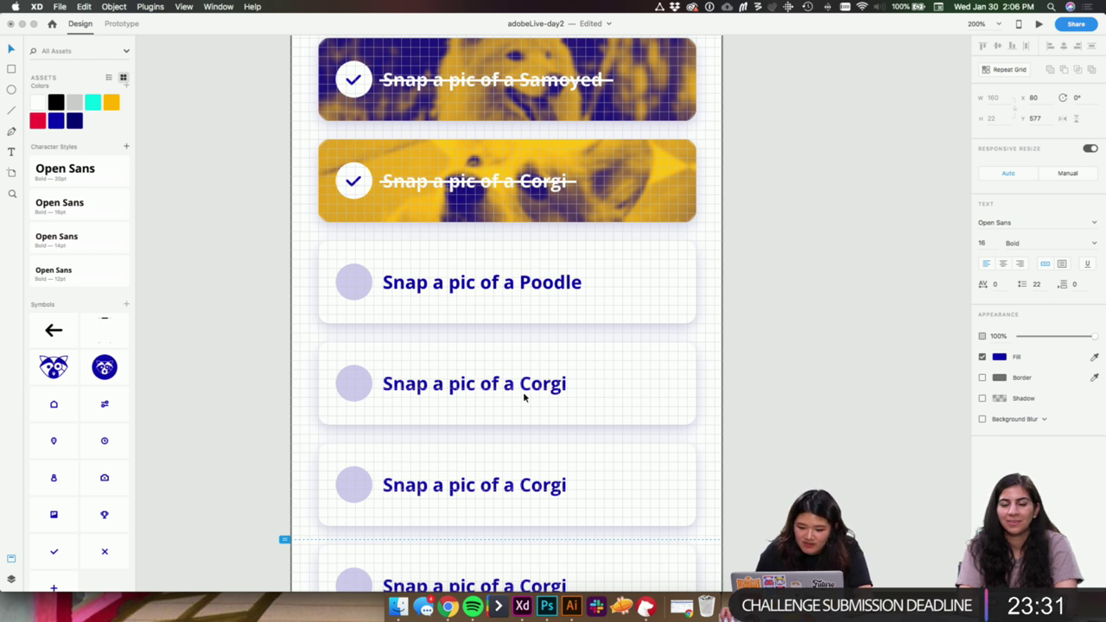
# - Change the second uncompleted card's label to "Snap a pic of a Labrador"
pyautogui.doubleClick(524, 393)
pyautogui.click(519, 384)
pyautogui.moveTo(519, 384); pyautogui.dragTo(574, 384)
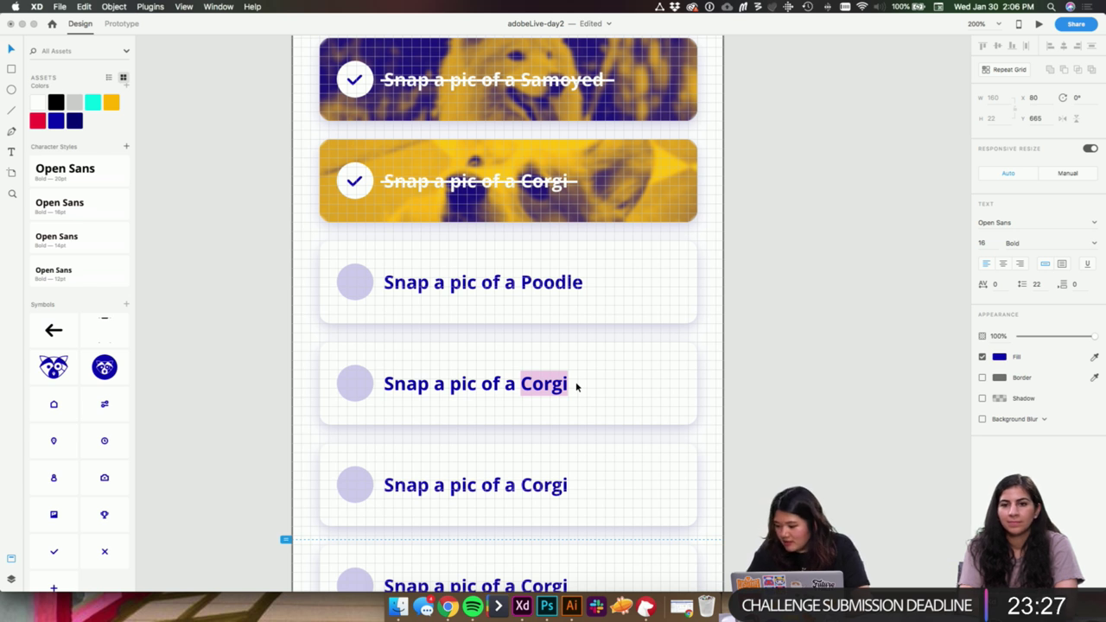
pyautogui.write('Labra')
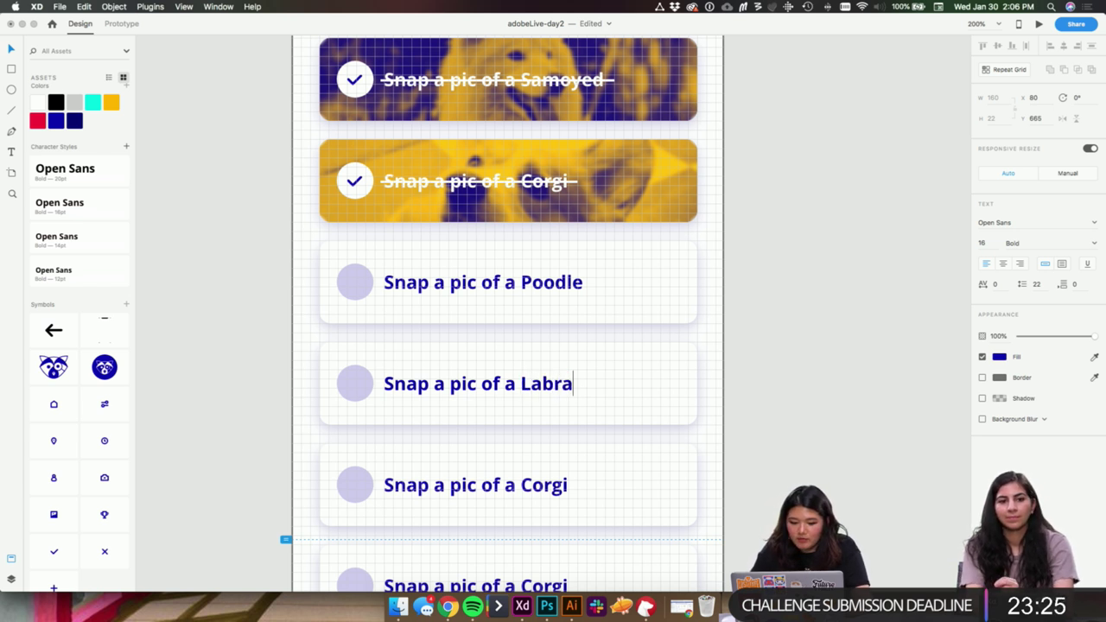
pyautogui.write('dow')
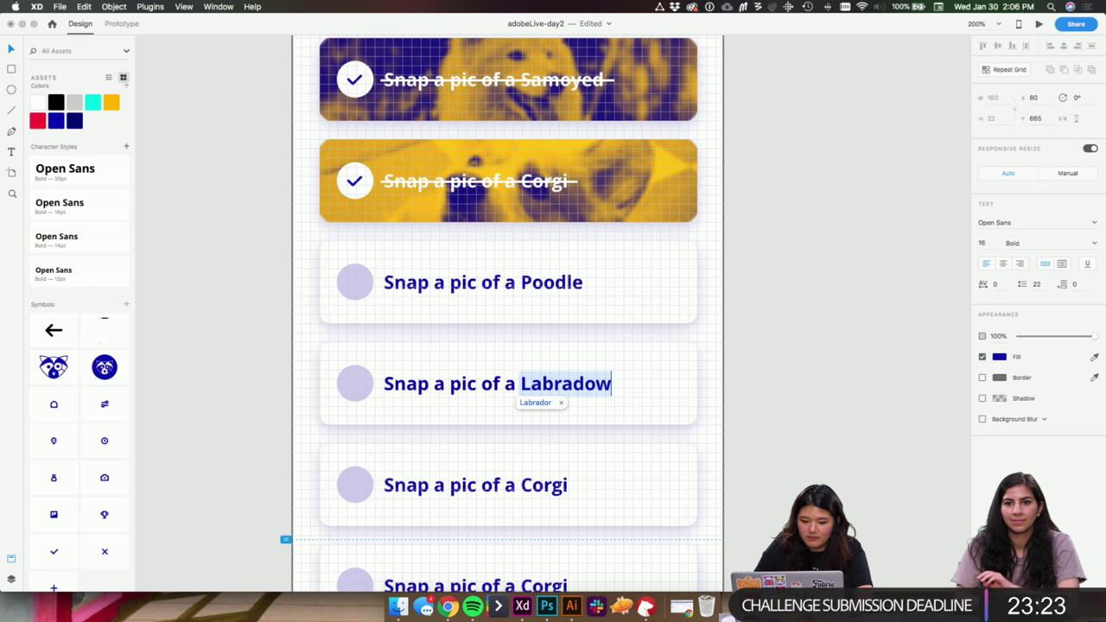
# - Change the third uncompleted card's label to "Snap a pic of a Golden Retriever"
pyautogui.click(544, 486)
pyautogui.doubleClick(543, 487)
pyautogui.moveTo(521, 485); pyautogui.dragTo(567, 485)
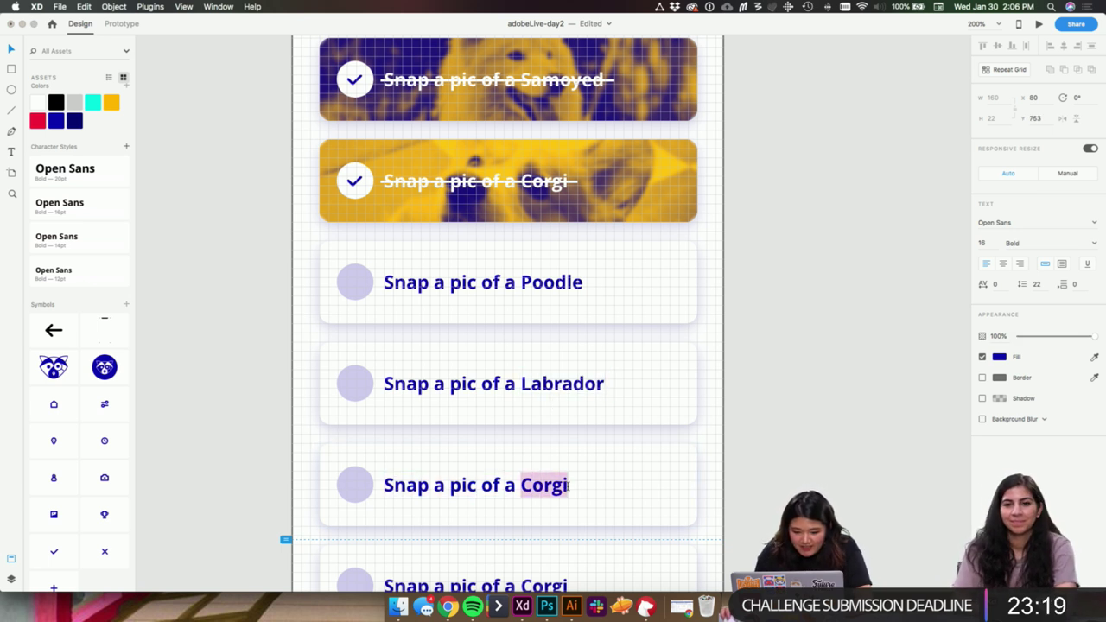
pyautogui.write('Golden')
pyautogui.write('Re')
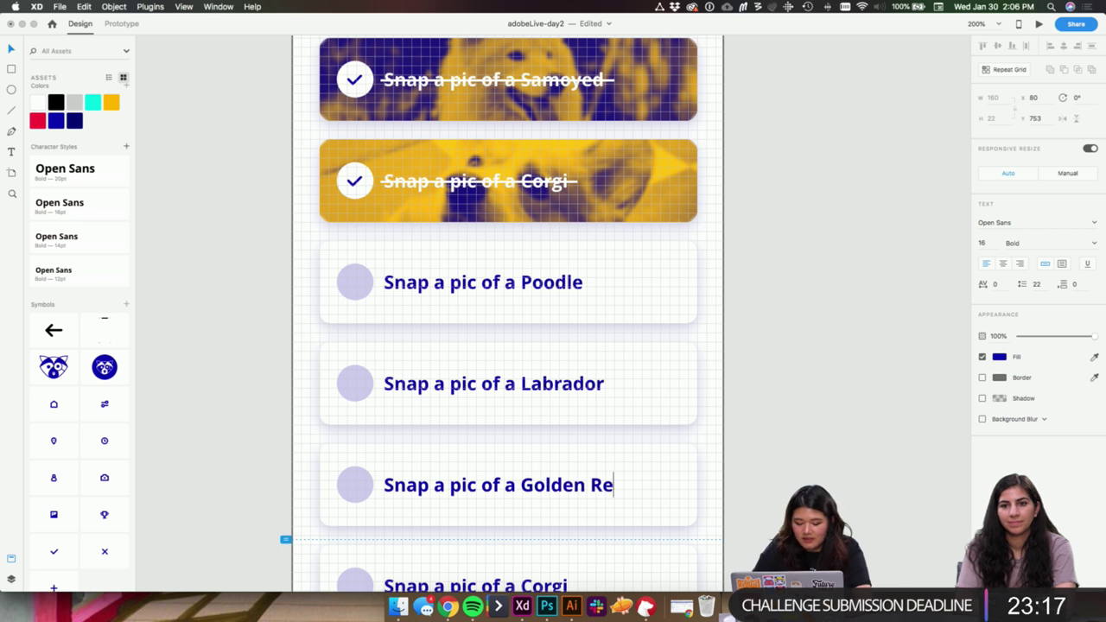
pyautogui.write('trieve')
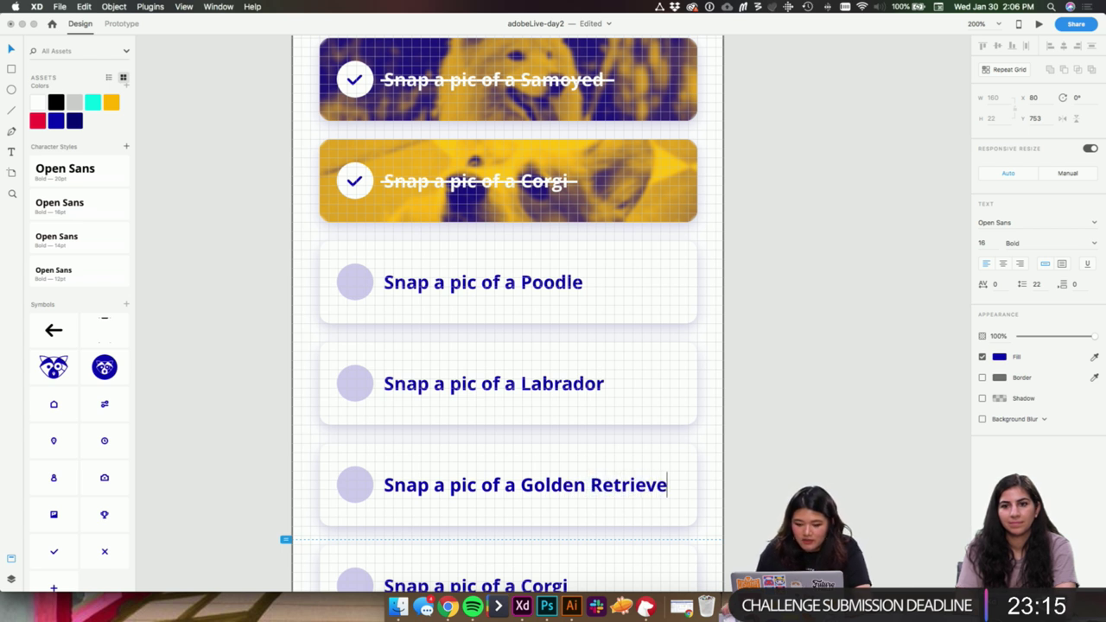
pyautogui.write('r')
pyautogui.press('Escape')
# - Change the fourth uncompleted card's label to "Snap a pic of a Bichon Frise"
pyautogui.scroll(-4, 729, 440)
pyautogui.click(555, 412)
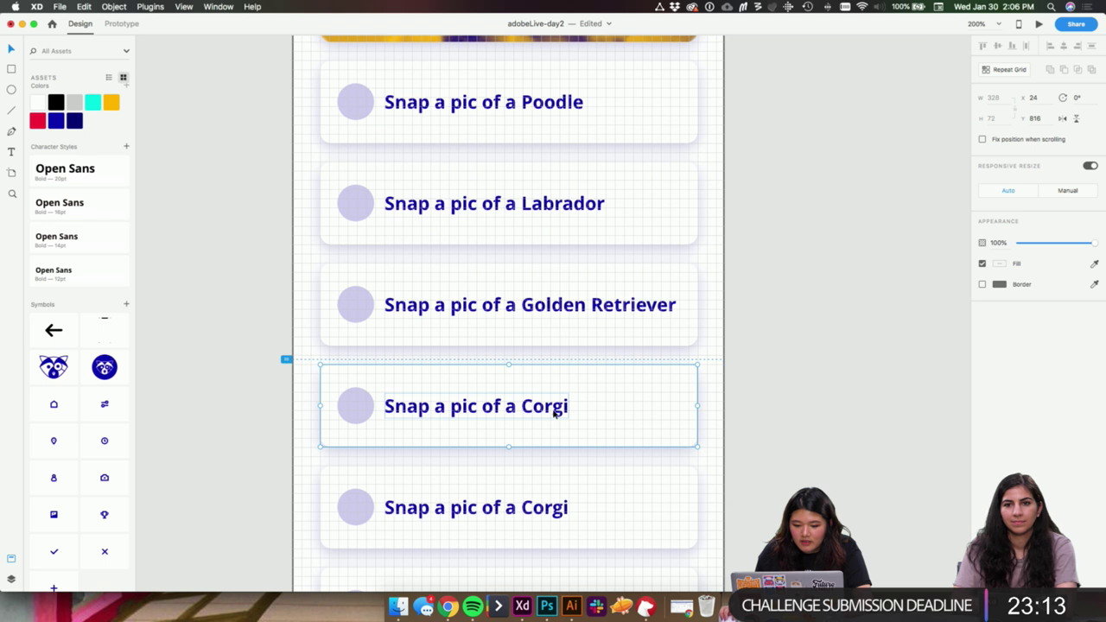
pyautogui.doubleClick(555, 413)
pyautogui.doubleClick(553, 408)
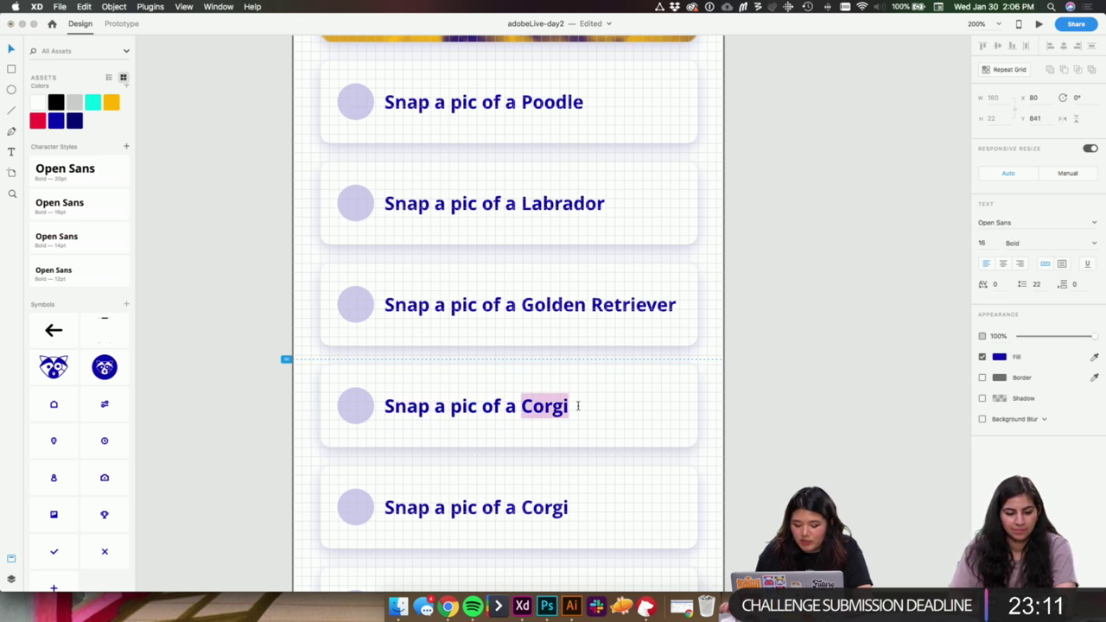
pyautogui.write('Bichon Frise')
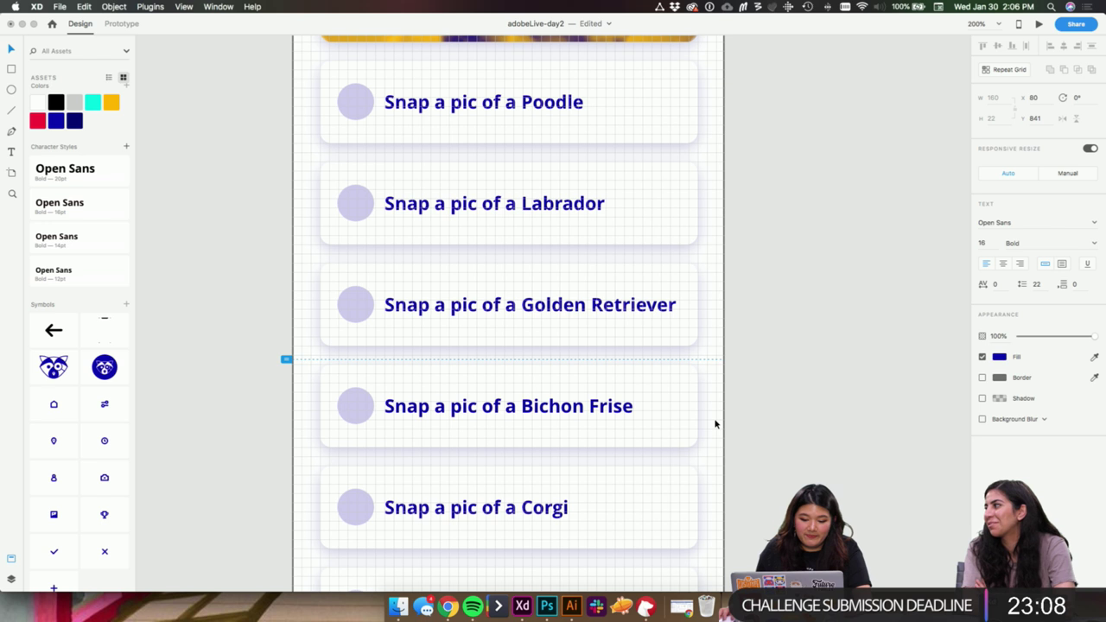
pyautogui.press('Escape')
# - Change the fifth uncompleted card's label to "Snap a pic of a French Bulldog"
pyautogui.scroll(-3, 716, 424)
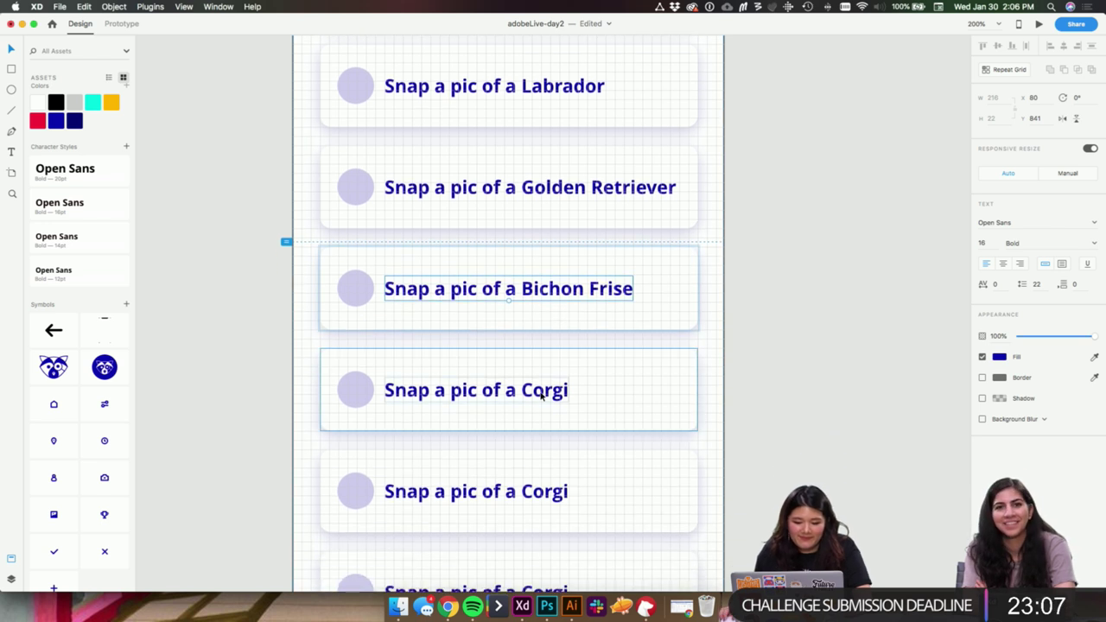
pyautogui.click(539, 394)
pyautogui.doubleClick(539, 395)
pyautogui.moveTo(522, 393); pyautogui.dragTo(578, 397)
pyautogui.write('French')
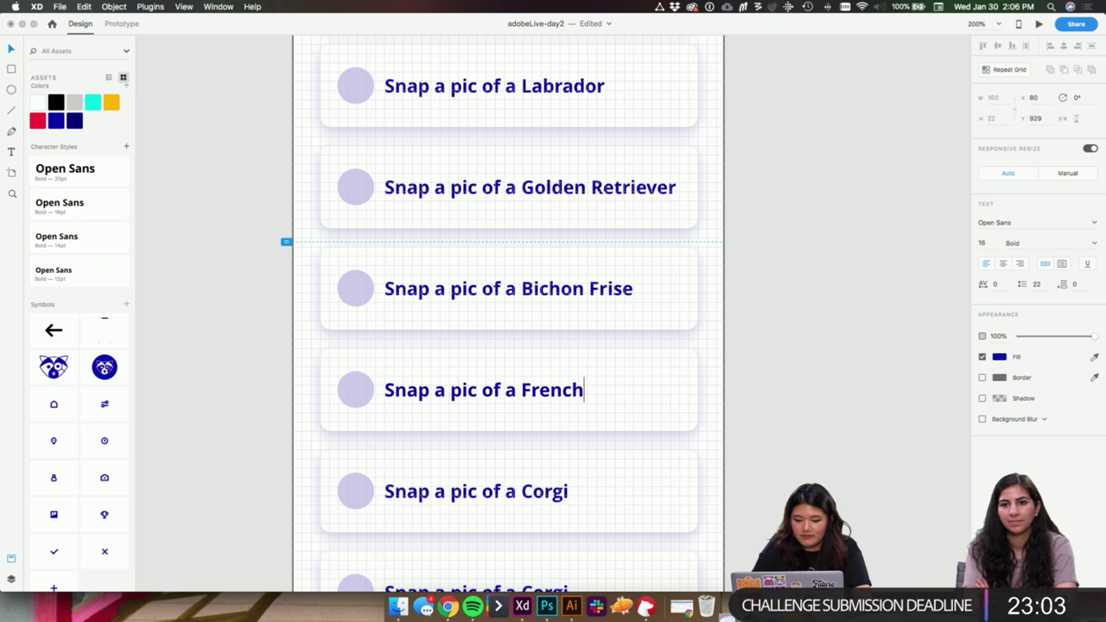
pyautogui.write(' Bulldog')
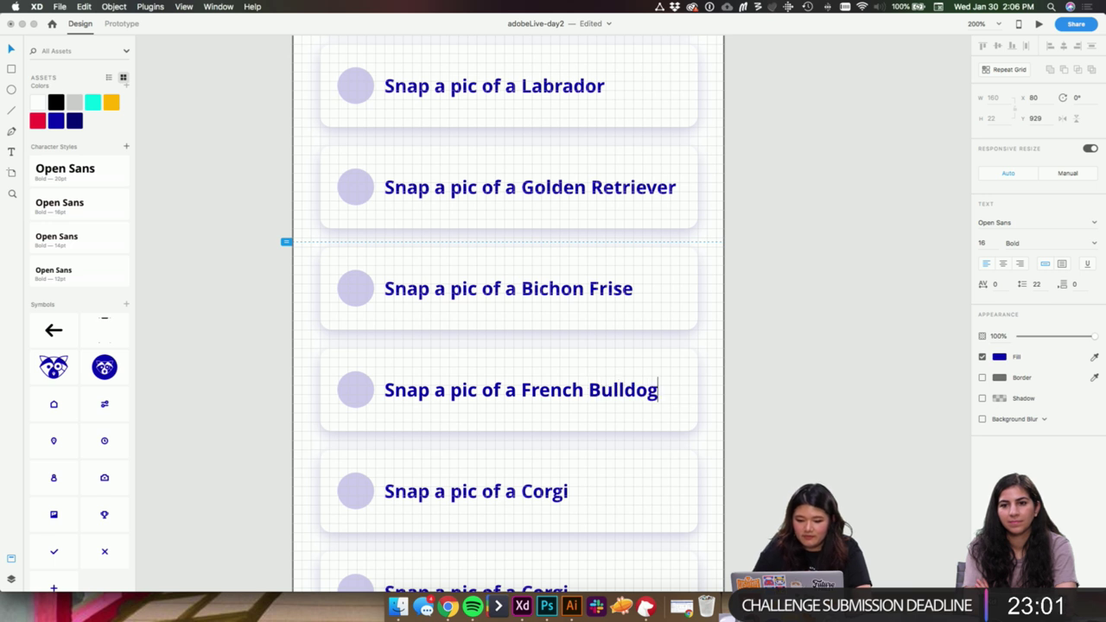
pyautogui.press('Escape')
# - Change the sixth uncompleted card's label to "Snap a pic of a Pitbull"
pyautogui.doubleClick(541, 492)
pyautogui.doubleClick(541, 492)
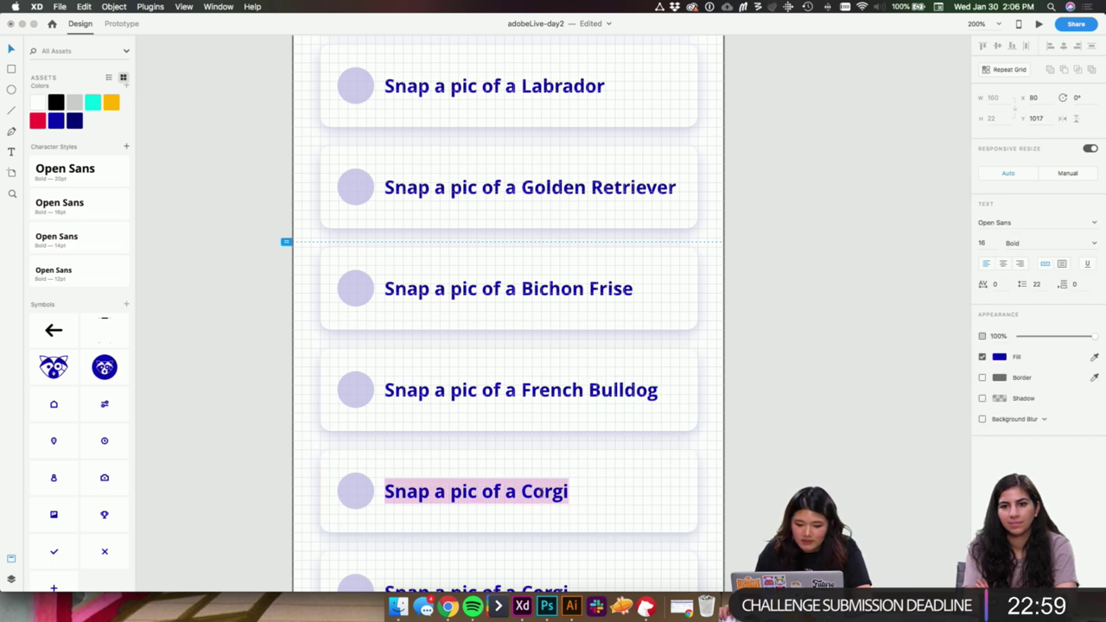
pyautogui.click(543, 492)
pyautogui.moveTo(521, 491); pyautogui.dragTo(577, 492)
pyautogui.write('P')
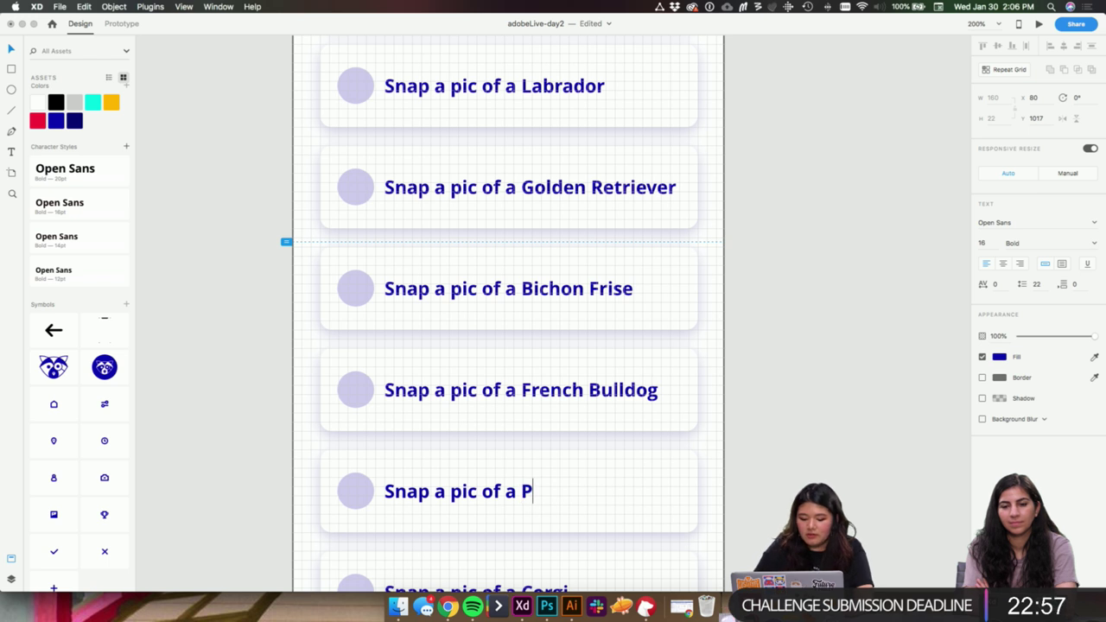
pyautogui.write('itbull')
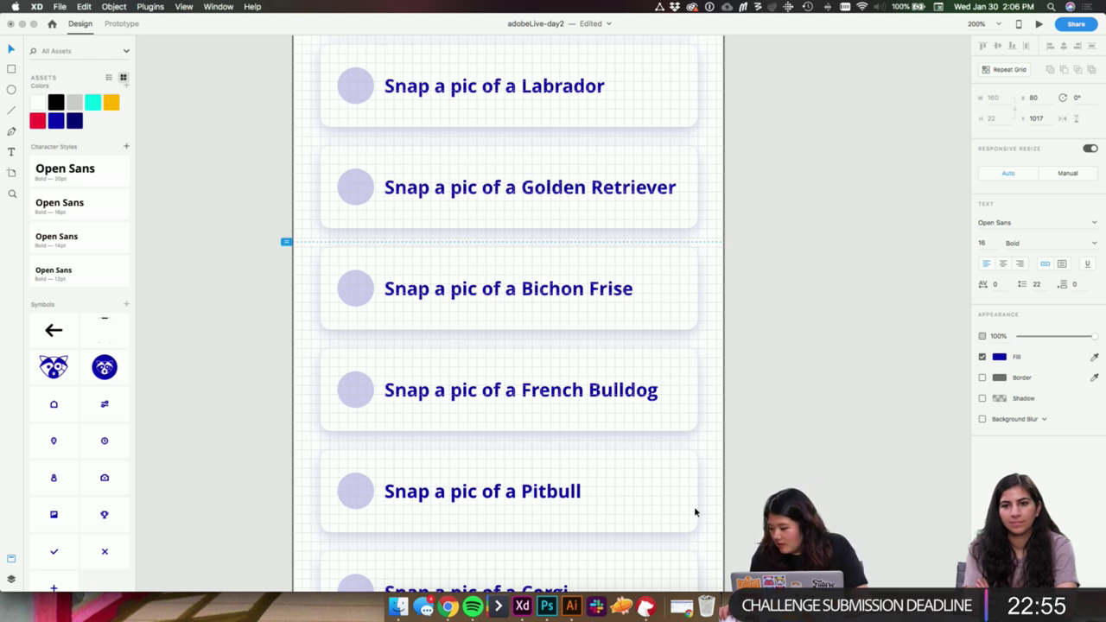
pyautogui.press('Escape')
# - Change the seventh uncompleted card's label to "Snap a pic of a Shiba Inu"
pyautogui.scroll(-5, 693, 507)
pyautogui.scroll(-3, 694, 513)
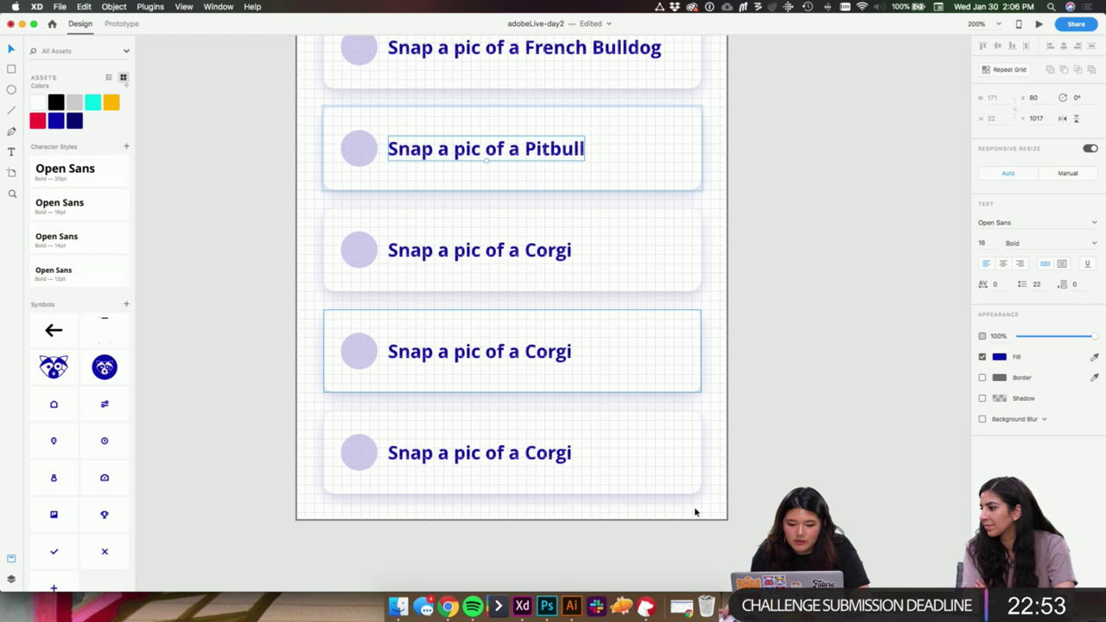
pyautogui.click(530, 251)
pyautogui.doubleClick(530, 253)
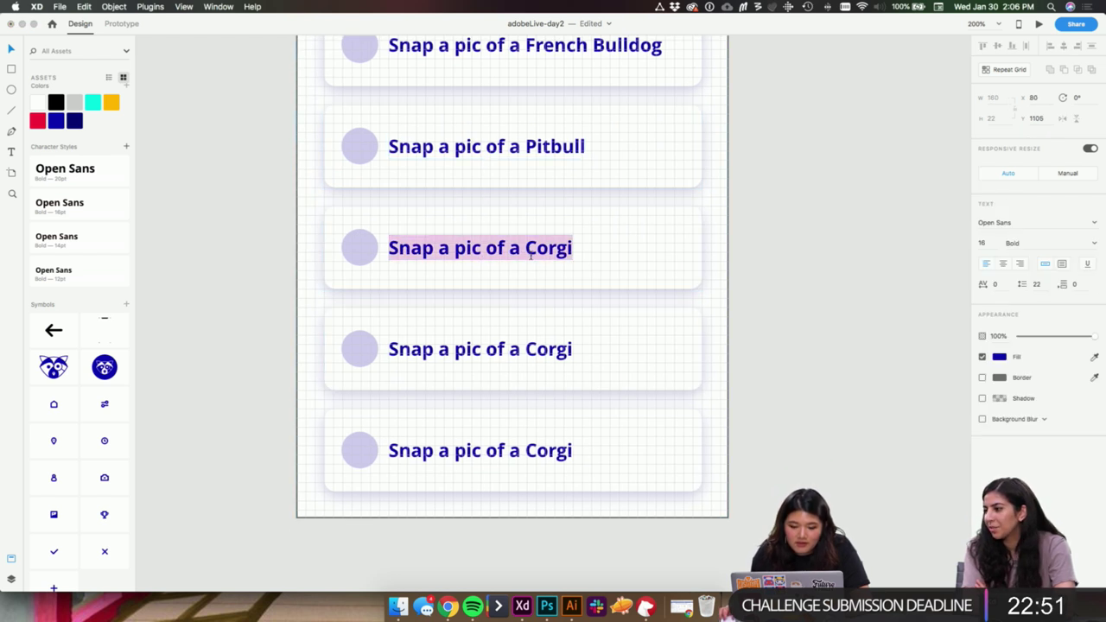
pyautogui.doubleClick(534, 253)
pyautogui.write('Shibe')
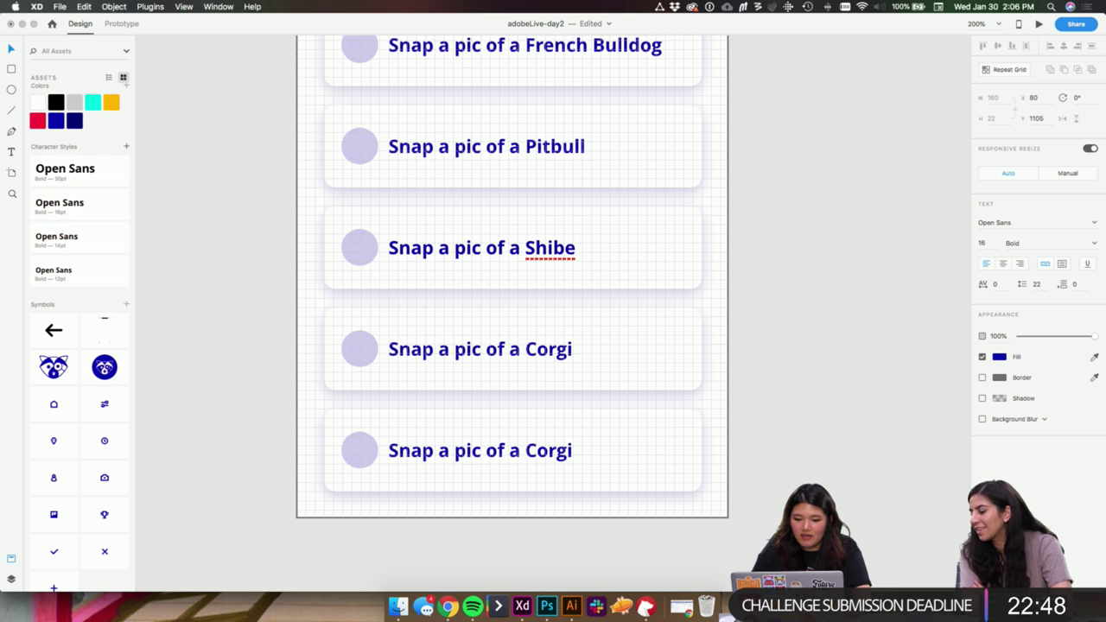
pyautogui.press('BackSpace')
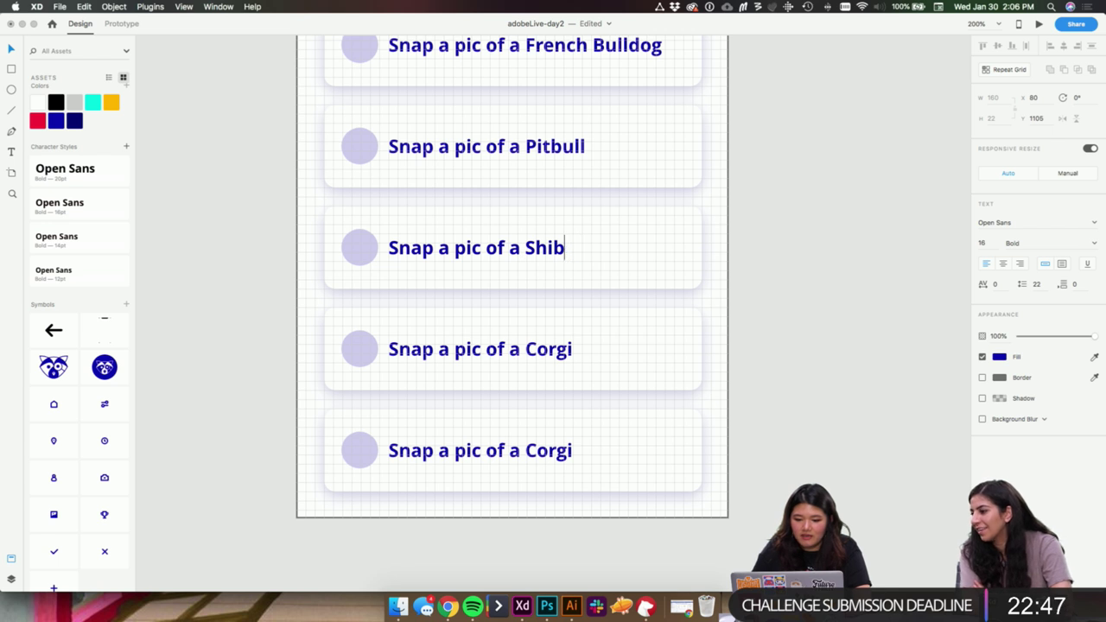
pyautogui.write('a Inu')
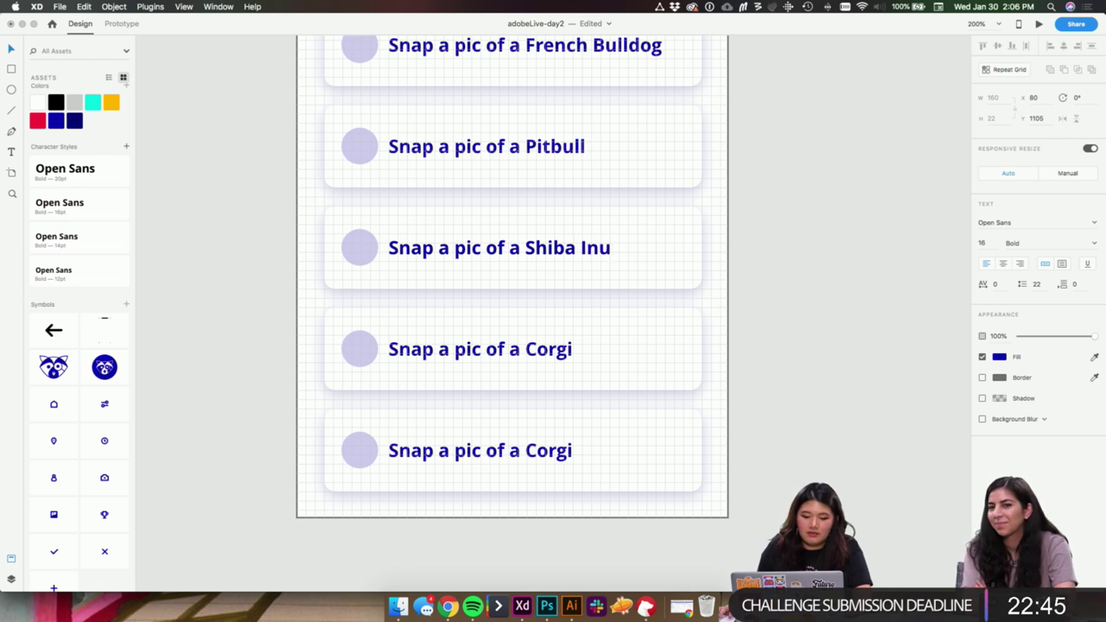
# - Change the eighth uncompleted card's label to "Snap a pic of a Beagle"
pyautogui.click(553, 352)
pyautogui.doubleClick(529, 352)
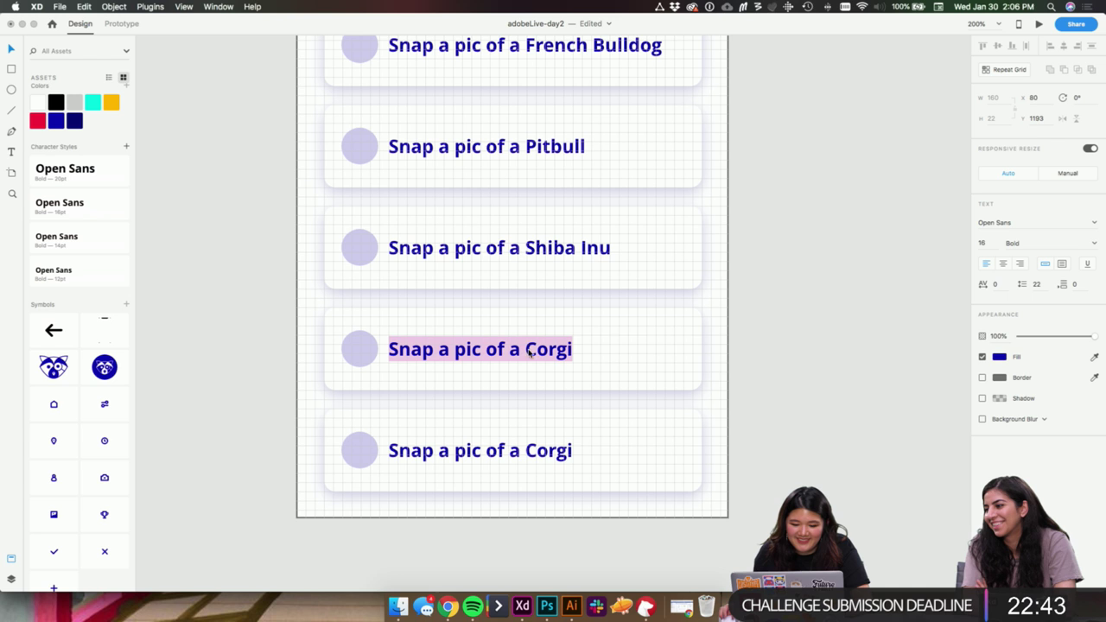
pyautogui.moveTo(526, 349); pyautogui.dragTo(578, 349)
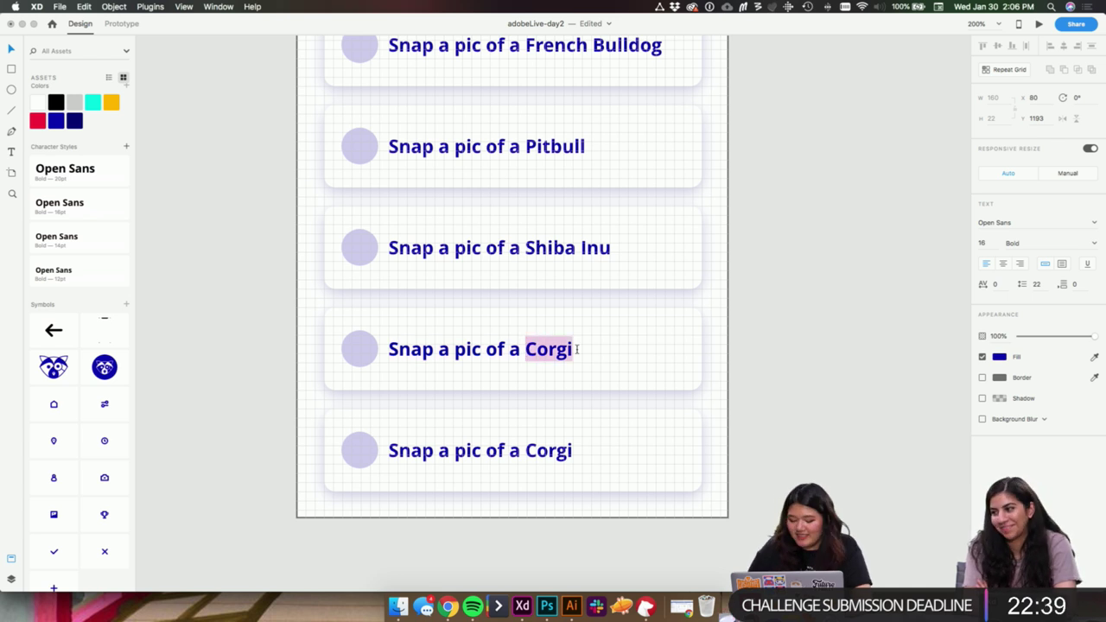
pyautogui.write('Beagle')
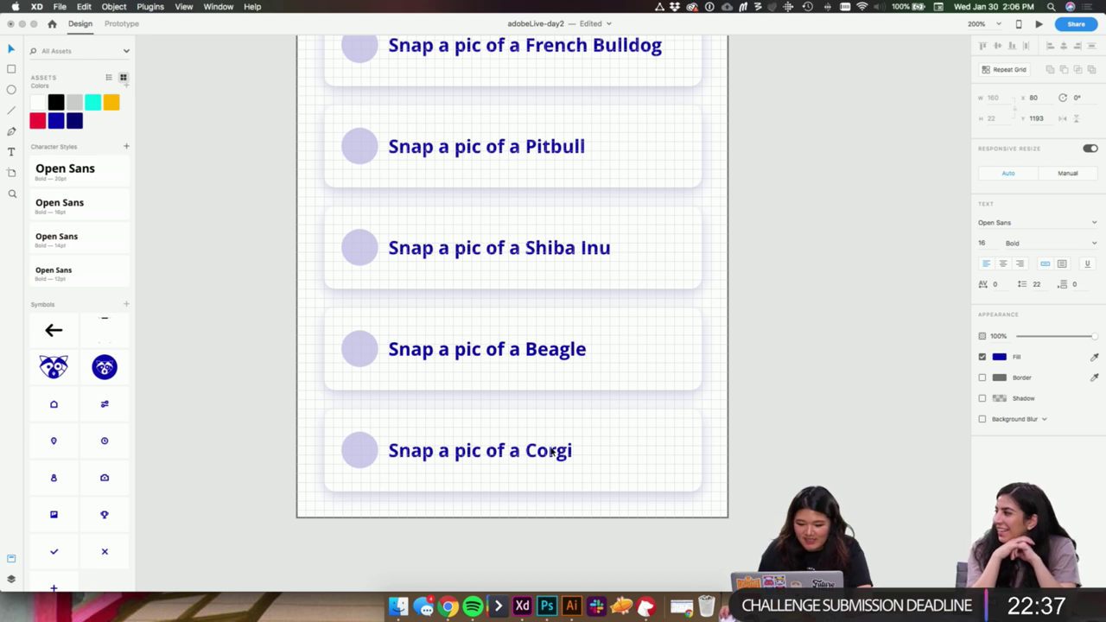
pyautogui.click(550, 453)
pyautogui.doubleClick(549, 452)
pyautogui.moveTo(525, 450); pyautogui.dragTo(576, 453)
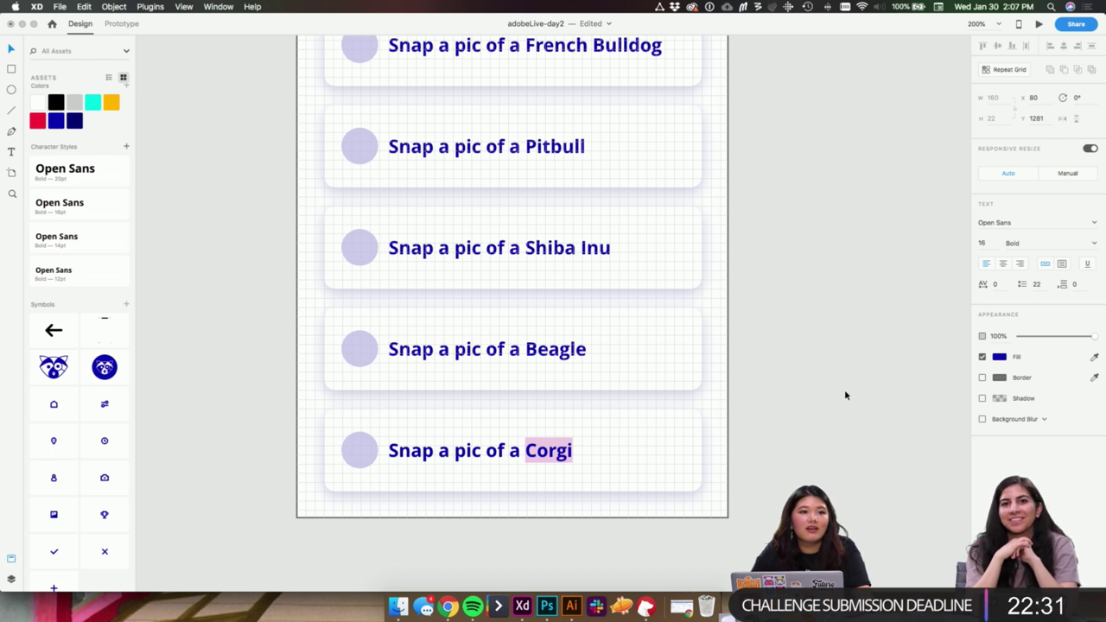
pyautogui.press('Escape')
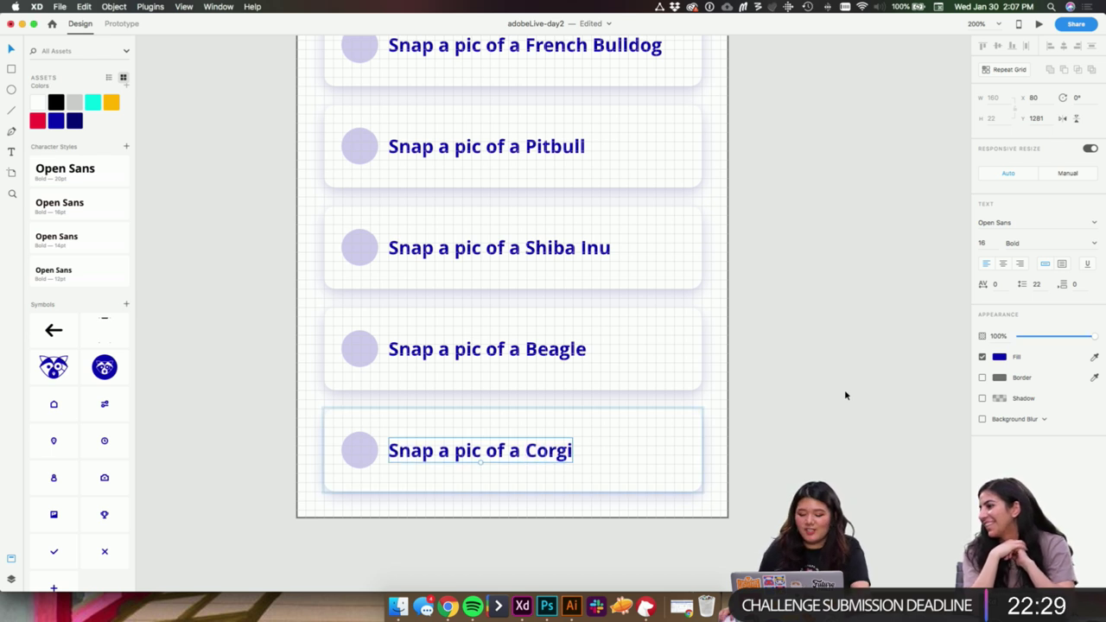
# - Move the "Camera – complete task" artboard horizontally to X 243, closer to the expanded Tasks tab artboard
pyautogui.press('super+minus')
pyautogui.moveTo(812, 274); pyautogui.dragTo(650, 323)
pyautogui.press('super+minus')
pyautogui.moveTo(620, 243); pyautogui.dragTo(517, 298)
pyautogui.hscroll(1, 519, 309)
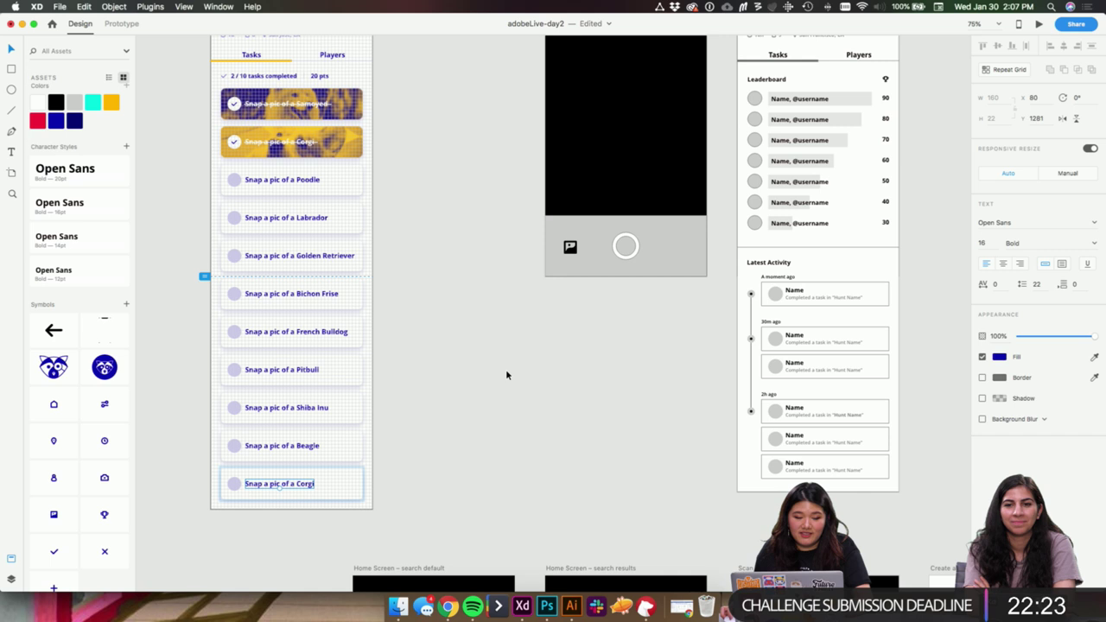
pyautogui.press('super+minus')
pyautogui.moveTo(524, 321); pyautogui.dragTo(568, 343)
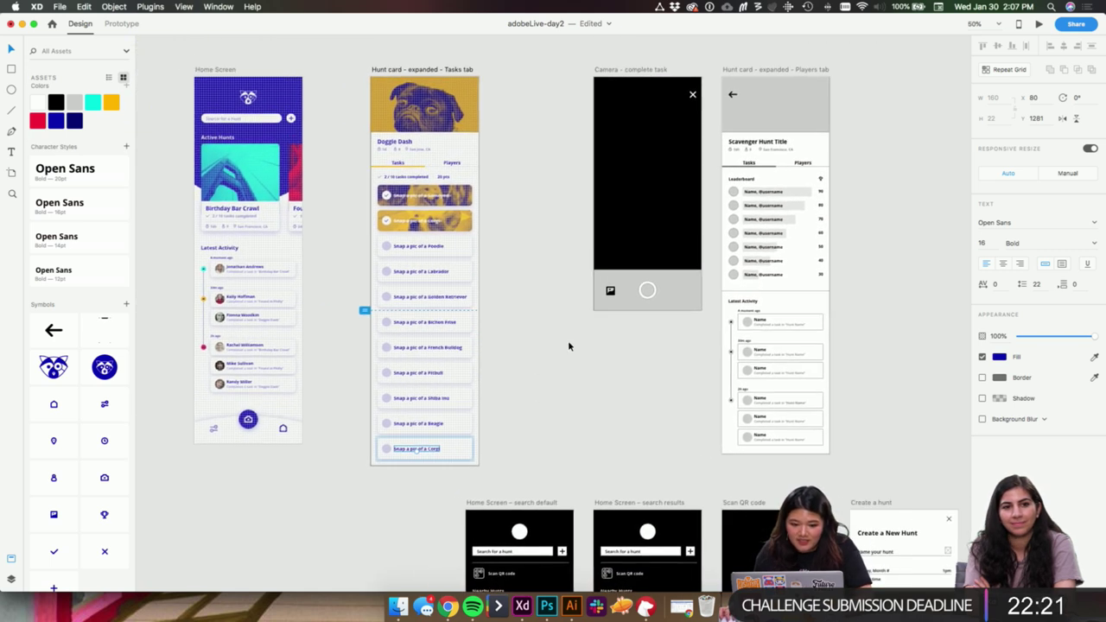
pyautogui.click(459, 255)
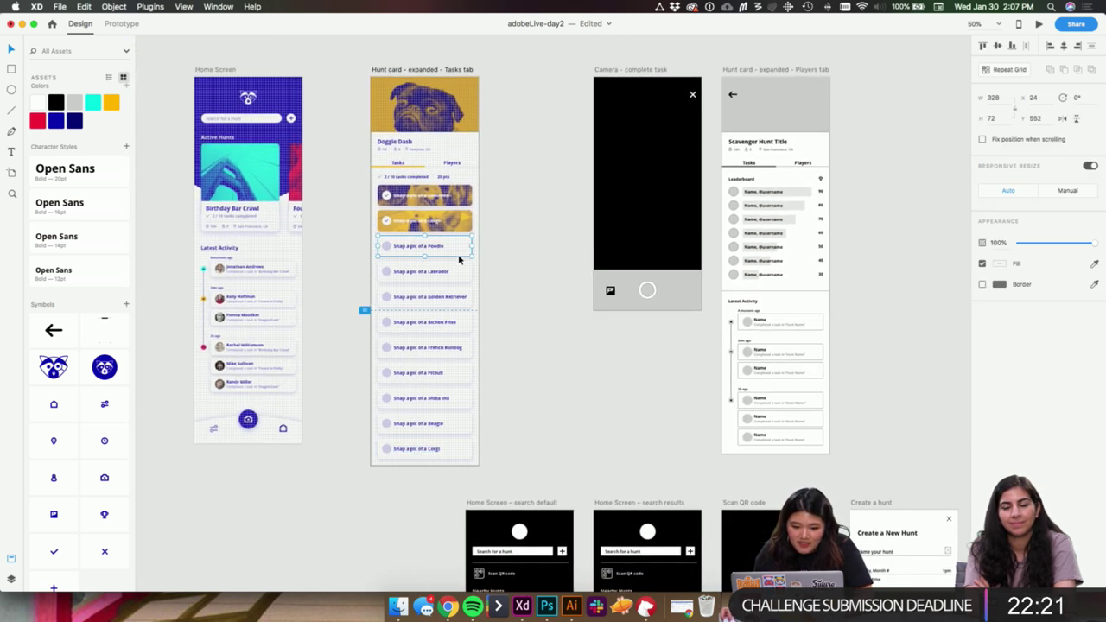
pyautogui.click(523, 227)
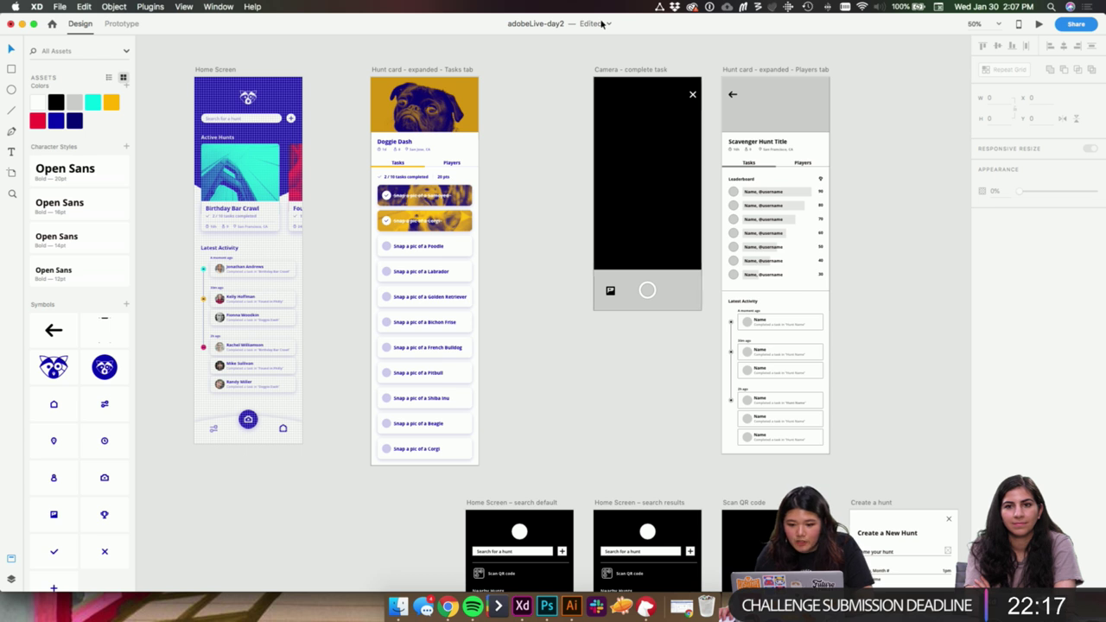
pyautogui.moveTo(618, 74); pyautogui.dragTo(564, 74)
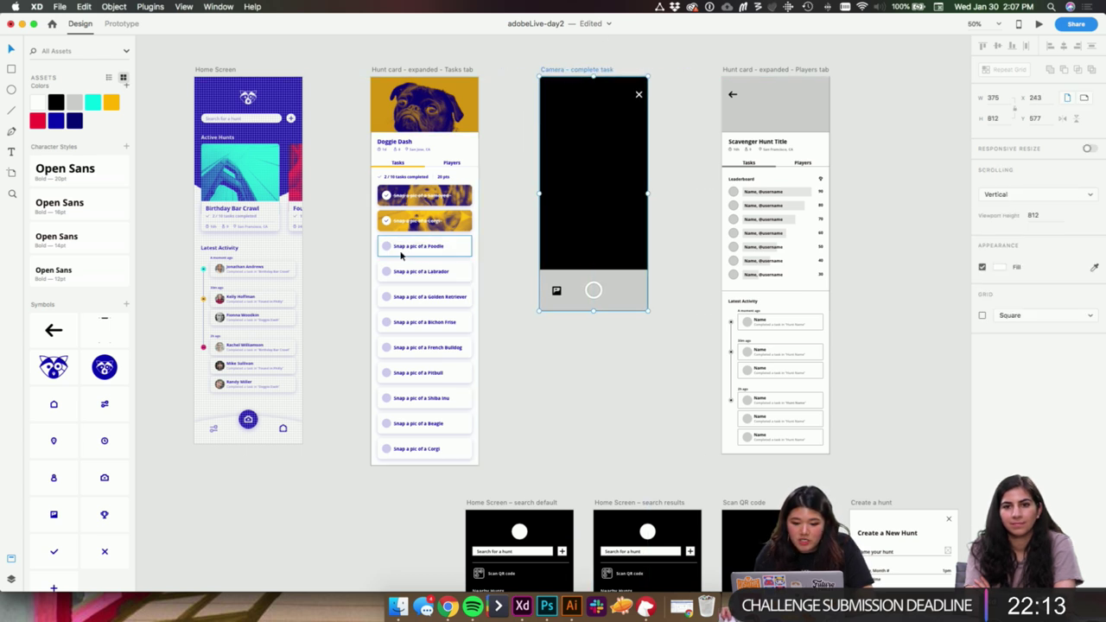
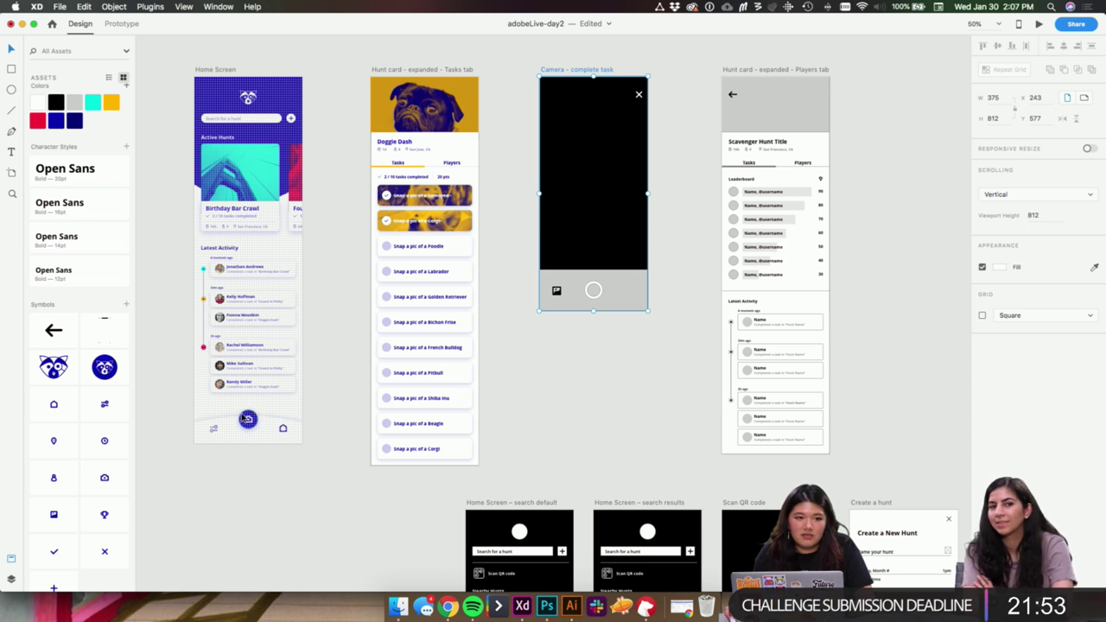
# - Change the last uncompleted card's label to "Snap a pic of a Dalmatian"
pyautogui.click(445, 449)
pyautogui.press('super+1')
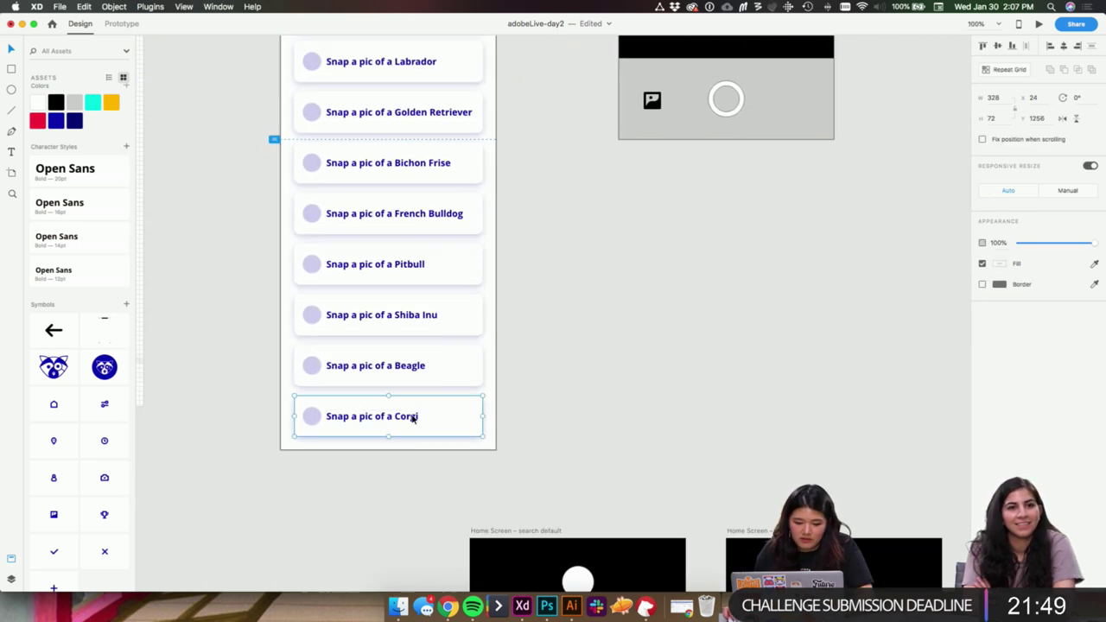
pyautogui.doubleClick(403, 418)
pyautogui.moveTo(397, 417); pyautogui.dragTo(419, 417)
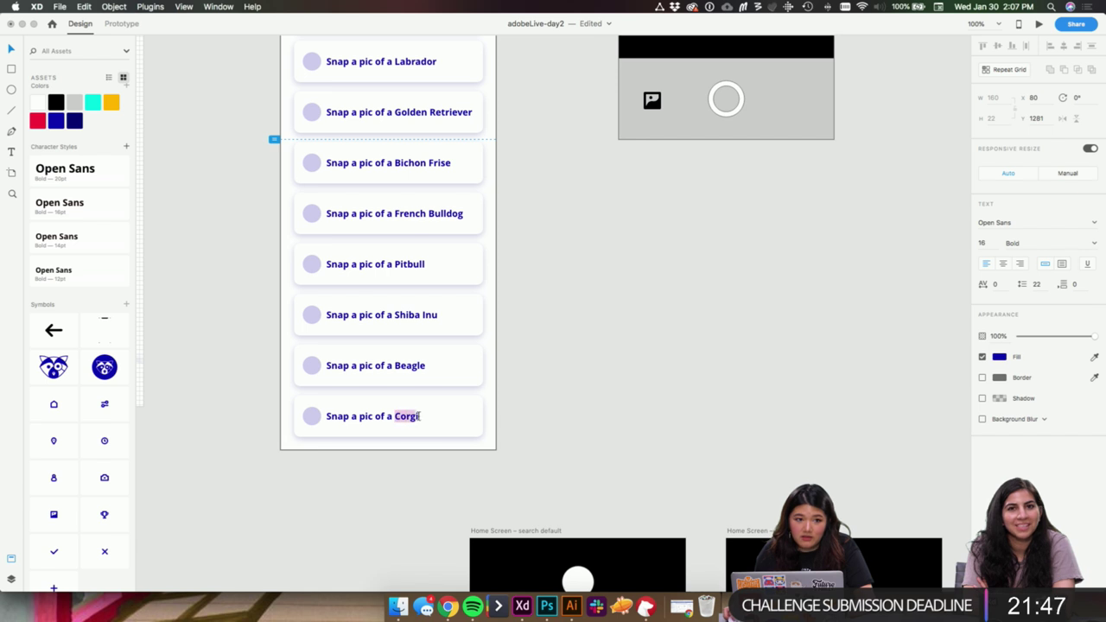
pyautogui.write('Dalmatian')
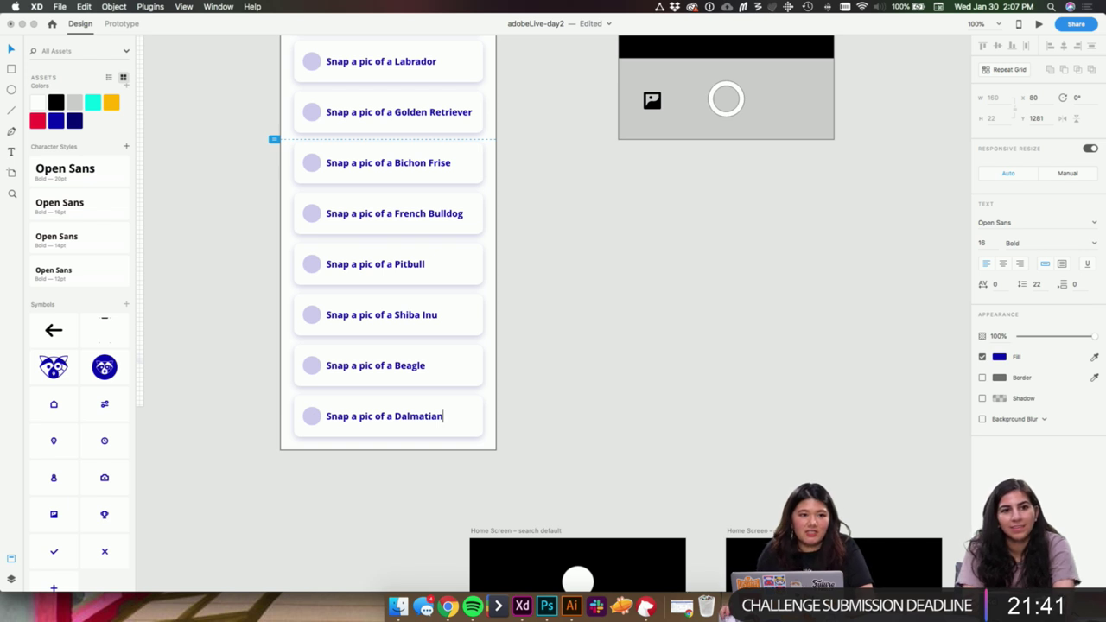
pyautogui.press('Escape')
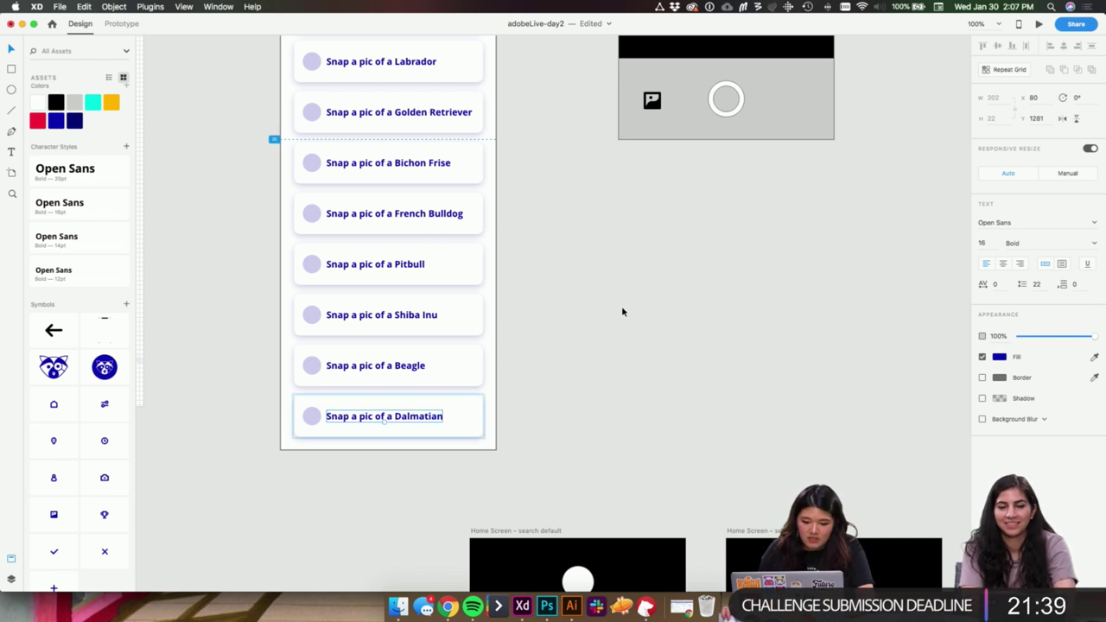
pyautogui.scroll(2, 658, 291)
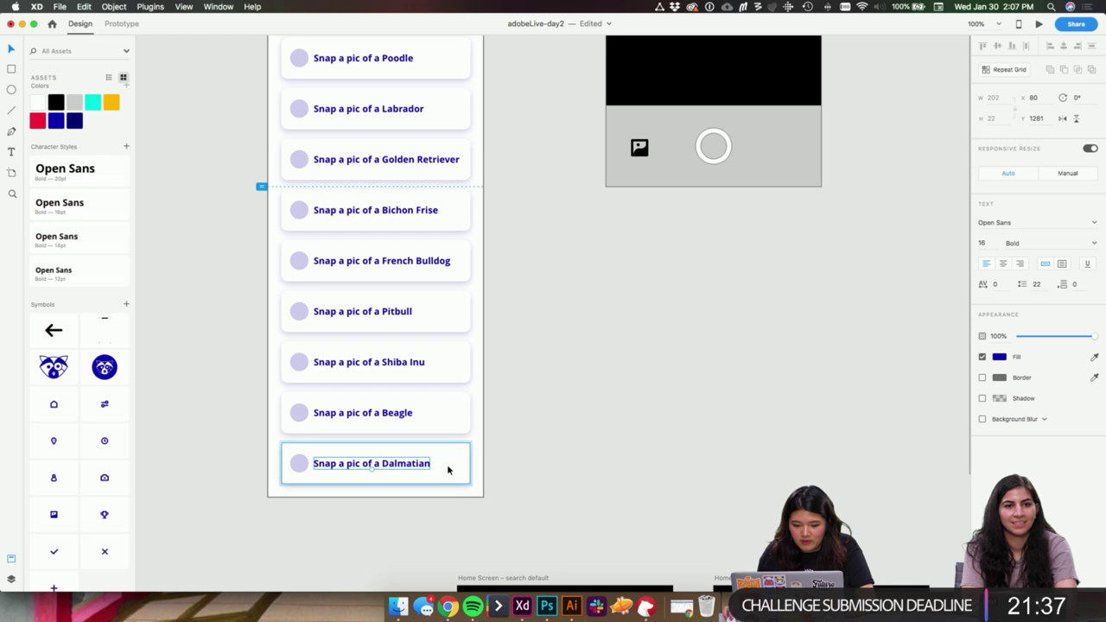
pyautogui.doubleClick(422, 466)
pyautogui.click(423, 467)
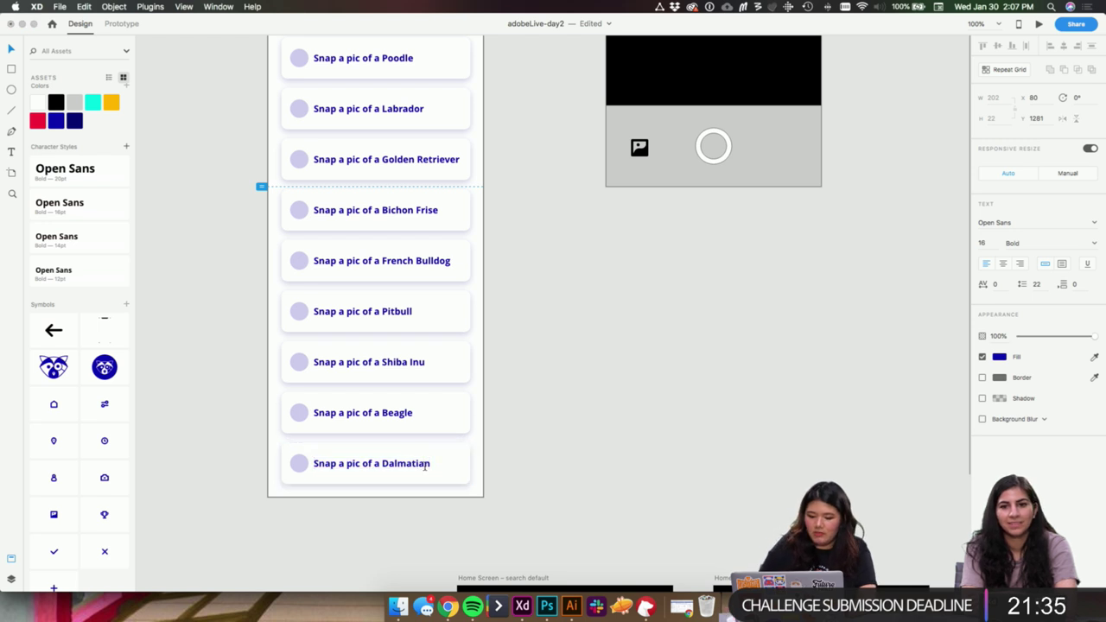
pyautogui.press('Escape')
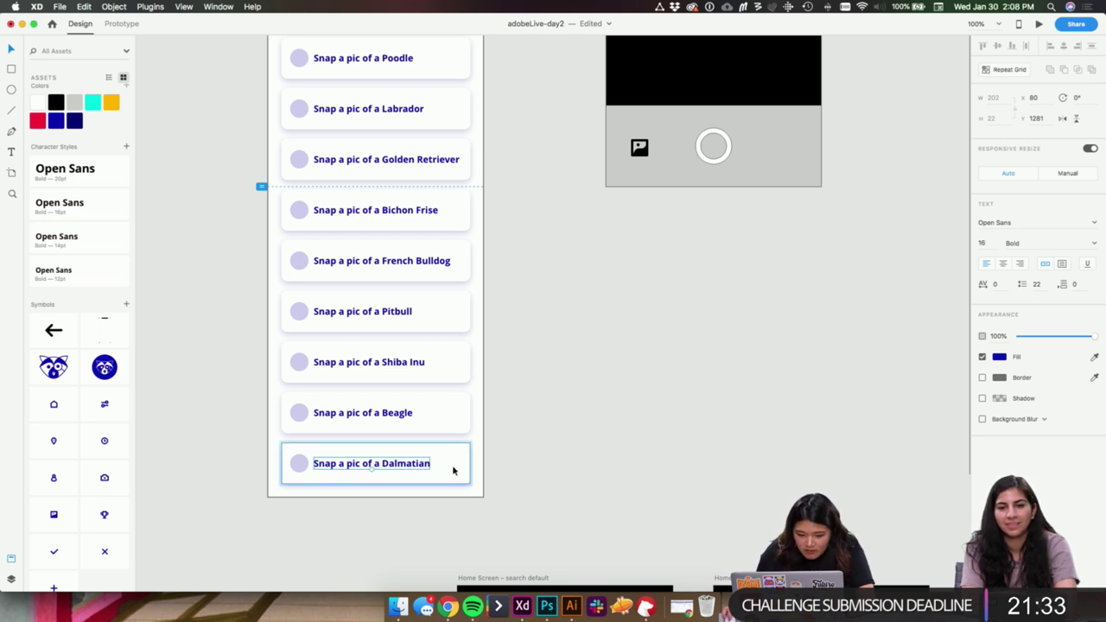
# - Look over the uncompleted breed cards and the black "Camera – complete task" artboard next to them
pyautogui.click(518, 443)
pyautogui.click(417, 465)
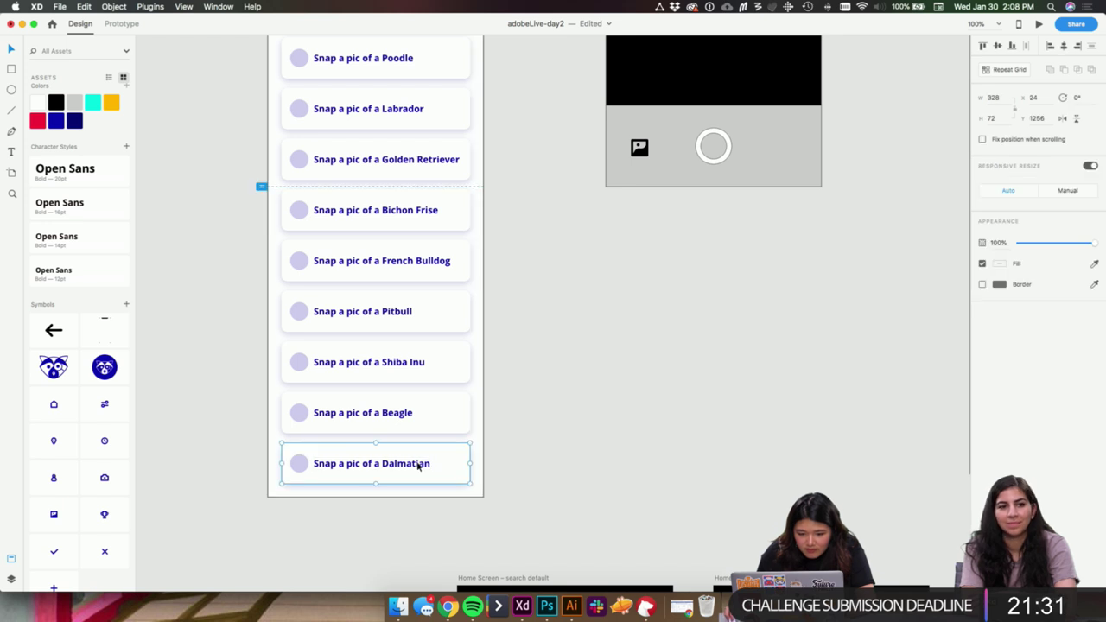
pyautogui.click(629, 370)
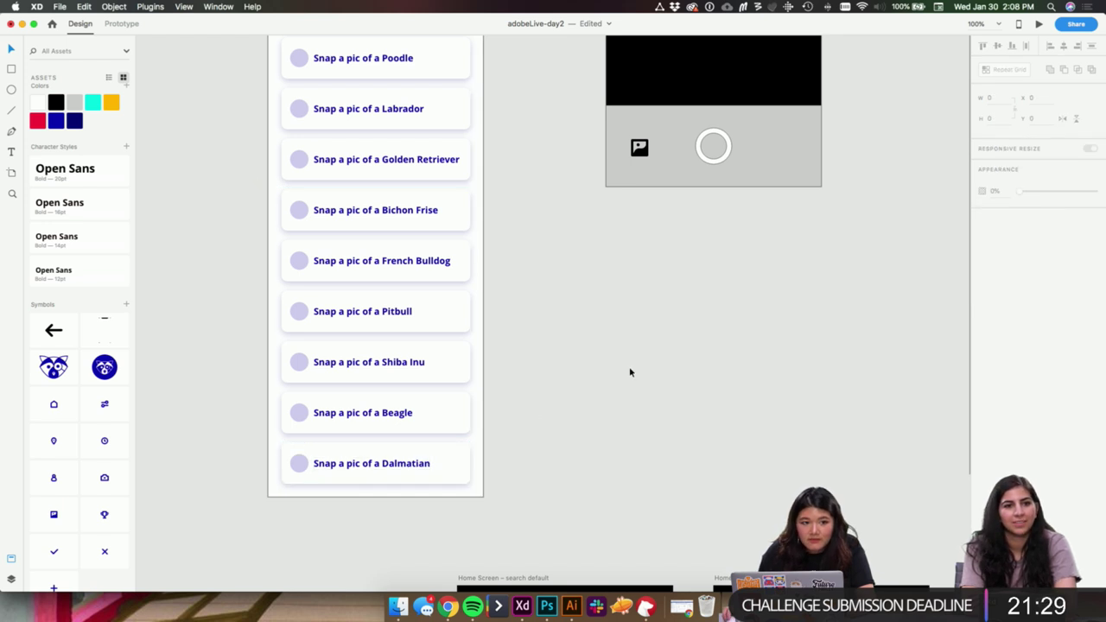
pyautogui.scroll(5, 563, 358)
pyautogui.hscroll(4, 562, 357)
pyautogui.scroll(8, 540, 331)
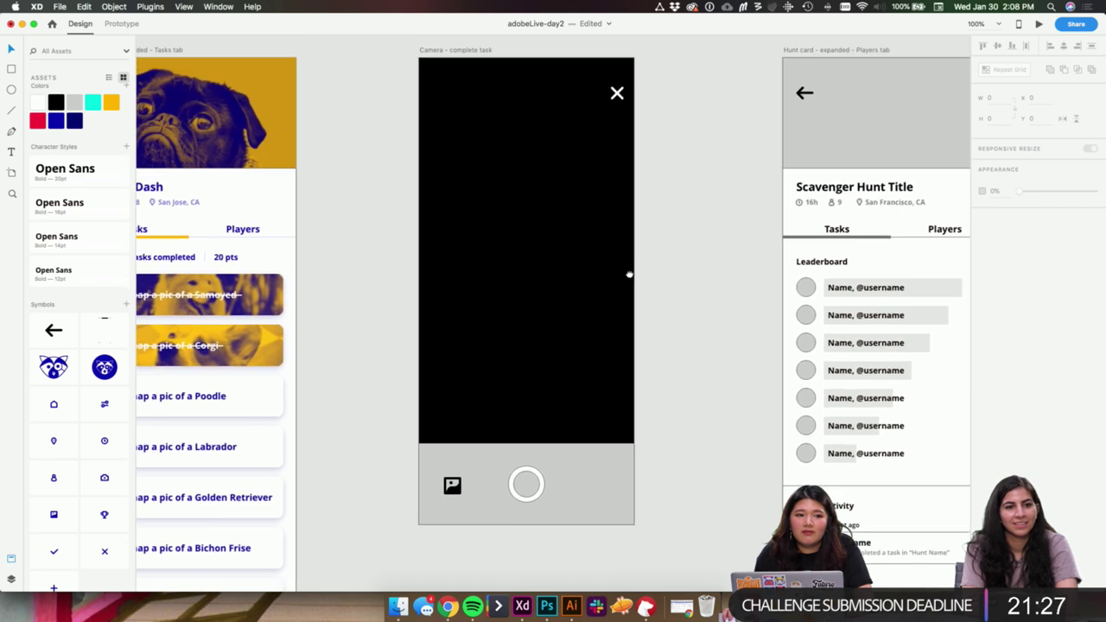
pyautogui.moveTo(712, 332); pyautogui.dragTo(735, 205)
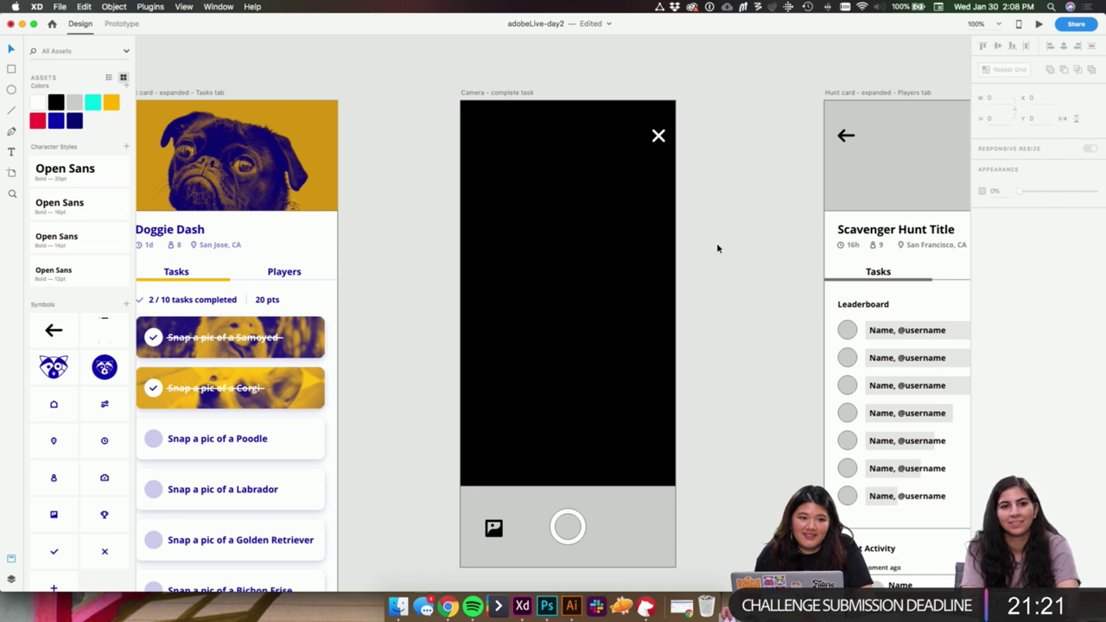
pyautogui.moveTo(726, 289); pyautogui.dragTo(630, 260)
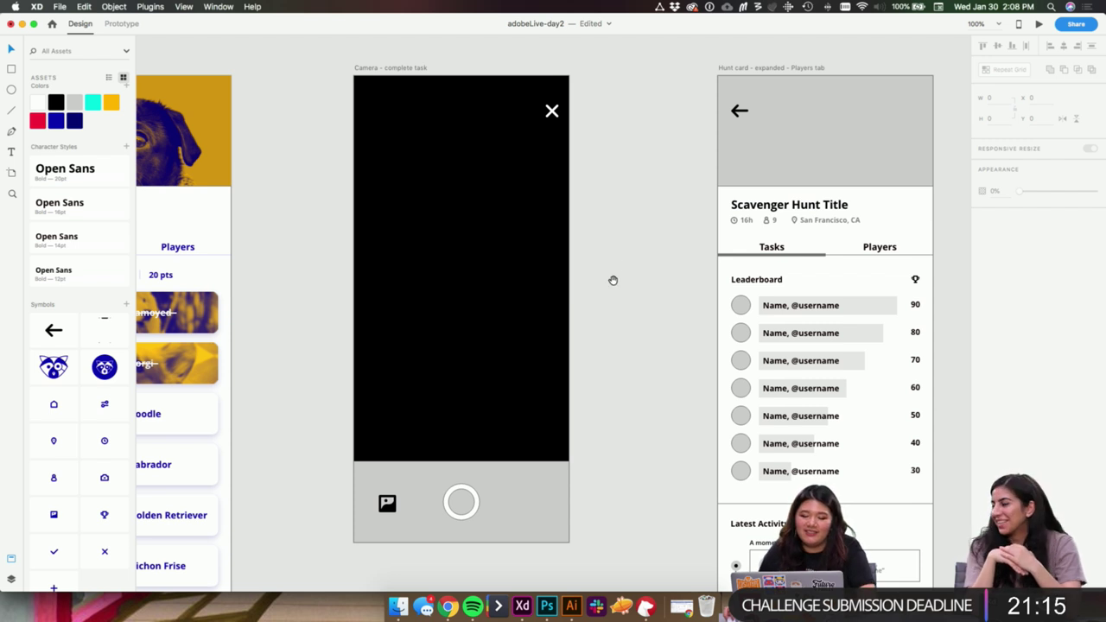
pyautogui.moveTo(613, 280); pyautogui.dragTo(658, 239)
pyautogui.scroll(2, 670, 228)
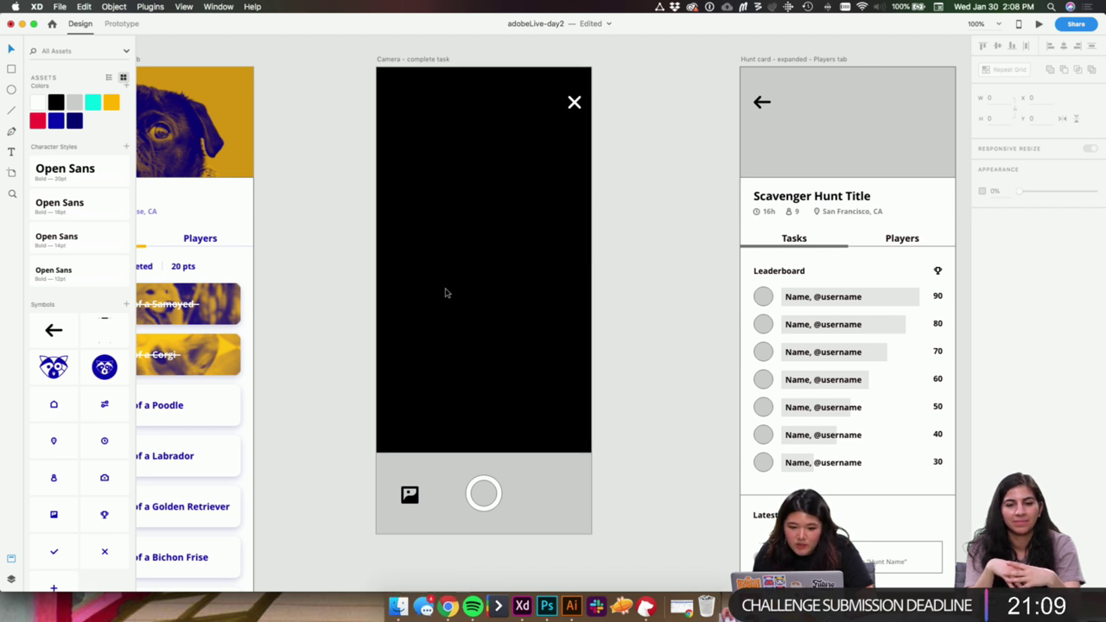
# - Fill the black viewfinder rectangle on the "Camera – complete task" artboard with dog-golden.jpg from the images folder in Finder
pyautogui.click(396, 607)
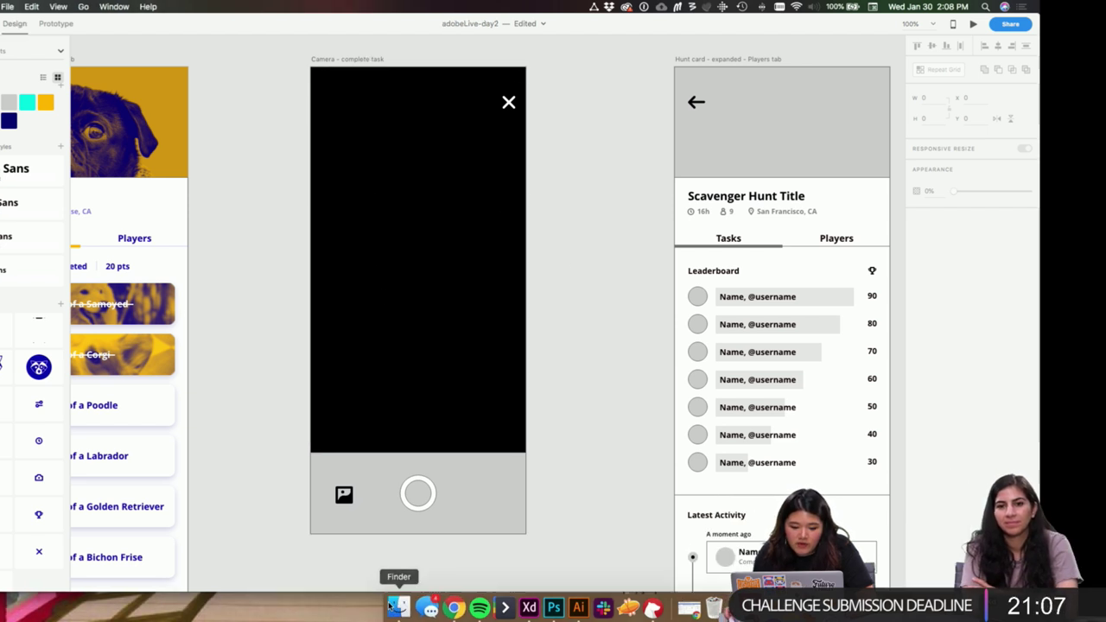
pyautogui.click(525, 81)
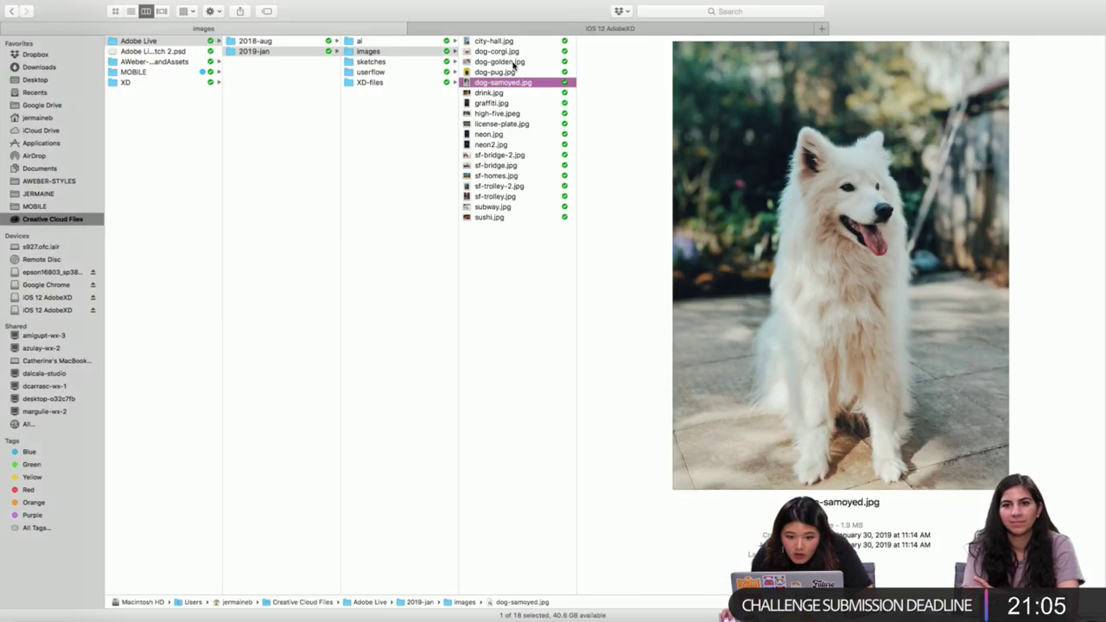
pyautogui.click(495, 62)
pyautogui.moveTo(490, 66); pyautogui.dragTo(498, 255)
pyautogui.hotkey('ctrl', 'Left')
pyautogui.moveTo(563, 207); pyautogui.dragTo(526, 264)
pyautogui.hotkey('ctrl', 'Right')
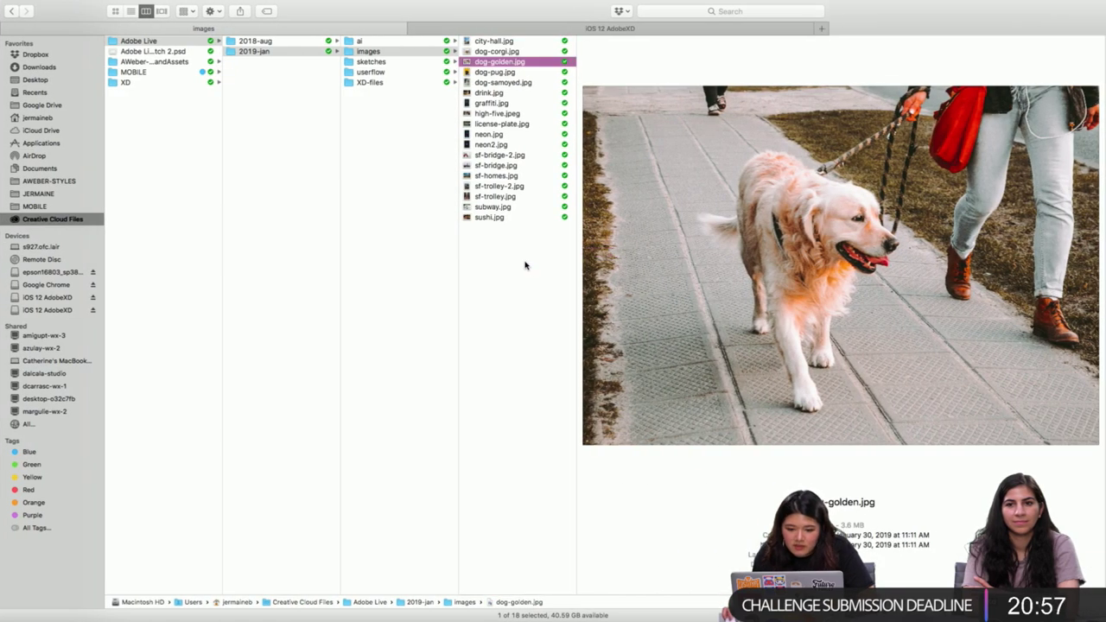
pyautogui.hotkey('ctrl', 'Left')
pyautogui.click(436, 140)
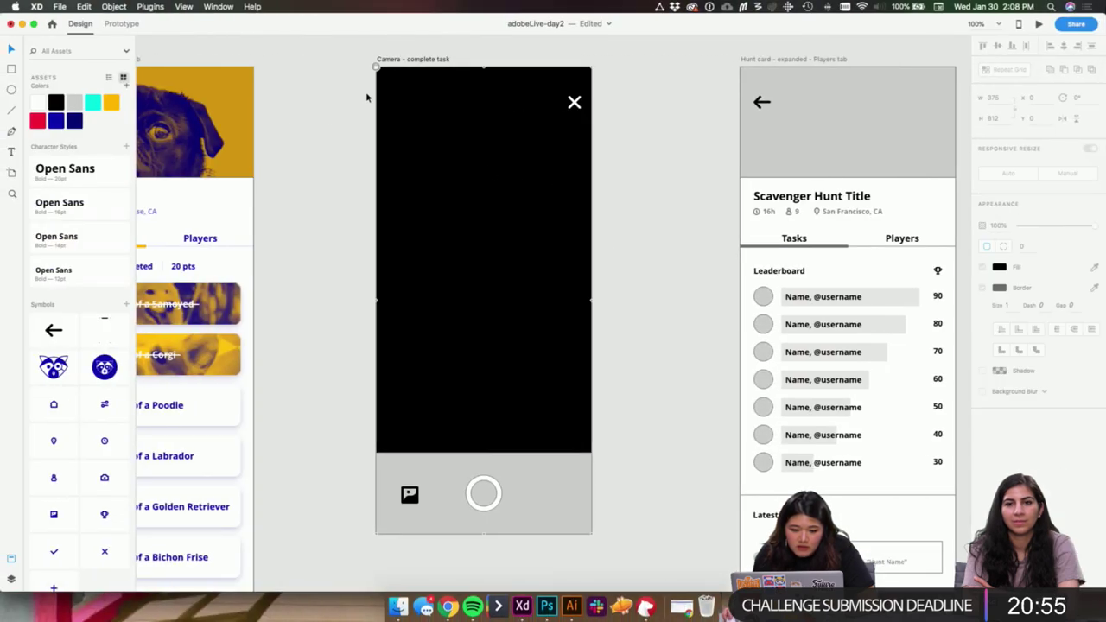
pyautogui.hotkey('ctrl', 'Right')
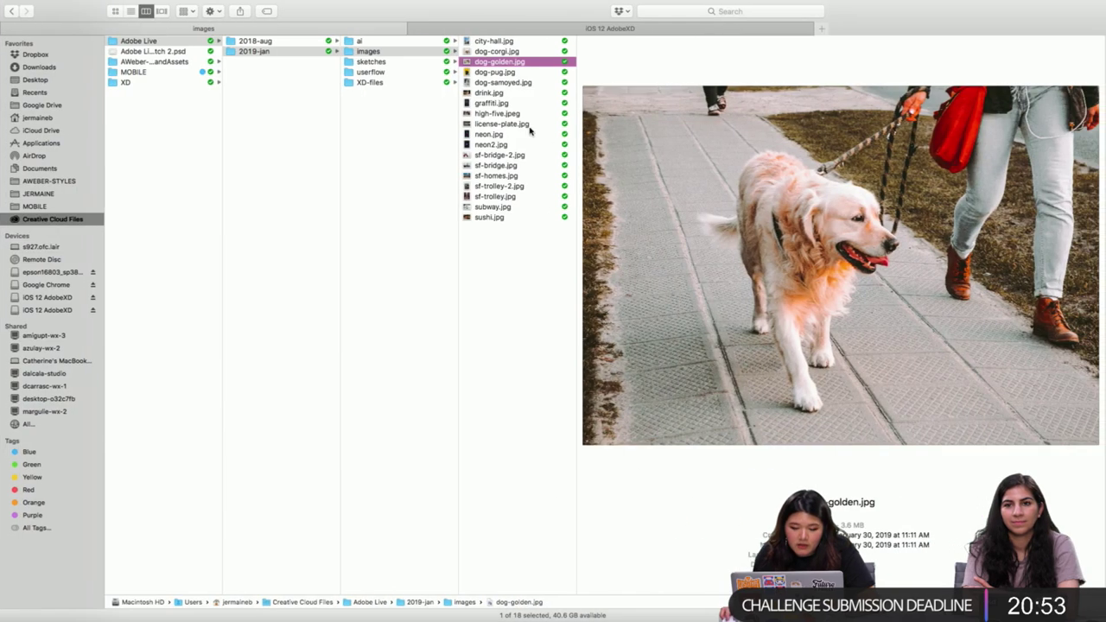
pyautogui.moveTo(508, 67); pyautogui.dragTo(457, 185)
pyautogui.hotkey('ctrl', 'Left')
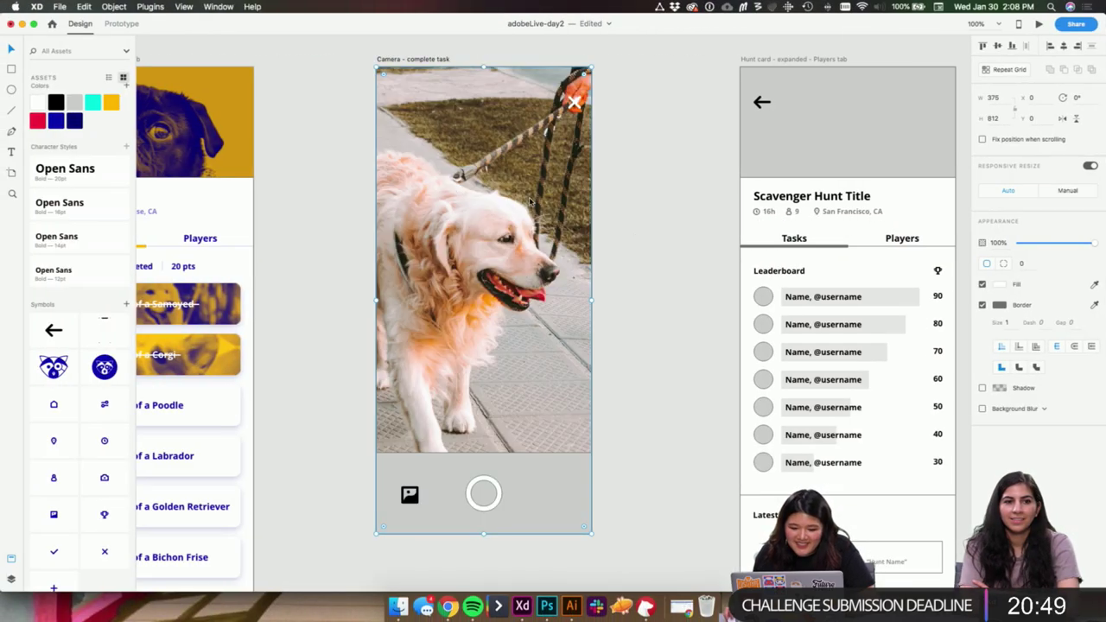
# - Scale down and reposition the golden retriever photo inside its frame so the whole dog fits above the grey camera bar
pyautogui.doubleClick(537, 271)
pyautogui.moveTo(537, 270); pyautogui.dragTo(554, 275)
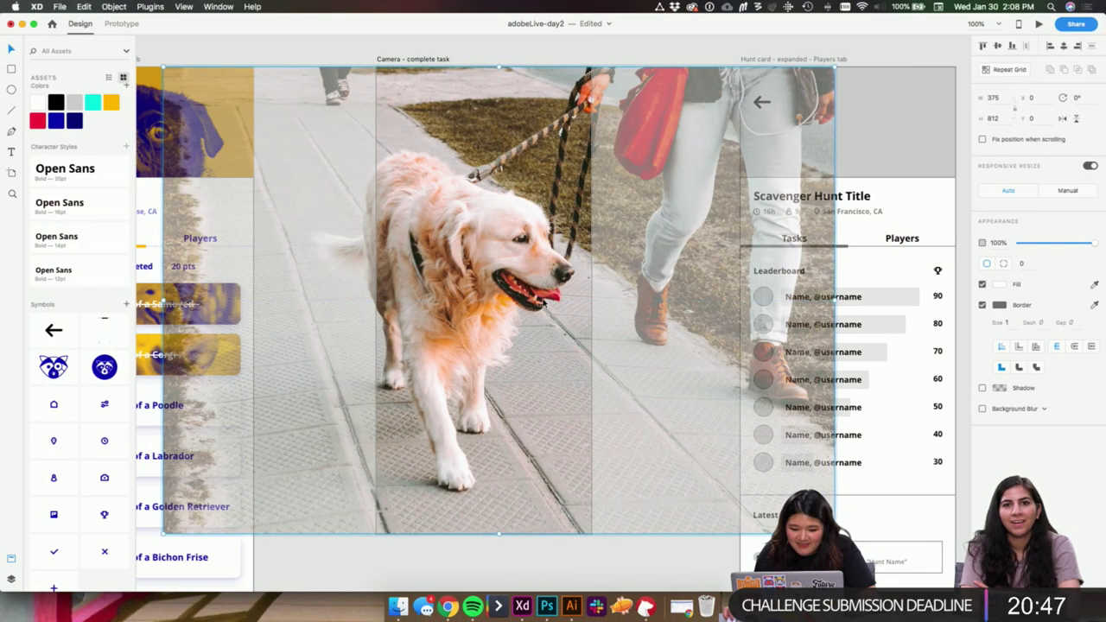
pyautogui.moveTo(836, 535); pyautogui.dragTo(734, 464)
pyautogui.moveTo(535, 375); pyautogui.dragTo(594, 373)
pyautogui.click(678, 534)
pyautogui.hscroll(-1, 683, 510)
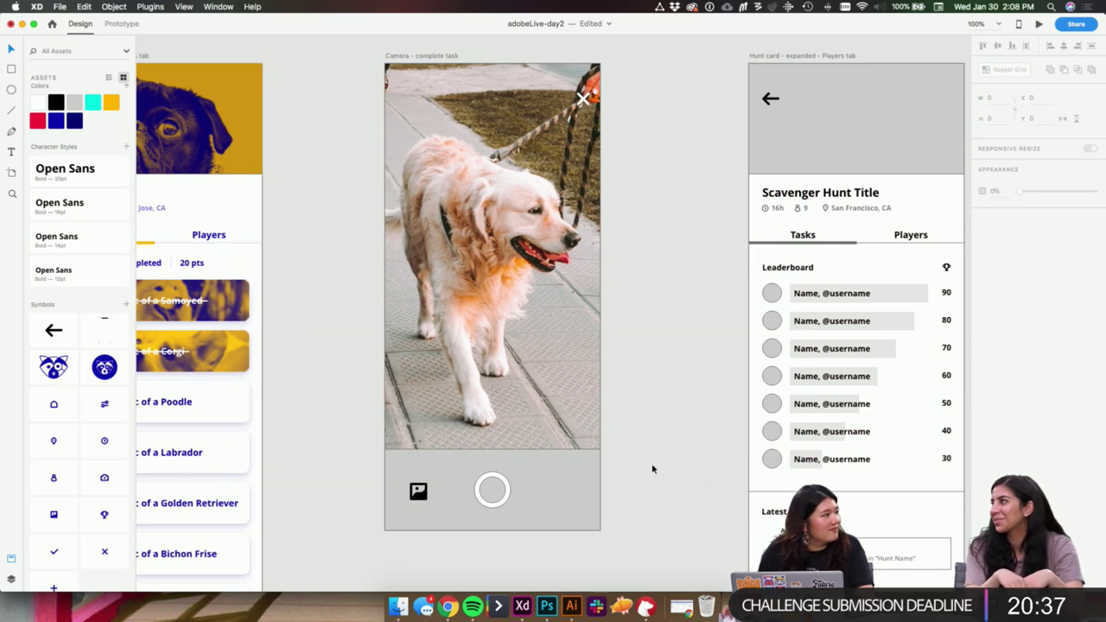
pyautogui.click(556, 491)
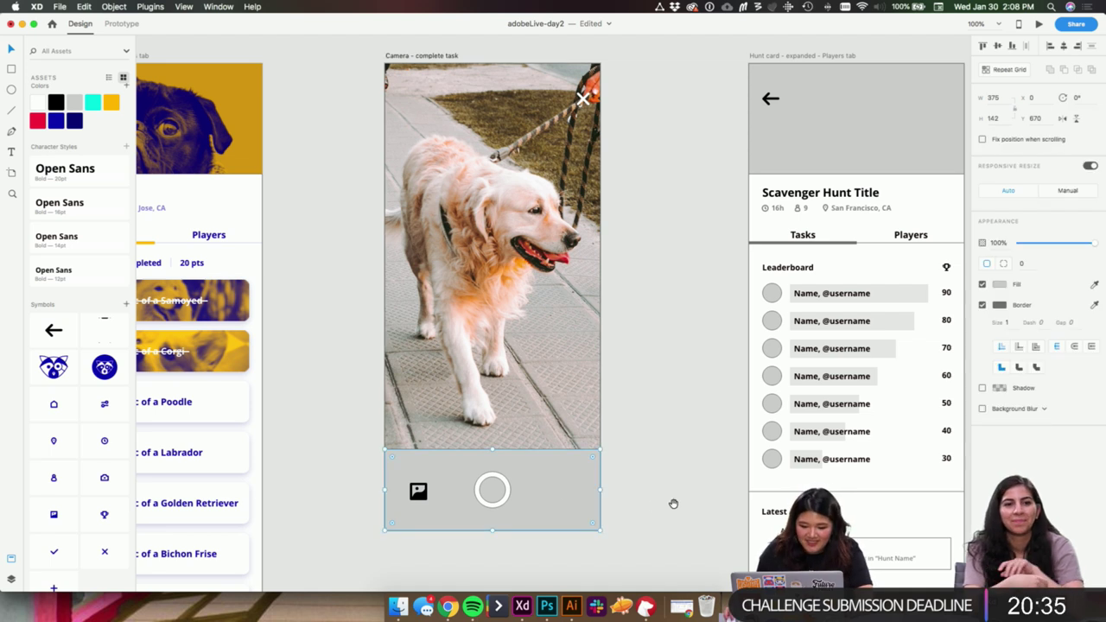
pyautogui.scroll(-3, 689, 483)
pyautogui.hscroll(-2, 689, 484)
pyautogui.hscroll(-2, 699, 508)
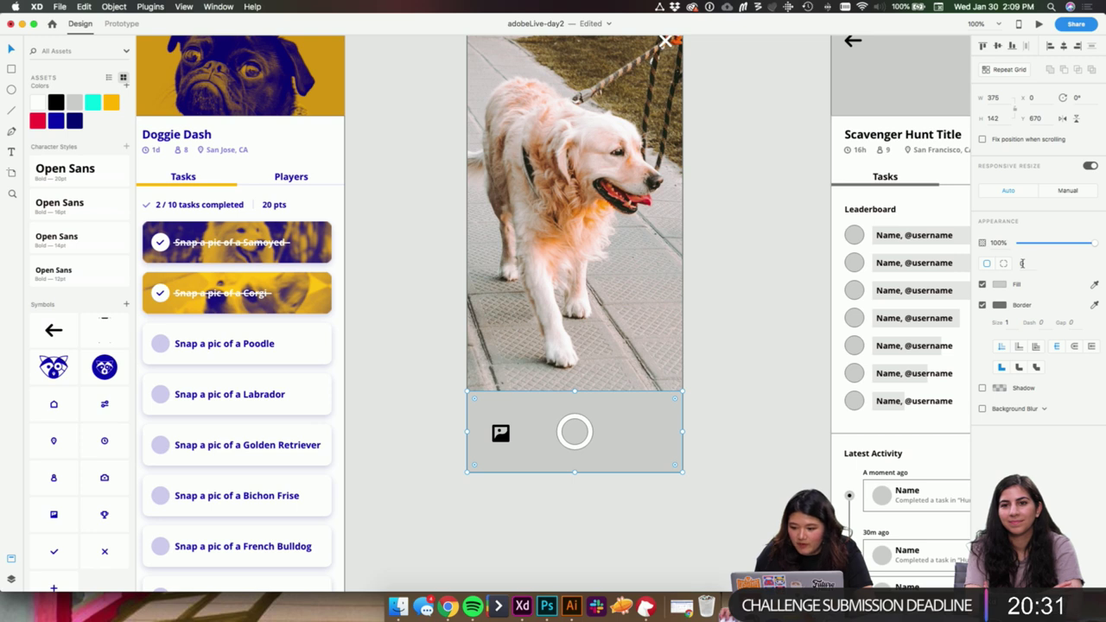
# - Remove the border from the white Doggie Dash details panel and round its two top corners to 10
pyautogui.hscroll(-5, 578, 242)
pyautogui.scroll(2, 578, 242)
pyautogui.click(482, 204)
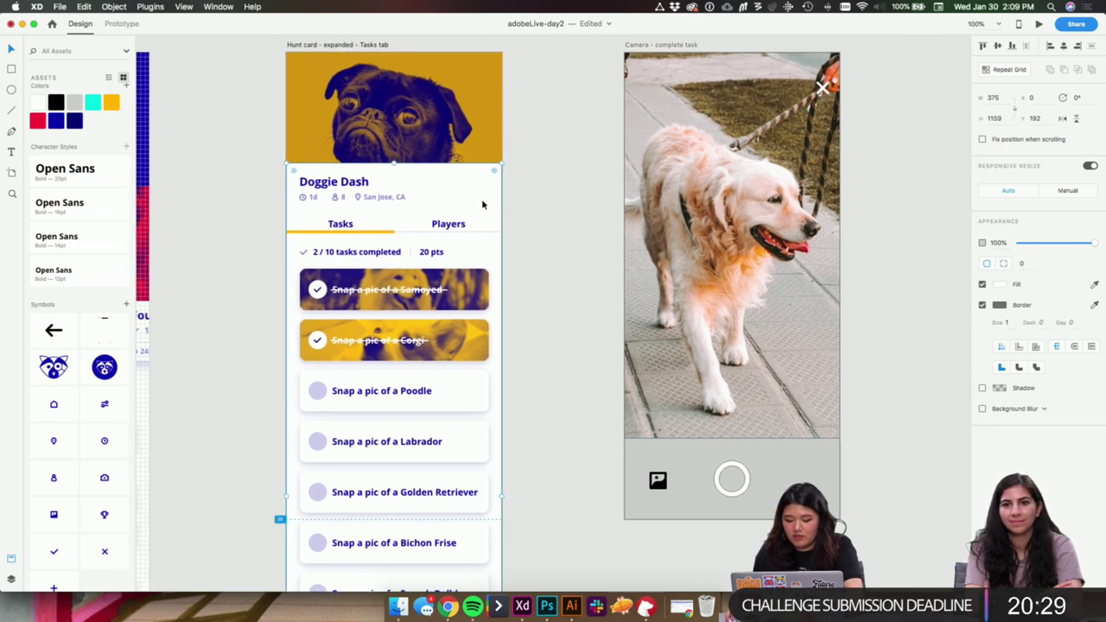
pyautogui.press('super+2')
pyautogui.moveTo(527, 179); pyautogui.dragTo(772, 338)
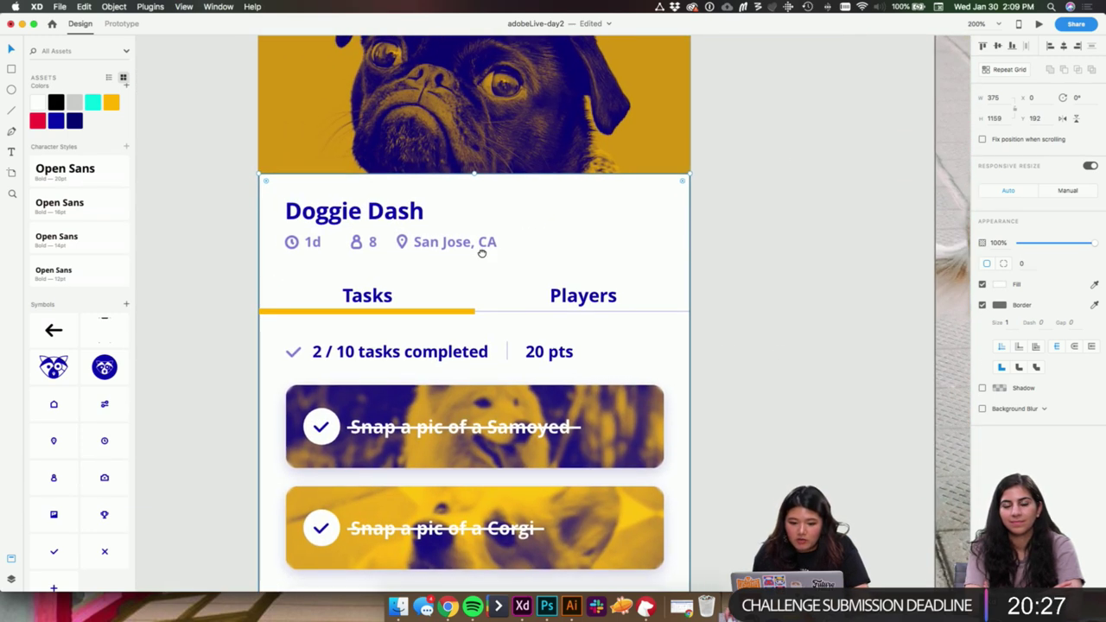
pyautogui.hscroll(-4, 593, 250)
pyautogui.moveTo(634, 251); pyautogui.dragTo(822, 243)
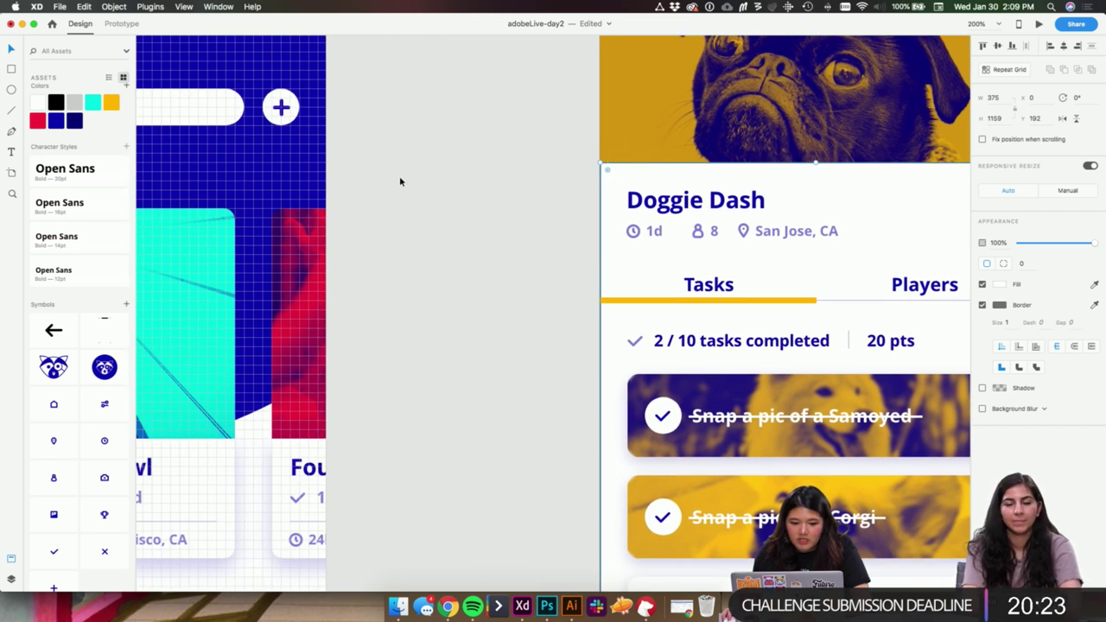
pyautogui.hscroll(6, 777, 185)
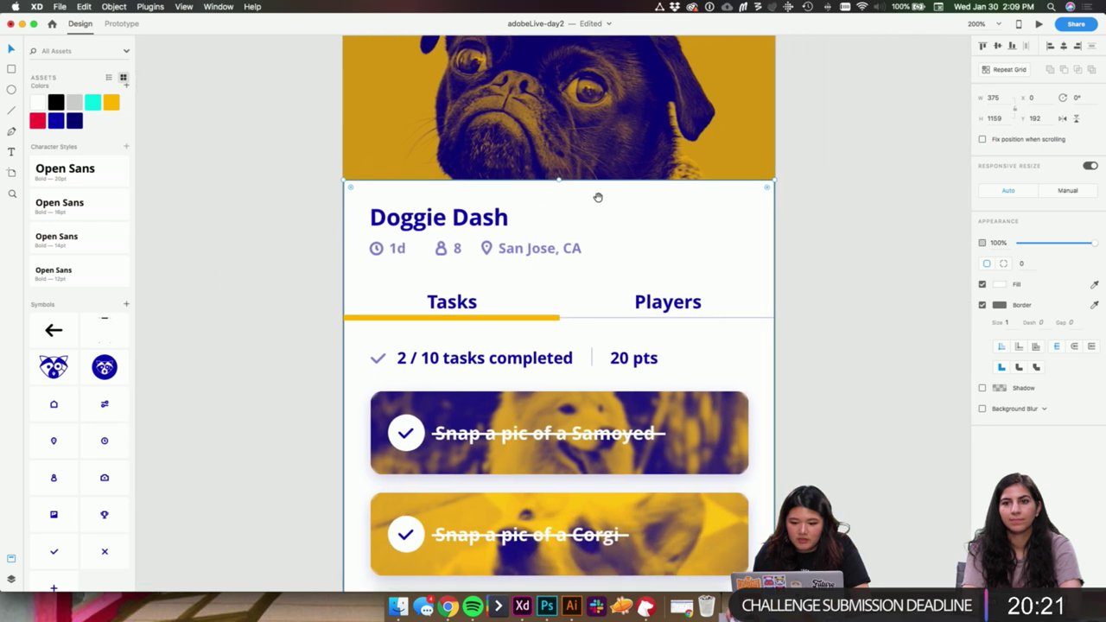
pyautogui.click(982, 305)
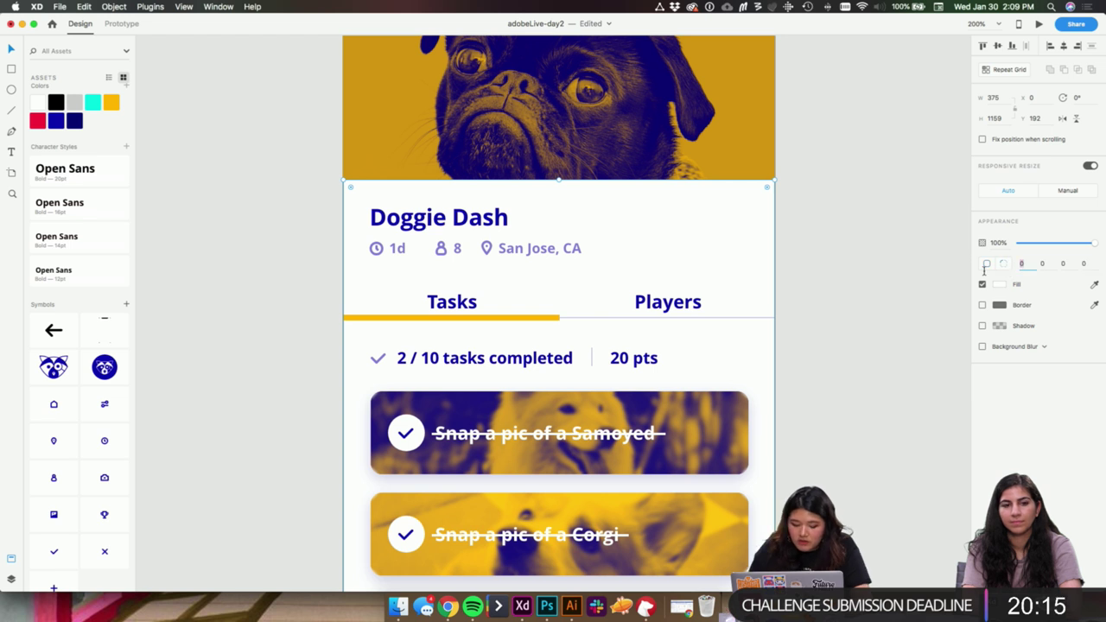
pyautogui.press('Tab')
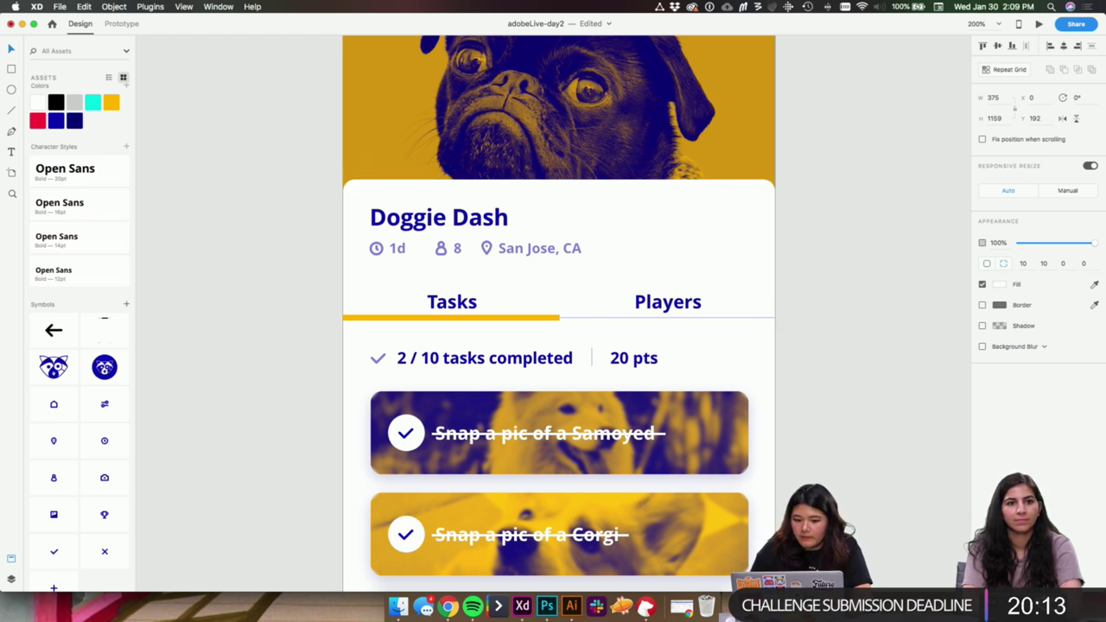
# - Add a shadow to the white Doggie Dash details panel with a Y offset of 4
pyautogui.click(981, 325)
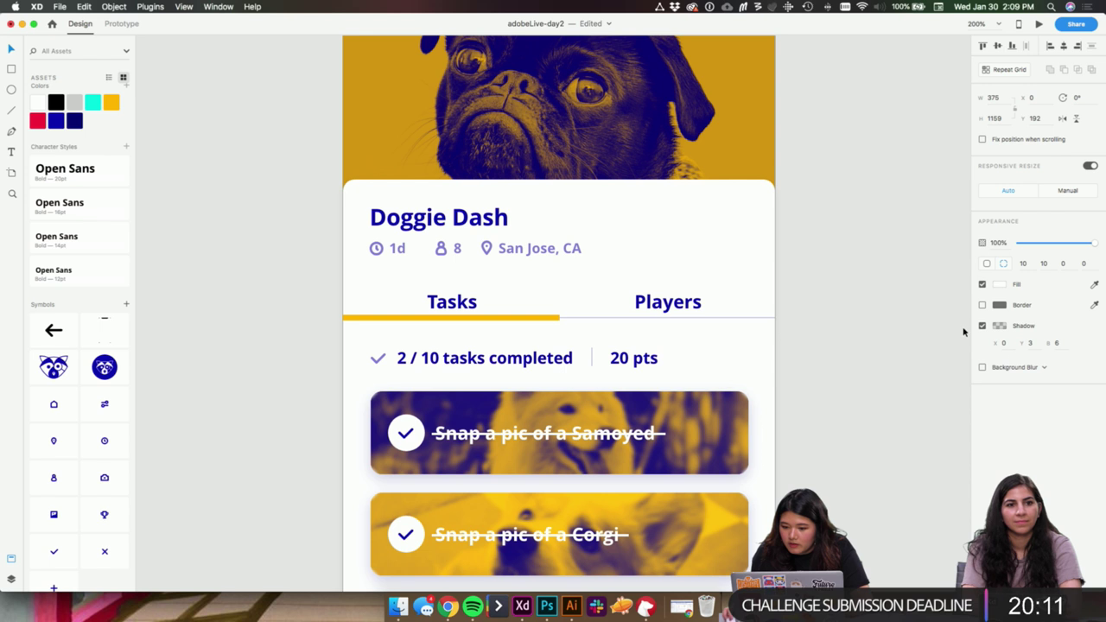
pyautogui.click(1005, 343)
pyautogui.press('Tab')
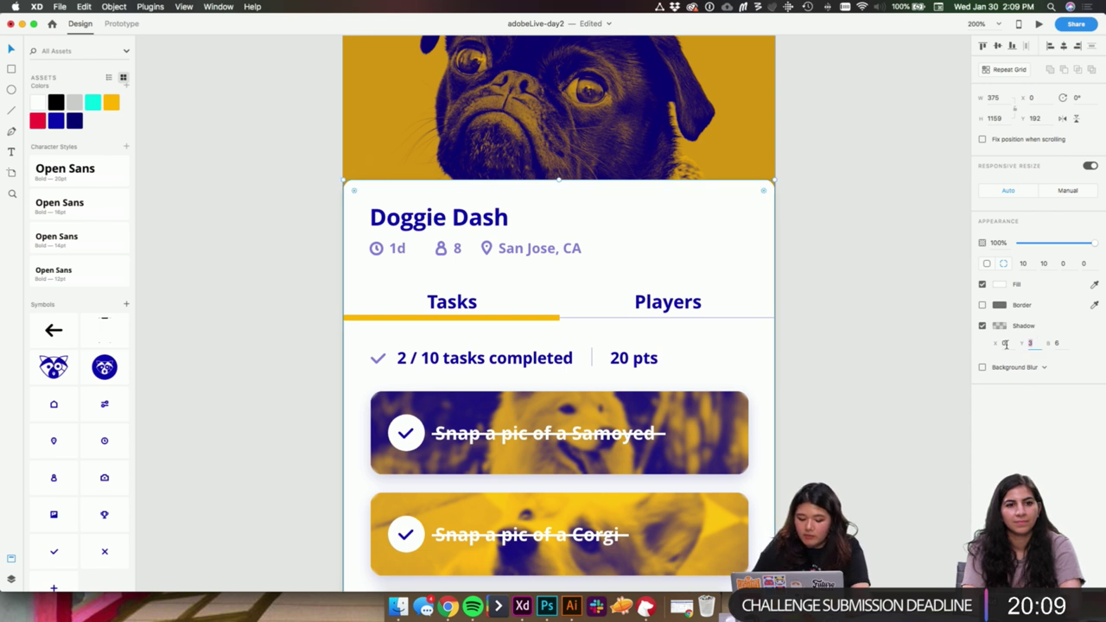
pyautogui.write('4')
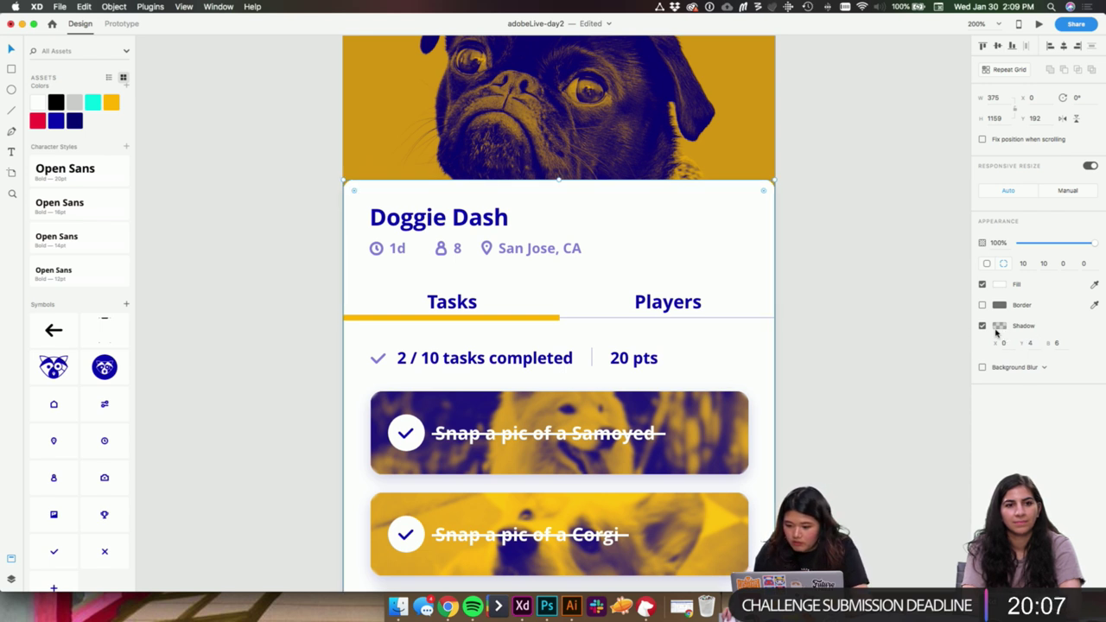
# - Recolor the white Doggie Dash card's shadow to #0C00AD and set its Y offset to -8
pyautogui.click(1000, 325)
pyautogui.click(873, 387)
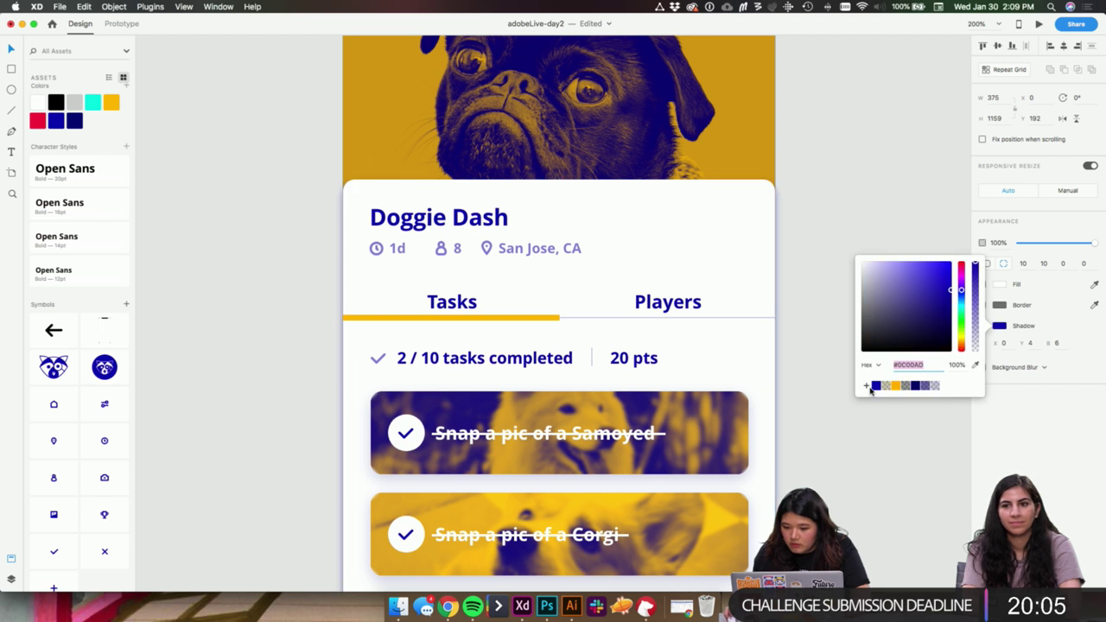
pyautogui.click(1028, 343)
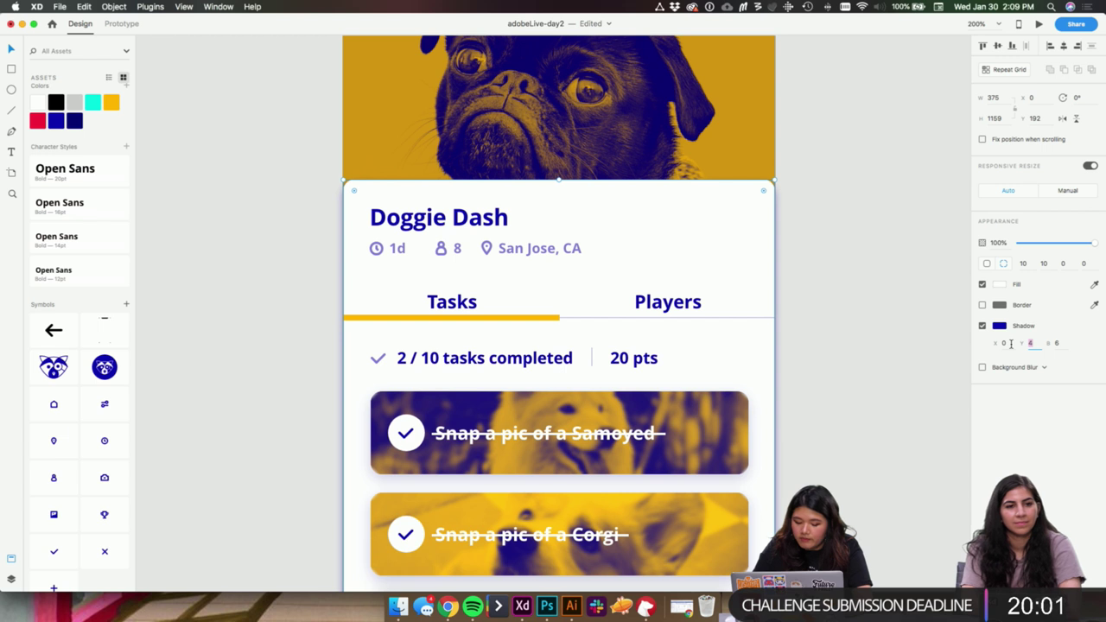
pyautogui.write('-10')
pyautogui.press('Return')
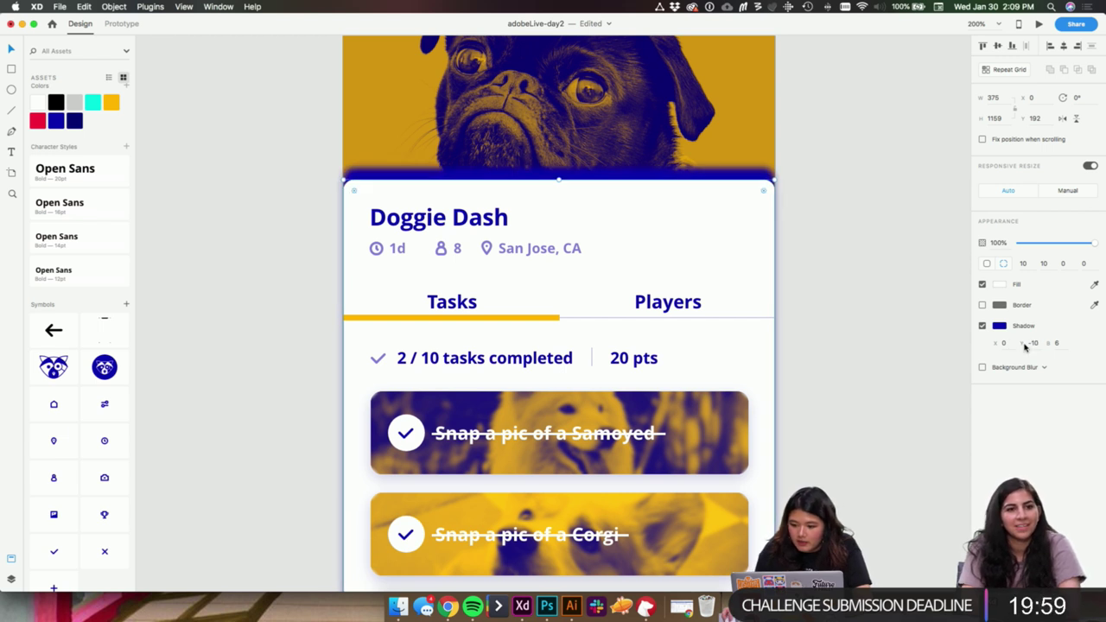
pyautogui.click(1022, 343)
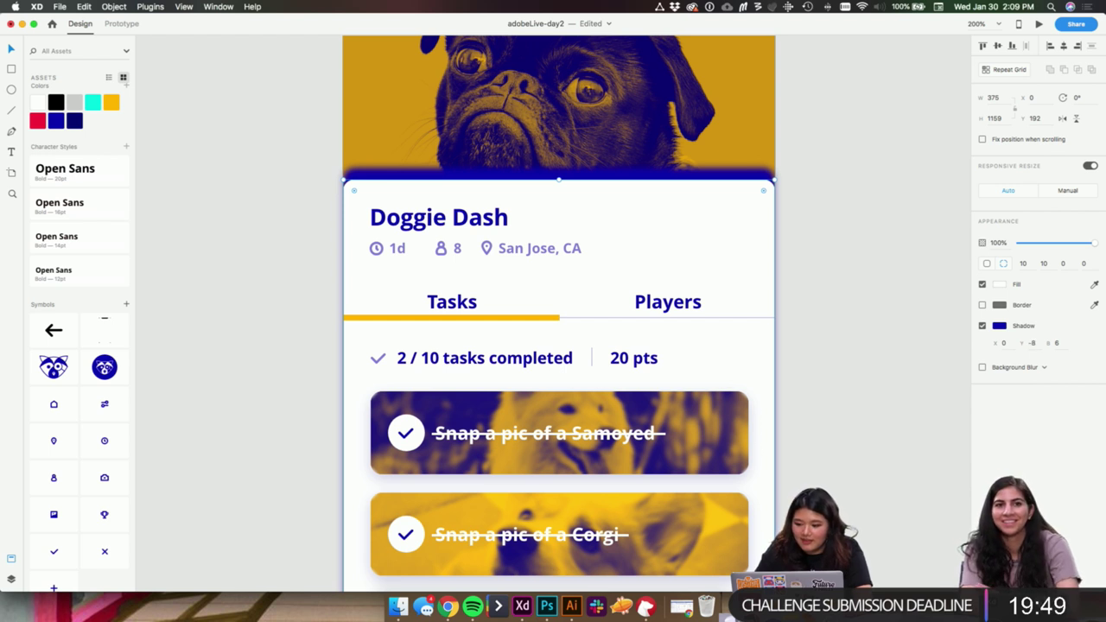
# - Set the card shadow's blur to 18 and reduce its color opacity to 40%
pyautogui.moveTo(1062, 343); pyautogui.dragTo(1029, 343)
pyautogui.write('18')
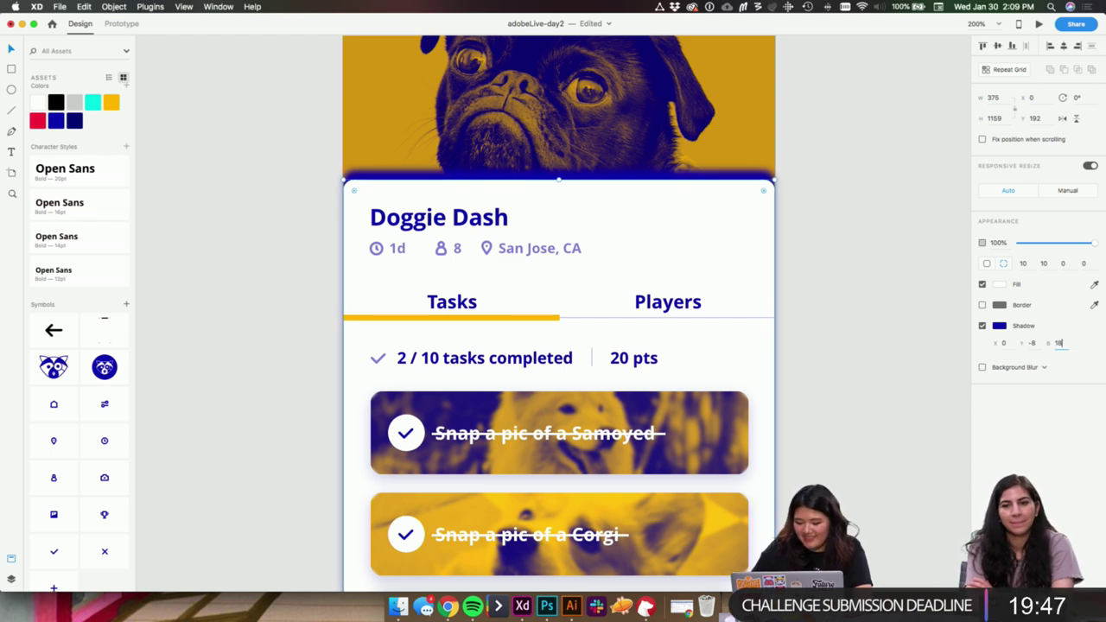
pyautogui.click(998, 327)
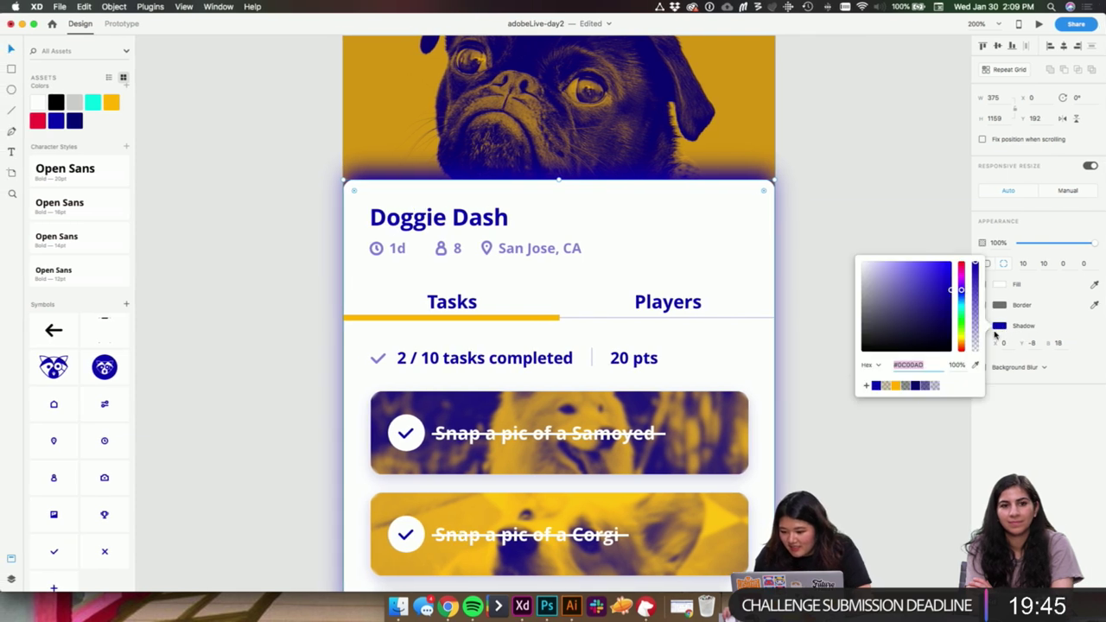
pyautogui.press('Tab')
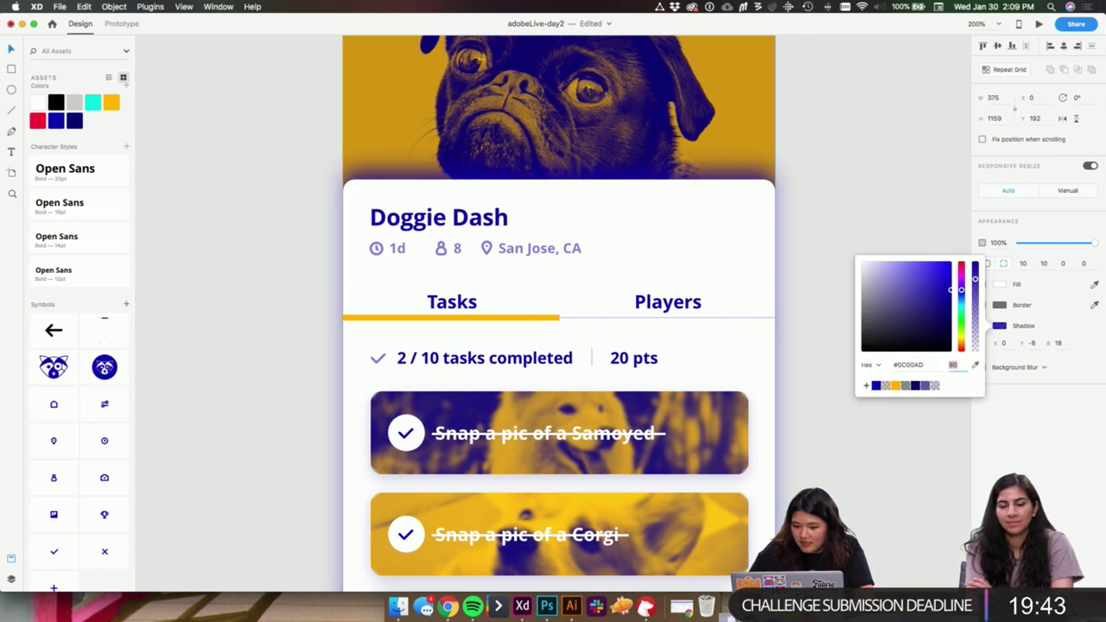
pyautogui.write('40')
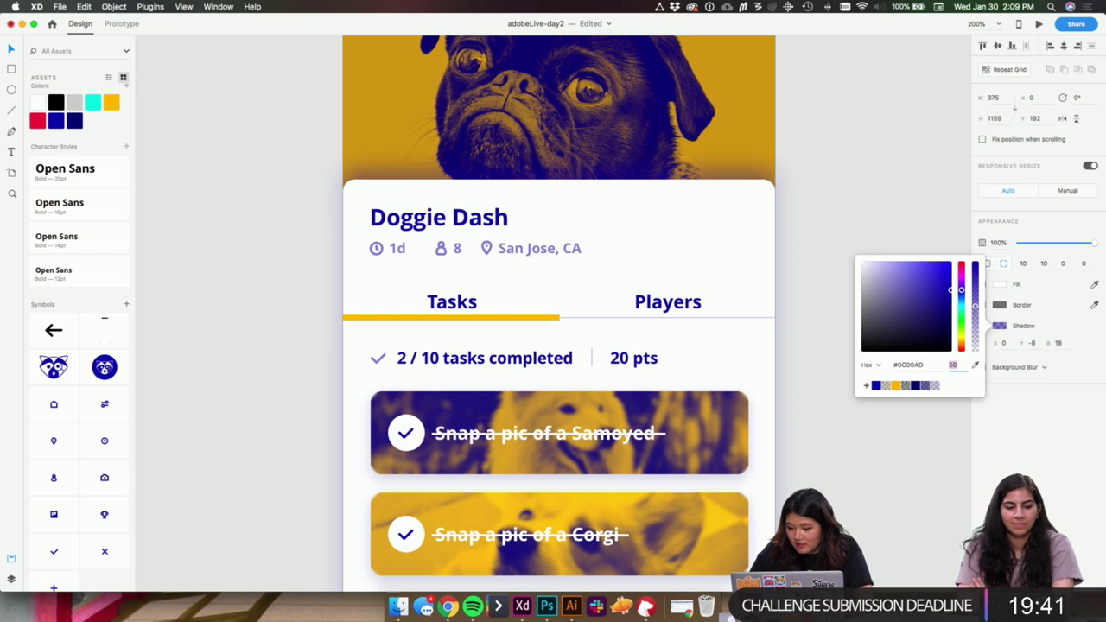
pyautogui.write('60')
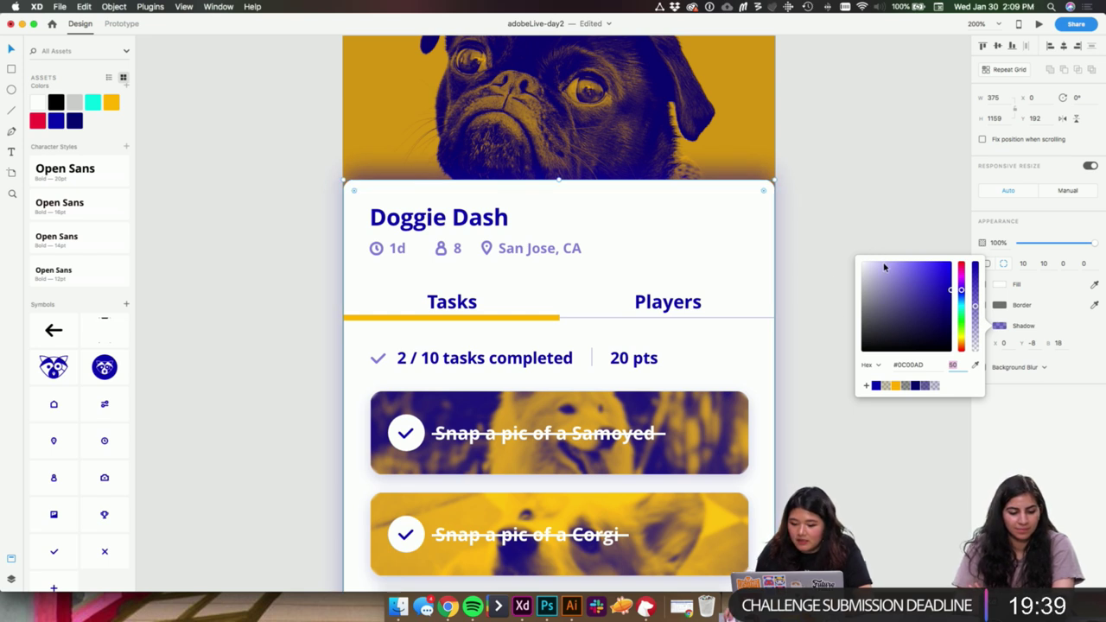
pyautogui.write('40')
pyautogui.click(858, 172)
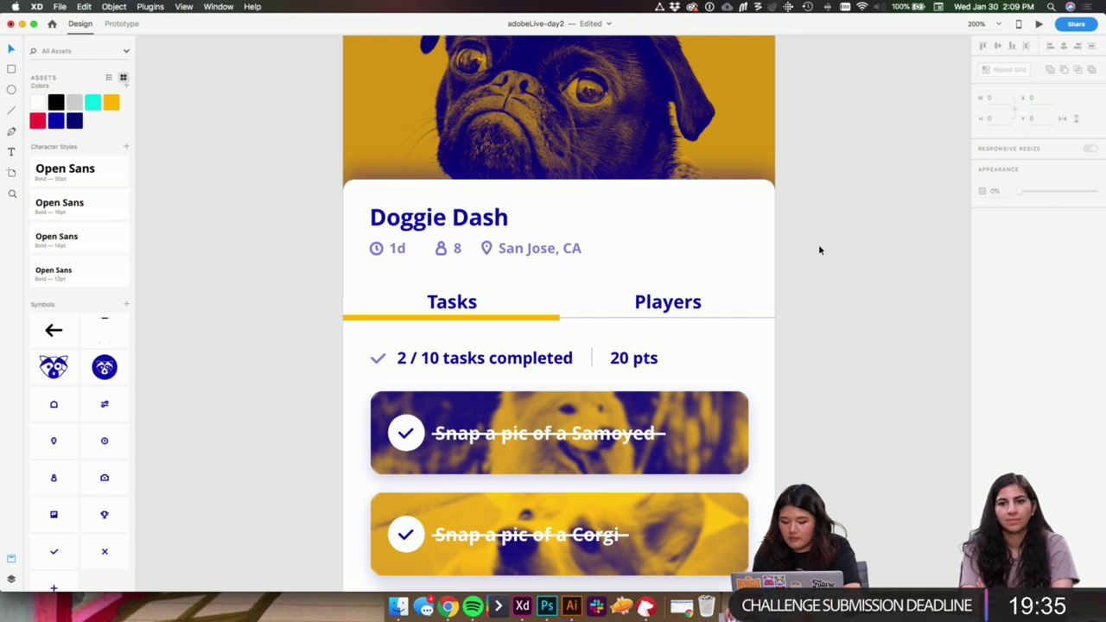
# - Examine the Camera - complete task artboard, focusing on the white close icon over the dog photo
pyautogui.press('super+1')
pyautogui.moveTo(718, 274); pyautogui.dragTo(529, 215)
pyautogui.moveTo(870, 275); pyautogui.dragTo(721, 238)
pyautogui.scroll(2, 597, 291)
pyautogui.hscroll(1, 594, 272)
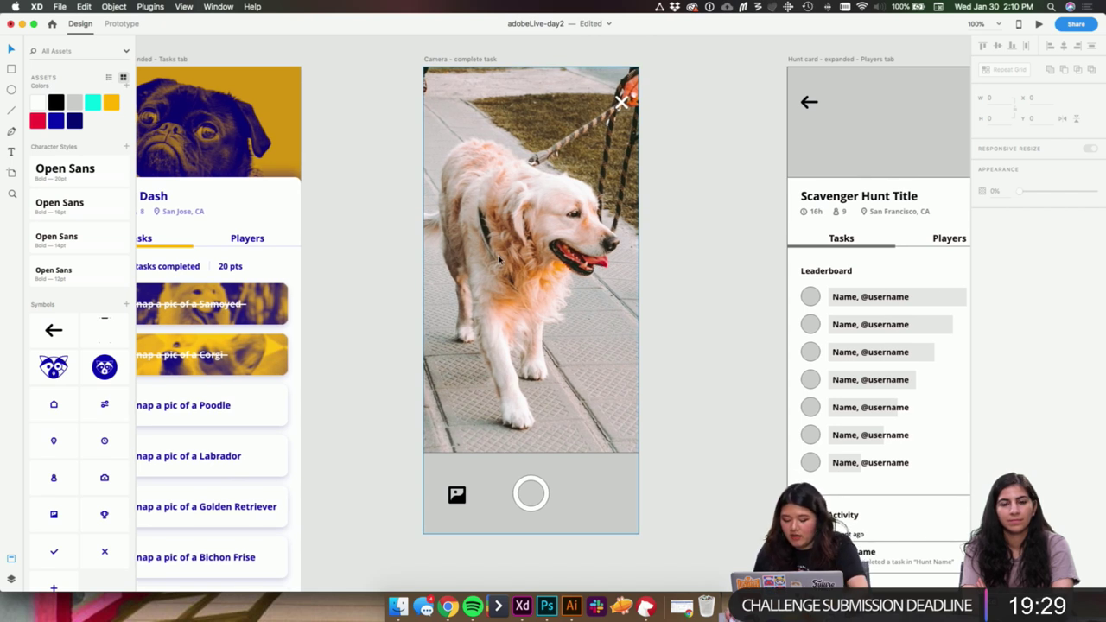
pyautogui.click(569, 246)
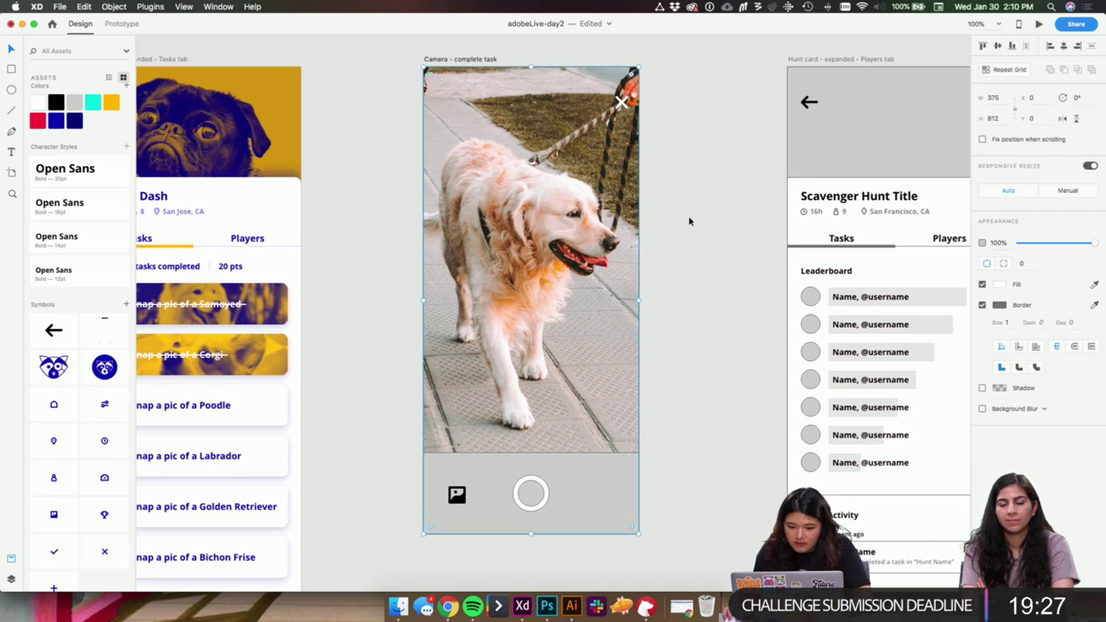
pyautogui.press('super+2')
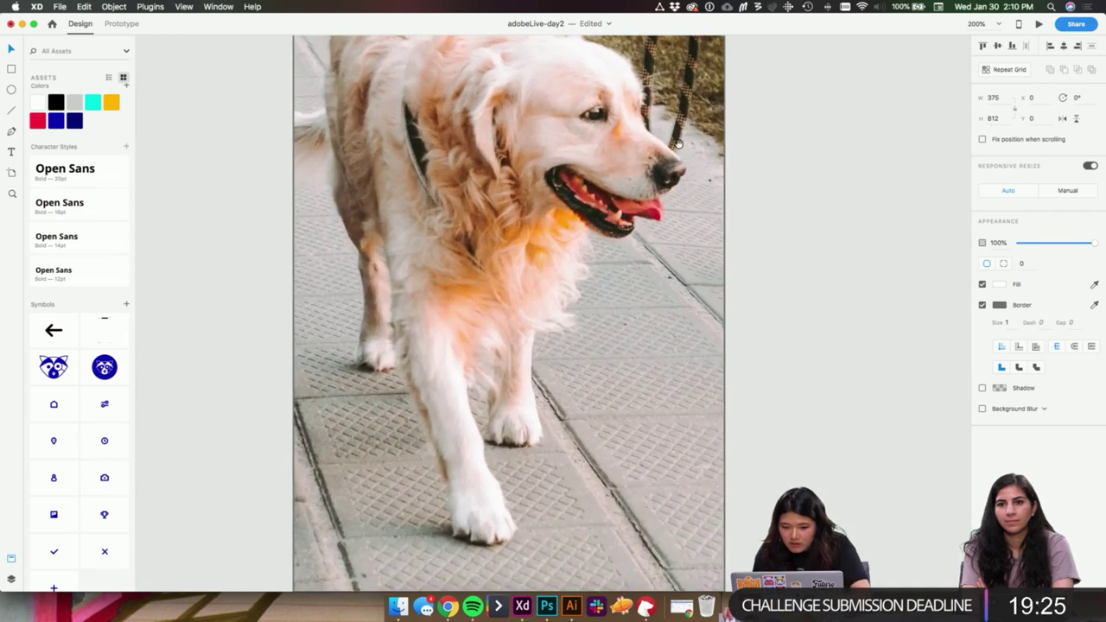
pyautogui.moveTo(678, 144); pyautogui.dragTo(620, 378)
pyautogui.click(633, 125)
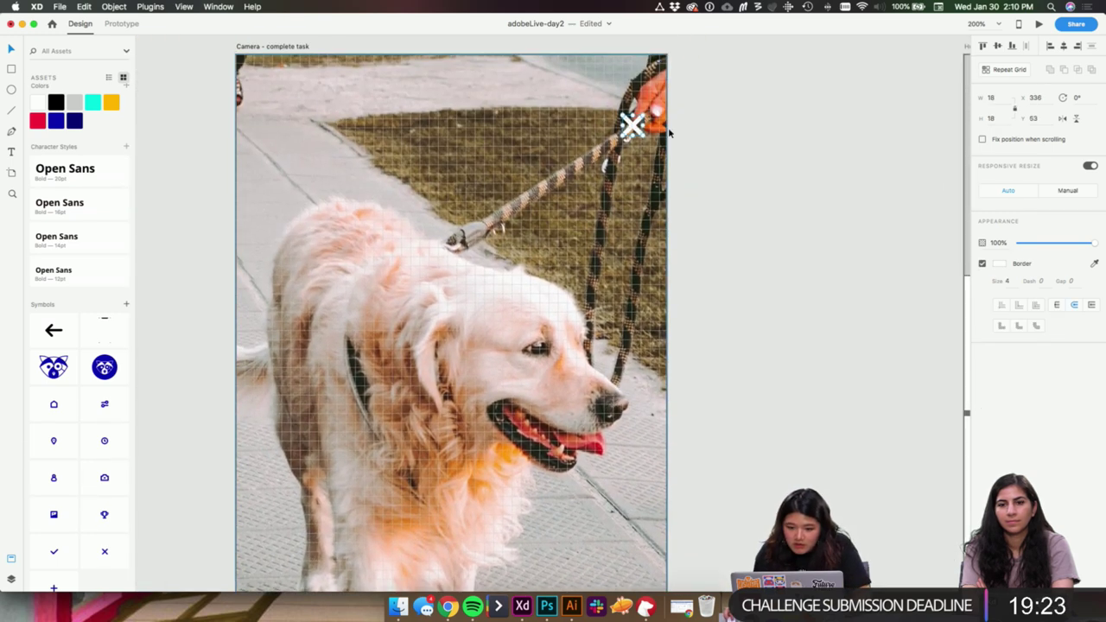
pyautogui.moveTo(703, 130); pyautogui.dragTo(723, 121)
pyautogui.scroll(2, 553, 168)
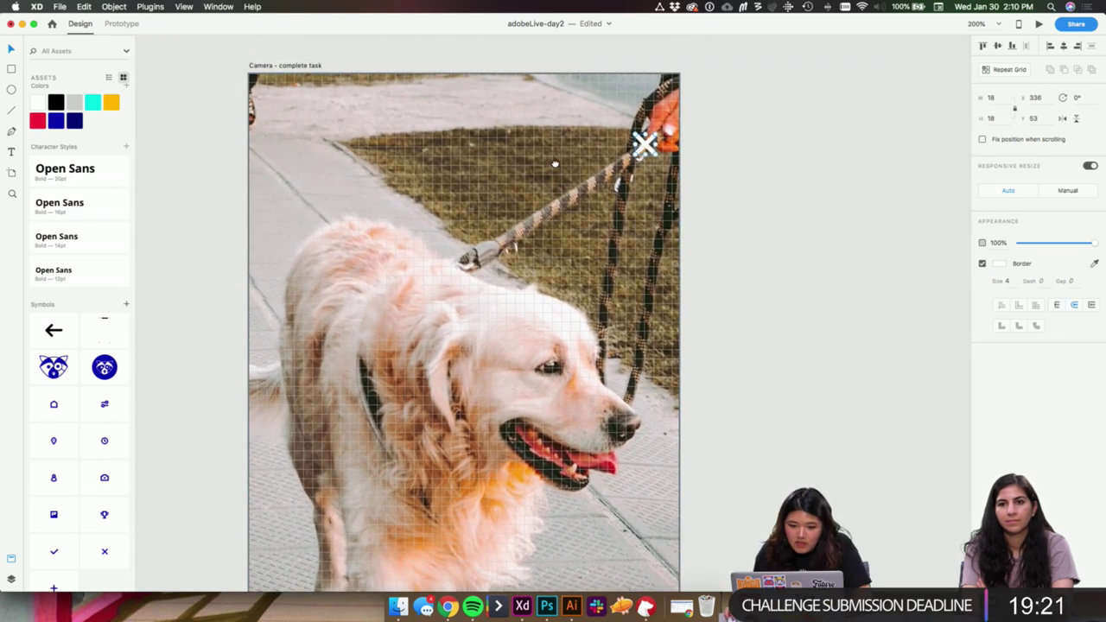
pyautogui.click(758, 193)
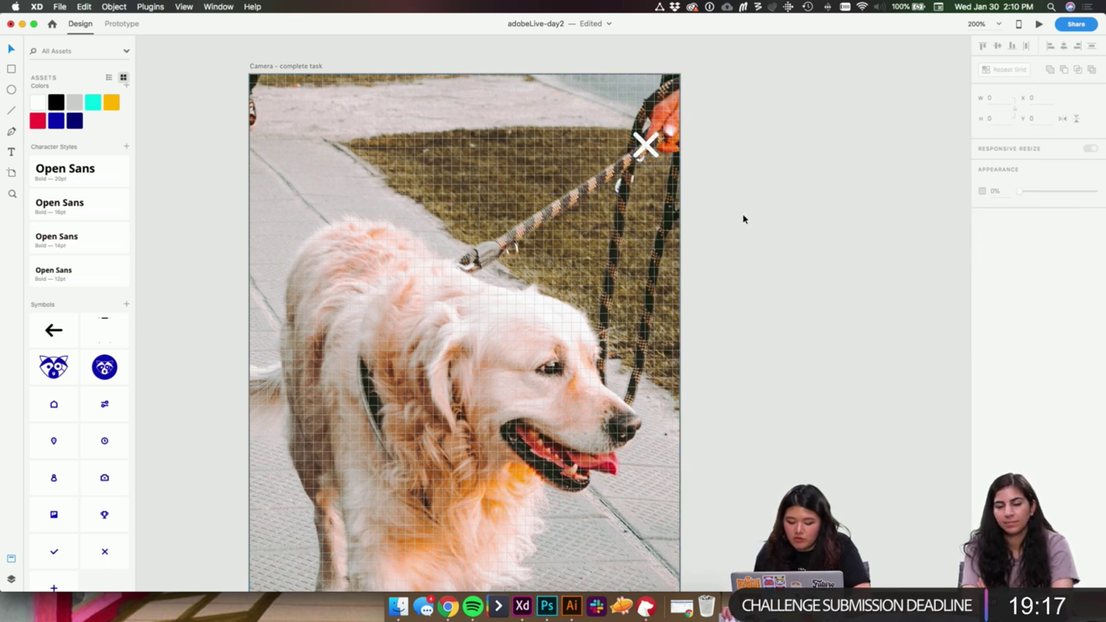
# - Draw a borderless rectangle about 375 by 112 across the top of the Camera - complete task artboard
pyautogui.press('r')
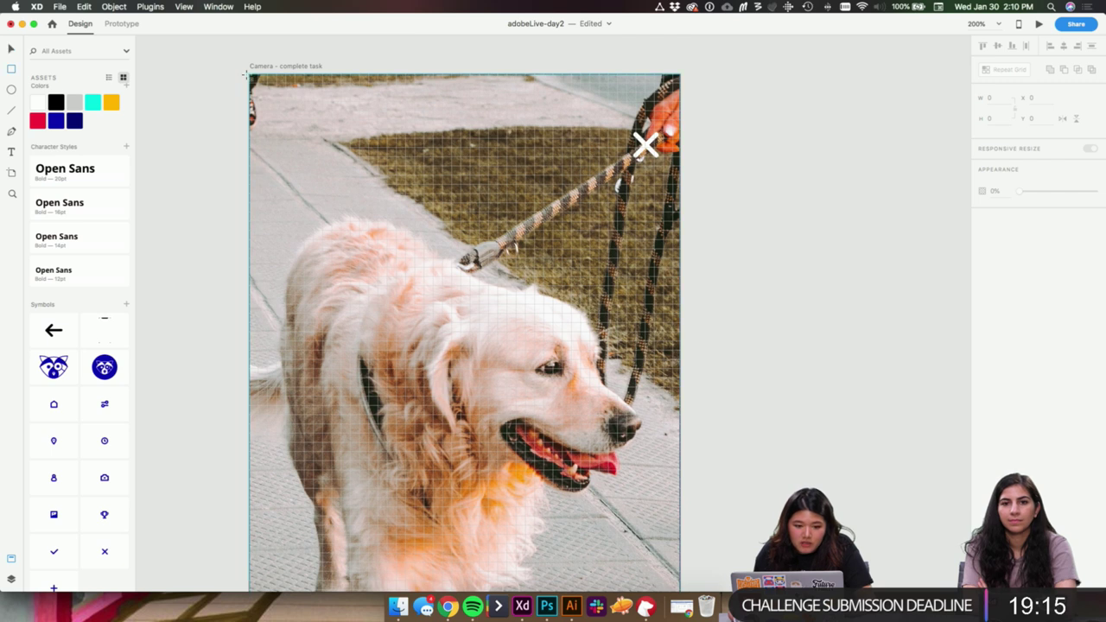
pyautogui.moveTo(249, 76)
pyautogui.mouseDown()
pyautogui.moveTo(264, 131)
pyautogui.moveTo(648, 155)
pyautogui.moveTo(717, 192)
pyautogui.moveTo(868, 201)
pyautogui.mouseUp()
pyautogui.click(982, 305)
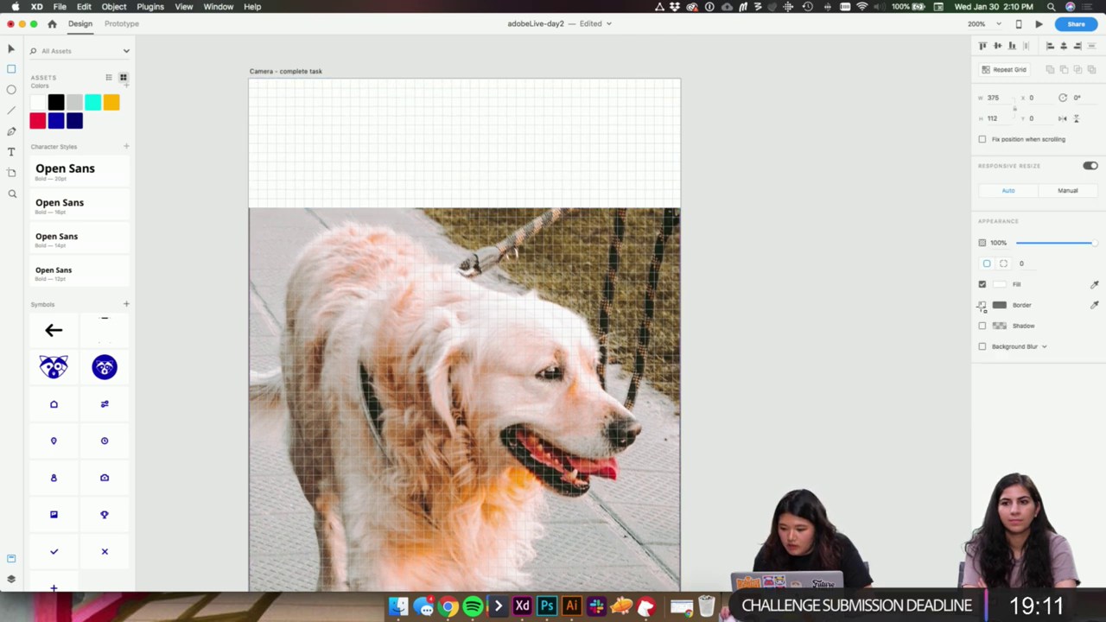
# - Give the rectangle a linear gradient fill running straight down from the grey stop to the white stop
pyautogui.click(1000, 284)
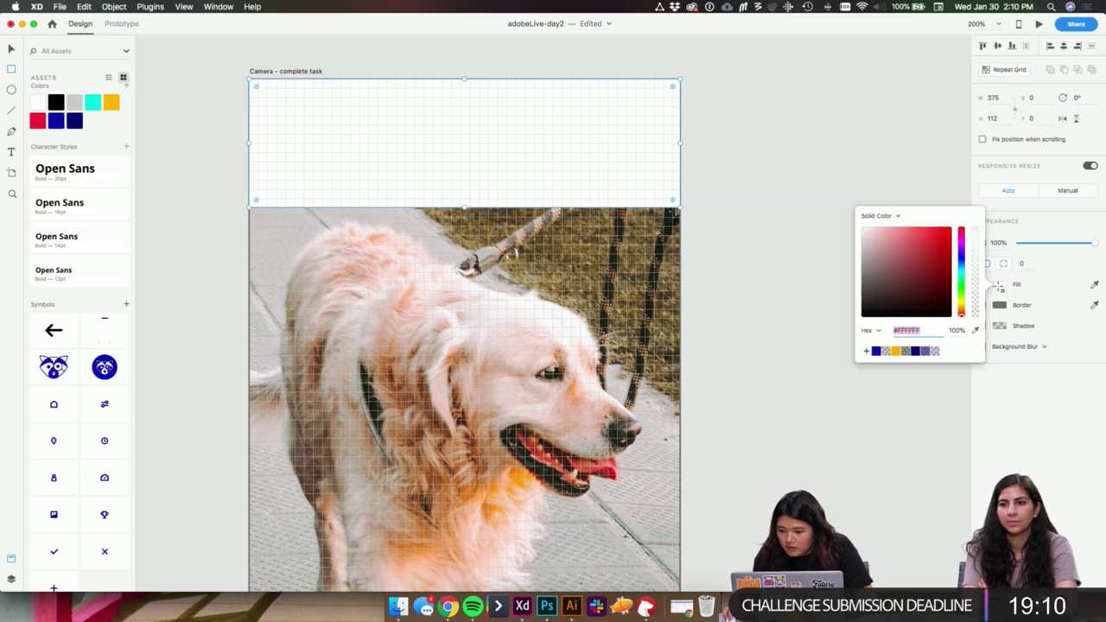
pyautogui.click(878, 215)
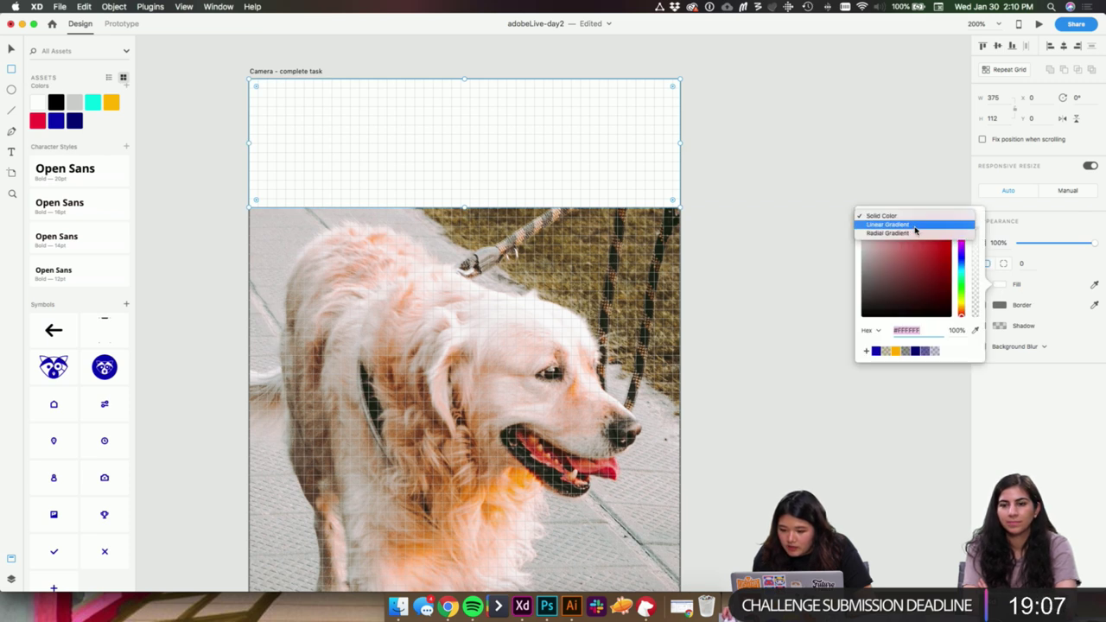
pyautogui.click(914, 226)
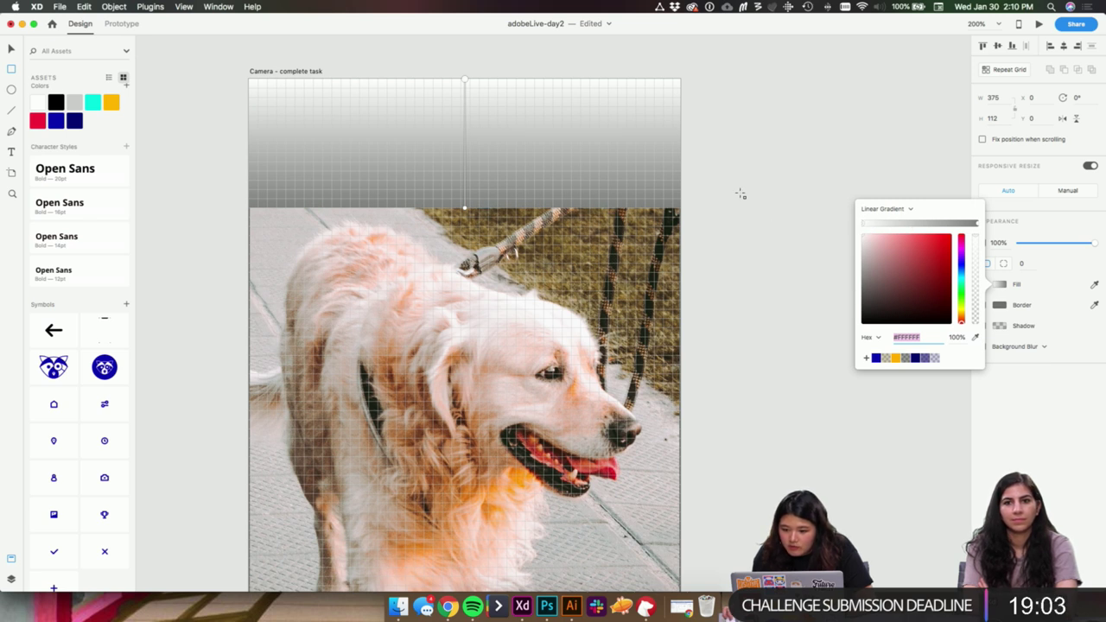
pyautogui.moveTo(467, 208)
pyautogui.mouseDown()
pyautogui.moveTo(504, 174)
pyautogui.moveTo(494, 80)
pyautogui.moveTo(447, 208)
pyautogui.moveTo(465, 207)
pyautogui.mouseUp()
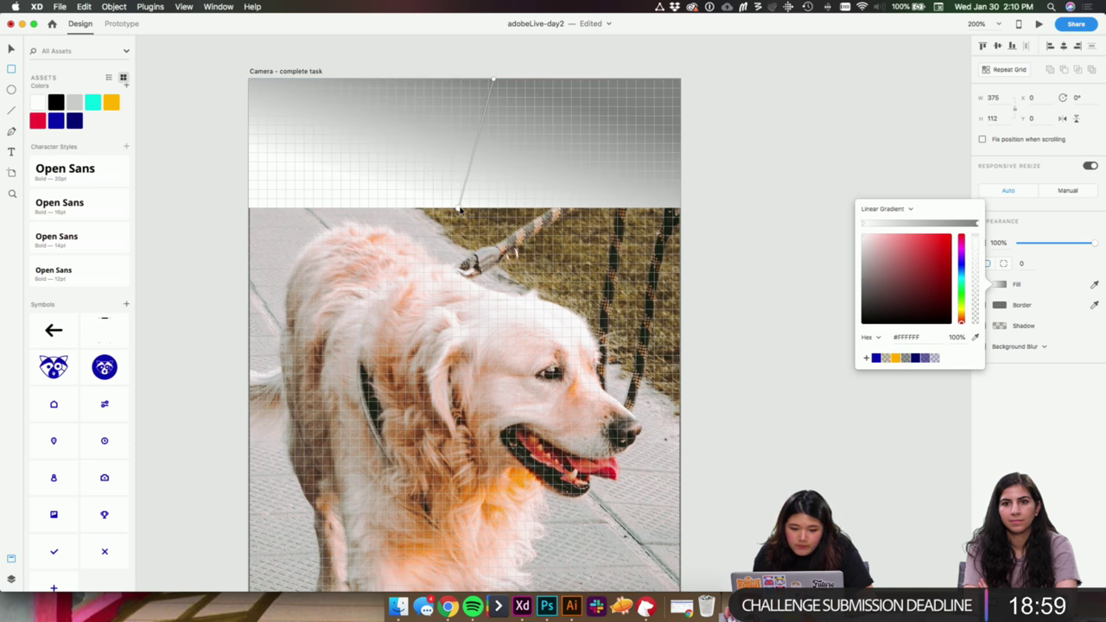
pyautogui.moveTo(495, 81); pyautogui.dragTo(465, 81)
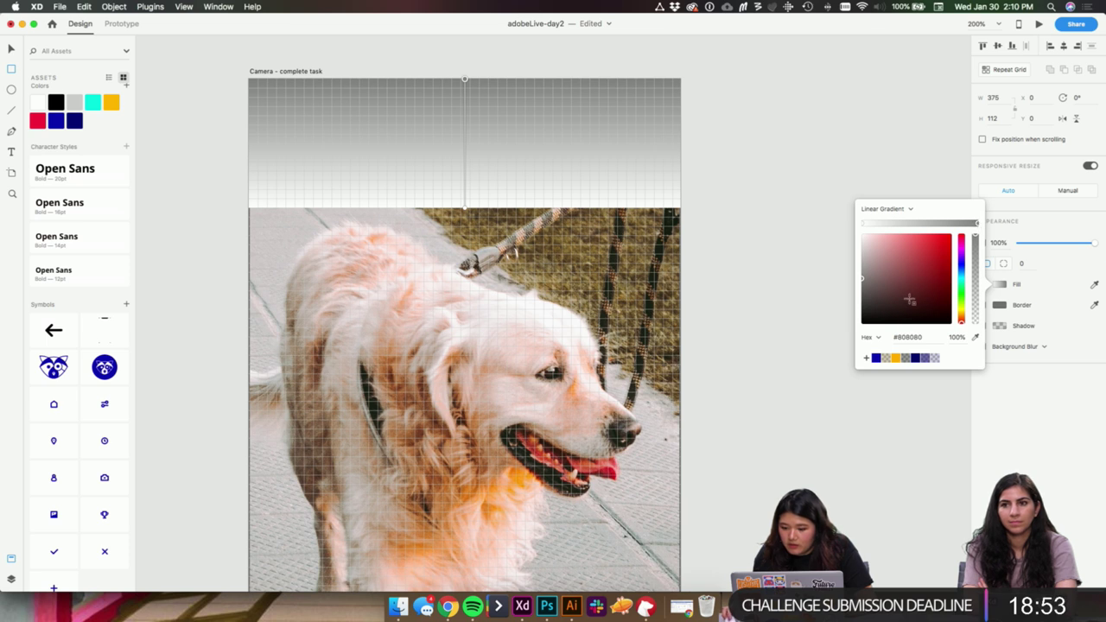
# - Change the gradient's grey stop to #0C00AD and lower the white stop's opacity to 0%
pyautogui.click(877, 359)
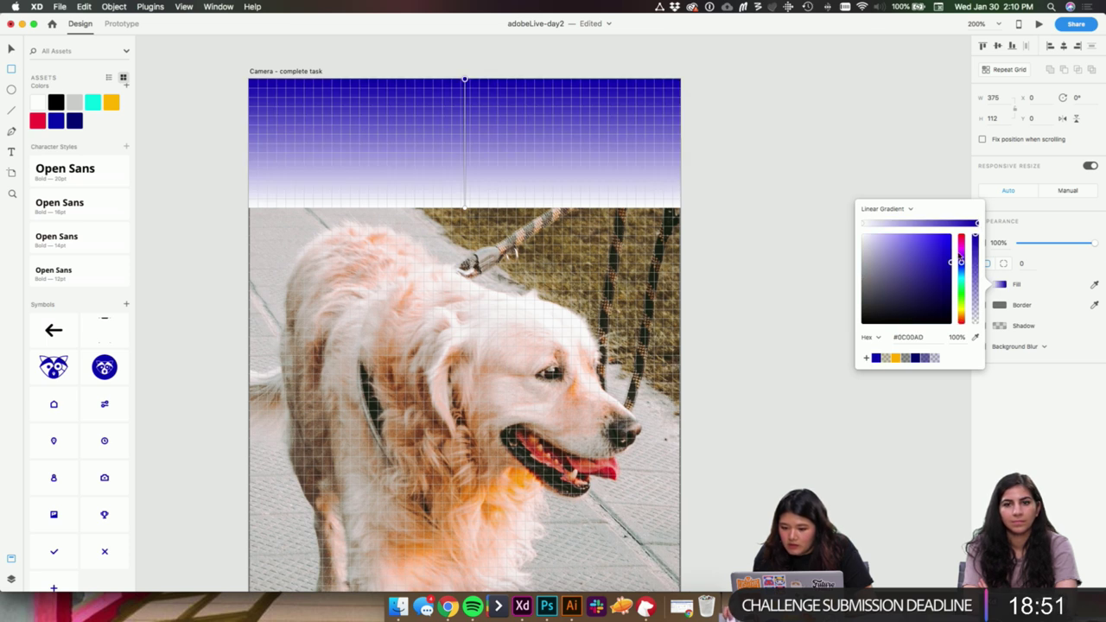
pyautogui.click(864, 224)
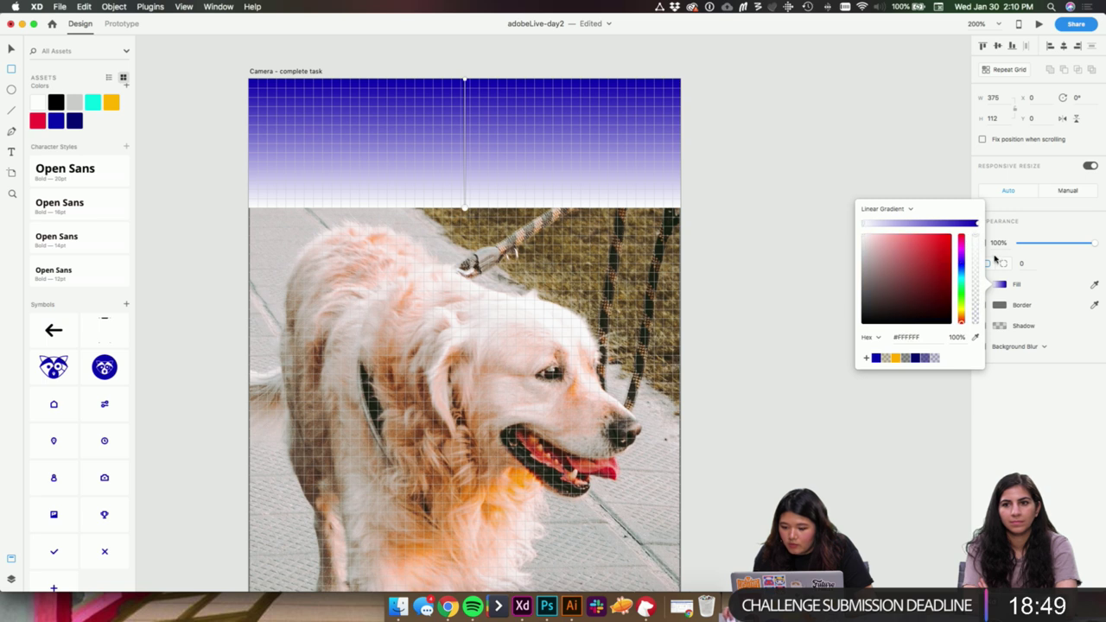
pyautogui.moveTo(976, 242); pyautogui.dragTo(977, 442)
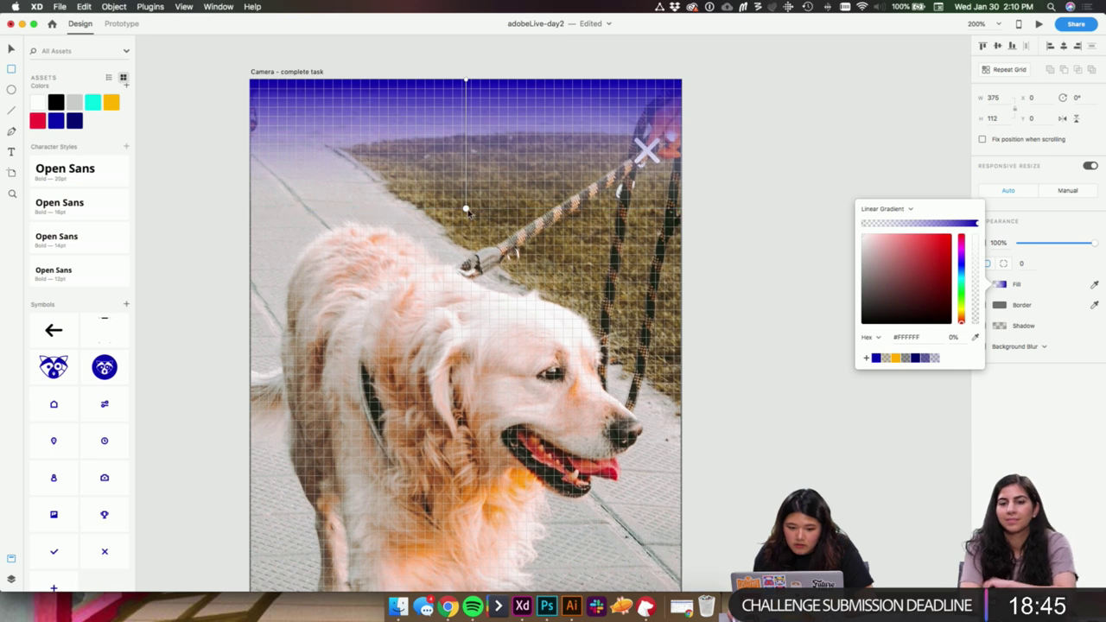
# - Shorten the gradient by moving its transparent end slightly up and its blue end slightly down
pyautogui.scroll(-1, 466, 208)
pyautogui.moveTo(467, 208); pyautogui.dragTo(467, 183)
pyautogui.scroll(5, 708, 173)
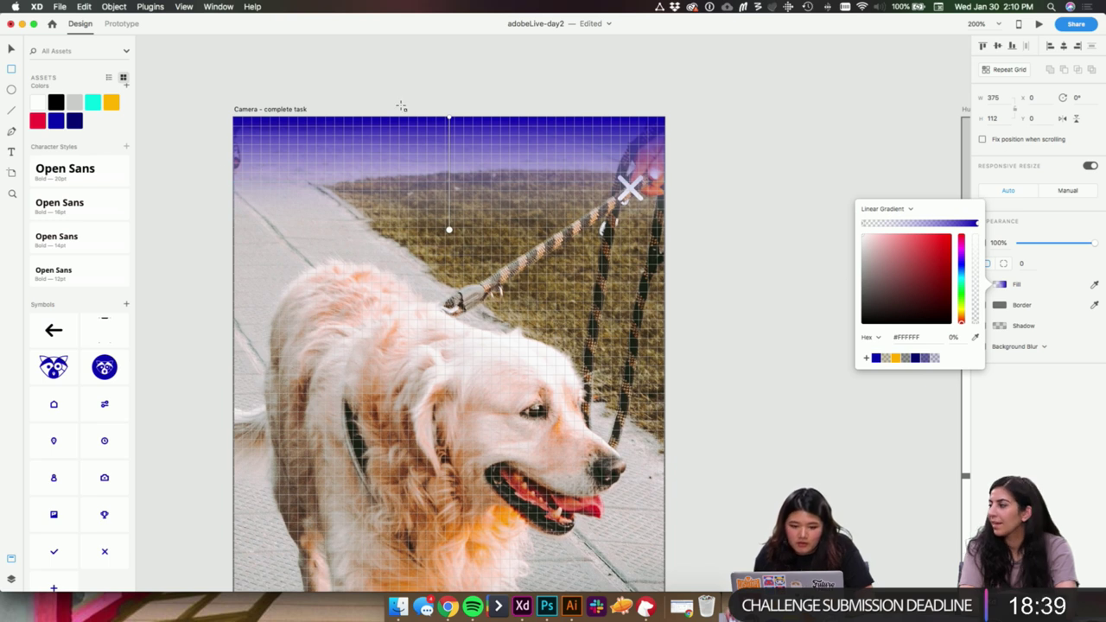
pyautogui.click(449, 119)
pyautogui.scroll(-1, 450, 123)
pyautogui.scroll(-1, 449, 124)
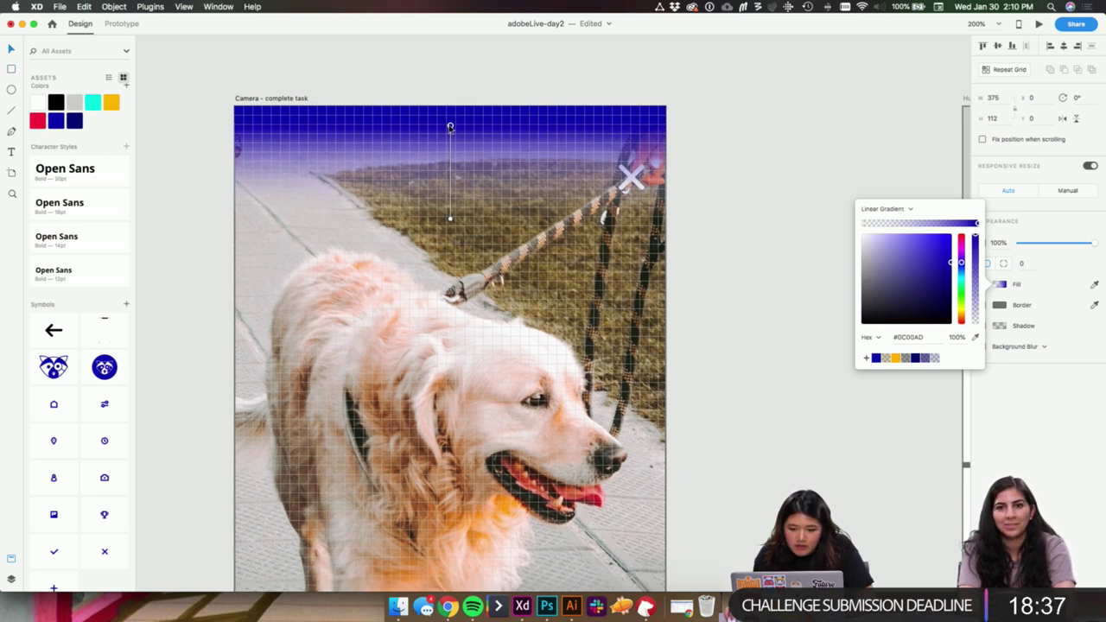
pyautogui.moveTo(449, 122)
pyautogui.mouseDown()
pyautogui.moveTo(448, 151)
pyautogui.moveTo(450, 125)
pyautogui.mouseUp()
# - Recolor the gradient's blue stop to the darker navy #080071
pyautogui.scroll(-2, 738, 127)
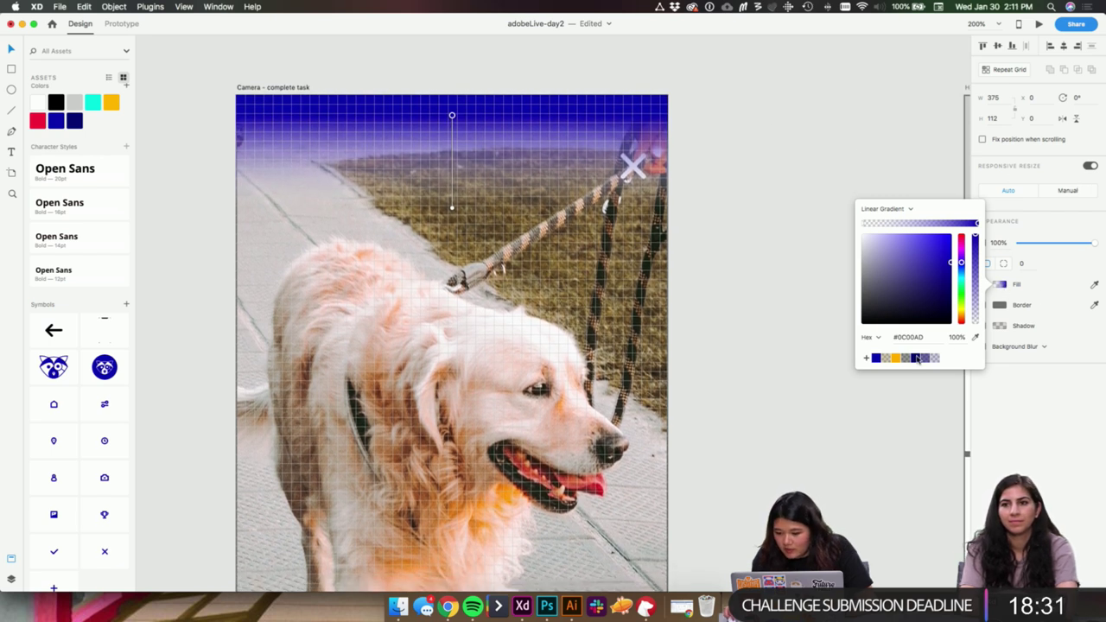
pyautogui.click(751, 124)
pyautogui.scroll(-3, 751, 123)
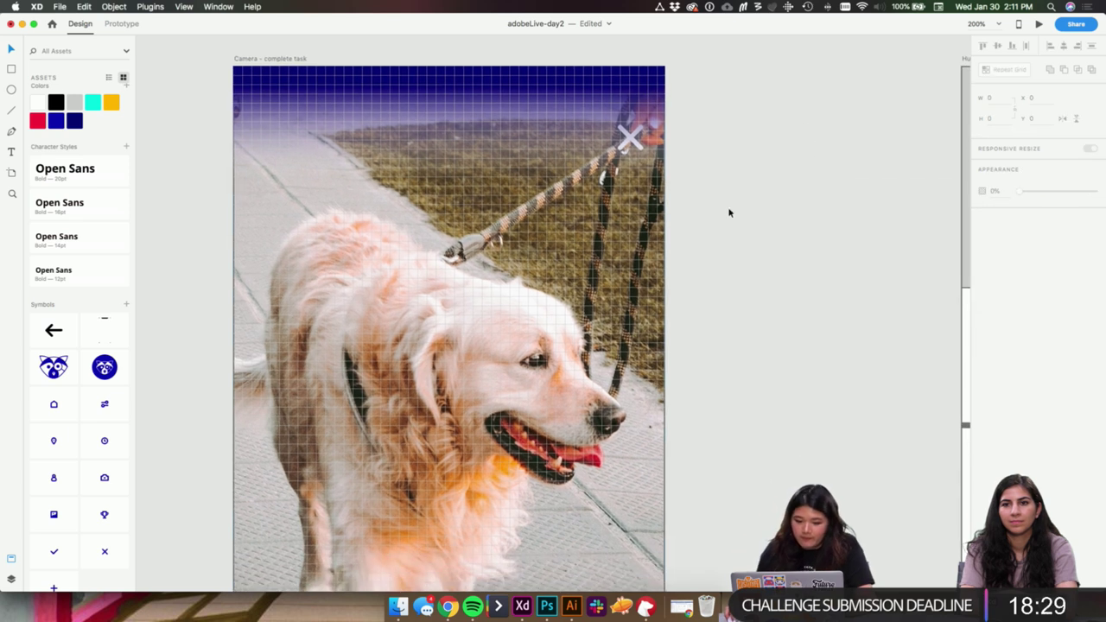
# - Turn off the square grid overlay on the Camera - complete task artboard
pyautogui.click(639, 276)
pyautogui.press('super+apostrophe')
pyautogui.click(728, 291)
# - Stretch the gradient rectangle downward to a height of about 178 and check its two gradient stops
pyautogui.click(530, 120)
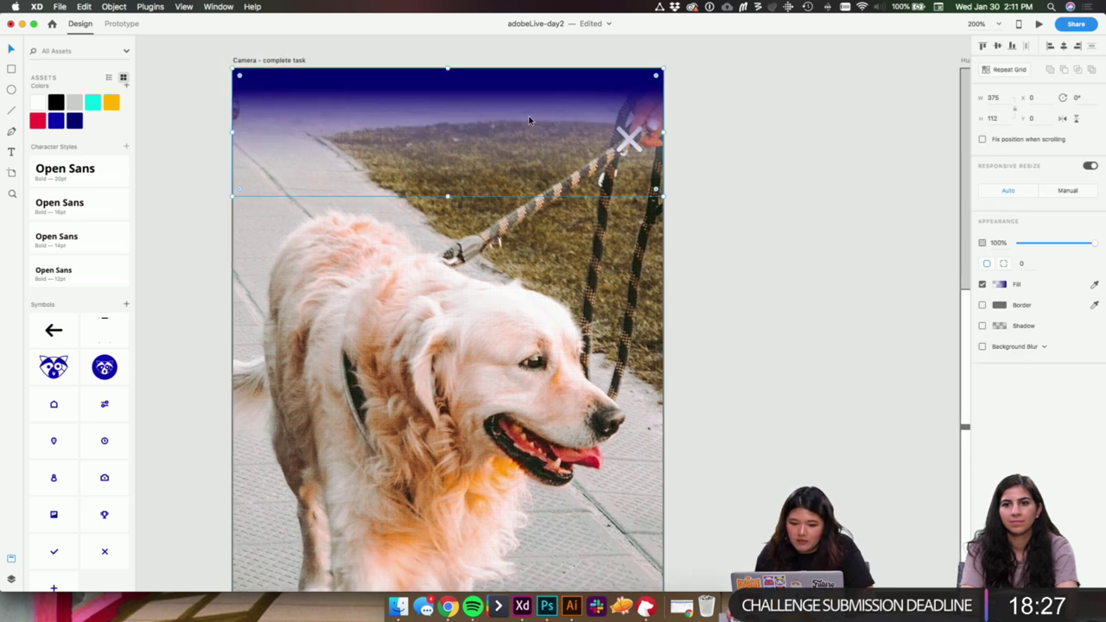
pyautogui.moveTo(447, 197); pyautogui.dragTo(445, 274)
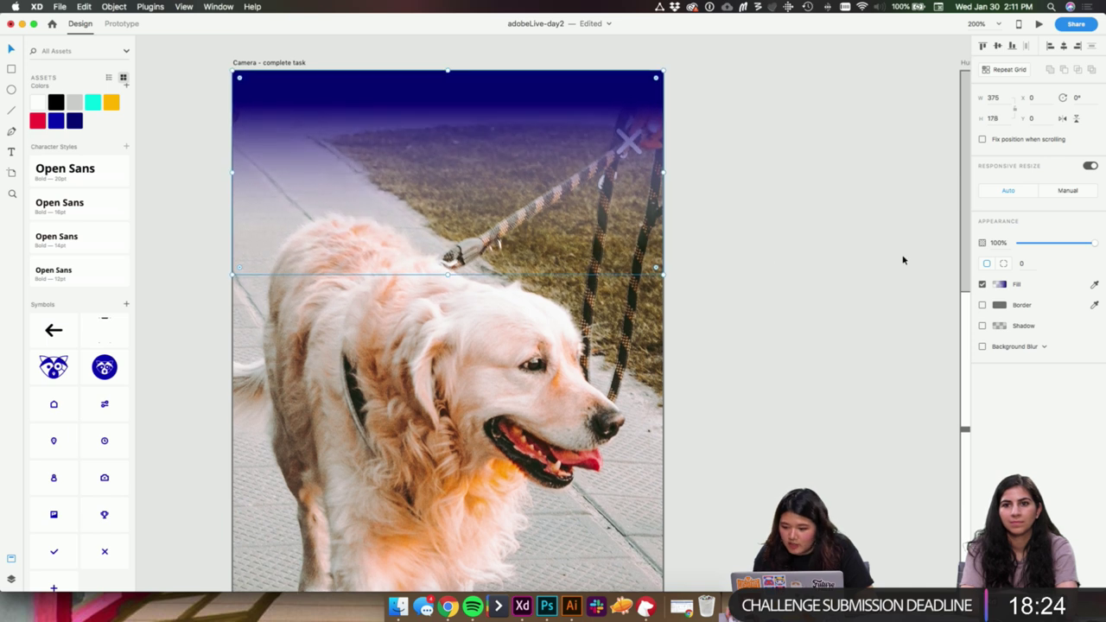
pyautogui.click(997, 287)
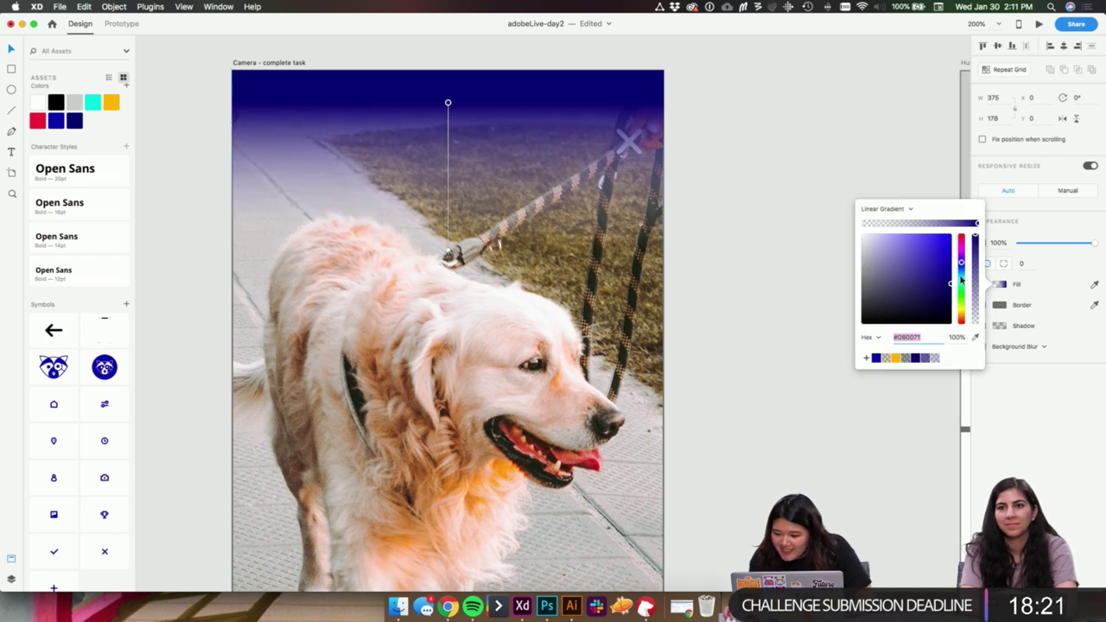
pyautogui.click(863, 225)
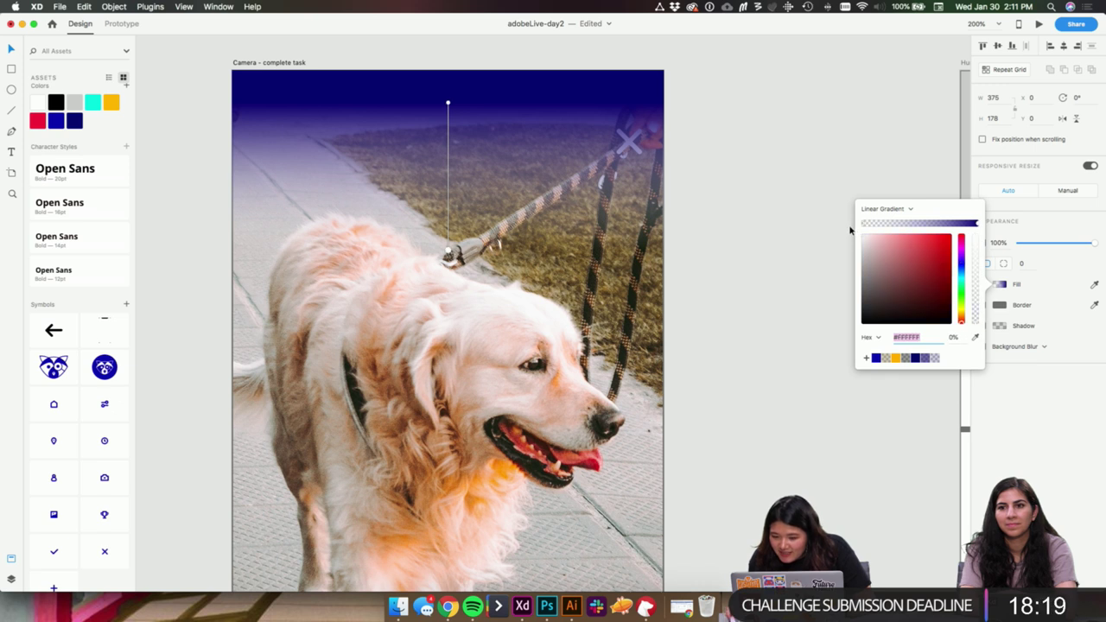
pyautogui.click(774, 222)
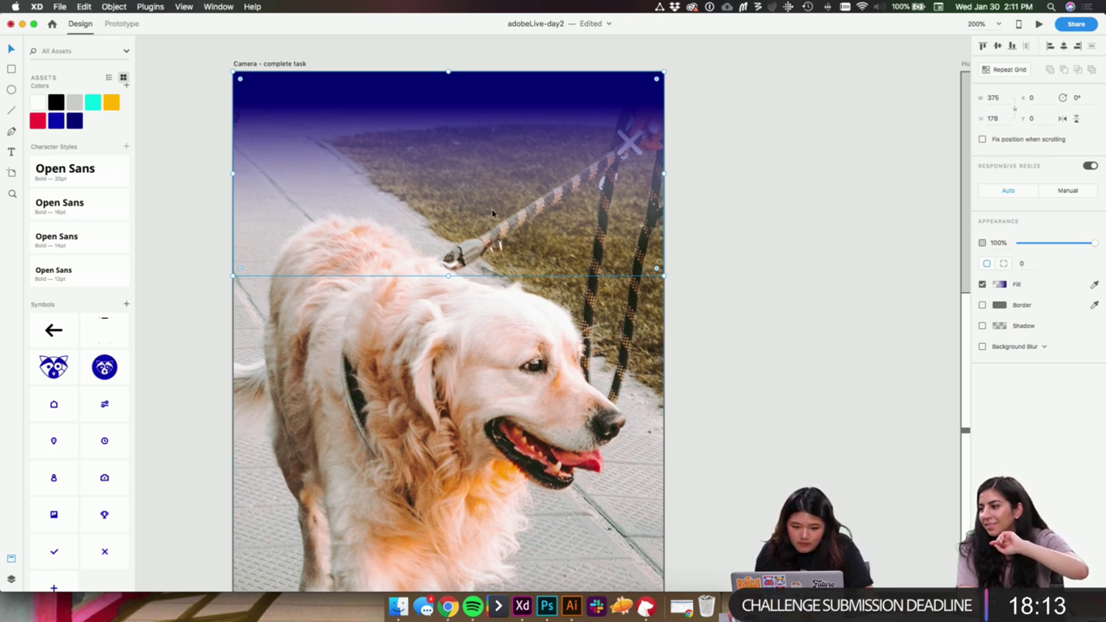
# - Undo the last stretch of the gradient rectangle and move its #080071 stop up to the artboard's top edge
pyautogui.press('super+z')
pyautogui.doubleClick(577, 111)
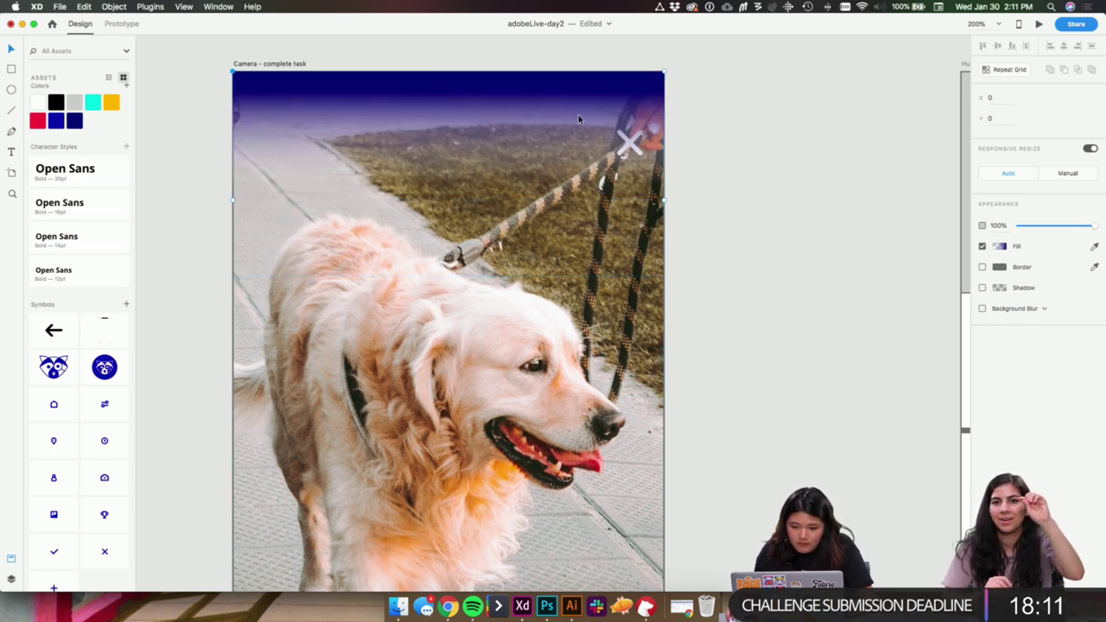
pyautogui.click(570, 93)
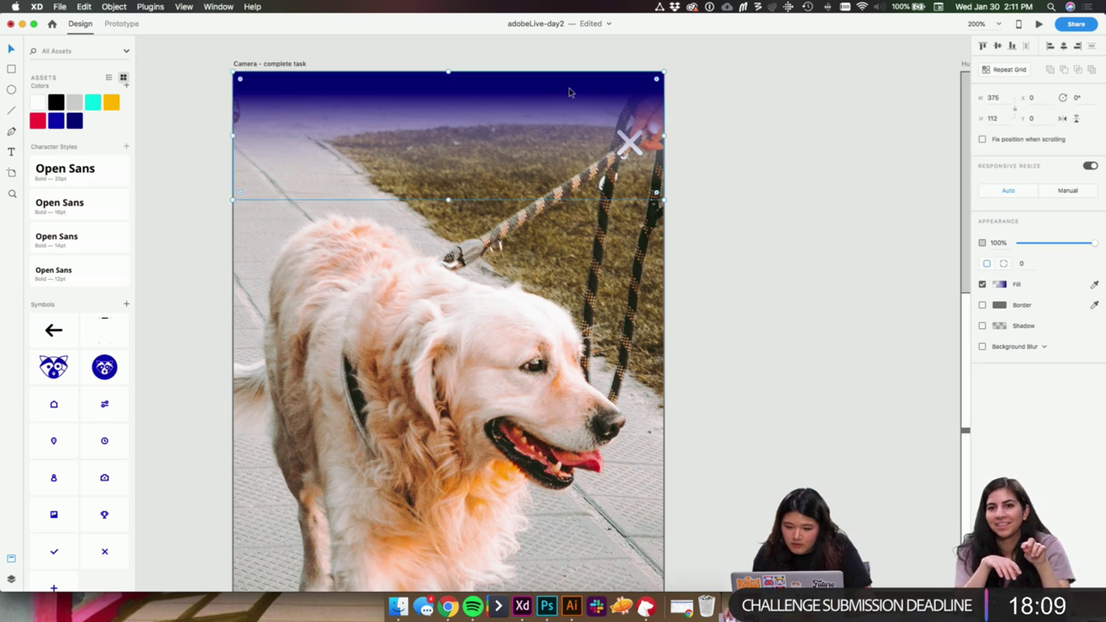
pyautogui.click(1000, 284)
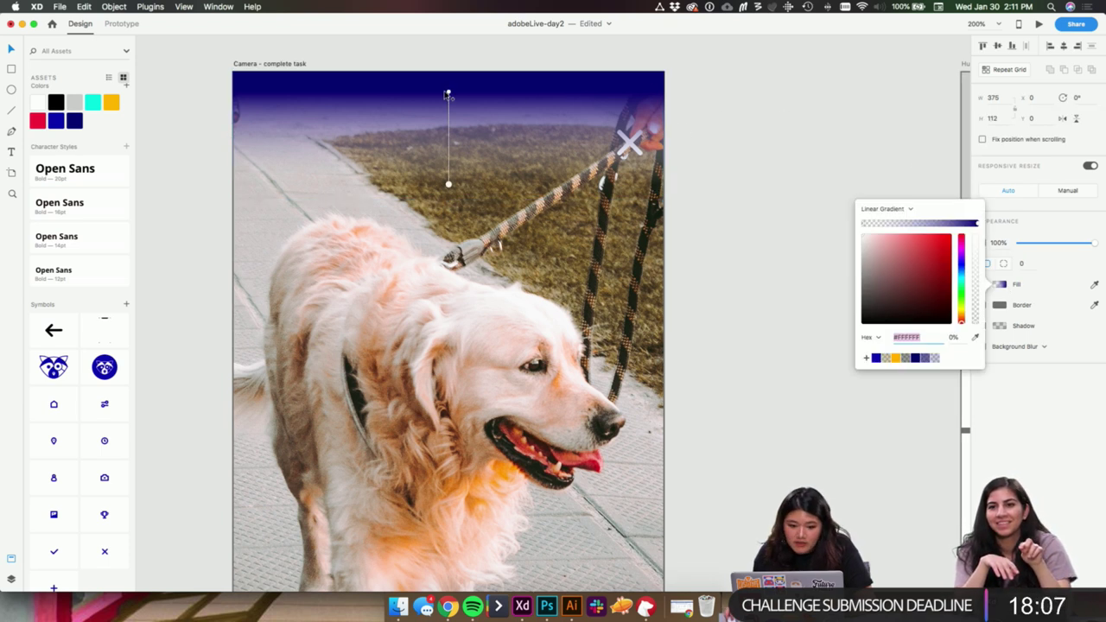
pyautogui.moveTo(448, 93)
pyautogui.mouseDown()
pyautogui.moveTo(447, 151)
pyautogui.moveTo(449, 74)
pyautogui.mouseUp()
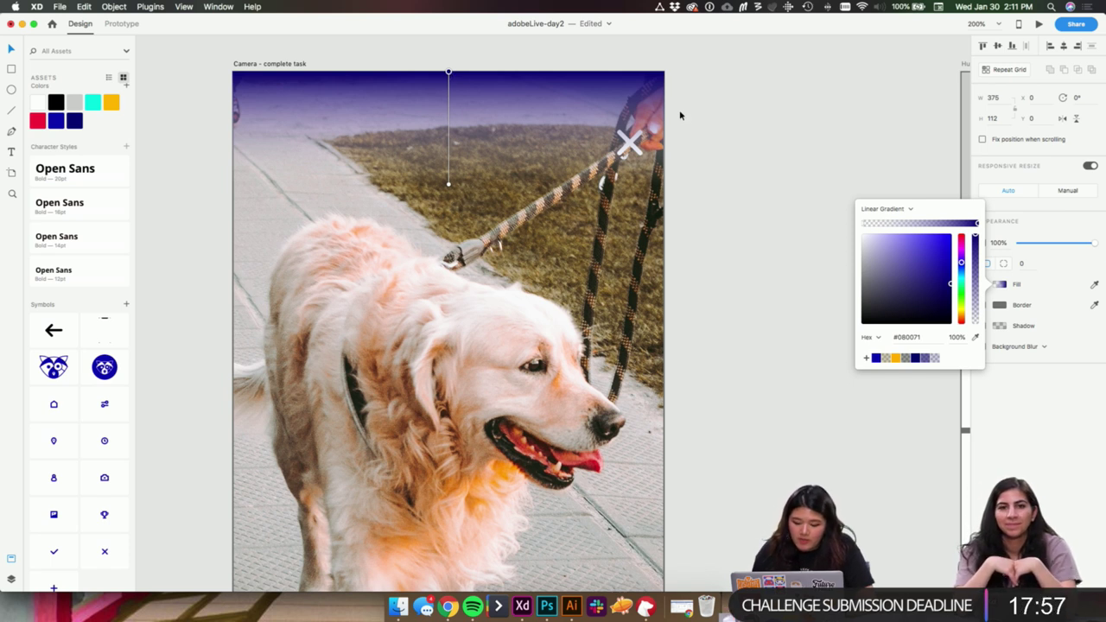
# - Remove the gradient rectangle to compare the photo without it, and undo the deletion
pyautogui.hscroll(1, 696, 104)
pyautogui.click(476, 128)
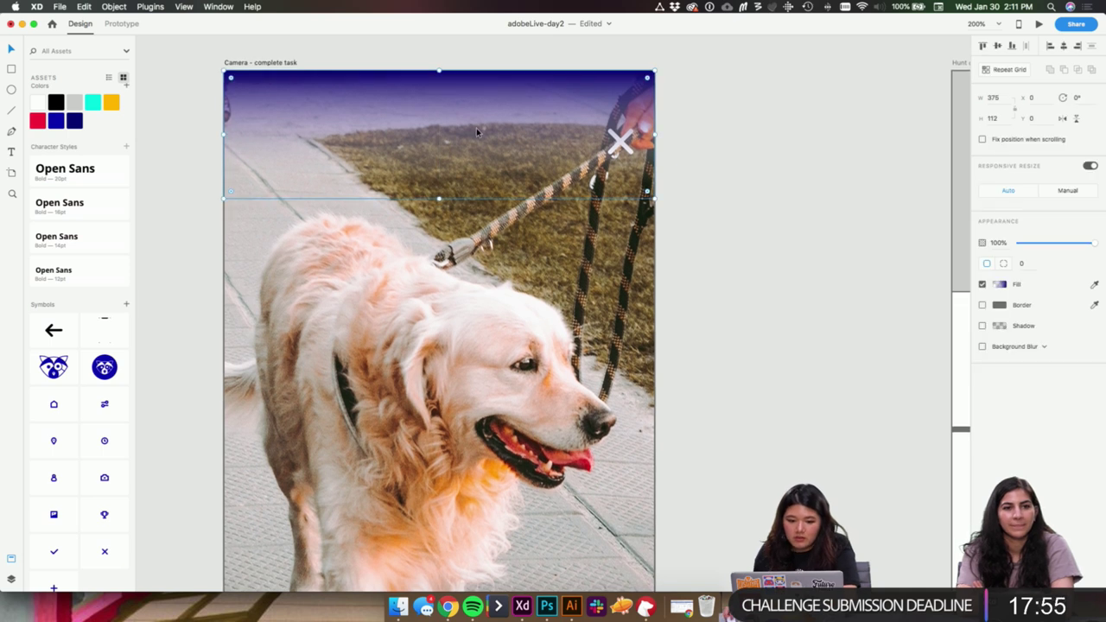
pyautogui.scroll(-1, 476, 128)
pyautogui.press('BackSpace')
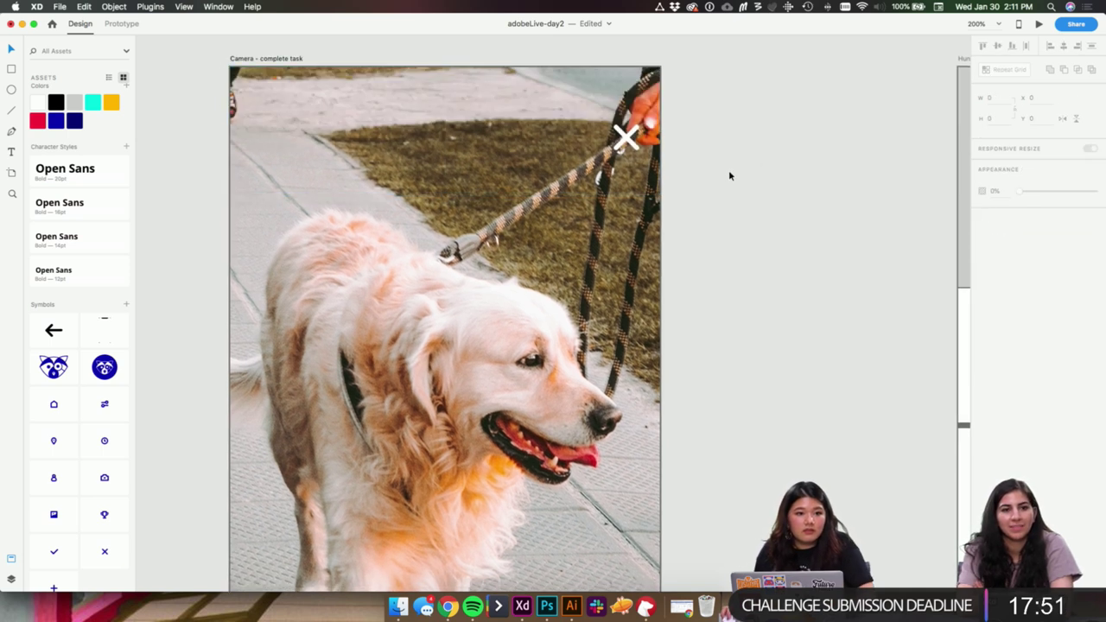
pyautogui.press('super+z')
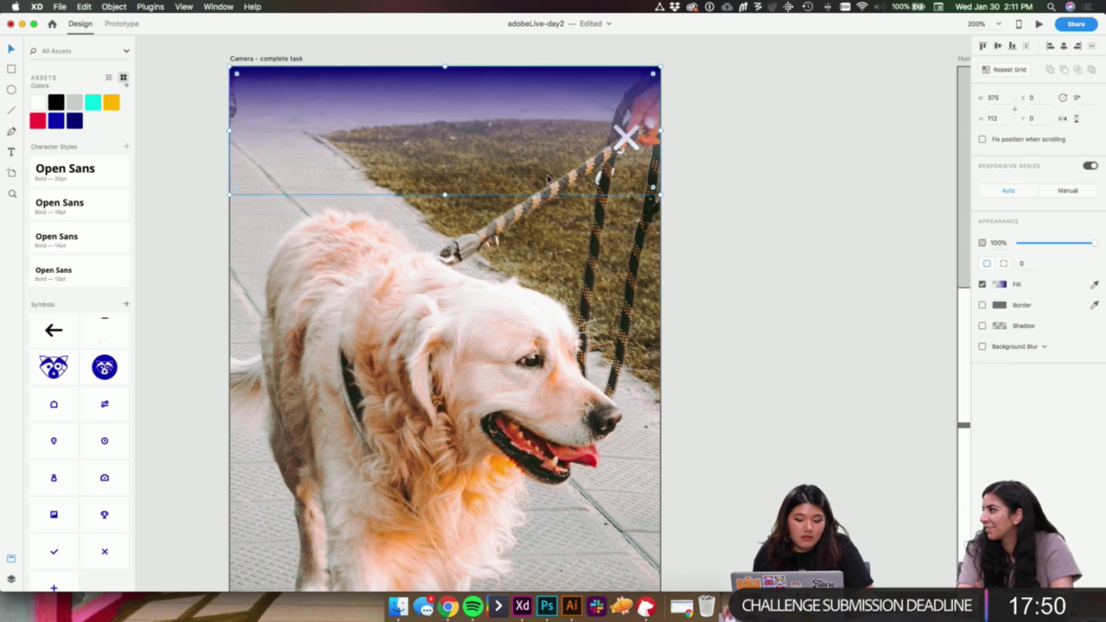
# - Flip the gradient rectangle vertically and check it against the whole camera screen
pyautogui.click(1077, 120)
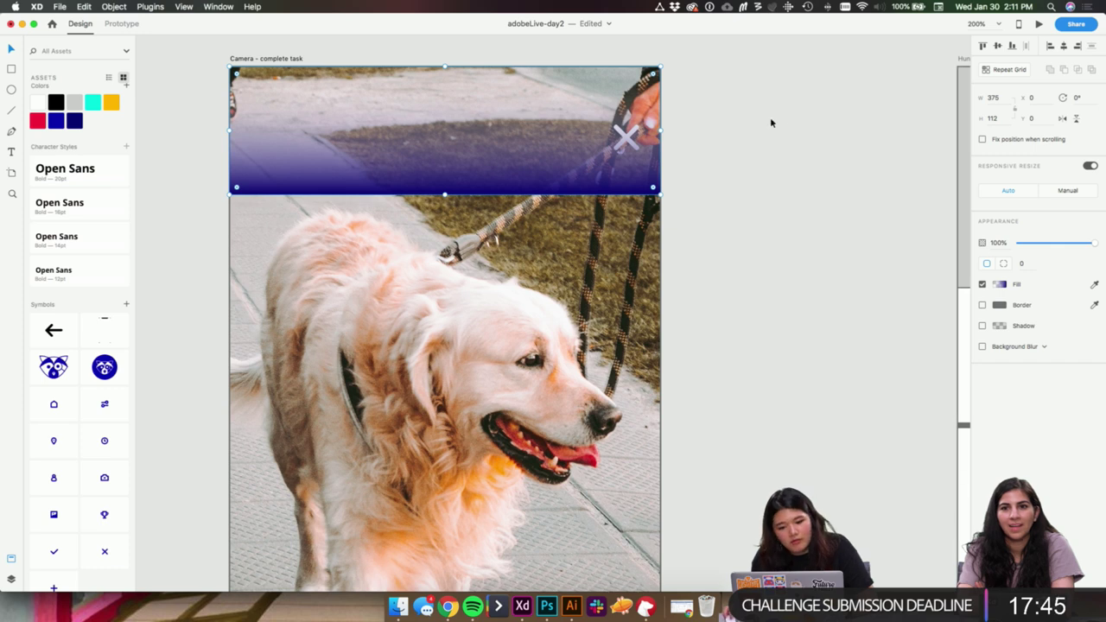
pyautogui.hscroll(-2, 770, 116)
pyautogui.click(769, 153)
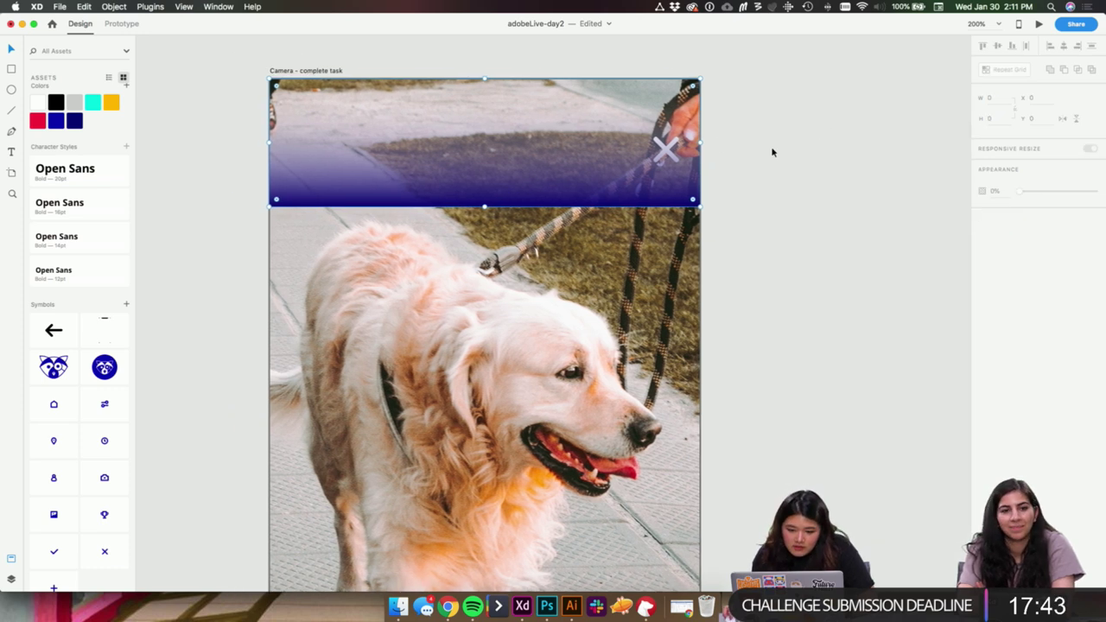
pyautogui.moveTo(805, 124); pyautogui.dragTo(777, 55)
pyautogui.press('super+minus')
pyautogui.press('super+minus')
pyautogui.press('super+minus')
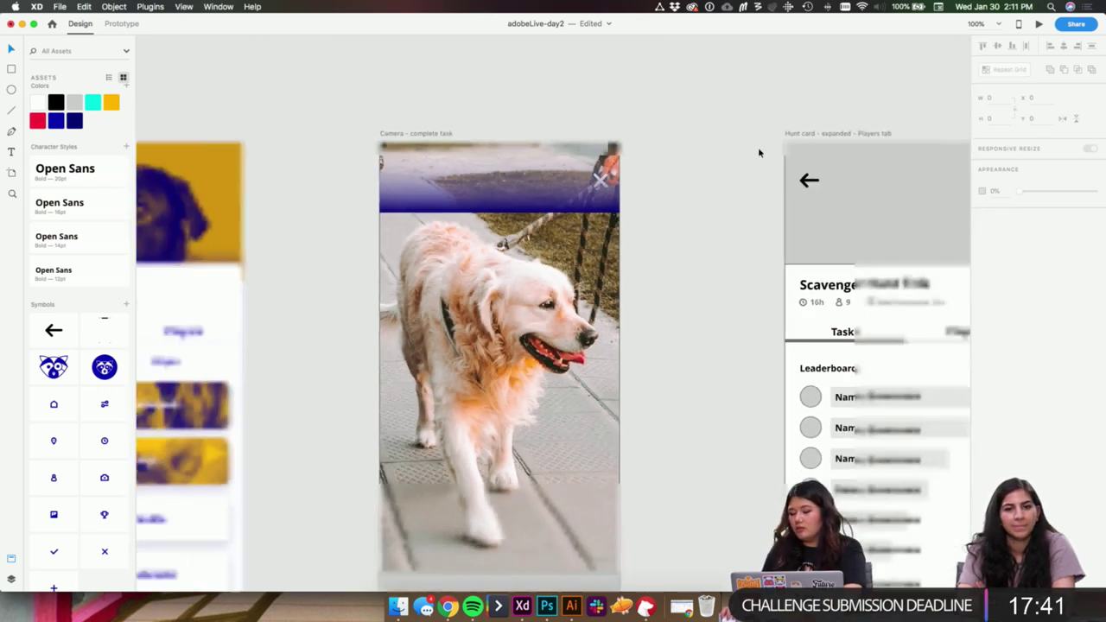
pyautogui.press('super+2')
pyautogui.scroll(2, 693, 214)
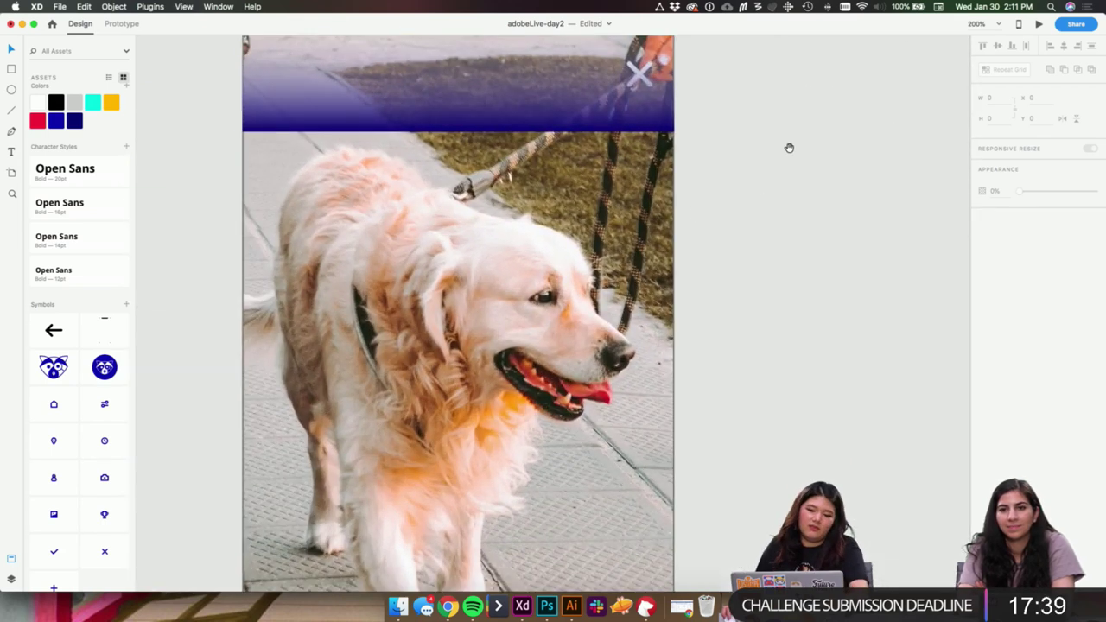
# - Delete the gradient rectangle from the Camera - complete task artboard
pyautogui.scroll(1, 790, 147)
pyautogui.click(628, 190)
pyautogui.press('Delete')
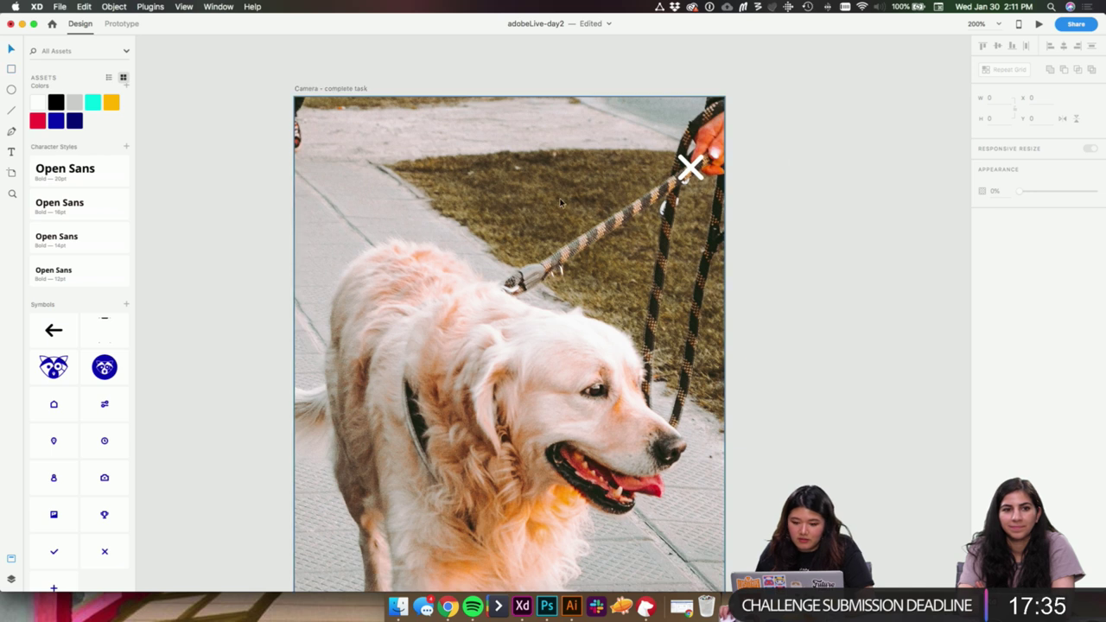
# - Pull the dog photo's top edge down to Y 97, giving the photo a height of 715
pyautogui.click(533, 144)
pyautogui.click(510, 130)
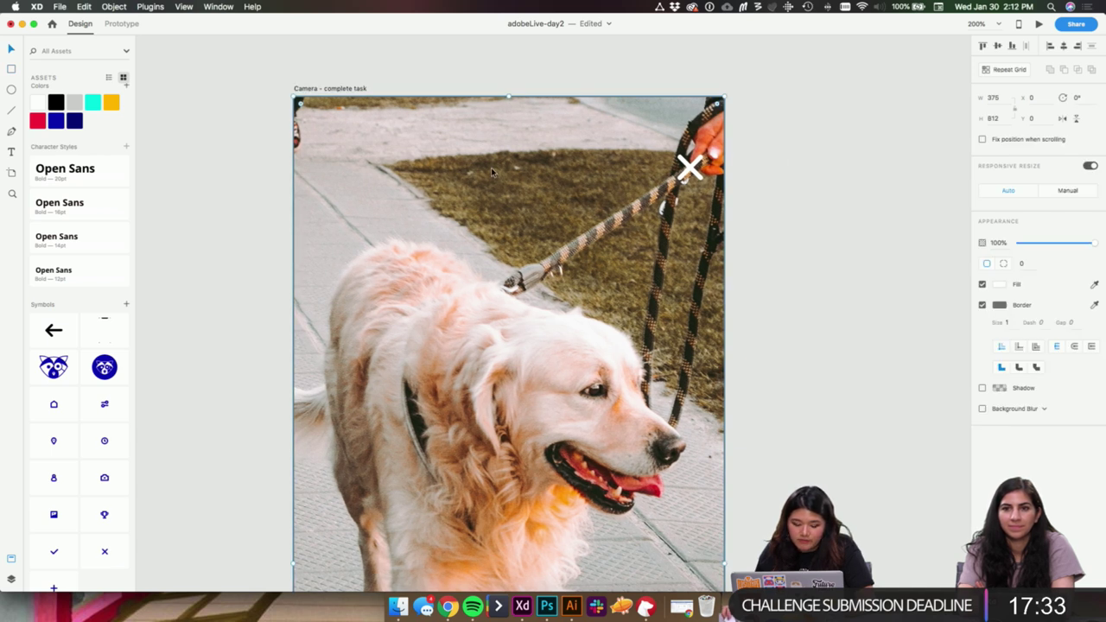
pyautogui.moveTo(508, 98); pyautogui.dragTo(512, 207)
pyautogui.press('super+minus')
pyautogui.moveTo(647, 153); pyautogui.dragTo(652, 57)
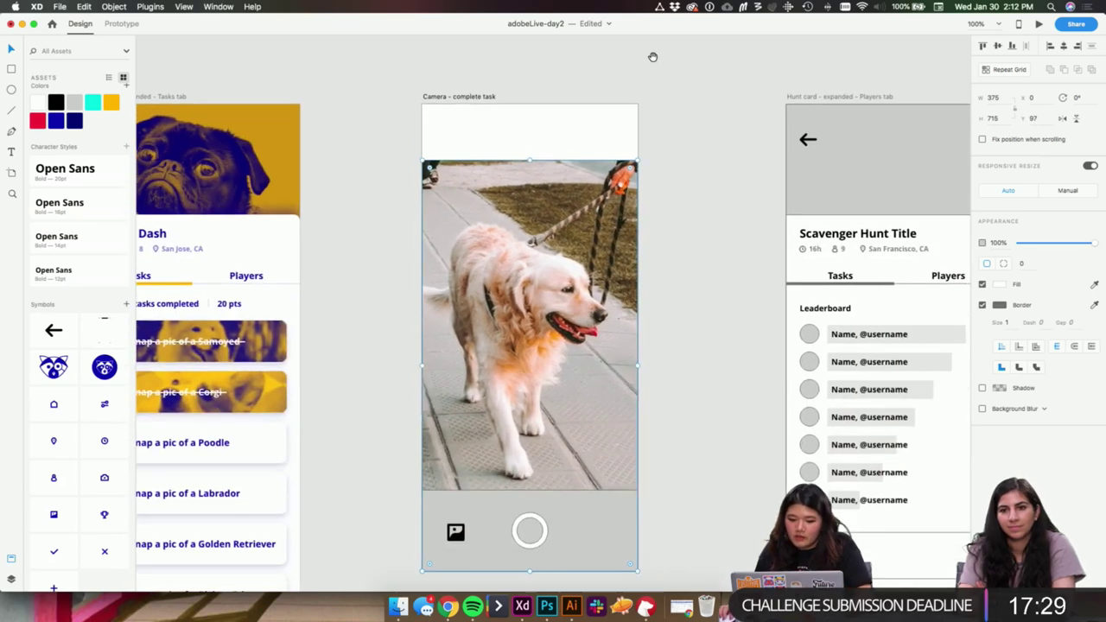
pyautogui.click(652, 57)
pyautogui.scroll(-2, 666, 222)
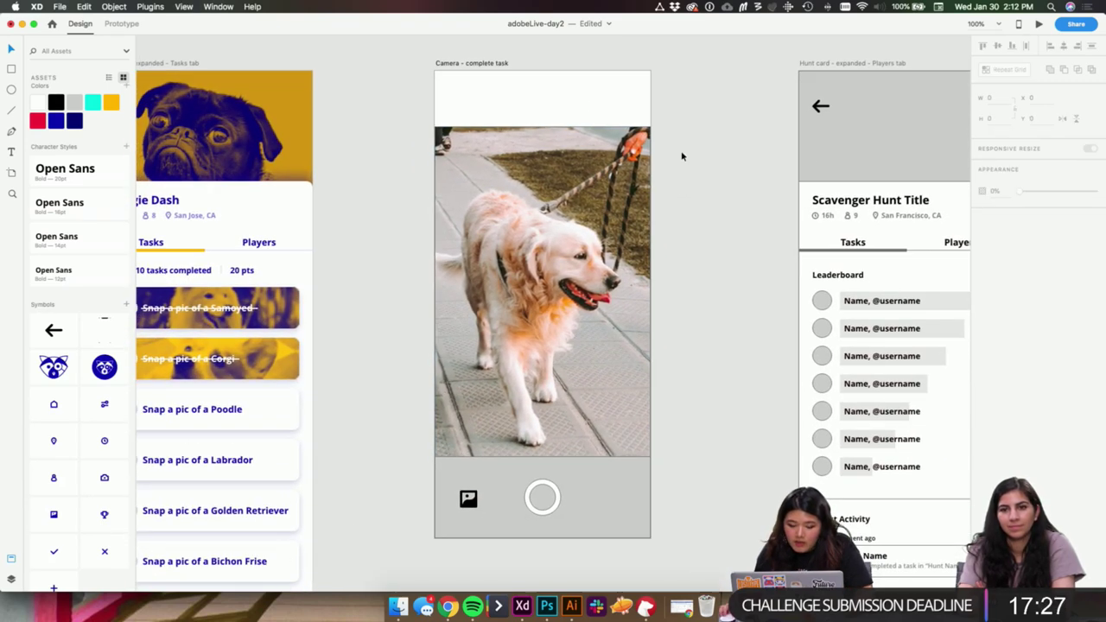
# - Remove the border from the camera screen's gray bottom bar and fill it with the brighter blue asset color
pyautogui.click(644, 529)
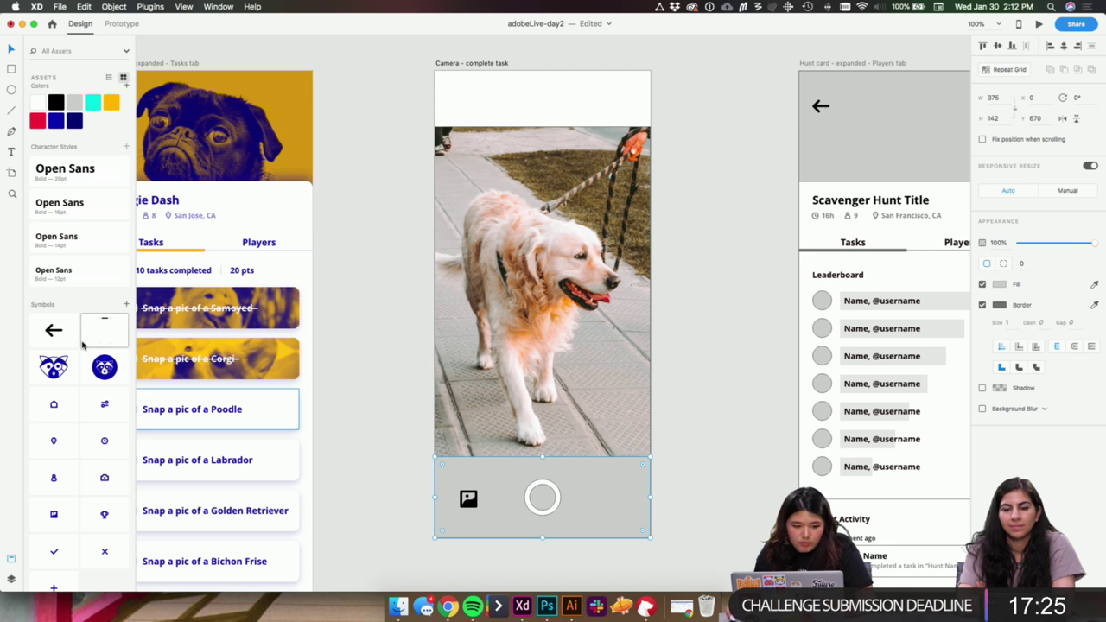
pyautogui.click(983, 305)
pyautogui.click(55, 121)
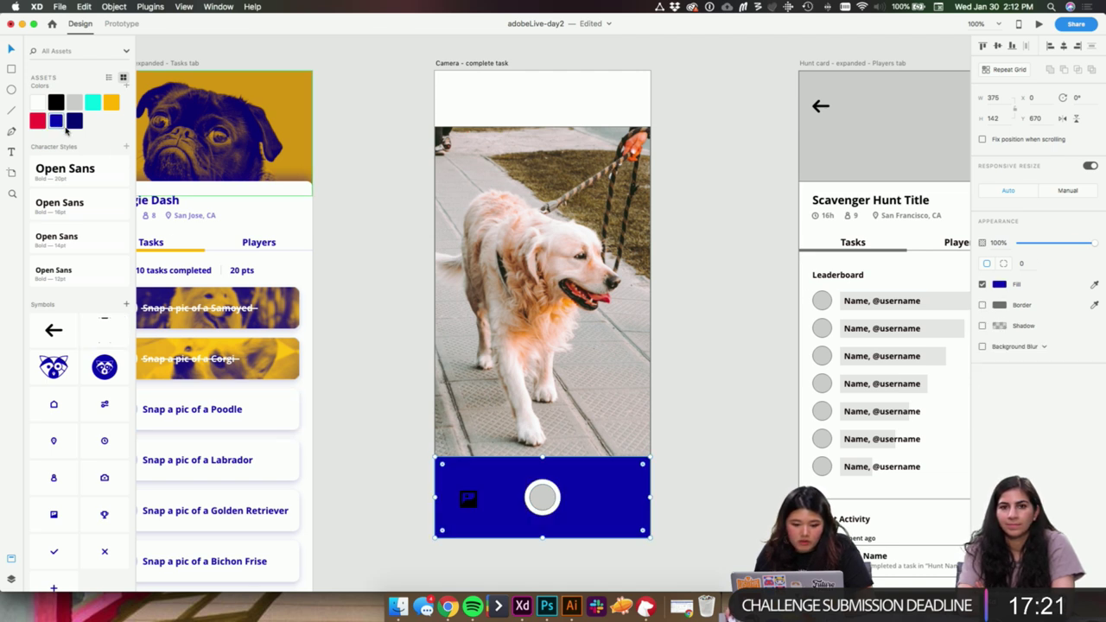
pyautogui.moveTo(728, 315); pyautogui.dragTo(751, 337)
pyautogui.moveTo(682, 463); pyautogui.dragTo(725, 439)
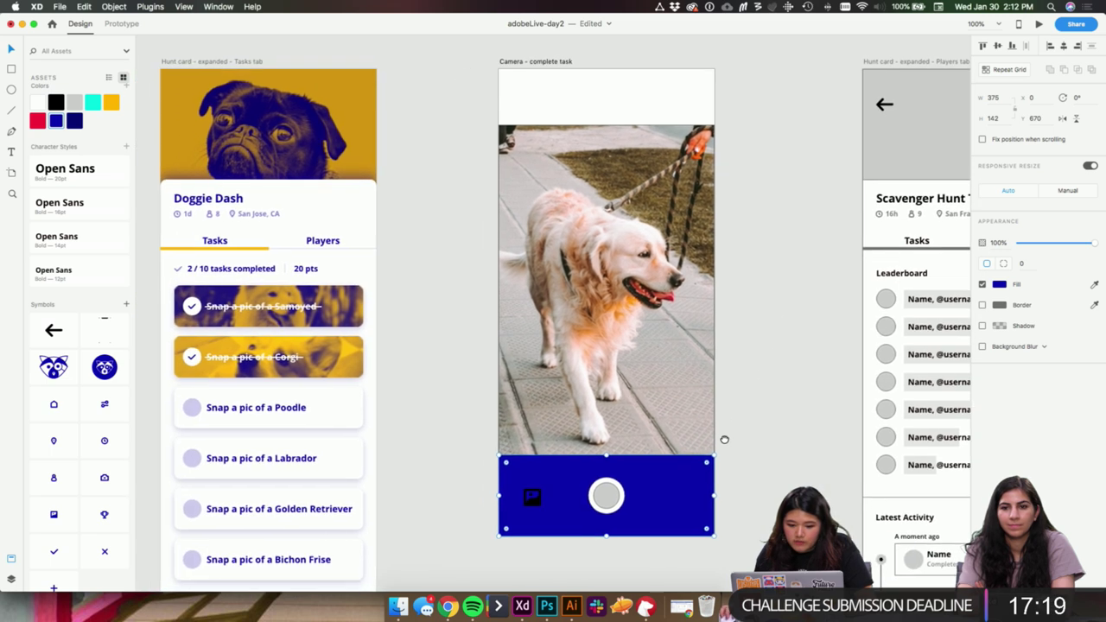
# - Draw a 375 by 97 rectangle above the dog photo, without a border and filled with the brighter blue
pyautogui.click(611, 103)
pyautogui.click(523, 119)
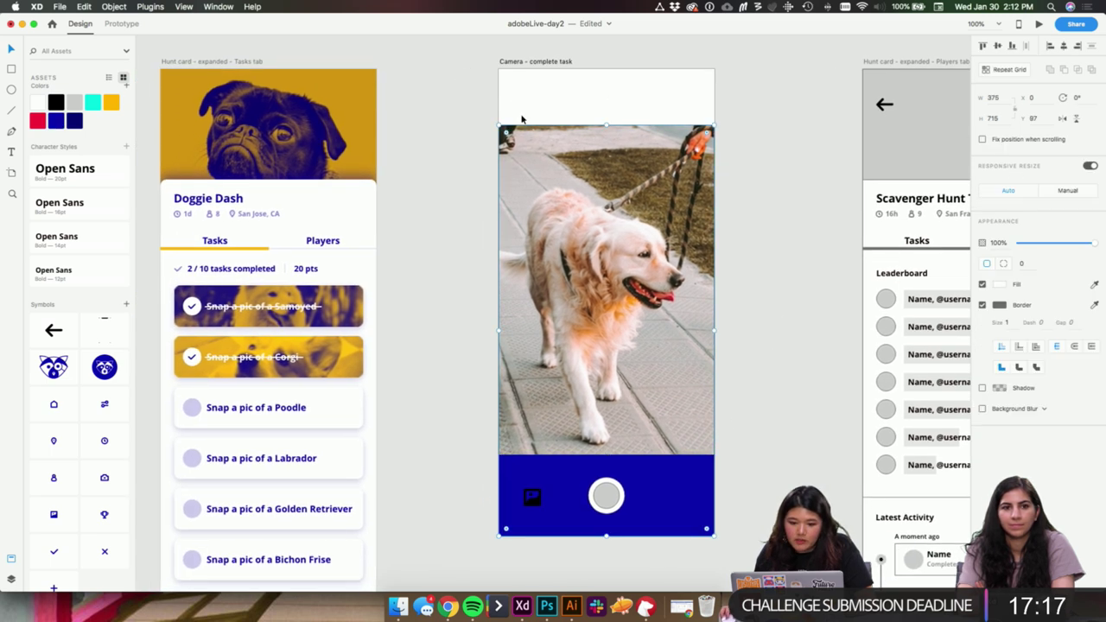
pyautogui.press('r')
pyautogui.moveTo(498, 68); pyautogui.dragTo(716, 128)
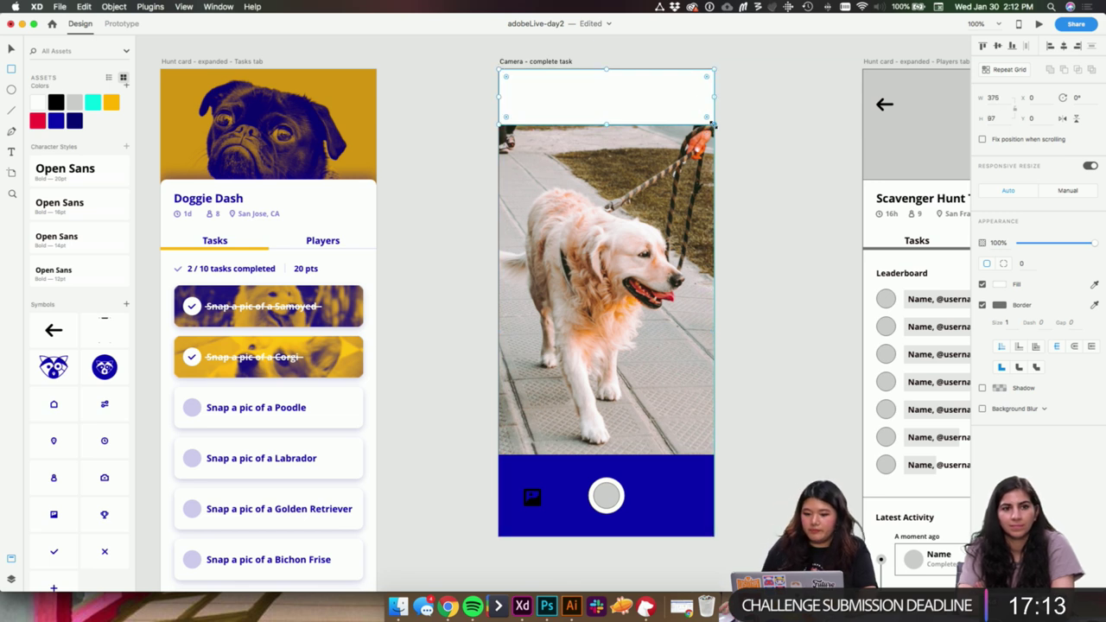
pyautogui.click(981, 304)
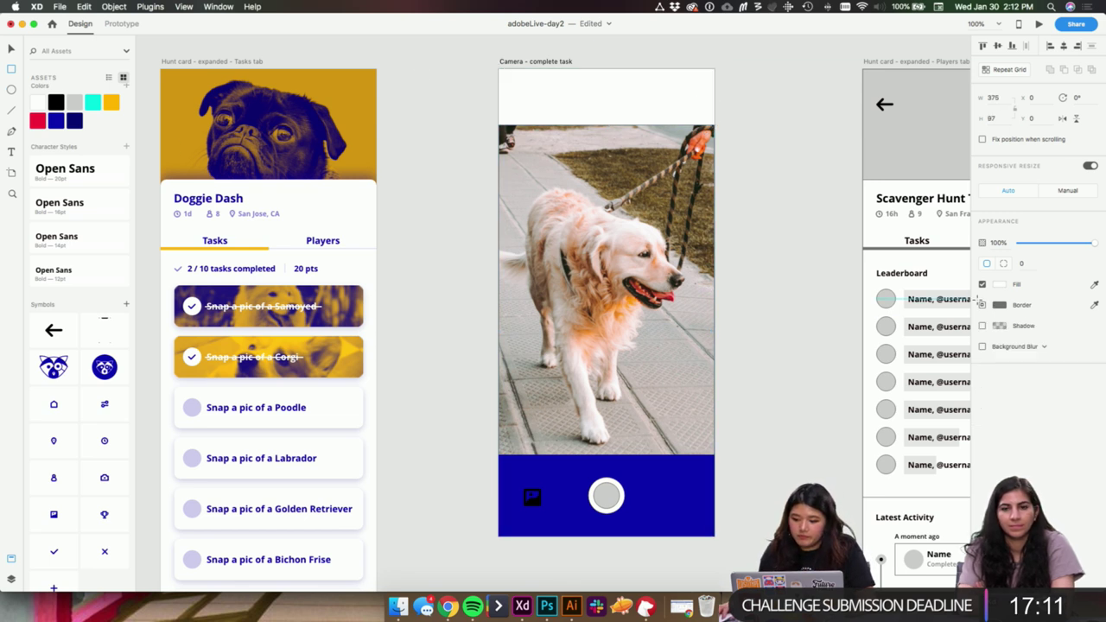
pyautogui.click(56, 121)
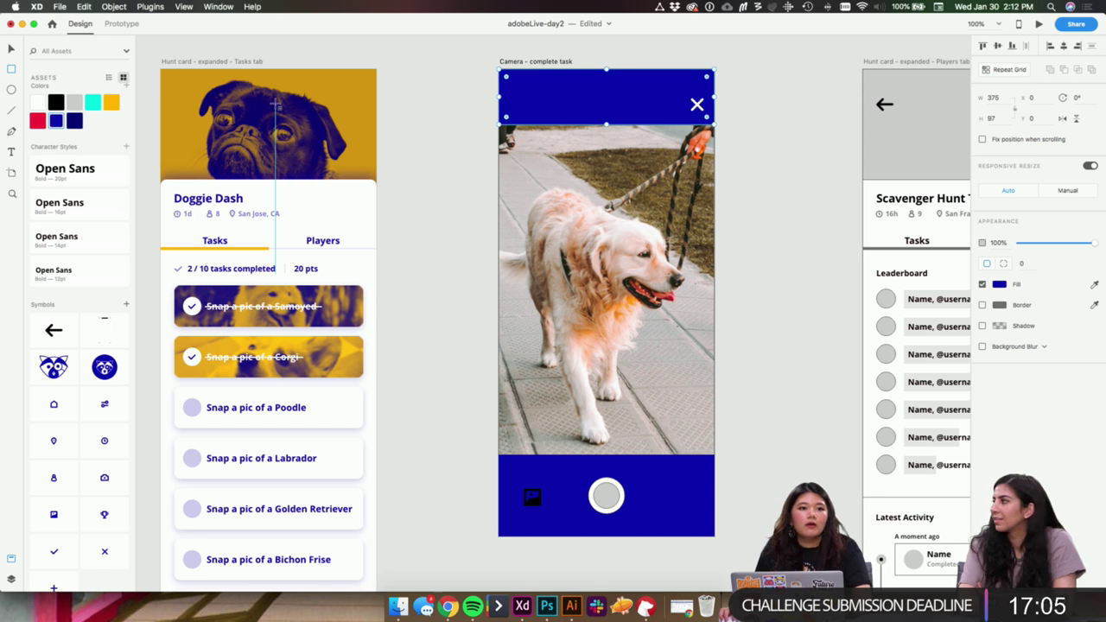
# - Examine the camera screen's blue bars alongside the neighboring Hunt card - expanded artboards
pyautogui.press('super+minus')
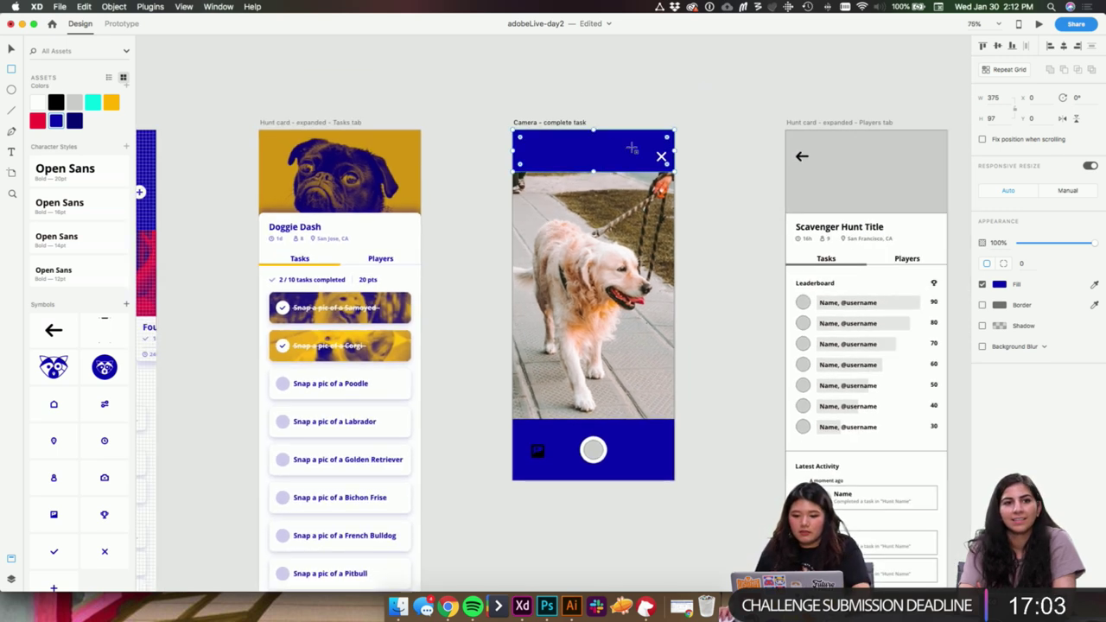
pyautogui.click(643, 98)
pyautogui.moveTo(641, 98); pyautogui.dragTo(699, 53)
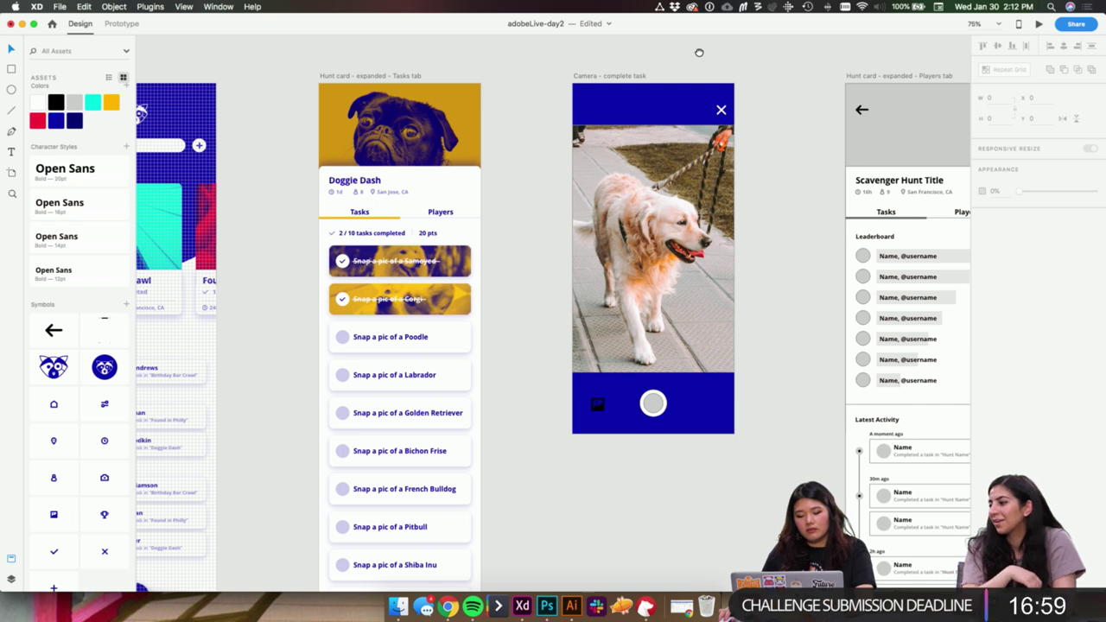
pyautogui.moveTo(699, 53); pyautogui.dragTo(617, 159)
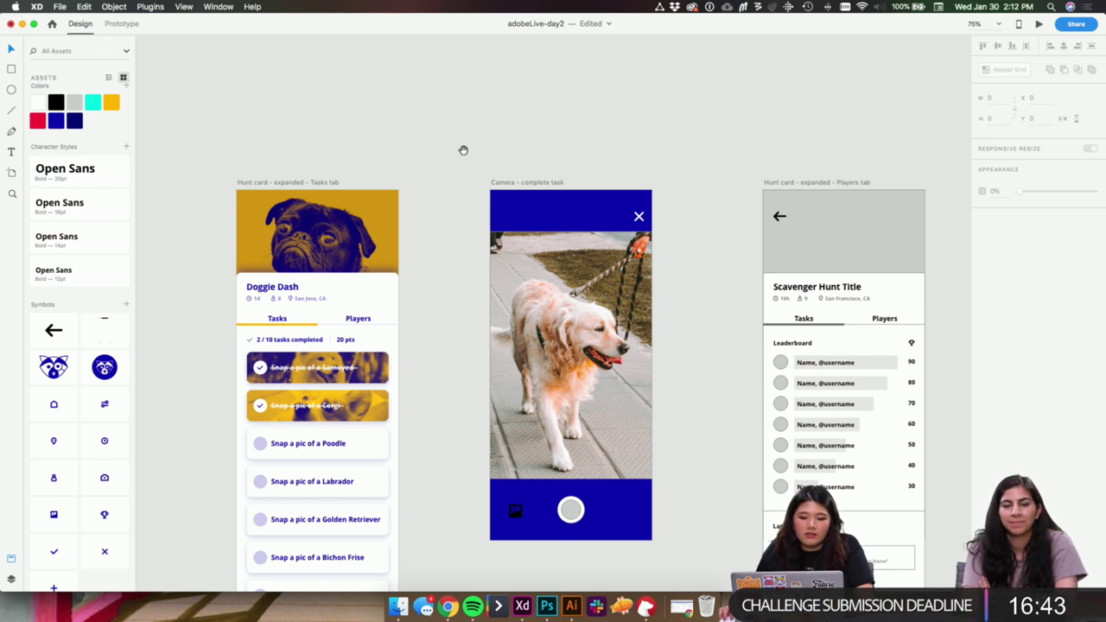
pyautogui.hscroll(-2, 463, 150)
pyautogui.click(296, 181)
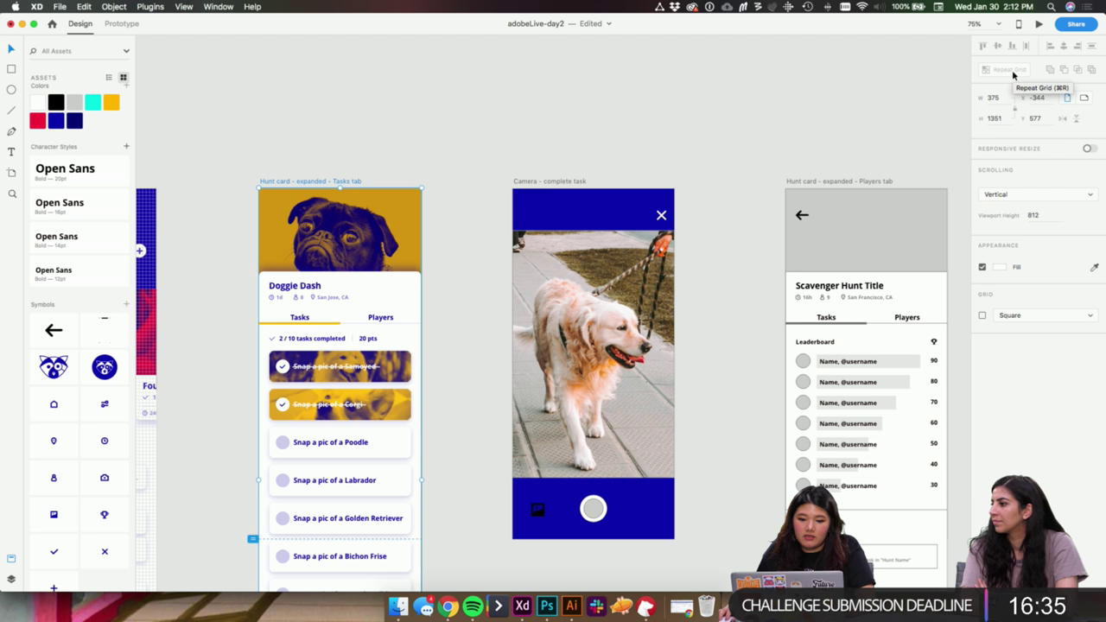
pyautogui.scroll(-2, 589, 129)
pyautogui.click(322, 406)
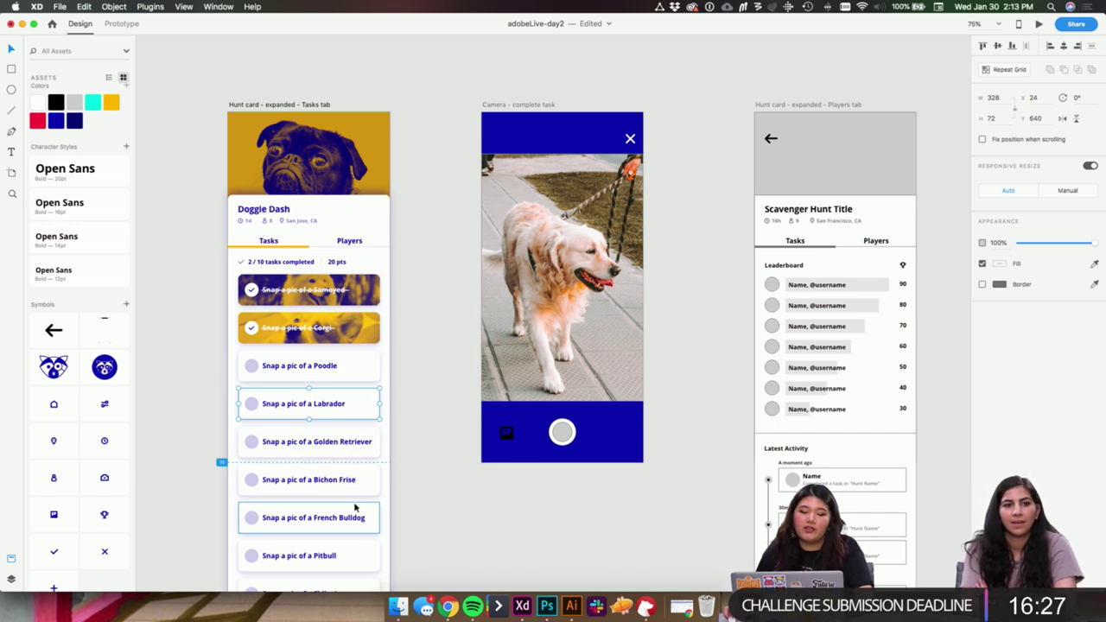
pyautogui.press('super+1')
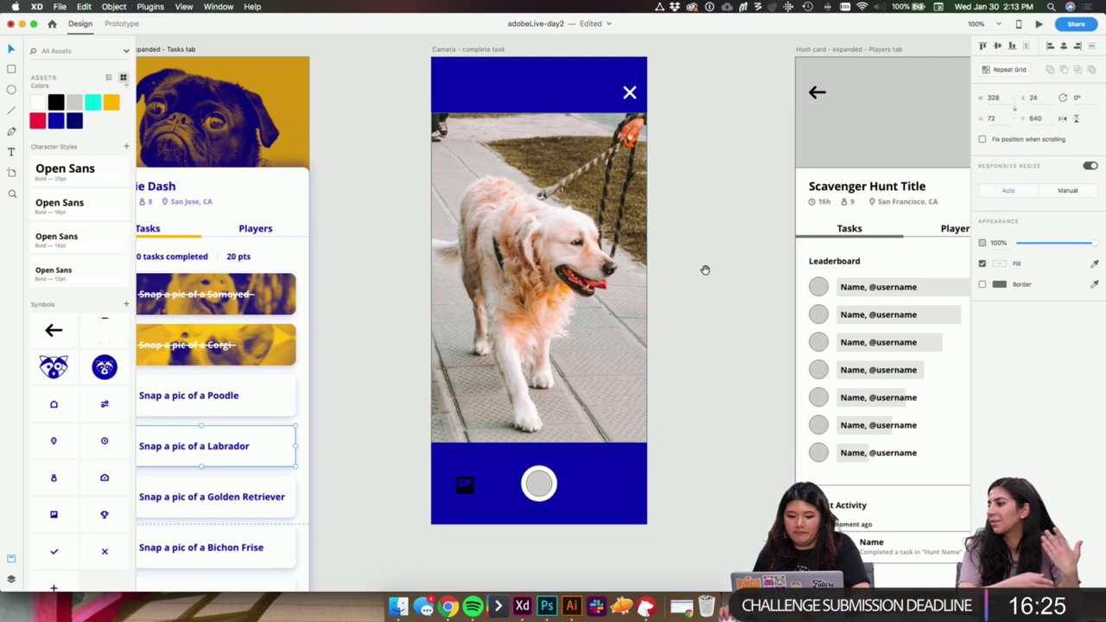
pyautogui.scroll(1, 705, 270)
# - Recolor the close icon in the camera screen's header bar with the brighter blue asset color
pyautogui.click(583, 123)
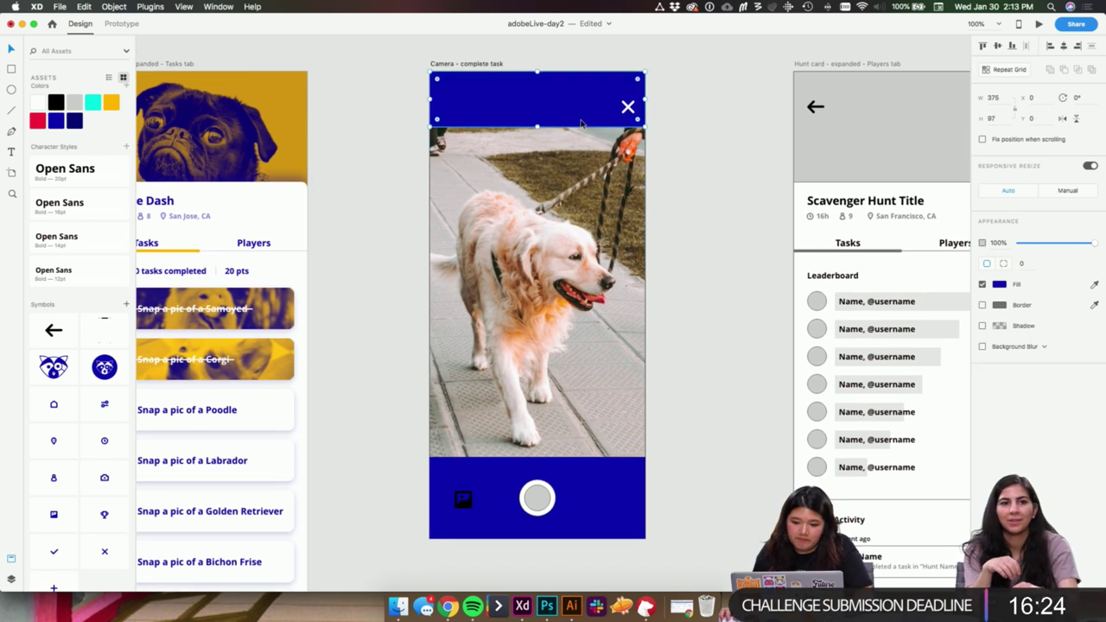
pyautogui.click(631, 111)
pyautogui.scroll(-1, 631, 111)
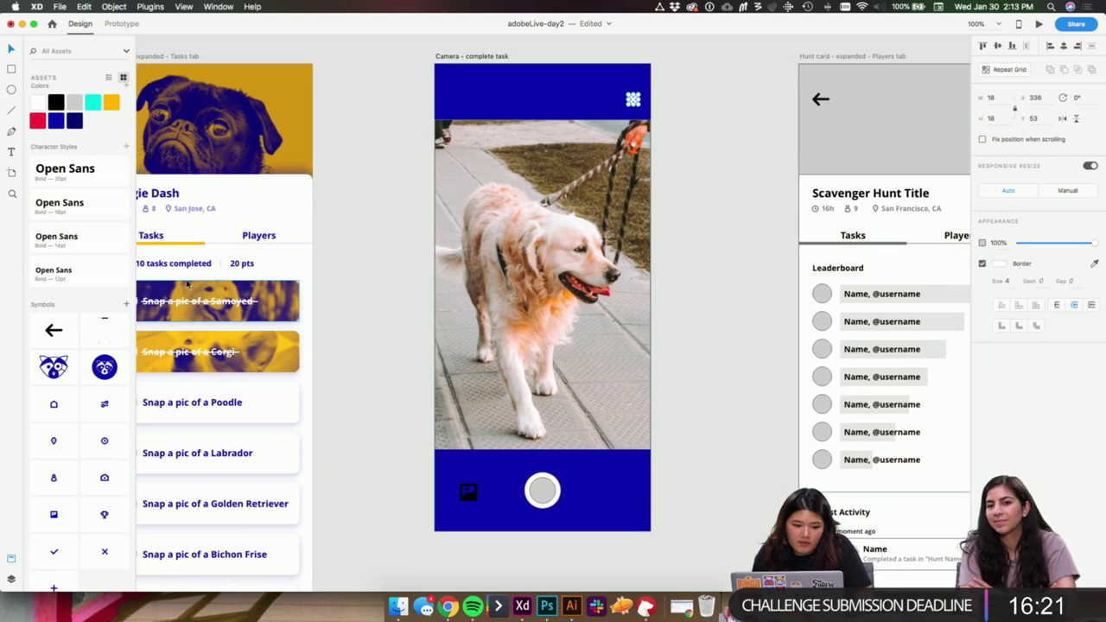
pyautogui.click(58, 126)
# - Fill both the header bar and the bottom bar of the camera screen with white
pyautogui.click(513, 92)
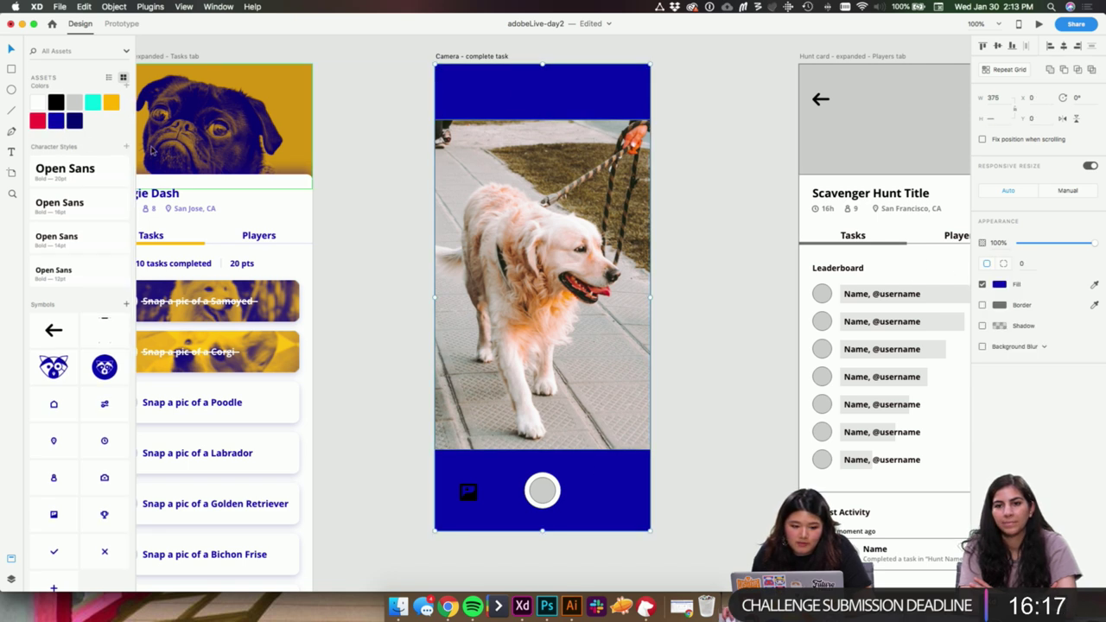
pyautogui.click(37, 102)
pyautogui.scroll(-1, 700, 392)
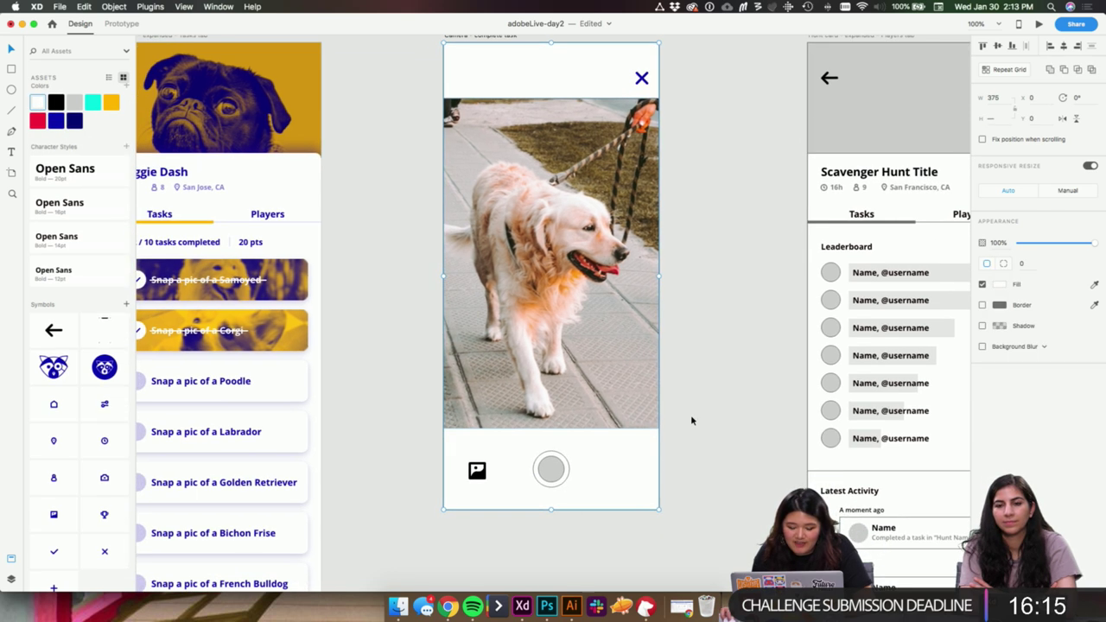
# - Change the fill of the gallery icon in the camera screen's bottom bar to blue #0C00AD
pyautogui.scroll(5, 685, 453)
pyautogui.scroll(-3, 697, 509)
pyautogui.click(440, 418)
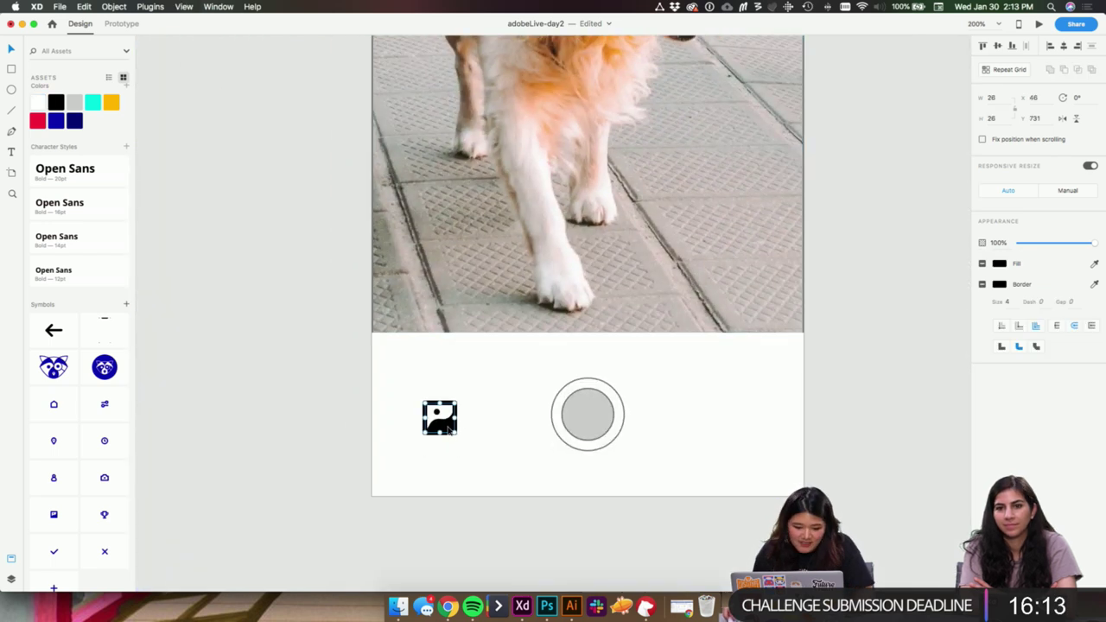
pyautogui.click(999, 263)
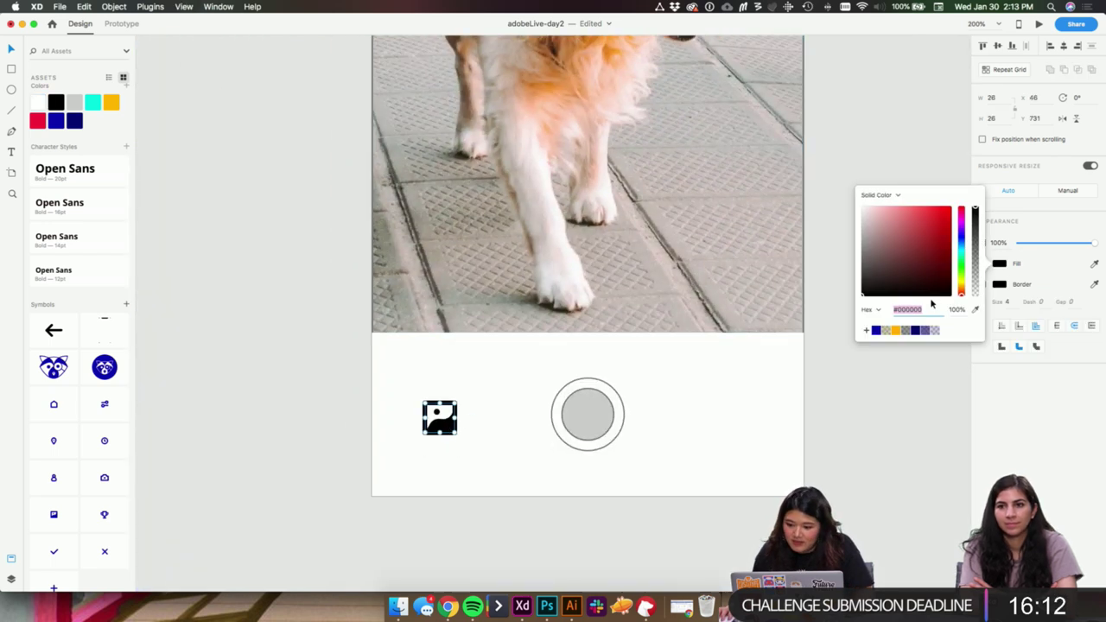
pyautogui.click(876, 330)
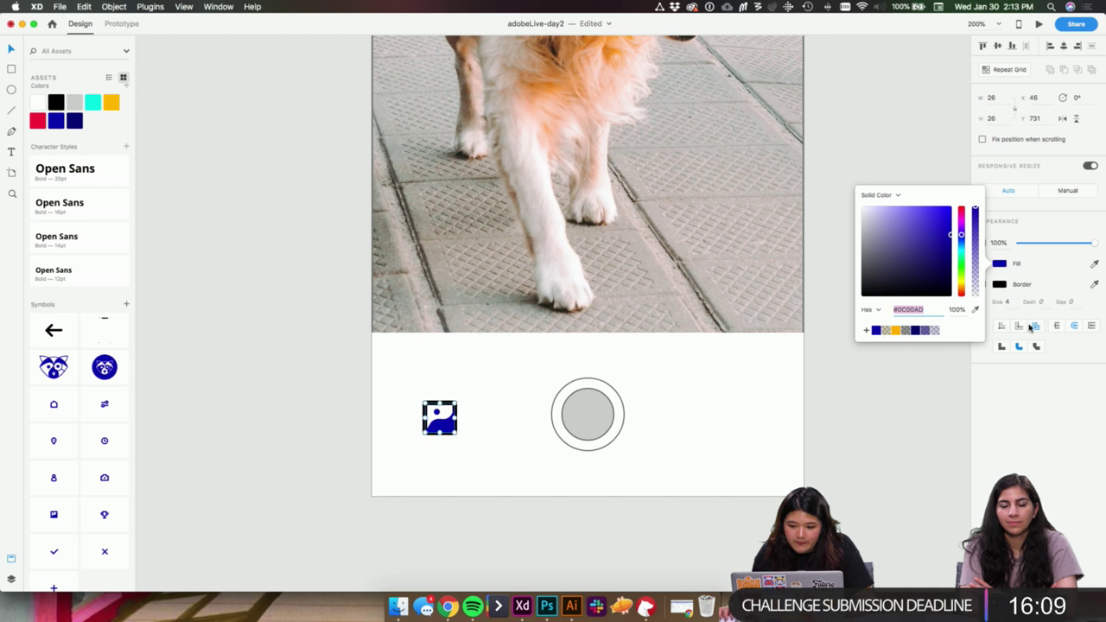
# - Change the gallery icon's border in the camera screen's bottom bar from black to the saved blue swatch
pyautogui.click(1000, 284)
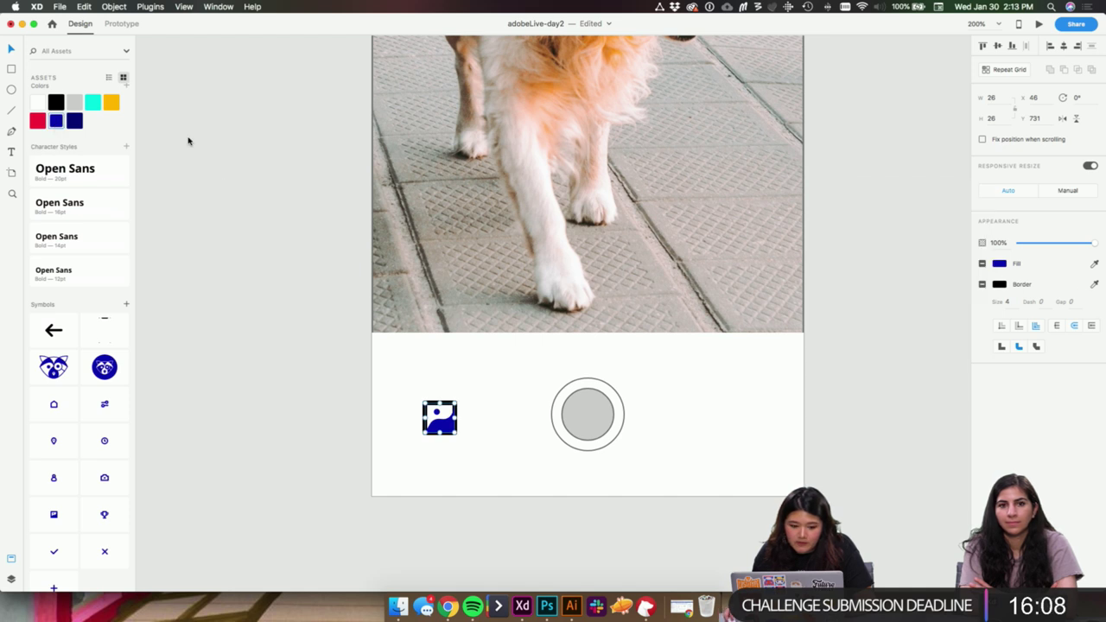
pyautogui.click(1000, 285)
pyautogui.click(876, 344)
pyautogui.click(857, 444)
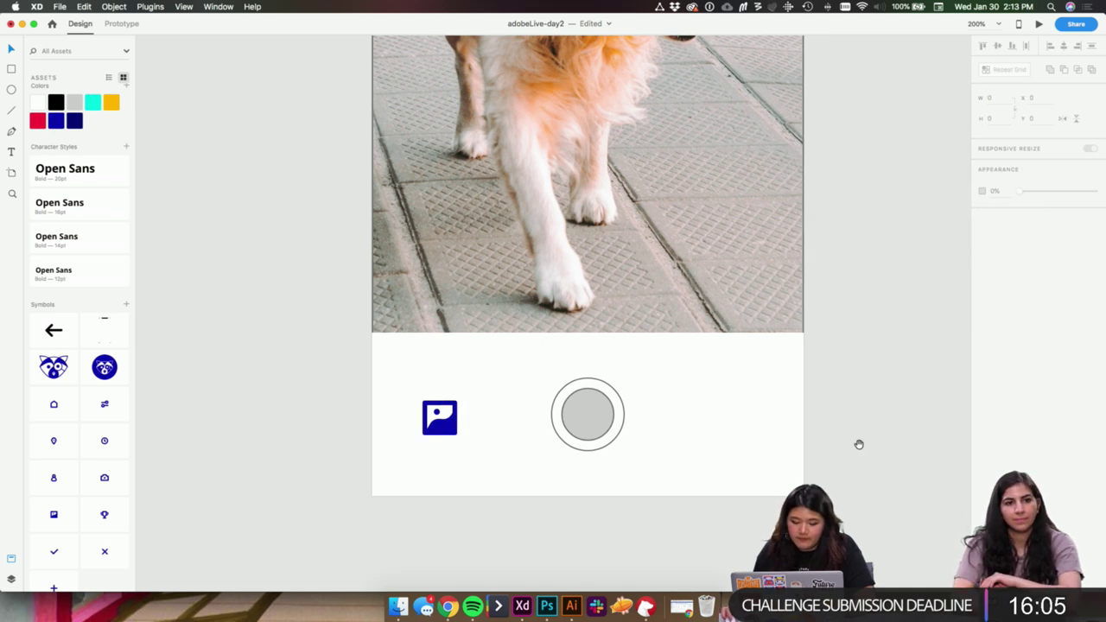
pyautogui.hscroll(2, 750, 409)
pyautogui.click(750, 410)
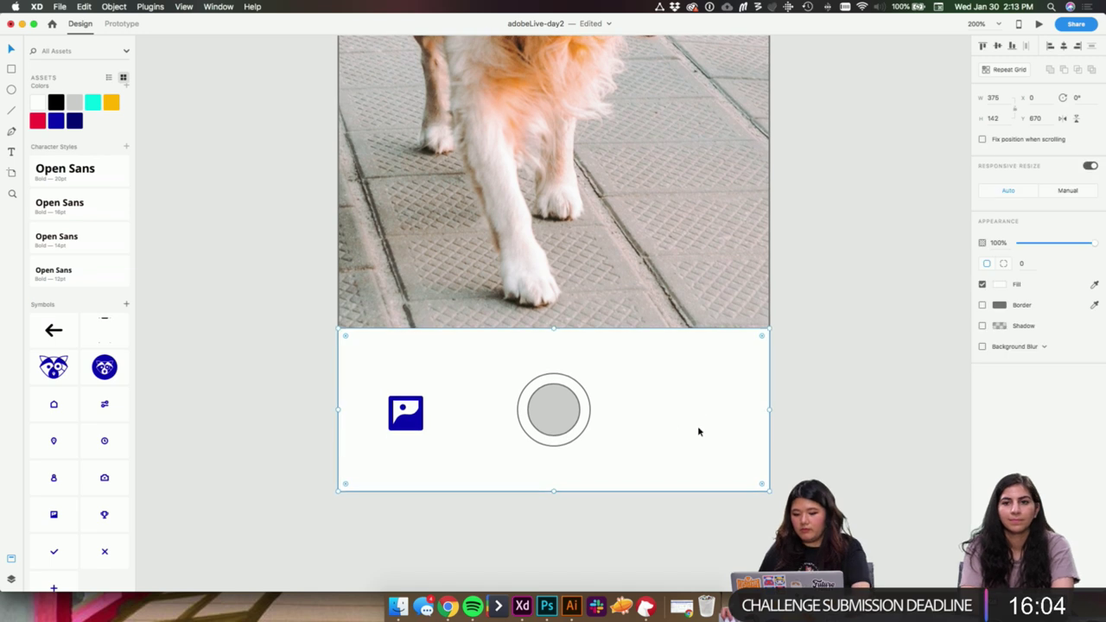
pyautogui.click(982, 326)
pyautogui.click(800, 383)
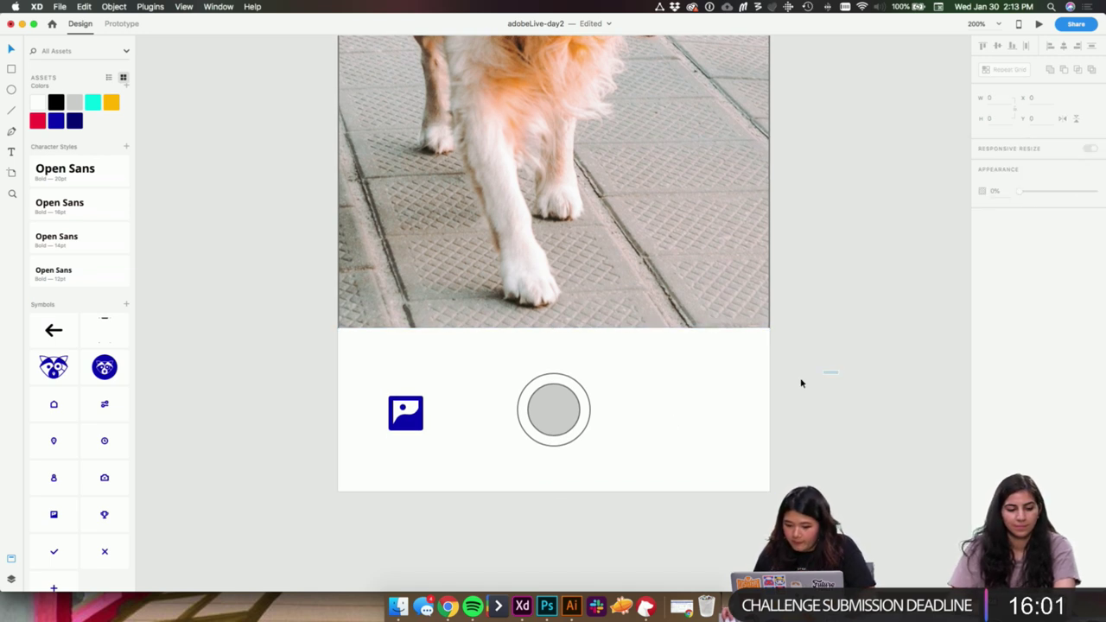
# - Fill the shutter button's inner circle with the red asset color and remove its border
pyautogui.click(555, 425)
pyautogui.press('super+equal')
pyautogui.scroll(-3, 558, 424)
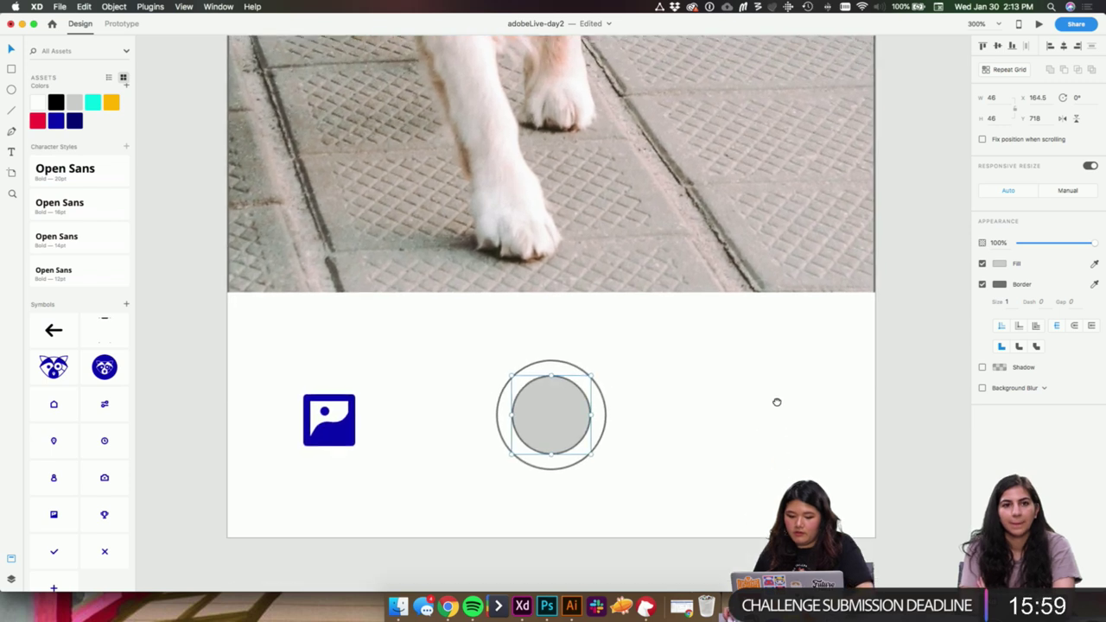
pyautogui.click(37, 121)
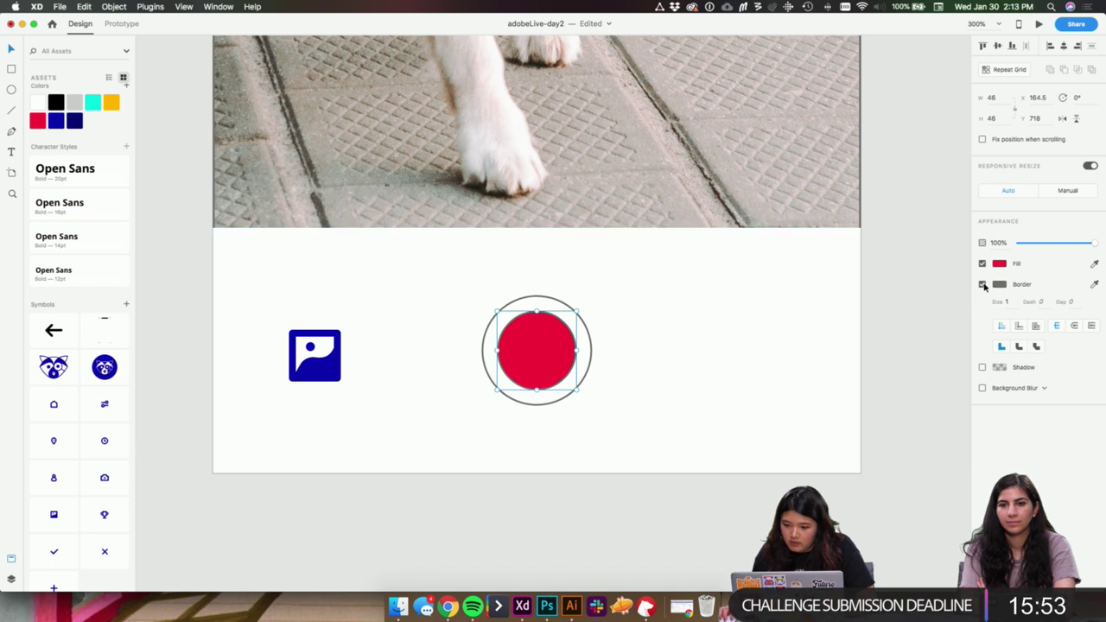
# - Remove the fill of the shutter button's outer circle and color its border with the saved blue swatch
pyautogui.click(589, 369)
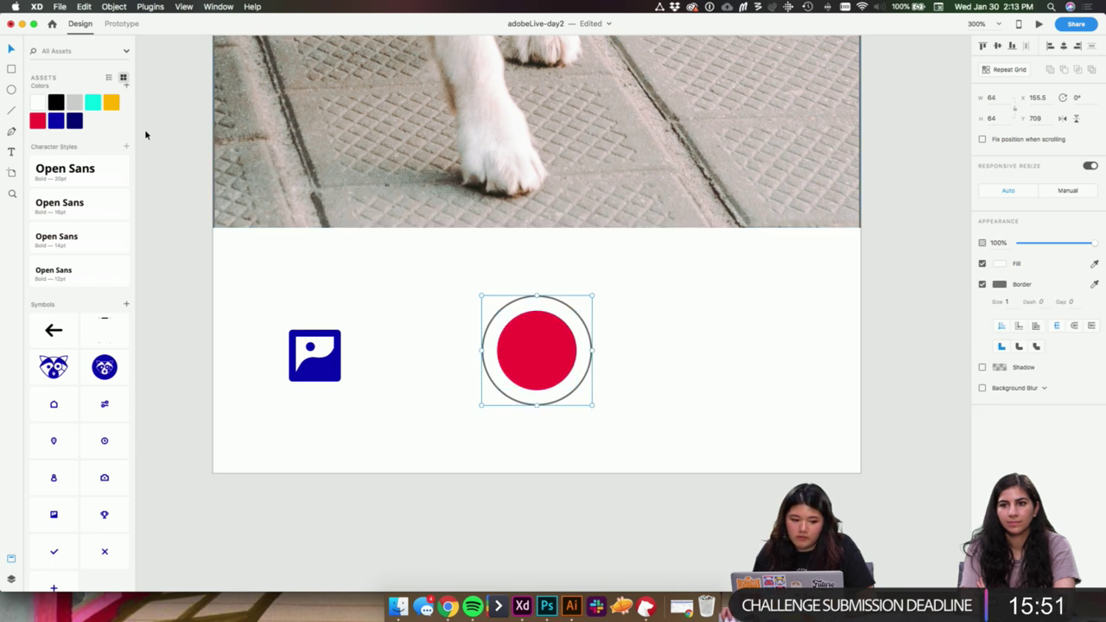
pyautogui.click(56, 122)
pyautogui.press('super+z')
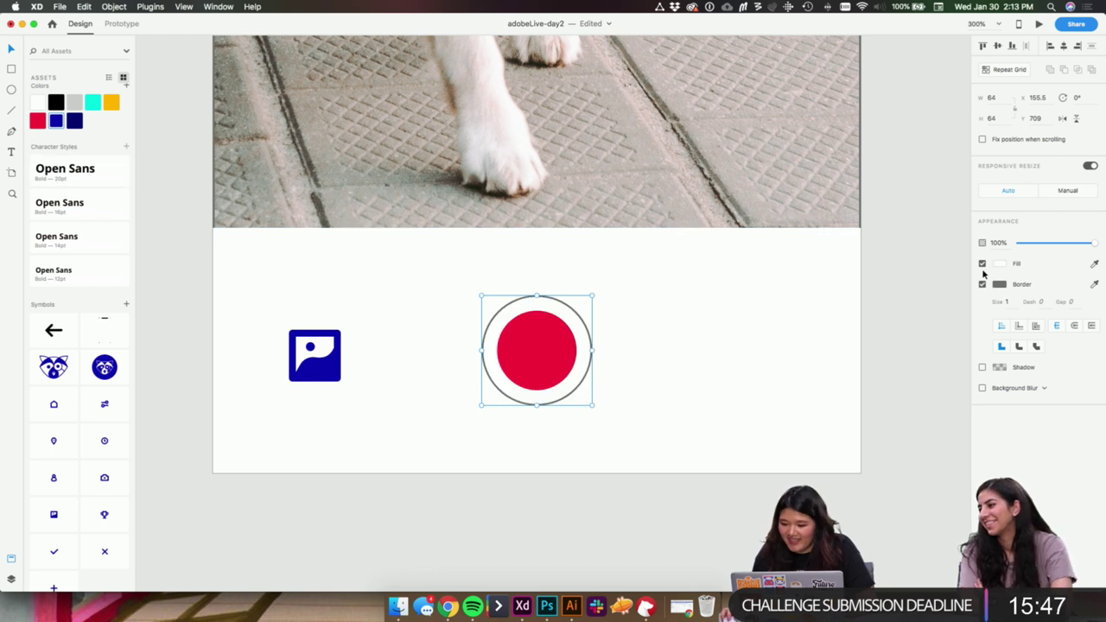
pyautogui.click(981, 264)
pyautogui.click(1000, 286)
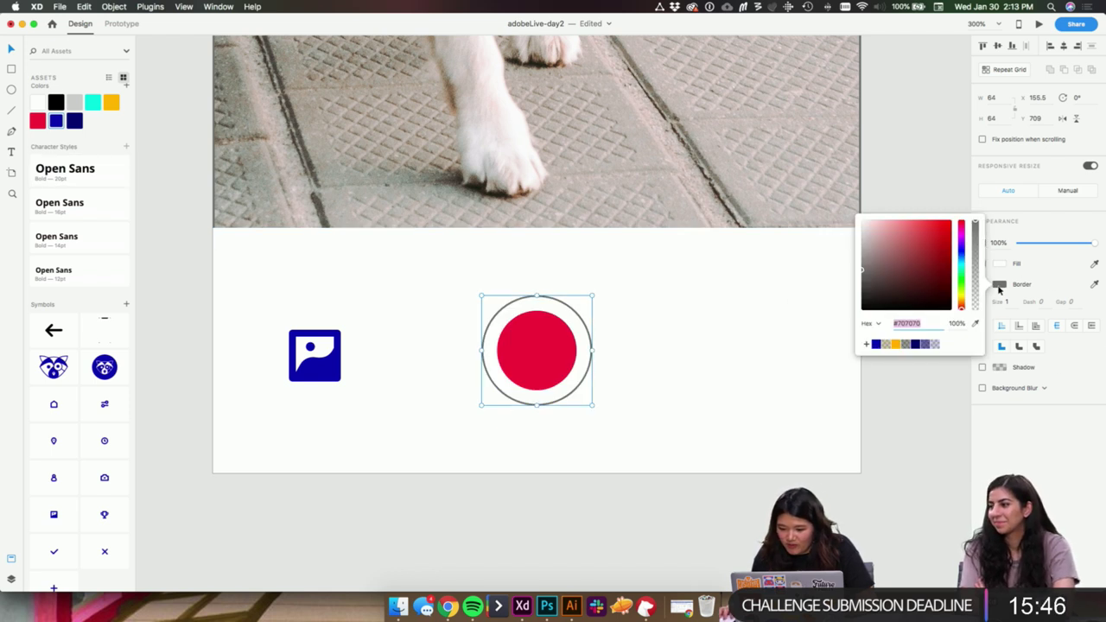
pyautogui.click(875, 344)
# - Set the border size of the shutter button's outer circle to 5
pyautogui.click(1008, 303)
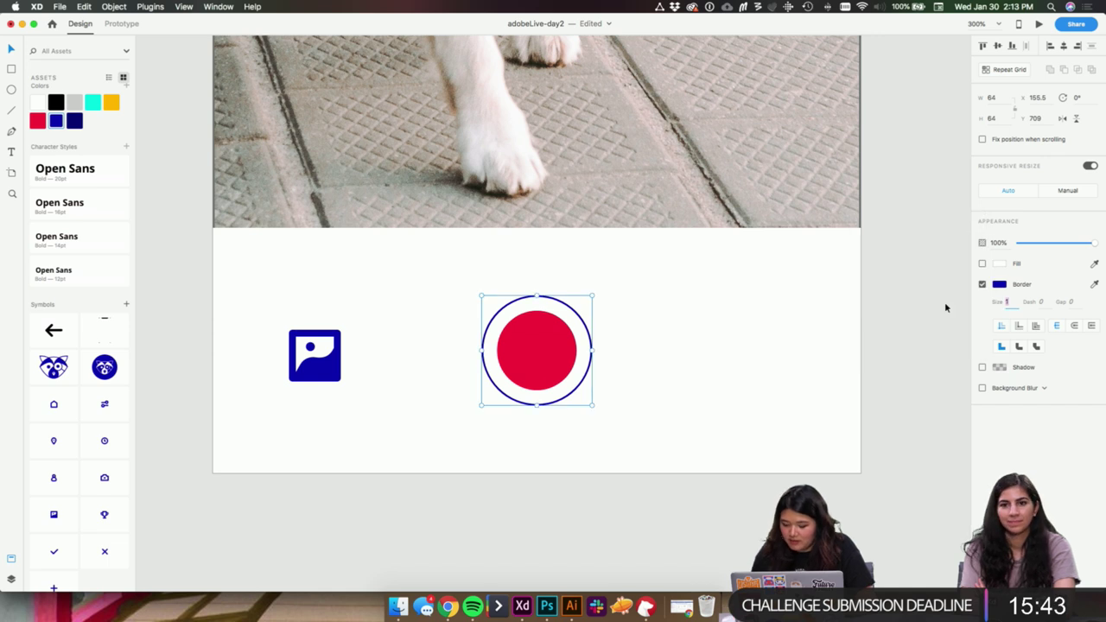
pyautogui.press('Up')
pyautogui.press('Up')
pyautogui.press('Up')
pyautogui.press('Up')
pyautogui.press('Up')
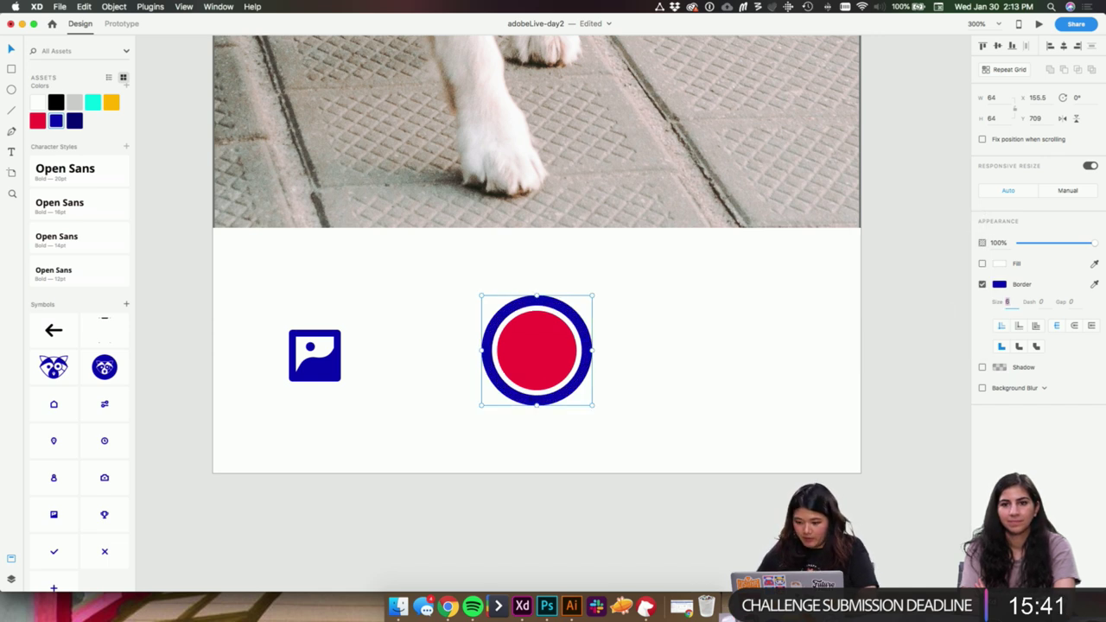
pyautogui.press('Down')
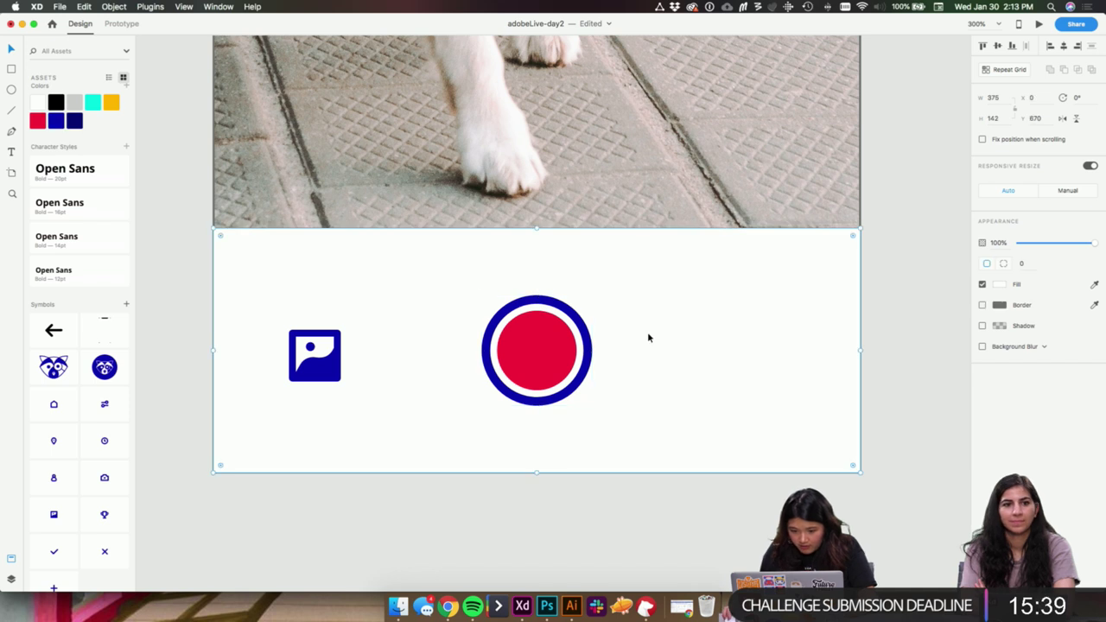
# - Enlarge the shutter button's blue outer ring slightly to widen the gap around the red circle
pyautogui.click(573, 352)
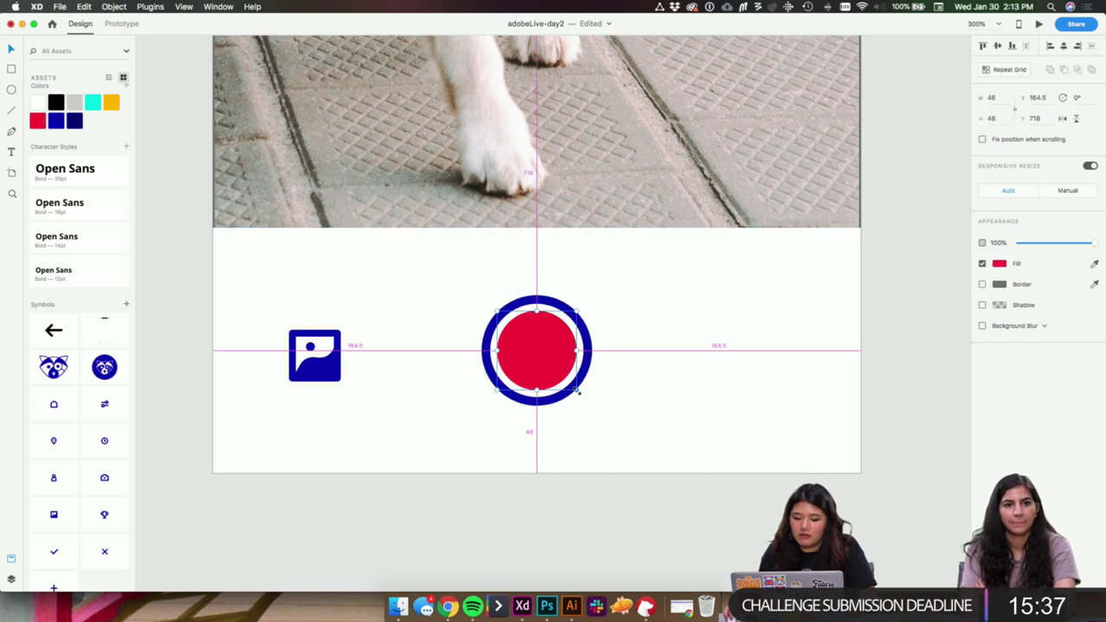
pyautogui.click(595, 368)
pyautogui.click(582, 371)
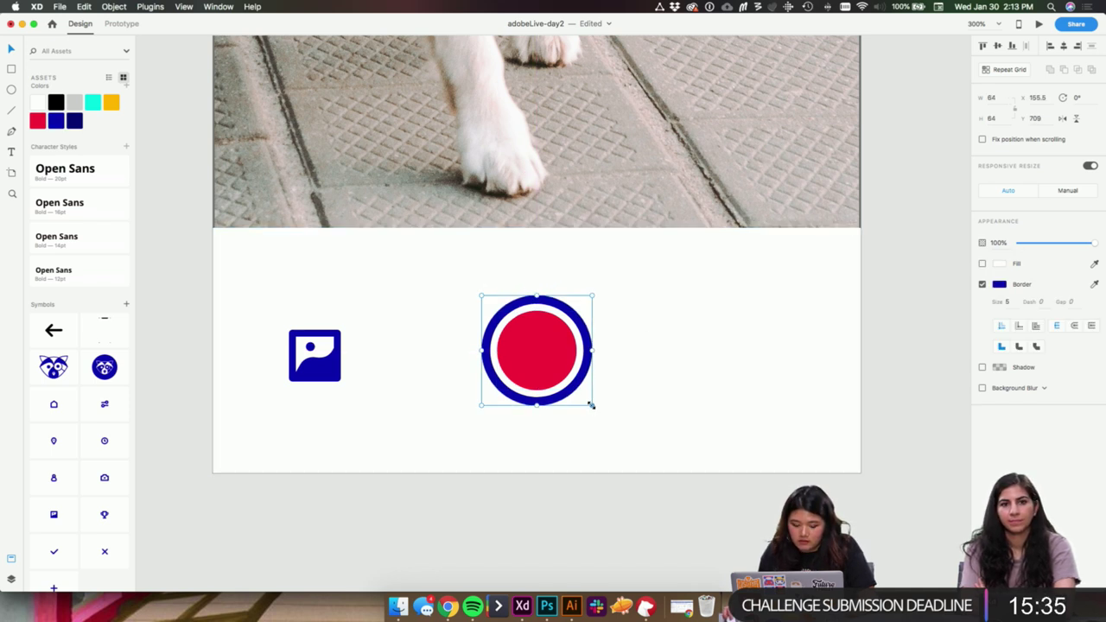
pyautogui.moveTo(591, 405); pyautogui.dragTo(607, 407)
pyautogui.click(874, 282)
# - Review the restyled camera screen at several zoom levels alongside the neighboring Hunt card - expanded artboards
pyautogui.press('super+minus')
pyautogui.press('super+minus')
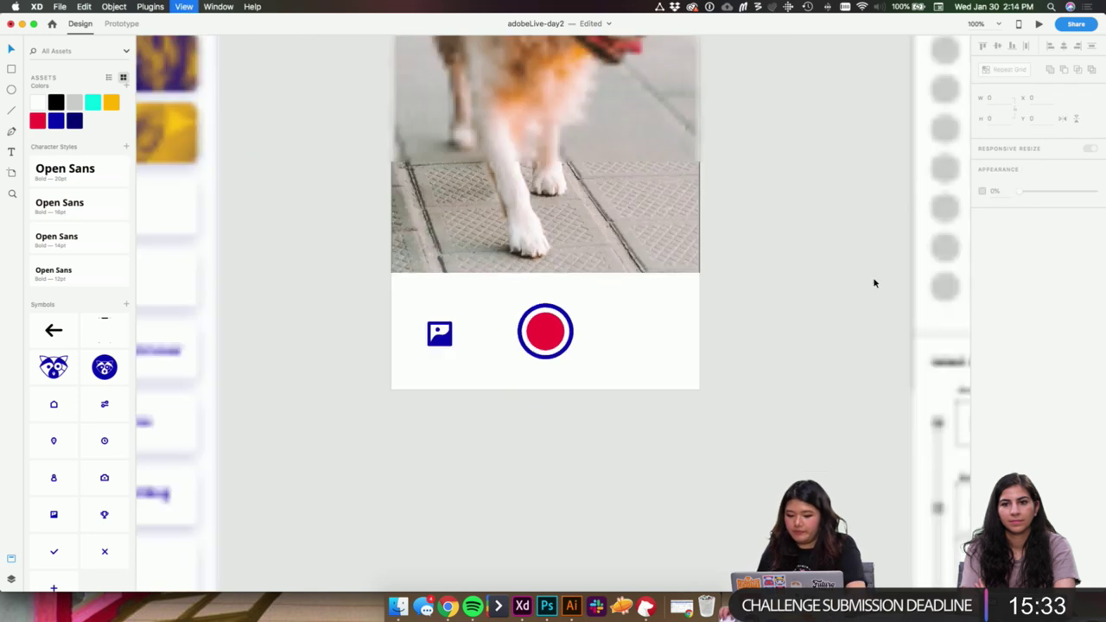
pyautogui.moveTo(681, 161); pyautogui.dragTo(647, 287)
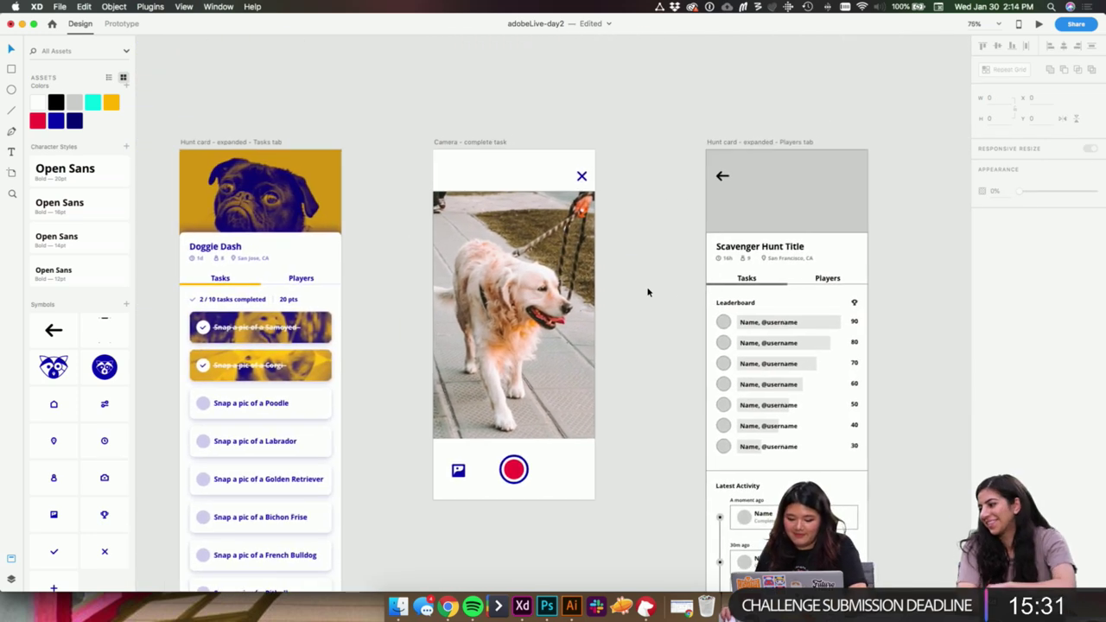
pyautogui.press('super+1')
pyautogui.moveTo(672, 199); pyautogui.dragTo(688, 191)
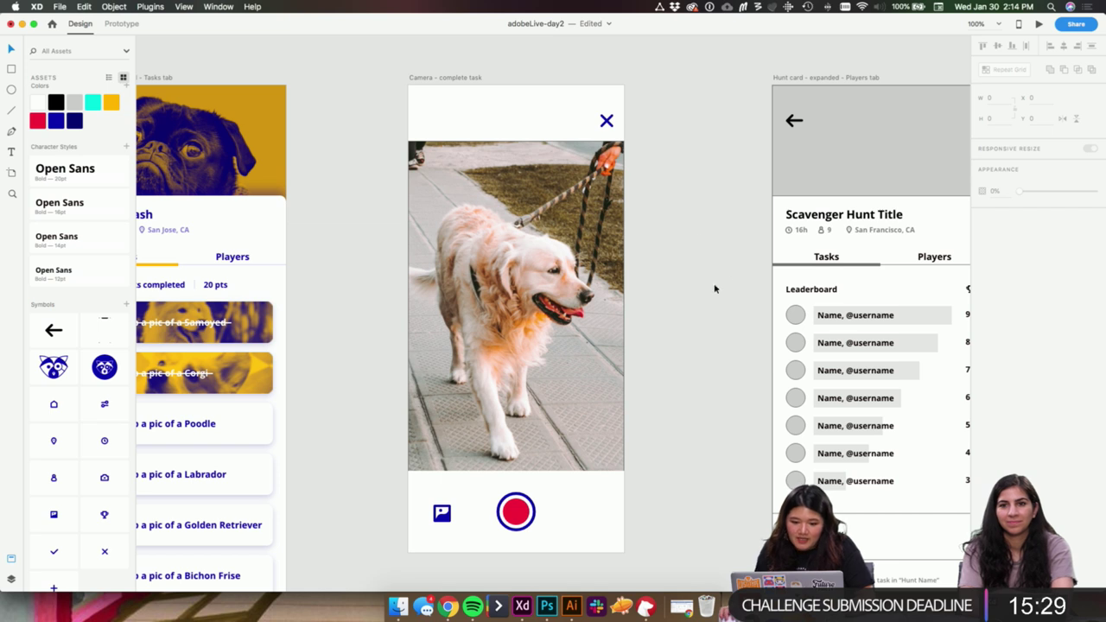
pyautogui.click(586, 303)
pyautogui.press('Escape')
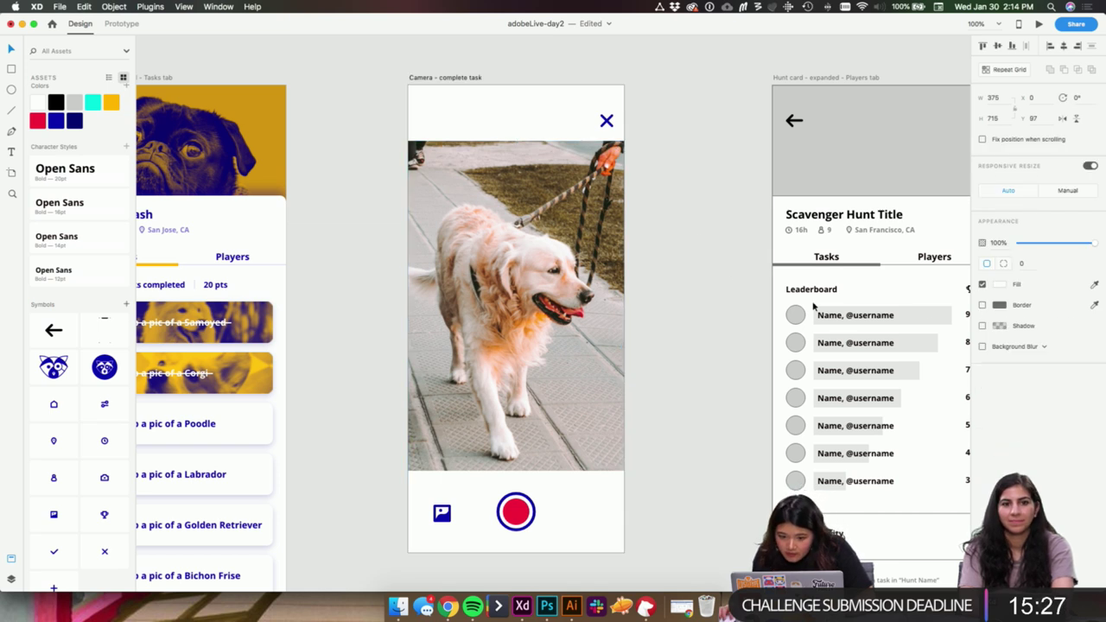
pyautogui.press('super+2')
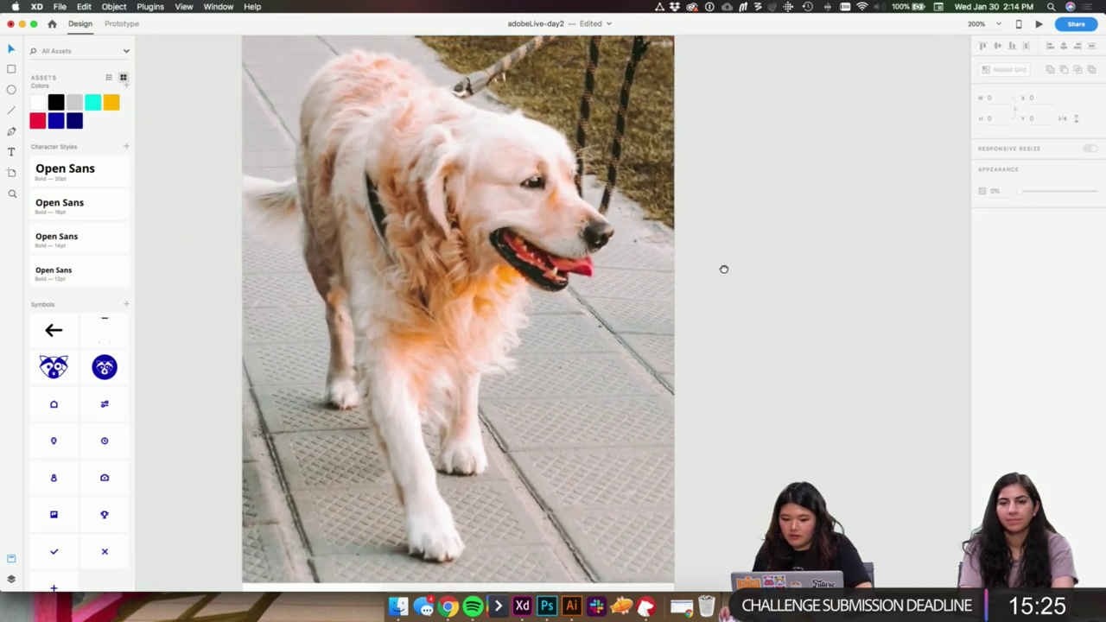
pyautogui.moveTo(725, 266); pyautogui.dragTo(715, 315)
pyautogui.press('super+1')
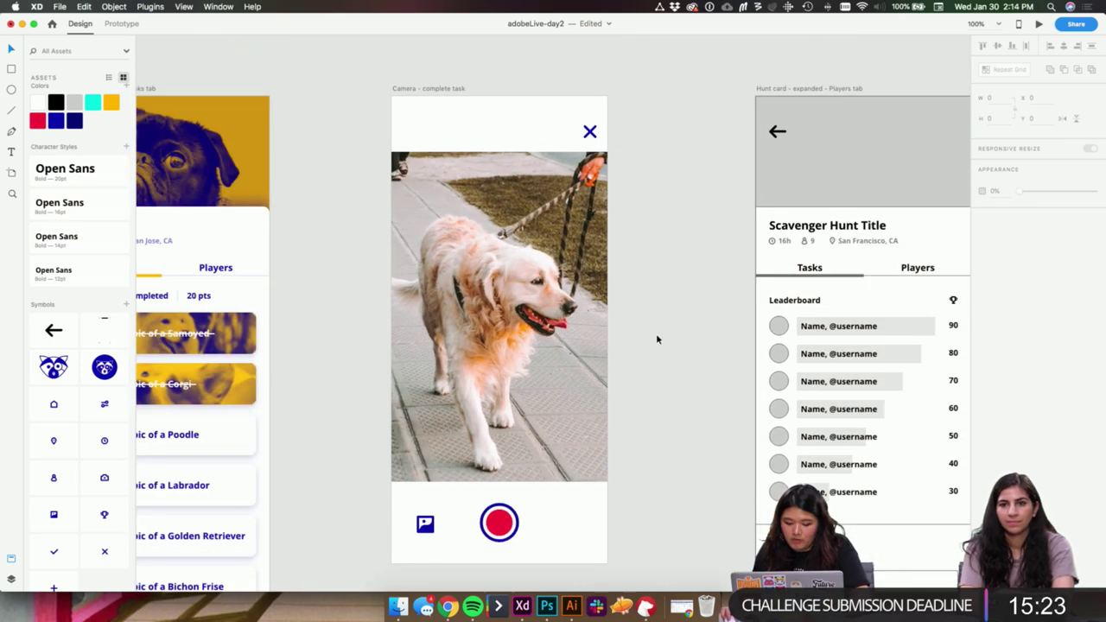
pyautogui.click(582, 373)
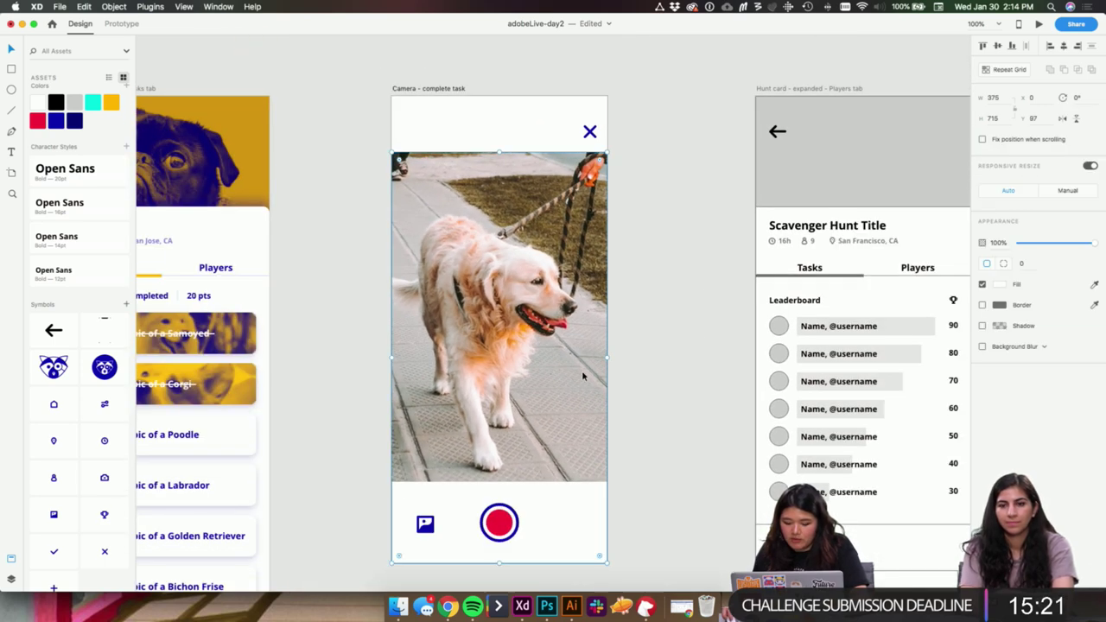
pyautogui.click(675, 367)
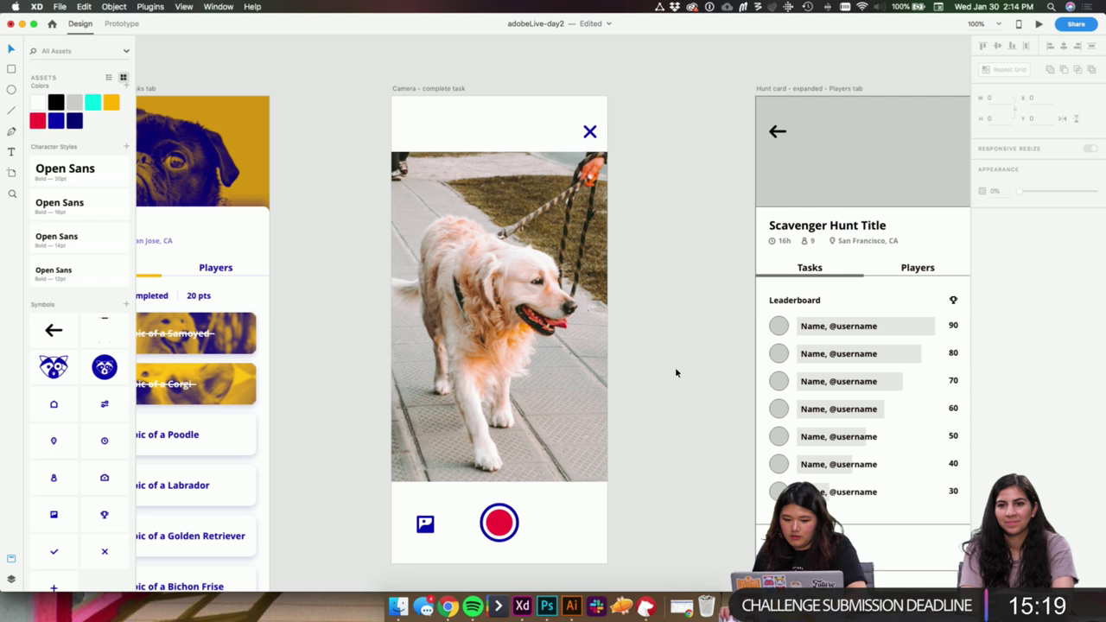
pyautogui.scroll(-2, 706, 366)
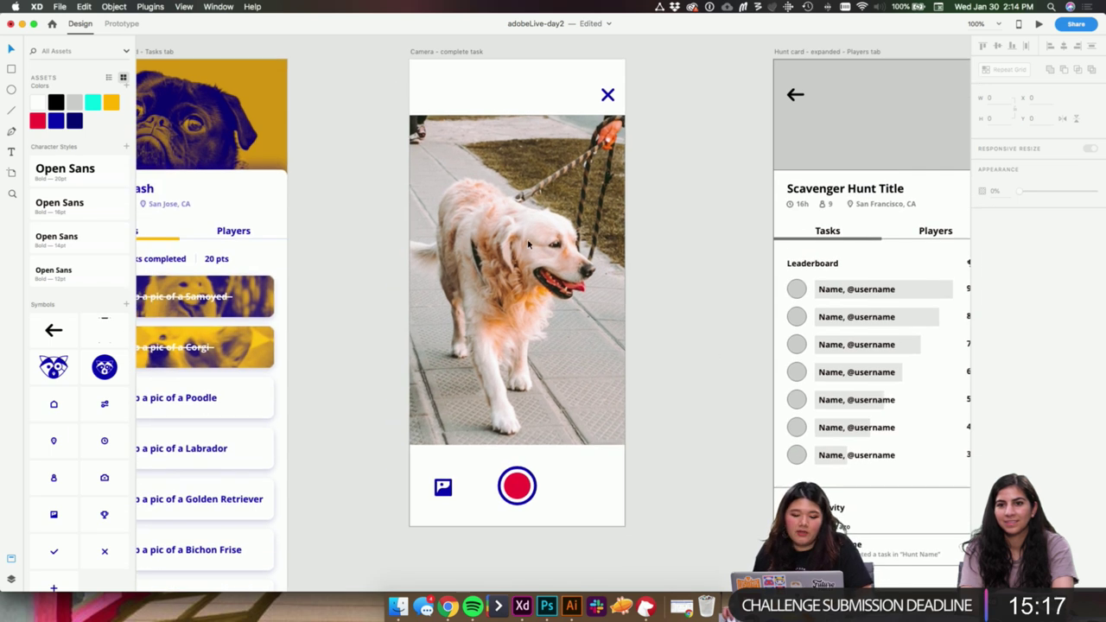
pyautogui.hscroll(3, 738, 365)
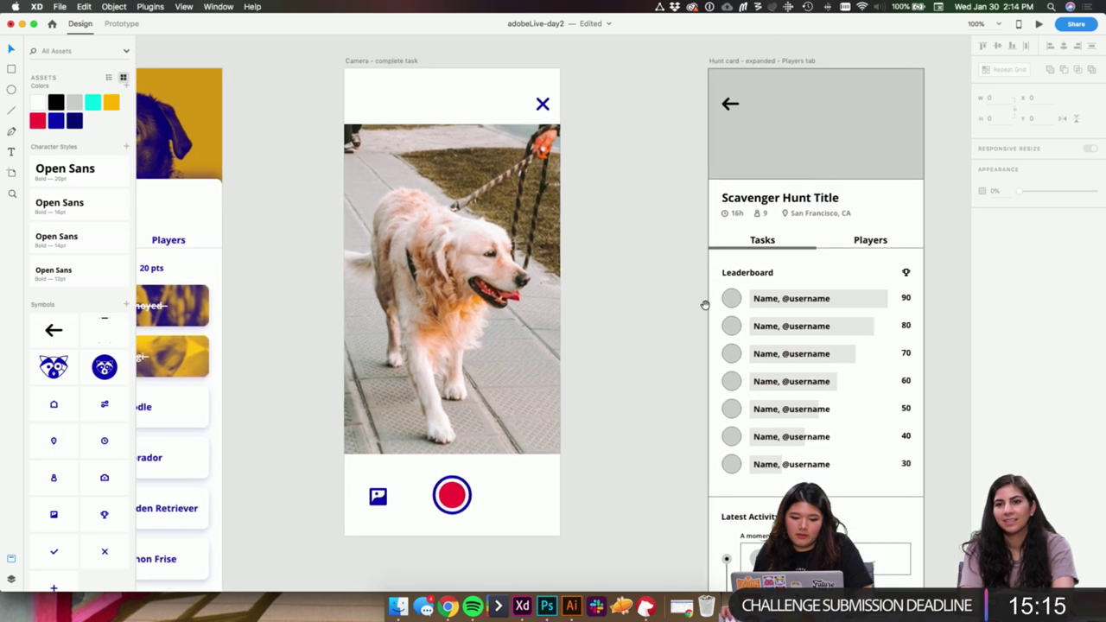
pyautogui.hscroll(5, 705, 305)
pyautogui.scroll(-2, 860, 249)
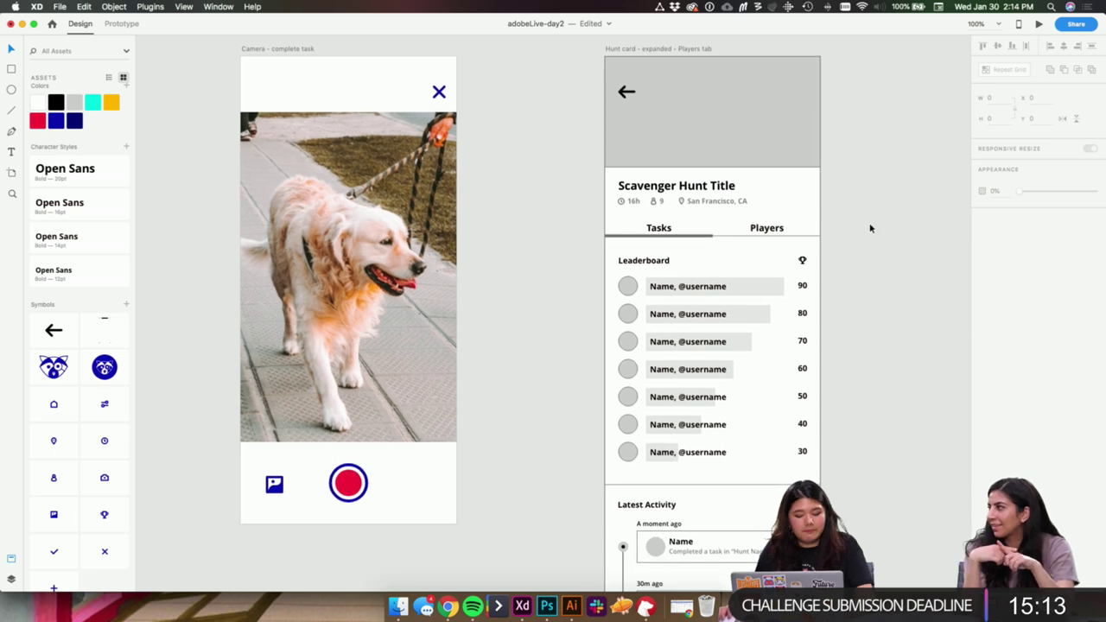
# - Move the Hunt card - expanded - Players tab artboard farther from the camera artboard, to X 1192
pyautogui.press('super+minus')
pyautogui.click(638, 102)
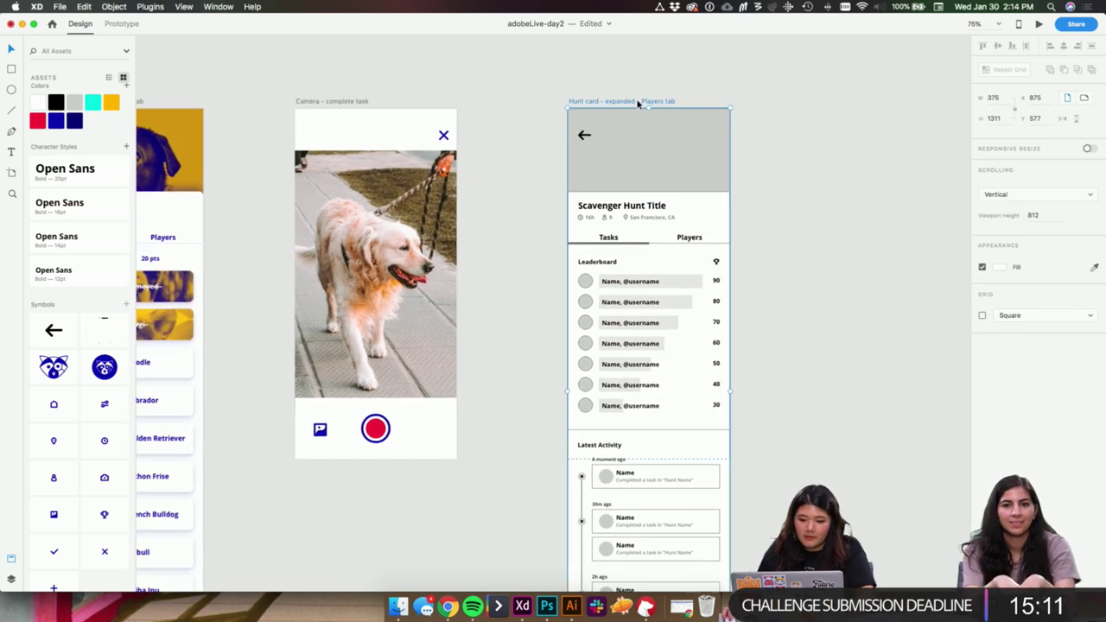
pyautogui.moveTo(638, 102); pyautogui.dragTo(773, 98)
# - Copy the back arrow from the Players tab artboard onto the pug header image of the Tasks tab artboard
pyautogui.hscroll(-5, 631, 123)
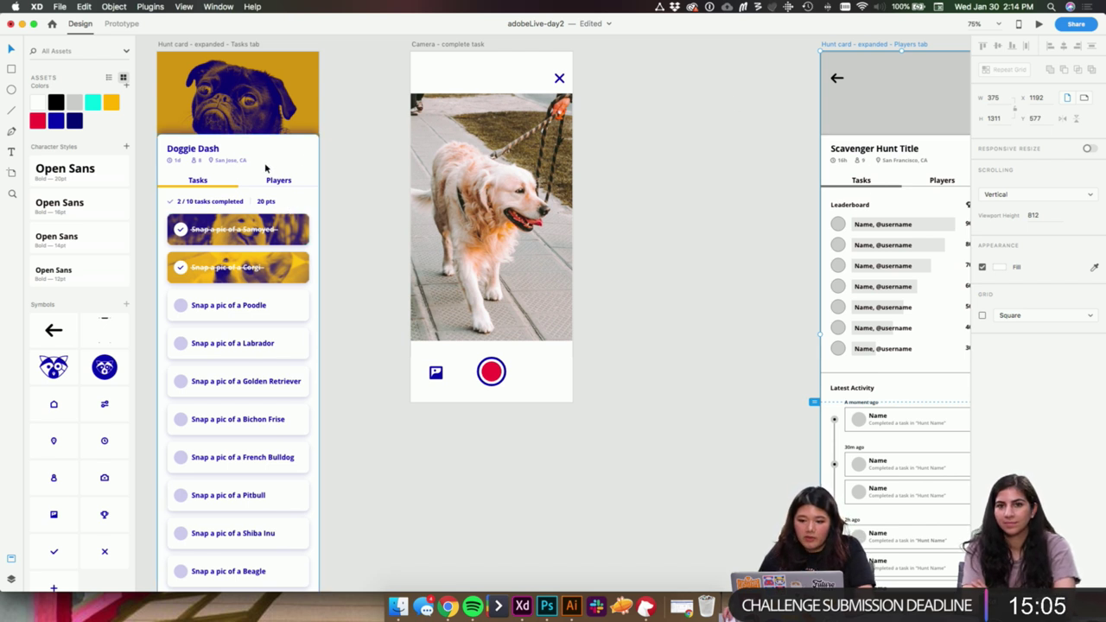
pyautogui.scroll(-1, 264, 168)
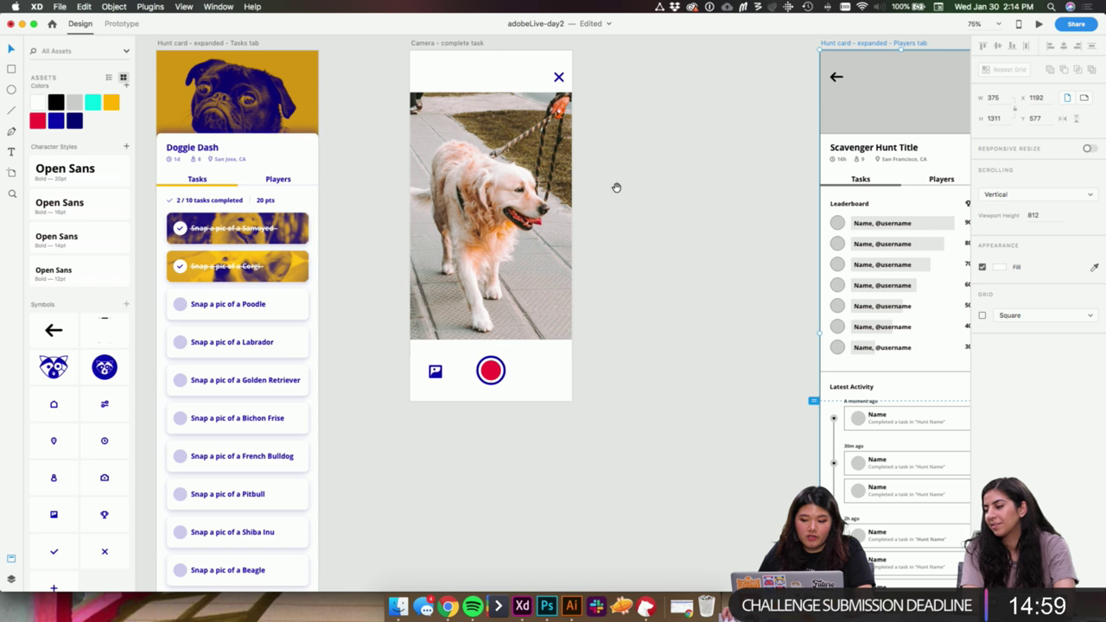
pyautogui.hscroll(2, 715, 161)
pyautogui.moveTo(714, 160)
pyautogui.mouseDown()
pyautogui.moveTo(684, 166)
pyautogui.moveTo(700, 160)
pyautogui.mouseUp()
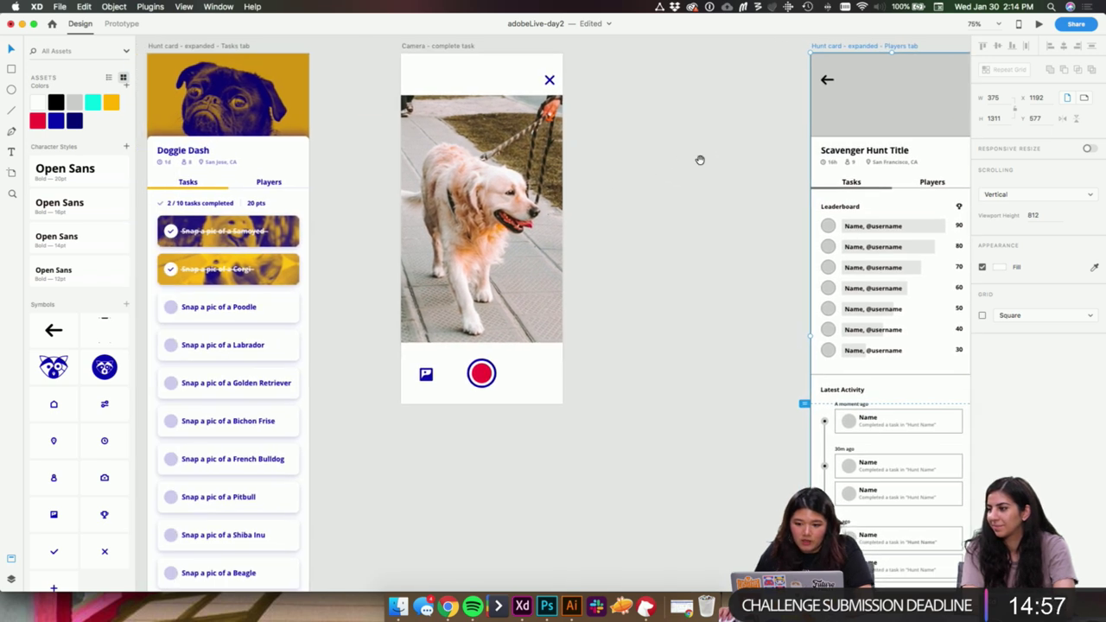
pyautogui.click(828, 80)
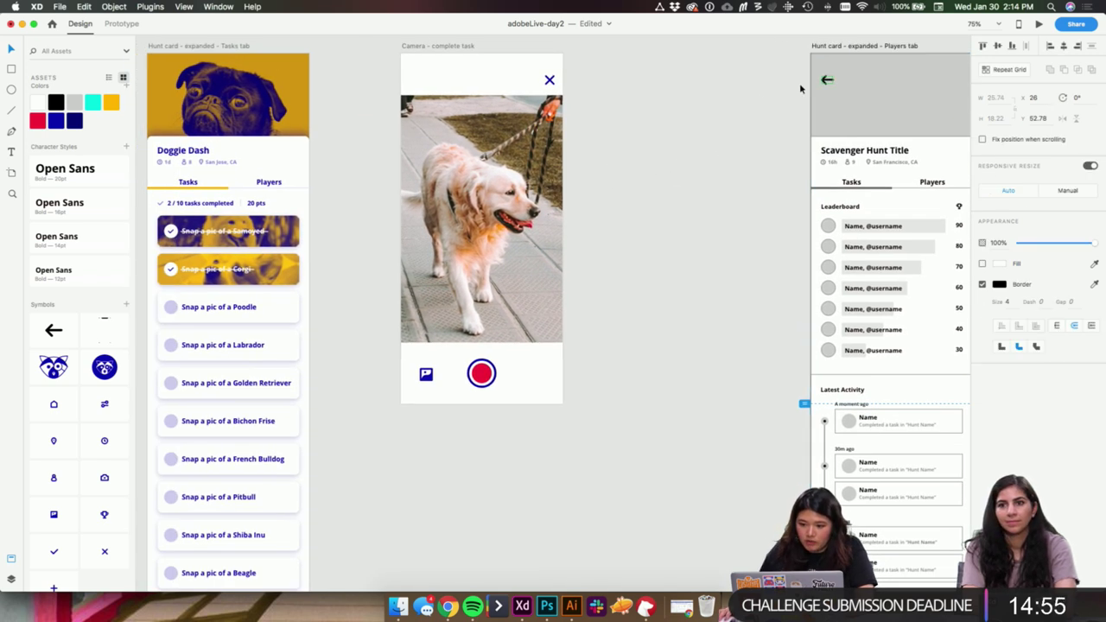
pyautogui.hscroll(1, 610, 114)
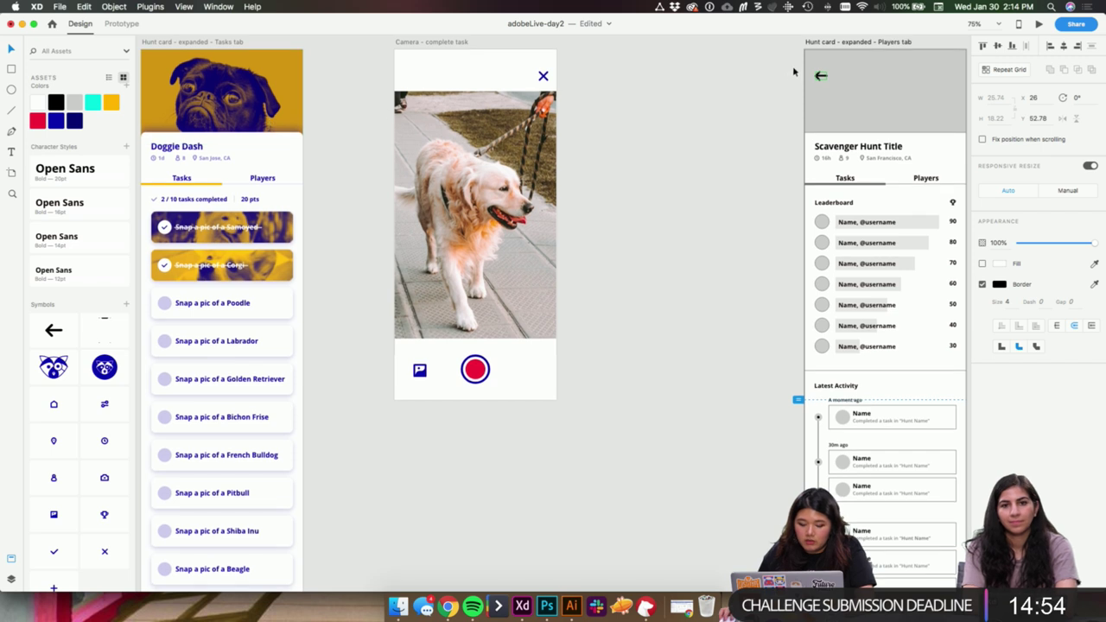
pyautogui.click(210, 97)
pyautogui.hscroll(-5, 446, 118)
pyautogui.scroll(2, 447, 119)
# - Recolor the shaft of the back arrow on the Tasks tab header with the white asset color
pyautogui.click(291, 120)
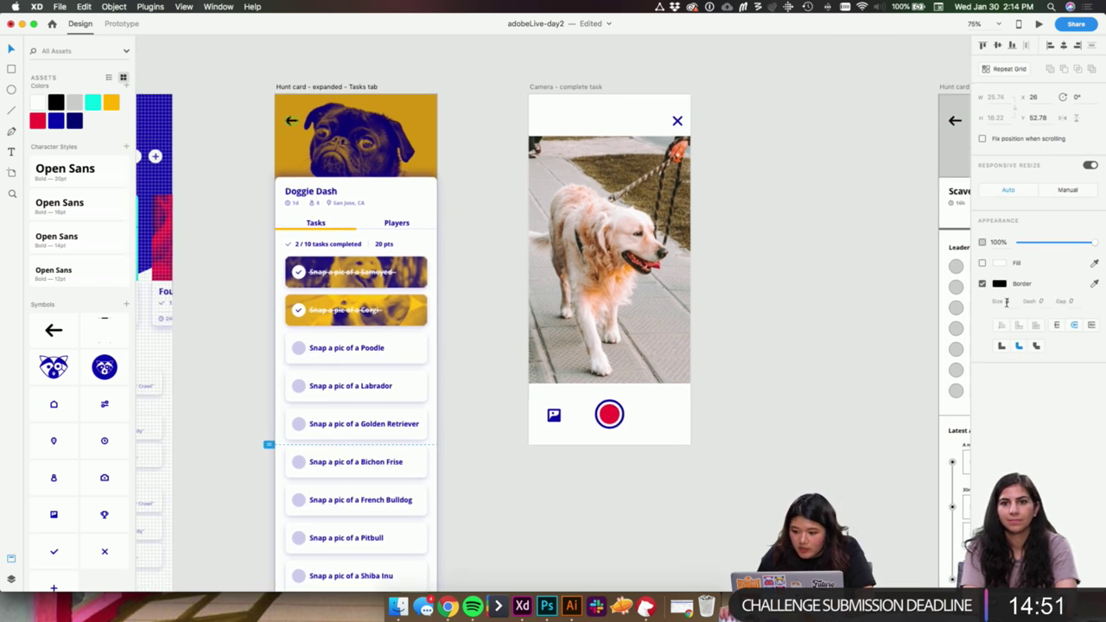
pyautogui.click(999, 284)
pyautogui.click(38, 103)
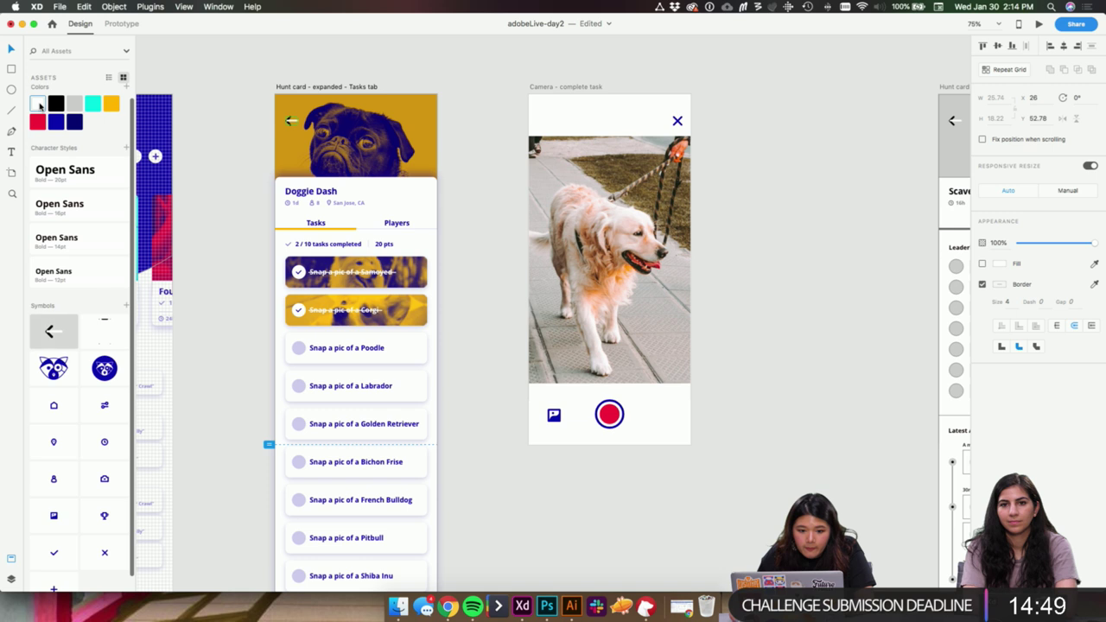
# - Recolor the arrowhead of the back arrow on the Tasks tab header white to match its shaft
pyautogui.click(289, 130)
pyautogui.scroll(-1, 288, 127)
pyautogui.press('z')
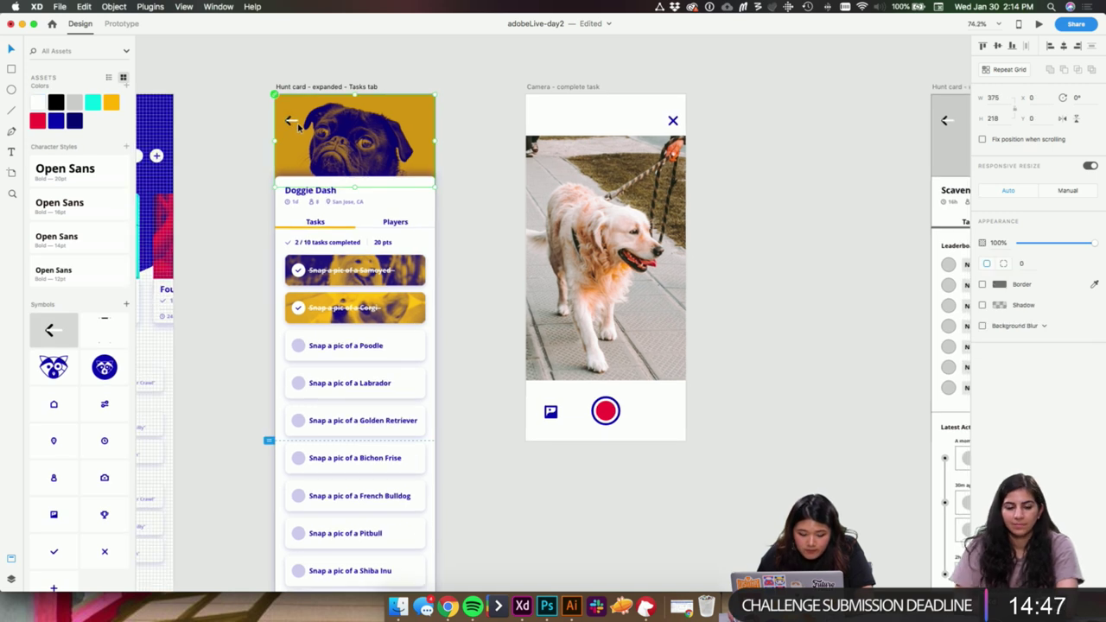
pyautogui.moveTo(287, 108); pyautogui.dragTo(436, 273)
pyautogui.moveTo(361, 97); pyautogui.dragTo(573, 247)
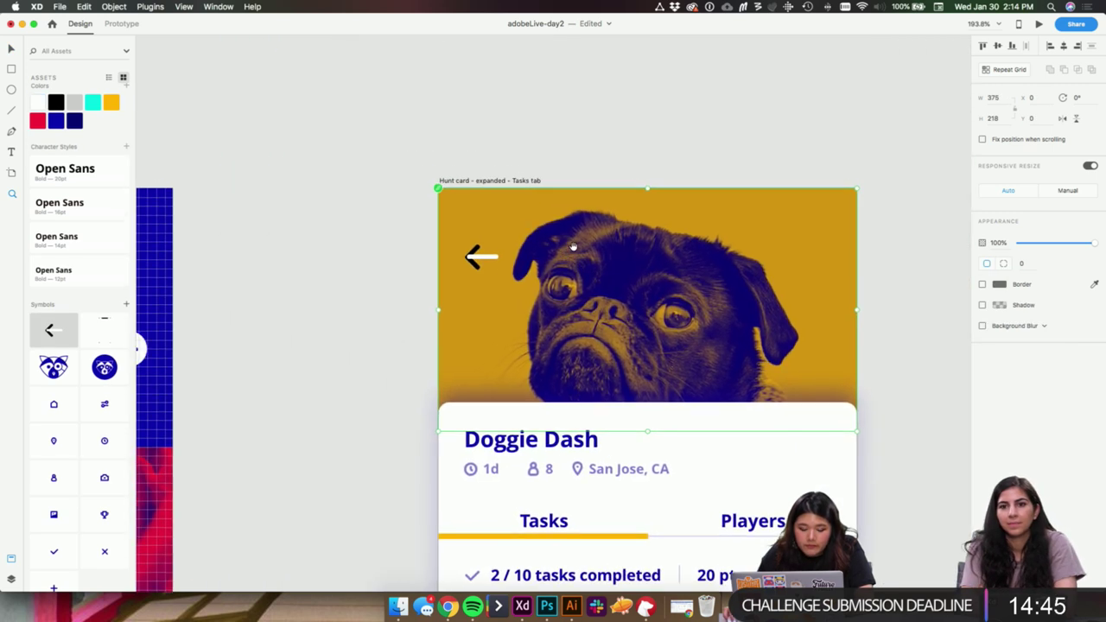
pyautogui.click(474, 266)
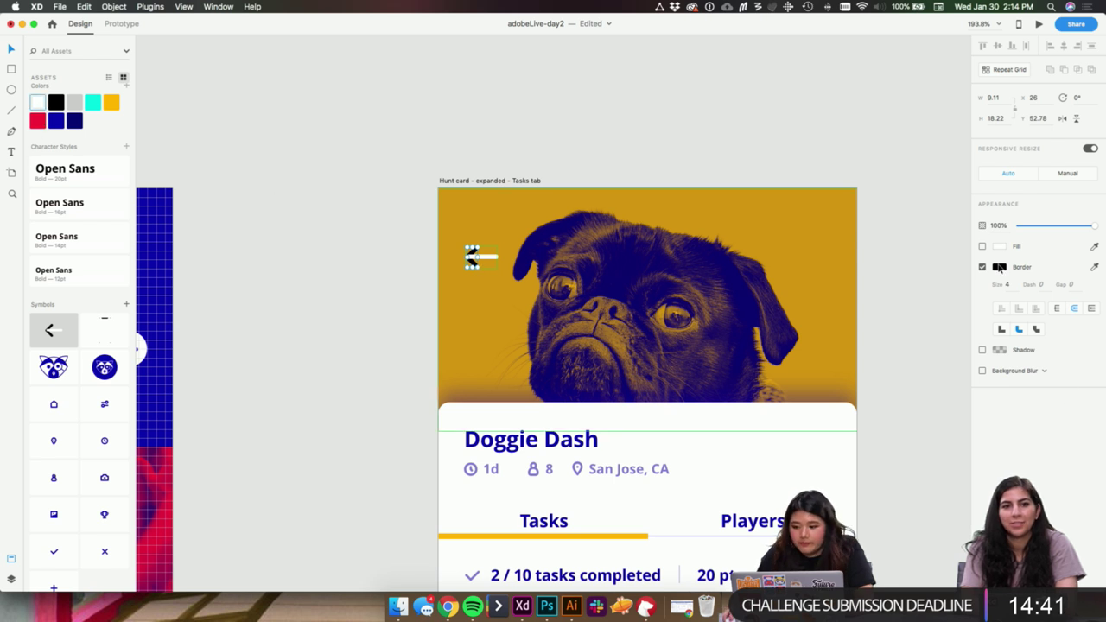
pyautogui.click(999, 268)
pyautogui.moveTo(902, 249); pyautogui.dragTo(786, 146)
pyautogui.click(786, 146)
pyautogui.scroll(-1, 826, 165)
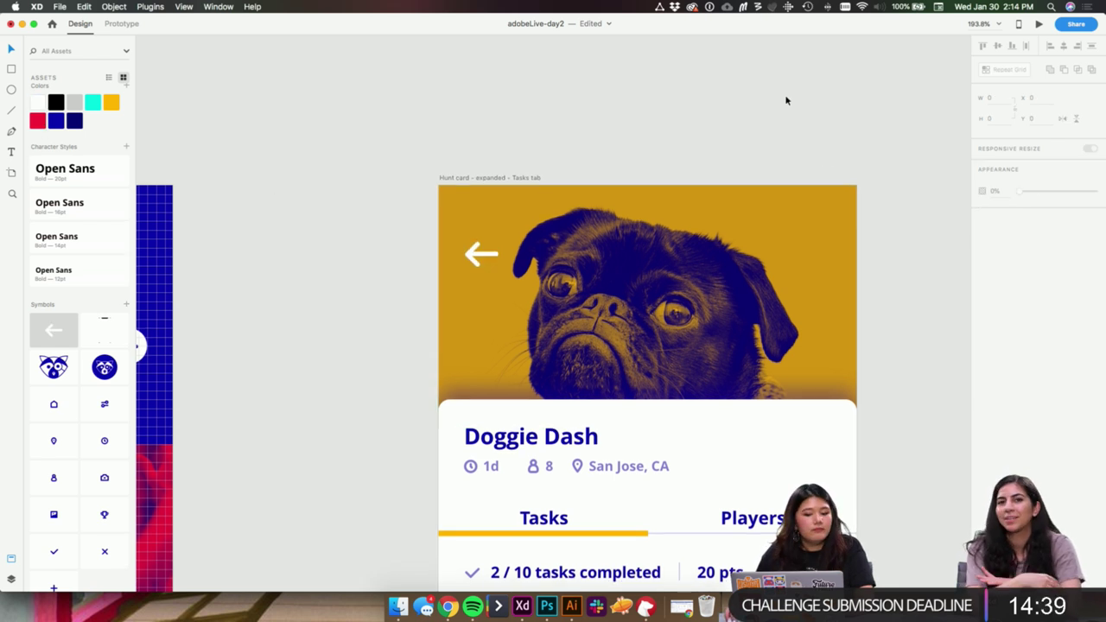
pyautogui.scroll(-2, 796, 107)
pyautogui.moveTo(854, 159); pyautogui.dragTo(778, 118)
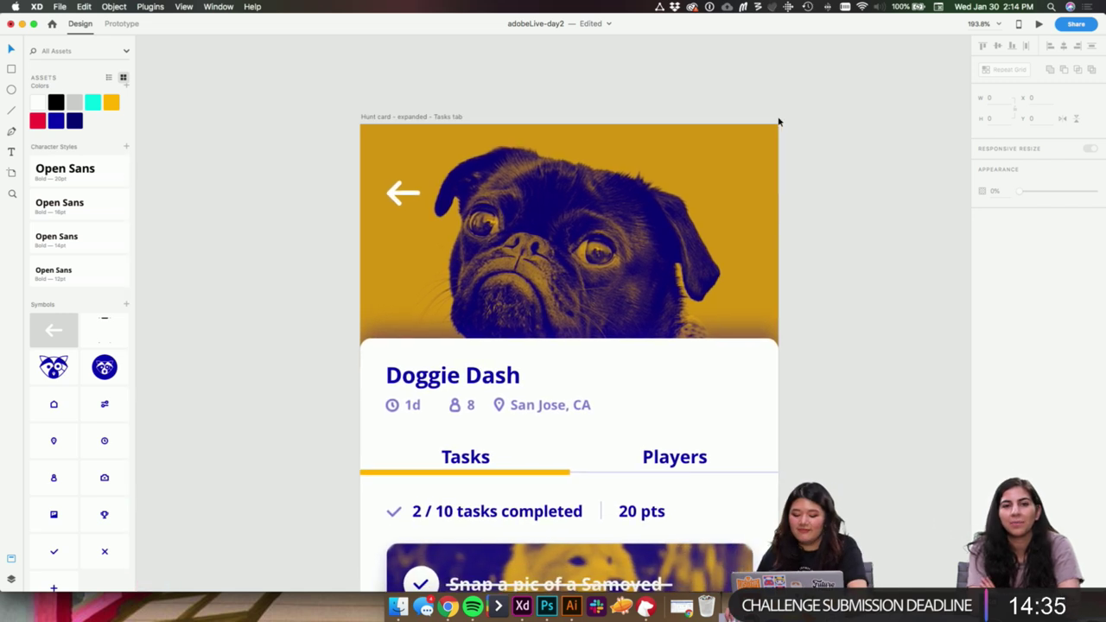
# - Copy the pug header with its back arrow, Doggie Dash title details and tab bar from the Tasks tab artboard
pyautogui.press('super+1')
pyautogui.moveTo(741, 180); pyautogui.dragTo(519, 100)
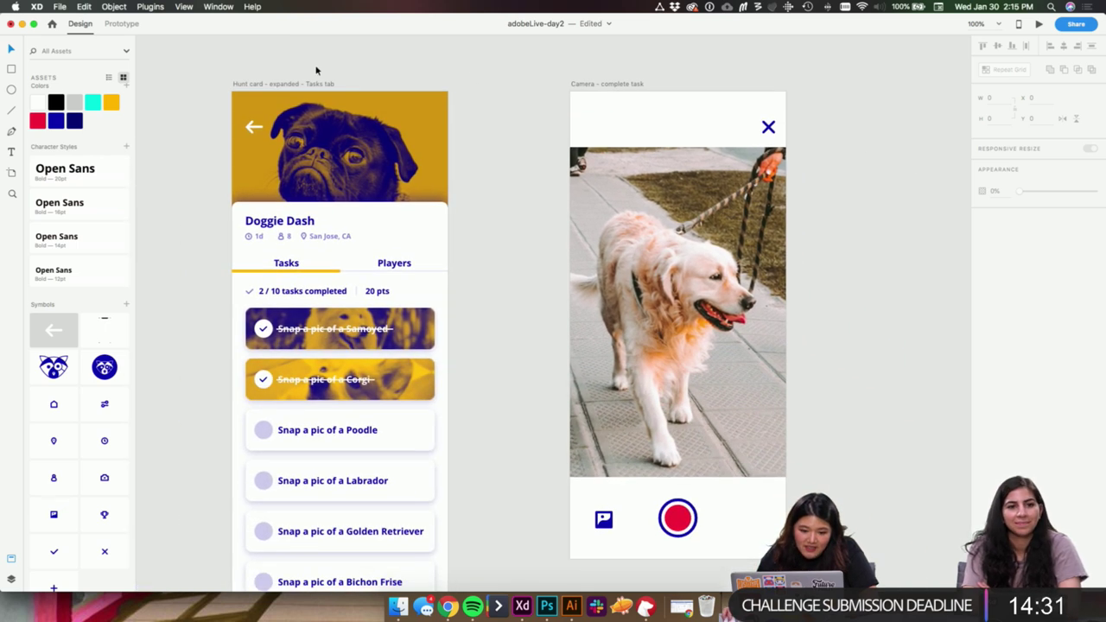
pyautogui.moveTo(204, 100); pyautogui.dragTo(449, 278)
pyautogui.press('super+c')
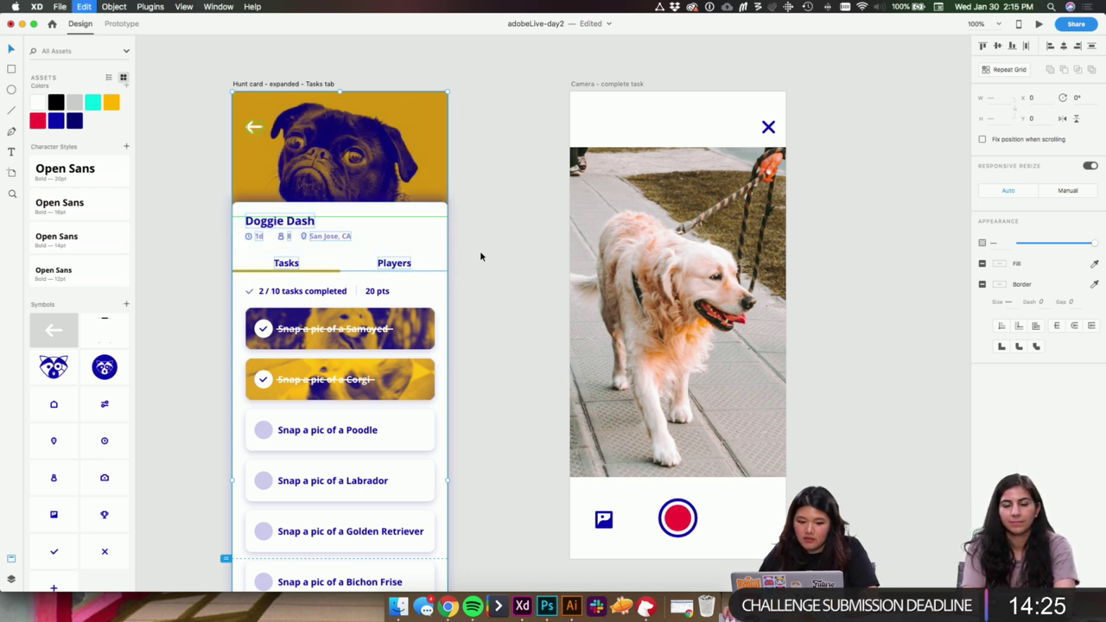
# - Delete the gray placeholder header, Scavenger Hunt Title details and tab bar from the Players tab artboard
pyautogui.moveTo(682, 223); pyautogui.dragTo(159, 171)
pyautogui.hscroll(5, 413, 189)
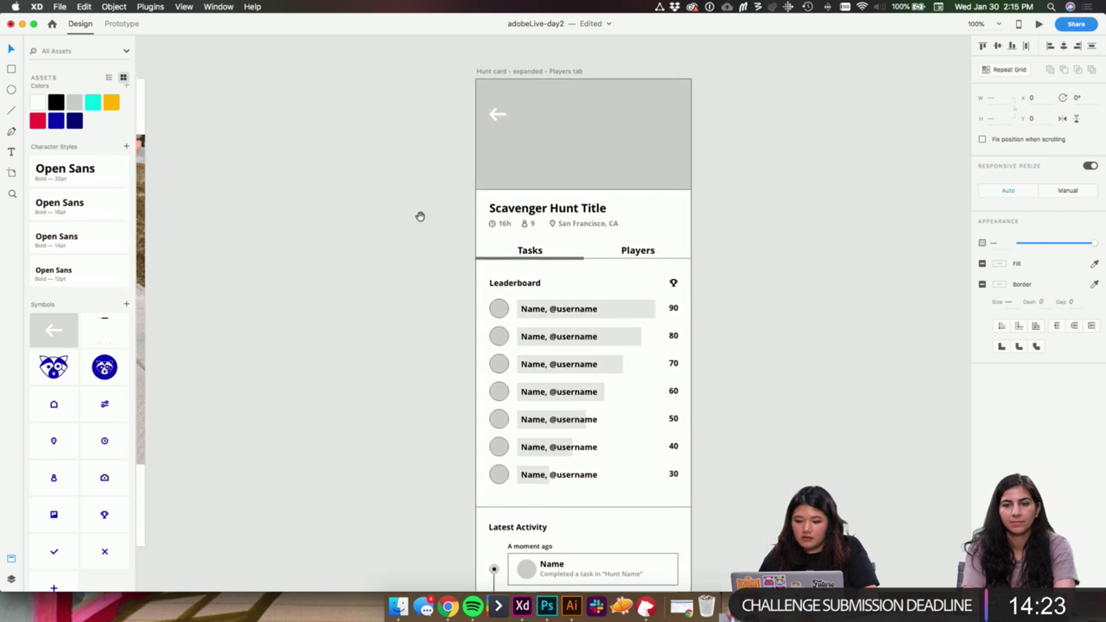
pyautogui.moveTo(410, 111); pyautogui.dragTo(719, 232)
pyautogui.click(806, 200)
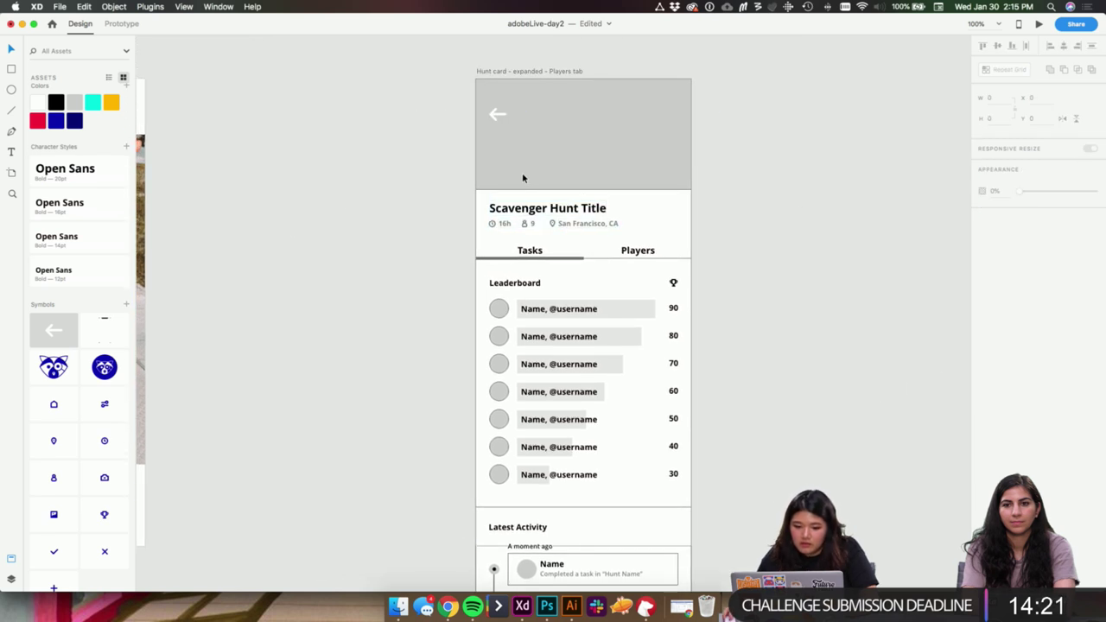
pyautogui.click(521, 205)
pyautogui.moveTo(459, 189)
pyautogui.mouseDown()
pyautogui.moveTo(502, 174)
pyautogui.moveTo(476, 192)
pyautogui.mouseUp()
pyautogui.moveTo(425, 69); pyautogui.dragTo(700, 234)
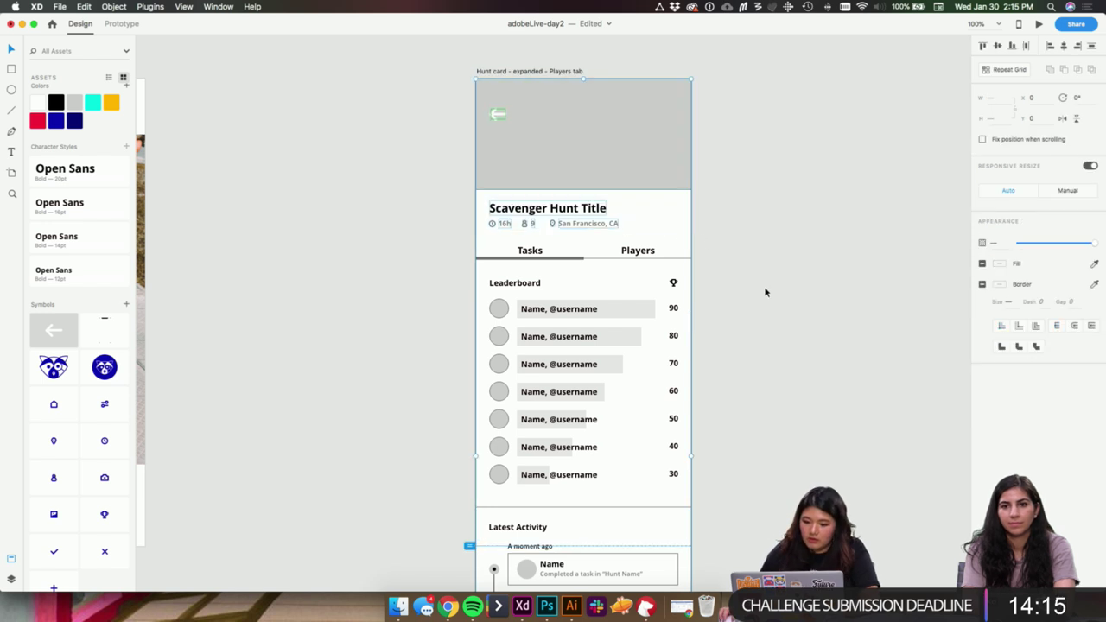
pyautogui.moveTo(745, 265); pyautogui.dragTo(471, 91)
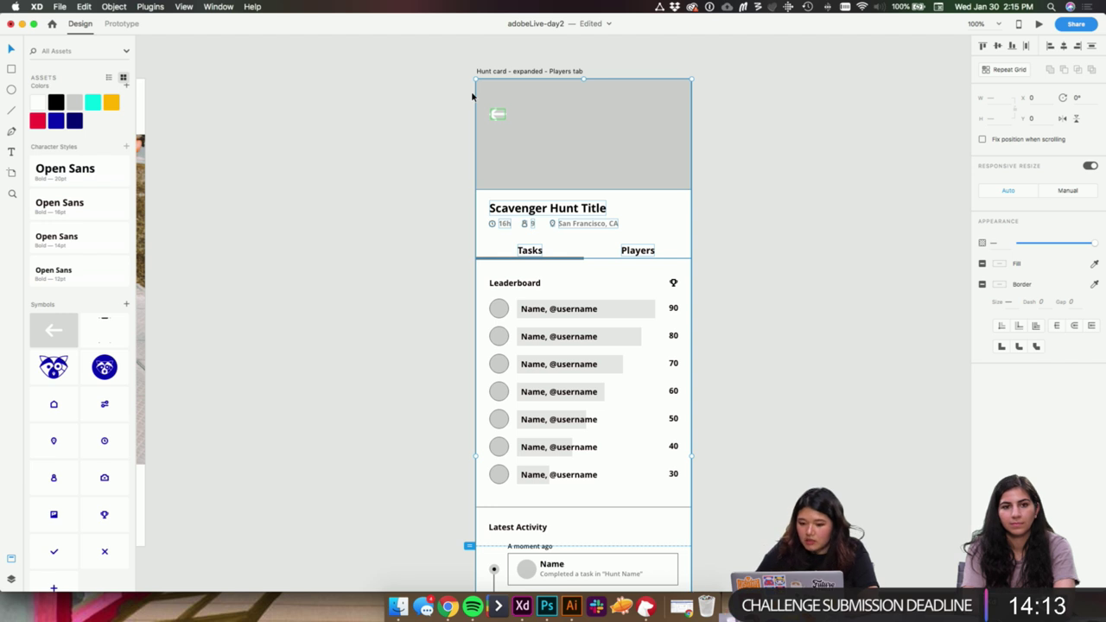
pyautogui.press('Delete')
# - Paste the Doggie Dash header onto the Players tab artboard and send it behind the leaderboard content
pyautogui.press('super+v')
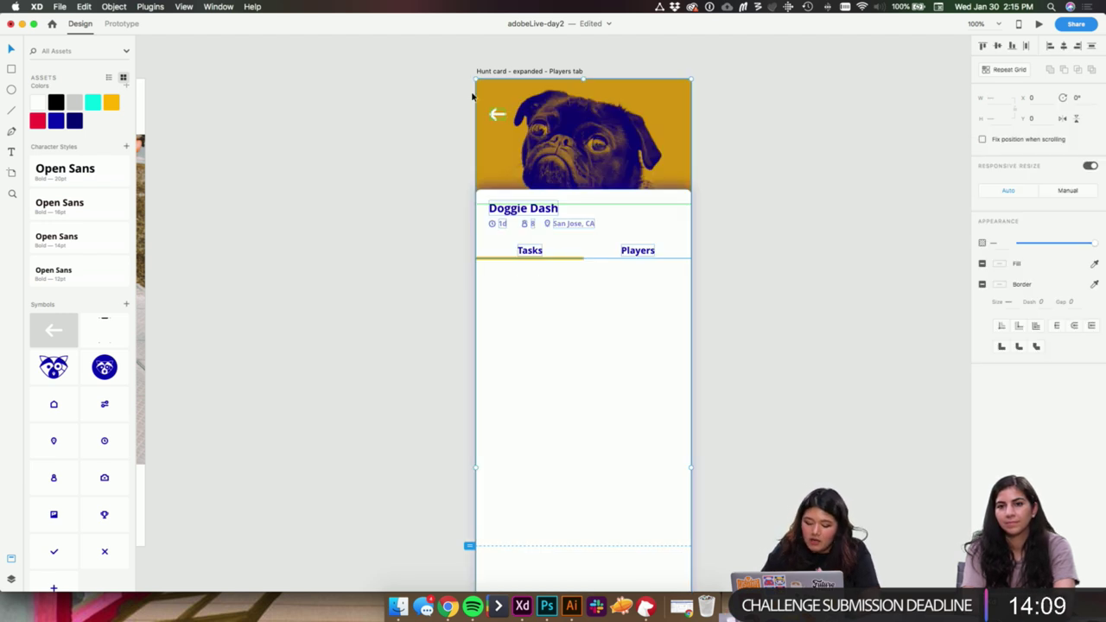
pyautogui.press('super+shift+z')
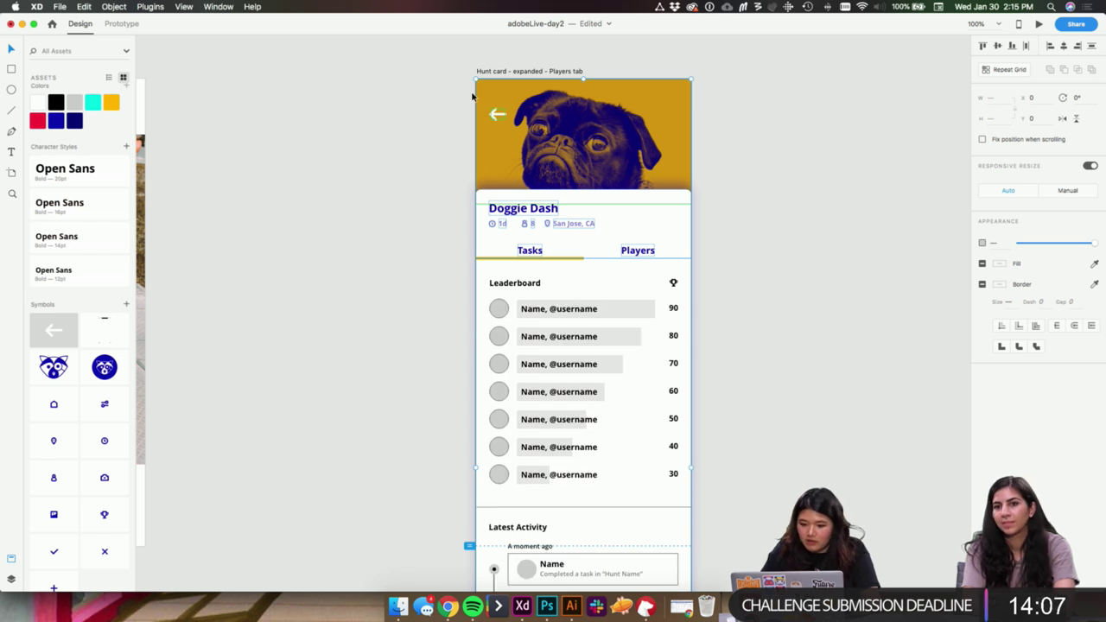
pyautogui.click(803, 288)
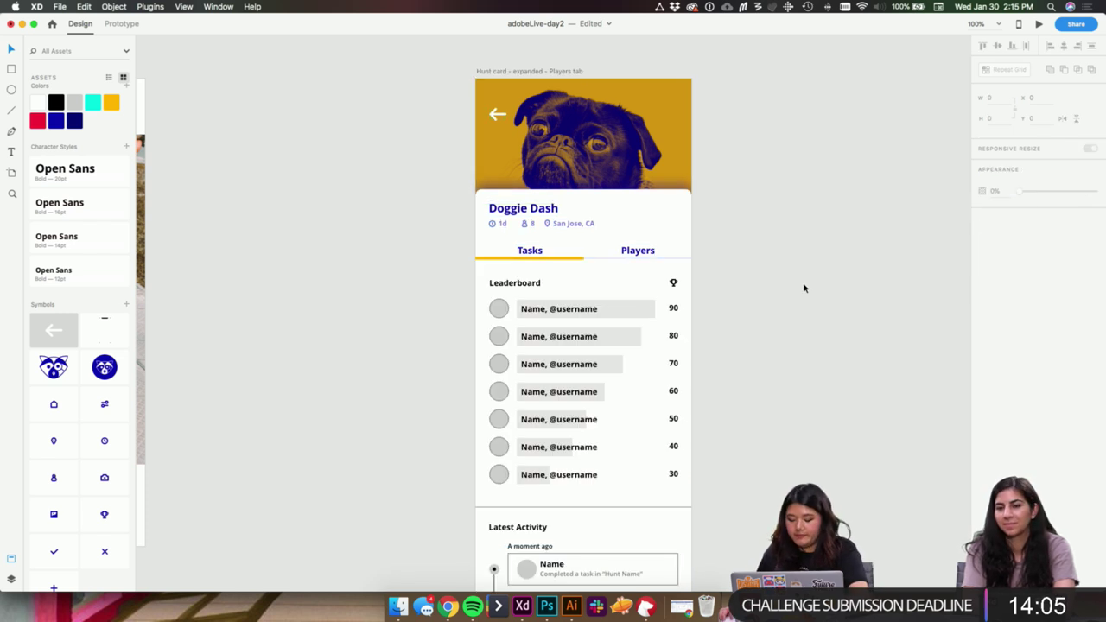
# - Move the yellow active-tab indicator from under Tasks to under Players, flush with the artboard edge at X 188
pyautogui.press('super+2')
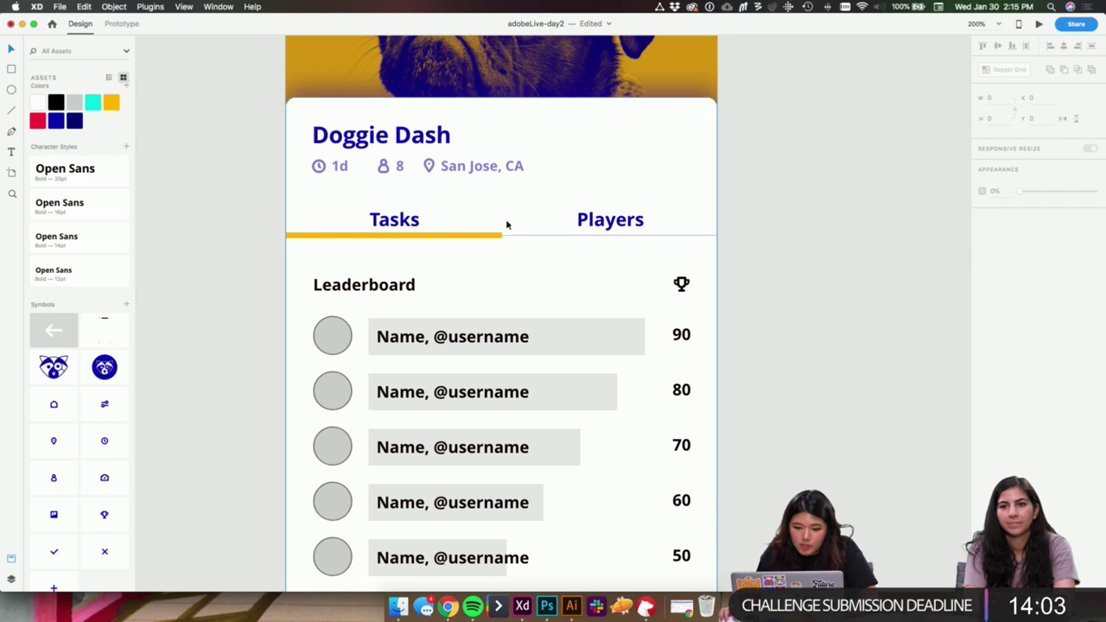
pyautogui.click(500, 237)
pyautogui.moveTo(500, 236); pyautogui.dragTo(733, 227)
pyautogui.click(752, 264)
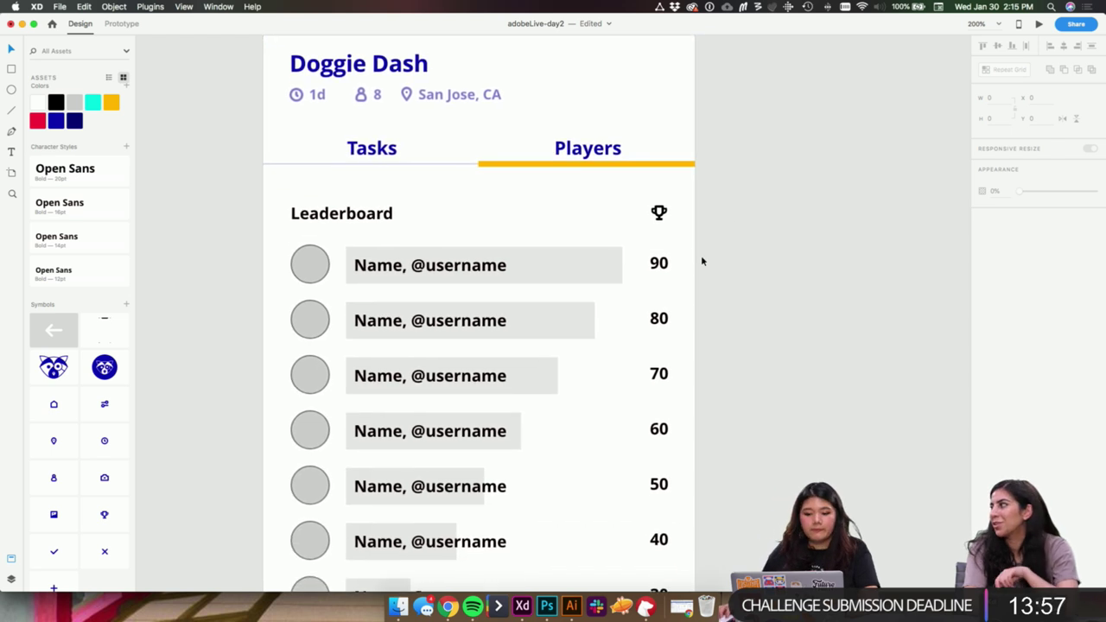
pyautogui.moveTo(531, 169); pyautogui.dragTo(589, 178)
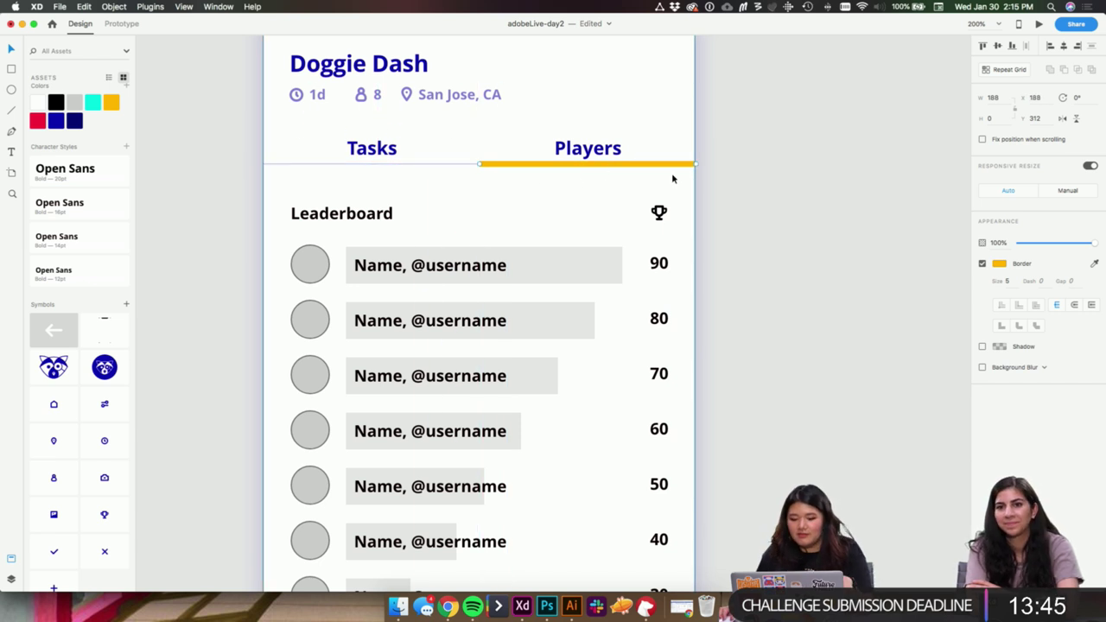
pyautogui.moveTo(675, 167); pyautogui.dragTo(678, 166)
pyautogui.click(709, 172)
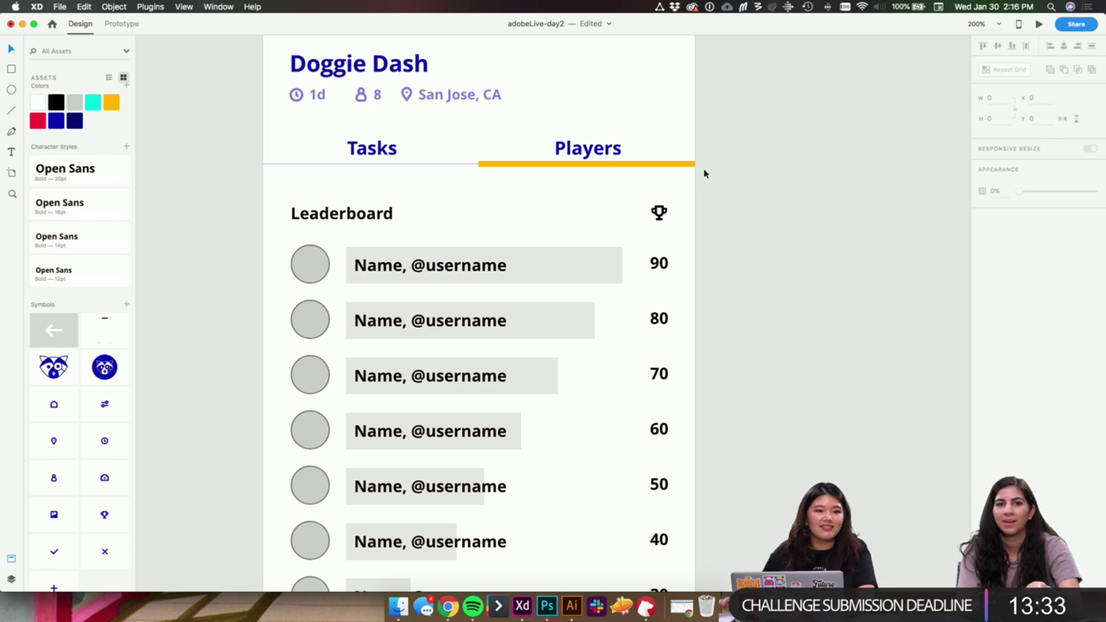
# - Examine the unstyled leaderboard rows, heading and point values on the Players tab artboard
pyautogui.hscroll(4, 686, 186)
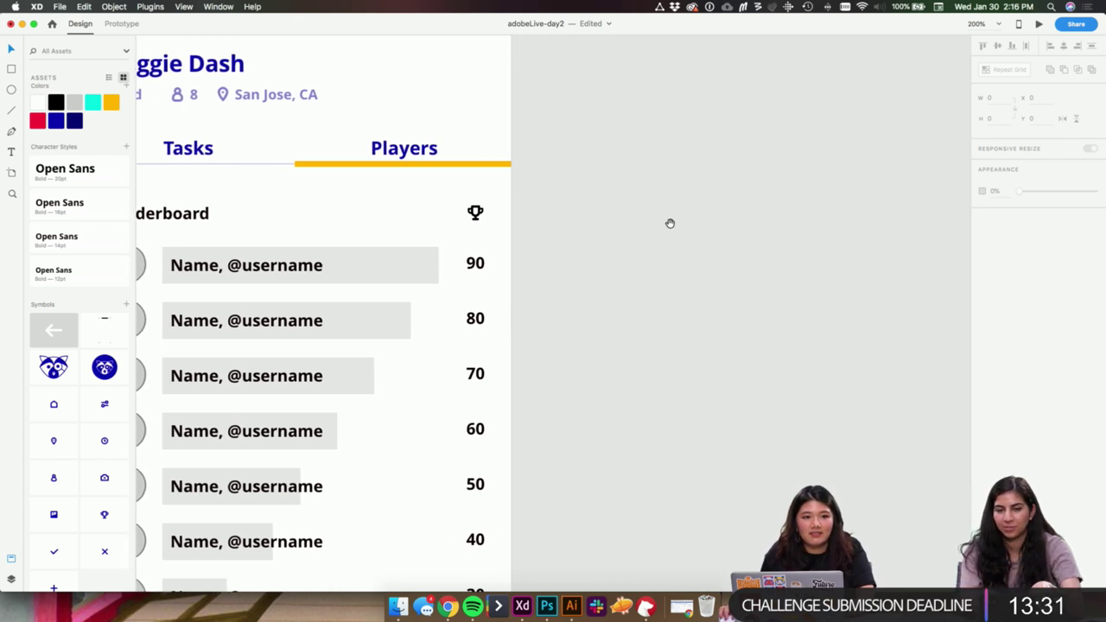
pyautogui.moveTo(670, 223); pyautogui.dragTo(838, 181)
pyautogui.hscroll(-3, 837, 180)
pyautogui.scroll(-1, 856, 178)
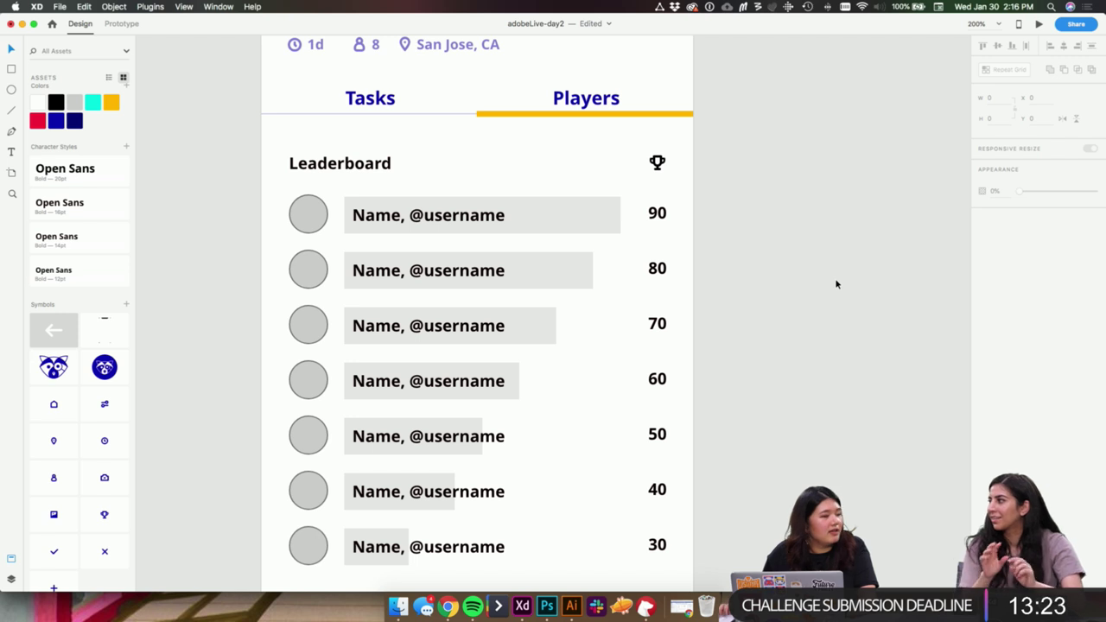
pyautogui.moveTo(801, 314); pyautogui.dragTo(850, 284)
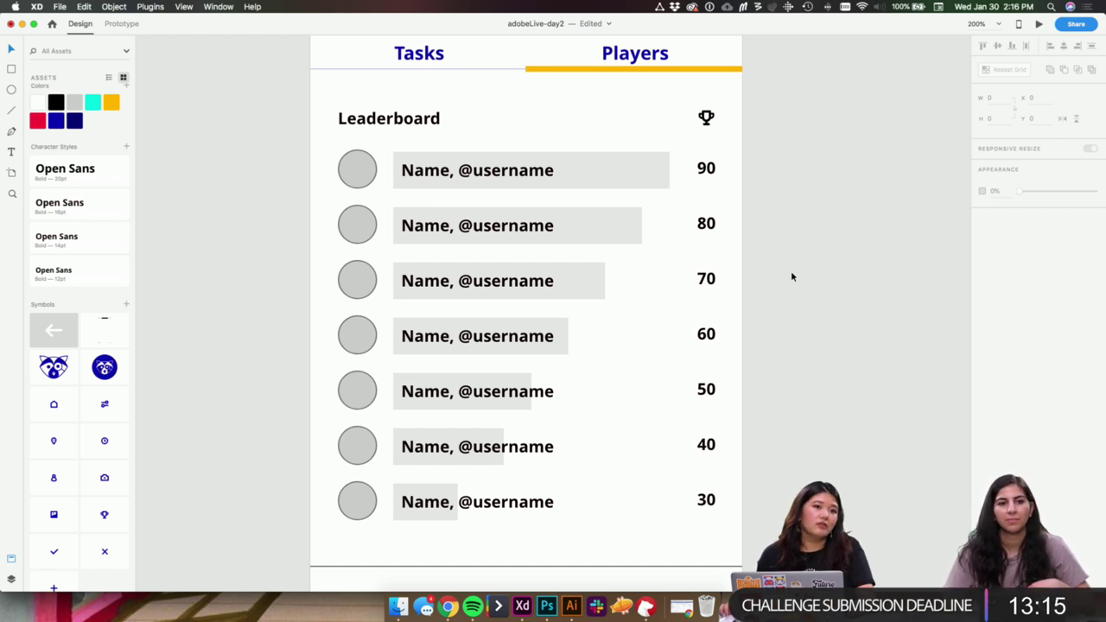
pyautogui.moveTo(779, 299); pyautogui.dragTo(792, 294)
pyautogui.moveTo(426, 129); pyautogui.dragTo(458, 105)
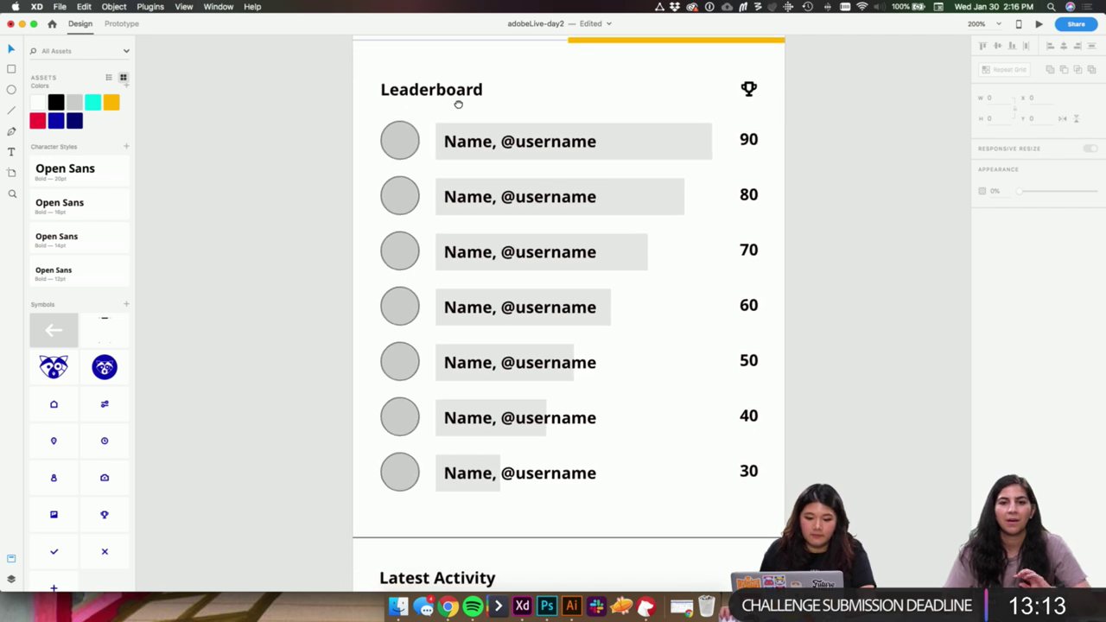
# - Lock the white card background and the pug header image on the Players tab artboard
pyautogui.click(411, 142)
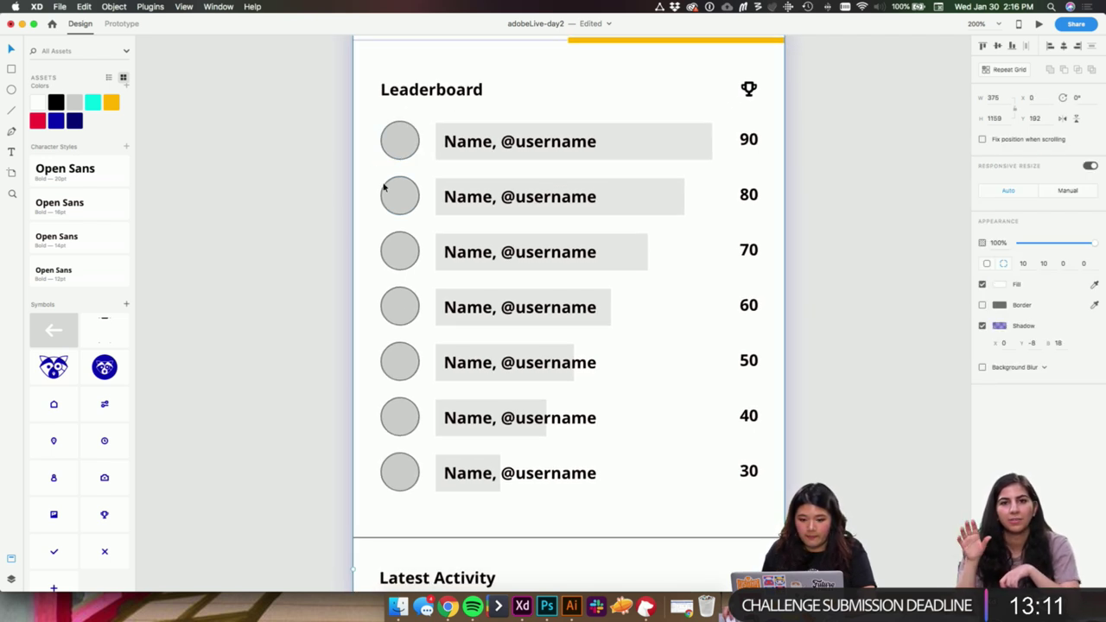
pyautogui.moveTo(795, 148); pyautogui.dragTo(849, 365)
pyautogui.click(851, 338)
pyautogui.click(476, 137)
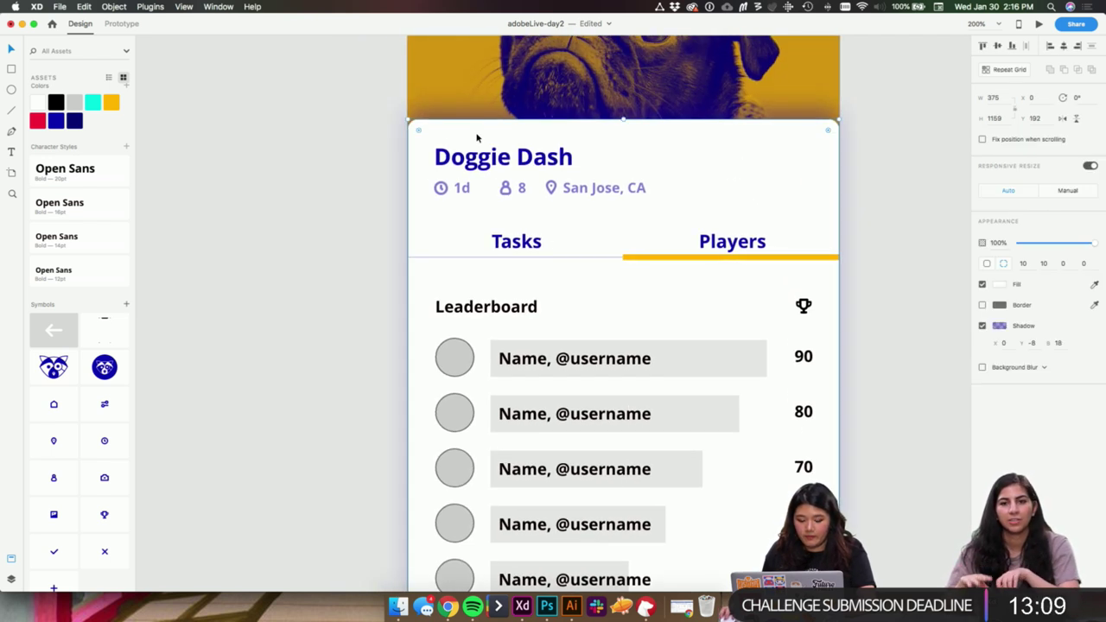
pyautogui.click(447, 118)
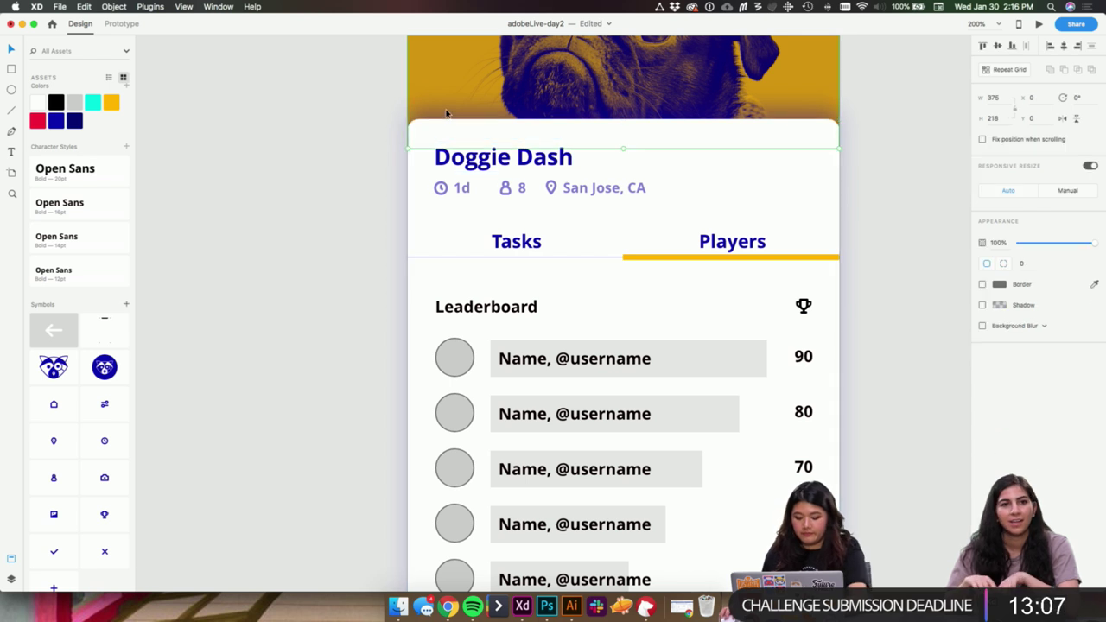
pyautogui.scroll(-5, 547, 254)
pyautogui.hscroll(2, 513, 151)
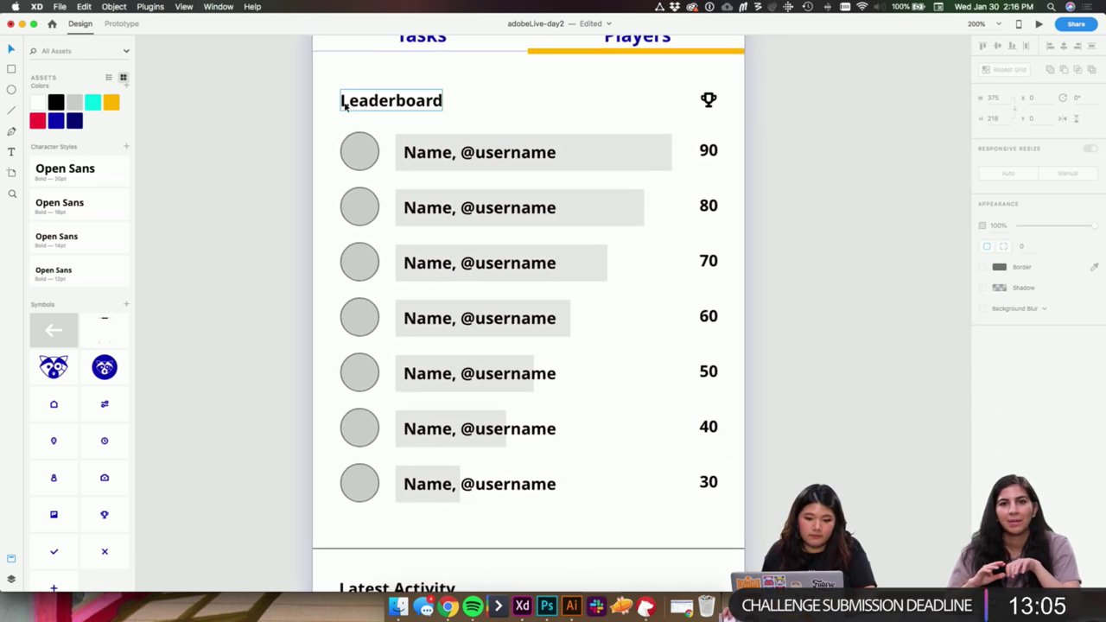
# - Recolor the Leaderboard heading and the outline of the trophy icon with the brand blue
pyautogui.click(343, 103)
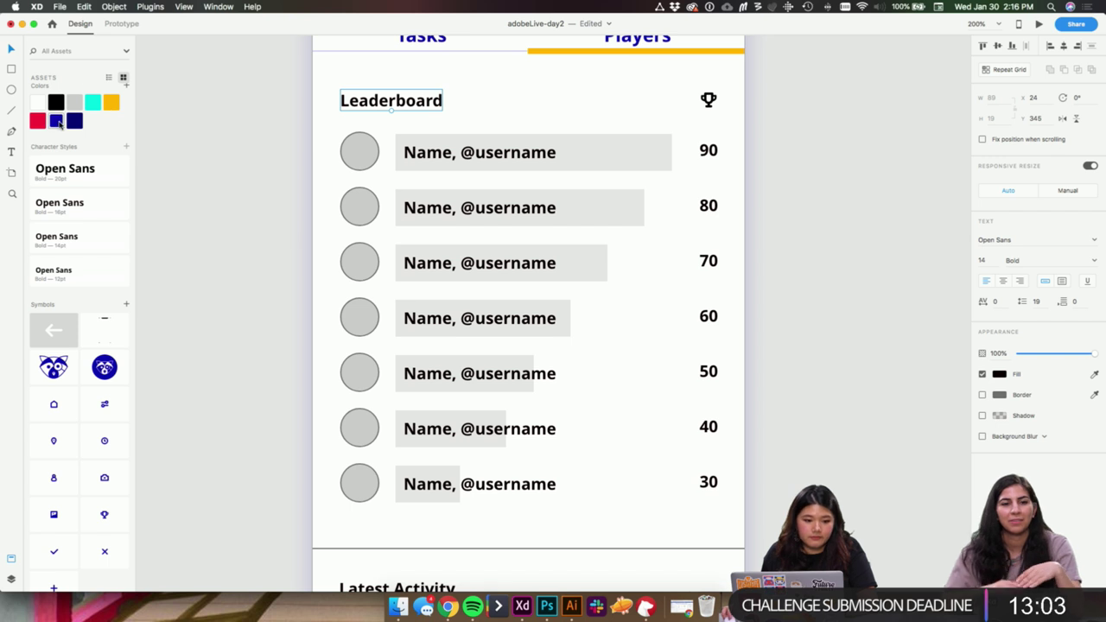
pyautogui.click(708, 100)
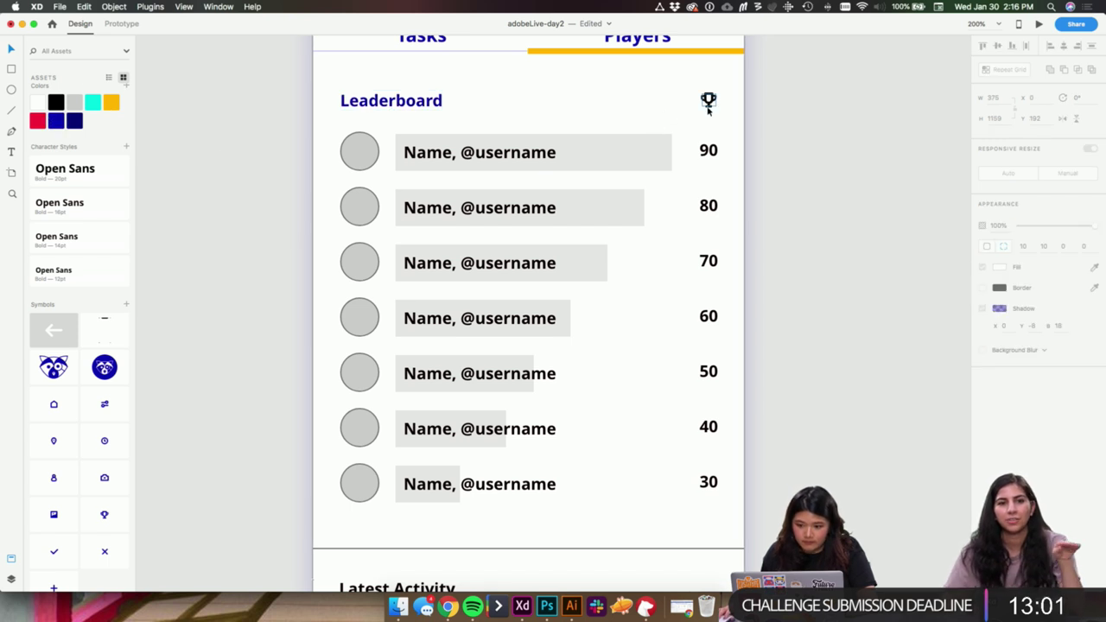
pyautogui.click(1000, 285)
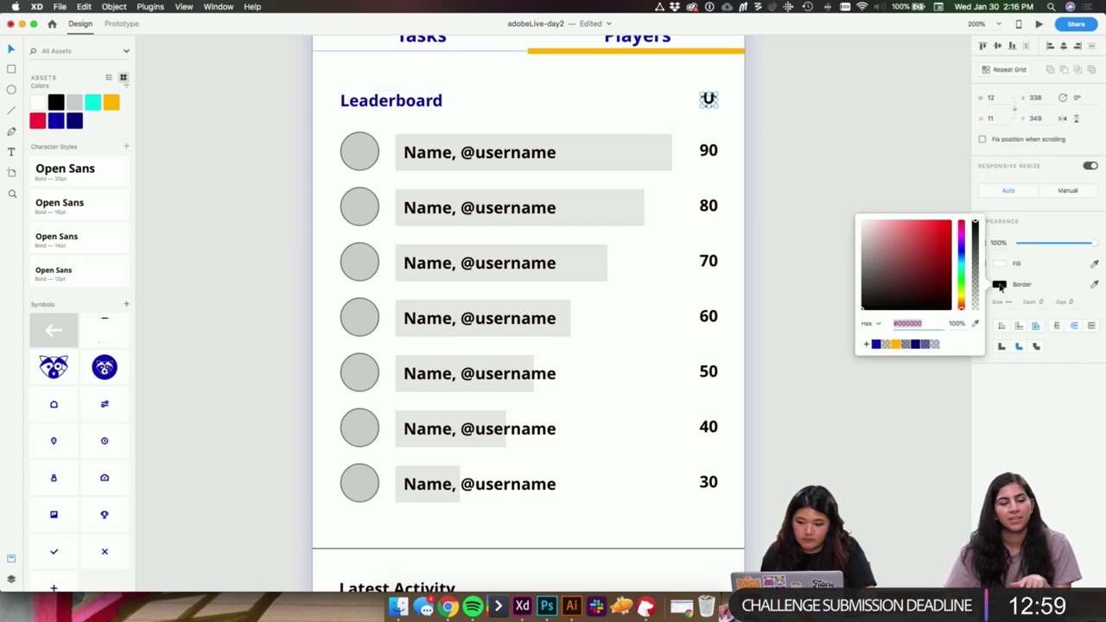
pyautogui.click(877, 344)
pyautogui.click(825, 186)
# - Recolor the column of leaderboard point values, from 90 down to 30, with the blue asset color
pyautogui.scroll(-3, 817, 169)
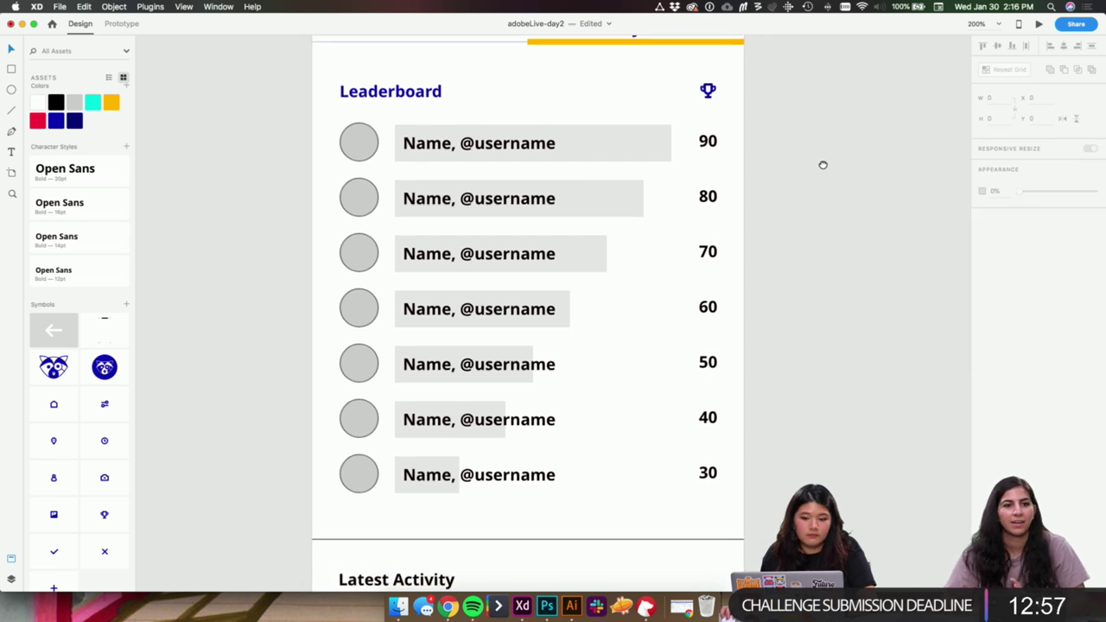
pyautogui.moveTo(646, 109); pyautogui.dragTo(673, 386)
pyautogui.moveTo(669, 439); pyautogui.dragTo(671, 443)
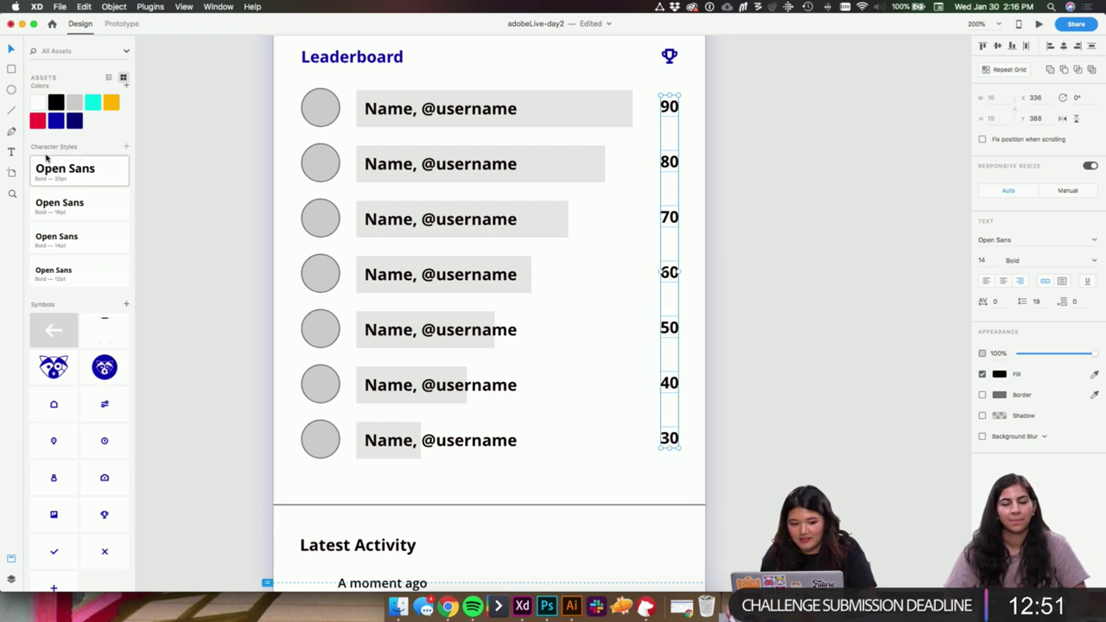
pyautogui.click(55, 121)
# - Remove the border from all the gray avatar circles in the leaderboard
pyautogui.hscroll(-2, 216, 158)
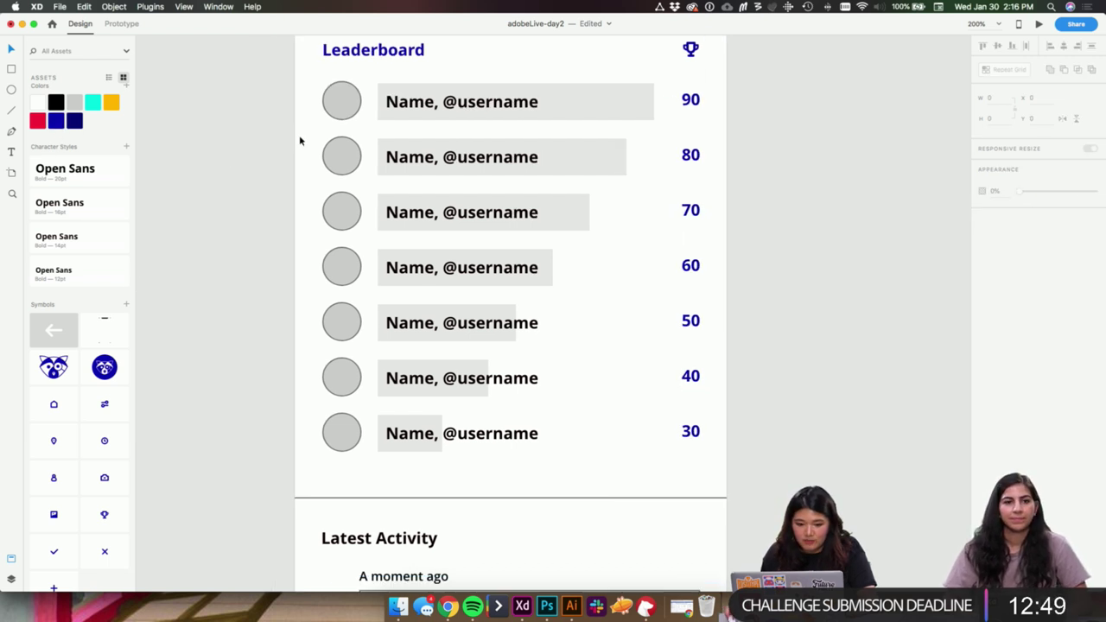
pyautogui.click(344, 101)
pyautogui.keyDown('shift'); pyautogui.click(348, 163); pyautogui.keyUp('shift')
pyautogui.keyDown('shift'); pyautogui.click(351, 208); pyautogui.keyUp('shift')
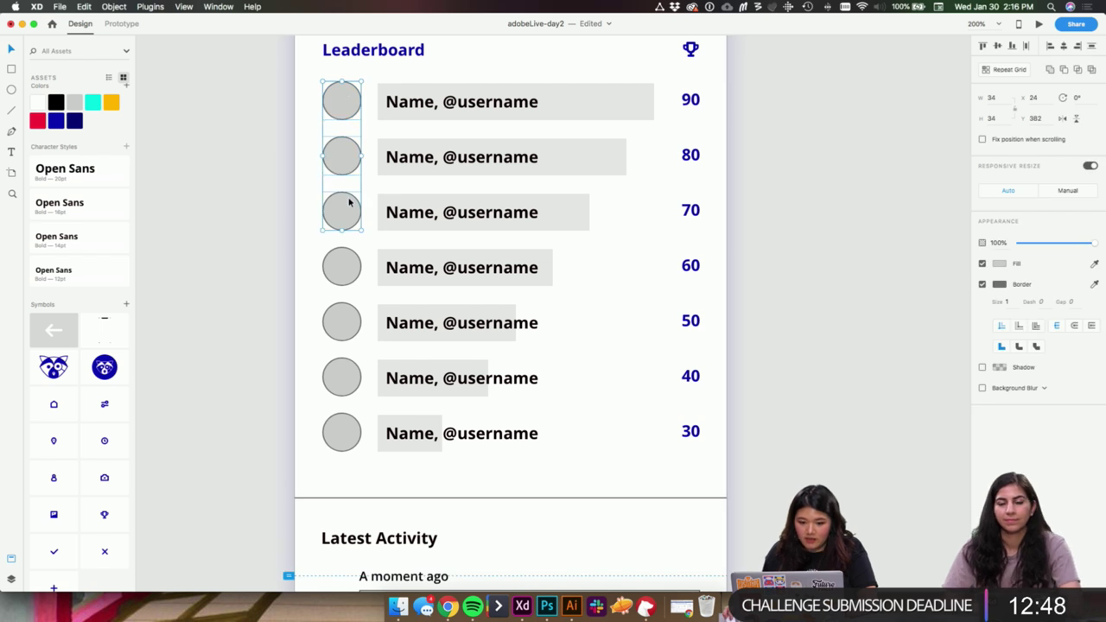
pyautogui.keyDown('shift'); pyautogui.click(353, 262); pyautogui.keyUp('shift')
pyautogui.scroll(2, 356, 264)
pyautogui.keyDown('shift'); pyautogui.click(353, 330); pyautogui.keyUp('shift')
pyautogui.keyDown('shift'); pyautogui.click(349, 402); pyautogui.keyUp('shift')
pyautogui.keyDown('shift'); pyautogui.click(346, 455); pyautogui.keyUp('shift')
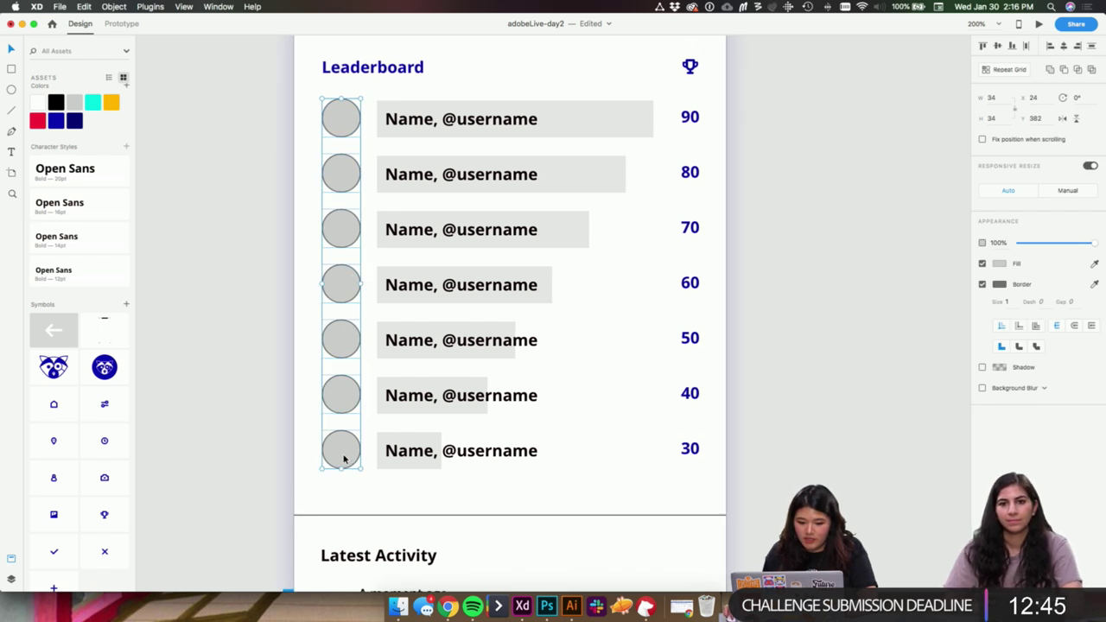
pyautogui.scroll(1, 345, 457)
pyautogui.click(982, 283)
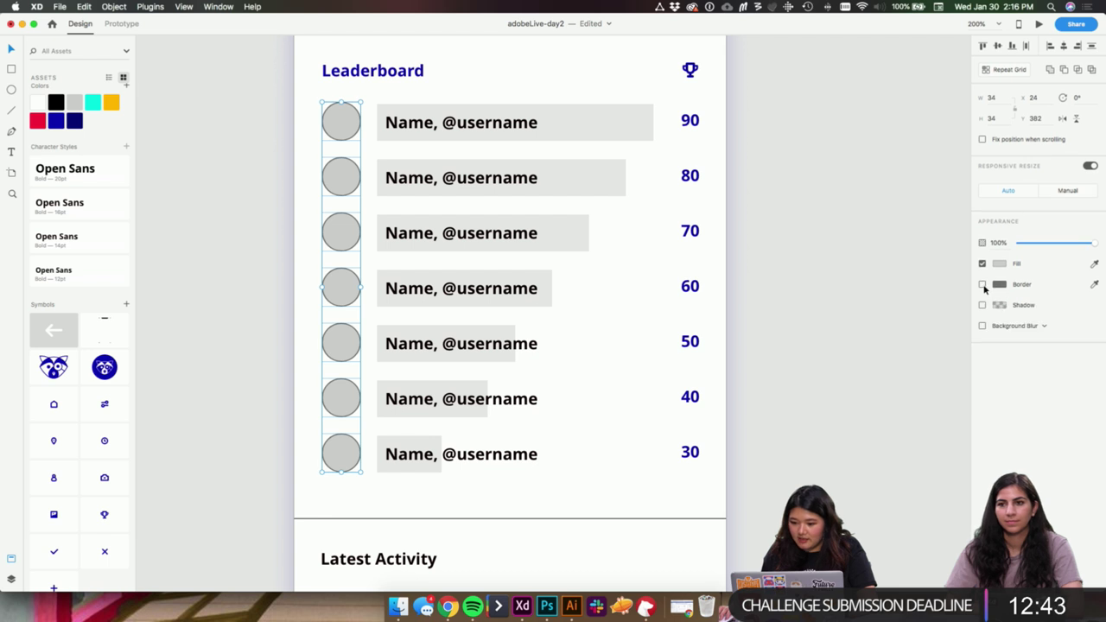
# - Fill the seven gray leaderboard avatar circles with random faces using the UI Faces plugin's existing settings
pyautogui.hscroll(1, 614, 182)
pyautogui.click(150, 6)
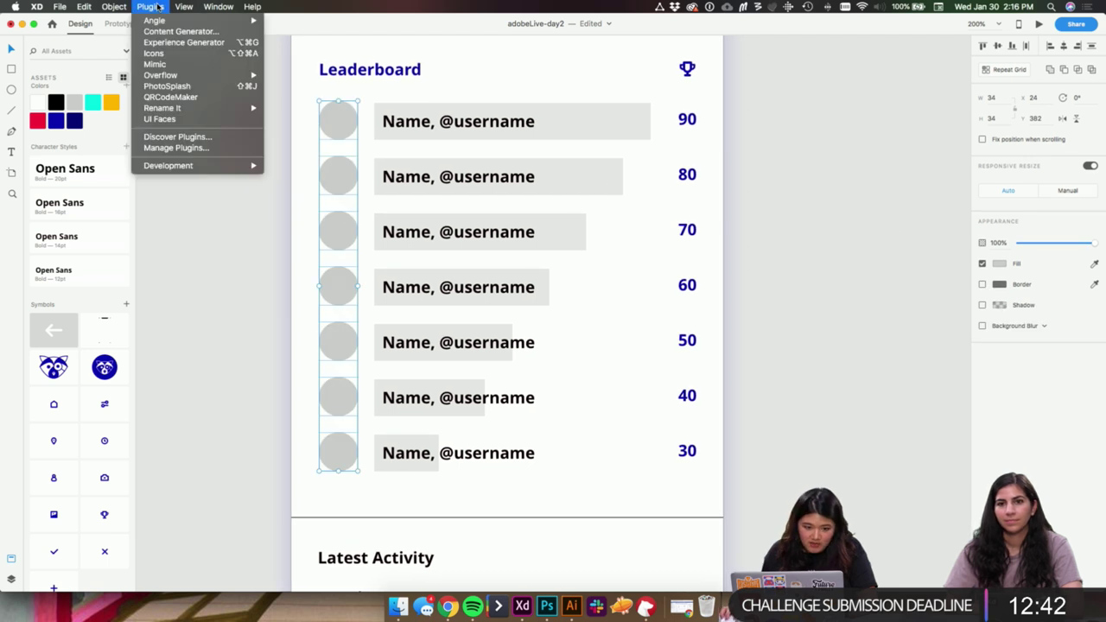
pyautogui.click(180, 120)
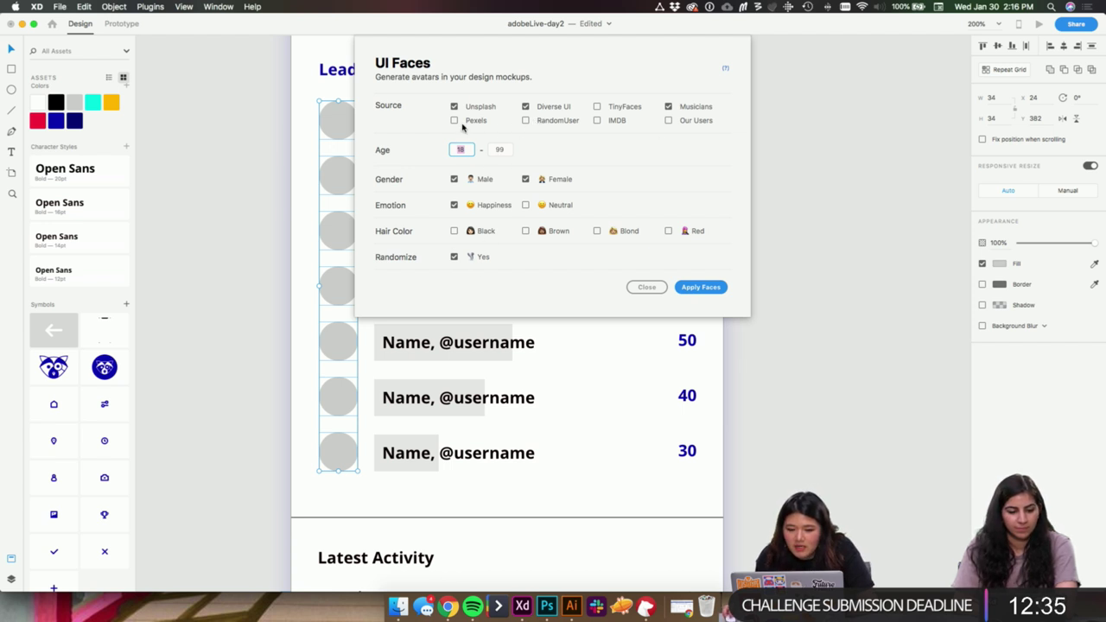
pyautogui.click(691, 288)
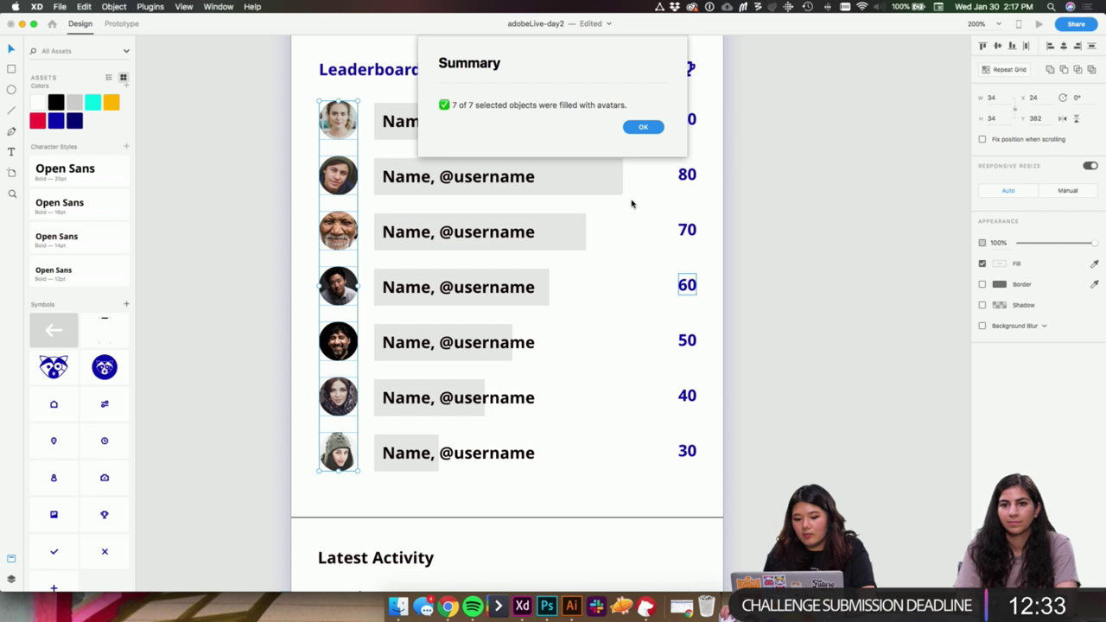
pyautogui.click(643, 128)
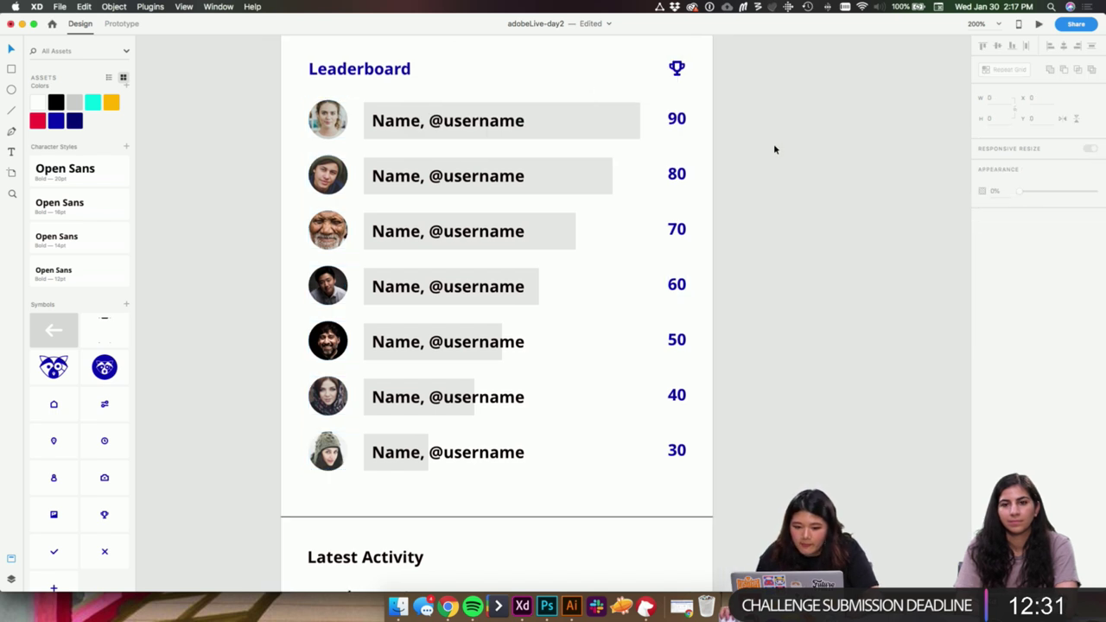
# - Replace the placeholder names in the 90, 40 and 30 point rows with female names from Content Generator
pyautogui.hscroll(-2, 740, 130)
pyautogui.click(558, 115)
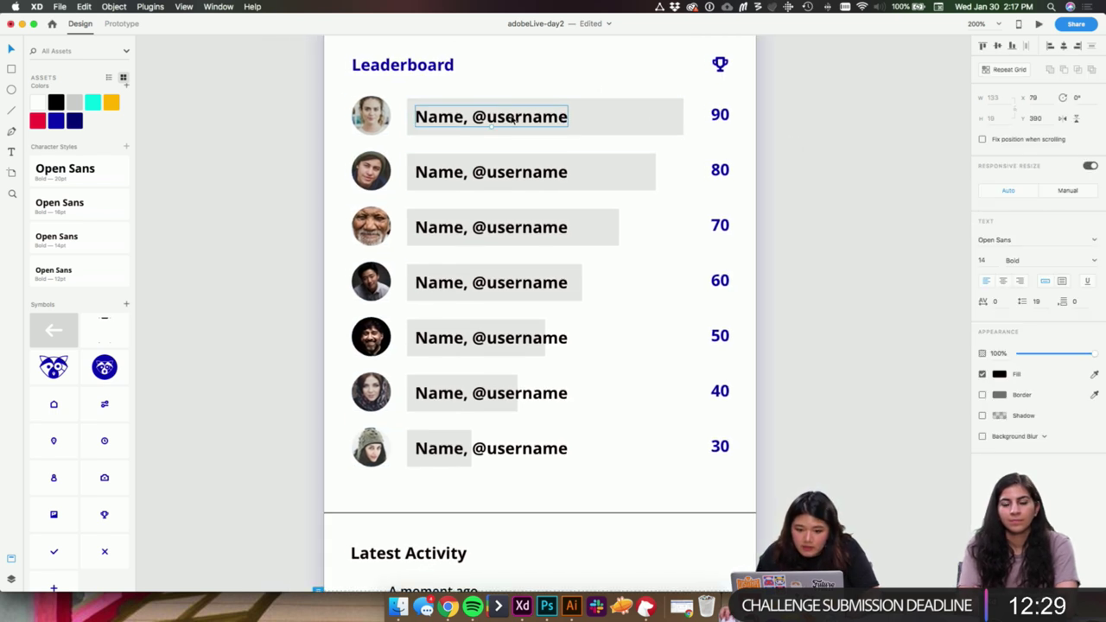
pyautogui.keyDown('shift'); pyautogui.click(456, 396); pyautogui.keyUp('shift')
pyautogui.keyDown('shift'); pyautogui.click(489, 451); pyautogui.keyUp('shift')
pyautogui.click(151, 6)
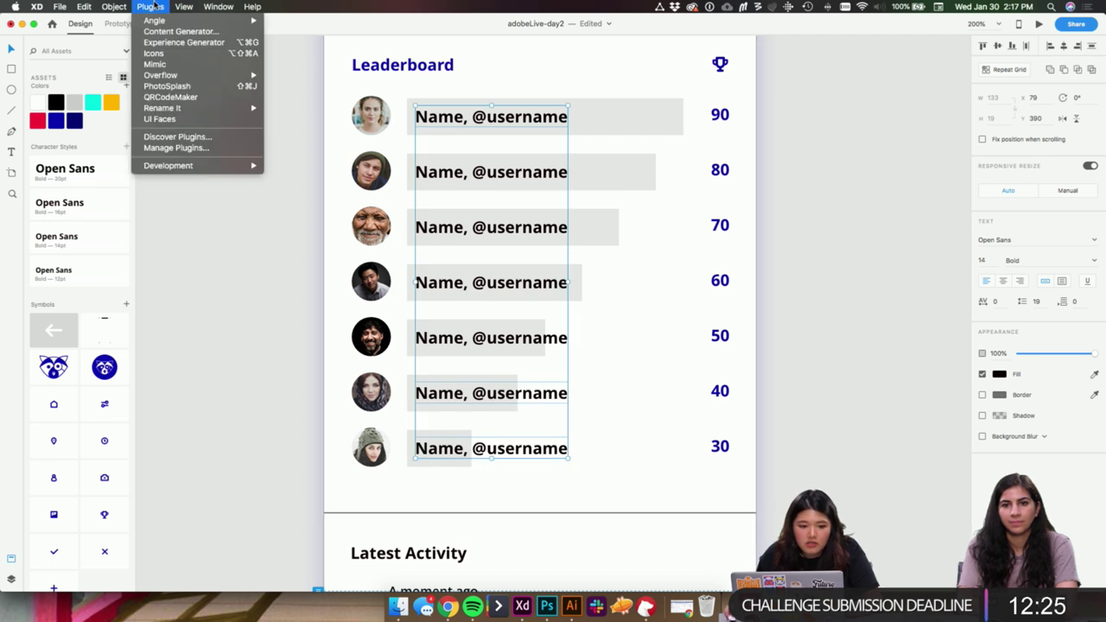
pyautogui.click(169, 32)
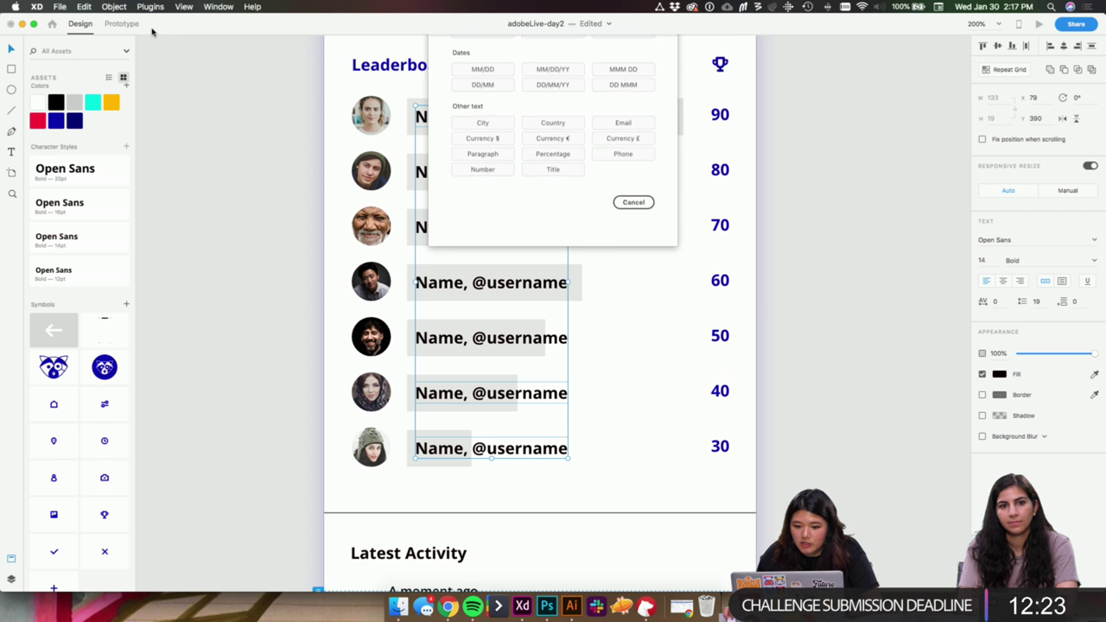
pyautogui.click(557, 138)
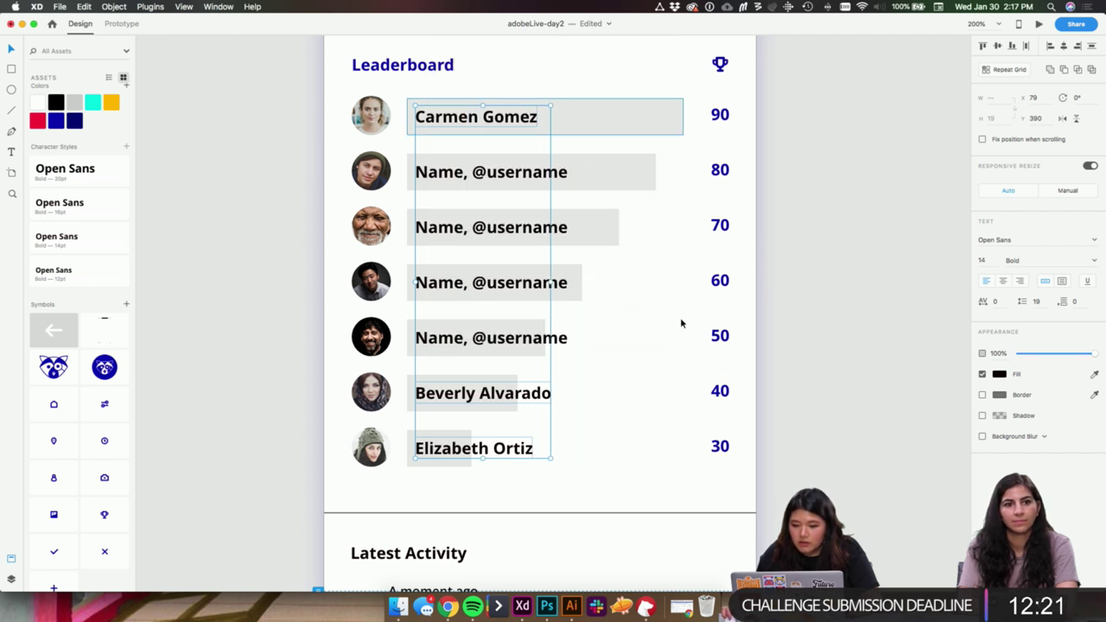
pyautogui.click(477, 175)
pyautogui.keyDown('shift'); pyautogui.click(469, 227); pyautogui.keyUp('shift')
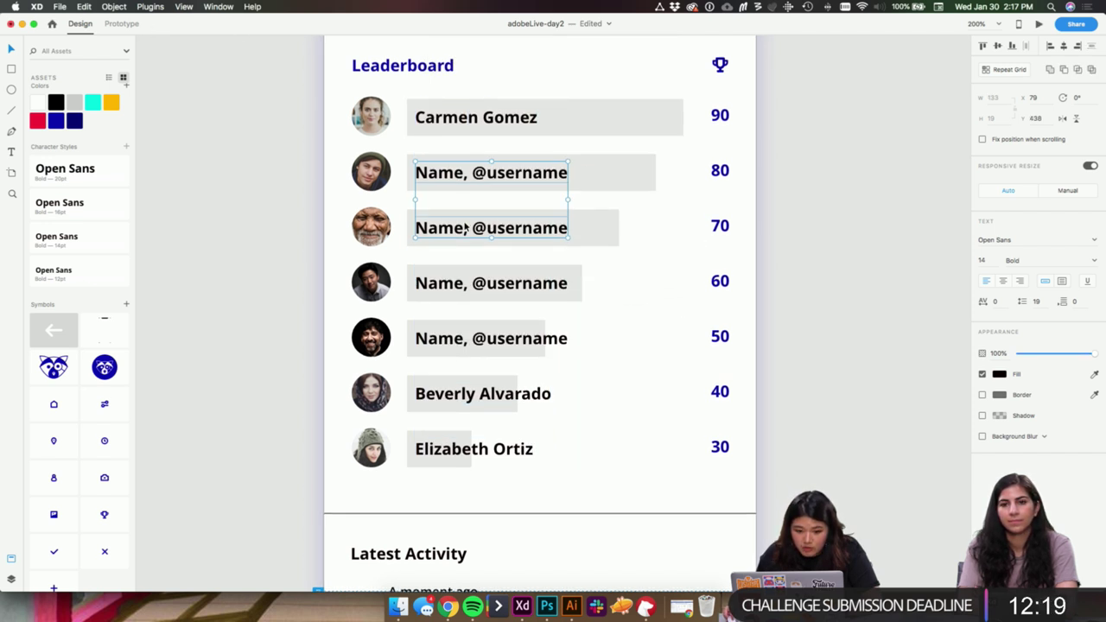
pyautogui.scroll(1, 469, 227)
pyautogui.keyDown('shift'); pyautogui.click(502, 296); pyautogui.keyUp('shift')
pyautogui.keyDown('shift'); pyautogui.click(488, 344); pyautogui.keyUp('shift')
pyautogui.scroll(1, 488, 344)
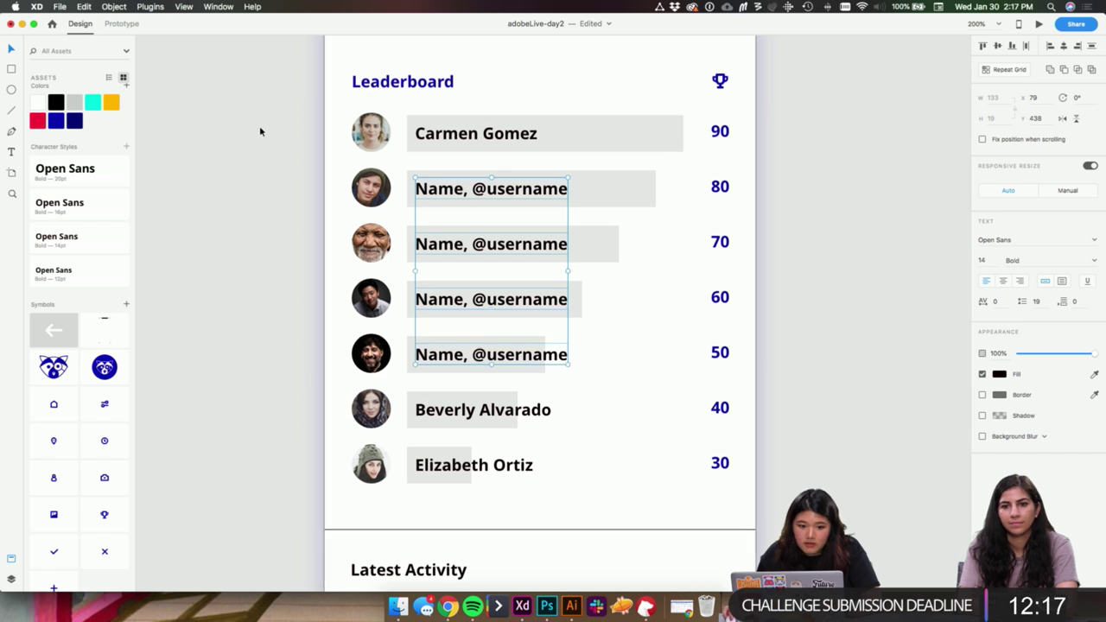
pyautogui.click(150, 6)
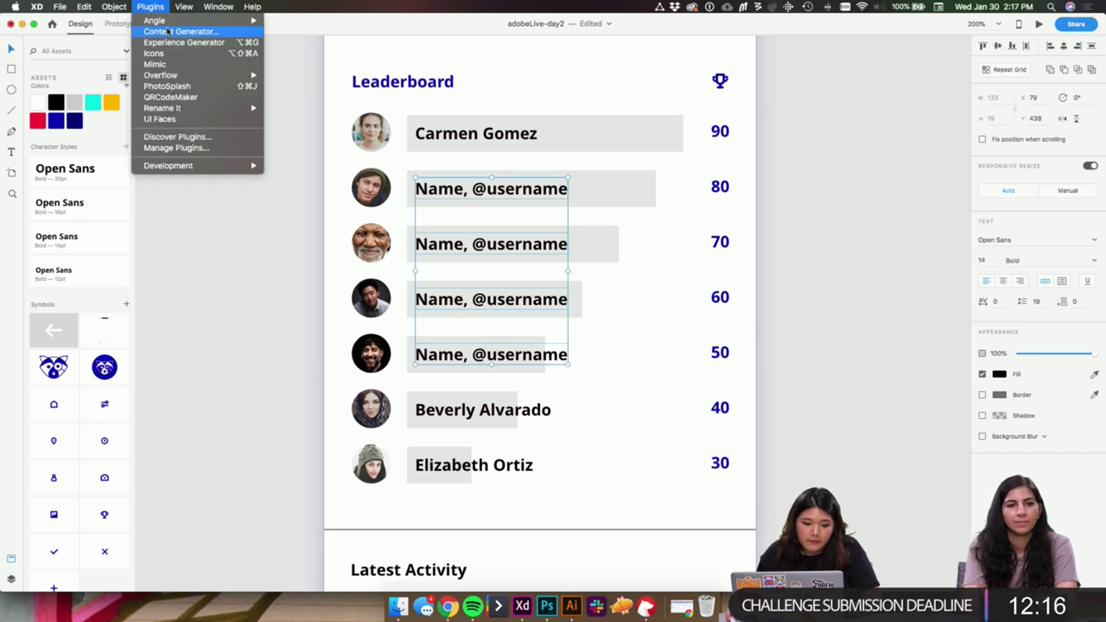
pyautogui.click(201, 119)
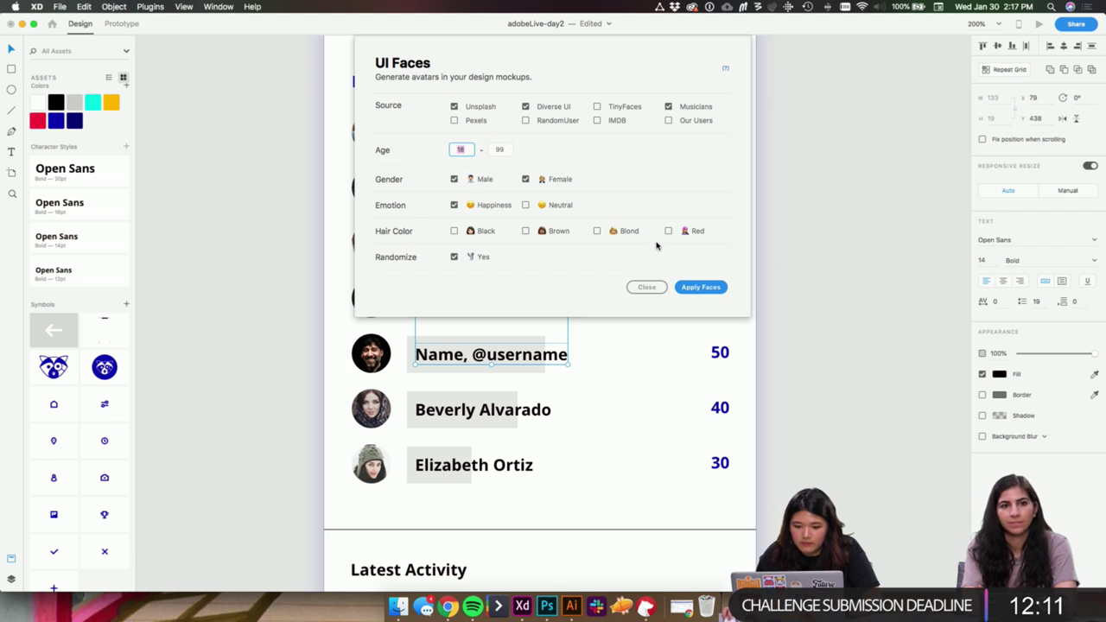
pyautogui.click(646, 287)
# - Replace the four selected placeholder names with male names from Content Generator
pyautogui.click(150, 6)
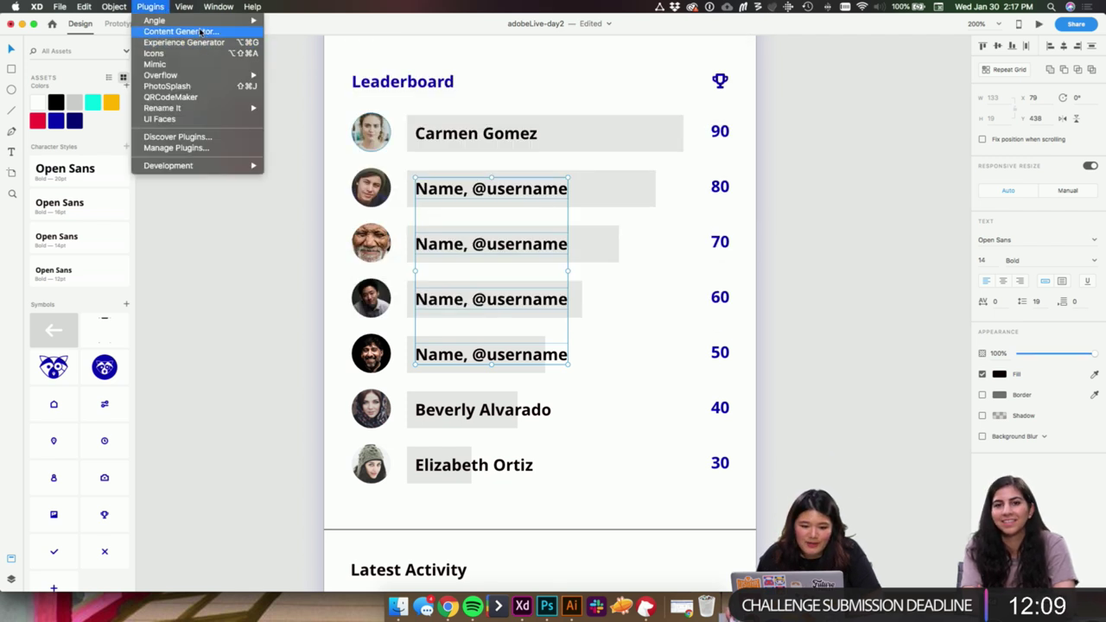
pyautogui.click(199, 31)
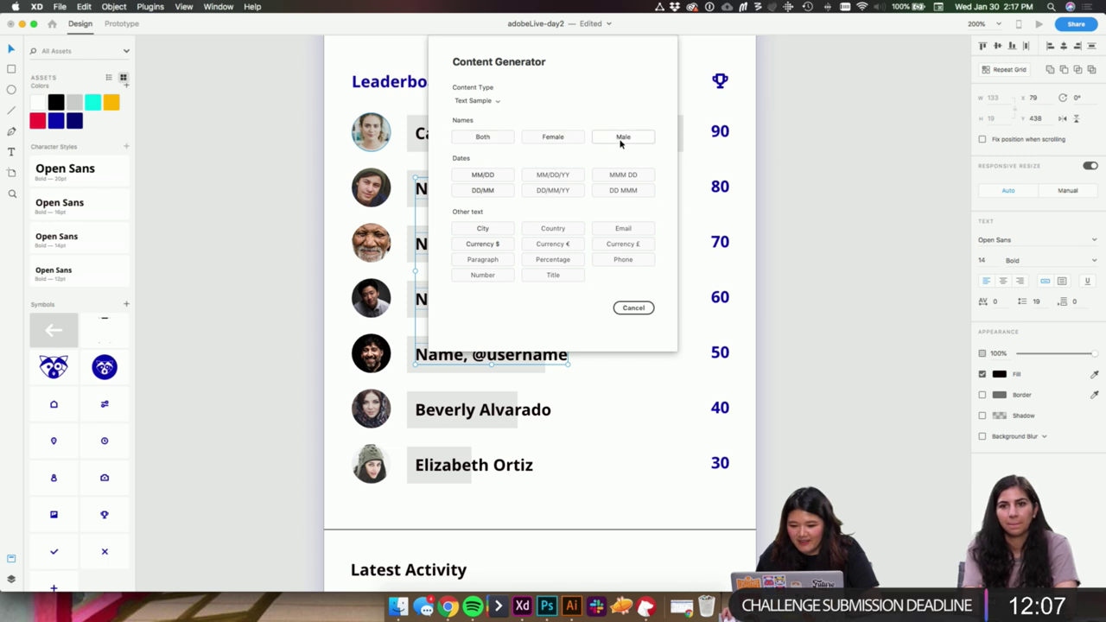
pyautogui.click(620, 143)
pyautogui.click(820, 228)
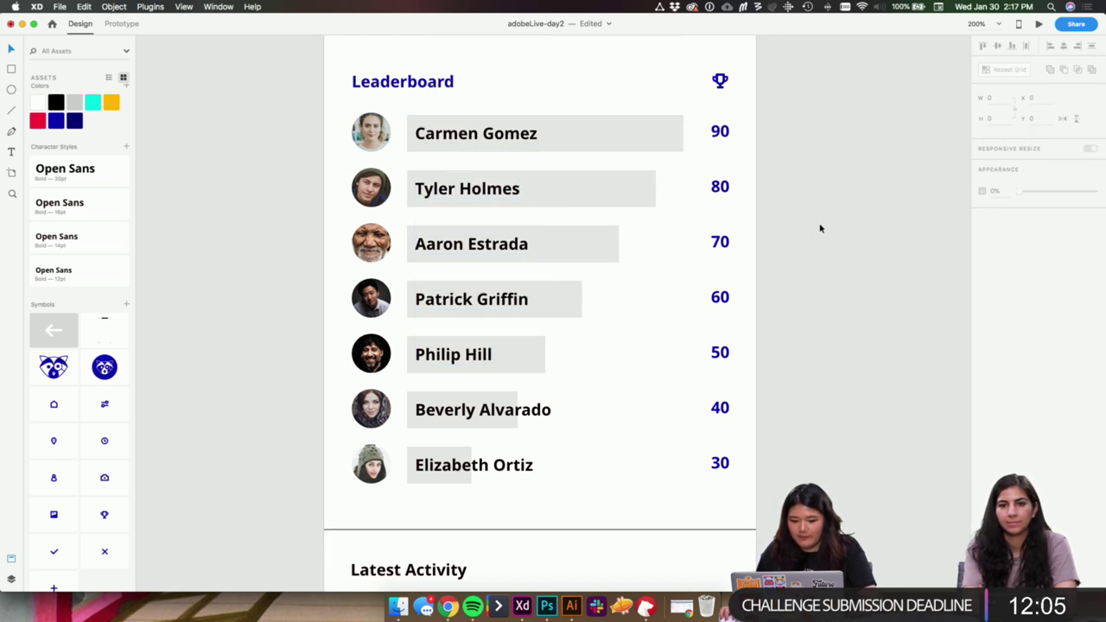
pyautogui.moveTo(821, 228); pyautogui.dragTo(755, 201)
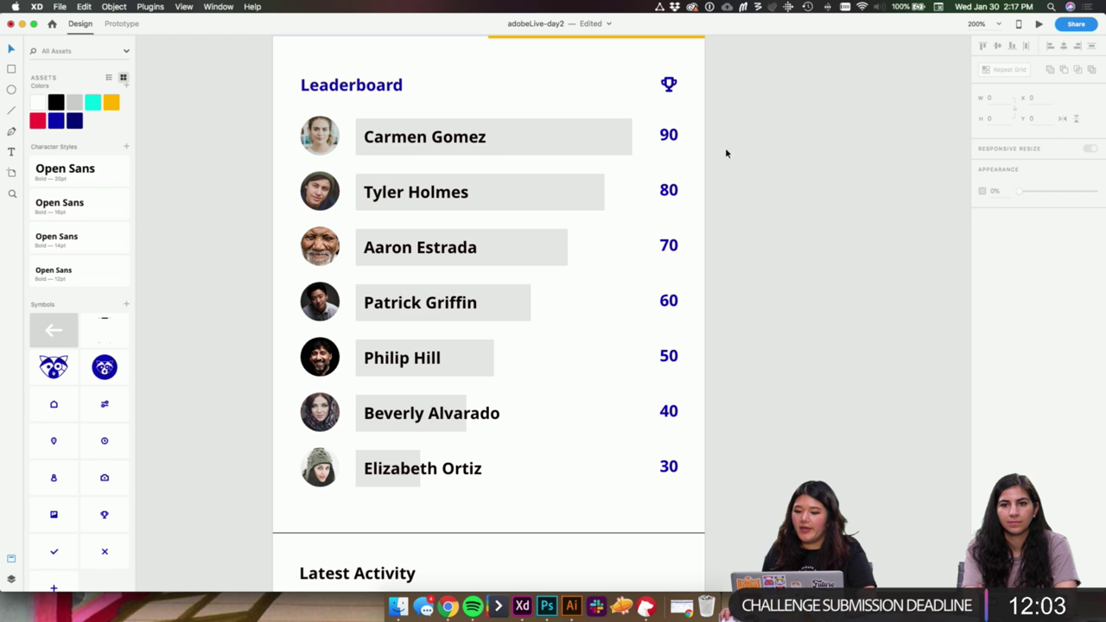
pyautogui.click(584, 134)
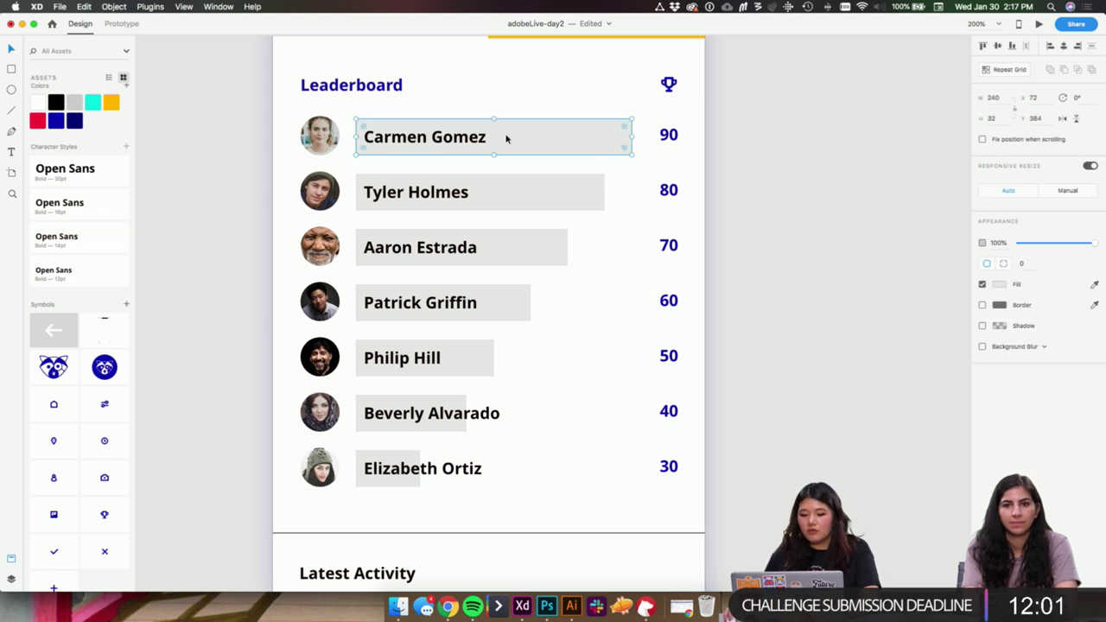
pyautogui.hscroll(1, 579, 200)
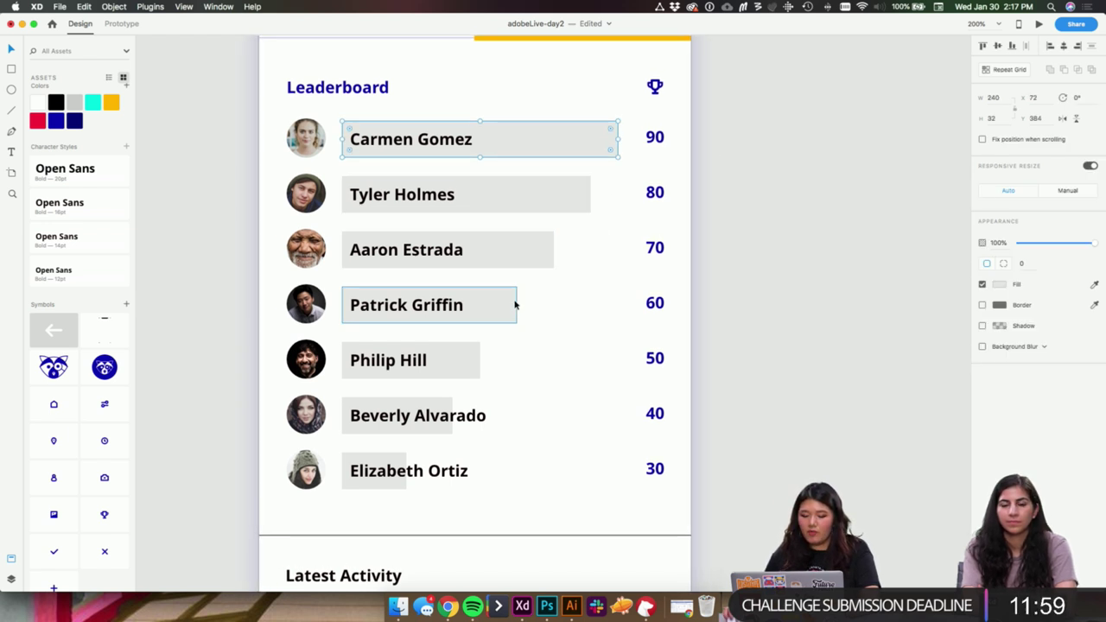
pyautogui.click(563, 199)
pyautogui.click(575, 139)
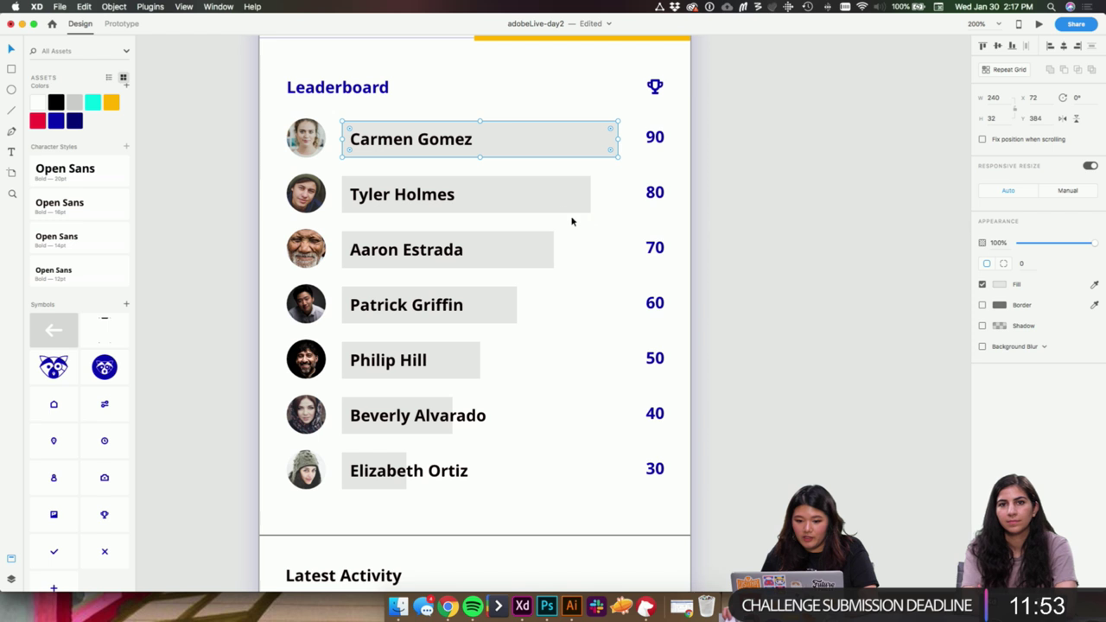
pyautogui.click(563, 191)
pyautogui.moveTo(566, 150); pyautogui.dragTo(545, 356)
pyautogui.scroll(1, 481, 345)
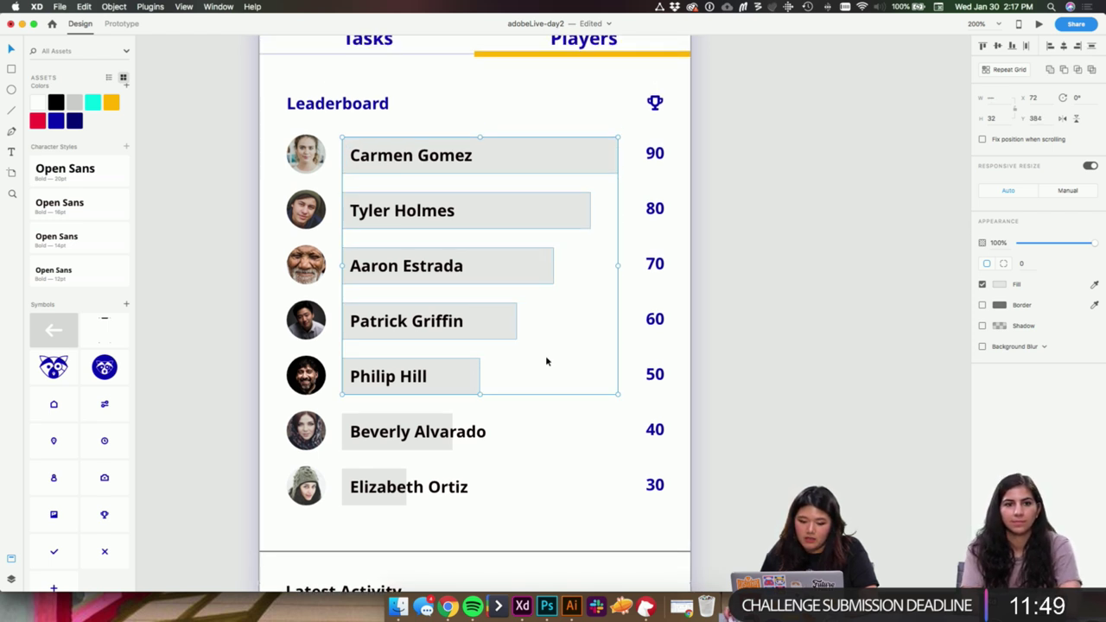
pyautogui.click(704, 345)
pyautogui.moveTo(742, 282); pyautogui.dragTo(735, 147)
pyautogui.scroll(-4, 734, 147)
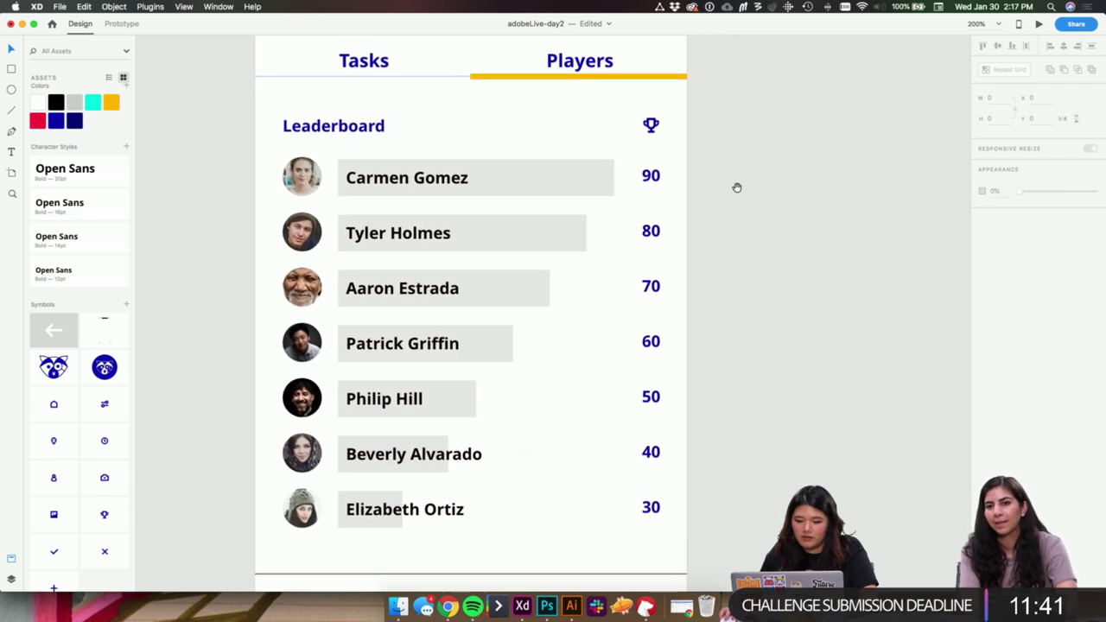
pyautogui.click(595, 174)
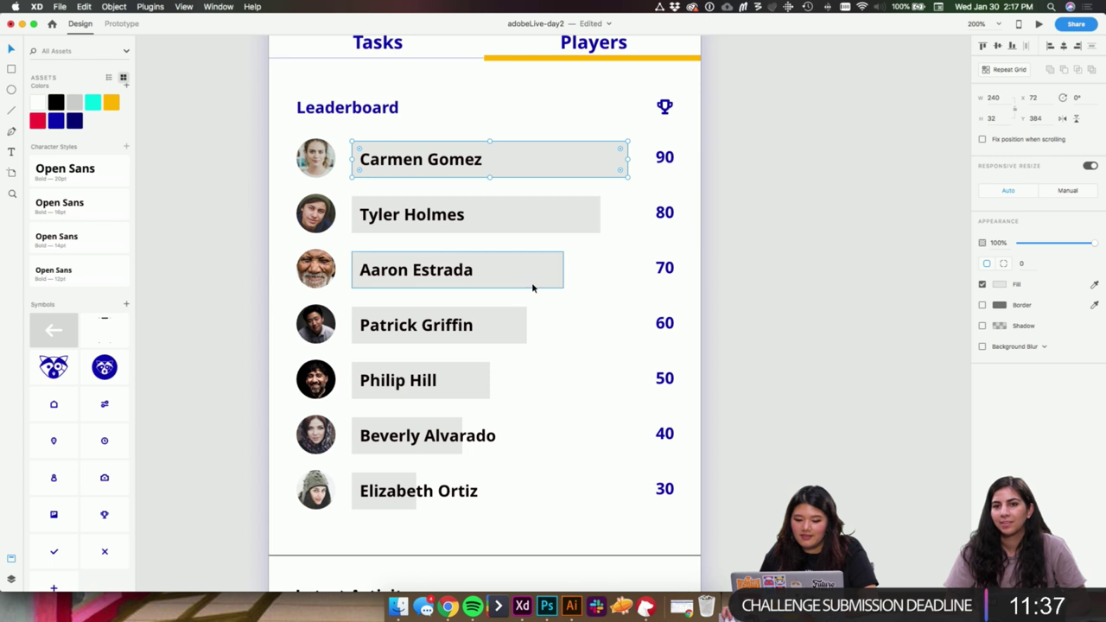
pyautogui.scroll(1, 532, 282)
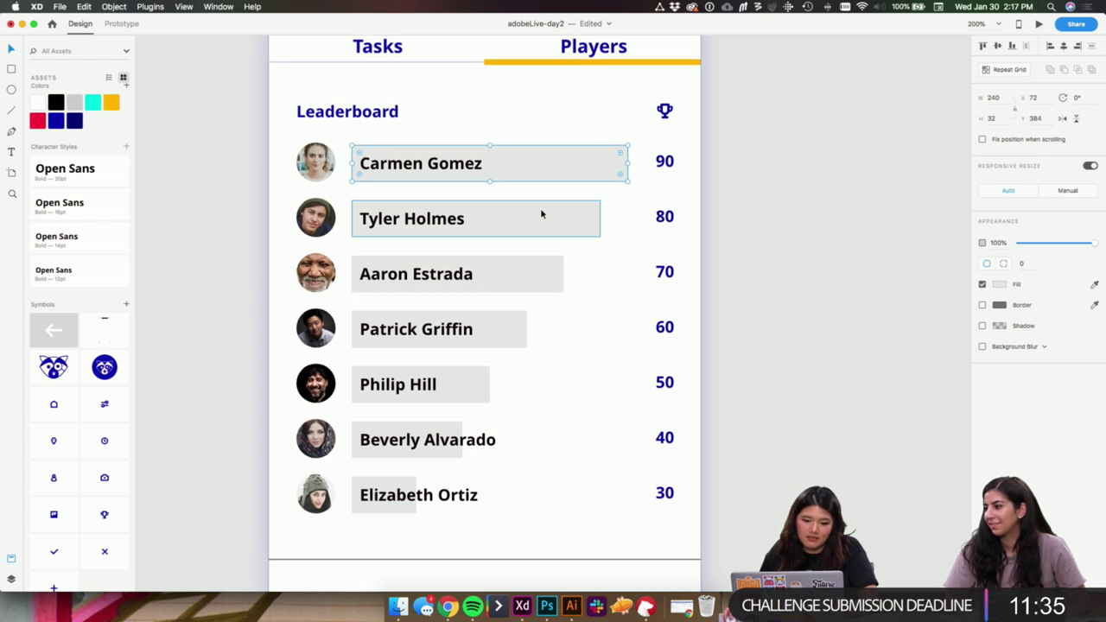
pyautogui.keyDown('shift'); pyautogui.click(540, 207); pyautogui.keyUp('shift')
pyautogui.keyDown('shift'); pyautogui.click(532, 275); pyautogui.keyUp('shift')
pyautogui.keyDown('shift'); pyautogui.click(510, 327); pyautogui.keyUp('shift')
pyautogui.keyDown('shift'); pyautogui.click(475, 384); pyautogui.keyUp('shift')
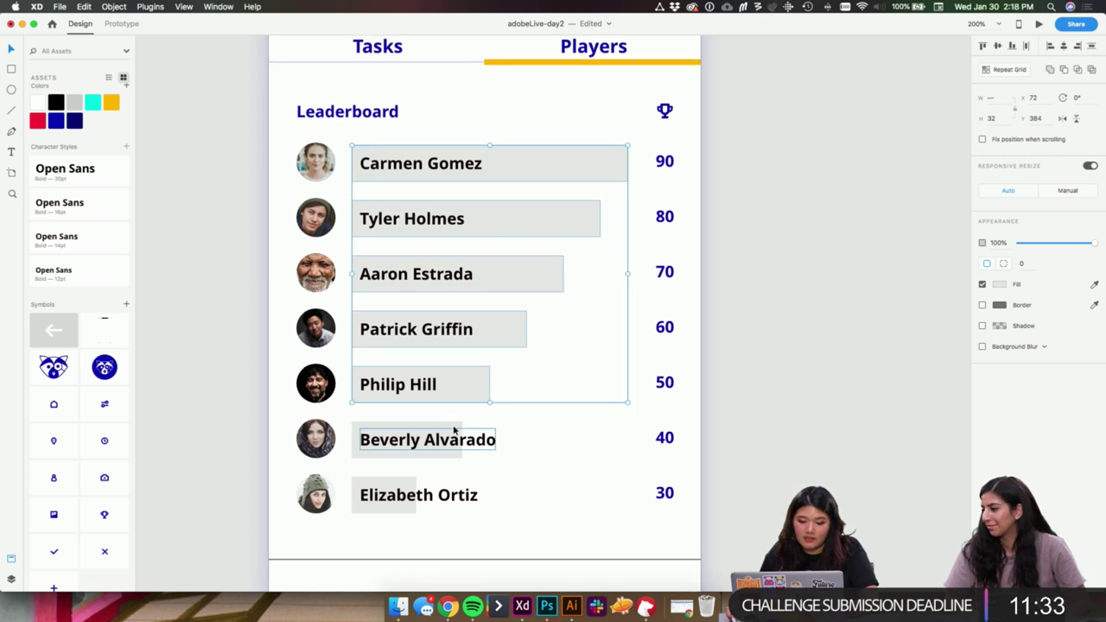
pyautogui.keyDown('shift'); pyautogui.click(453, 430); pyautogui.keyUp('shift')
# - Recolor all seven gray bars behind the leaderboard names with the yellow asset color
pyautogui.click(454, 432)
pyautogui.keyDown('shift'); pyautogui.click(479, 385); pyautogui.keyUp('shift')
pyautogui.keyDown('shift'); pyautogui.click(512, 333); pyautogui.keyUp('shift')
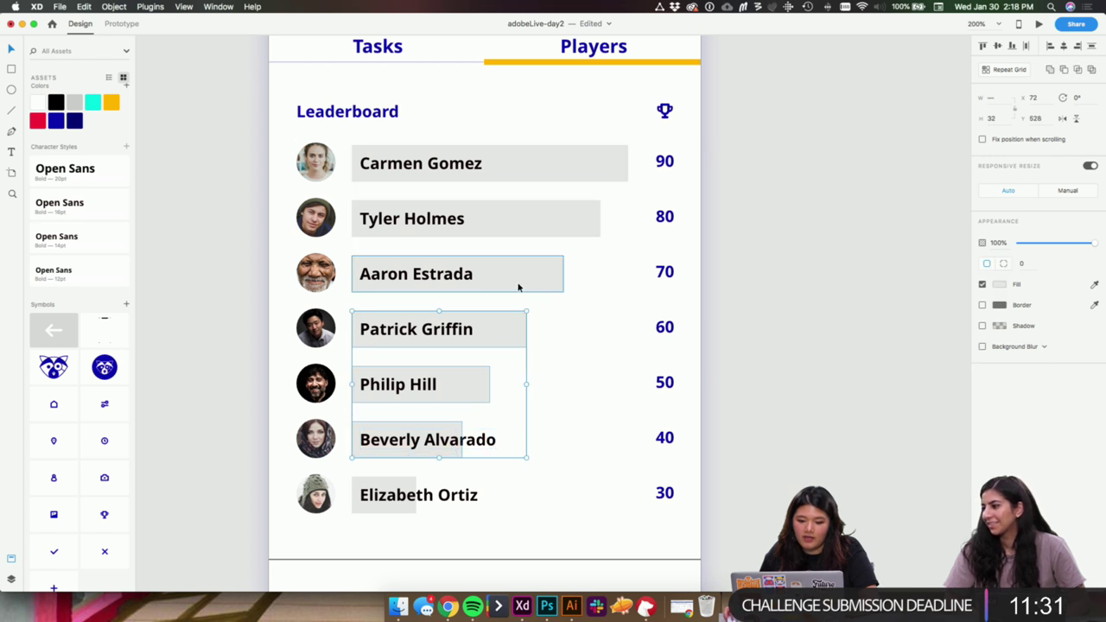
pyautogui.keyDown('shift'); pyautogui.click(521, 283); pyautogui.keyUp('shift')
pyautogui.keyDown('shift'); pyautogui.click(533, 231); pyautogui.keyUp('shift')
pyautogui.keyDown('shift'); pyautogui.click(545, 171); pyautogui.keyUp('shift')
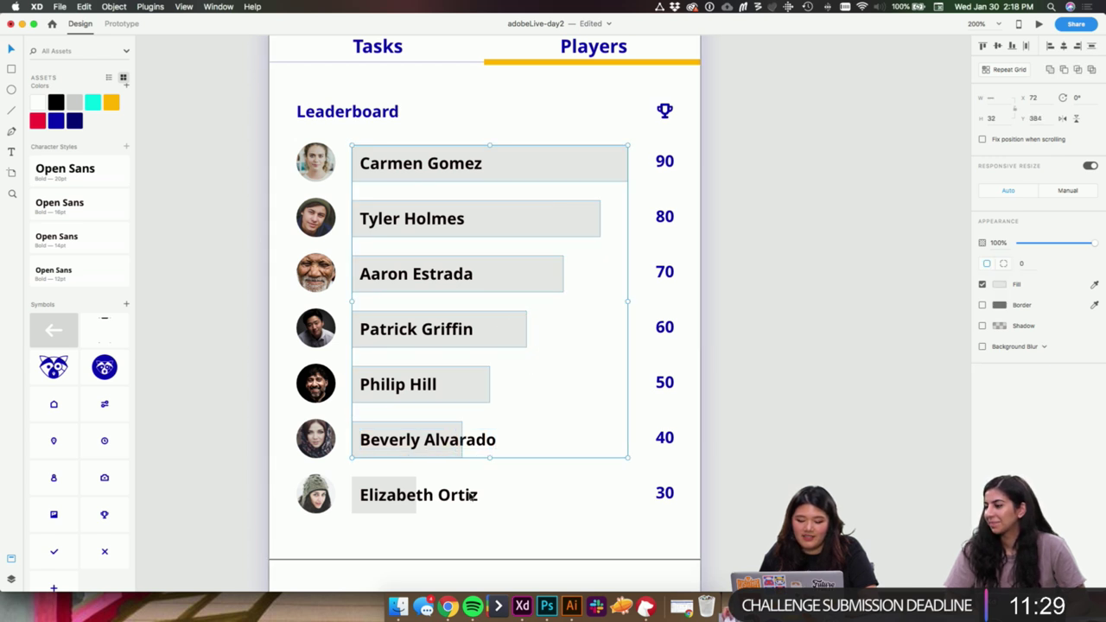
pyautogui.keyDown('shift'); pyautogui.click(402, 510); pyautogui.keyUp('shift')
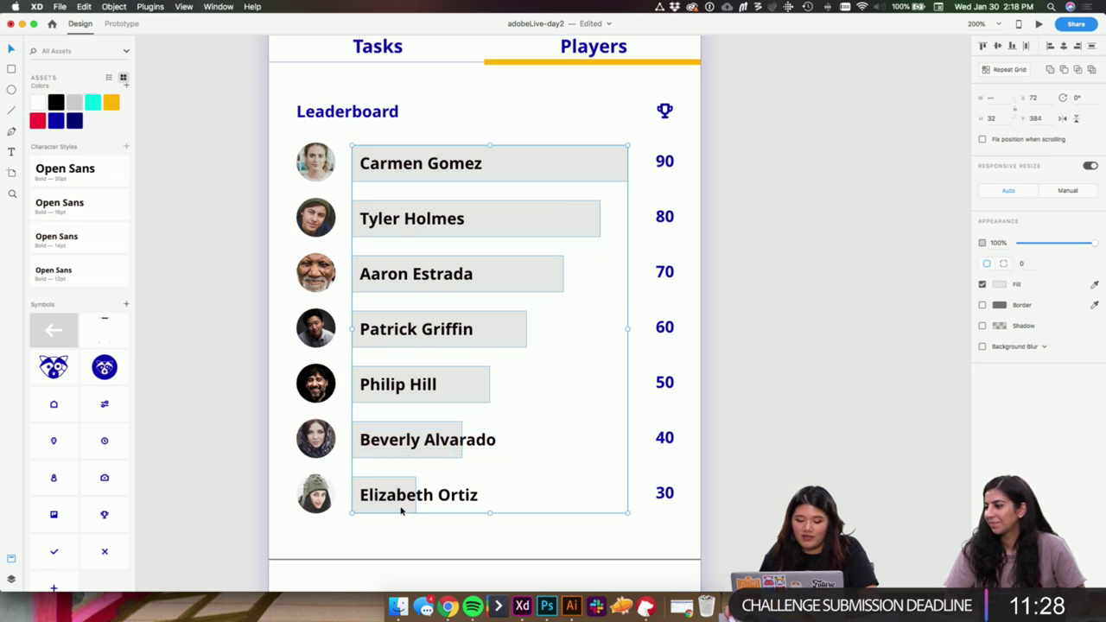
pyautogui.click(111, 102)
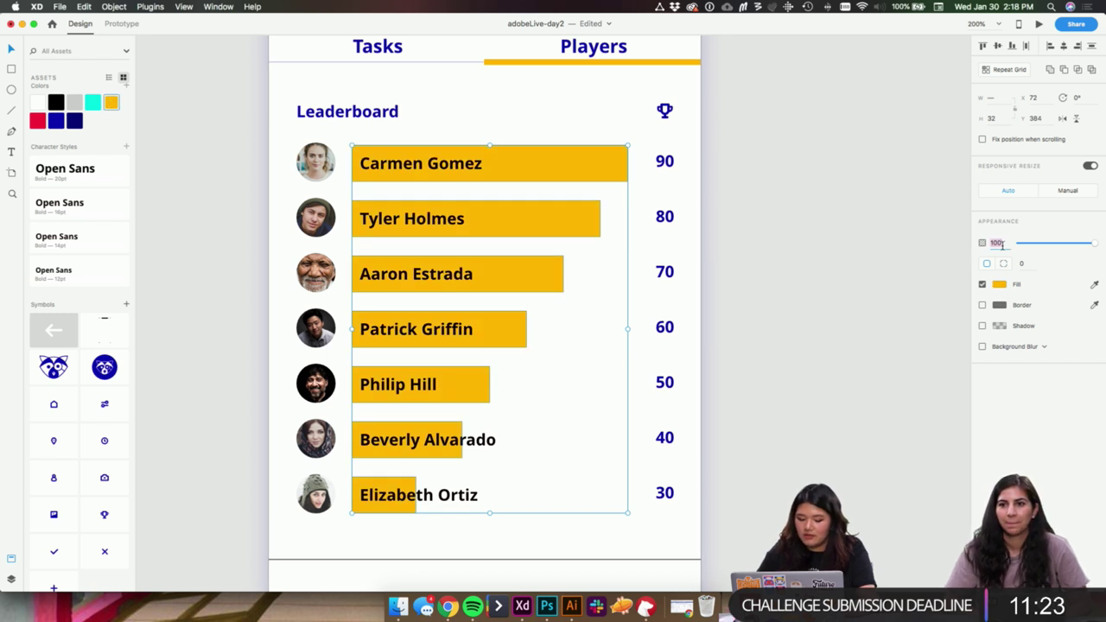
# - Set the opacity of the seven yellow leaderboard bars to 20%
pyautogui.press('Return')
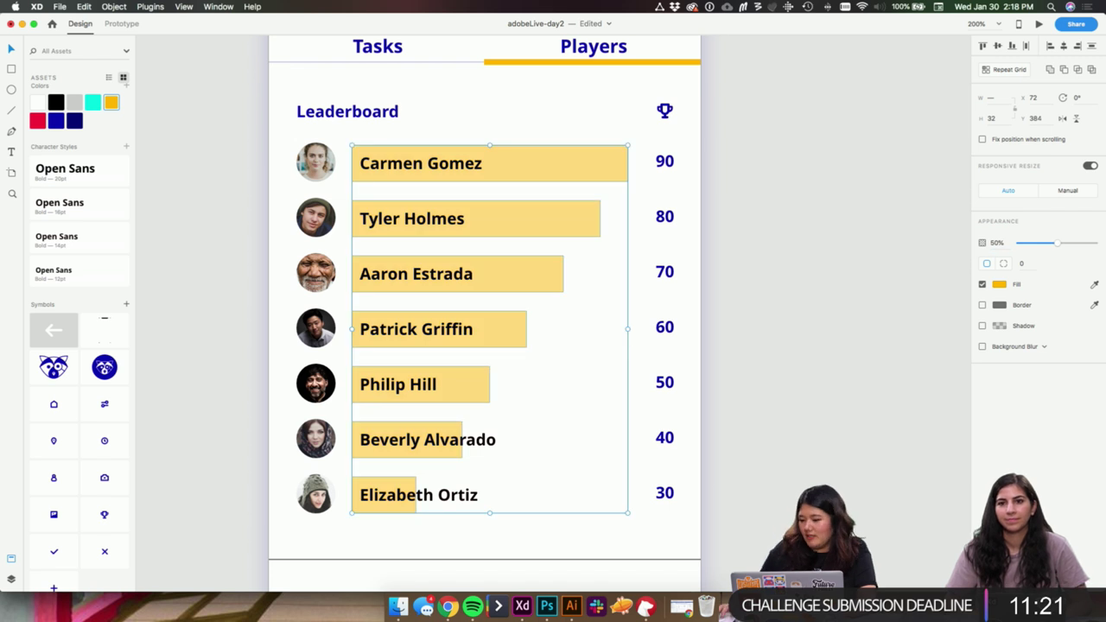
pyautogui.click(1001, 245)
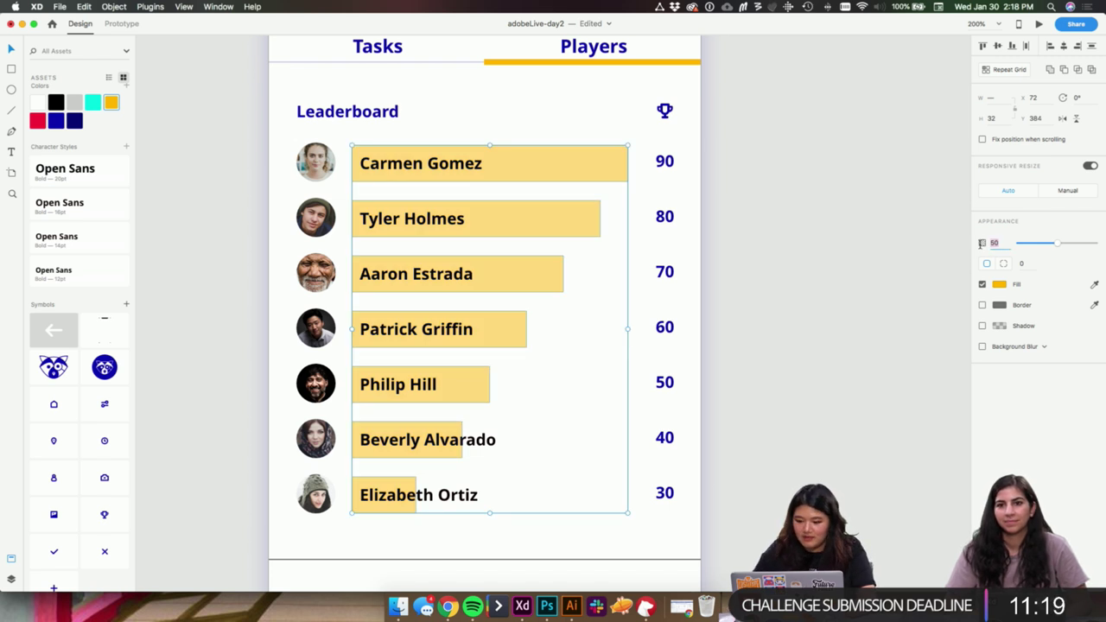
pyautogui.write('20')
pyautogui.press('Return')
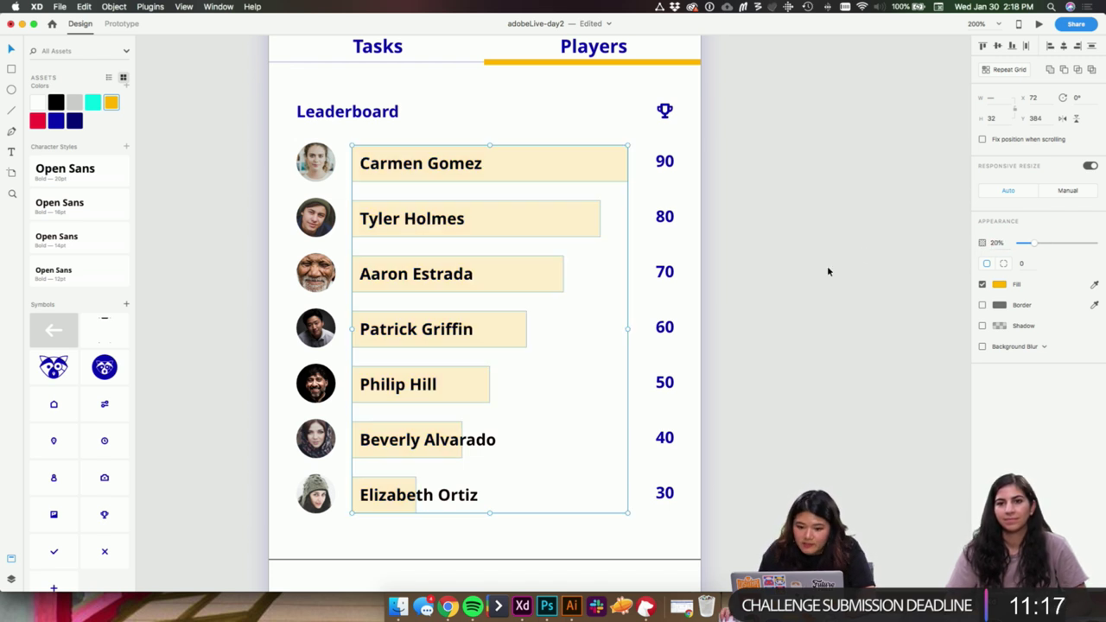
pyautogui.click(827, 266)
# - Recolor all seven player names in the leaderboard with the blue asset color
pyautogui.click(439, 163)
pyautogui.keyDown('shift'); pyautogui.click(429, 218); pyautogui.keyUp('shift')
pyautogui.keyDown('shift'); pyautogui.click(442, 274); pyautogui.keyUp('shift')
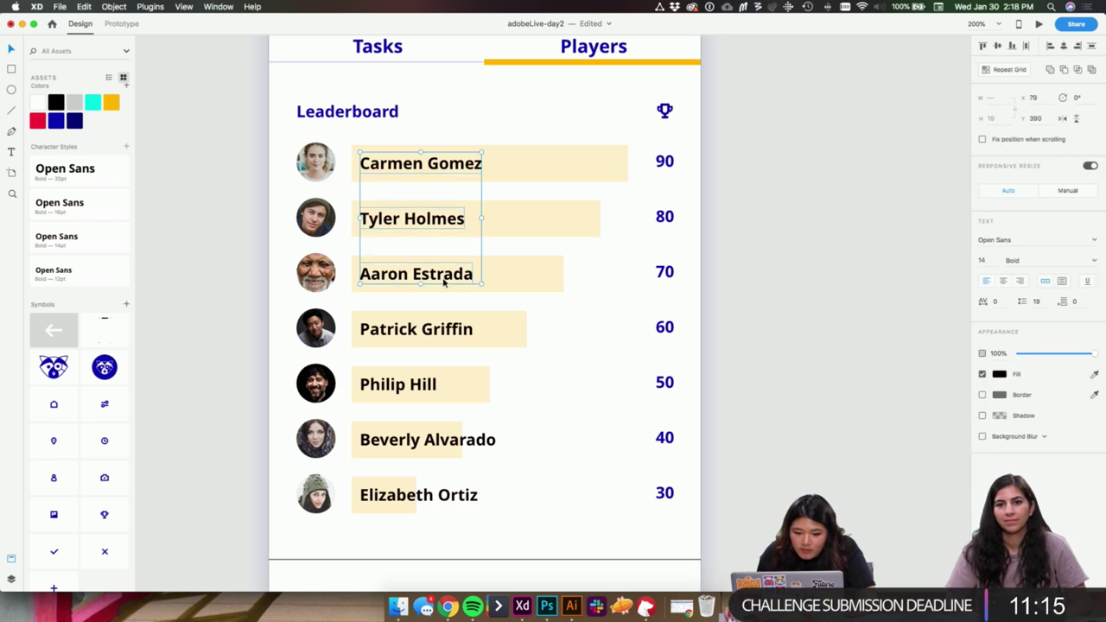
pyautogui.keyDown('shift'); pyautogui.click(436, 330); pyautogui.keyUp('shift')
pyautogui.keyDown('shift'); pyautogui.click(428, 385); pyautogui.keyUp('shift')
pyautogui.keyDown('shift'); pyautogui.click(428, 440); pyautogui.keyUp('shift')
pyautogui.scroll(1, 428, 458)
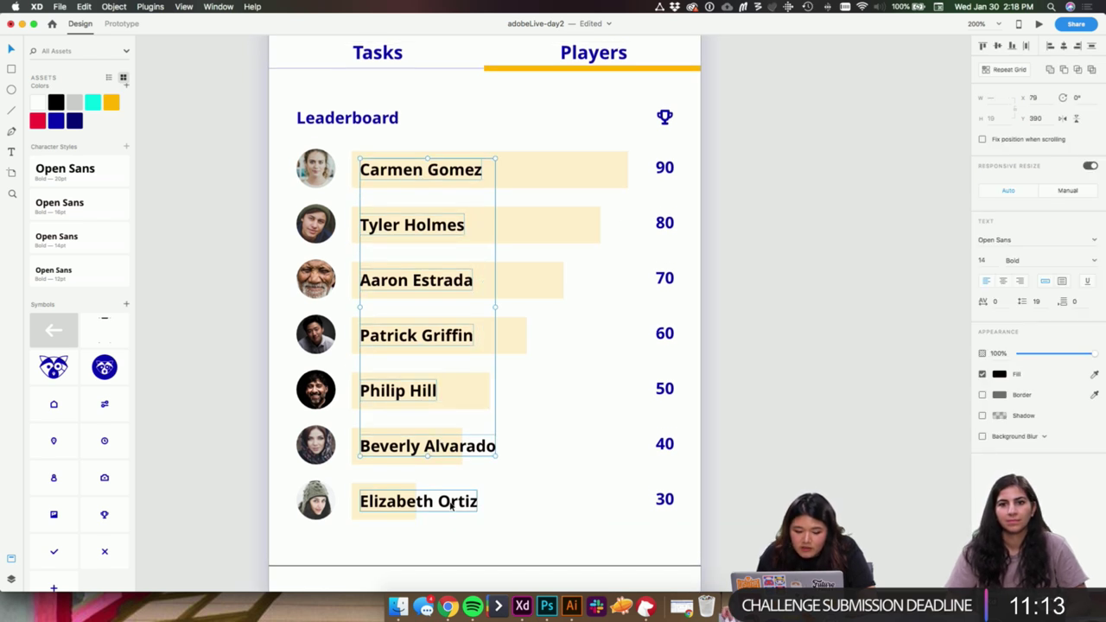
pyautogui.keyDown('shift'); pyautogui.click(419, 501); pyautogui.keyUp('shift')
pyautogui.click(56, 121)
# - Set the opacity of all seven yellow leaderboard bars to 50%
pyautogui.click(572, 183)
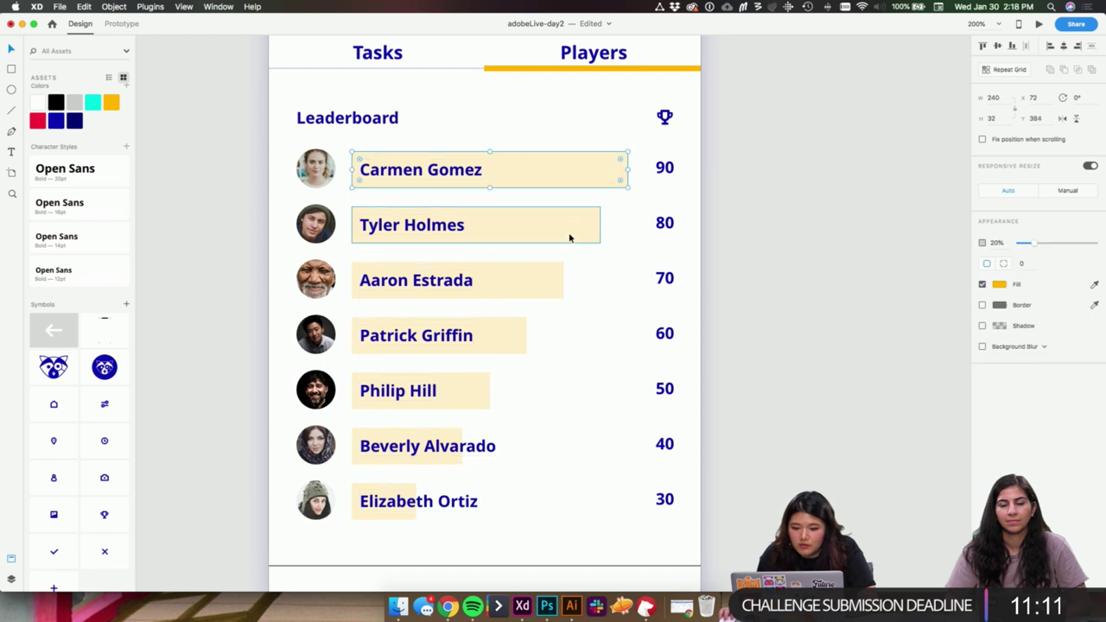
pyautogui.keyDown('shift'); pyautogui.click(571, 235); pyautogui.keyUp('shift')
pyautogui.keyDown('shift'); pyautogui.click(545, 274); pyautogui.keyUp('shift')
pyautogui.keyDown('shift'); pyautogui.click(512, 339); pyautogui.keyUp('shift')
pyautogui.keyDown('shift'); pyautogui.click(485, 389); pyautogui.keyUp('shift')
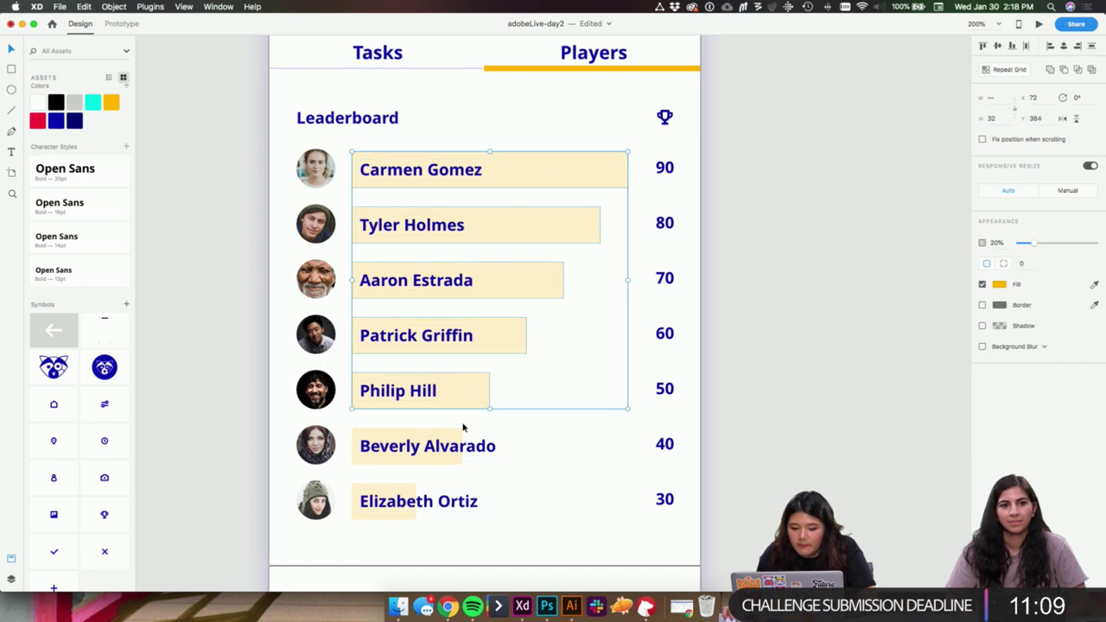
pyautogui.keyDown('shift'); pyautogui.click(445, 434); pyautogui.keyUp('shift')
pyautogui.keyDown('shift'); pyautogui.click(402, 491); pyautogui.keyUp('shift')
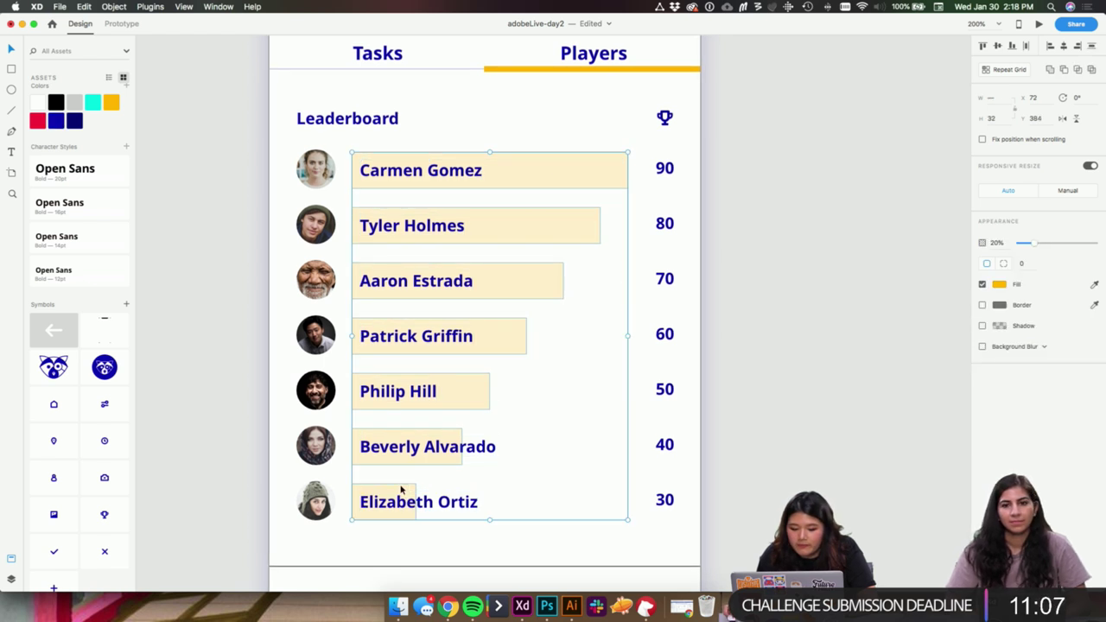
pyautogui.click(995, 243)
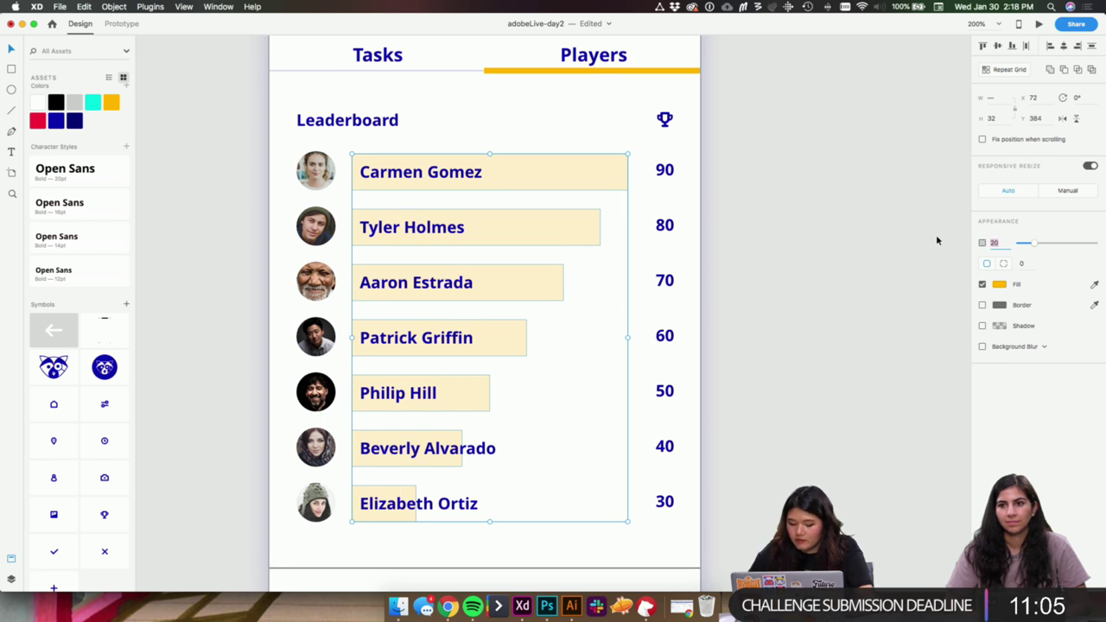
# - Fill the seven leaderboard bars with a horizontal linear gradient running from yellow #FFB400 to blue #0C00AD
pyautogui.click(999, 285)
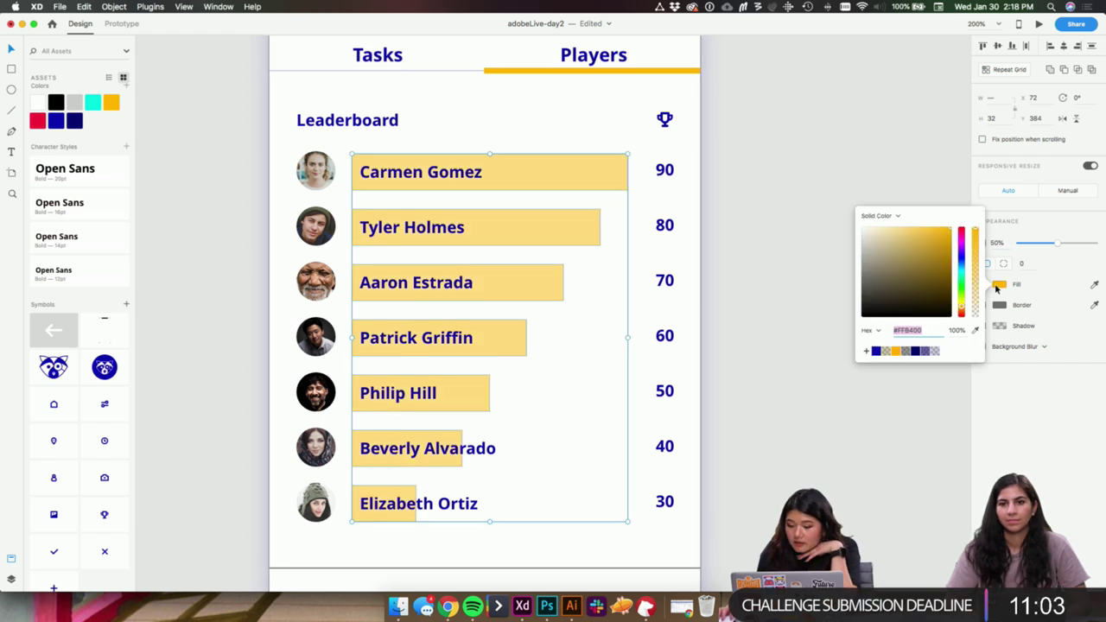
pyautogui.click(899, 216)
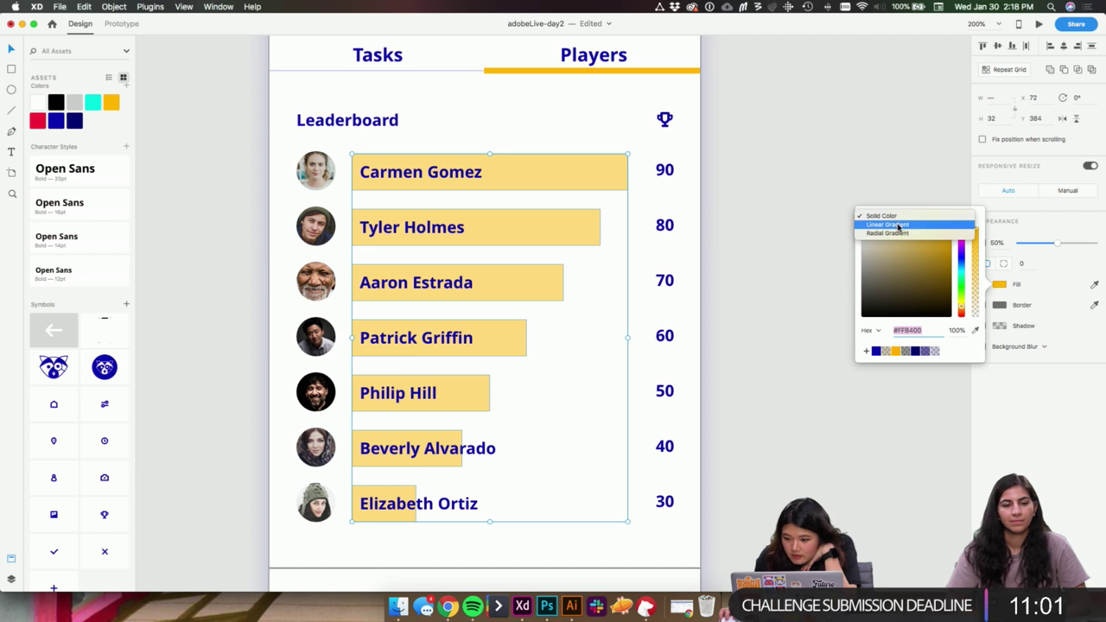
pyautogui.click(901, 228)
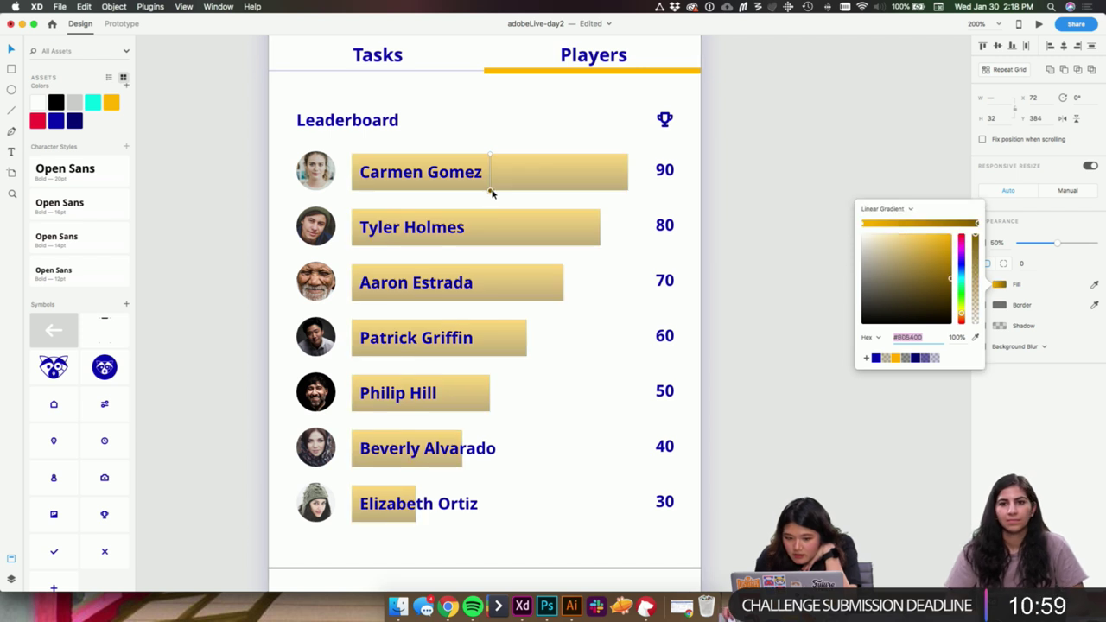
pyautogui.moveTo(490, 190); pyautogui.dragTo(632, 155)
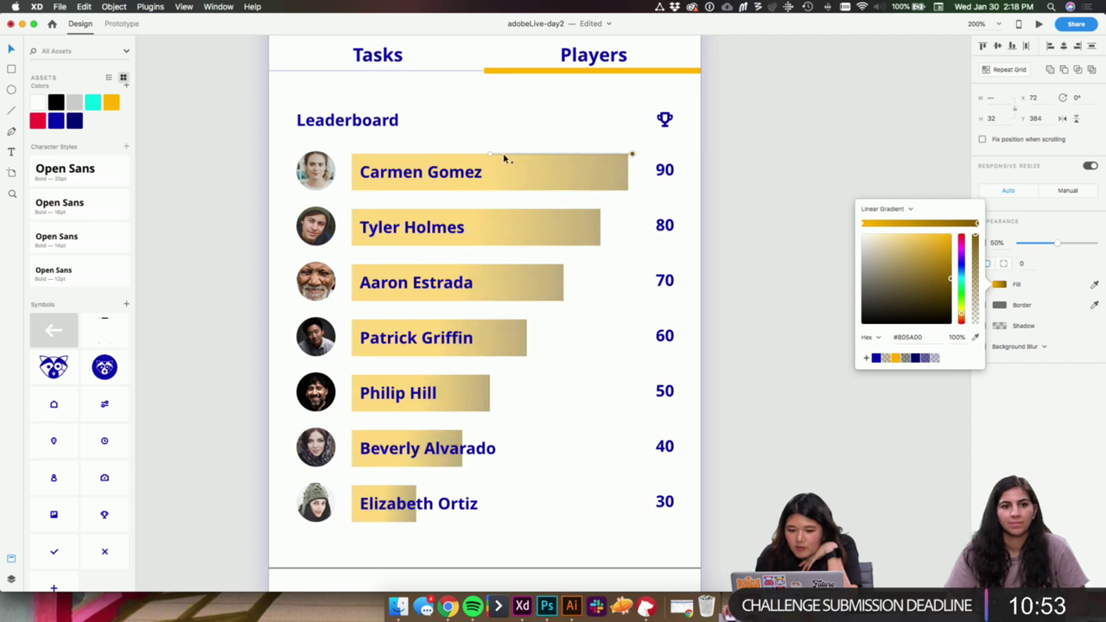
pyautogui.moveTo(490, 154); pyautogui.dragTo(362, 153)
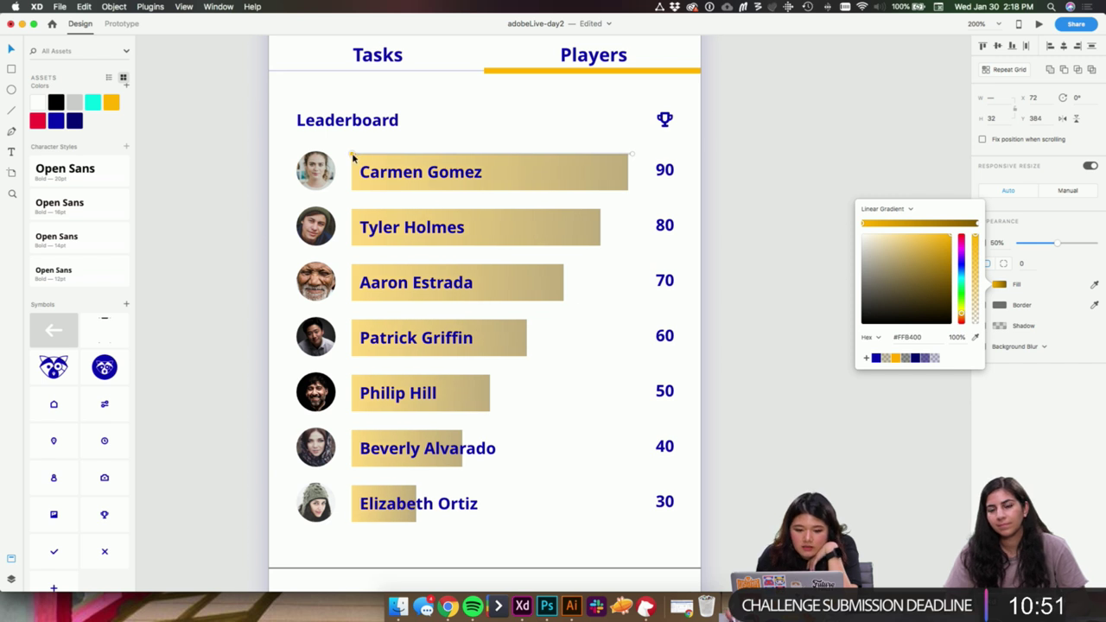
pyautogui.click(628, 155)
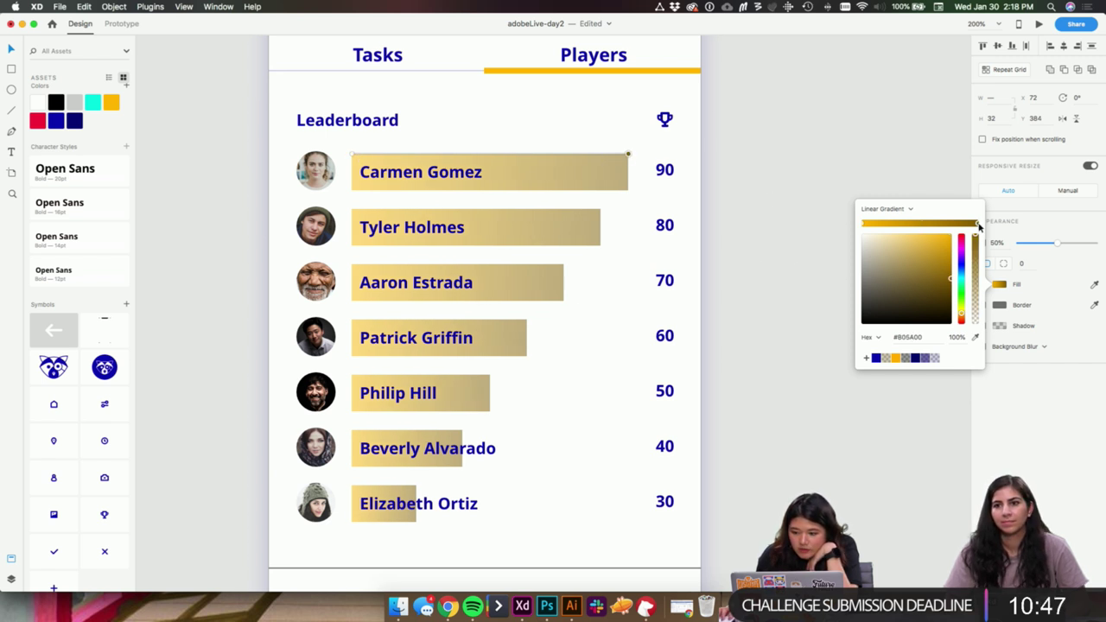
pyautogui.click(876, 358)
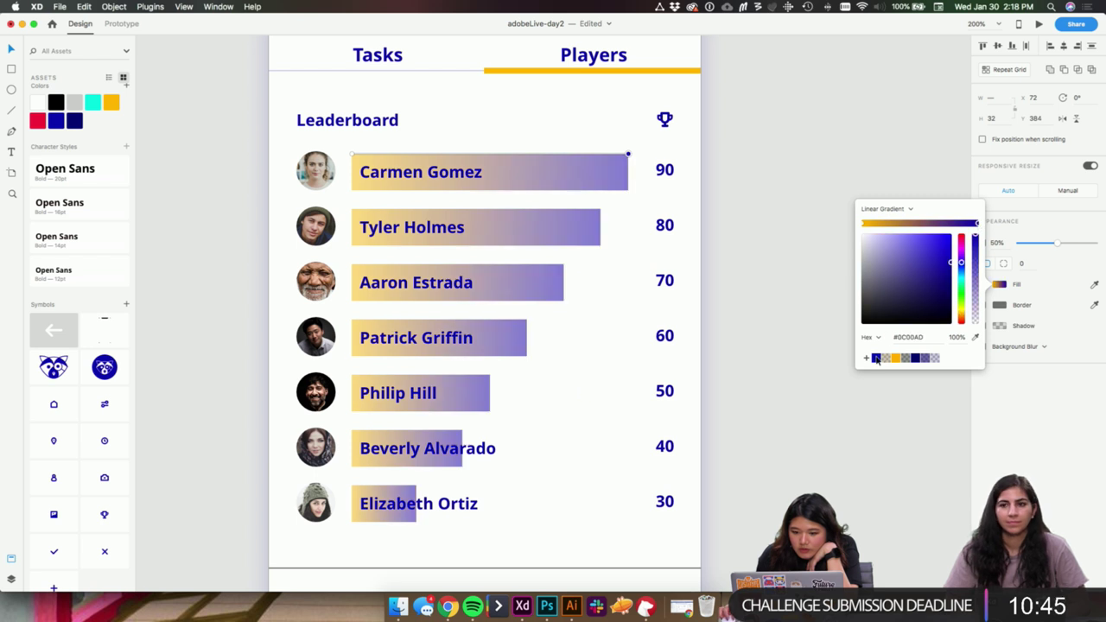
# - Examine the gradient leaderboard bars against the header image and the rest of the Players artboard
pyautogui.scroll(5, 714, 166)
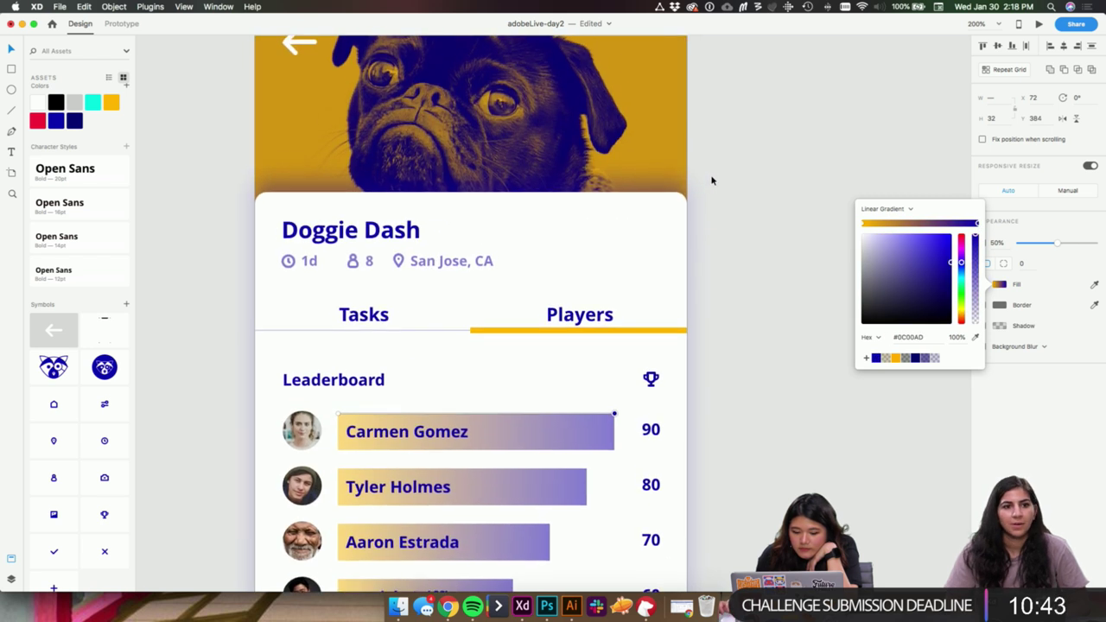
pyautogui.scroll(-4, 714, 166)
pyautogui.scroll(1, 715, 166)
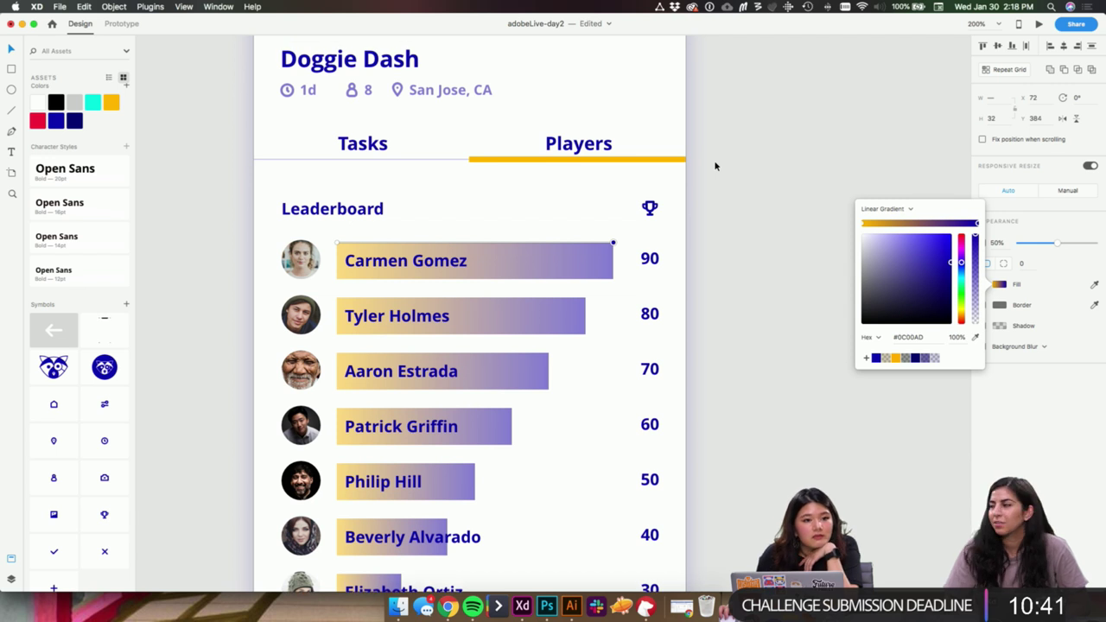
pyautogui.click(740, 198)
pyautogui.scroll(-3, 717, 224)
pyautogui.hscroll(-3, 717, 225)
pyautogui.click(623, 217)
pyautogui.click(805, 237)
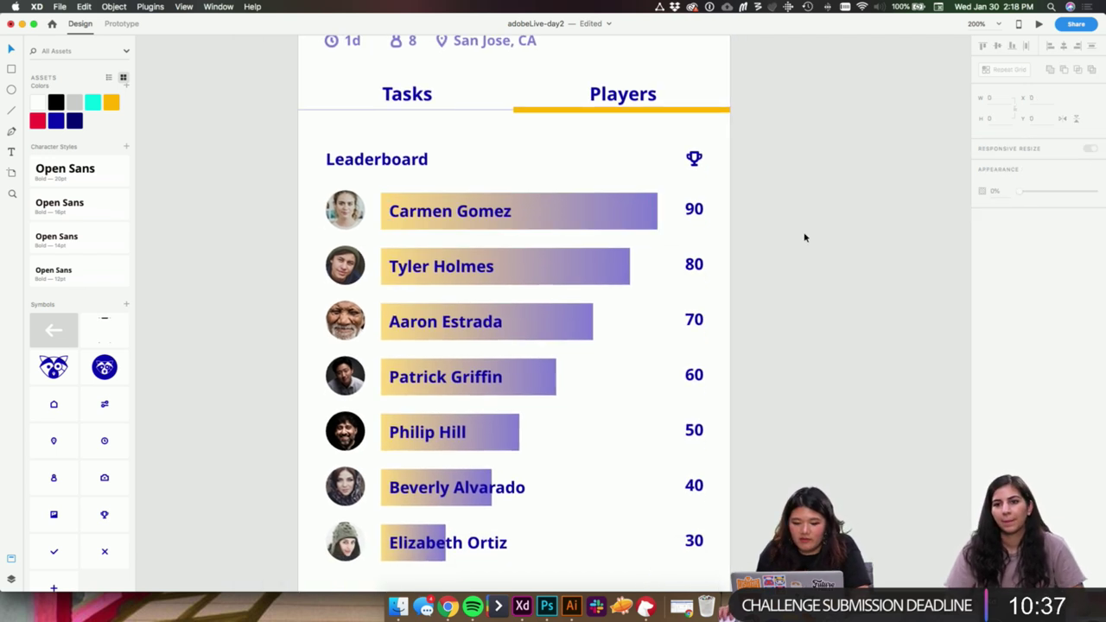
# - Undo the gradient fill on the seven leaderboard bars back to solid yellow
pyautogui.scroll(2, 804, 234)
pyautogui.press('super+z')
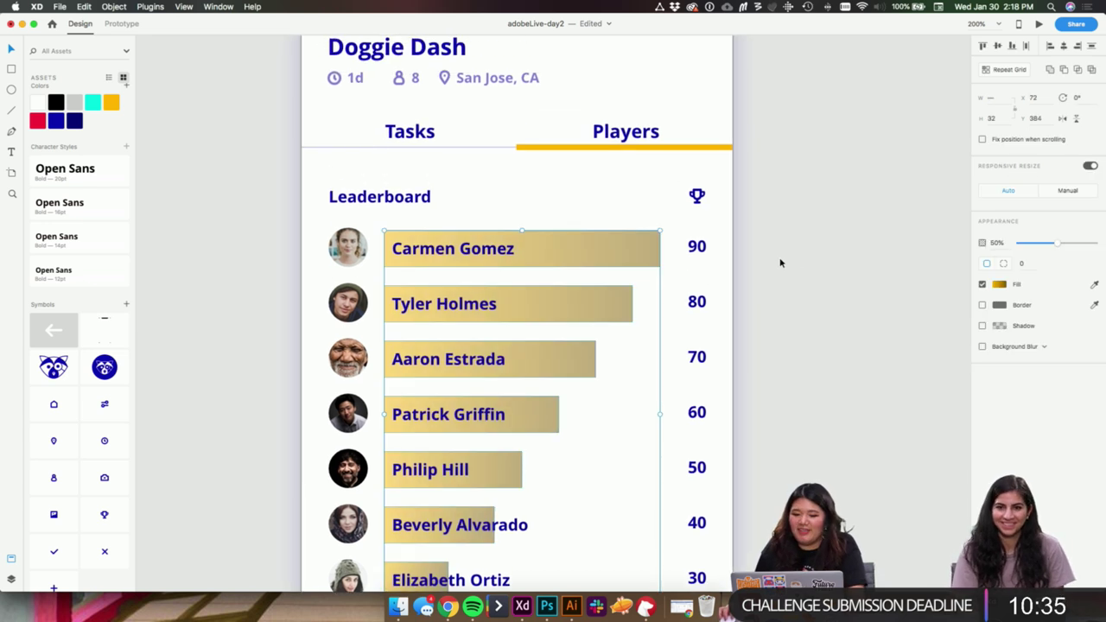
pyautogui.press('super+z')
pyautogui.press('super+shift+z')
pyautogui.press('super+z')
pyautogui.click(805, 263)
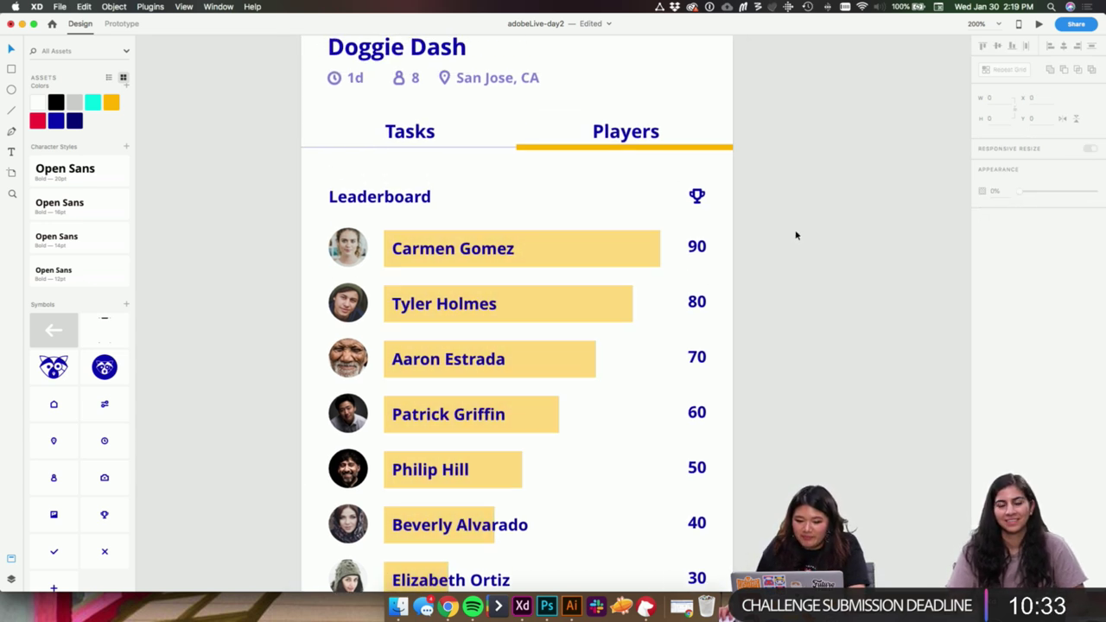
# - Look through Content Generator's text sample options with the first three player names selected, then close it without replacing anything
pyautogui.moveTo(795, 234); pyautogui.dragTo(864, 365)
pyautogui.moveTo(835, 289); pyautogui.dragTo(664, 106)
pyautogui.moveTo(708, 249); pyautogui.dragTo(718, 209)
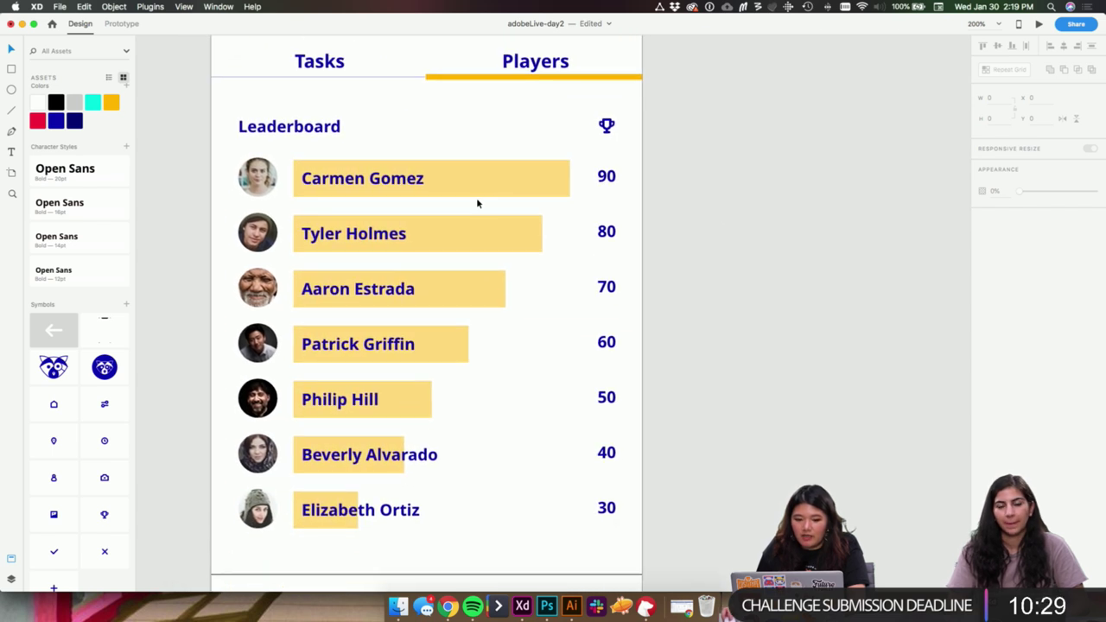
pyautogui.doubleClick(390, 176)
pyautogui.keyDown('shift'); pyautogui.click(399, 235); pyautogui.keyUp('shift')
pyautogui.keyDown('shift'); pyautogui.click(402, 291); pyautogui.keyUp('shift')
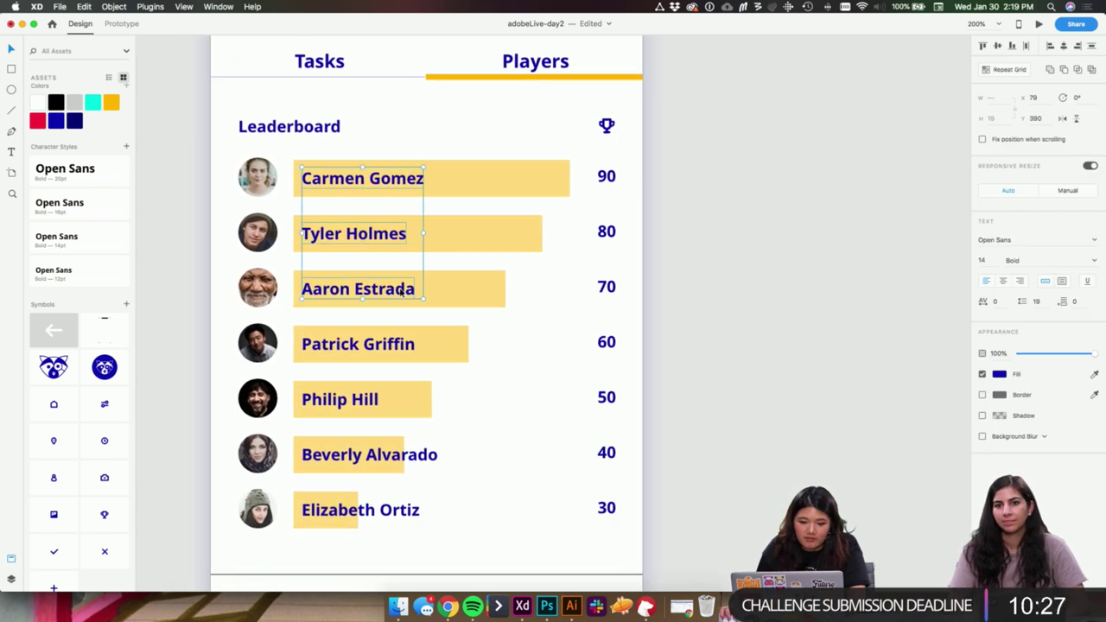
pyautogui.click(149, 6)
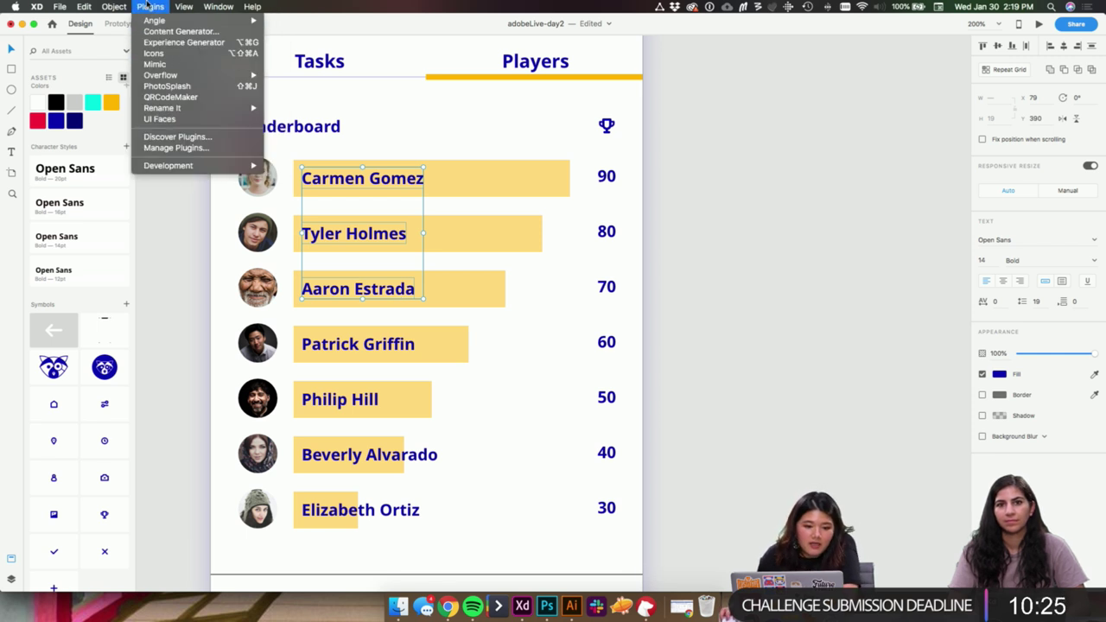
pyautogui.click(148, 32)
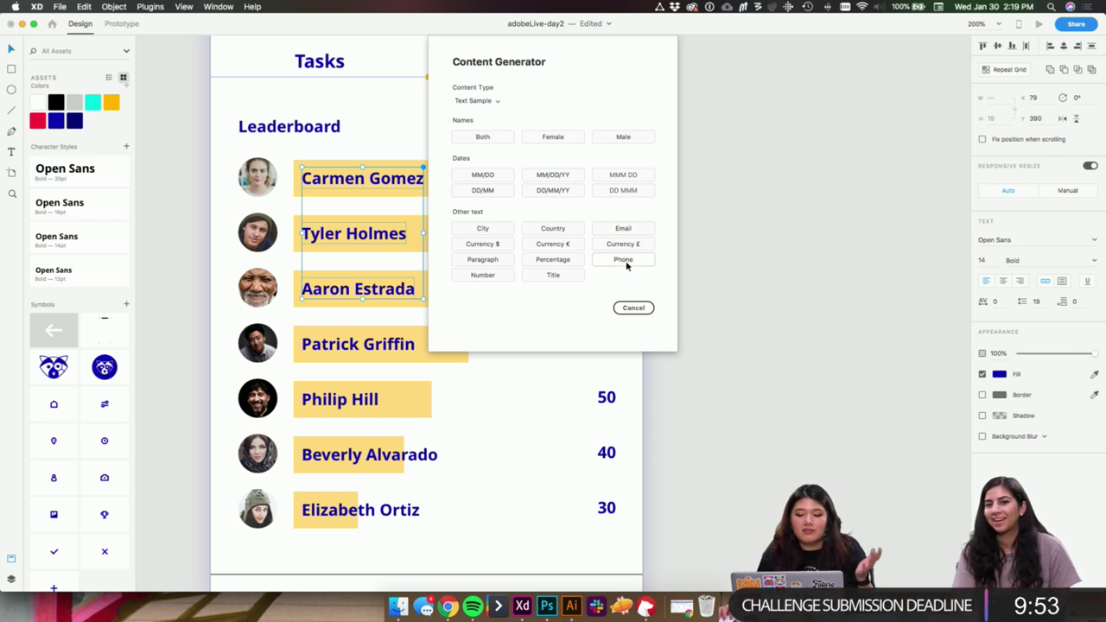
pyautogui.click(635, 309)
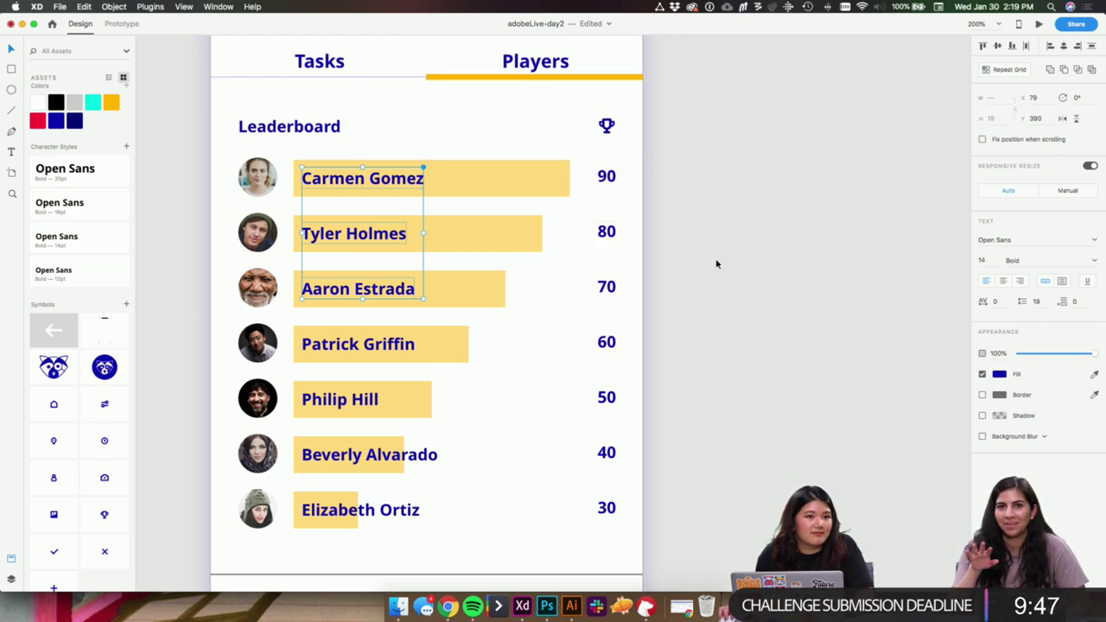
pyautogui.scroll(-2, 717, 287)
pyautogui.hscroll(-1, 717, 287)
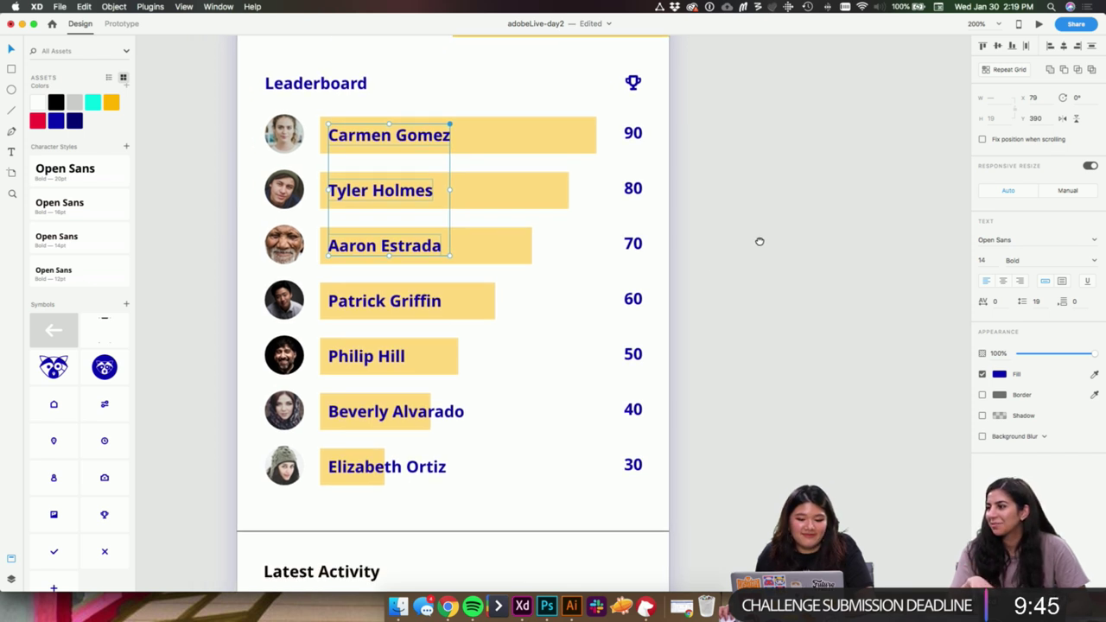
pyautogui.click(574, 148)
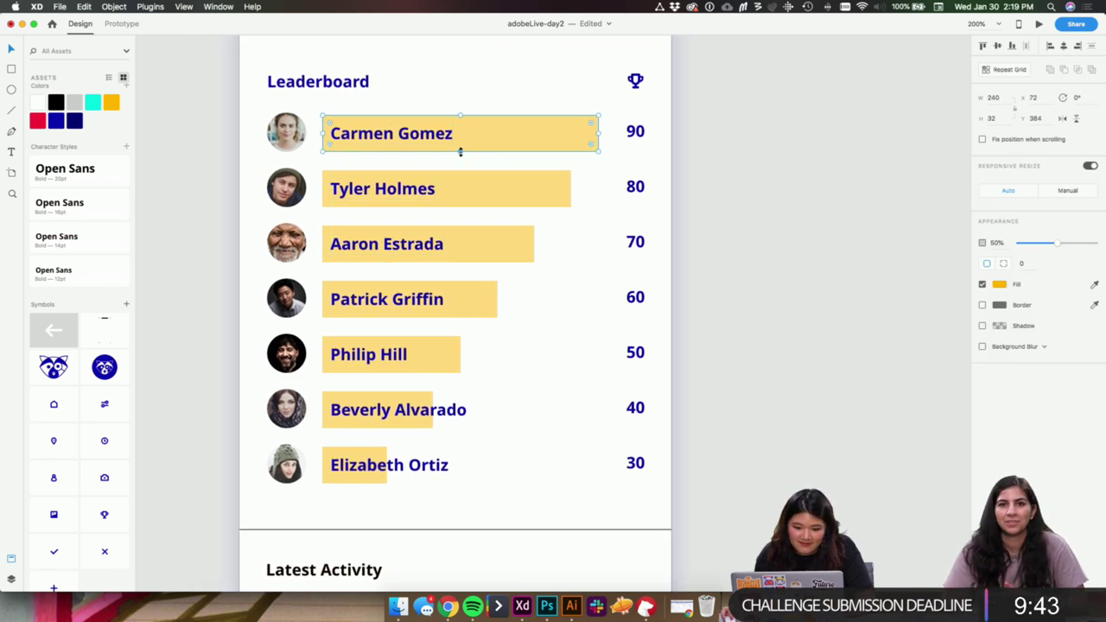
pyautogui.press('alt')
pyautogui.moveTo(460, 152); pyautogui.dragTo(459, 148)
pyautogui.press('super+z')
pyautogui.keyDown('shift'); pyautogui.click(523, 199); pyautogui.keyUp('shift')
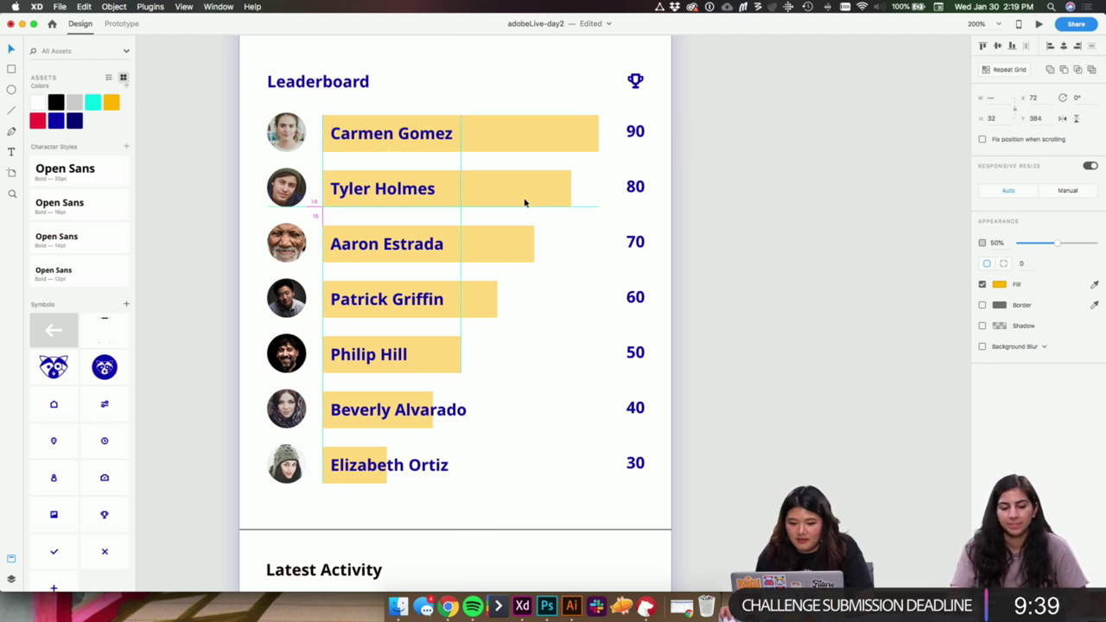
pyautogui.keyDown('shift'); pyautogui.click(499, 250); pyautogui.keyUp('shift')
# - Round the corners of the first two leaderboard bars to a radius of 16
pyautogui.click(513, 136)
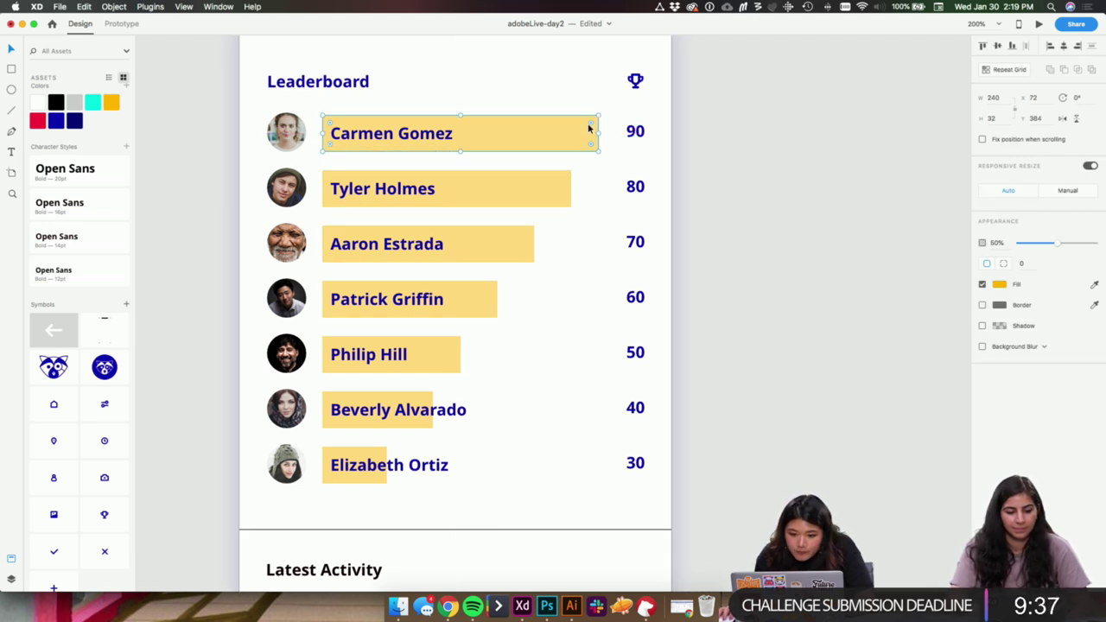
pyautogui.moveTo(587, 125); pyautogui.dragTo(324, 186)
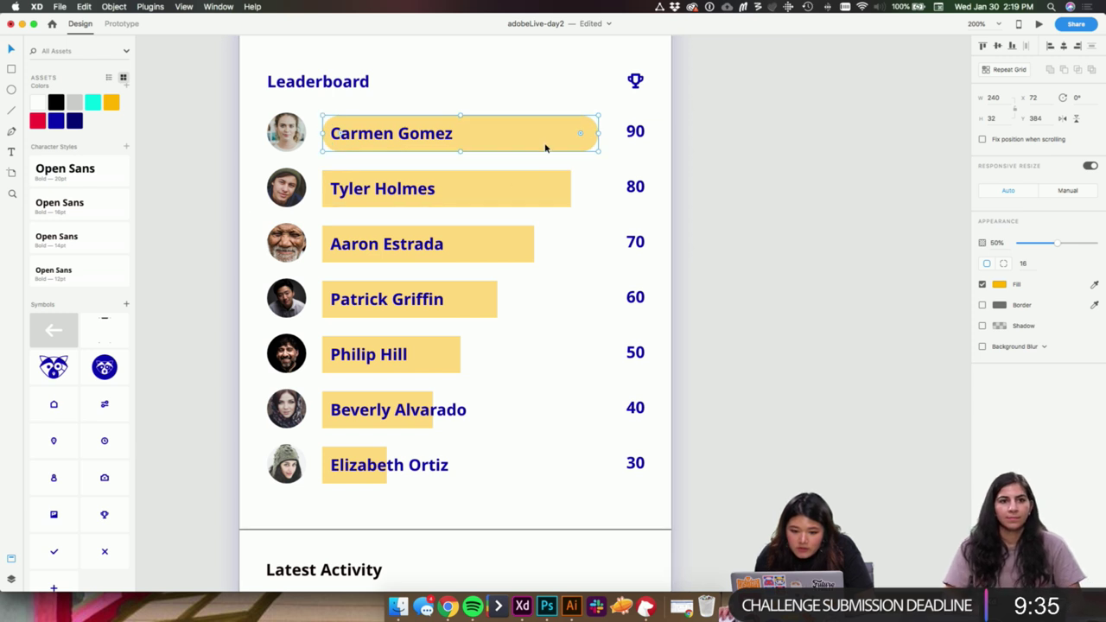
pyautogui.click(561, 188)
pyautogui.moveTo(563, 181); pyautogui.dragTo(553, 185)
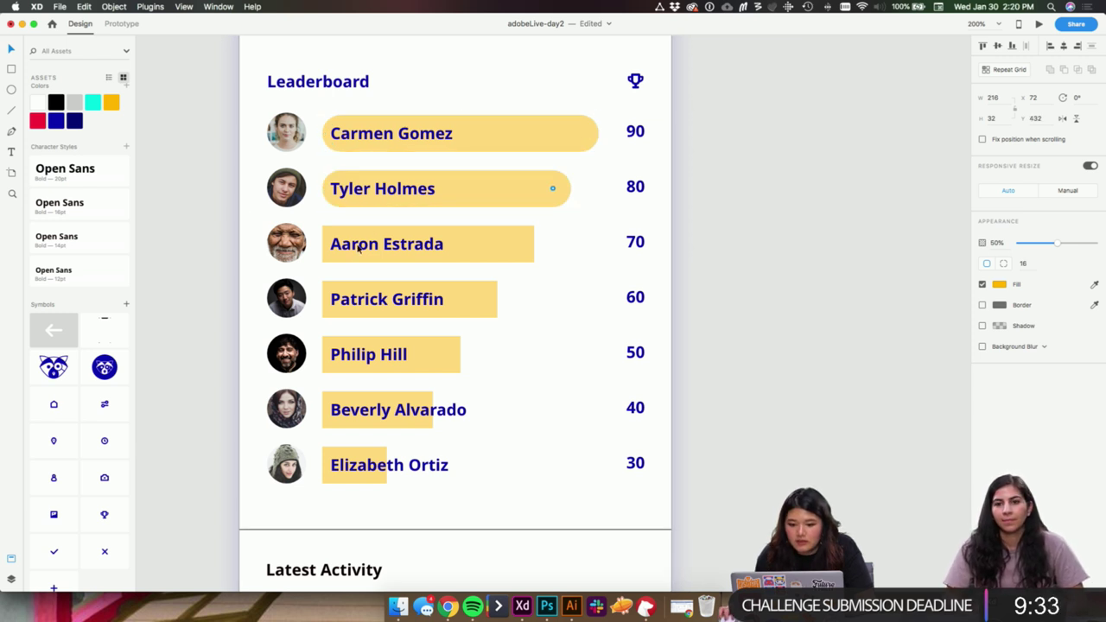
# - Round the corners of the third, fourth and fifth leaderboard bars into pill shapes
pyautogui.click(499, 248)
pyautogui.moveTo(531, 234); pyautogui.dragTo(445, 306)
pyautogui.click(484, 297)
pyautogui.click(438, 361)
pyautogui.moveTo(452, 344); pyautogui.dragTo(440, 356)
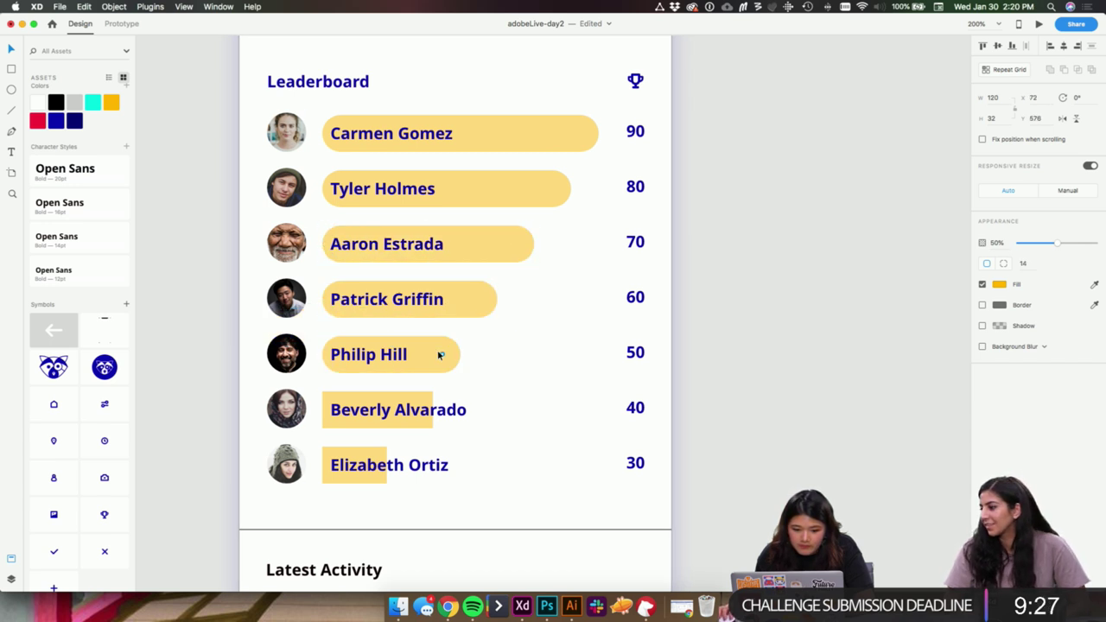
# - Round the corners of the last two leaderboard bars into matching pill shapes
pyautogui.click(429, 400)
pyautogui.moveTo(425, 400); pyautogui.dragTo(414, 409)
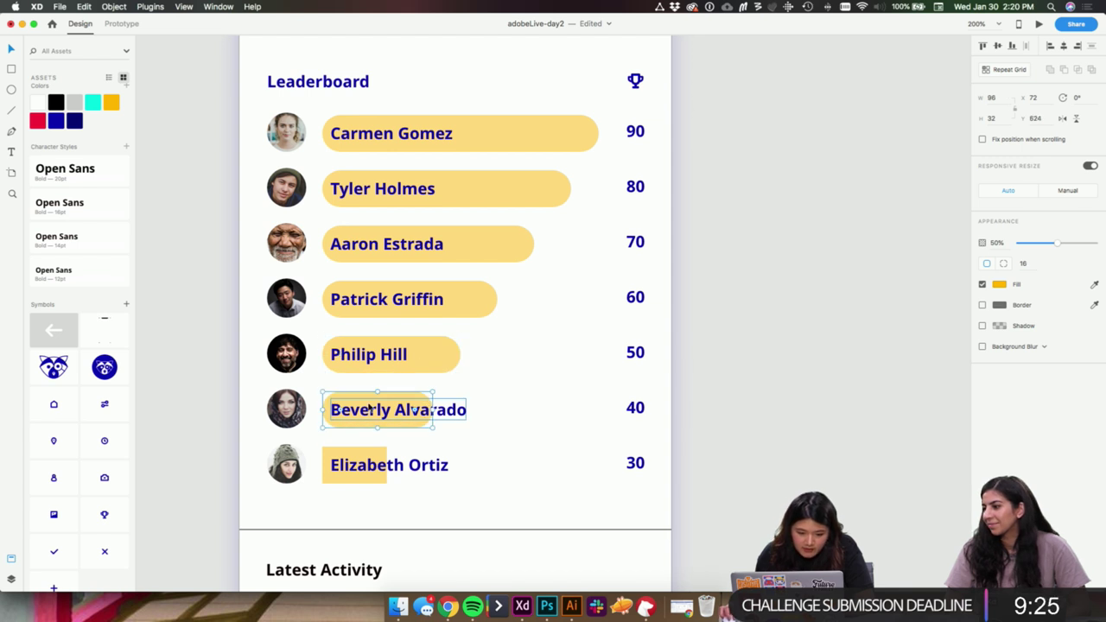
pyautogui.scroll(1, 384, 458)
pyautogui.click(379, 465)
pyautogui.moveTo(381, 466); pyautogui.dragTo(325, 483)
pyautogui.click(599, 398)
# - Show the square grid and shift all seven rounded bars left toward the avatars, leaving the names in place
pyautogui.scroll(-1, 766, 320)
pyautogui.click(419, 131)
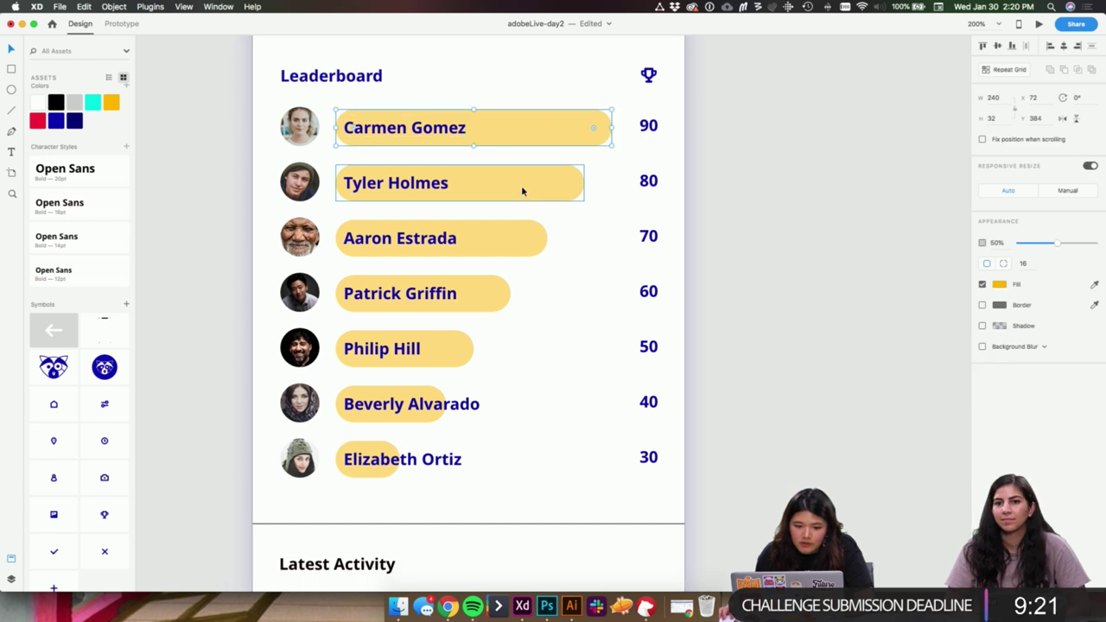
pyautogui.keyDown('shift'); pyautogui.click(521, 184); pyautogui.keyUp('shift')
pyautogui.hscroll(1, 521, 185)
pyautogui.keyDown('shift'); pyautogui.click(518, 236); pyautogui.keyUp('shift')
pyautogui.keyDown('shift'); pyautogui.click(503, 289); pyautogui.keyUp('shift')
pyautogui.keyDown('shift'); pyautogui.click(458, 350); pyautogui.keyUp('shift')
pyautogui.scroll(1, 449, 372)
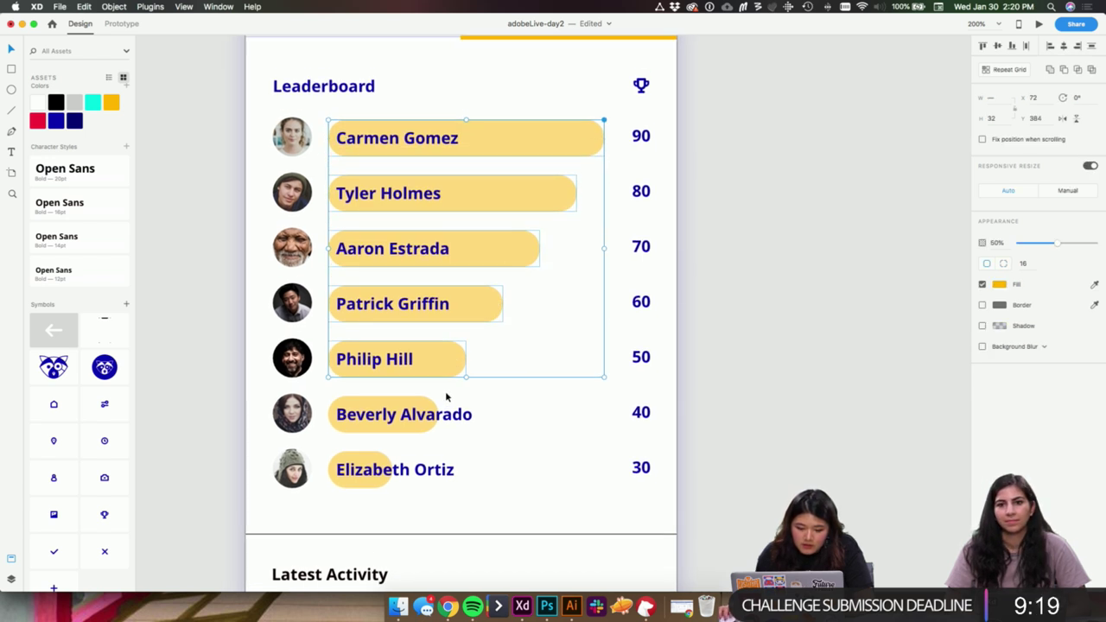
pyautogui.keyDown('shift'); pyautogui.click(434, 406); pyautogui.keyUp('shift')
pyautogui.keyDown('shift'); pyautogui.click(385, 461); pyautogui.keyUp('shift')
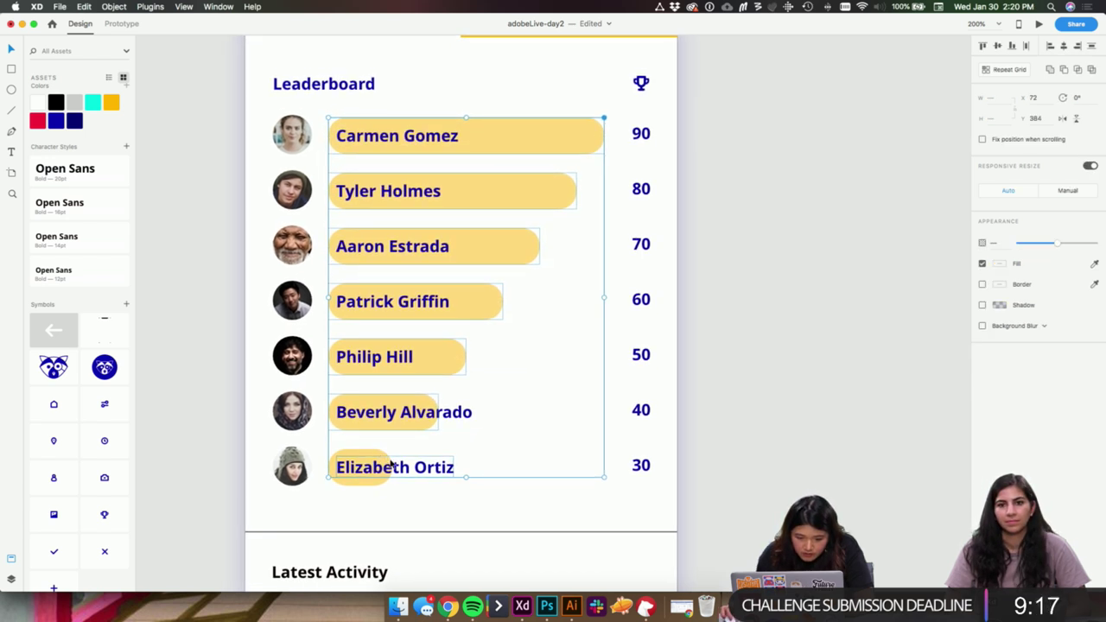
pyautogui.keyDown('shift'); pyautogui.click(391, 461); pyautogui.keyUp('shift')
pyautogui.keyDown('shift'); pyautogui.click(375, 455); pyautogui.keyUp('shift')
pyautogui.scroll(-1, 375, 455)
pyautogui.press("super+'")
pyautogui.hotkey('shift', 'Left')
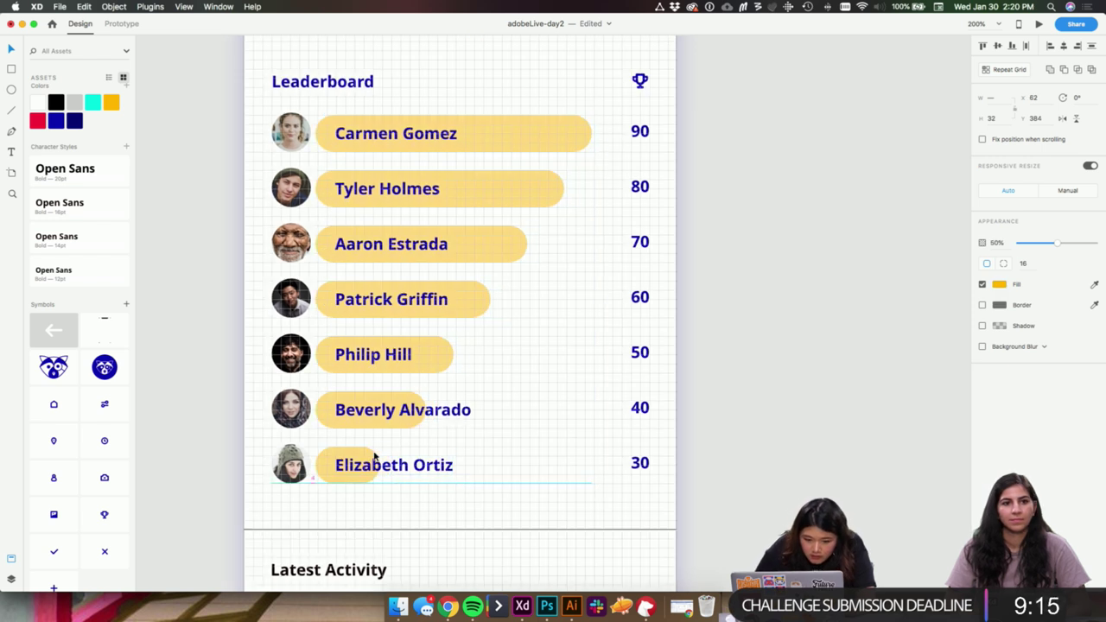
# - Deselect the leaderboard bars and hide the artboard's square grid
pyautogui.scroll(5, 373, 456)
pyautogui.click(729, 243)
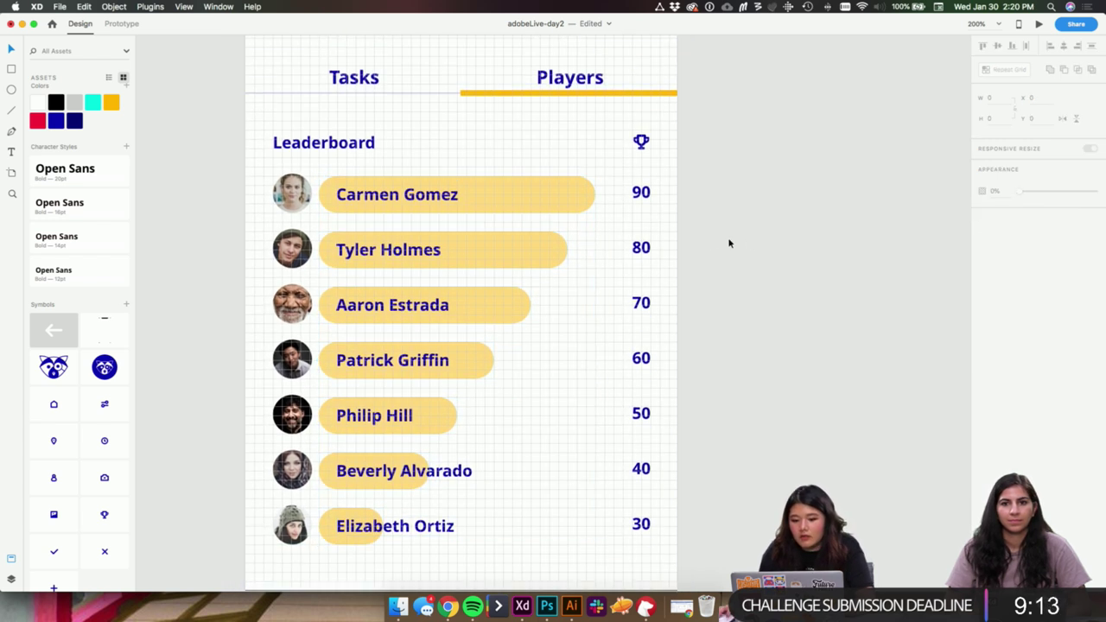
pyautogui.click(561, 340)
pyautogui.press("super+'")
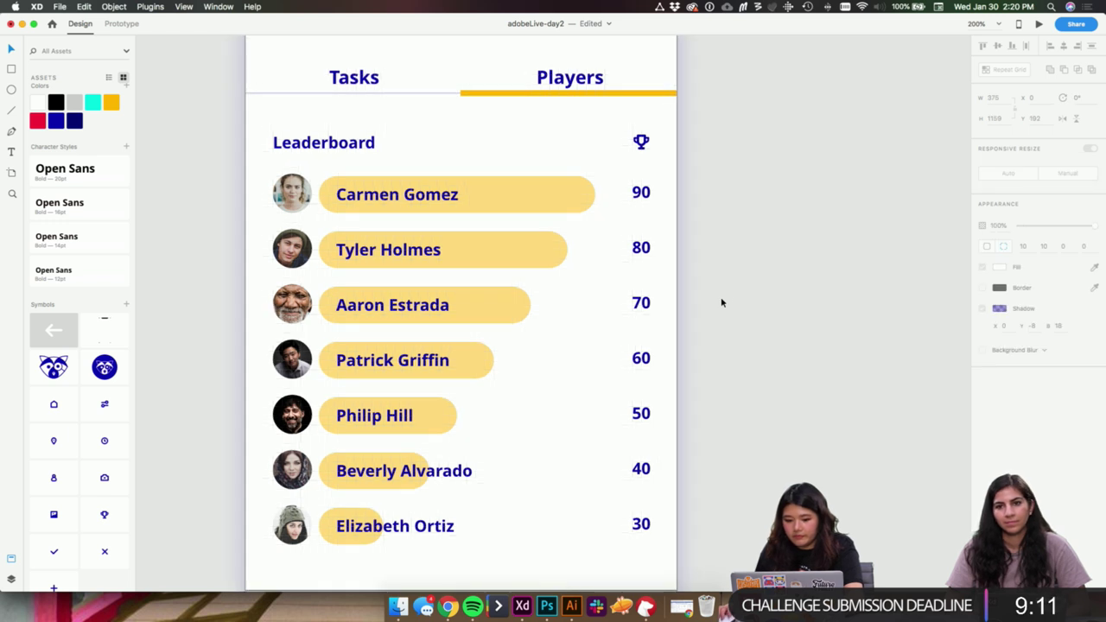
# - Copy the Home Screen's complete Latest Activity timeline with its cards and time labels, and return to the Players tab's placeholder activity section
pyautogui.press('super+minus')
pyautogui.press('super+minus')
pyautogui.press('super+minus')
pyautogui.moveTo(673, 342); pyautogui.dragTo(667, 229)
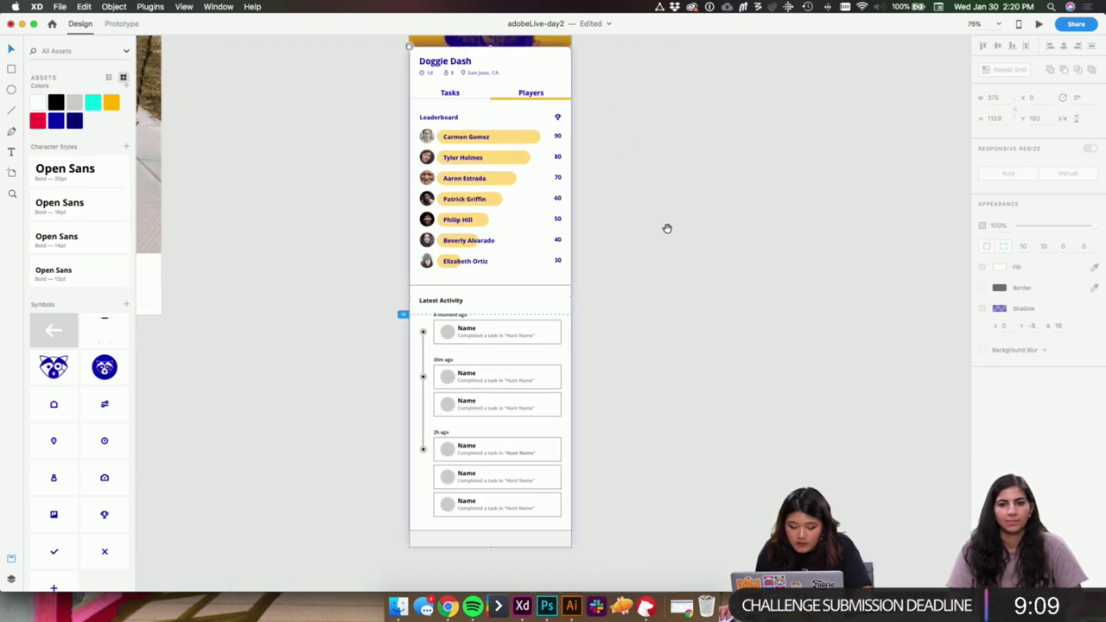
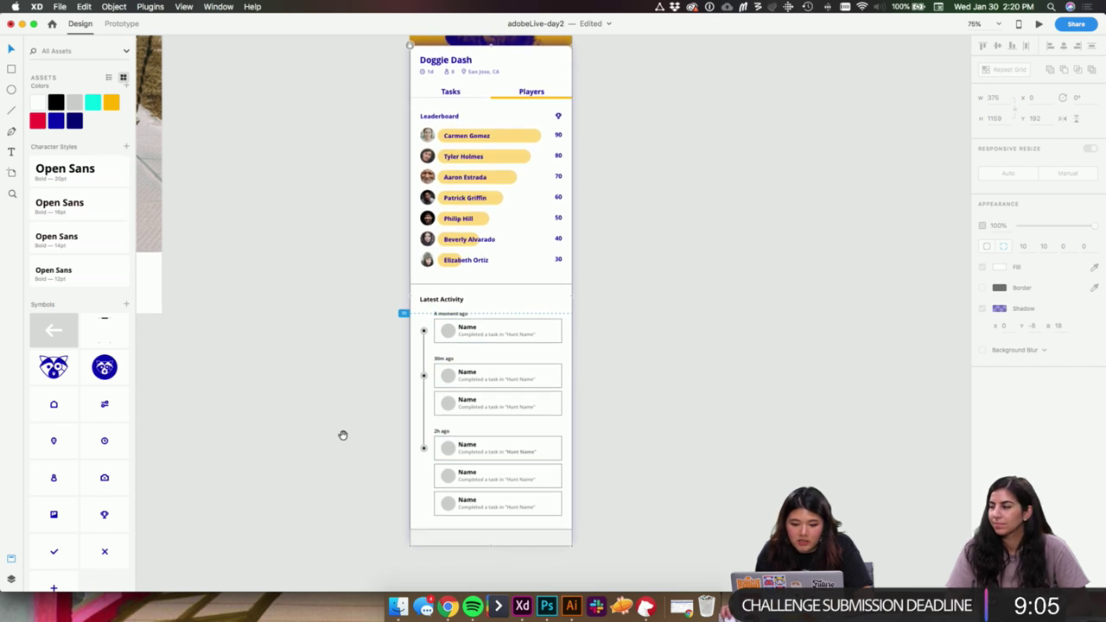
pyautogui.moveTo(343, 434); pyautogui.dragTo(711, 440)
pyautogui.moveTo(548, 408); pyautogui.dragTo(775, 411)
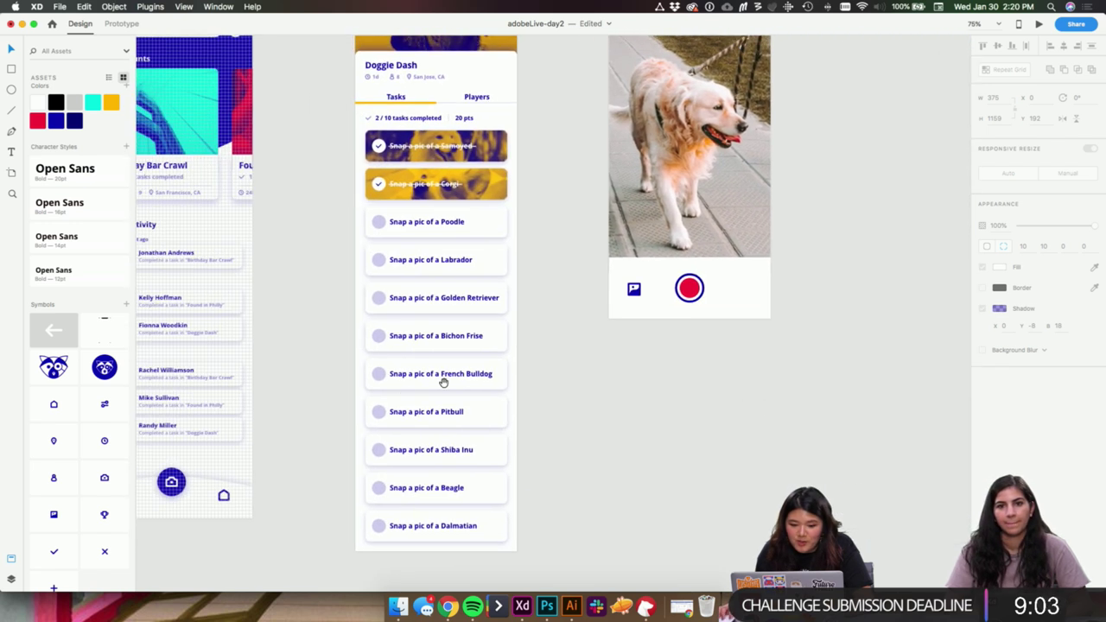
pyautogui.moveTo(340, 393); pyautogui.dragTo(540, 372)
pyautogui.moveTo(464, 421)
pyautogui.mouseDown()
pyautogui.moveTo(306, 259)
pyautogui.moveTo(285, 201)
pyautogui.moveTo(276, 220)
pyautogui.moveTo(444, 272)
pyautogui.moveTo(449, 427)
pyautogui.mouseUp()
pyautogui.hscroll(10, 448, 421)
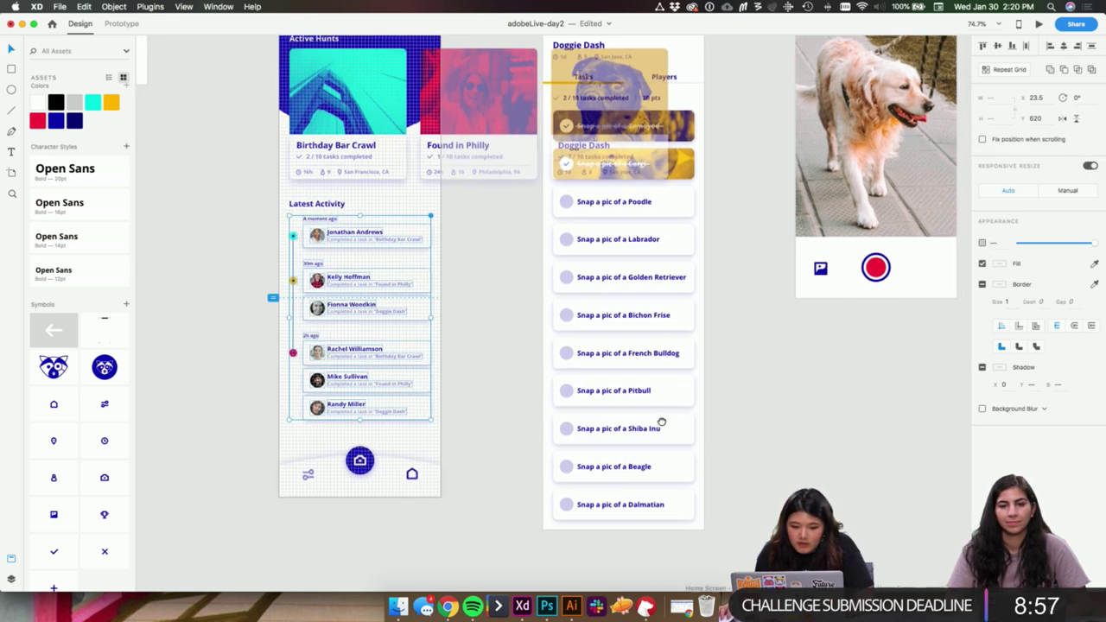
pyautogui.hscroll(3, 373, 355)
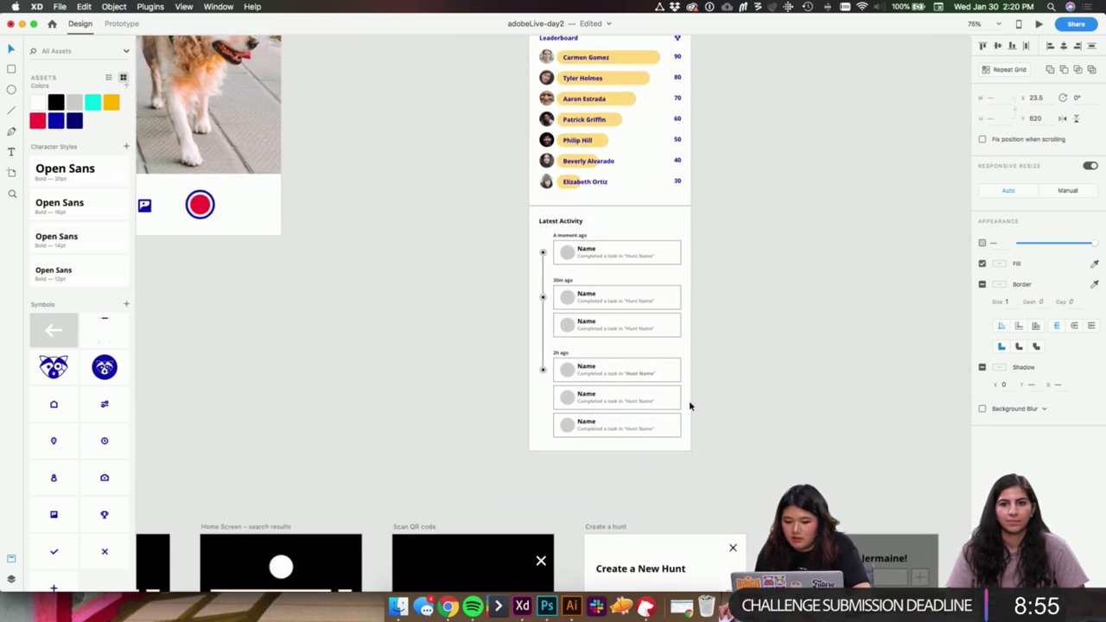
pyautogui.click(773, 356)
pyautogui.scroll(-1, 772, 357)
pyautogui.scroll(3, 767, 355)
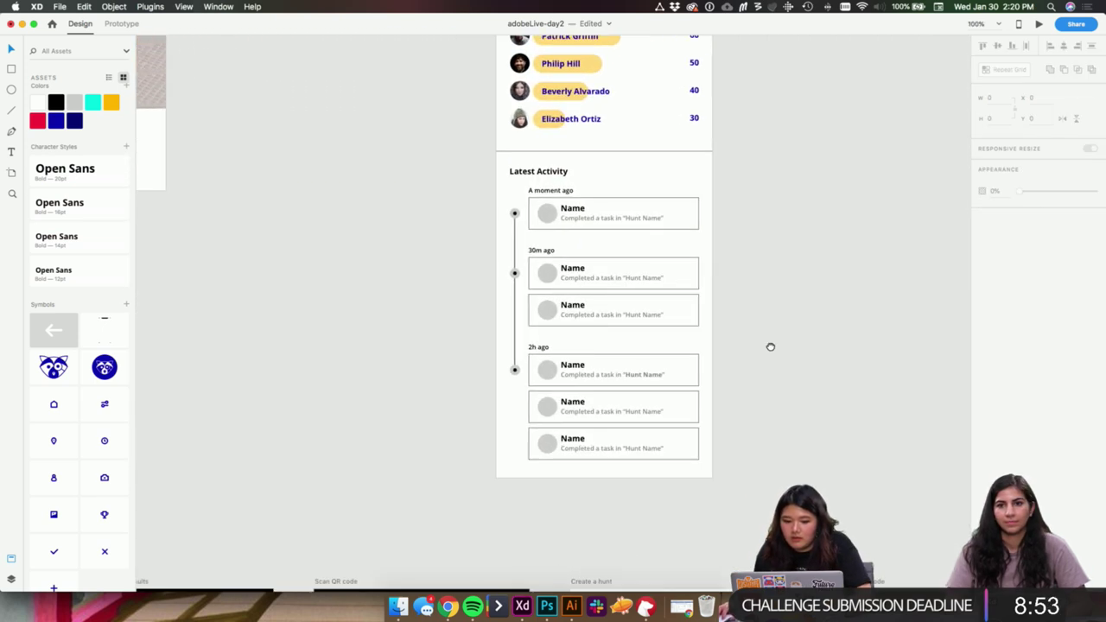
pyautogui.hscroll(3, 769, 346)
pyautogui.press('super+plus')
pyautogui.moveTo(699, 306); pyautogui.dragTo(758, 382)
pyautogui.press('super+minus')
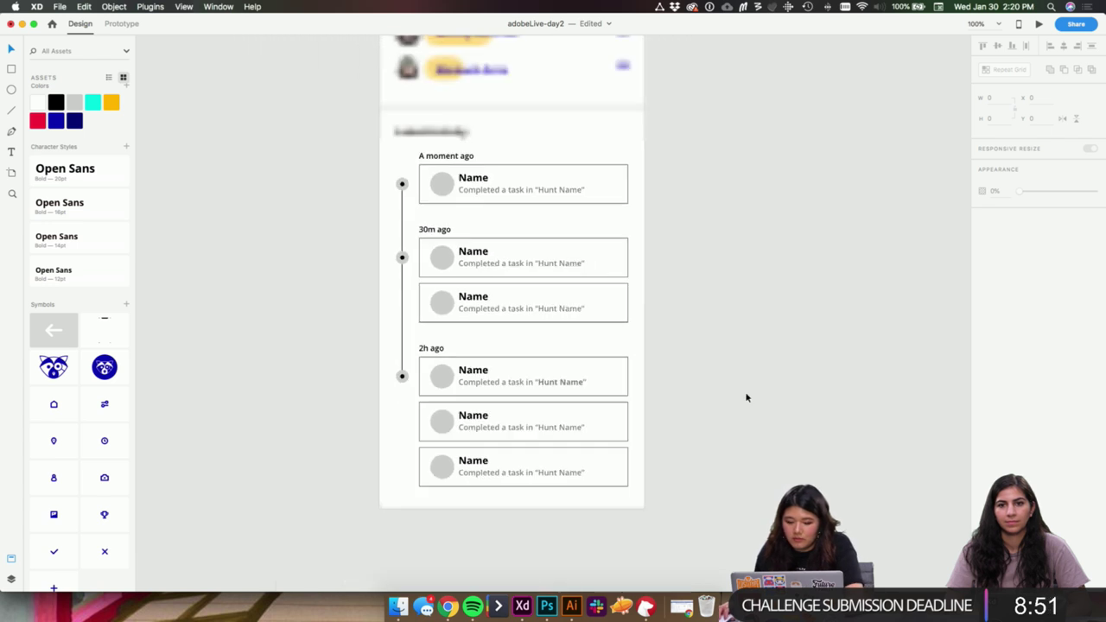
pyautogui.moveTo(688, 464); pyautogui.dragTo(380, 185)
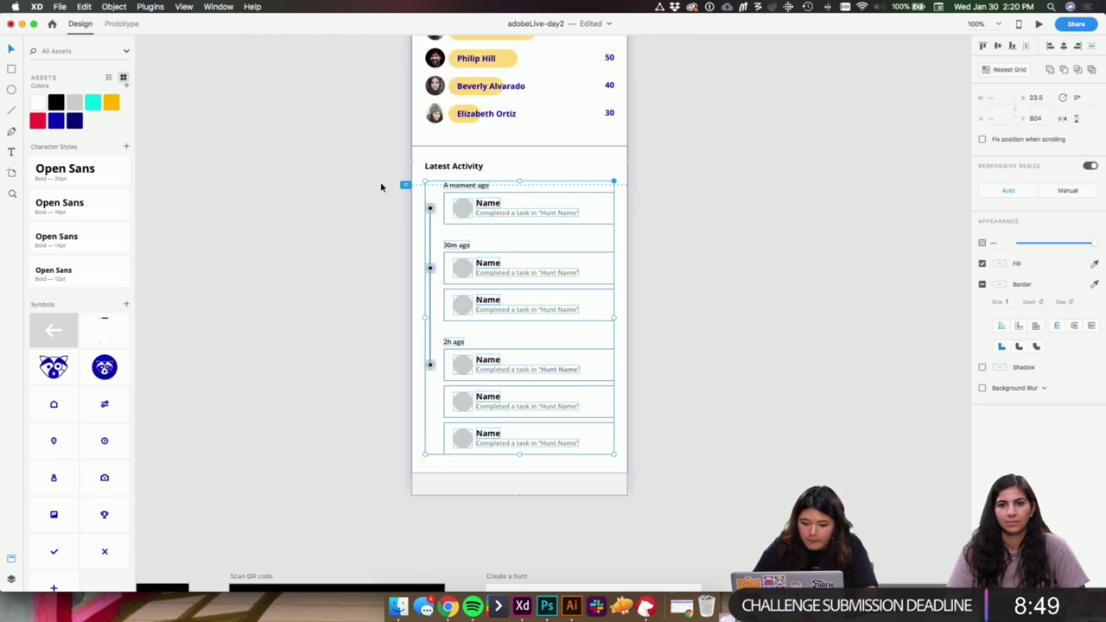
pyautogui.press('Delete')
pyautogui.press('super+z')
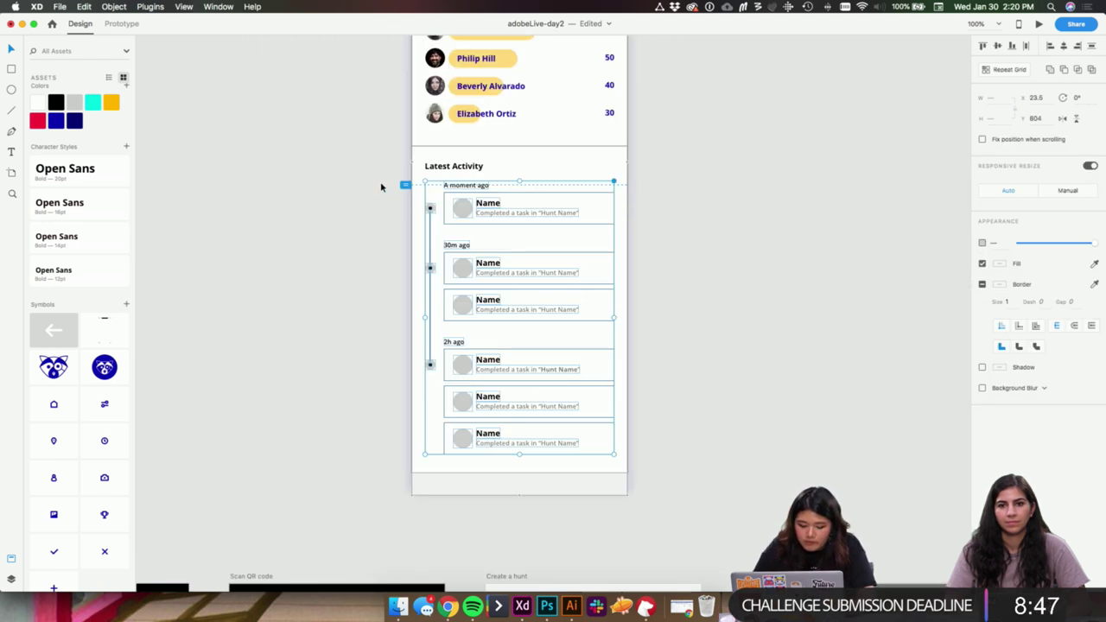
pyautogui.press('super+z')
pyautogui.moveTo(495, 113); pyautogui.dragTo(503, 204)
pyautogui.press('super+z')
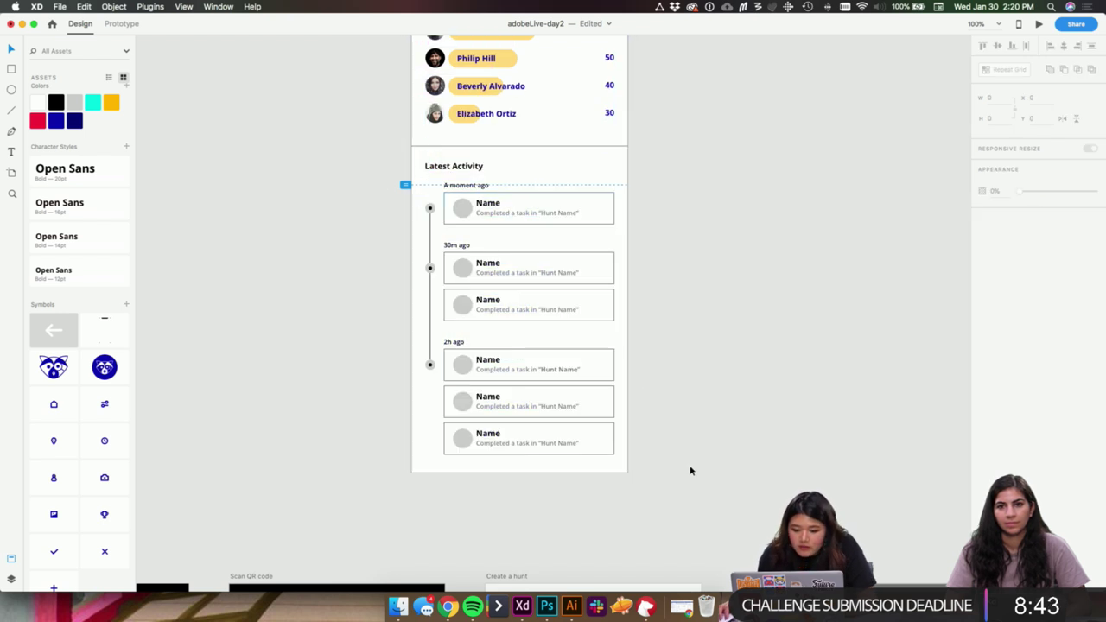
# - Replace the grey placeholder timeline under Latest Activity on the Players tab with the copied, styled Home Screen timeline
pyautogui.moveTo(688, 468); pyautogui.dragTo(354, 185)
pyautogui.press('Delete')
pyautogui.press('super+v')
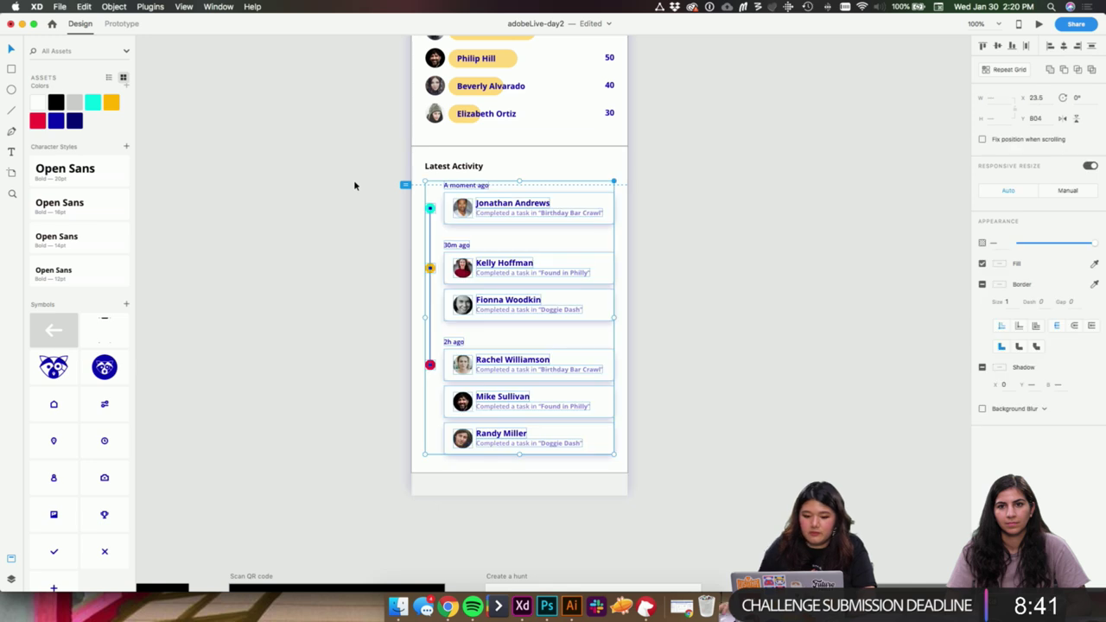
# - Recolor the Players tab's black Latest Activity heading dark blue
pyautogui.click(444, 167)
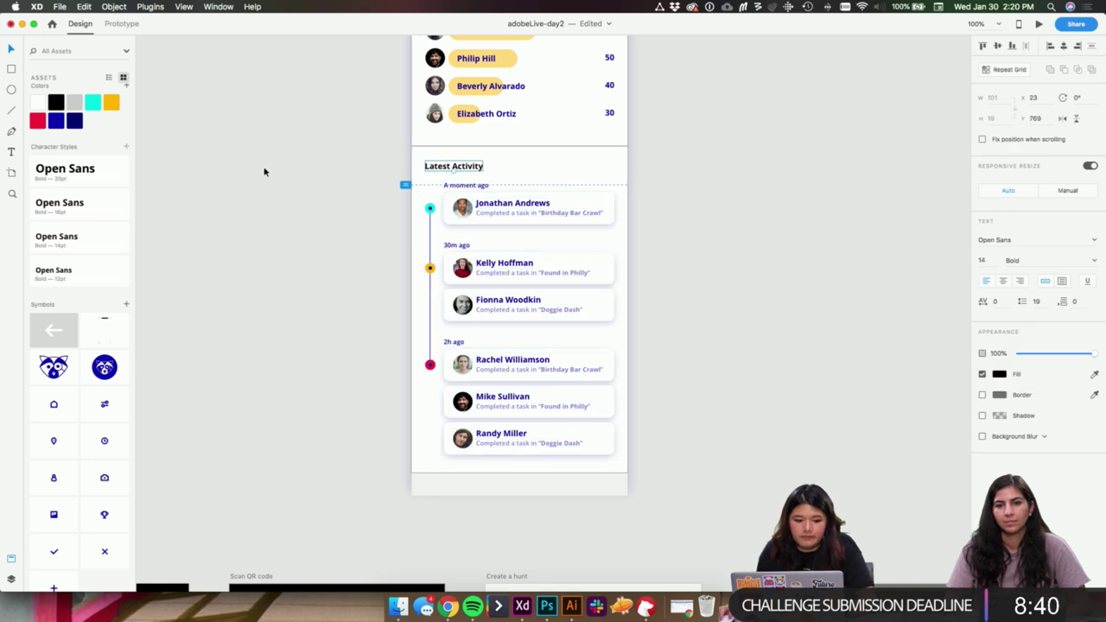
pyautogui.click(575, 202)
pyautogui.press('super+equal')
pyautogui.scroll(10, 734, 184)
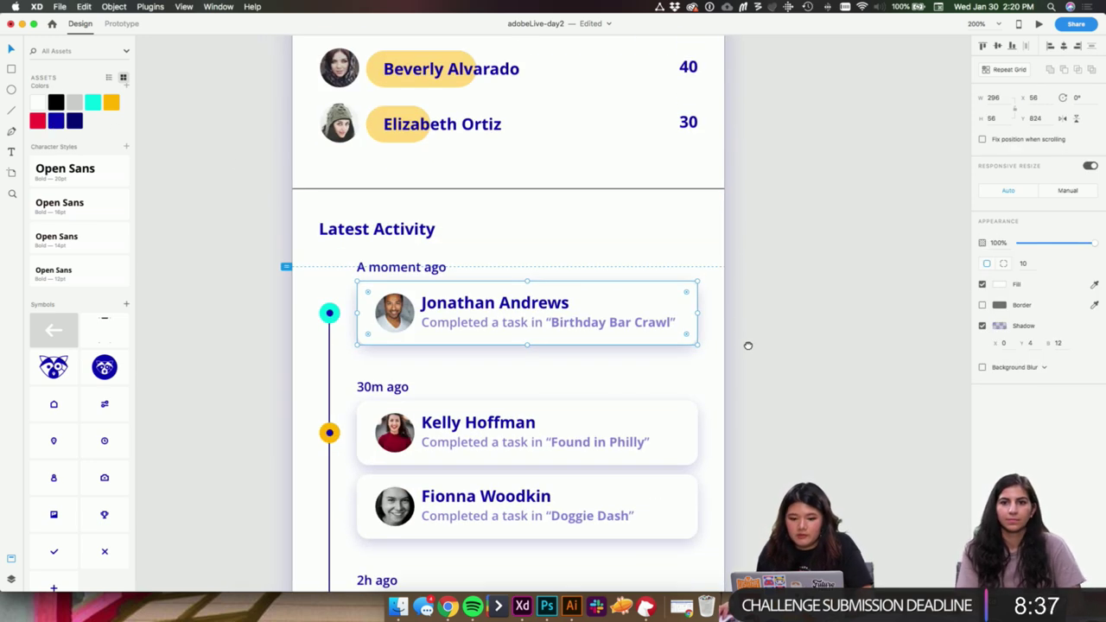
# - Replace the dark divider above Latest Activity with a copy of the tab row's blue line at 20% opacity, placed at Y 739
pyautogui.click(745, 321)
pyautogui.press('super+minus')
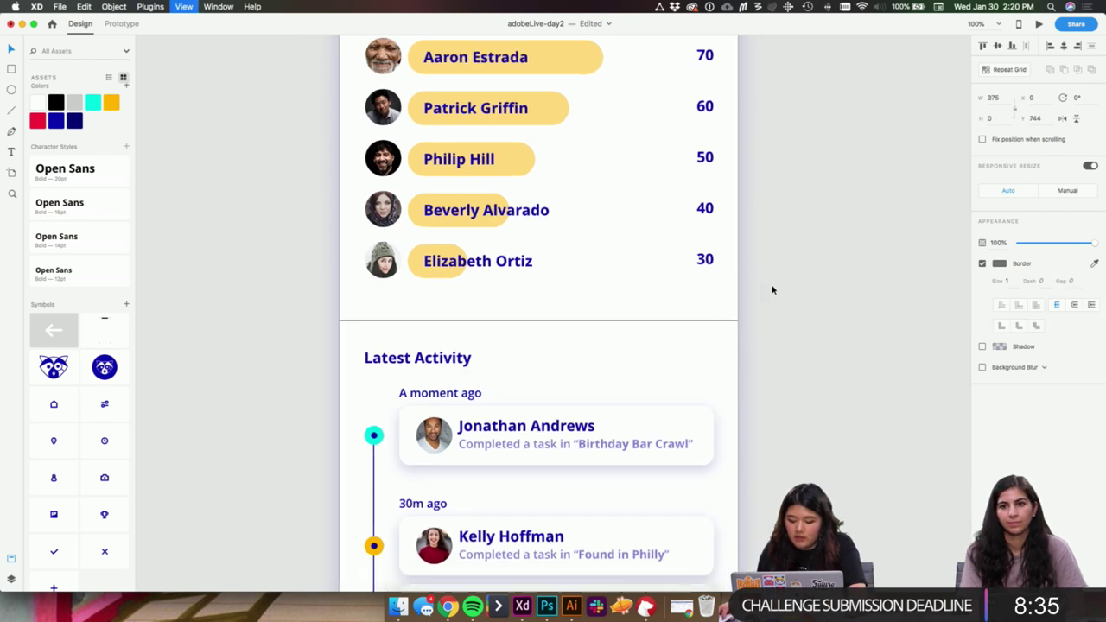
pyautogui.moveTo(473, 236); pyautogui.dragTo(492, 484)
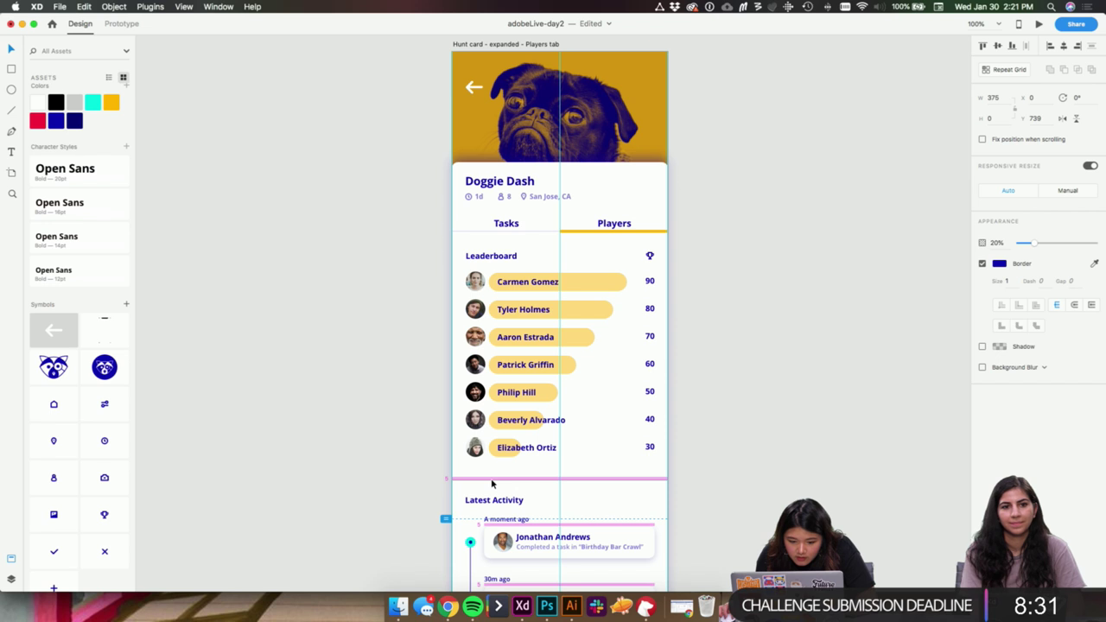
pyautogui.press('super+z')
pyautogui.press('super+shift+z')
pyautogui.press('super+z')
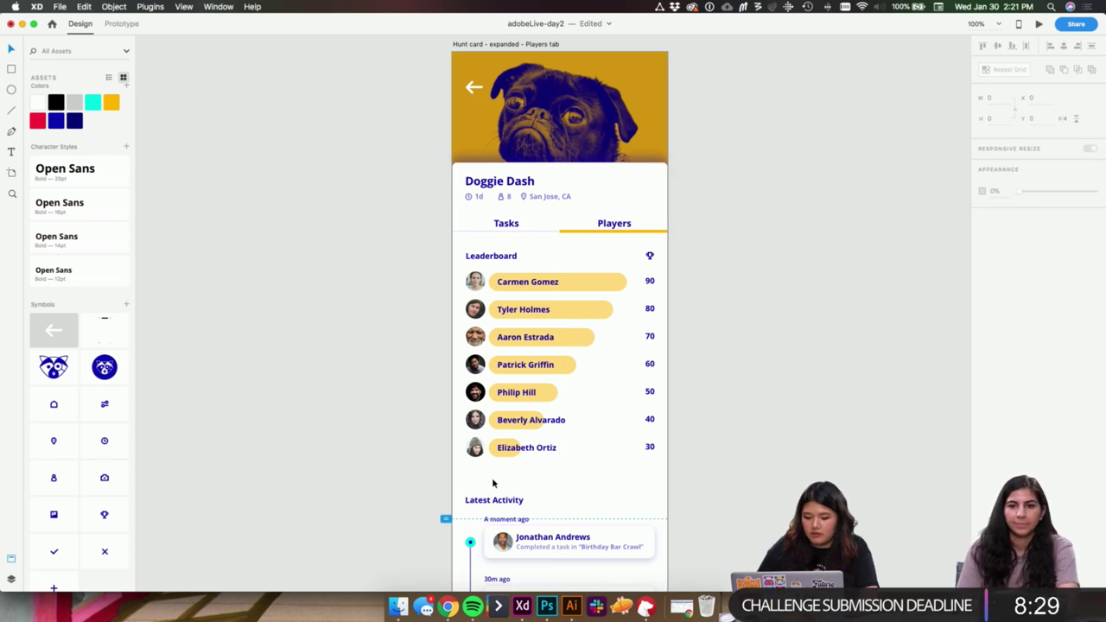
pyautogui.press('super+shift+z')
pyautogui.click(702, 380)
# - Move the Tasks tab, Camera and Players tab artboards closer together in the Home Screen's row with even gaps
pyautogui.press('super+minus')
pyautogui.moveTo(824, 338); pyautogui.dragTo(734, 192)
pyautogui.press('super+minus')
pyautogui.moveTo(655, 170); pyautogui.dragTo(720, 226)
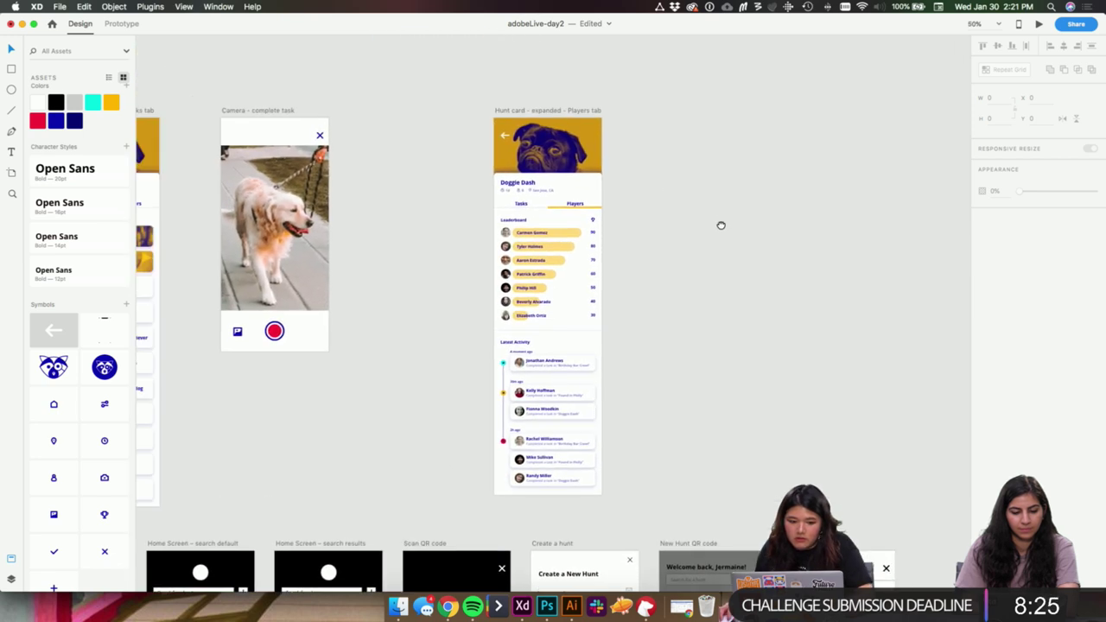
pyautogui.hscroll(-5, 720, 225)
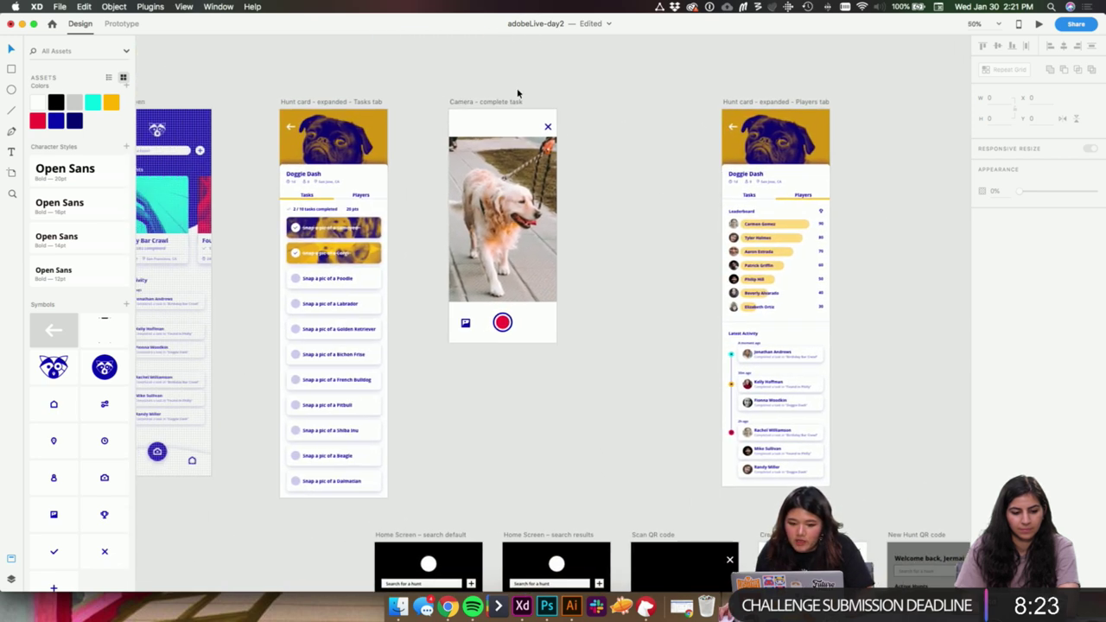
pyautogui.moveTo(517, 93); pyautogui.dragTo(589, 80)
pyautogui.click(264, 132)
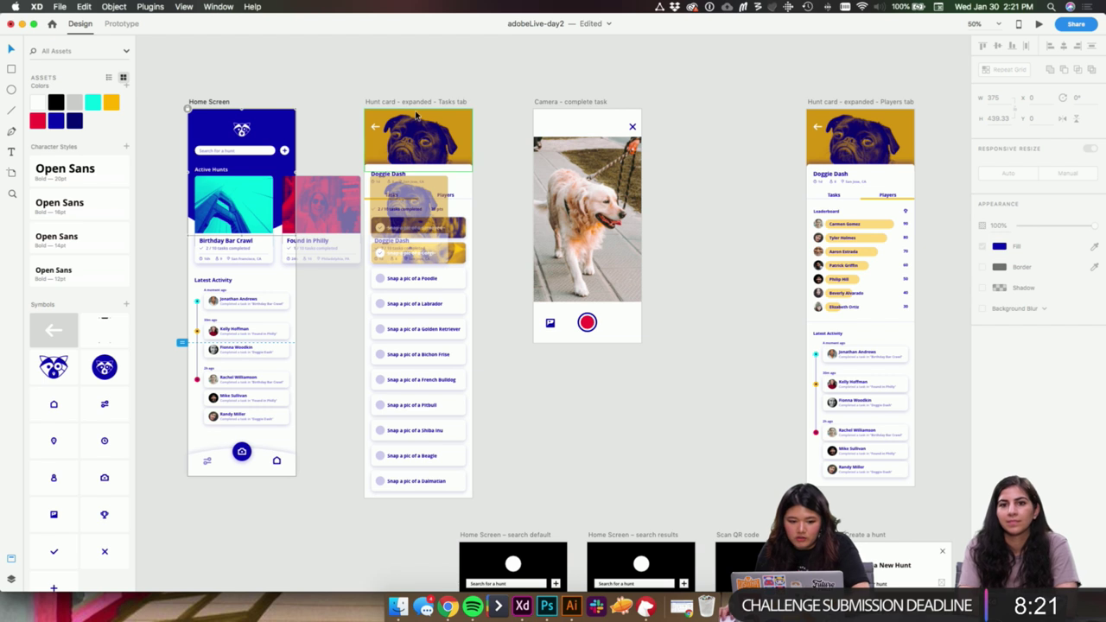
pyautogui.moveTo(407, 100); pyautogui.dragTo(387, 103)
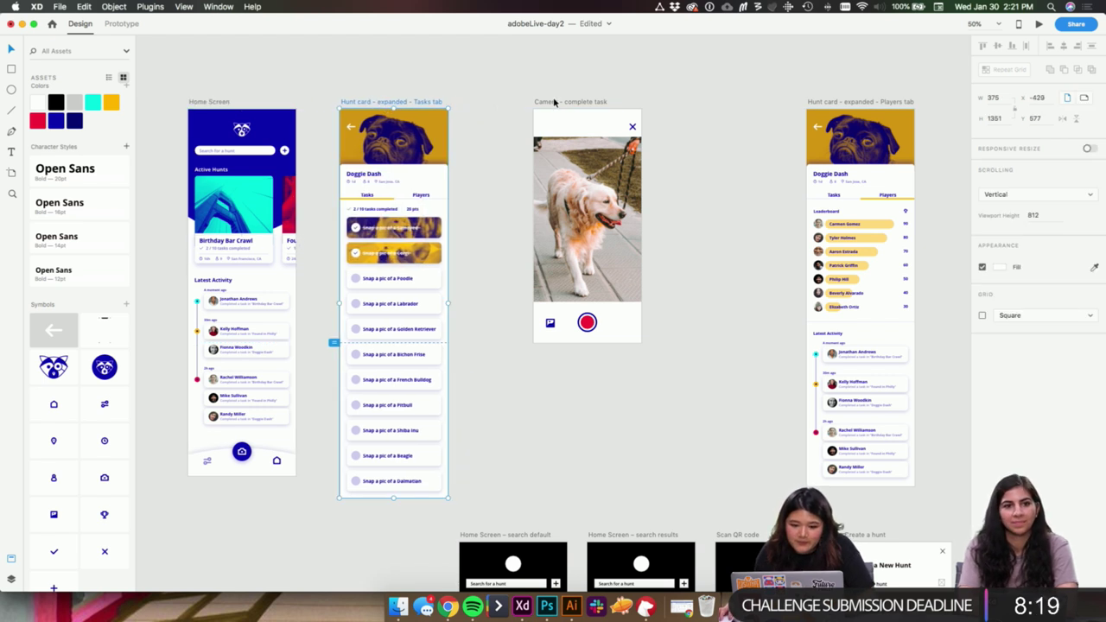
pyautogui.moveTo(556, 102); pyautogui.dragTo(509, 105)
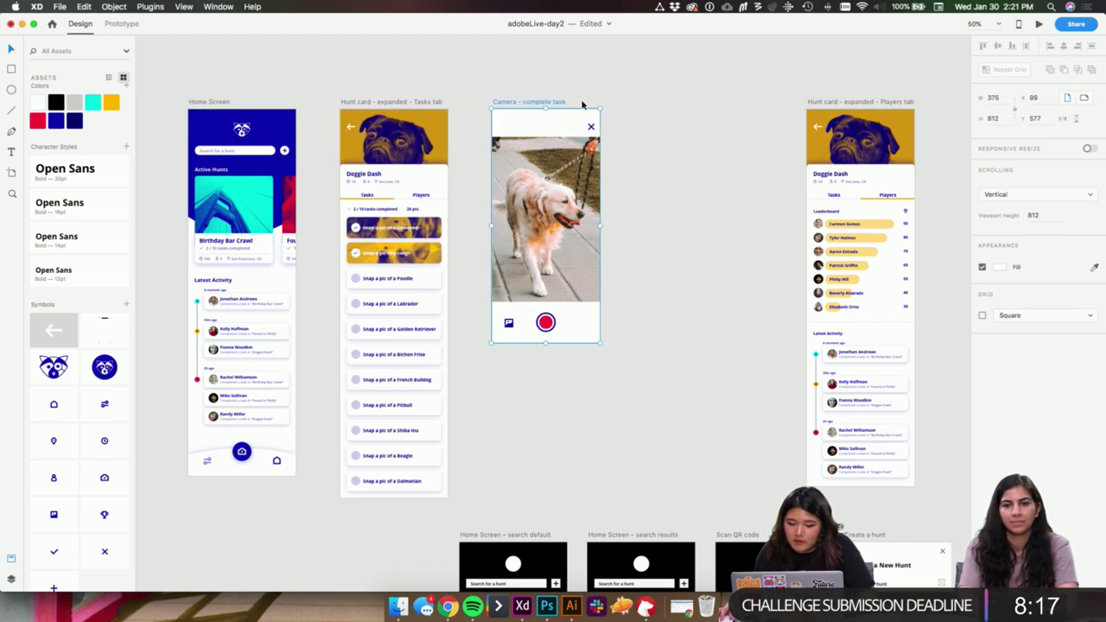
pyautogui.moveTo(820, 106); pyautogui.dragTo(659, 105)
# - Move the search default and search results artboards up into the top row, placing them side by side after the Players tab artboard
pyautogui.click(838, 197)
pyautogui.moveTo(838, 197); pyautogui.dragTo(778, 146)
pyautogui.press('super+minus')
pyautogui.moveTo(830, 217); pyautogui.dragTo(769, 137)
pyautogui.moveTo(368, 332); pyautogui.dragTo(588, 49)
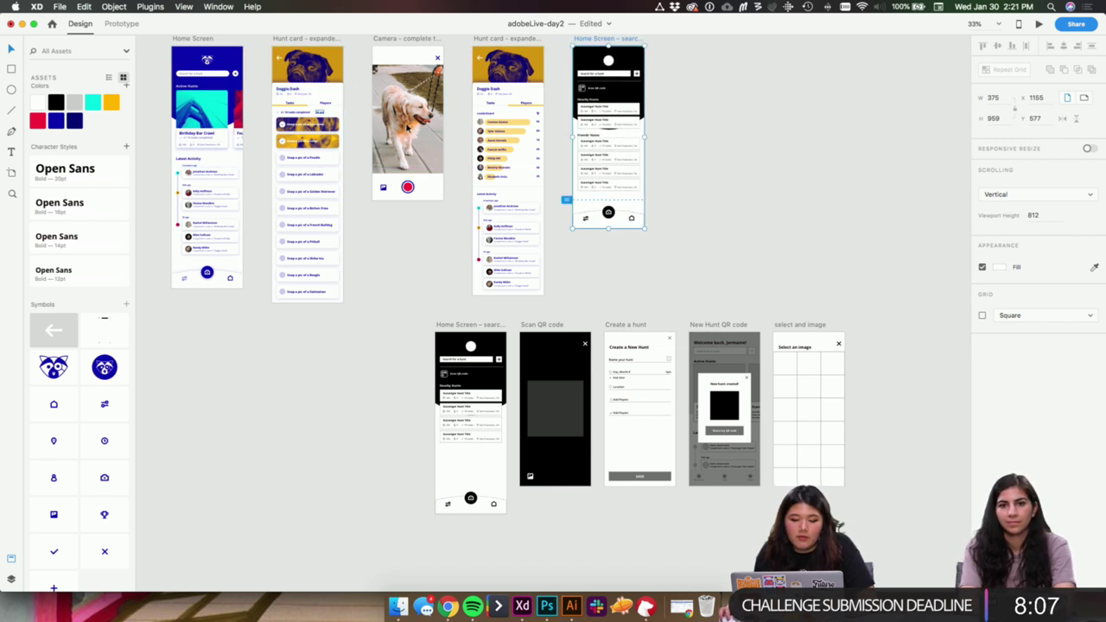
pyautogui.moveTo(459, 334); pyautogui.dragTo(697, 48)
pyautogui.moveTo(804, 76); pyautogui.dragTo(795, 202)
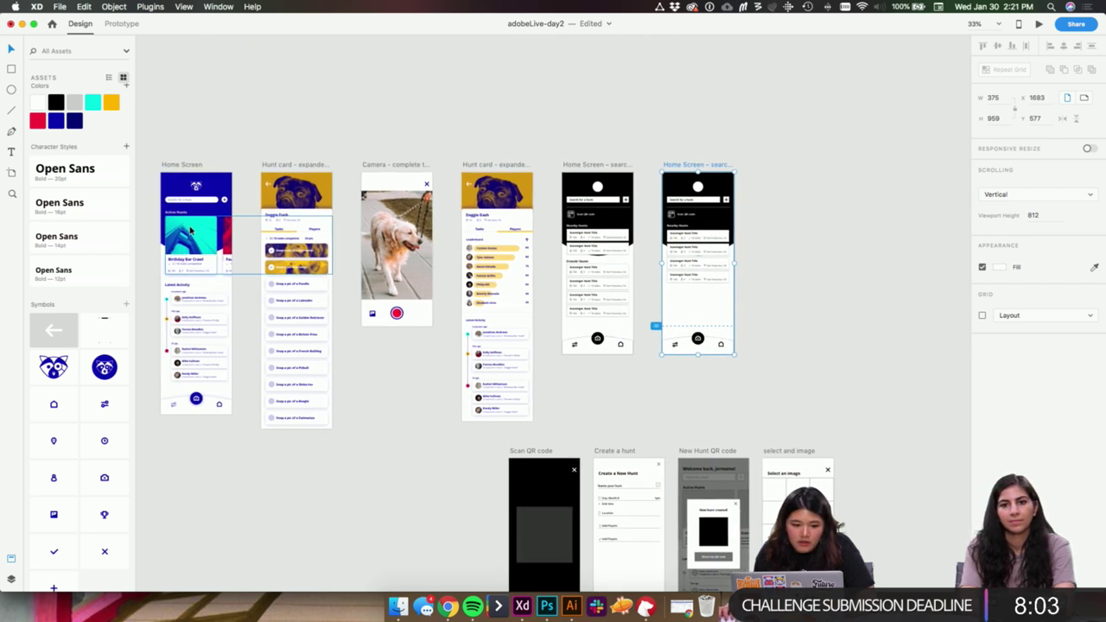
# - Select the Home Screen's blue header background together with its raccoon logo, search bar, add button and Active Hunts heading
pyautogui.press('super+=')
pyautogui.press('super+=')
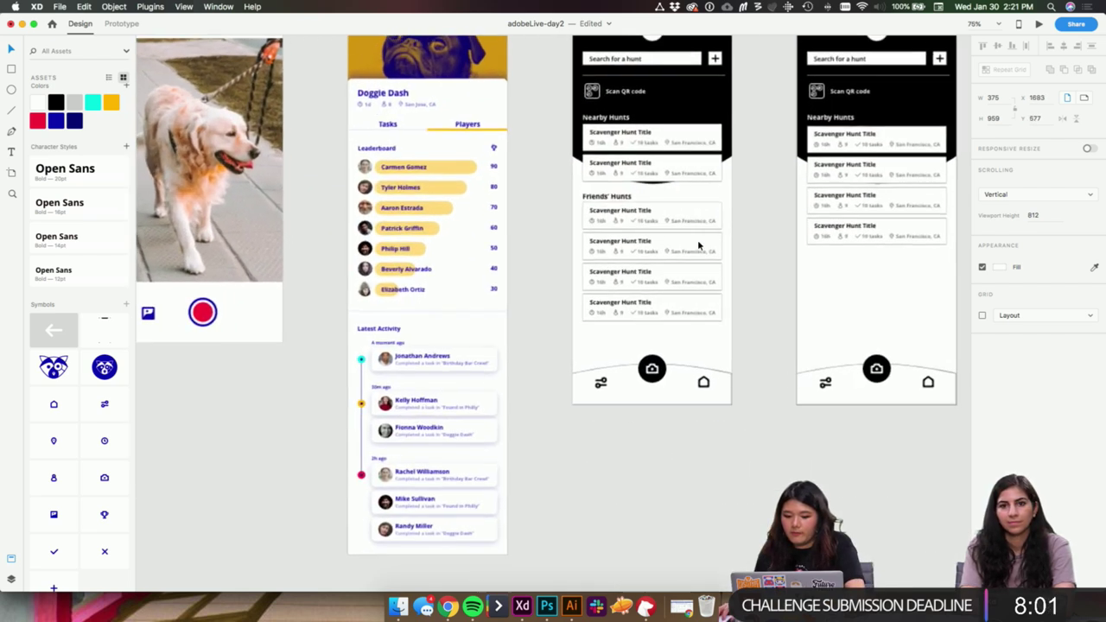
pyautogui.moveTo(662, 179); pyautogui.dragTo(582, 291)
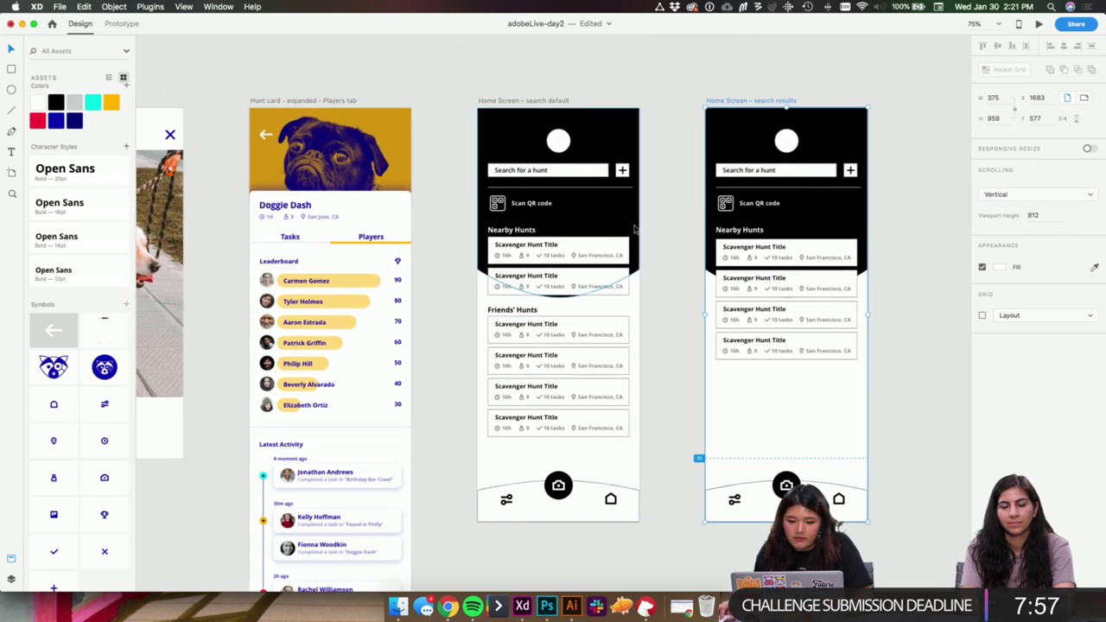
pyautogui.hscroll(-10, 635, 229)
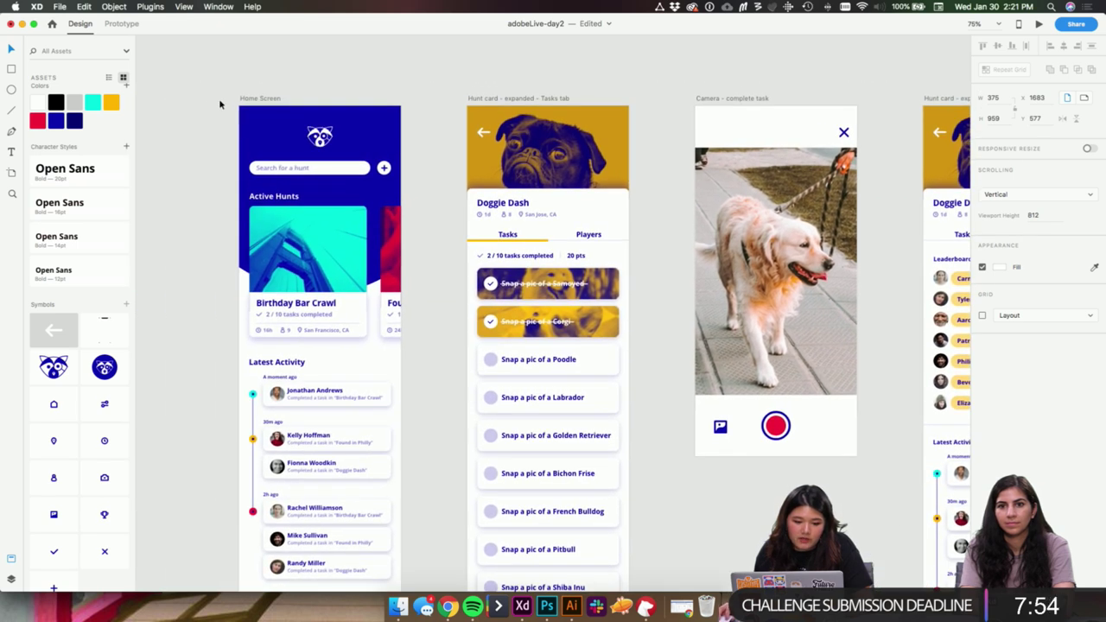
pyautogui.moveTo(213, 105); pyautogui.dragTo(404, 195)
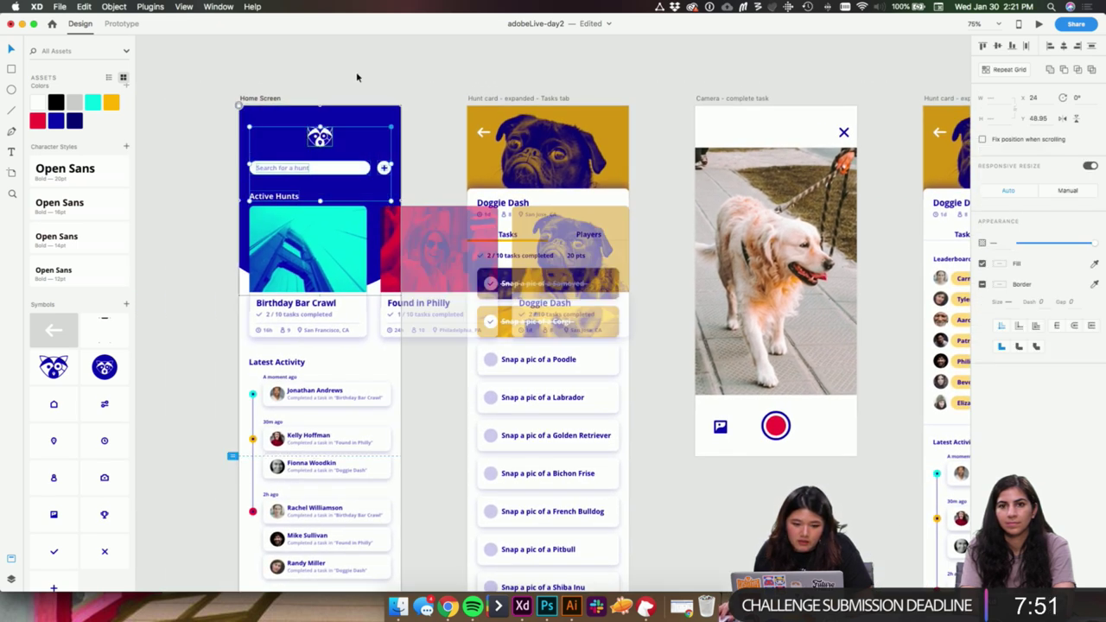
pyautogui.click(358, 76)
pyautogui.moveTo(221, 108); pyautogui.dragTo(414, 200)
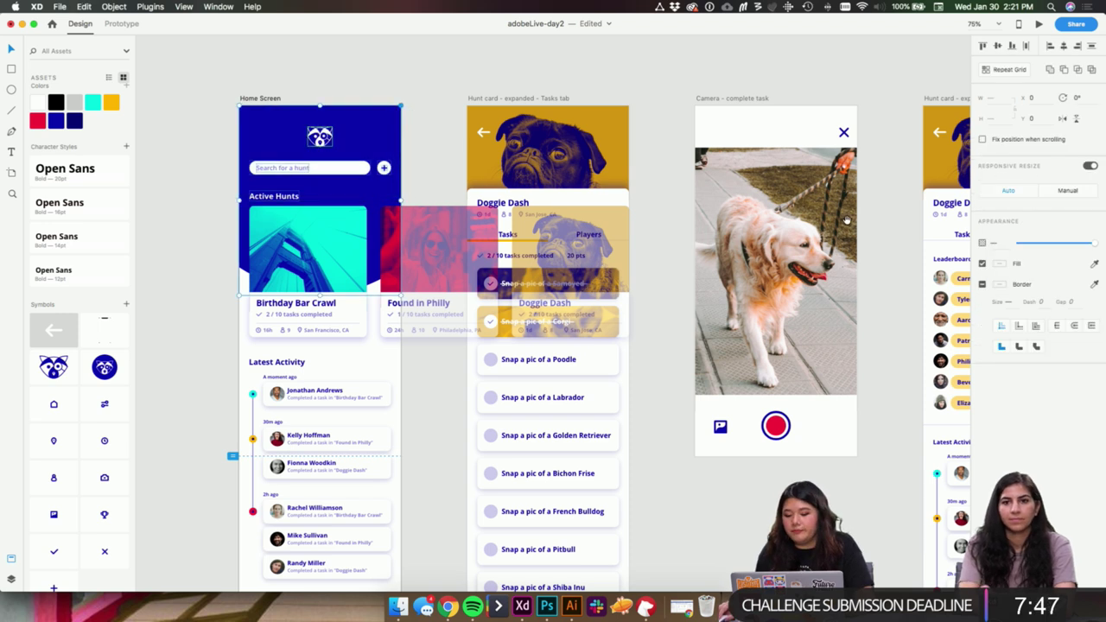
# - Delete the search default screen's black header background, circle, search bar, add button, divider, Scan QR code row and Nearby Hunts heading
pyautogui.hscroll(8, 451, 257)
pyautogui.hscroll(6, 451, 258)
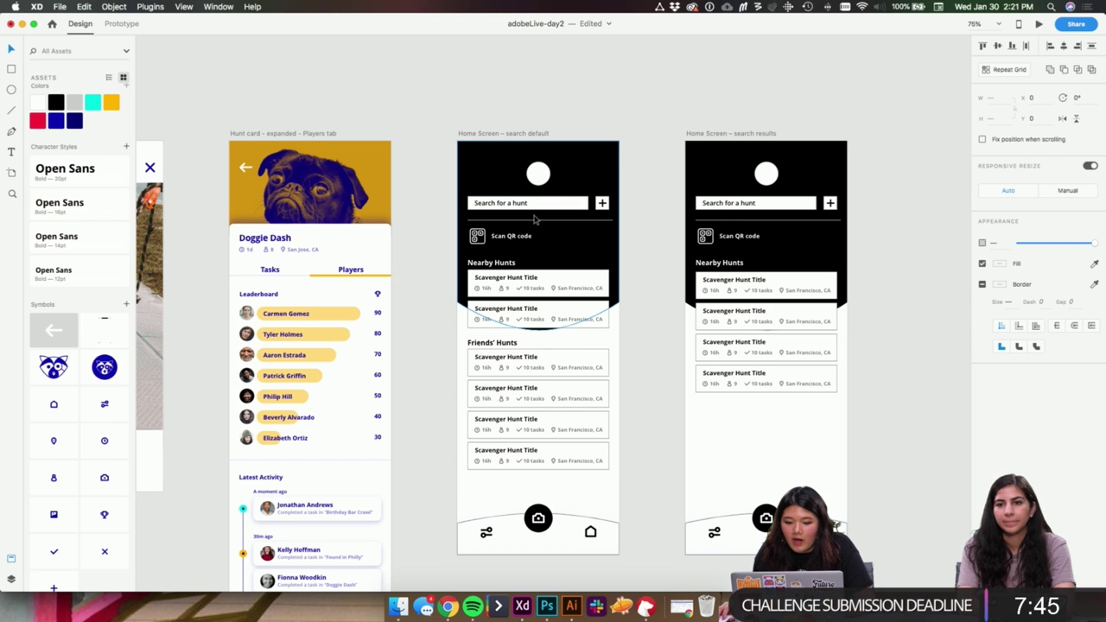
pyautogui.click(512, 205)
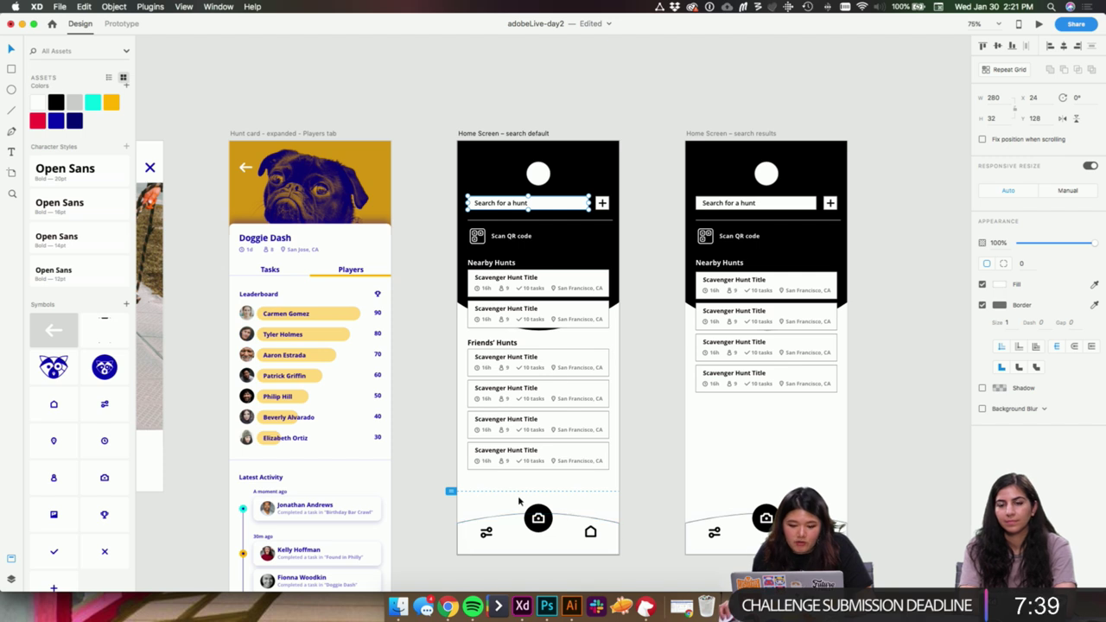
pyautogui.hscroll(-15, 519, 501)
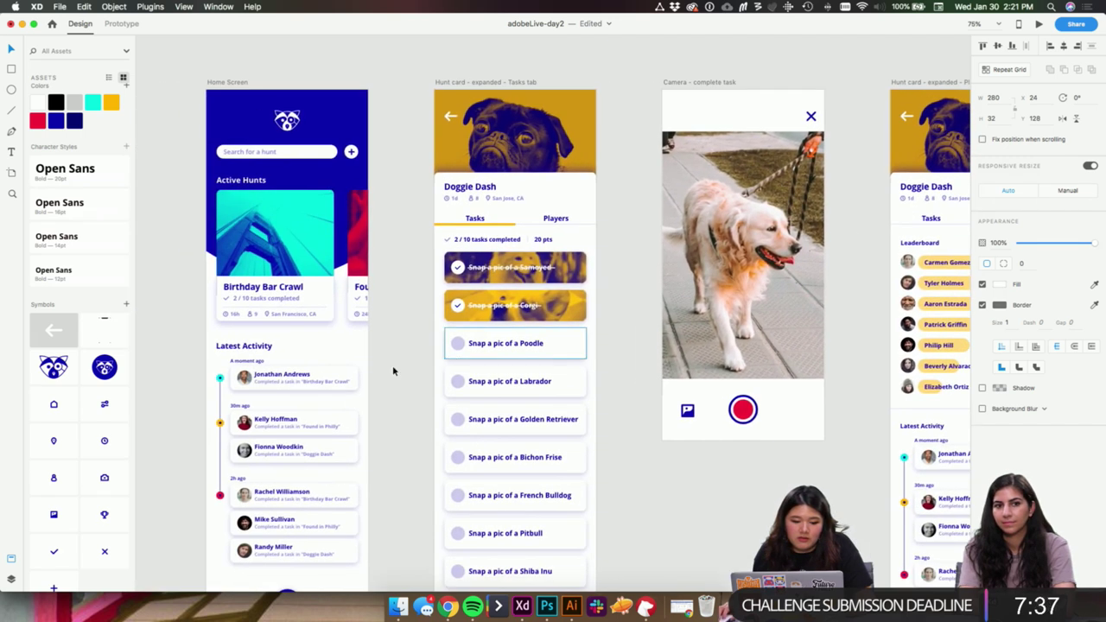
pyautogui.hscroll(15, 284, 288)
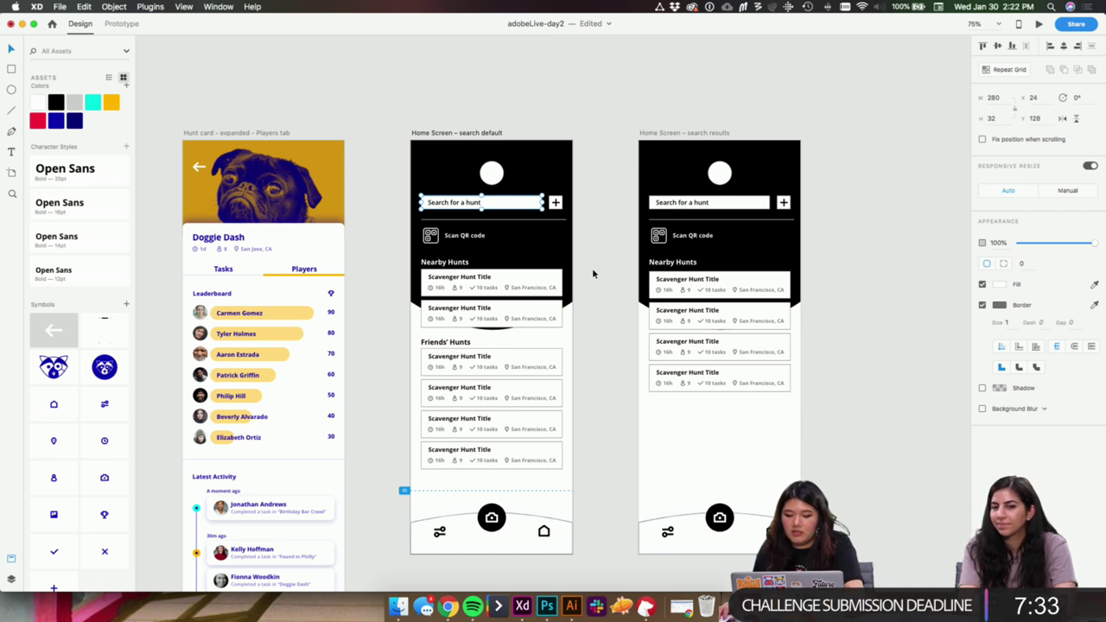
pyautogui.moveTo(589, 130); pyautogui.dragTo(399, 270)
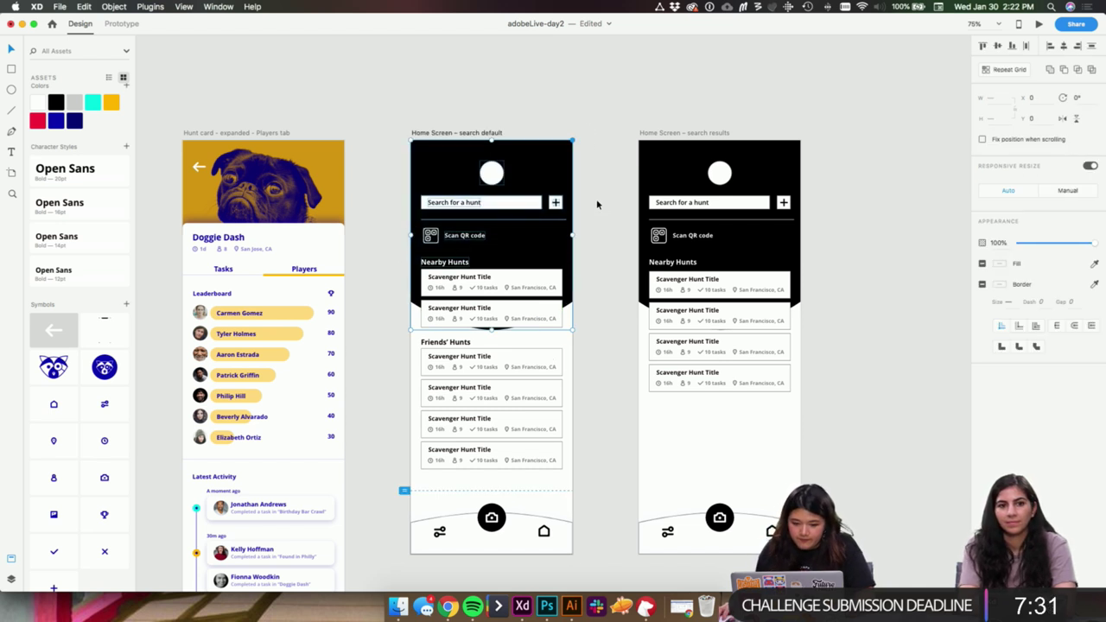
pyautogui.moveTo(596, 162); pyautogui.dragTo(396, 241)
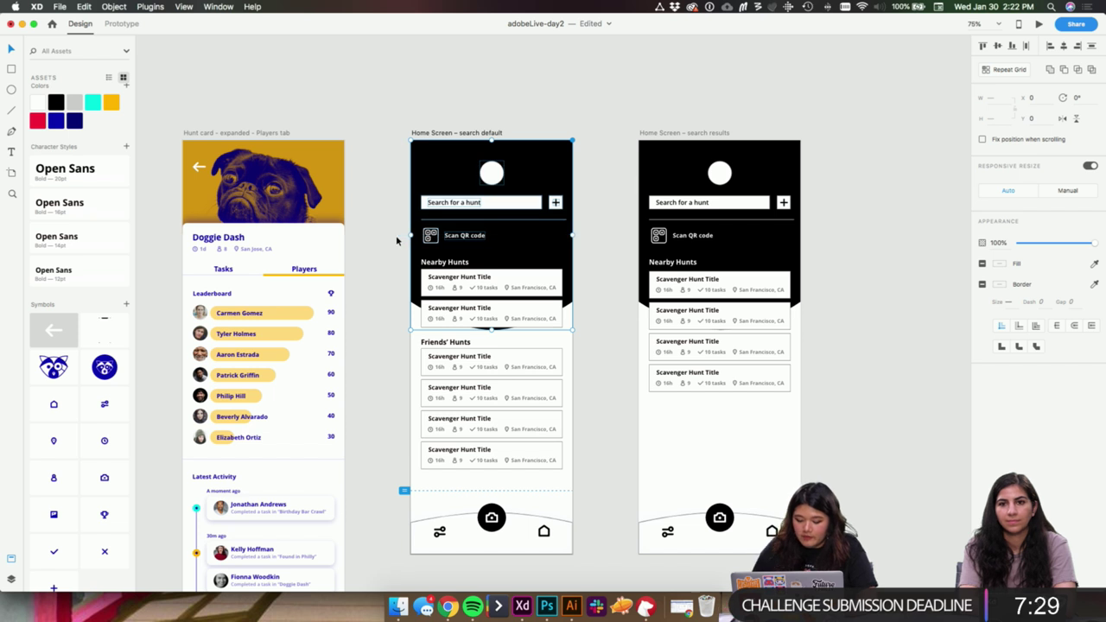
pyautogui.press('Delete')
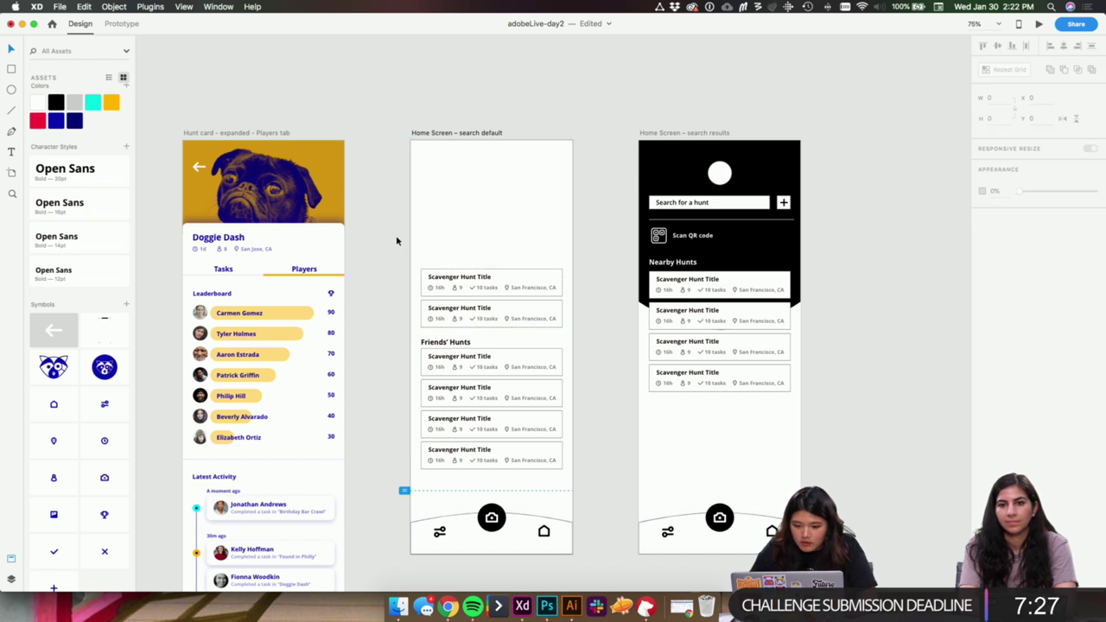
# - Paste the blue header onto the search default screen behind its hunt cards, and remove the pasted Active Hunts heading
pyautogui.hotkey('ctrl', 'v')
pyautogui.press('shift+super+[')
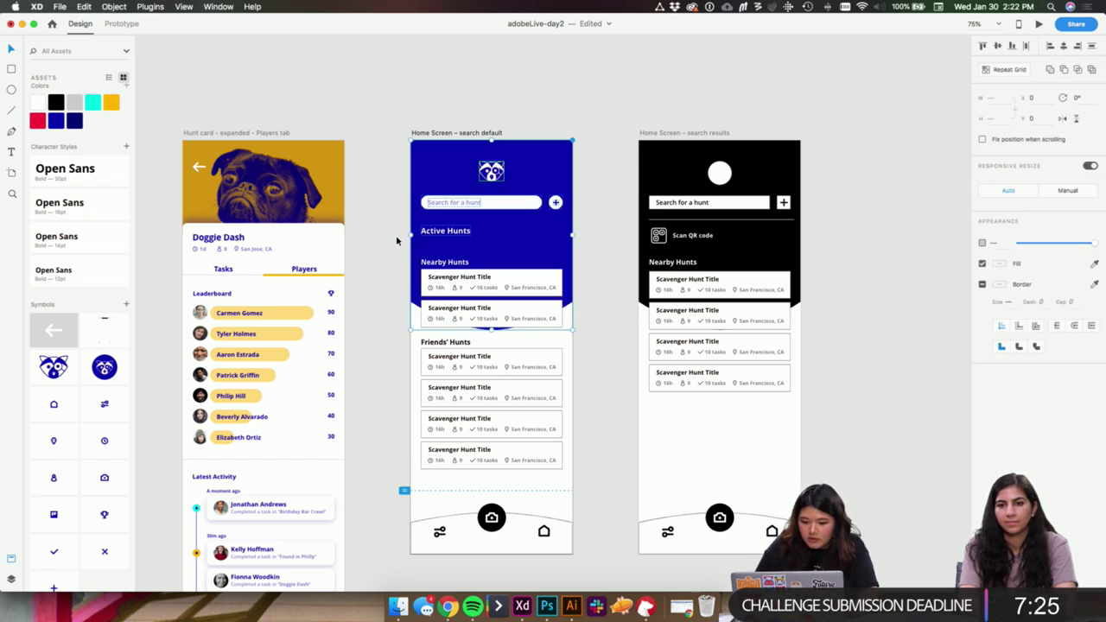
pyautogui.press('super+1')
pyautogui.scroll(1, 631, 200)
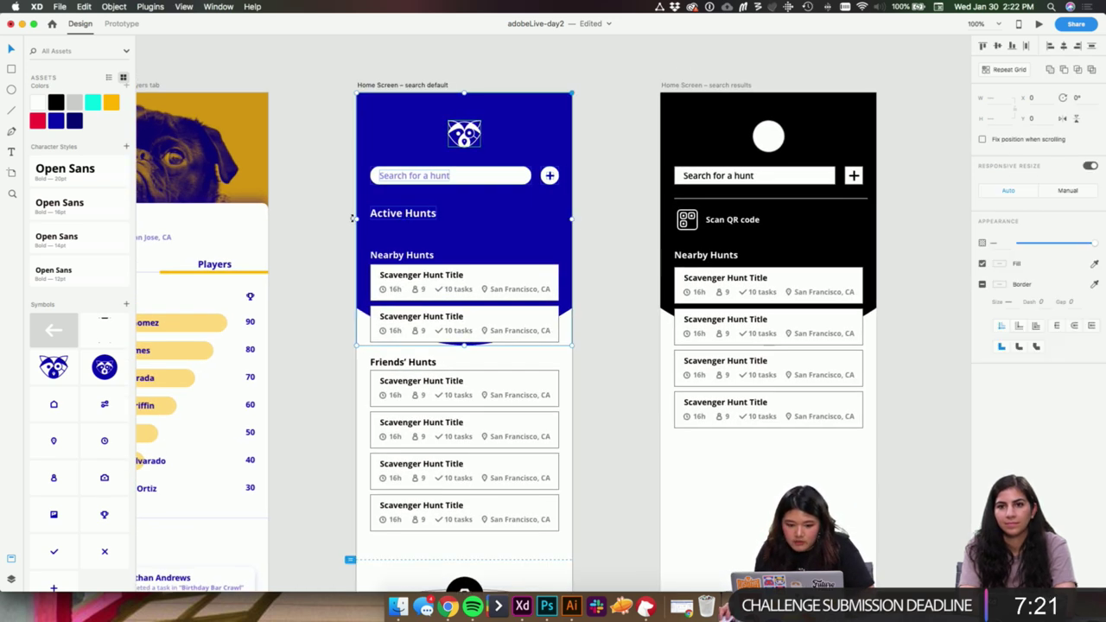
pyautogui.click(424, 216)
pyautogui.press('Delete')
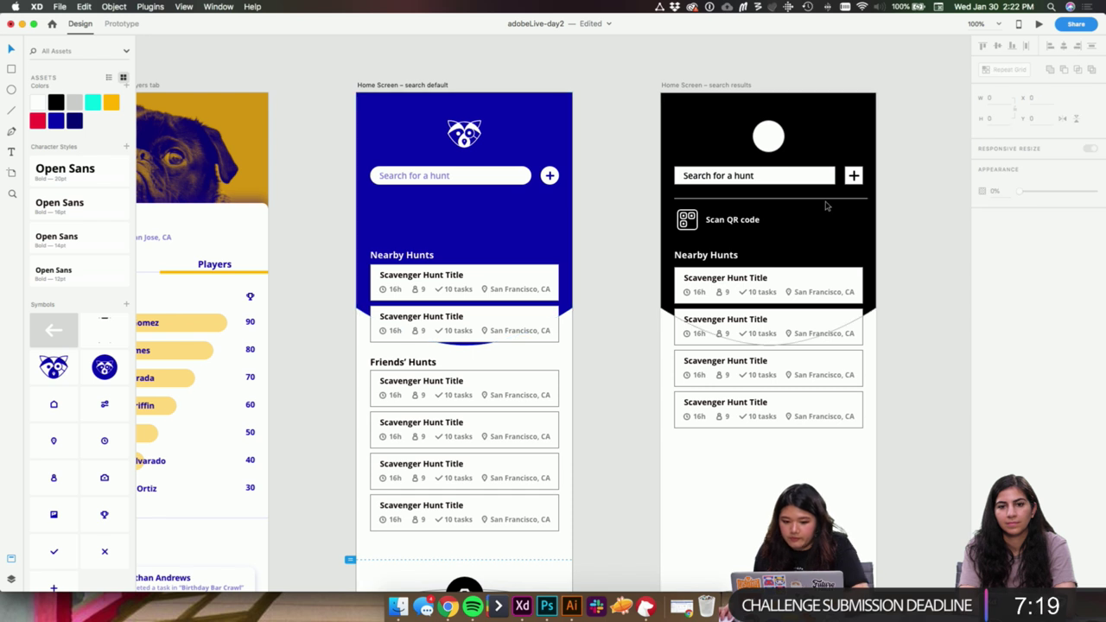
# - Copy the divider line and Scan QR code row from the search results screen onto the search default screen
pyautogui.moveTo(628, 211); pyautogui.dragTo(788, 243)
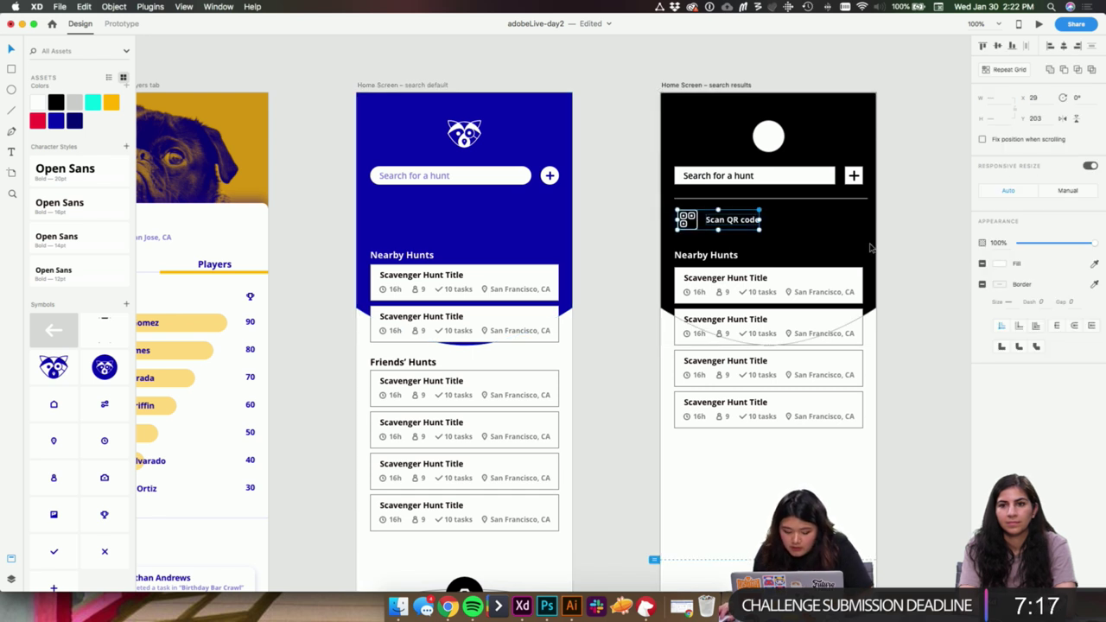
pyautogui.moveTo(627, 241); pyautogui.dragTo(803, 204)
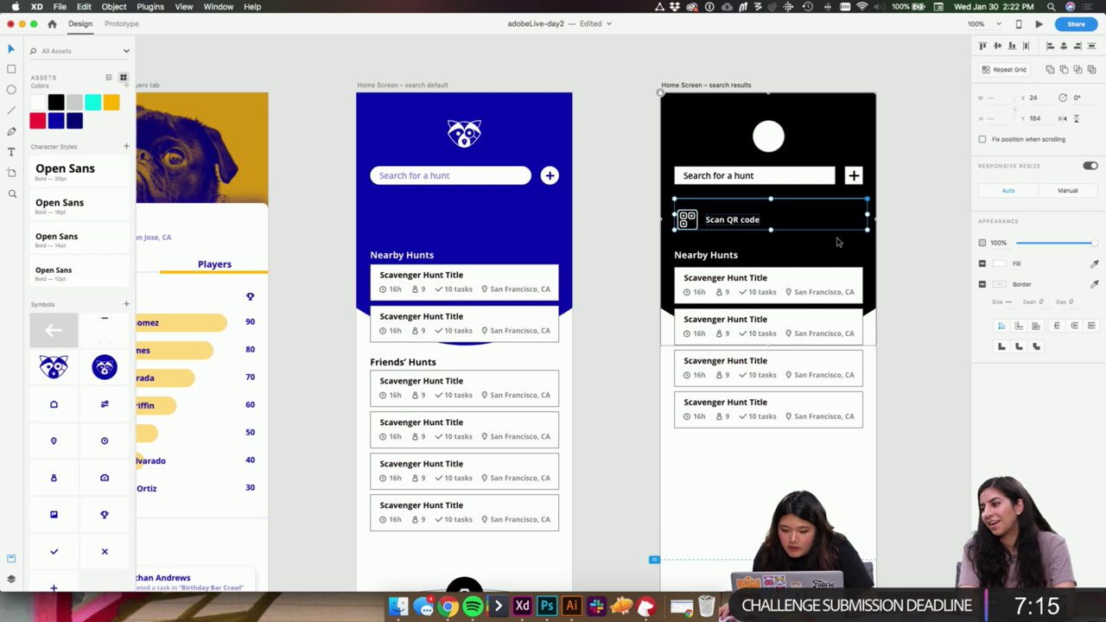
pyautogui.click(504, 230)
pyautogui.hotkey('ctrl', 'v')
pyautogui.hotkey('ctrl', '=')
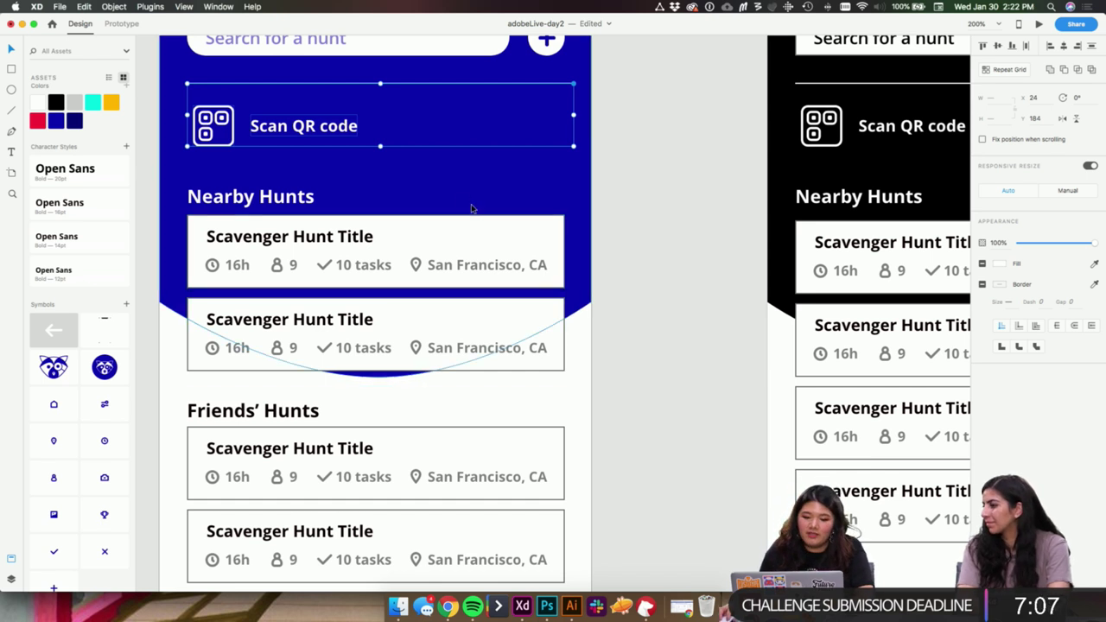
# - Examine the search default screen's Scan QR code row, Nearby Hunts cards and Friends' Hunts cards up close
pyautogui.hscroll(-5, 498, 227)
pyautogui.scroll(2, 499, 227)
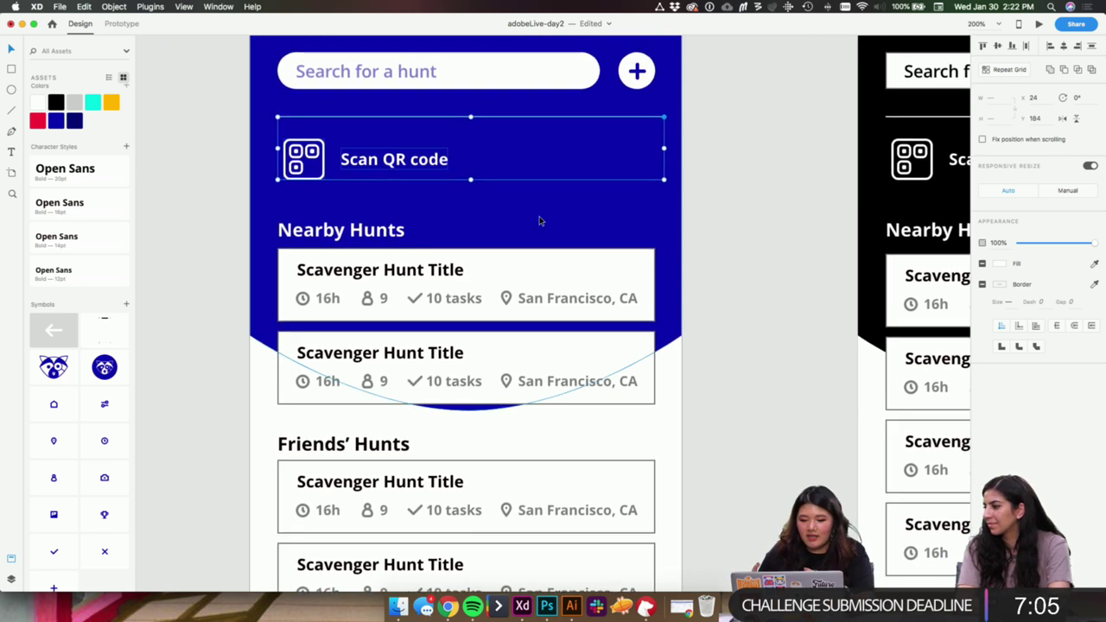
pyautogui.hscroll(3, 539, 222)
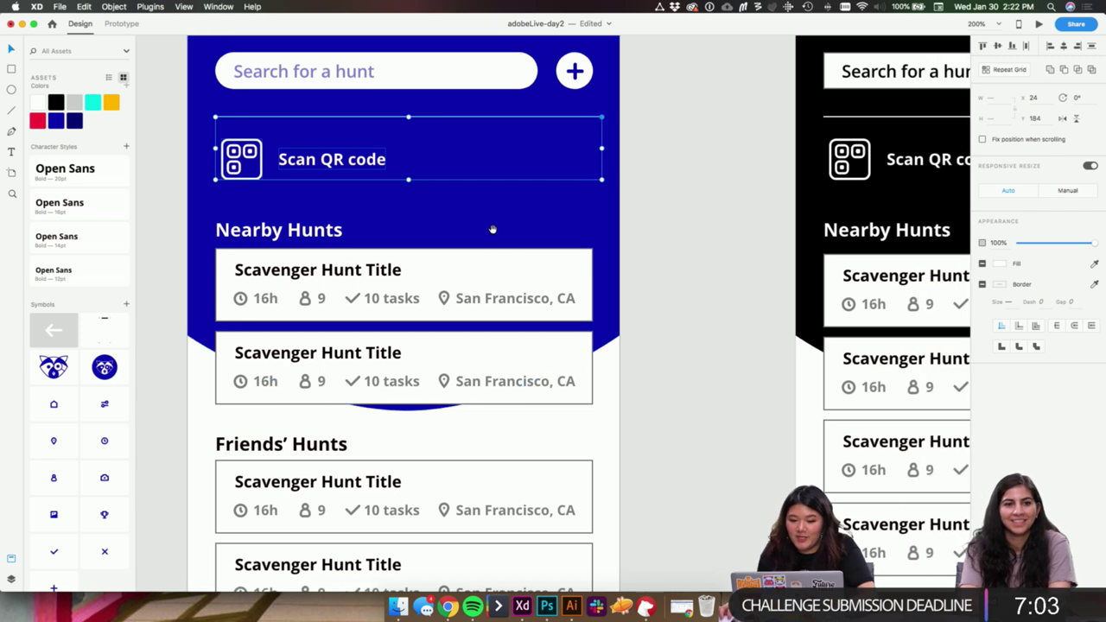
pyautogui.hscroll(-5, 492, 230)
pyautogui.scroll(1, 492, 230)
pyautogui.scroll(-3, 820, 296)
pyautogui.click(772, 324)
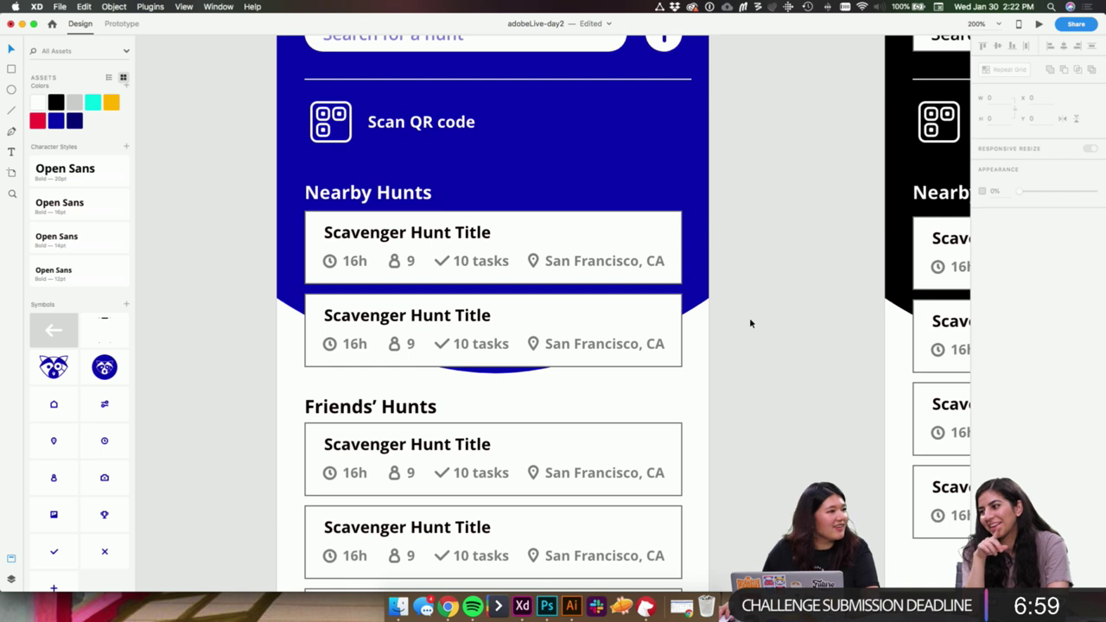
pyautogui.scroll(-3, 777, 329)
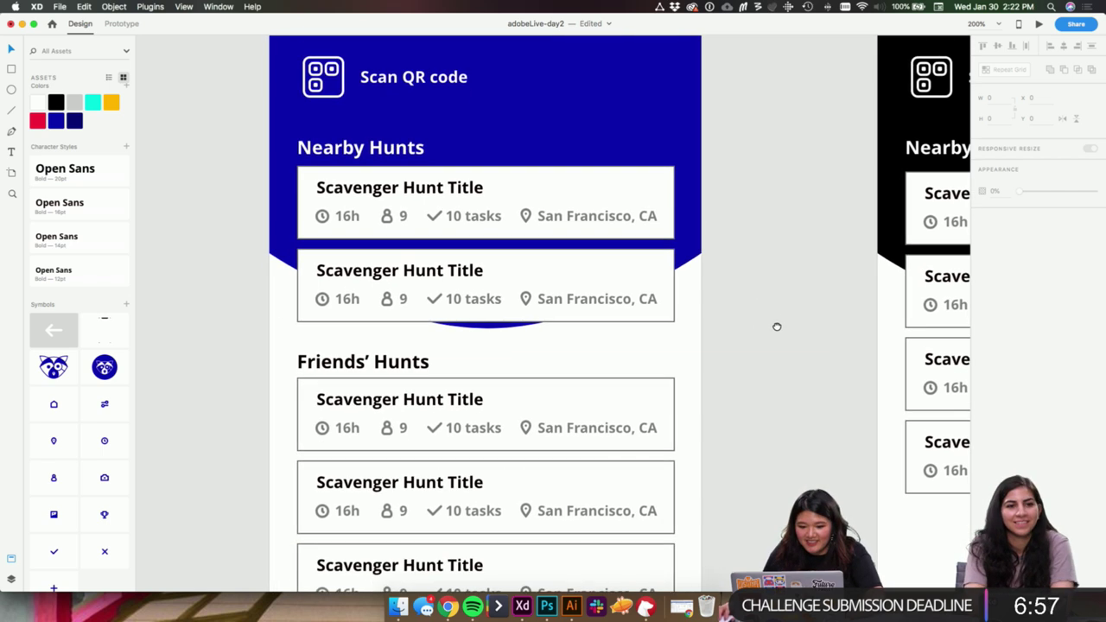
# - Copy the row with duration, player count and location beneath the Doggie Dash title on the Players tab screen
pyautogui.press('super+minus')
pyautogui.press('super+minus')
pyautogui.press('super+minus')
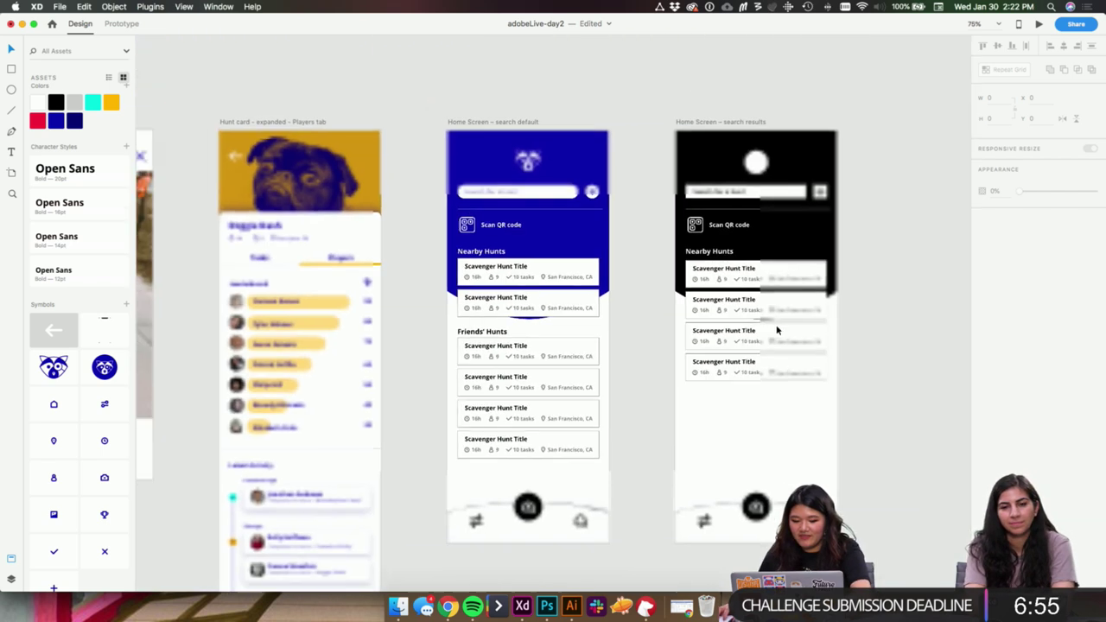
pyautogui.moveTo(400, 423); pyautogui.dragTo(489, 357)
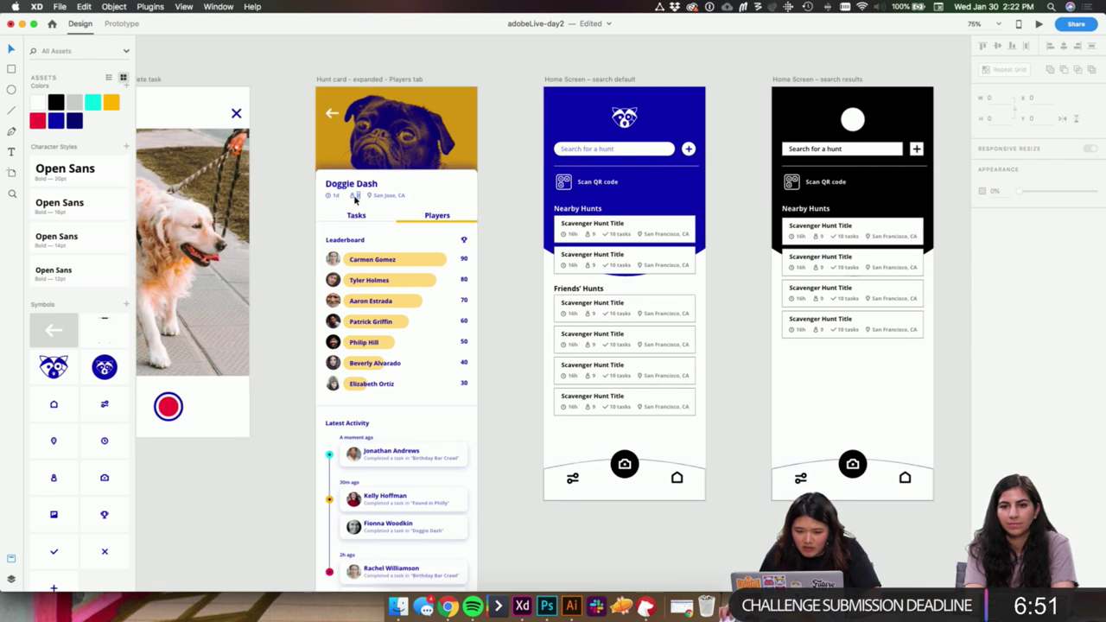
pyautogui.keyDown('super'); pyautogui.click(327, 197); pyautogui.keyUp('super')
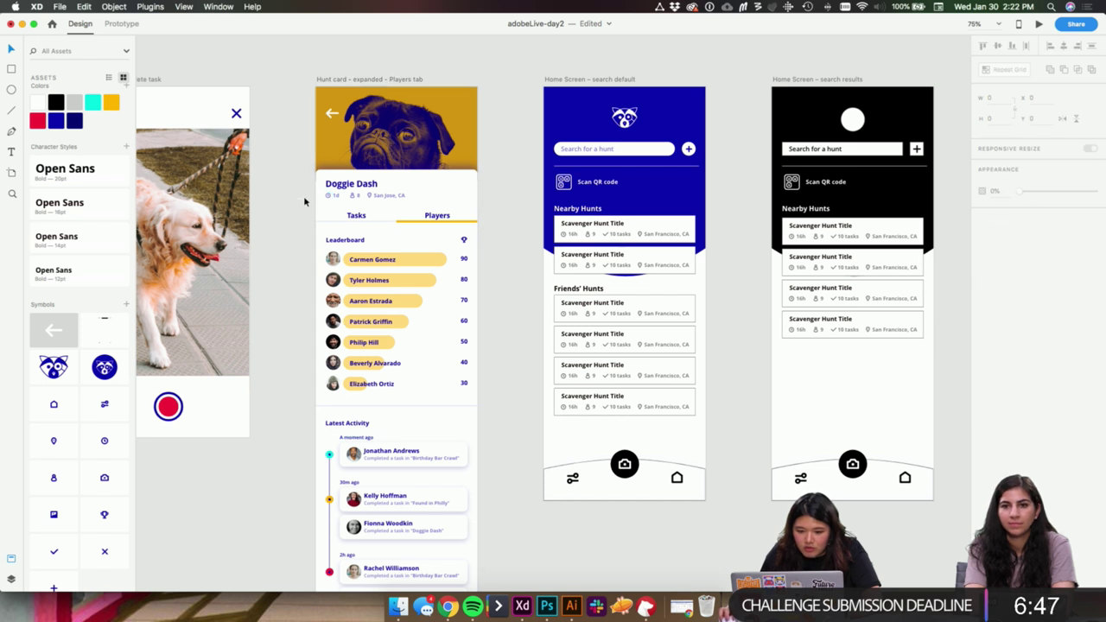
pyautogui.keyDown('shift'); pyautogui.click(399, 197); pyautogui.keyUp('shift')
pyautogui.press('super+z')
pyautogui.moveTo(306, 192); pyautogui.dragTo(427, 200)
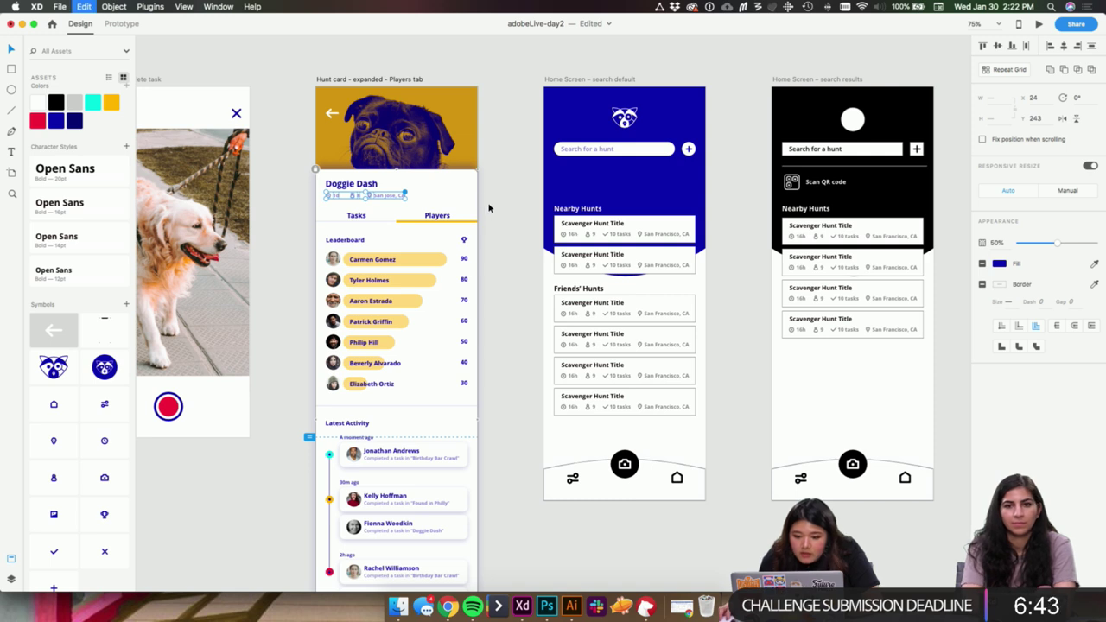
# - Ungroup the repeat grid holding the Nearby Hunts cards on the search default screen
pyautogui.press('super+=')
pyautogui.press('super+=')
pyautogui.moveTo(763, 129); pyautogui.dragTo(579, 263)
pyautogui.click(579, 264)
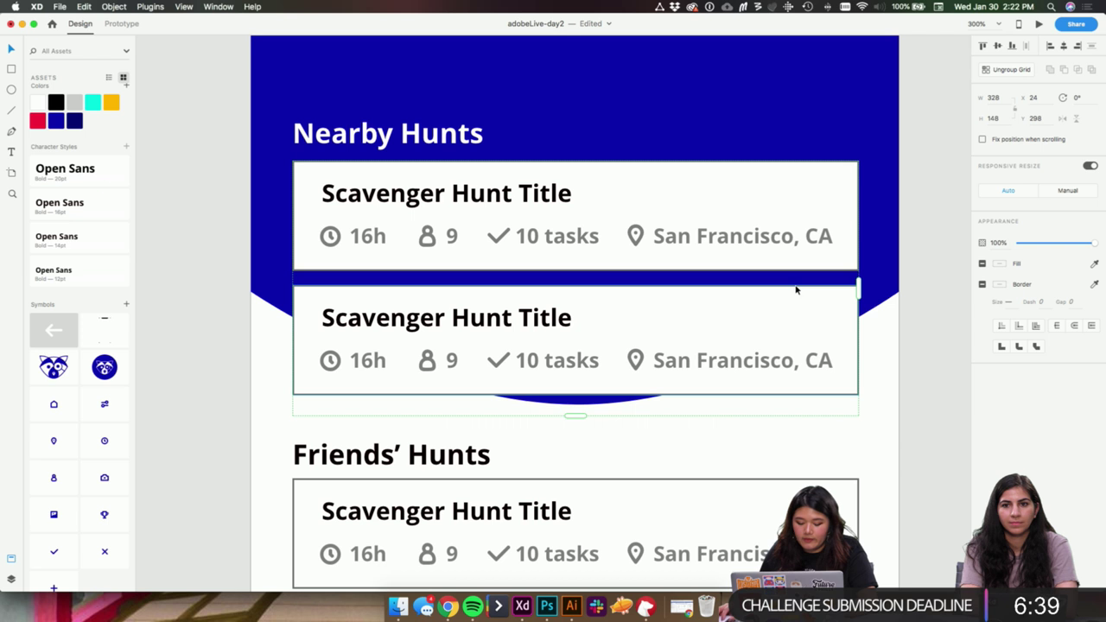
pyautogui.press('super+shift+g')
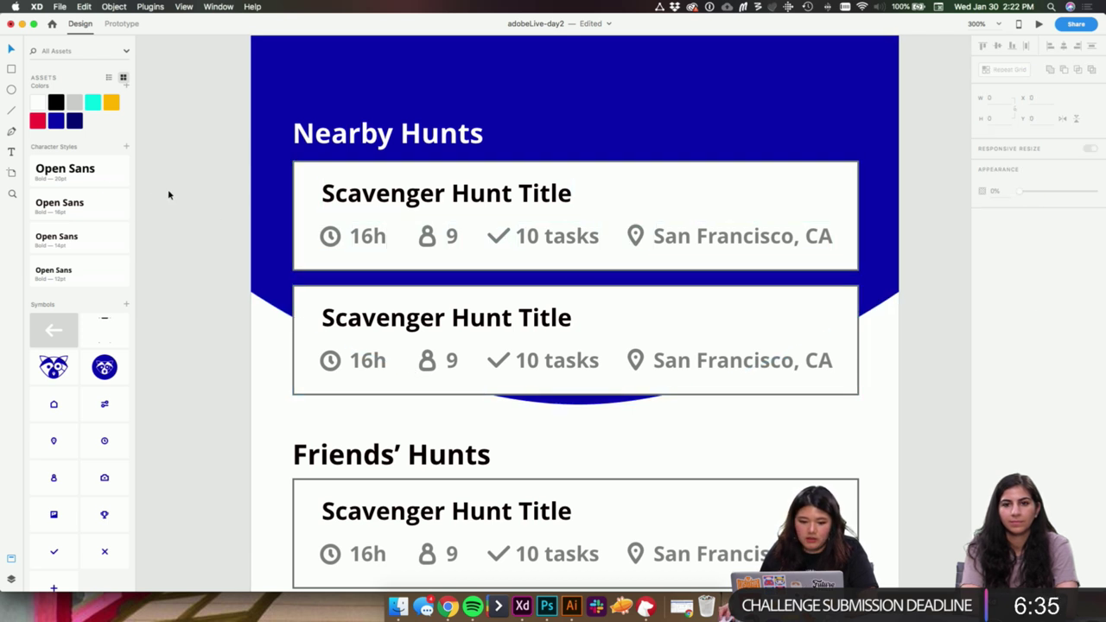
# - Remove the border of the first Nearby Hunts card and set its corner radius to 10
pyautogui.click(273, 166)
pyautogui.scroll(10, 277, 173)
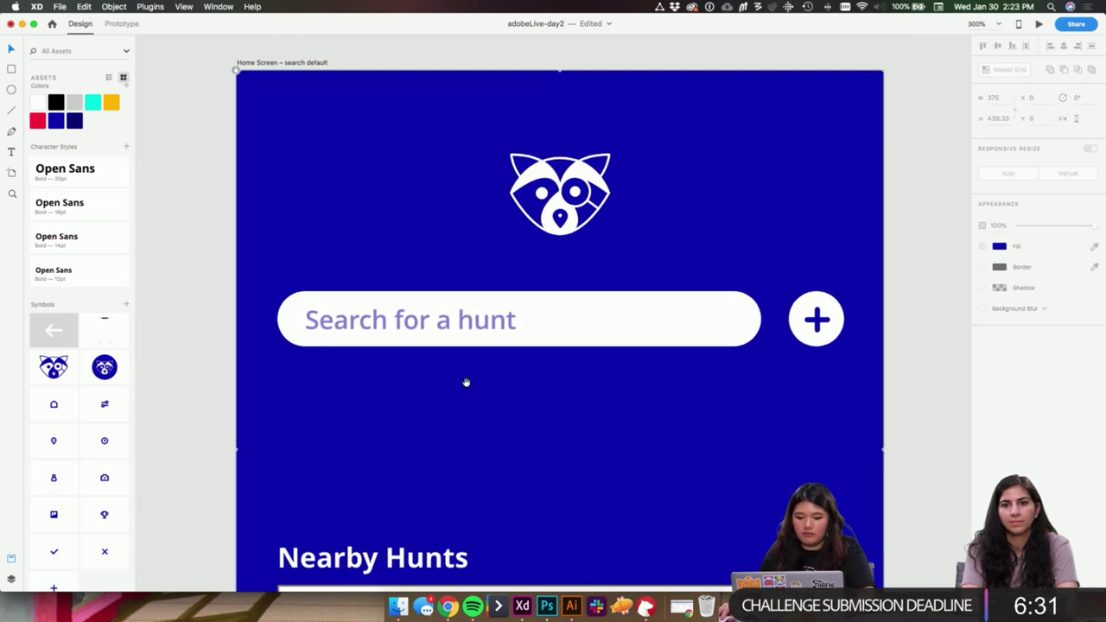
pyautogui.moveTo(468, 400); pyautogui.dragTo(435, 128)
pyautogui.moveTo(427, 224); pyautogui.dragTo(433, 141)
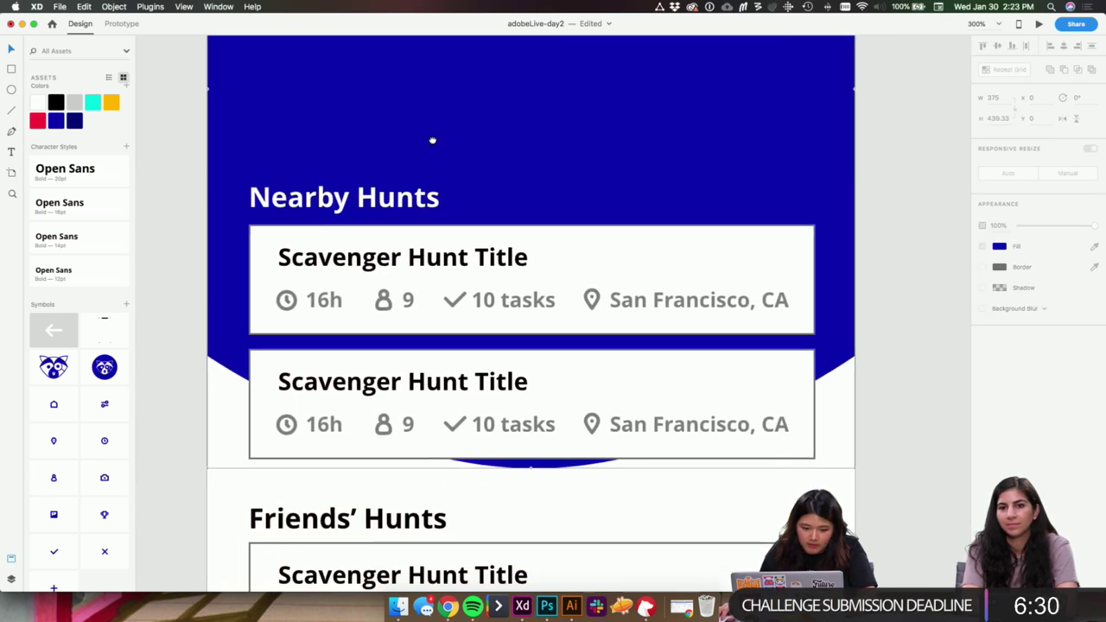
pyautogui.click(259, 232)
pyautogui.click(981, 305)
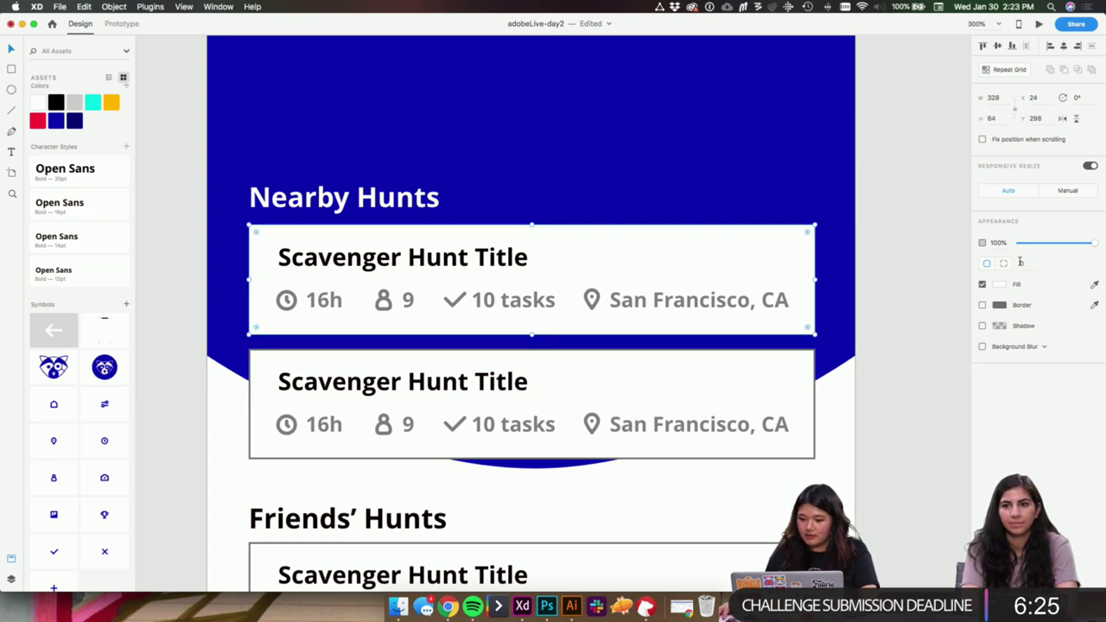
pyautogui.moveTo(1024, 262); pyautogui.dragTo(991, 263)
pyautogui.write('10')
pyautogui.press('Return')
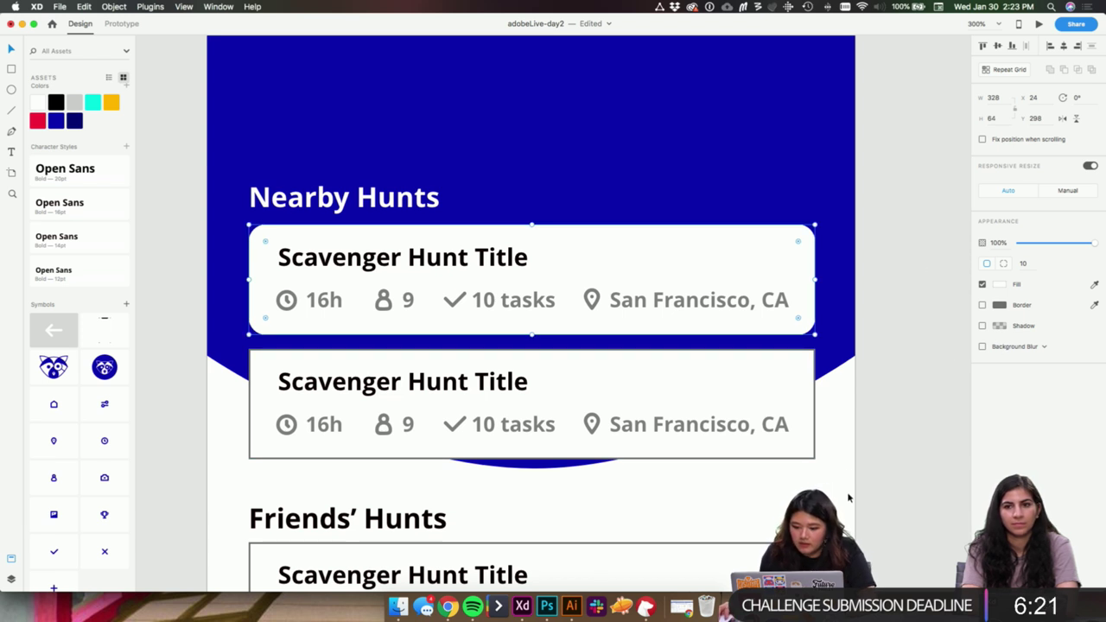
# - Add a shadow to the first Nearby Hunts card with a Y offset of 4 and a blur of 16
pyautogui.click(981, 326)
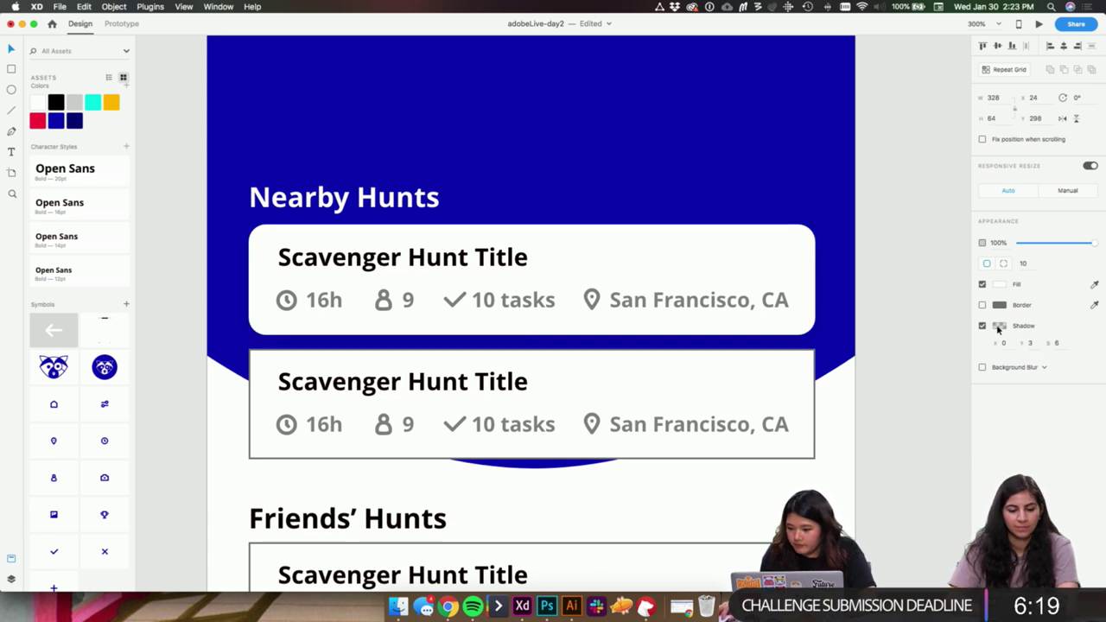
pyautogui.click(999, 326)
pyautogui.click(1034, 344)
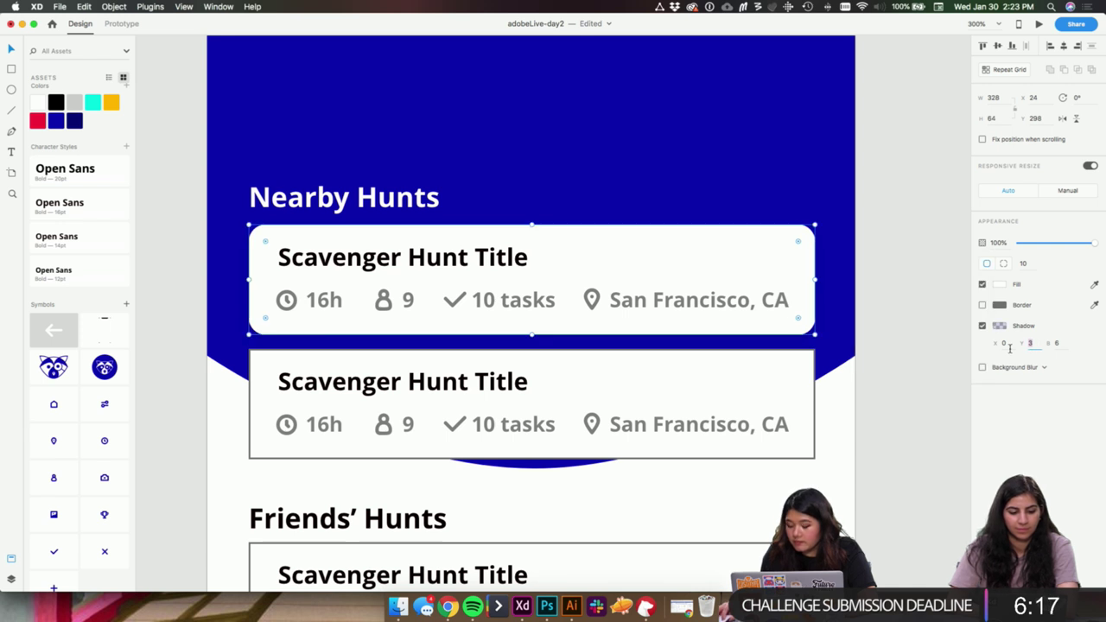
pyautogui.write('4')
pyautogui.click(1056, 343)
pyautogui.write('16')
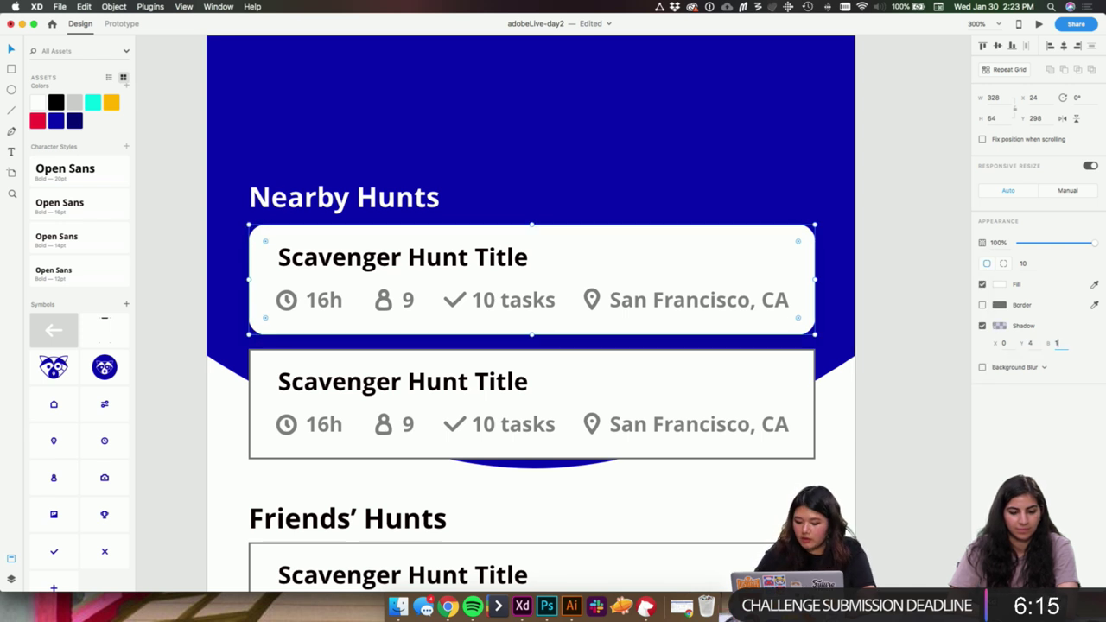
pyautogui.press('Return')
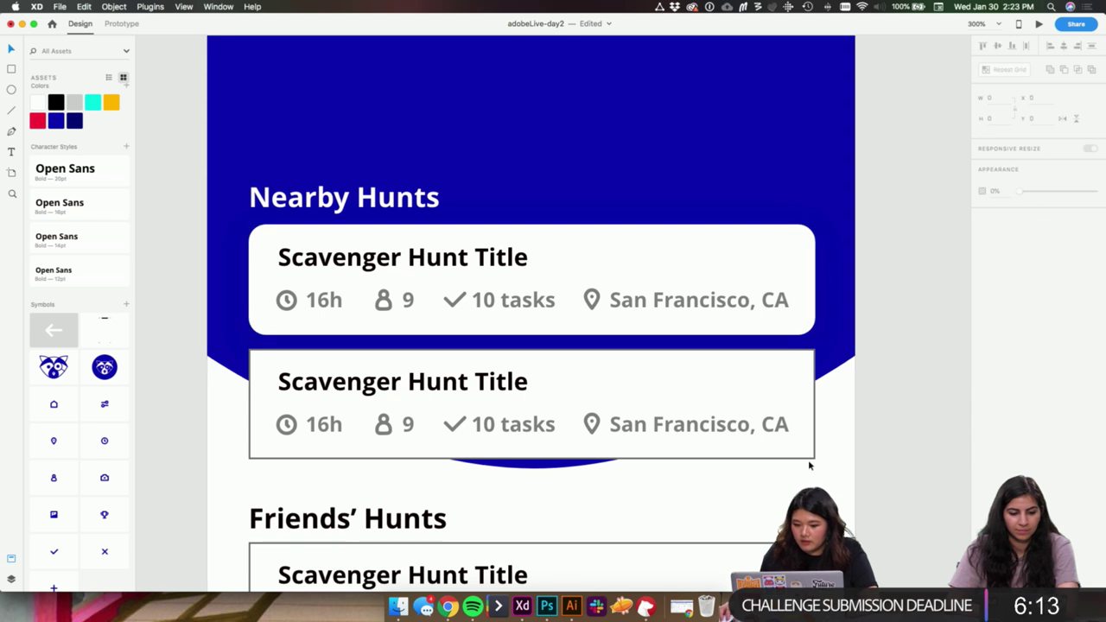
# - Delete the second Nearby Hunts card from the search default screen
pyautogui.moveTo(841, 467); pyautogui.dragTo(245, 367)
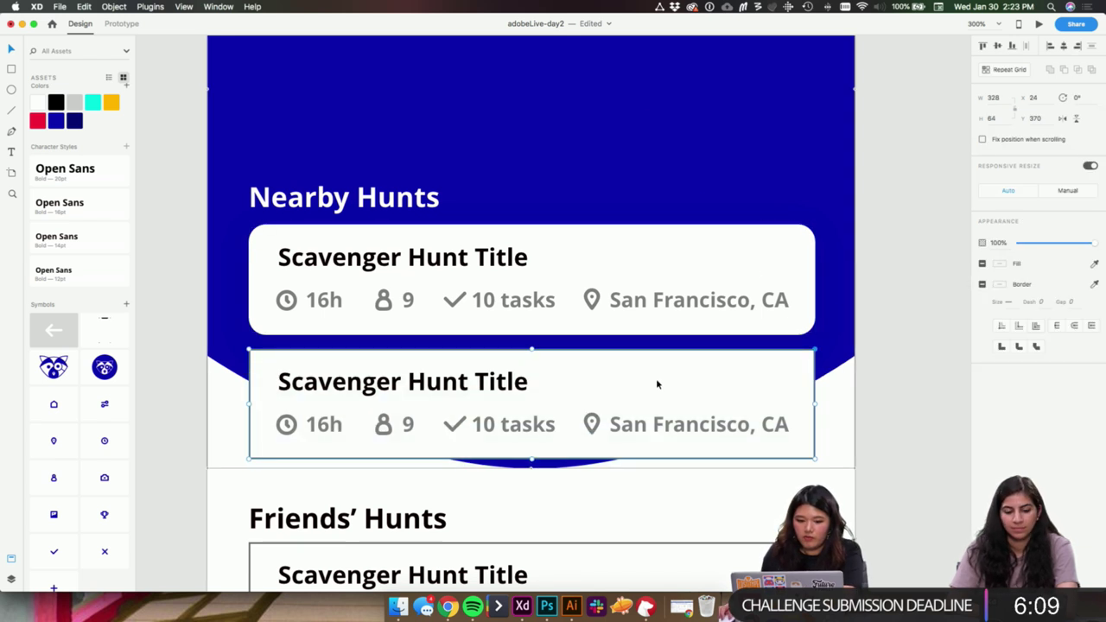
pyautogui.press('Delete')
pyautogui.press('super+v')
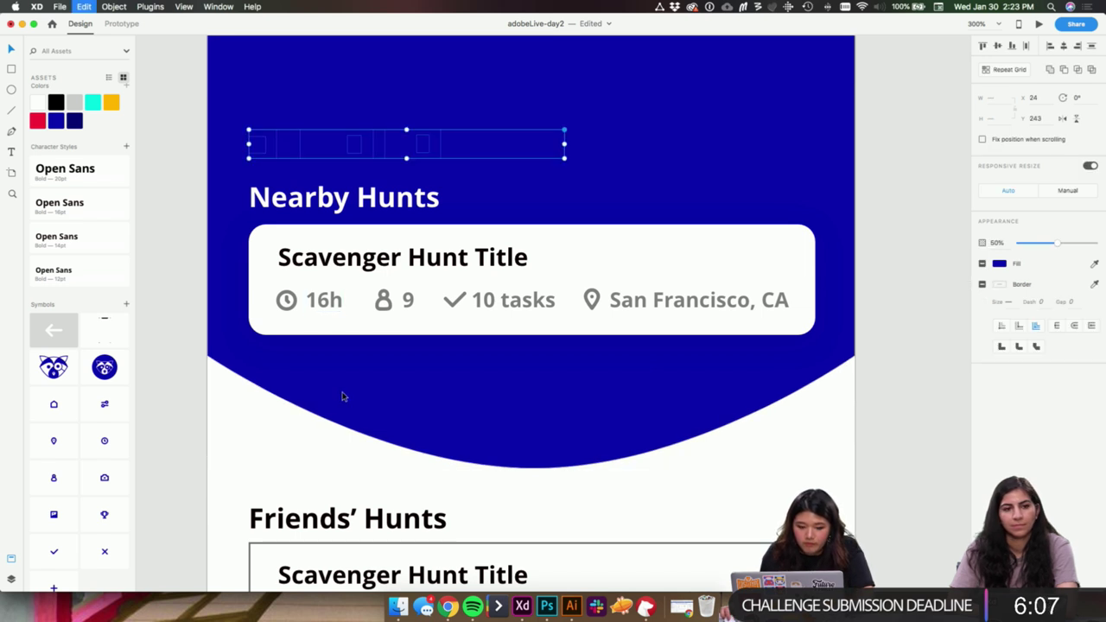
pyautogui.moveTo(355, 149); pyautogui.dragTo(354, 393)
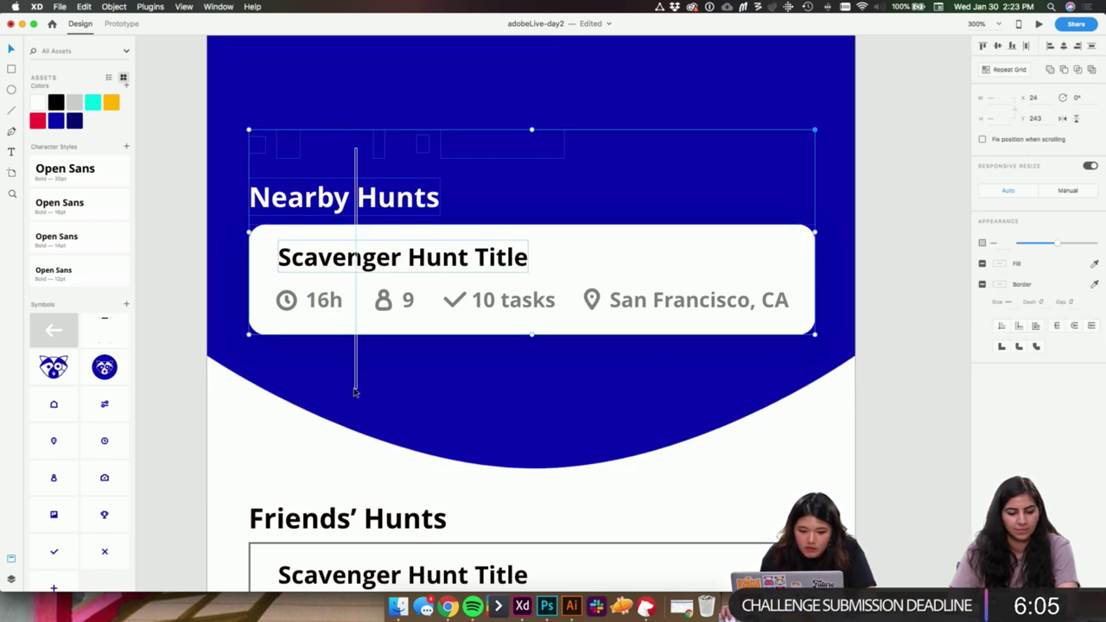
pyautogui.press('super+z')
# - Paste the copied details row onto the empty canvas and move it over the first Nearby Hunts card's existing details
pyautogui.hscroll(4, 898, 424)
pyautogui.scroll(7, 580, 138)
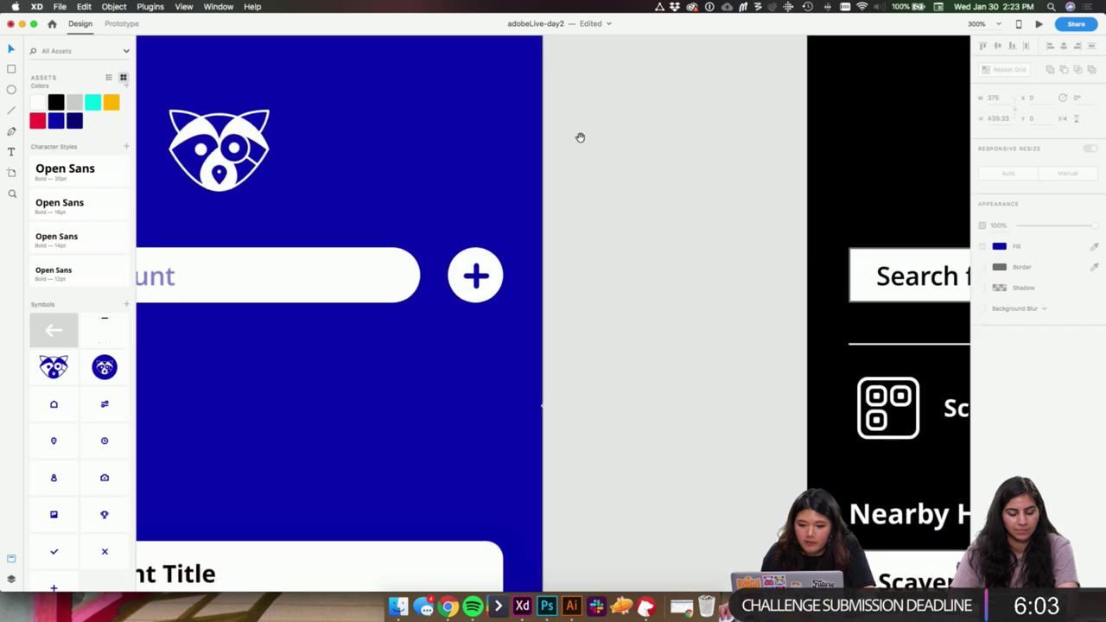
pyautogui.moveTo(571, 125); pyautogui.dragTo(686, 236)
pyautogui.press('super+v')
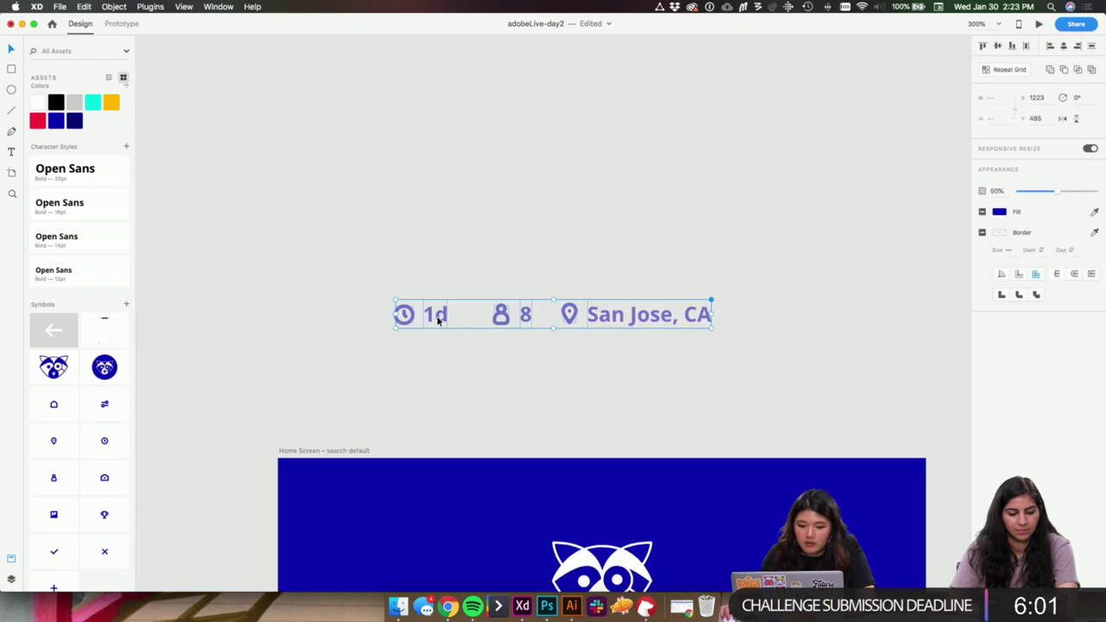
pyautogui.scroll(-5, 726, 276)
pyautogui.moveTo(661, 147); pyautogui.dragTo(449, 263)
pyautogui.moveTo(597, 224); pyautogui.dragTo(645, 54)
pyautogui.moveTo(526, 74); pyautogui.dragTo(272, 347)
pyautogui.moveTo(437, 382); pyautogui.dragTo(422, 91)
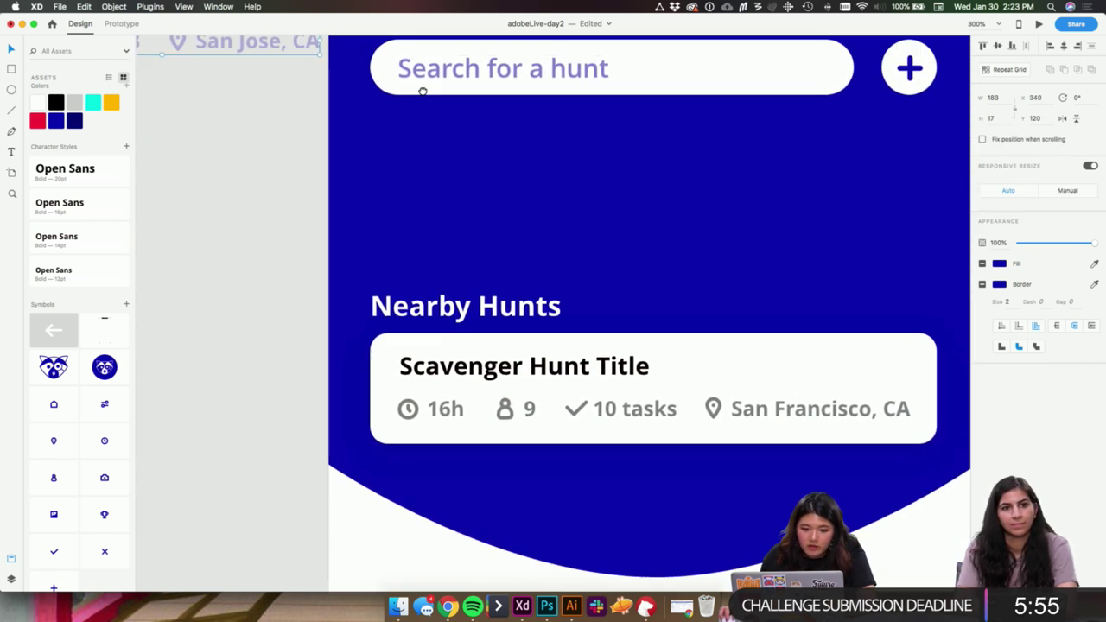
pyautogui.moveTo(277, 48); pyautogui.dragTo(670, 416)
# - Delete the pasted details row that overlaps the Nearby Hunts card's own details
pyautogui.press('super+equal')
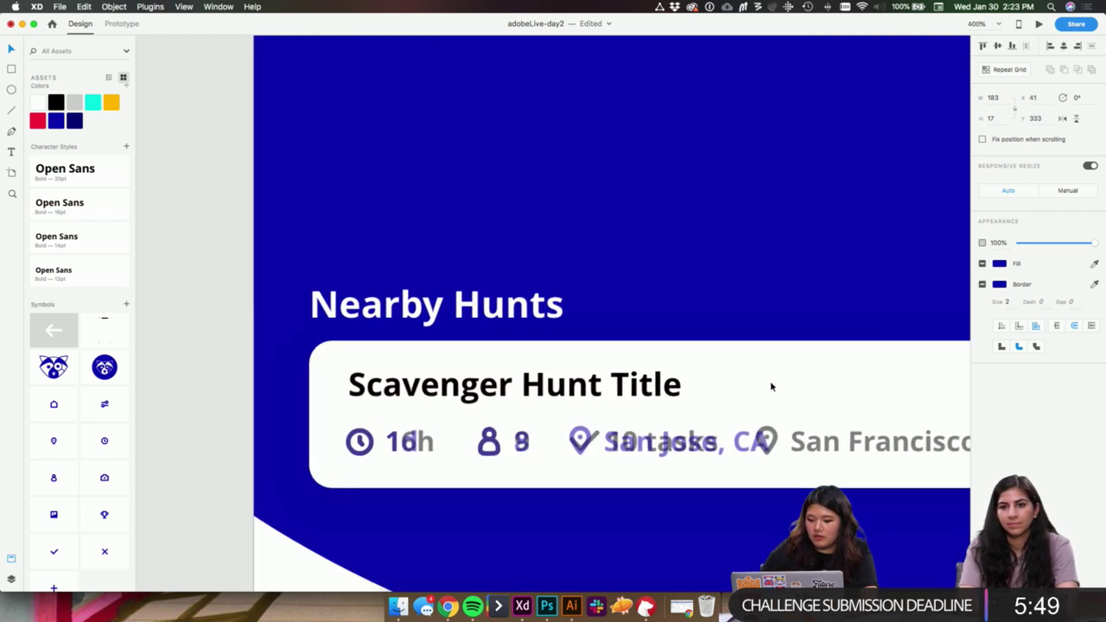
pyautogui.hscroll(3, 761, 380)
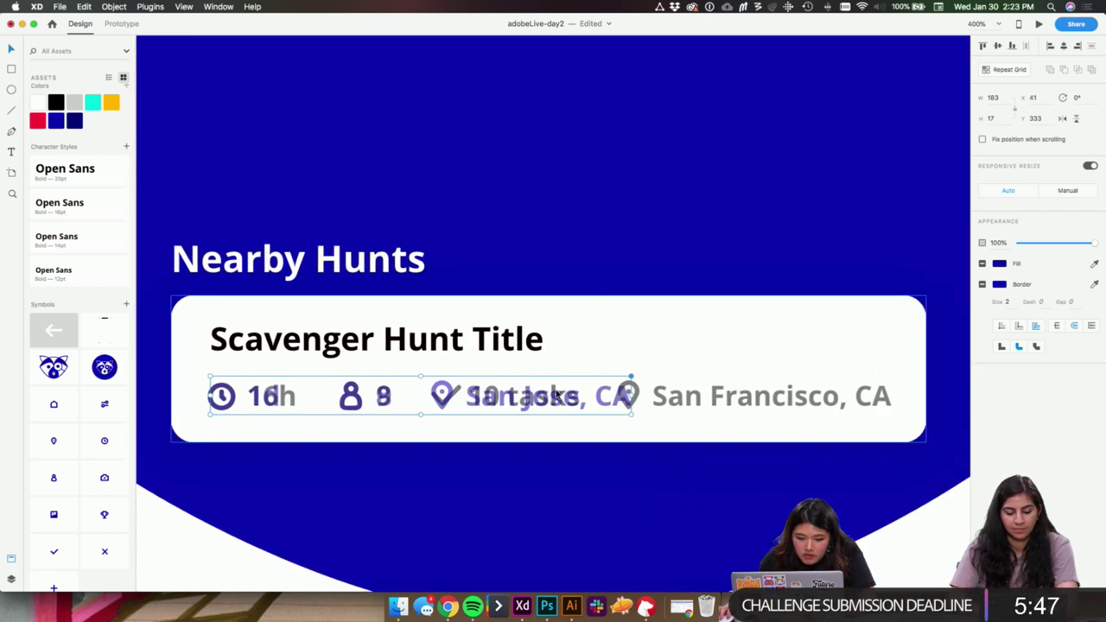
pyautogui.press('Delete')
# - Select the grey details row in the first Nearby Hunts card, leaving out the check mark icon
pyautogui.click(697, 396)
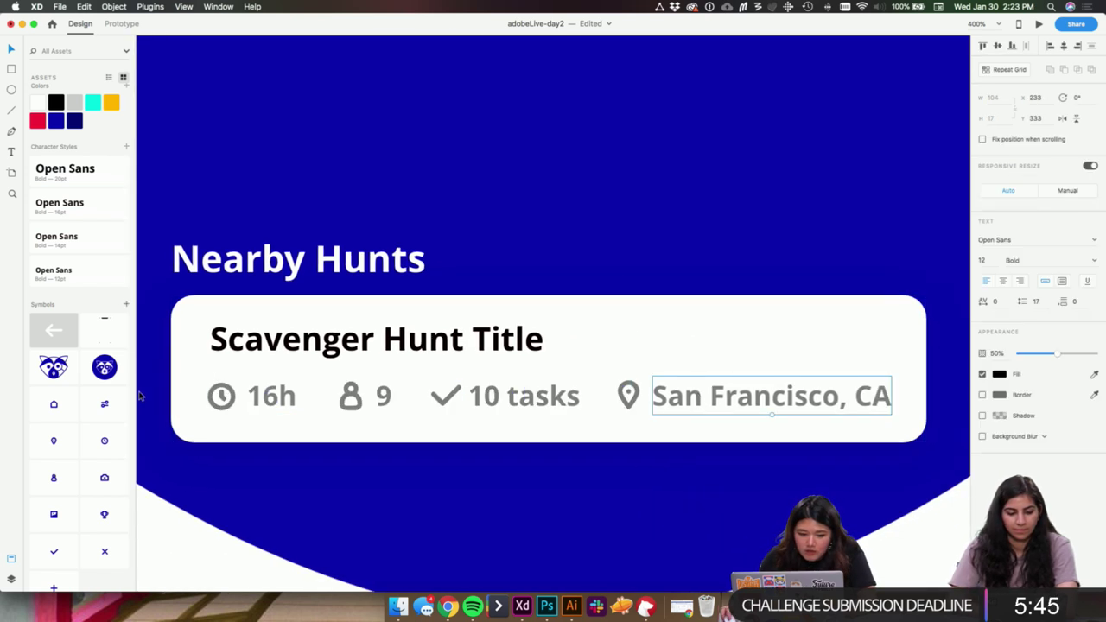
pyautogui.moveTo(140, 396); pyautogui.dragTo(895, 416)
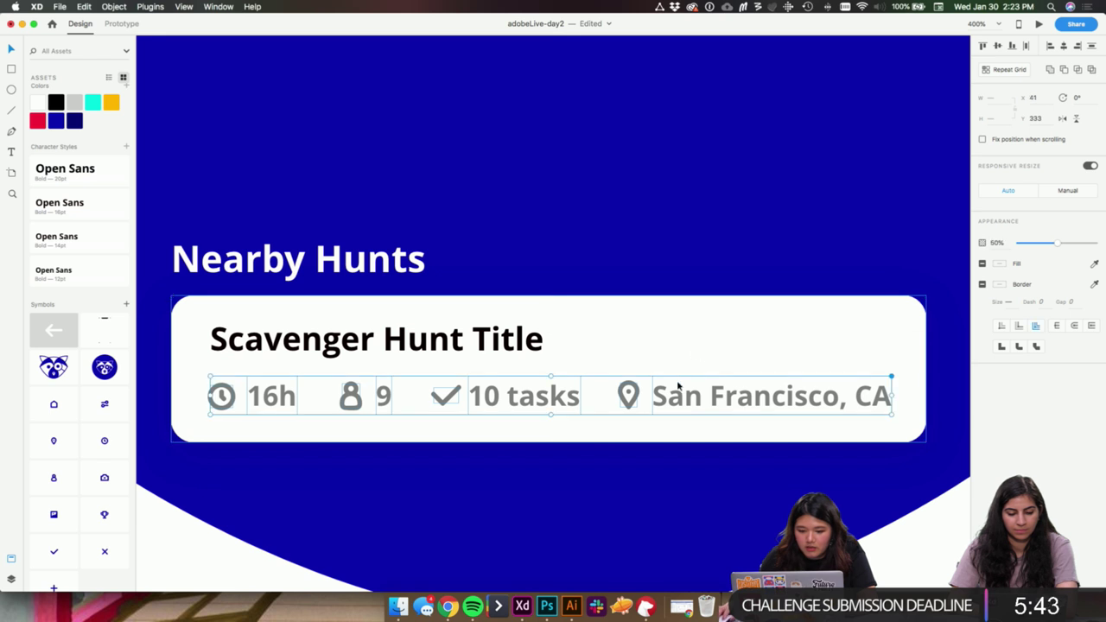
pyautogui.keyDown('shift'); pyautogui.click(455, 401); pyautogui.keyUp('shift')
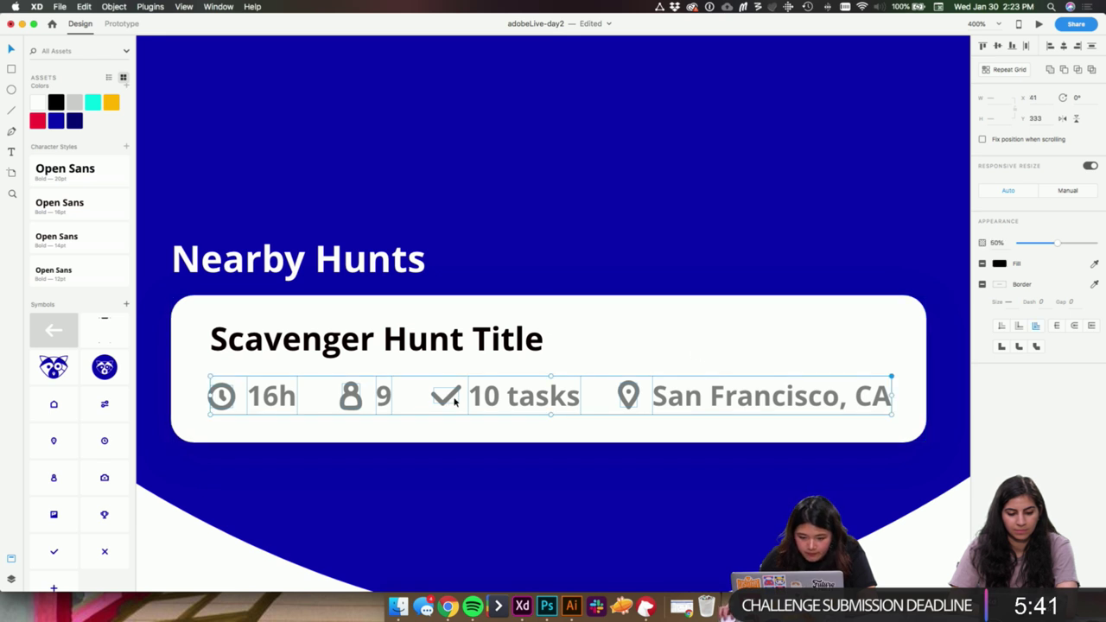
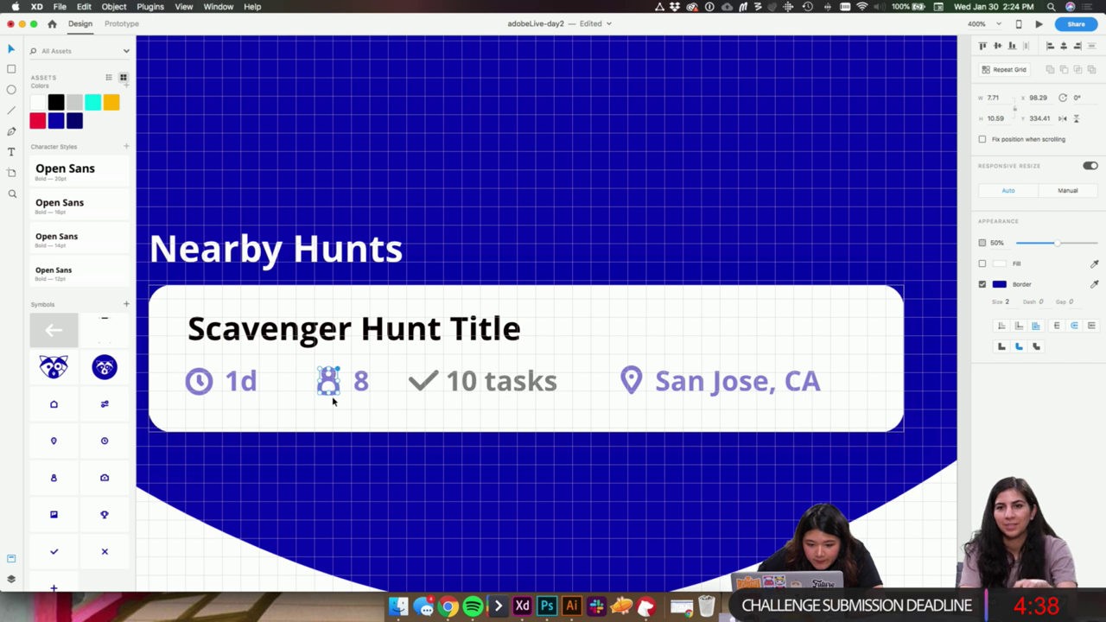
# - Move the location pin and the San Jose, CA text closer to the task count, leaving a gap of about 17 px
pyautogui.click(630, 388)
pyautogui.keyDown('shift'); pyautogui.click(680, 392); pyautogui.keyUp('shift')
pyautogui.press('Left')
pyautogui.press('Left')
pyautogui.press('Left')
pyautogui.press('Left')
pyautogui.press('Left')
pyautogui.press('Left')
pyautogui.press('Left')
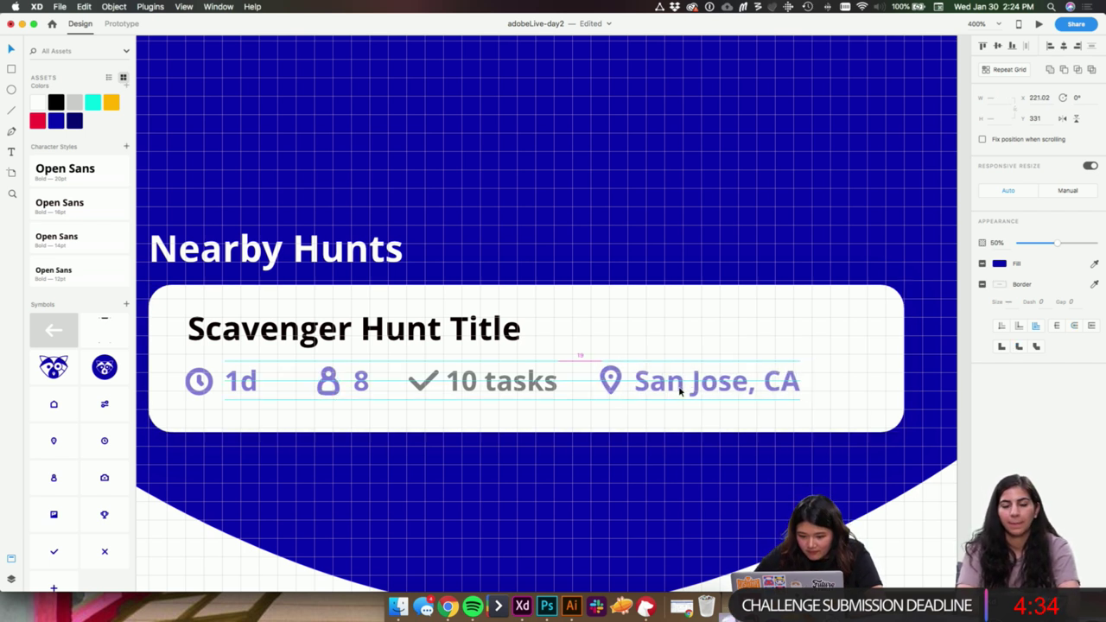
pyautogui.press('Left')
pyautogui.press('Left')
pyautogui.press('Left')
pyautogui.press('Left')
pyautogui.press('Left')
pyautogui.press('Left')
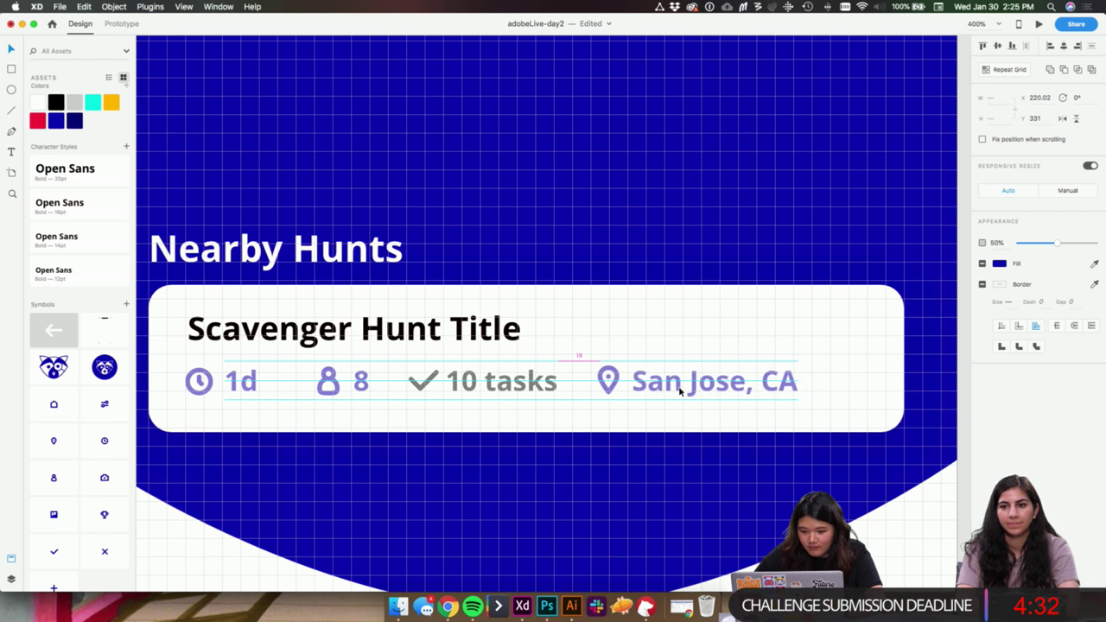
pyautogui.press('Right')
pyautogui.press('Right')
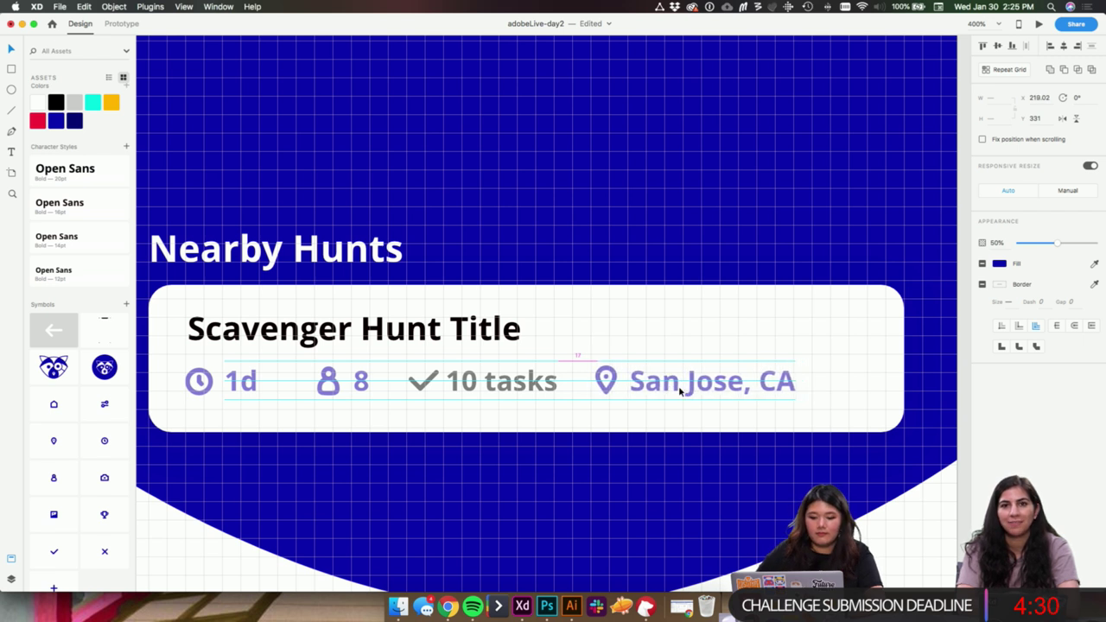
# - Recolor the check mark's border and the 10 tasks text with the brand blue #0C00AD
pyautogui.doubleClick(421, 382)
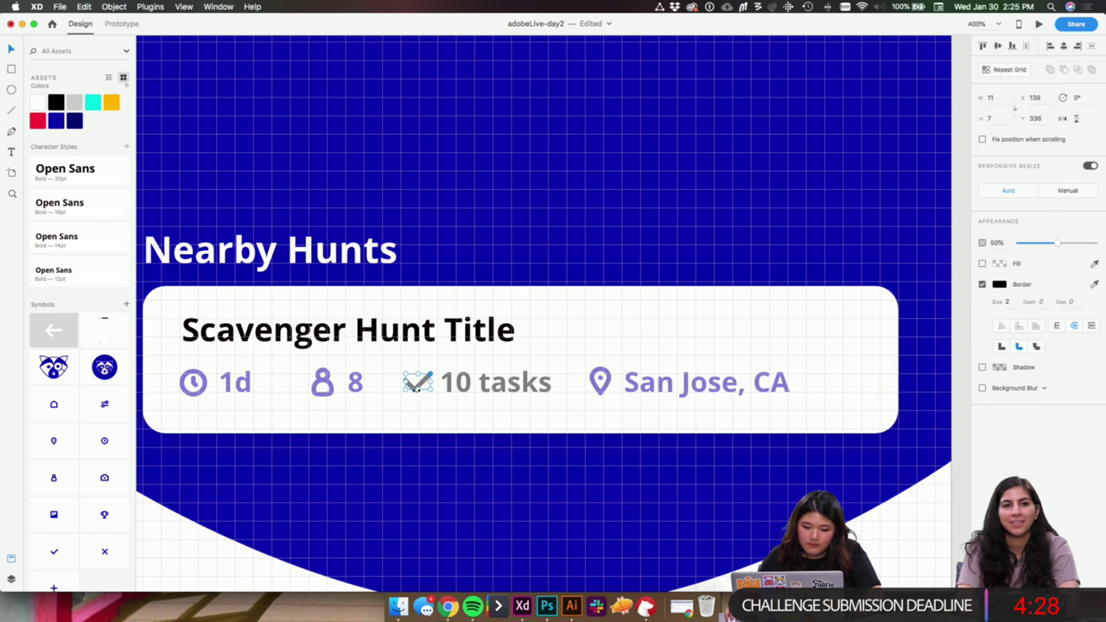
pyautogui.click(999, 285)
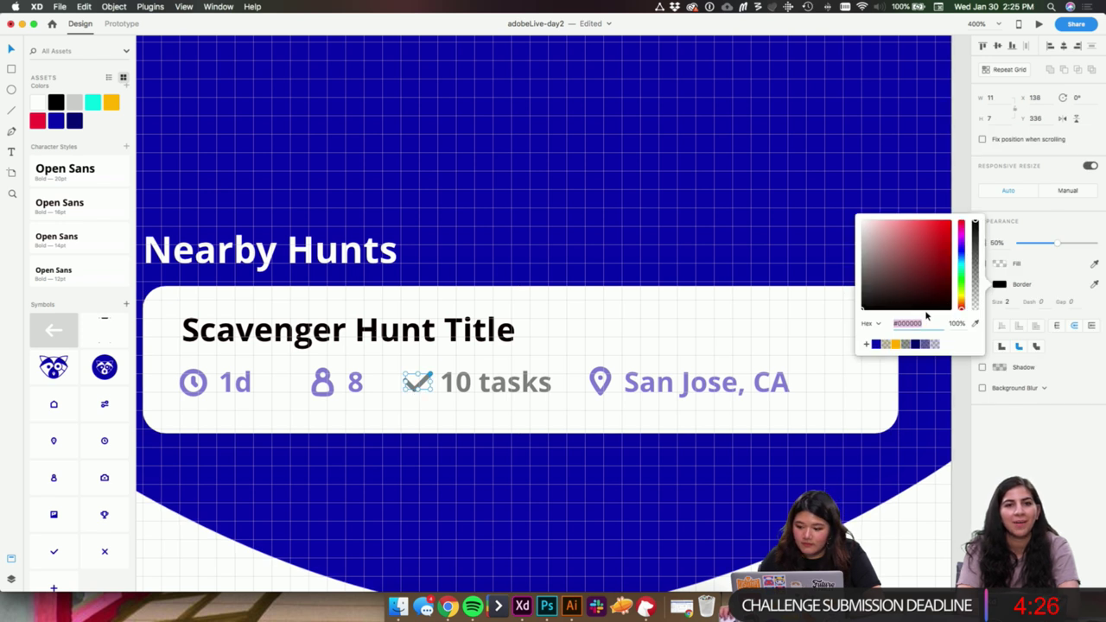
pyautogui.click(875, 345)
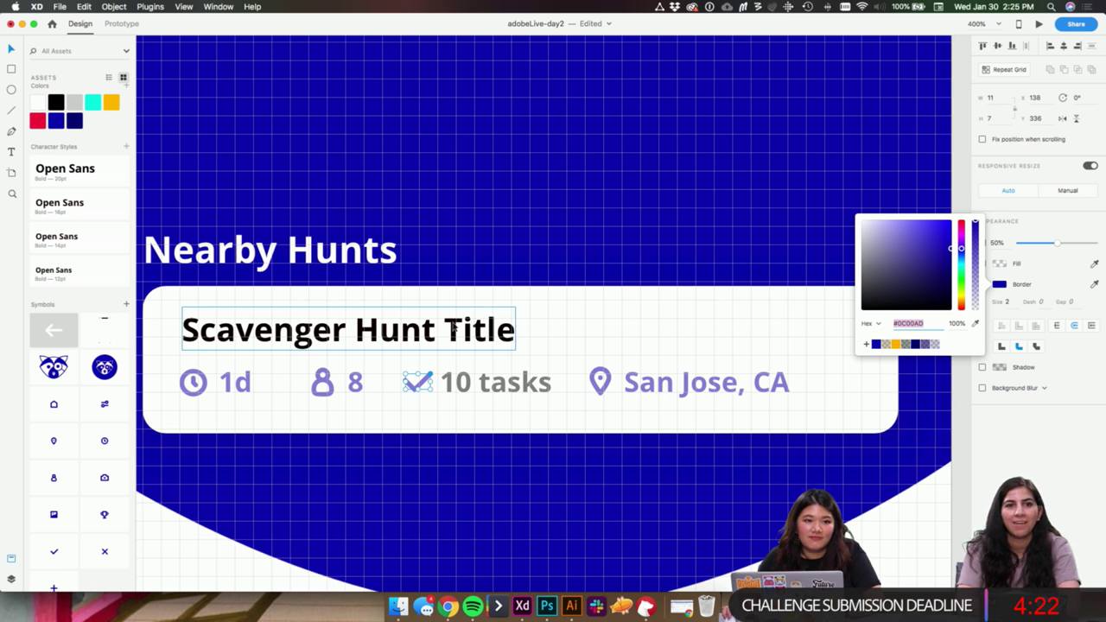
pyautogui.click(476, 391)
pyautogui.click(1000, 375)
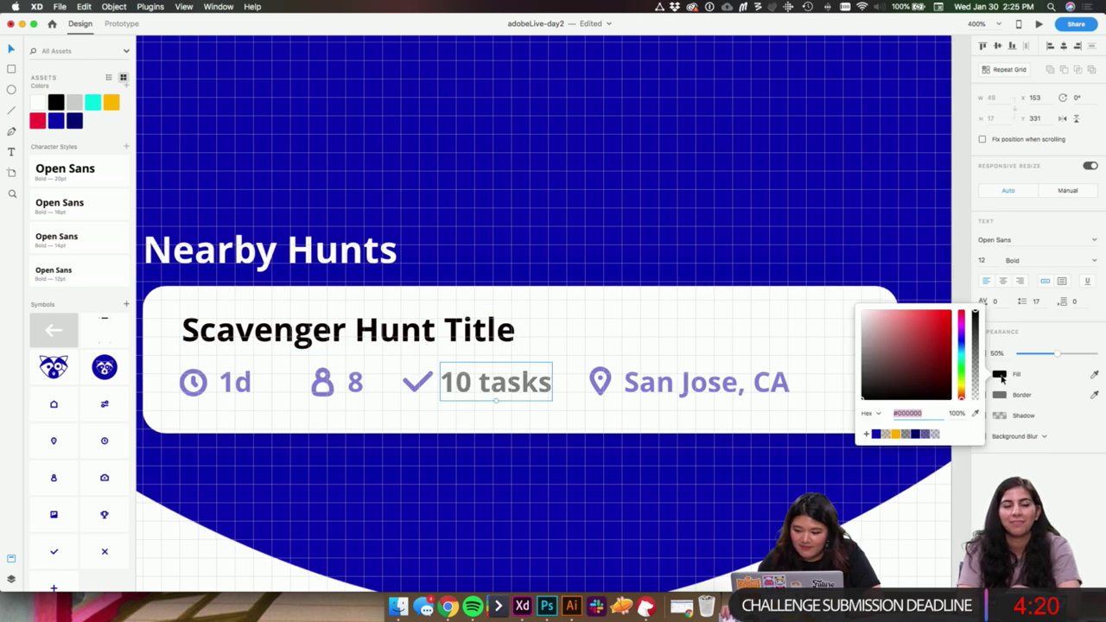
pyautogui.click(877, 435)
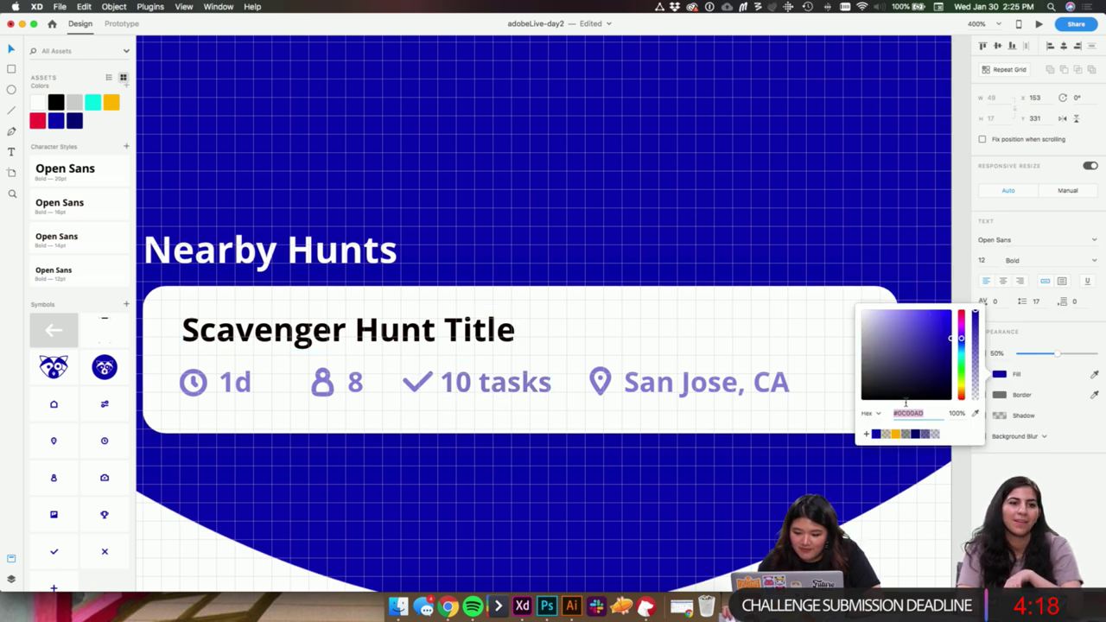
# - Recolor the first Nearby Hunts card's title with the brand blue from the saved colors
pyautogui.click(643, 466)
pyautogui.click(410, 336)
pyautogui.click(56, 121)
pyautogui.click(721, 118)
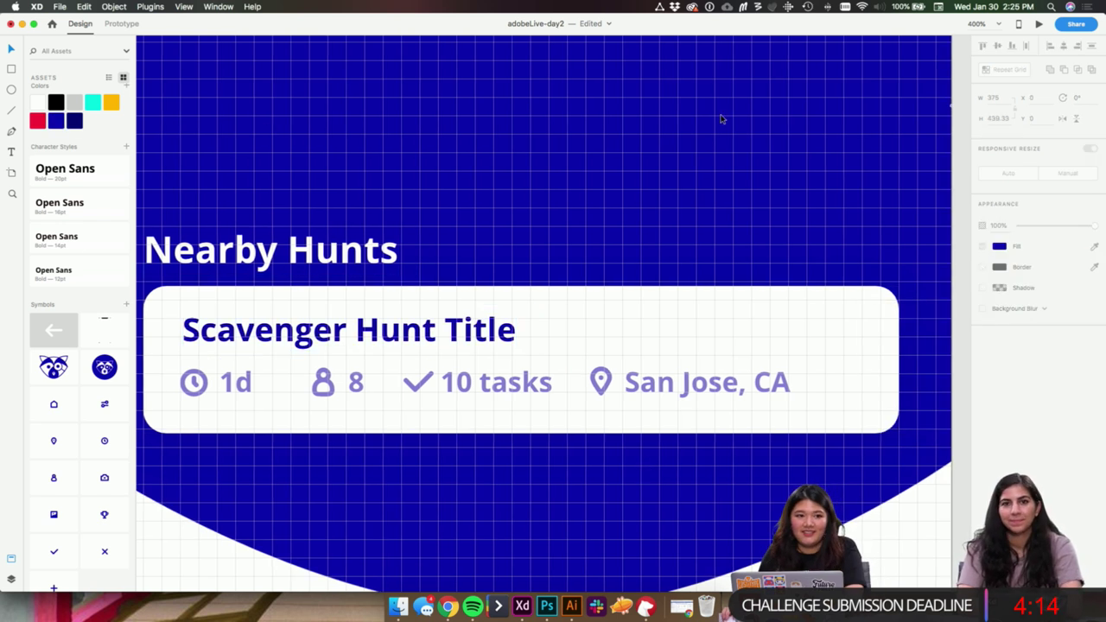
# - Change the first Nearby Hunts card's title to Food Frenzy
pyautogui.press('super+minus')
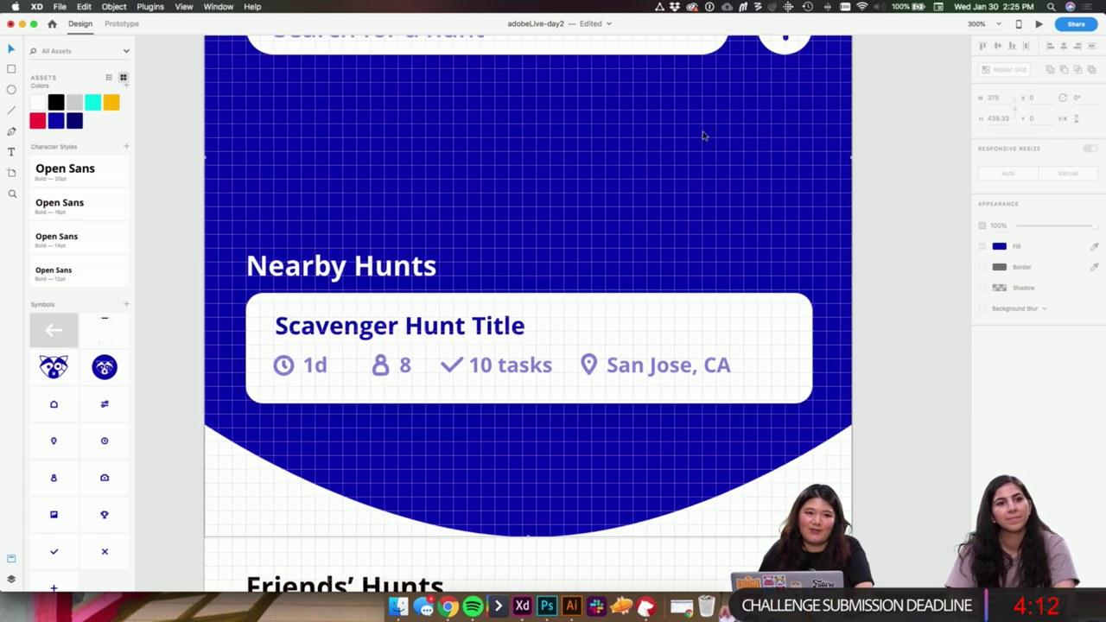
pyautogui.hscroll(1, 698, 134)
pyautogui.moveTo(604, 224); pyautogui.dragTo(623, 225)
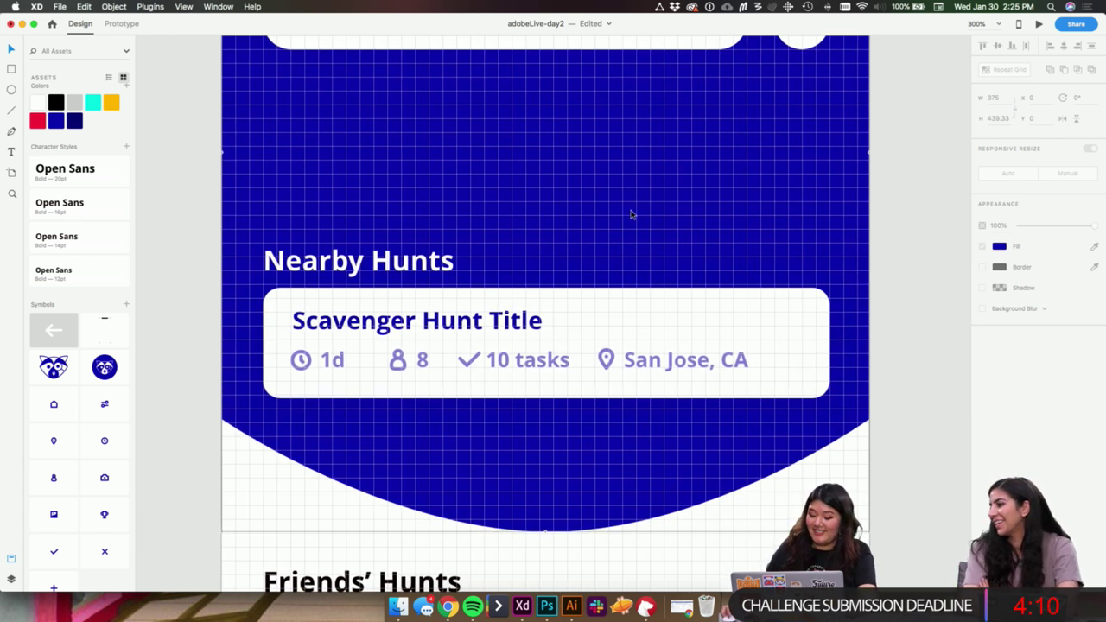
pyautogui.press('super+minus')
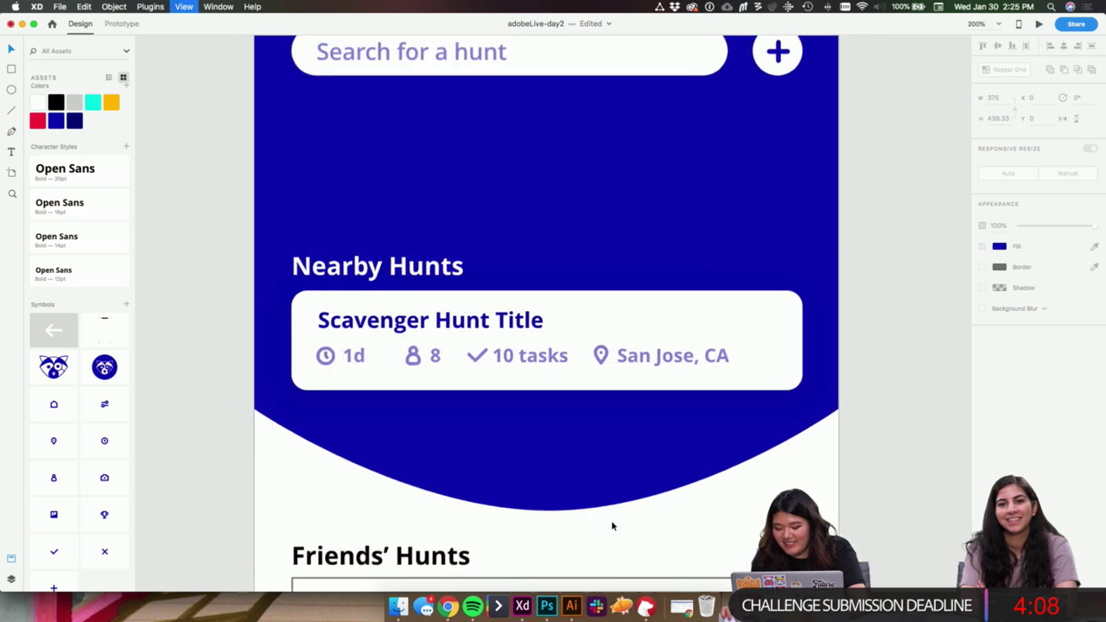
pyautogui.scroll(-1, 747, 418)
pyautogui.click(797, 373)
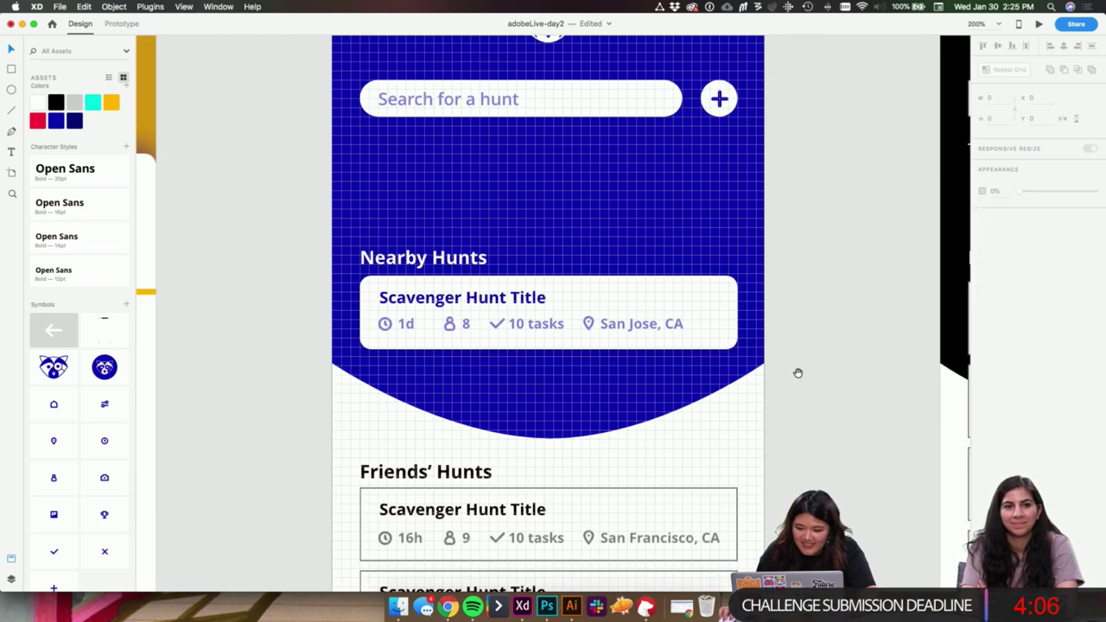
pyautogui.click(716, 341)
pyautogui.click(817, 340)
pyautogui.moveTo(810, 489); pyautogui.dragTo(787, 580)
pyautogui.hscroll(-3, 773, 499)
pyautogui.scroll(-2, 773, 499)
pyautogui.doubleClick(534, 358)
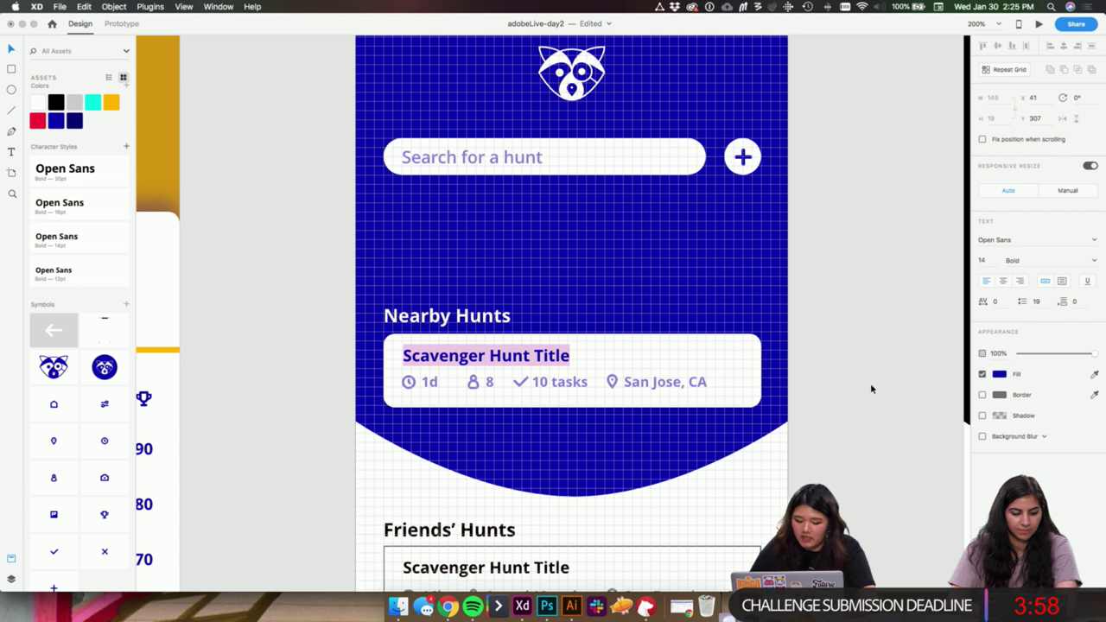
pyautogui.write('food Frenzy')
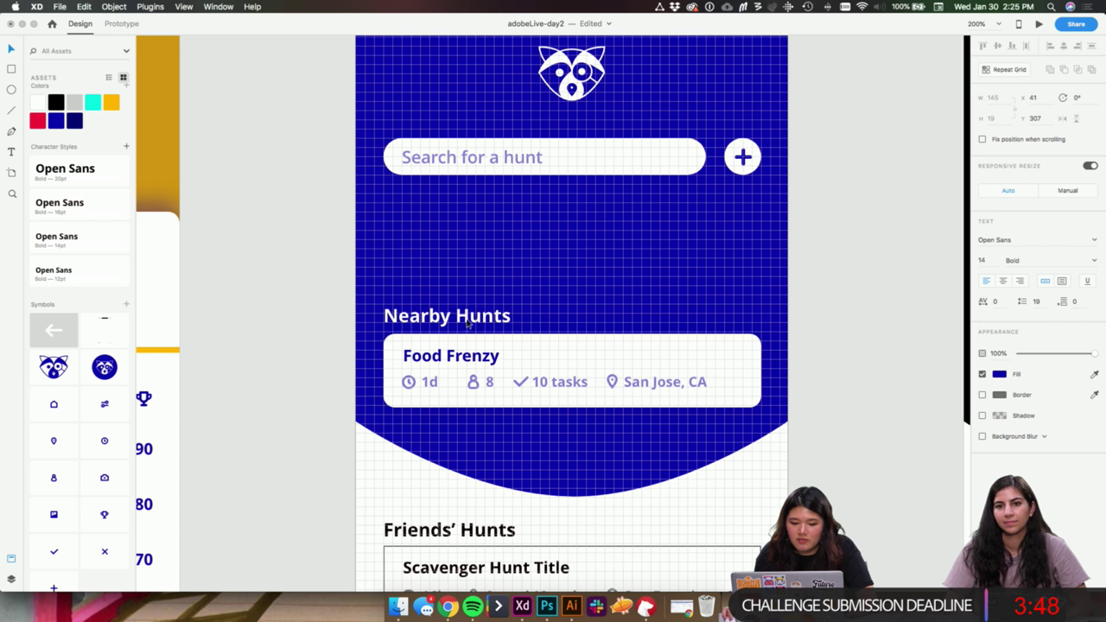
pyautogui.press('Escape')
pyautogui.click(804, 394)
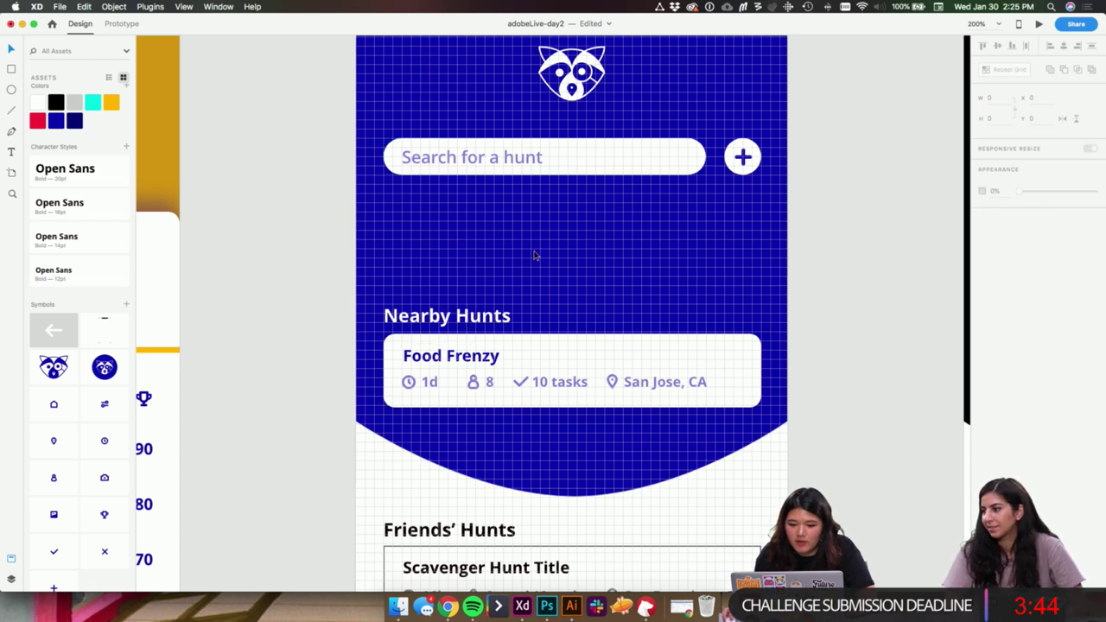
# - Copy the divider line and Scan QR code row from the other screen and paste them between the search bar and Nearby Hunts
pyautogui.moveTo(312, 206); pyautogui.dragTo(762, 291)
pyautogui.hscroll(3, 722, 226)
pyautogui.hscroll(3, 722, 226)
pyautogui.moveTo(700, 222); pyautogui.dragTo(958, 309)
pyautogui.press('super+c')
pyautogui.moveTo(451, 309); pyautogui.dragTo(667, 299)
pyautogui.press('super+v')
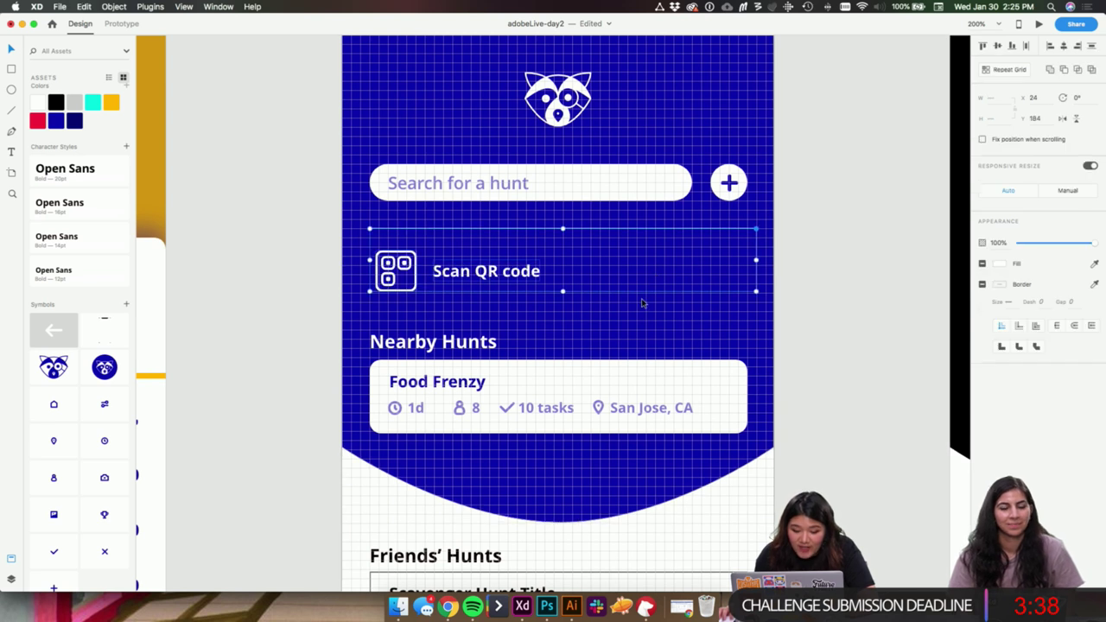
pyautogui.click(420, 307)
pyautogui.click(468, 273)
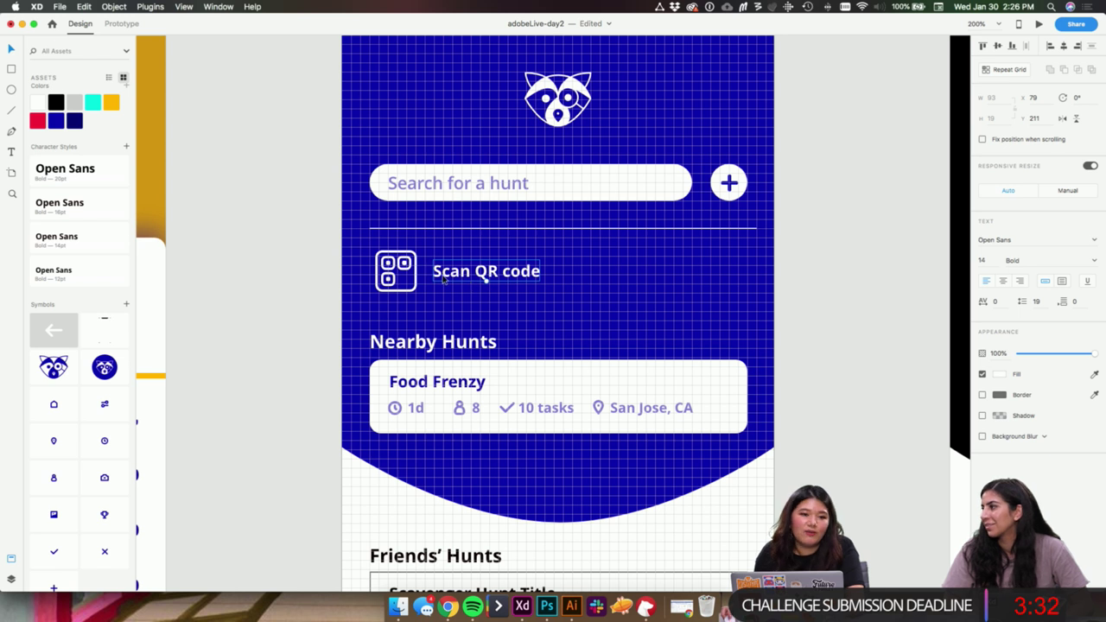
pyautogui.click(730, 229)
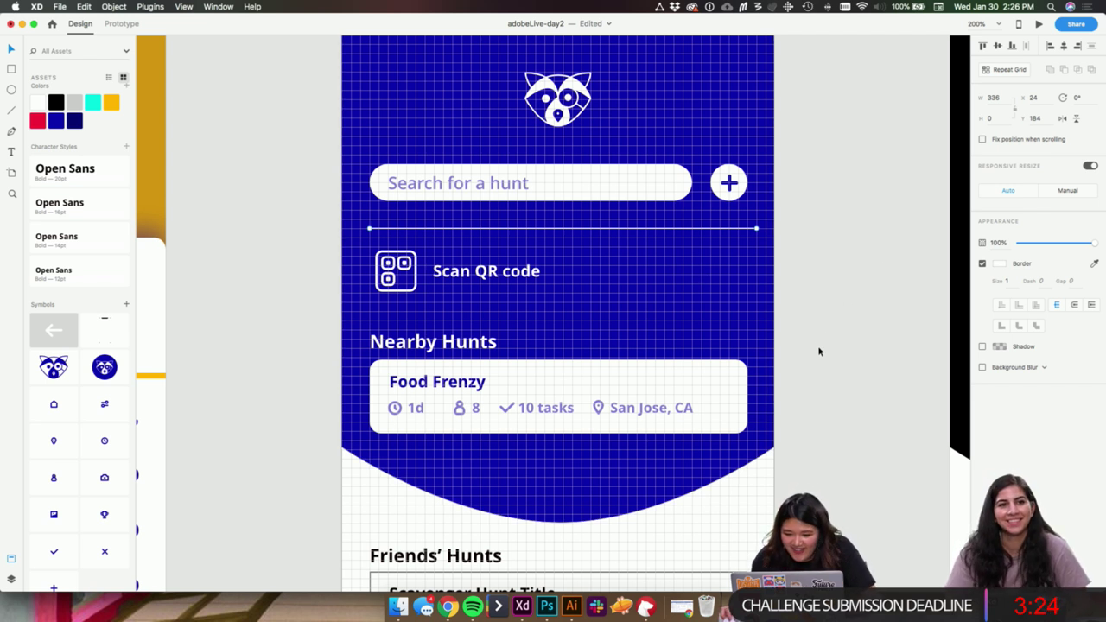
# - Unlock the white background rectangle of the Food Frenzy card
pyautogui.scroll(-5, 819, 292)
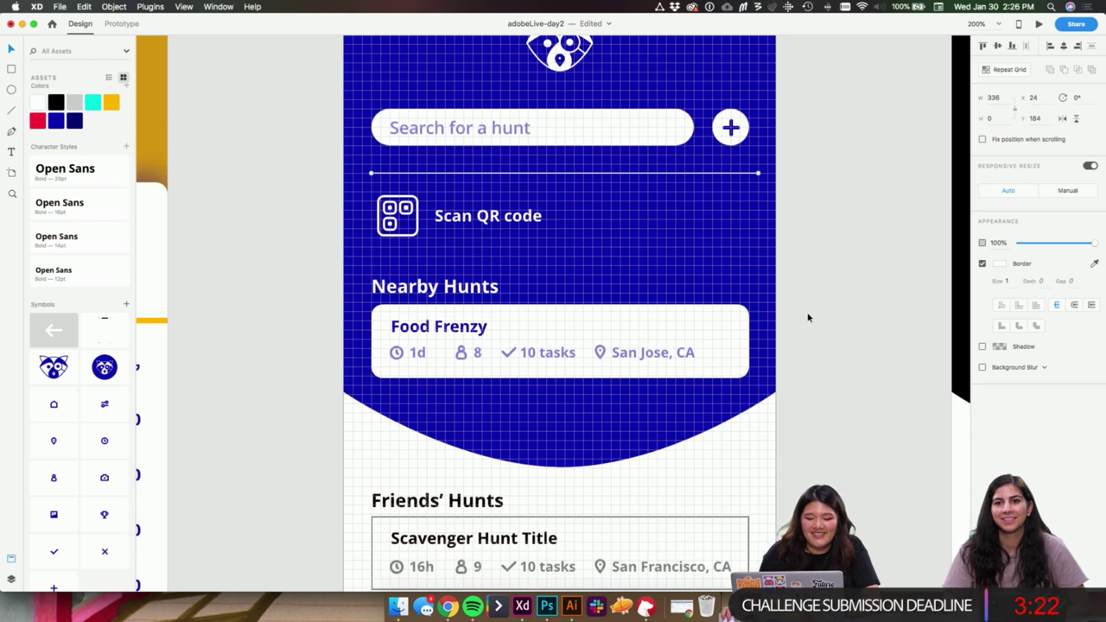
pyautogui.moveTo(785, 316); pyautogui.dragTo(402, 242)
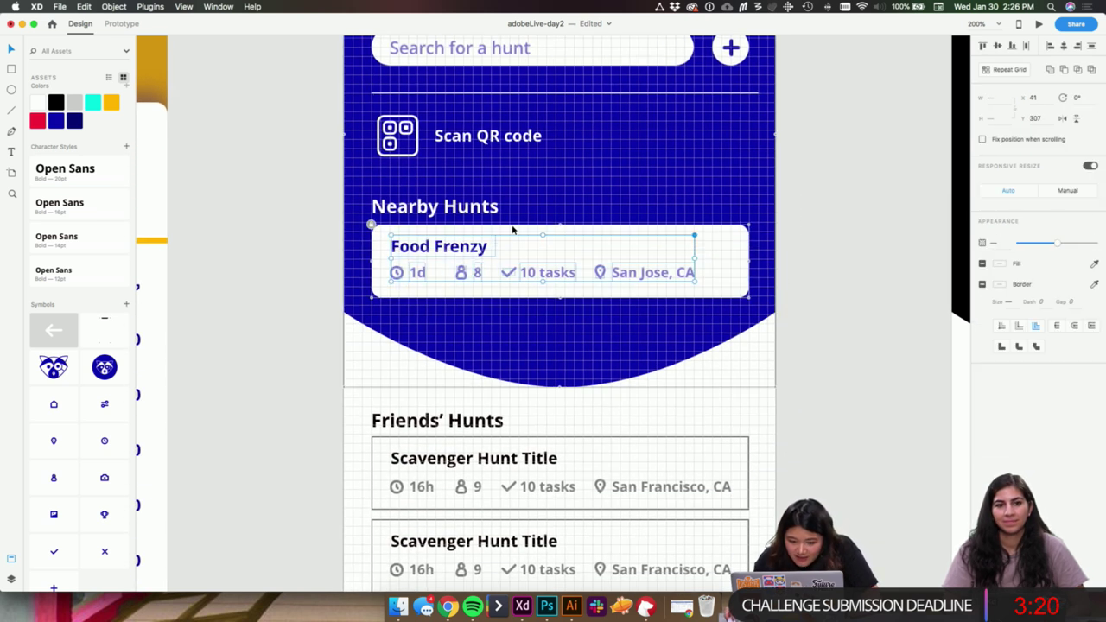
pyautogui.click(372, 225)
pyautogui.click(800, 247)
pyautogui.click(383, 239)
pyautogui.press('super+l')
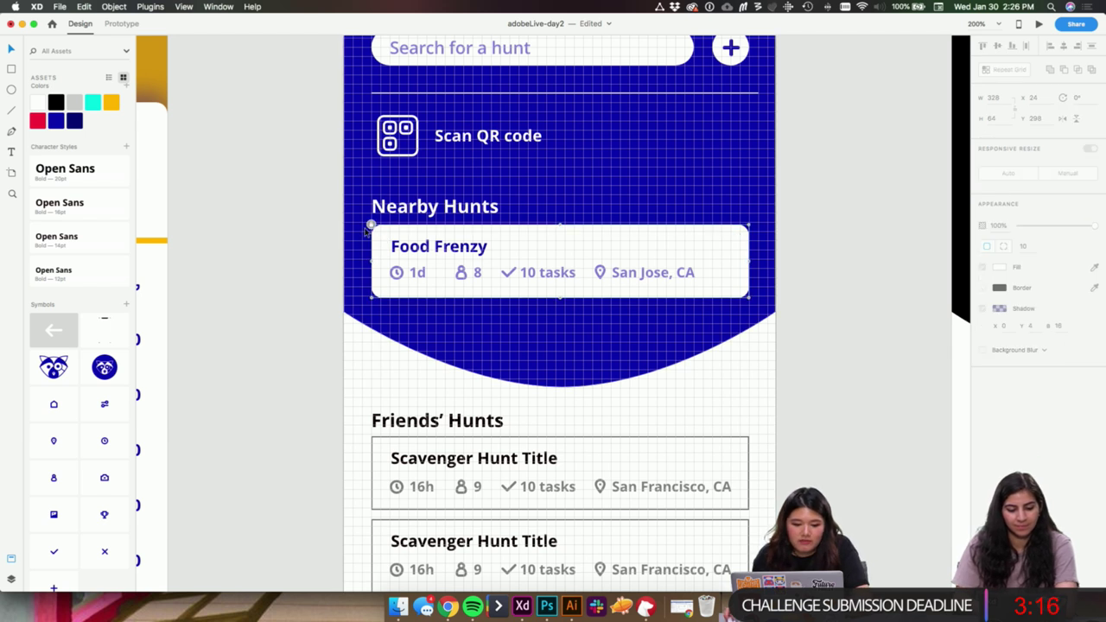
pyautogui.moveTo(351, 256); pyautogui.dragTo(371, 228)
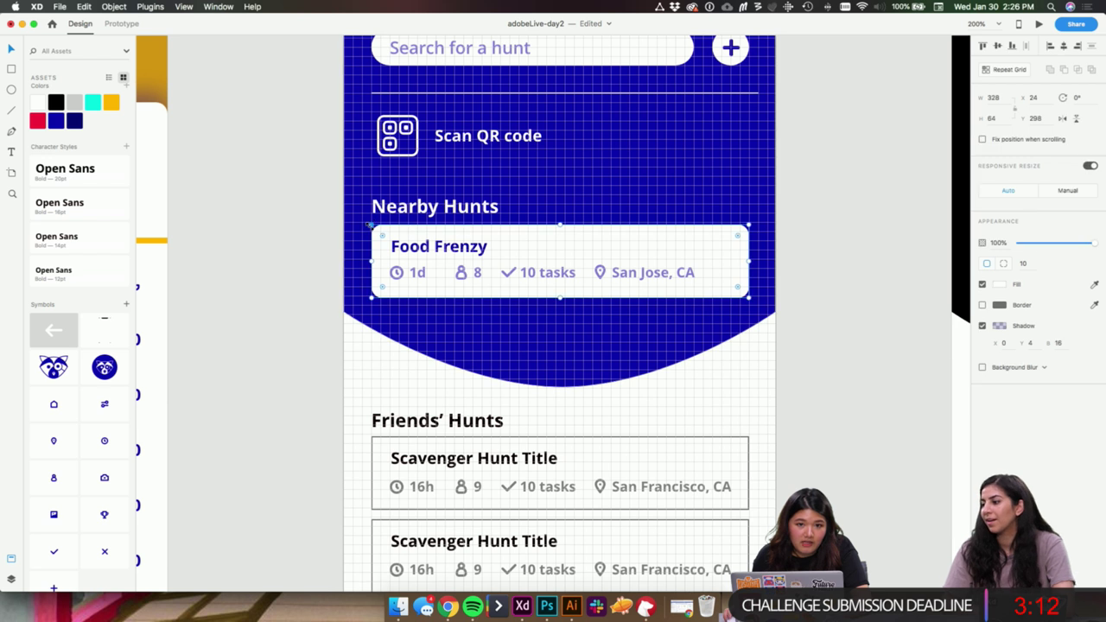
pyautogui.click(822, 383)
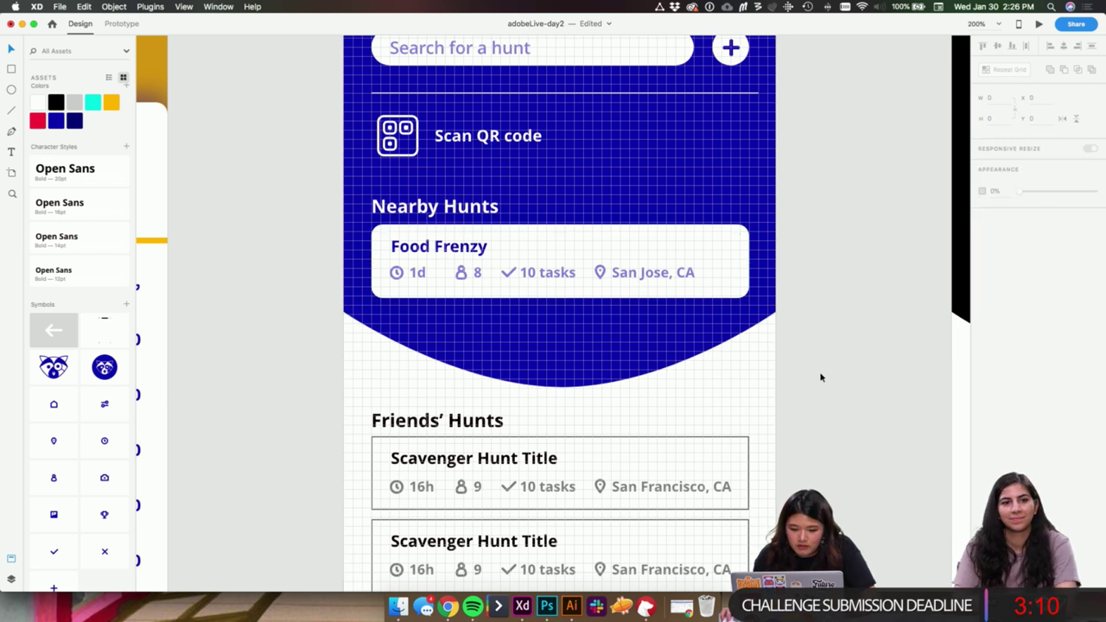
# - Duplicate the Food Frenzy card once below itself with a repeat grid, tighten the gap between the cards, and ungroup the grid
pyautogui.scroll(2, 823, 363)
pyautogui.click(389, 276)
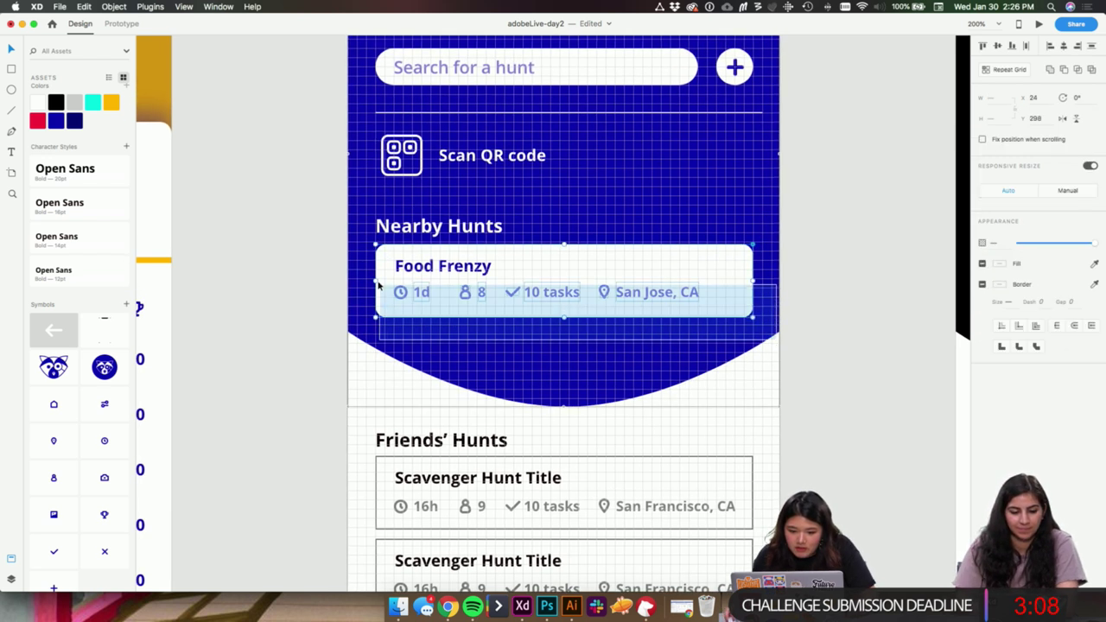
pyautogui.press('super+r')
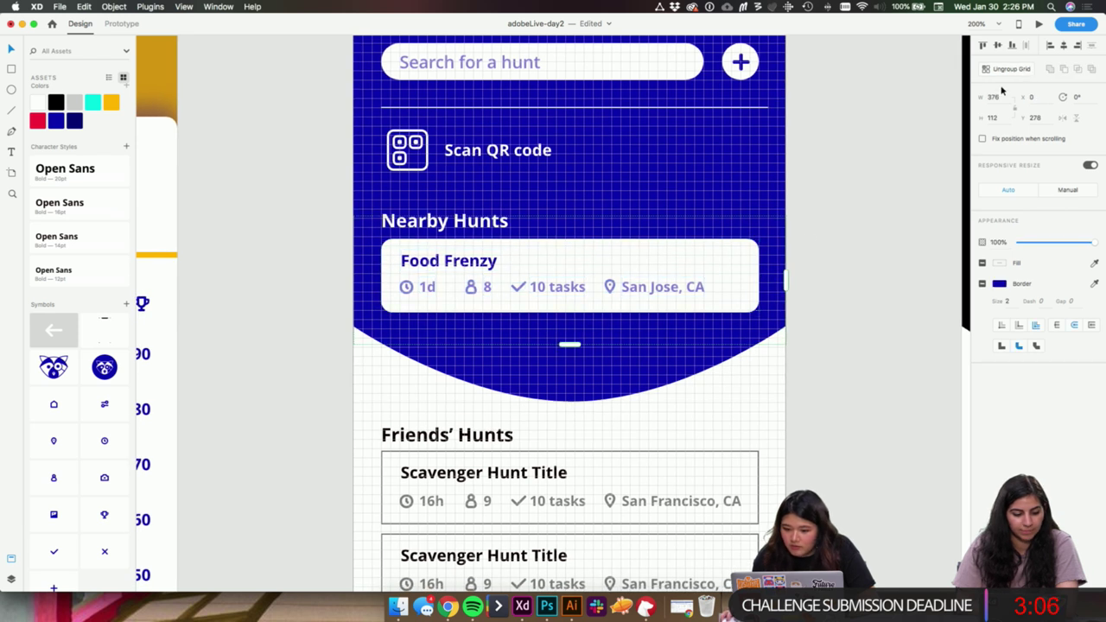
pyautogui.moveTo(570, 344); pyautogui.dragTo(571, 472)
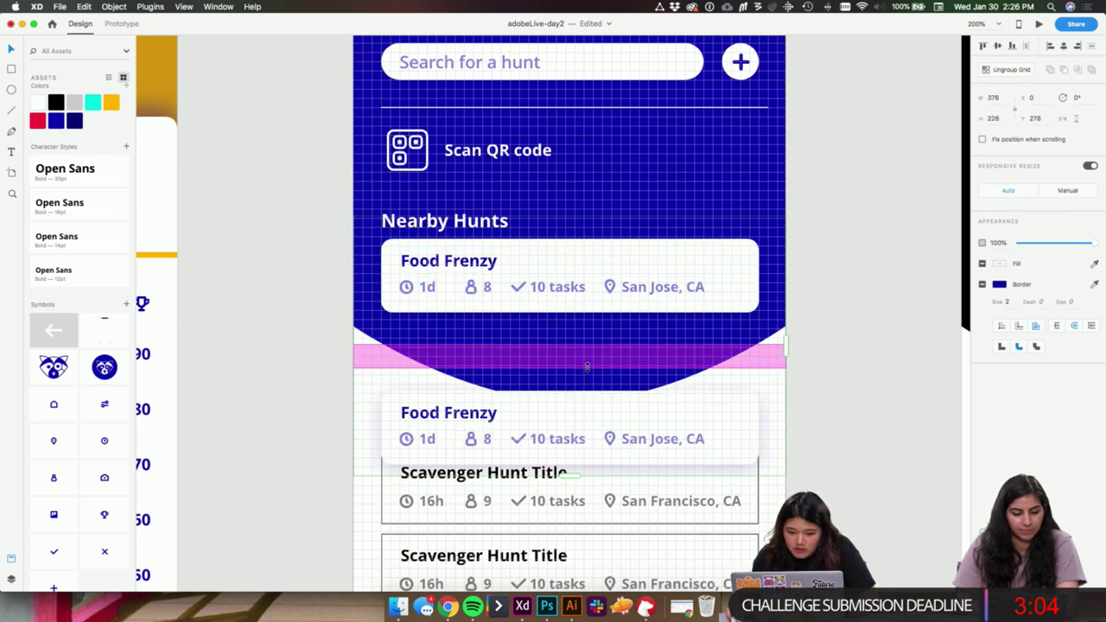
pyautogui.moveTo(588, 351); pyautogui.dragTo(622, 334)
pyautogui.press('super+shift+g')
pyautogui.click(827, 388)
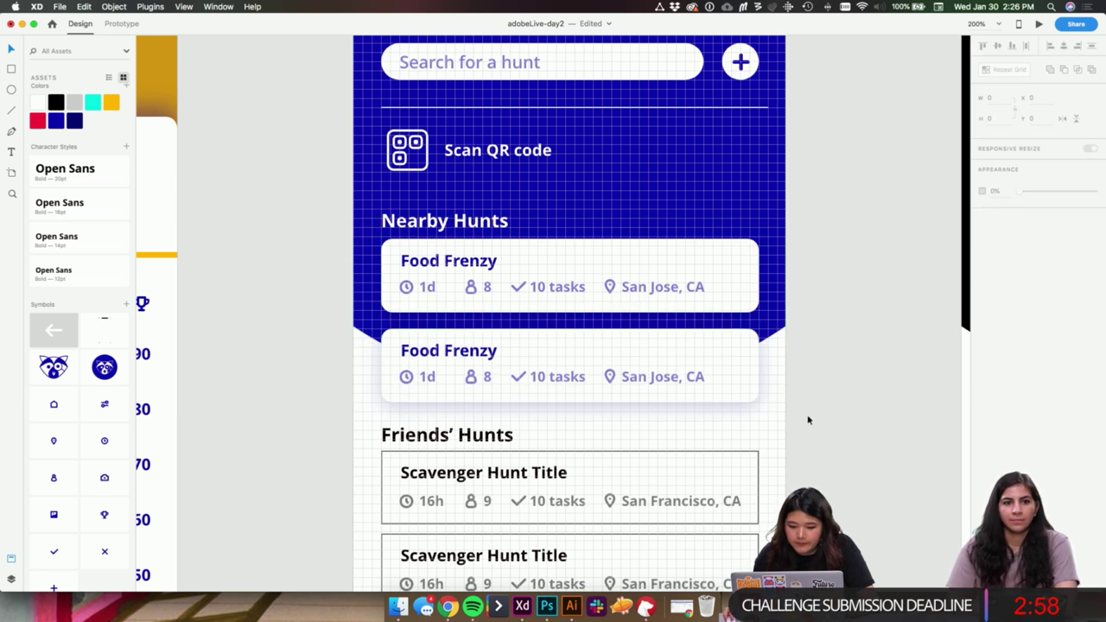
pyautogui.scroll(-1, 496, 362)
pyautogui.doubleClick(459, 336)
pyautogui.doubleClick(459, 336)
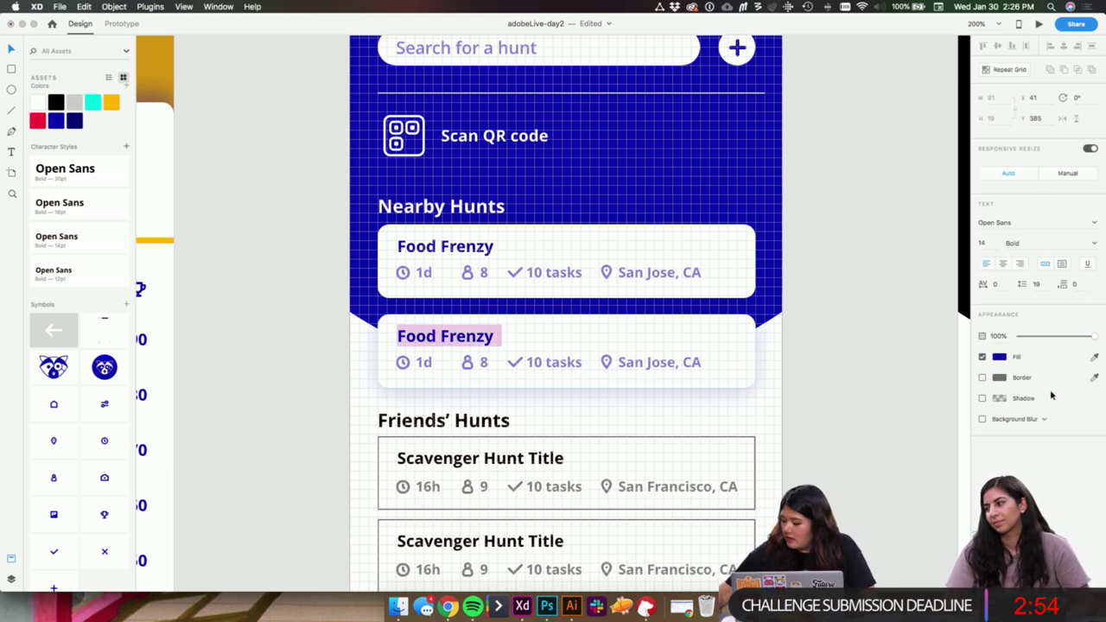
pyautogui.press('Escape')
pyautogui.press('Escape')
# - Nudge the second Nearby Hunts card up to Y 374 and return it to Y 376
pyautogui.moveTo(802, 395); pyautogui.dragTo(389, 242)
pyautogui.press('Up')
pyautogui.press('Up')
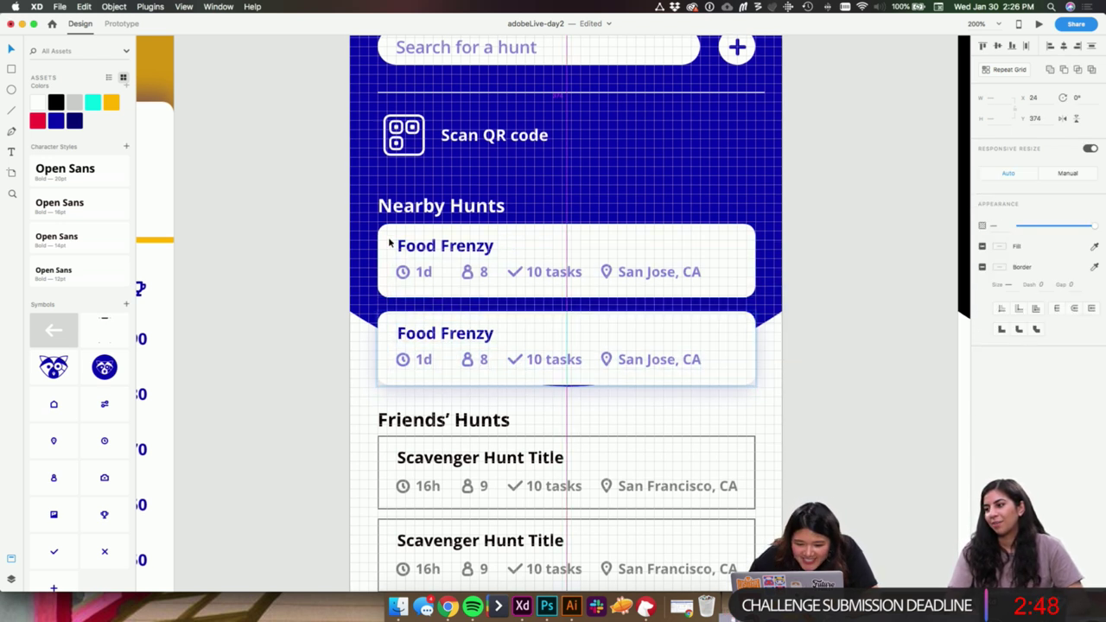
pyautogui.press('Down')
pyautogui.press('Down')
pyautogui.press('Down')
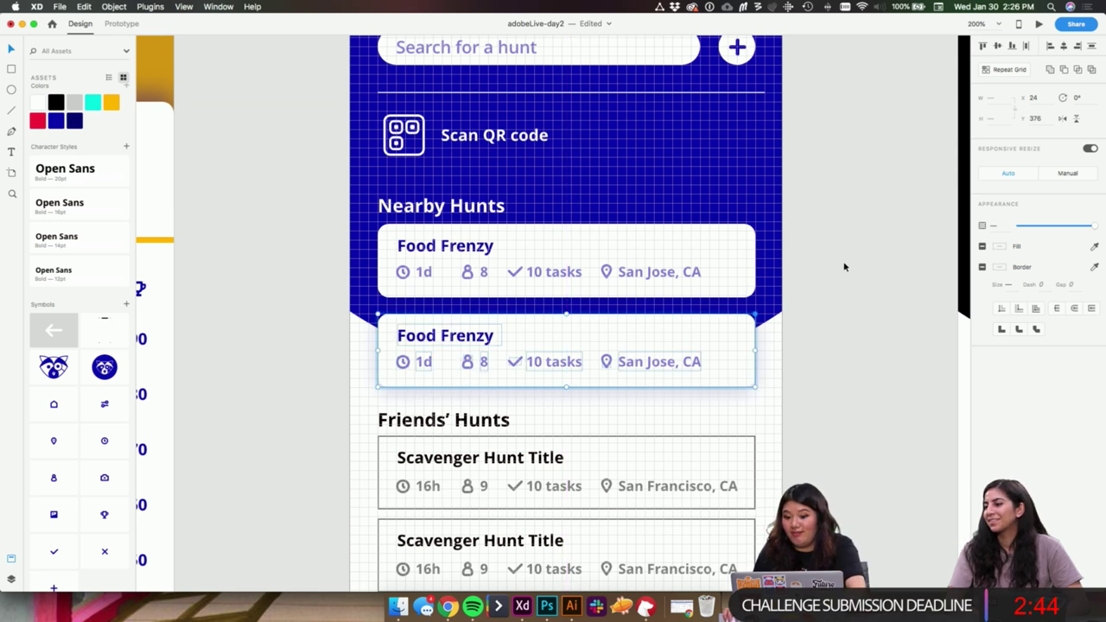
# - Rename the second Nearby Hunts card's title to "Coffee Craze"
pyautogui.press('super+minus')
pyautogui.press('super+minus')
pyautogui.press('super+plus')
pyautogui.press('super+plus')
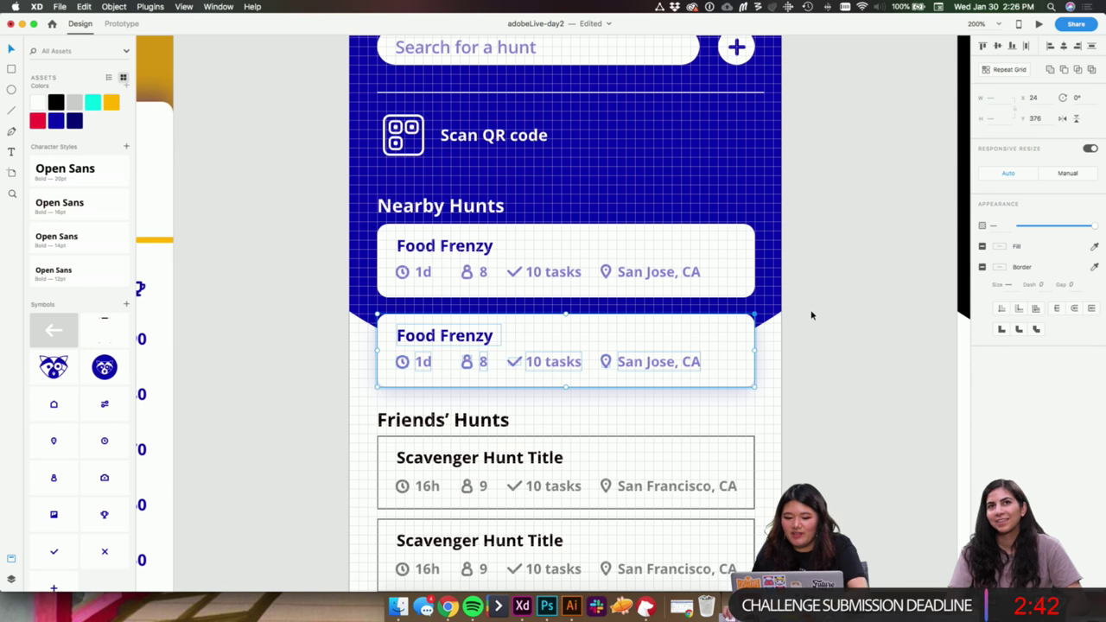
pyautogui.doubleClick(462, 337)
pyautogui.write('Co')
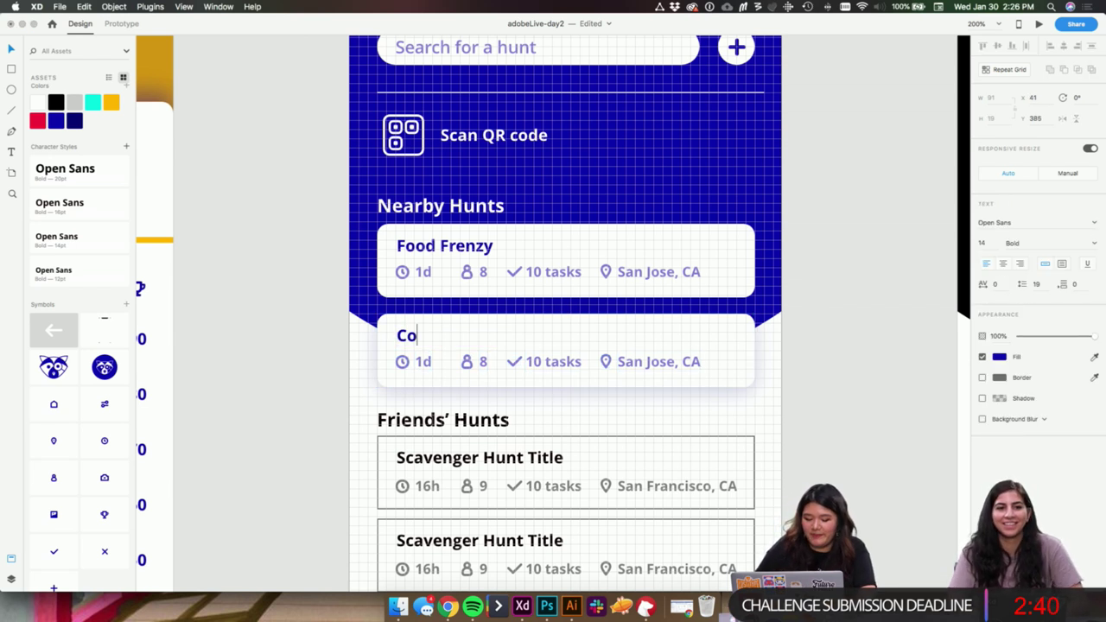
pyautogui.write('ffee Craze')
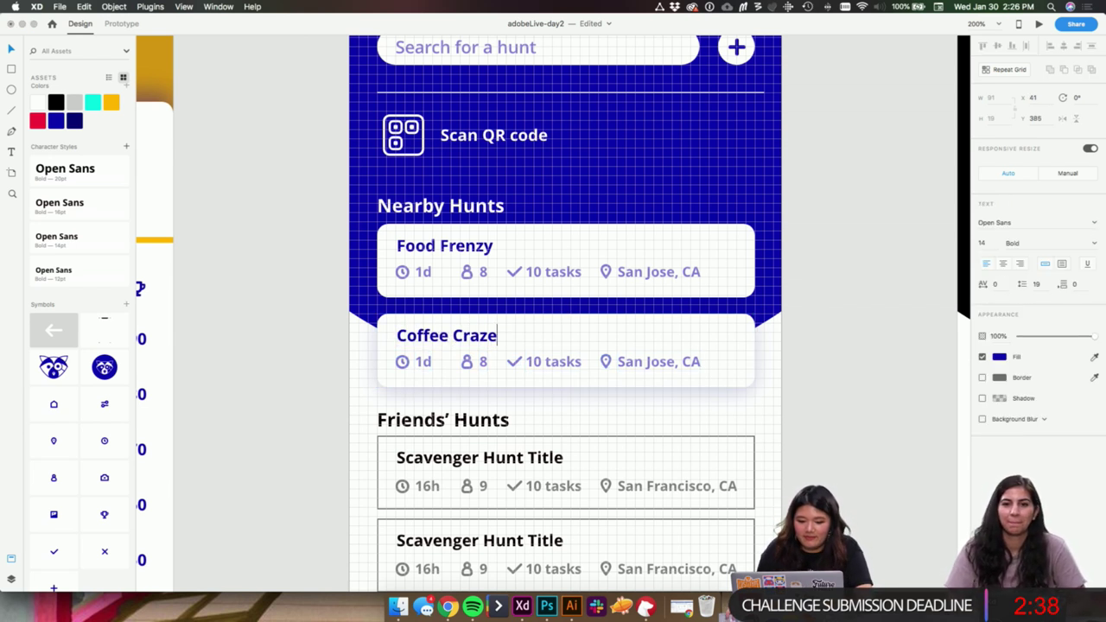
pyautogui.press('Escape')
# - Move the Food Frenzy card up slightly to widen its gap to the Coffee Craze card
pyautogui.moveTo(811, 402); pyautogui.dragTo(343, 247)
pyautogui.press('Down')
pyautogui.click(734, 241)
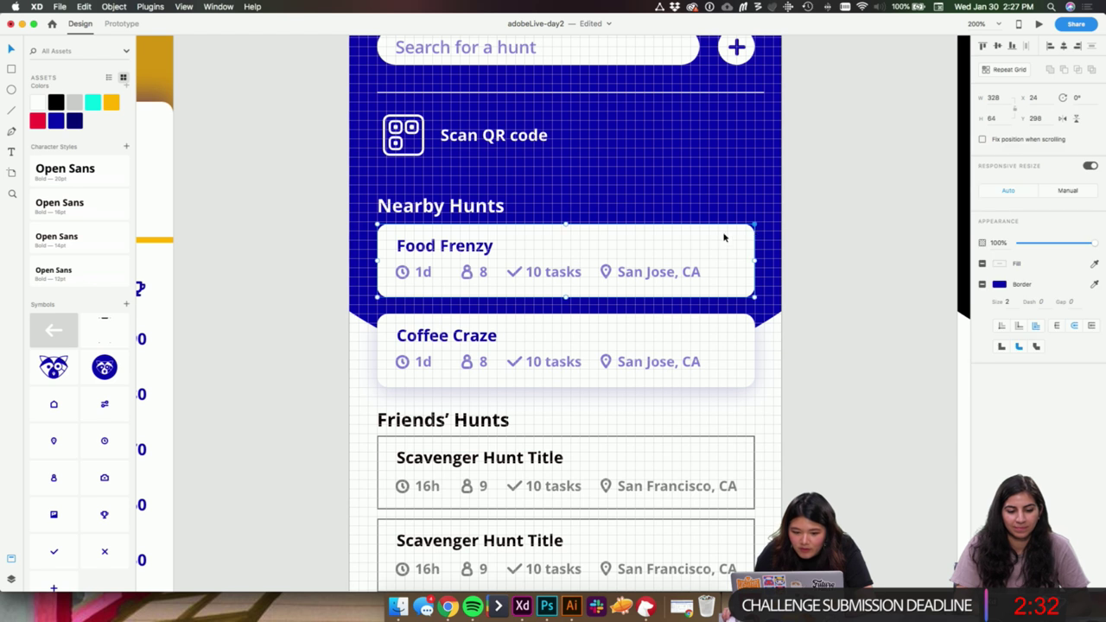
pyautogui.moveTo(719, 233); pyautogui.dragTo(719, 229)
pyautogui.click(827, 325)
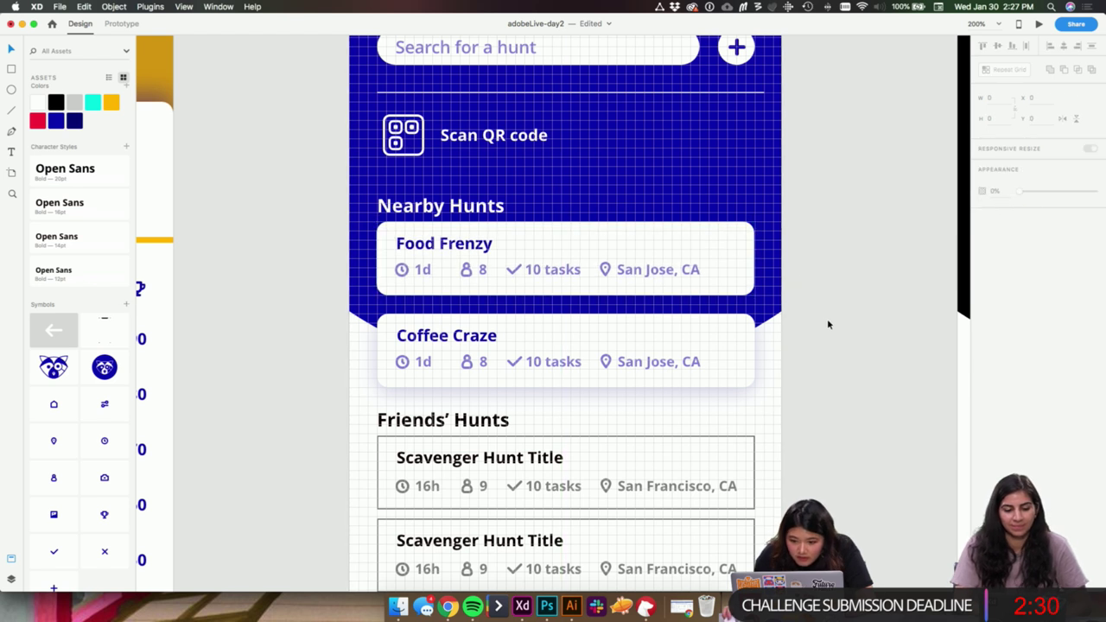
# - Recolour the Friends' Hunts heading dark blue and delete the four outlined placeholder hunt cards below it
pyautogui.scroll(-5, 807, 274)
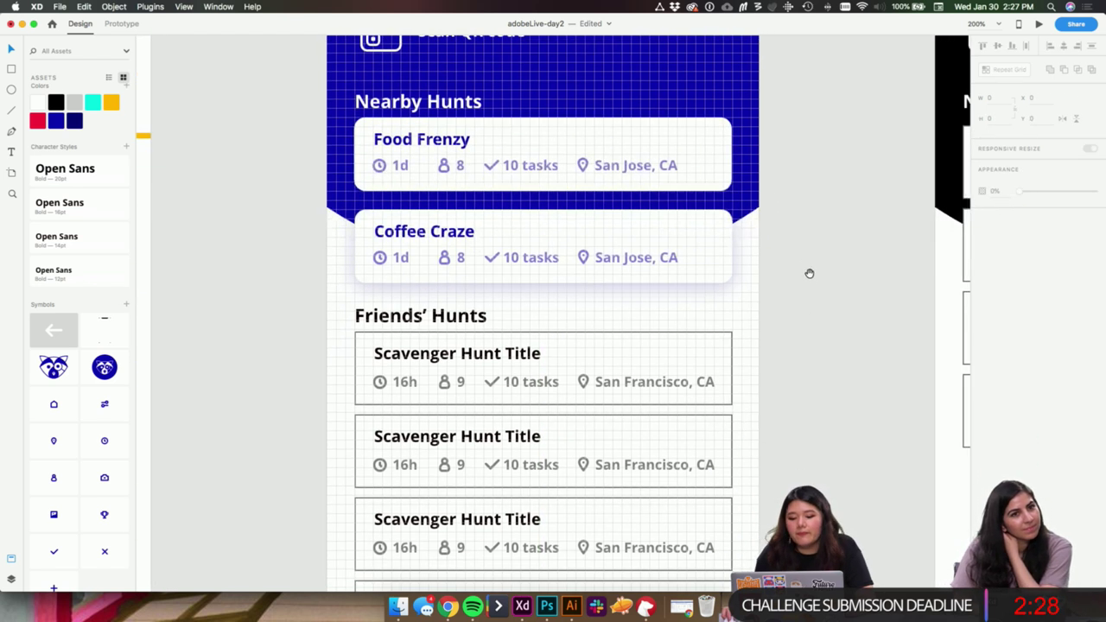
pyautogui.click(449, 231)
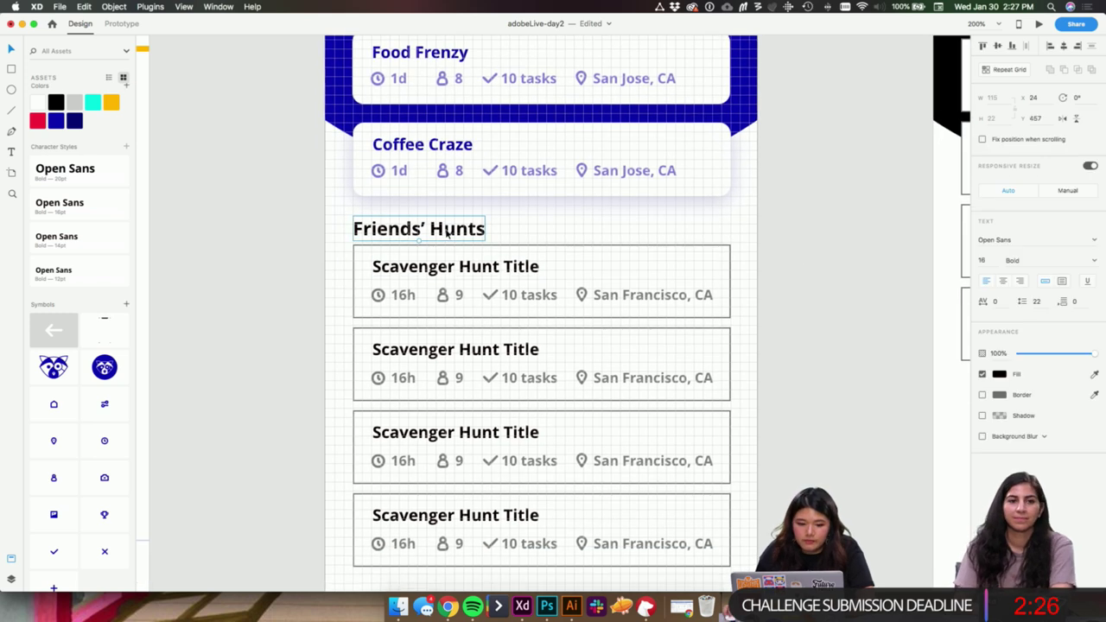
pyautogui.moveTo(717, 228); pyautogui.dragTo(700, 197)
pyautogui.moveTo(741, 553); pyautogui.dragTo(288, 240)
pyautogui.press('Delete')
# - Duplicate the Coffee Craze card directly below the Friends' Hunts heading at X 24, Y 480
pyautogui.click(627, 156)
pyautogui.moveTo(875, 186); pyautogui.dragTo(388, 240)
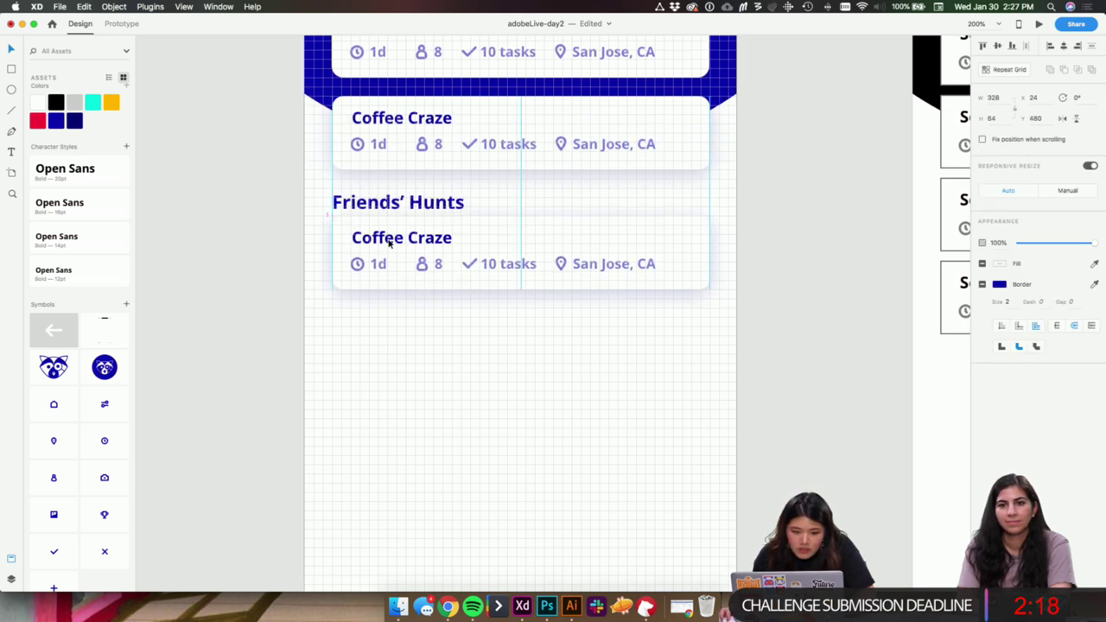
pyautogui.scroll(-1, 388, 240)
pyautogui.moveTo(753, 158); pyautogui.dragTo(759, 216)
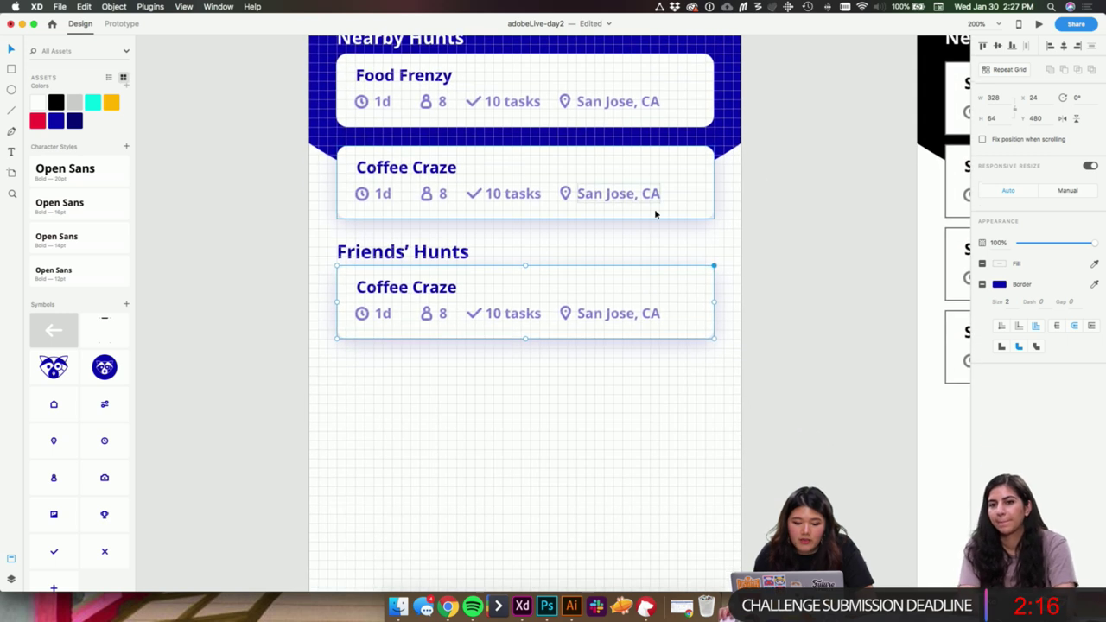
# - Try a second copy of the Friends' Hunts card farther down the screen and delete that copy
pyautogui.scroll(4, 804, 246)
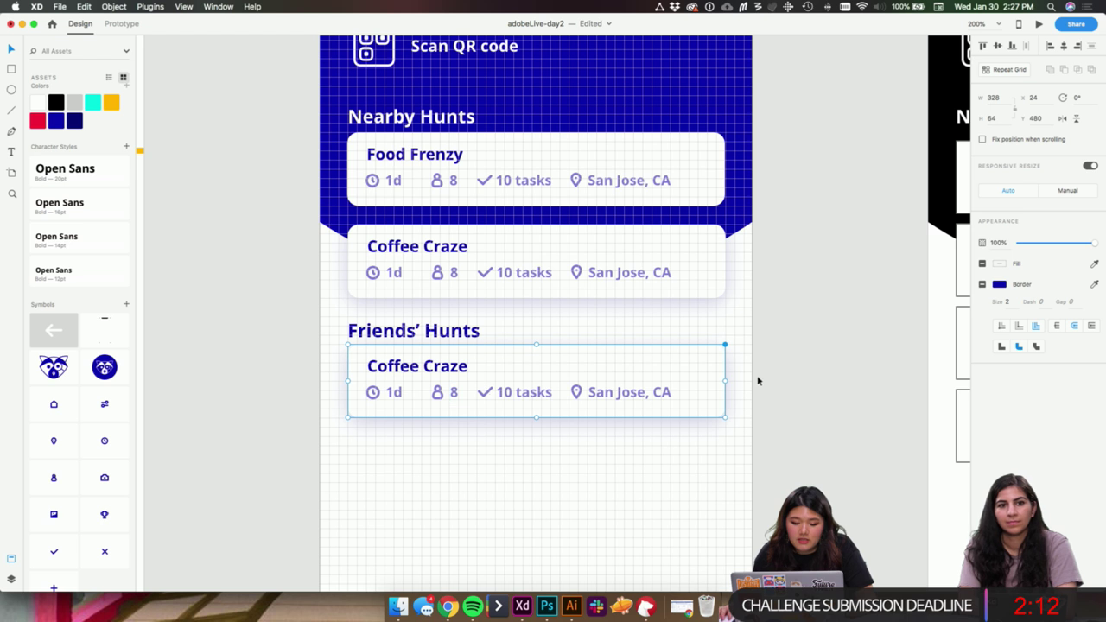
pyautogui.scroll(-3, 778, 331)
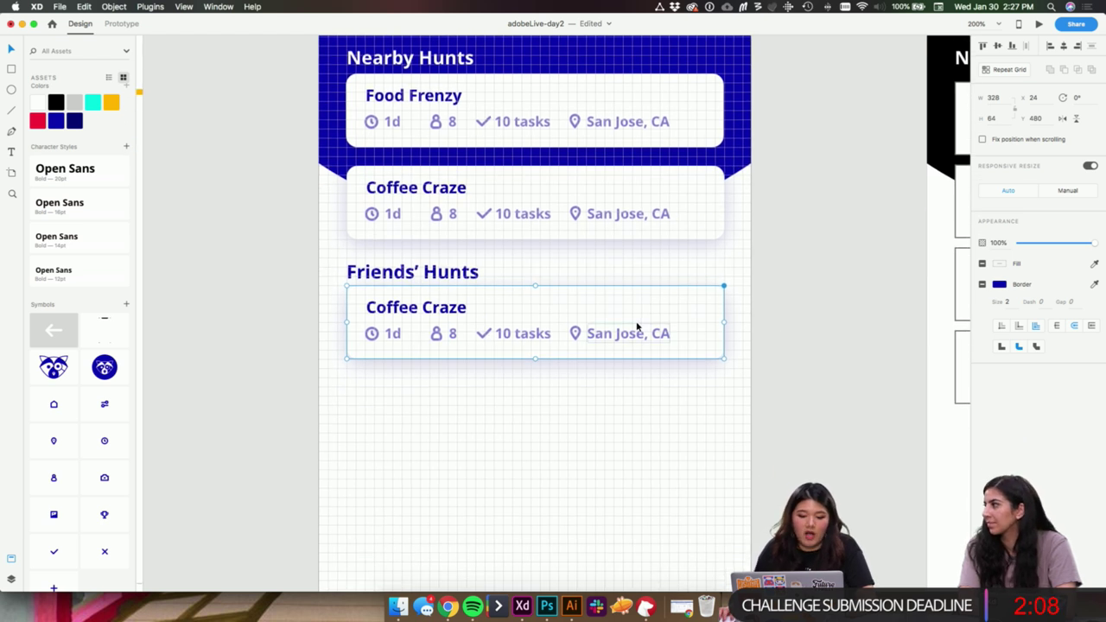
pyautogui.hscroll(-2, 778, 410)
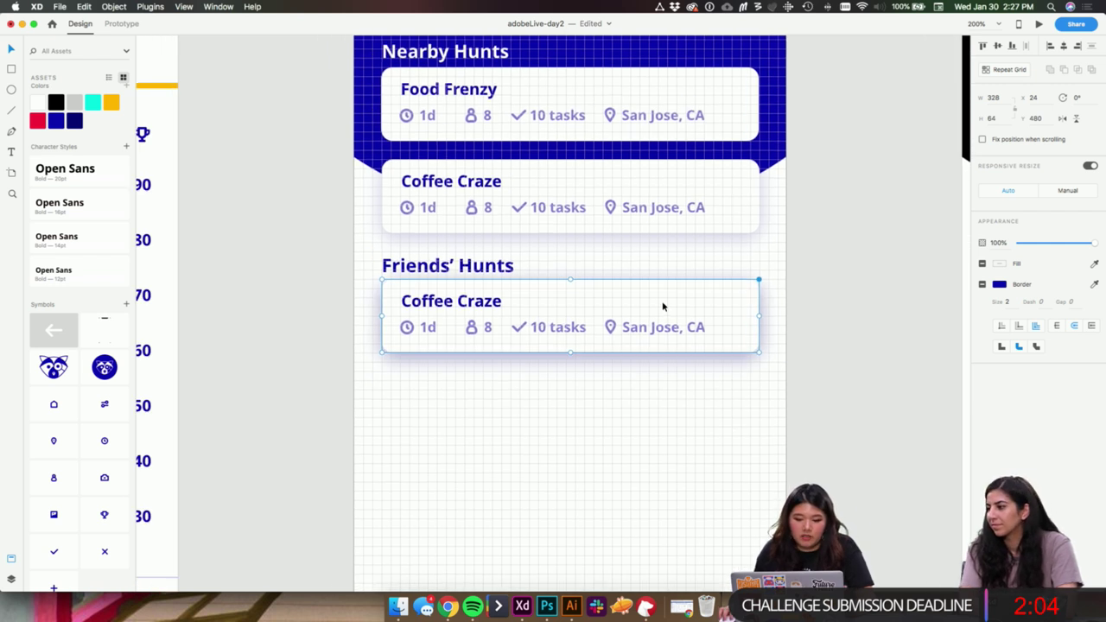
pyautogui.moveTo(663, 307); pyautogui.dragTo(662, 465)
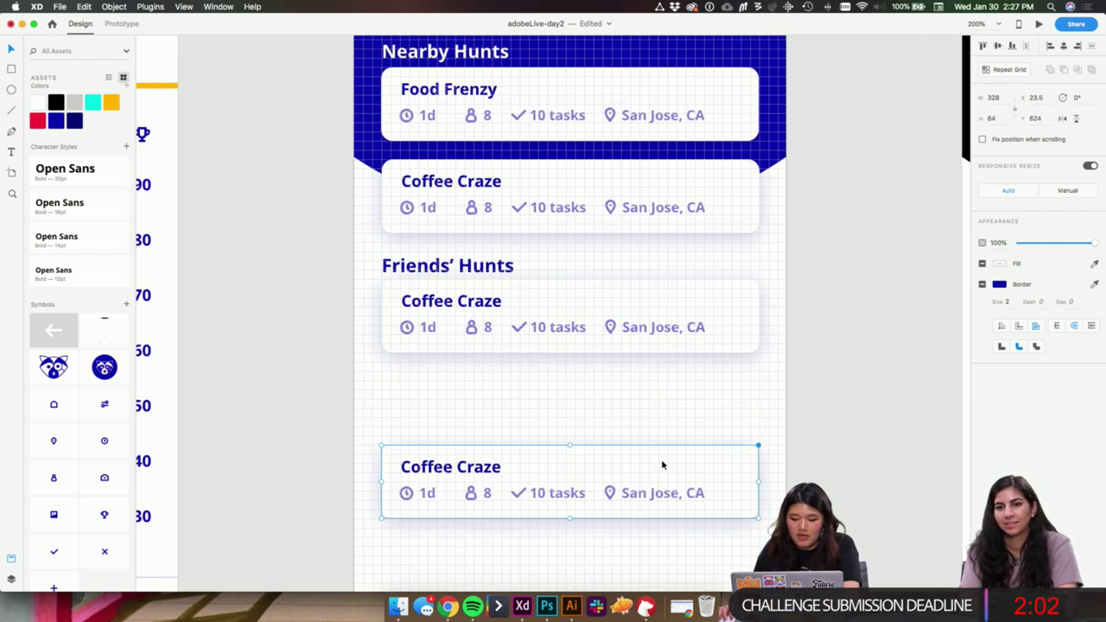
pyautogui.press('Delete')
# - Move the Coffee Craze card under Nearby Hunts up to Y 368, closer to the Food Frenzy card
pyautogui.scroll(1, 731, 395)
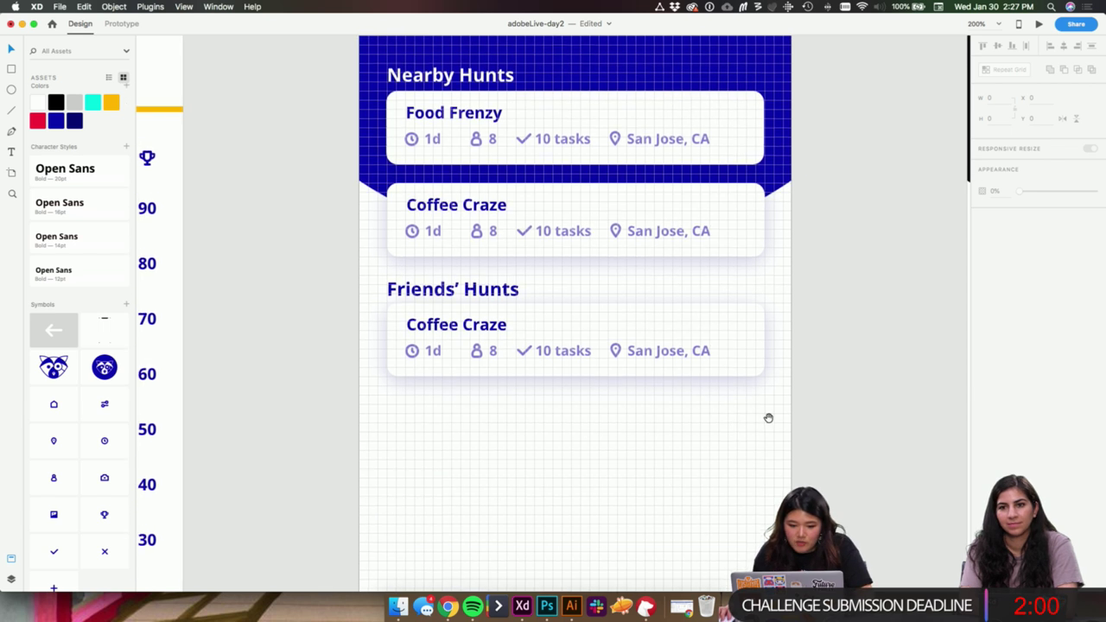
pyautogui.click(704, 232)
pyautogui.moveTo(704, 231); pyautogui.dragTo(701, 221)
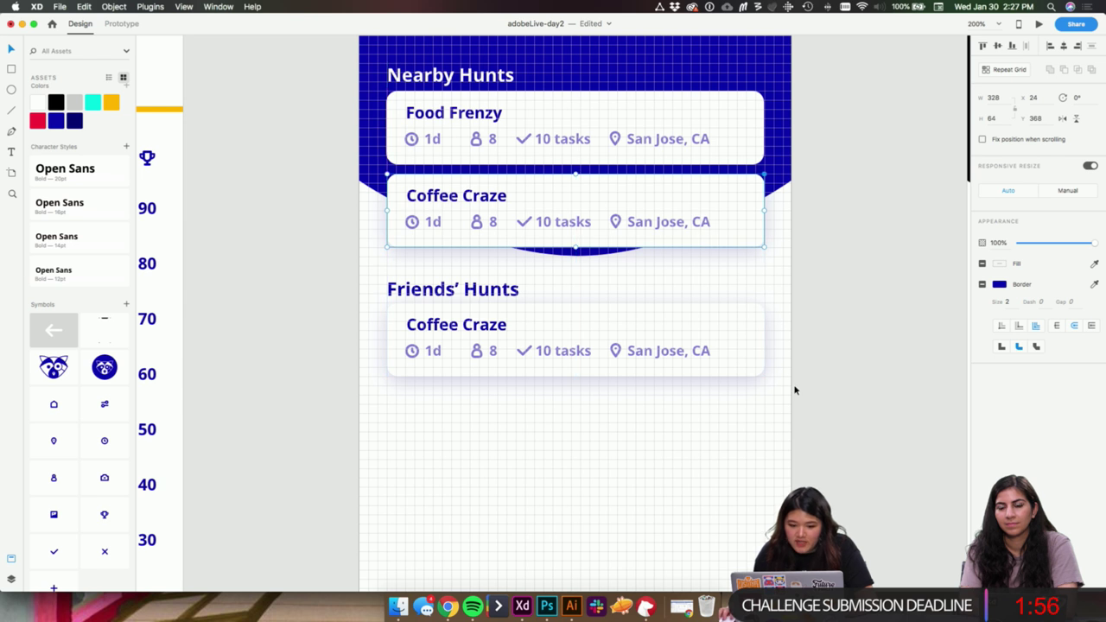
# - Try duplicating the Friends' Hunts card by hand below itself and undo the copies
pyautogui.click(718, 413)
pyautogui.moveTo(780, 412); pyautogui.dragTo(385, 316)
pyautogui.press('alt')
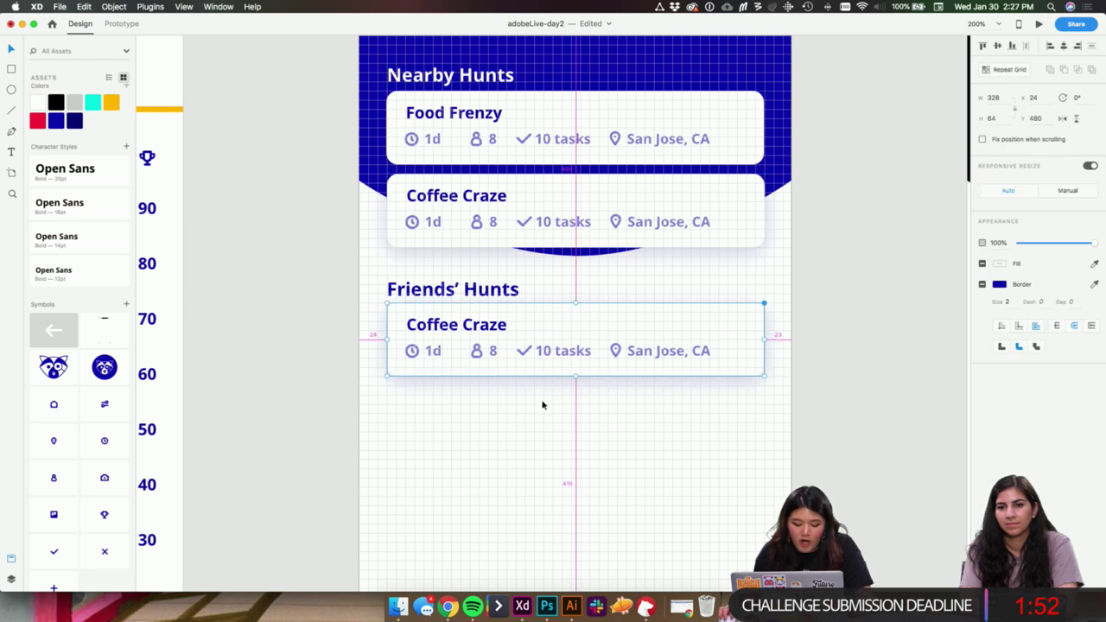
pyautogui.moveTo(659, 334); pyautogui.dragTo(664, 458)
pyautogui.press('super+z')
pyautogui.scroll(-2, 665, 437)
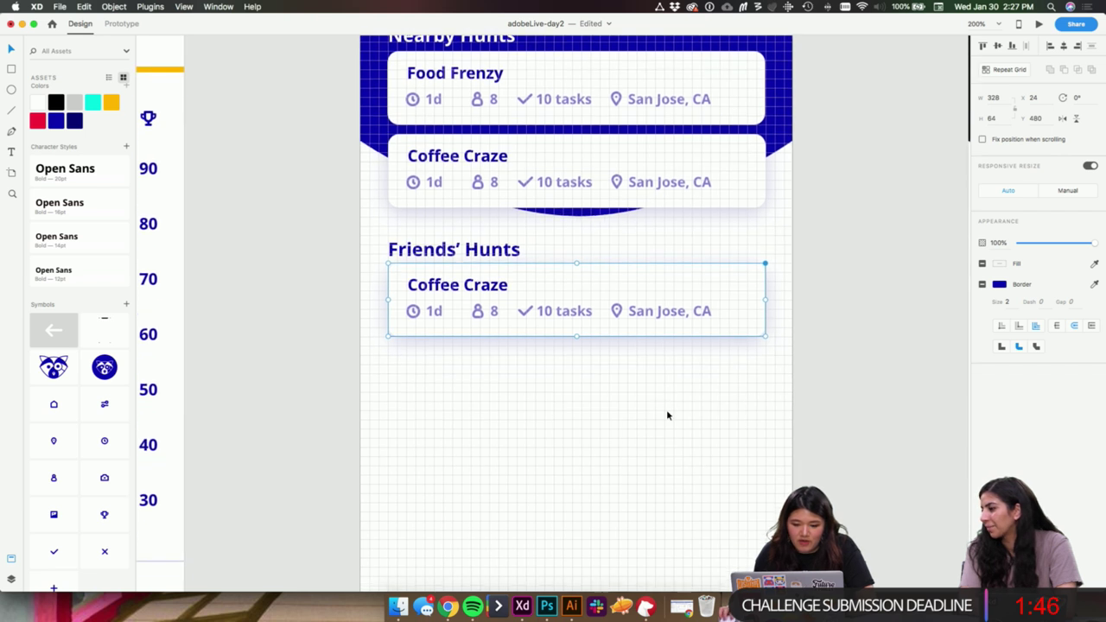
pyautogui.moveTo(618, 311); pyautogui.dragTo(620, 395)
pyautogui.scroll(-2, 834, 349)
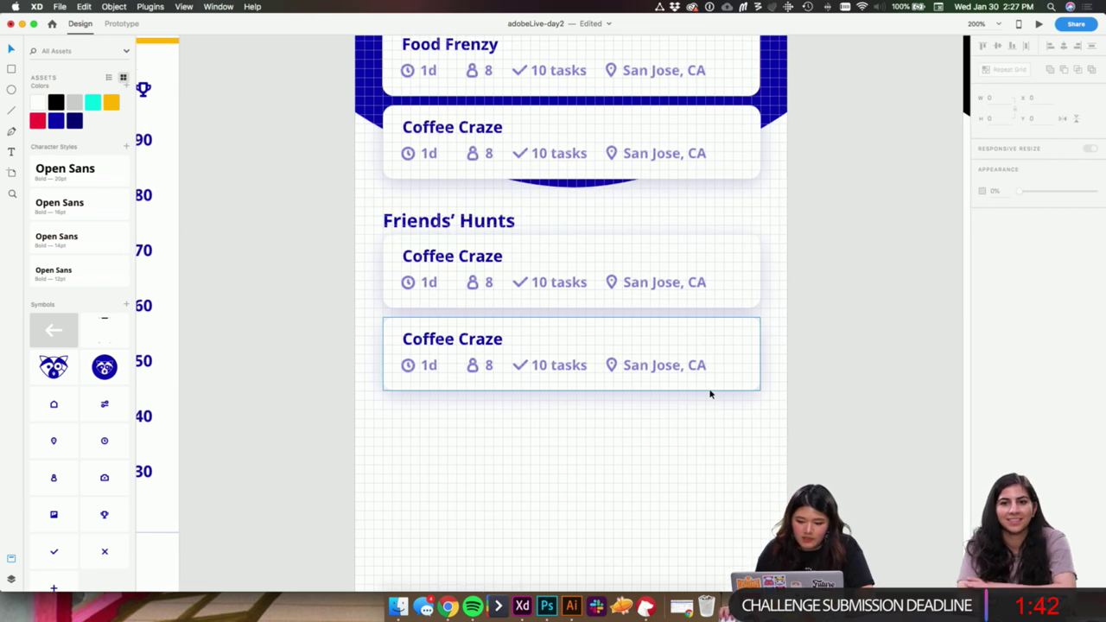
pyautogui.press('super+z')
# - Repeat the Friends' Hunts card downward as a repeat grid of three cards with a tightened gap
pyautogui.press('super+r')
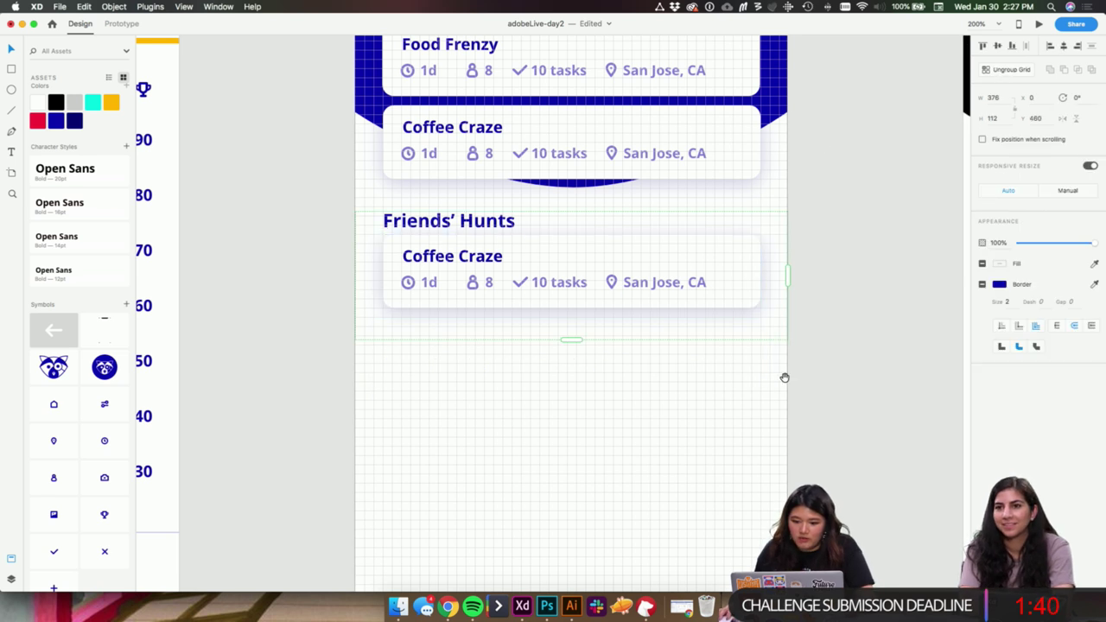
pyautogui.scroll(-5, 773, 221)
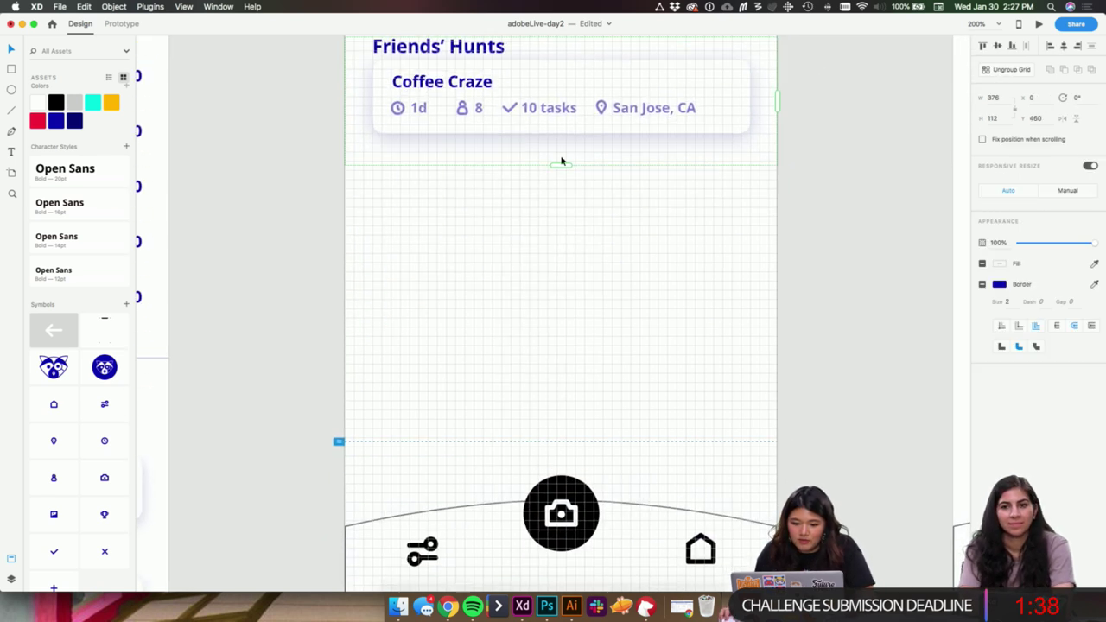
pyautogui.moveTo(561, 165); pyautogui.dragTo(594, 121)
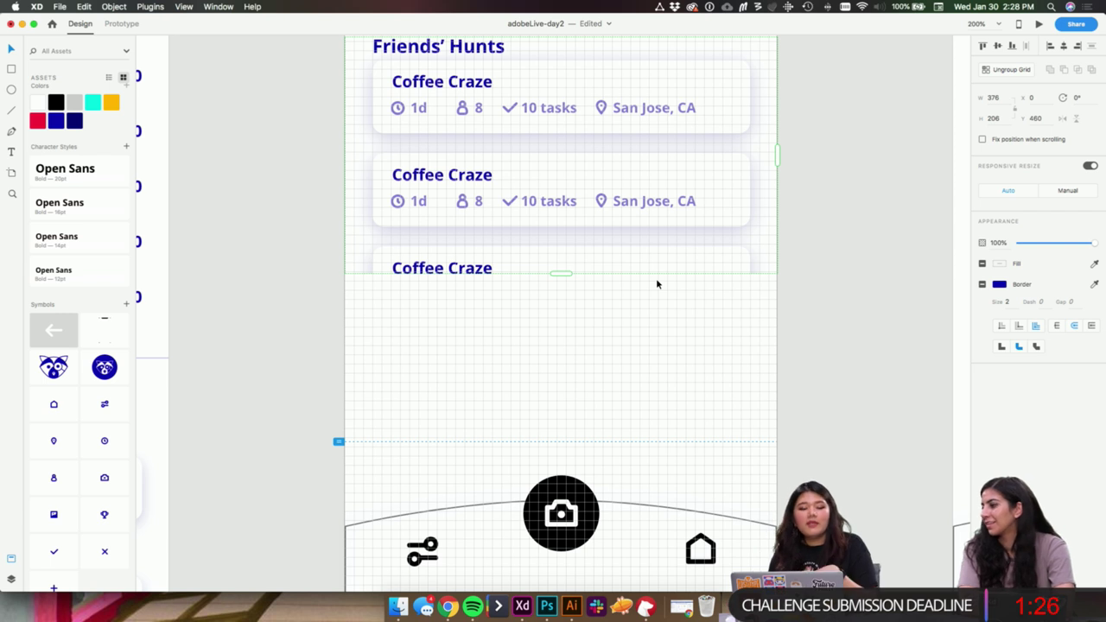
pyautogui.scroll(2, 656, 283)
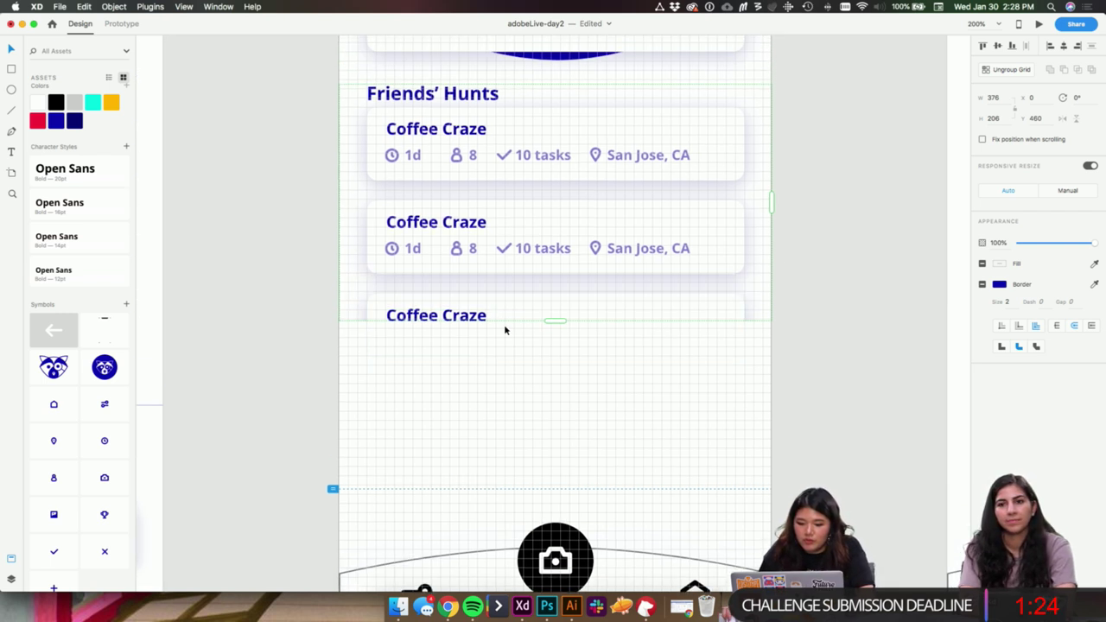
pyautogui.moveTo(556, 321); pyautogui.dragTo(557, 383)
pyautogui.moveTo(523, 297)
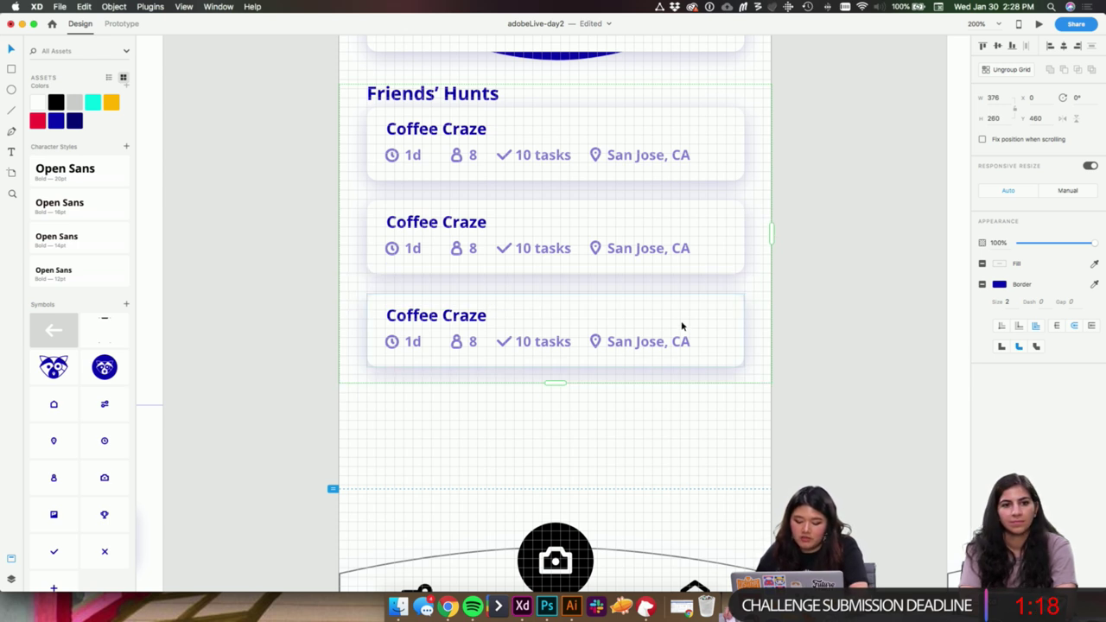
# - Reduce the gap between the repeated Friends' Hunts cards slightly and extend the grid to four cards
pyautogui.press('super+equal')
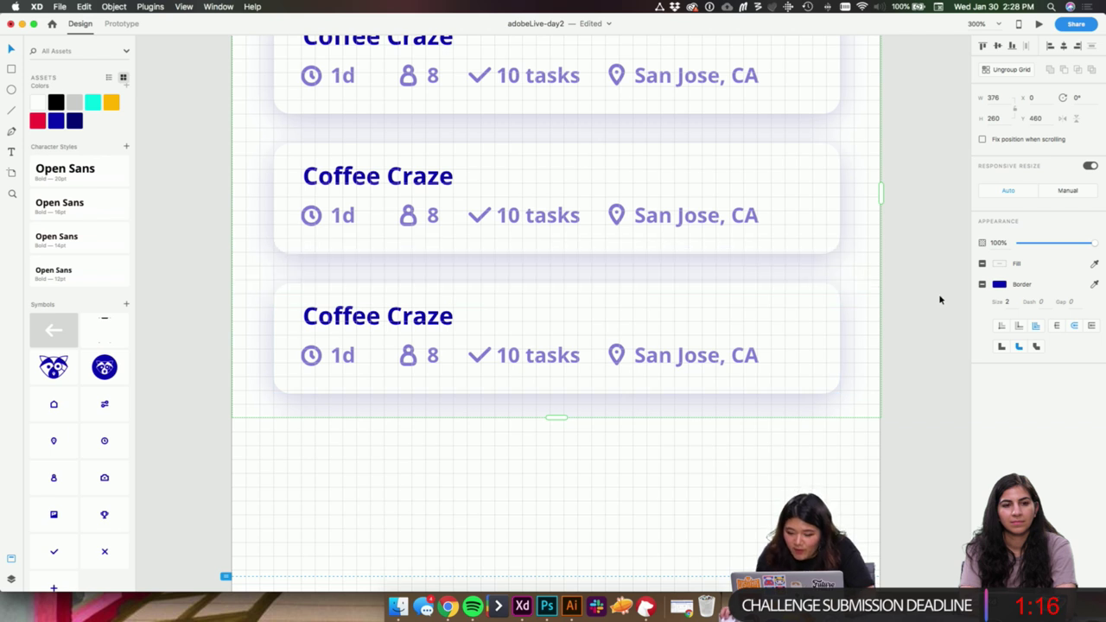
pyautogui.moveTo(823, 263); pyautogui.dragTo(823, 257)
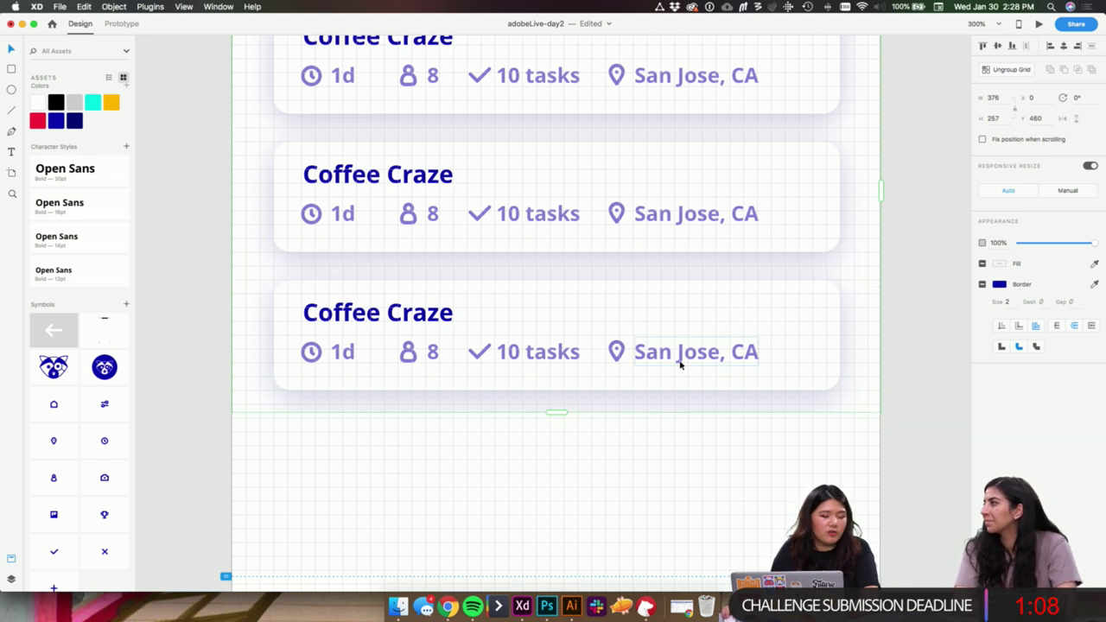
pyautogui.press('super+minus')
pyautogui.moveTo(553, 379); pyautogui.dragTo(550, 479)
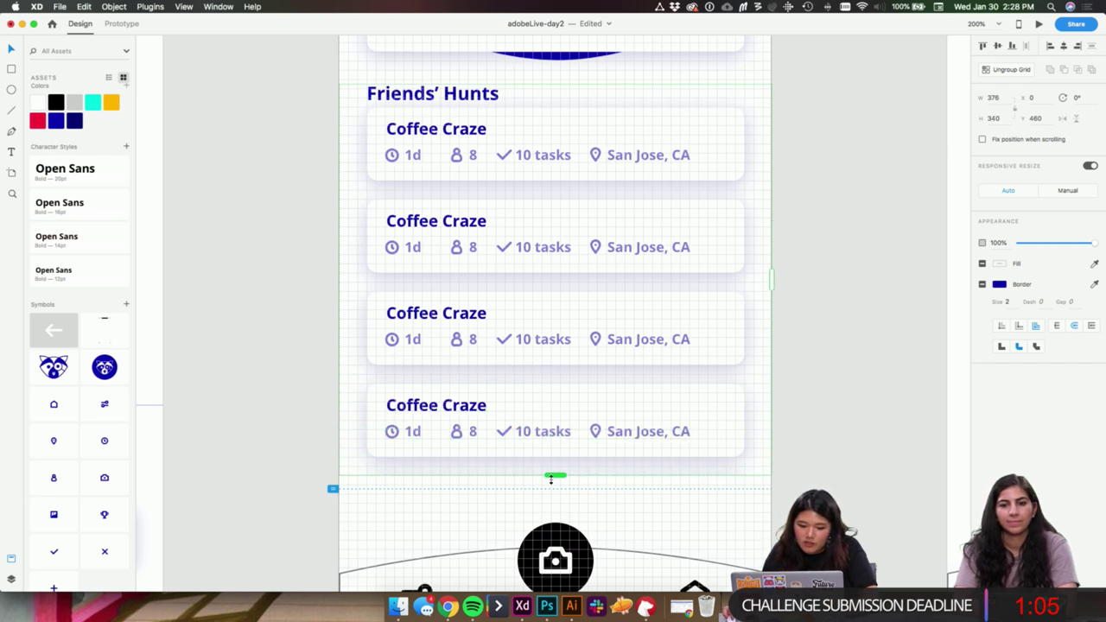
pyautogui.click(815, 311)
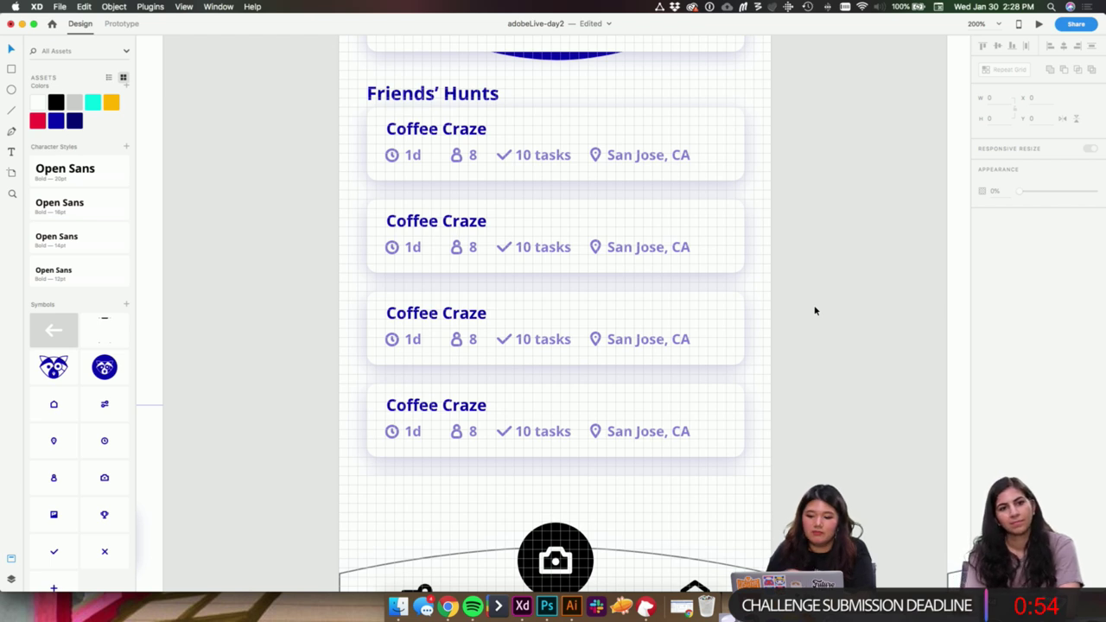
# - Ungroup the Friends' Hunts repeat grid and delete the surplus fifth card overlapping the navigation bar
pyautogui.moveTo(818, 265); pyautogui.dragTo(797, 288)
pyautogui.press('super+minus')
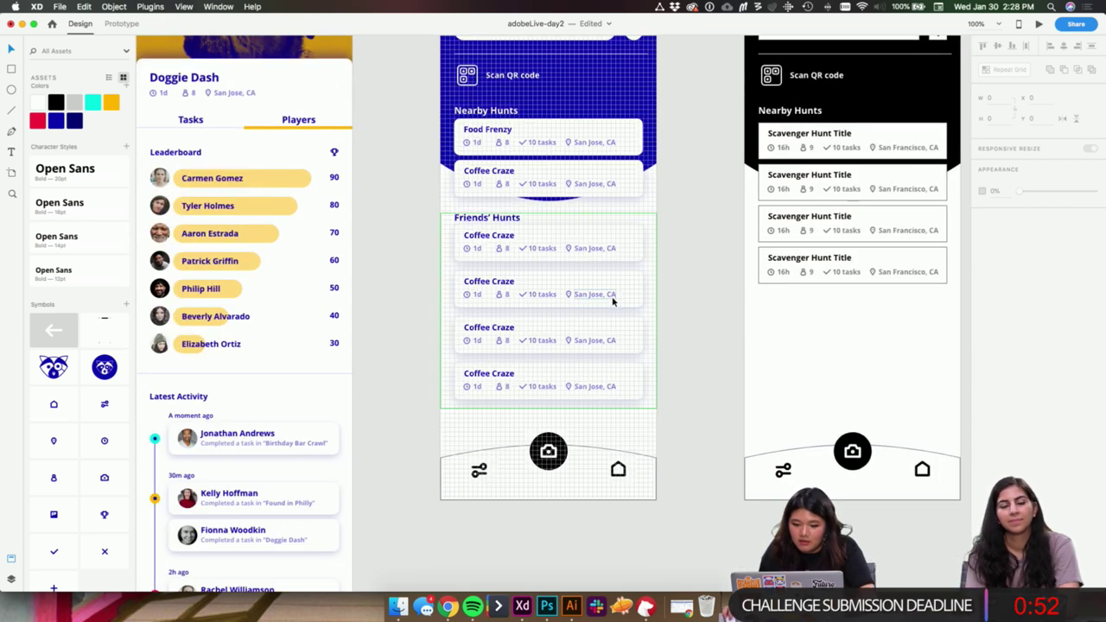
pyautogui.click(617, 297)
pyautogui.press('super+shift+g')
pyautogui.click(697, 291)
pyautogui.scroll(-1, 701, 273)
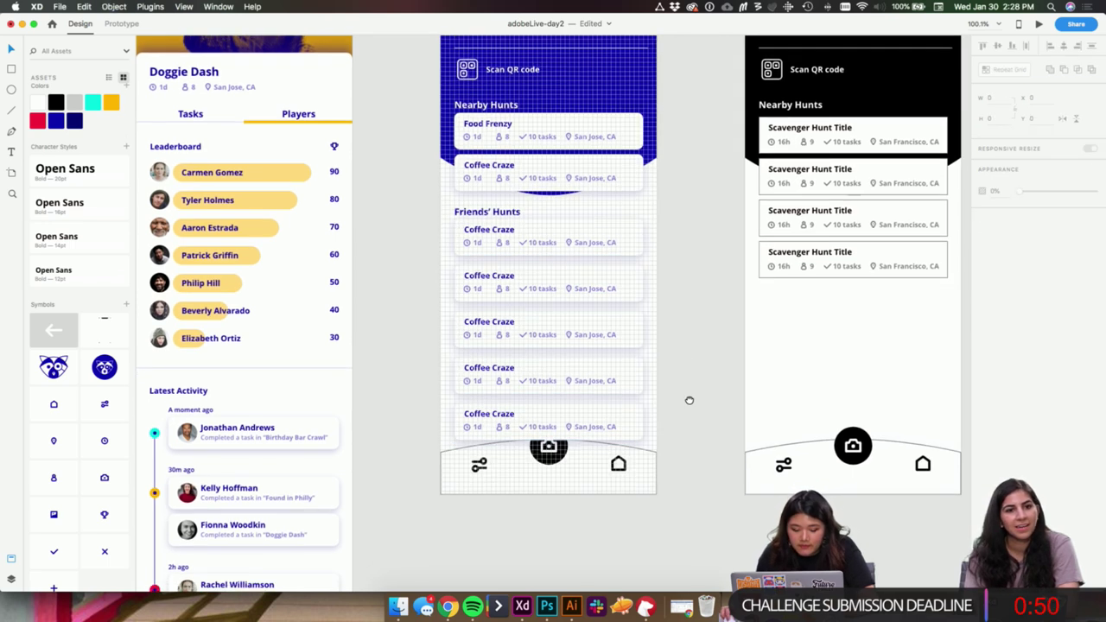
pyautogui.click(614, 424)
pyautogui.scroll(-1, 691, 406)
pyautogui.press('BackSpace')
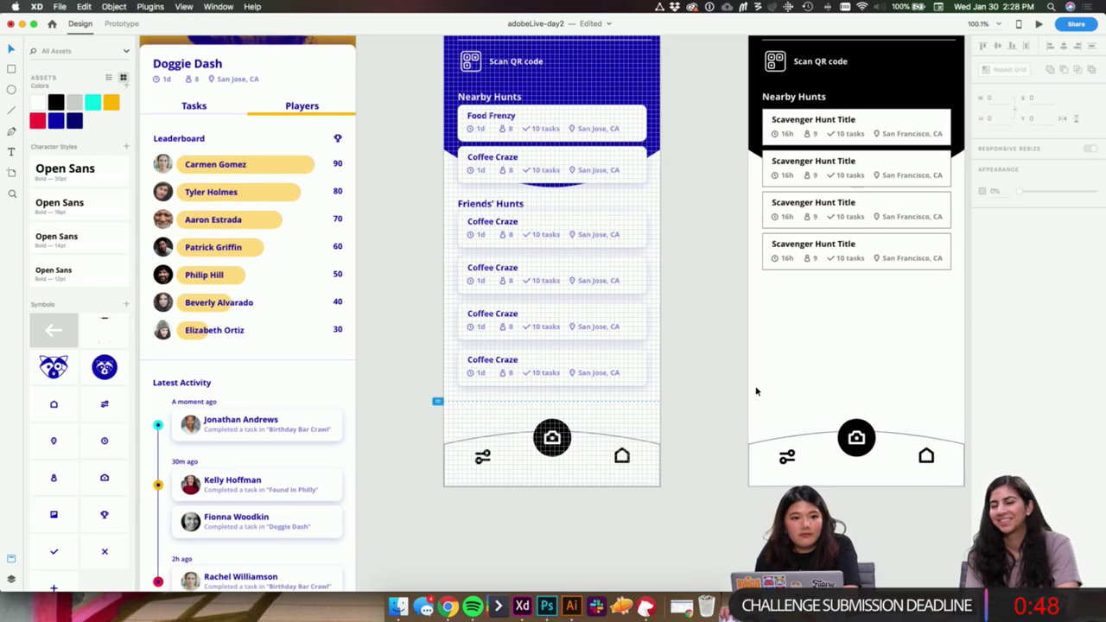
# - Copy the blue bottom navigation bar from the Doggie Dash players screen
pyautogui.scroll(2, 756, 392)
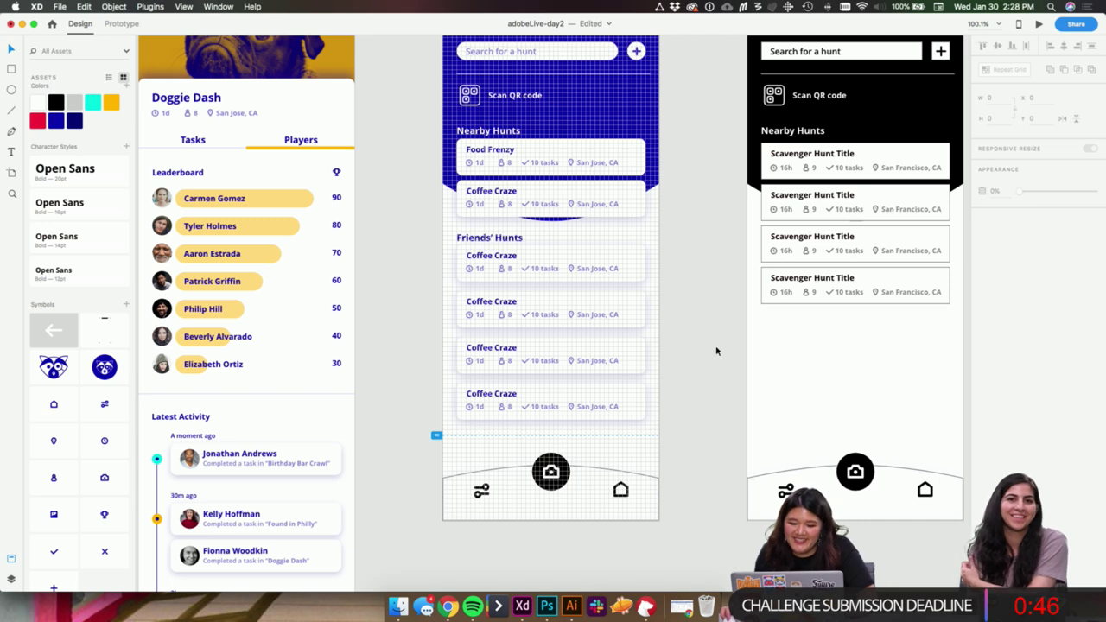
pyautogui.scroll(4, 711, 336)
pyautogui.hscroll(2, 711, 336)
pyautogui.scroll(-3, 675, 316)
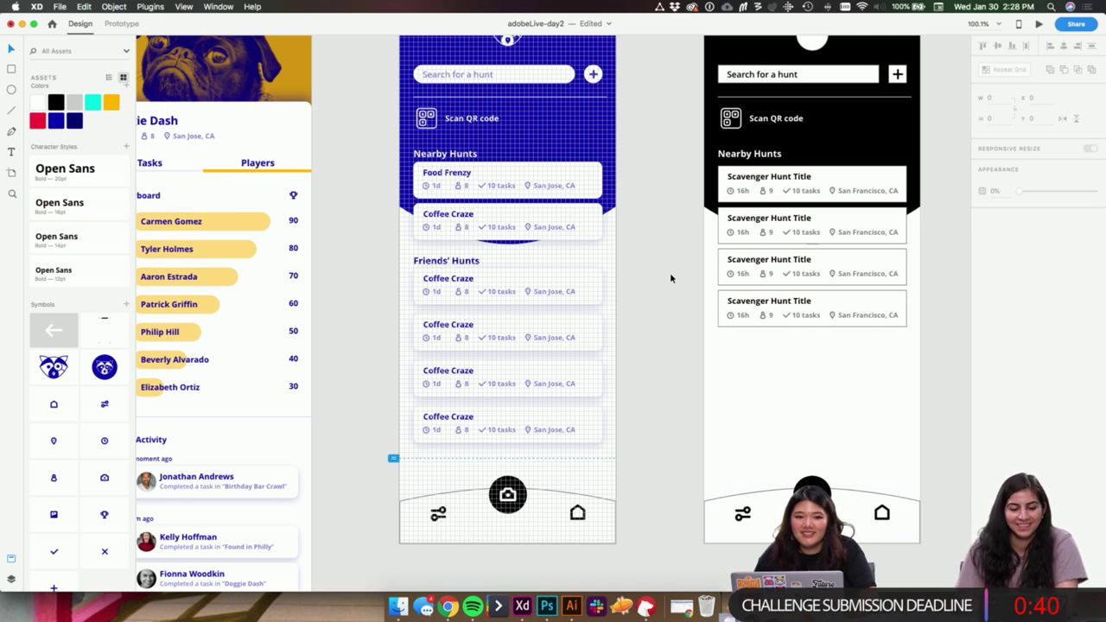
pyautogui.scroll(-6, 698, 323)
pyautogui.hscroll(-8, 698, 323)
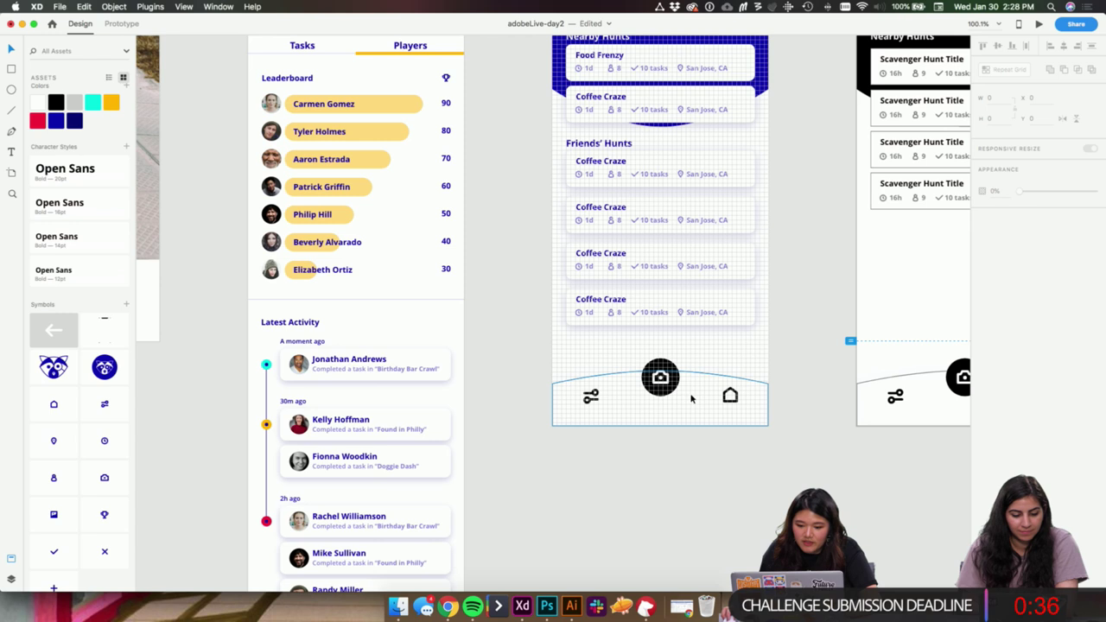
pyautogui.hscroll(-8, 691, 397)
pyautogui.scroll(-8, 691, 398)
pyautogui.moveTo(474, 362); pyautogui.dragTo(309, 299)
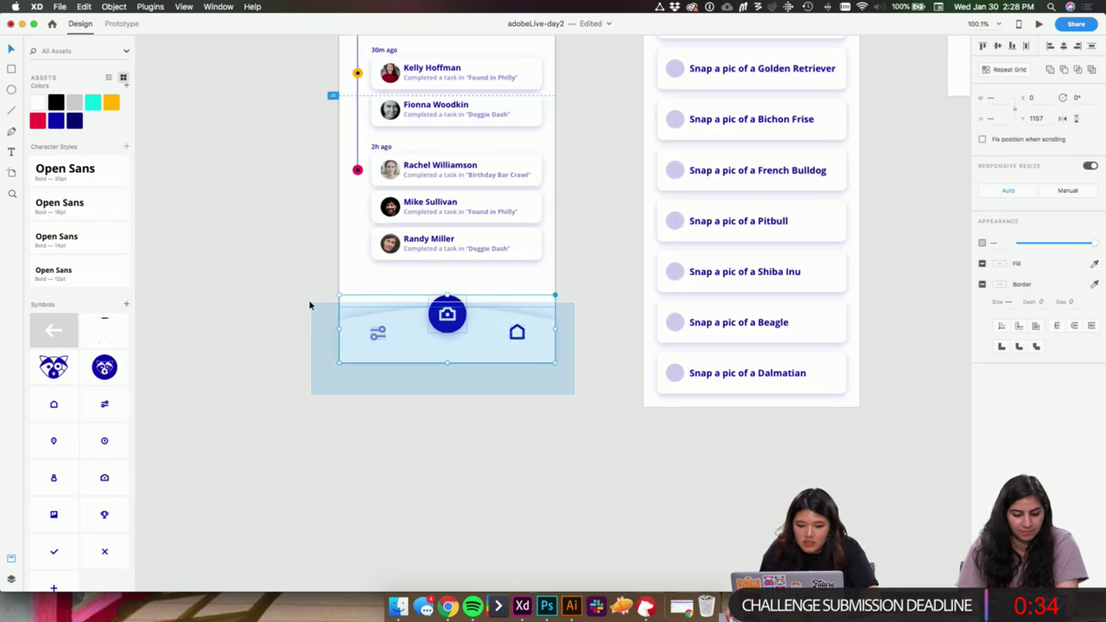
# - Replace the black navigation bar on the search default screen with the copied blue one
pyautogui.scroll(5, 859, 215)
pyautogui.hscroll(-6, 859, 215)
pyautogui.hscroll(10, 665, 271)
pyautogui.scroll(2, 664, 271)
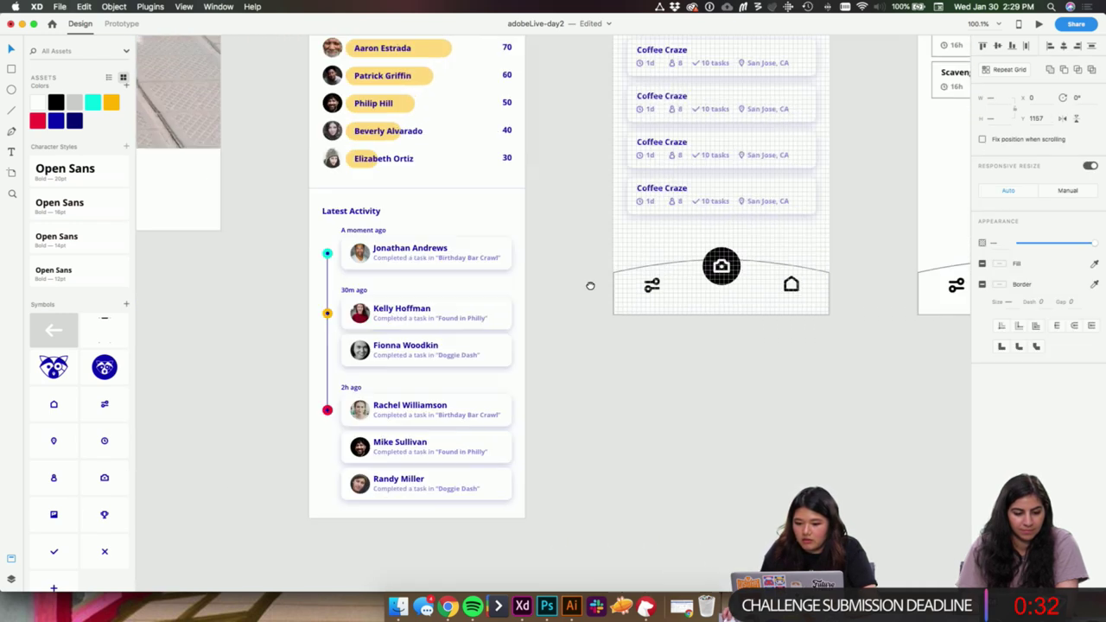
pyautogui.moveTo(369, 375); pyautogui.dragTo(646, 282)
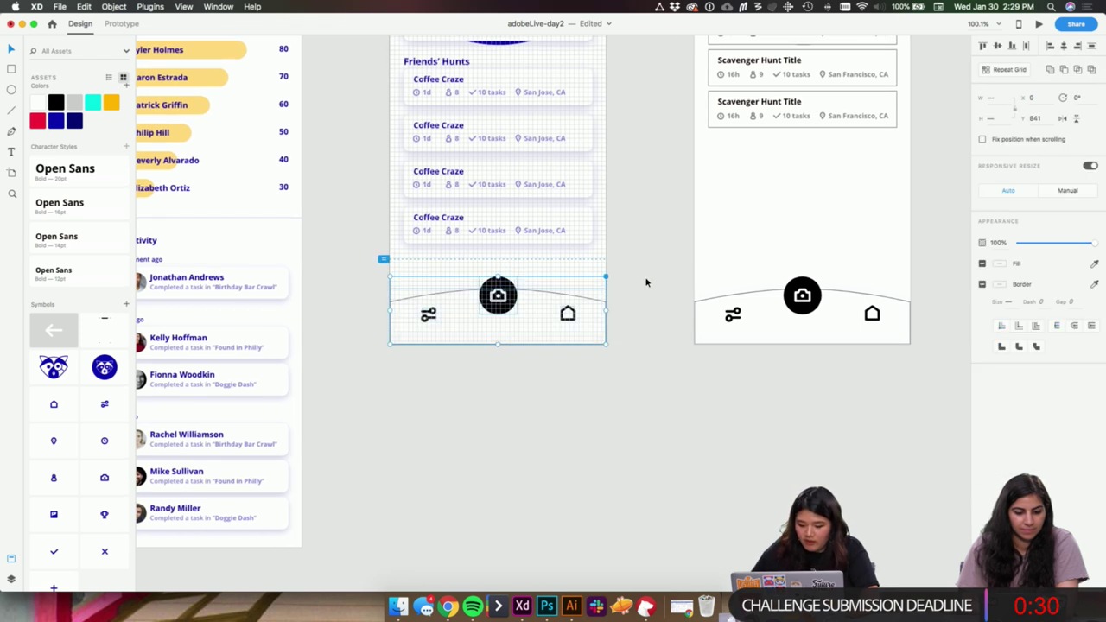
pyautogui.press('Delete')
pyautogui.press('super+v')
pyautogui.moveTo(507, 178); pyautogui.dragTo(511, 298)
pyautogui.click(644, 247)
# - Copy the blue navigation bar from the foot of the search default screen
pyautogui.hscroll(5, 645, 247)
pyautogui.scroll(3, 645, 247)
pyautogui.moveTo(495, 428); pyautogui.dragTo(263, 363)
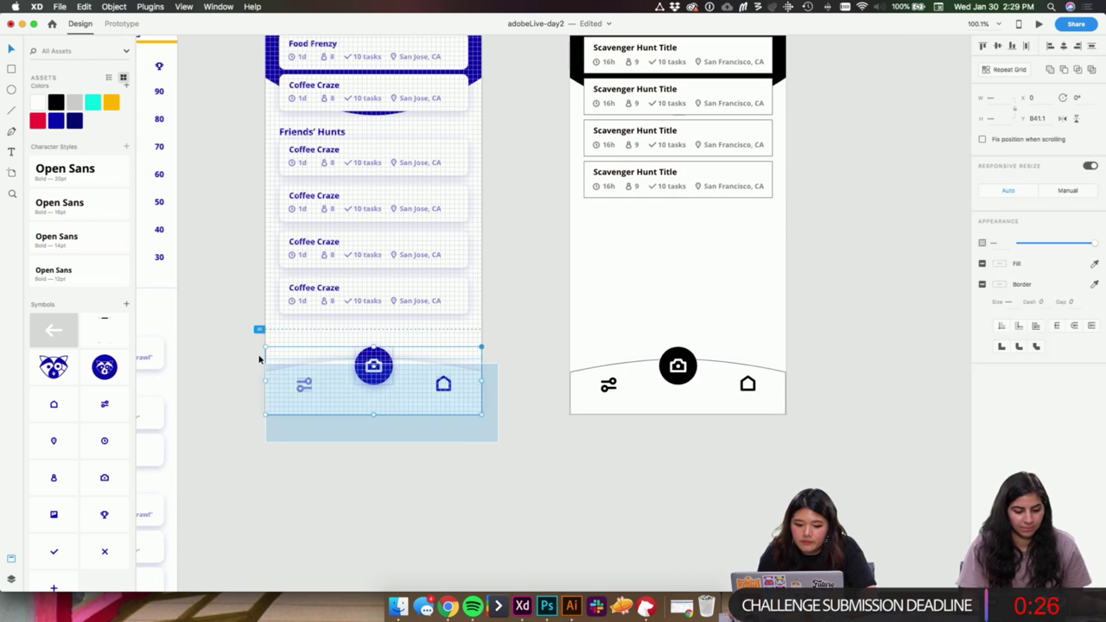
# - Try replacing the black navigation bar on the search results screen with the blue one and undo it
pyautogui.moveTo(564, 420); pyautogui.dragTo(783, 346)
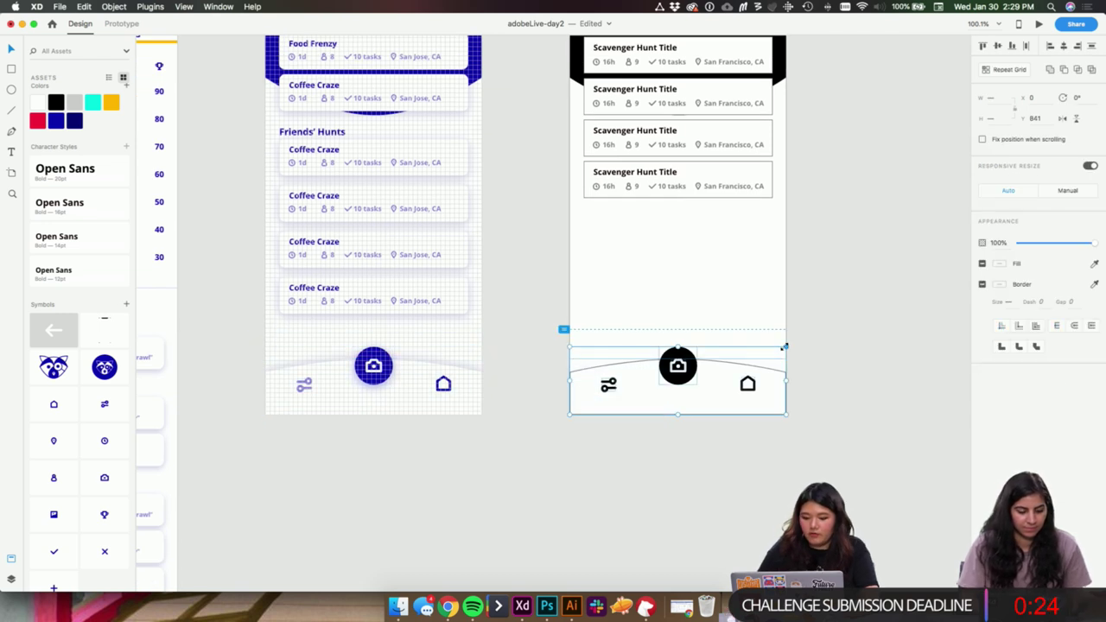
pyautogui.press('Delete')
pyautogui.press('super+v')
pyautogui.click(865, 249)
pyautogui.scroll(-1, 864, 247)
pyautogui.moveTo(864, 247); pyautogui.dragTo(763, 356)
pyautogui.press('super+z')
pyautogui.press('super+z')
# - Delete the black navigation bar on the search results screen and paste the blue one in its place
pyautogui.moveTo(745, 532); pyautogui.dragTo(511, 459)
pyautogui.press('BackSpace')
pyautogui.press('super+v')
# - Copy the blue header, search field and all hunt cards from the search default screen
pyautogui.scroll(3, 777, 366)
pyautogui.scroll(-2, 777, 366)
pyautogui.hscroll(-1, 777, 367)
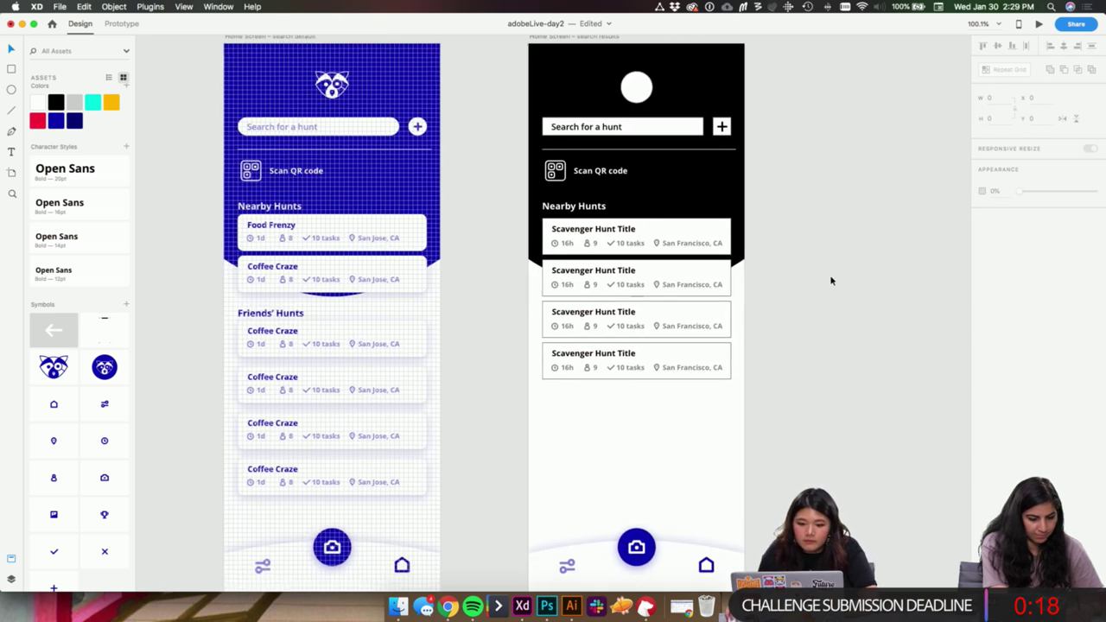
pyautogui.moveTo(472, 503); pyautogui.dragTo(229, 49)
pyautogui.click(209, 44)
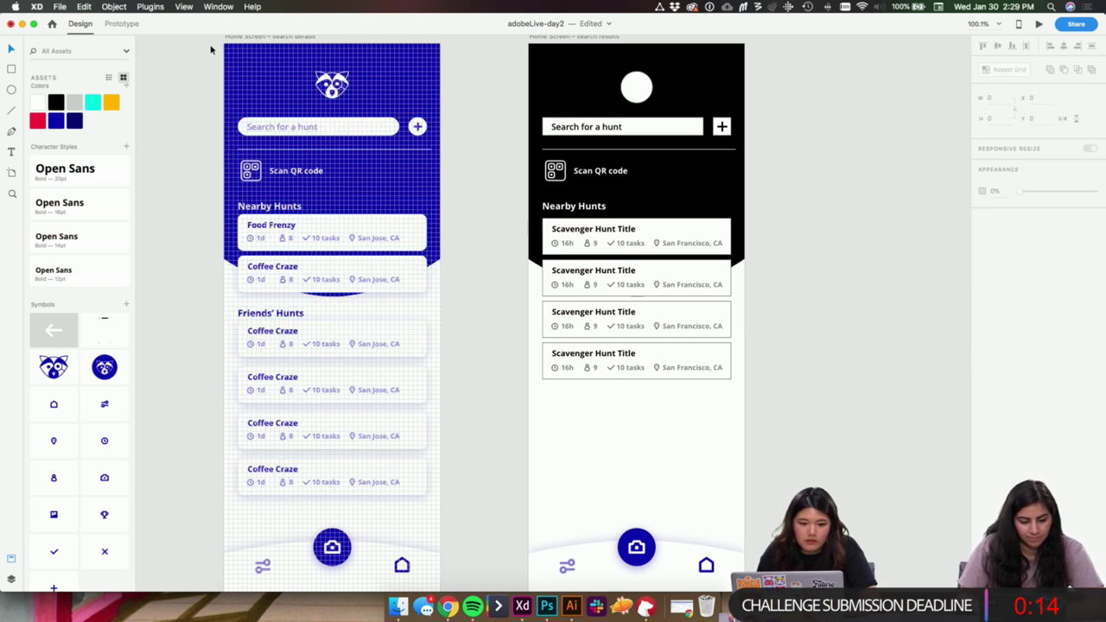
pyautogui.click(240, 69)
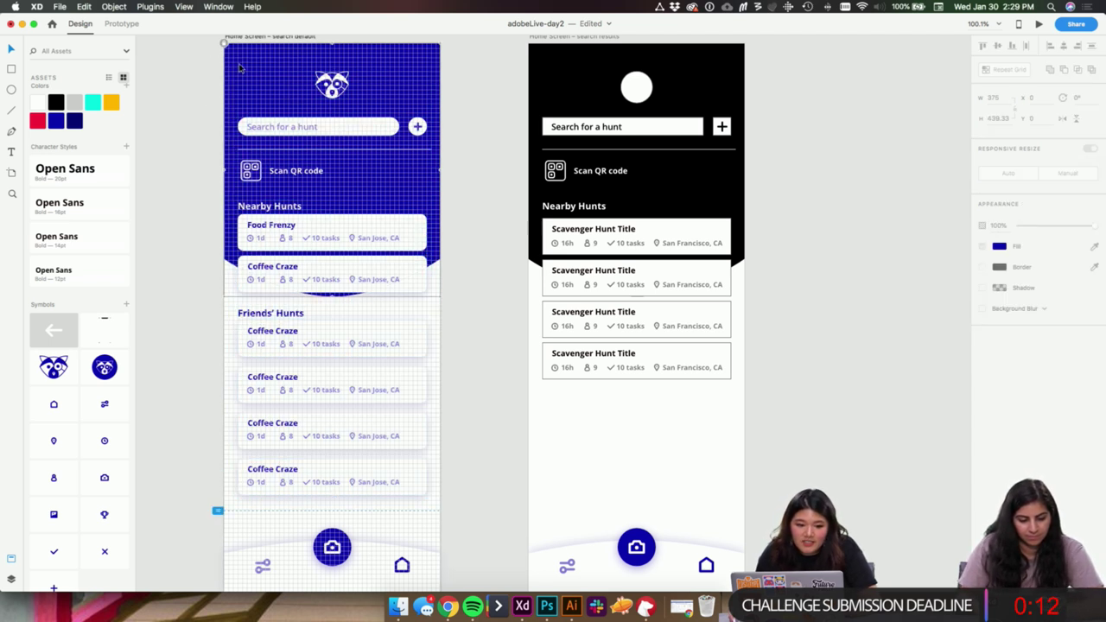
pyautogui.moveTo(207, 55); pyautogui.dragTo(453, 504)
pyautogui.press('super+c')
# - Delete the black header and placeholder content on the search results screen and paste the copied blue header and hunt cards
pyautogui.click(802, 288)
pyautogui.moveTo(810, 251); pyautogui.dragTo(804, 259)
pyautogui.scroll(1, 803, 258)
pyautogui.moveTo(800, 455); pyautogui.dragTo(553, 80)
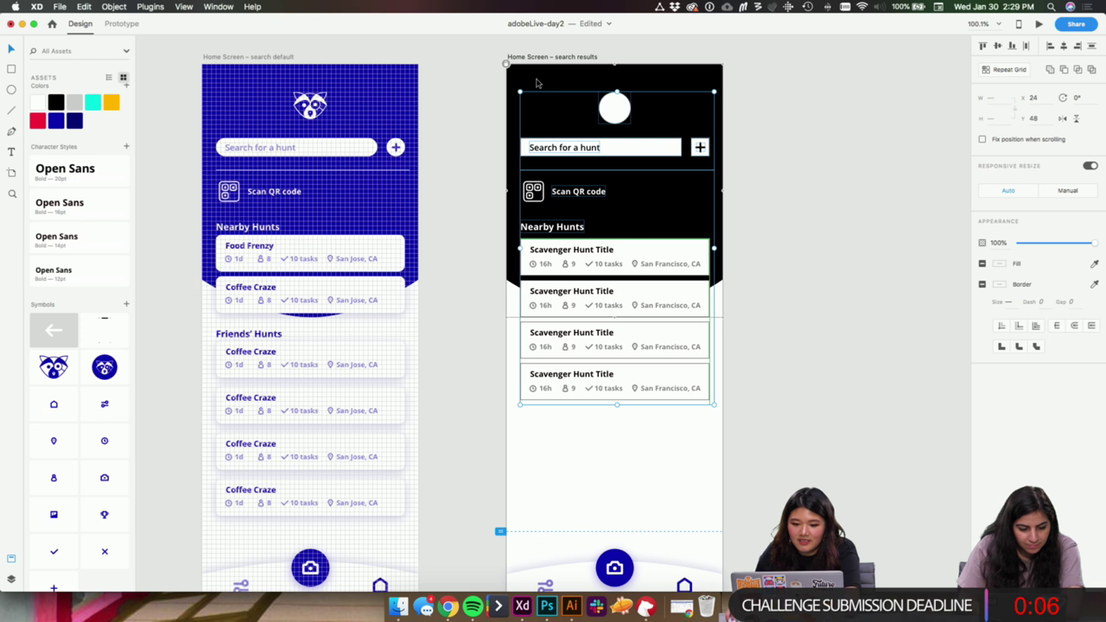
pyautogui.press('BackSpace')
pyautogui.click(508, 66)
pyautogui.press('BackSpace')
pyautogui.click(528, 198)
pyautogui.press('BackSpace')
pyautogui.press('super+v')
pyautogui.moveTo(795, 167); pyautogui.dragTo(759, 155)
pyautogui.click(723, 157)
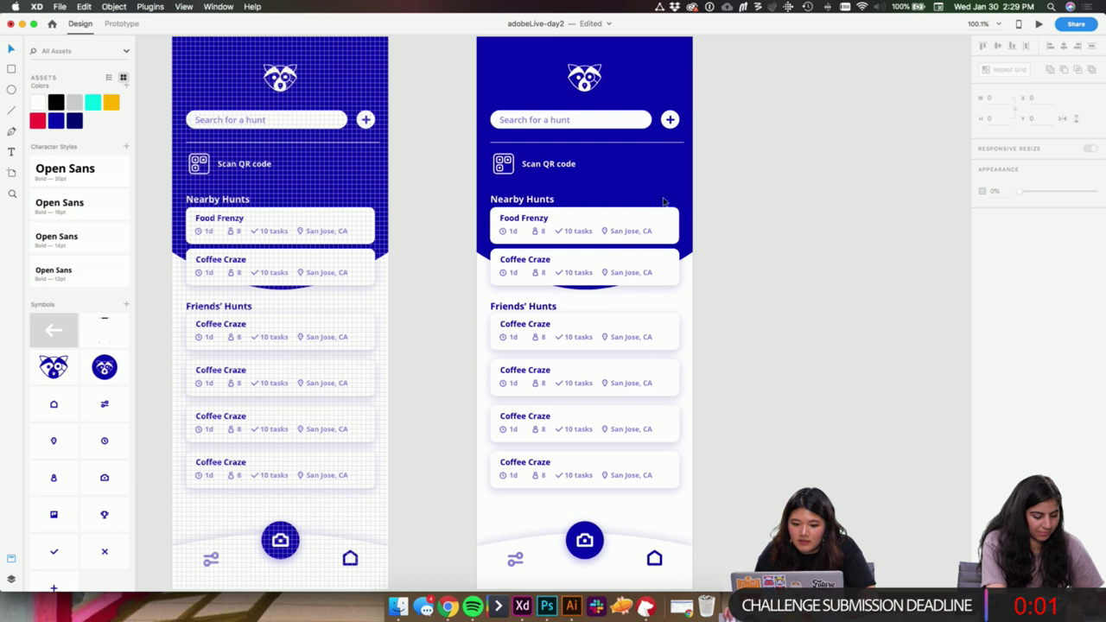
# - Change the search field's text on the search results screen to "Birthday"
pyautogui.doubleClick(543, 121)
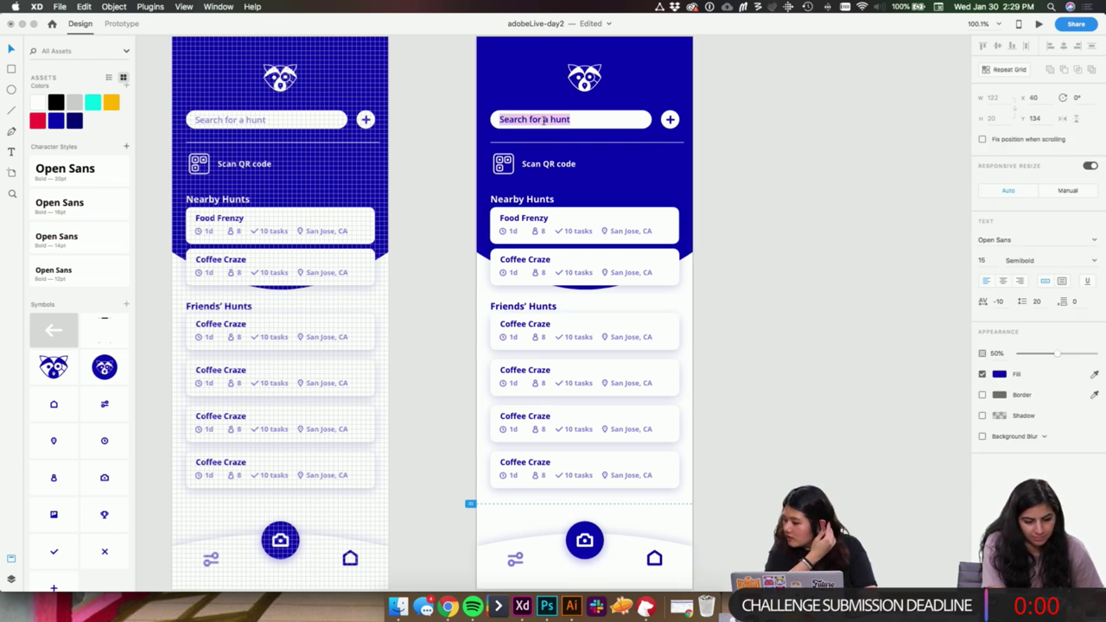
pyautogui.write('Bi')
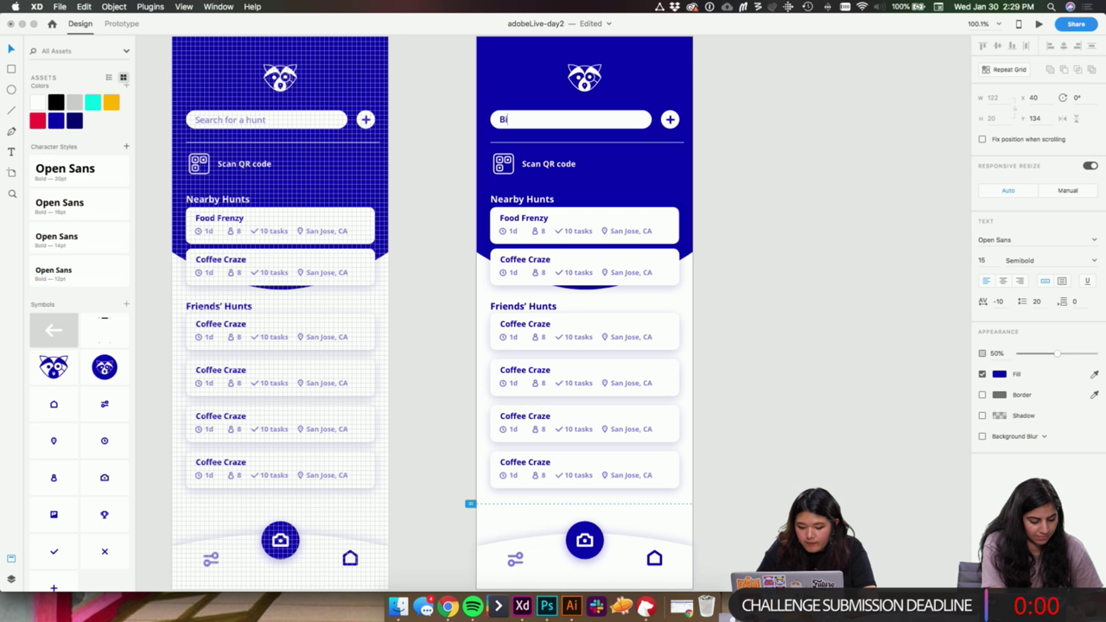
pyautogui.write('t')
pyautogui.press('BackSpace')
pyautogui.press('BackSpace')
pyautogui.press('BackSpace')
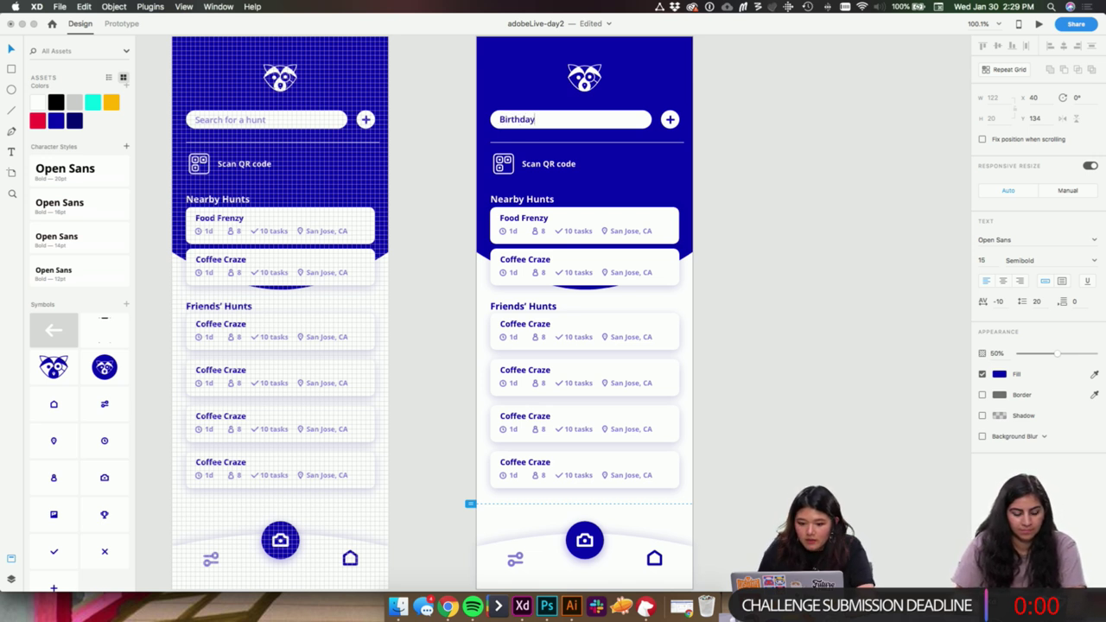
pyautogui.press('Escape')
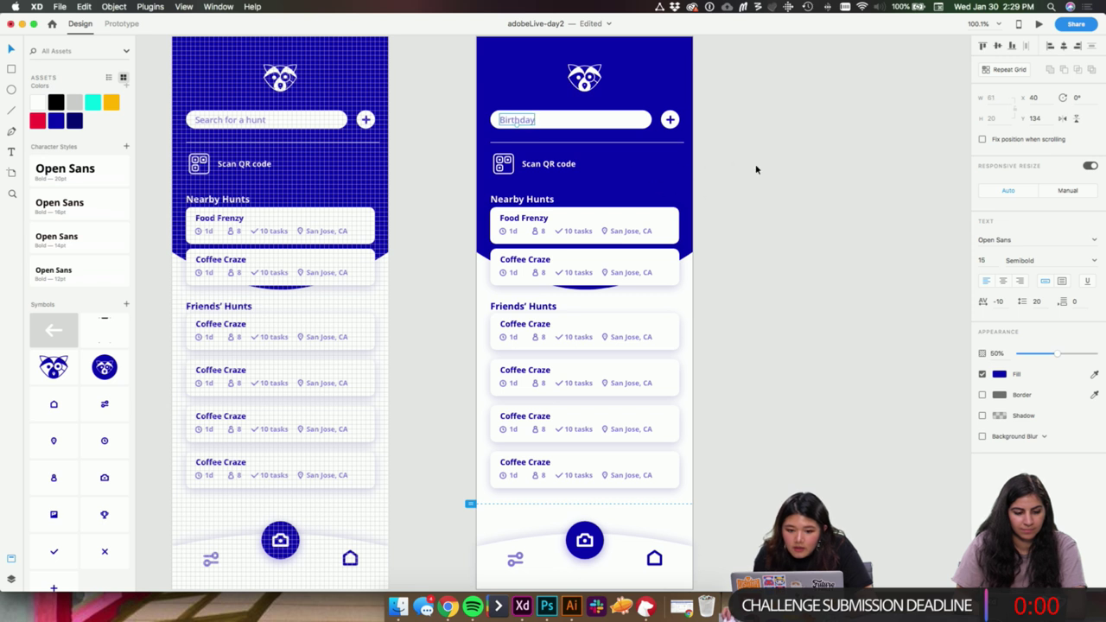
# - Change the Nearby Hunts heading on the search results screen to "Results for “Birthday”"
pyautogui.click(534, 196)
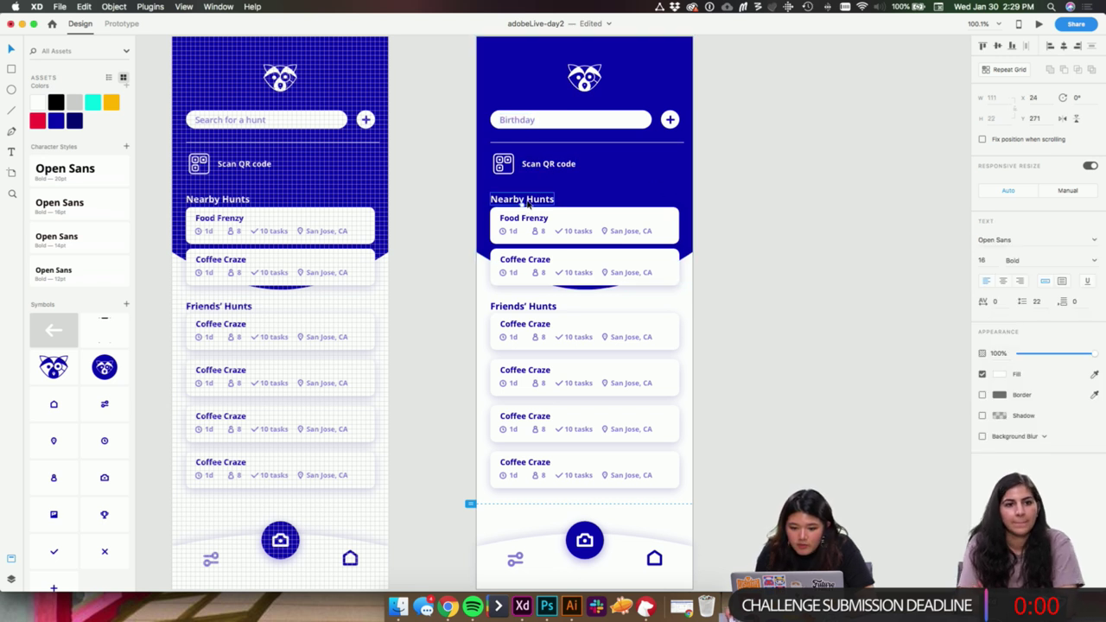
pyautogui.doubleClick(527, 199)
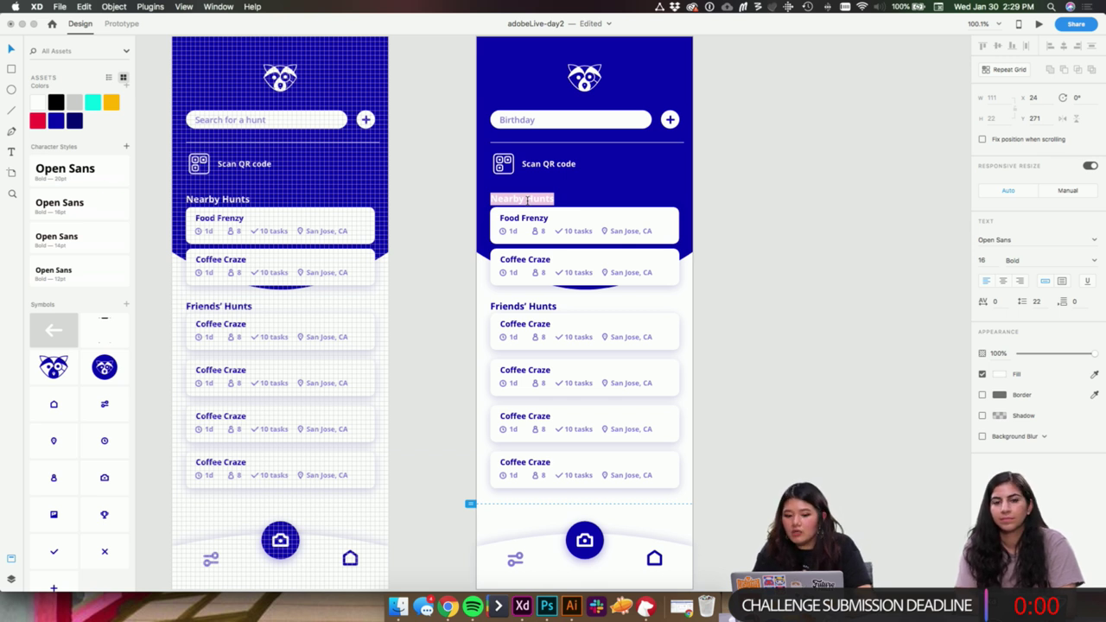
pyautogui.write('Resy')
pyautogui.press('BackSpace')
pyautogui.write('ults for "Bir')
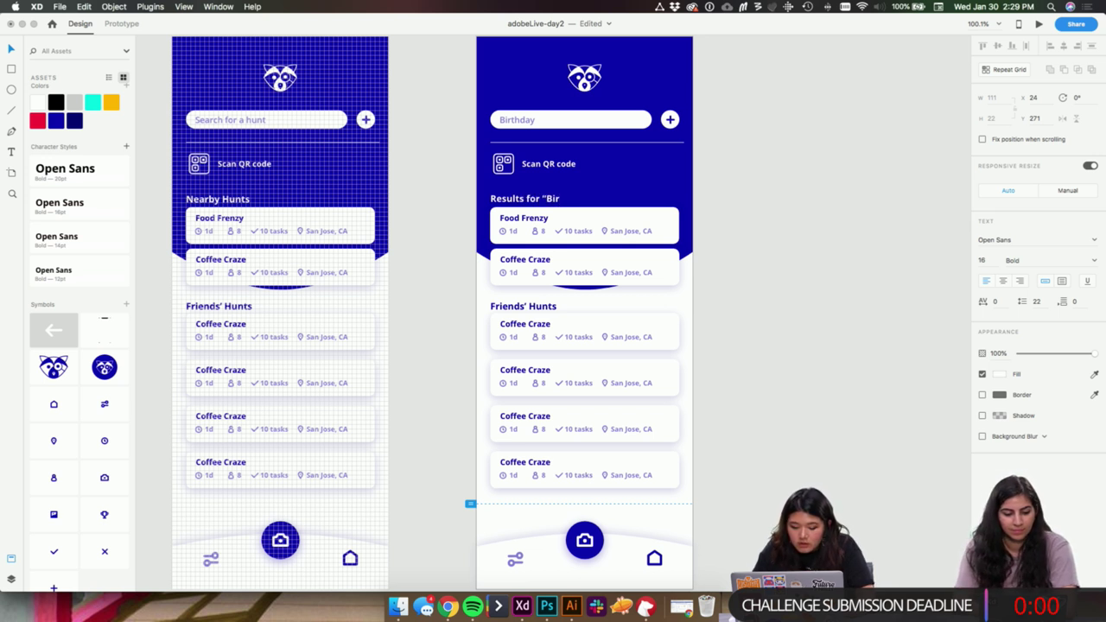
pyautogui.write('hhday"')
pyautogui.press('Escape')
# - Delete the Friends' Hunts heading and its four cards from the search results screen
pyautogui.moveTo(708, 495); pyautogui.dragTo(493, 301)
pyautogui.press('Delete')
# - Turn the Coffee Craze card below Food Frenzy into a repeat grid extended downward to three cards
pyautogui.click(638, 276)
pyautogui.moveTo(696, 302); pyautogui.dragTo(637, 242)
pyautogui.click(731, 270)
pyautogui.click(615, 276)
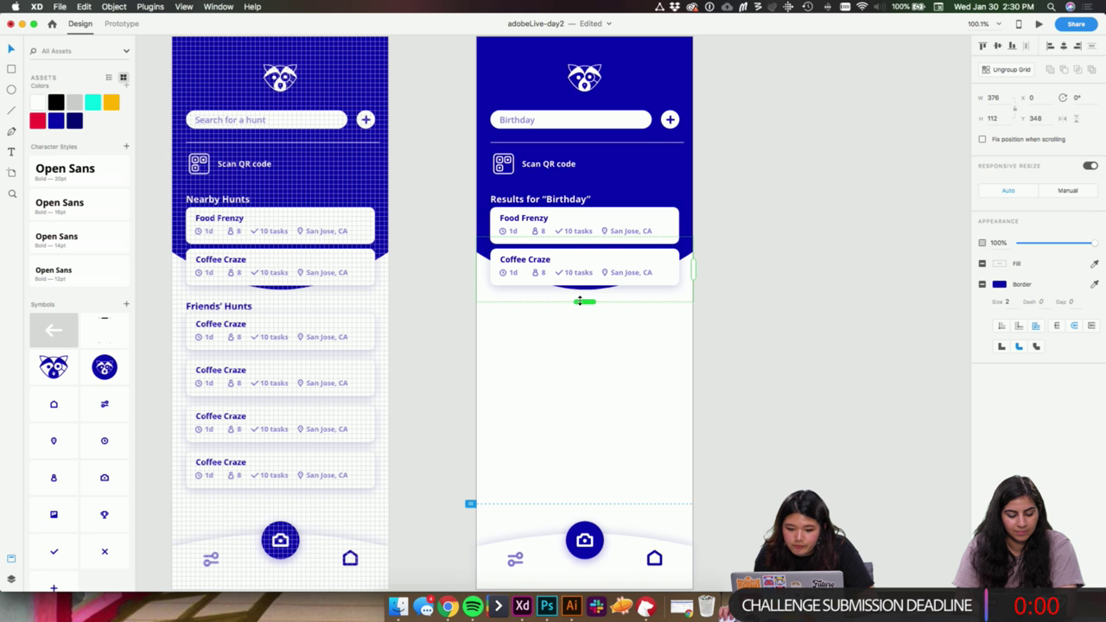
pyautogui.moveTo(580, 300); pyautogui.dragTo(582, 444)
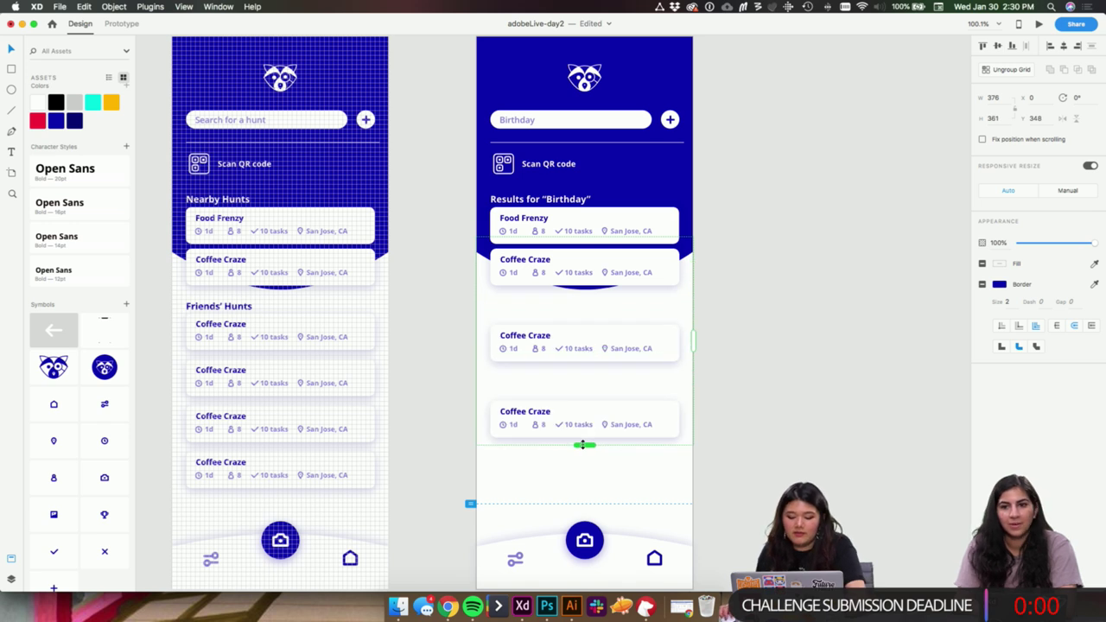
# - Tighten the vertical gap between the repeated Coffee Craze cards on the search results screen
pyautogui.press('super+2')
pyautogui.click(655, 317)
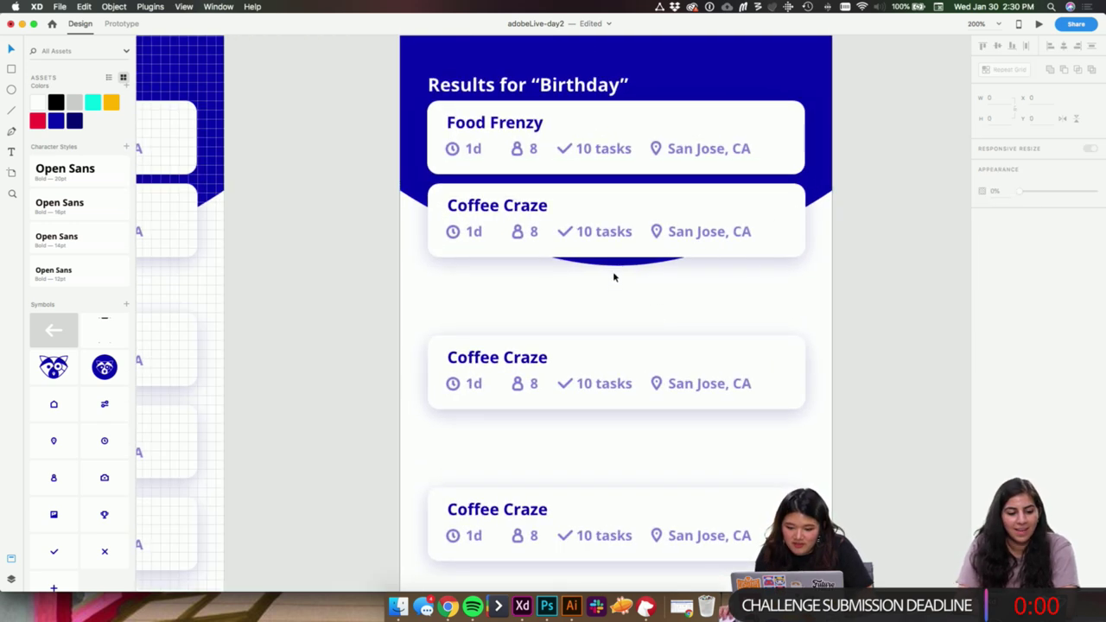
pyautogui.click(625, 371)
pyautogui.moveTo(617, 301); pyautogui.dragTo(621, 271)
pyautogui.scroll(-5, 812, 242)
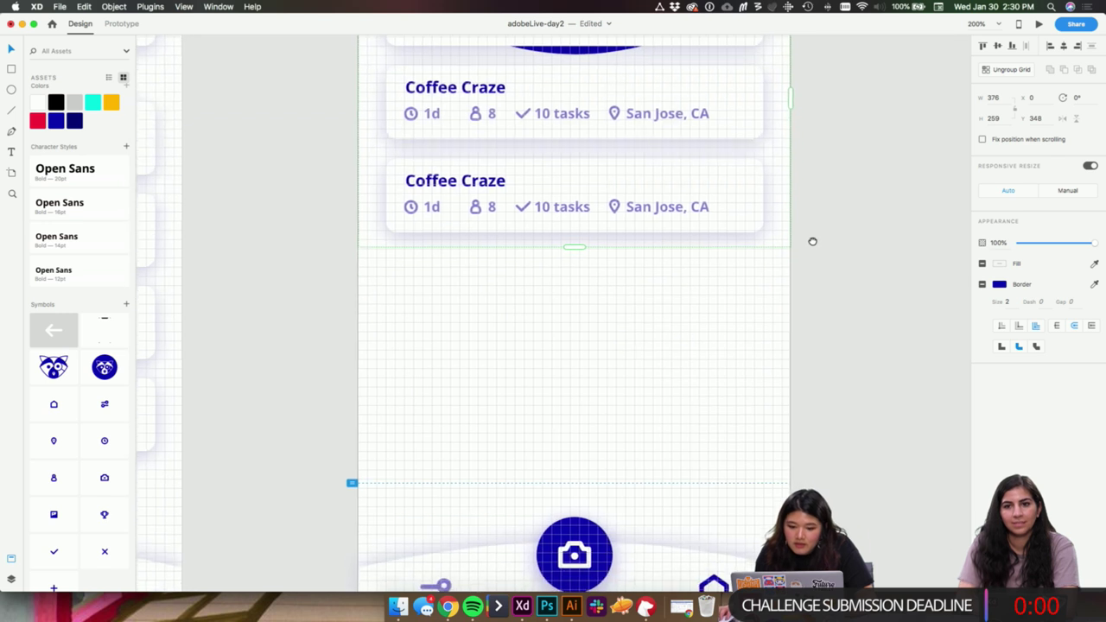
# - Slightly reduce the vertical gap between the Coffee Craze cards in the search results repeat grid
pyautogui.moveTo(557, 158)
pyautogui.moveTo(557, 152); pyautogui.dragTo(558, 151)
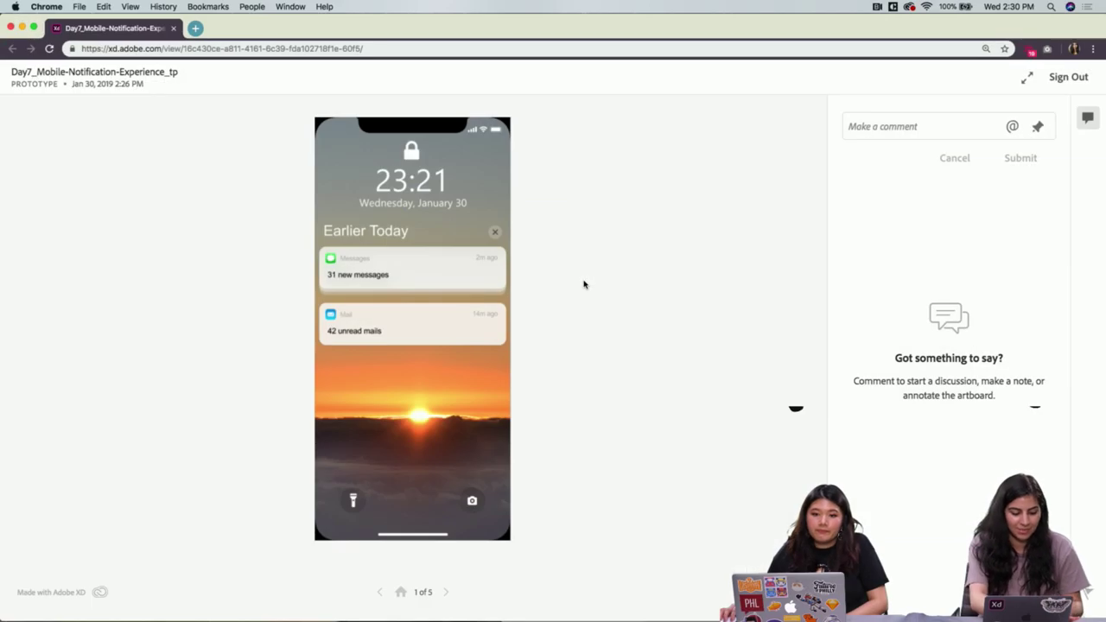
# - Play through the Day7_Mobile-Notification-Experience_tp prototype, opening the second picture in the messages notification full screen and closing it twice
pyautogui.press('XF86MonBrightnessUp')
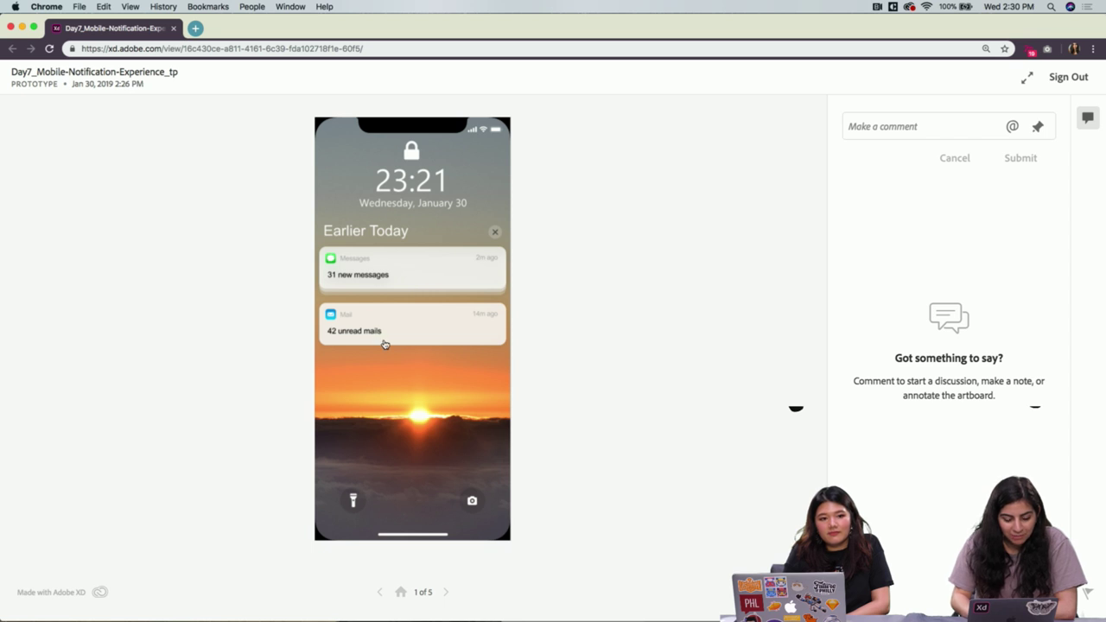
pyautogui.click(443, 332)
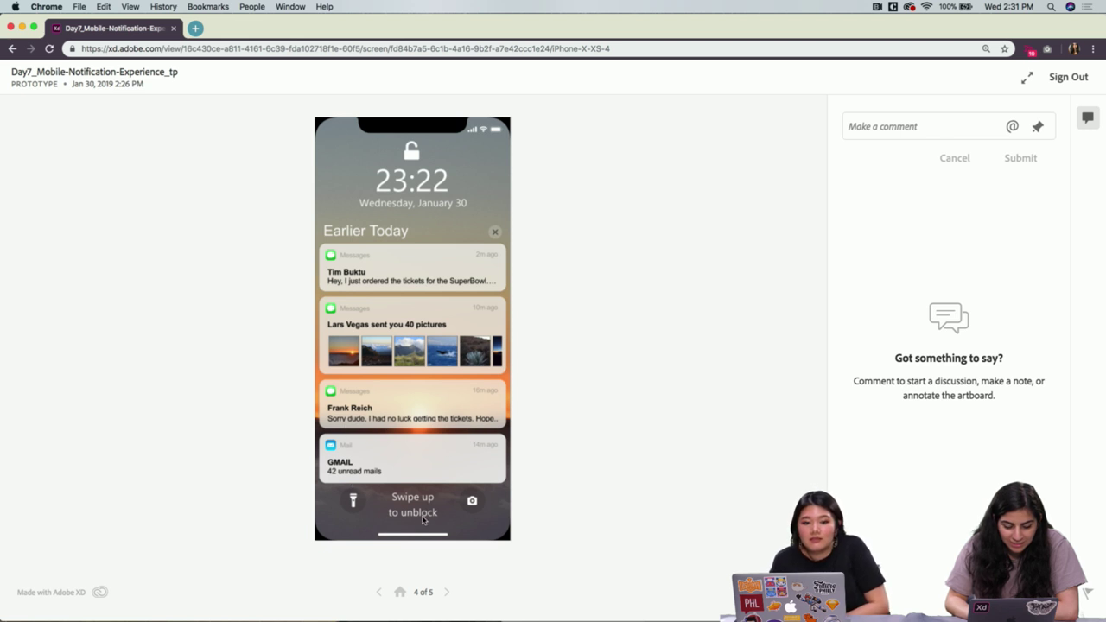
pyautogui.click(382, 357)
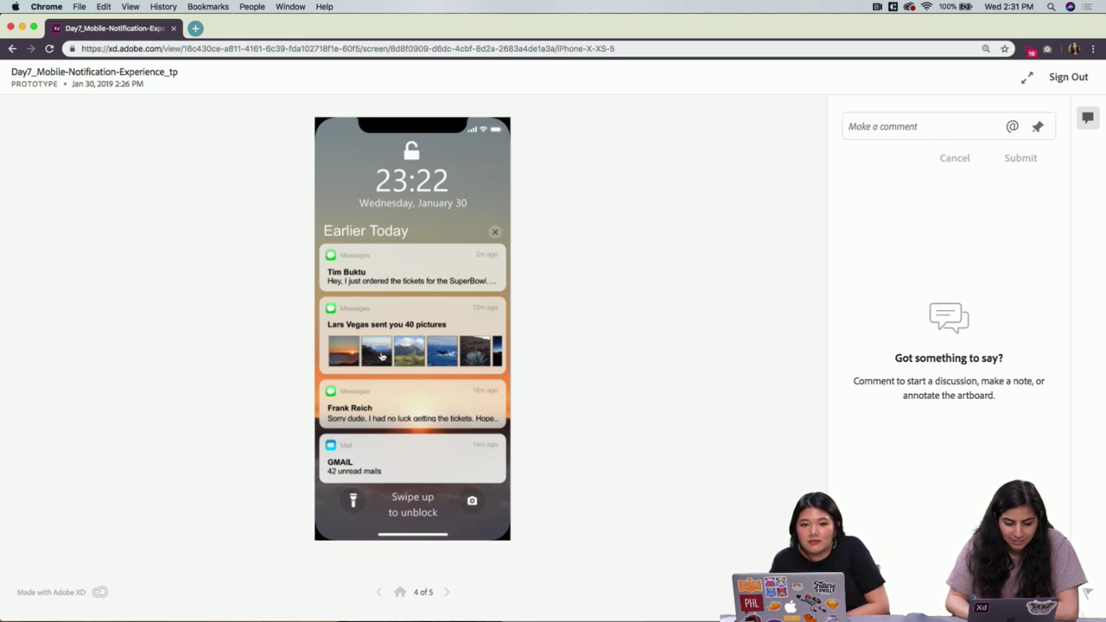
pyautogui.click(382, 357)
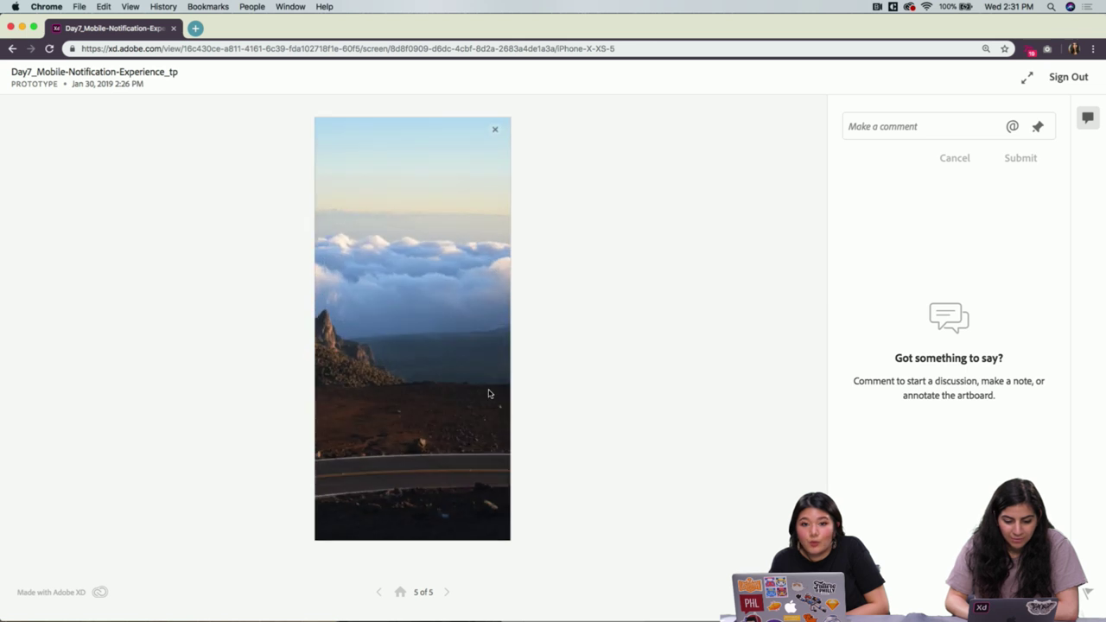
pyautogui.click(497, 130)
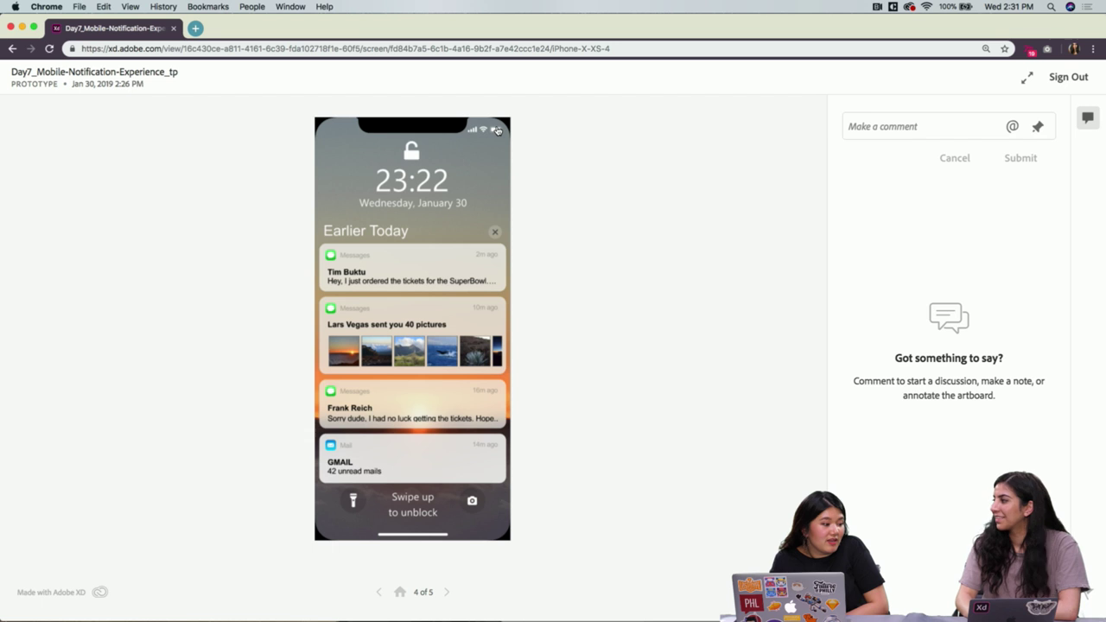
pyautogui.click(373, 363)
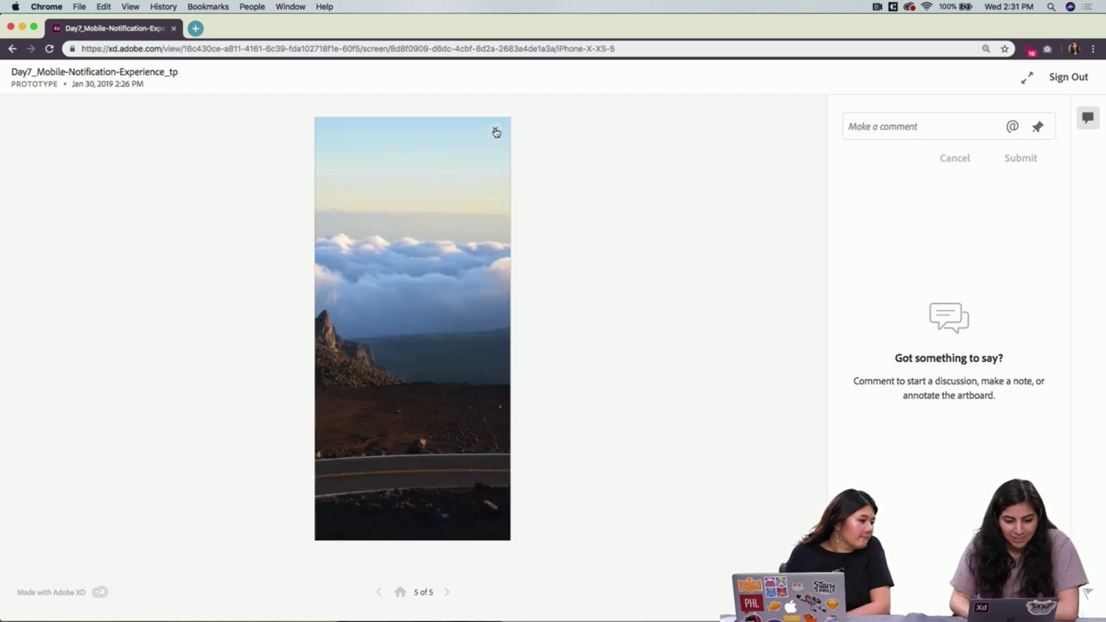
pyautogui.click(496, 132)
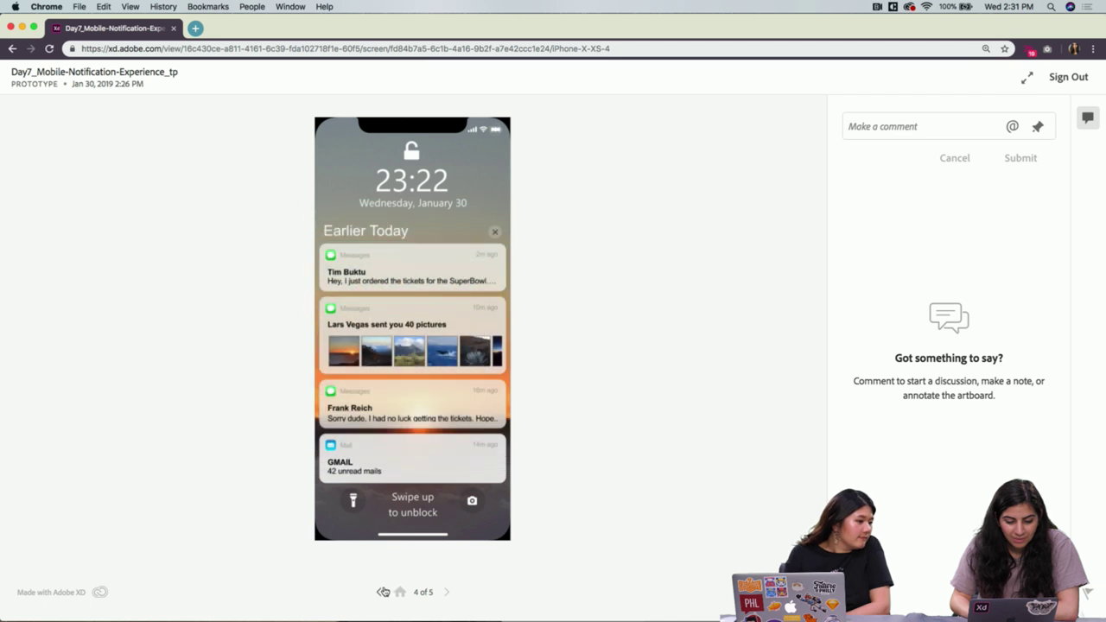
# - Return the notification prototype to its first screen and replay the unlock flow from the unread mails notification
pyautogui.click(383, 591)
pyautogui.click(383, 592)
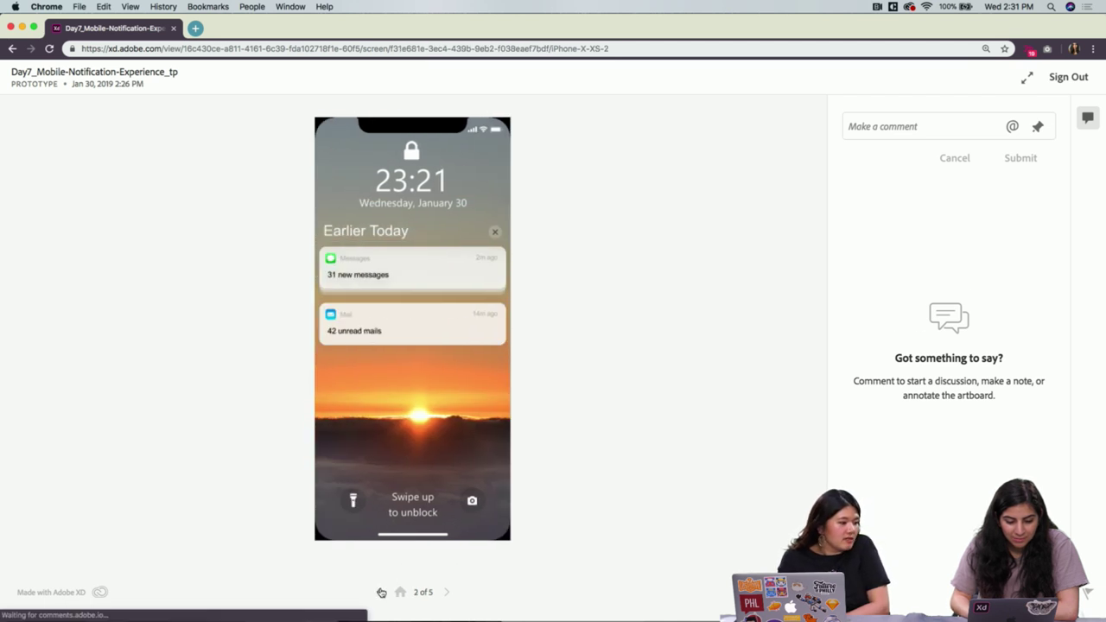
pyautogui.click(380, 592)
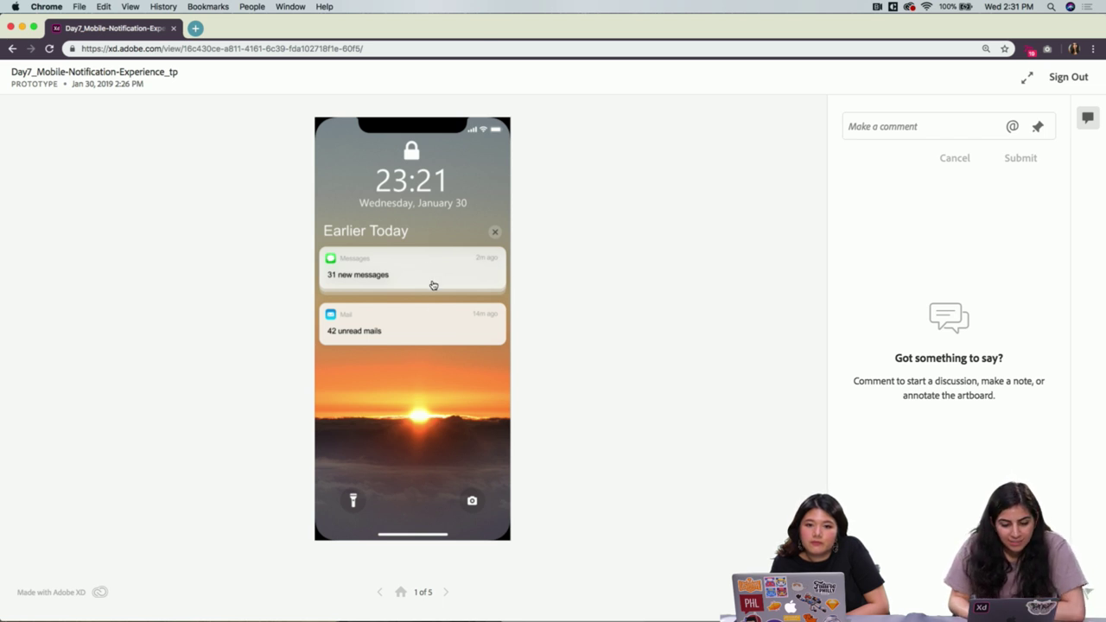
pyautogui.click(415, 324)
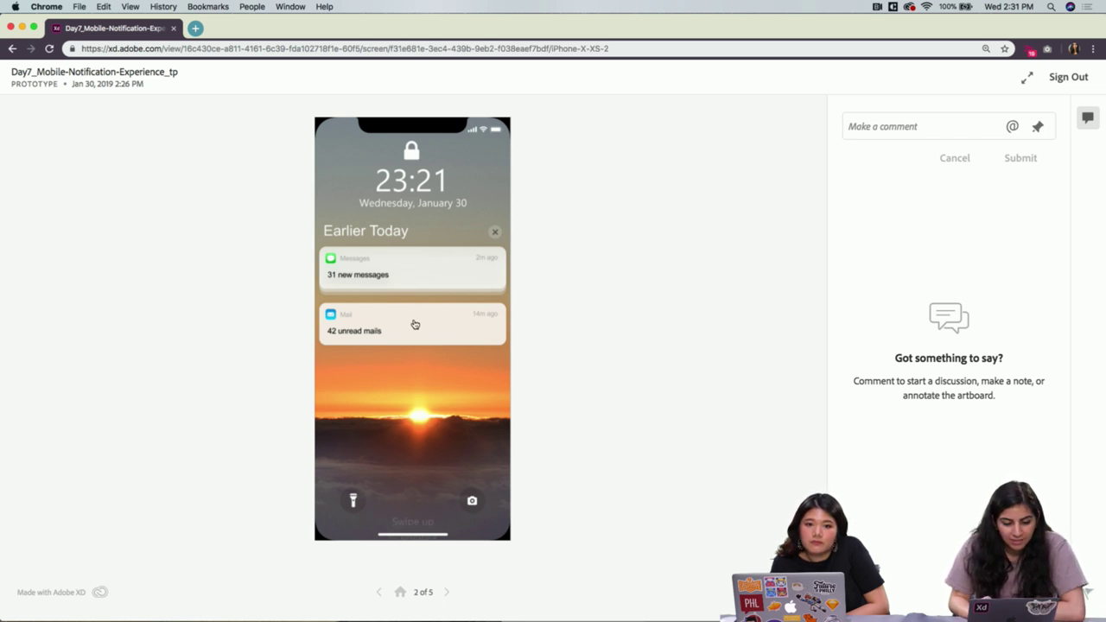
pyautogui.click(416, 514)
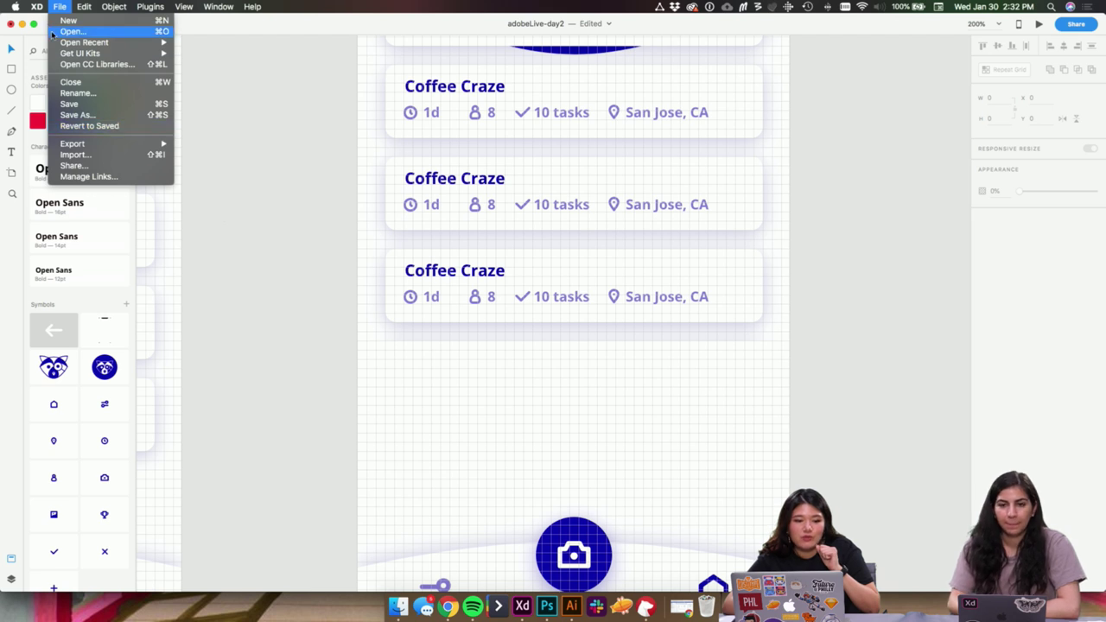
# - Look up the Apple iOS UI kit option and view the Apple Design Resources page in Chrome
pyautogui.moveTo(81, 57)
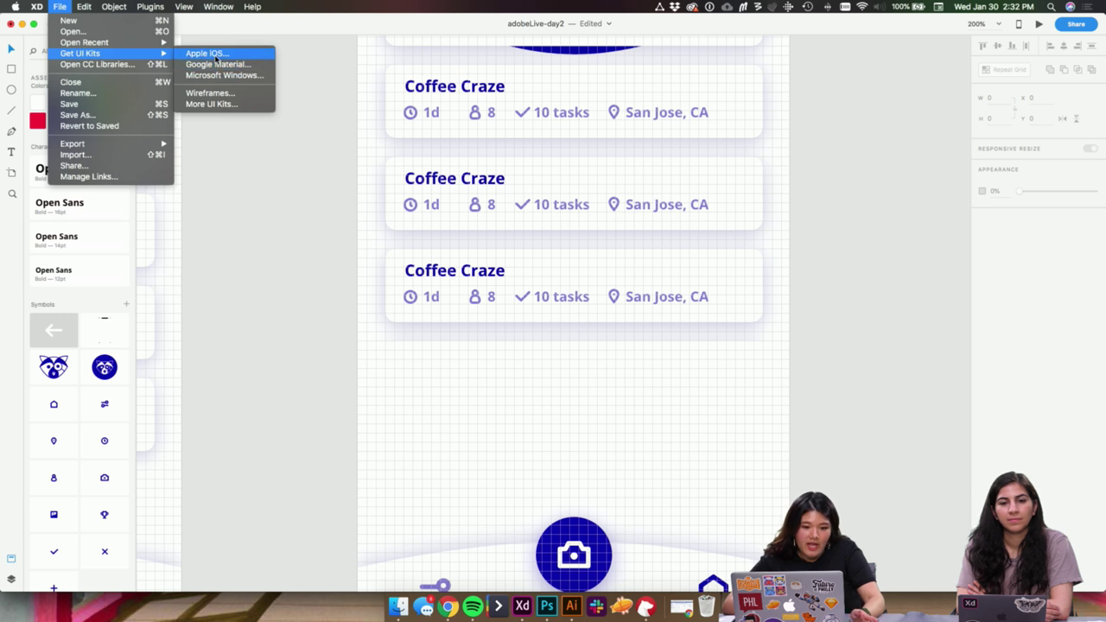
pyautogui.click(459, 452)
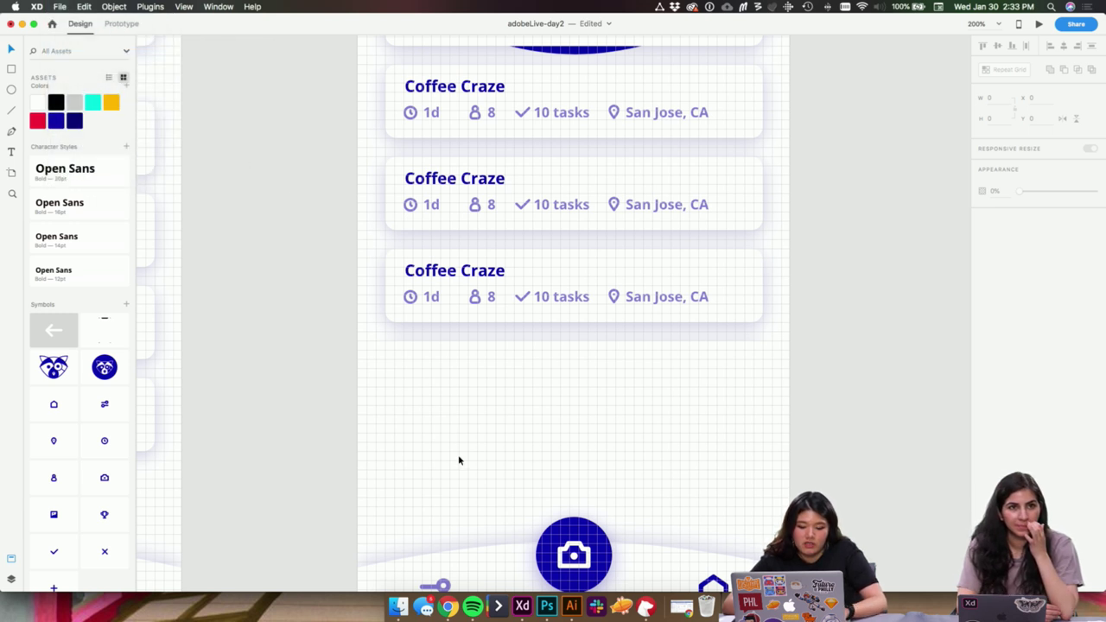
pyautogui.click(448, 608)
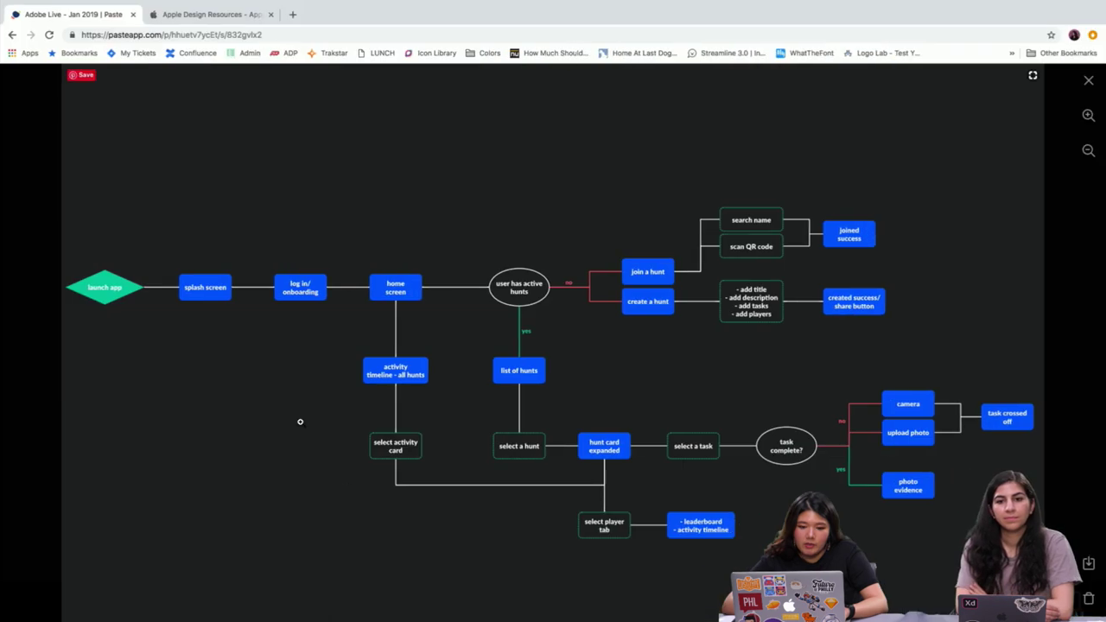
pyautogui.click(182, 15)
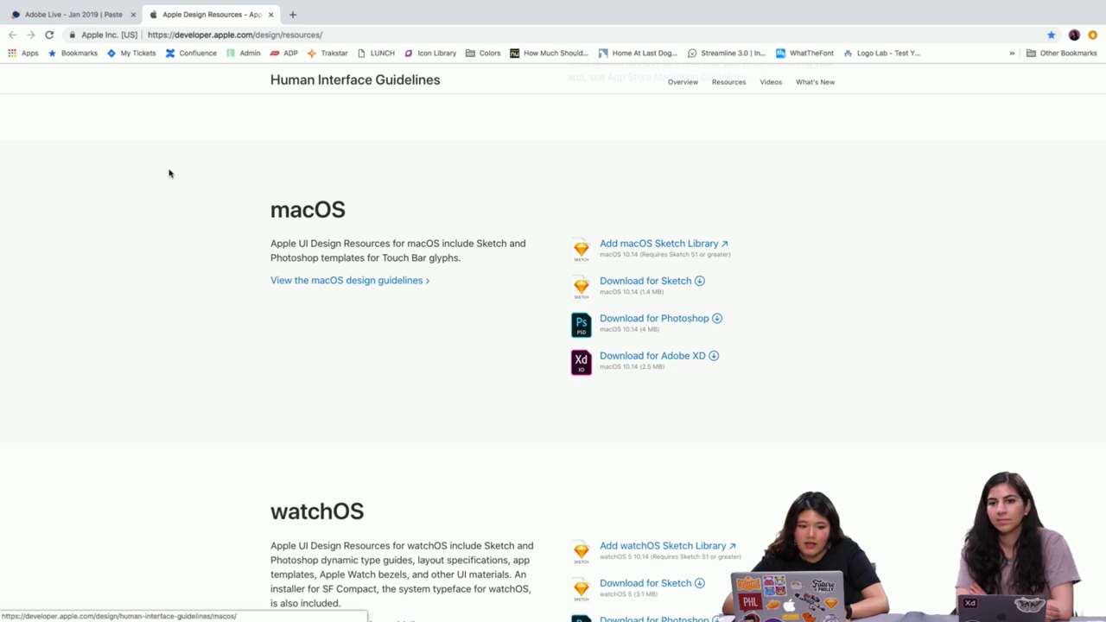
# - Switch to the UIElements+DesignTemplates+Guides-iPhoneX document in XD and examine its font guides up close
pyautogui.hotkey('ctrl', 'Up')
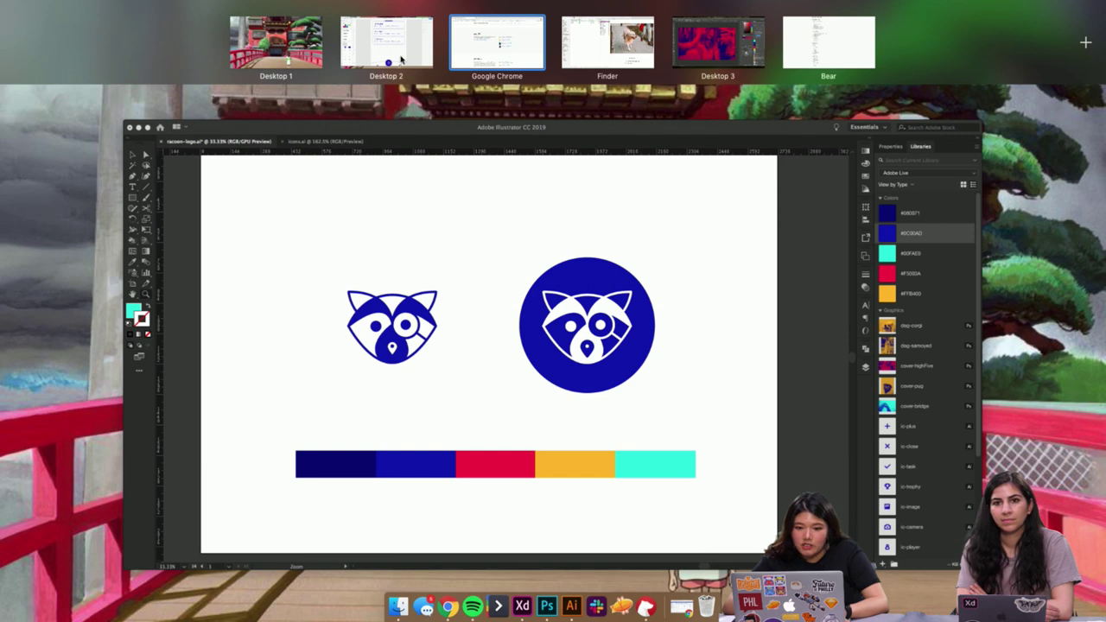
pyautogui.click(402, 59)
pyautogui.hotkey('ctrl', 'Up')
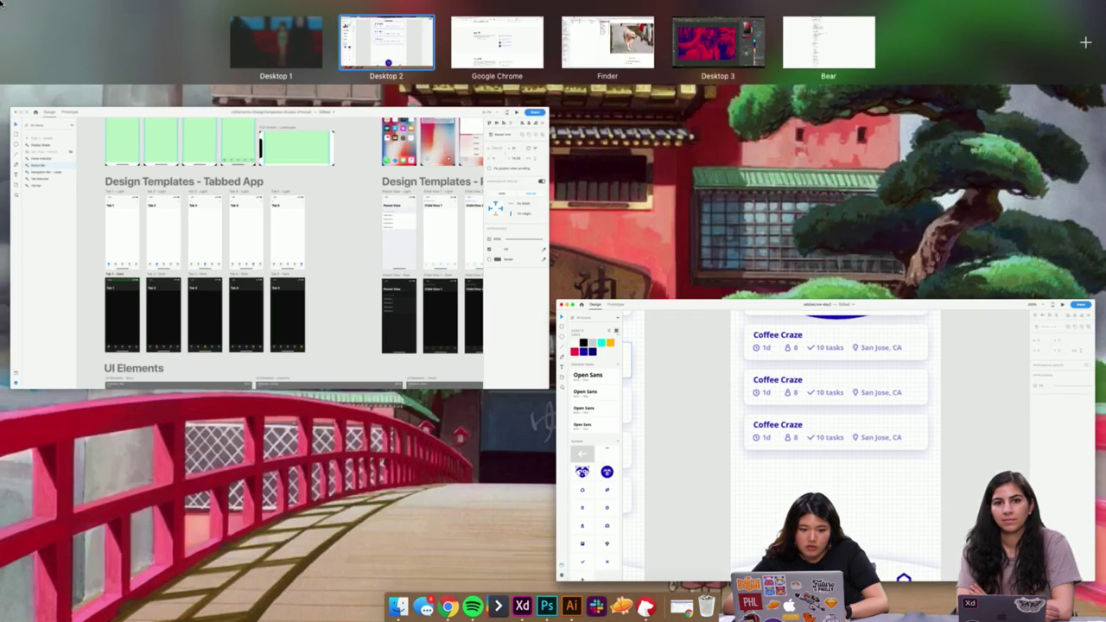
pyautogui.click(253, 199)
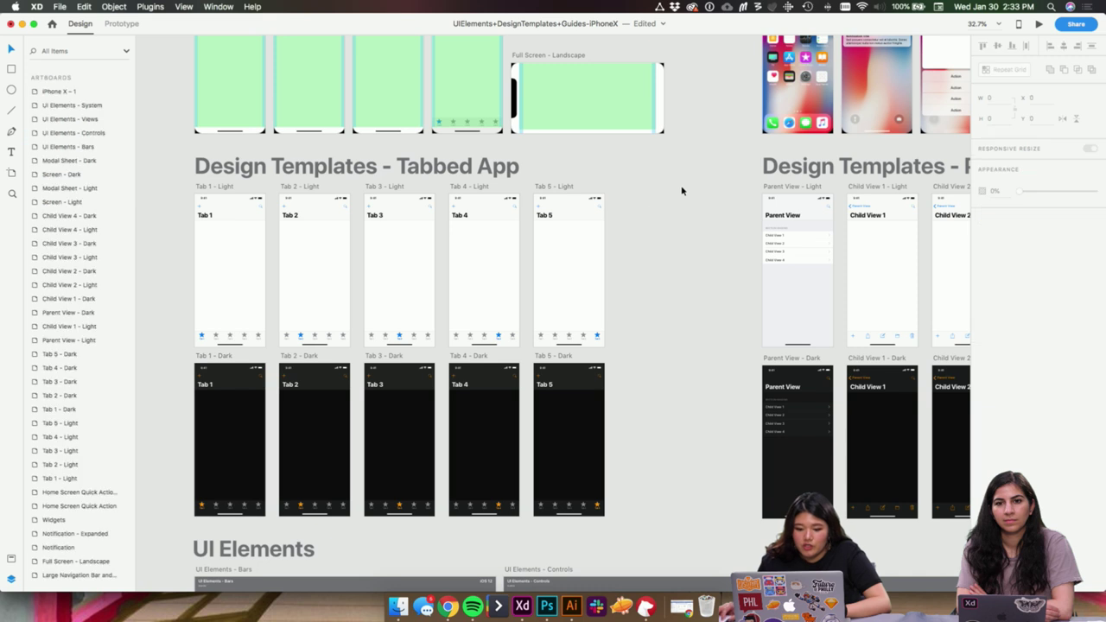
pyautogui.scroll(10, 689, 183)
pyautogui.hscroll(6, 690, 182)
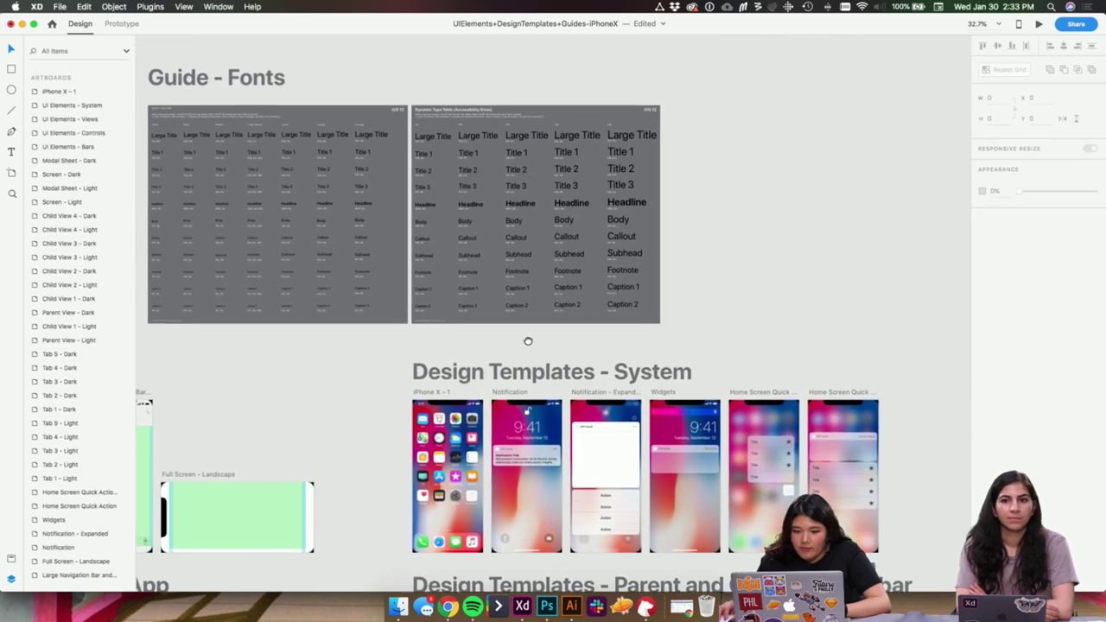
pyautogui.hscroll(-3, 602, 354)
pyautogui.moveTo(210, 118); pyautogui.dragTo(728, 306)
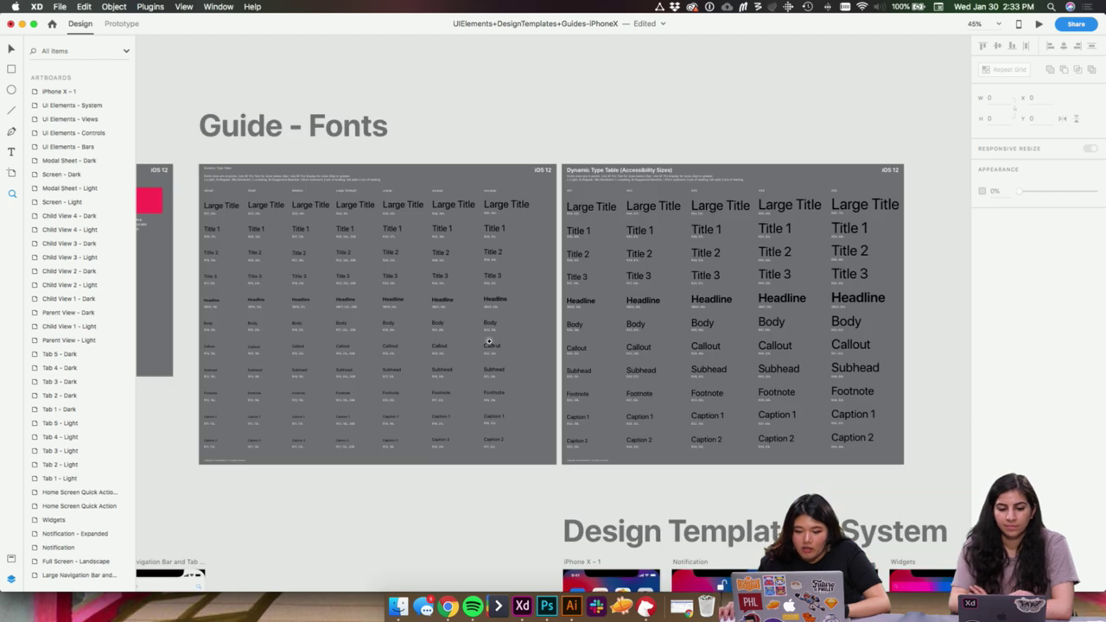
# - Examine the system, parent and child, and tabbed app design templates in the iPhone X UI kit
pyautogui.scroll(-10, 607, 451)
pyautogui.hscroll(4, 746, 291)
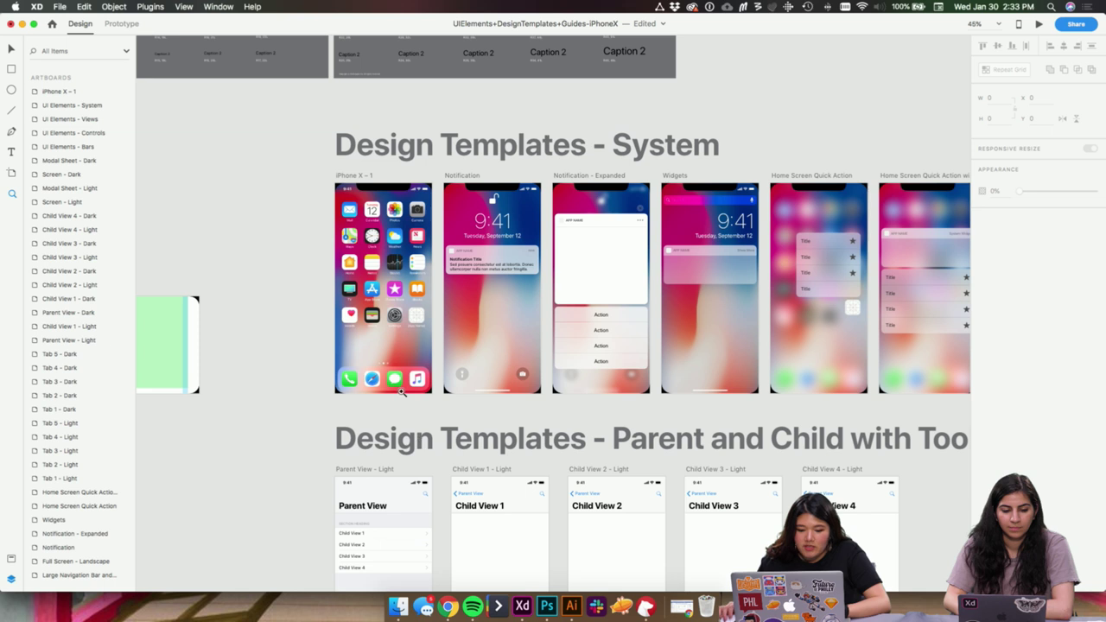
pyautogui.moveTo(252, 476); pyautogui.dragTo(545, 274)
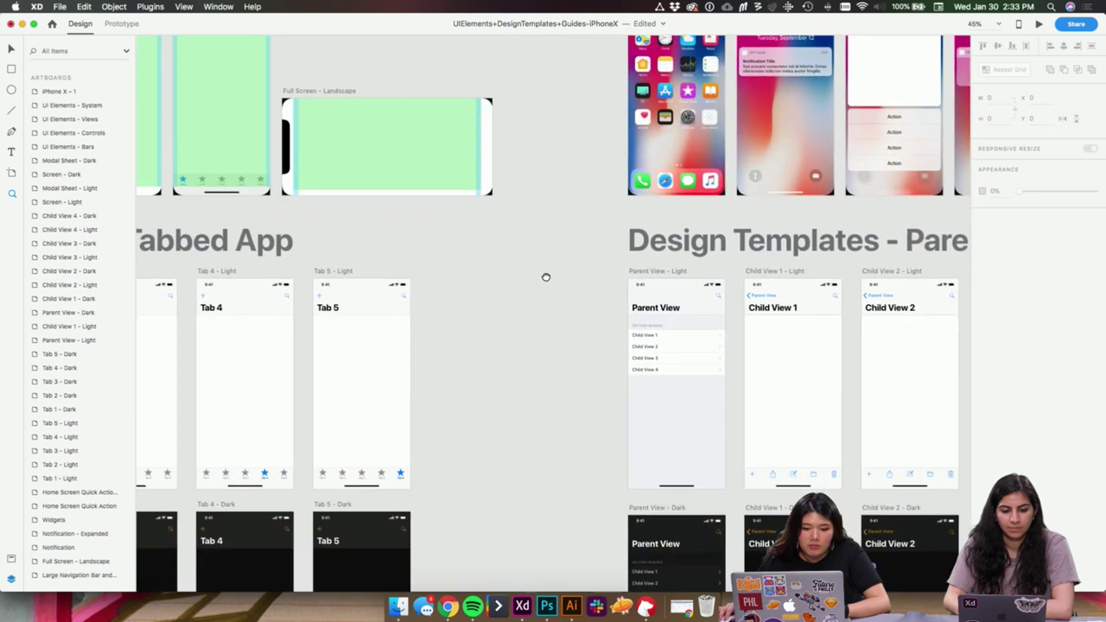
pyautogui.moveTo(432, 407); pyautogui.dragTo(654, 205)
pyautogui.moveTo(440, 398); pyautogui.dragTo(595, 313)
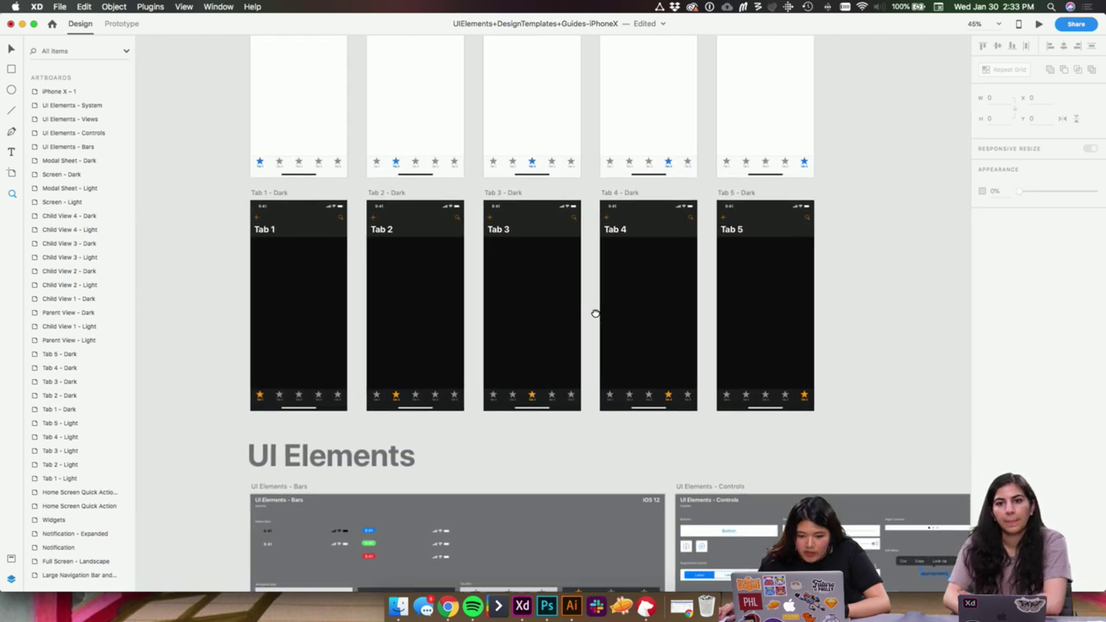
# - Examine the UI Elements artboards of the kit, covering bars, controls, views and system keyboards
pyautogui.moveTo(627, 445); pyautogui.dragTo(538, 222)
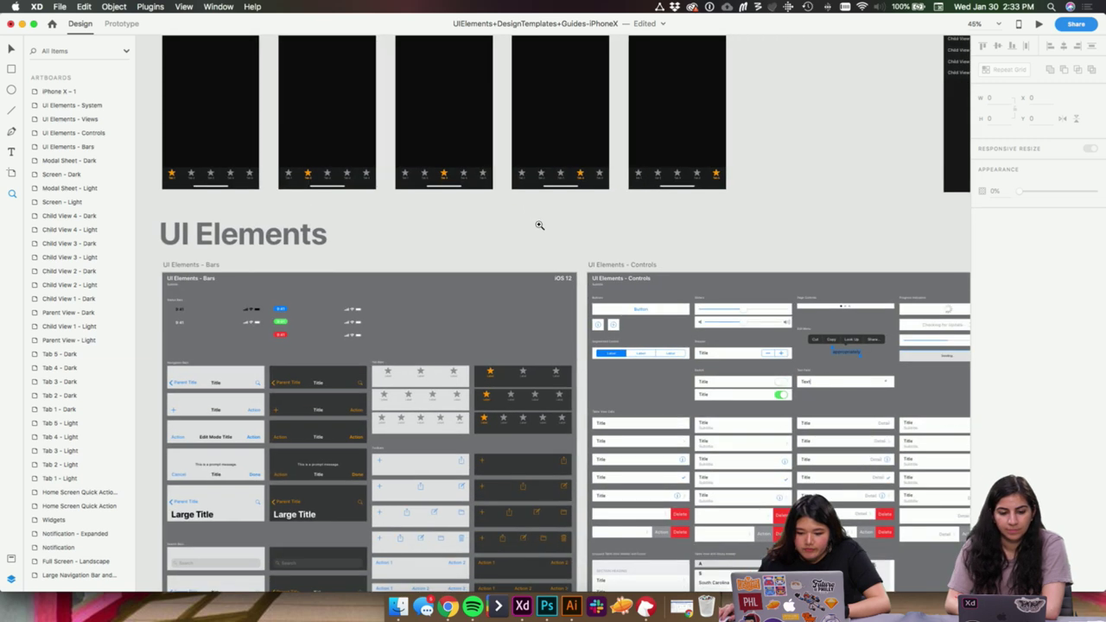
pyautogui.moveTo(628, 483); pyautogui.dragTo(663, 304)
pyautogui.moveTo(620, 451); pyautogui.dragTo(609, 301)
pyautogui.moveTo(583, 469); pyautogui.dragTo(511, 455)
pyautogui.moveTo(795, 247); pyautogui.dragTo(429, 349)
pyautogui.hscroll(8, 430, 349)
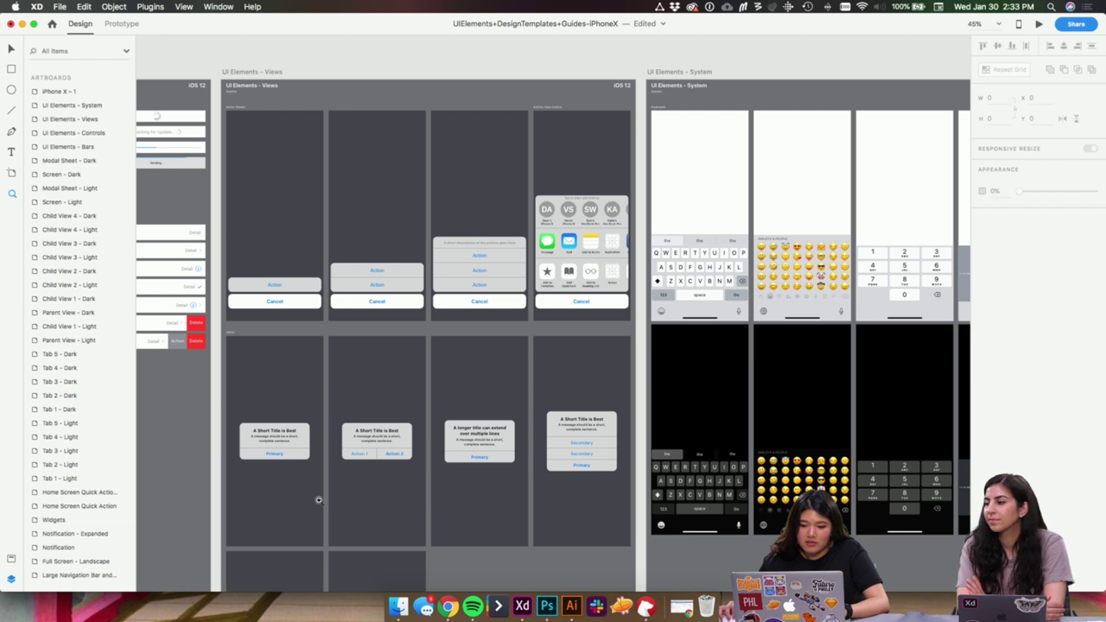
pyautogui.scroll(-1, 577, 507)
pyautogui.scroll(-3, 577, 507)
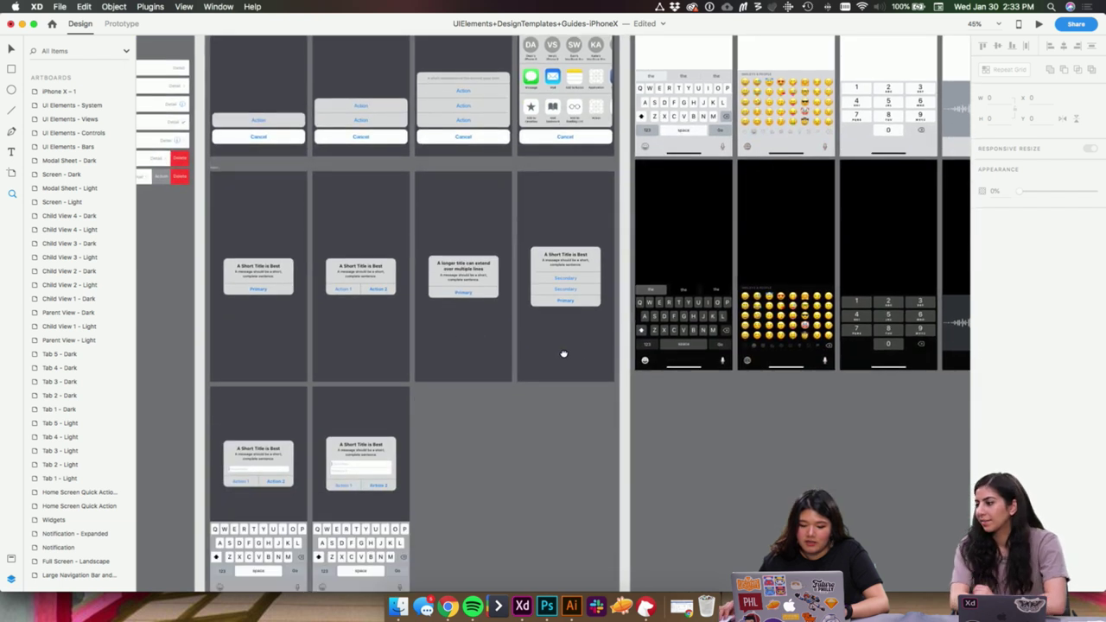
pyautogui.hscroll(6, 562, 353)
pyautogui.scroll(2, 563, 352)
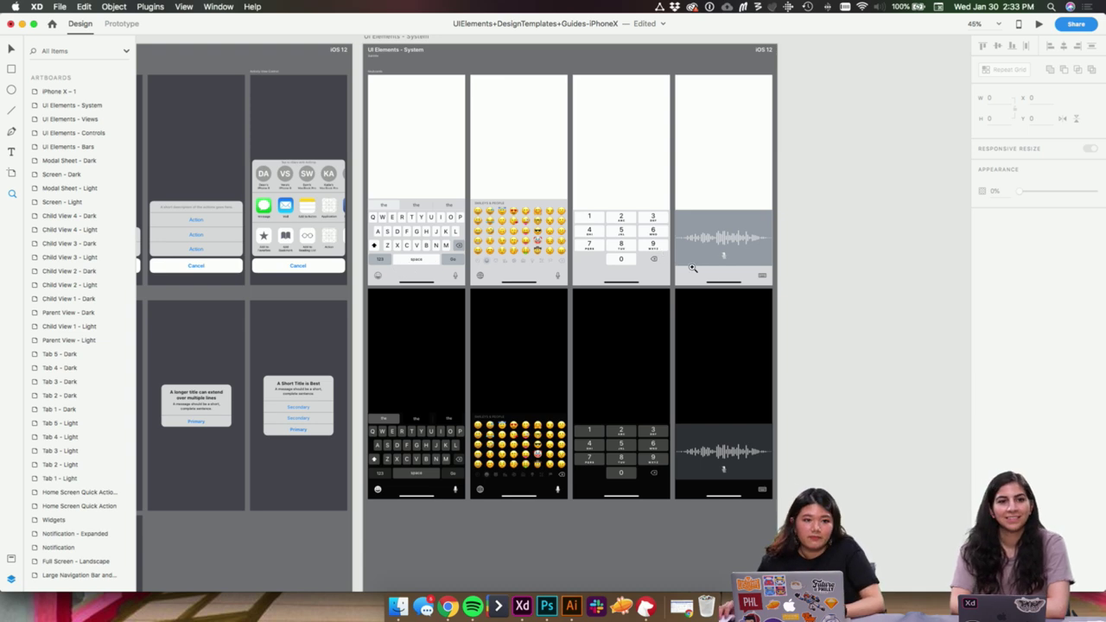
# - Switch back to the adobeLive-day2 document and compare the card spacing in the search results with the Friends' Hunts list
pyautogui.hotkey('ctrl', 'Up')
pyautogui.click(371, 259)
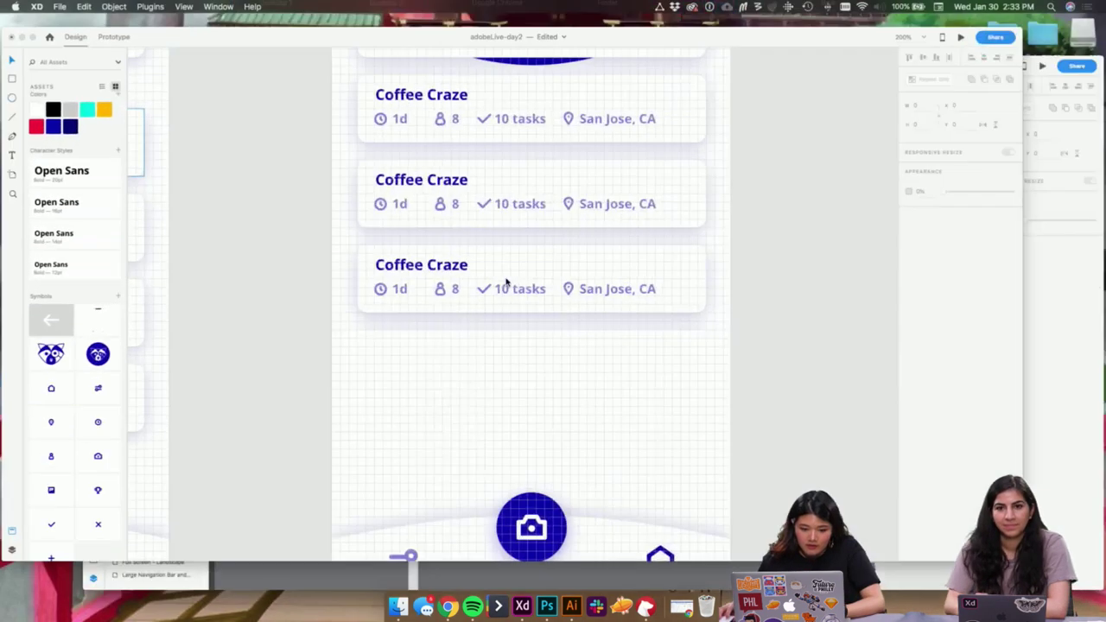
pyautogui.press('super+minus')
pyautogui.moveTo(748, 257); pyautogui.dragTo(683, 385)
pyautogui.click(515, 402)
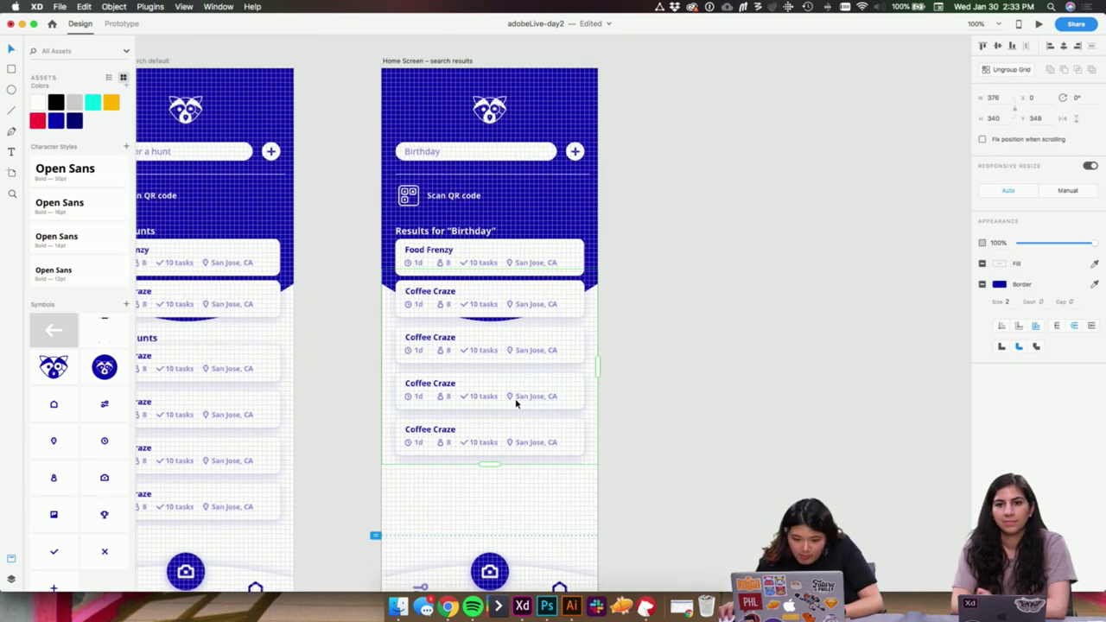
pyautogui.press('super+plus')
pyautogui.press('super+plus')
pyautogui.moveTo(706, 401); pyautogui.dragTo(861, 346)
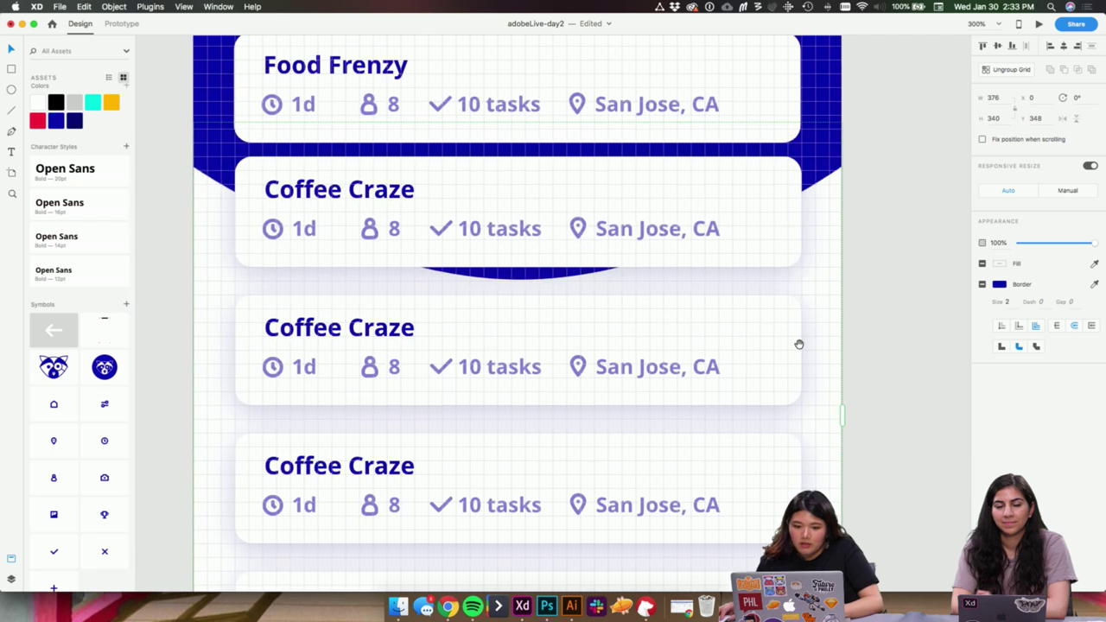
pyautogui.moveTo(444, 335); pyautogui.dragTo(748, 338)
pyautogui.hscroll(-10, 748, 337)
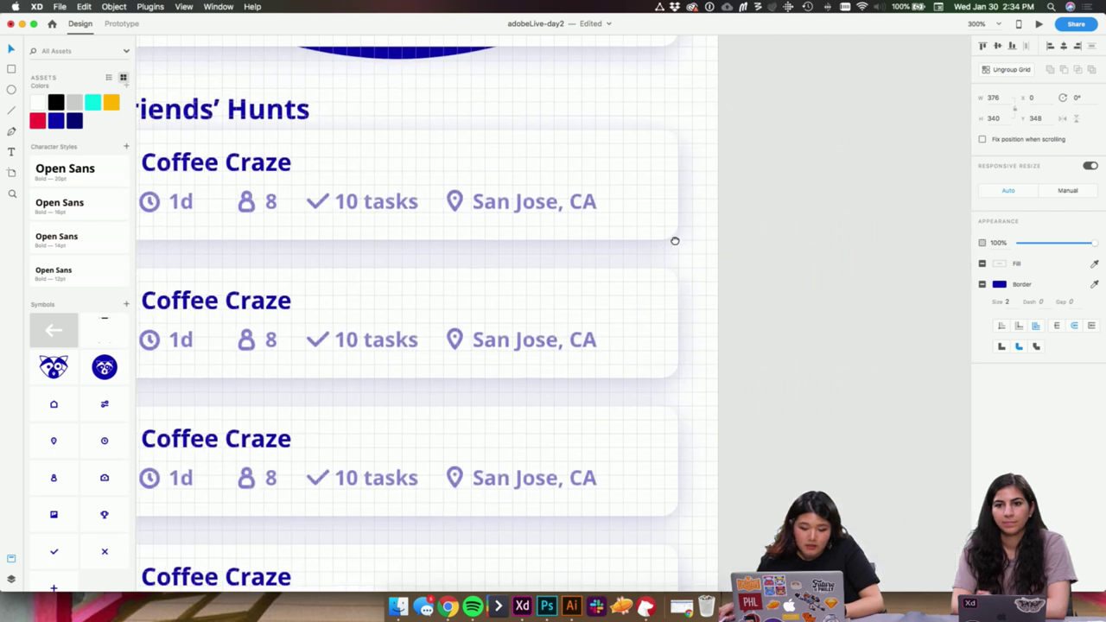
# - Move the lower three Coffee Craze cards under Friends' Hunts up by 8 px together
pyautogui.click(569, 328)
pyautogui.scroll(-3, 669, 321)
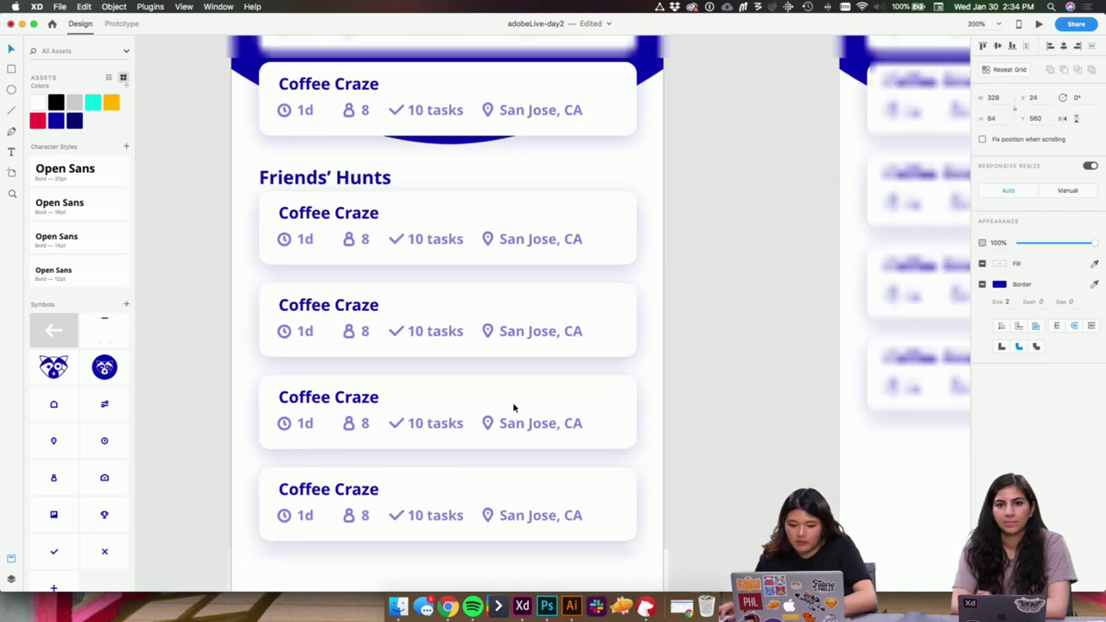
pyautogui.scroll(-5, 544, 387)
pyautogui.scroll(3, 647, 272)
pyautogui.click(731, 388)
pyautogui.moveTo(714, 463); pyautogui.dragTo(448, 249)
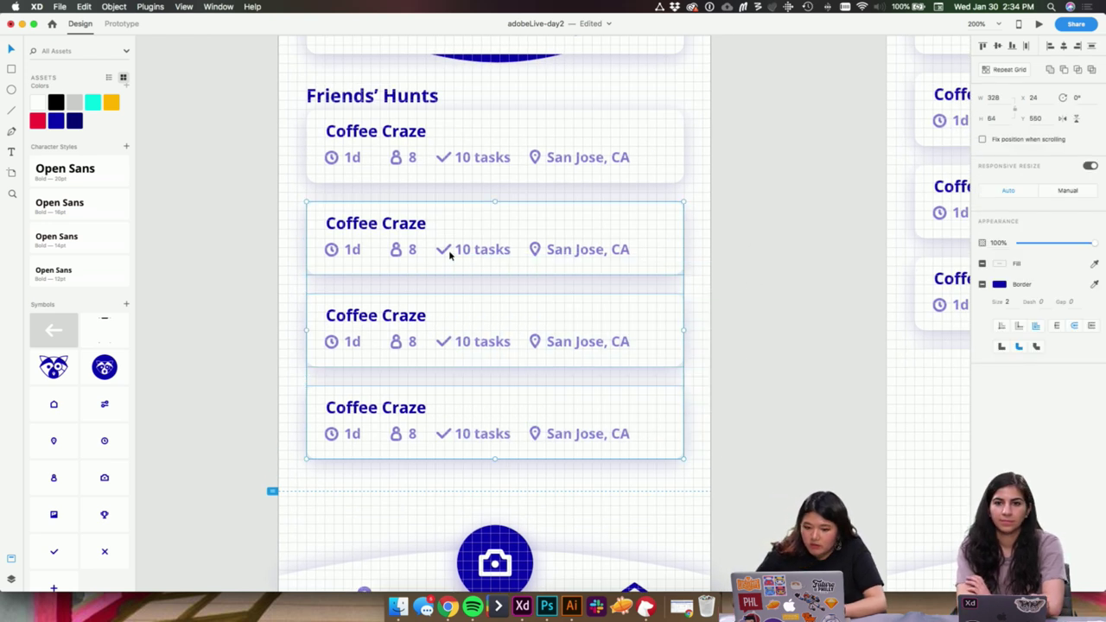
pyautogui.hotkey('shift', 'Up')
pyautogui.press('Down')
pyautogui.press('Down')
# - Move the lower two Coffee Craze cards under Friends' Hunts up by 8 px together
pyautogui.keyDown('shift'); pyautogui.click(601, 216); pyautogui.keyUp('shift')
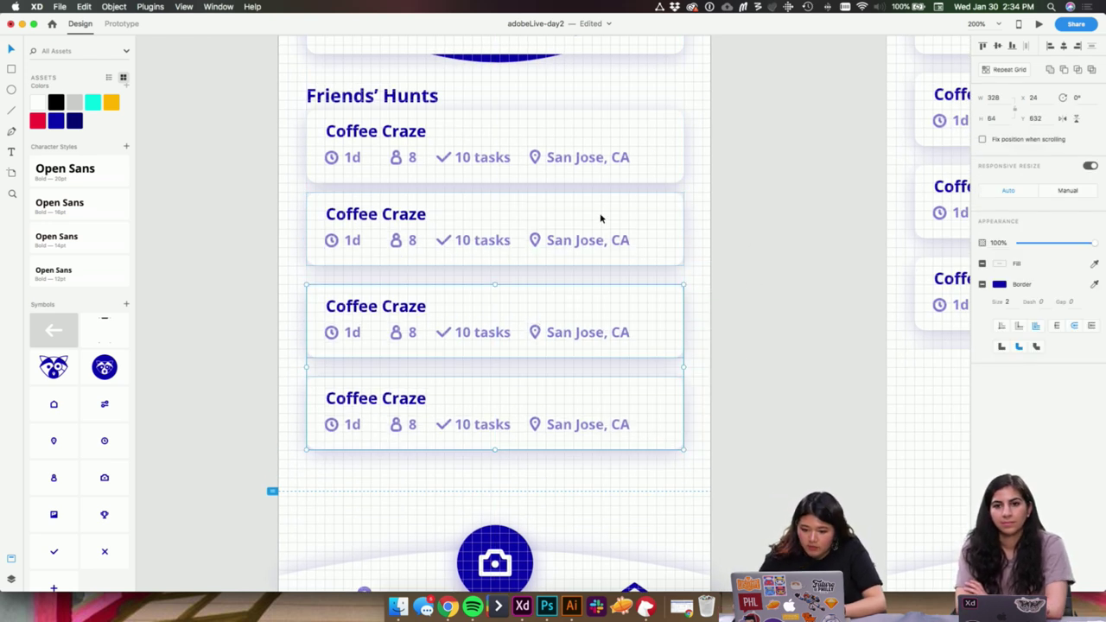
pyautogui.hotkey('shift', 'Up')
pyautogui.press('Down')
pyautogui.press('Down')
# - Move only the last Coffee Craze card under Friends' Hunts up by 8 px and clear the selection
pyautogui.keyDown('shift'); pyautogui.click(605, 296); pyautogui.keyUp('shift')
pyautogui.press('Up')
pyautogui.press('Up')
pyautogui.press('Up')
pyautogui.press('Up')
pyautogui.press('Up')
pyautogui.press('Up')
pyautogui.press('Up')
pyautogui.press('Up')
pyautogui.click(790, 251)
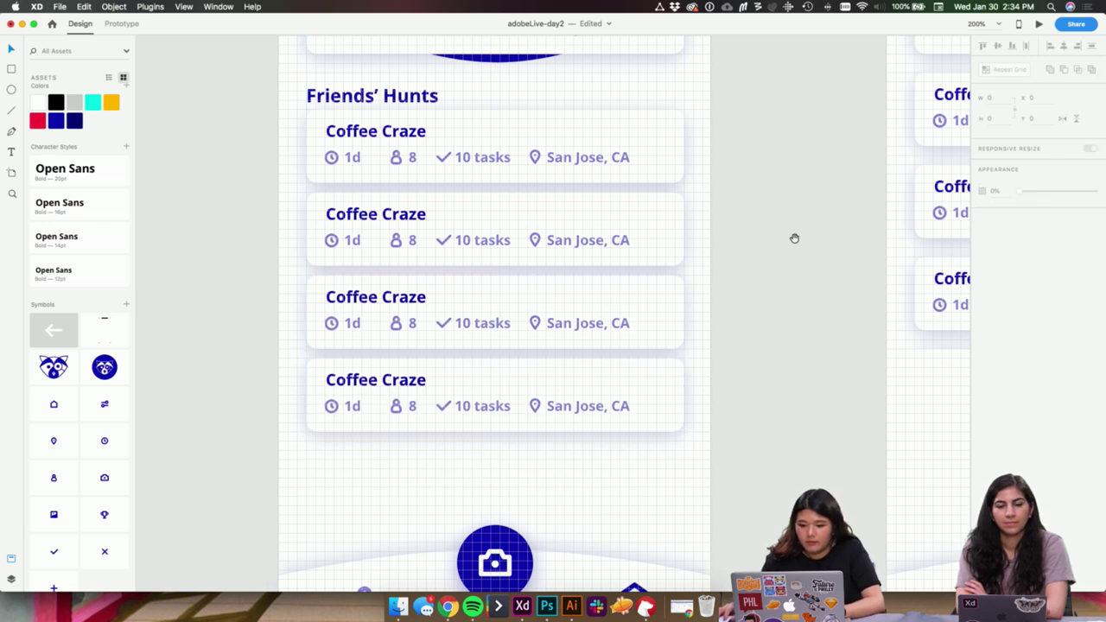
# - Extend the repeat grid in the "Birthday" results to five Coffee Craze cards and ungroup it
pyautogui.moveTo(790, 251); pyautogui.dragTo(325, 302)
pyautogui.moveTo(763, 223); pyautogui.dragTo(530, 293)
pyautogui.click(521, 311)
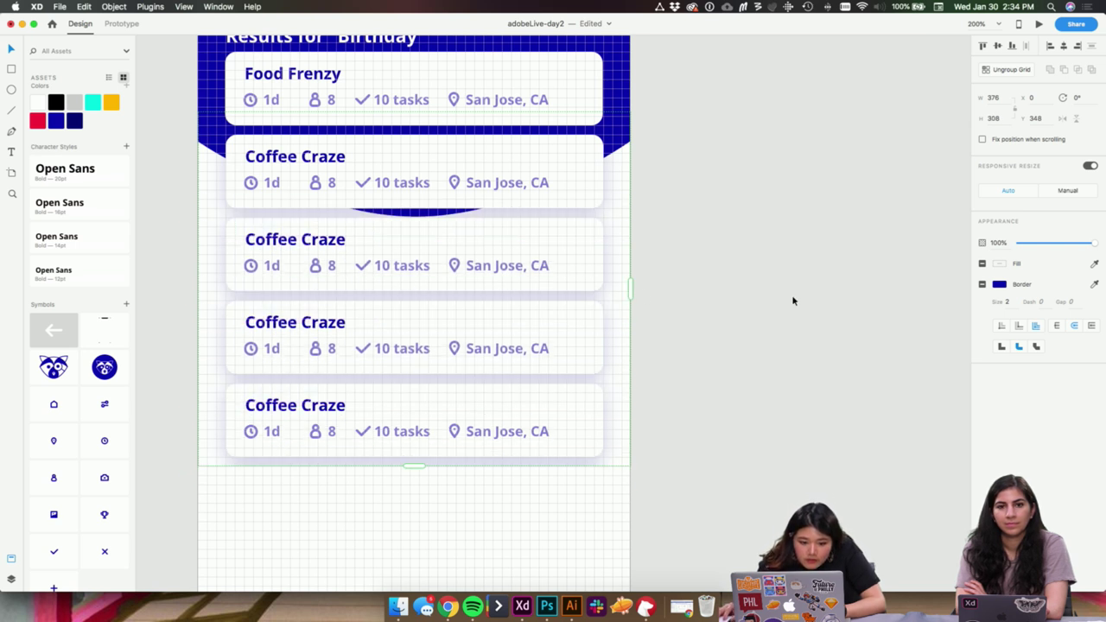
pyautogui.click(760, 306)
pyautogui.click(504, 359)
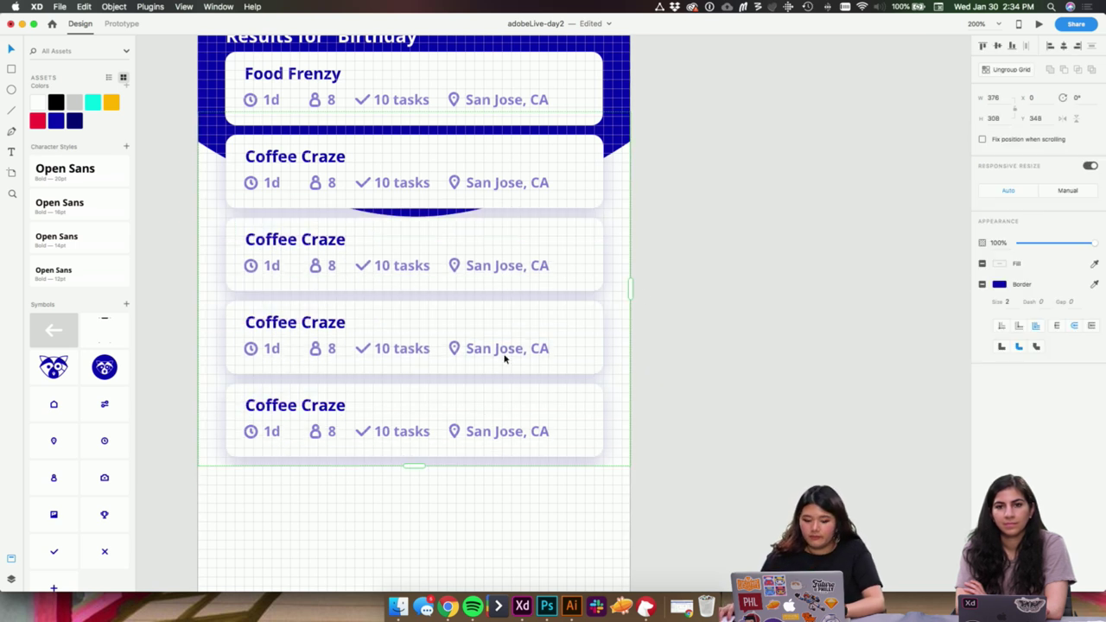
pyautogui.click(697, 356)
pyautogui.scroll(3, 635, 319)
pyautogui.hscroll(-3, 635, 319)
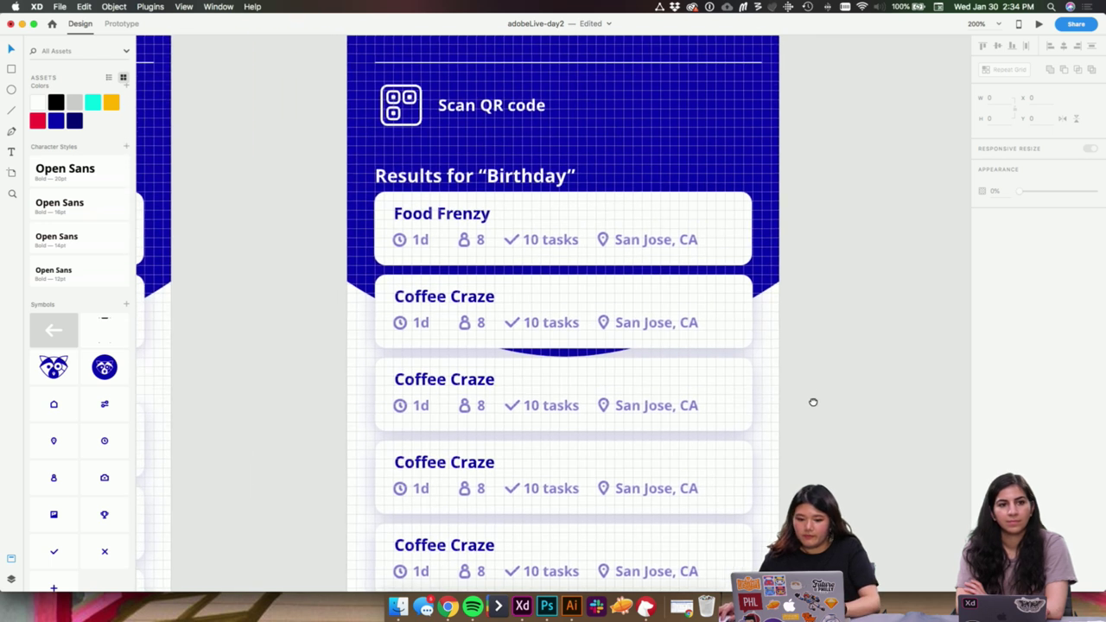
# - Check the cards on the "Birthday" results screen at 100% and 200% zoom and hide the artboard's layout grid
pyautogui.click(436, 228)
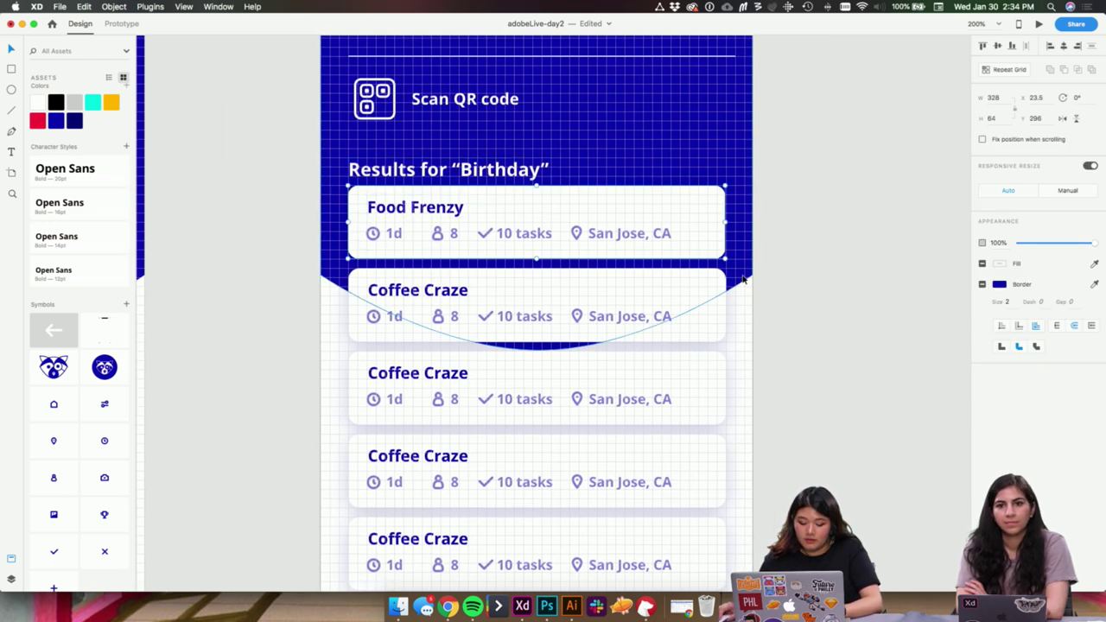
pyautogui.scroll(-2, 733, 232)
pyautogui.hscroll(2, 734, 231)
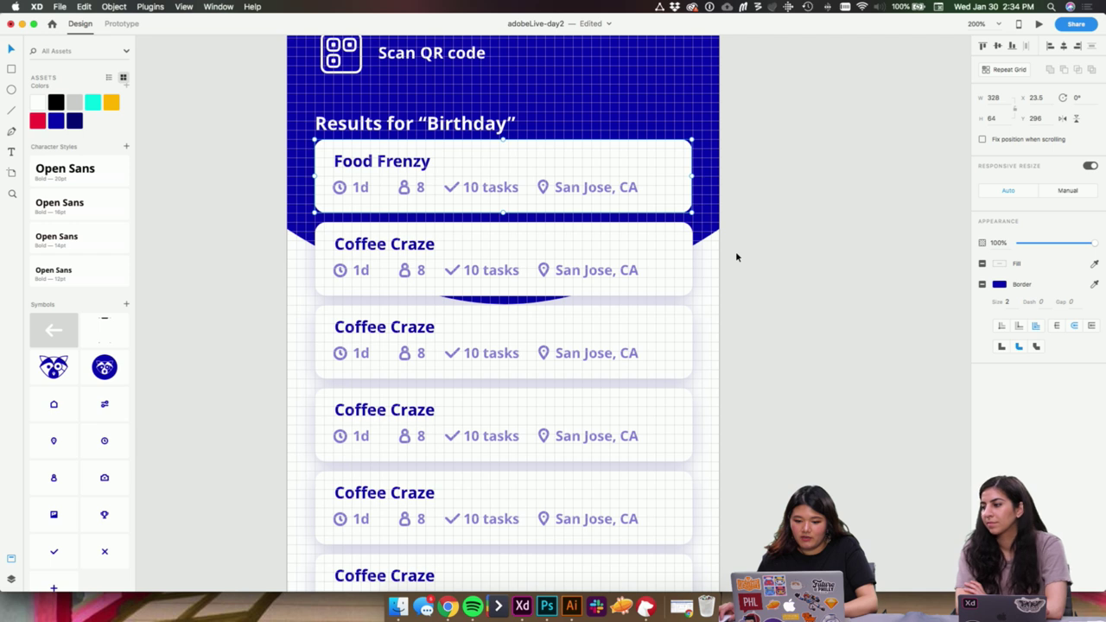
pyautogui.press('super+1')
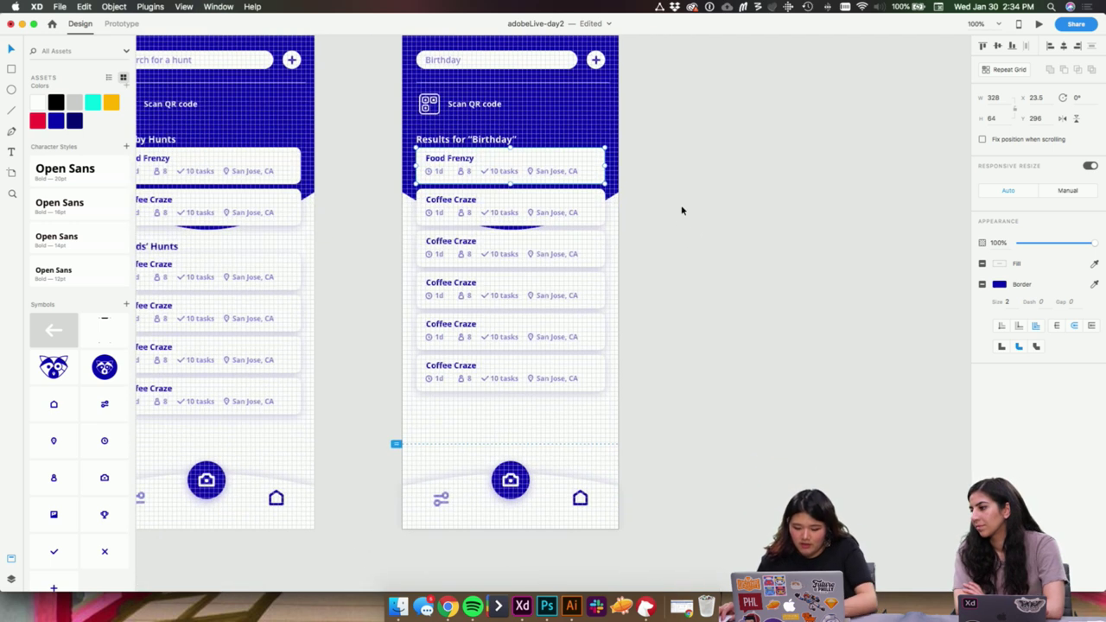
pyautogui.press('super+2')
pyautogui.click(611, 245)
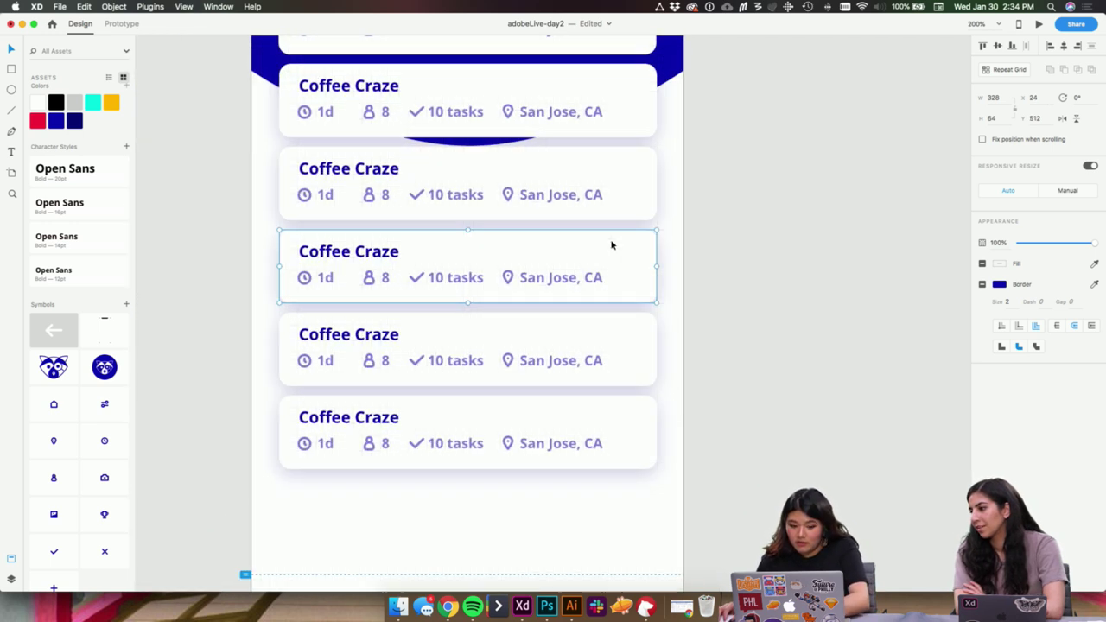
pyautogui.scroll(3, 735, 178)
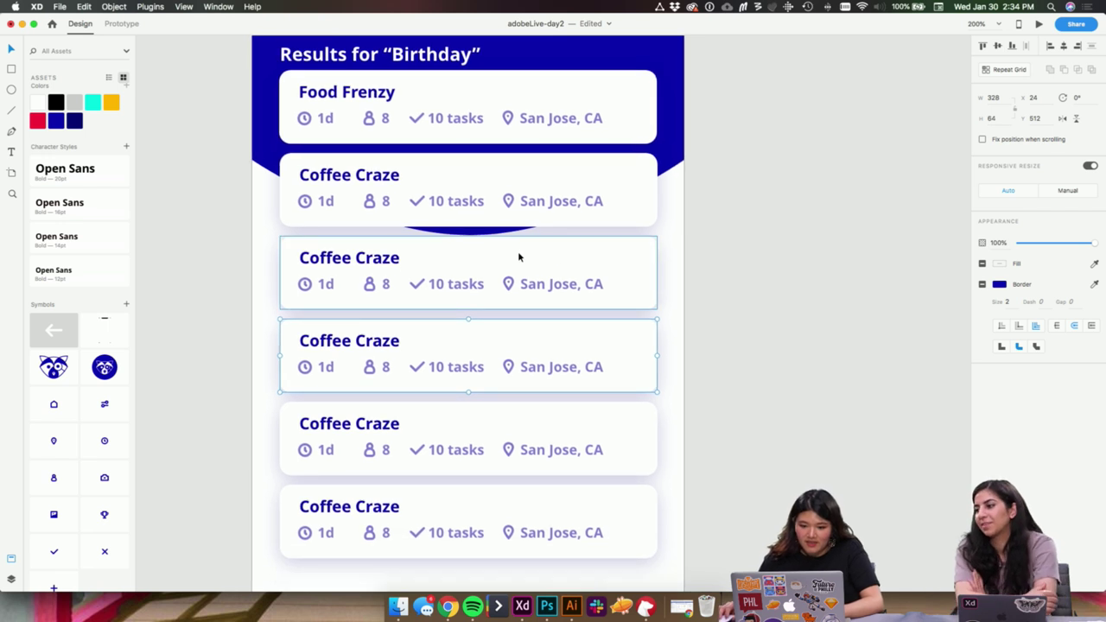
pyautogui.click(486, 123)
pyautogui.keyDown('shift'); pyautogui.click(614, 203); pyautogui.keyUp('shift')
pyautogui.keyDown('shift'); pyautogui.click(618, 285); pyautogui.keyUp('shift')
pyautogui.keyDown('shift'); pyautogui.click(619, 366); pyautogui.keyUp('shift')
pyautogui.keyDown('shift'); pyautogui.click(617, 441); pyautogui.keyUp('shift')
pyautogui.click(793, 384)
# - Replace the San Jose, CA location text on all six result cards with City samples from the Content Generator plugin
pyautogui.keyDown('super'); pyautogui.click(538, 119); pyautogui.keyUp('super')
pyautogui.keyDown('shift'); pyautogui.keyDown('super'); pyautogui.click(573, 202); pyautogui.keyUp('super'); pyautogui.keyUp('shift')
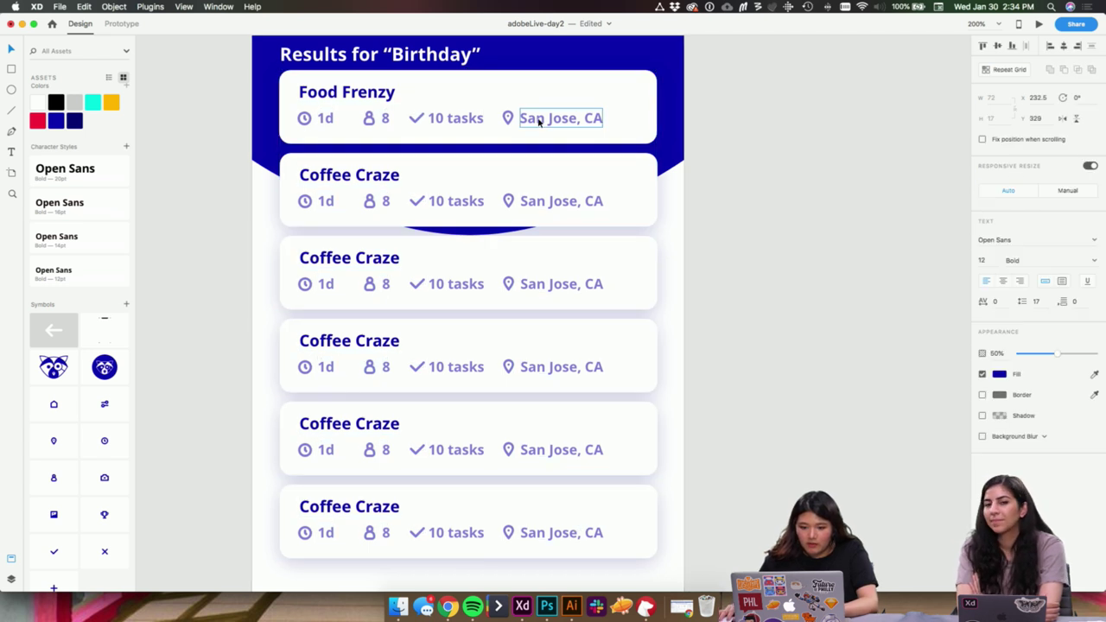
pyautogui.keyDown('shift'); pyautogui.keyDown('super'); pyautogui.click(587, 286); pyautogui.keyUp('super'); pyautogui.keyUp('shift')
pyautogui.keyDown('shift'); pyautogui.keyDown('super'); pyautogui.click(575, 370); pyautogui.keyUp('super'); pyautogui.keyUp('shift')
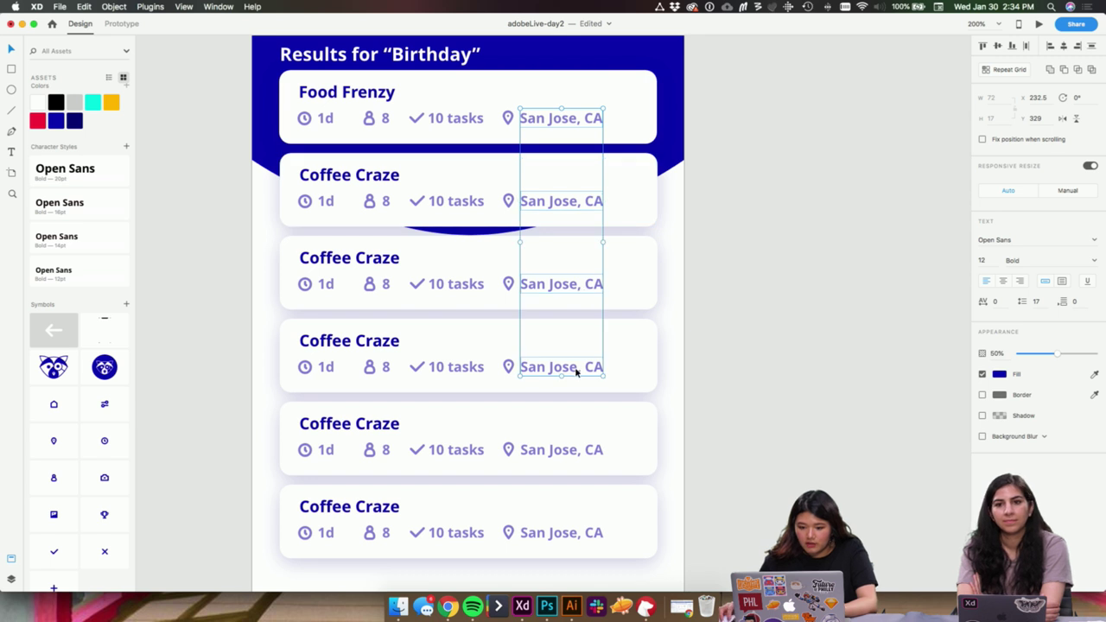
pyautogui.keyDown('shift'); pyautogui.keyDown('super'); pyautogui.click(568, 456); pyautogui.keyUp('super'); pyautogui.keyUp('shift')
pyautogui.scroll(1, 568, 458)
pyautogui.keyDown('shift'); pyautogui.keyDown('super'); pyautogui.click(576, 544); pyautogui.keyUp('super'); pyautogui.keyUp('shift')
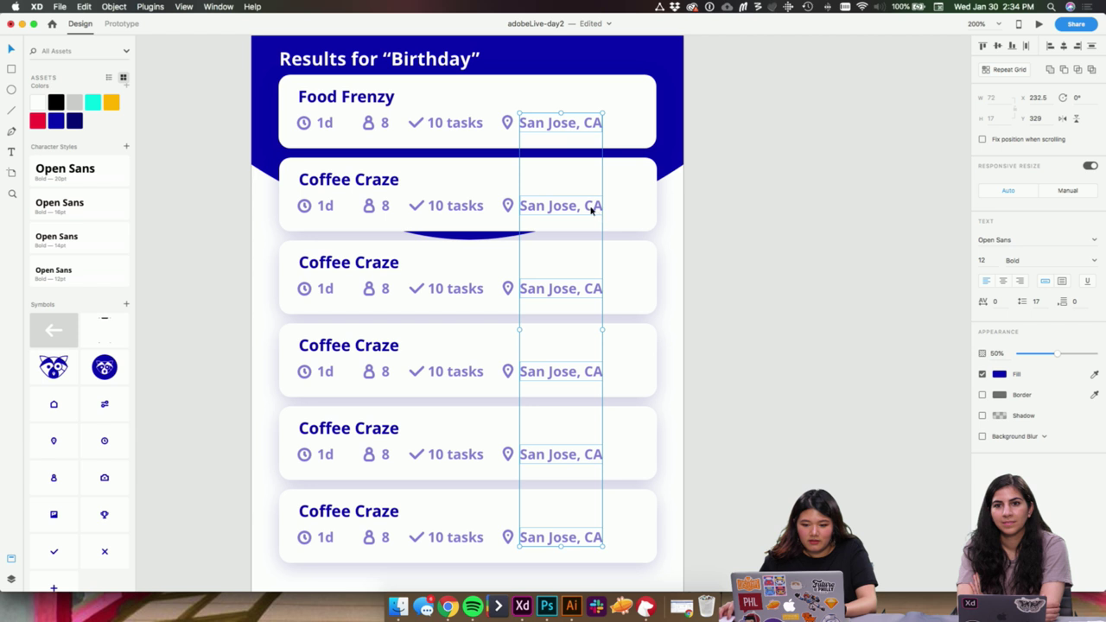
pyautogui.click(149, 7)
pyautogui.click(173, 33)
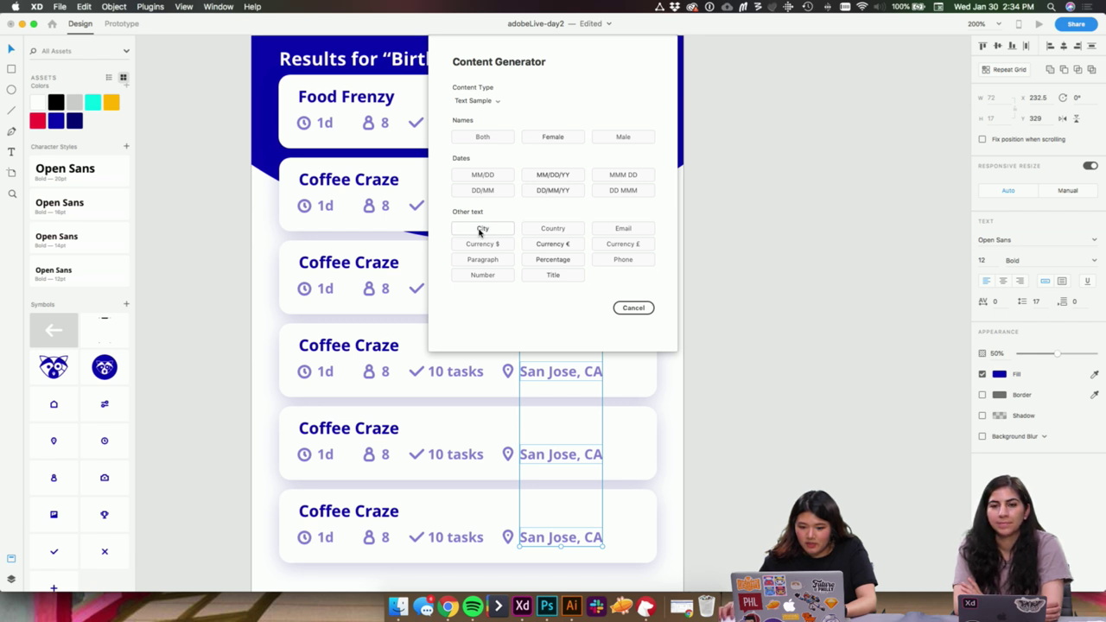
pyautogui.click(481, 229)
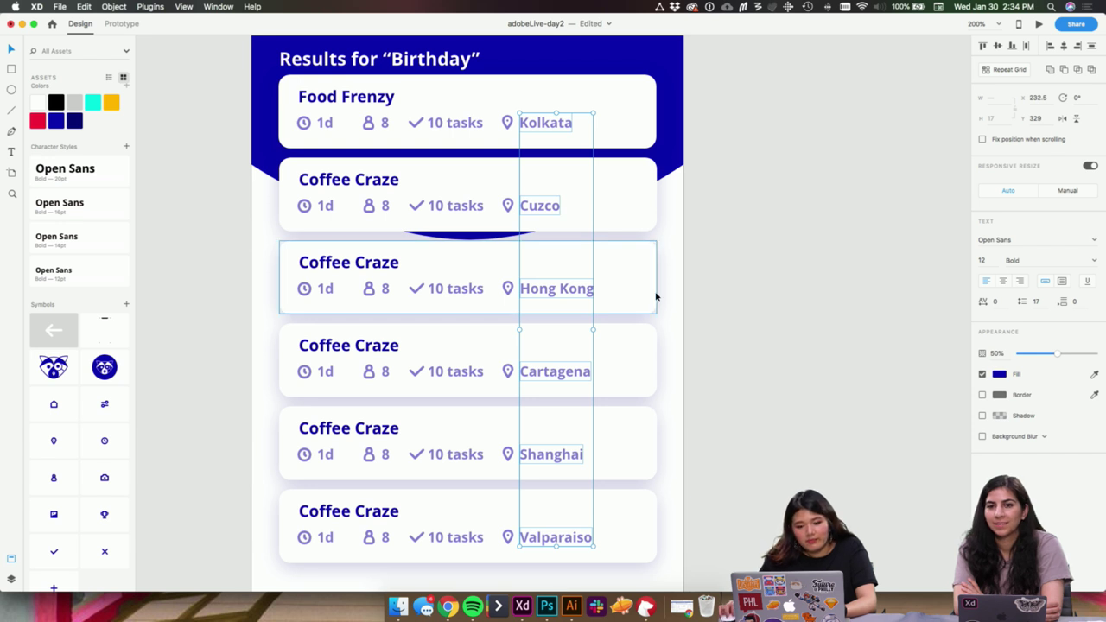
pyautogui.scroll(-1, 612, 350)
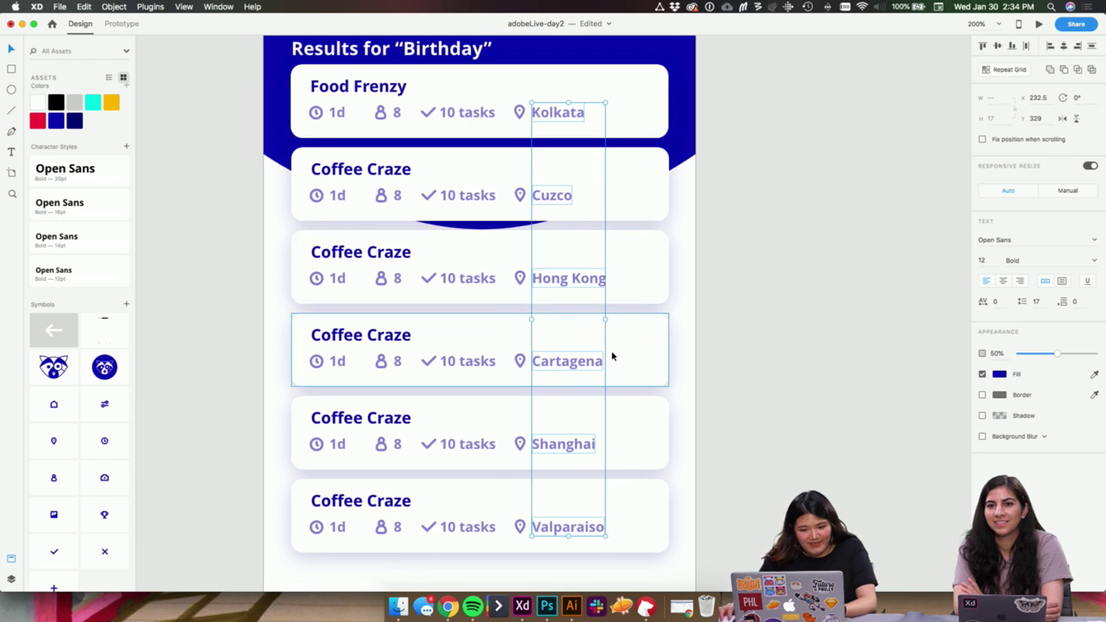
pyautogui.click(761, 311)
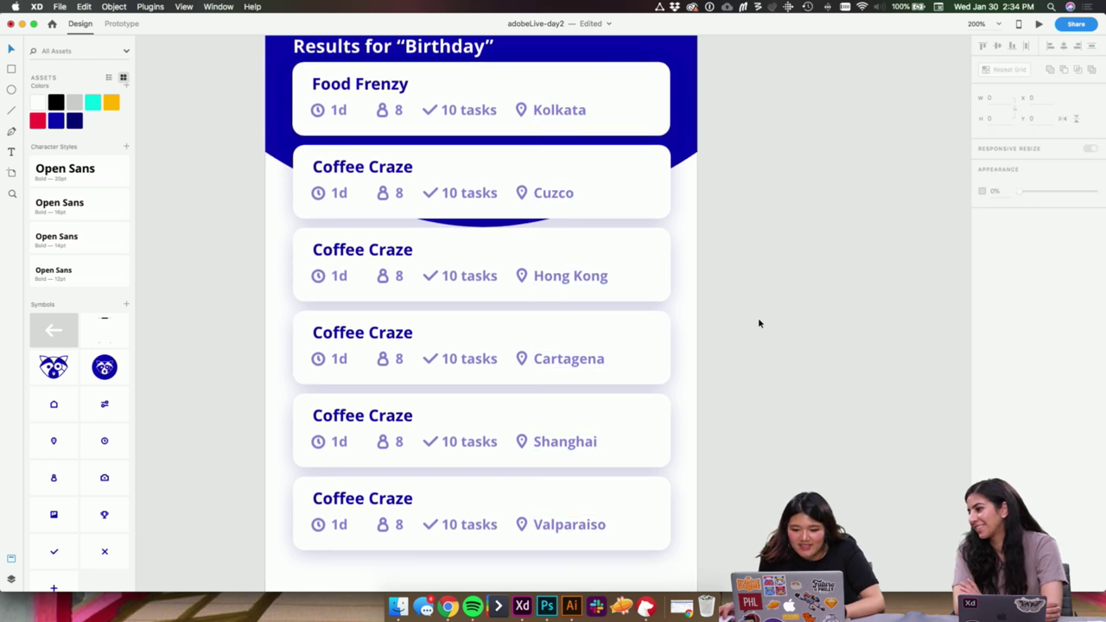
pyautogui.hscroll(-1, 562, 363)
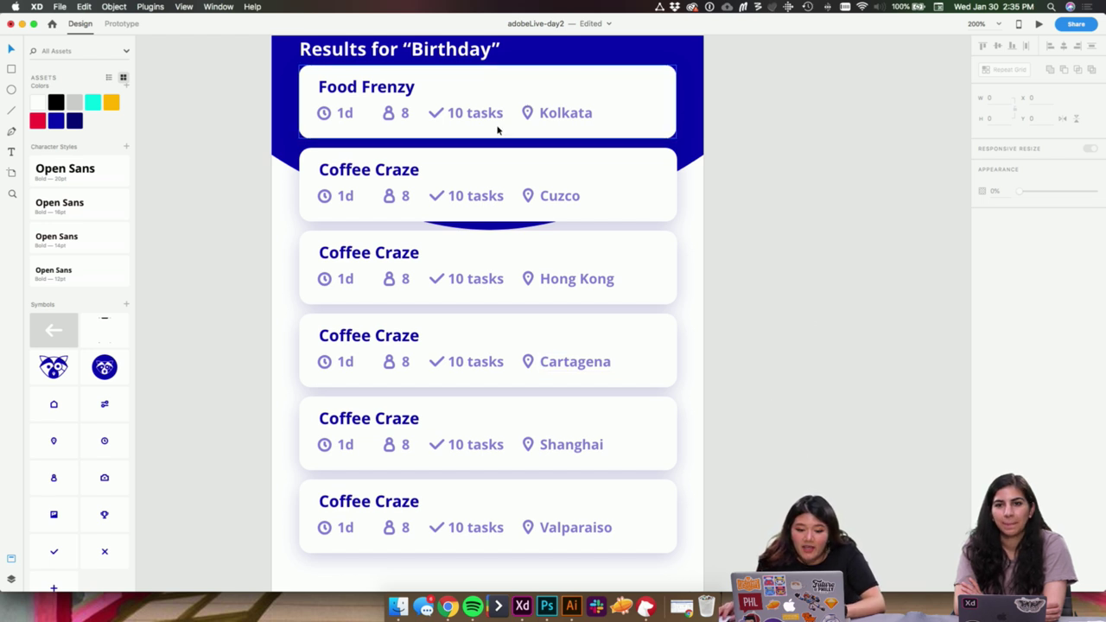
# - Try Title sample text from the Content Generator plugin on all six hunt titles and undo the replacement
pyautogui.keyDown('super'); pyautogui.click(371, 87); pyautogui.keyUp('super')
pyautogui.keyDown('shift'); pyautogui.keyDown('super'); pyautogui.click(401, 165); pyautogui.keyUp('super'); pyautogui.keyUp('shift')
pyautogui.keyDown('shift'); pyautogui.click(363, 254); pyautogui.keyUp('shift')
pyautogui.scroll(2, 361, 254)
pyautogui.keyDown('shift'); pyautogui.click(394, 344); pyautogui.keyUp('shift')
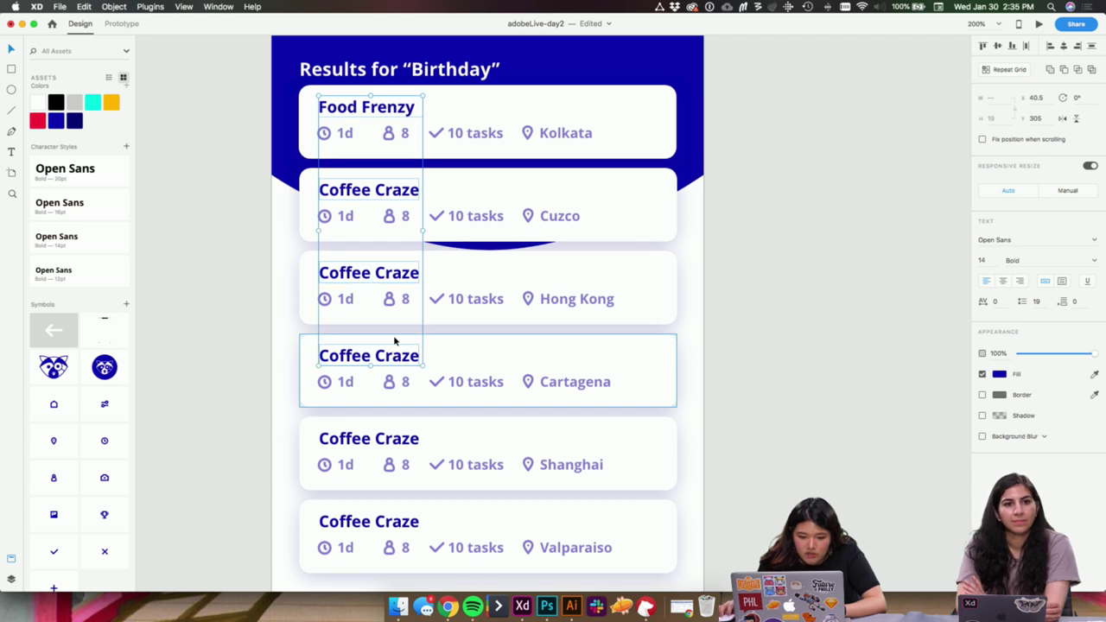
pyautogui.keyDown('shift'); pyautogui.click(405, 438); pyautogui.keyUp('shift')
pyautogui.keyDown('shift'); pyautogui.click(410, 521); pyautogui.keyUp('shift')
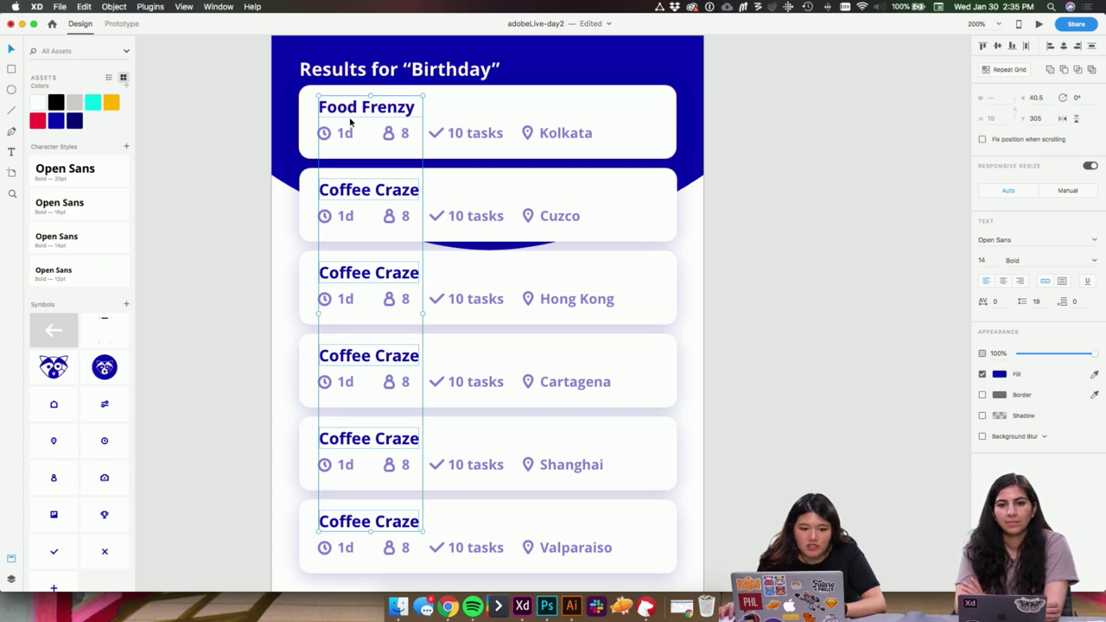
pyautogui.click(150, 6)
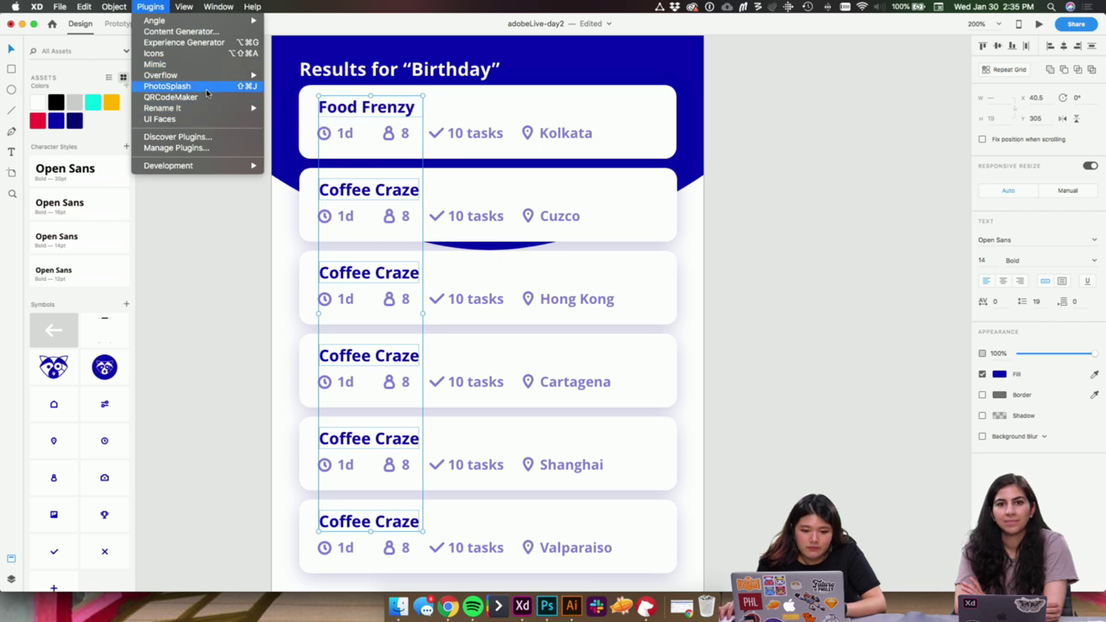
pyautogui.click(200, 32)
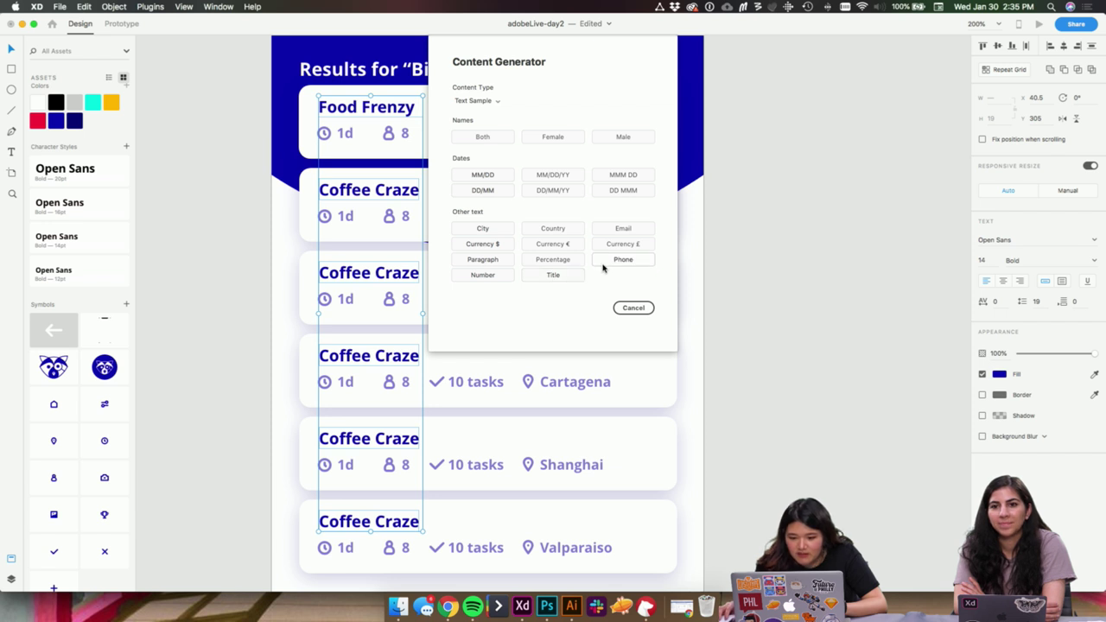
pyautogui.click(557, 274)
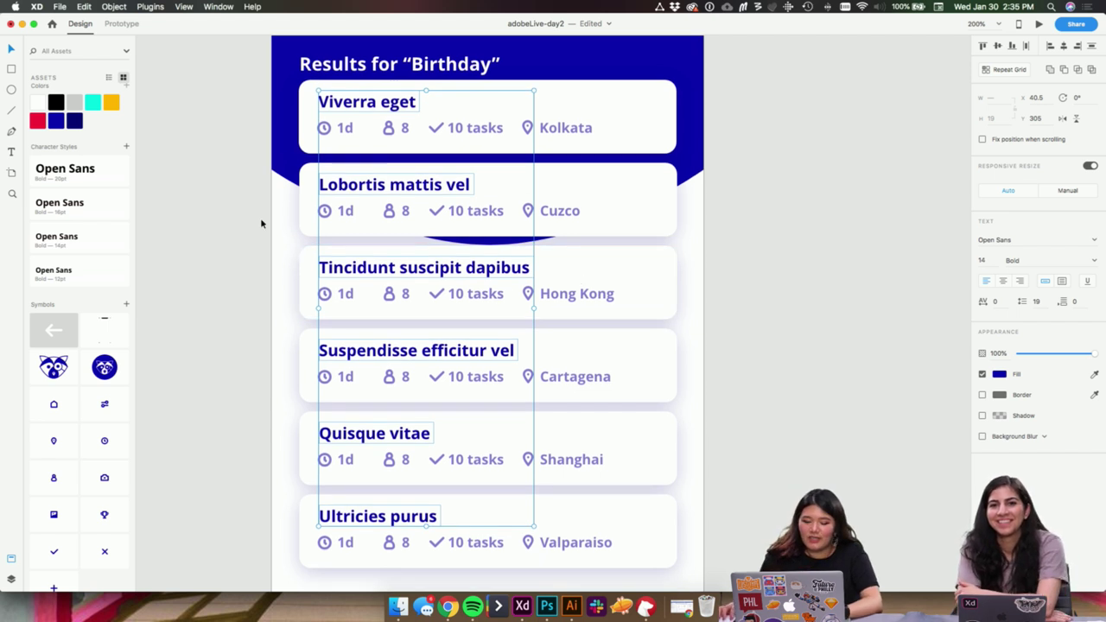
pyautogui.scroll(1, 321, 130)
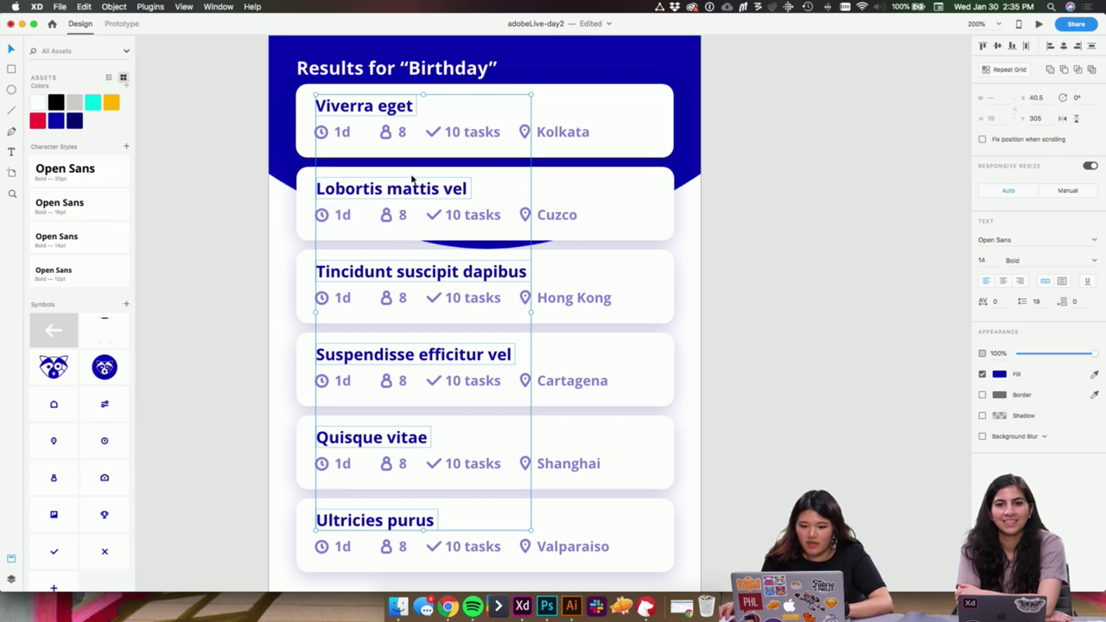
pyautogui.scroll(1, 686, 202)
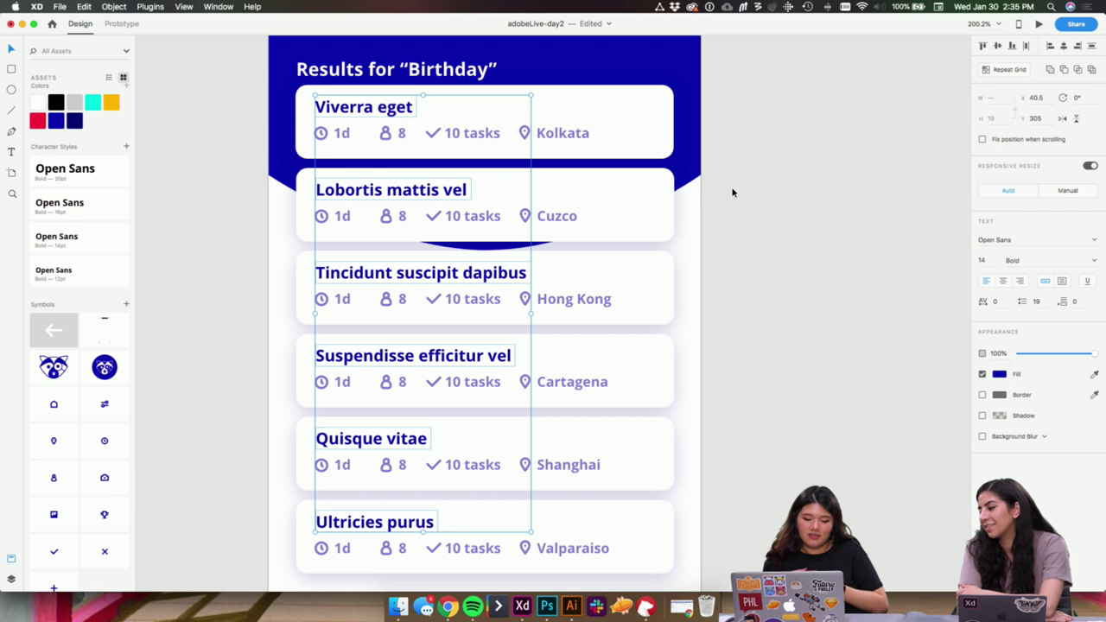
pyautogui.press('super+z')
pyautogui.click(750, 188)
# - Retitle the third result card "Doggie Dash" and the fourth one "Found in Philly"
pyautogui.hscroll(1, 770, 198)
pyautogui.click(383, 270)
pyautogui.doubleClick(382, 271)
pyautogui.write('Doggie Dash')
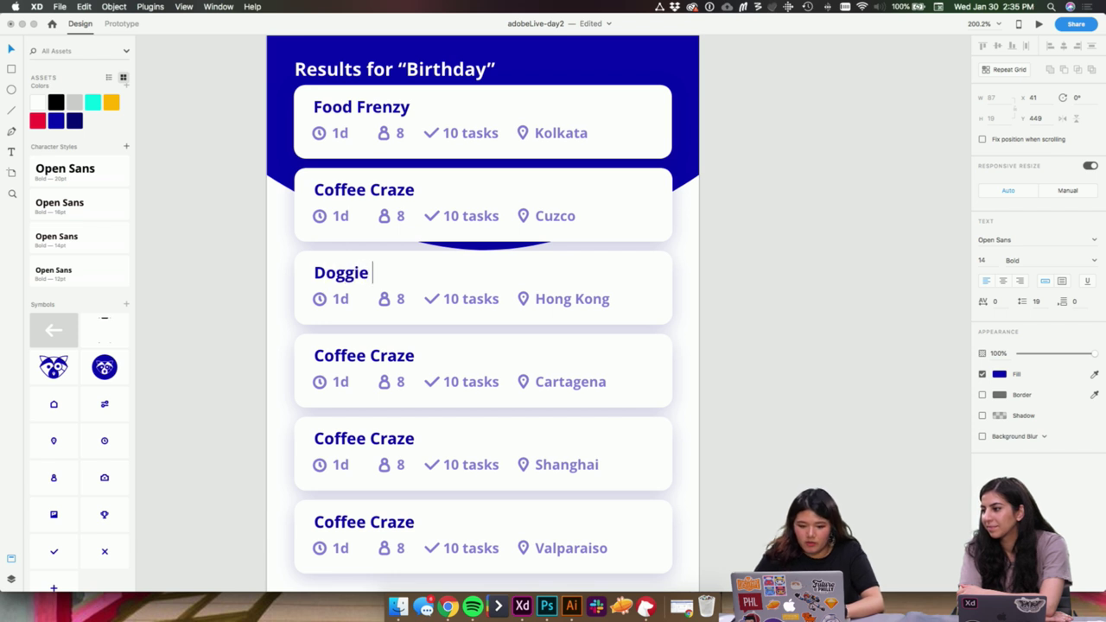
pyautogui.doubleClick(359, 358)
pyautogui.write('Fo')
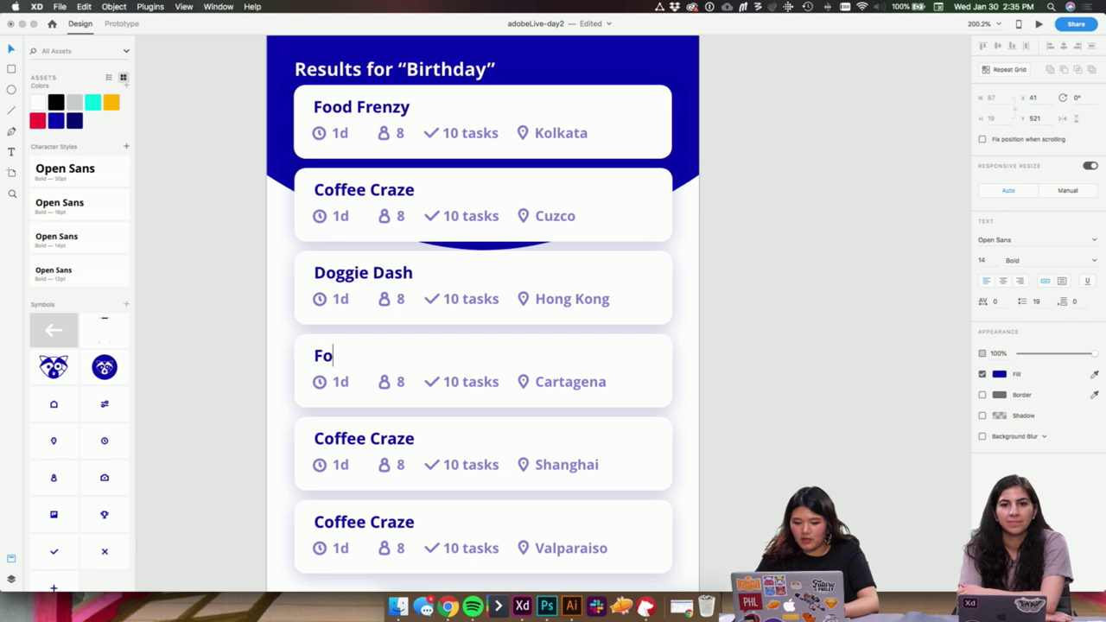
pyautogui.write('und inPhilly')
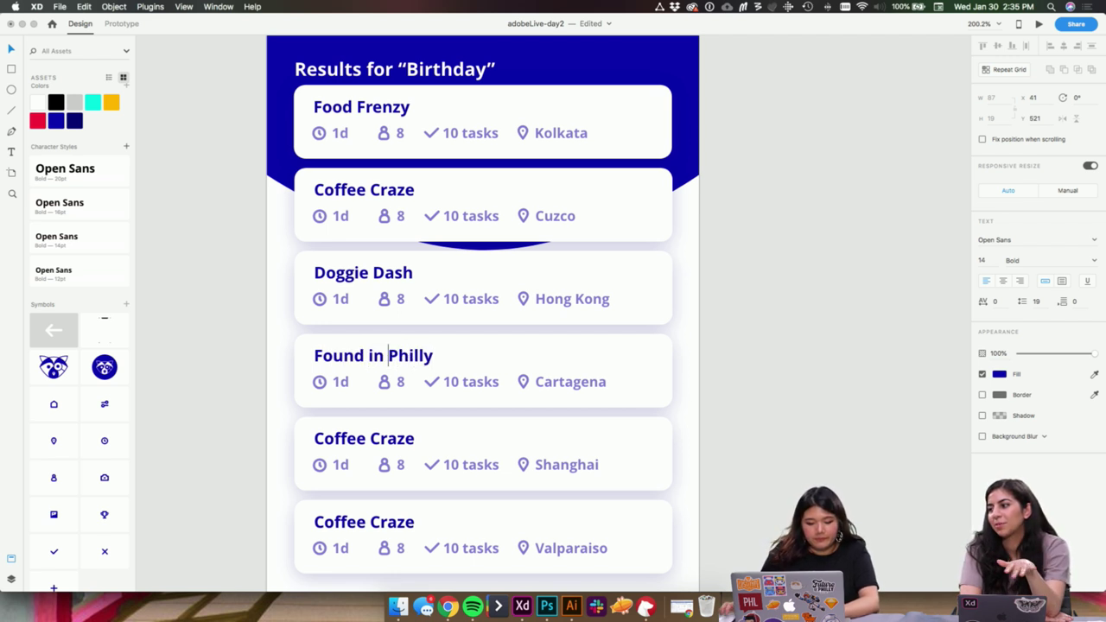
# - Retitle the fifth result card "Birthday Bar Crawl" and the sixth one "Neon Signs"
pyautogui.doubleClick(377, 439)
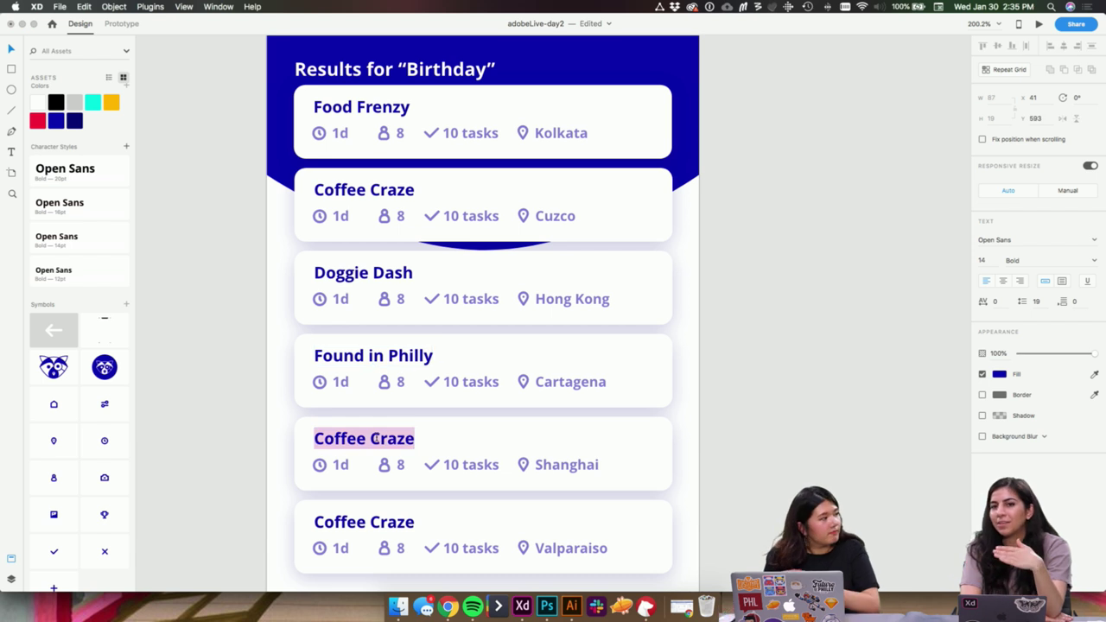
pyautogui.write('Birthday Bar Crawl')
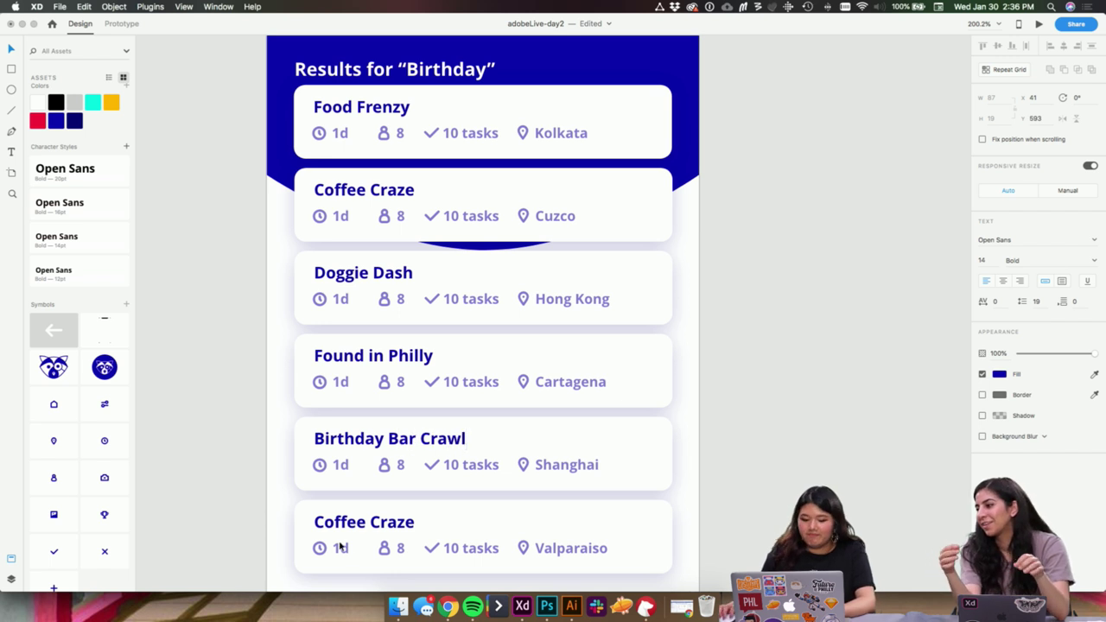
pyautogui.doubleClick(377, 521)
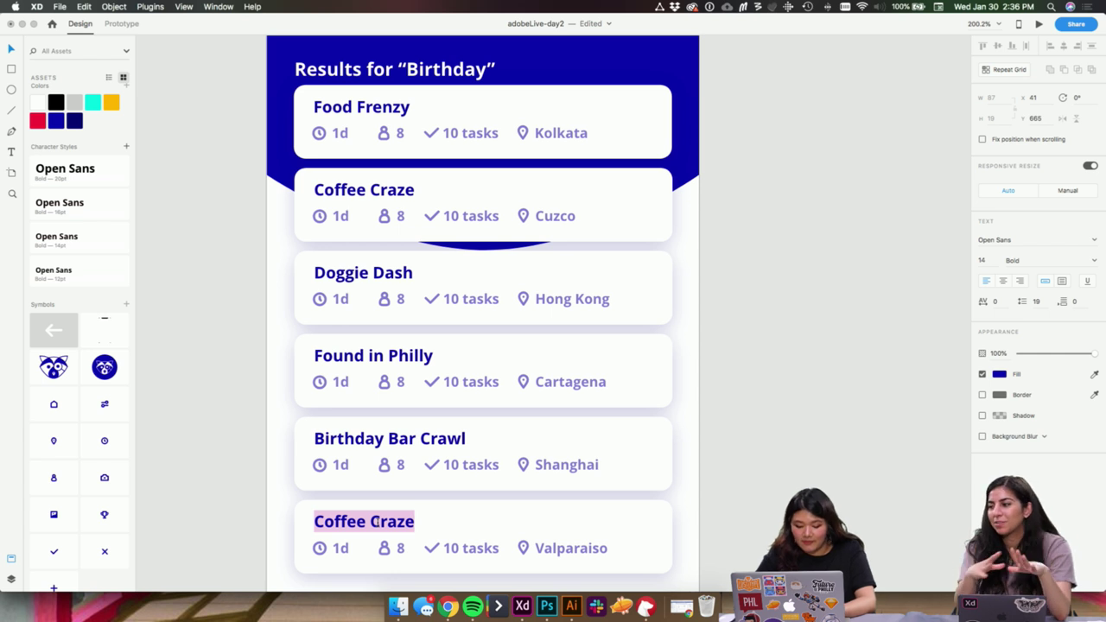
pyautogui.write('C')
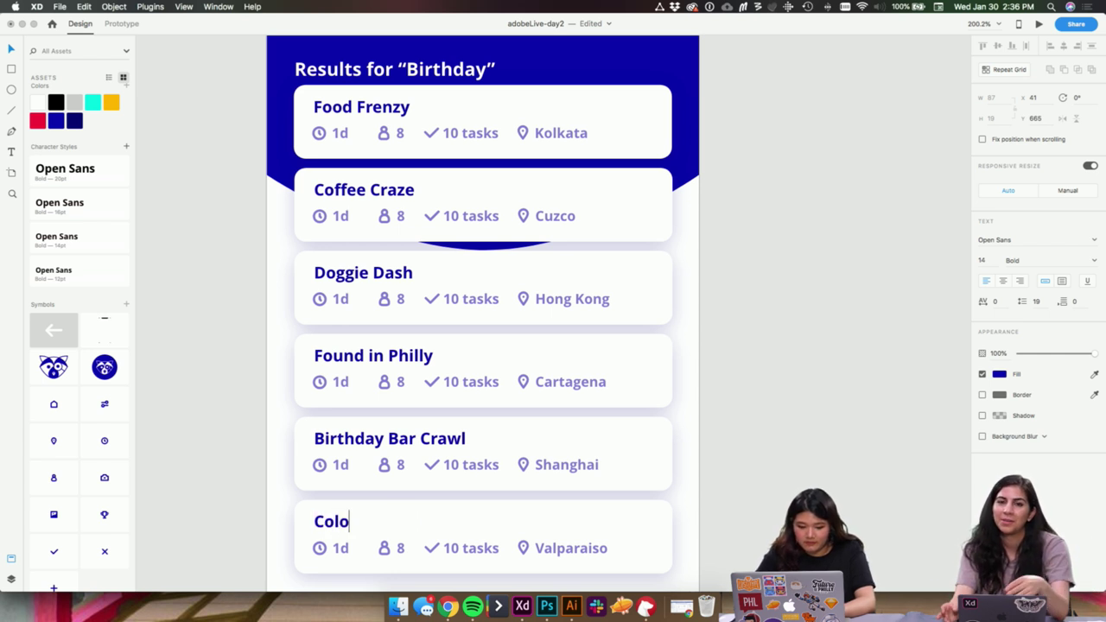
pyautogui.write('ol')
pyautogui.press('BackSpace')
pyautogui.press('BackSpace')
pyautogui.press('BackSpace')
pyautogui.write('N')
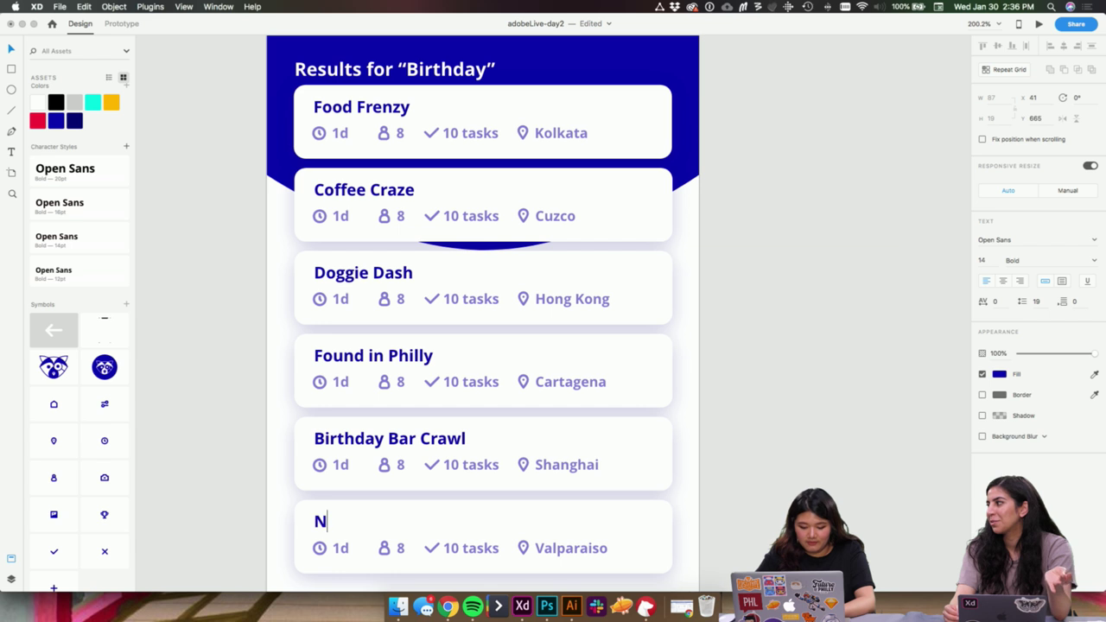
pyautogui.write('eon Signs')
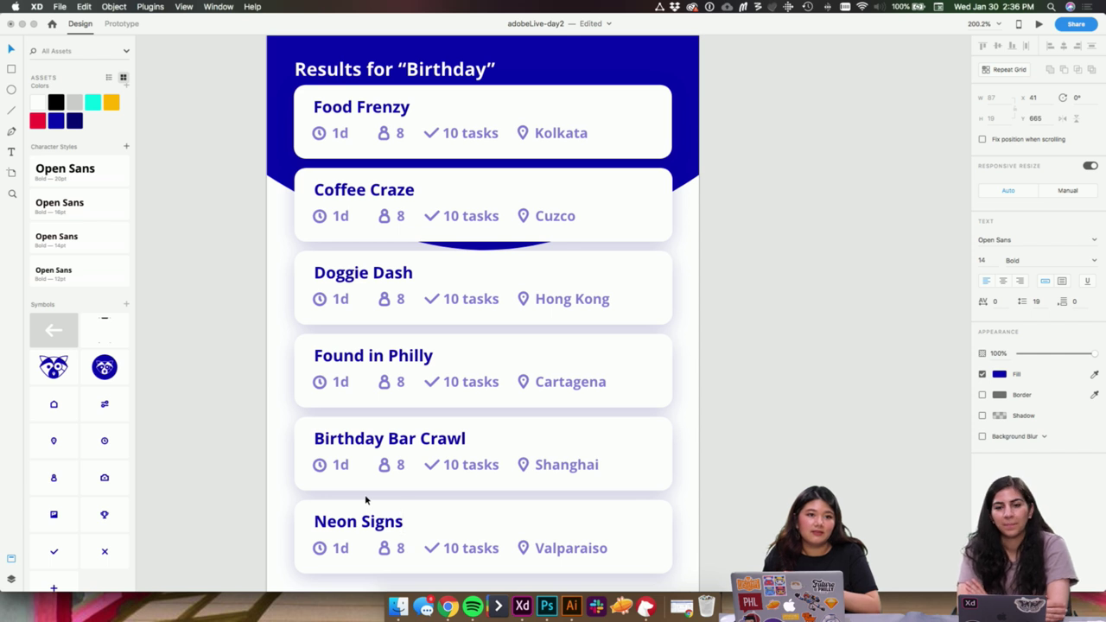
pyautogui.press('Escape')
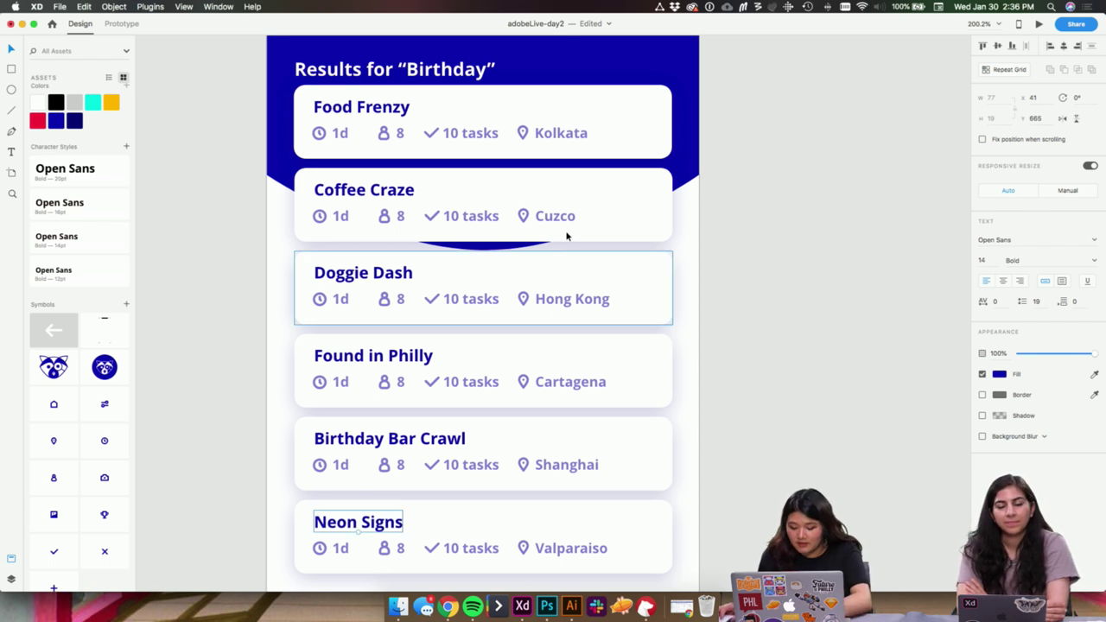
# - Move the black Scan QR code artboard up into the main row, beyond the Home Screen – search results artboard
pyautogui.click(724, 208)
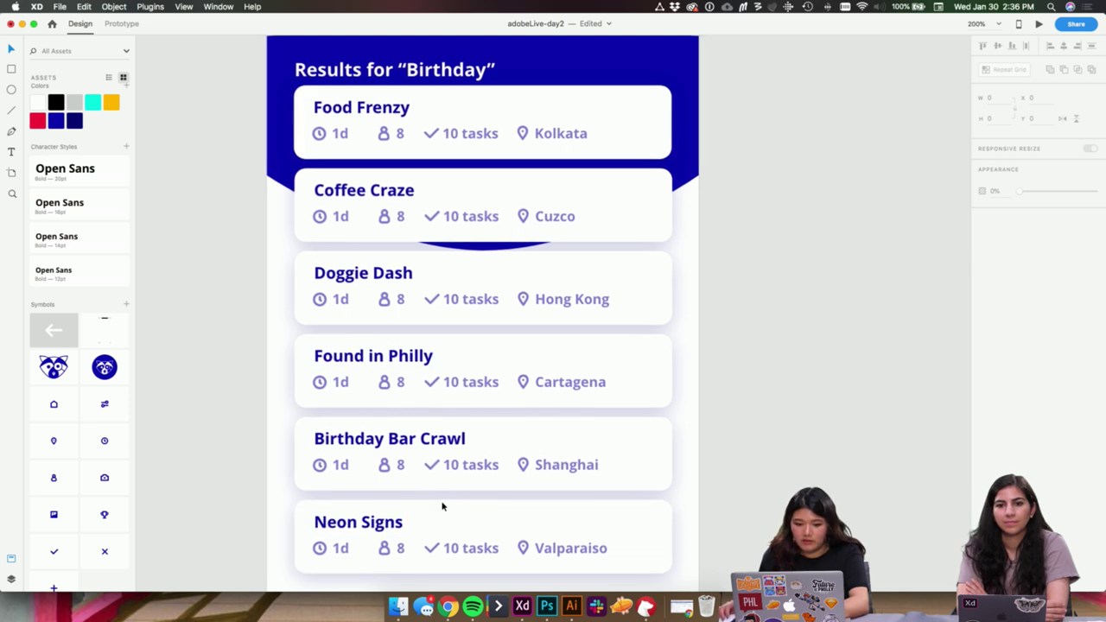
pyautogui.press('super+1')
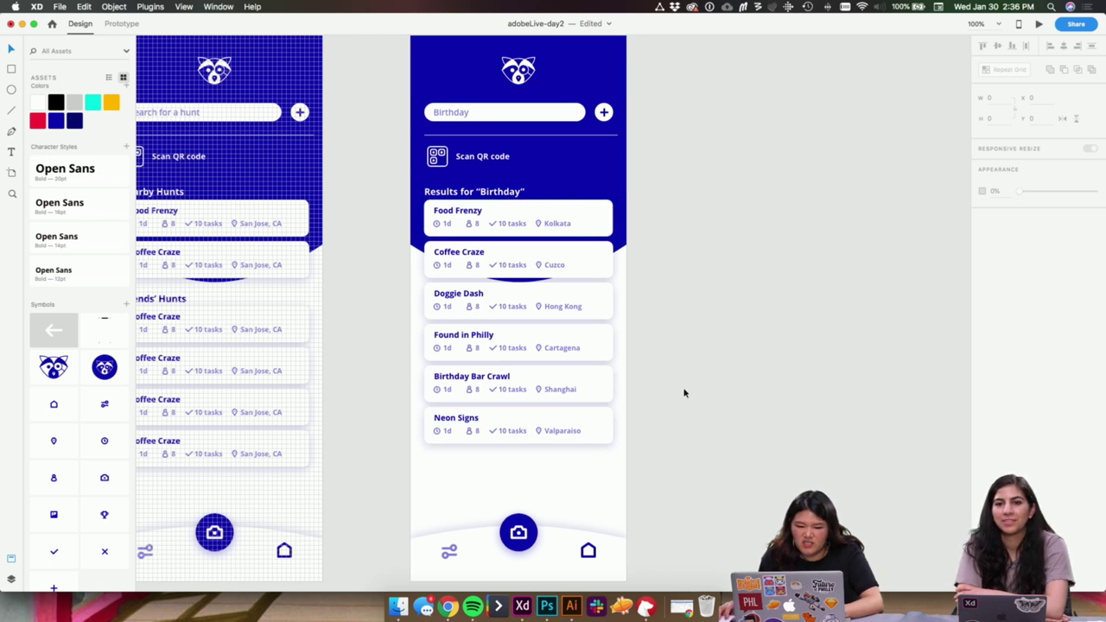
pyautogui.moveTo(707, 373); pyautogui.dragTo(706, 379)
pyautogui.press('super+minus')
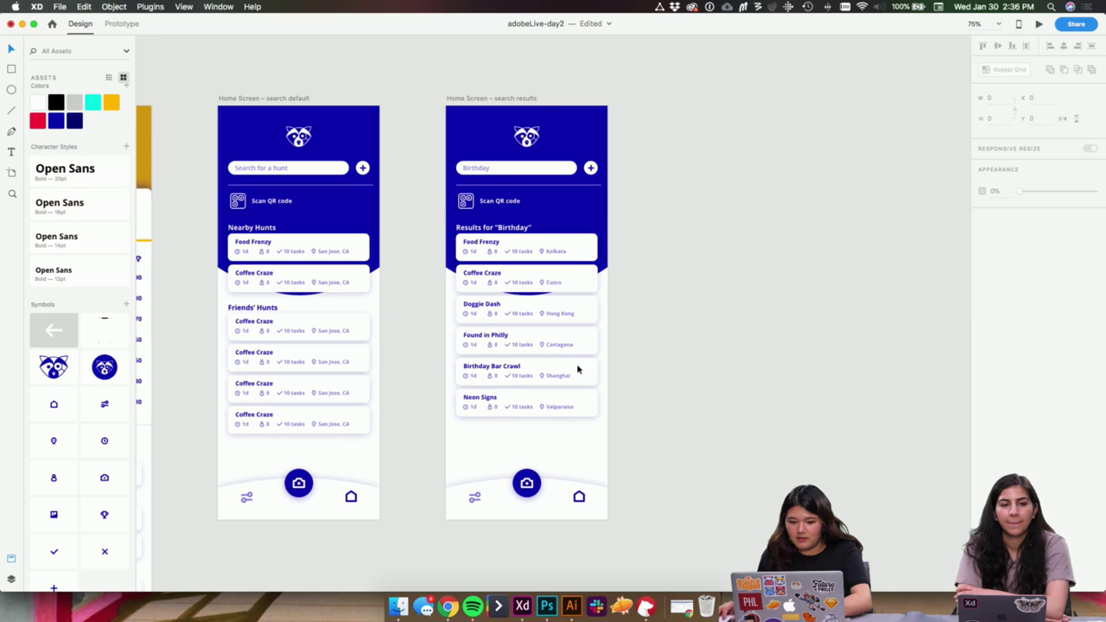
pyautogui.click(335, 227)
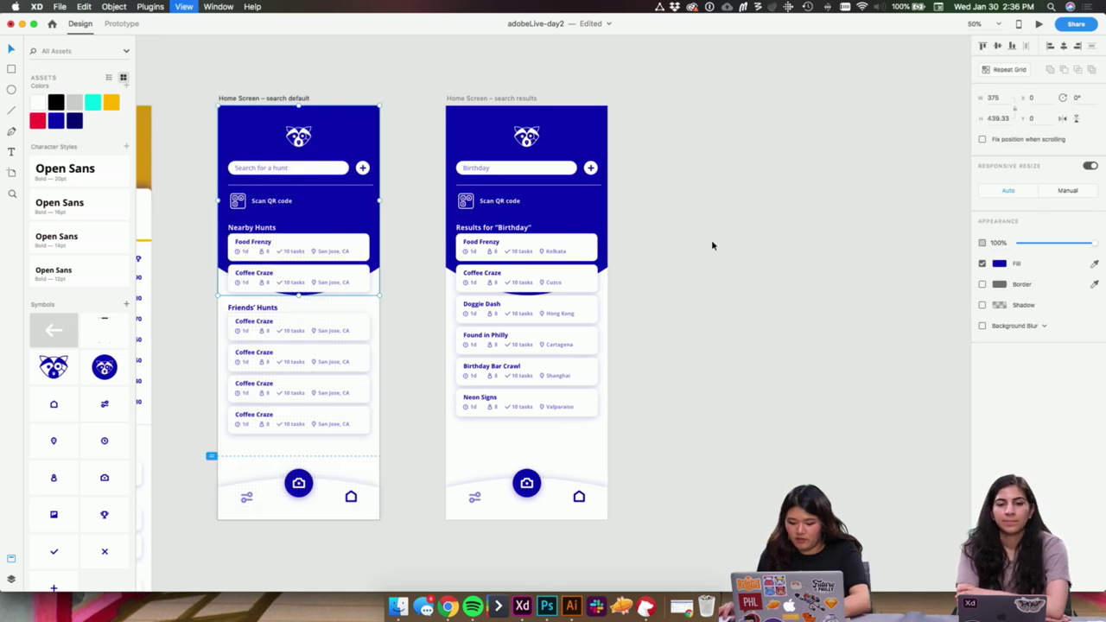
pyautogui.press('super+minus')
pyautogui.moveTo(752, 417); pyautogui.dragTo(595, 344)
pyautogui.moveTo(582, 472); pyautogui.dragTo(665, 239)
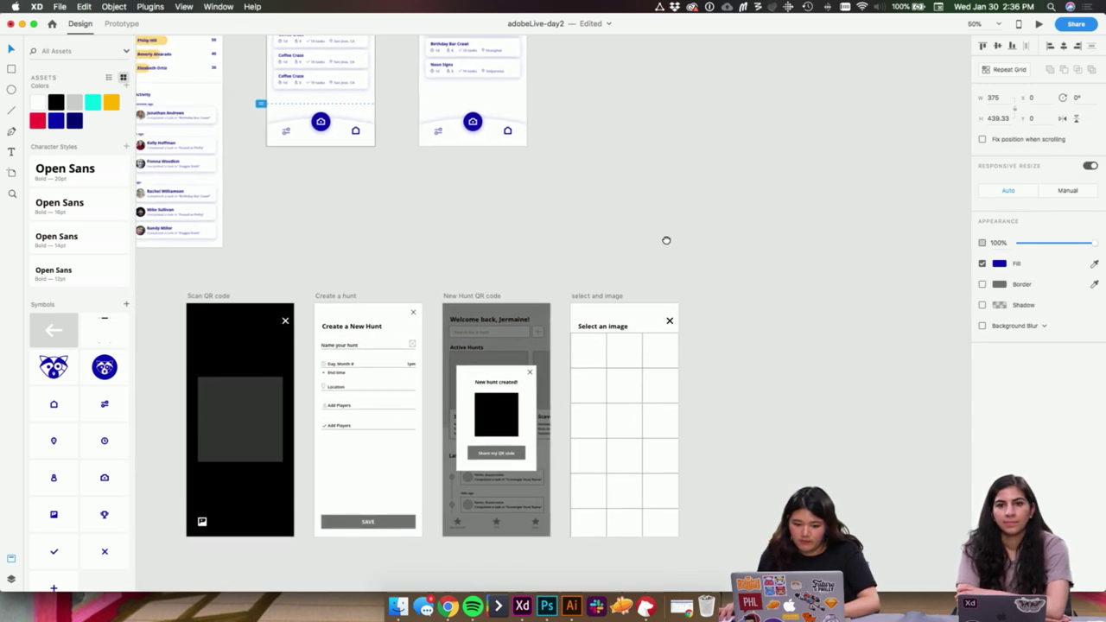
pyautogui.click(279, 309)
pyautogui.moveTo(279, 309); pyautogui.dragTo(658, 87)
pyautogui.moveTo(741, 116); pyautogui.dragTo(770, 350)
pyautogui.moveTo(643, 289); pyautogui.dragTo(719, 95)
# - Duplicate the Camera – complete task artboard and place the copy between the search results and black Scan QR code artboards
pyautogui.hscroll(-5, 783, 242)
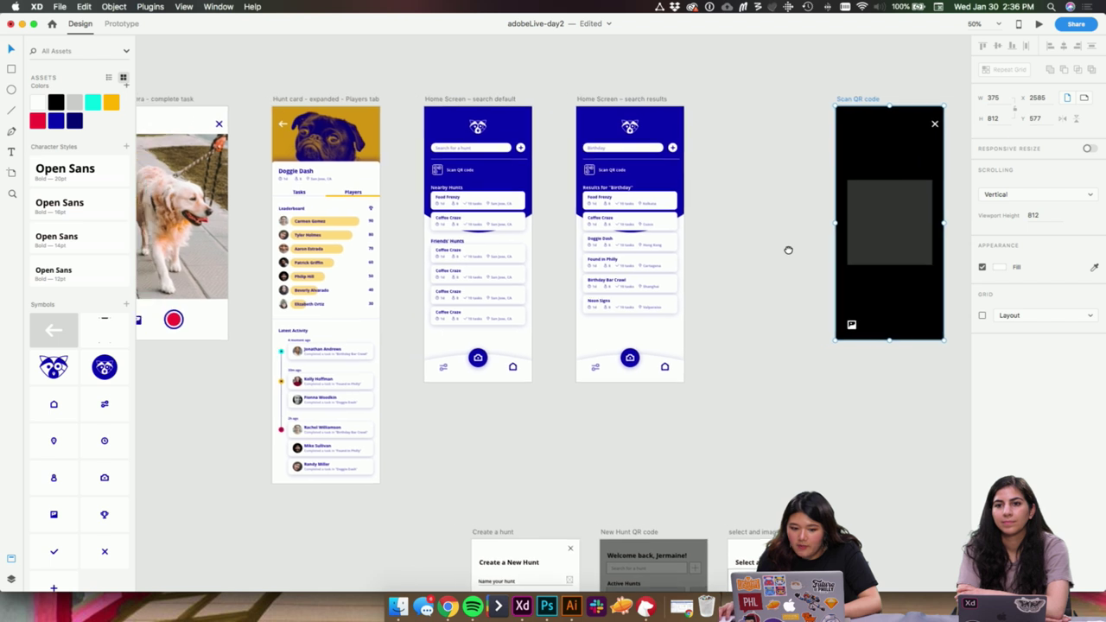
pyautogui.moveTo(252, 249); pyautogui.dragTo(267, 251)
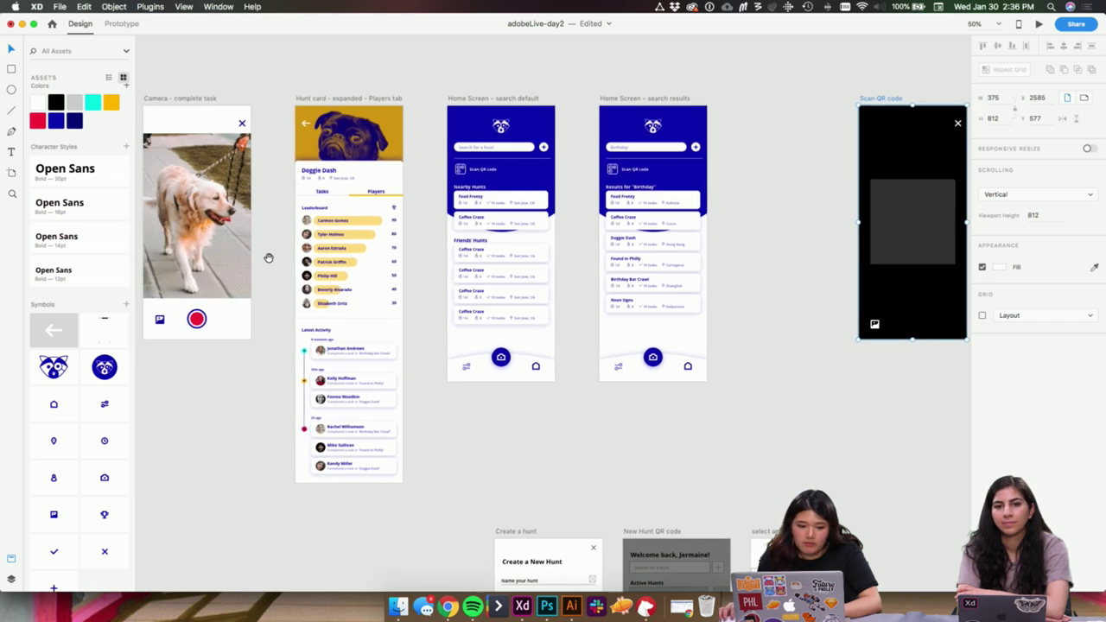
pyautogui.moveTo(884, 237); pyautogui.dragTo(871, 242)
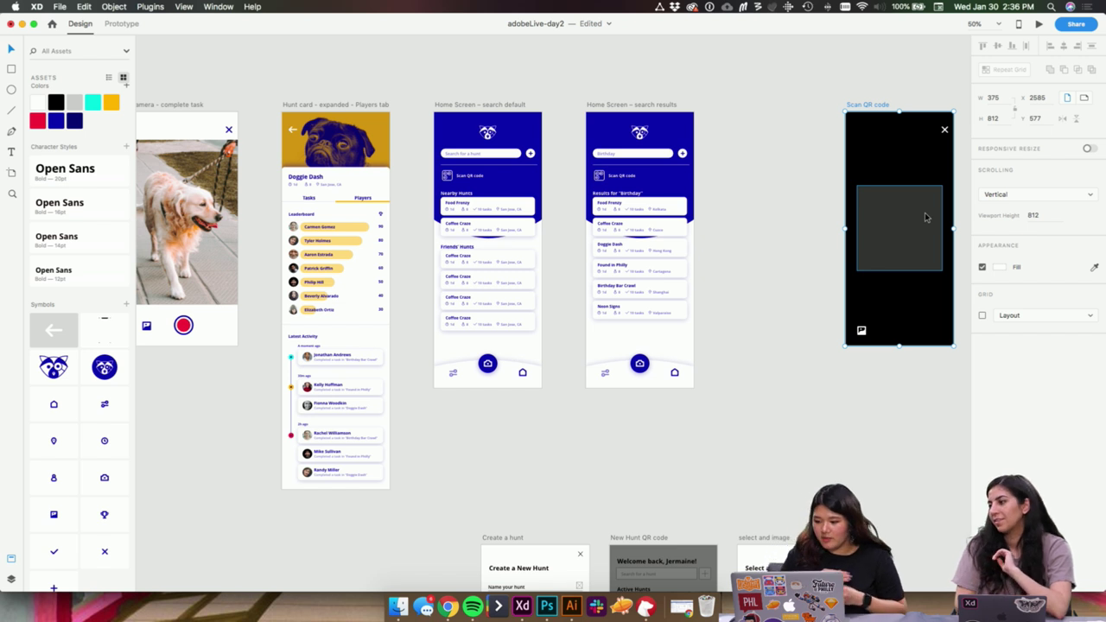
pyautogui.moveTo(754, 236); pyautogui.dragTo(759, 228)
pyautogui.click(765, 232)
pyautogui.click(182, 98)
pyautogui.moveTo(182, 98); pyautogui.dragTo(777, 99)
pyautogui.hscroll(3, 734, 109)
# - Rename the duplicated camera artboard "Scan QR Code"
pyautogui.doubleClick(734, 109)
pyautogui.write('S')
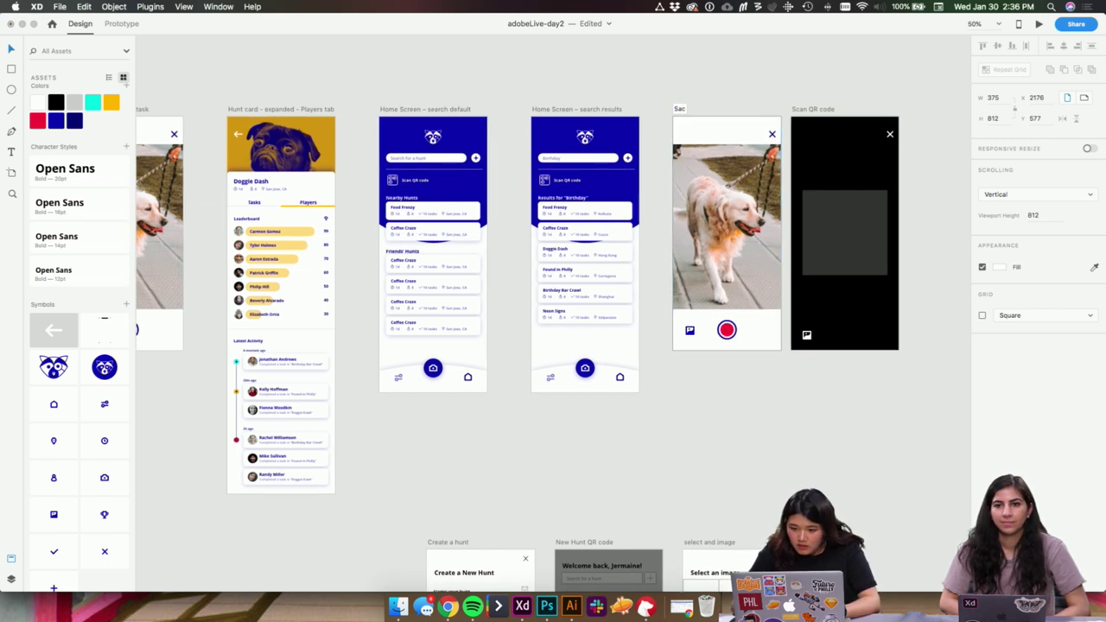
pyautogui.write('can QR Code')
pyautogui.press('Return')
# - Delete the dog photo from the new Scan QR Code artboard
pyautogui.press('super+equal')
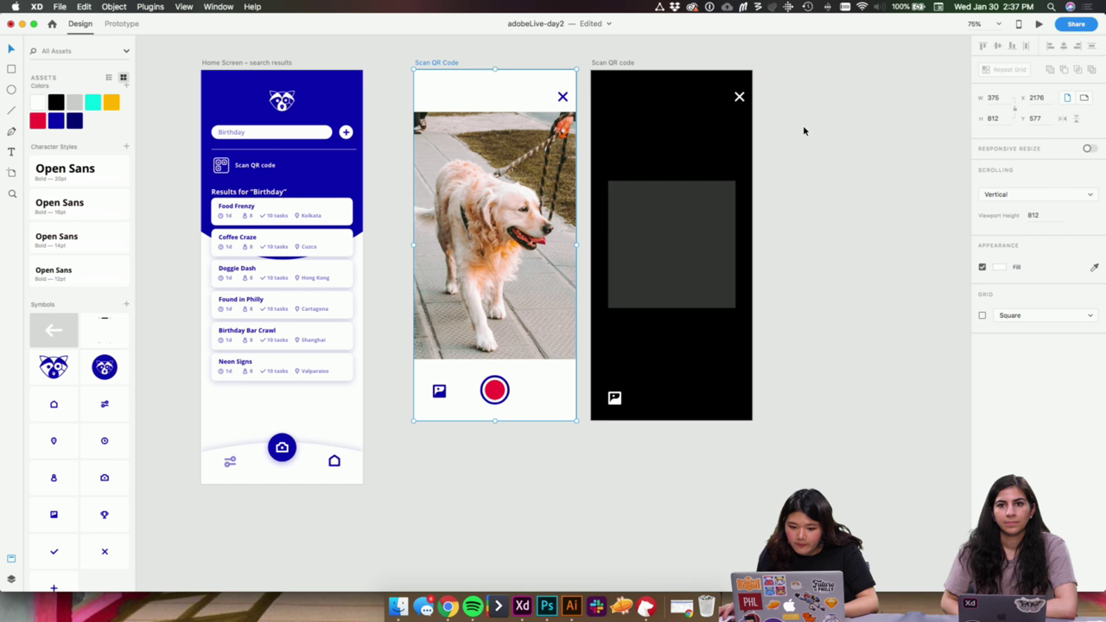
pyautogui.click(530, 229)
pyautogui.click(416, 118)
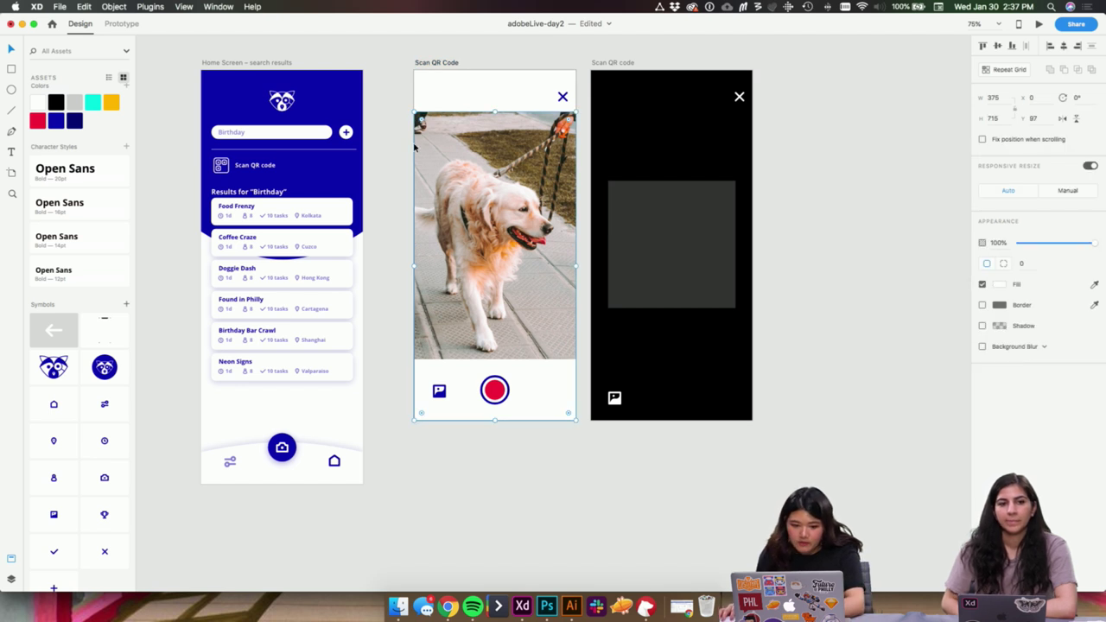
pyautogui.press('Delete')
# - Move the black background rectangle from the old Scan QR code artboard onto the new one and send it to the back
pyautogui.click(731, 184)
pyautogui.click(723, 143)
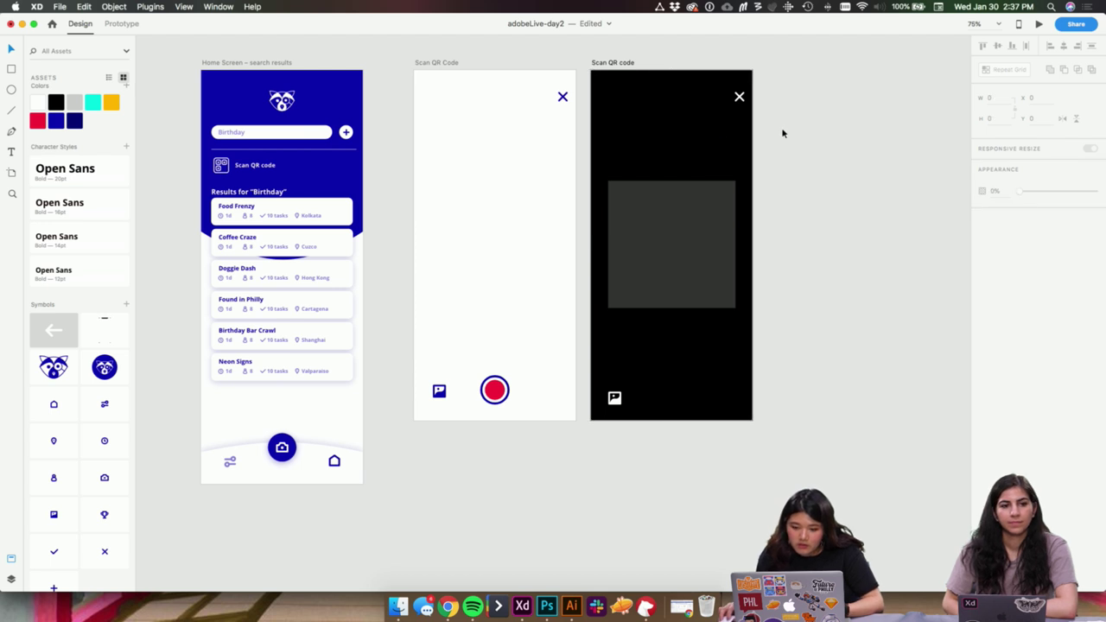
pyautogui.click(593, 80)
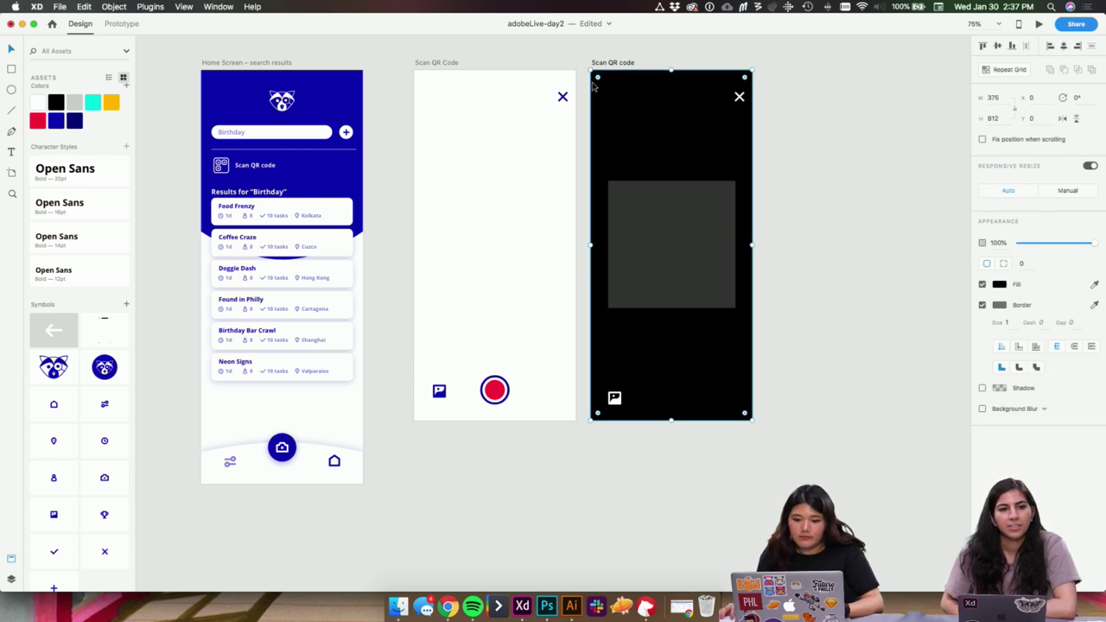
pyautogui.moveTo(643, 113); pyautogui.dragTo(495, 123)
pyautogui.press('super+shift+[')
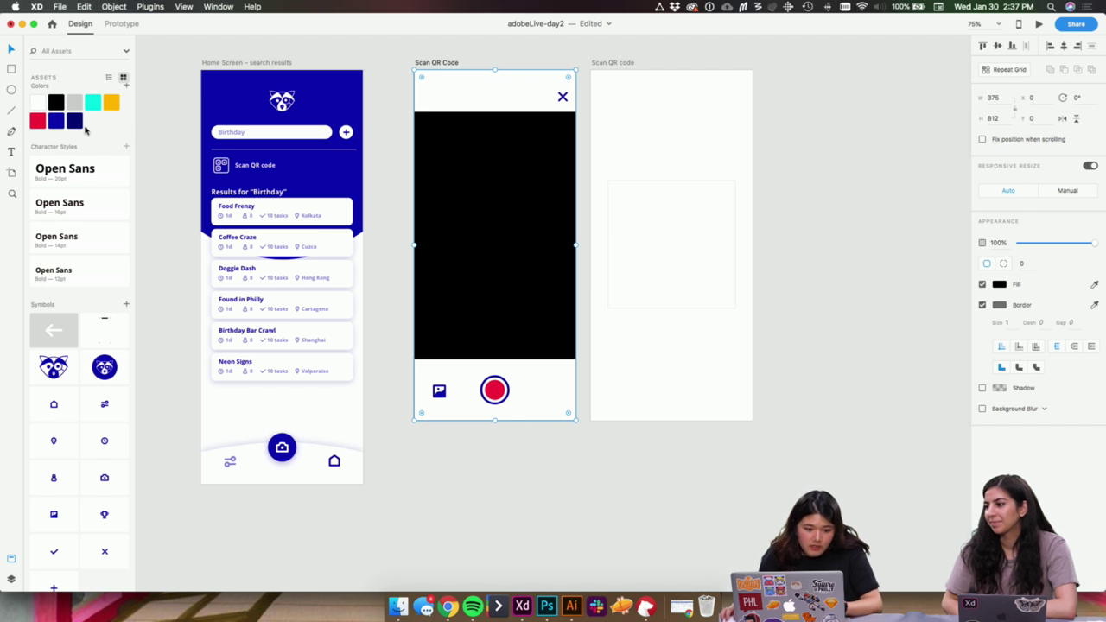
# - Show the assets as a list, copy the hex code #0C00AD and paste it as text above the home screens
pyautogui.click(109, 78)
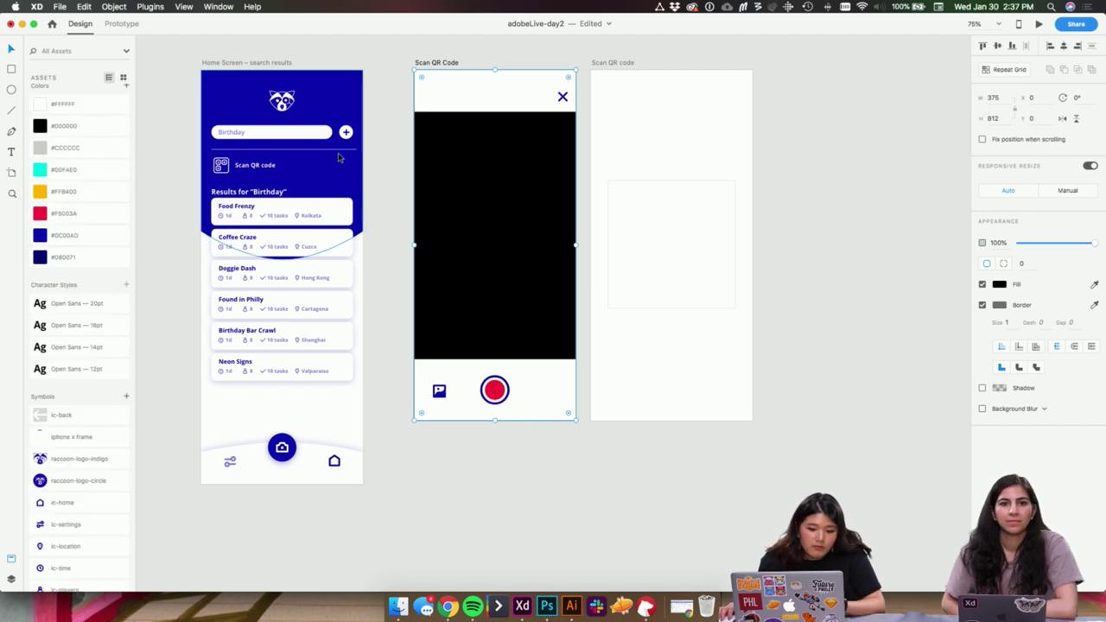
pyautogui.moveTo(182, 165); pyautogui.dragTo(419, 352)
pyautogui.rightClick(99, 235)
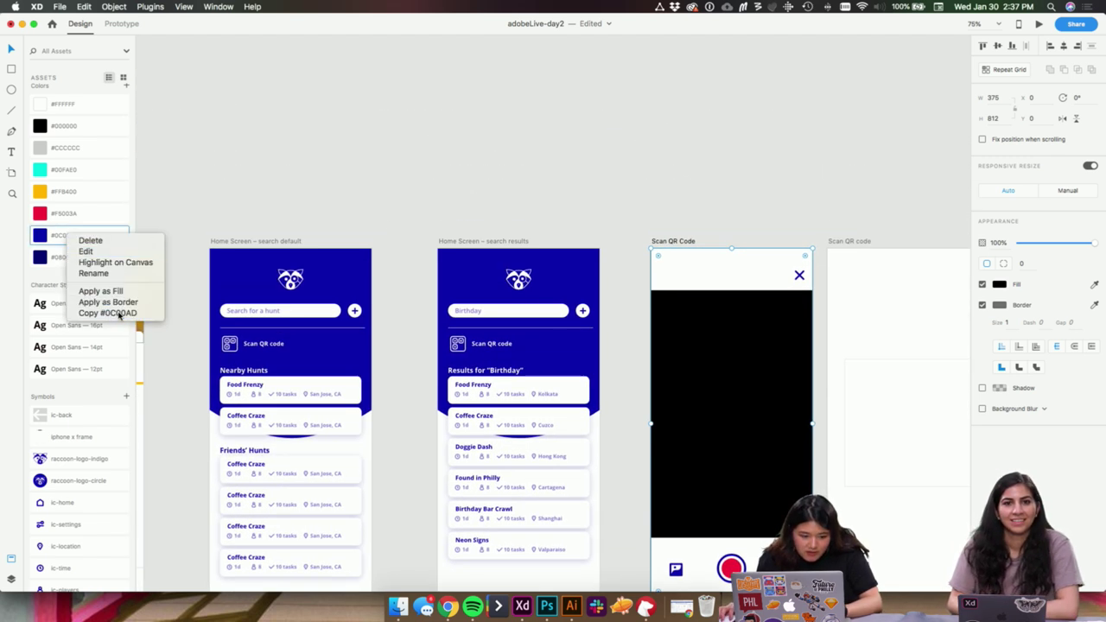
pyautogui.click(104, 314)
pyautogui.hscroll(1, 608, 153)
pyautogui.hscroll(2, 608, 153)
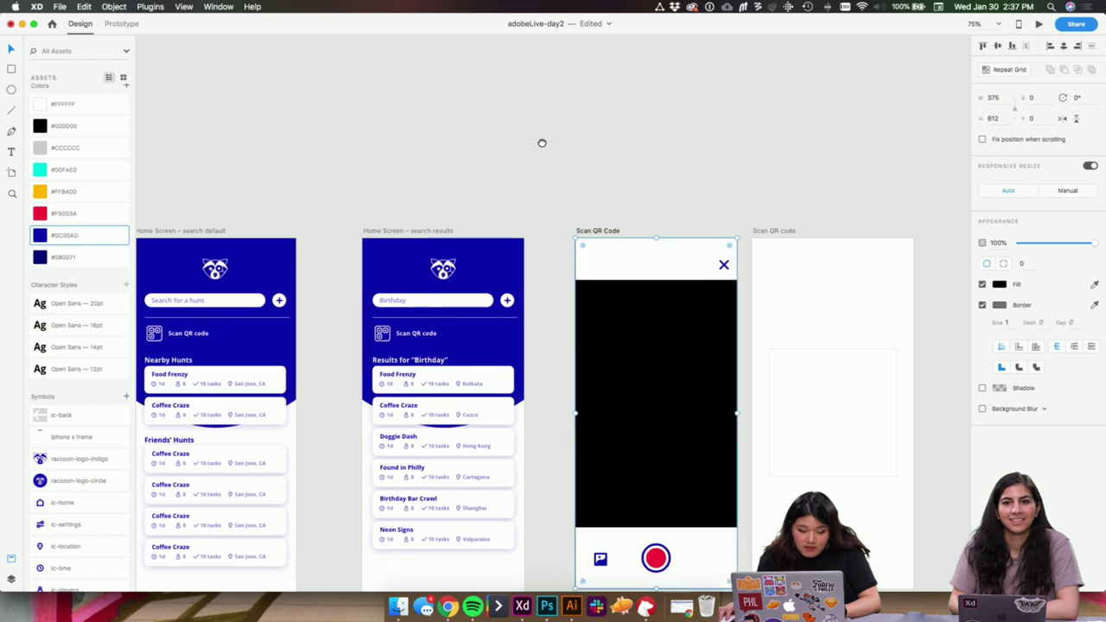
pyautogui.press('t')
pyautogui.click(349, 128)
pyautogui.press('super+v')
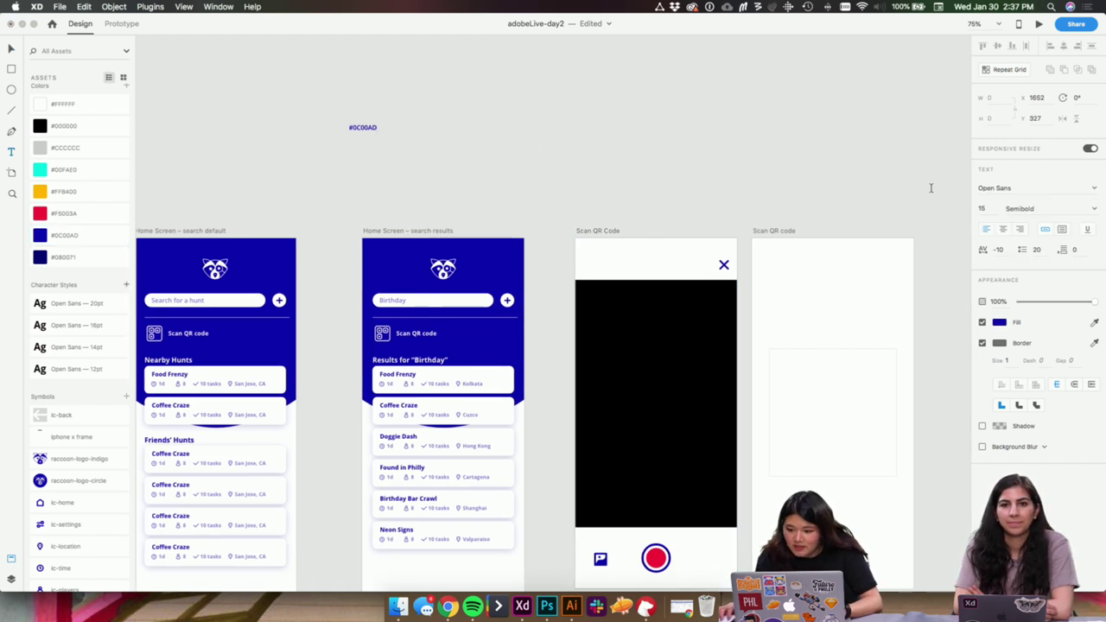
# - Set the #0C00AD label's font size to 100
pyautogui.click(992, 210)
pyautogui.write('100')
pyautogui.press('Return')
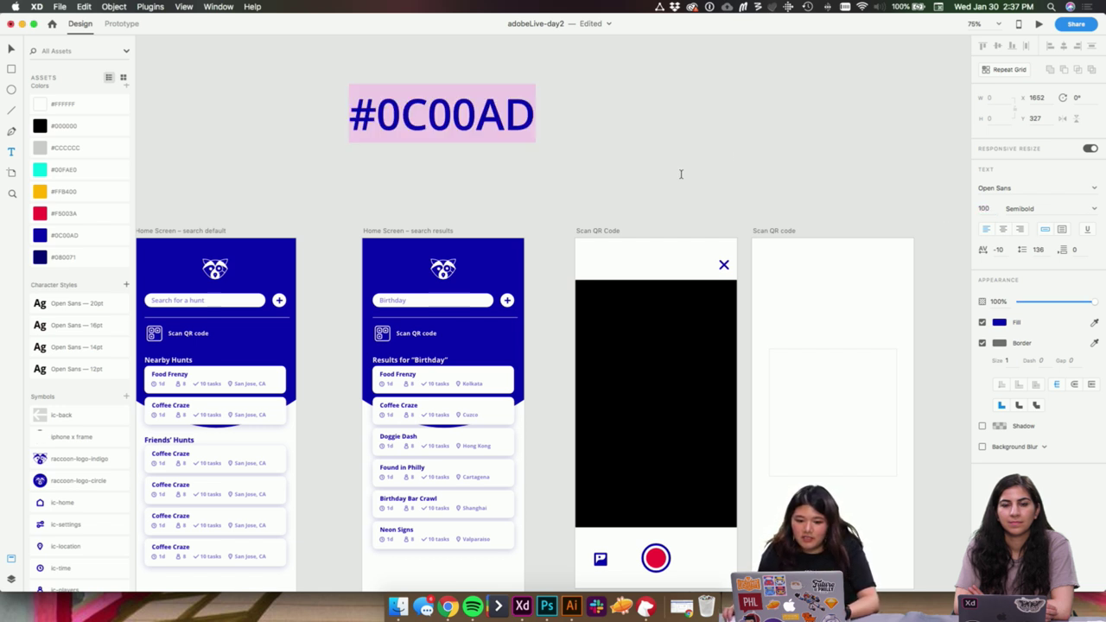
pyautogui.press('Escape')
pyautogui.scroll(4, 648, 156)
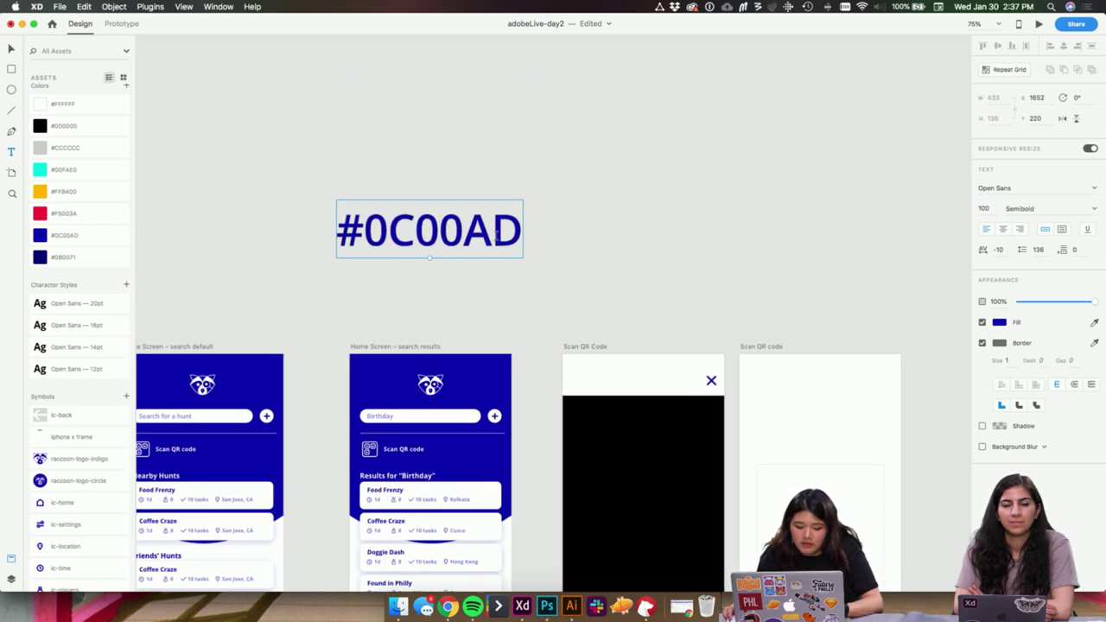
# - Duplicate the #0C00AD label above the original and replace the copy's text with the hex code #FFB400
pyautogui.moveTo(488, 244); pyautogui.dragTo(492, 163)
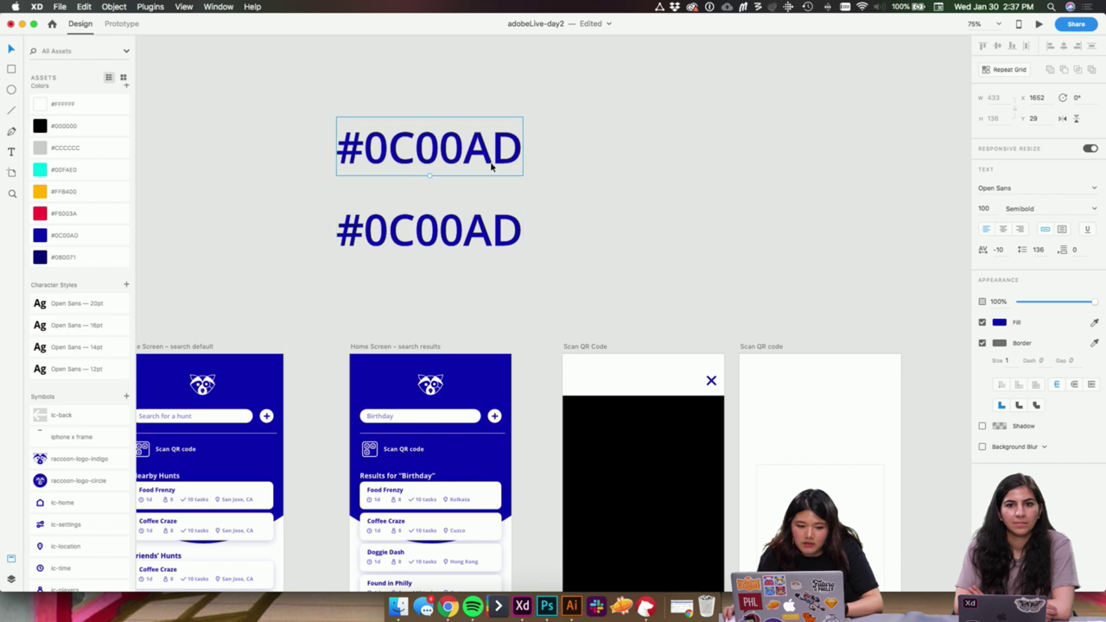
pyautogui.rightClick(90, 193)
pyautogui.doubleClick(474, 156)
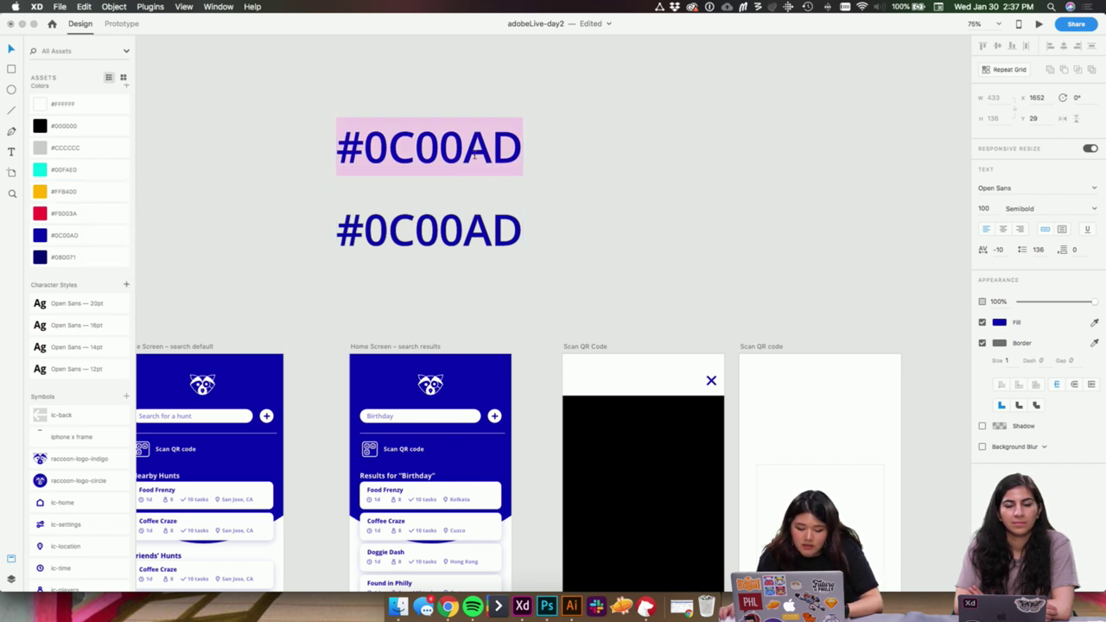
pyautogui.press('cmd+v')
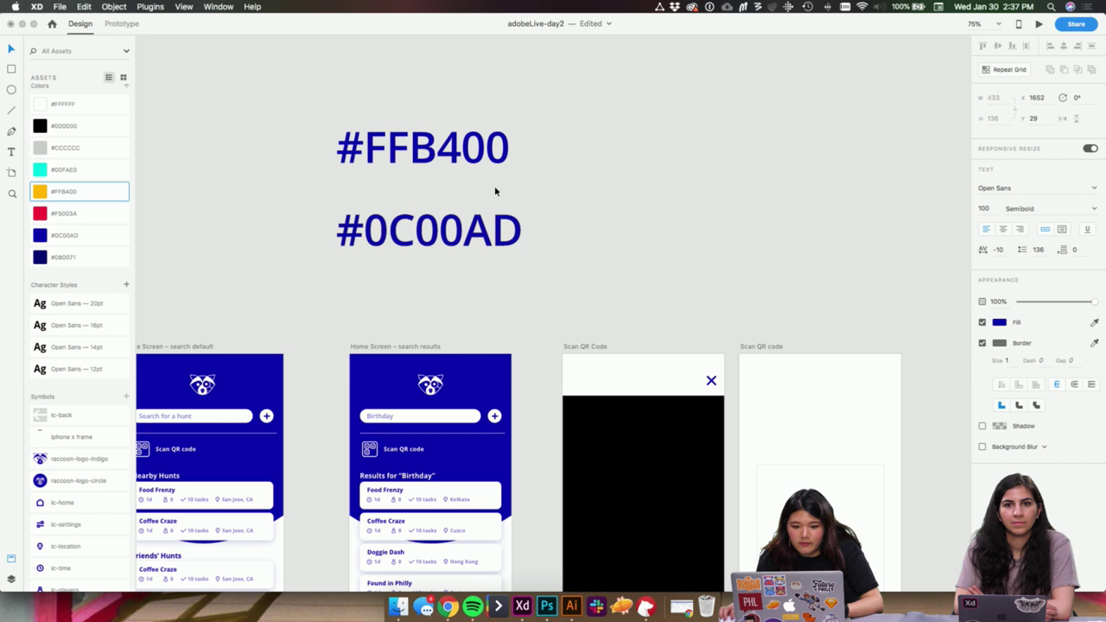
pyautogui.press('Escape')
# - Fill the #FFB400 label with its matching yellow swatch without a border, and move it down closer to the blue label
pyautogui.click(39, 193)
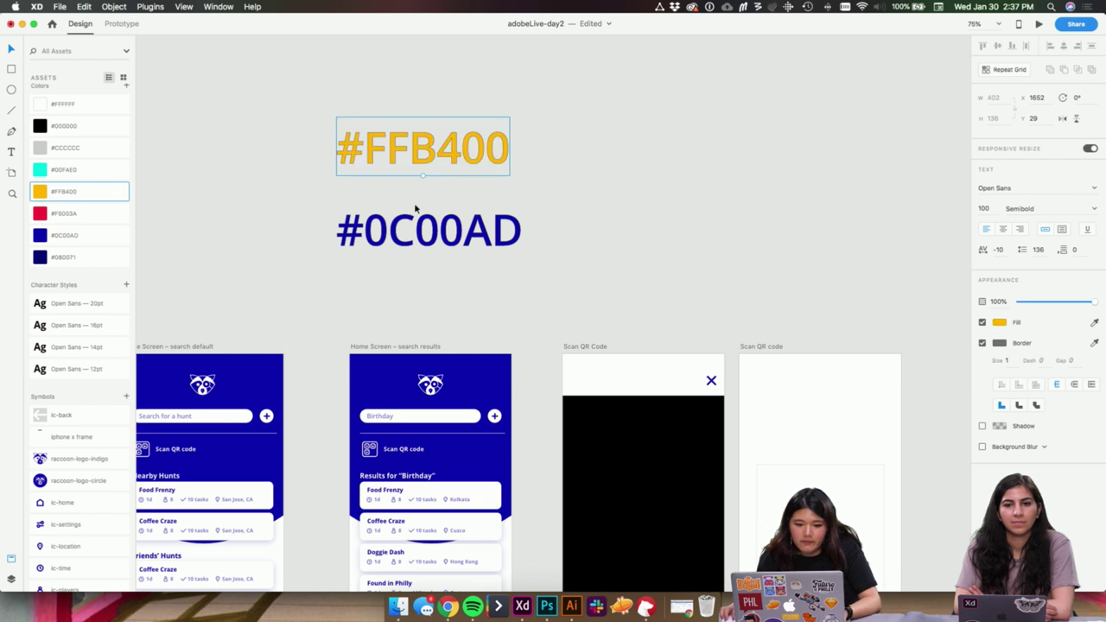
pyautogui.click(982, 343)
pyautogui.moveTo(469, 166); pyautogui.dragTo(476, 191)
pyautogui.click(620, 185)
pyautogui.moveTo(725, 267); pyautogui.dragTo(625, 152)
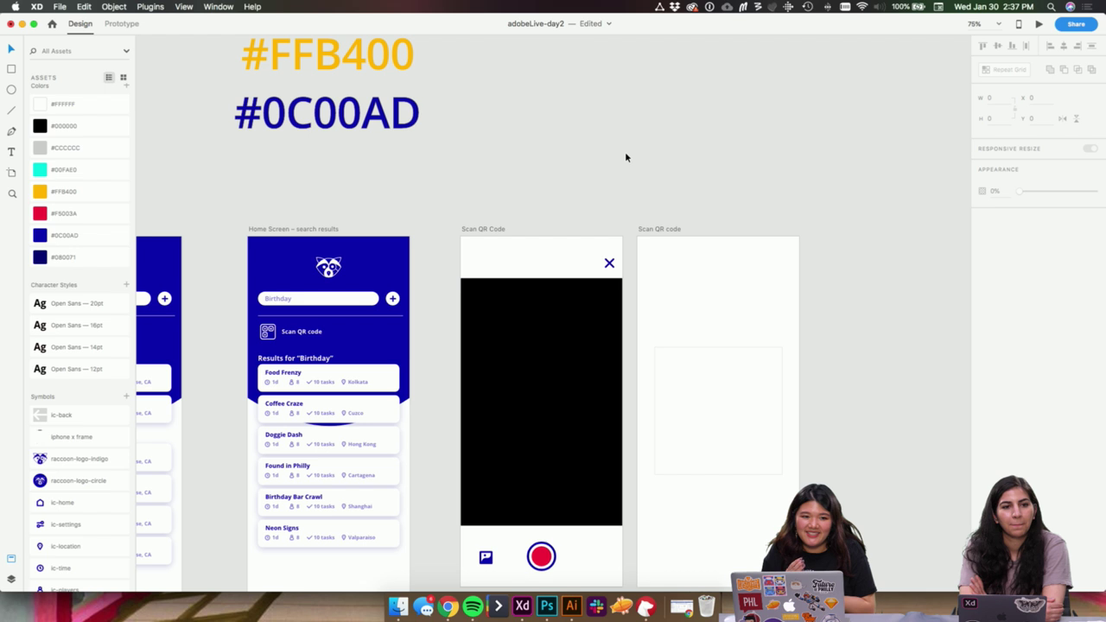
pyautogui.scroll(-3, 605, 147)
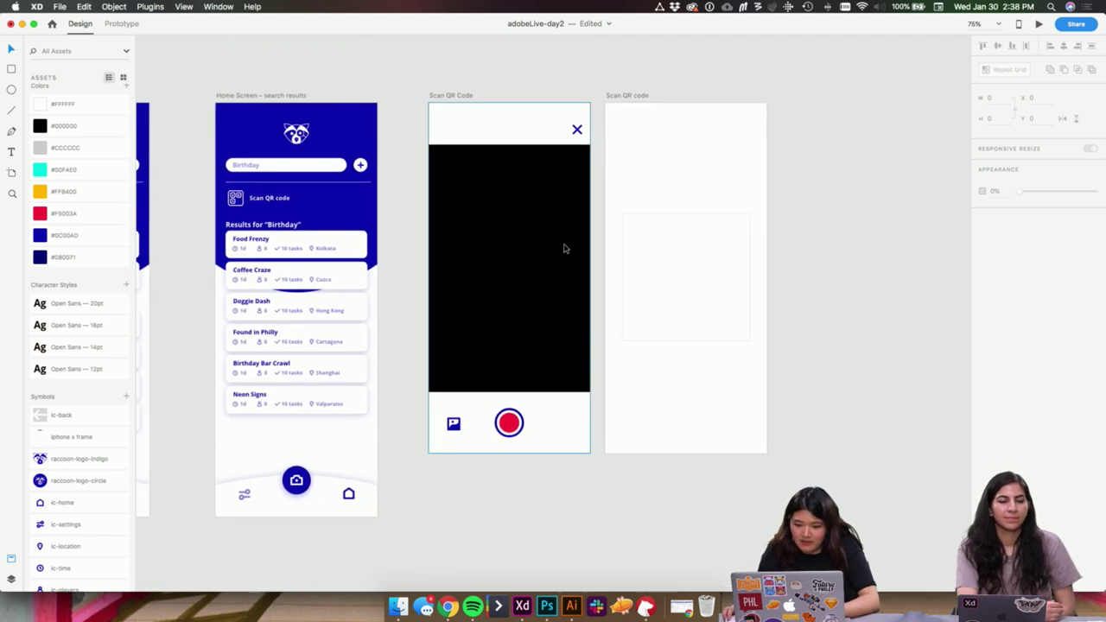
pyautogui.press('super+1')
pyautogui.hscroll(1, 864, 267)
pyautogui.click(760, 265)
pyautogui.moveTo(760, 265); pyautogui.dragTo(760, 278)
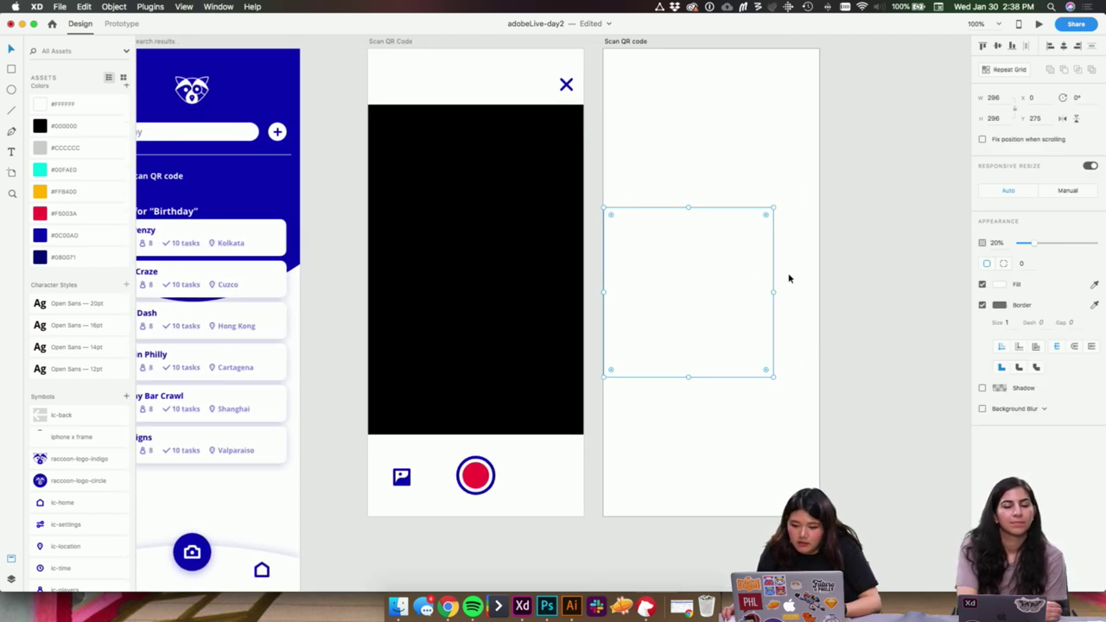
pyautogui.press('super+z')
# - Copy the translucent square from the old Scan QR code artboard onto the new one's black area and remove its border
pyautogui.click(524, 284)
pyautogui.click(802, 268)
pyautogui.click(727, 308)
pyautogui.press('super+c')
pyautogui.click(499, 275)
pyautogui.press('super+v')
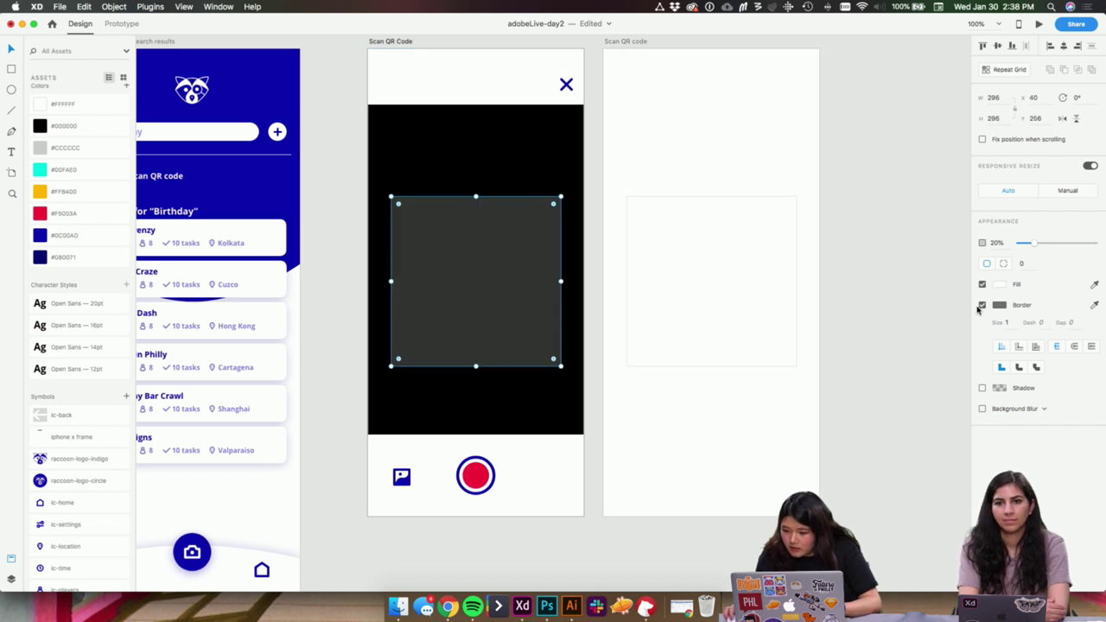
pyautogui.click(981, 305)
pyautogui.write('10')
pyautogui.press('Return')
pyautogui.hscroll(3, 476, 337)
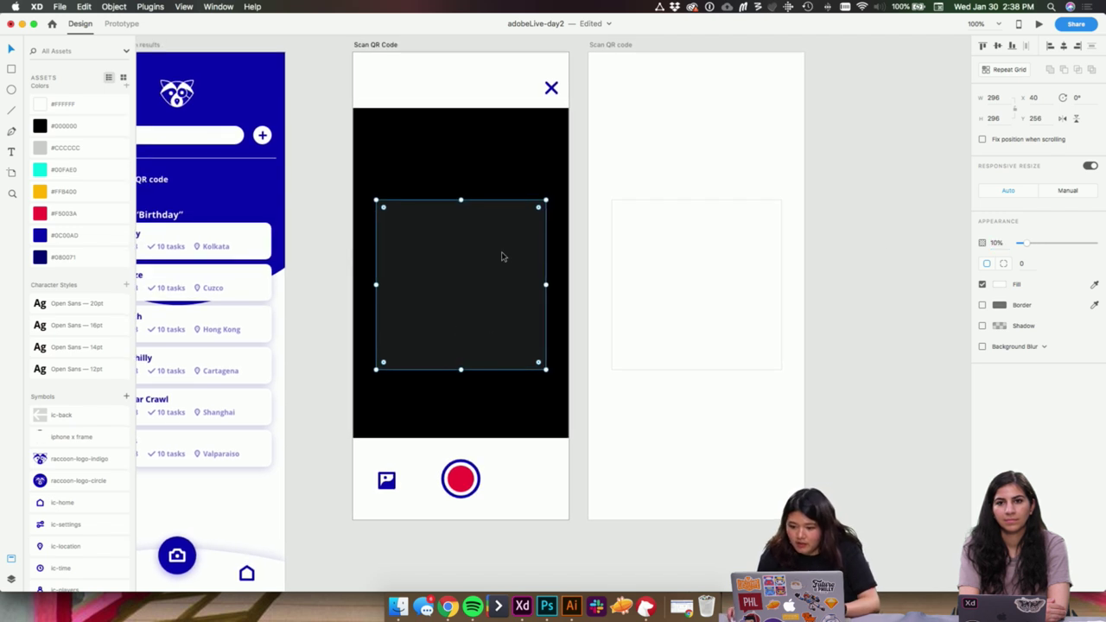
pyautogui.press('super+z')
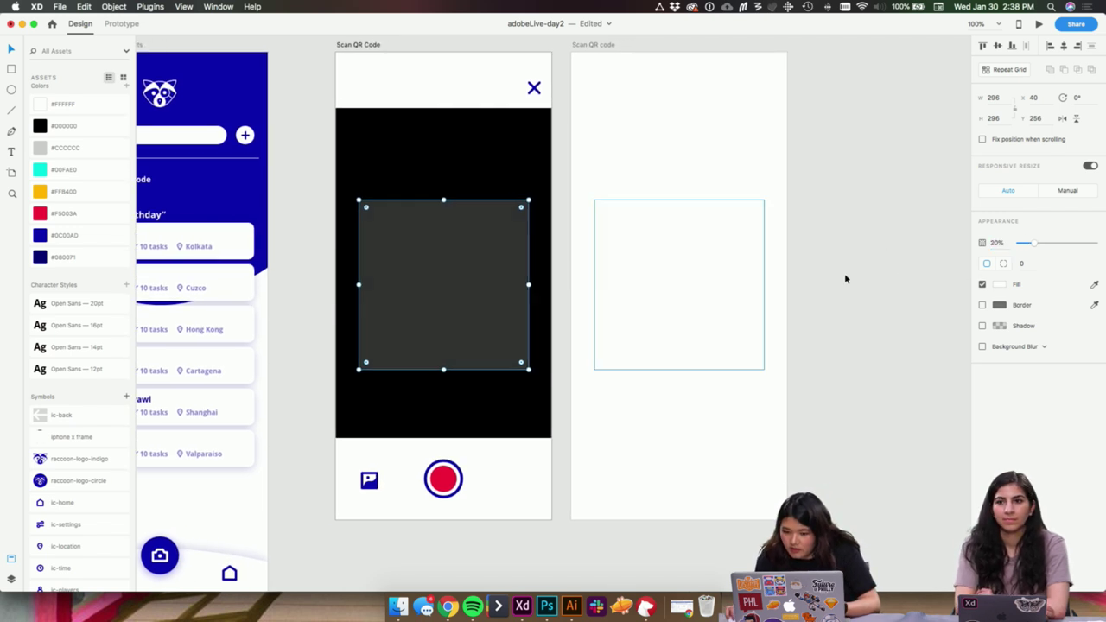
# - Give the translucent square a corner radius of 10 and move it up to Y 221 within the black area
pyautogui.write('10')
pyautogui.press('Return')
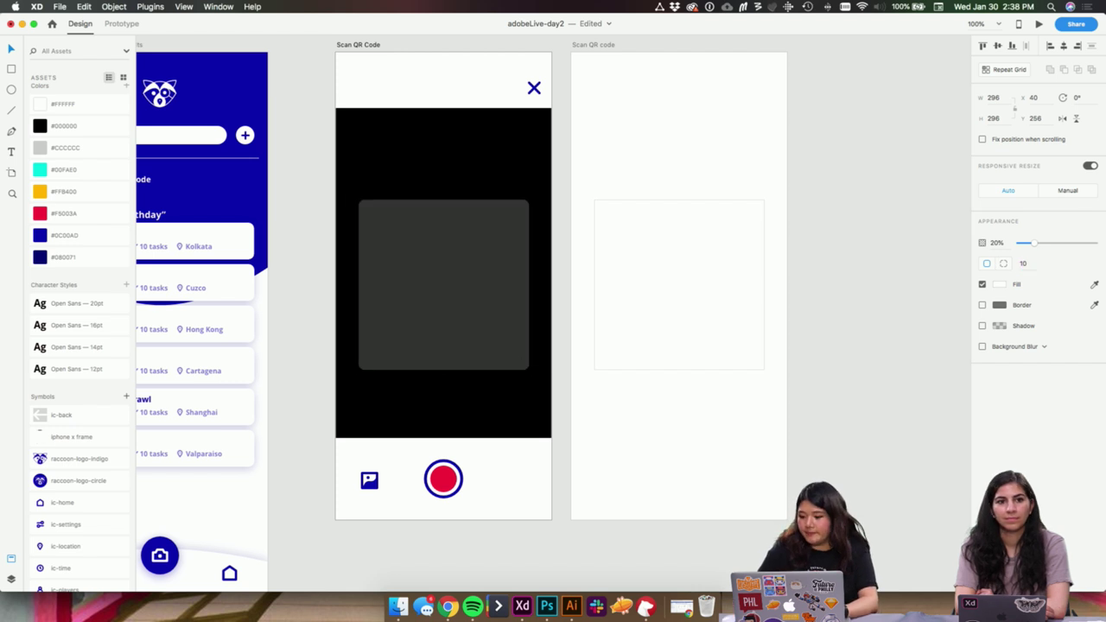
pyautogui.hscroll(2, 807, 165)
pyautogui.moveTo(489, 304); pyautogui.dragTo(487, 292)
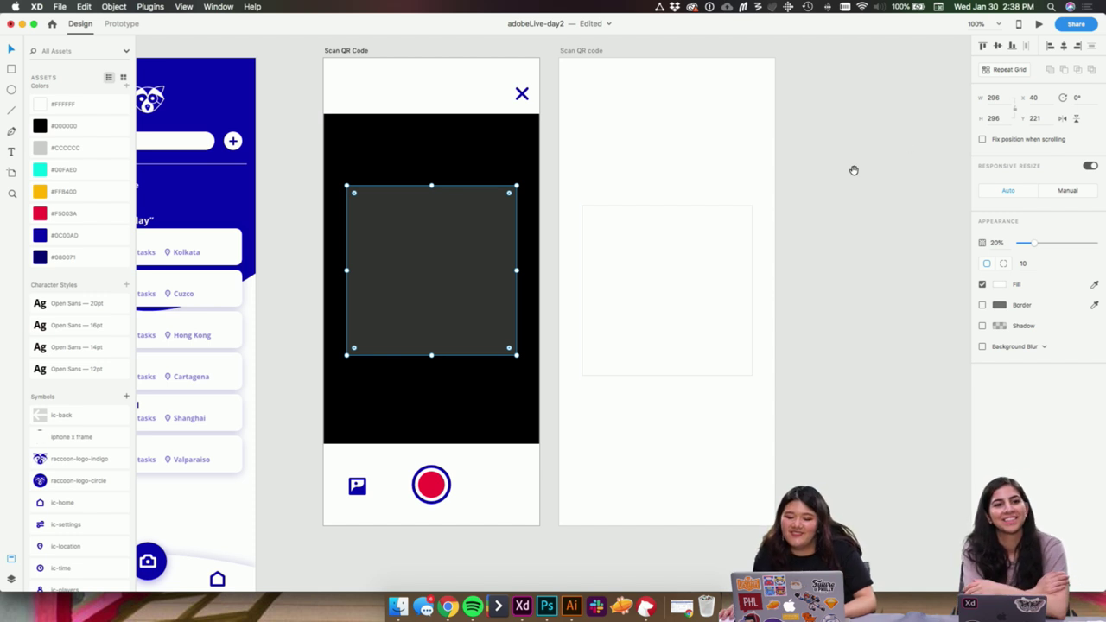
# - Delete the old Scan QR code artboard
pyautogui.hscroll(-2, 882, 245)
pyautogui.click(614, 54)
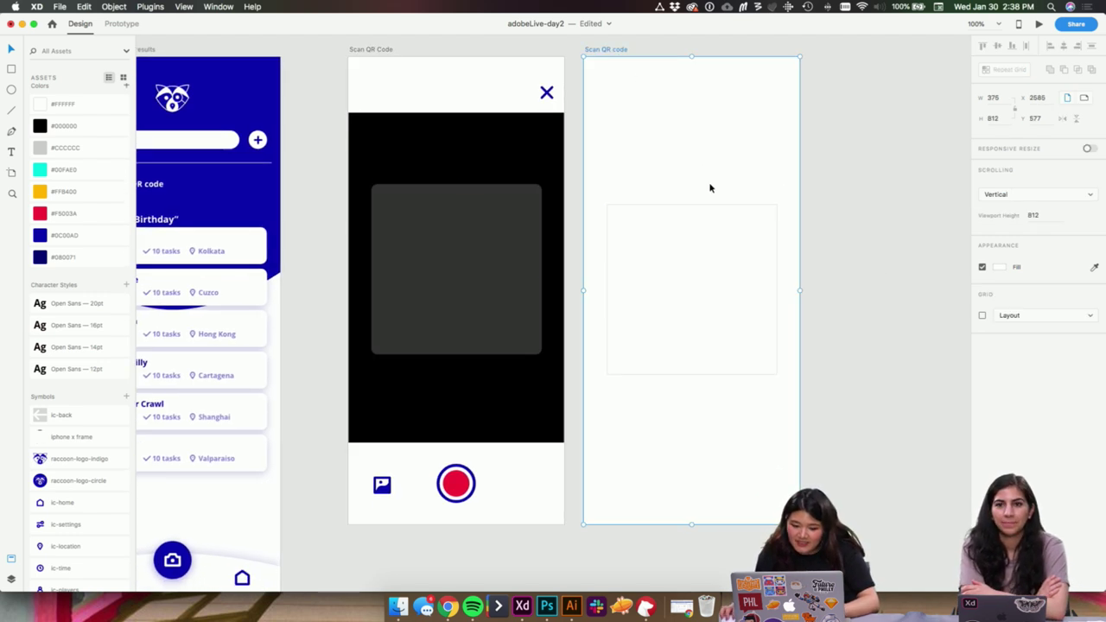
pyautogui.press('Delete')
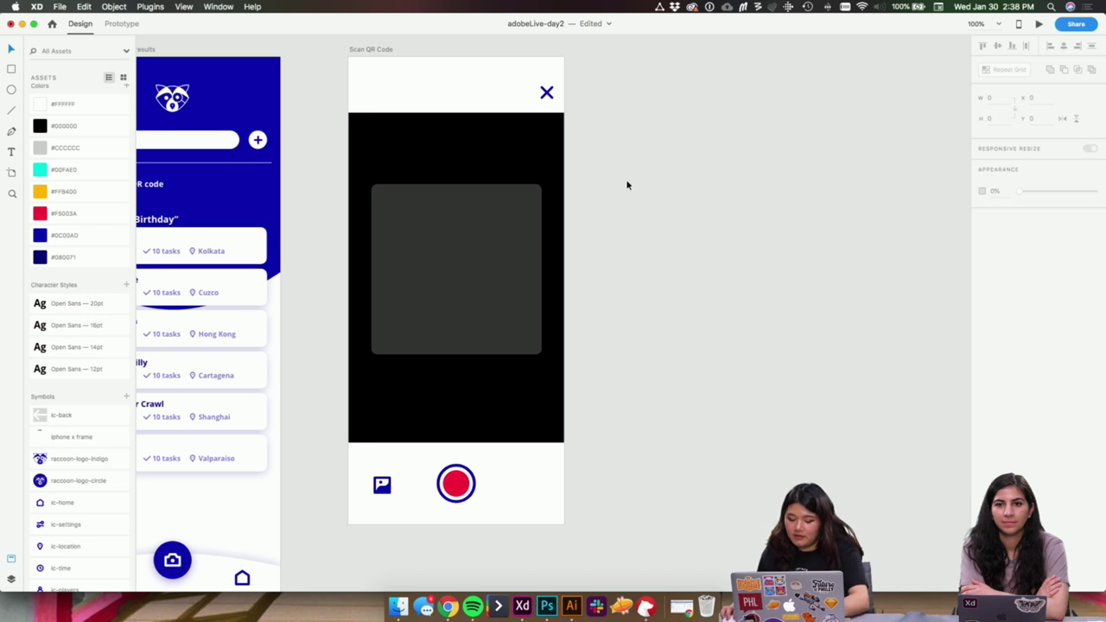
# - Copy the blue QR code from below the assets artboard and paste it onto the Scan QR Code artboard
pyautogui.press('super+minus')
pyautogui.hscroll(-5, 711, 250)
pyautogui.scroll(-3, 711, 249)
pyautogui.hscroll(-15, 732, 227)
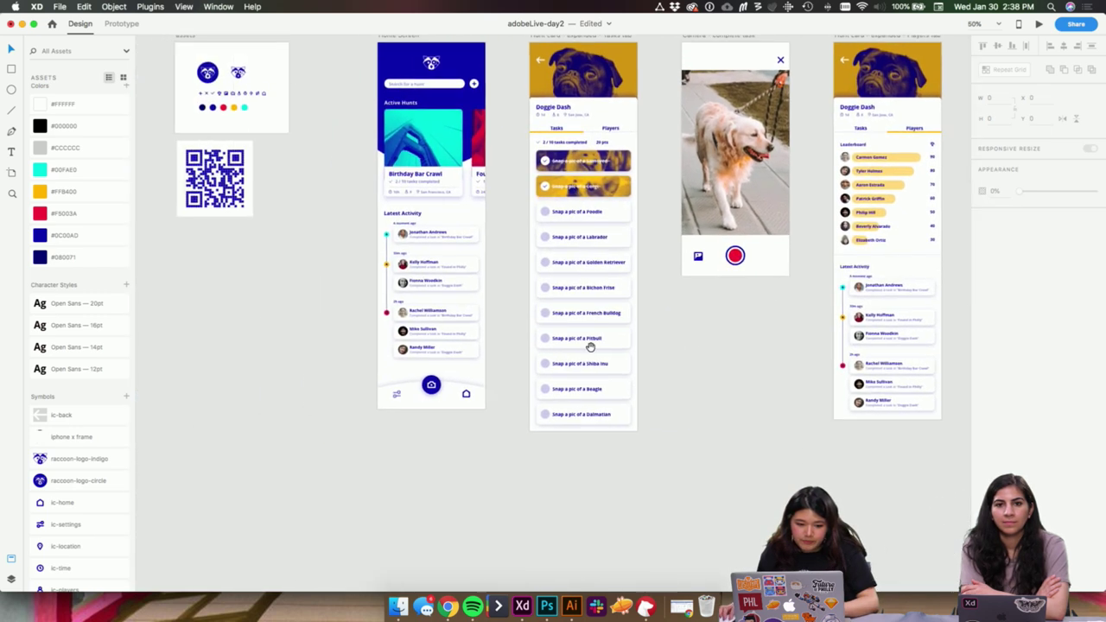
pyautogui.click(227, 177)
pyautogui.moveTo(226, 177); pyautogui.dragTo(231, 243)
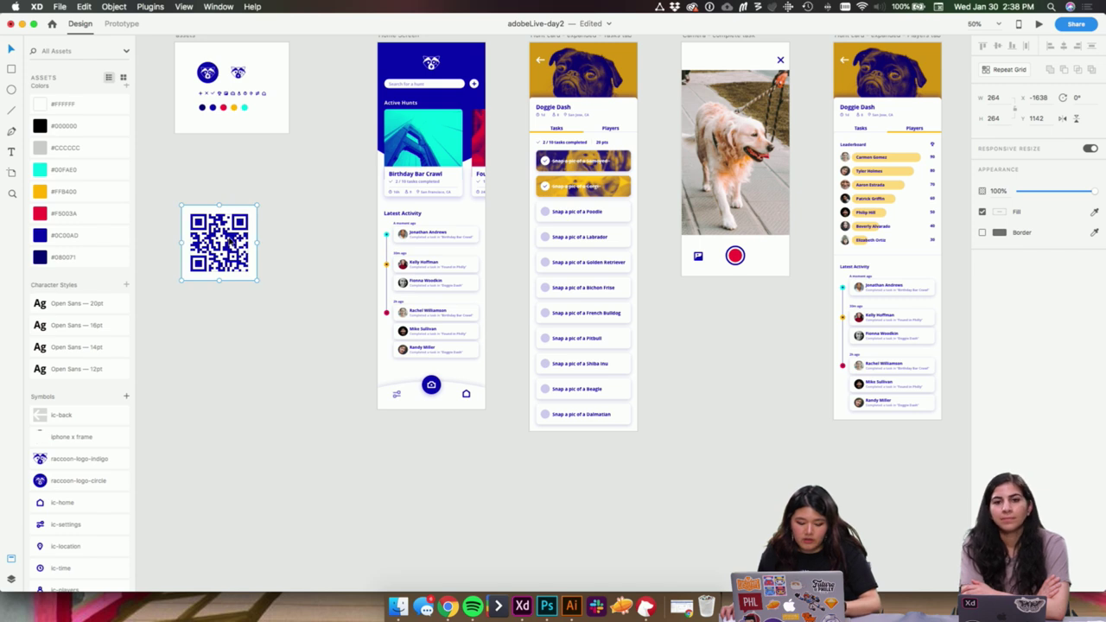
pyautogui.hscroll(15, 709, 160)
pyautogui.scroll(3, 709, 160)
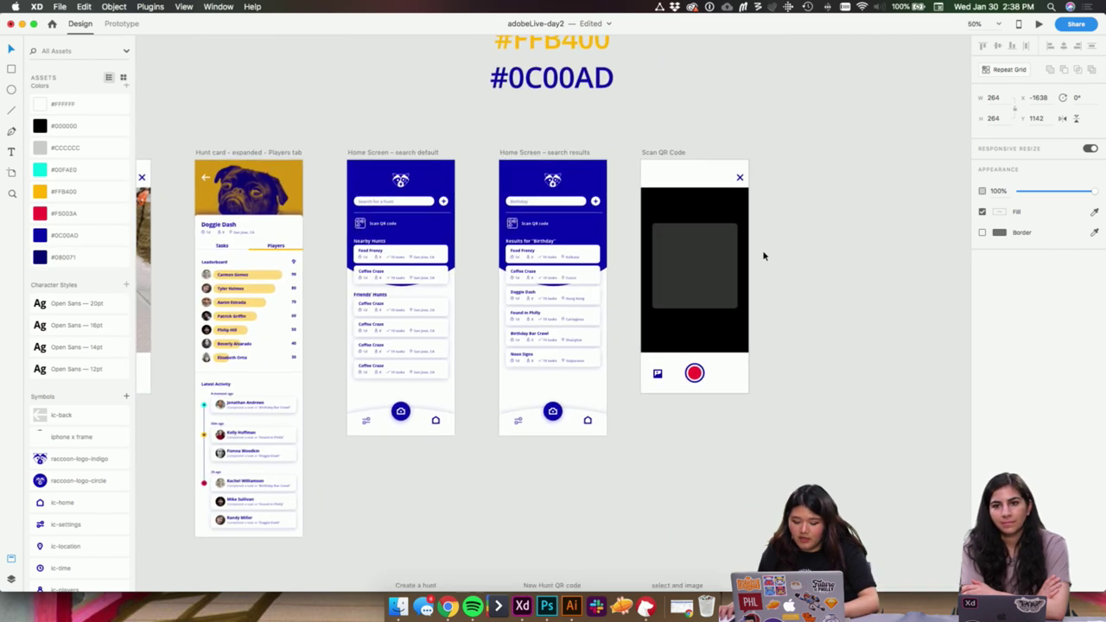
pyautogui.scroll(5, 763, 251)
pyautogui.hscroll(5, 790, 210)
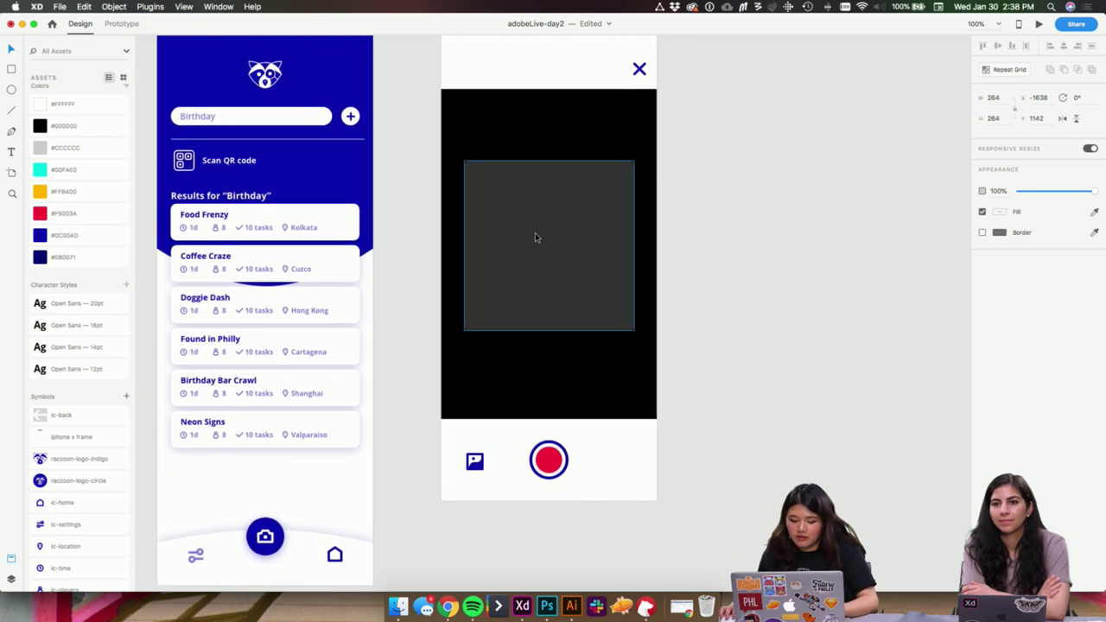
pyautogui.press('super+v')
# - Centre the QR code inside the translucent square at X 56, Y 237
pyautogui.moveTo(584, 357); pyautogui.dragTo(581, 299)
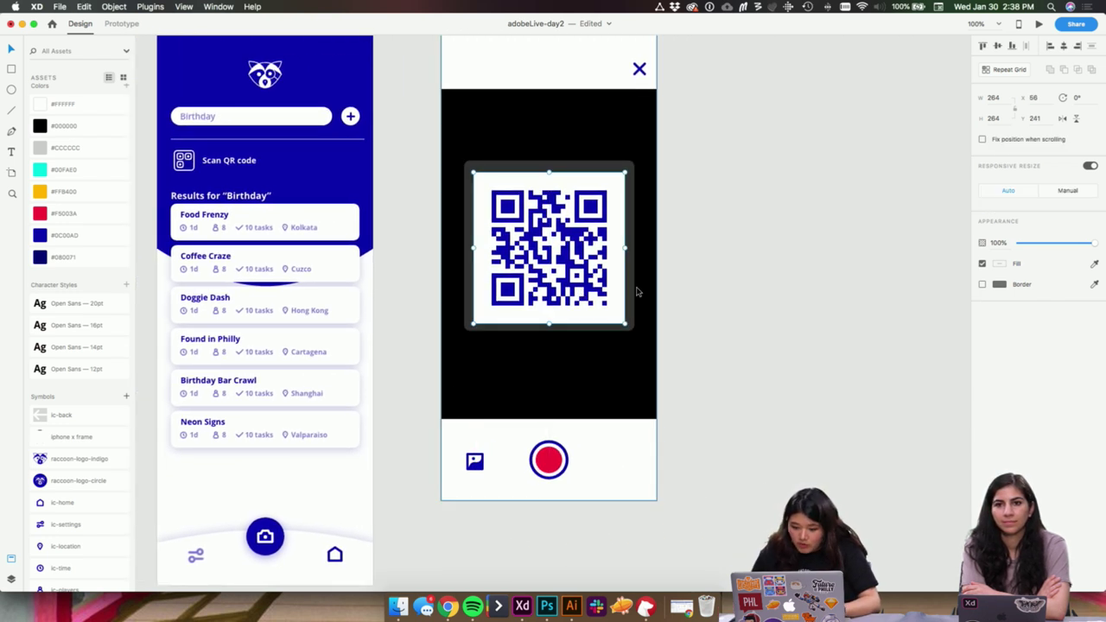
pyautogui.press('Up')
pyautogui.press('Up')
pyautogui.press('Up')
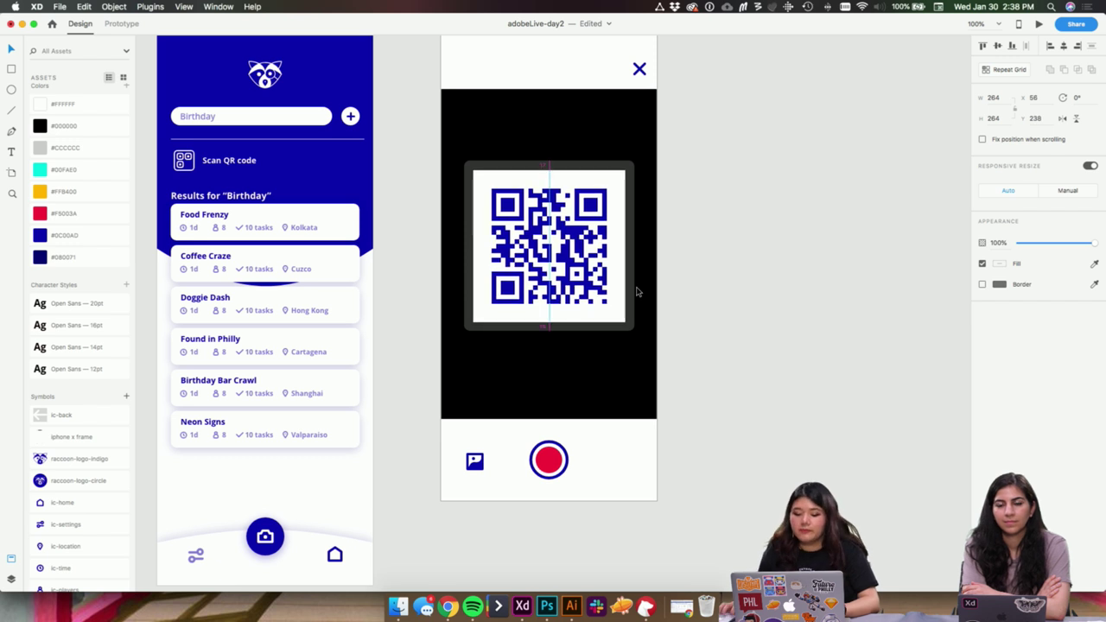
pyautogui.click(697, 181)
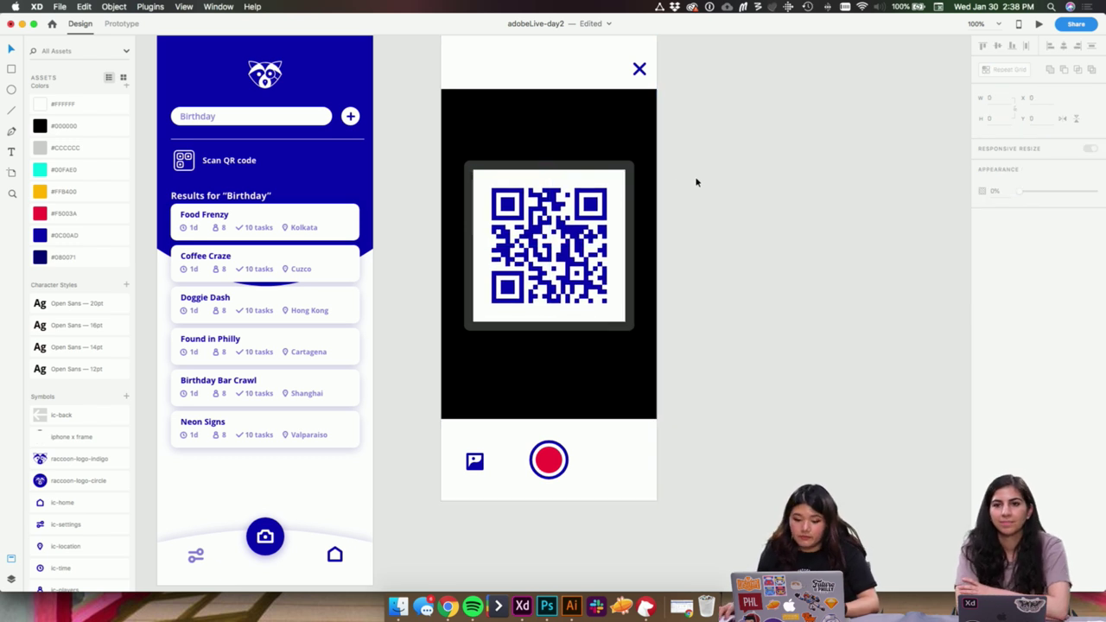
# - Give the QR code's white background square a corner radius of 10
pyautogui.click(616, 185)
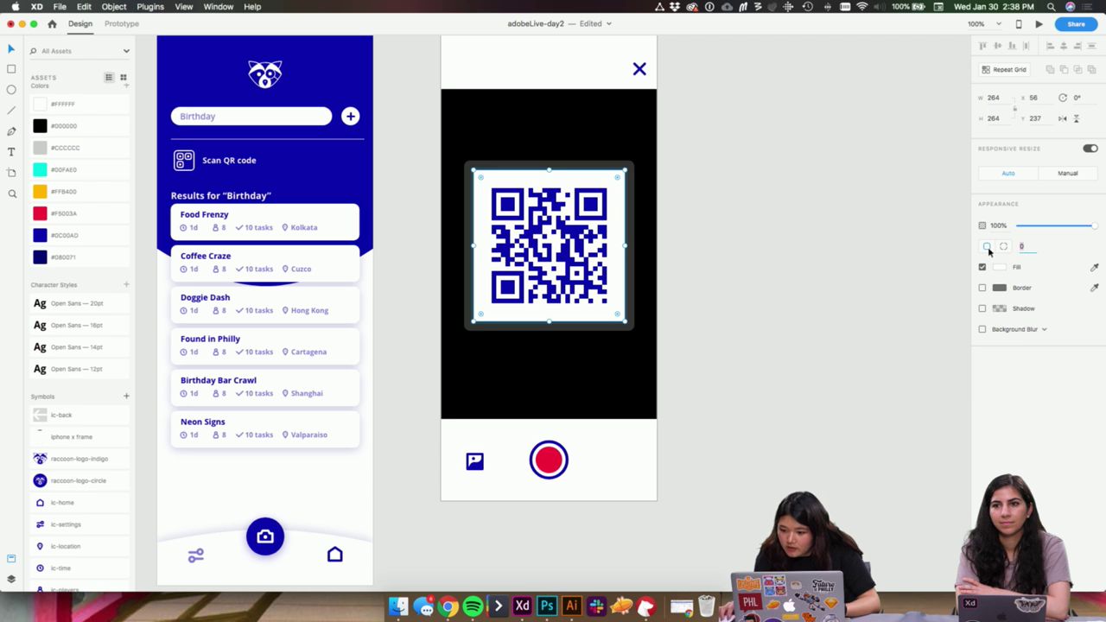
pyautogui.write('10')
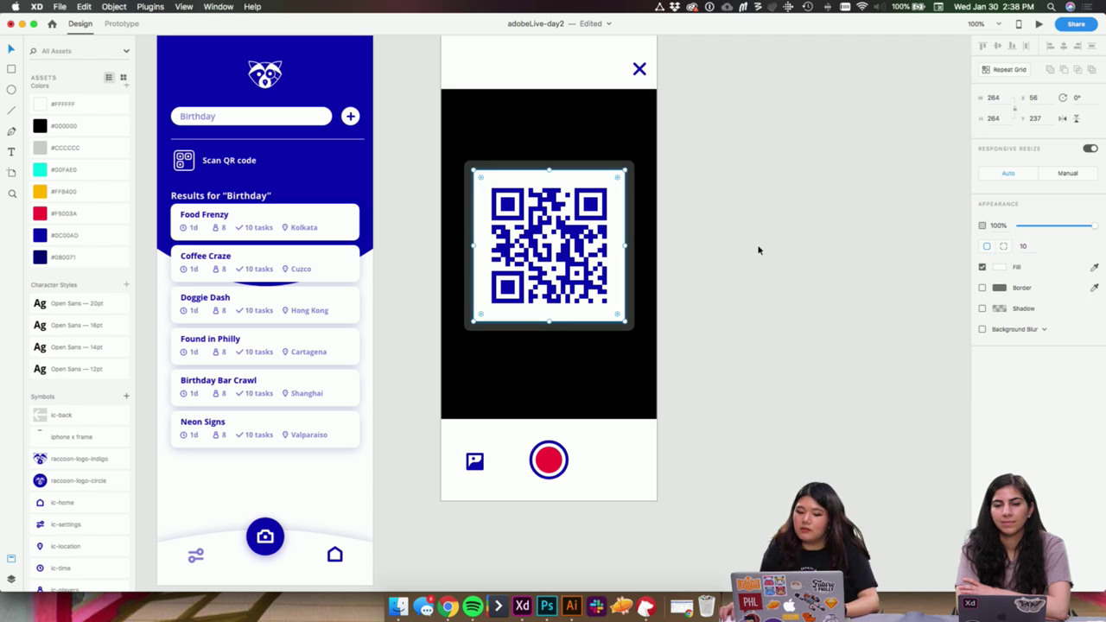
pyautogui.click(787, 239)
# - Move the "select and image" artboard up beside the Scan QR Code artboard and align their top edges
pyautogui.press('super+minus')
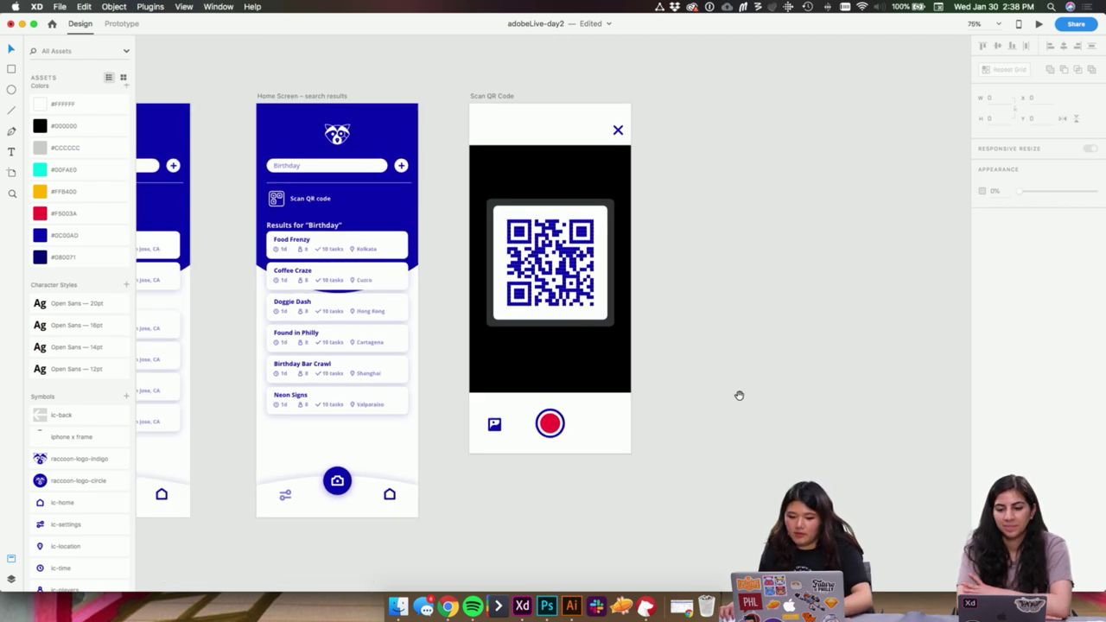
pyautogui.scroll(-5, 683, 418)
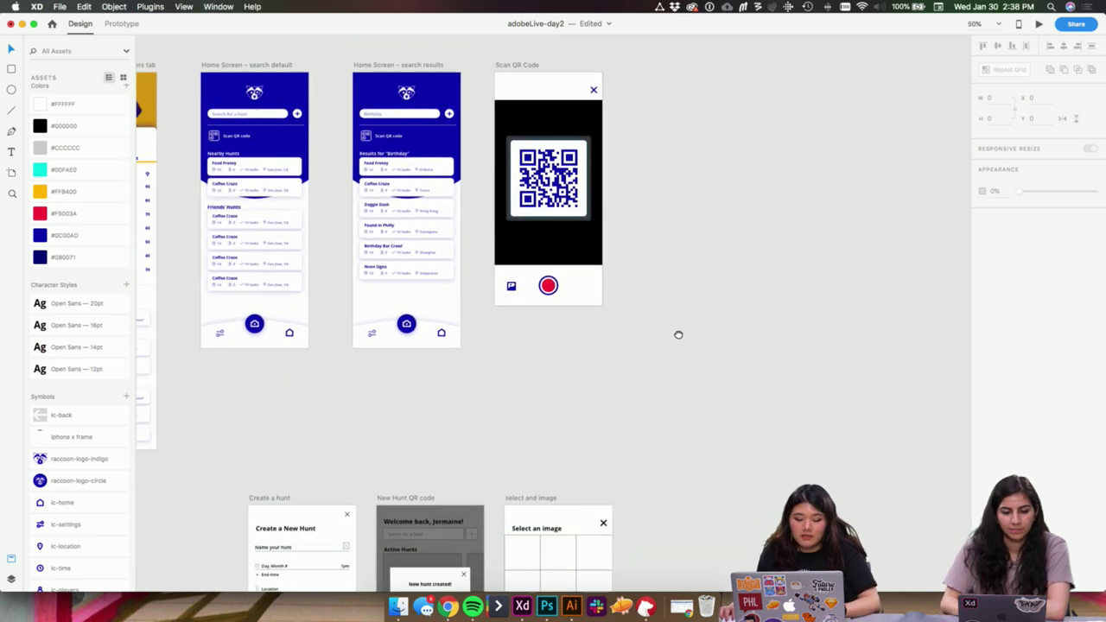
pyautogui.hscroll(-3, 649, 395)
pyautogui.moveTo(683, 413); pyautogui.dragTo(590, 414)
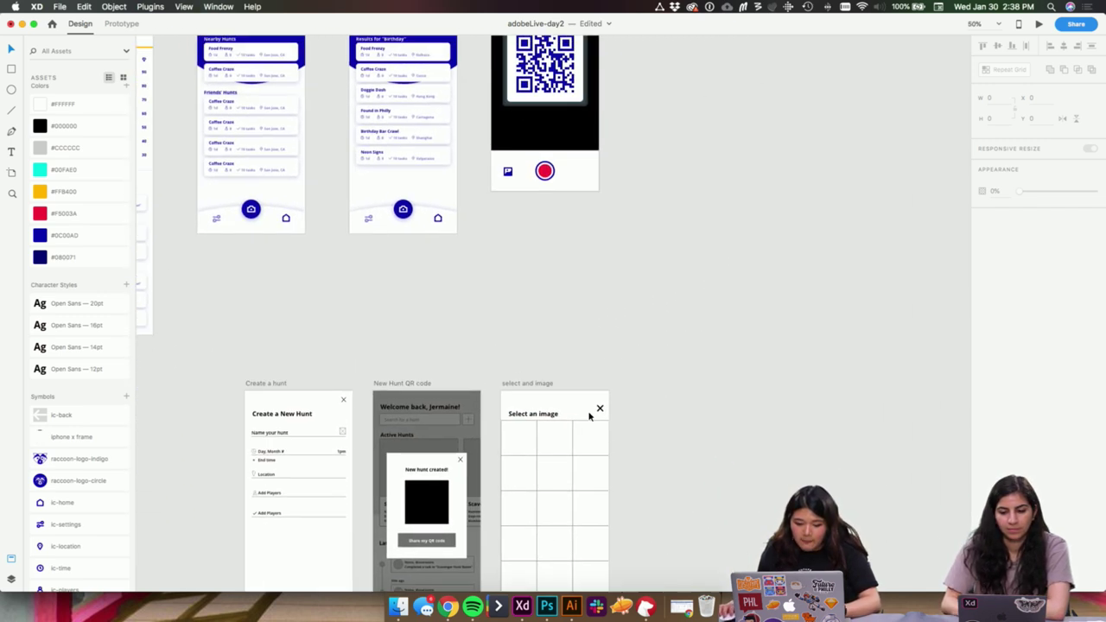
pyautogui.moveTo(695, 335); pyautogui.dragTo(604, 381)
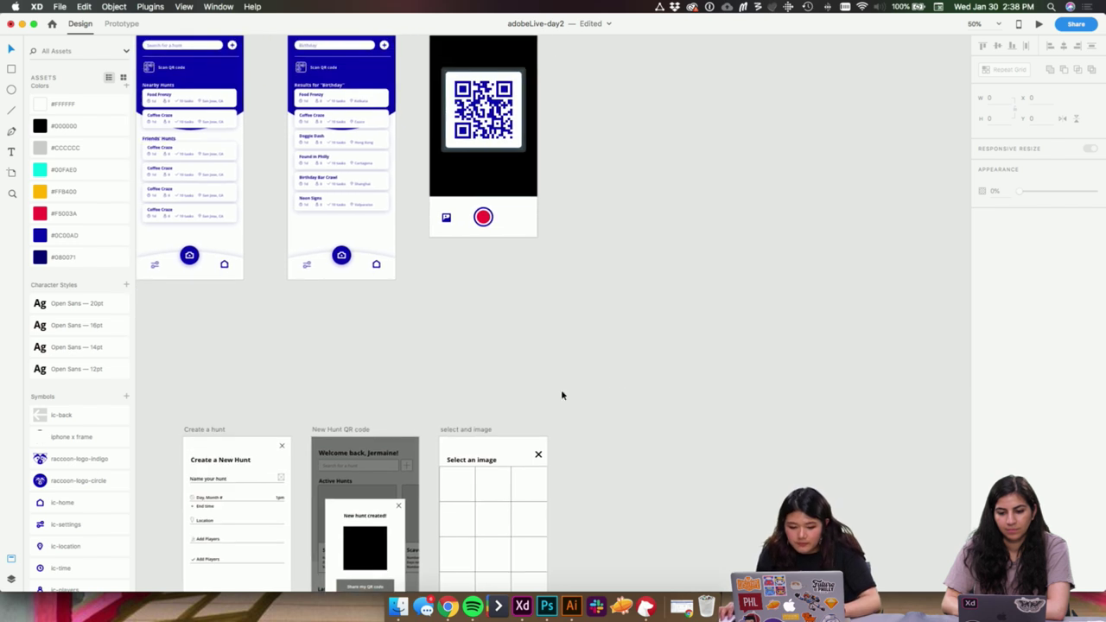
pyautogui.moveTo(450, 432); pyautogui.dragTo(583, 198)
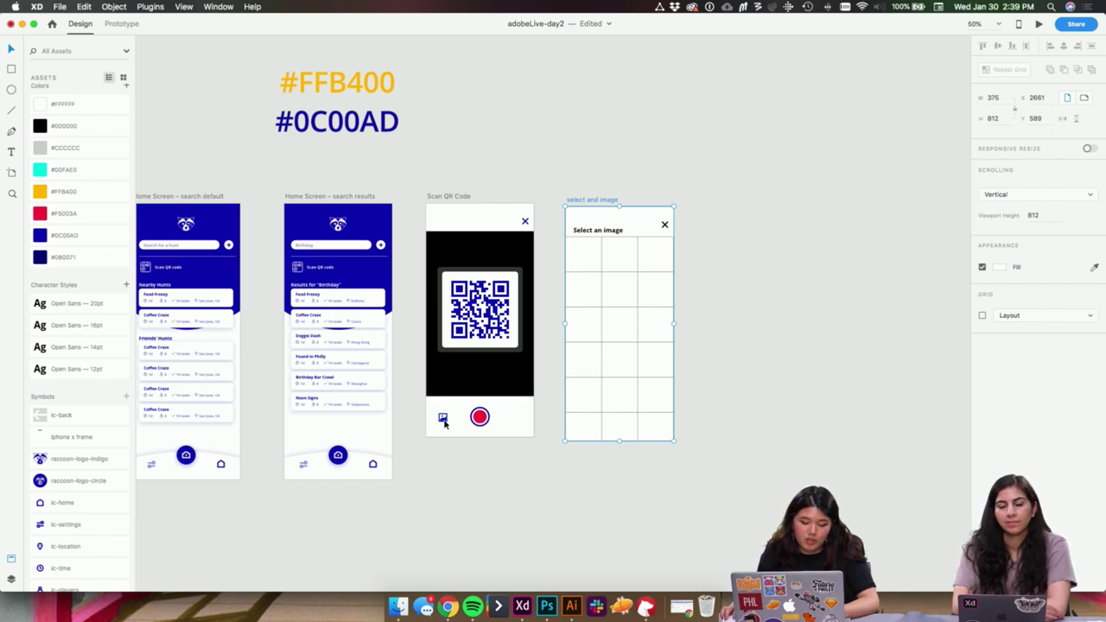
pyautogui.press('super+equal')
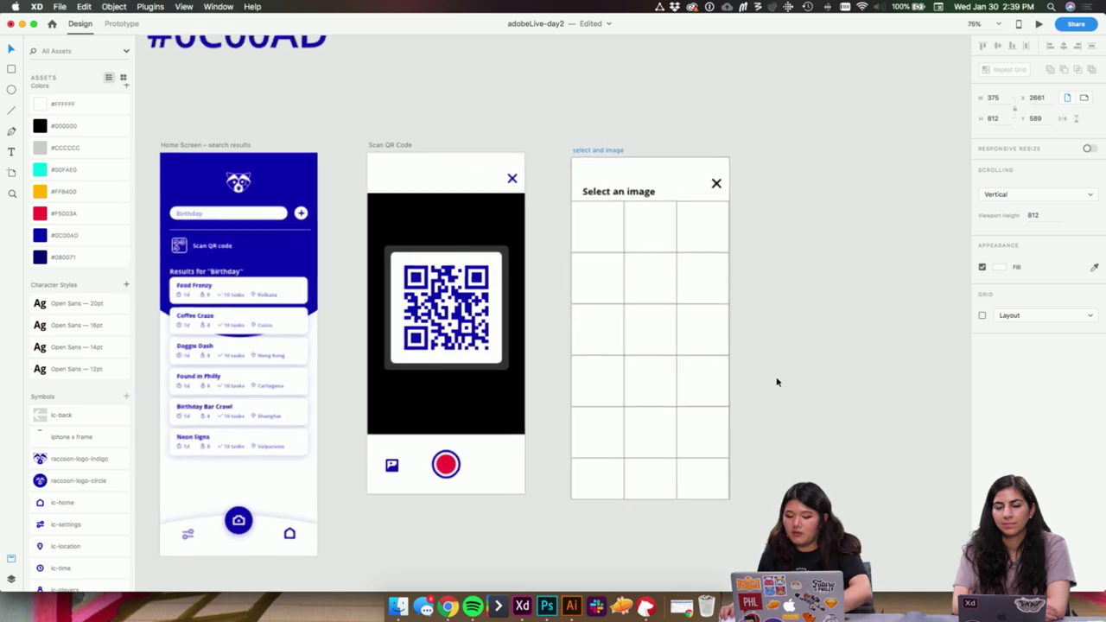
pyautogui.scroll(3, 792, 356)
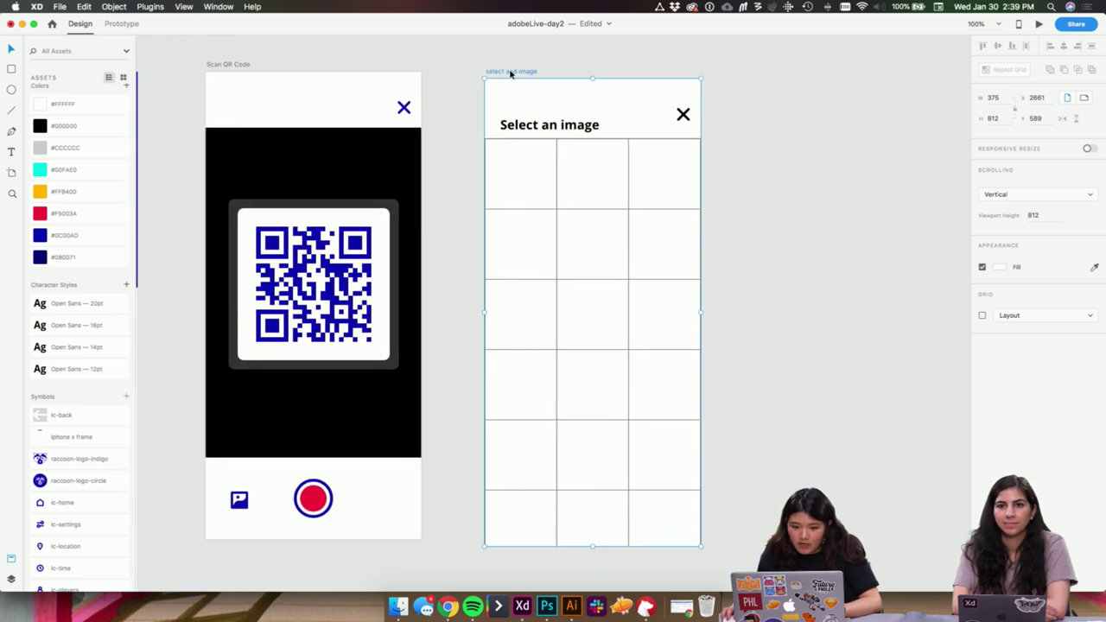
pyautogui.moveTo(511, 74); pyautogui.dragTo(509, 67)
# - Replace the black close icon on the "select and image" artboard with a copy of the blue one from Scan QR Code
pyautogui.click(403, 107)
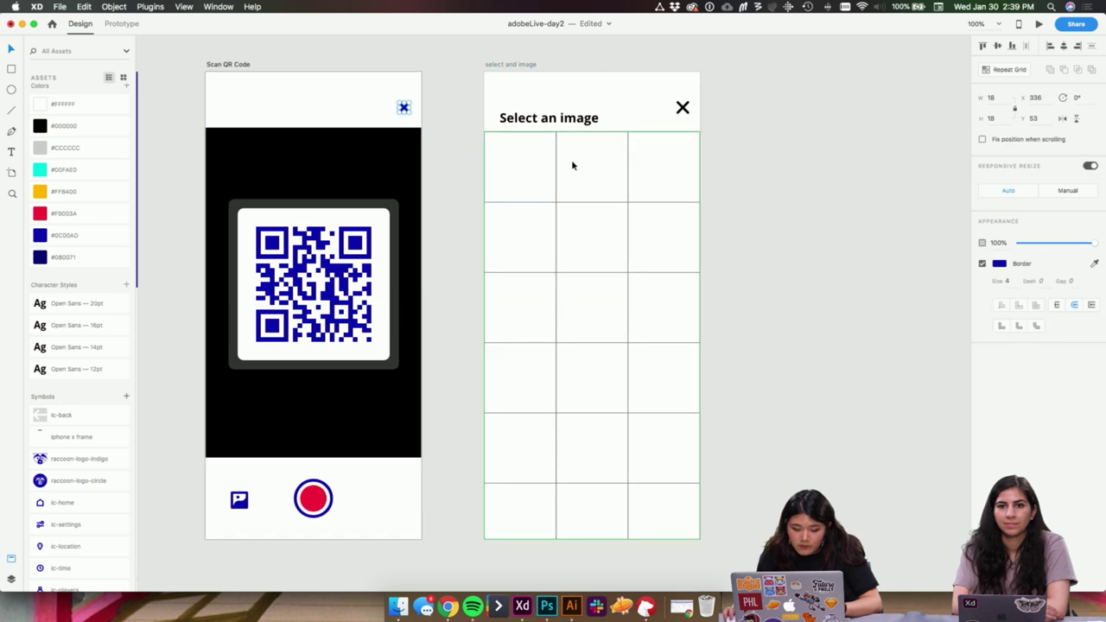
pyautogui.click(683, 107)
pyautogui.press('BackSpace')
pyautogui.press('super+v')
pyautogui.click(775, 167)
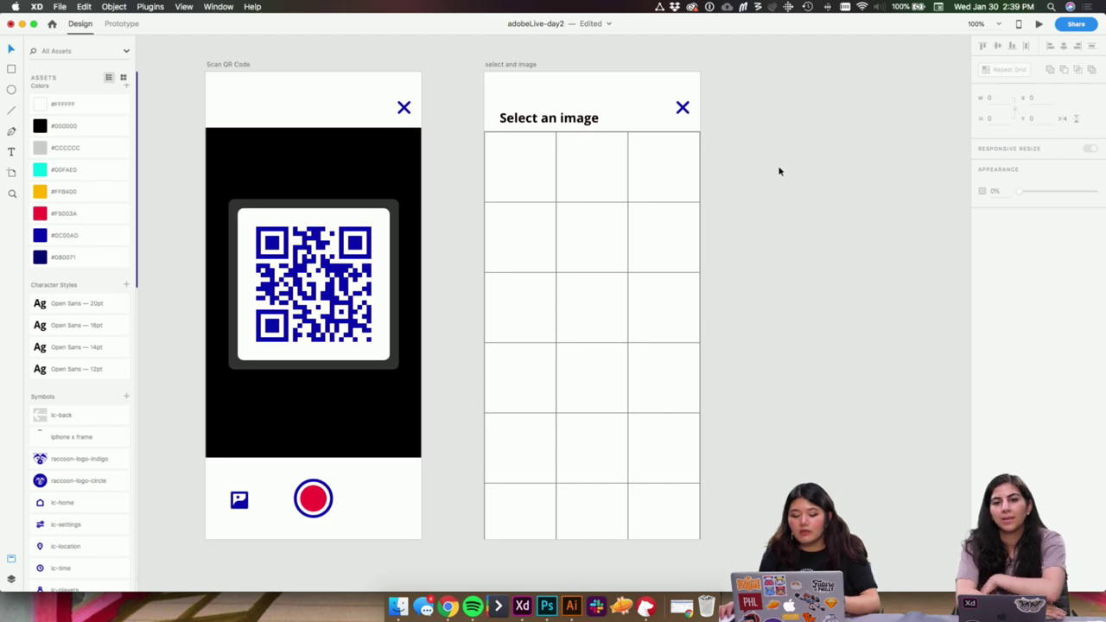
# - Try to fill the repeat grid on the "select and image" artboard with photos using the PhotoSplash plugin
pyautogui.click(149, 6)
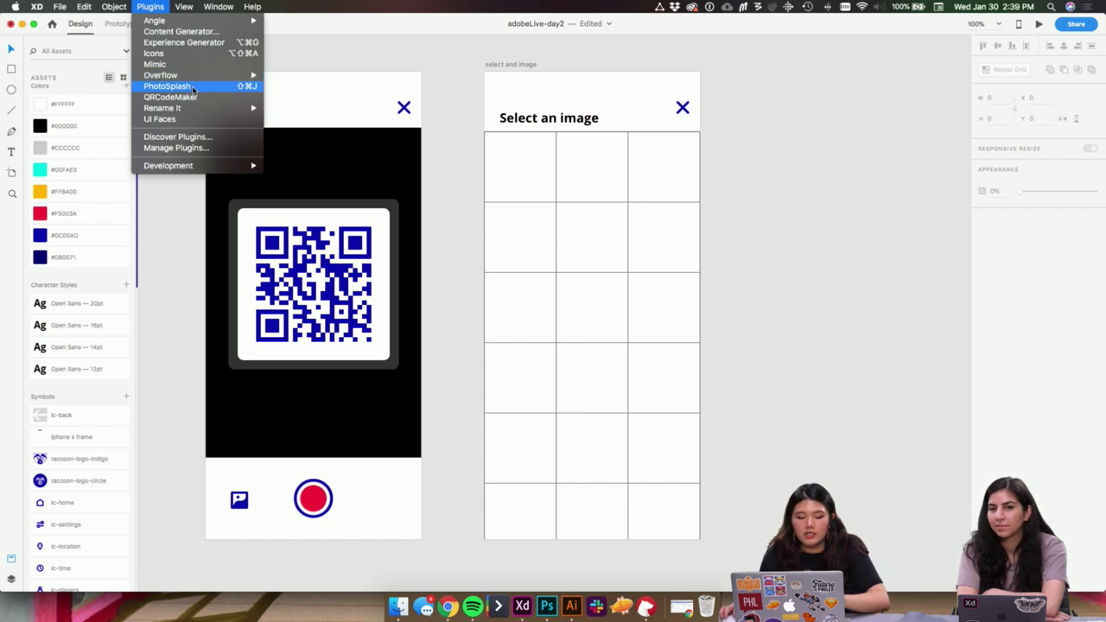
pyautogui.click(636, 192)
pyautogui.click(627, 196)
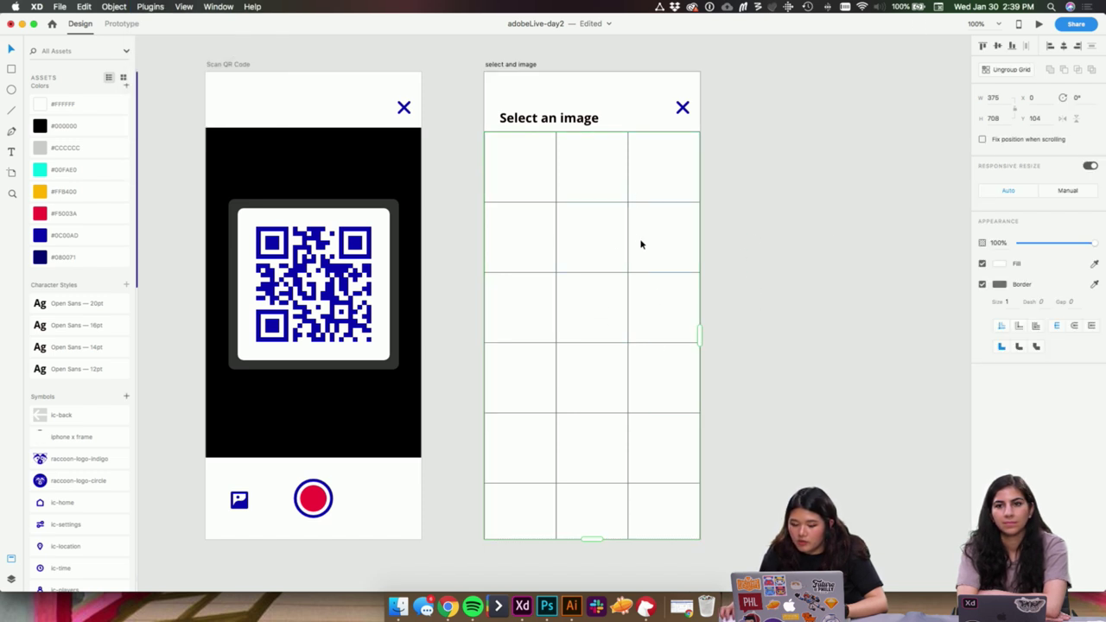
pyautogui.click(154, 7)
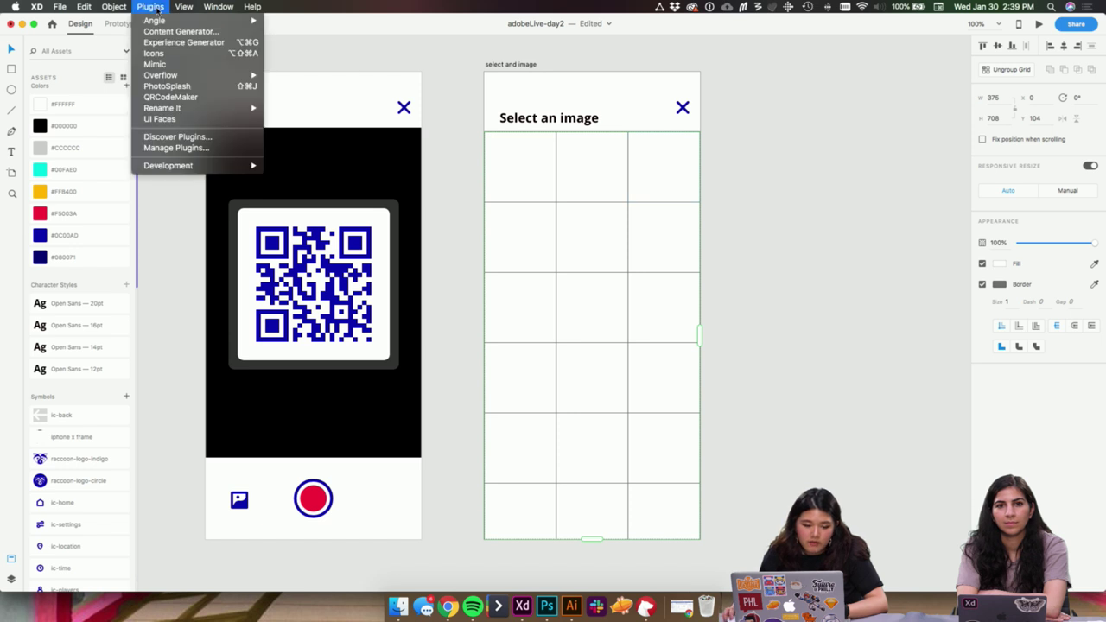
pyautogui.click(182, 97)
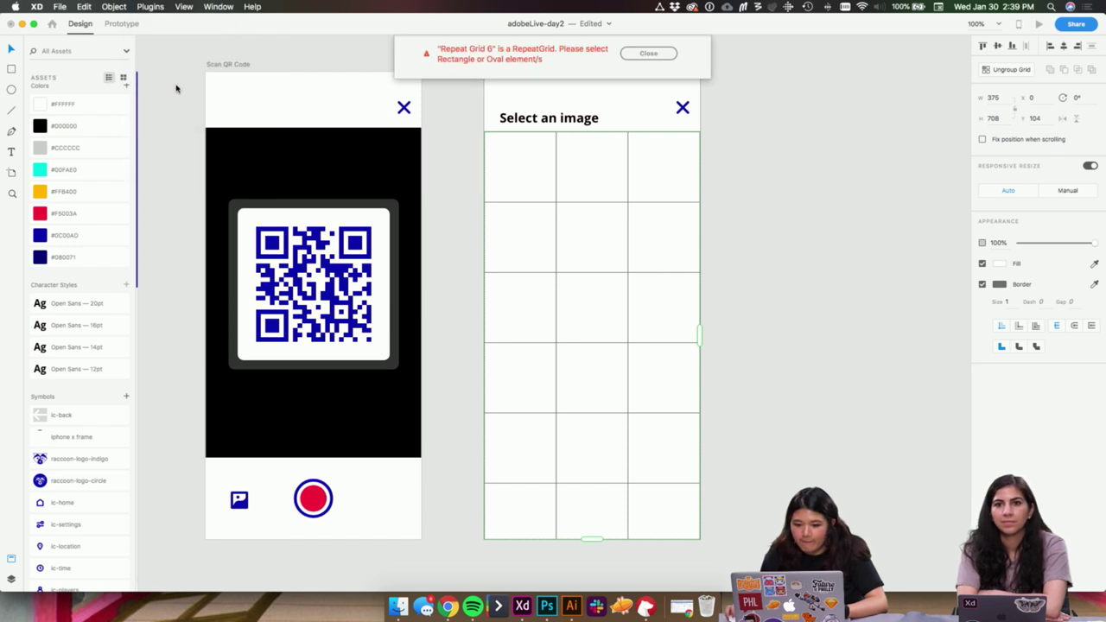
pyautogui.click(634, 57)
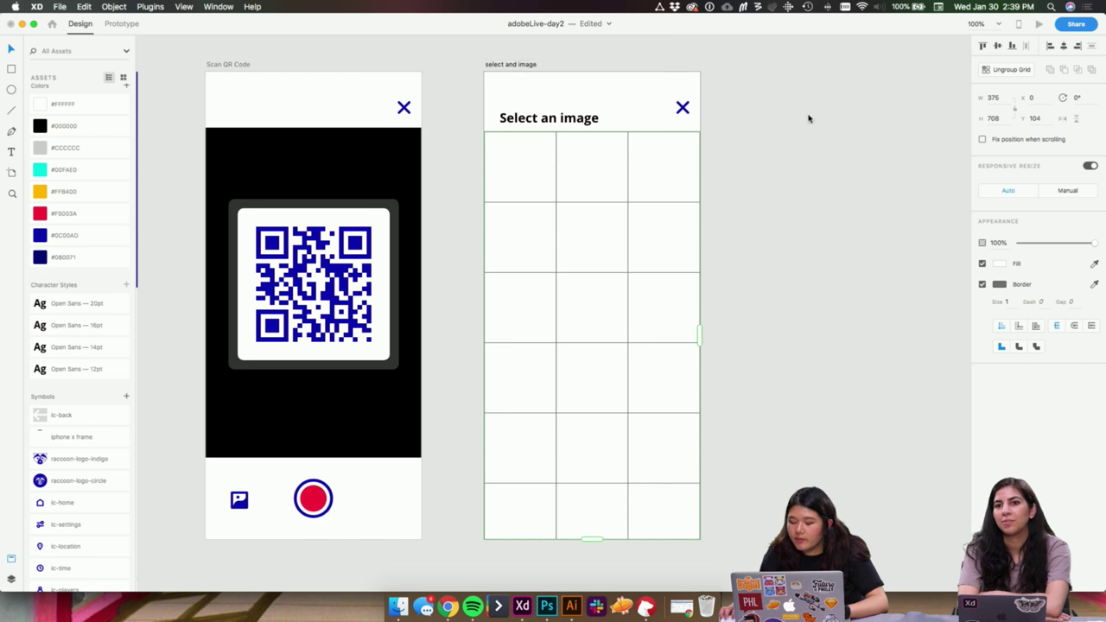
# - Ungroup the image repeat grid into separate rectangles and open the PhotoSplash plugin for them
pyautogui.click(1006, 70)
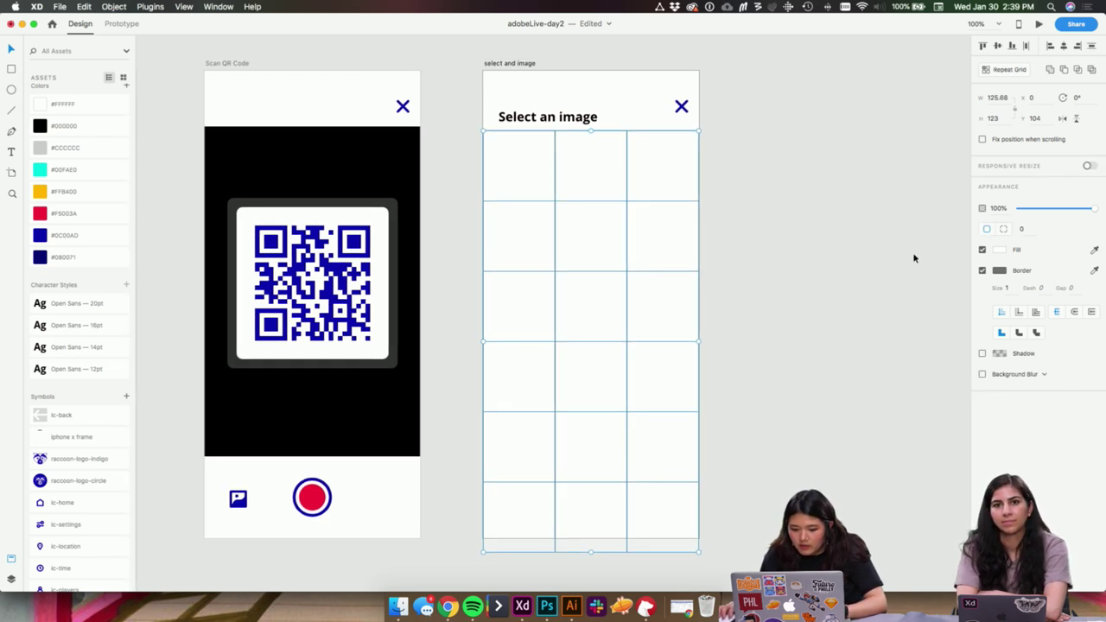
pyautogui.click(150, 6)
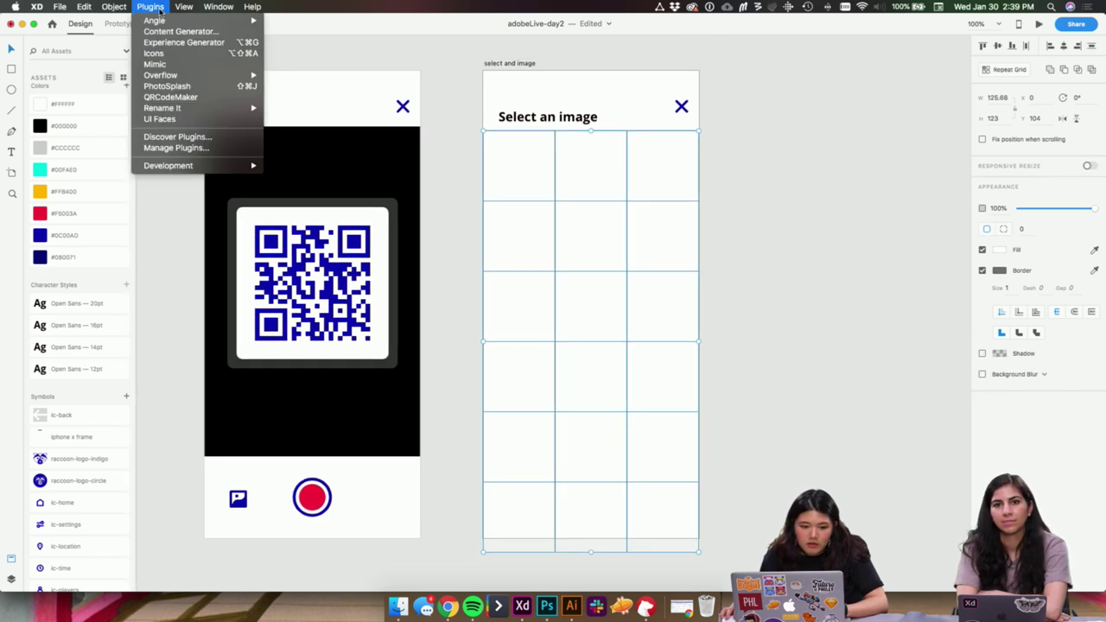
pyautogui.click(165, 86)
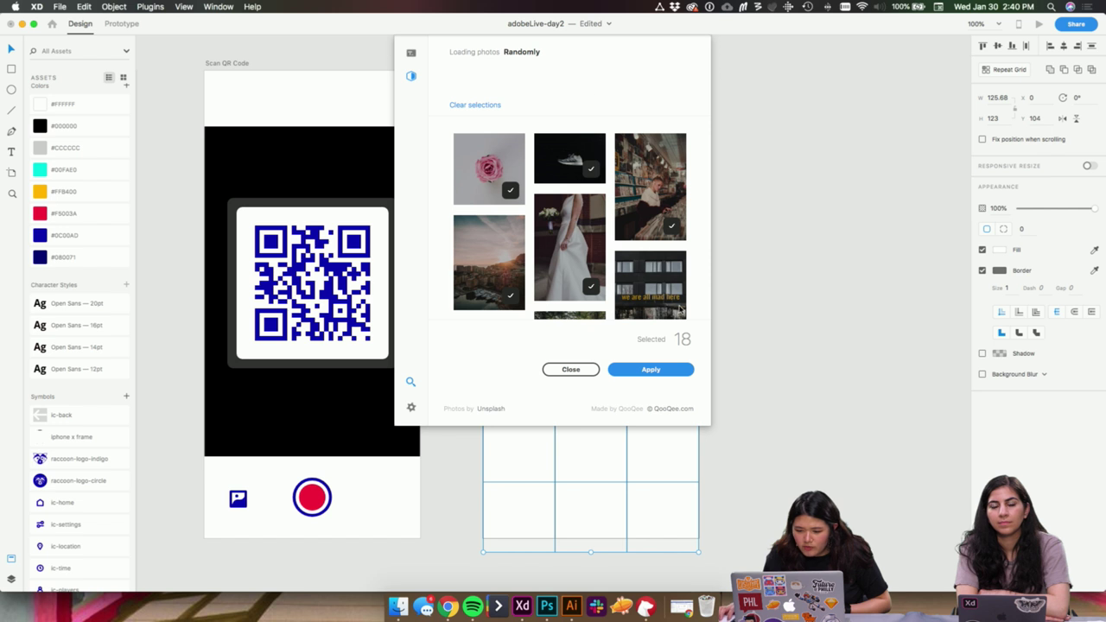
# - Browse PhotoSplash's random and keyword photo sets, and apply the preselected photos from the keyword set to the grid rectangles
pyautogui.scroll(-10, 593, 264)
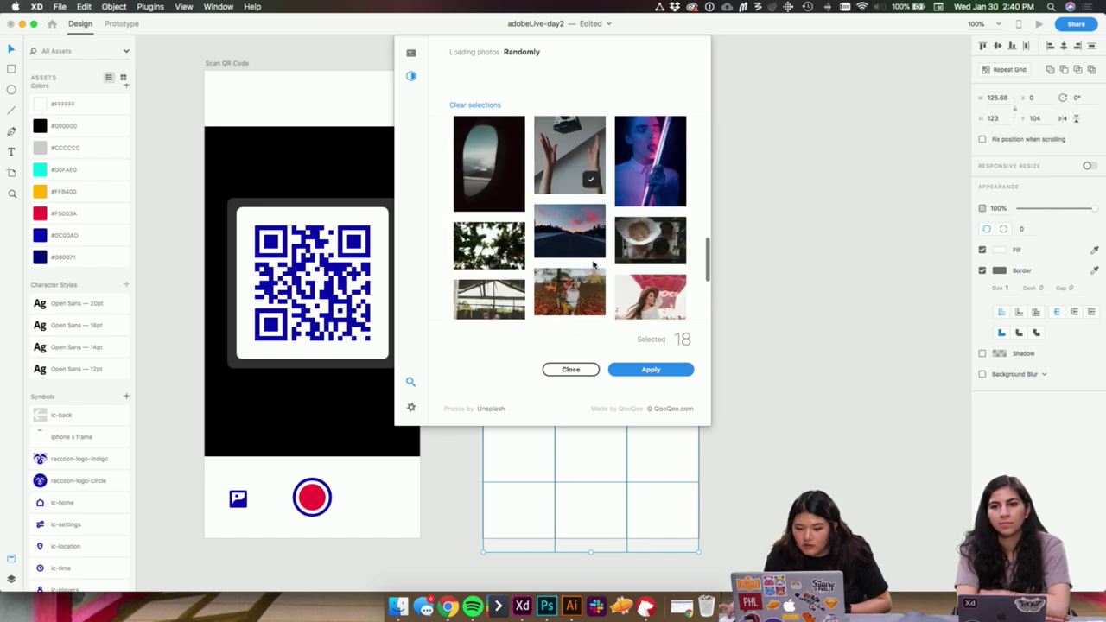
pyautogui.click(411, 54)
pyautogui.click(412, 76)
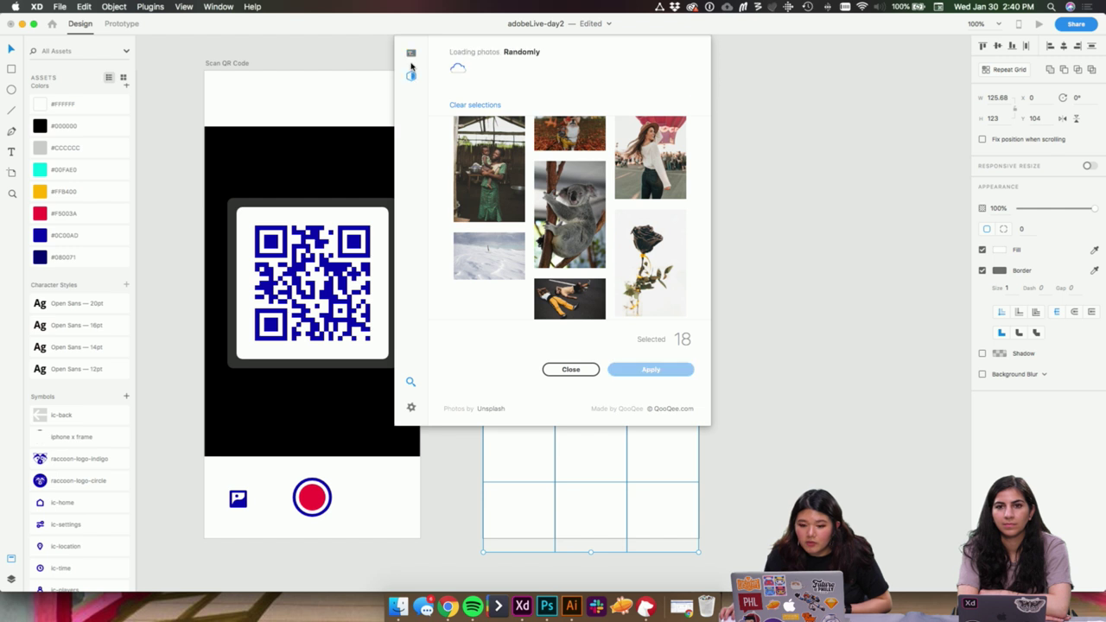
pyautogui.click(411, 54)
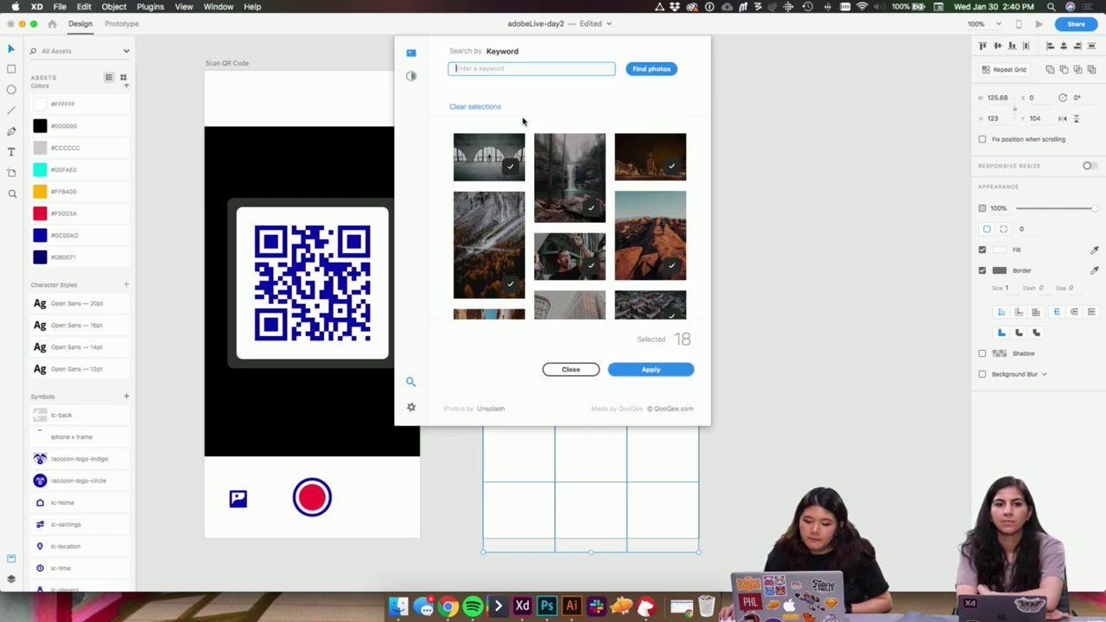
pyautogui.scroll(-10, 588, 220)
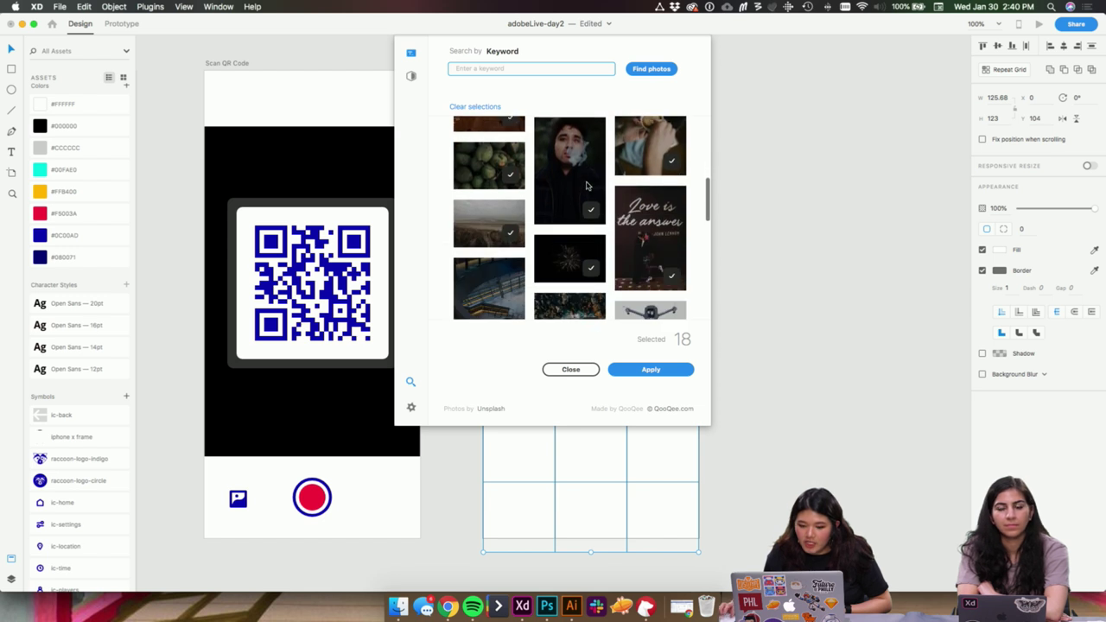
pyautogui.scroll(-8, 587, 186)
pyautogui.scroll(15, 586, 186)
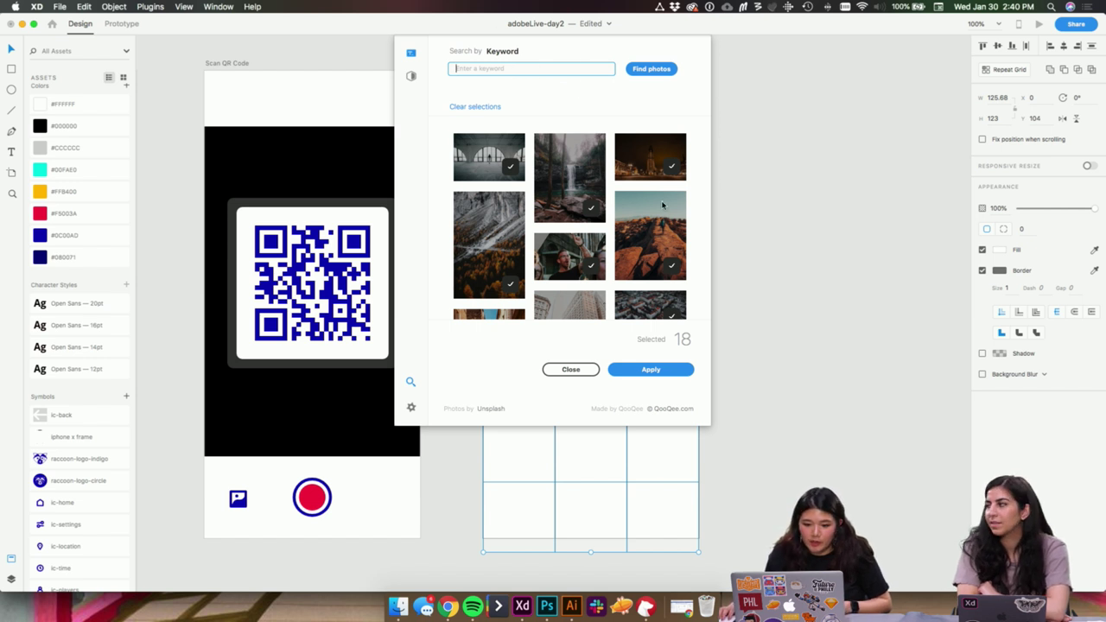
pyautogui.click(650, 369)
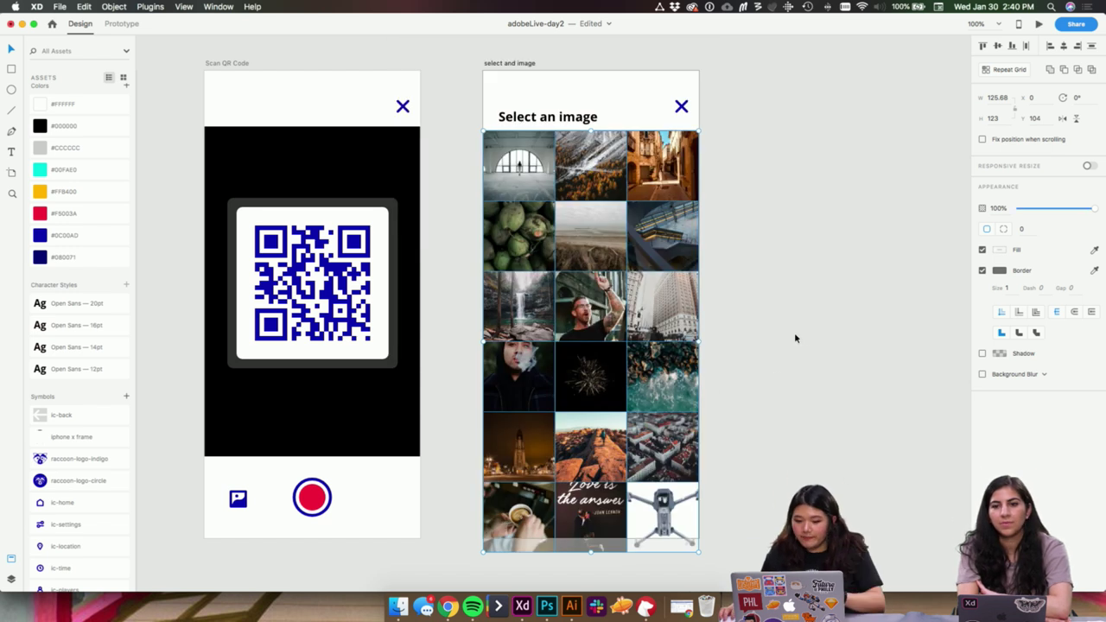
pyautogui.click(794, 378)
# - Set the border colour of all the photo rectangles on the "select and image" artboard to white, #FFFFFF
pyautogui.moveTo(791, 372); pyautogui.dragTo(795, 370)
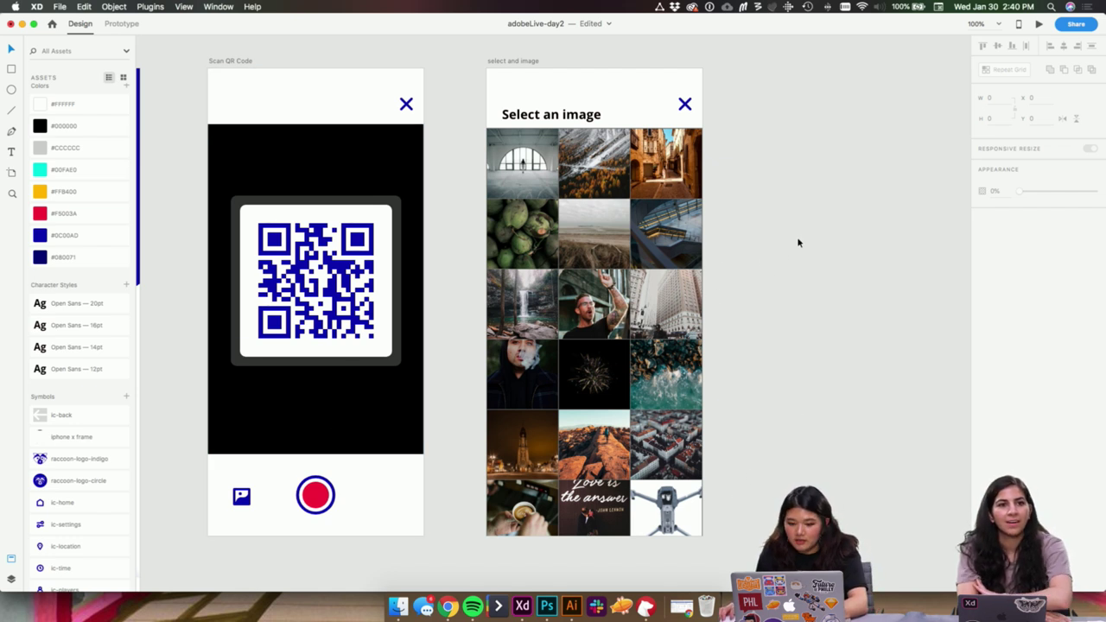
pyautogui.moveTo(760, 180); pyautogui.dragTo(488, 547)
pyautogui.click(1000, 270)
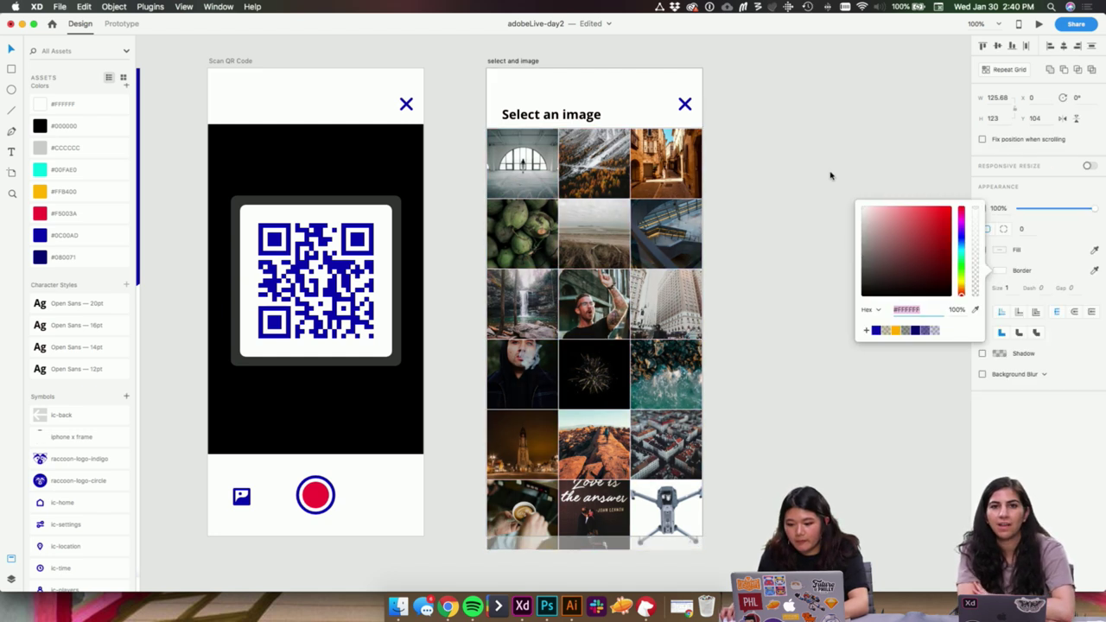
pyautogui.click(803, 122)
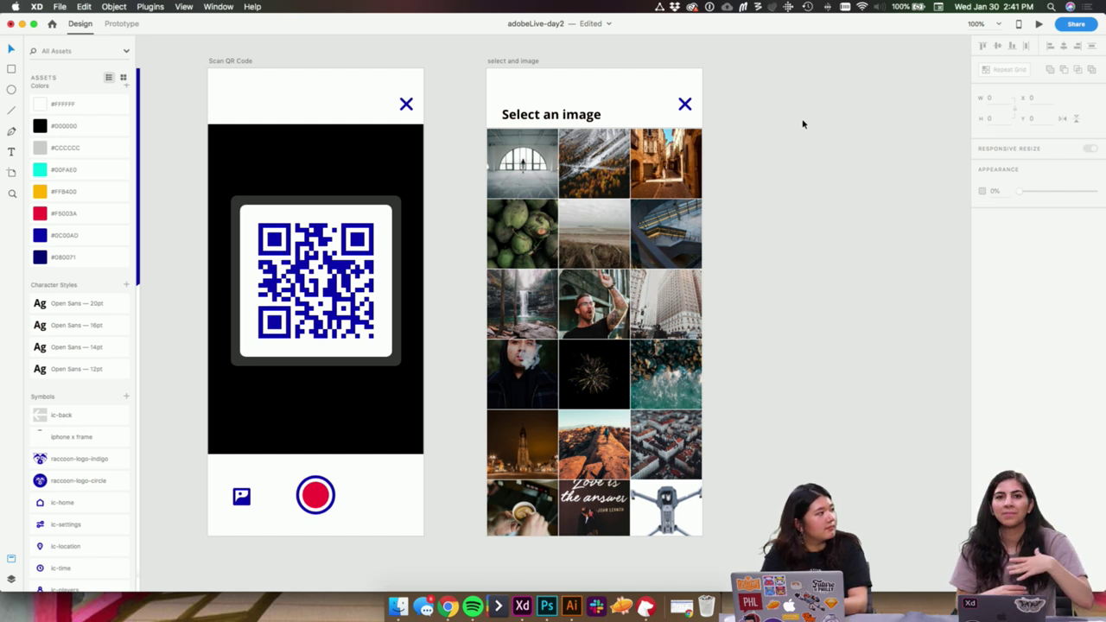
# - Colour the "Select an image" title on the "select and image" artboard indigo, #0C00AD
pyautogui.scroll(-4, 803, 129)
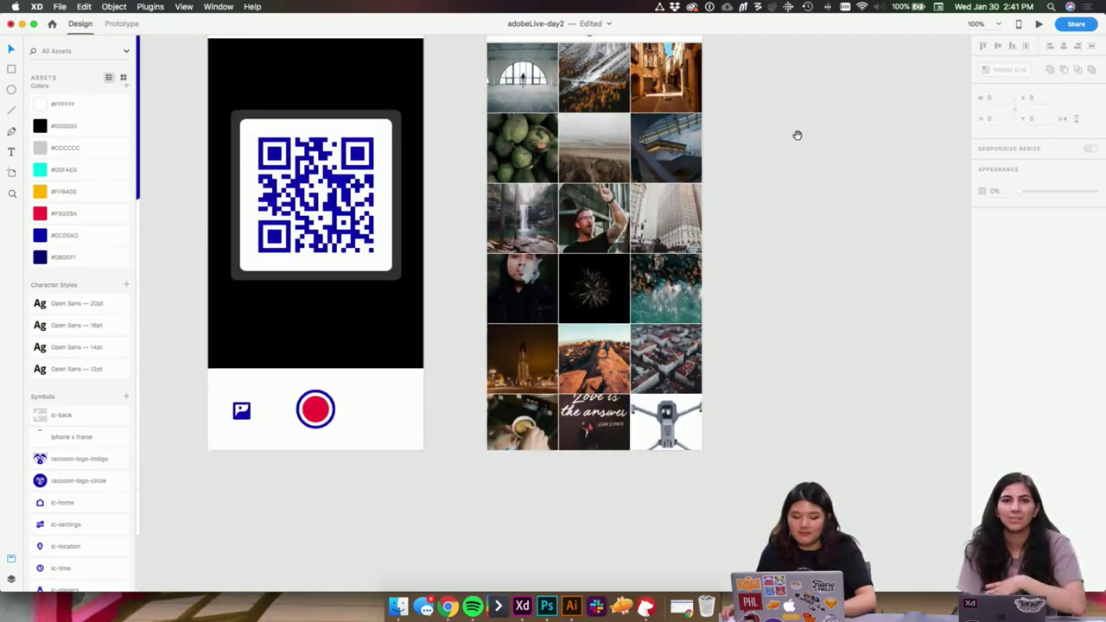
pyautogui.scroll(5, 797, 128)
pyautogui.click(605, 148)
pyautogui.hscroll(1, 603, 143)
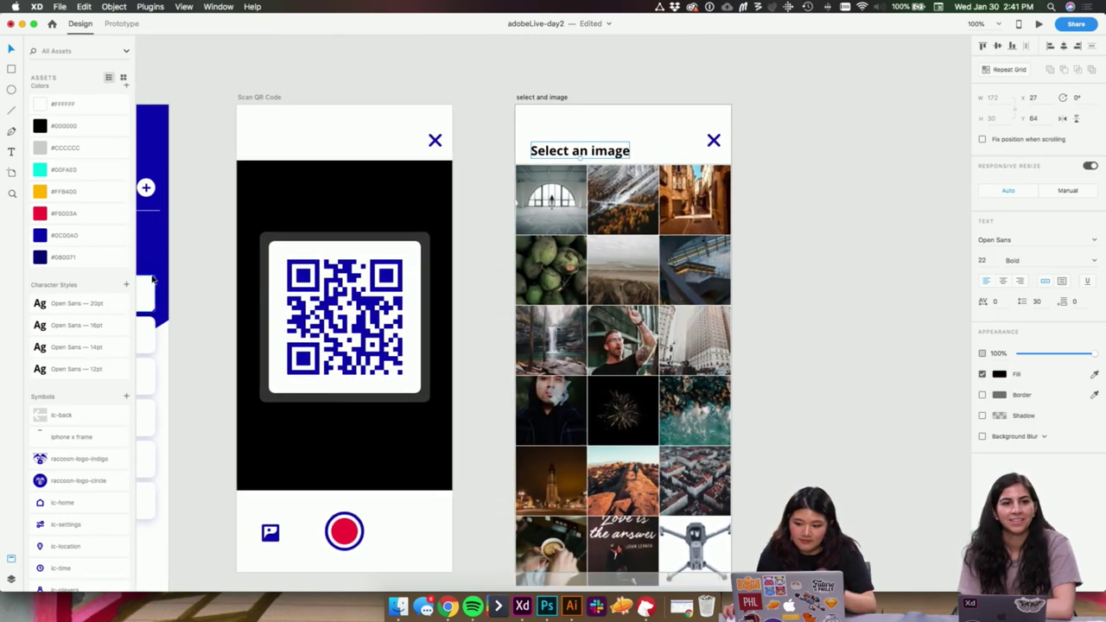
pyautogui.click(64, 237)
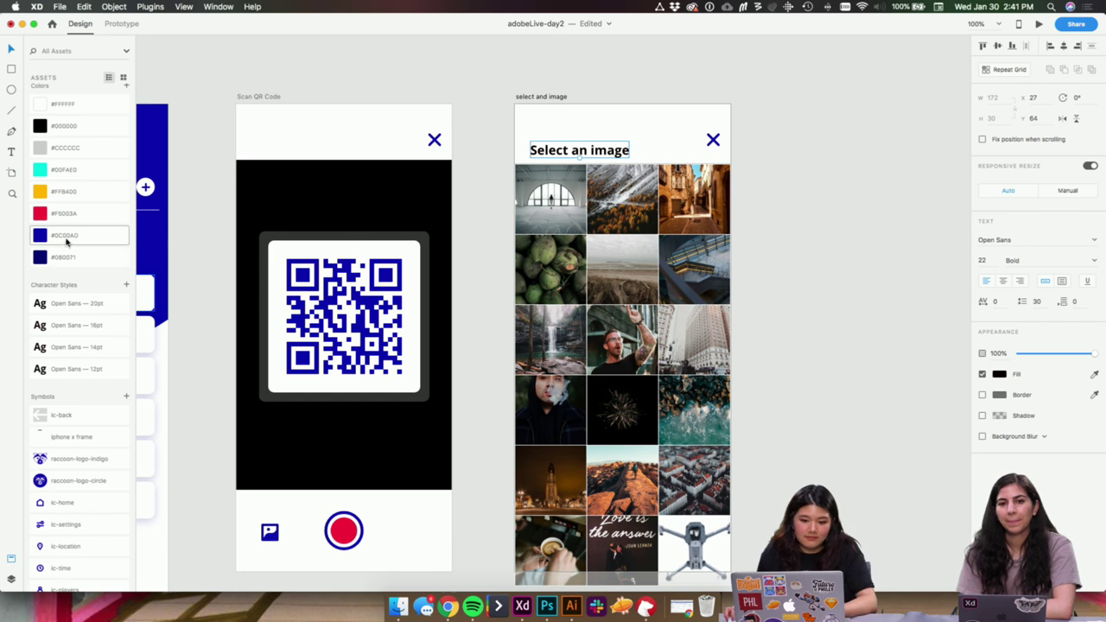
pyautogui.click(856, 229)
# - Move the "Create a hunt" and "New Hunt QR code" wireframe artboards into the styled row, directly after "select and image"
pyautogui.press('super+minus')
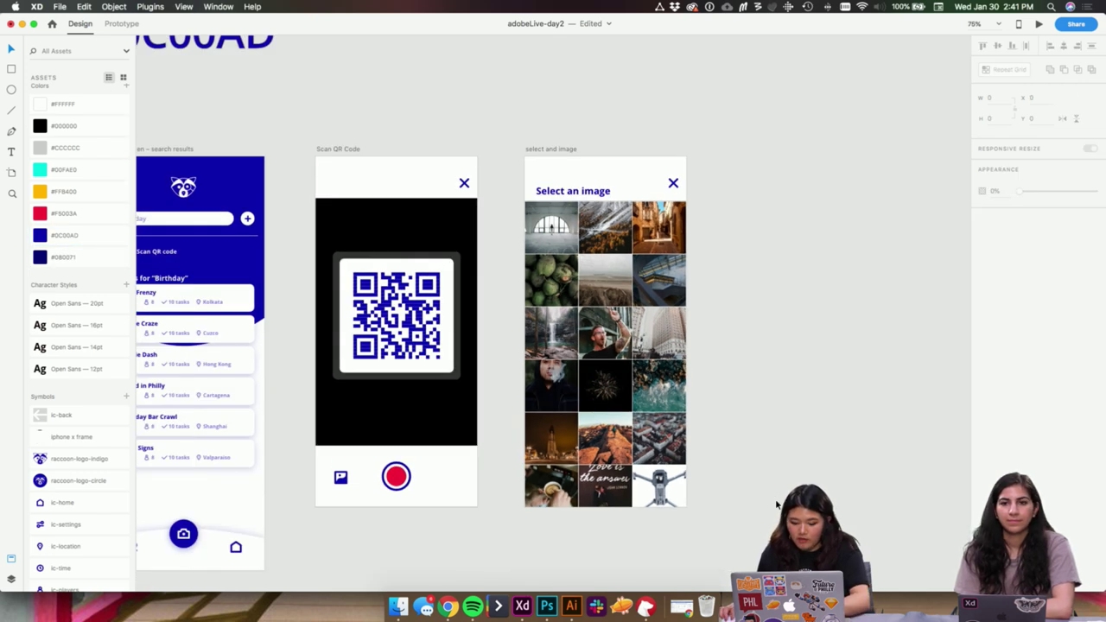
pyautogui.press('super+minus')
pyautogui.scroll(-10, 699, 526)
pyautogui.moveTo(277, 216); pyautogui.dragTo(635, 531)
pyautogui.moveTo(338, 228); pyautogui.dragTo(649, 121)
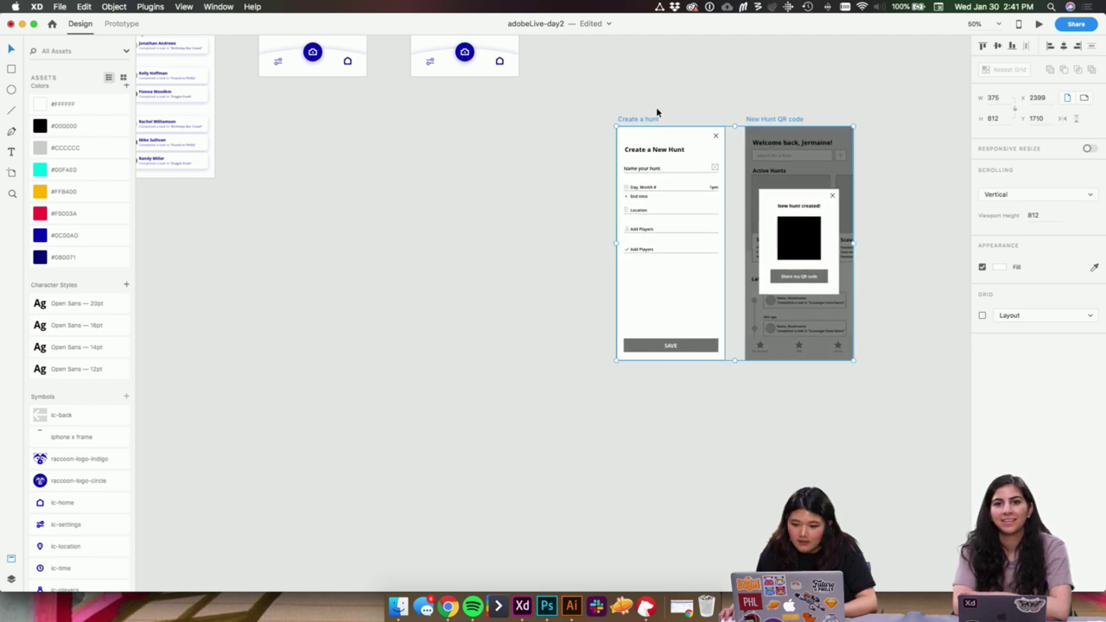
pyautogui.scroll(5, 388, 343)
pyautogui.hscroll(5, 388, 343)
pyautogui.moveTo(309, 408); pyautogui.dragTo(589, 146)
pyautogui.click(670, 336)
pyautogui.scroll(-5, 669, 336)
pyautogui.hscroll(-2, 670, 336)
pyautogui.moveTo(700, 216); pyautogui.dragTo(282, 597)
pyautogui.moveTo(360, 270); pyautogui.dragTo(634, 49)
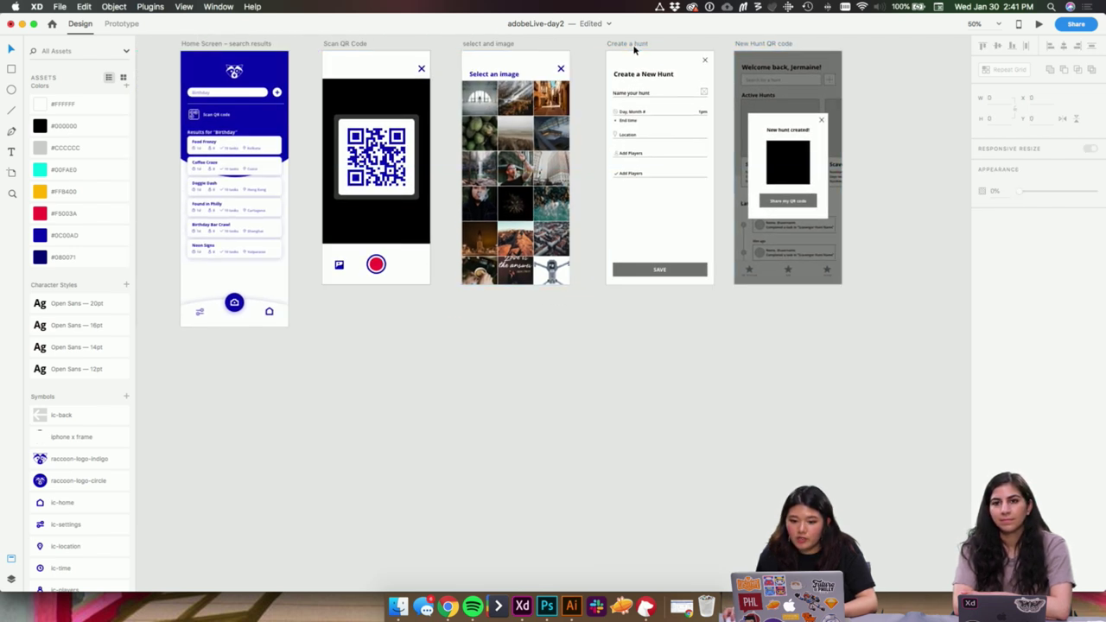
# - Review the row of styled screens from the Home Screen onward and return to the "Create a hunt" artboard
pyautogui.scroll(3, 578, 182)
pyautogui.hscroll(-8, 578, 181)
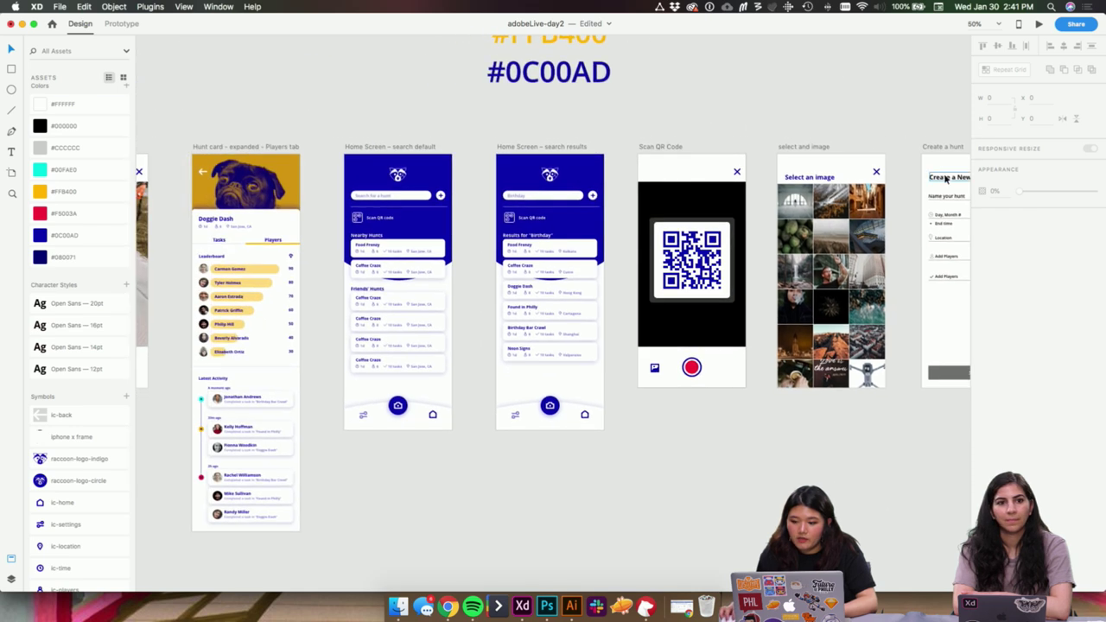
pyautogui.moveTo(198, 98); pyautogui.dragTo(717, 91)
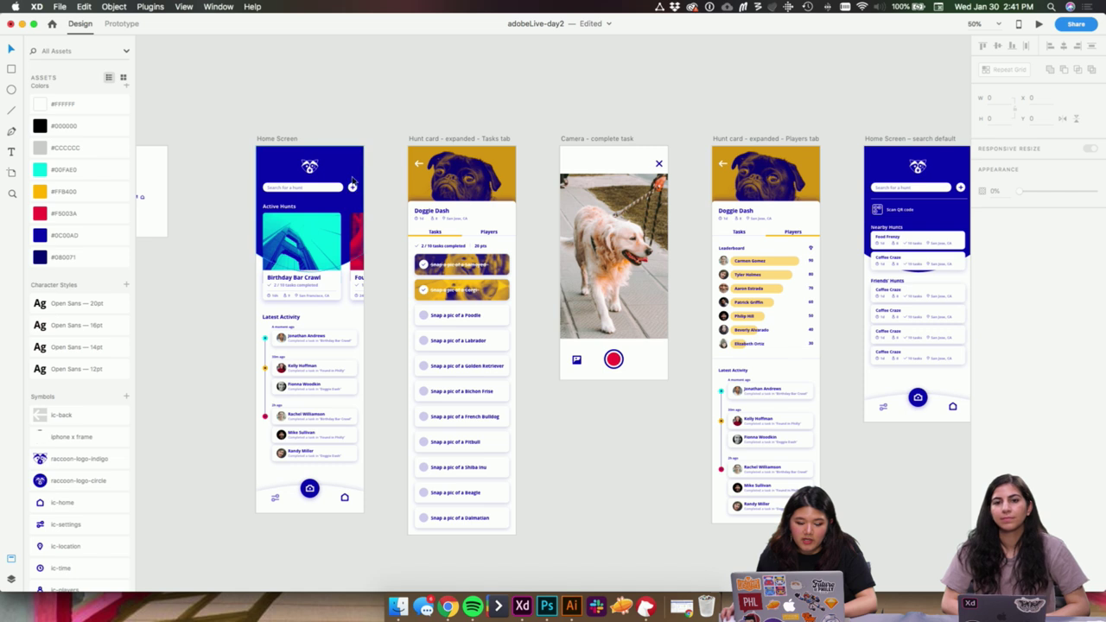
pyautogui.hscroll(10, 350, 195)
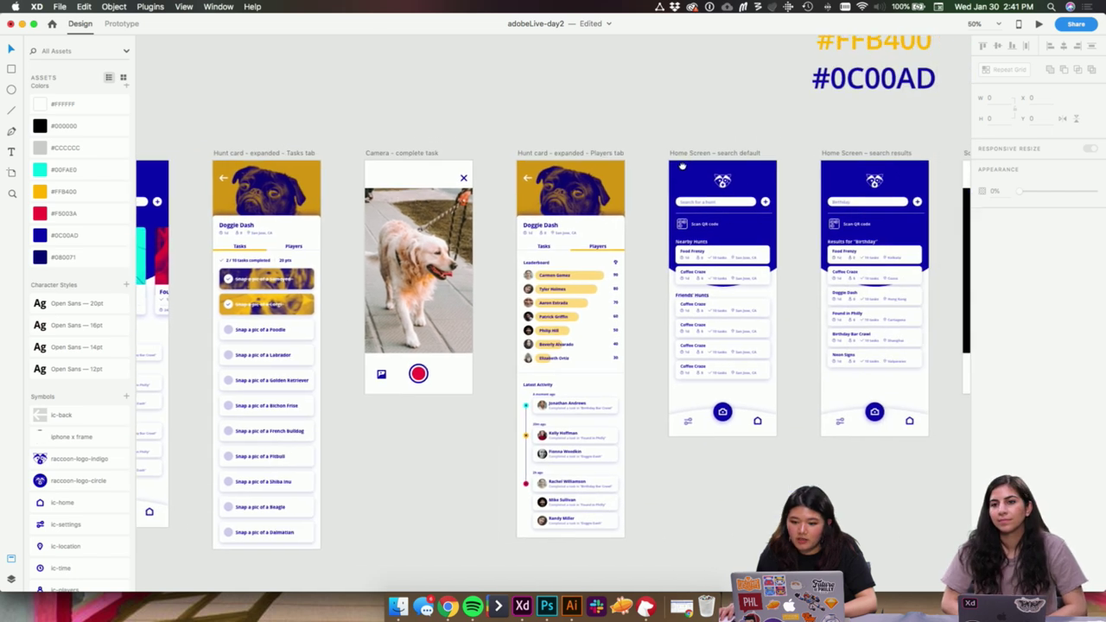
pyautogui.hscroll(2, 755, 135)
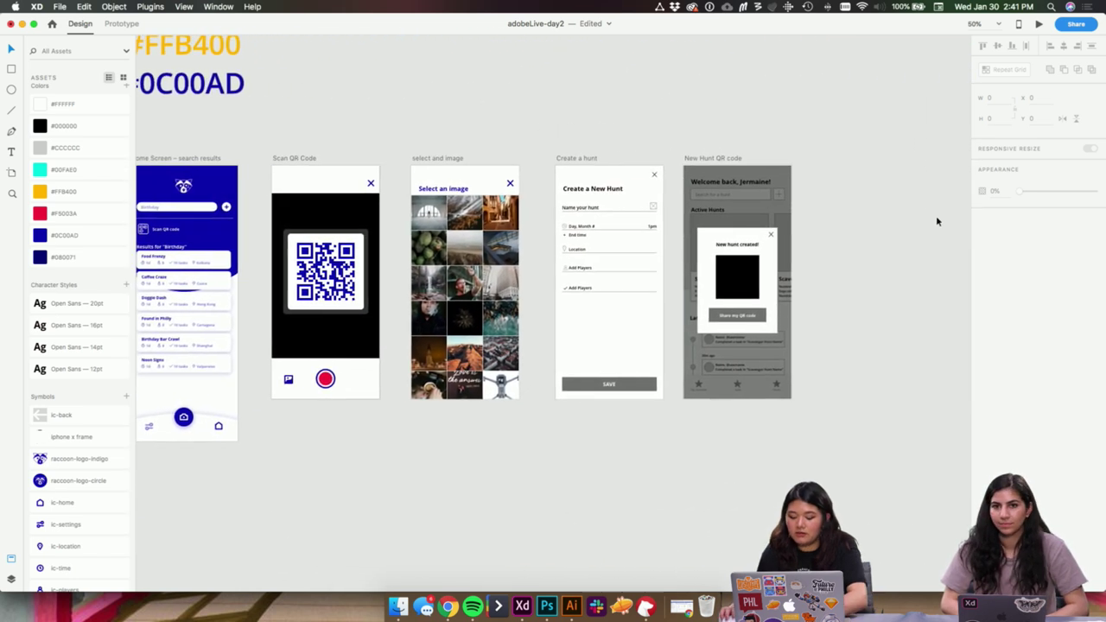
pyautogui.press('super+1')
pyautogui.moveTo(721, 231); pyautogui.dragTo(637, 373)
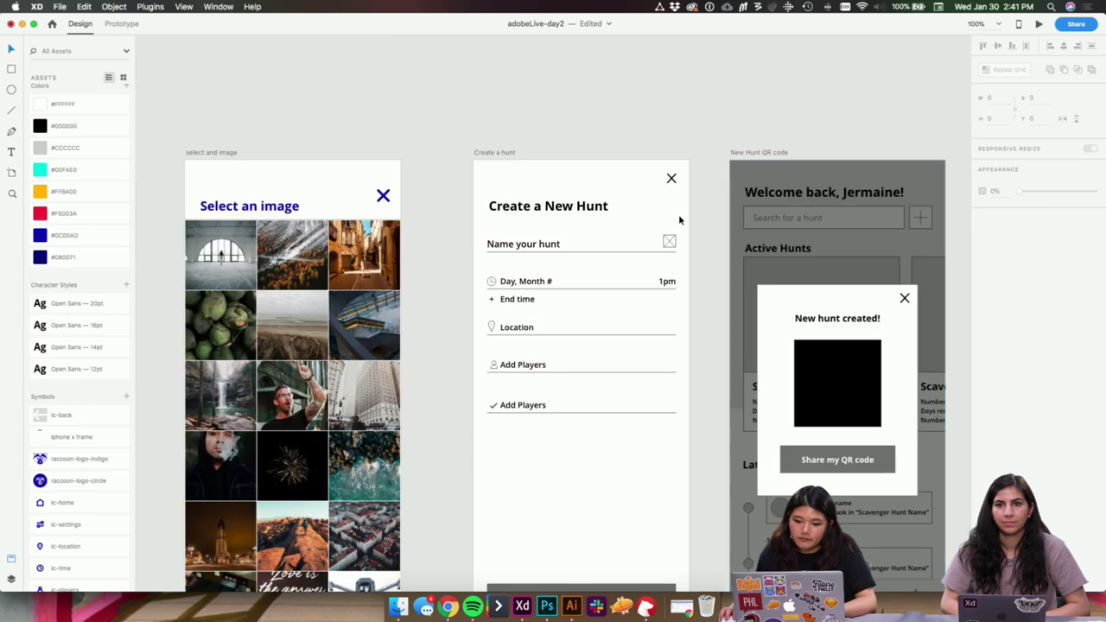
# - Replace the black title and close icon on "Create a hunt" with copies of those from "select and image"
pyautogui.press('z')
pyautogui.click(699, 226)
pyautogui.moveTo(679, 242); pyautogui.dragTo(874, 230)
pyautogui.press('super+1')
pyautogui.press('z')
pyautogui.click(374, 251)
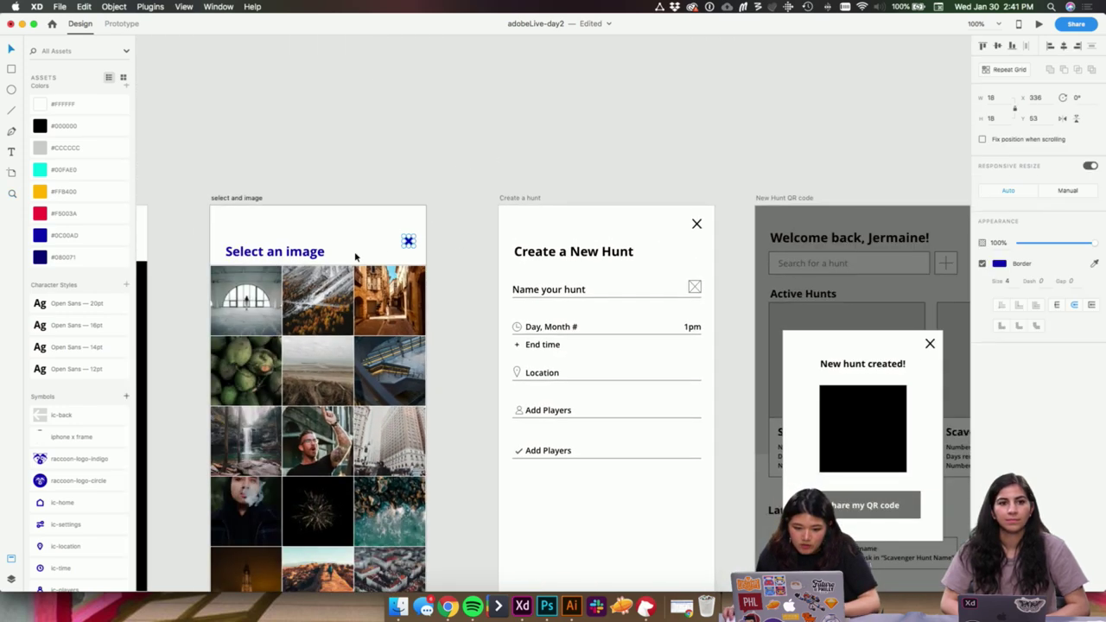
pyautogui.moveTo(486, 220); pyautogui.dragTo(713, 261)
pyautogui.press('BackSpace')
pyautogui.press('super+v')
pyautogui.click(763, 191)
# - Change the pasted title on the "Create a hunt" artboard to "Create a new hunt"
pyautogui.doubleClick(581, 250)
pyautogui.write('Cr')
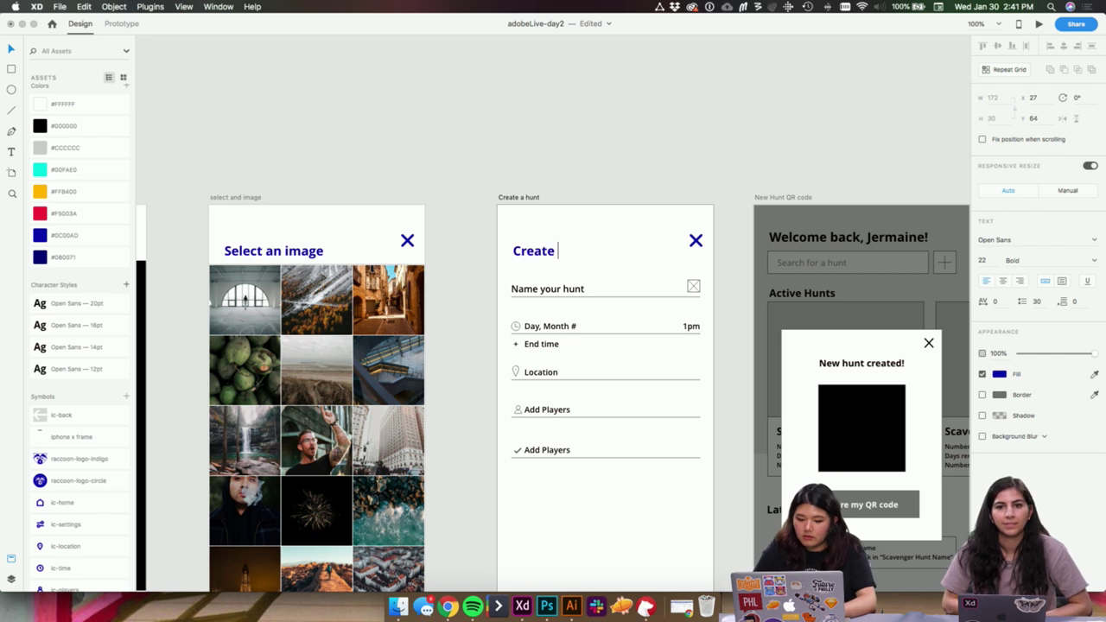
pyautogui.write('eate a new hunt')
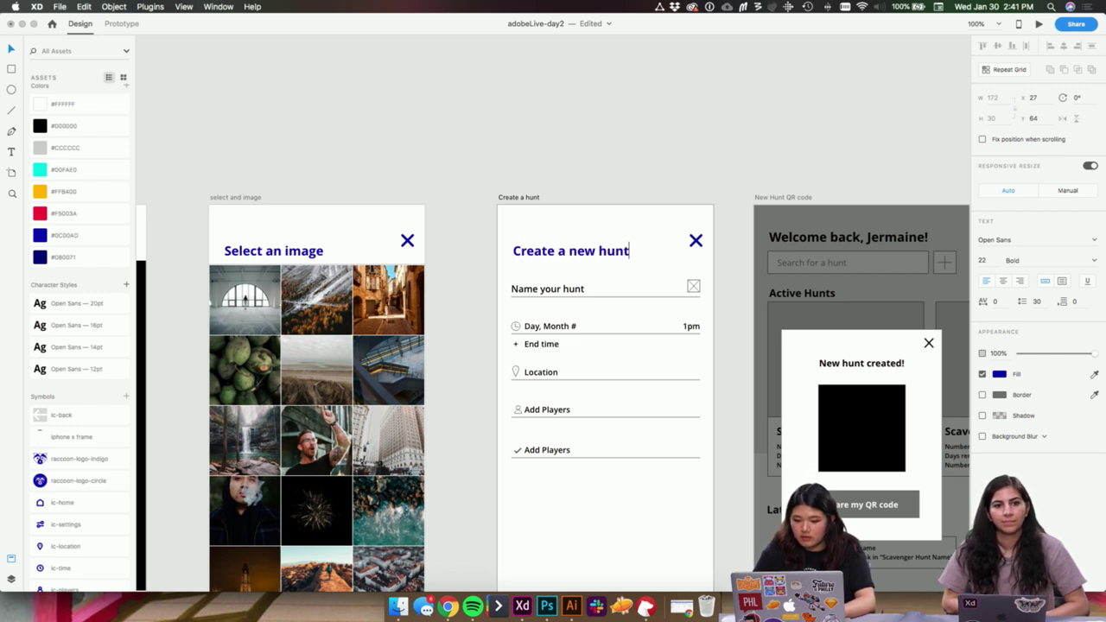
pyautogui.press('Escape')
# - Copy the image icon from "Scan QR Code" to "Create a hunt" and fit it at 22 by 22 over the crossed-box placeholder
pyautogui.scroll(-5, 571, 184)
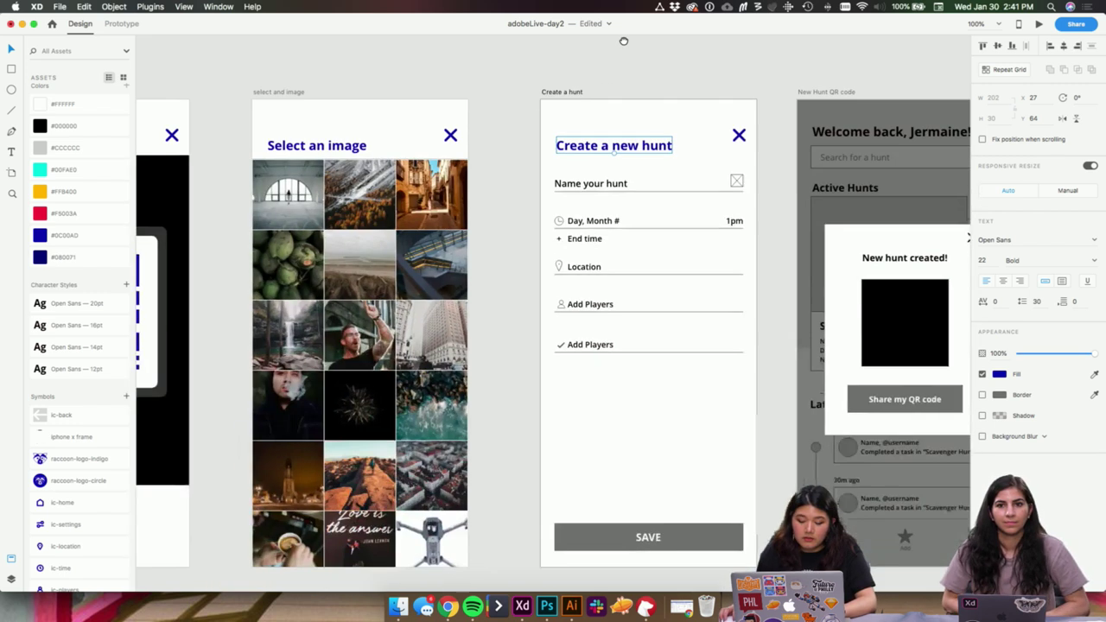
pyautogui.hscroll(-5, 545, 400)
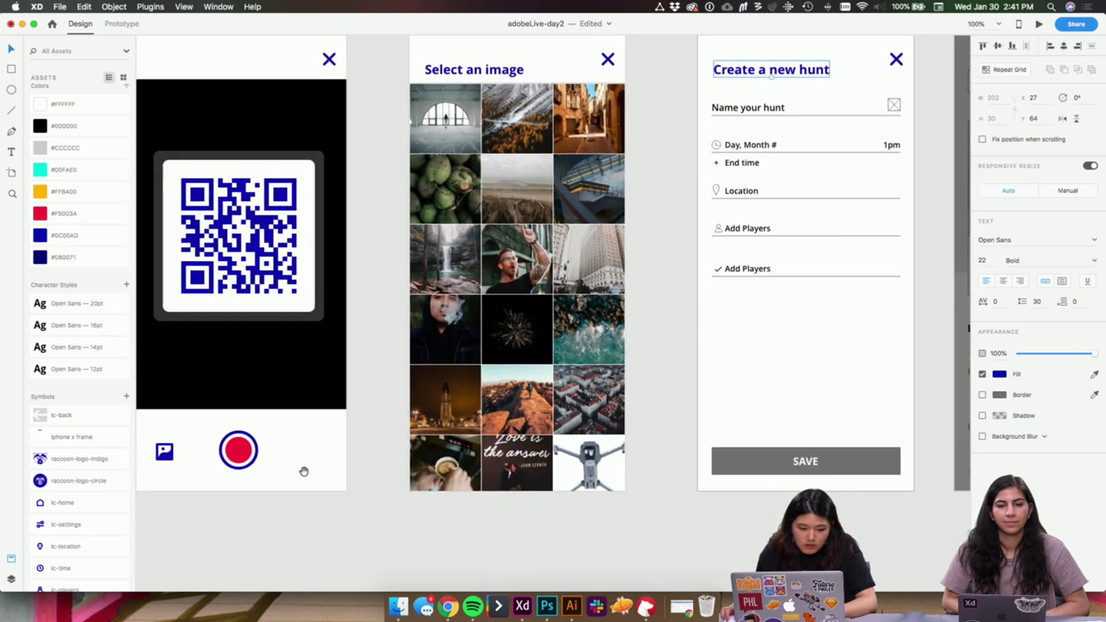
pyautogui.click(167, 453)
pyautogui.scroll(1, 683, 211)
pyautogui.moveTo(684, 211); pyautogui.dragTo(452, 343)
pyautogui.press('z')
pyautogui.moveTo(439, 193); pyautogui.dragTo(691, 308)
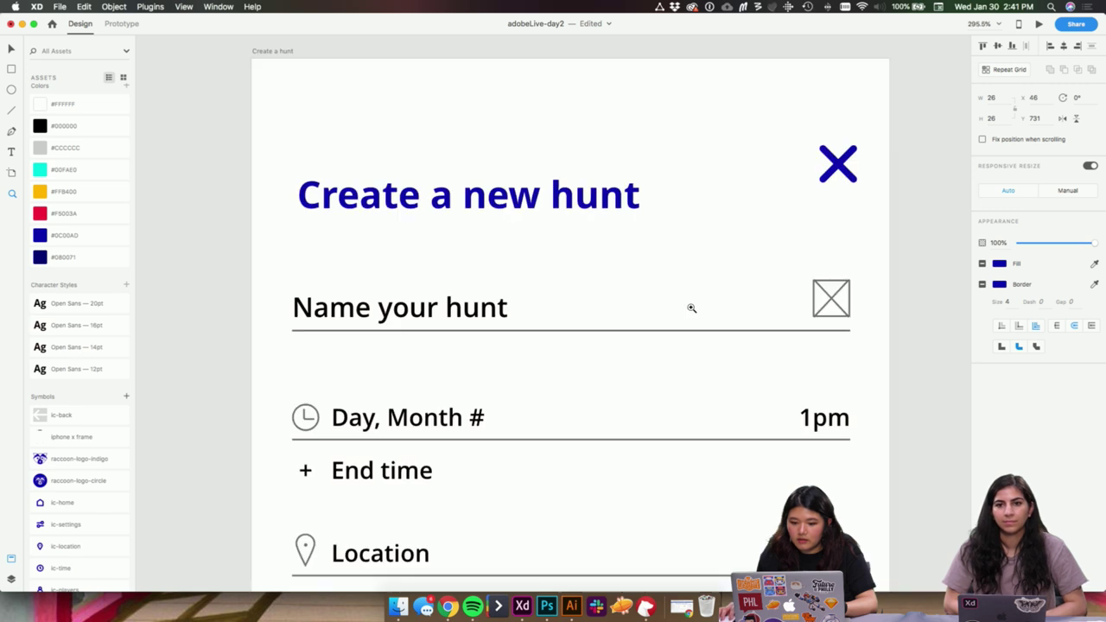
pyautogui.press('v')
pyautogui.click(831, 297)
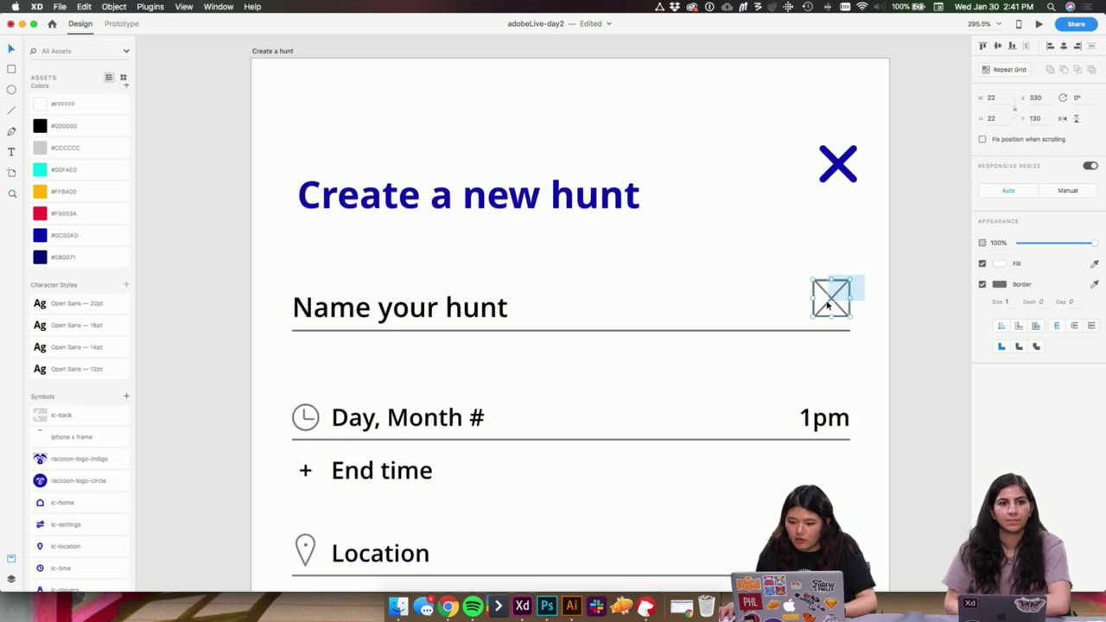
pyautogui.press('super+v')
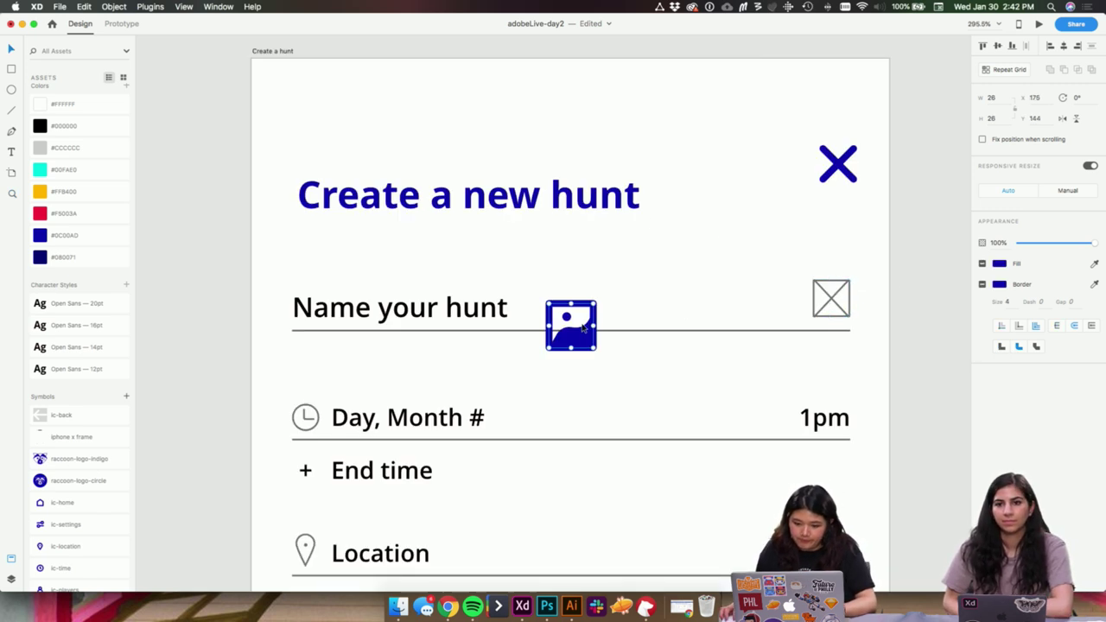
pyautogui.moveTo(593, 348); pyautogui.dragTo(854, 317)
# - Delete the crossed-box placeholder beside "Name your hunt", keep the image icon in its place, and nudge it left to X 329
pyautogui.press('super+x')
pyautogui.click(837, 307)
pyautogui.press('BackSpace')
pyautogui.press('super+v')
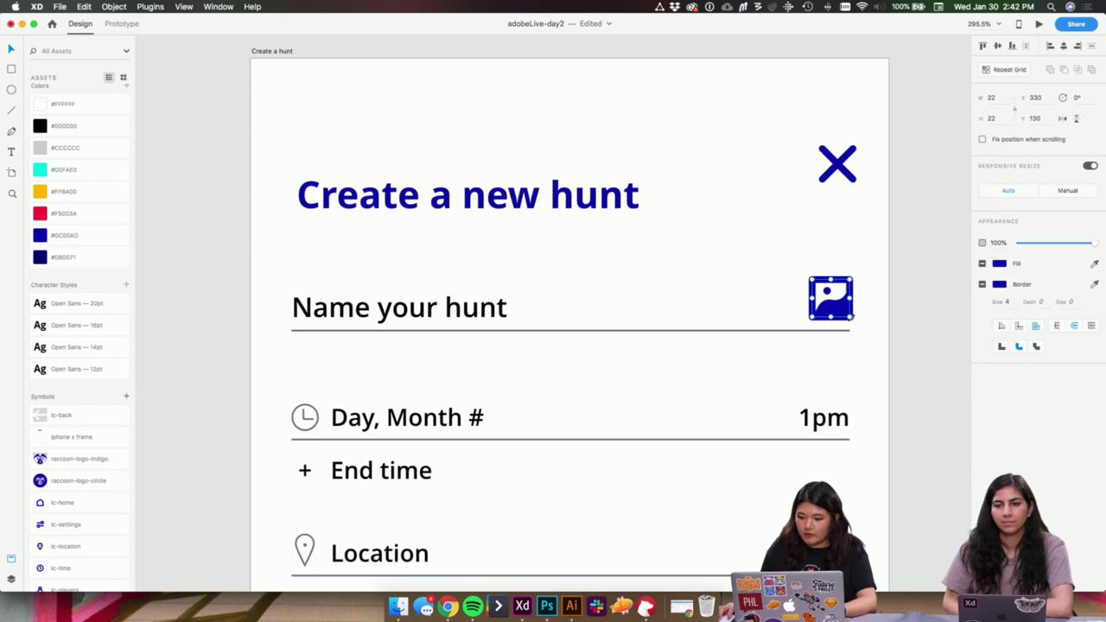
pyautogui.press('Left')
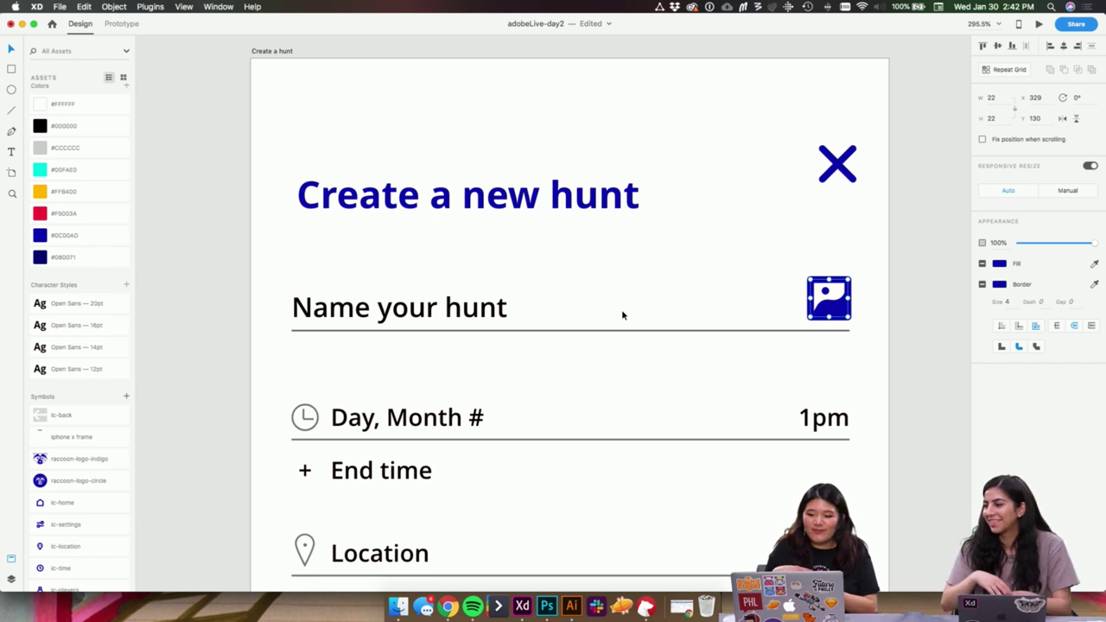
pyautogui.hscroll(5, 691, 259)
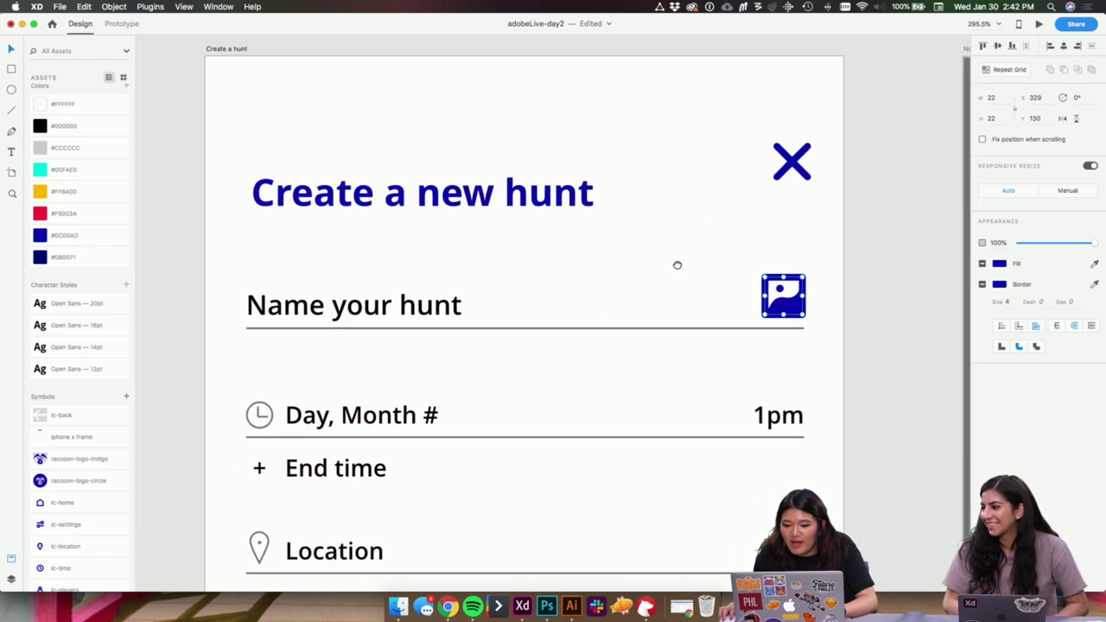
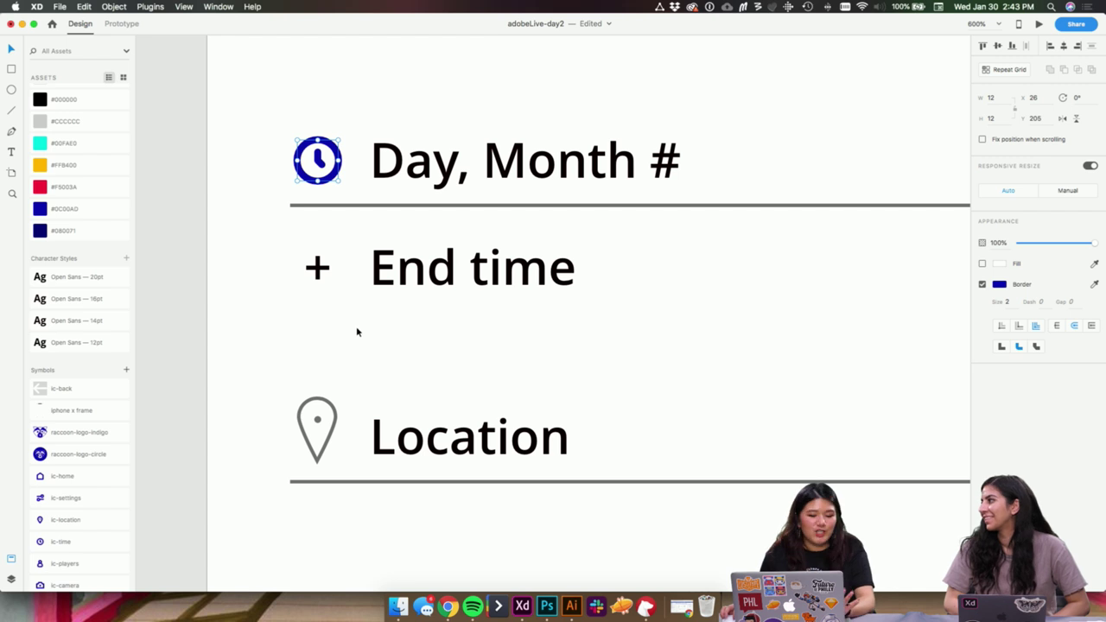
# - Replace the grey pin beside "Location" on the "Create a hunt" artboard with the ic-location symbol
pyautogui.moveTo(433, 360); pyautogui.dragTo(444, 301)
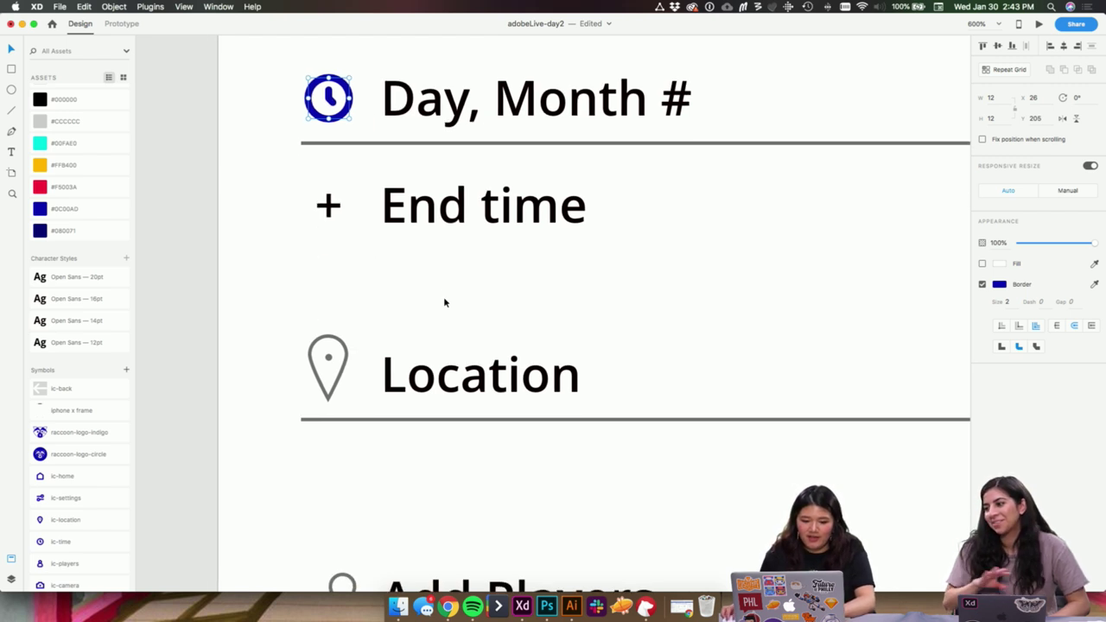
pyautogui.scroll(2, 262, 437)
pyautogui.hscroll(-5, 264, 435)
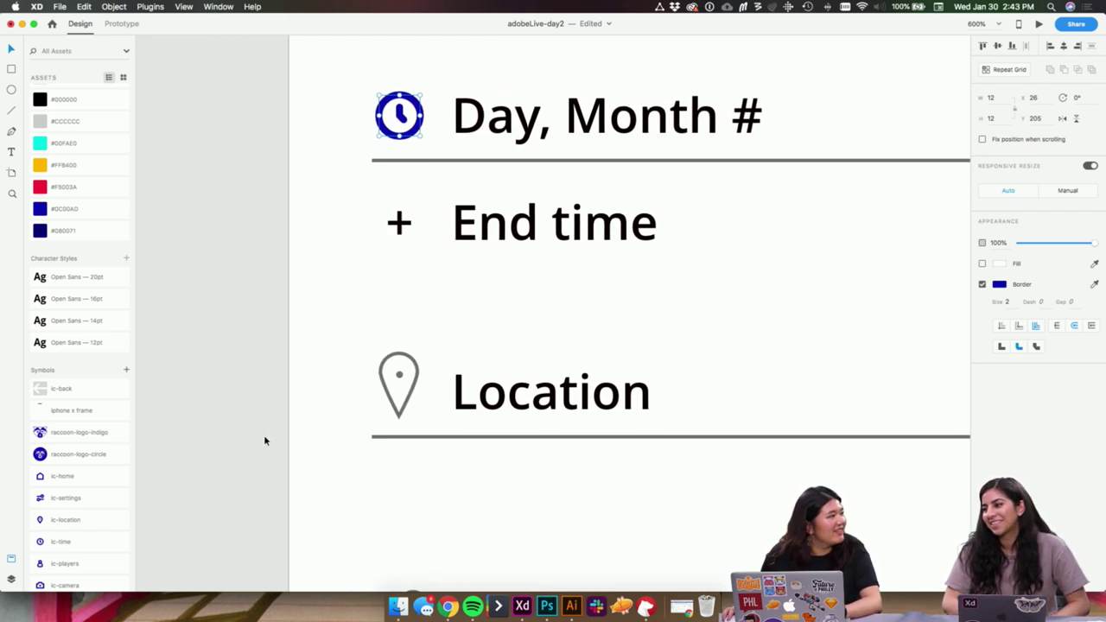
pyautogui.hscroll(2, 267, 440)
pyautogui.scroll(-3, 312, 519)
pyautogui.scroll(-2, 69, 471)
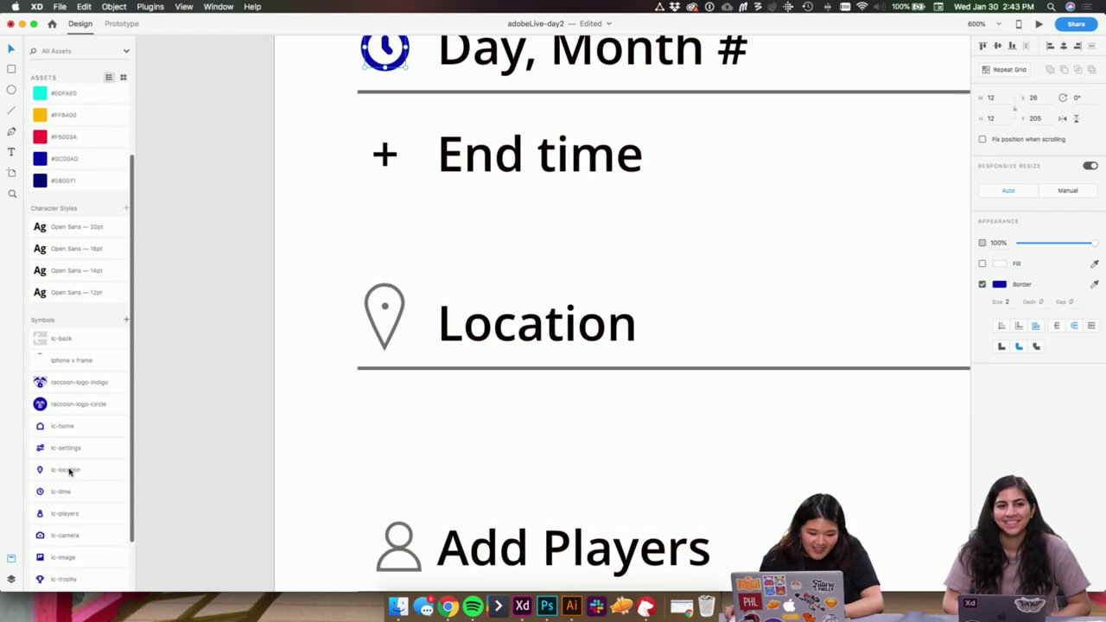
pyautogui.moveTo(75, 466); pyautogui.dragTo(385, 339)
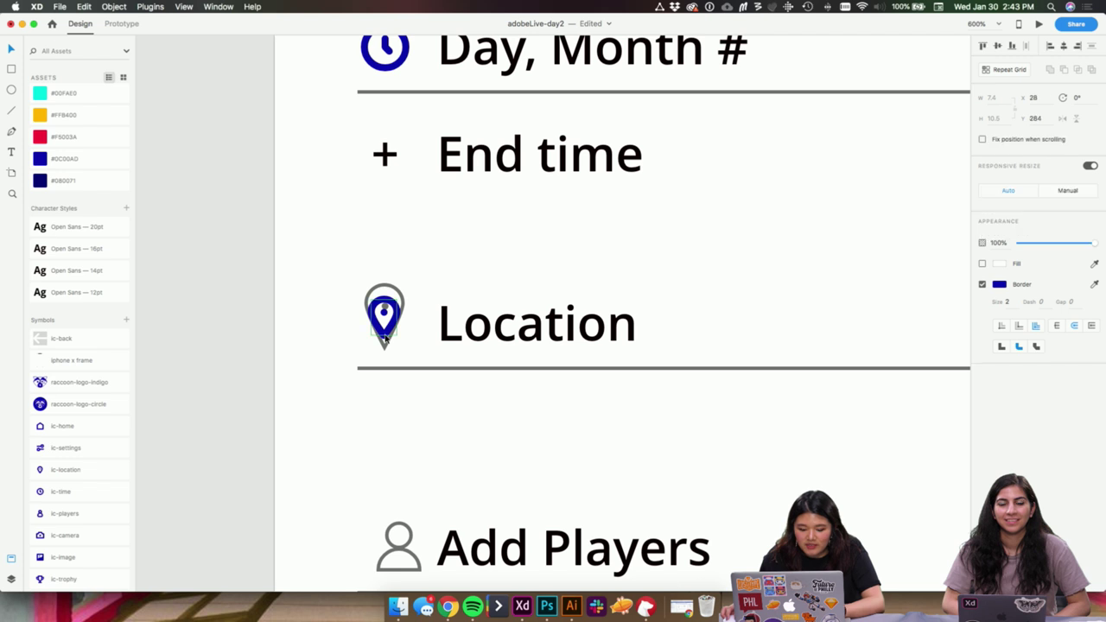
pyautogui.press('super+x')
pyautogui.click(387, 346)
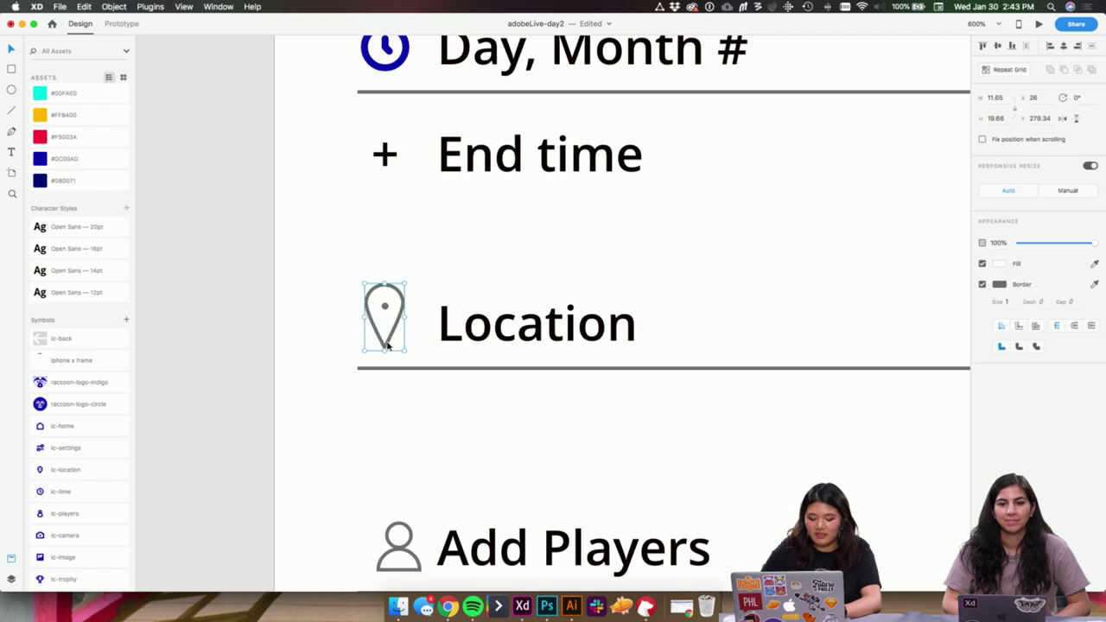
pyautogui.press('Delete')
pyautogui.press('super+v')
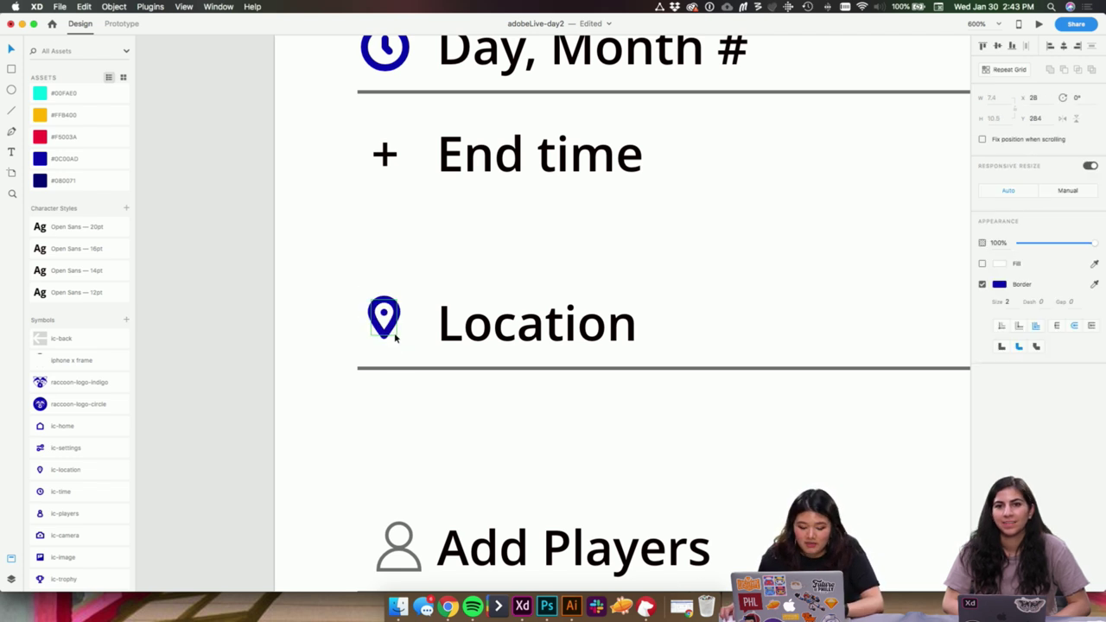
# - Ungroup the ic-location symbol beside "Location" into separate shapes
pyautogui.press('super+shift+g')
pyautogui.moveTo(396, 336); pyautogui.dragTo(399, 341)
pyautogui.press('super+z')
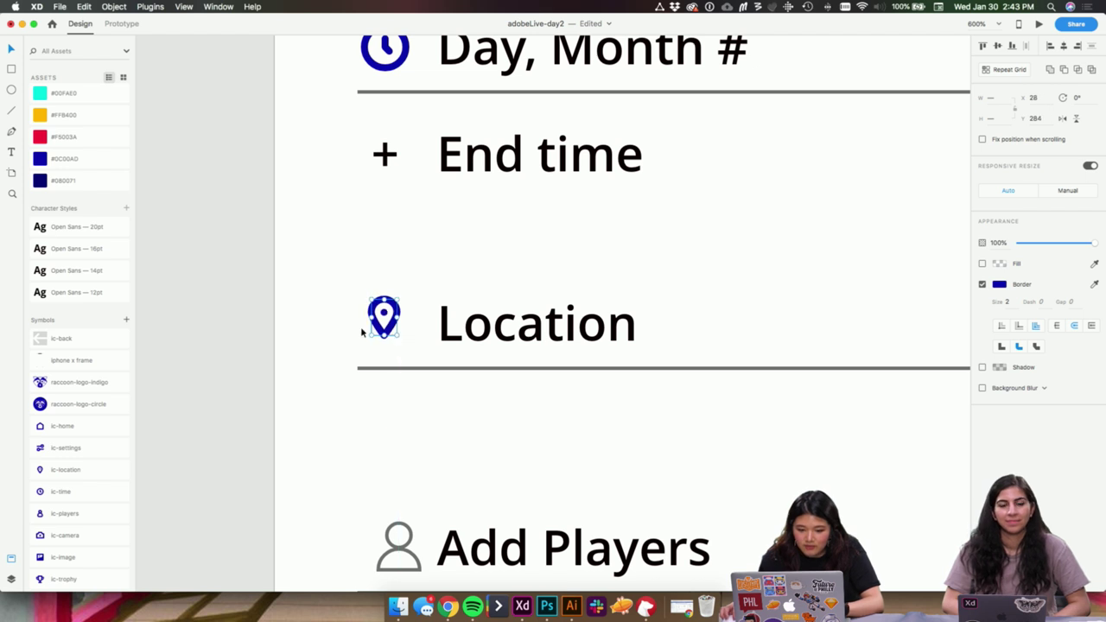
pyautogui.click(323, 325)
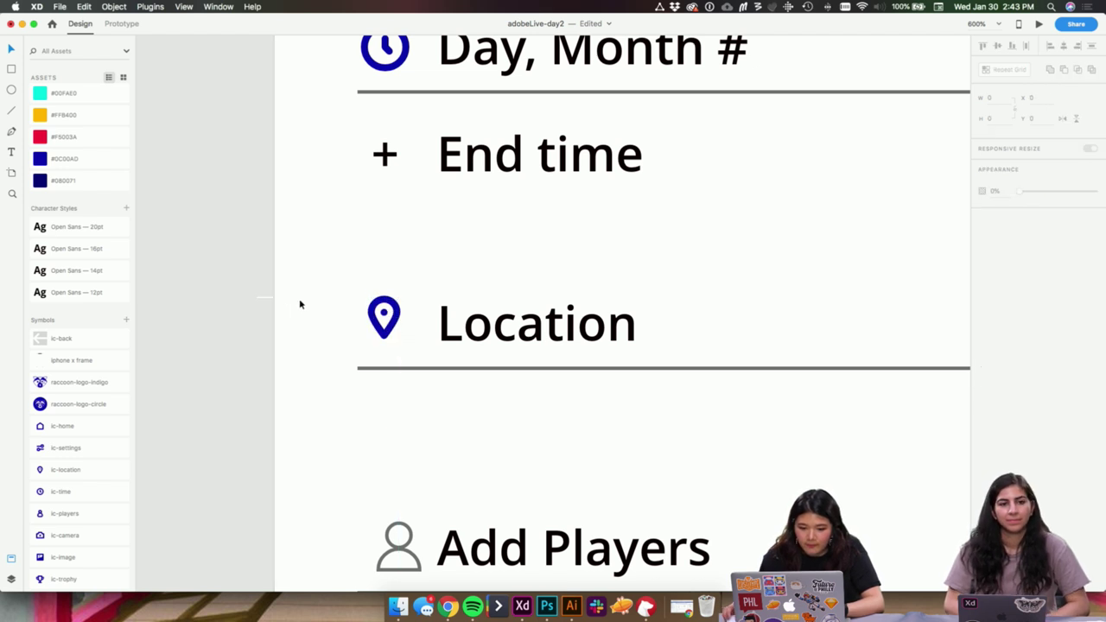
pyautogui.click(384, 318)
pyautogui.moveTo(403, 340); pyautogui.dragTo(335, 335)
pyautogui.click(300, 320)
pyautogui.press('super+z')
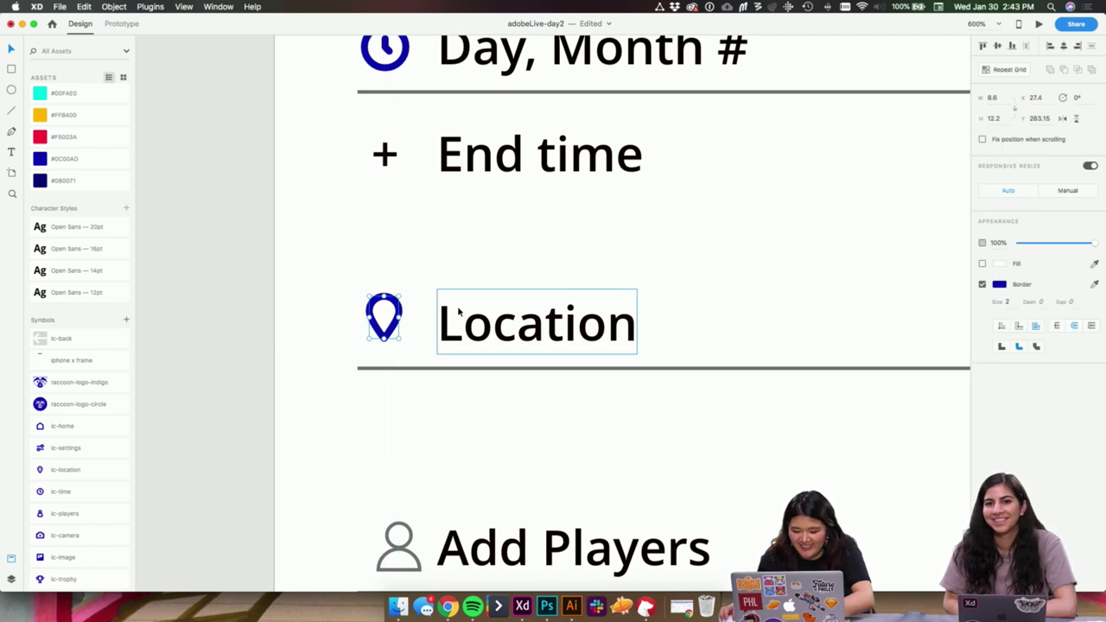
pyautogui.press('super+plus')
pyautogui.moveTo(331, 242); pyautogui.dragTo(541, 242)
pyautogui.press('super+z')
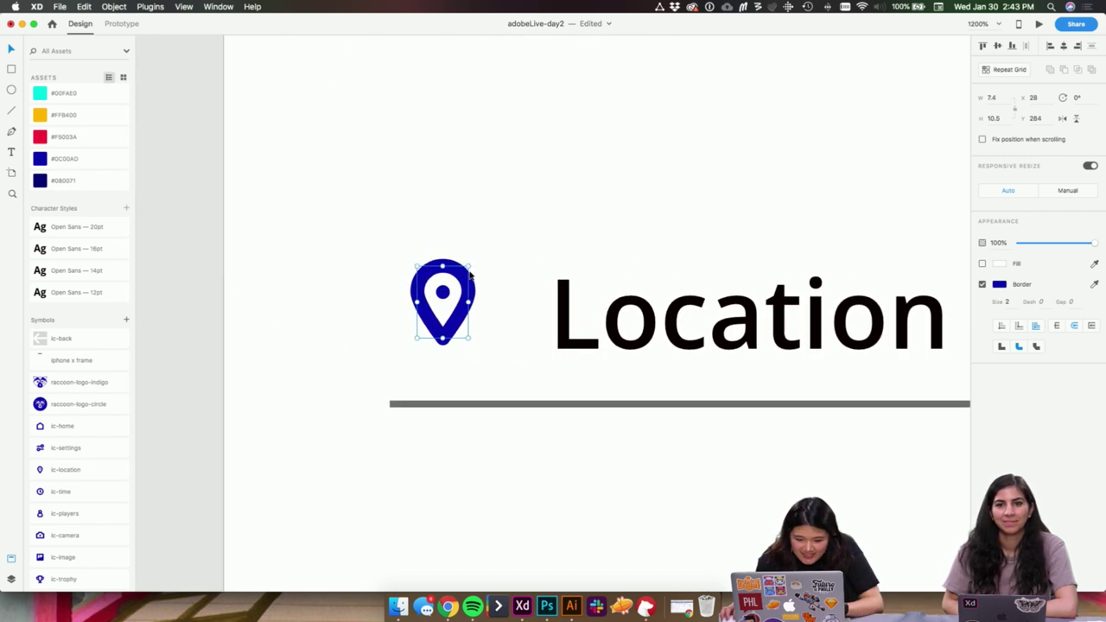
pyautogui.click(498, 281)
pyautogui.moveTo(457, 315); pyautogui.dragTo(416, 321)
pyautogui.press('super+z')
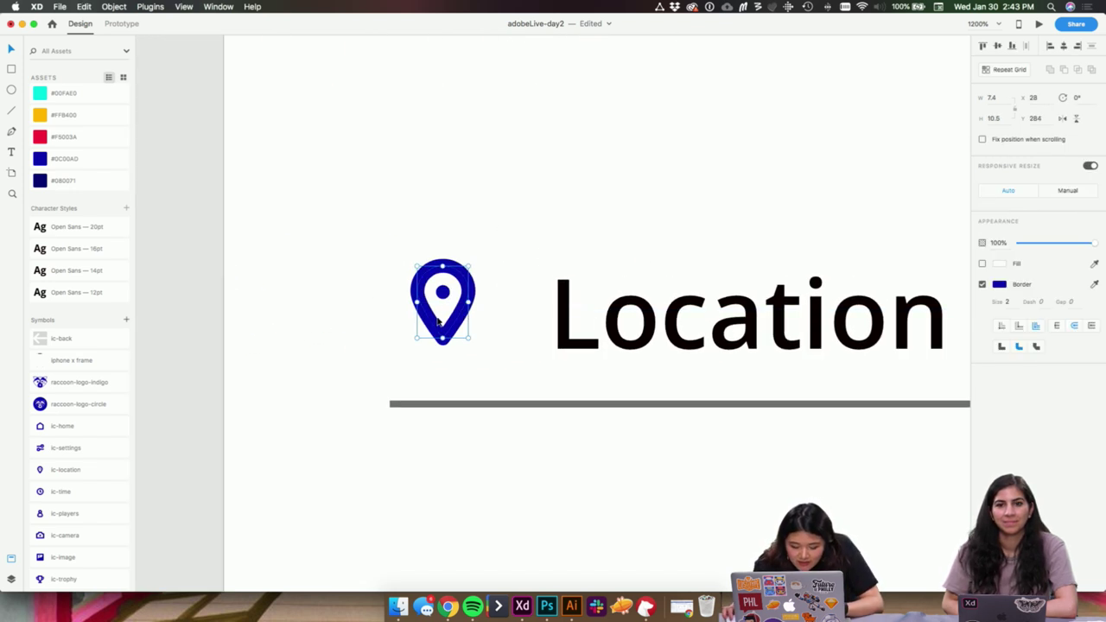
pyautogui.click(506, 269)
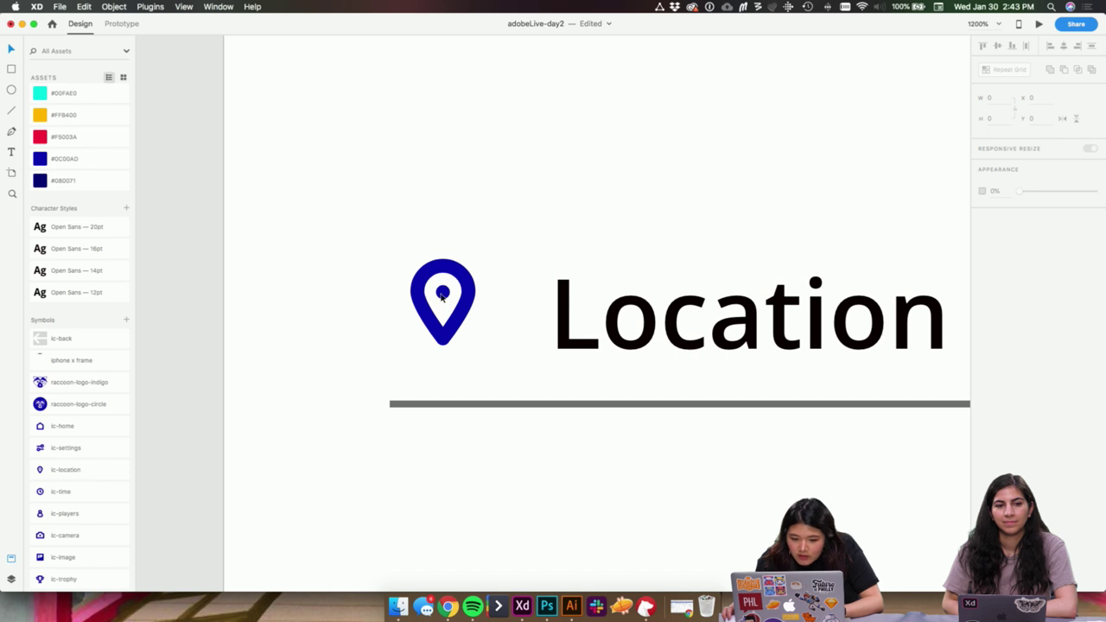
pyautogui.click(441, 298)
pyautogui.click(482, 323)
pyautogui.moveTo(459, 326); pyautogui.dragTo(473, 339)
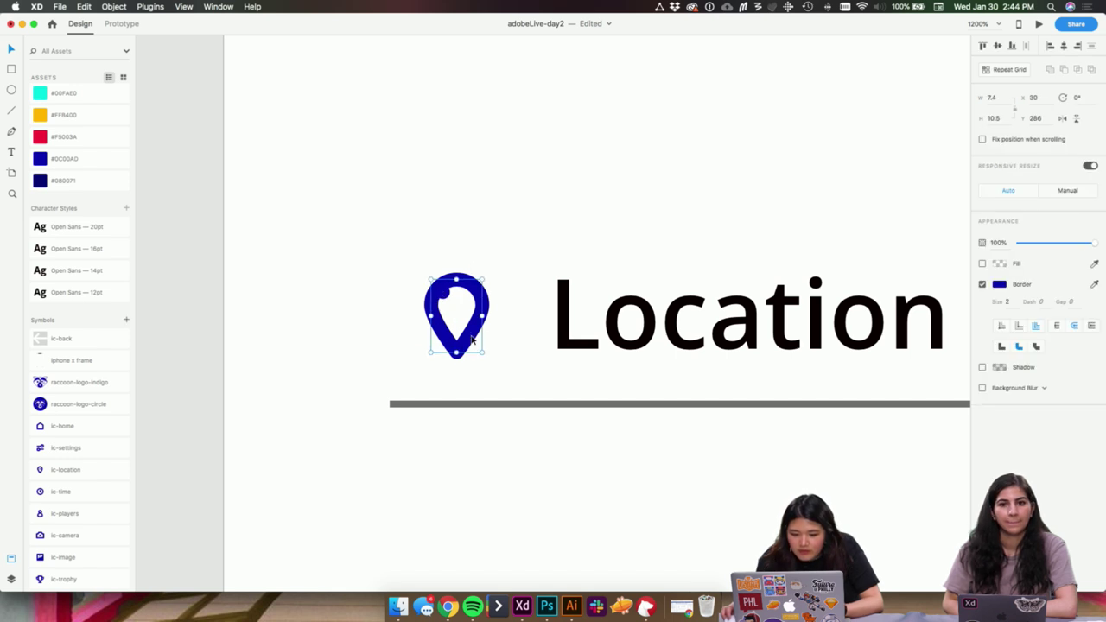
pyautogui.press('super+z')
pyautogui.press('Delete')
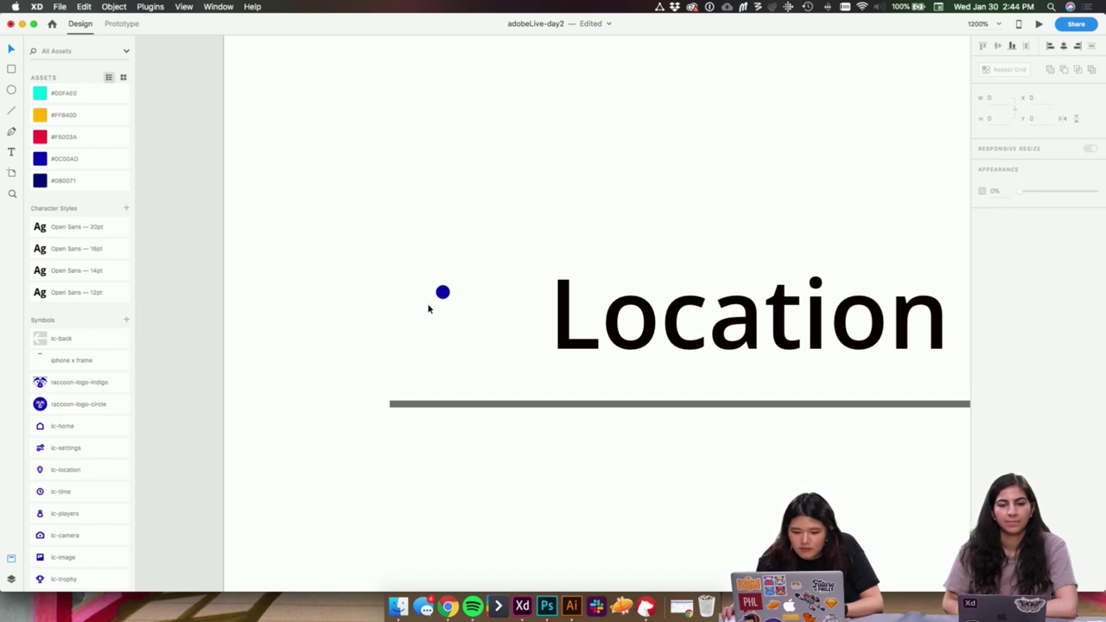
pyautogui.press('cmd+z')
# - Resize the pin outline beside "Location" from its centre to 8.6 by 12.2, keeping the inner dot centred
pyautogui.moveTo(471, 344); pyautogui.dragTo(478, 352)
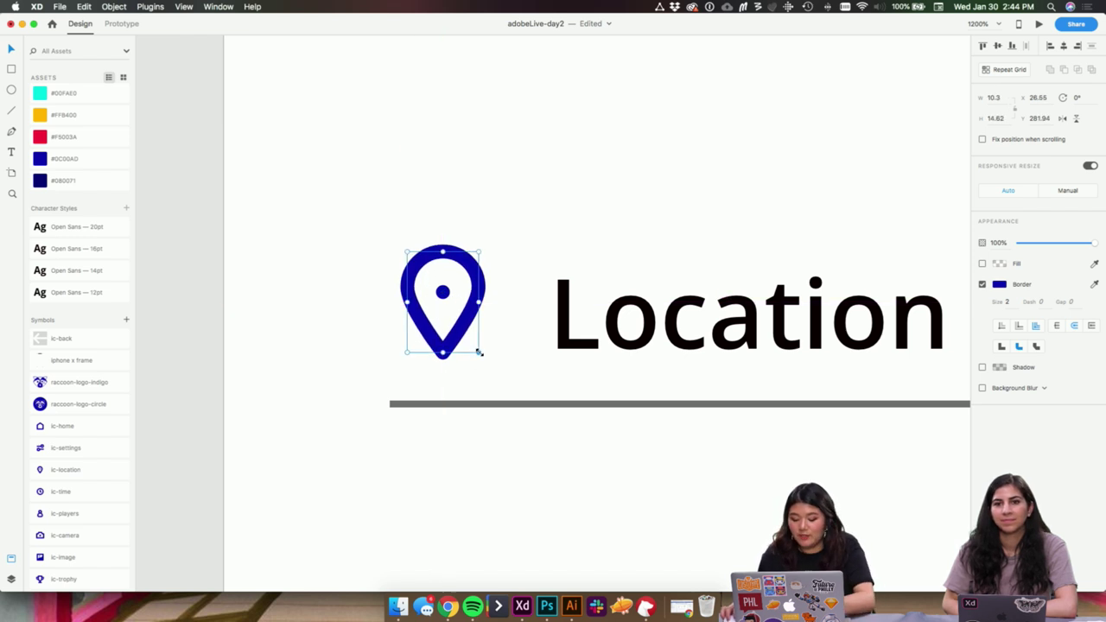
pyautogui.press('super+minus')
pyautogui.moveTo(594, 214); pyautogui.dragTo(539, 303)
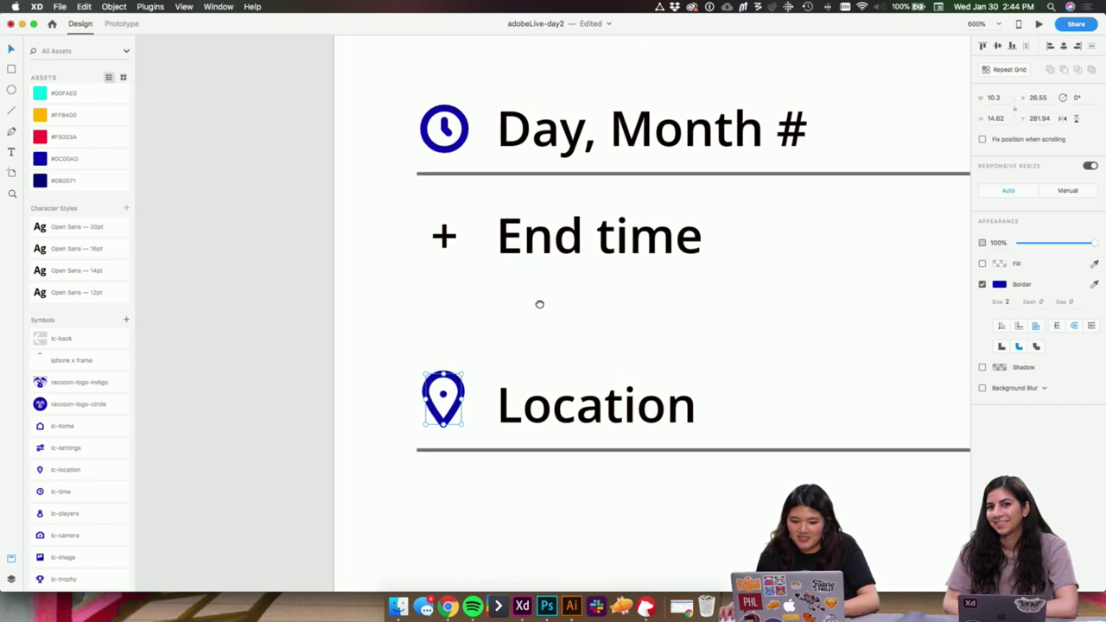
pyautogui.press('alt')
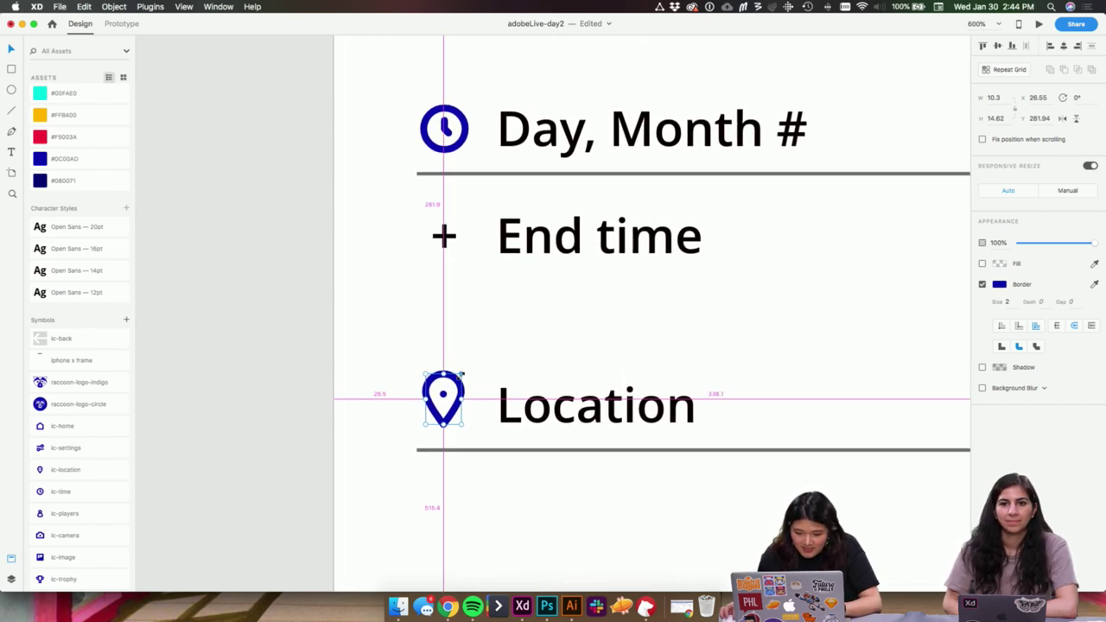
pyautogui.moveTo(462, 373); pyautogui.dragTo(464, 374)
pyautogui.scroll(-3, 578, 380)
pyautogui.hscroll(1, 375, 383)
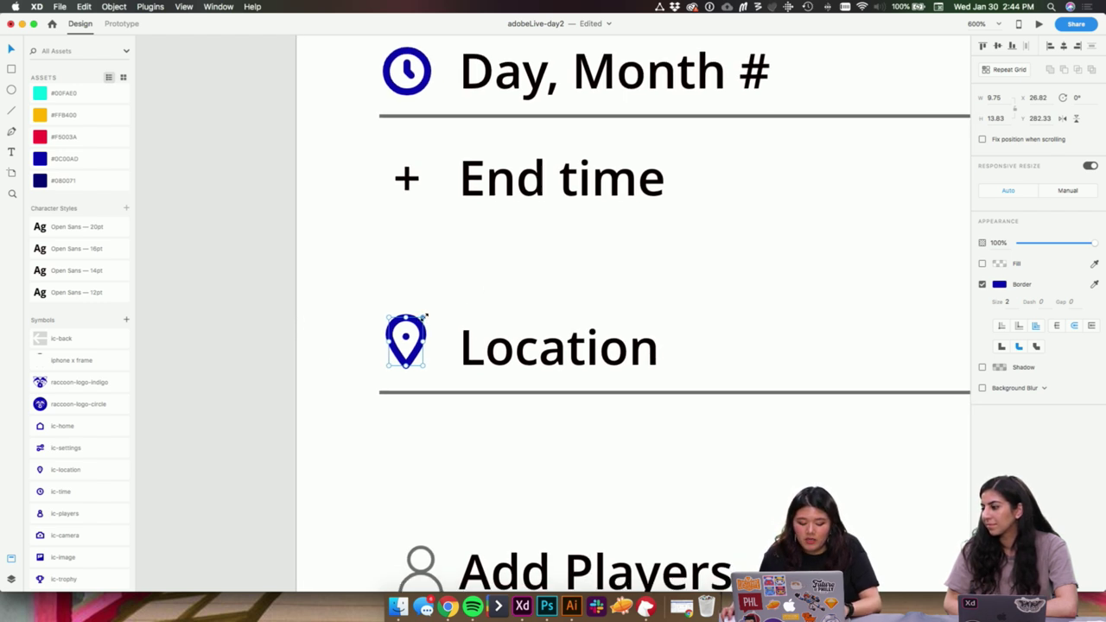
pyautogui.moveTo(425, 316); pyautogui.dragTo(451, 324)
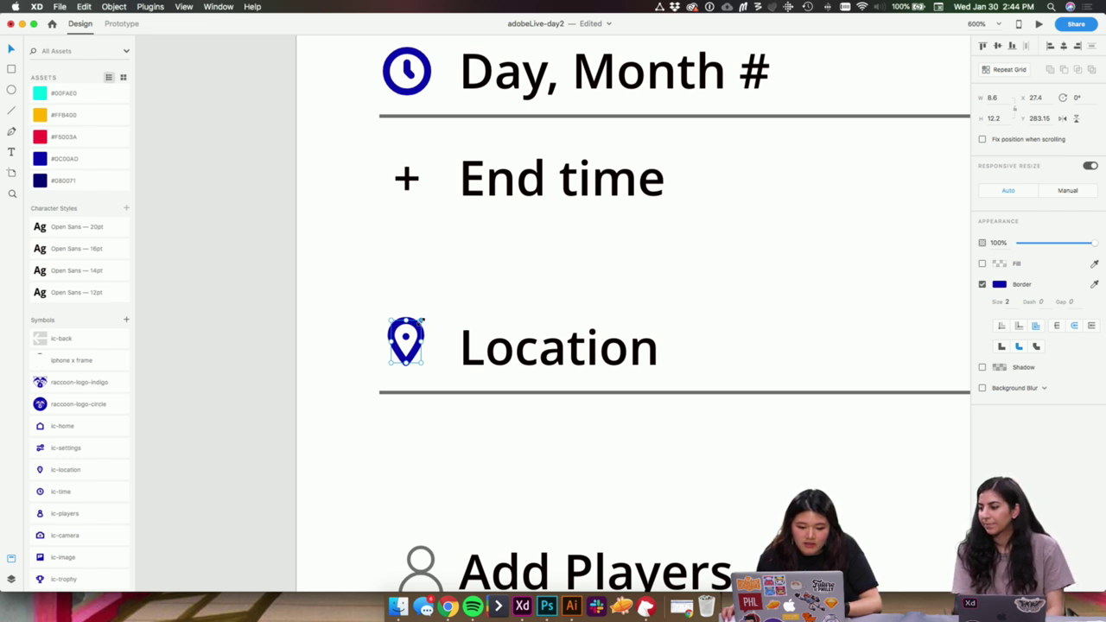
pyautogui.moveTo(423, 320); pyautogui.dragTo(461, 294)
pyautogui.press('super+z')
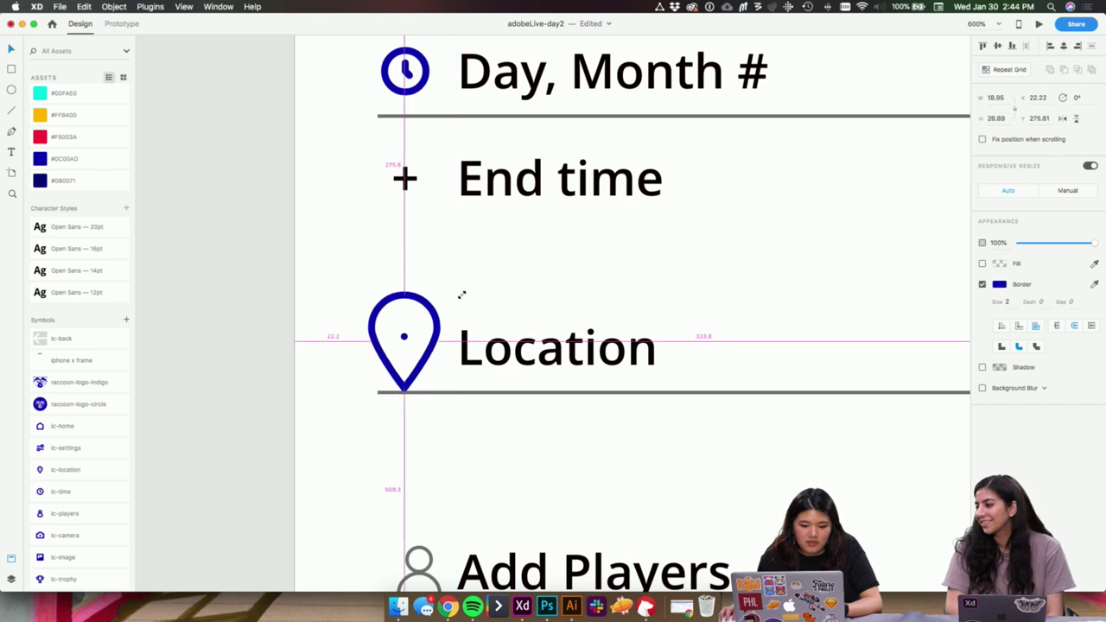
pyautogui.press('super+z')
pyautogui.scroll(-3, 496, 303)
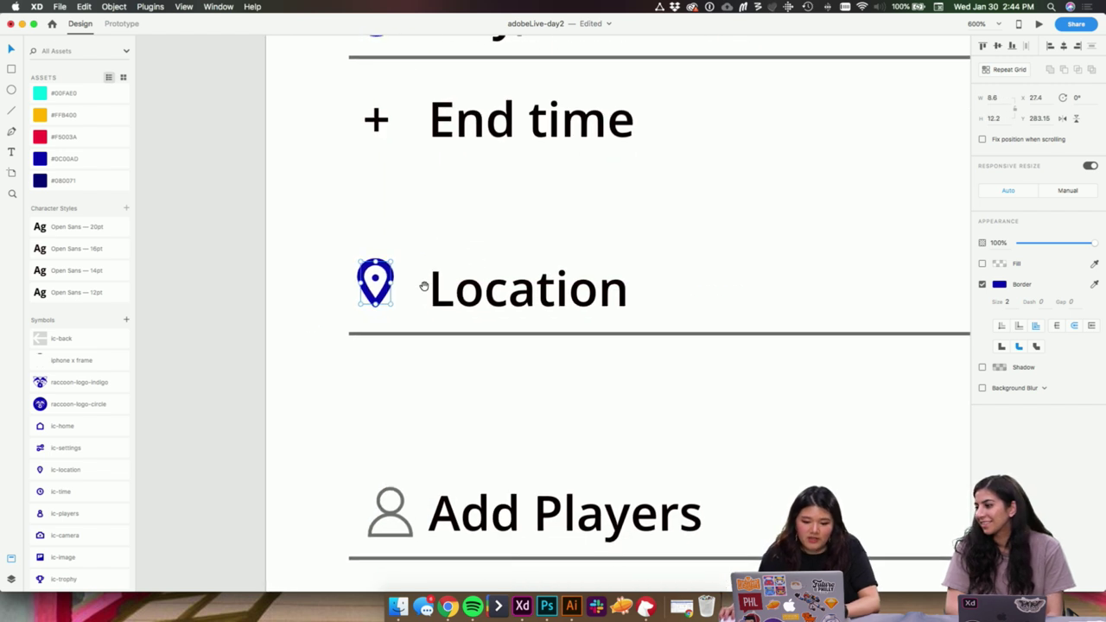
pyautogui.click(290, 374)
pyautogui.scroll(3, 406, 414)
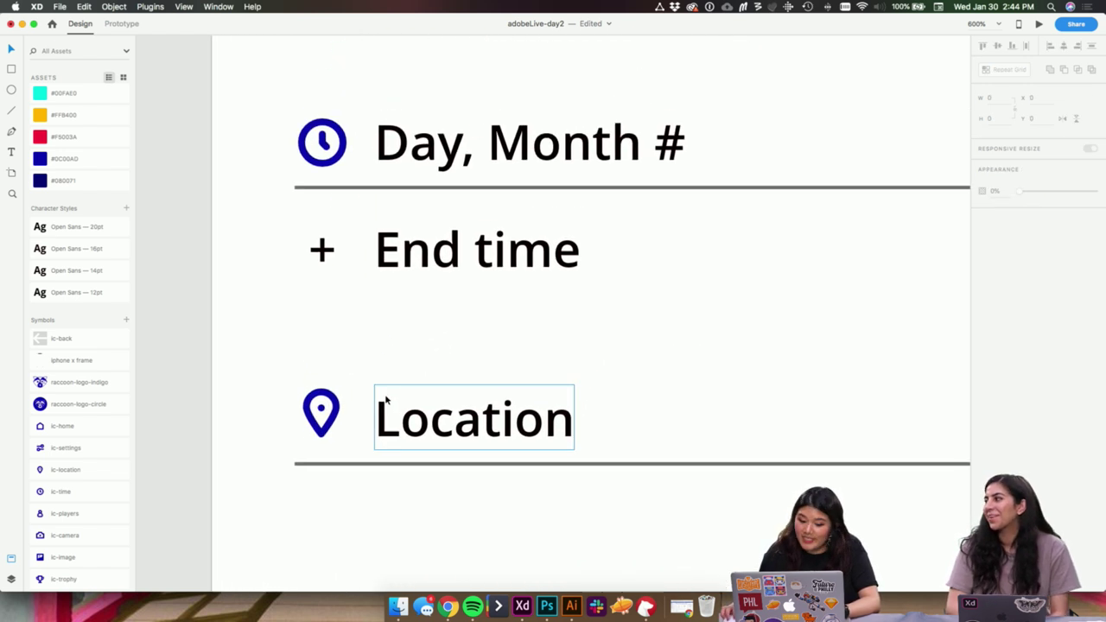
pyautogui.scroll(-2, 396, 381)
pyautogui.scroll(2, 550, 299)
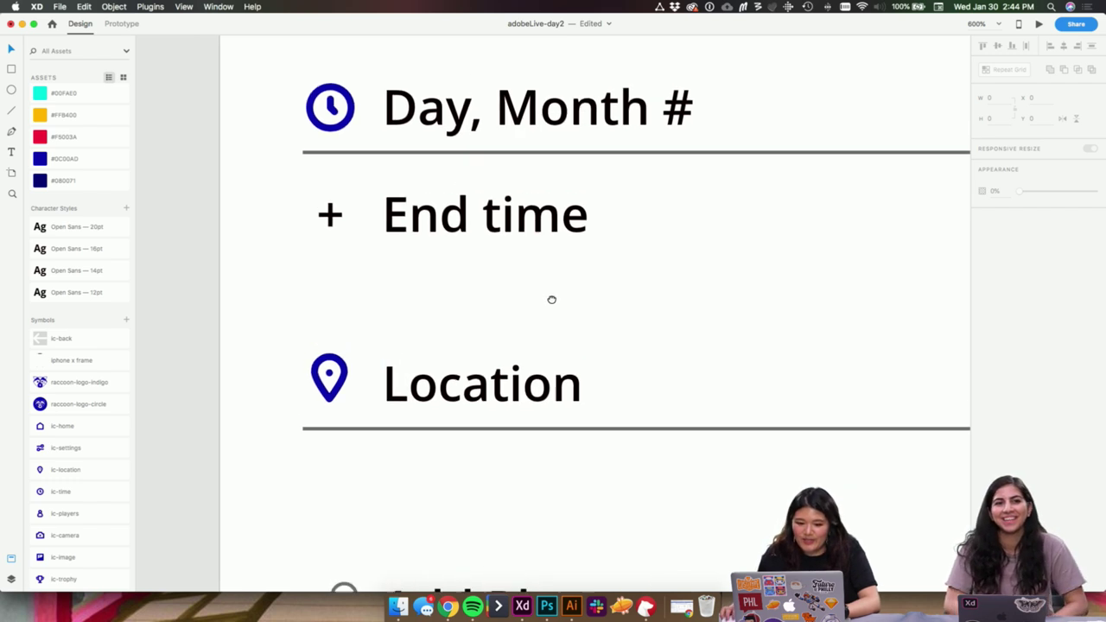
pyautogui.click(338, 229)
pyautogui.click(292, 304)
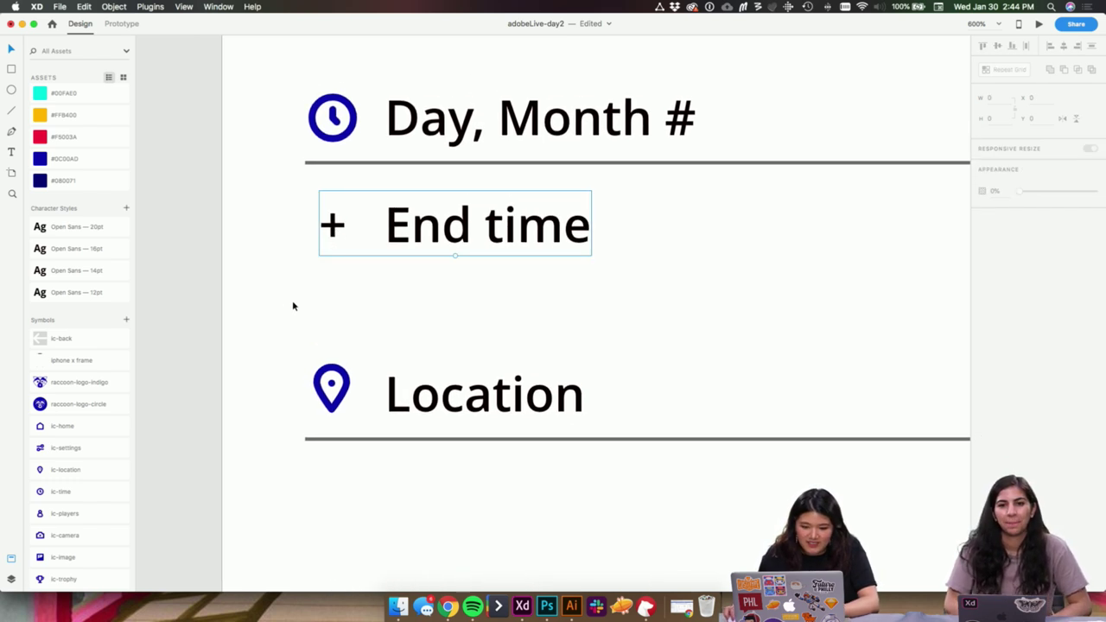
pyautogui.doubleClick(387, 224)
pyautogui.click(351, 229)
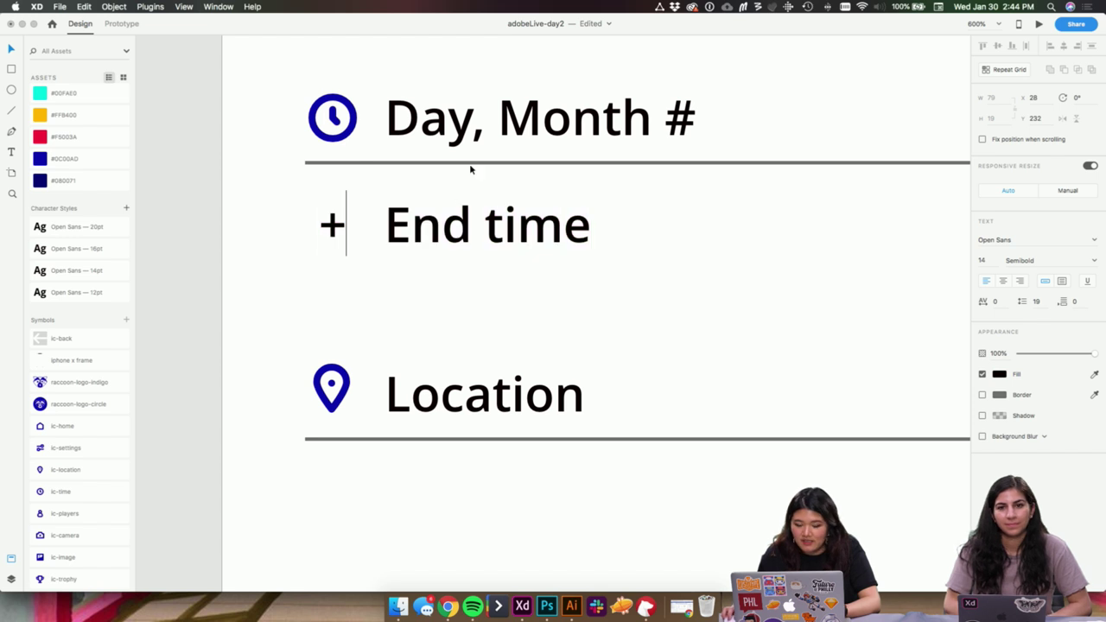
pyautogui.press('super+z')
pyautogui.press('Escape')
# - Place the ic-players and ic-task symbols on the pasteboard beside the "Add Players" rows of the "Create a hunt" artboard
pyautogui.moveTo(458, 478); pyautogui.dragTo(459, 313)
pyautogui.scroll(-6, 459, 314)
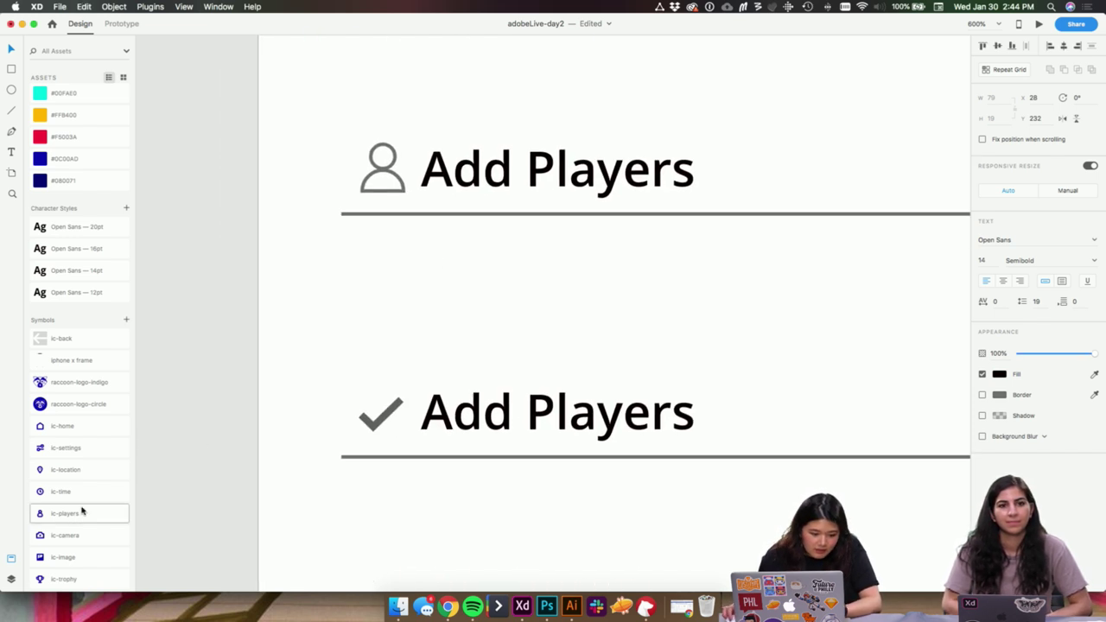
pyautogui.moveTo(81, 511); pyautogui.dragTo(204, 208)
pyautogui.scroll(-3, 64, 557)
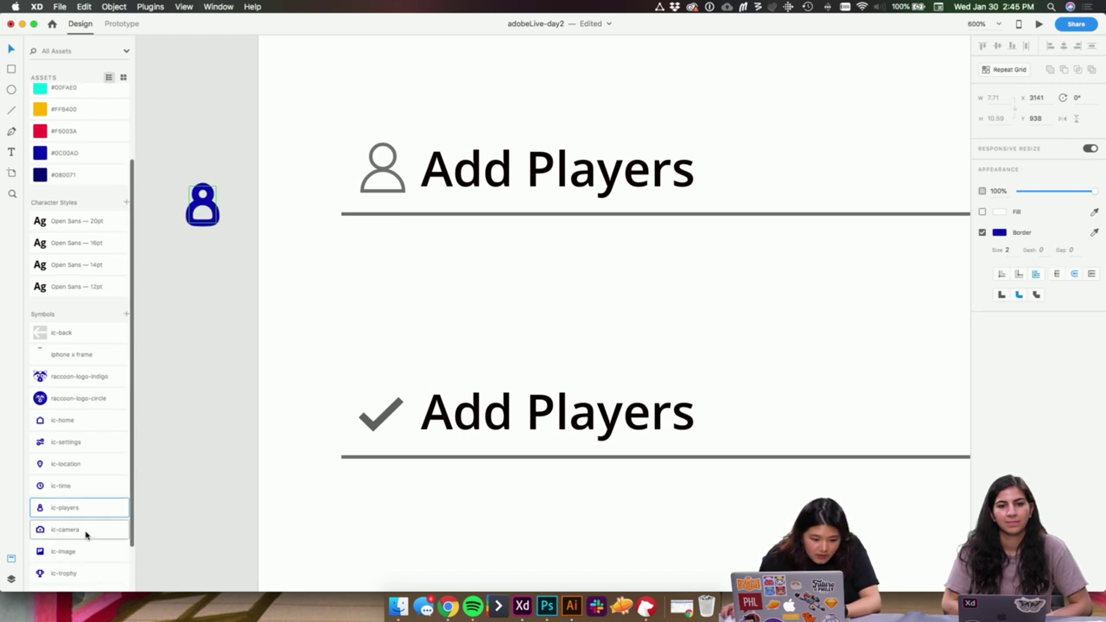
pyautogui.moveTo(61, 539); pyautogui.dragTo(210, 259)
pyautogui.click(205, 358)
pyautogui.scroll(1, 205, 358)
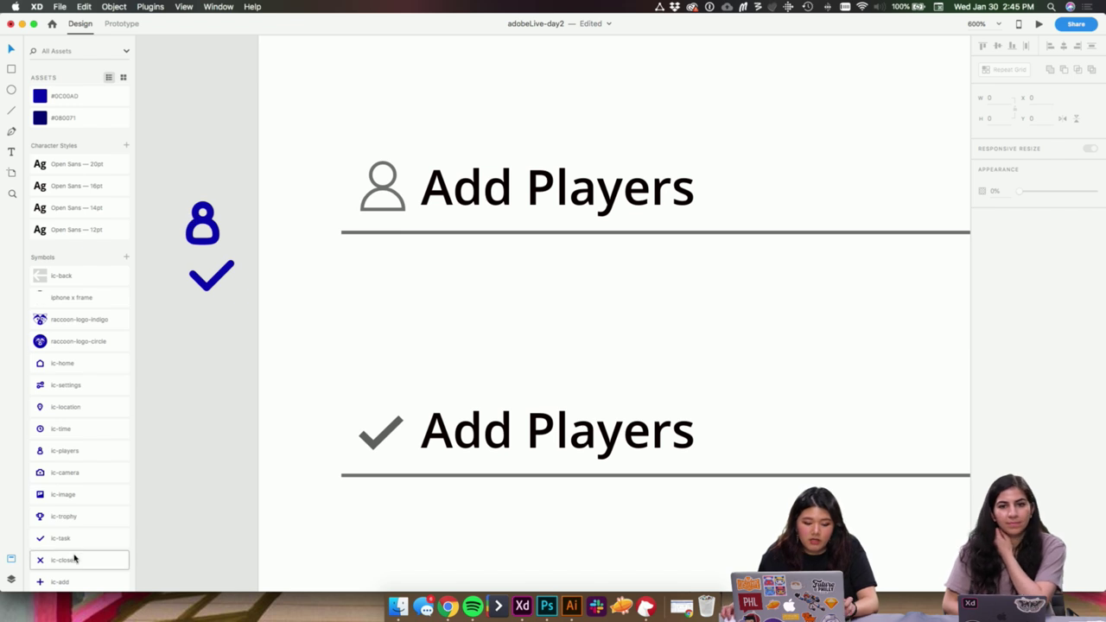
# - Switch to Illustrator and examine the full set of icons in icons.ai
pyautogui.scroll(1, 76, 551)
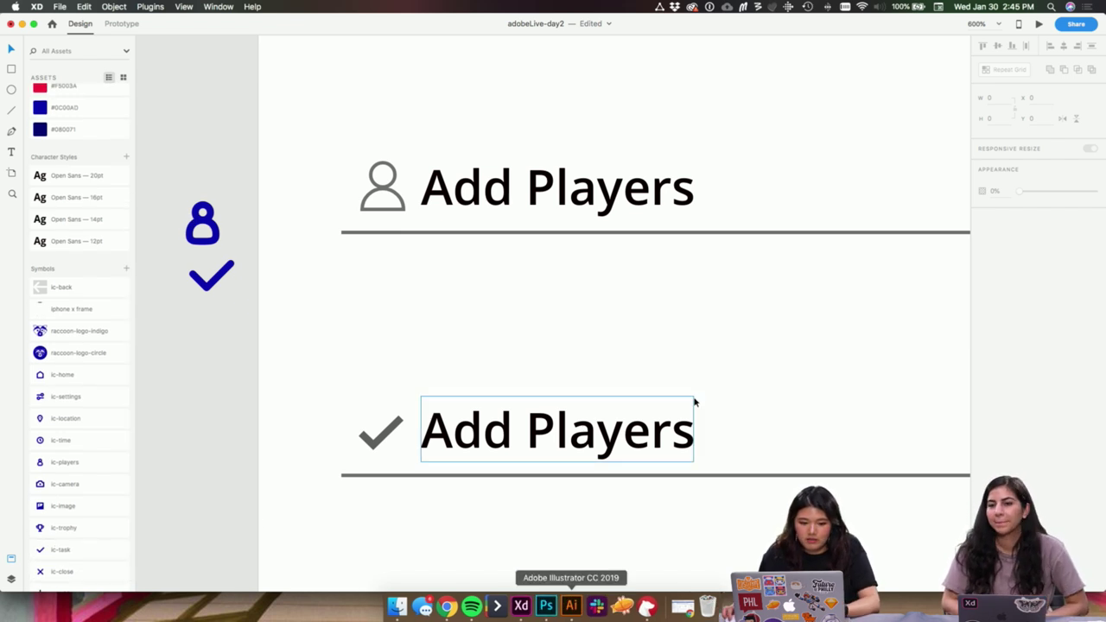
pyautogui.click(571, 609)
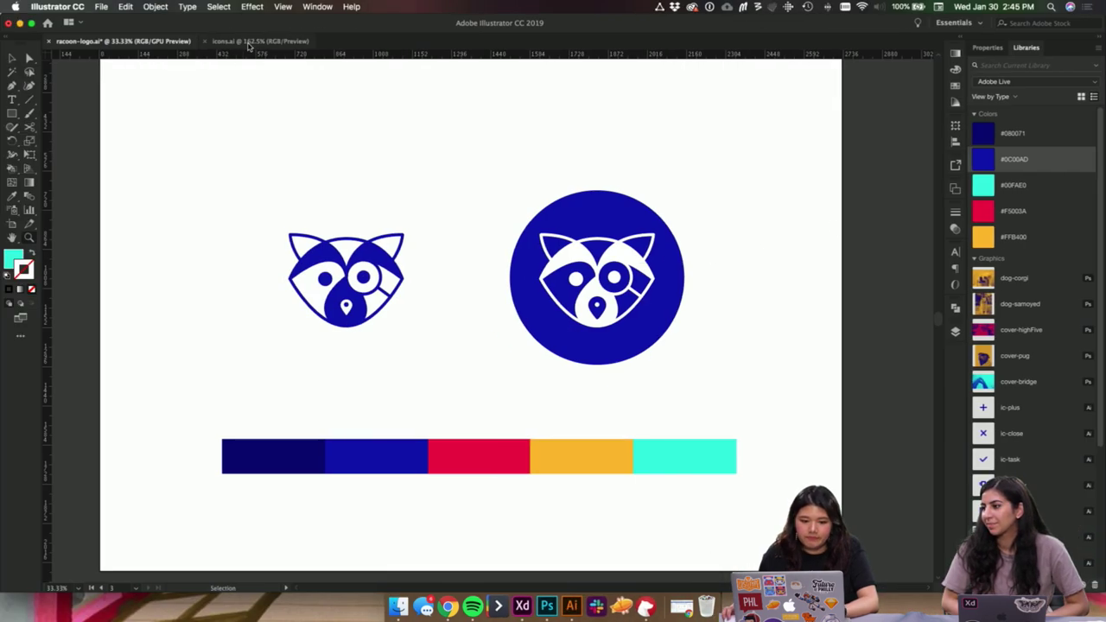
pyautogui.click(250, 41)
pyautogui.moveTo(181, 180); pyautogui.dragTo(614, 317)
pyautogui.hscroll(-2, 423, 138)
pyautogui.scroll(-1, 423, 139)
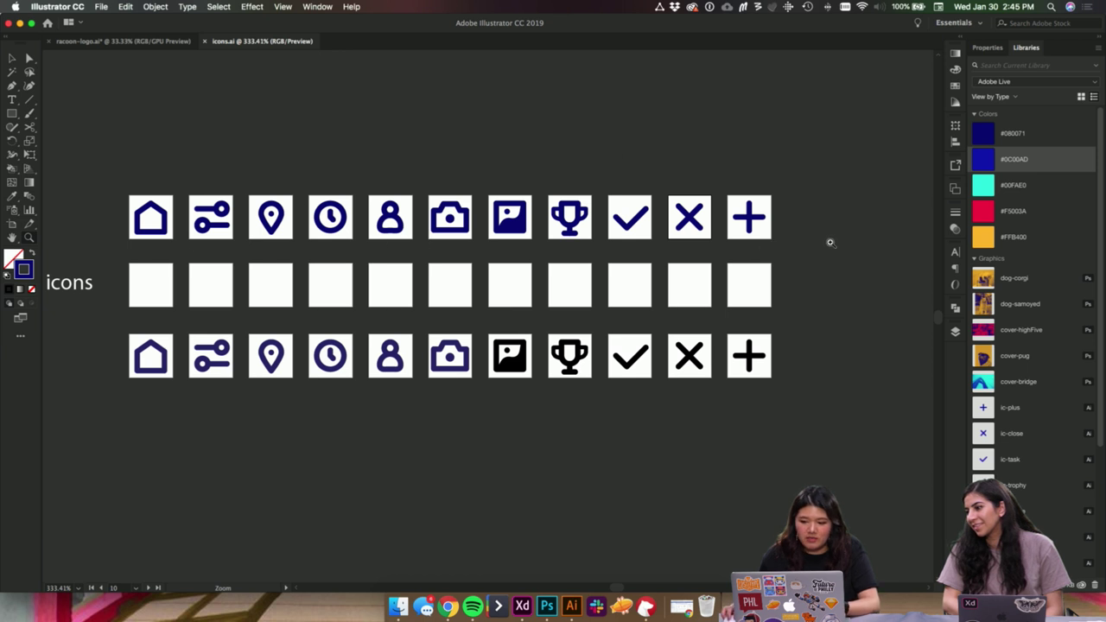
pyautogui.hscroll(2, 658, 315)
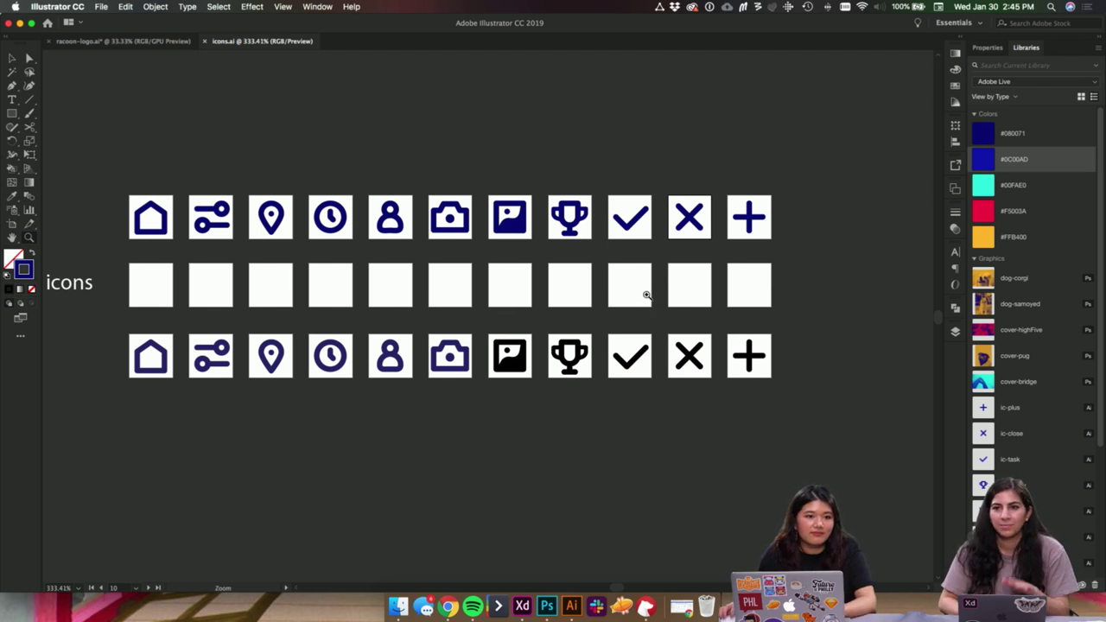
pyautogui.hscroll(3, 646, 294)
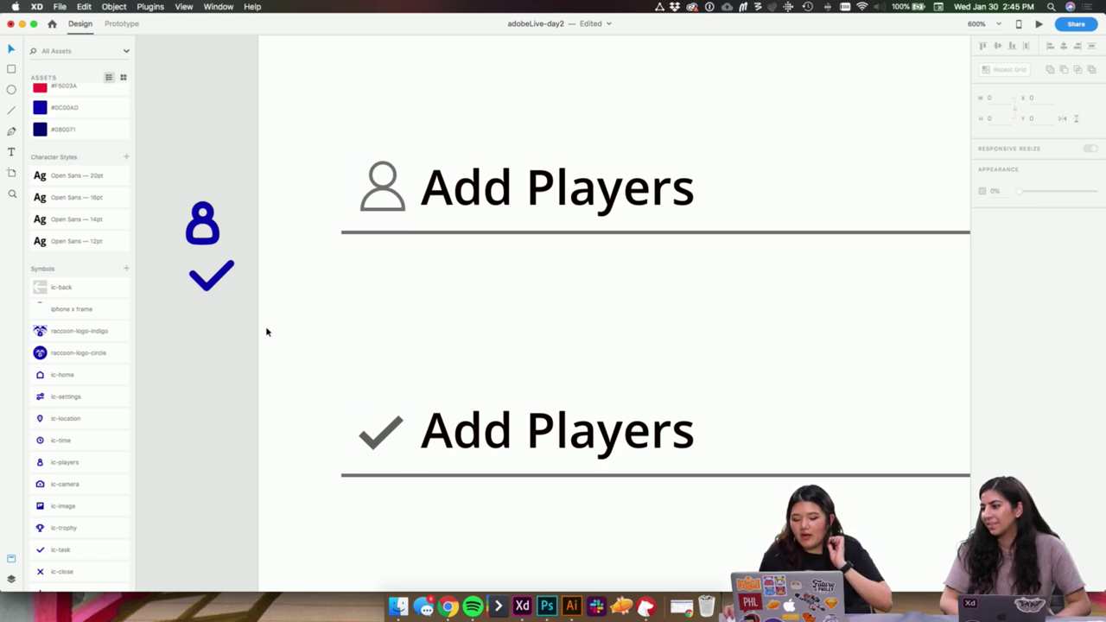
# - Return to XD and replace the grey person icon beside the upper "Add Players" with the ic-players symbol from the pasteboard
pyautogui.scroll(-3, 207, 337)
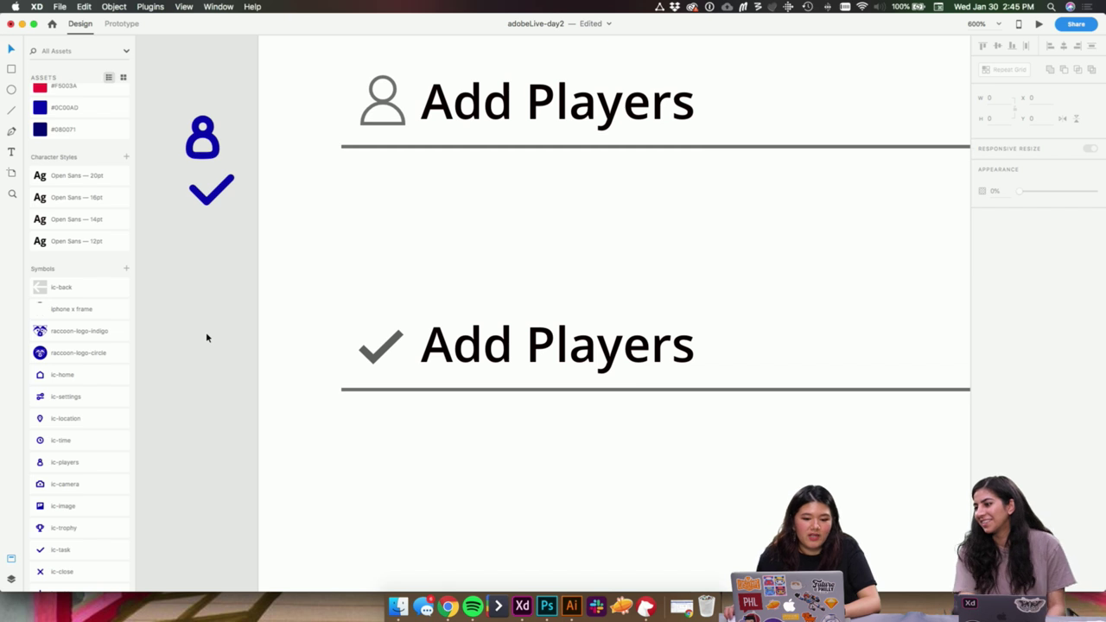
pyautogui.hscroll(-2, 205, 332)
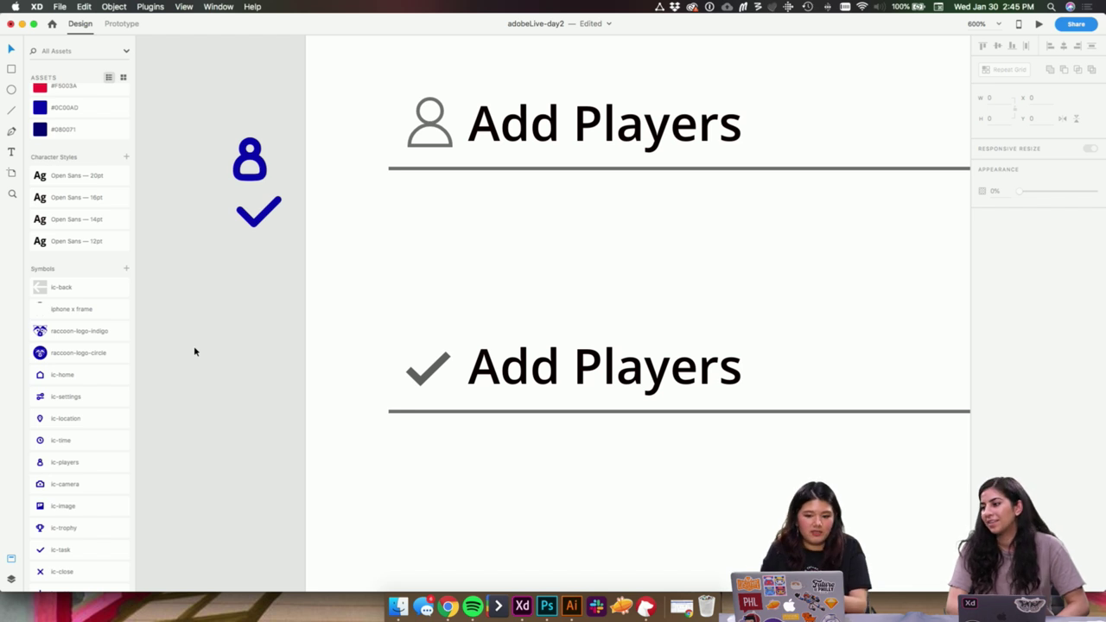
pyautogui.moveTo(256, 178); pyautogui.dragTo(438, 145)
pyautogui.press('super+x')
pyautogui.click(439, 147)
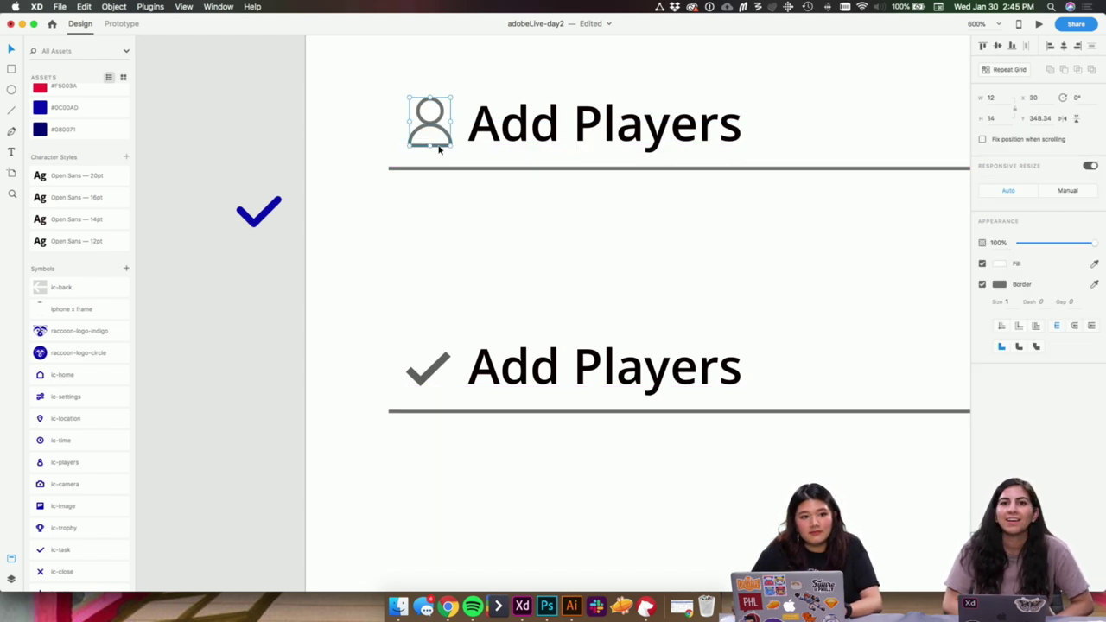
pyautogui.press('super+v')
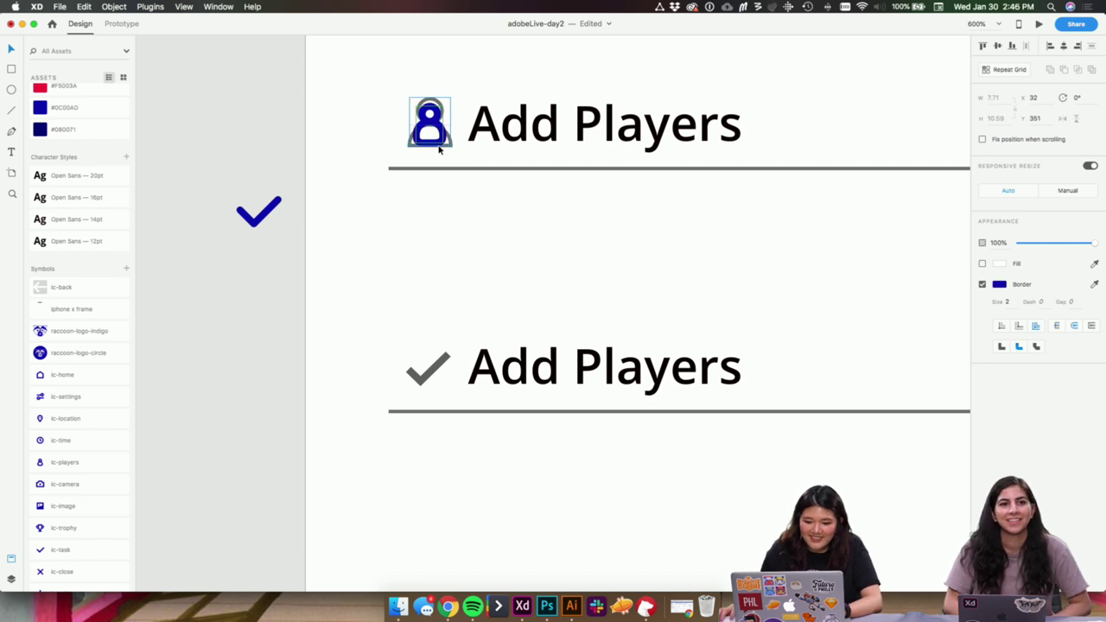
pyautogui.scroll(1, 440, 150)
pyautogui.press('super+z')
pyautogui.press('BackSpace')
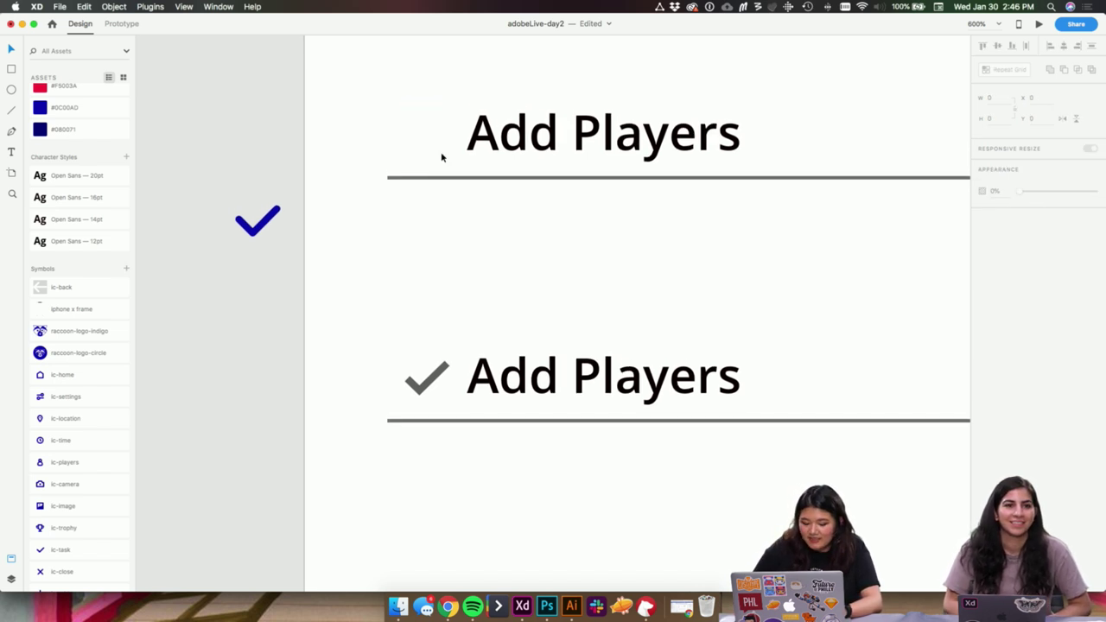
pyautogui.press('super+v')
# - Ungroup the ic-players symbol beside "Add Players" and show the square grid on the artboard
pyautogui.moveTo(470, 185); pyautogui.dragTo(472, 437)
pyautogui.press('super+shift+g')
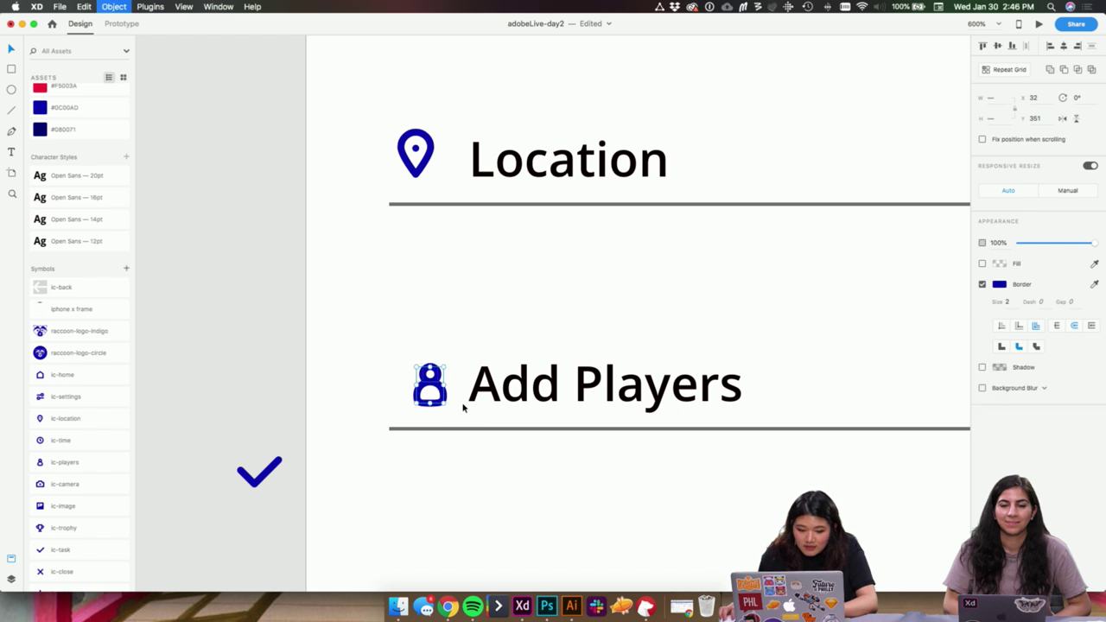
pyautogui.press('super+apostrophe')
# - Nudge the players icon horizontally to X 28 so it lines up under the "Location" pin
pyautogui.press('Left')
pyautogui.press('Left')
pyautogui.press('Left')
pyautogui.press('Left')
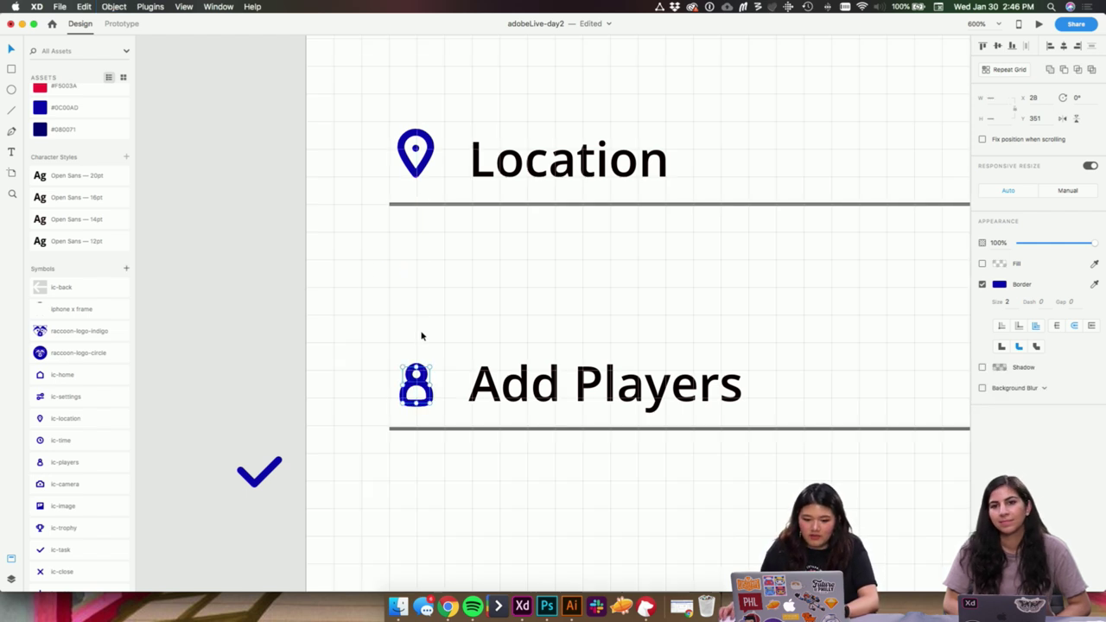
pyautogui.press('Right')
pyautogui.press('Right')
pyautogui.press('Right')
pyautogui.press('Right')
pyautogui.press('Right')
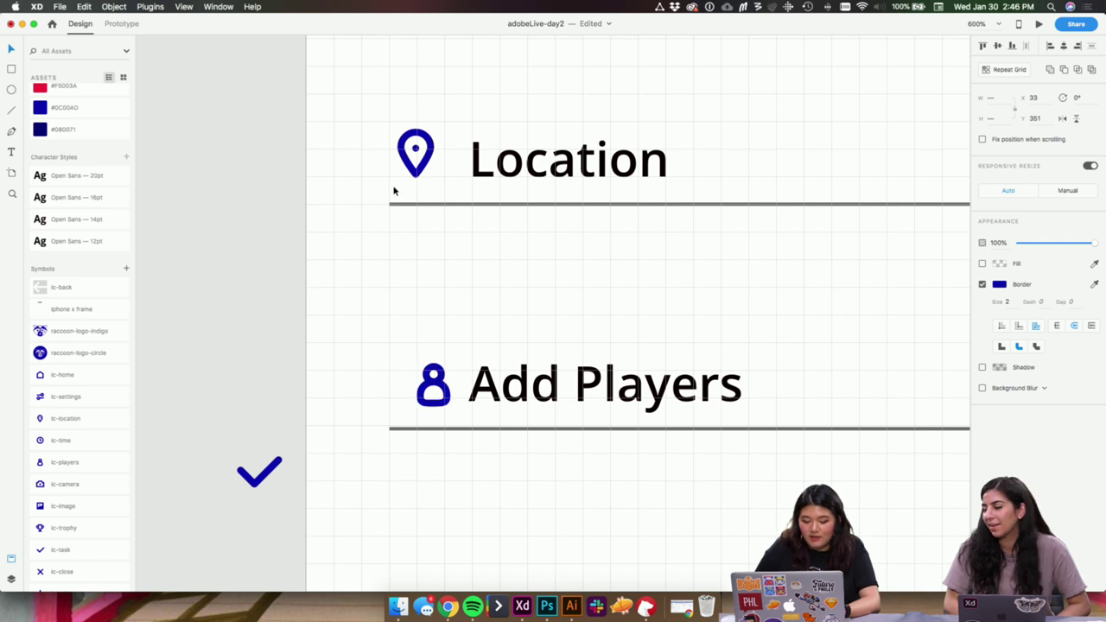
pyautogui.press('Left')
pyautogui.press('Left')
pyautogui.press('Left')
pyautogui.press('Left')
pyautogui.press('Left')
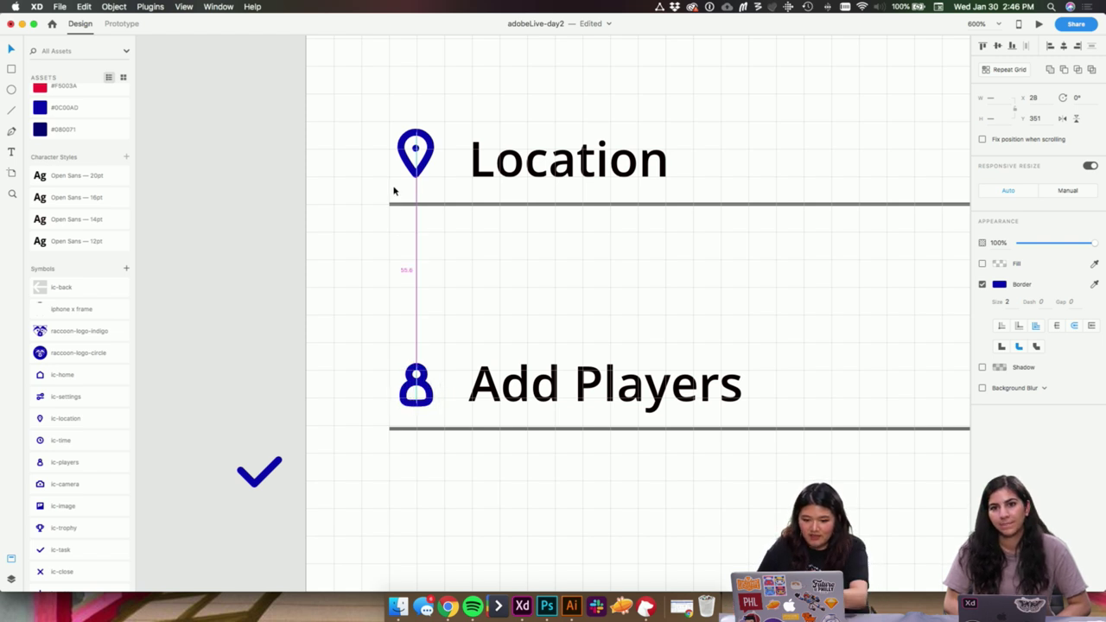
pyautogui.scroll(2, 397, 107)
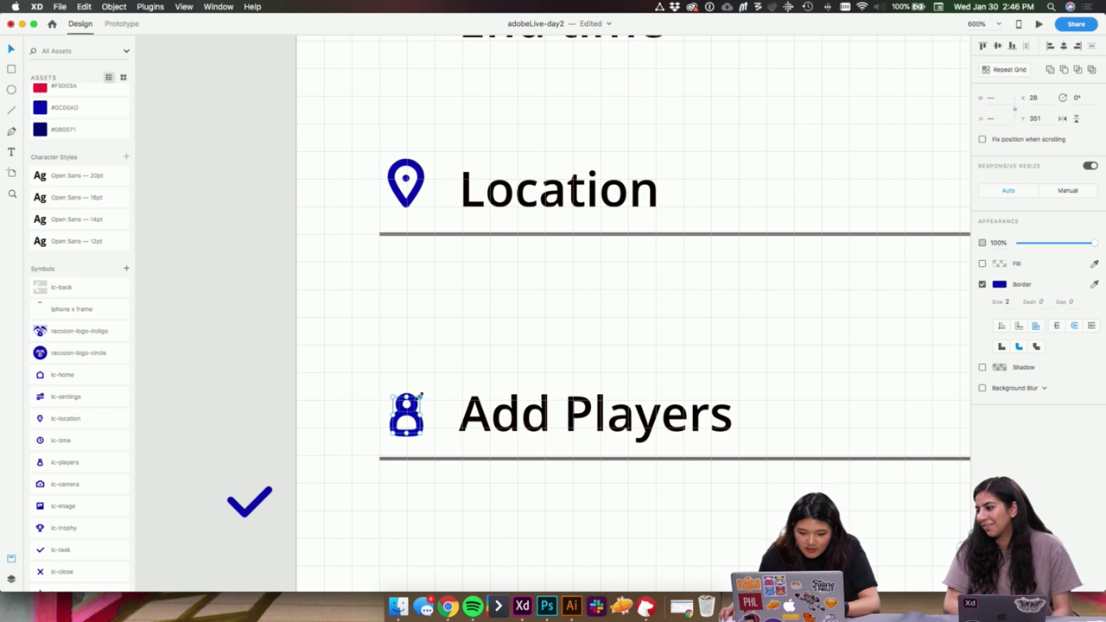
# - Enlarge the players icon beside the upper "Add Players" label slightly
pyautogui.moveTo(420, 395); pyautogui.dragTo(424, 393)
pyautogui.scroll(-5, 439, 464)
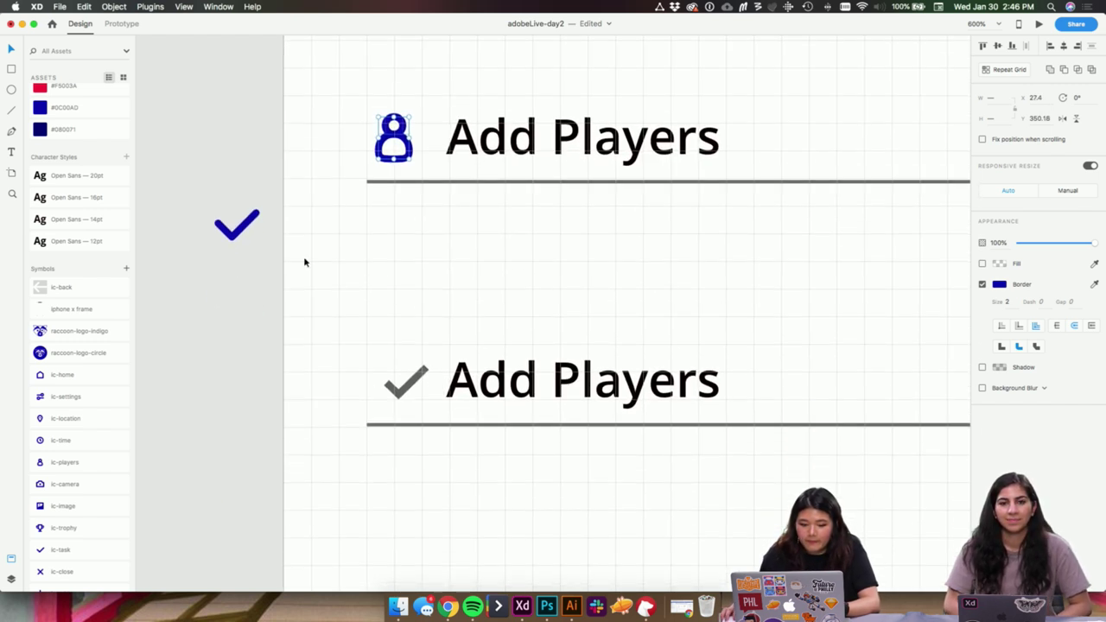
# - Replace the grey checkmark beside the lower "Add Players" with the indigo checkmark from the pasteboard, placed at X 28
pyautogui.moveTo(237, 237); pyautogui.dragTo(411, 391)
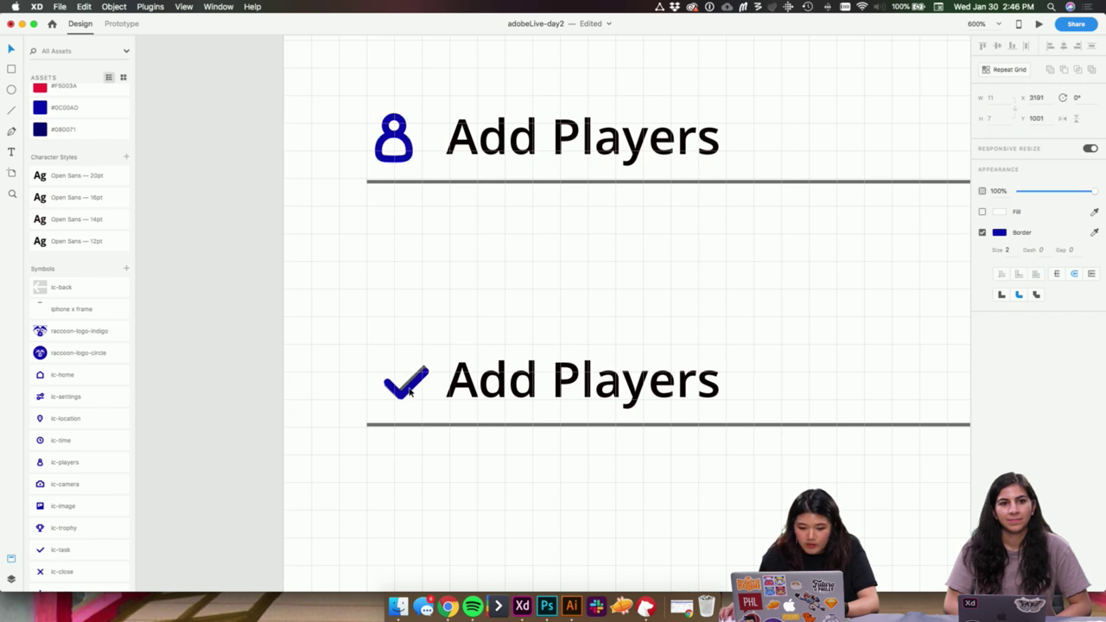
pyautogui.press('super+z')
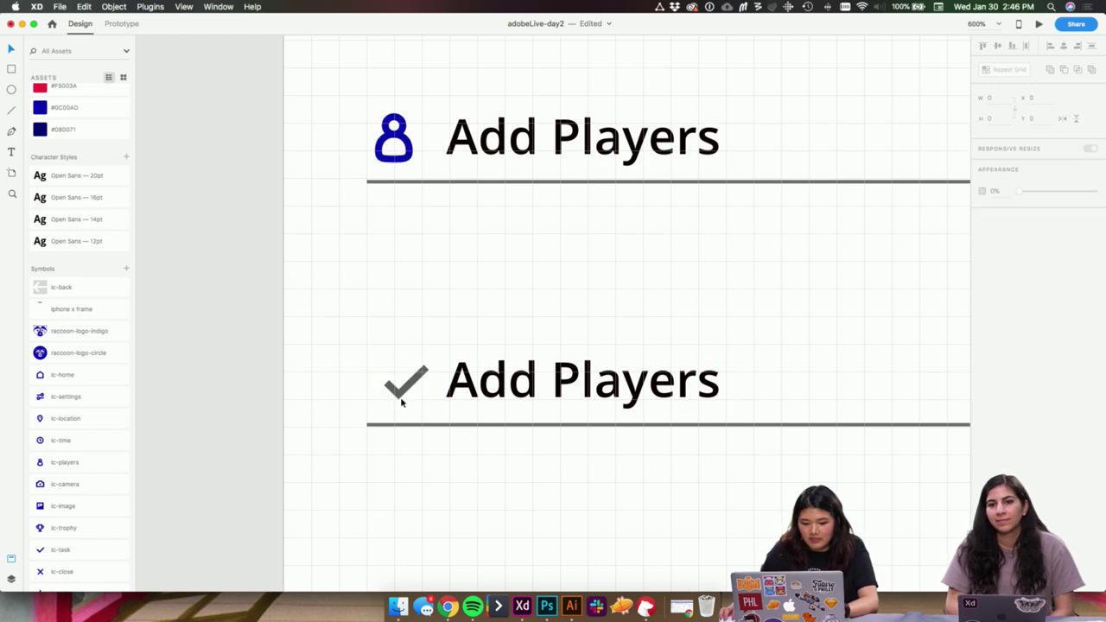
pyautogui.click(401, 398)
pyautogui.press('Delete')
pyautogui.press('super+v')
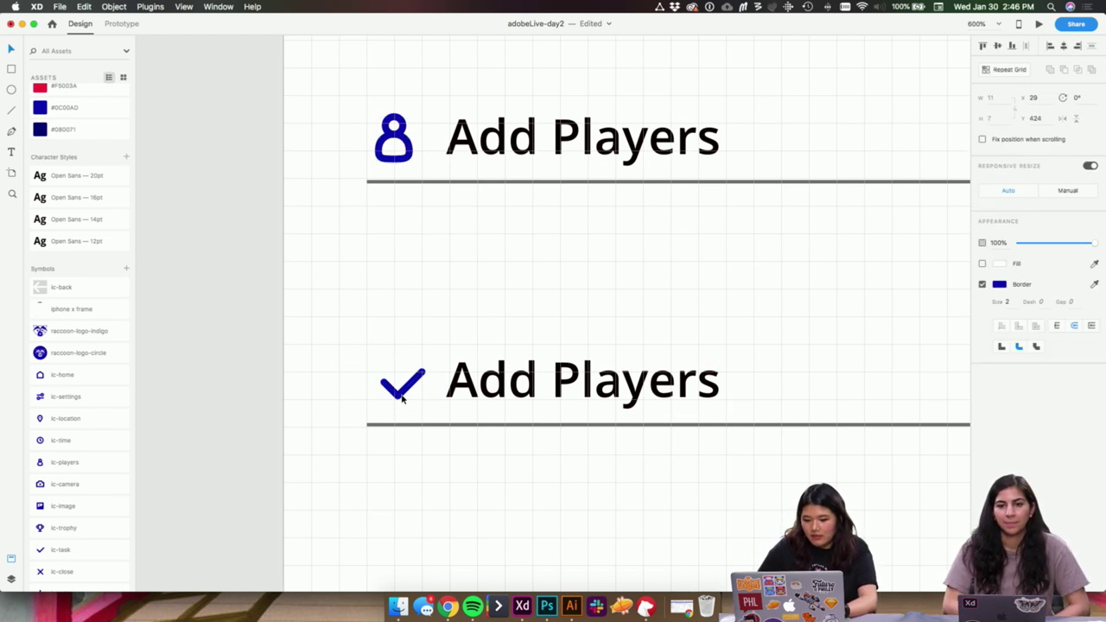
pyautogui.press('Left')
# - Change the label beside the checkmark icon to "Add Tasks"
pyautogui.scroll(3, 401, 398)
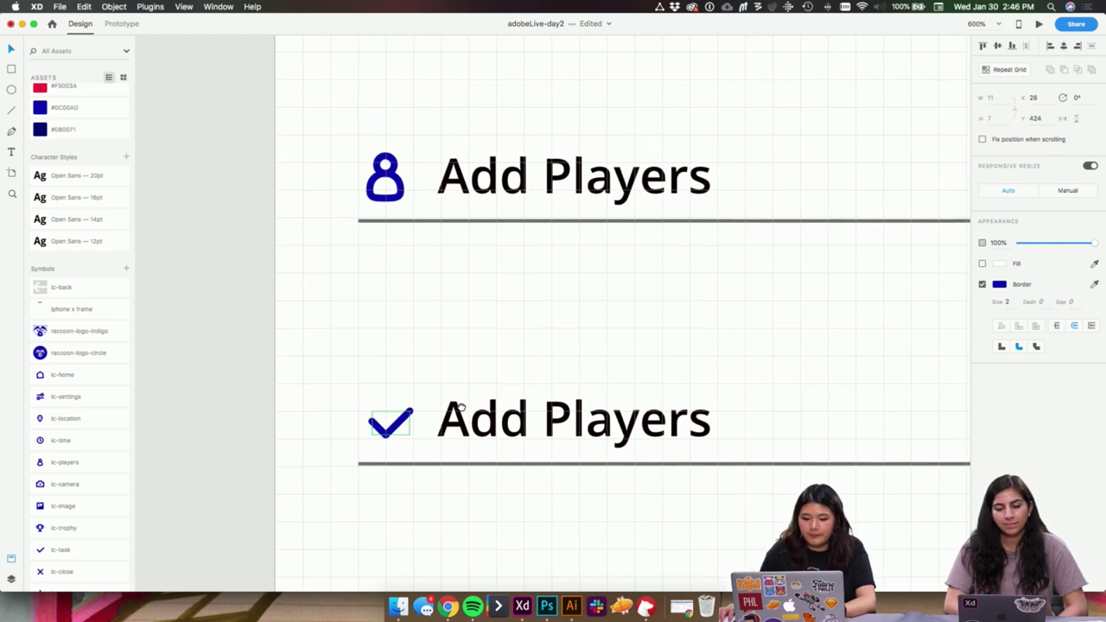
pyautogui.doubleClick(530, 406)
pyautogui.click(543, 424)
pyautogui.moveTo(544, 423); pyautogui.dragTo(781, 407)
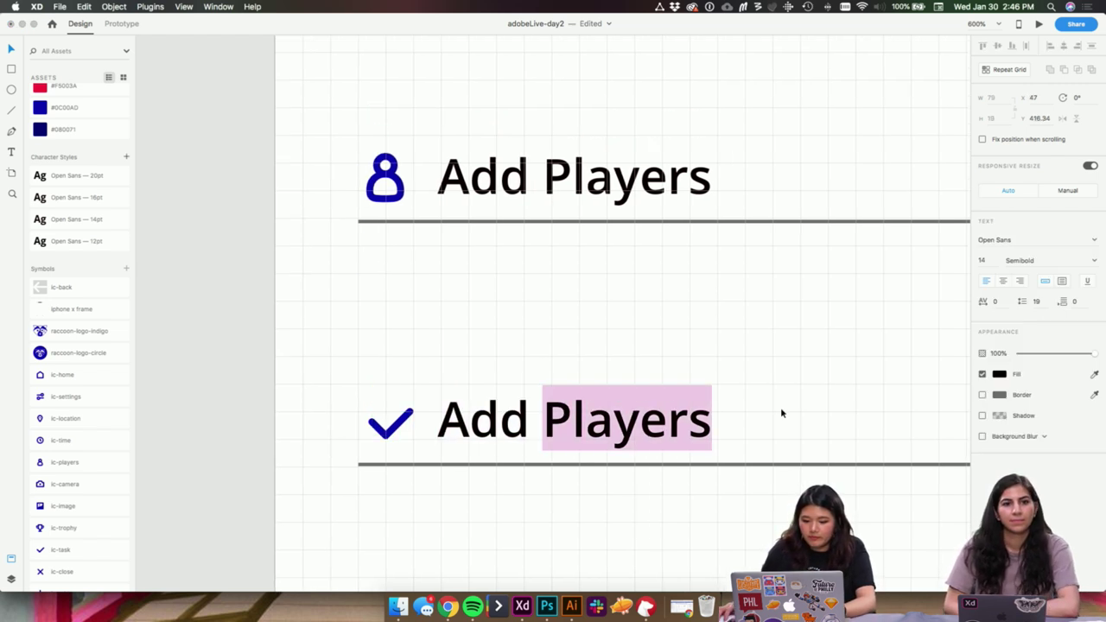
pyautogui.write('Tasjs')
pyautogui.press('BackSpace')
pyautogui.press('BackSpace')
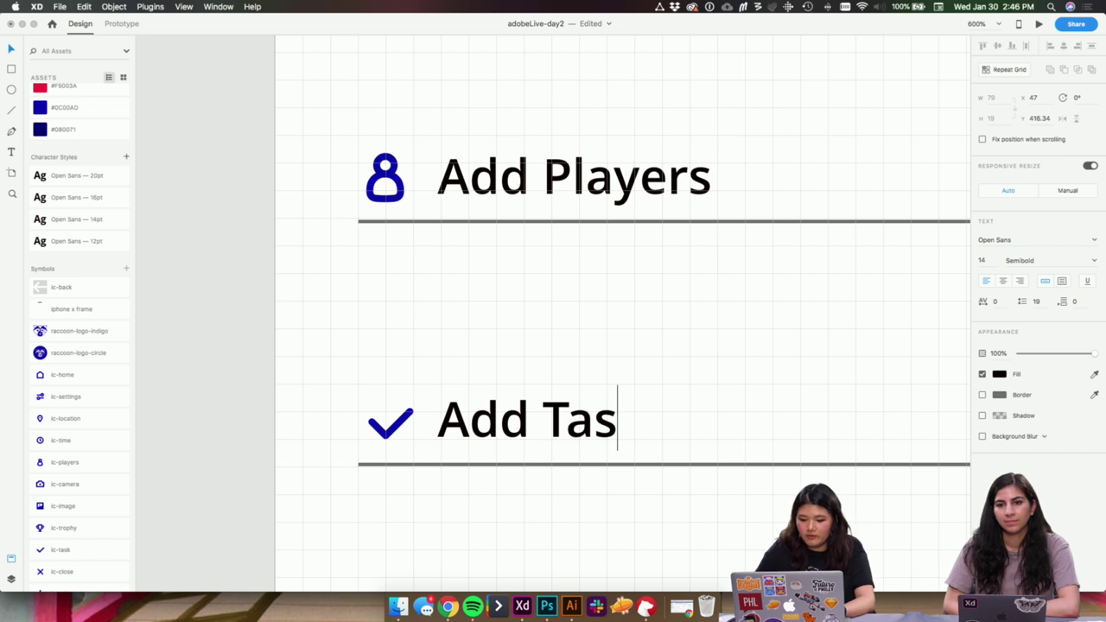
pyautogui.write('ks')
pyautogui.press('Escape')
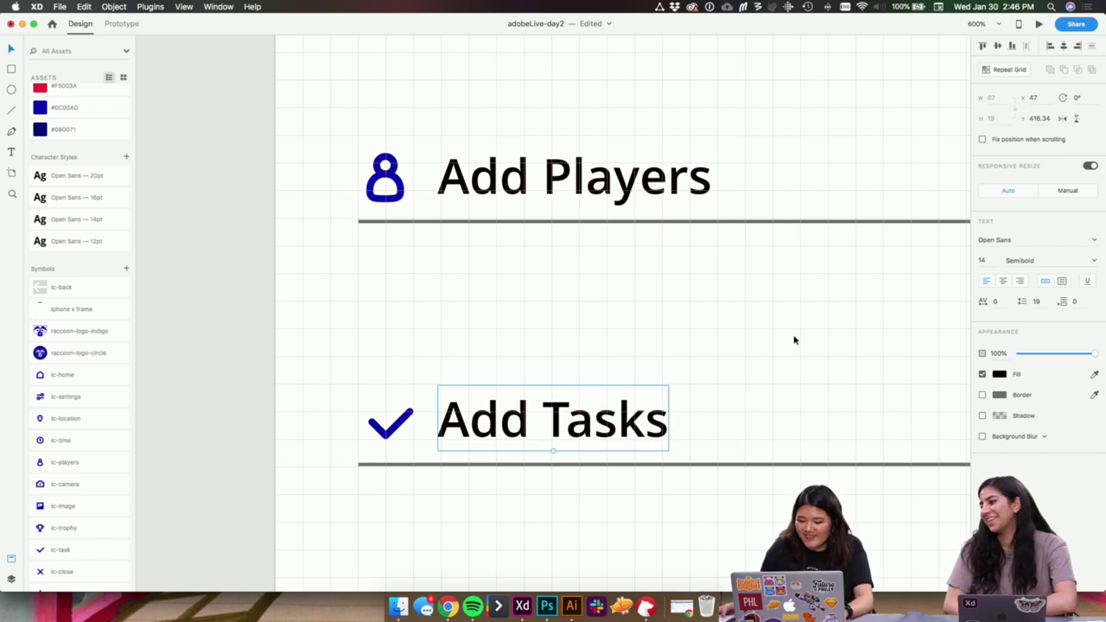
# - Fill the form labels from "Name your hunt" down to "Add Tasks", including "End time", with the indigo #0C00AD
pyautogui.press('super+minus')
pyautogui.press('super+minus')
pyautogui.press('super+apostrophe')
pyautogui.press('super+minus')
pyautogui.press('super+minus')
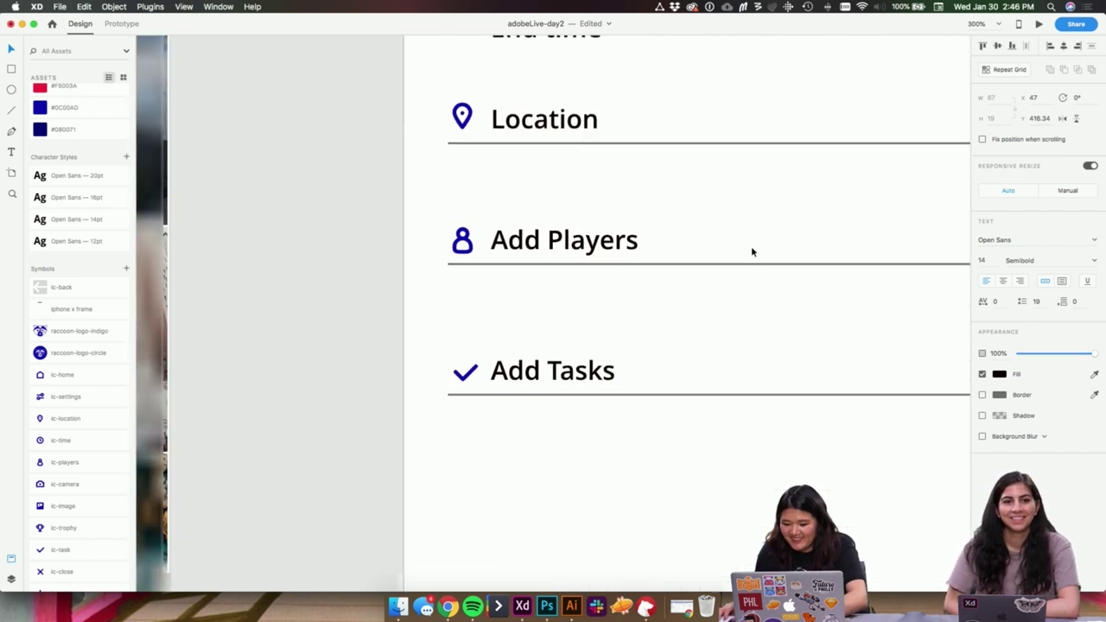
pyautogui.moveTo(722, 203); pyautogui.dragTo(623, 325)
pyautogui.moveTo(667, 269); pyautogui.dragTo(668, 298)
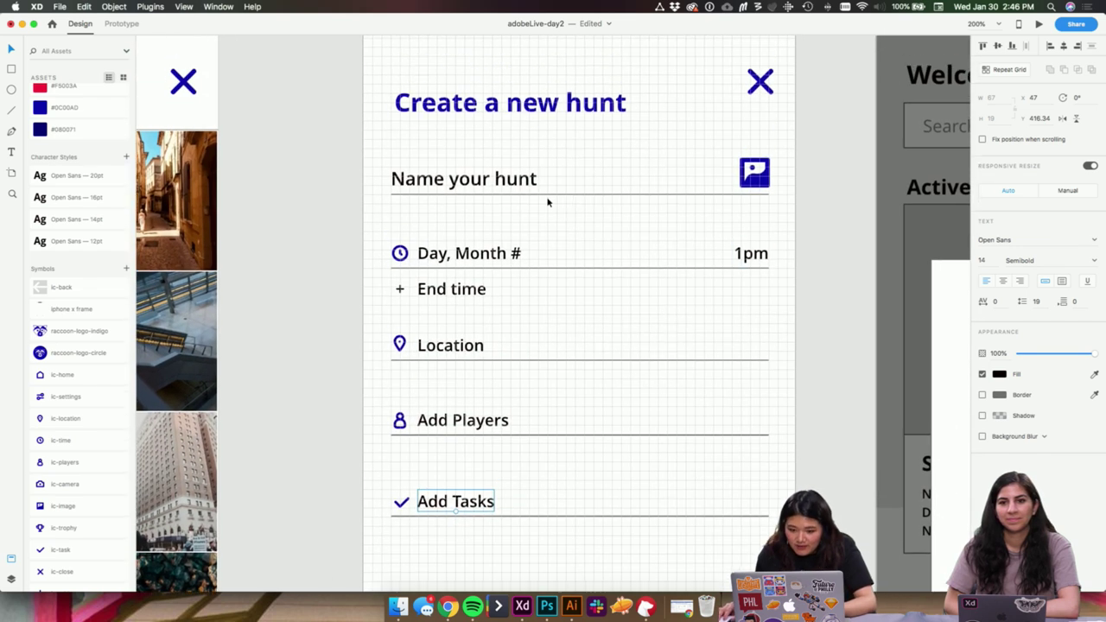
pyautogui.click(412, 179)
pyautogui.keyDown('shift'); pyautogui.click(449, 261); pyautogui.keyUp('shift')
pyautogui.keyDown('shift'); pyautogui.click(457, 287); pyautogui.keyUp('shift')
pyautogui.keyDown('shift'); pyautogui.click(429, 346); pyautogui.keyUp('shift')
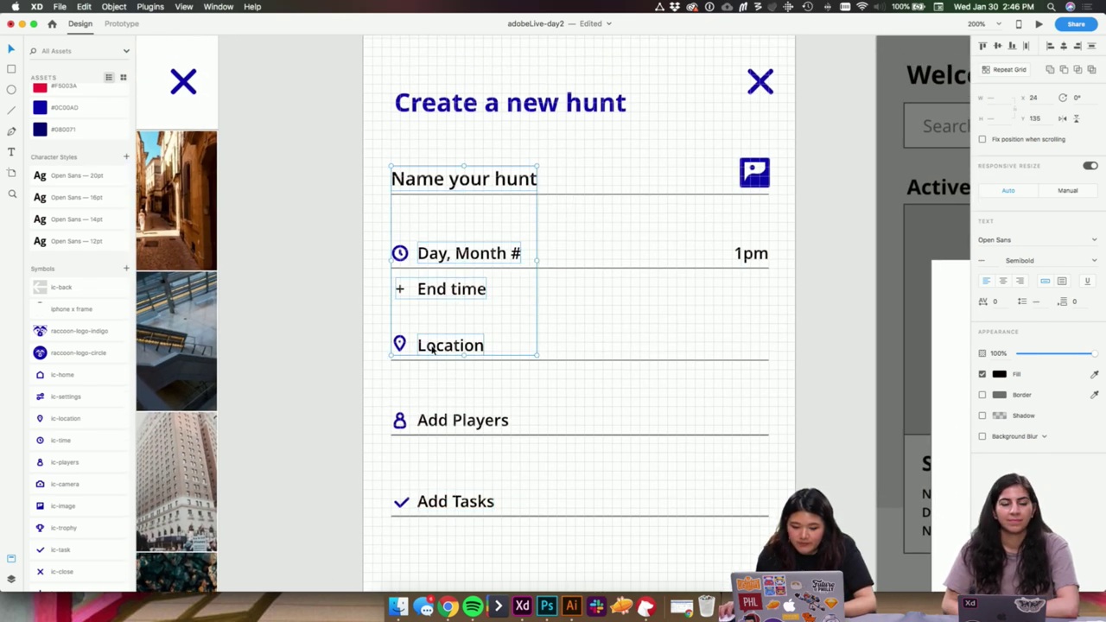
pyautogui.keyDown('shift'); pyautogui.click(466, 422); pyautogui.keyUp('shift')
pyautogui.keyDown('shift'); pyautogui.click(455, 501); pyautogui.keyUp('shift')
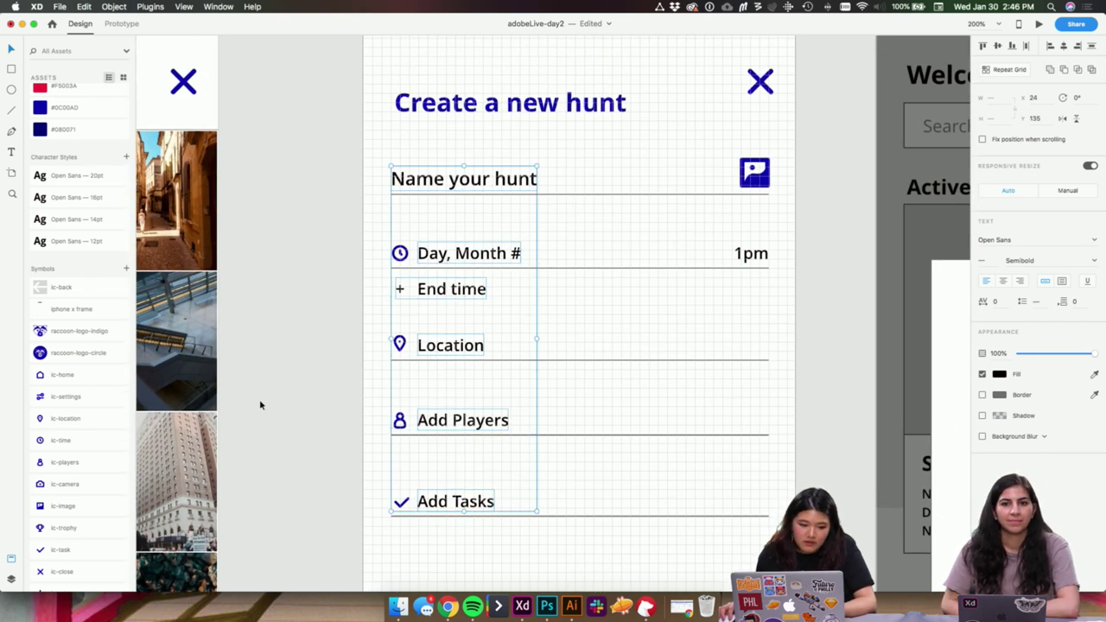
pyautogui.click(77, 109)
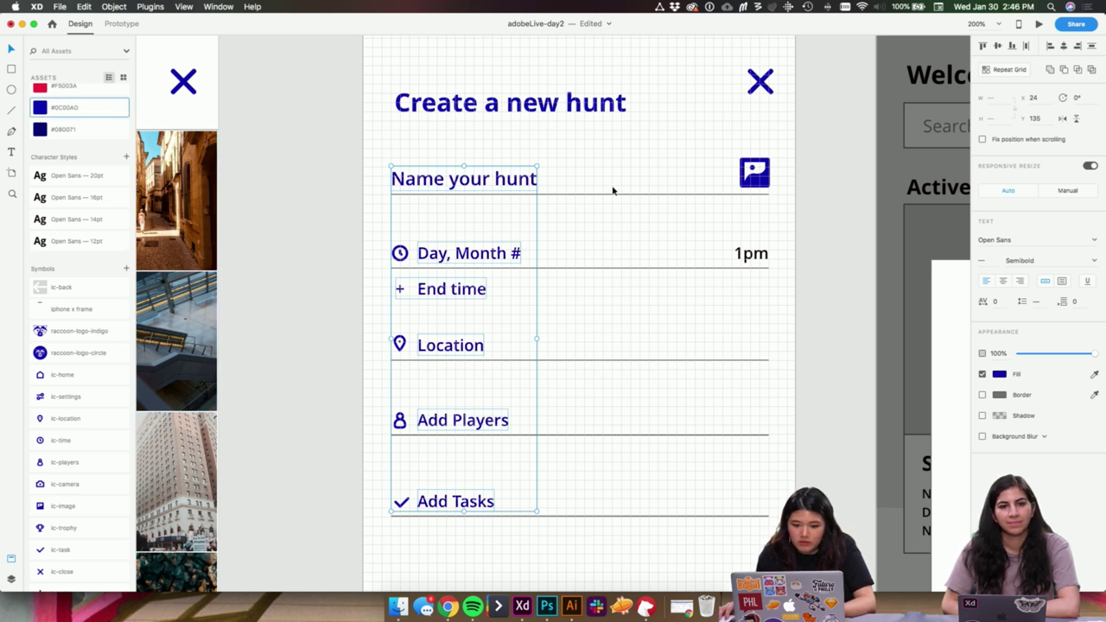
# - Recolor the form's divider lines with the indigo #0C00AD and set their opacity to 20%
pyautogui.moveTo(612, 182); pyautogui.dragTo(612, 555)
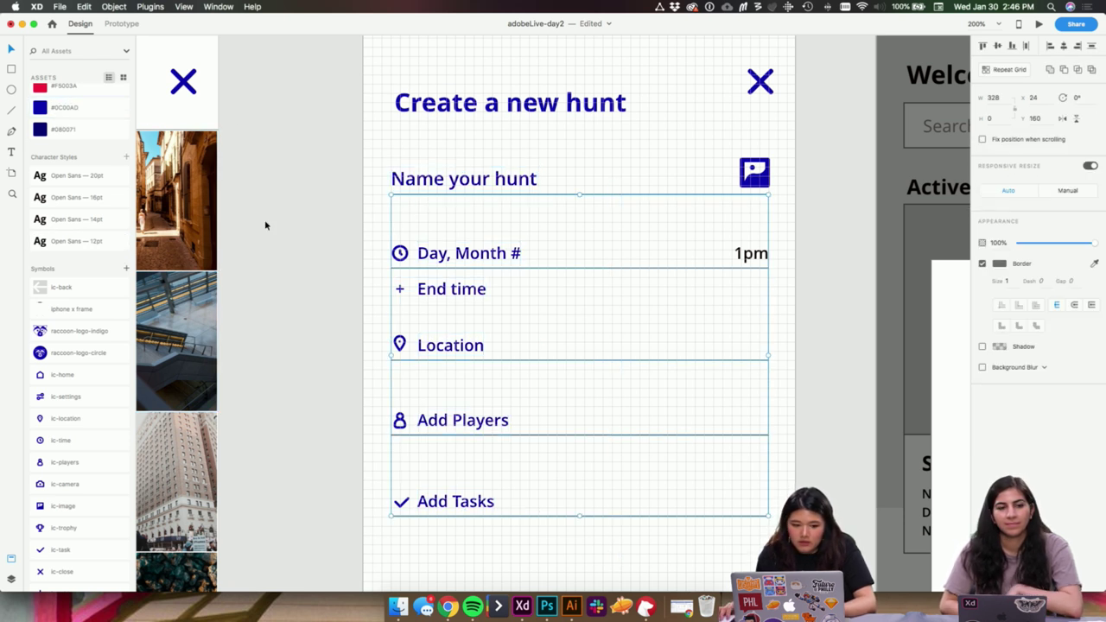
pyautogui.scroll(2, 77, 147)
pyautogui.click(81, 131)
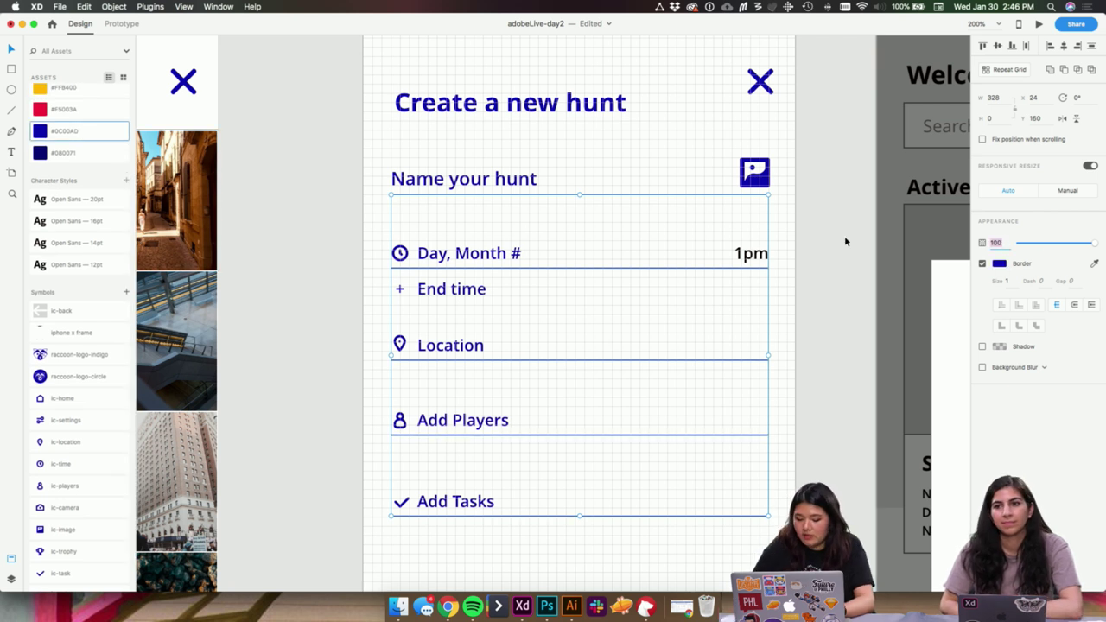
pyautogui.write('20')
pyautogui.press('Return')
# - Recolor the "1pm" text in the date row with the same indigo as the other labels
pyautogui.hscroll(2, 753, 271)
pyautogui.doubleClick(726, 253)
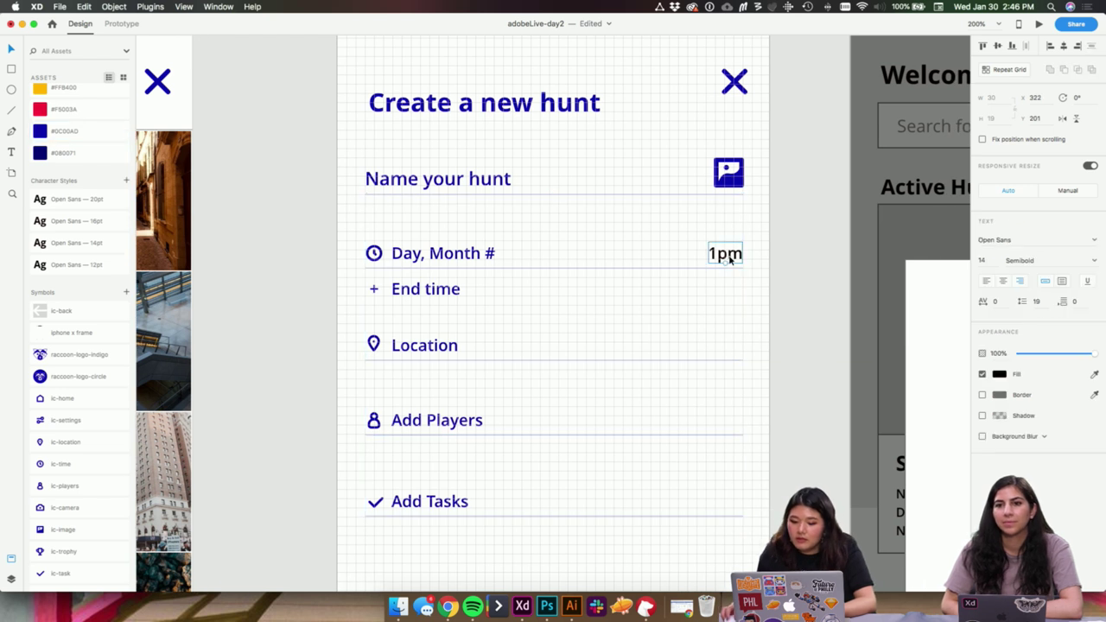
pyautogui.click(795, 235)
pyautogui.hscroll(2, 780, 249)
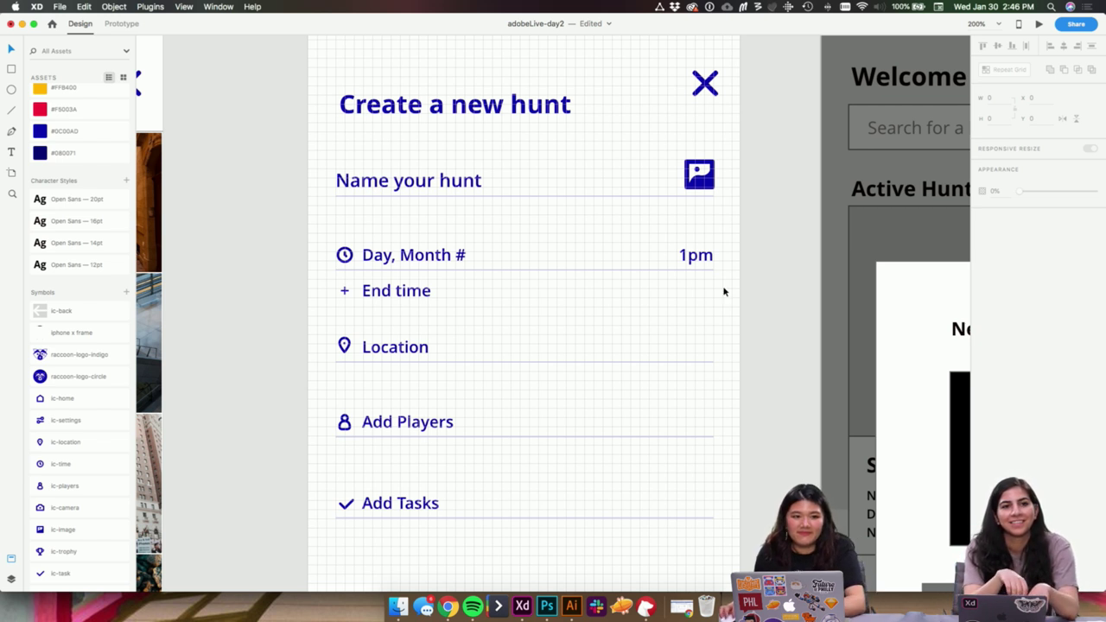
# - Review the recolored "Create a hunt" form both up close and beside its neighboring artboards, with the grid hidden
pyautogui.press('super+1')
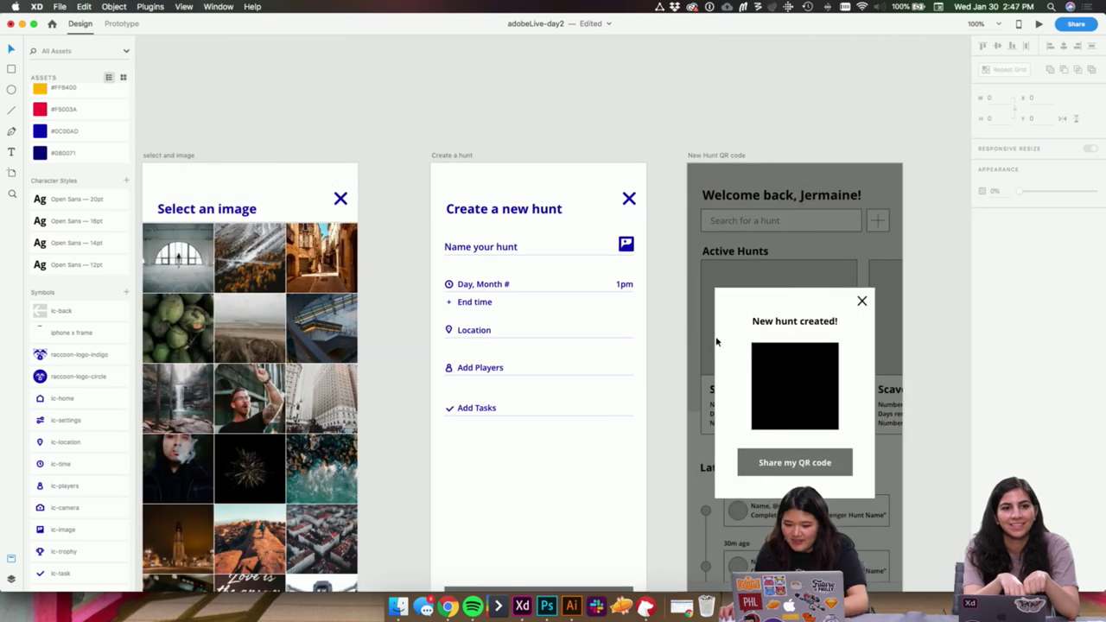
pyautogui.scroll(2, 633, 354)
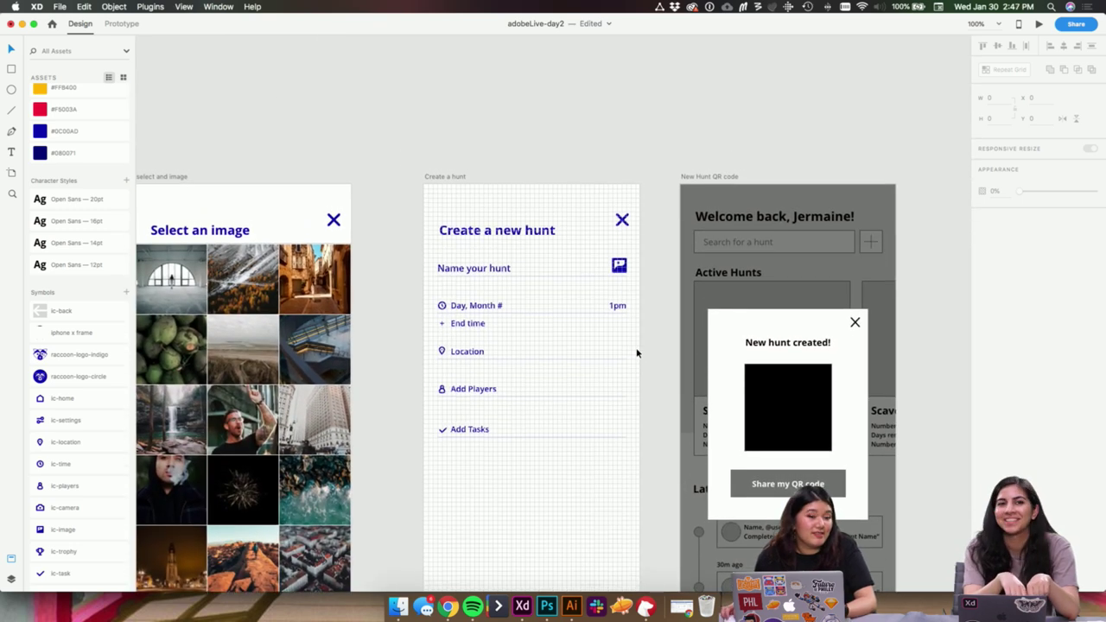
pyautogui.moveTo(614, 372); pyautogui.dragTo(646, 347)
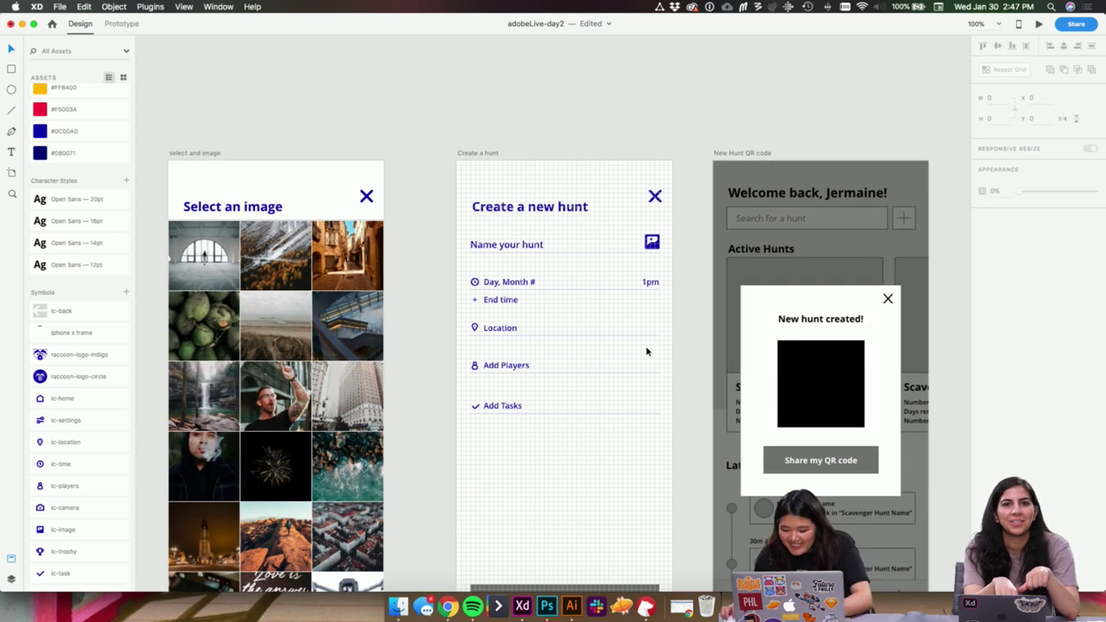
pyautogui.press('super+2')
pyautogui.moveTo(797, 348); pyautogui.dragTo(777, 242)
pyautogui.hscroll(1, 765, 472)
pyautogui.hscroll(-1, 763, 469)
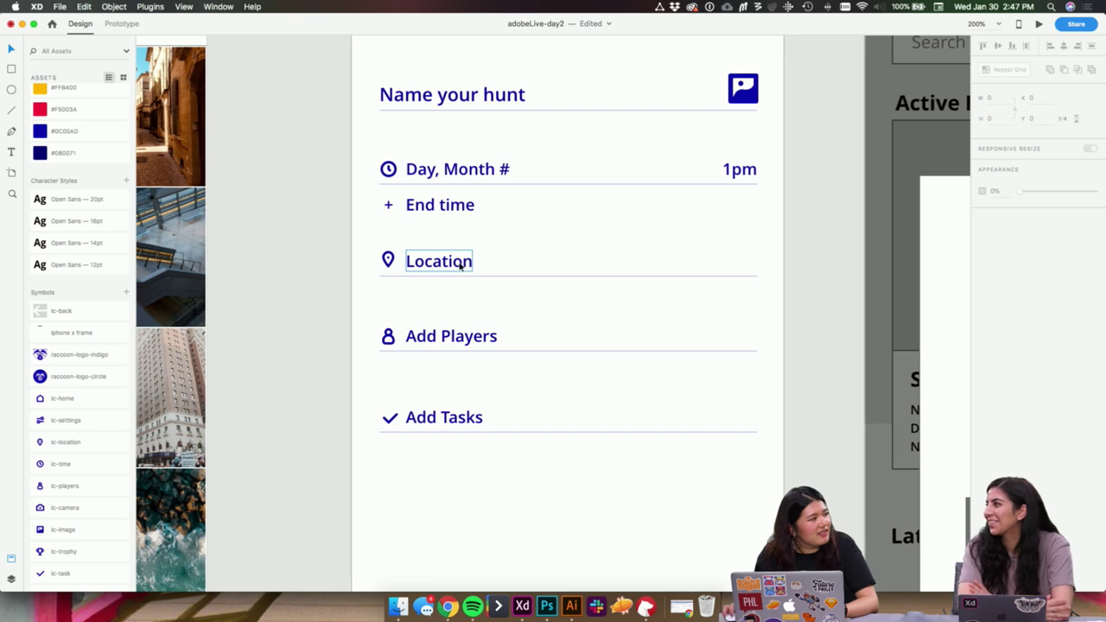
pyautogui.moveTo(725, 222); pyautogui.dragTo(632, 244)
pyautogui.press('super+1')
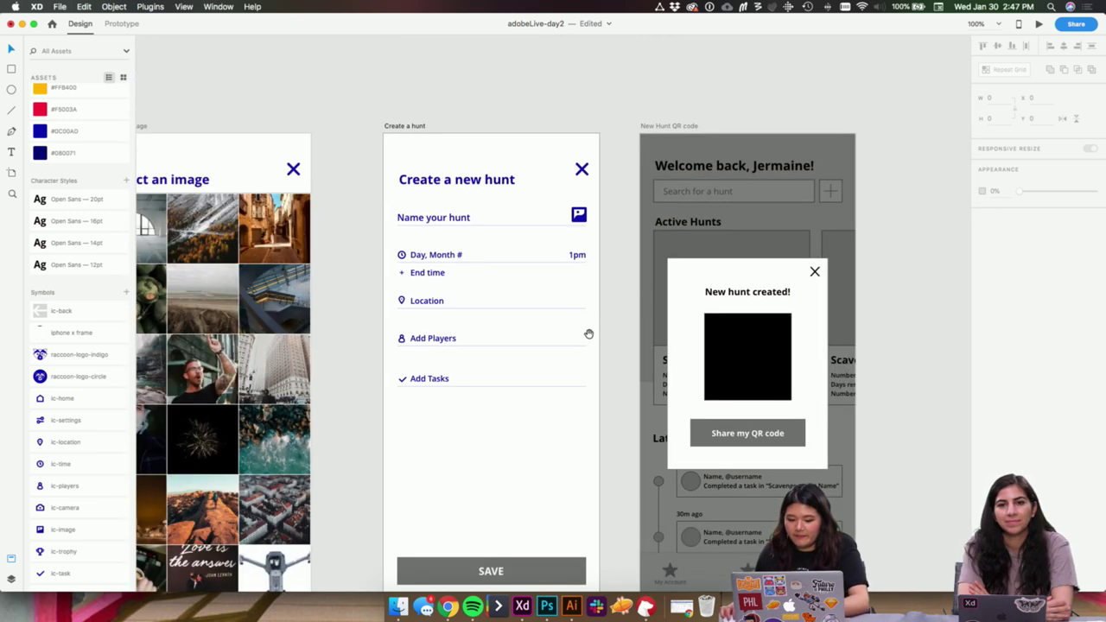
# - Restyle the SAVE button with a corner radius of 24, no border and the indigo #0C00AD fill
pyautogui.moveTo(589, 334); pyautogui.dragTo(585, 174)
pyautogui.press('super+2')
pyautogui.moveTo(570, 497); pyautogui.dragTo(638, 307)
pyautogui.click(624, 297)
pyautogui.press("super+'")
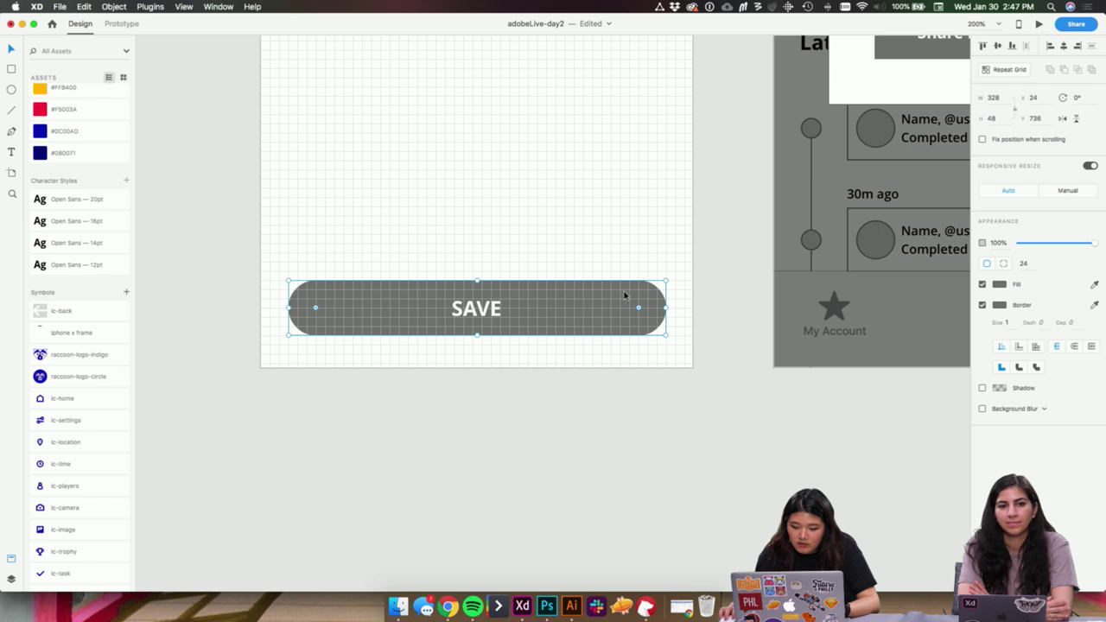
pyautogui.hscroll(1, 738, 428)
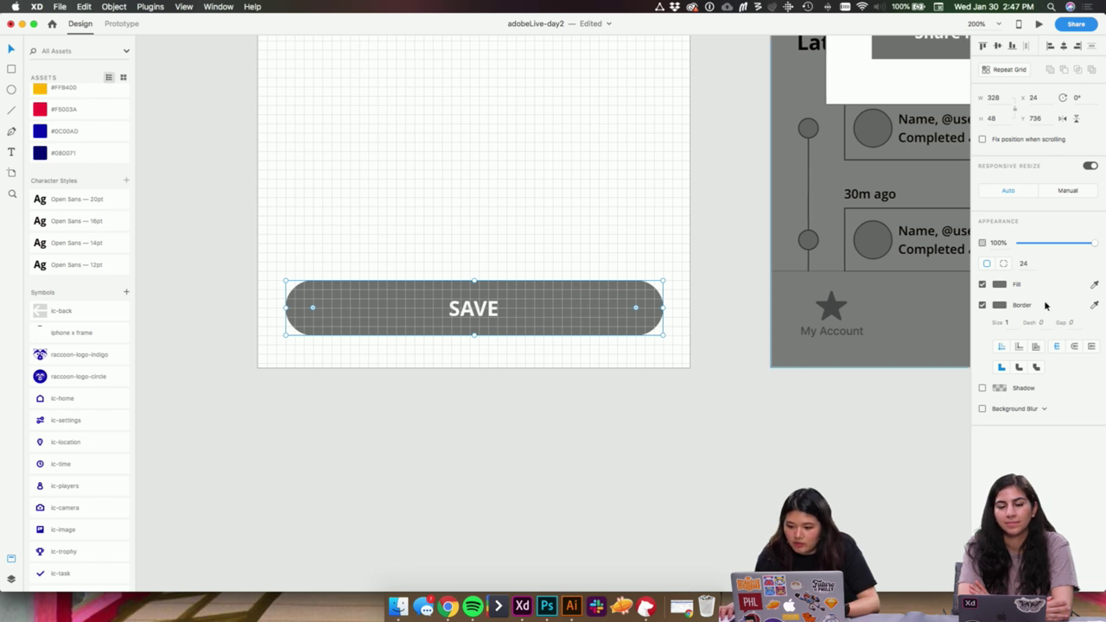
pyautogui.click(982, 305)
pyautogui.click(93, 131)
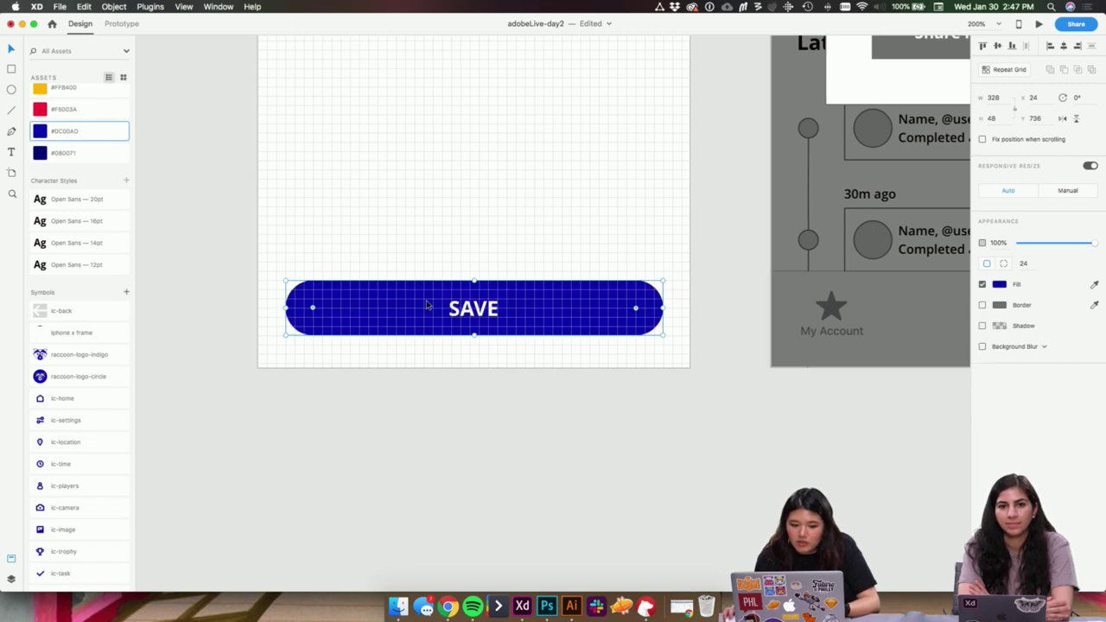
pyautogui.click(557, 276)
# - Compare the "Create a hunt" screen with the finished QR scan, search and leaderboard screens
pyautogui.press('super+minus')
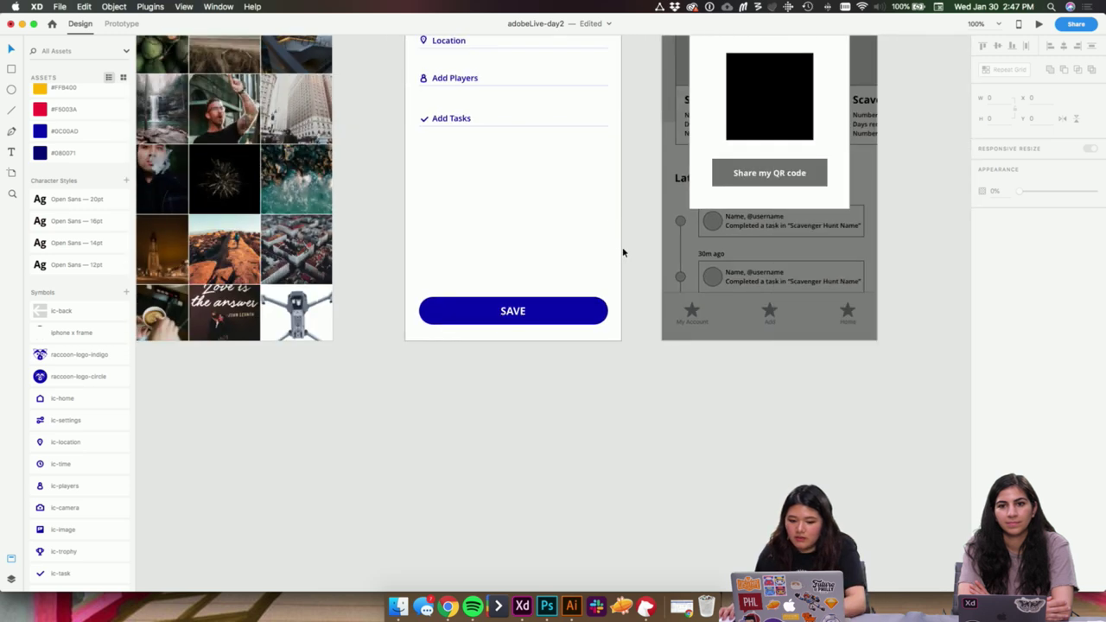
pyautogui.moveTo(644, 213); pyautogui.dragTo(551, 405)
pyautogui.moveTo(580, 468); pyautogui.dragTo(934, 427)
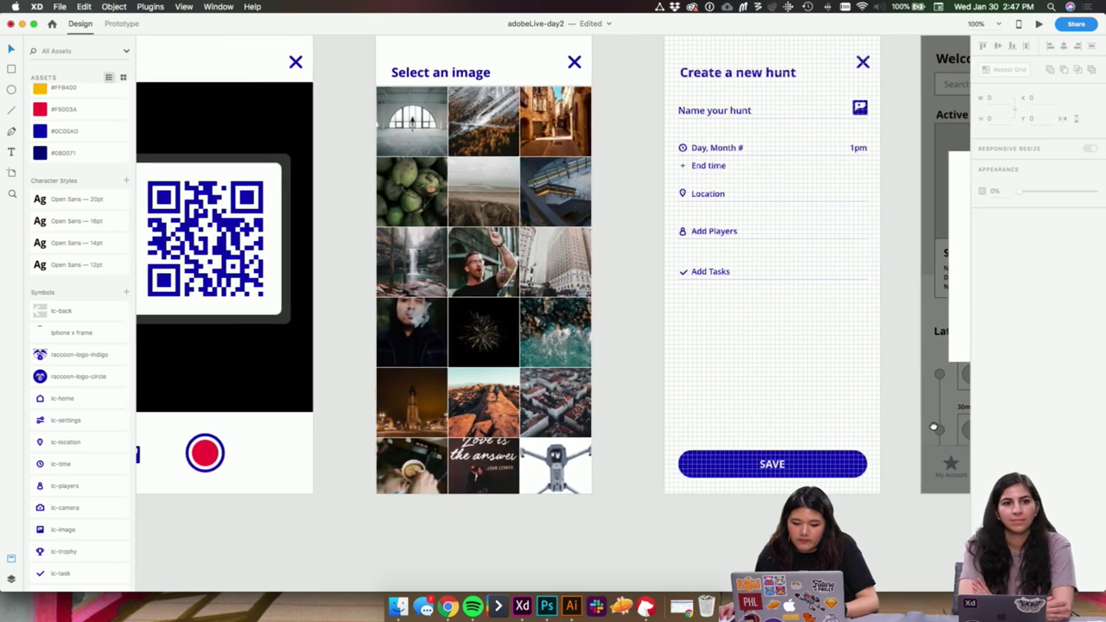
pyautogui.hscroll(-10, 397, 447)
pyautogui.scroll(-3, 290, 268)
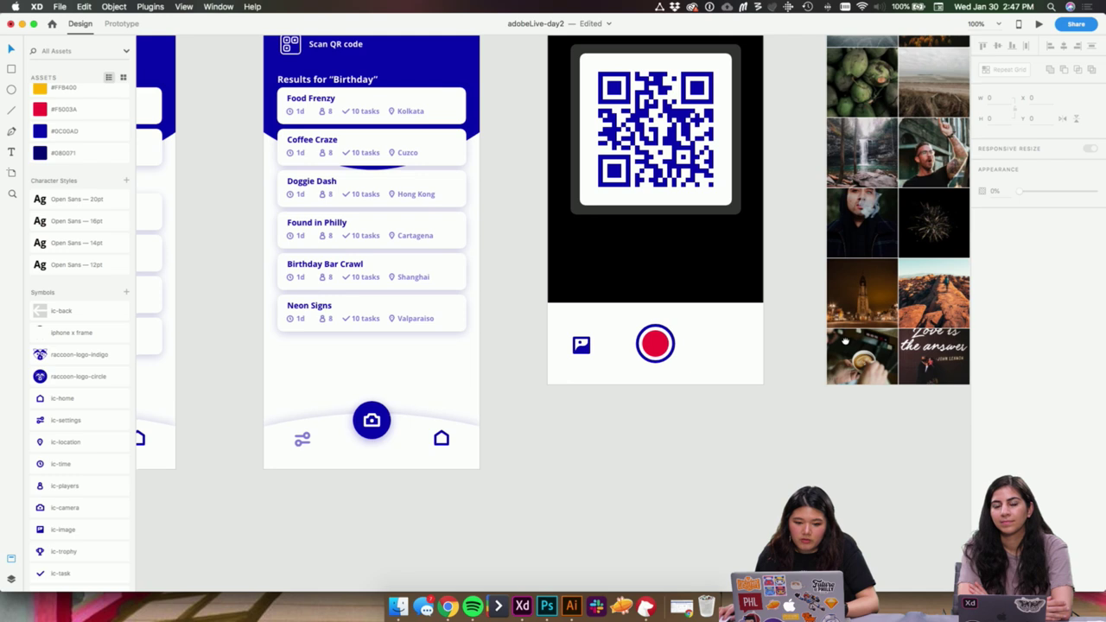
pyautogui.hscroll(-10, 290, 268)
pyautogui.scroll(3, 290, 268)
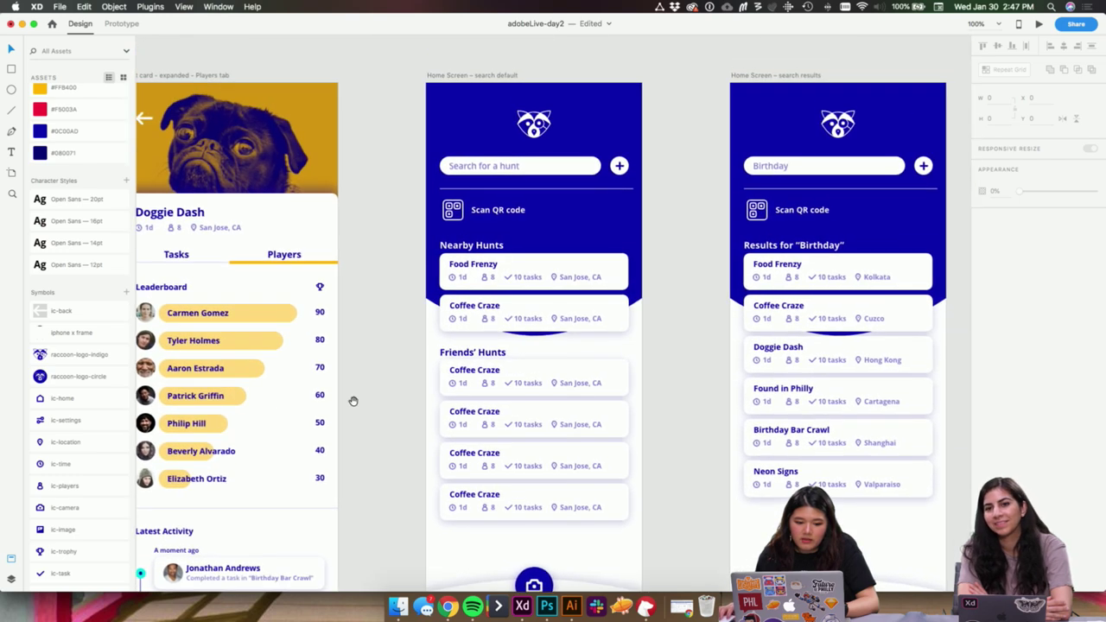
pyautogui.hscroll(-5, 391, 392)
pyautogui.hscroll(15, 585, 378)
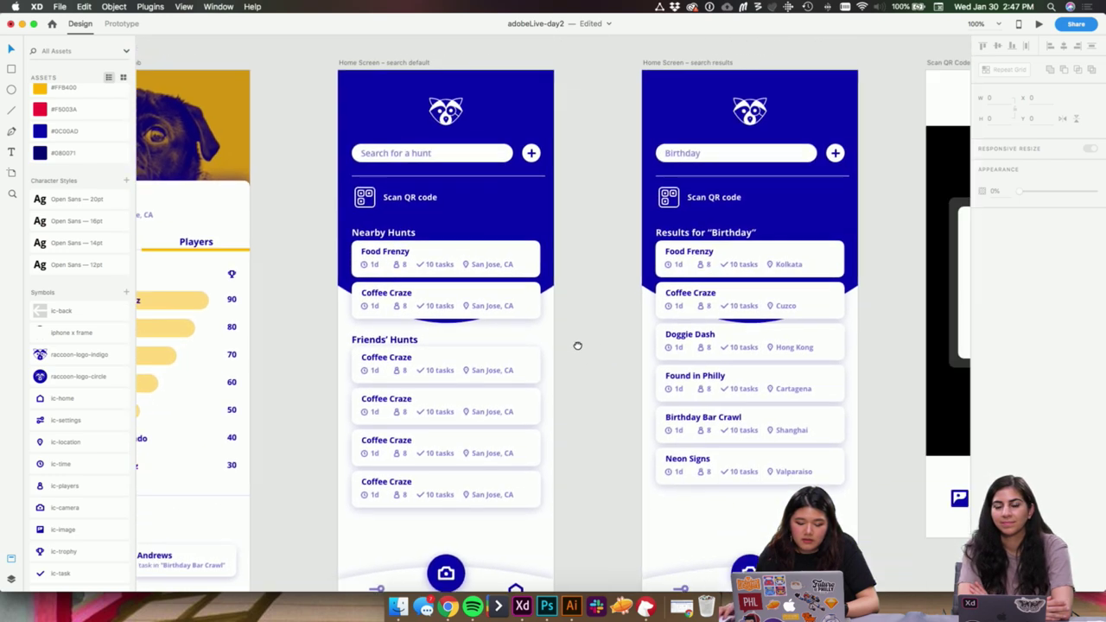
pyautogui.hscroll(15, 765, 331)
pyautogui.scroll(-1, 764, 331)
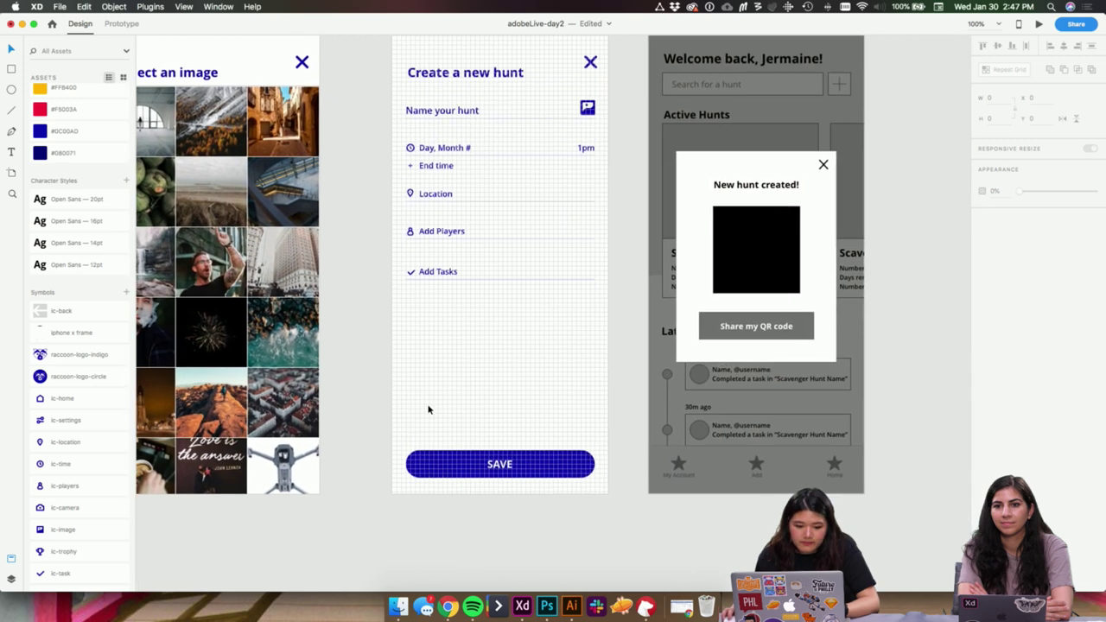
# - Try the cyan, yellow and red swatches on the SAVE button and fill it with the yellow #FFB400
pyautogui.scroll(3, 79, 254)
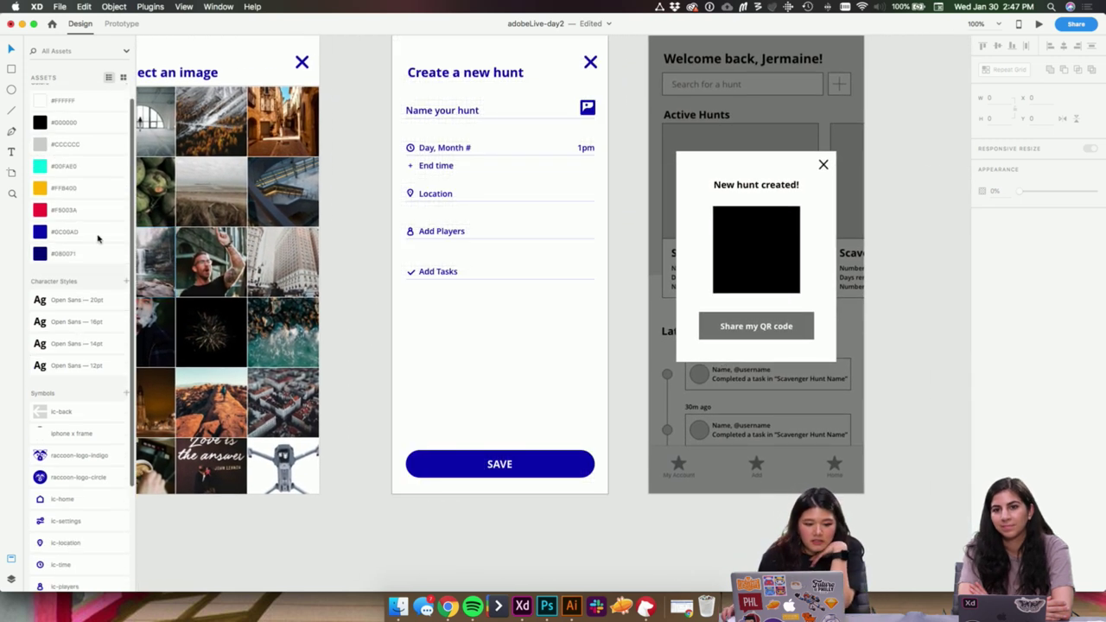
pyautogui.click(545, 458)
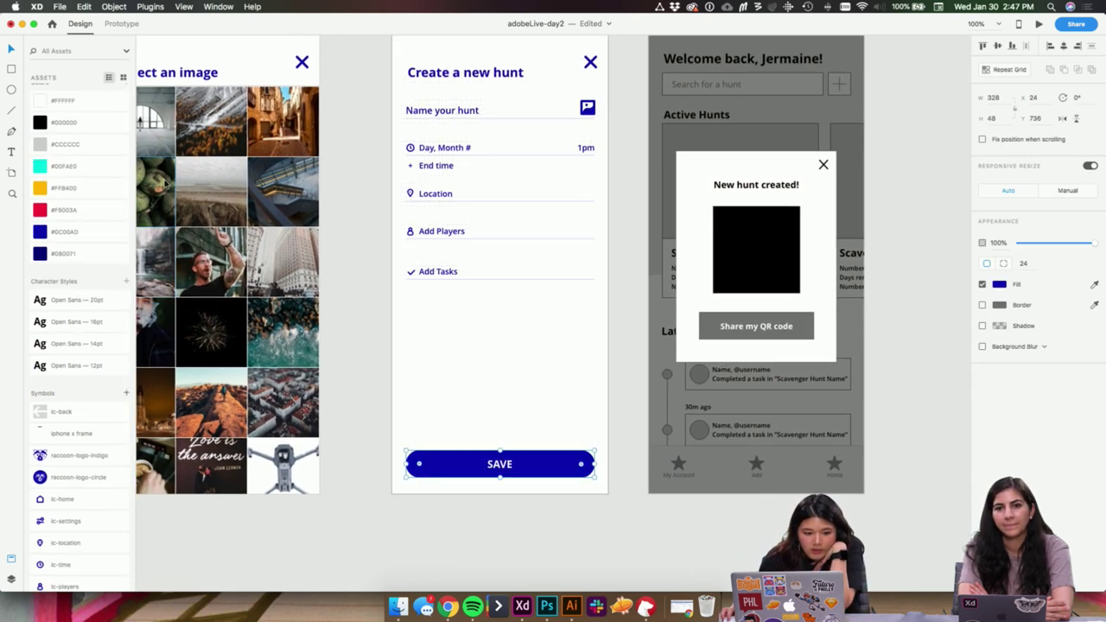
pyautogui.click(91, 166)
pyautogui.click(87, 190)
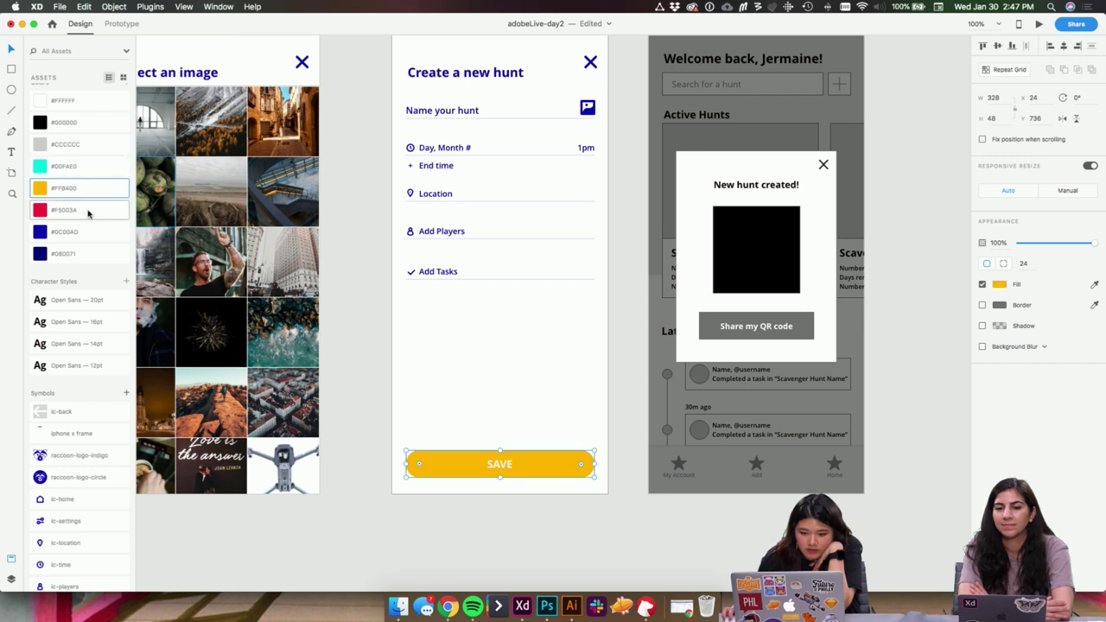
pyautogui.click(88, 211)
pyautogui.click(82, 190)
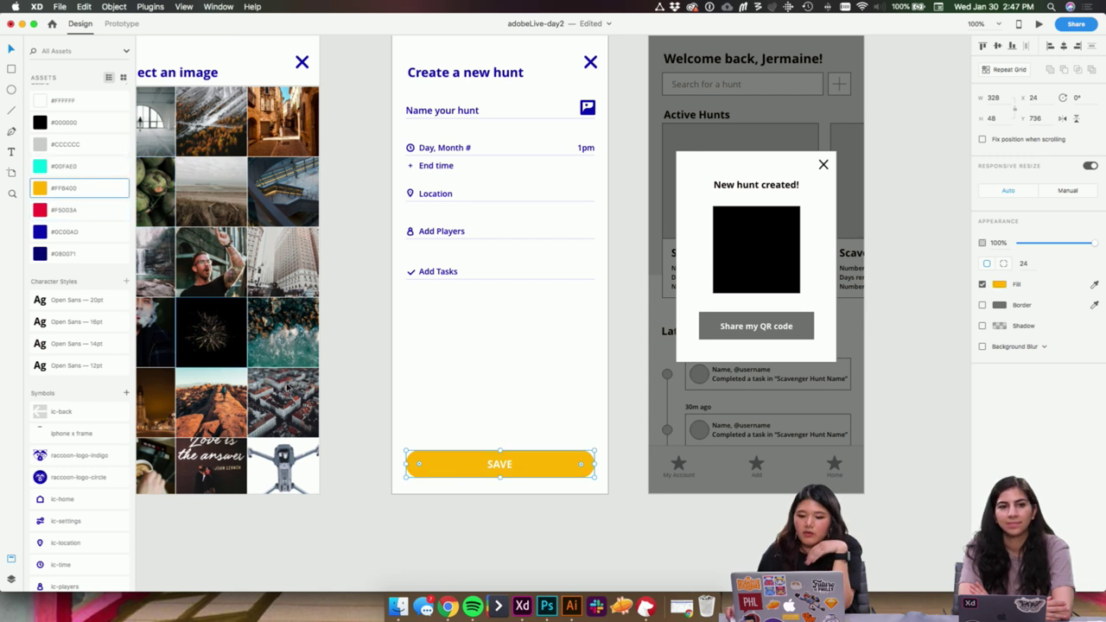
# - Set the SAVE button's label to Open Sans Extrabold with a character spacing of 50
pyautogui.click(552, 376)
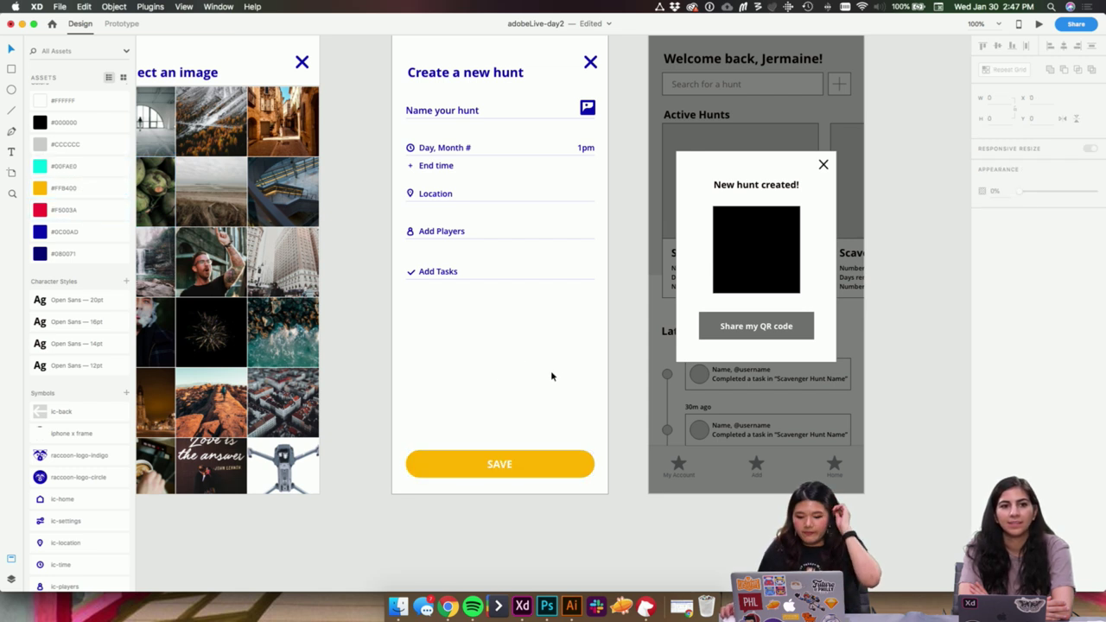
pyautogui.doubleClick(501, 464)
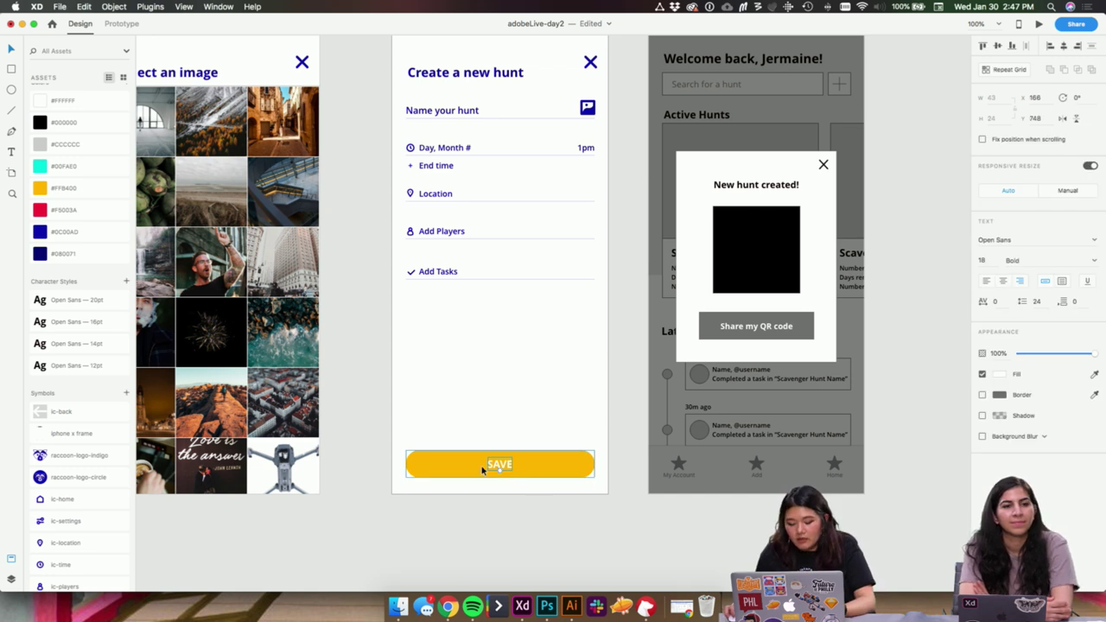
pyautogui.click(1092, 261)
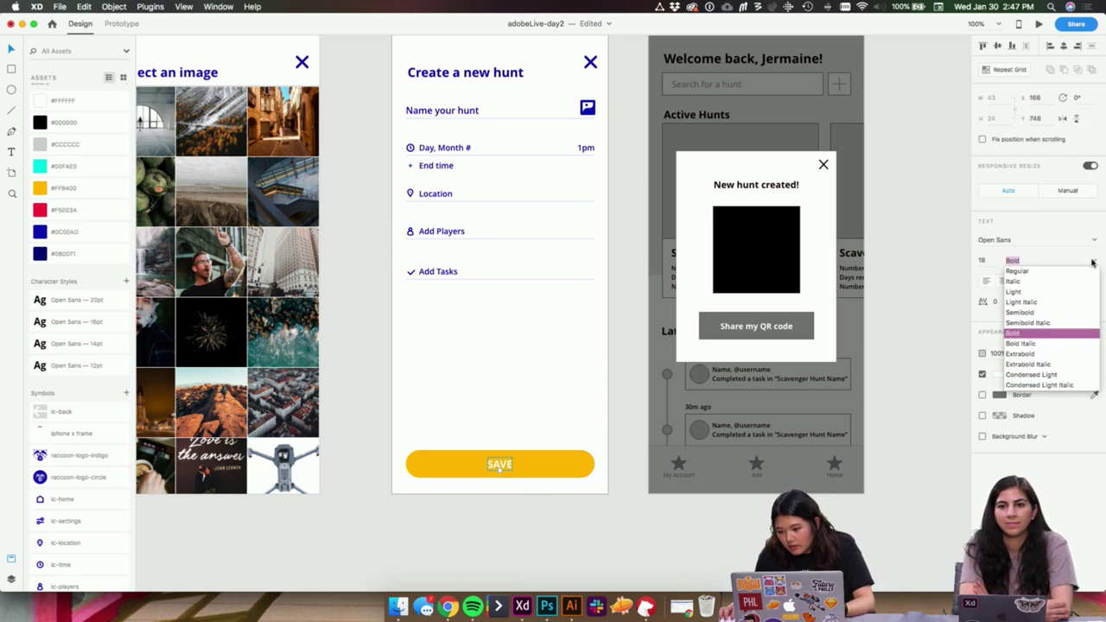
pyautogui.click(1024, 354)
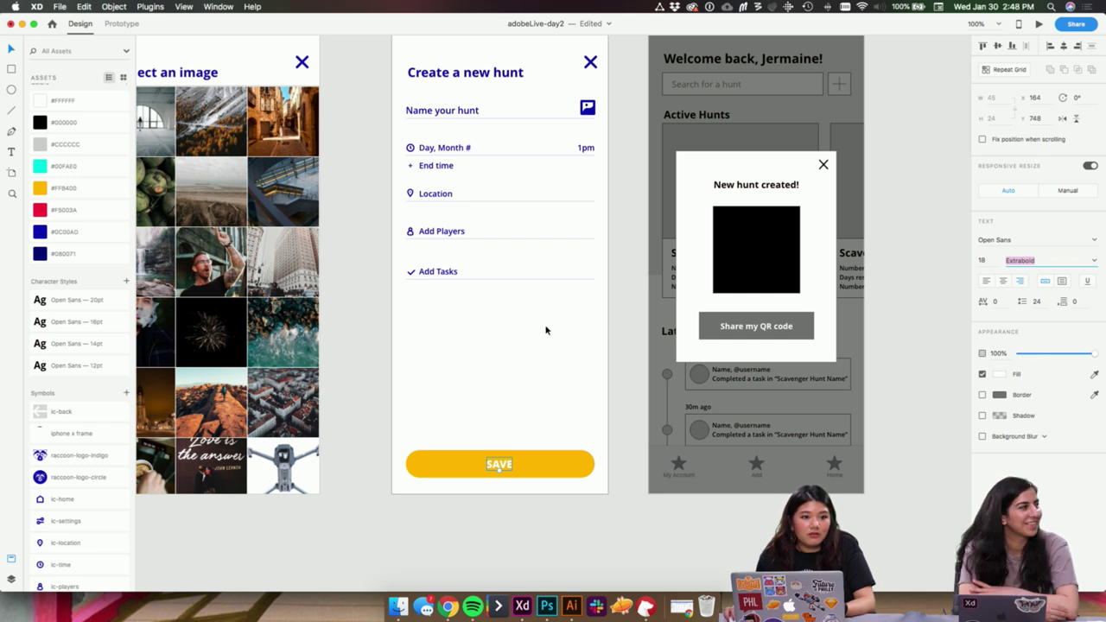
pyautogui.hscroll(2, 549, 329)
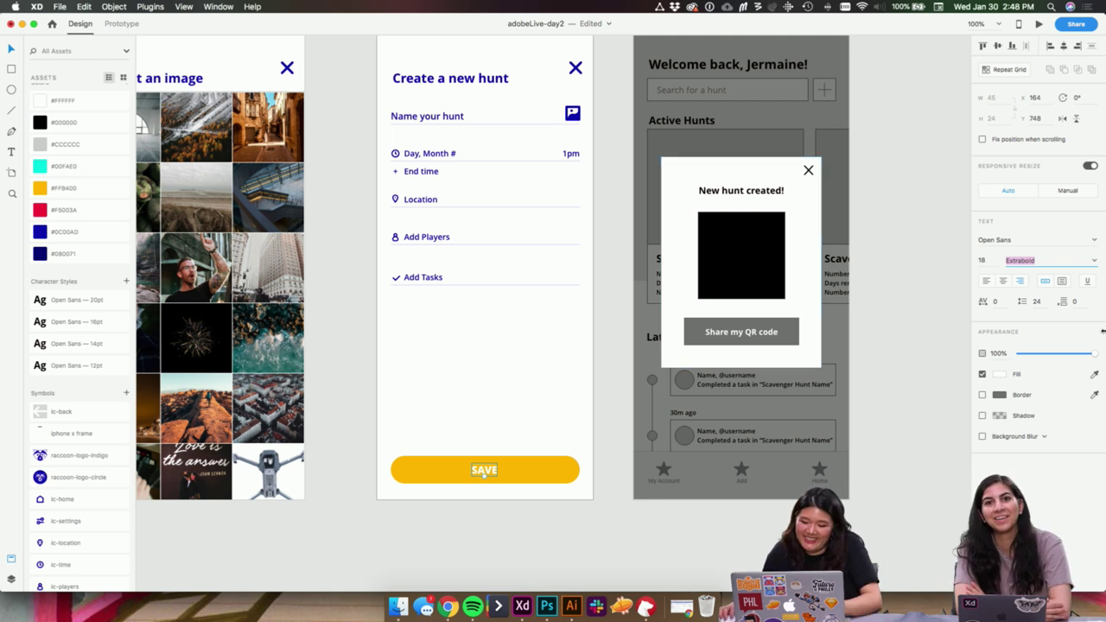
pyautogui.click(996, 303)
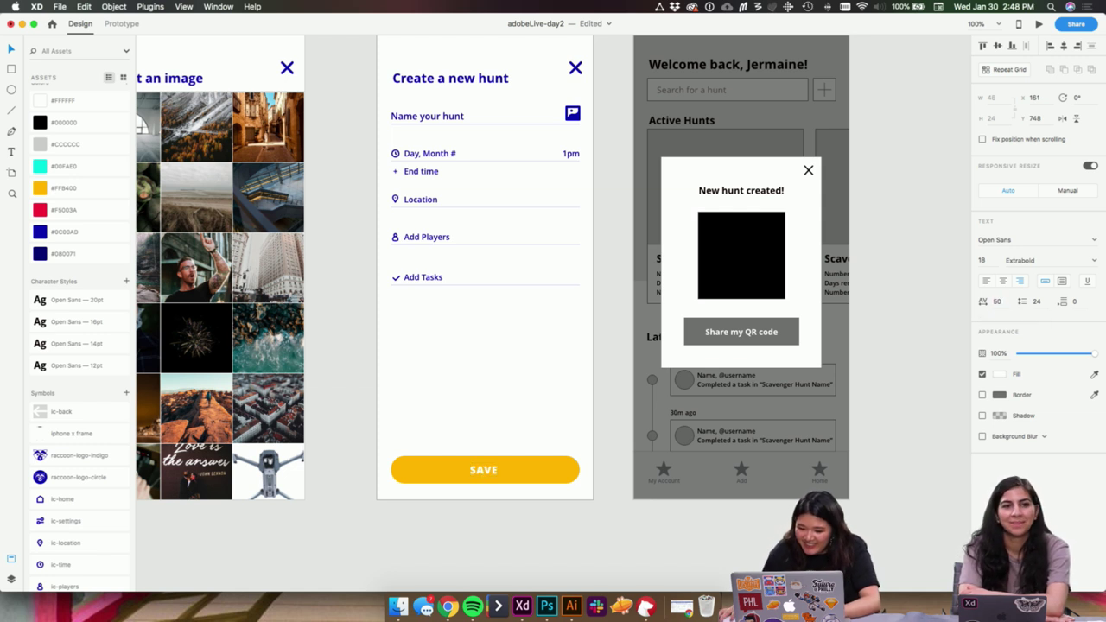
pyautogui.click(492, 365)
# - Move the "Create a new hunt" title and all form fields down to Y 114, leaving the close icon and SAVE button in place
pyautogui.moveTo(522, 331); pyautogui.dragTo(512, 384)
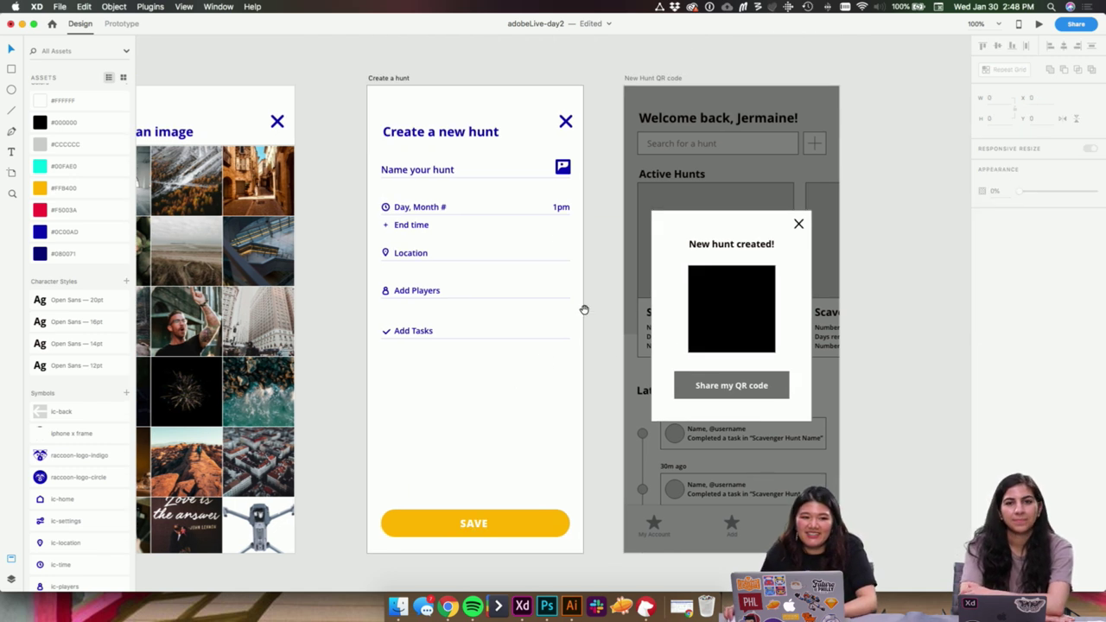
pyautogui.moveTo(584, 310); pyautogui.dragTo(453, 280)
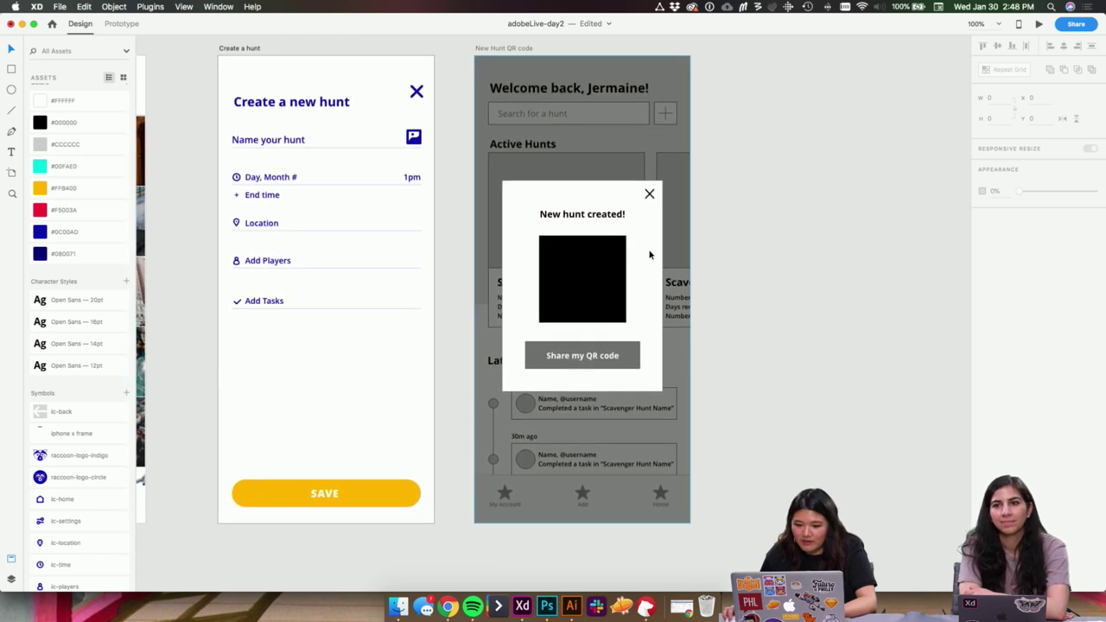
pyautogui.scroll(-1, 522, 63)
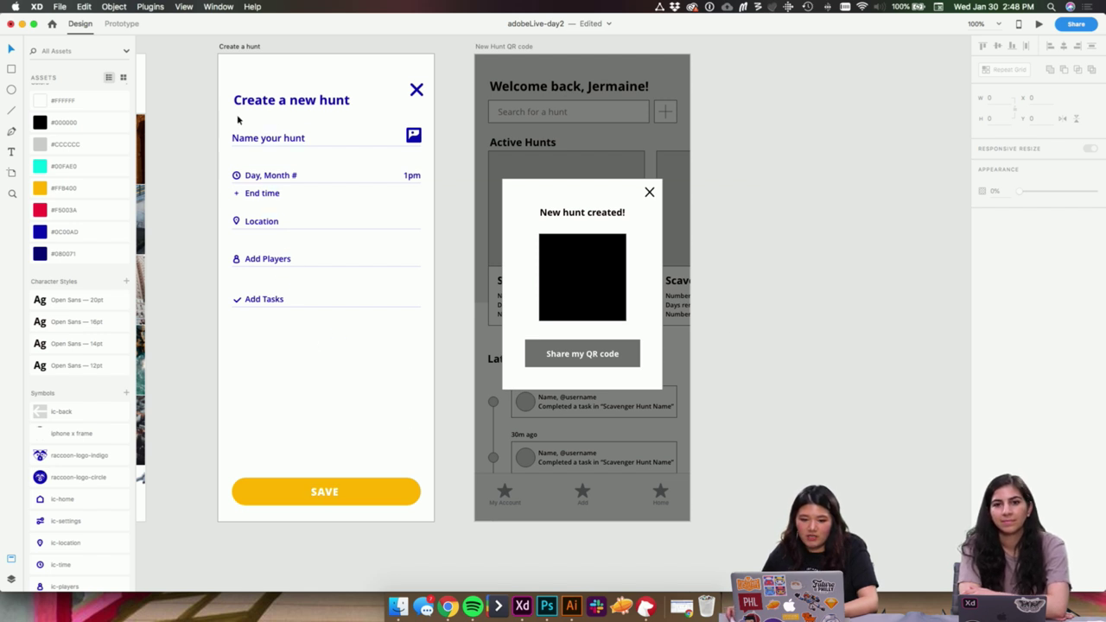
pyautogui.moveTo(213, 86); pyautogui.dragTo(418, 349)
pyautogui.keyDown('shift'); pyautogui.moveTo(431, 70); pyautogui.dragTo(414, 94); pyautogui.keyUp('shift')
pyautogui.hotkey('shift', 'Down')
pyautogui.hotkey('shift', 'Down')
pyautogui.hotkey('shift', 'Down')
pyautogui.hotkey('shift', 'Down')
pyautogui.hotkey('shift', 'Down')
pyautogui.hotkey('shift', 'Down')
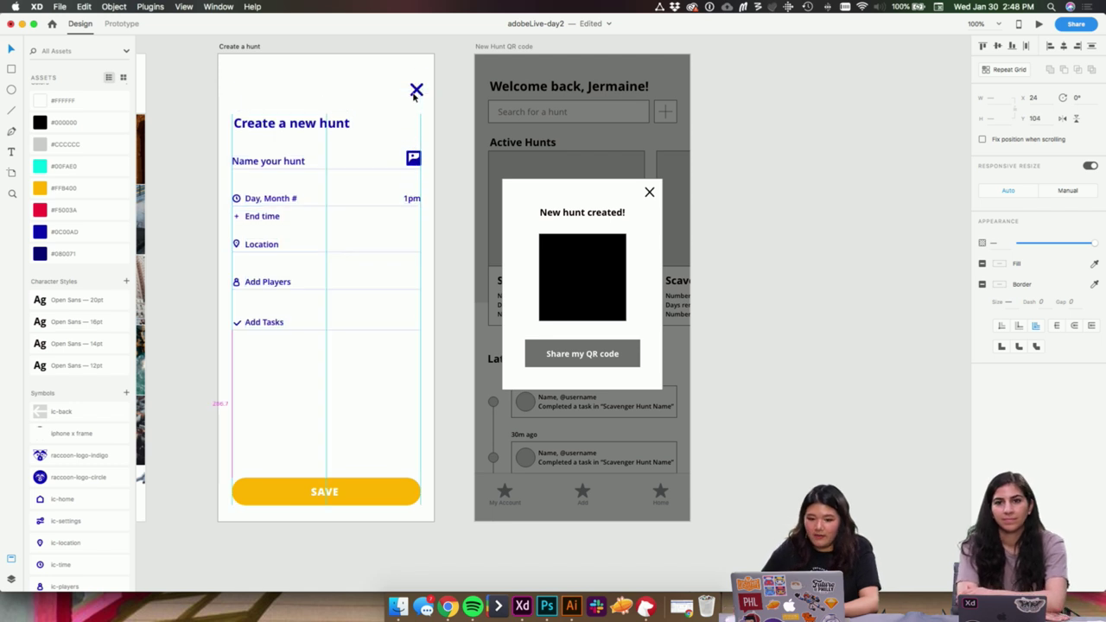
pyautogui.hotkey('shift', 'Up')
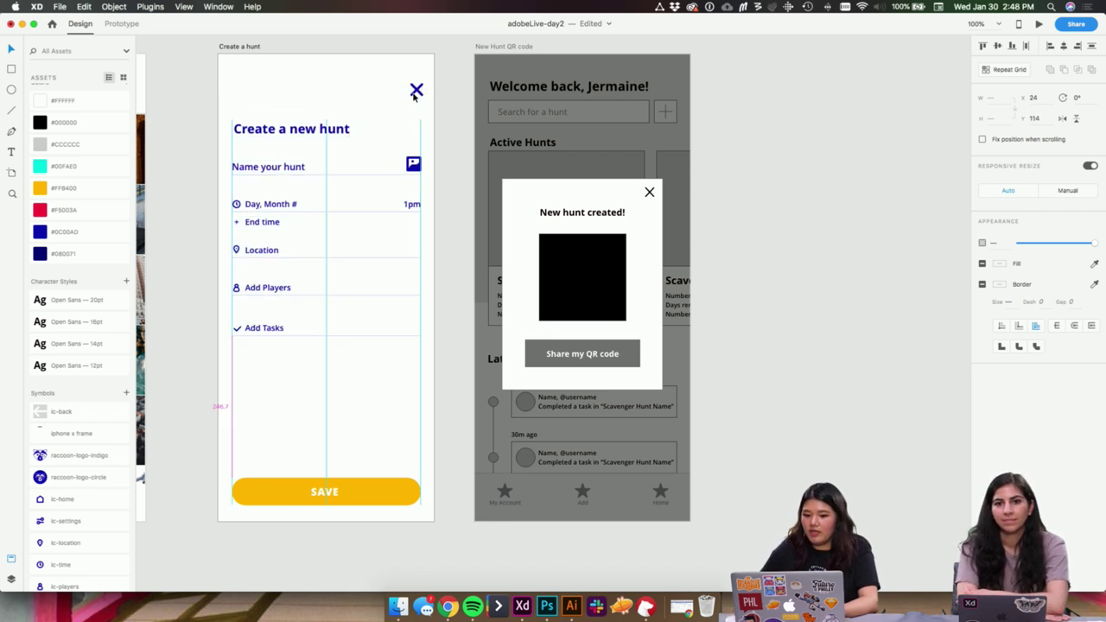
# - Move the New Hunt QR code artboard further right to open a screen-wide gap after "Create a hunt"
pyautogui.click(755, 136)
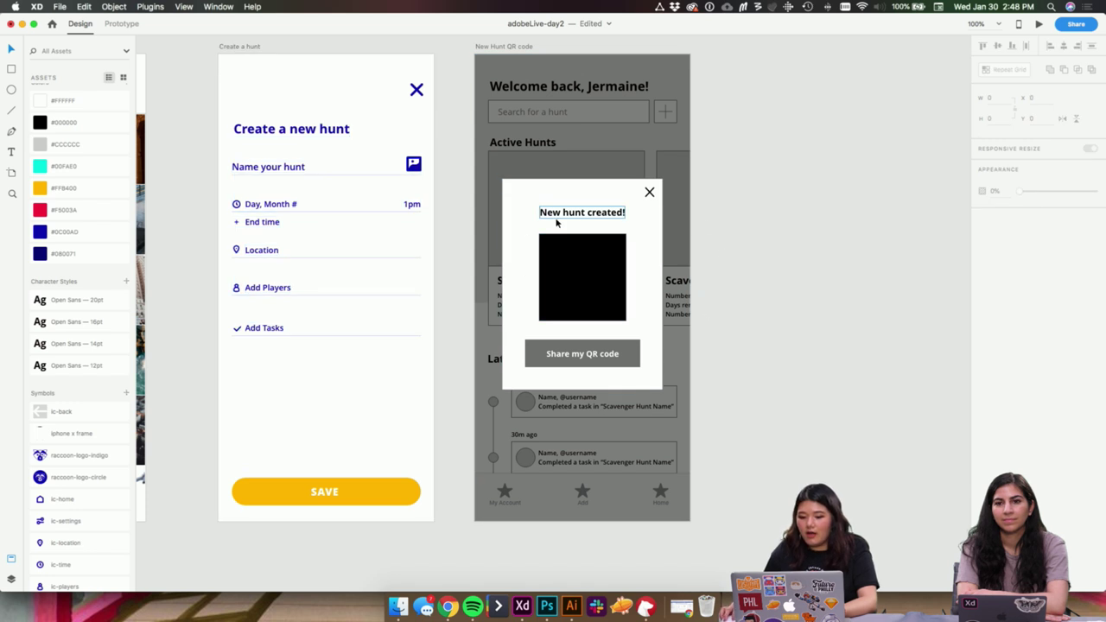
pyautogui.hscroll(5, 605, 296)
pyautogui.moveTo(340, 69); pyautogui.dragTo(681, 68)
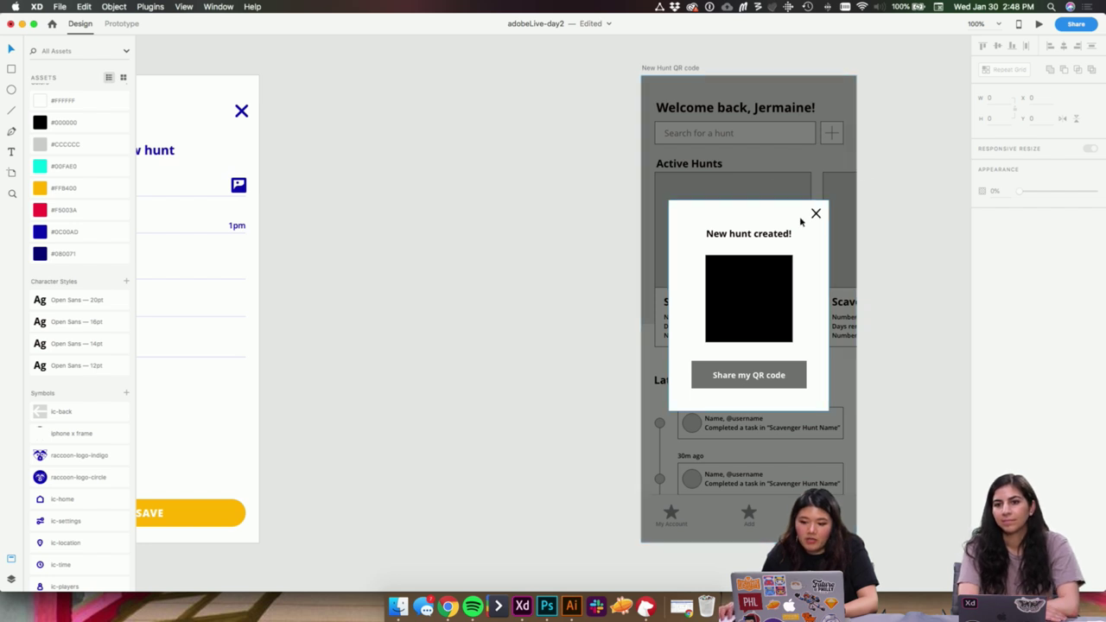
# - Duplicate the first Home Screen artboard into the gap between "Create a hunt" and New Hunt QR code
pyautogui.press('super+minus')
pyautogui.press('space')
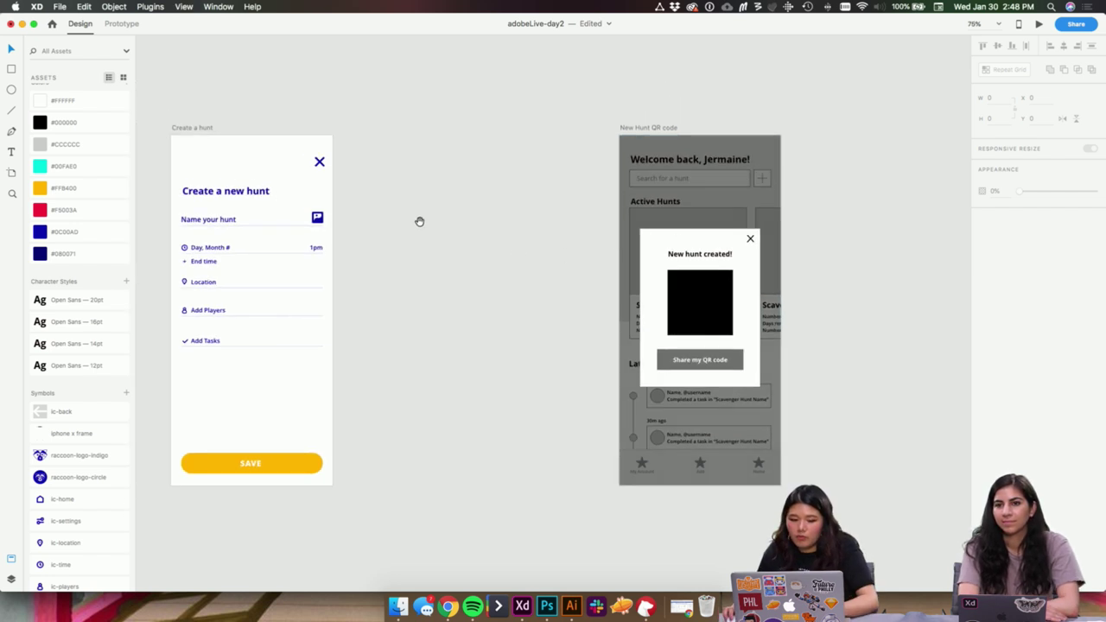
pyautogui.moveTo(420, 222); pyautogui.dragTo(797, 227)
pyautogui.press('super+minus')
pyautogui.press('super+minus')
pyautogui.press('space')
pyautogui.moveTo(405, 163); pyautogui.dragTo(686, 116)
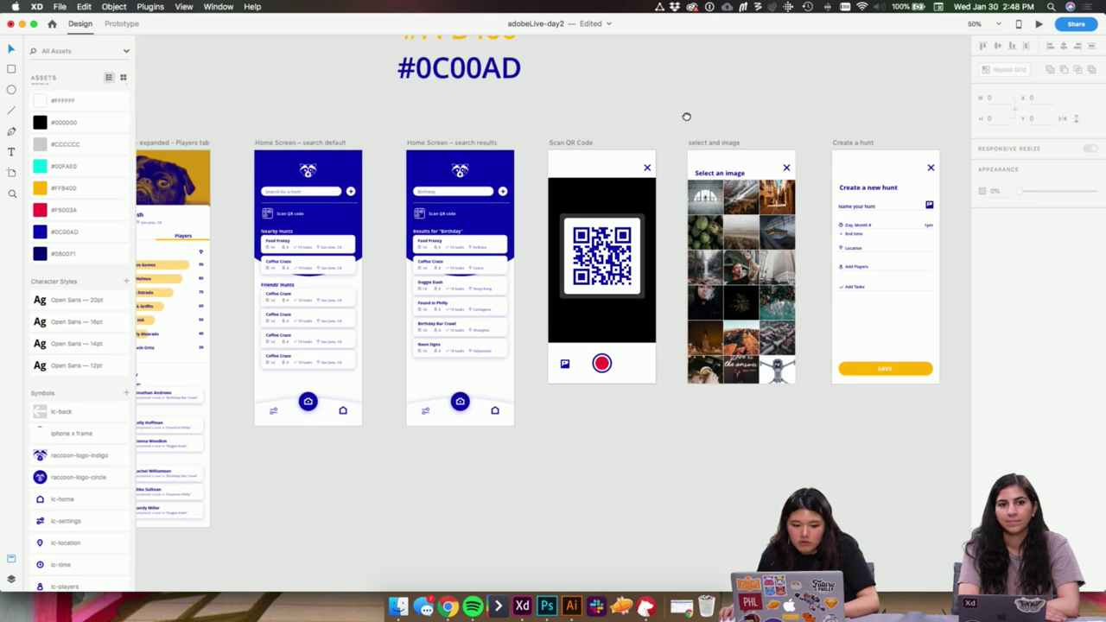
pyautogui.moveTo(462, 139); pyautogui.dragTo(783, 109)
pyautogui.moveTo(417, 171); pyautogui.dragTo(626, 152)
pyautogui.press('super+minus')
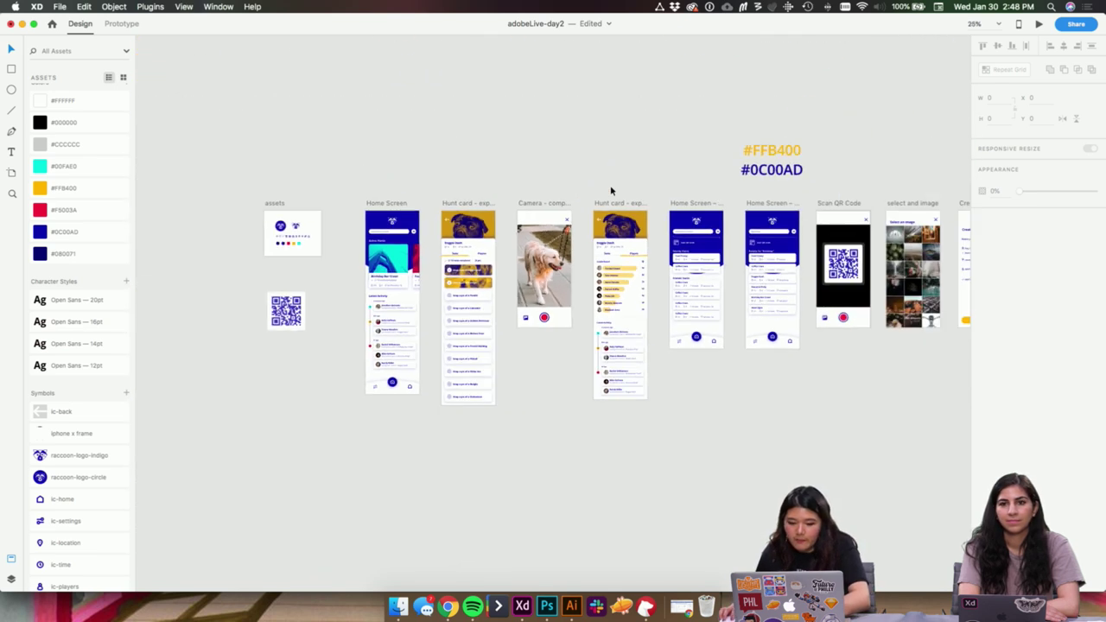
pyautogui.press('space')
pyautogui.moveTo(792, 150); pyautogui.dragTo(577, 125)
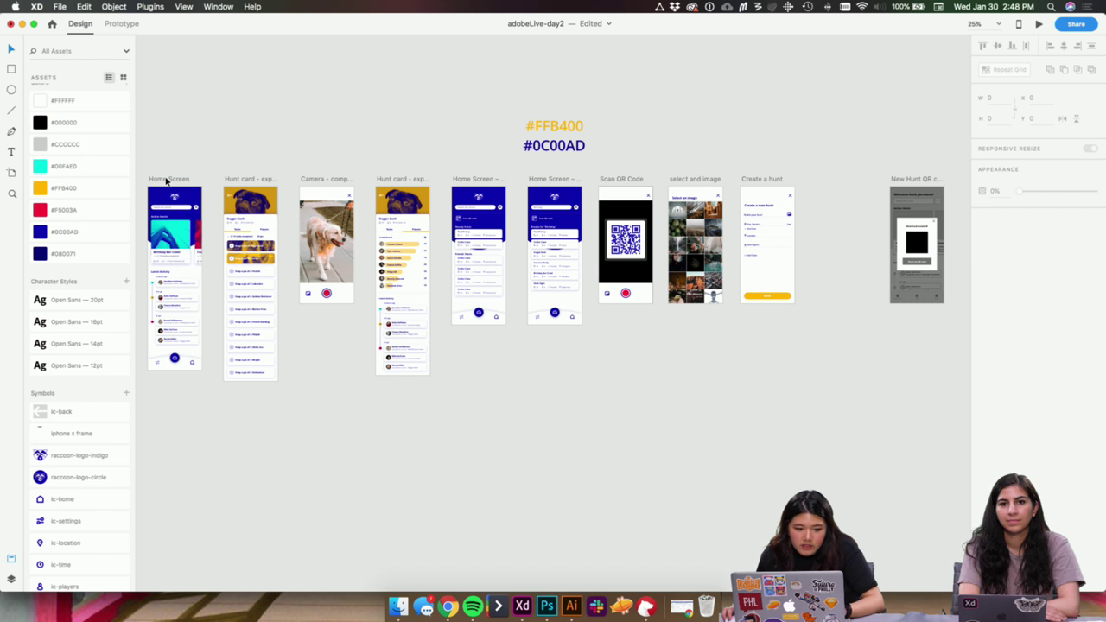
pyautogui.click(166, 180)
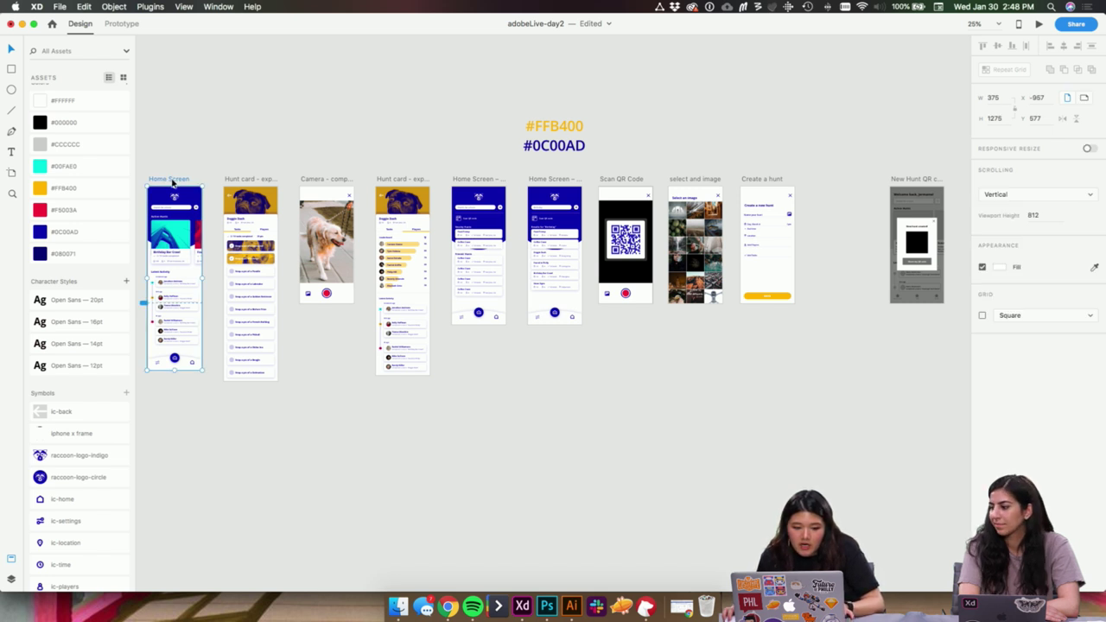
pyautogui.moveTo(172, 181); pyautogui.dragTo(839, 182)
pyautogui.press('super+=')
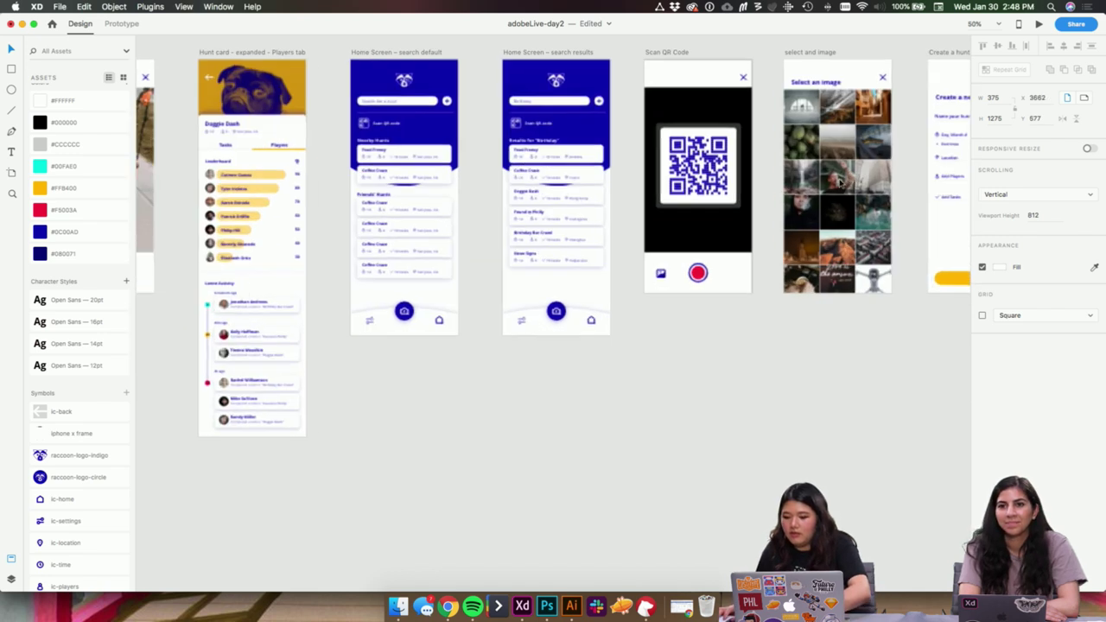
pyautogui.moveTo(914, 106); pyautogui.dragTo(340, 178)
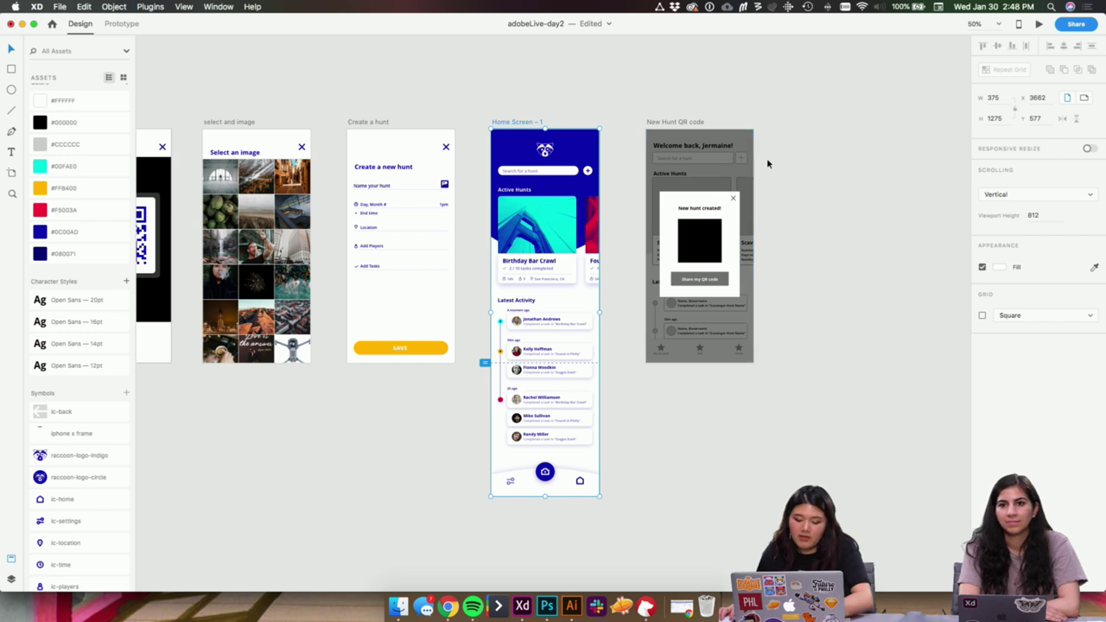
pyautogui.press('super+equal')
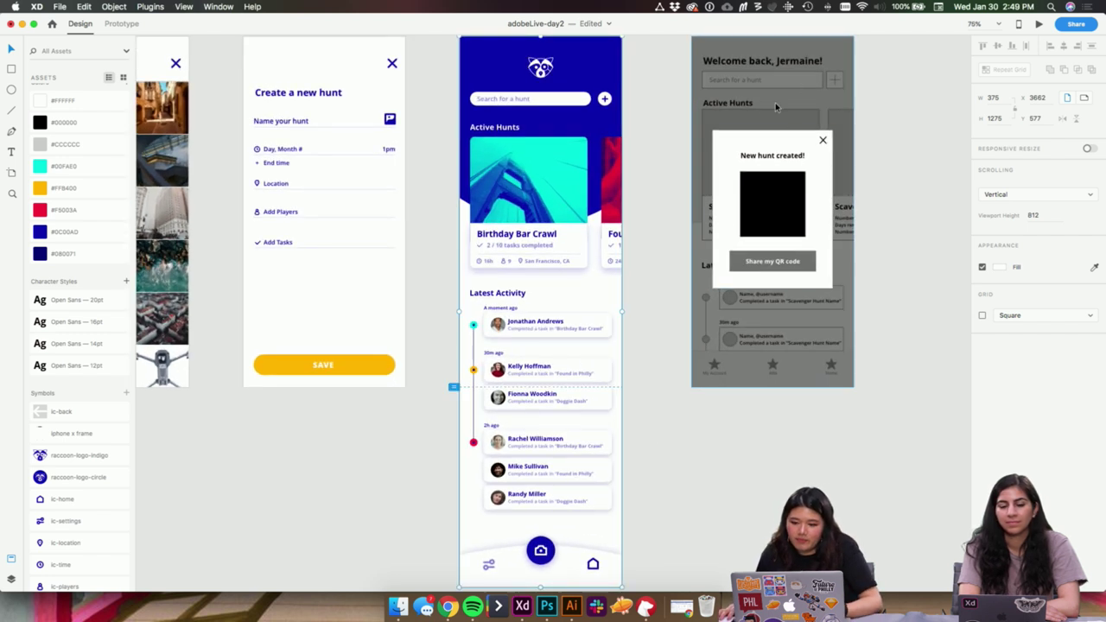
# - Select all the contents of the duplicated Home Screen artboard, then group and lock them
pyautogui.scroll(2, 656, 97)
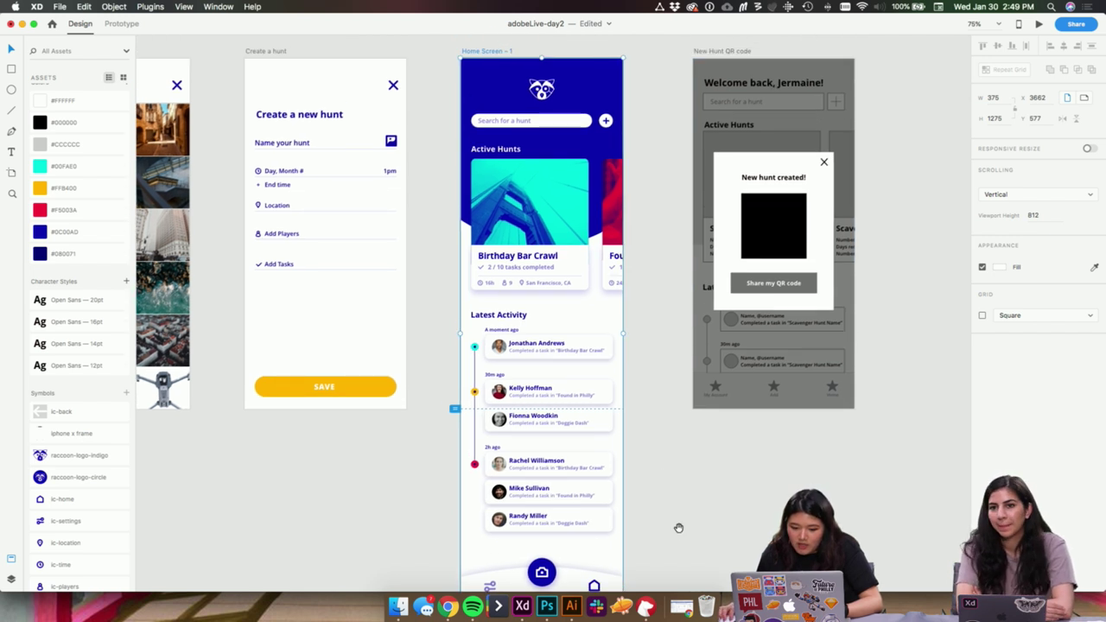
pyautogui.scroll(-3, 679, 505)
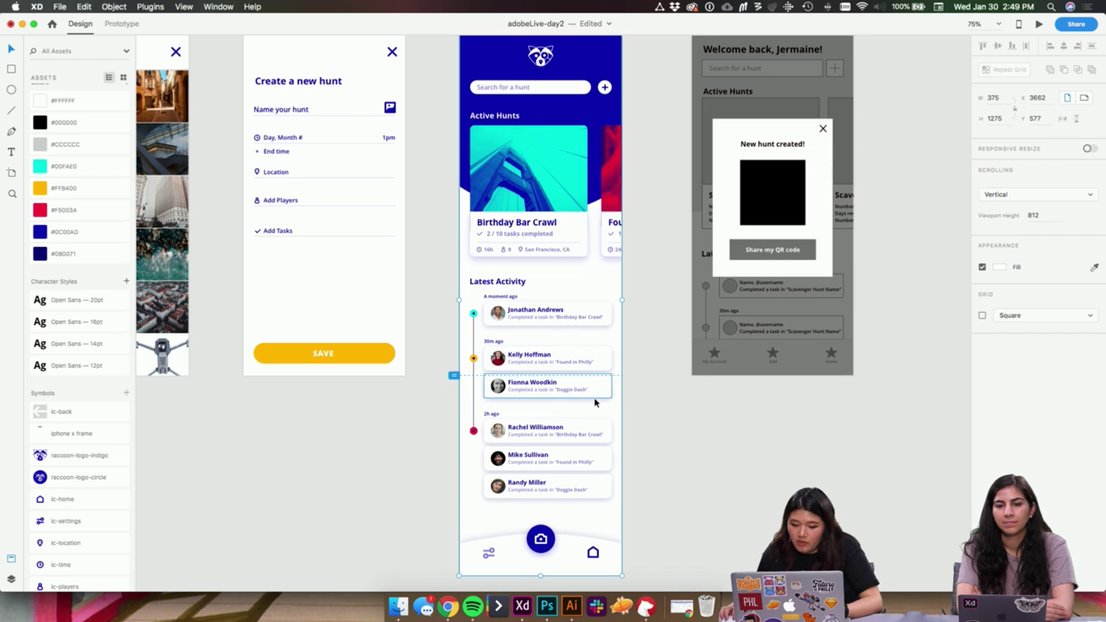
pyautogui.click(658, 394)
pyautogui.moveTo(658, 375); pyautogui.dragTo(664, 377)
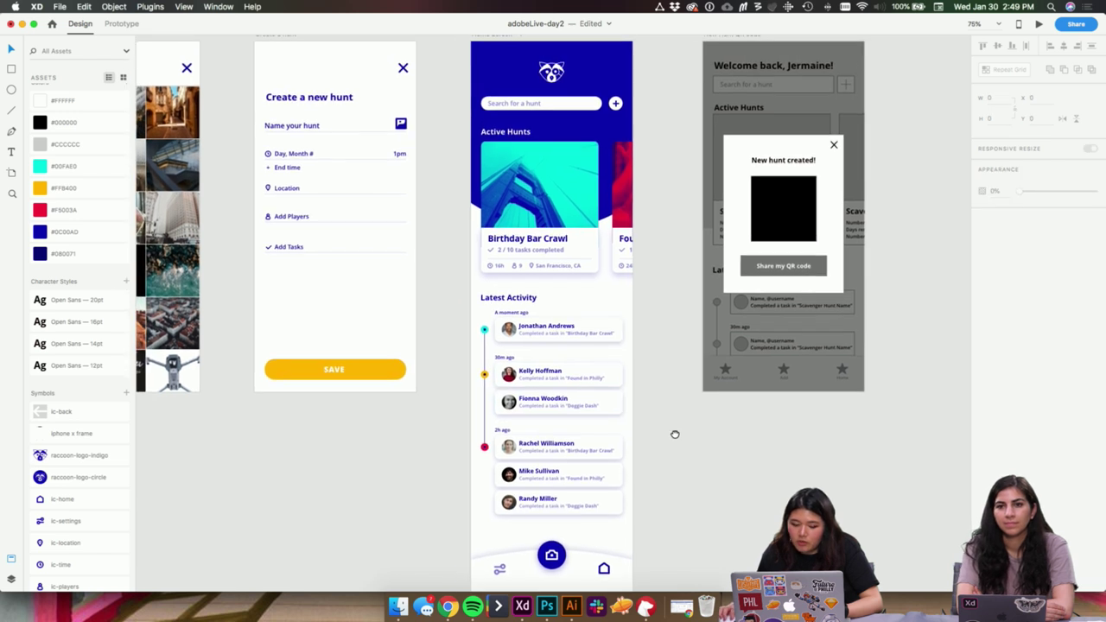
pyautogui.scroll(-5, 656, 466)
pyautogui.click(598, 509)
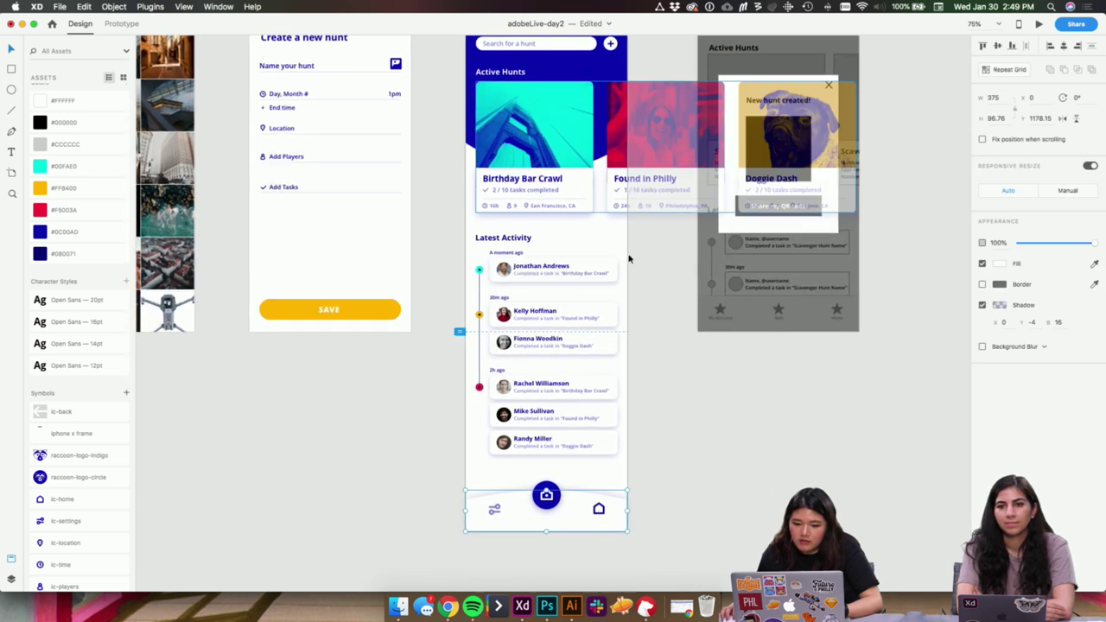
pyautogui.moveTo(650, 550); pyautogui.dragTo(465, 62)
pyautogui.press('super+minus')
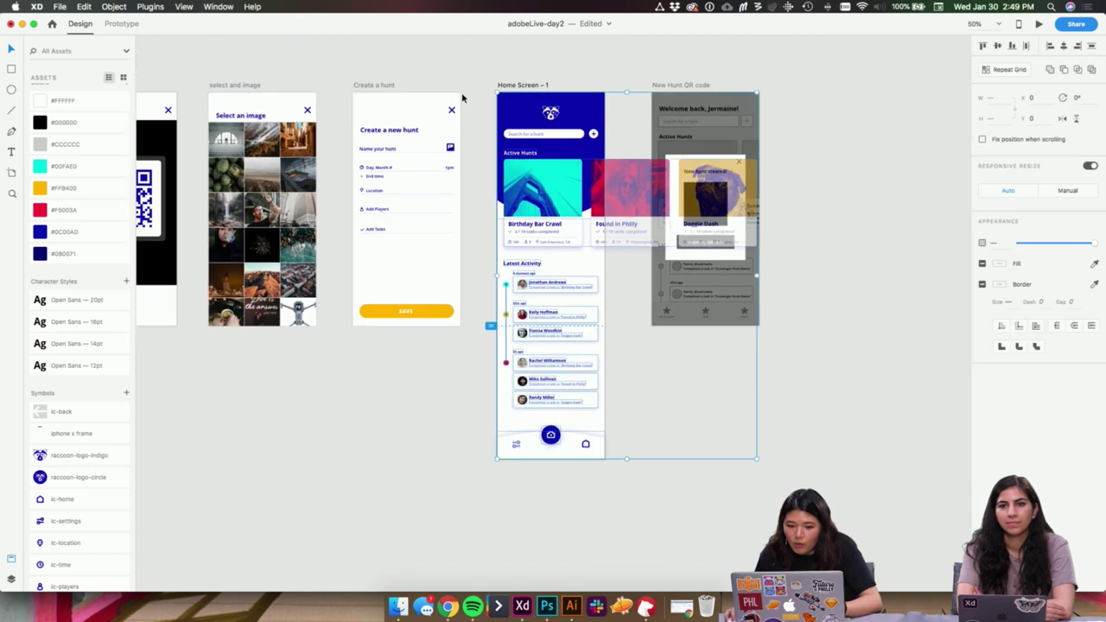
pyautogui.moveTo(483, 108); pyautogui.dragTo(609, 474)
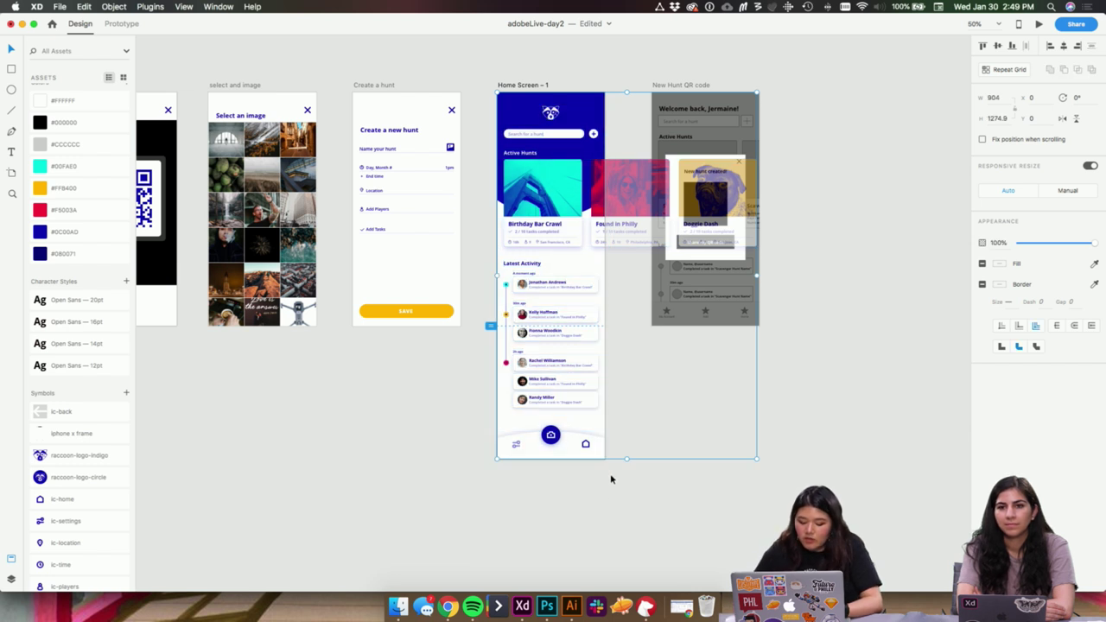
pyautogui.click(611, 478)
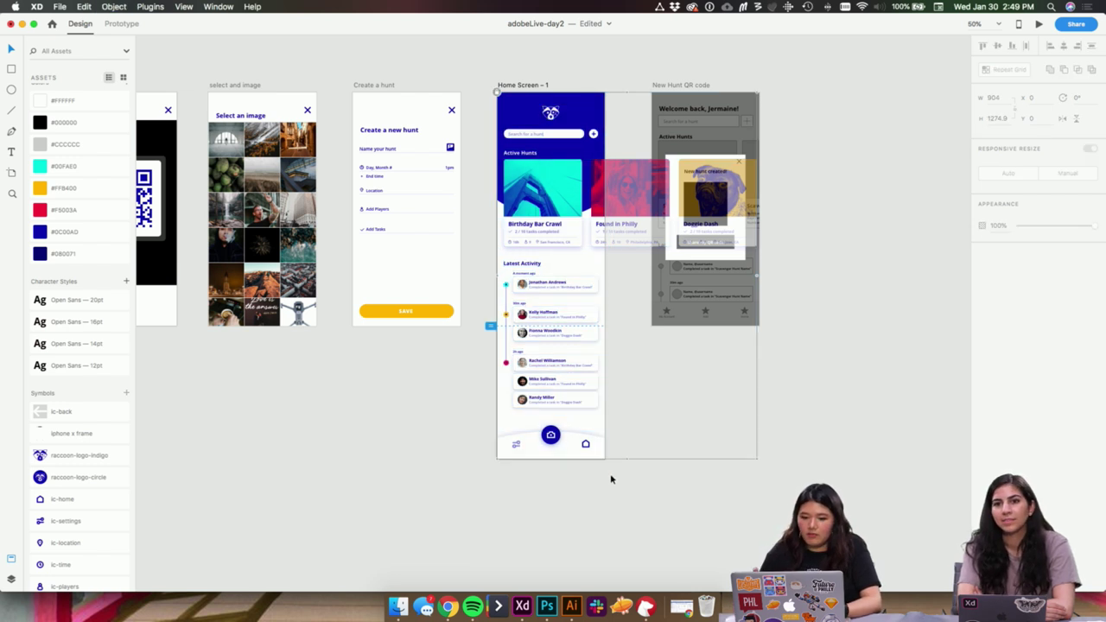
# - Copy the 50% black overlay rectangle from the New Hunt QR code artboard onto the duplicated Home Screen
pyautogui.scroll(3, 720, 325)
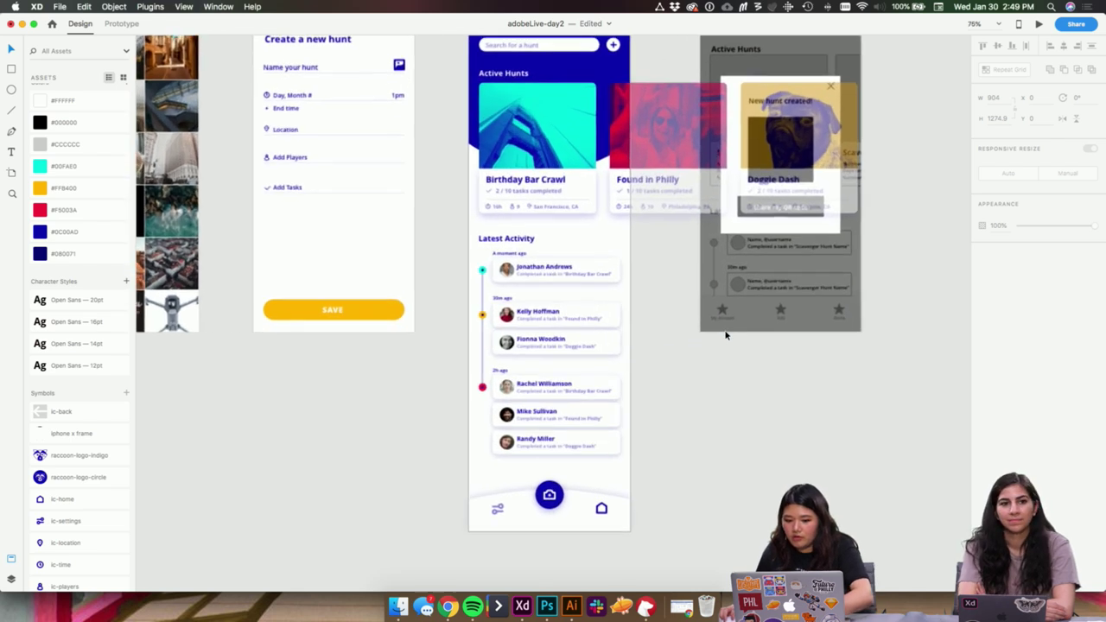
pyautogui.moveTo(670, 303); pyautogui.dragTo(660, 303)
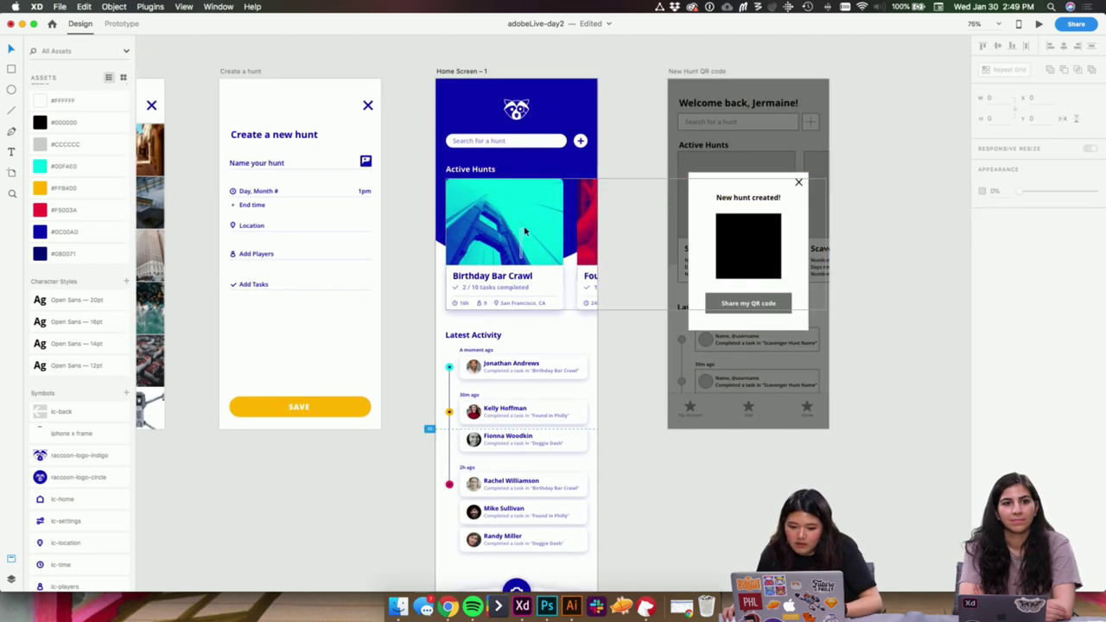
pyautogui.click(773, 113)
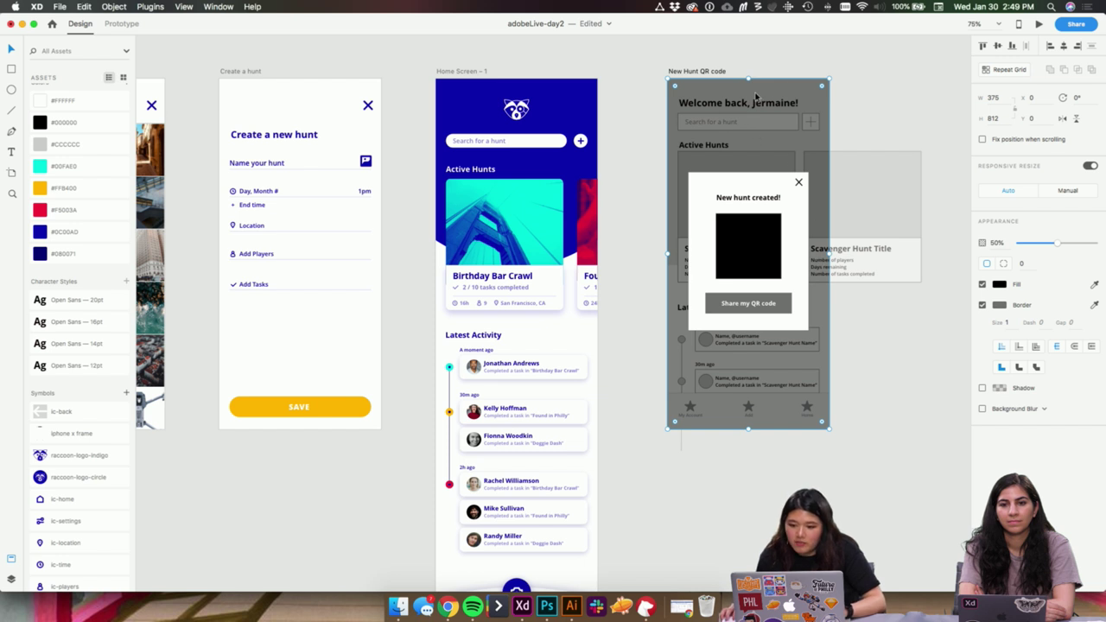
pyautogui.click(555, 153)
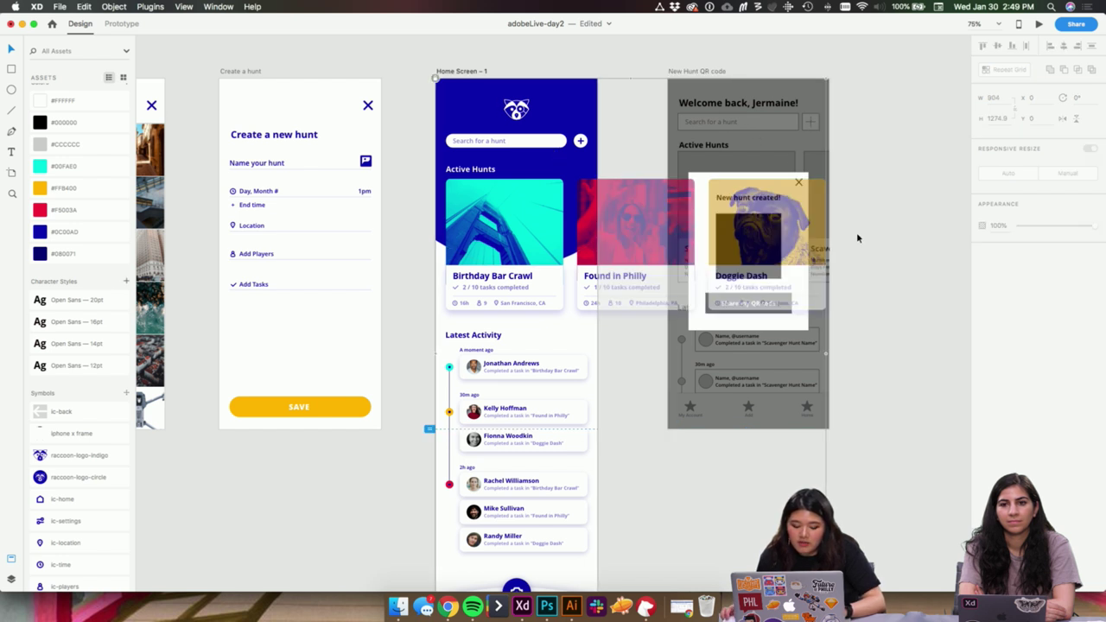
pyautogui.press('super+v')
# - Extend the pasted overlay to a height of 1275 so it covers the whole duplicated Home Screen
pyautogui.moveTo(627, 363); pyautogui.dragTo(651, 170)
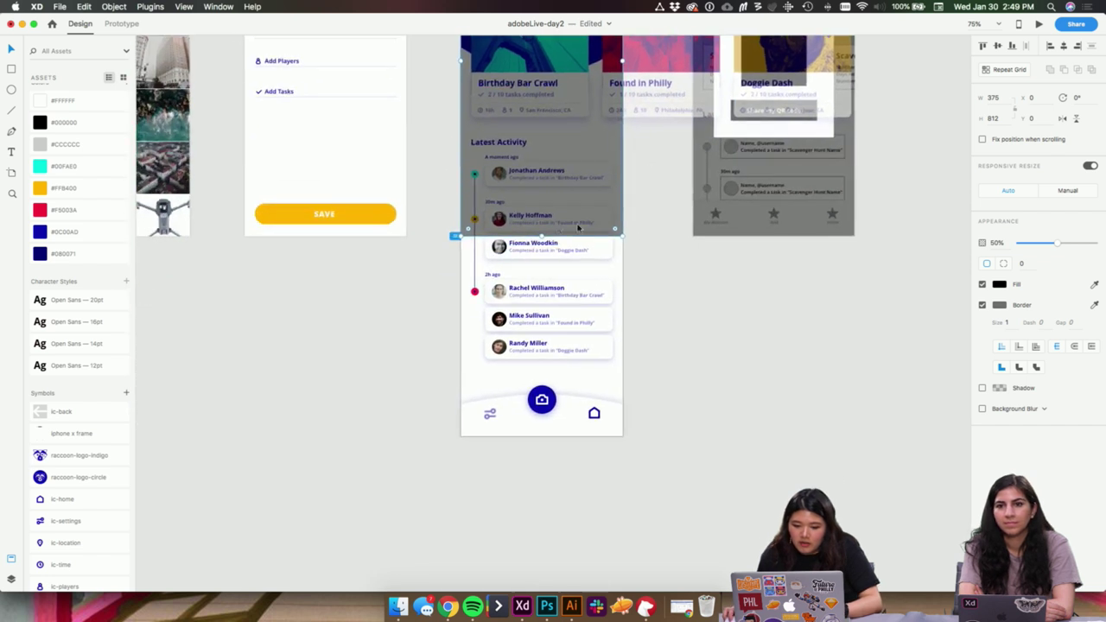
pyautogui.moveTo(541, 235); pyautogui.dragTo(545, 437)
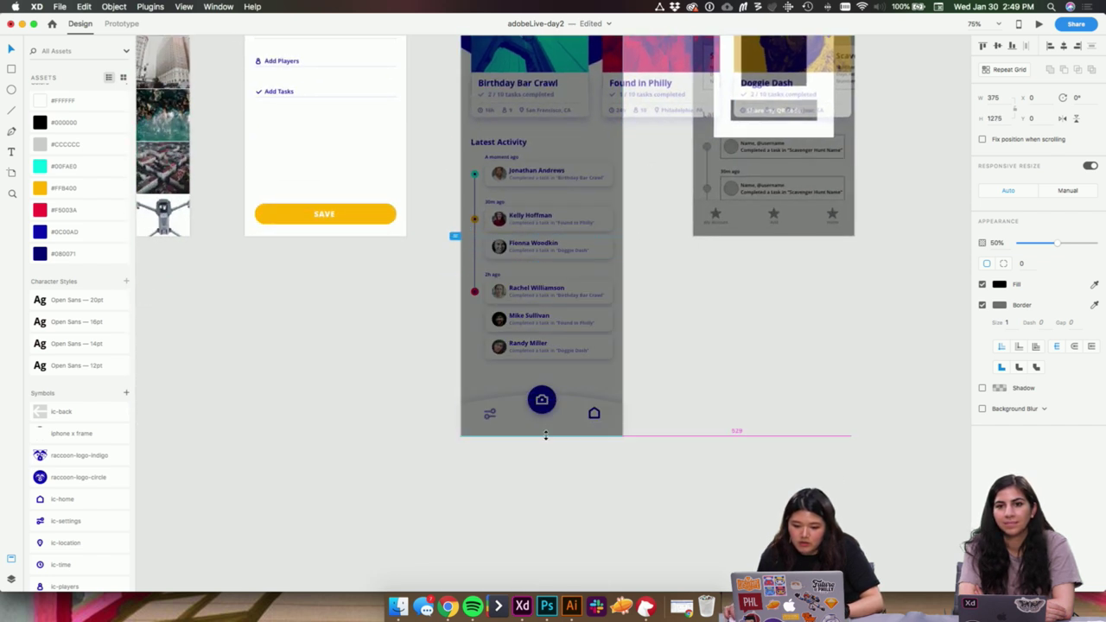
pyautogui.click(662, 242)
pyautogui.moveTo(647, 164); pyautogui.dragTo(650, 321)
pyautogui.press('super+1')
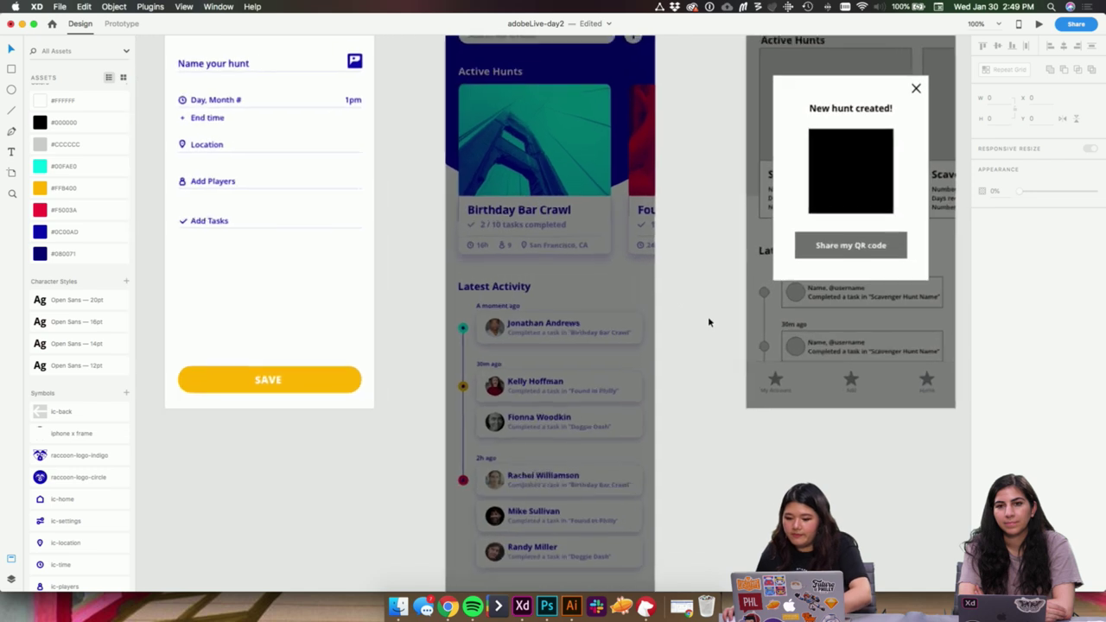
# - Copy the popup's white card, title, black square and share button from New Hunt QR code onto the dimmed Home Screen – 1
pyautogui.scroll(2, 709, 321)
pyautogui.click(812, 240)
pyautogui.moveTo(726, 130); pyautogui.dragTo(890, 339)
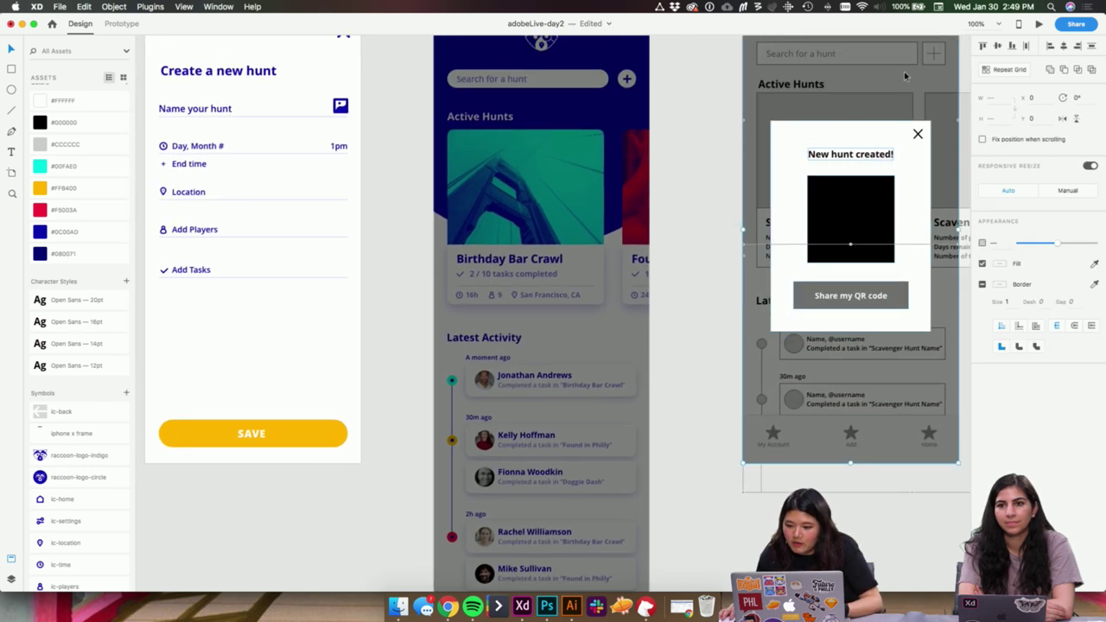
pyautogui.moveTo(818, 300); pyautogui.dragTo(775, 340)
pyautogui.press('super+z')
pyautogui.press('super+c')
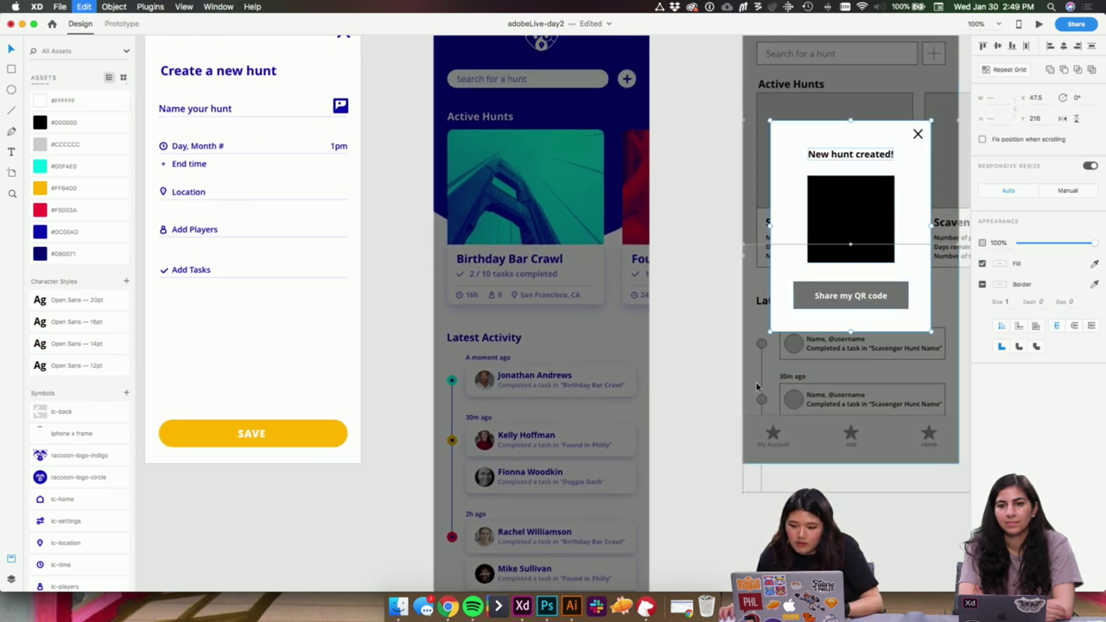
pyautogui.click(570, 350)
pyautogui.press('super+v')
pyautogui.click(700, 380)
pyautogui.scroll(4, 707, 389)
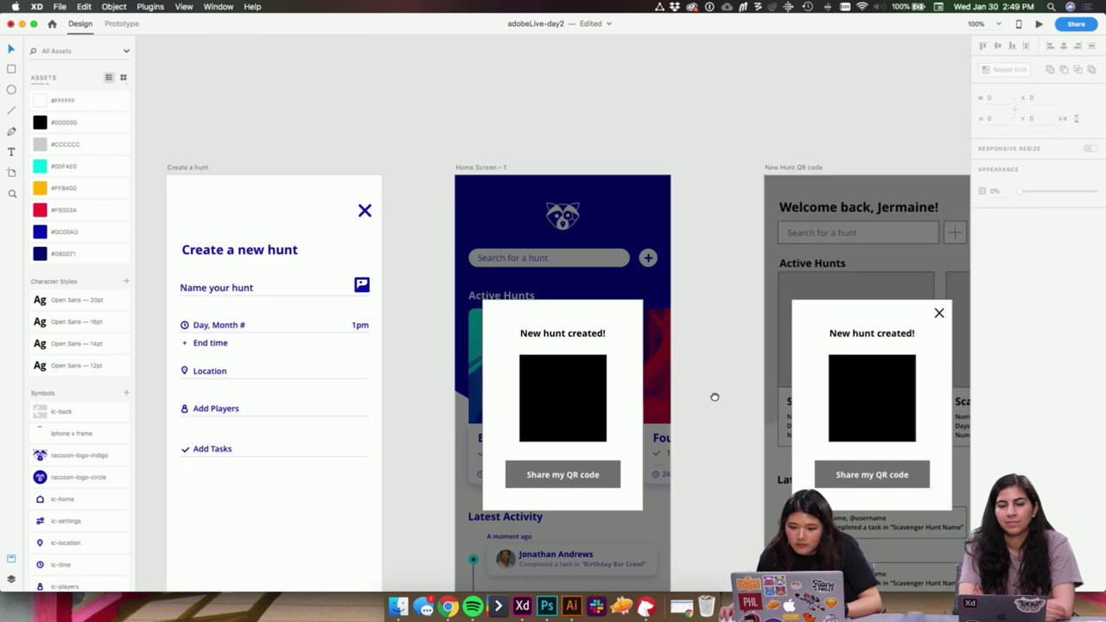
# - Copy the indigo close icon from "Create a hunt" into the popup's upper-right corner and show the square grid for alignment
pyautogui.click(365, 210)
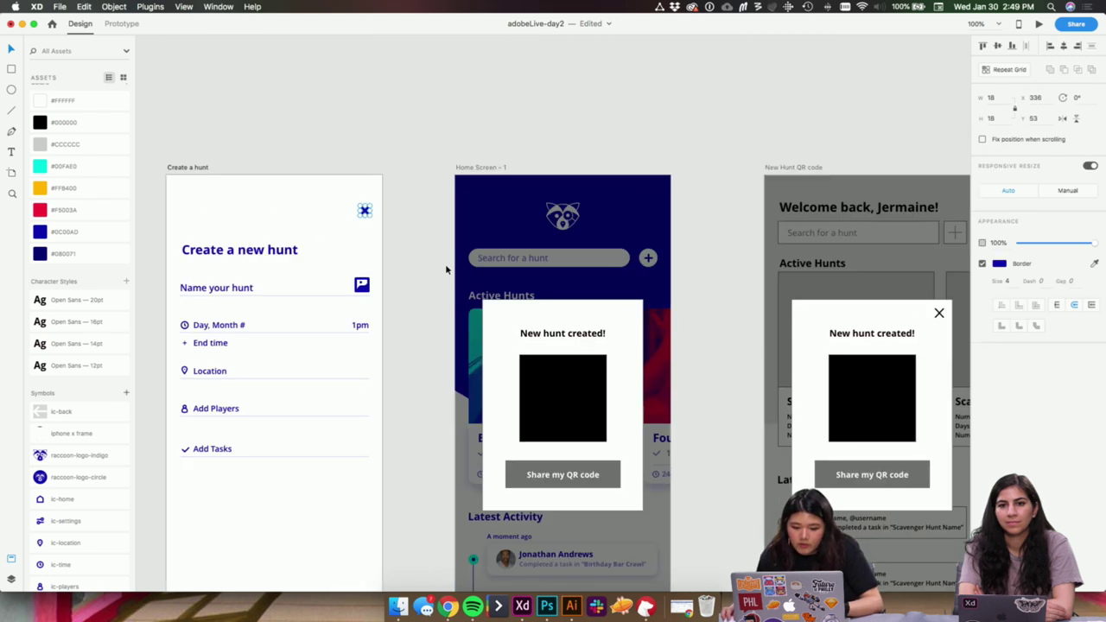
pyautogui.press('super+plus')
pyautogui.press('super+plus')
pyautogui.press('super+plus')
pyautogui.moveTo(593, 330); pyautogui.dragTo(560, 210)
pyautogui.press('super+plus')
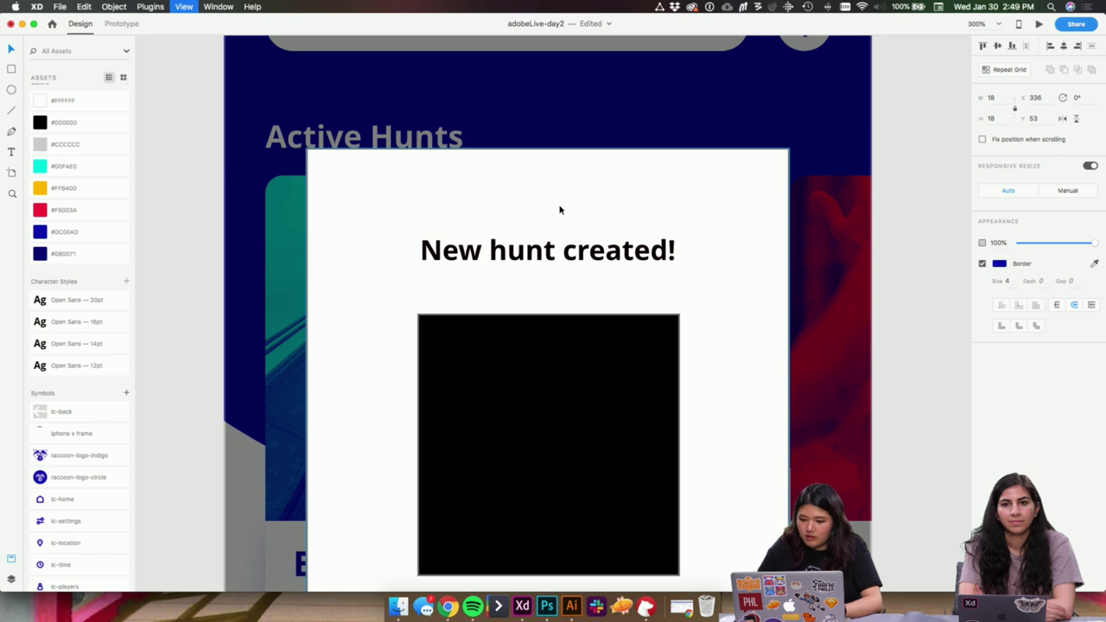
pyautogui.press('super+v')
pyautogui.moveTo(553, 313); pyautogui.dragTo(742, 197)
pyautogui.press('super+apostrophe')
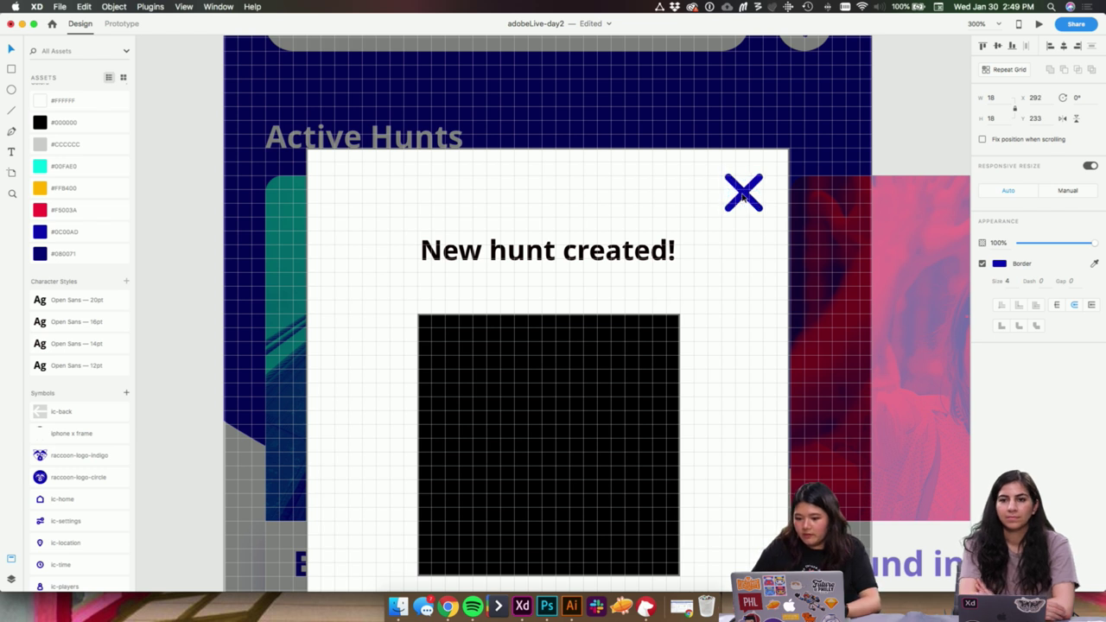
# - Recolor the "New hunt created!" title to #0C00AD and make the white card borderless with a corner radius of 10
pyautogui.click(547, 249)
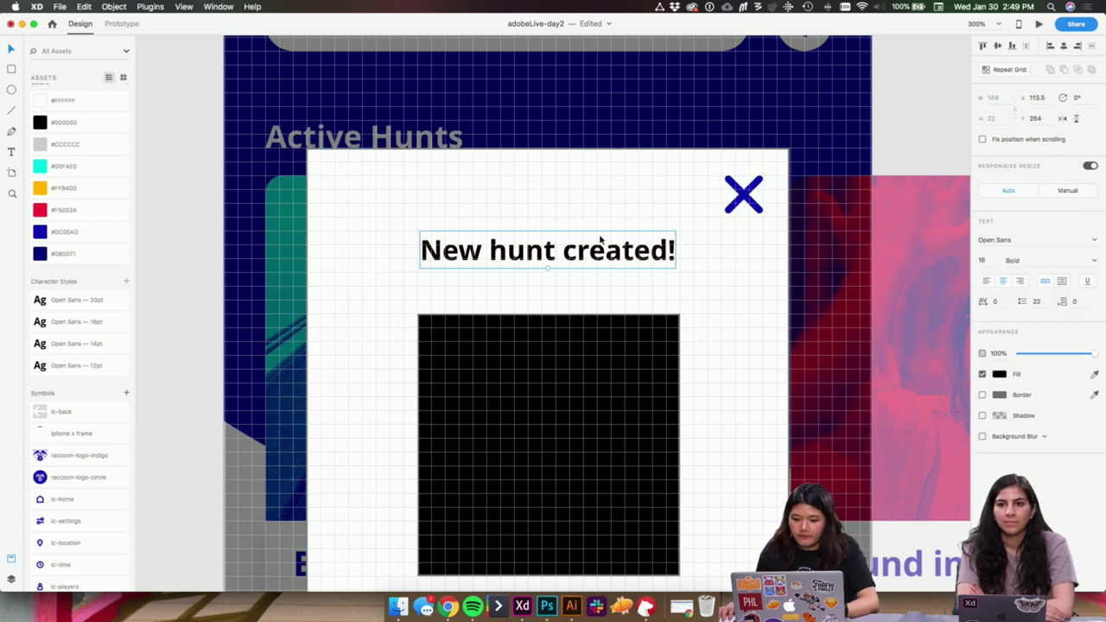
pyautogui.click(49, 237)
pyautogui.click(486, 163)
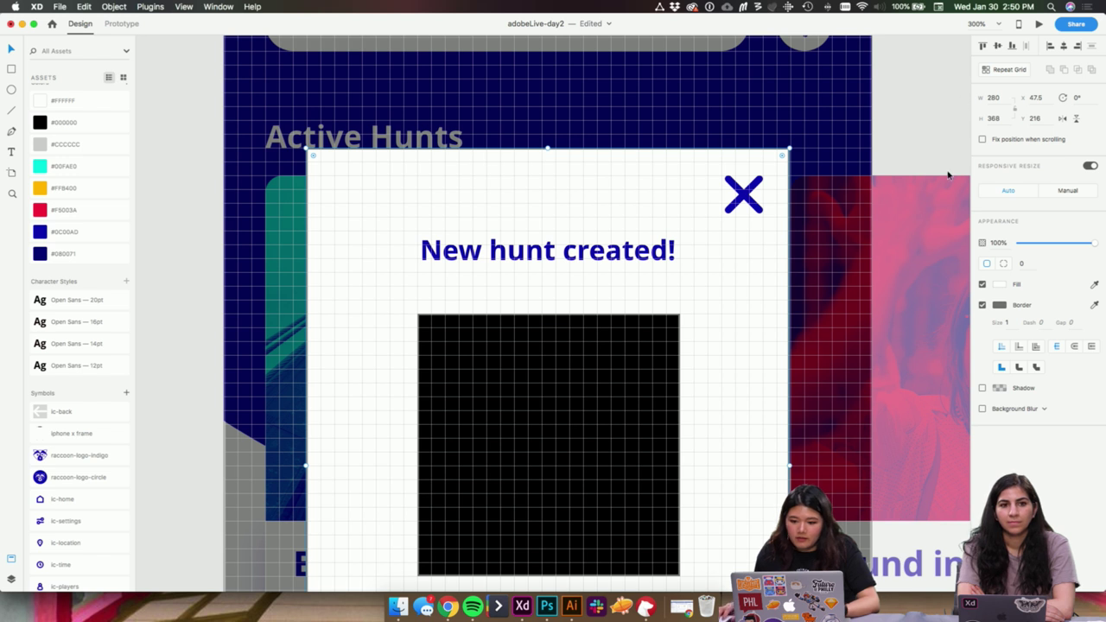
pyautogui.click(981, 306)
pyautogui.click(1016, 265)
pyautogui.write('10')
pyautogui.press('Return')
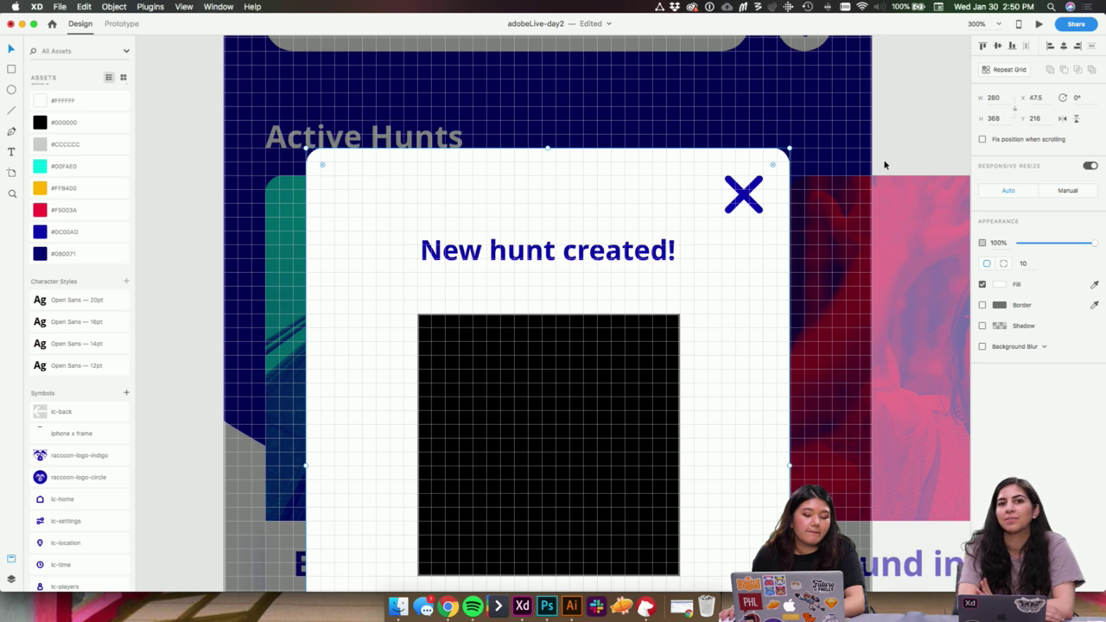
# - Shrink the popup's close icon to 14 × 14, keeping it in the card's upper-right corner
pyautogui.press('super+minus')
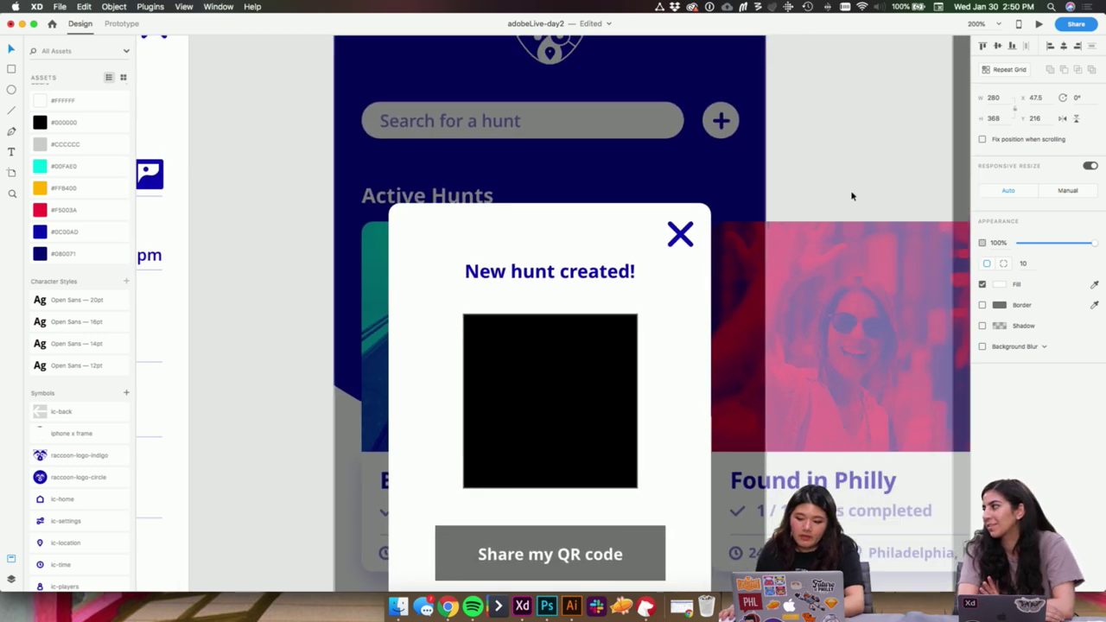
pyautogui.click(827, 166)
pyautogui.scroll(-2, 824, 161)
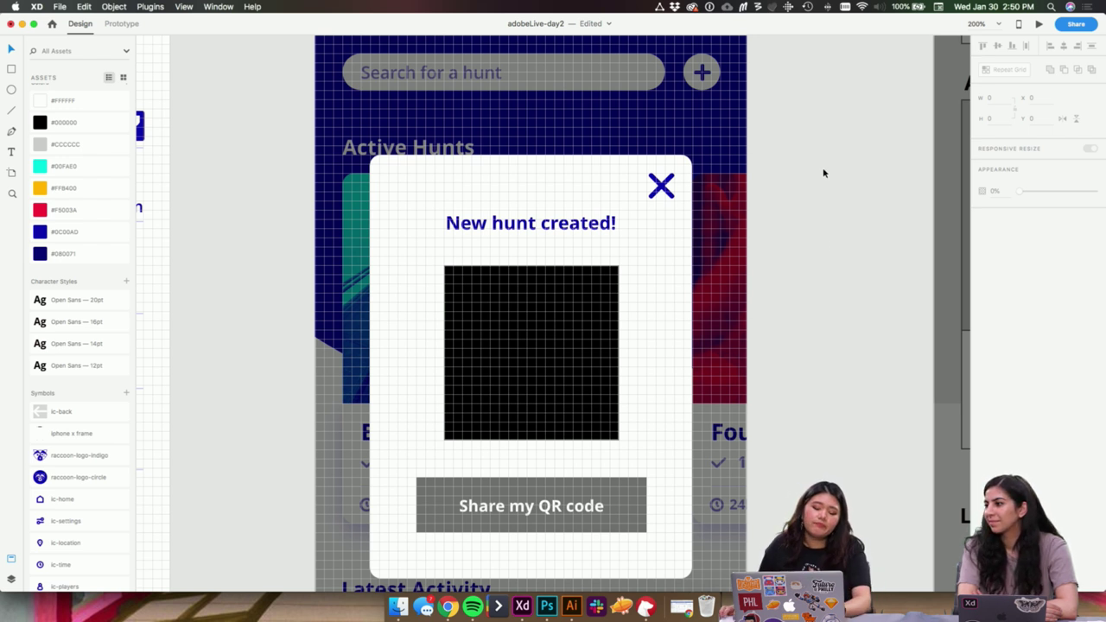
pyautogui.scroll(-3, 817, 185)
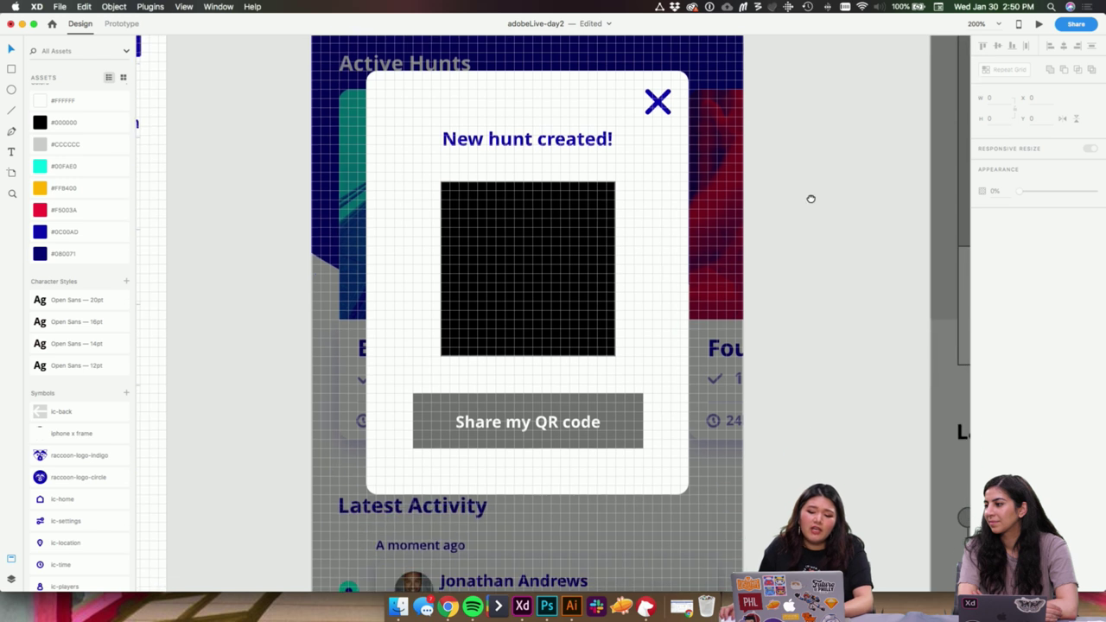
pyautogui.click(659, 102)
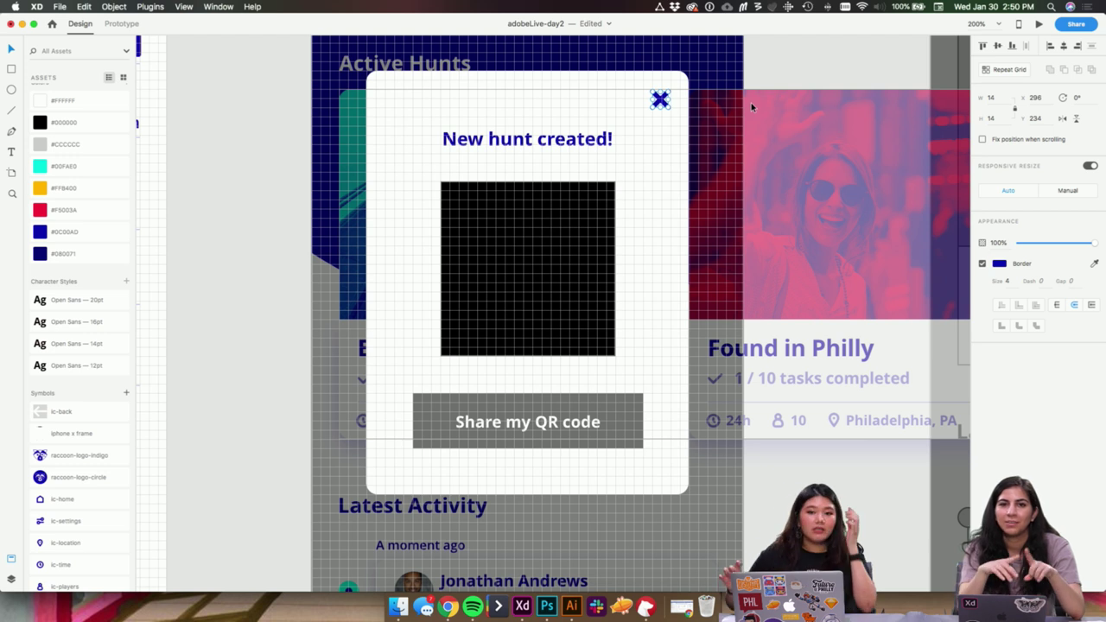
pyautogui.hscroll(1, 748, 103)
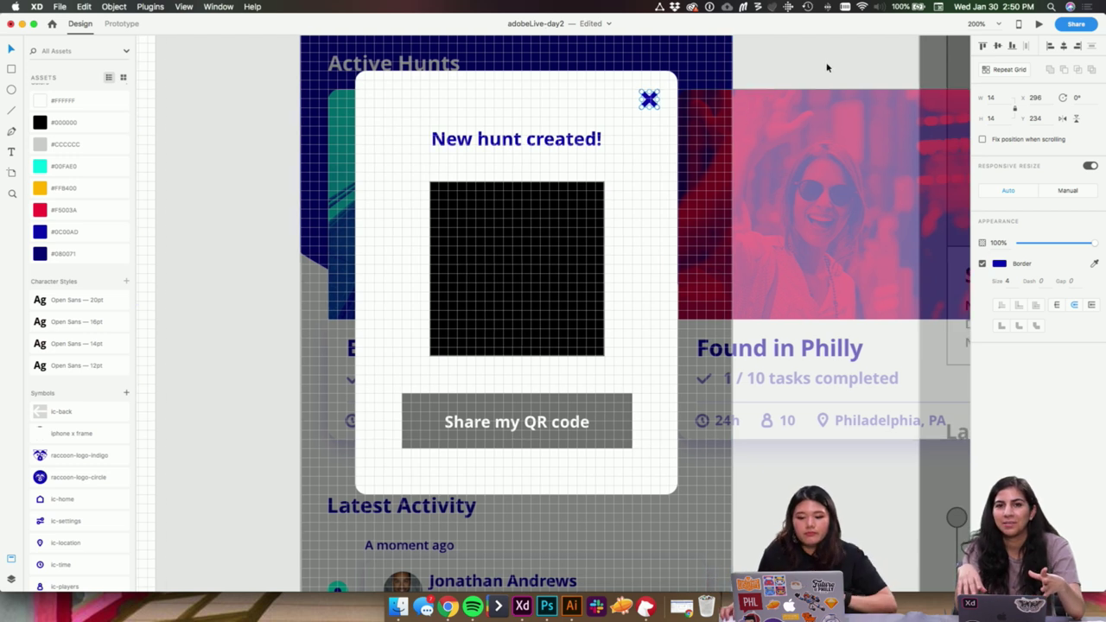
pyautogui.click(827, 60)
# - Copy the QR code group from the Scan QR Code artboard
pyautogui.hscroll(-2, 827, 61)
pyautogui.press('super+minus')
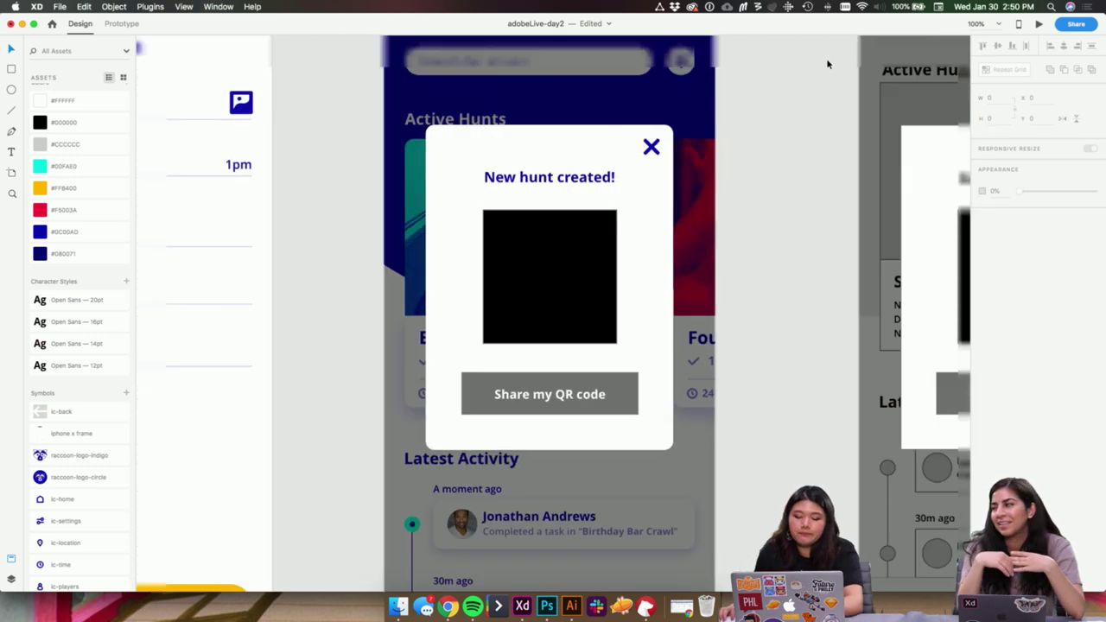
pyautogui.press('super+minus')
pyautogui.press('super+minus')
pyautogui.moveTo(609, 124); pyautogui.dragTo(896, 120)
pyautogui.moveTo(406, 269); pyautogui.dragTo(431, 252)
pyautogui.click(271, 253)
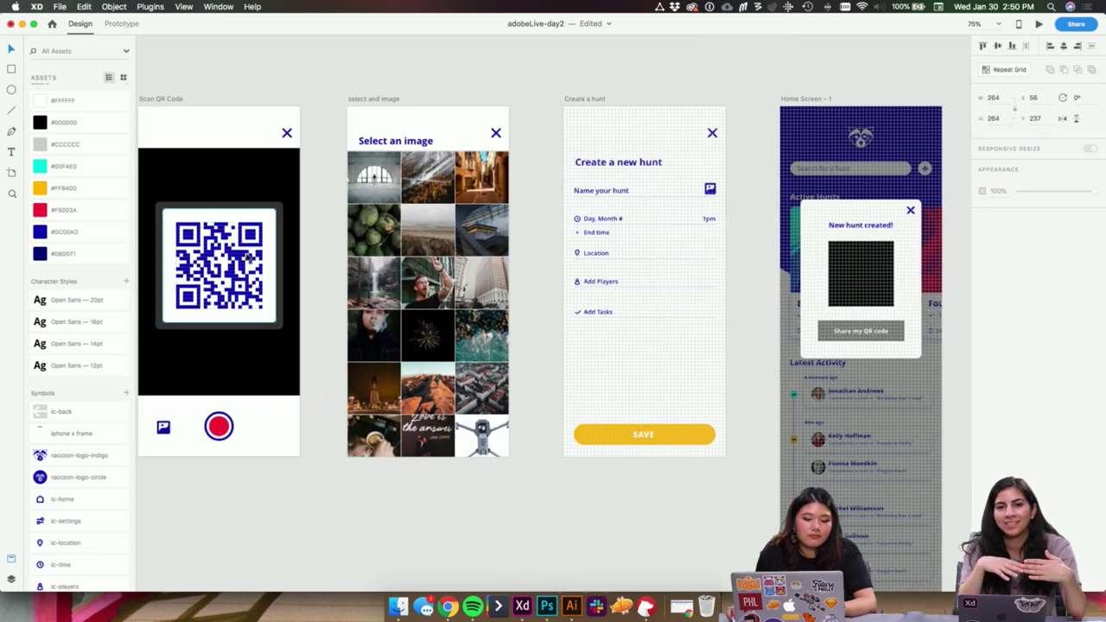
# - Paste the QR code into the popup, scale it to about 138 × 138 and center it over the black placeholder
pyautogui.scroll(1, 270, 253)
pyautogui.hscroll(5, 849, 323)
pyautogui.click(583, 331)
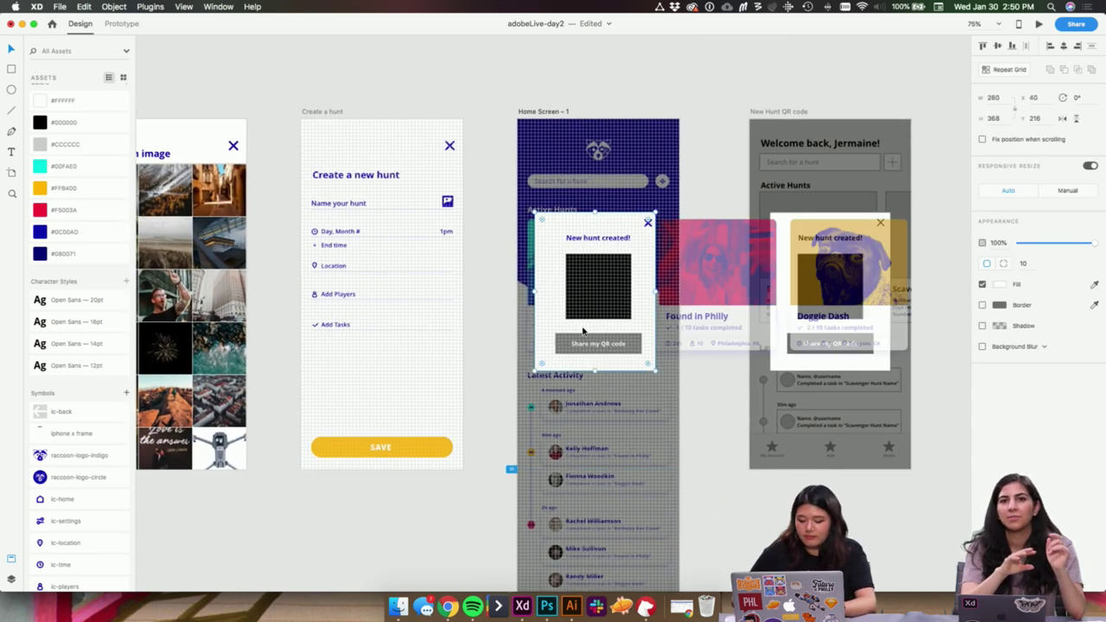
pyautogui.press('super+2')
pyautogui.scroll(3, 582, 331)
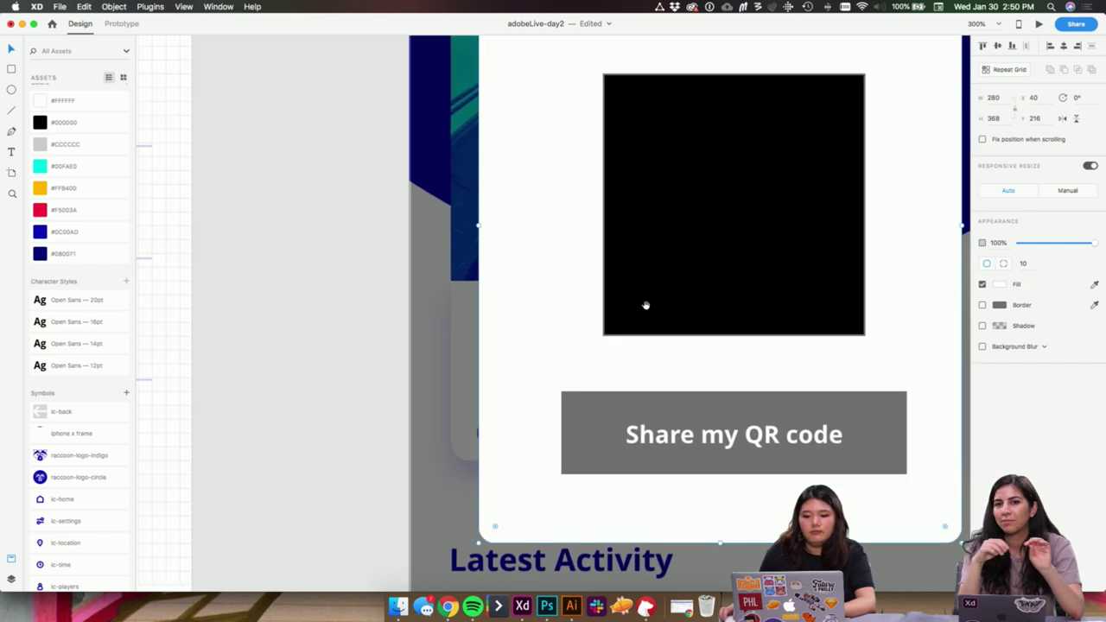
pyautogui.moveTo(688, 267); pyautogui.dragTo(556, 292)
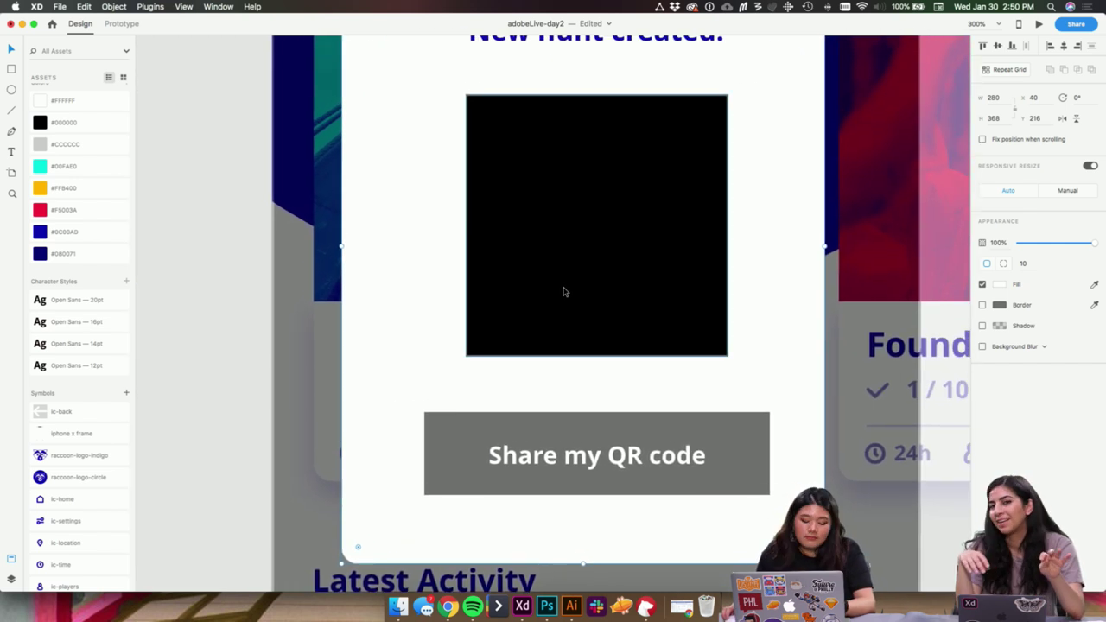
pyautogui.press('super+v')
pyautogui.moveTo(824, 420); pyautogui.dragTo(716, 311)
pyautogui.moveTo(664, 257); pyautogui.dragTo(663, 285)
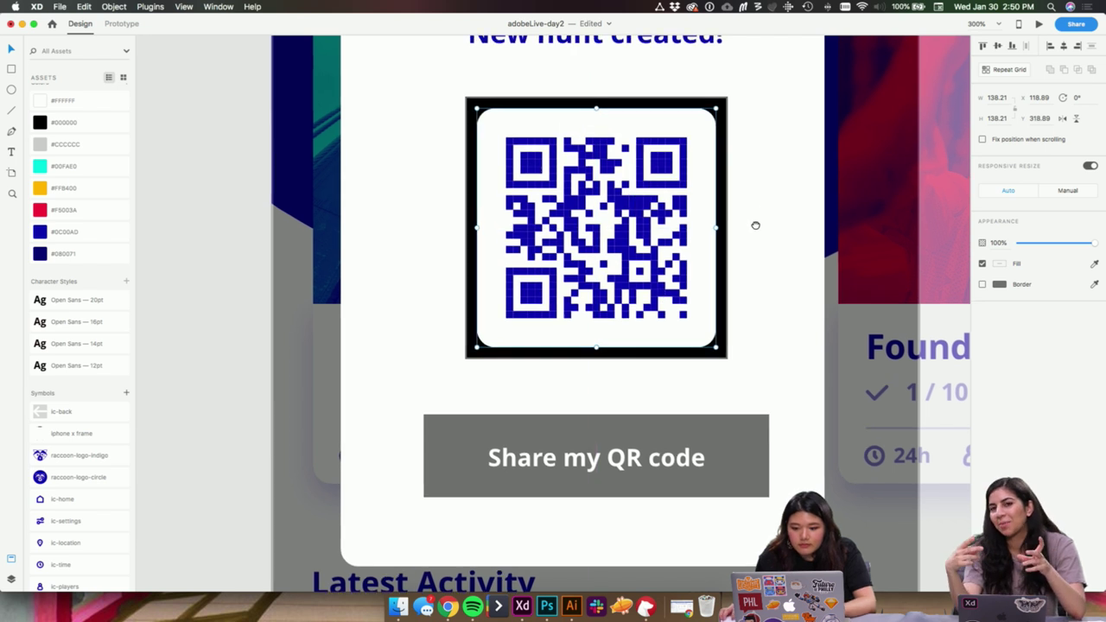
# - Delete the black placeholder square behind the popup's QR code
pyautogui.scroll(2, 706, 242)
pyautogui.click(706, 242)
pyautogui.press('BackSpace')
pyautogui.hscroll(1, 708, 243)
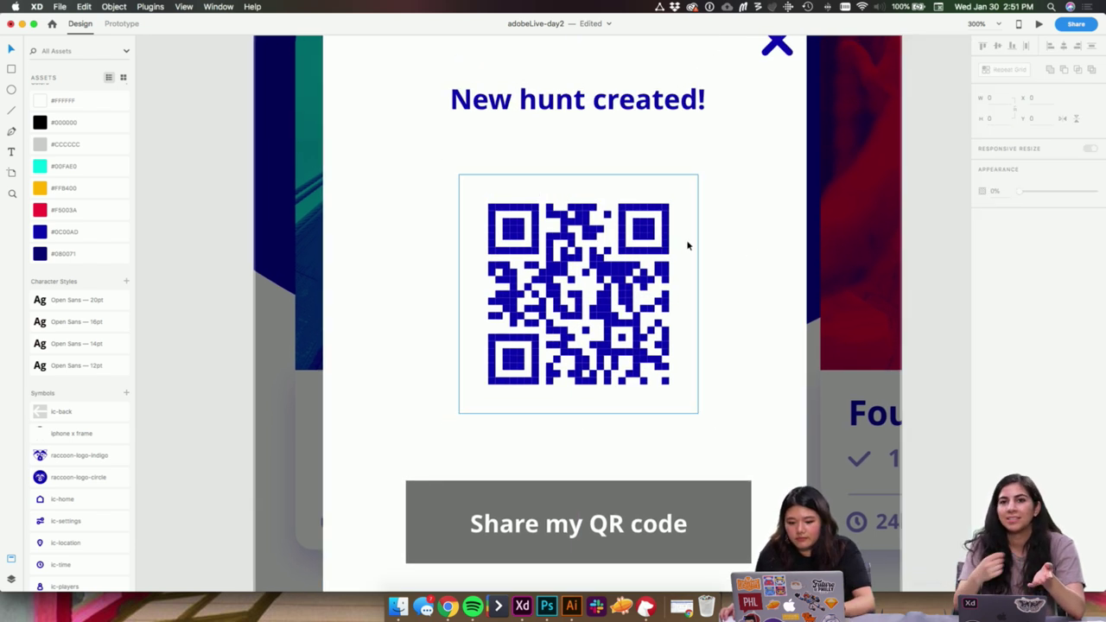
# - Remove the fill from the QR code's rounded frame and give it a #0C00AD border of size 2
pyautogui.doubleClick(686, 245)
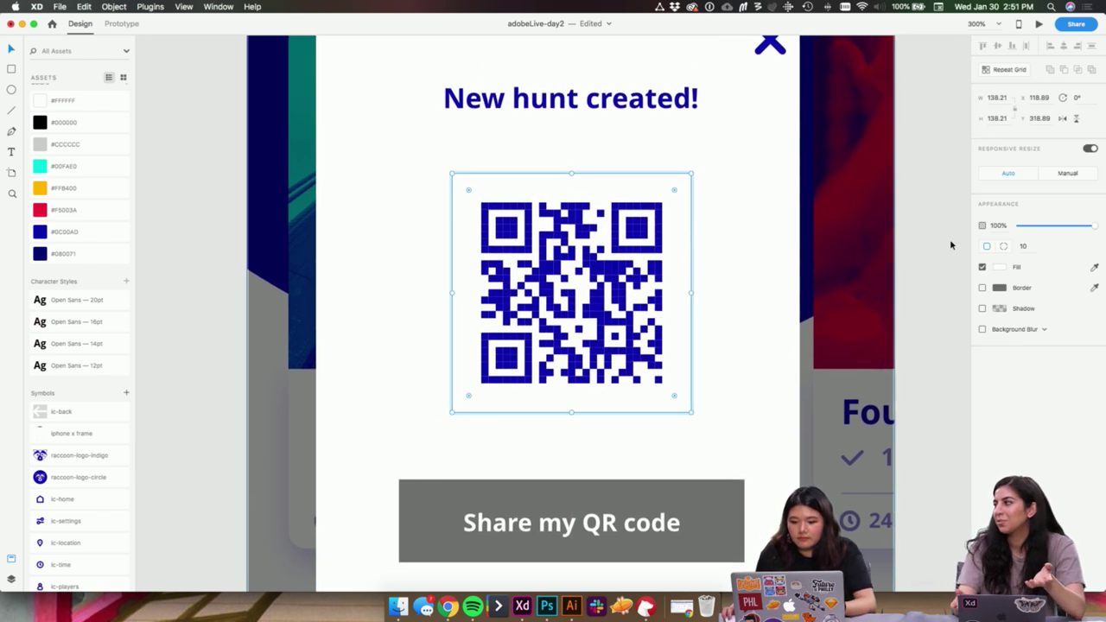
pyautogui.click(1002, 268)
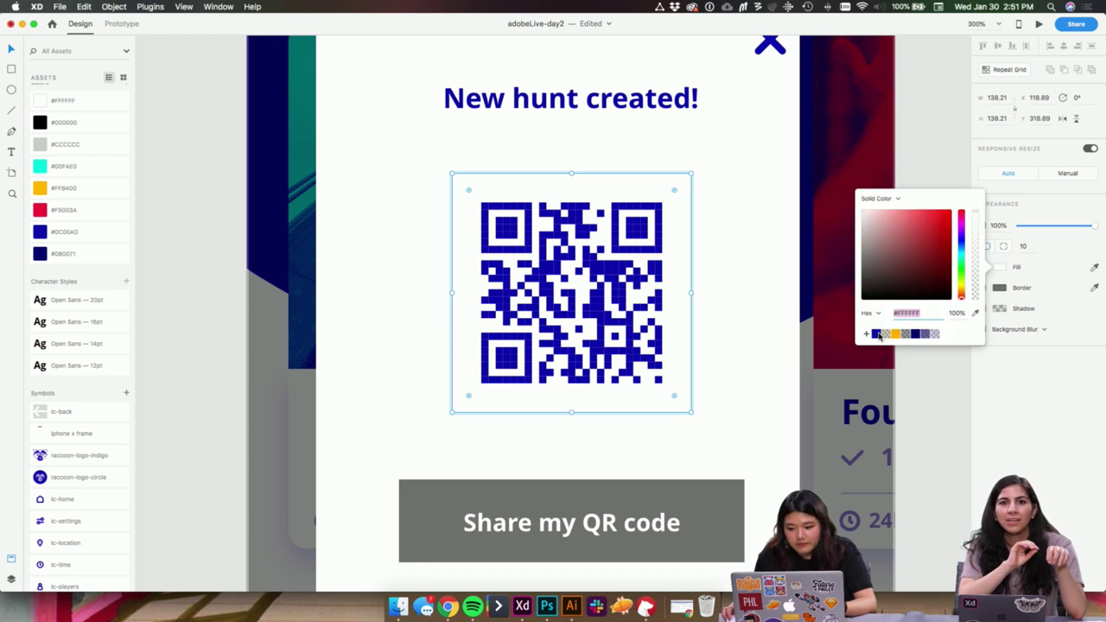
pyautogui.click(1007, 294)
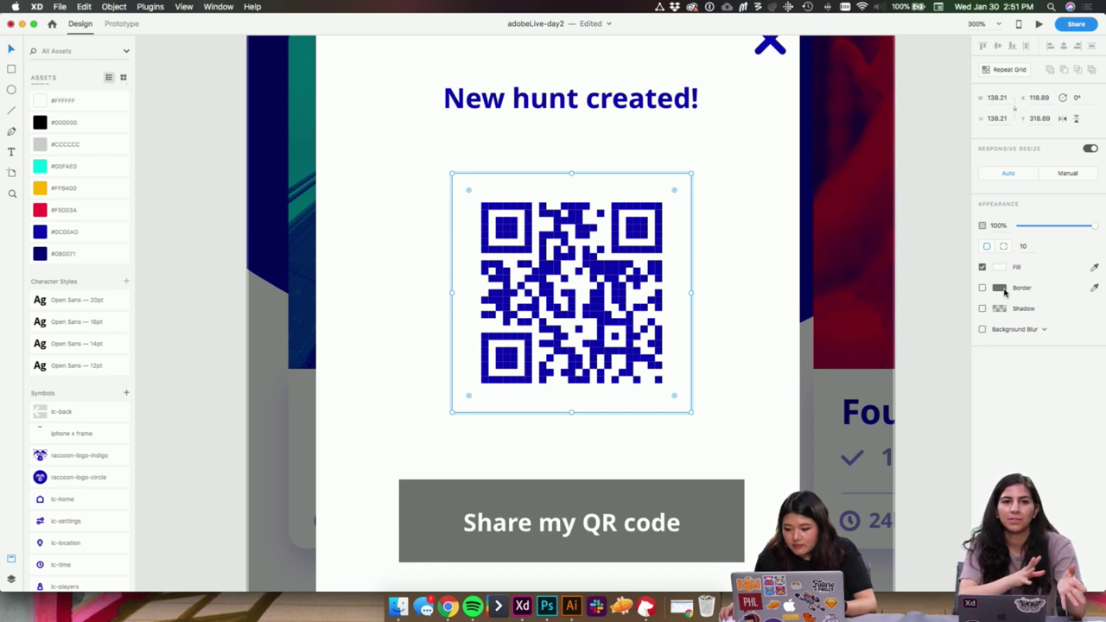
pyautogui.click(982, 288)
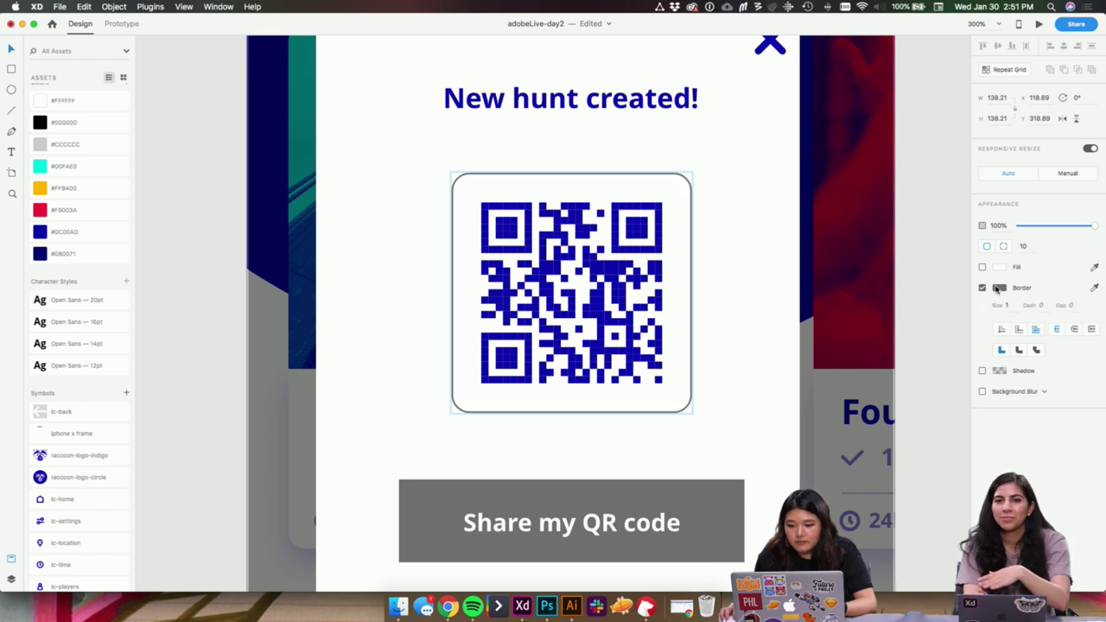
pyautogui.click(999, 288)
pyautogui.click(876, 347)
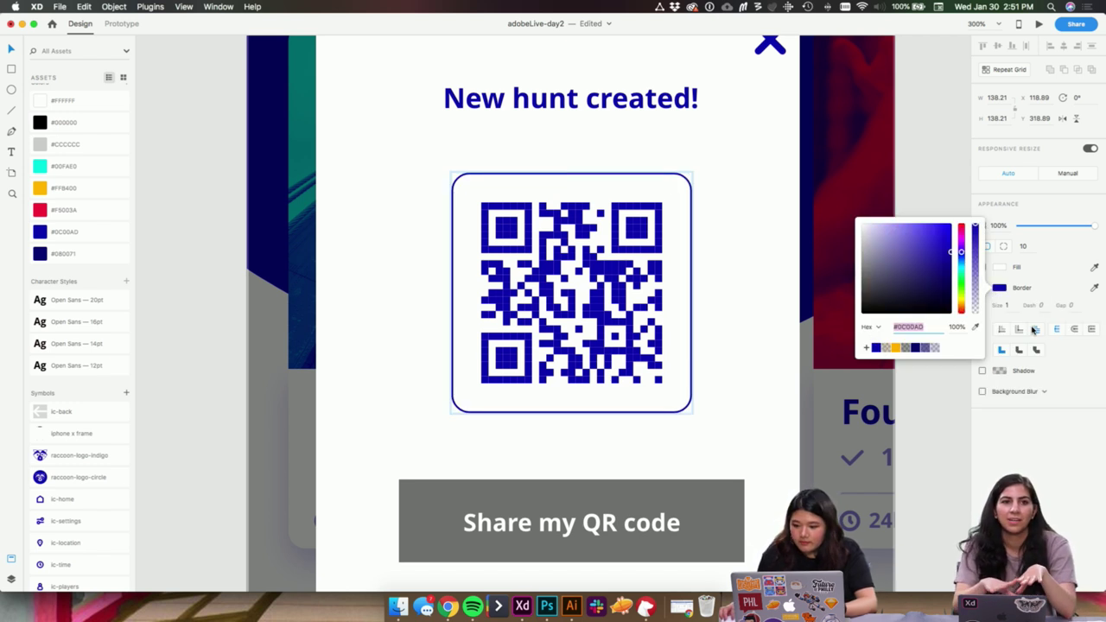
pyautogui.click(1008, 301)
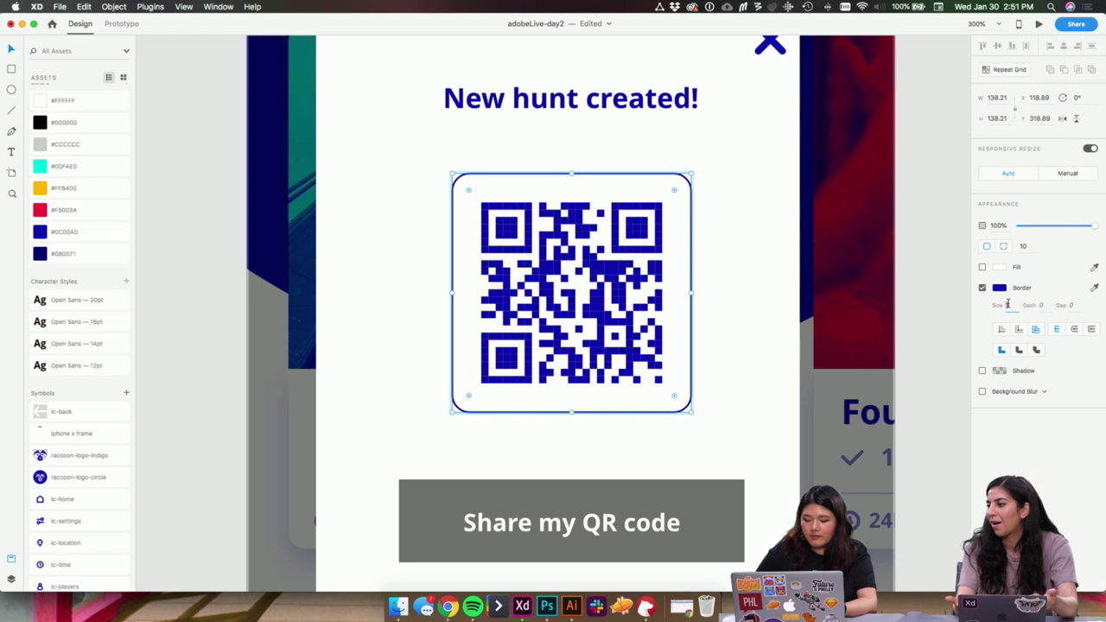
pyautogui.write('2')
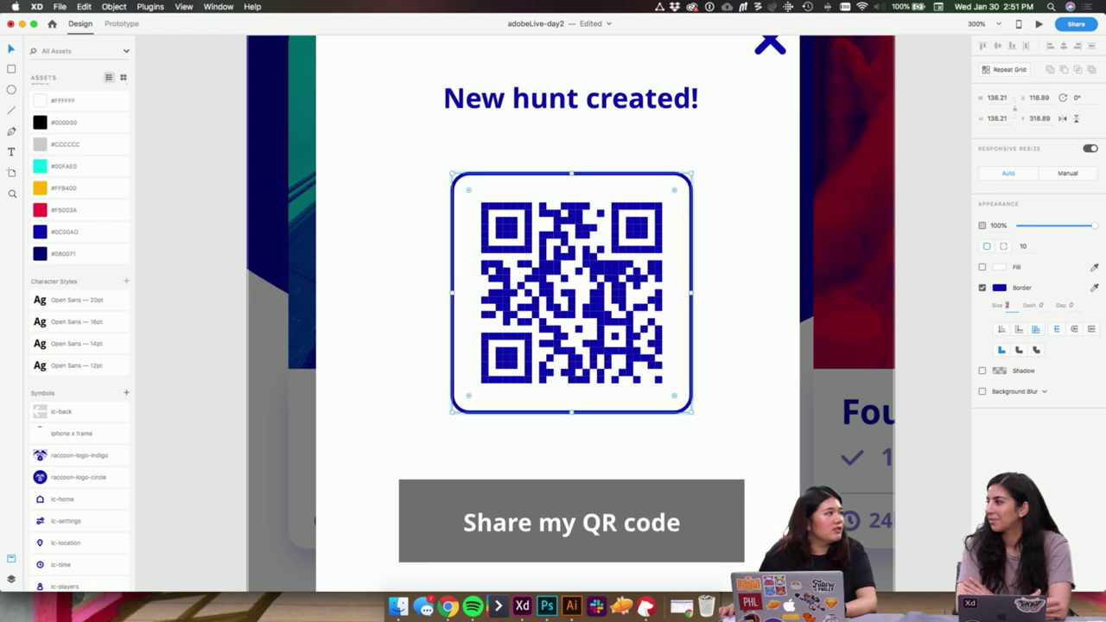
# - Nudge the framed QR code up to Y 317.89 within the popup
pyautogui.click(765, 227)
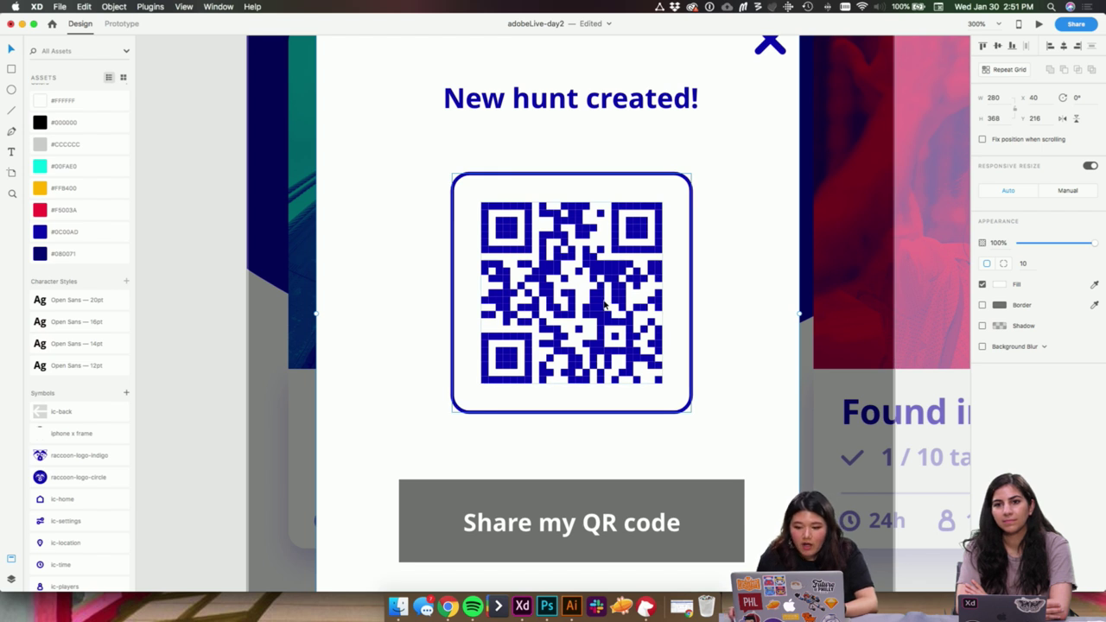
pyautogui.doubleClick(602, 304)
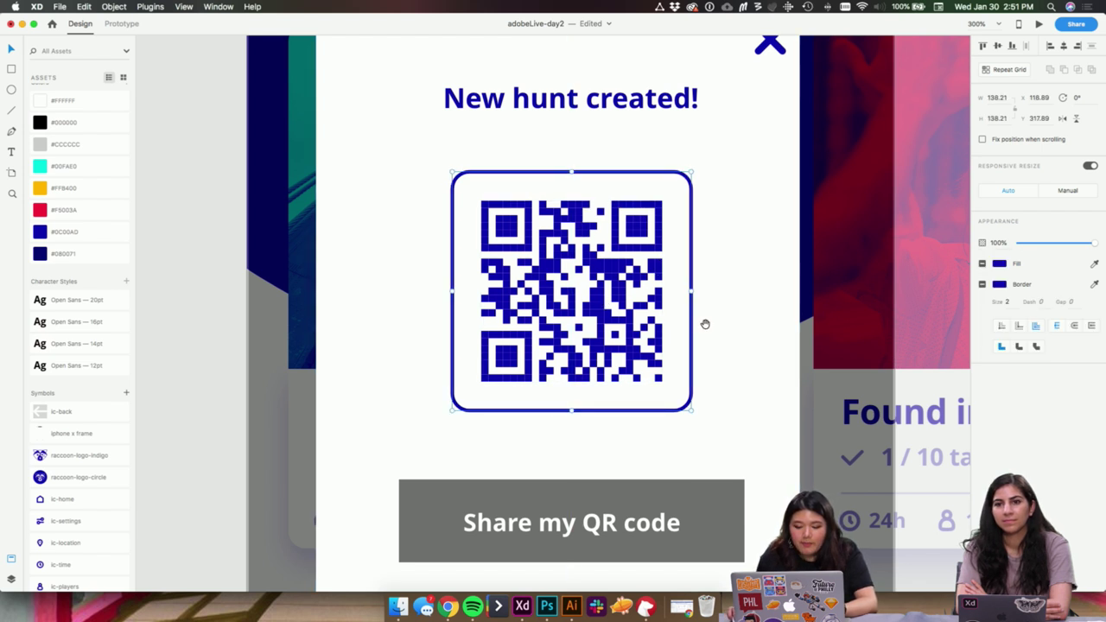
pyautogui.moveTo(705, 324); pyautogui.dragTo(731, 161)
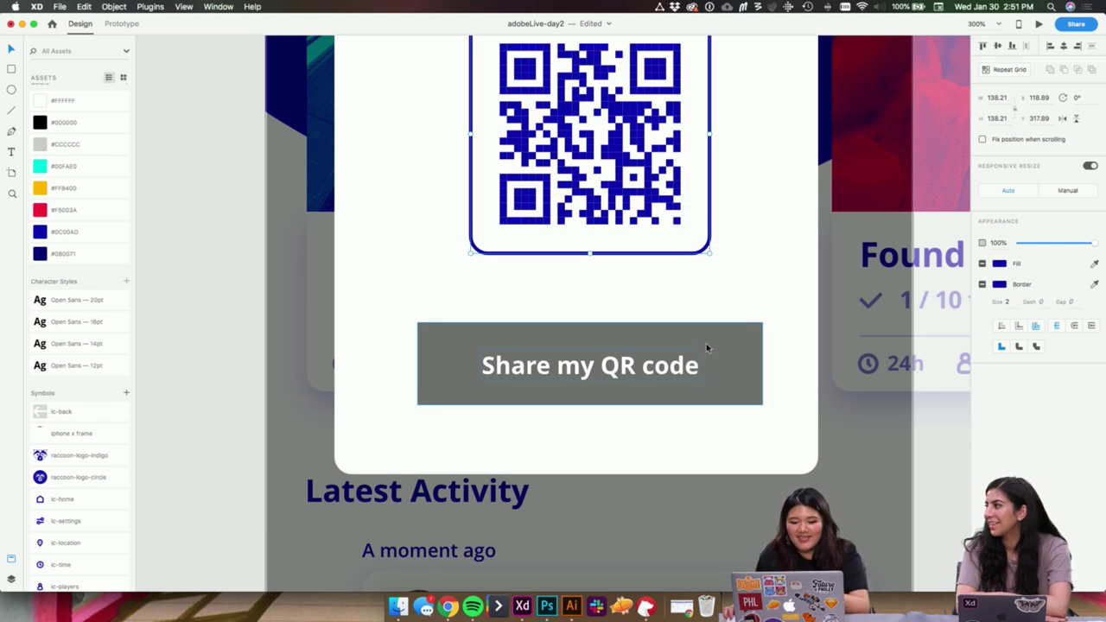
# - Shift the 50% black overlay left to line up with the edges of the Home Screen – 1 artboard
pyautogui.click(877, 436)
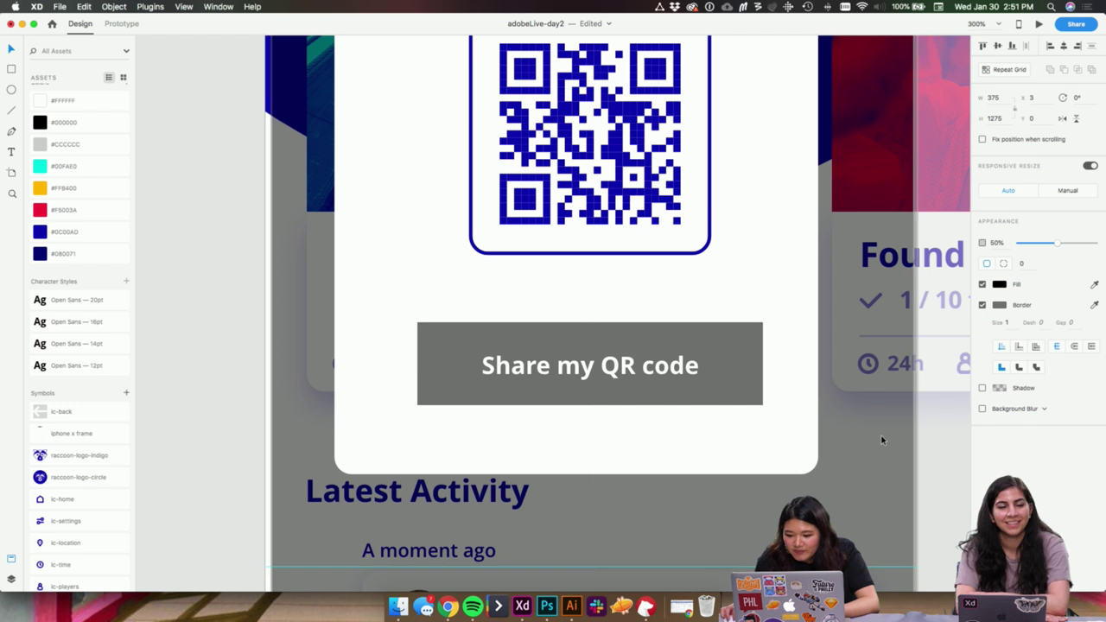
pyautogui.press('Left')
pyautogui.press('Left')
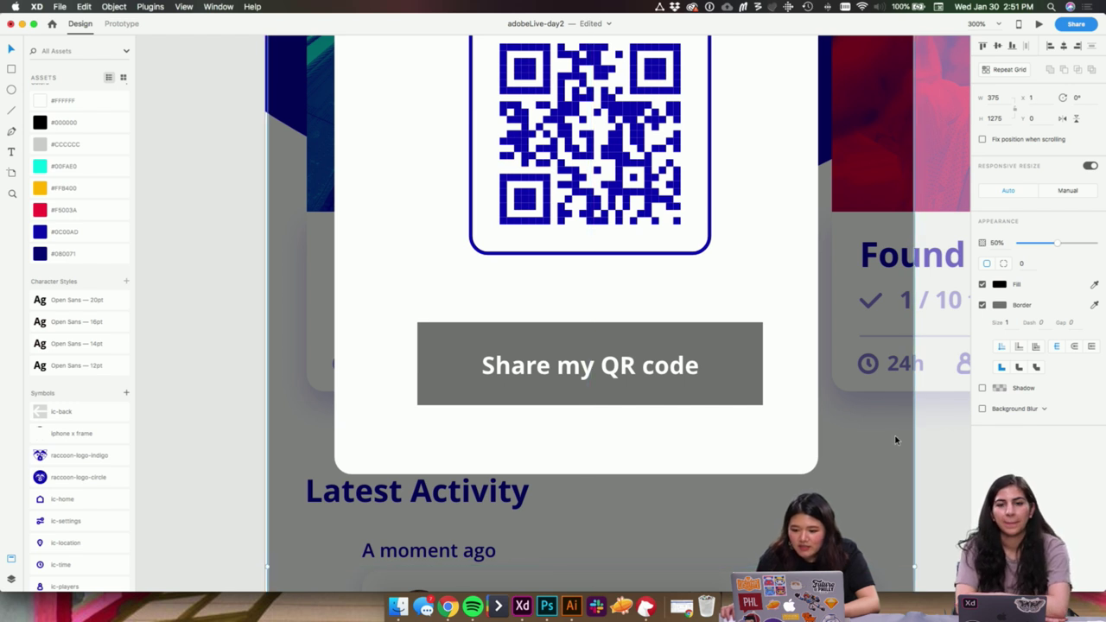
pyautogui.moveTo(895, 440); pyautogui.dragTo(893, 440)
pyautogui.click(185, 227)
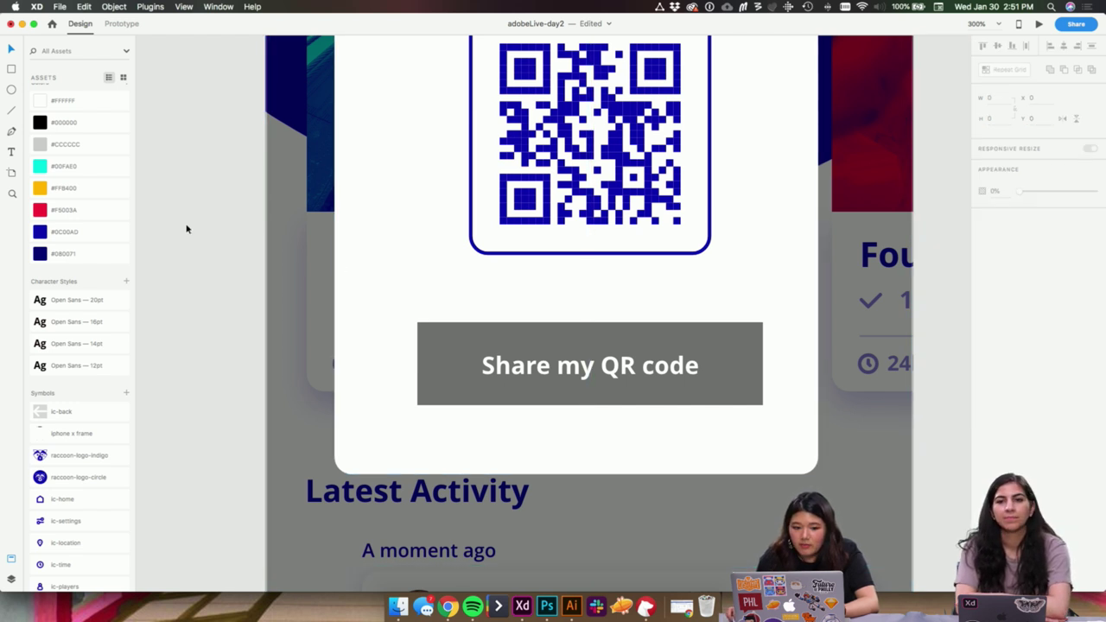
pyautogui.scroll(5, 200, 326)
pyautogui.scroll(10, 203, 101)
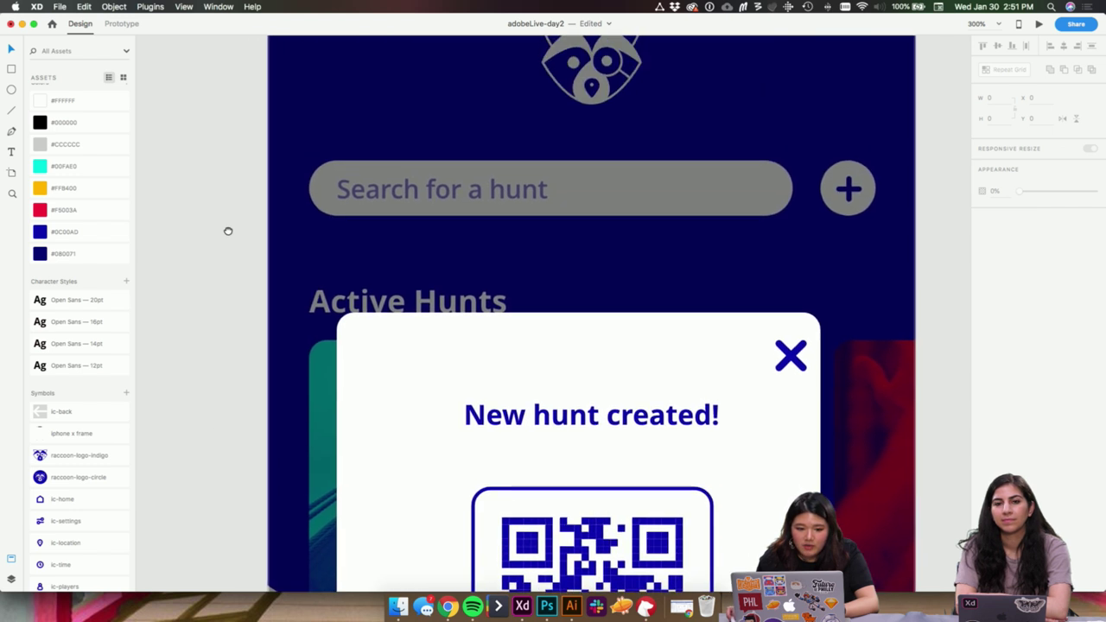
# - Fully round the corners of the "Share my QR code" button's rectangle with a radius of 24
pyautogui.click(352, 223)
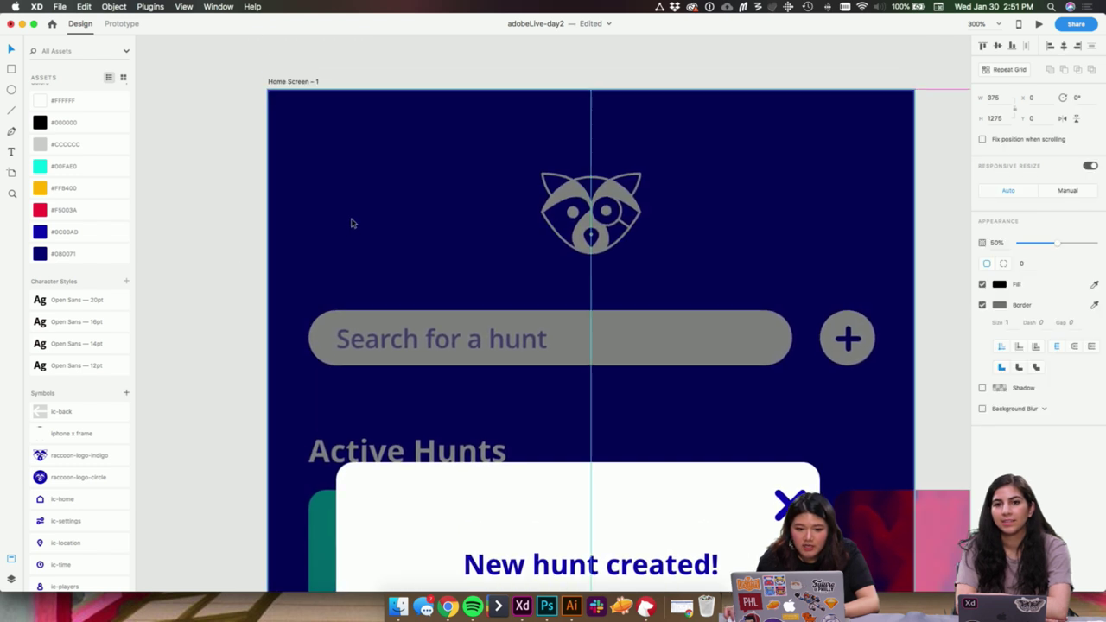
pyautogui.scroll(-10, 406, 320)
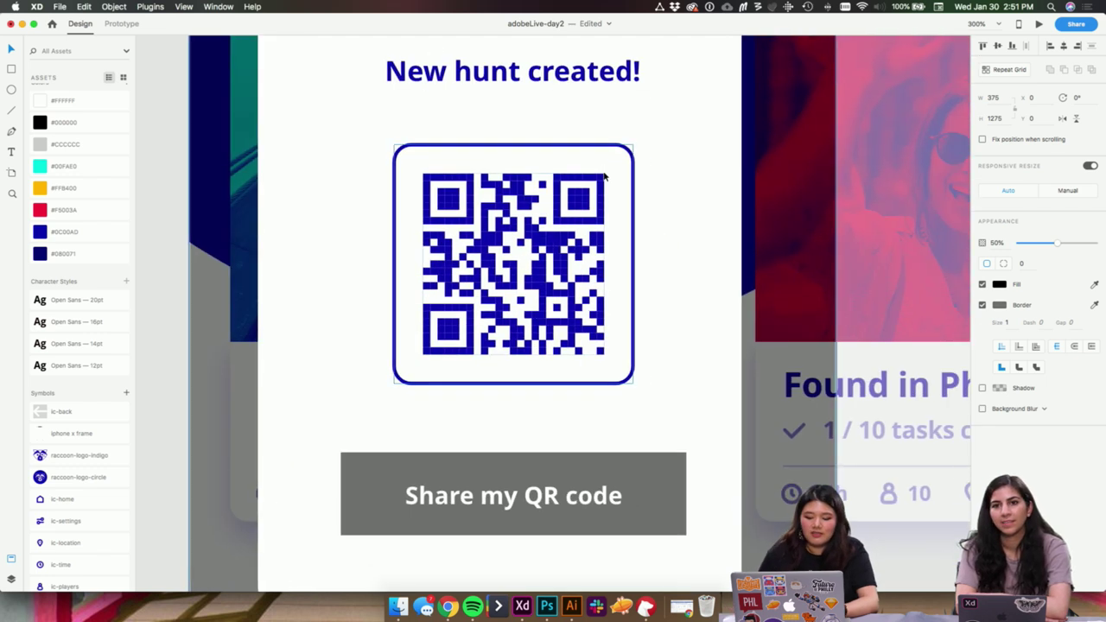
pyautogui.press('super+minus')
pyautogui.click(782, 59)
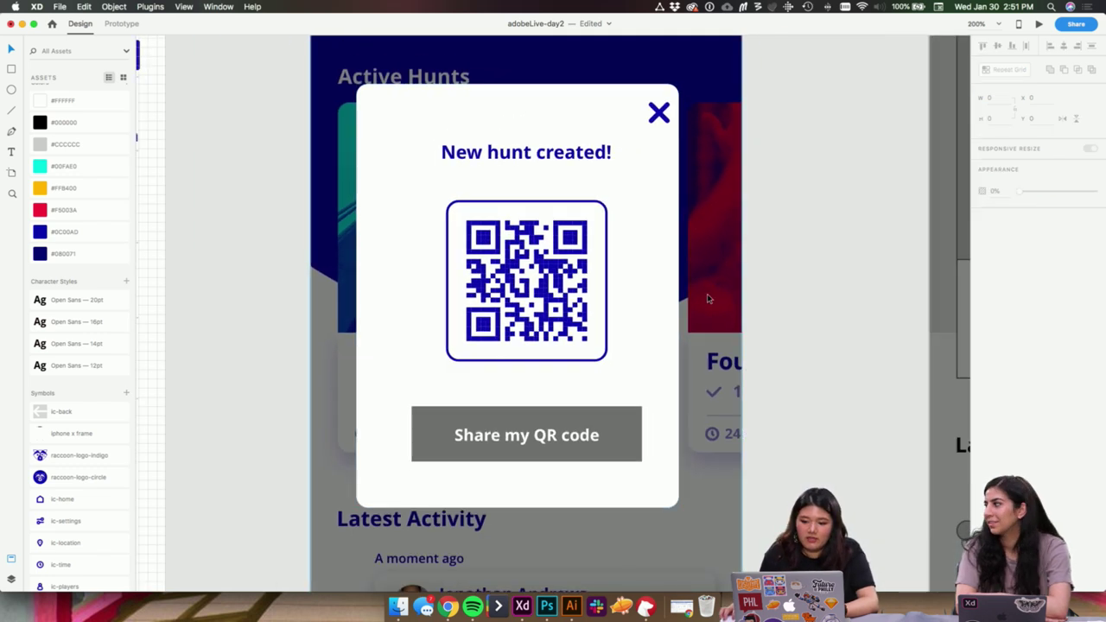
pyautogui.click(637, 426)
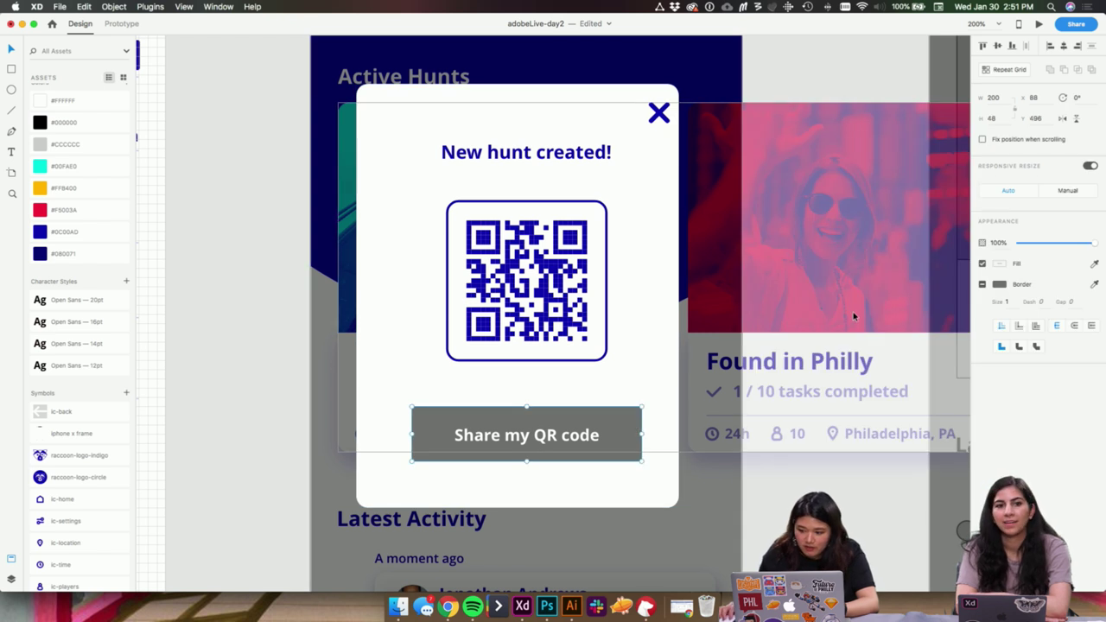
pyautogui.press('a')
pyautogui.press('v')
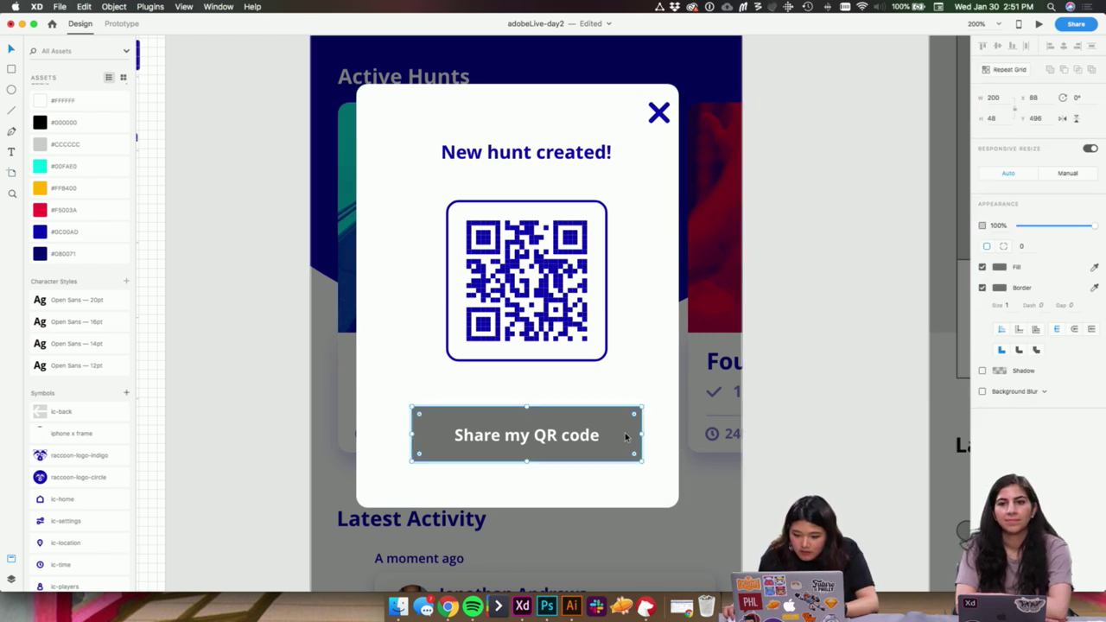
pyautogui.moveTo(634, 415); pyautogui.dragTo(363, 482)
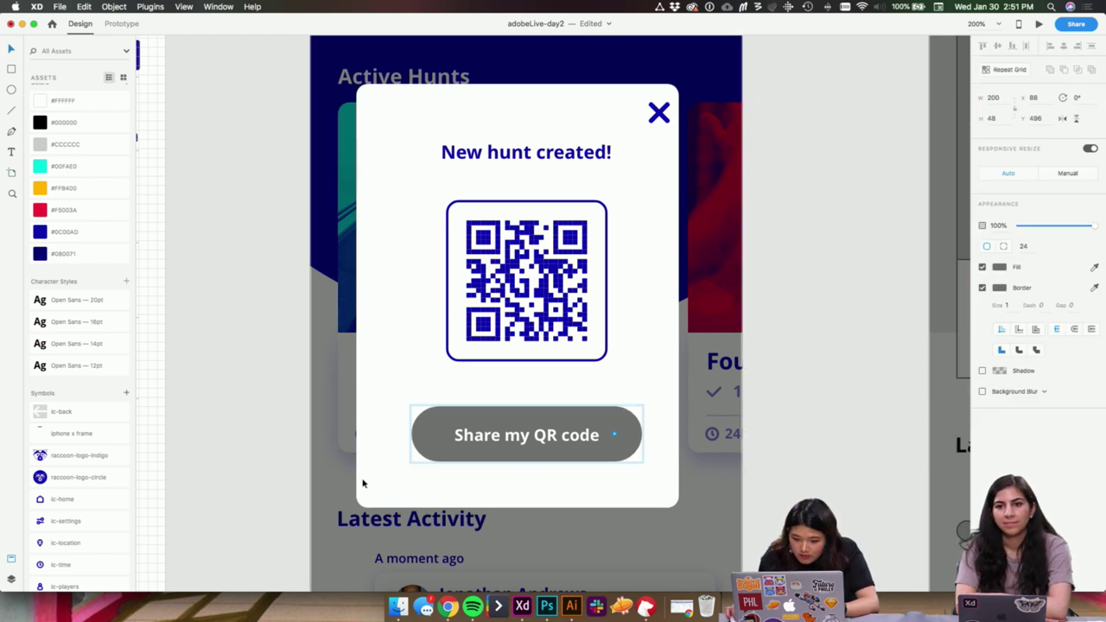
# - Remove the border from the rounded share button shape and fill it with #FFB400
pyautogui.click(63, 256)
pyautogui.click(982, 289)
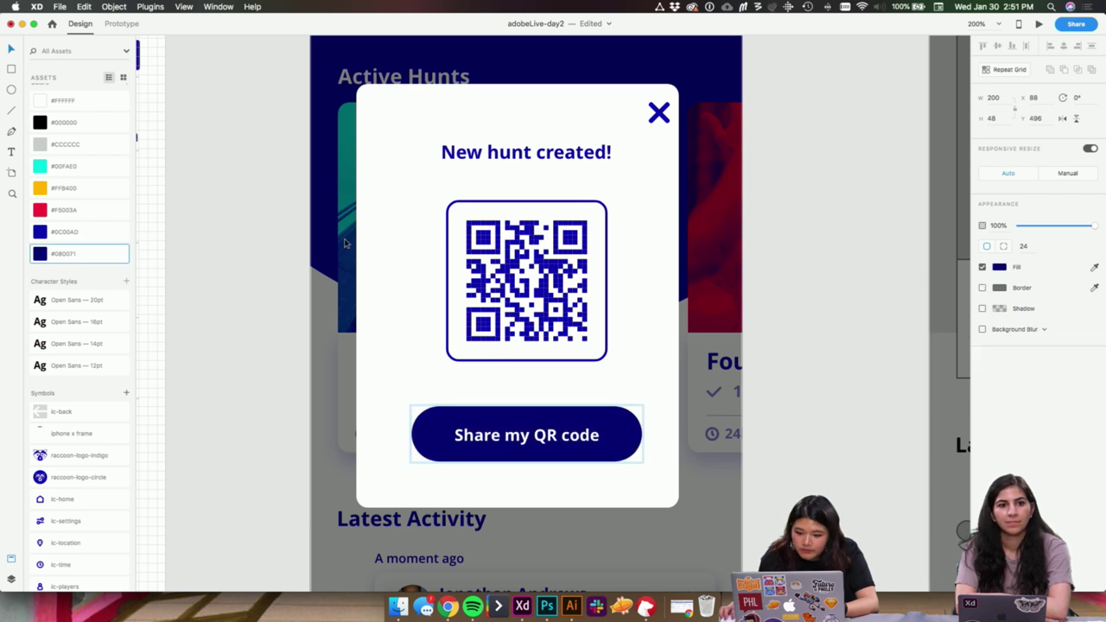
pyautogui.click(85, 188)
# - Try the #0C00AD fill on the "Share my QR code" label, and revert it to #FFFFFF
pyautogui.click(562, 437)
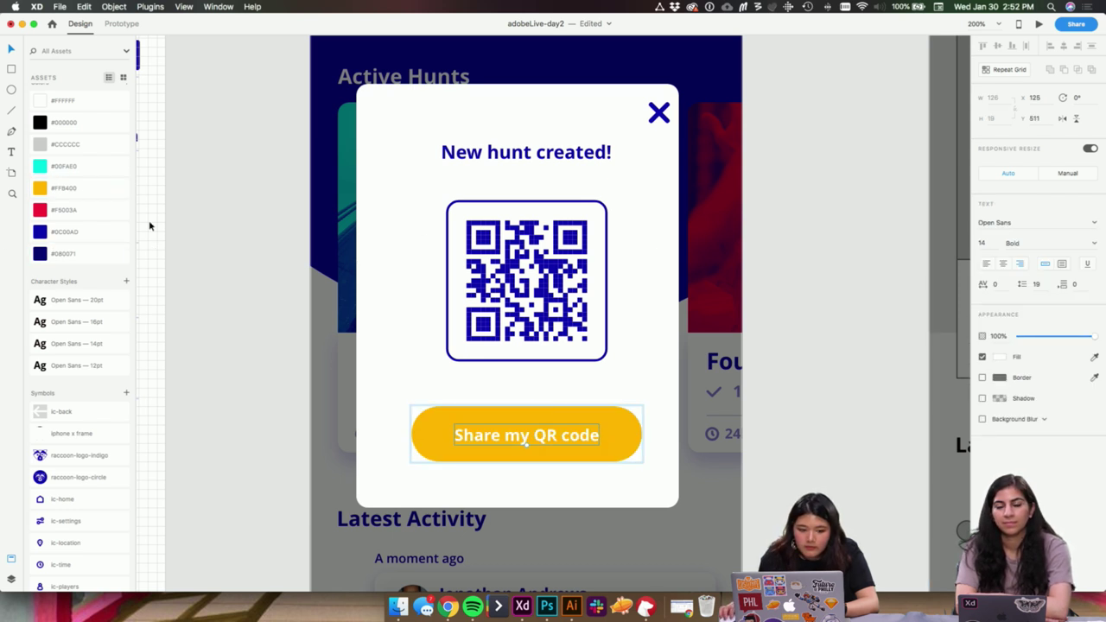
pyautogui.click(73, 232)
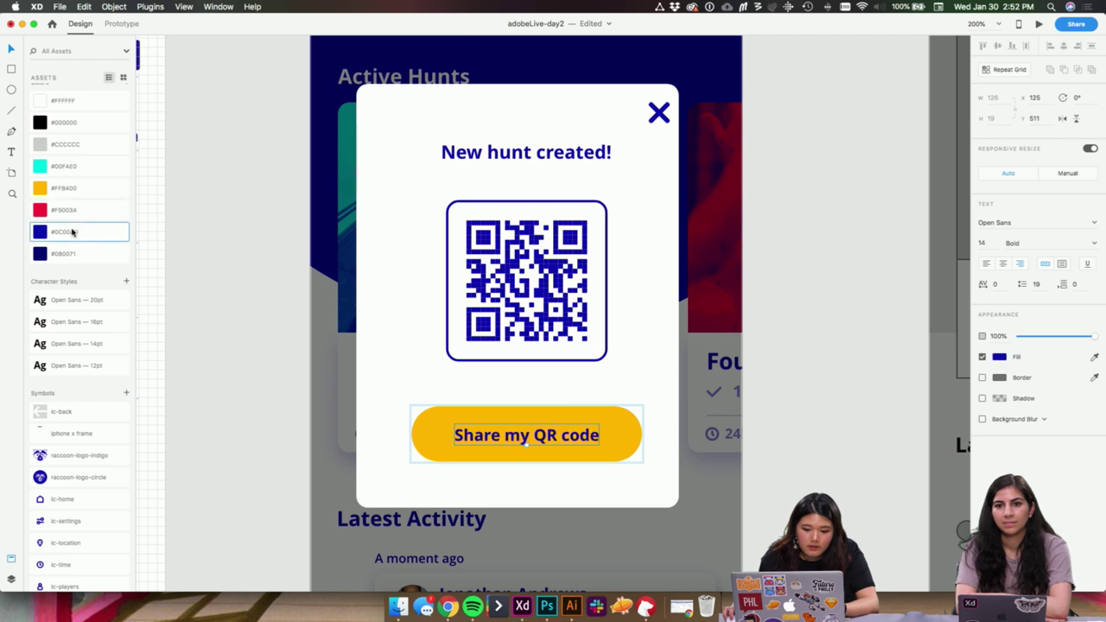
pyautogui.click(628, 451)
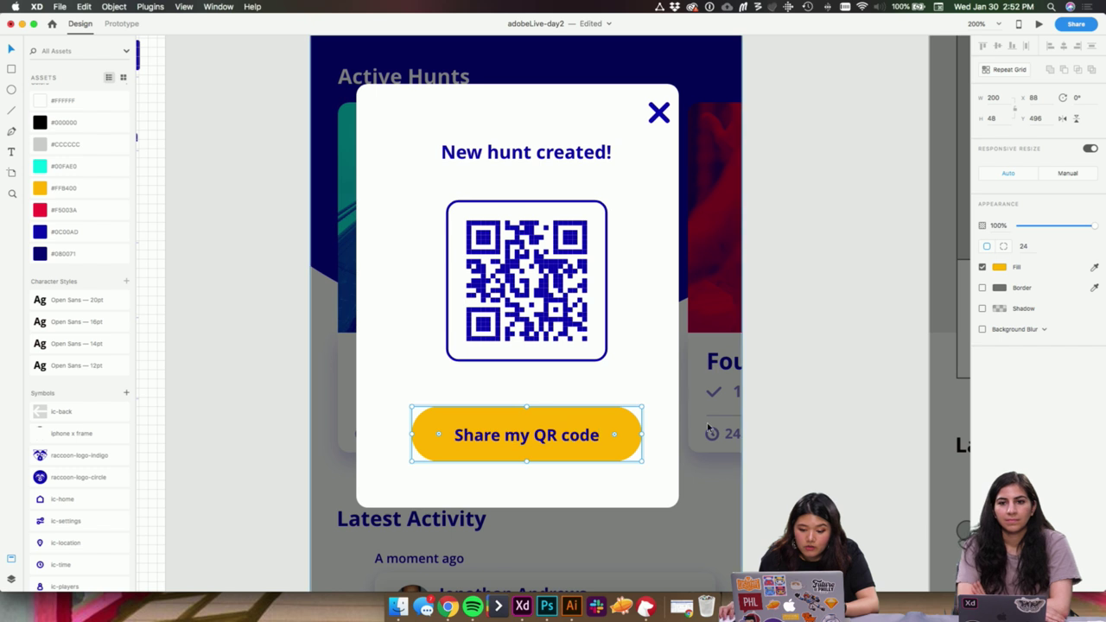
pyautogui.press('super+z')
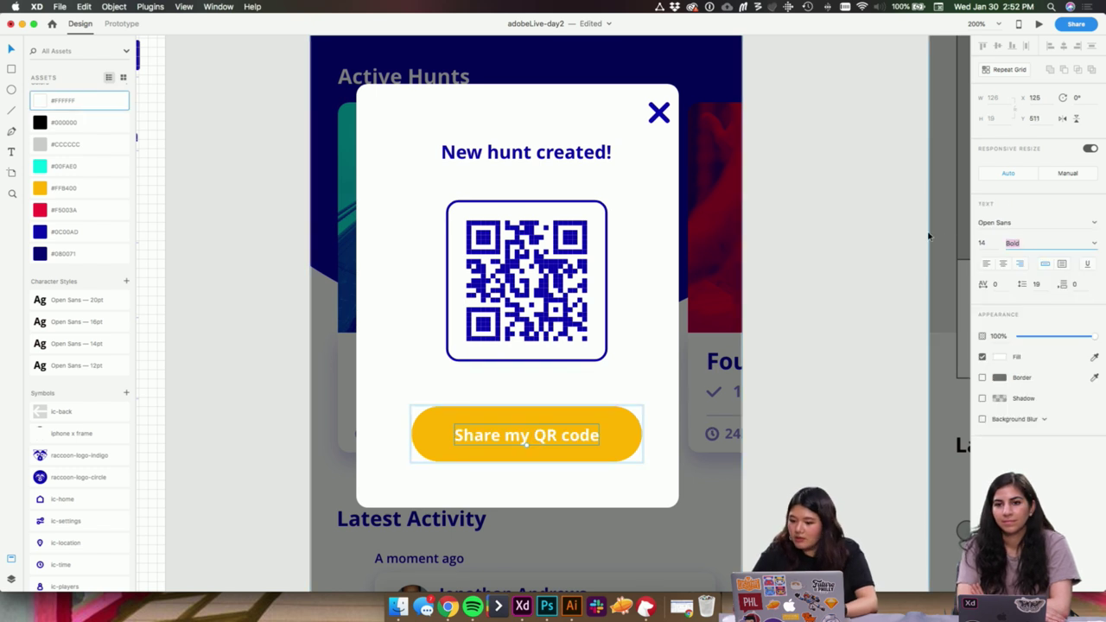
# - Set the "Share my QR code" label's font weight to Extrabold and shift the whole button left to X 85
pyautogui.press('Up')
pyautogui.press('Down')
pyautogui.press('Down')
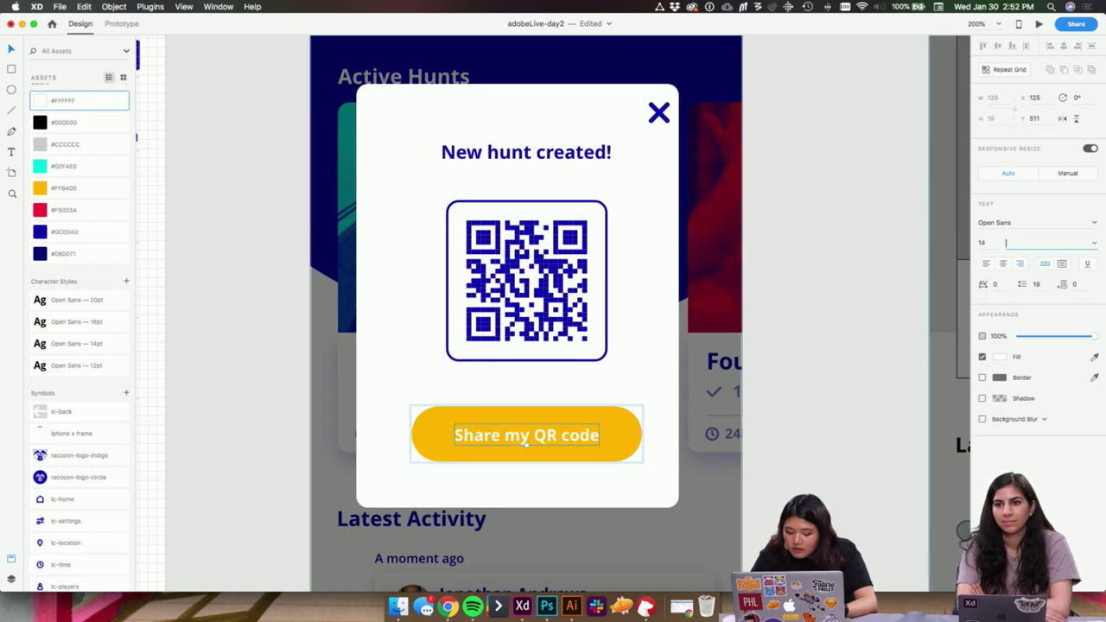
pyautogui.press('Return')
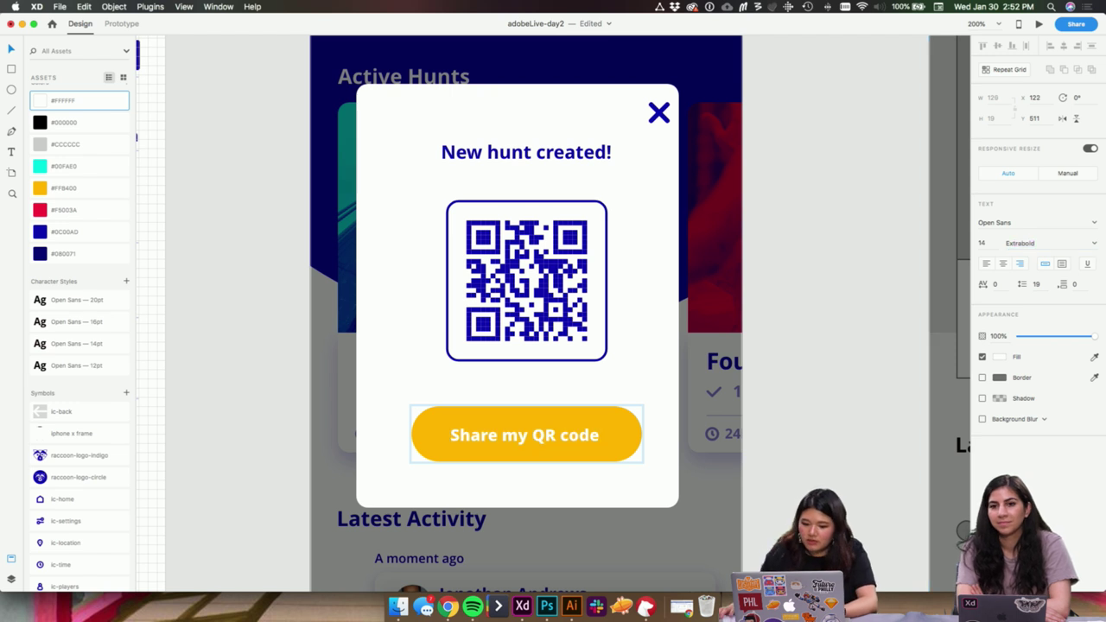
pyautogui.moveTo(577, 440); pyautogui.dragTo(629, 442)
# - Center the framed QR code horizontally on the artboard, at X 118
pyautogui.click(704, 445)
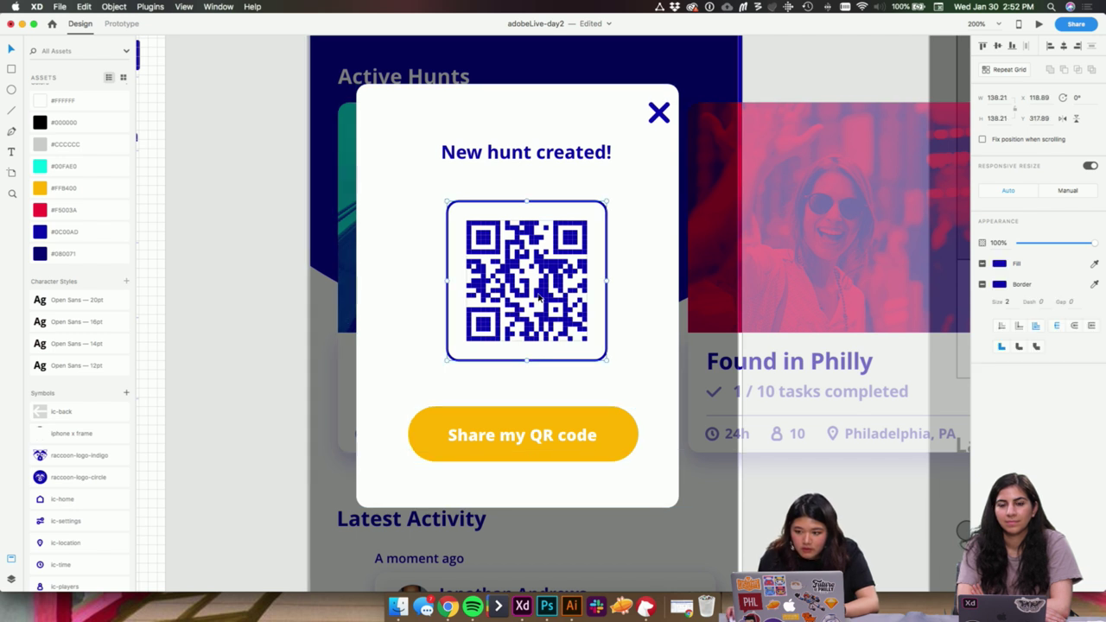
pyautogui.moveTo(516, 308); pyautogui.dragTo(534, 294)
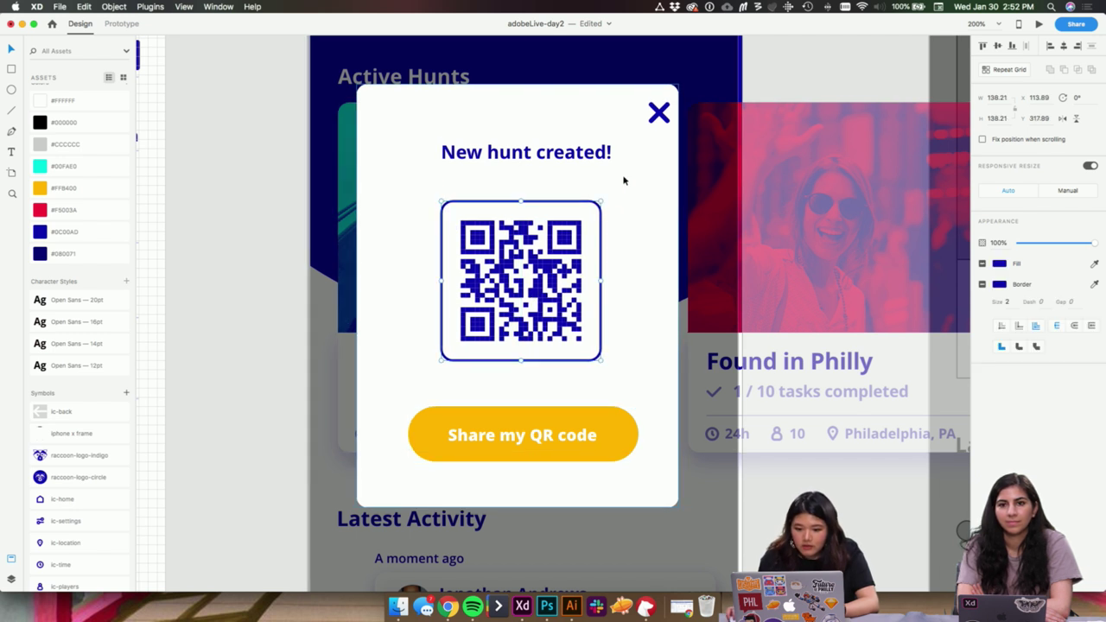
pyautogui.click(1064, 47)
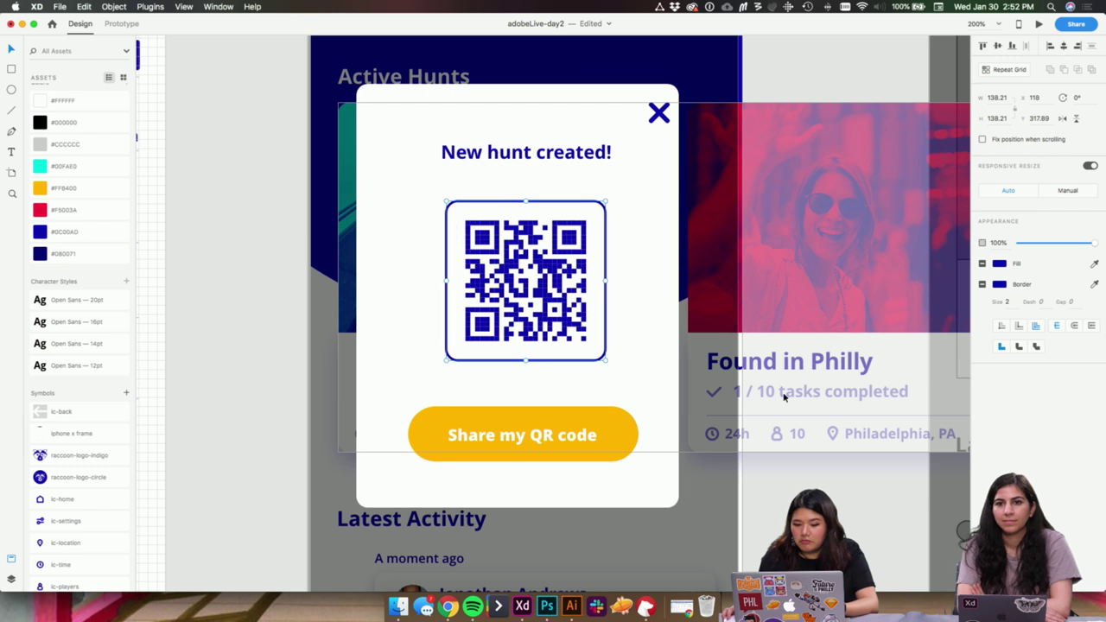
# - Remove the border from the 50% black overlay covering the home screen
pyautogui.click(726, 546)
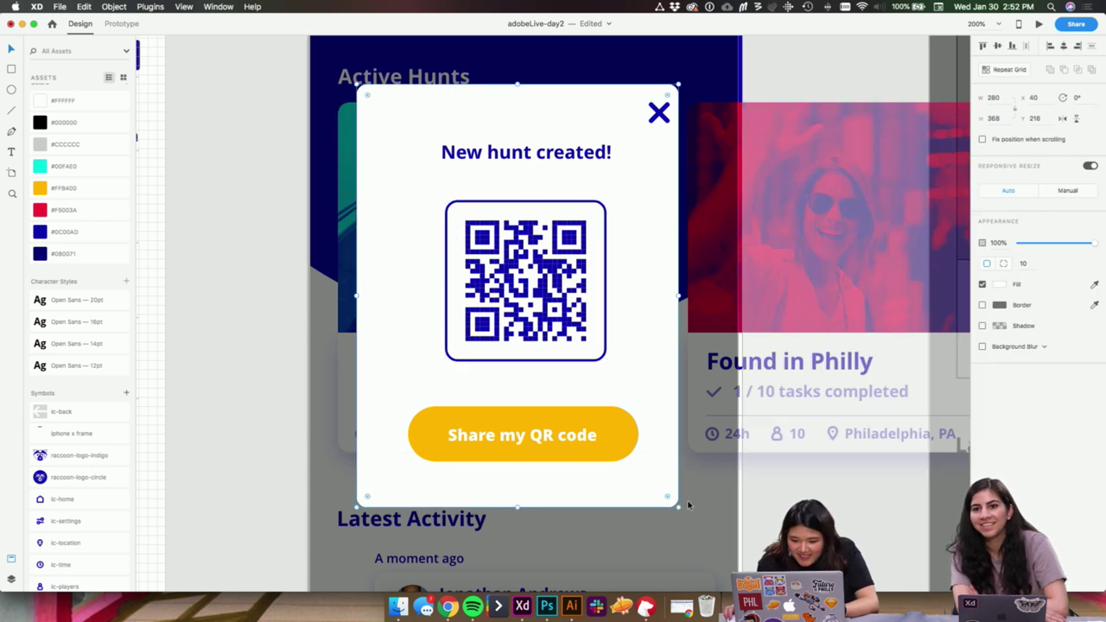
pyautogui.moveTo(726, 546); pyautogui.dragTo(730, 546)
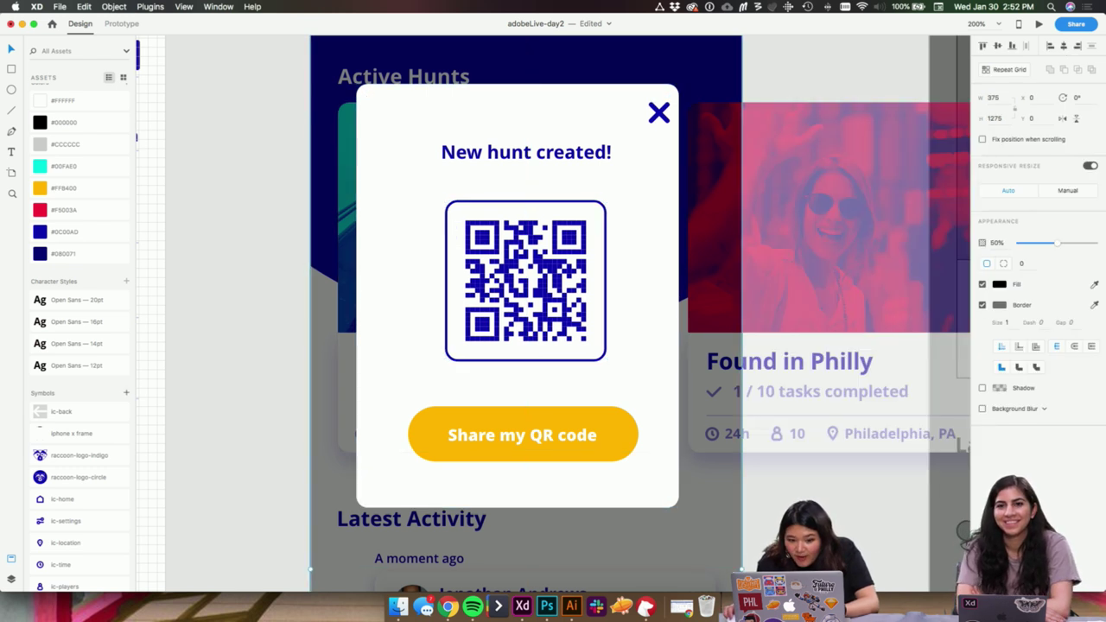
pyautogui.click(984, 305)
pyautogui.hscroll(1, 704, 484)
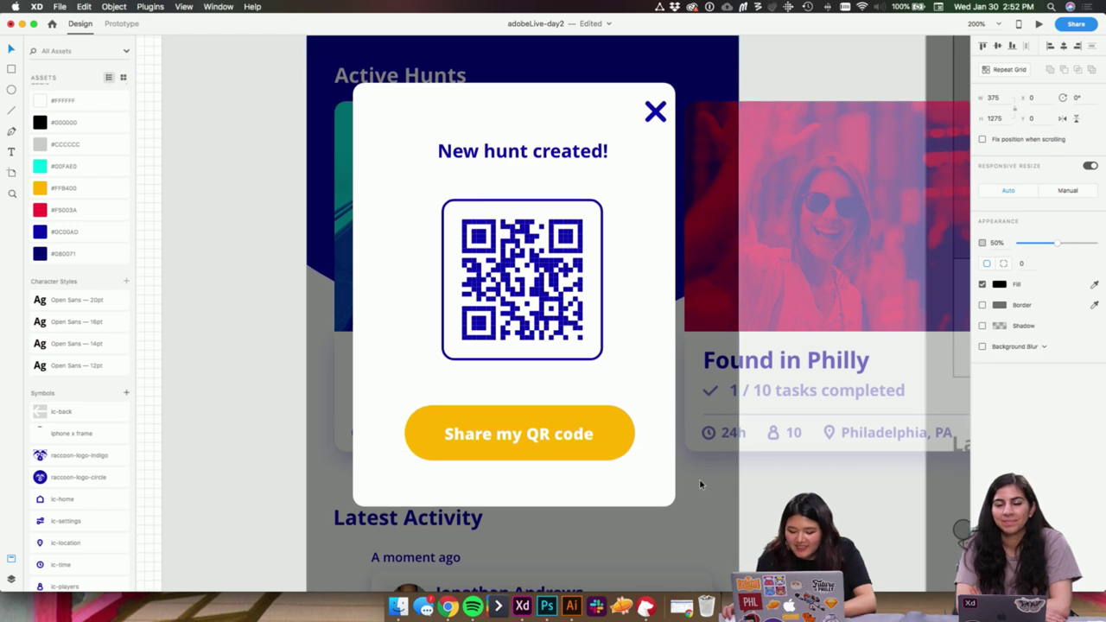
# - Center the "New hunt created!" heading horizontally on the artboard
pyautogui.press('super+shift+a')
pyautogui.click(536, 154)
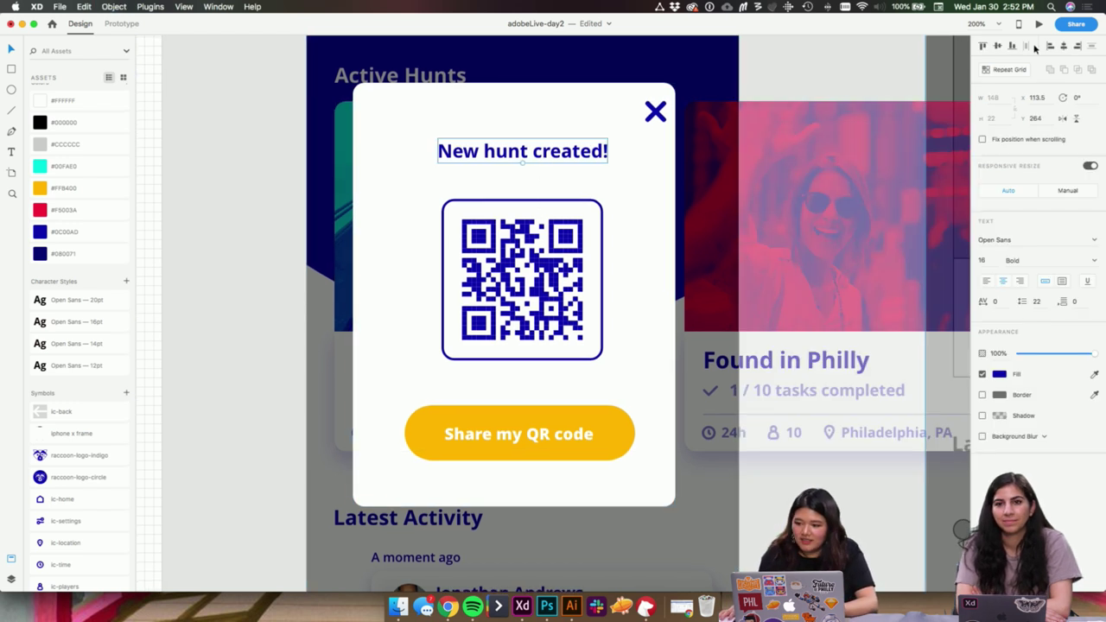
pyautogui.click(594, 258)
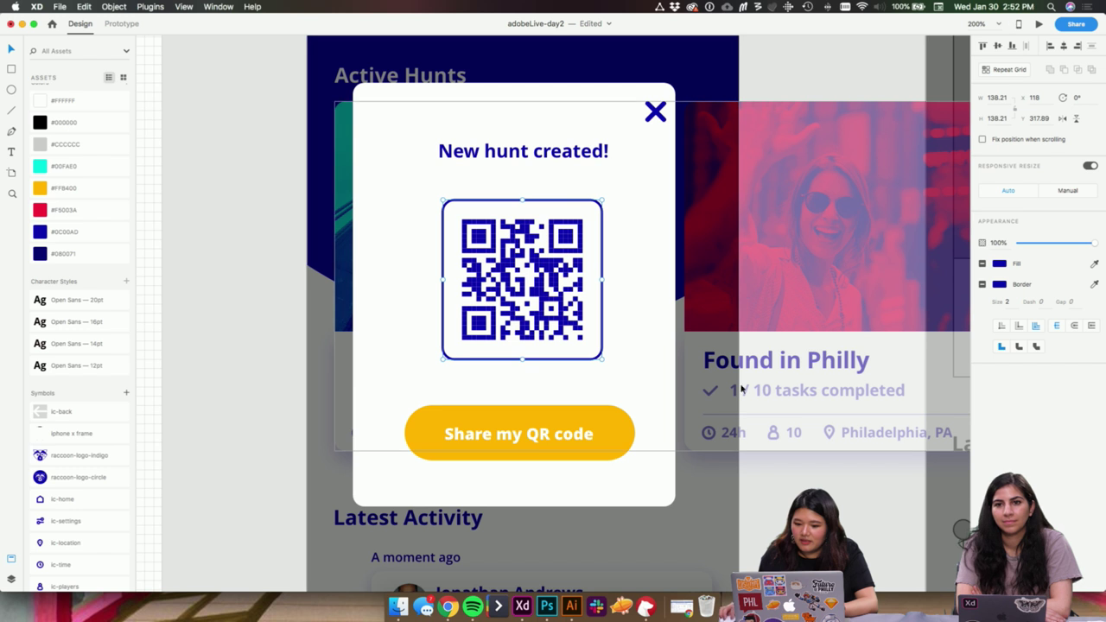
pyautogui.click(563, 451)
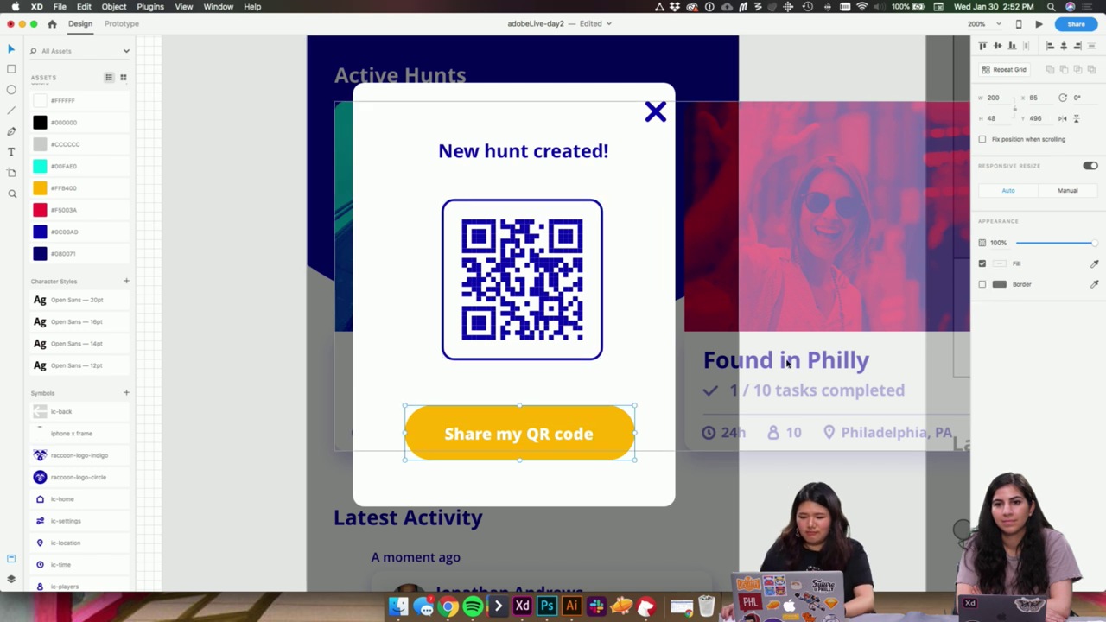
pyautogui.press('Escape')
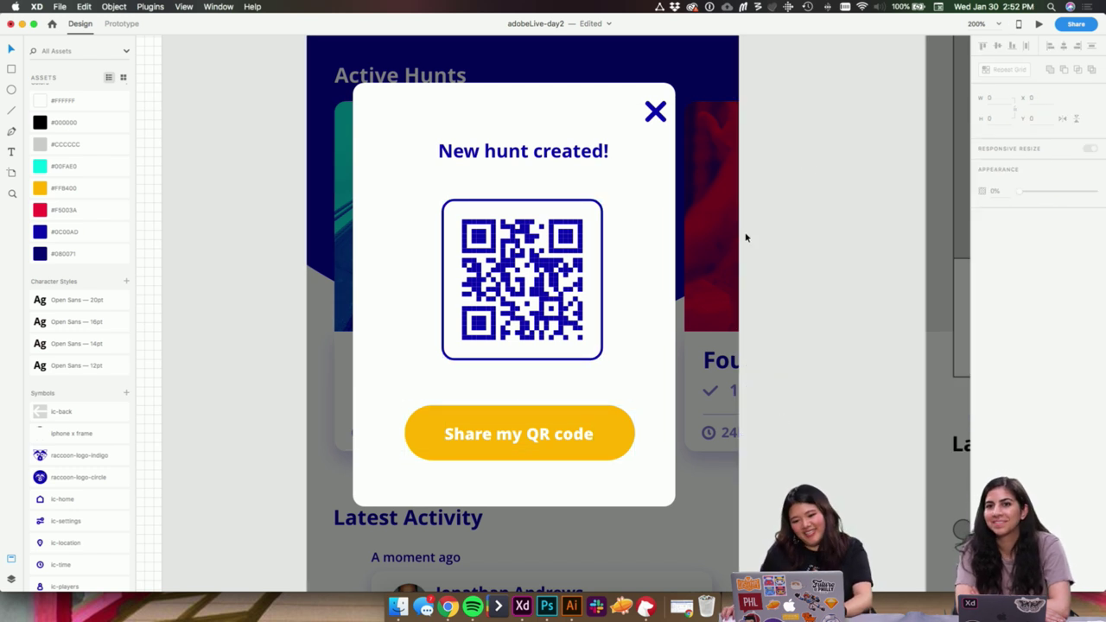
# - Center the white popup panel horizontally on the artboard, at X 48
pyautogui.scroll(3, 745, 235)
pyautogui.click(608, 197)
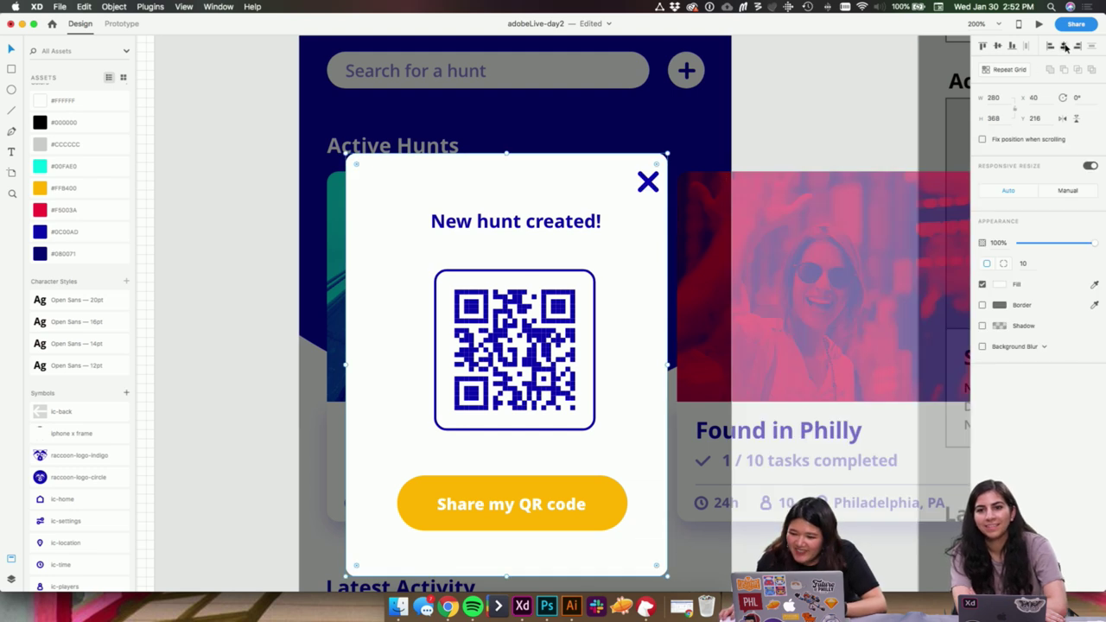
pyautogui.hotkey('shift', 'Right')
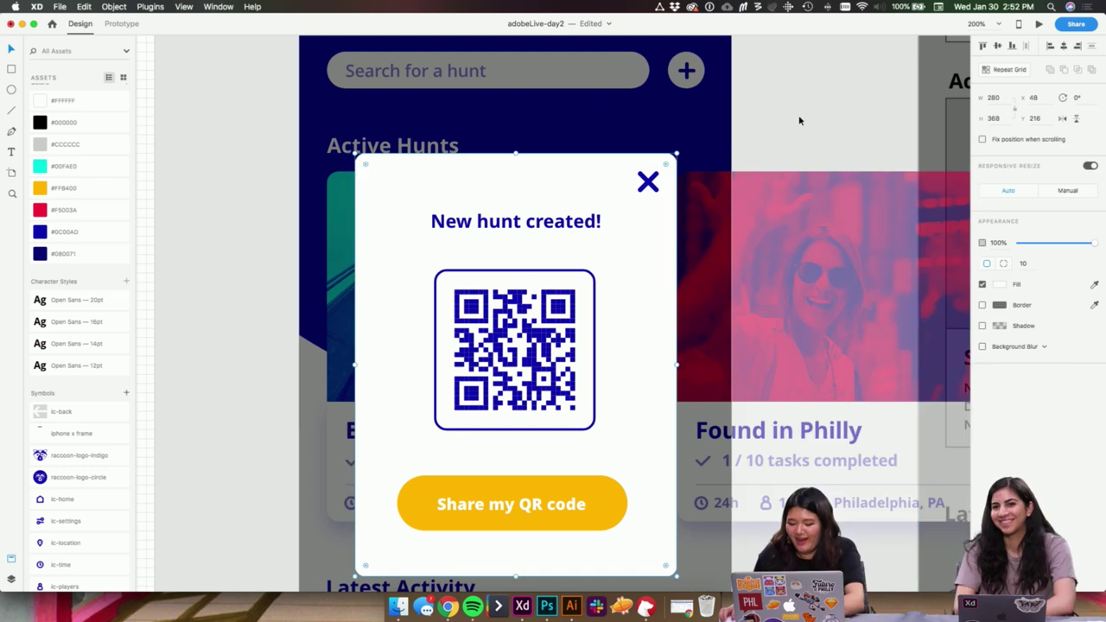
# - Delete the grey "New Hunt QR code" wireframe artboard beside the styled popup screen
pyautogui.press('super+1')
pyautogui.click(706, 196)
pyautogui.moveTo(684, 229); pyautogui.dragTo(706, 96)
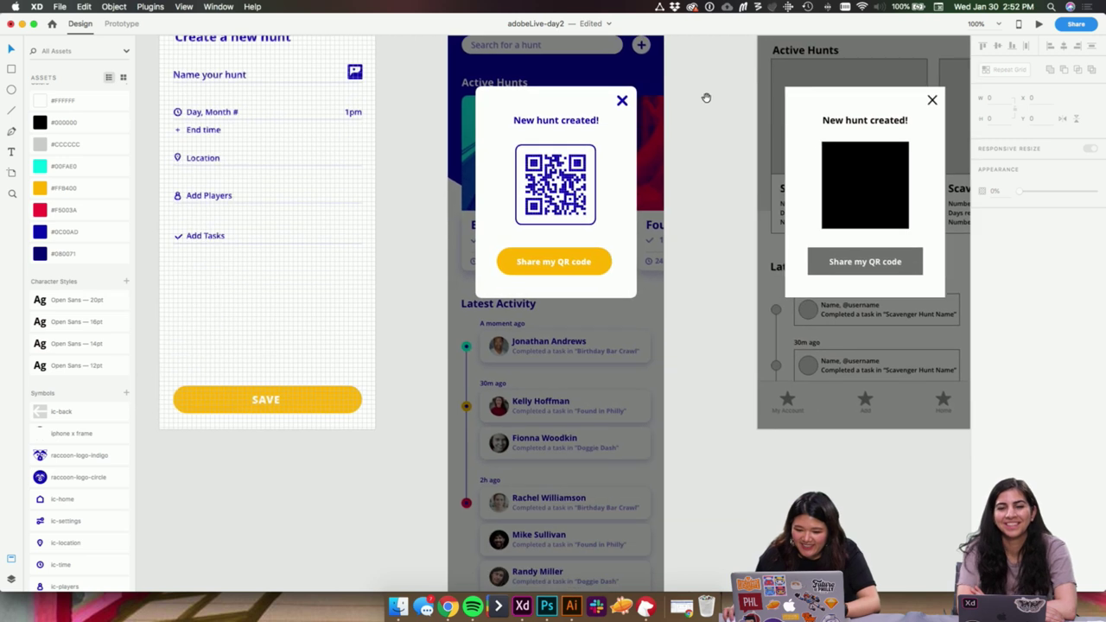
pyautogui.moveTo(721, 338); pyautogui.dragTo(662, 498)
pyautogui.hscroll(3, 755, 95)
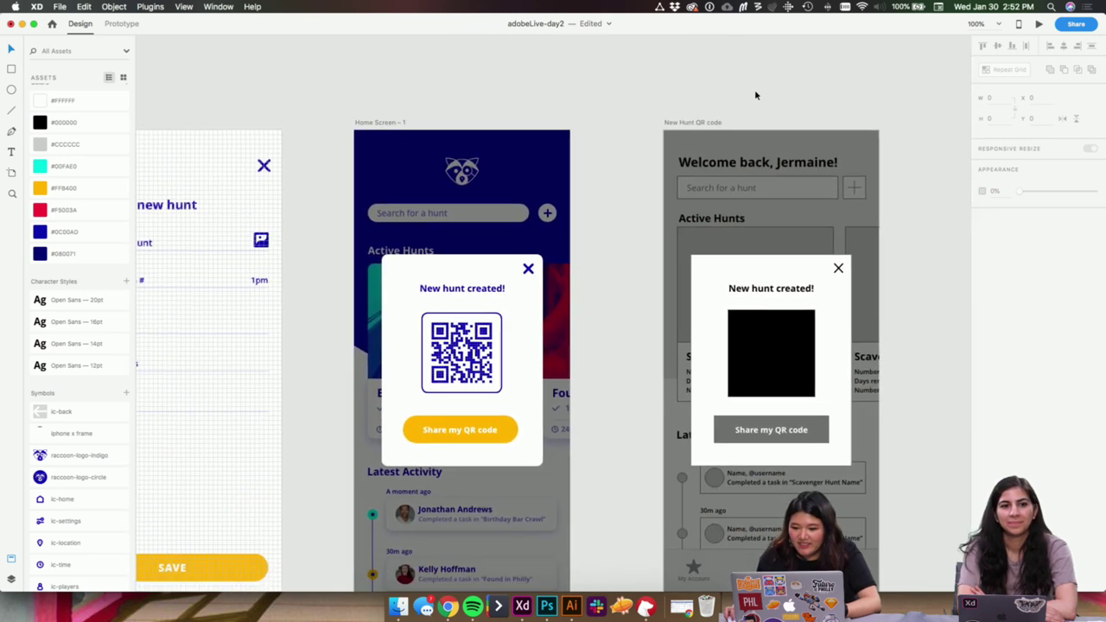
pyautogui.click(706, 122)
pyautogui.press('Delete')
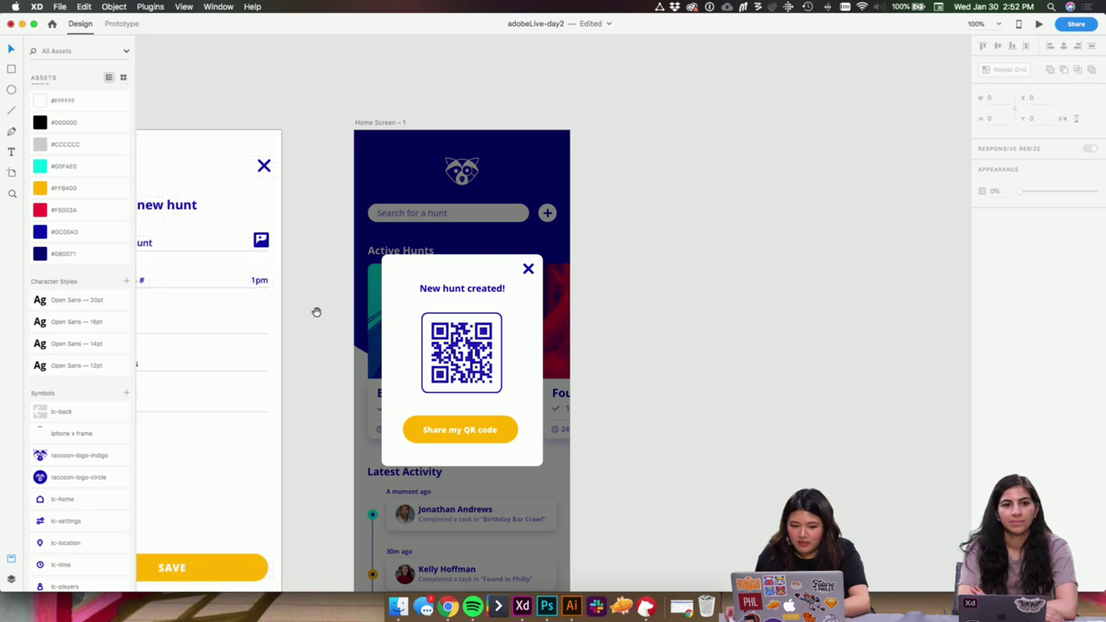
# - Hide the grid on the "Create a hunt" artboard
pyautogui.hscroll(-5, 316, 311)
pyautogui.scroll(-10, 504, 250)
pyautogui.scroll(-3, 493, 311)
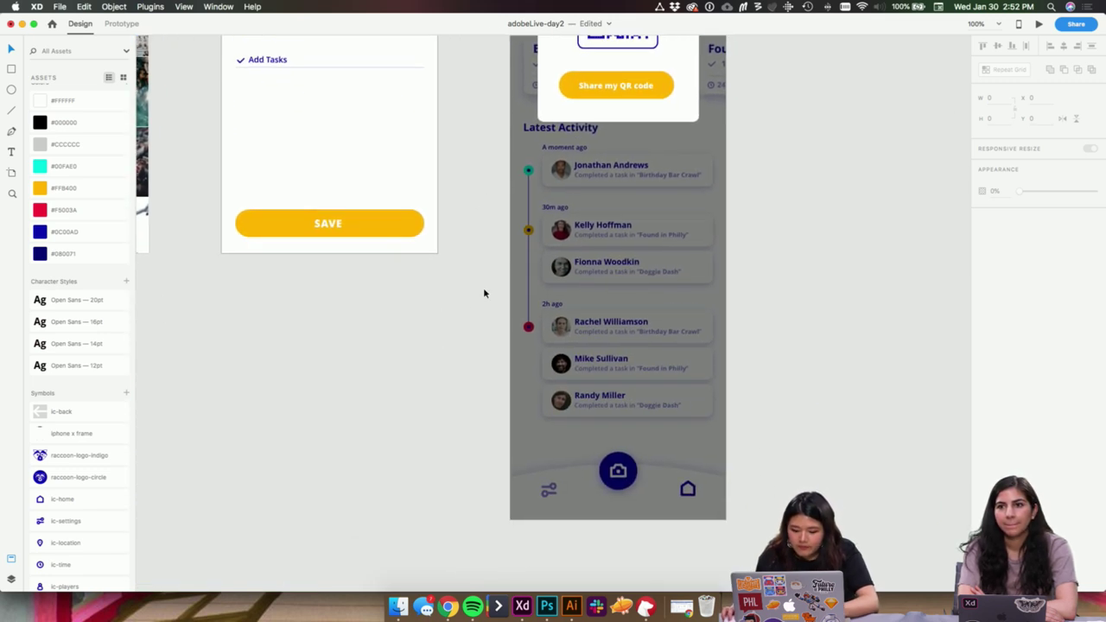
# - Review the row of styled artboards, from the QR code popup screen back to the original Home Screen
pyautogui.scroll(-5, 484, 291)
pyautogui.moveTo(791, 223); pyautogui.dragTo(736, 294)
pyautogui.scroll(-1, 736, 293)
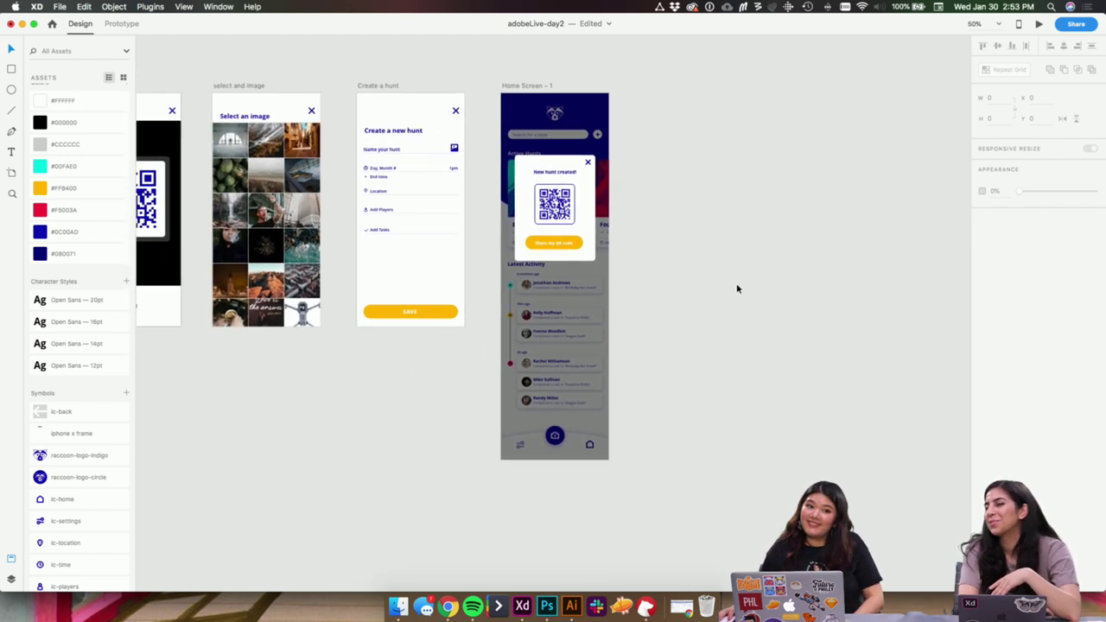
pyautogui.hscroll(-5, 395, 406)
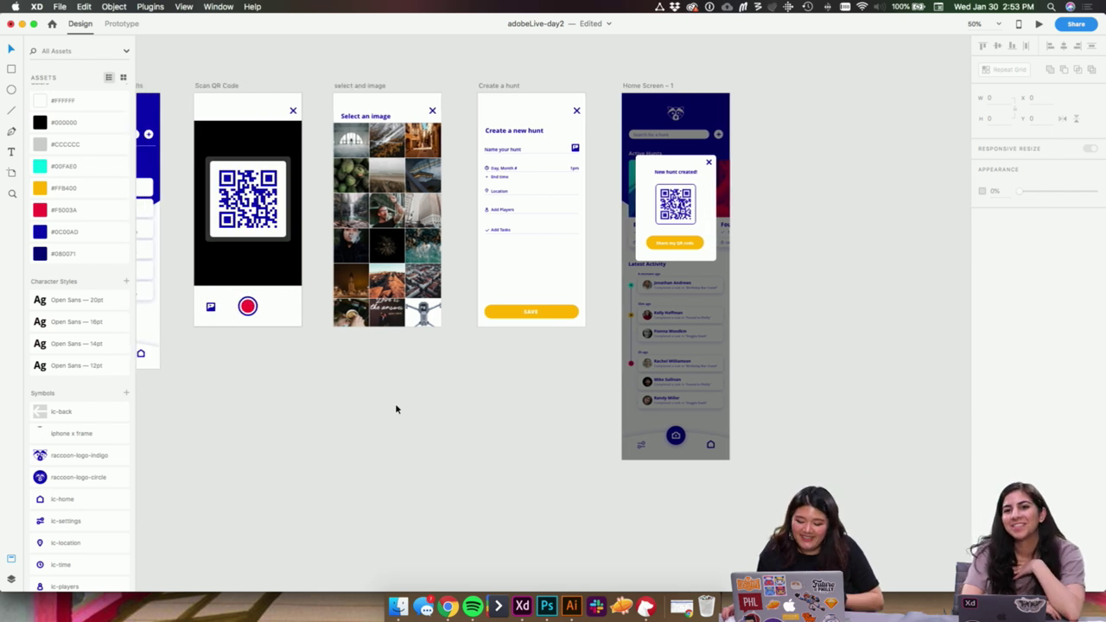
pyautogui.moveTo(303, 469); pyautogui.dragTo(318, 472)
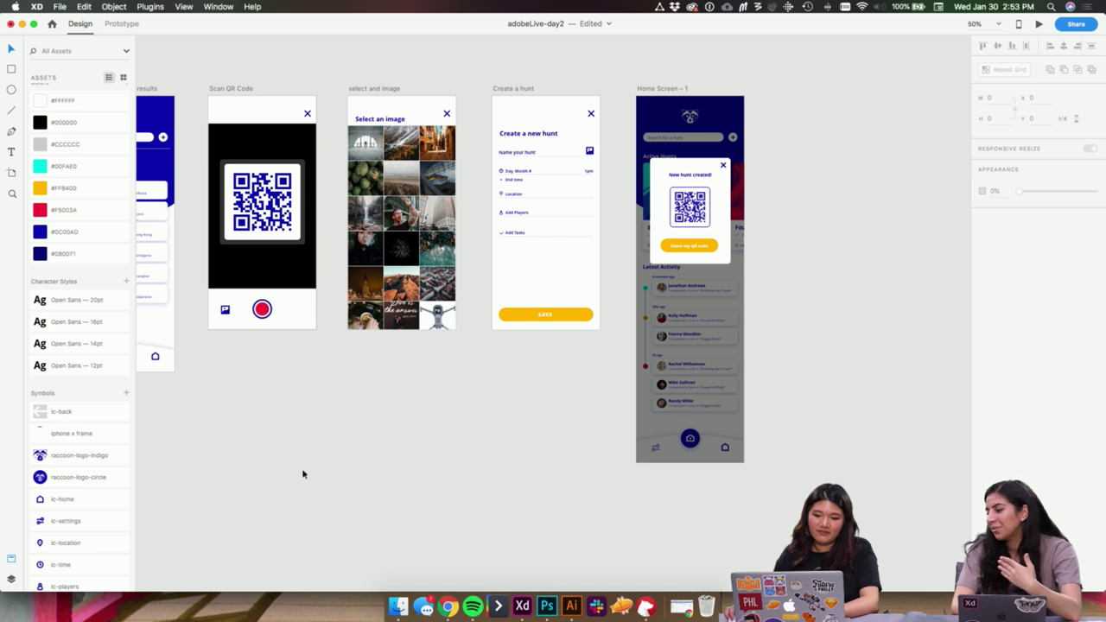
pyautogui.hscroll(-20, 303, 473)
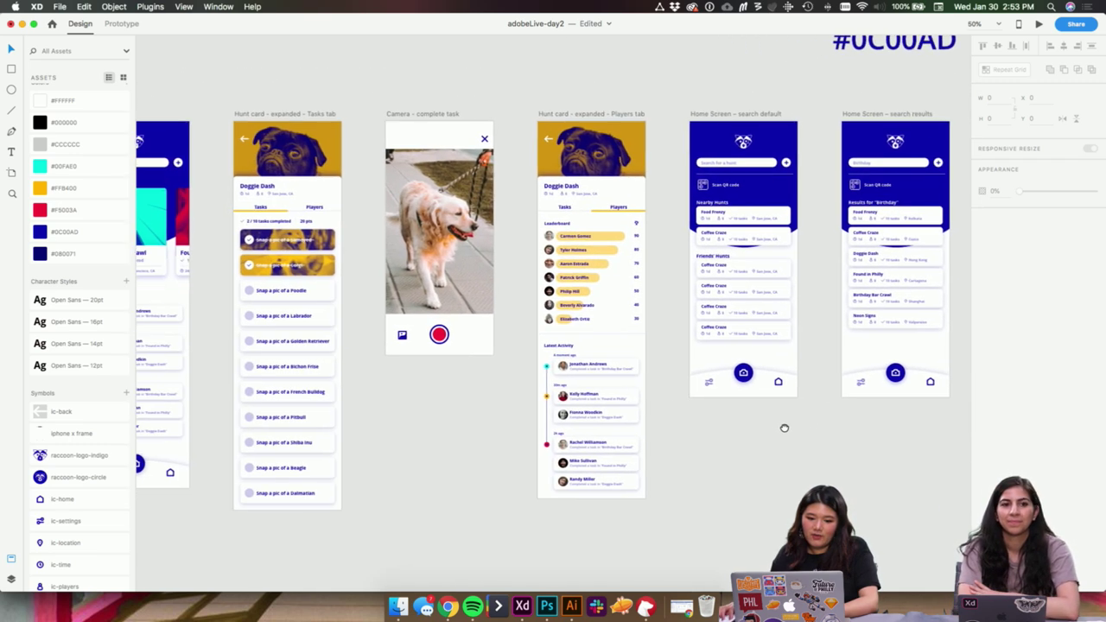
pyautogui.hscroll(-10, 528, 454)
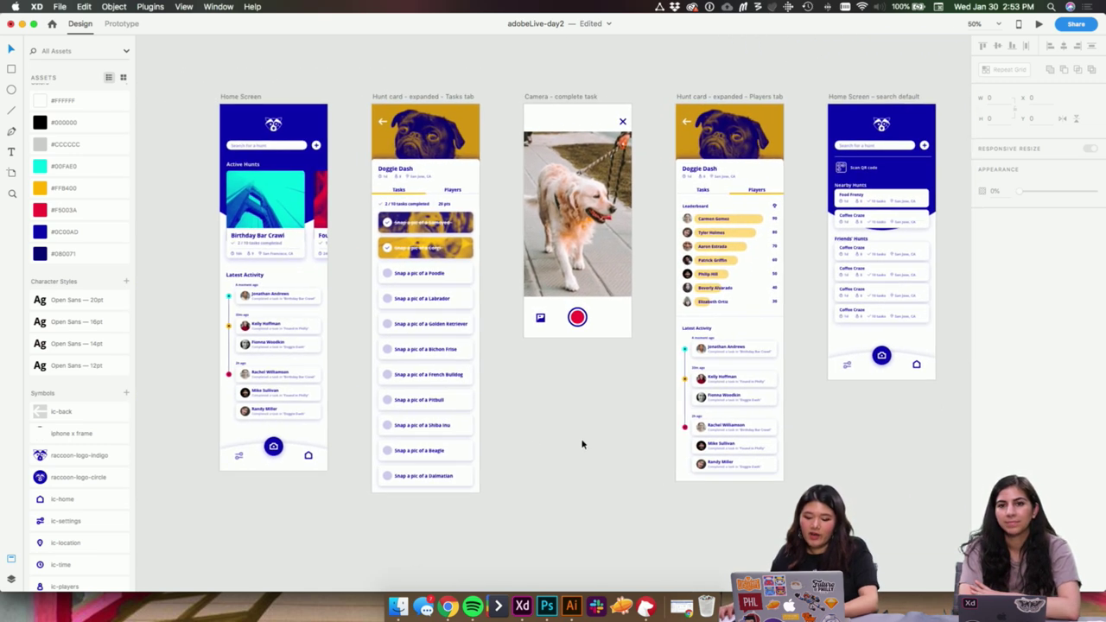
pyautogui.scroll(3, 354, 365)
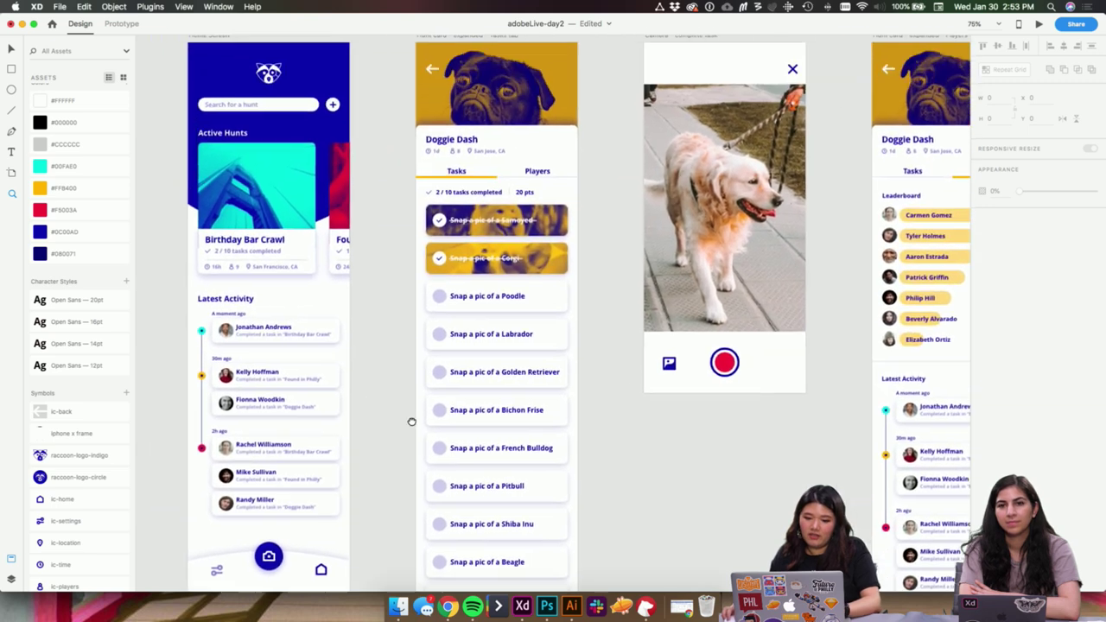
# - Examine the raccoon logos, icon set and colour swatches on the assets artboard
pyautogui.hscroll(-5, 412, 421)
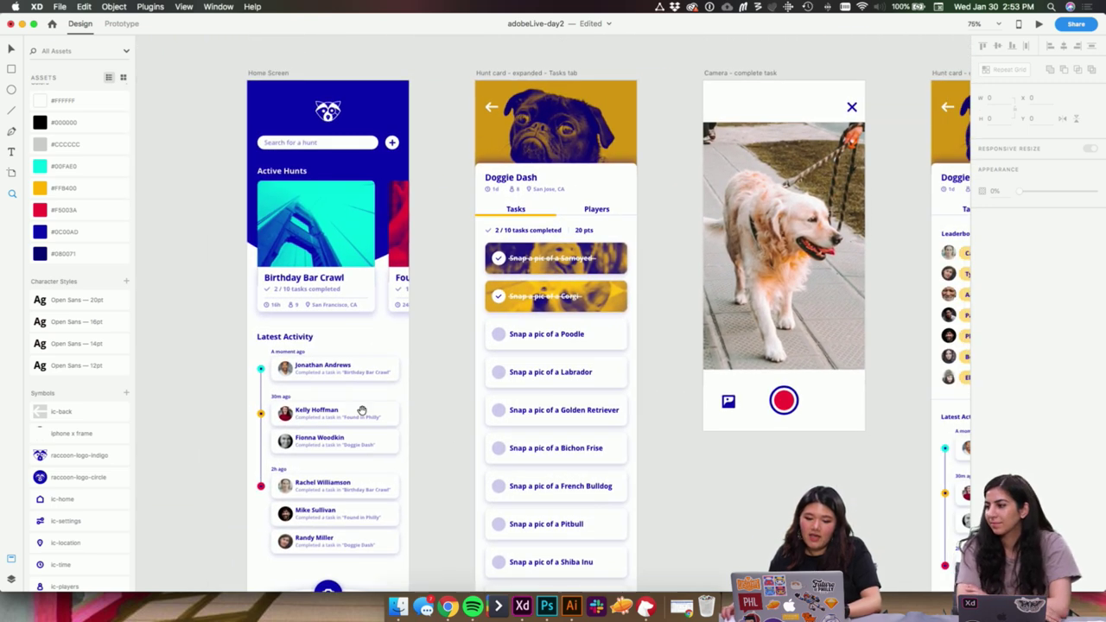
pyautogui.hscroll(-20, 362, 411)
pyautogui.moveTo(367, 95); pyautogui.dragTo(539, 222)
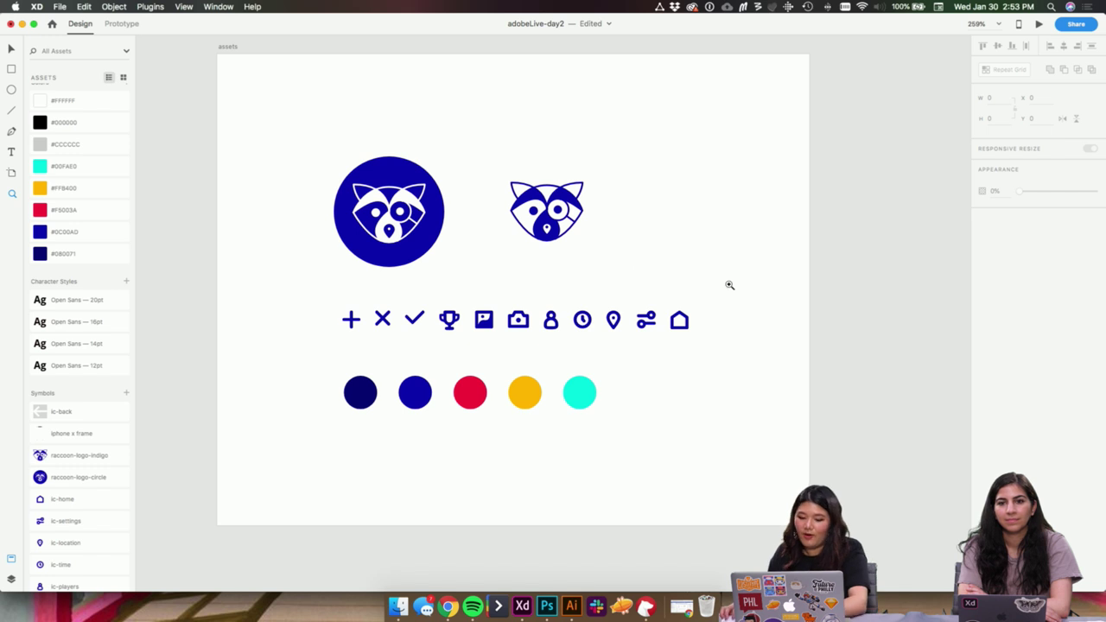
pyautogui.press('super+minus')
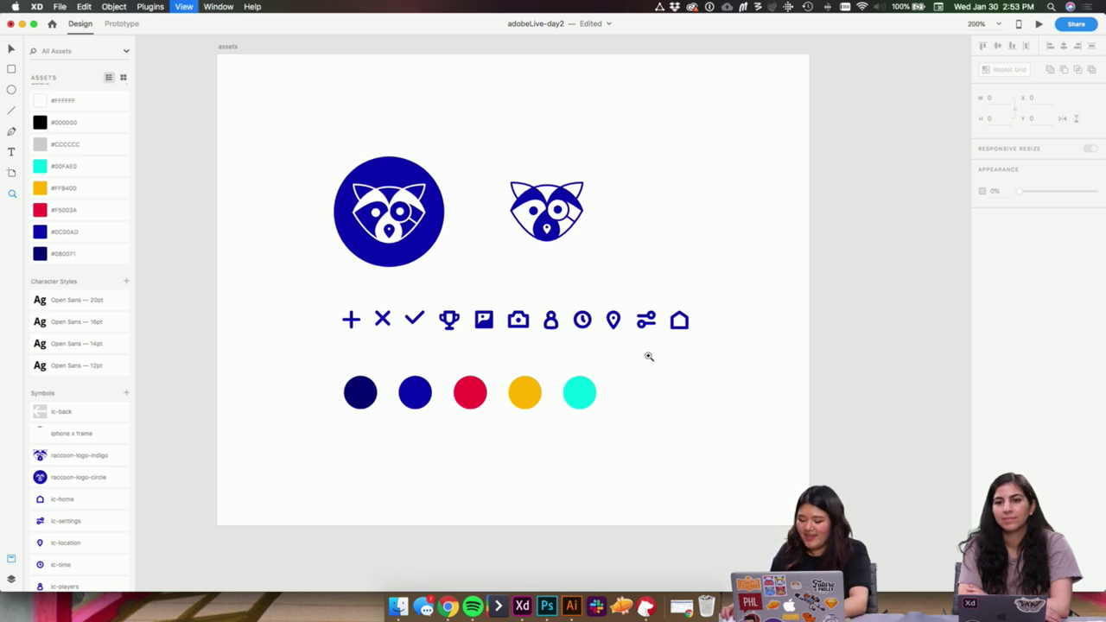
# - Examine the styled Home Screen and the Doggie Dash Tasks tab artboard at 100% zoom
pyautogui.moveTo(801, 320); pyautogui.dragTo(121, 308)
pyautogui.moveTo(663, 313); pyautogui.dragTo(529, 279)
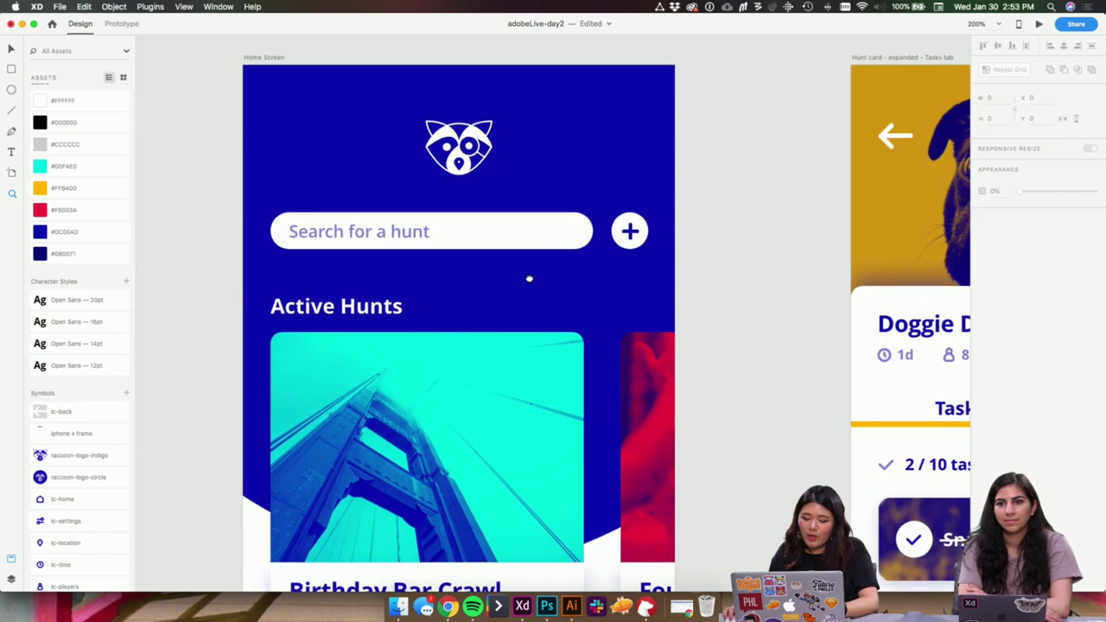
pyautogui.press('super+1')
pyautogui.moveTo(893, 372); pyautogui.dragTo(652, 247)
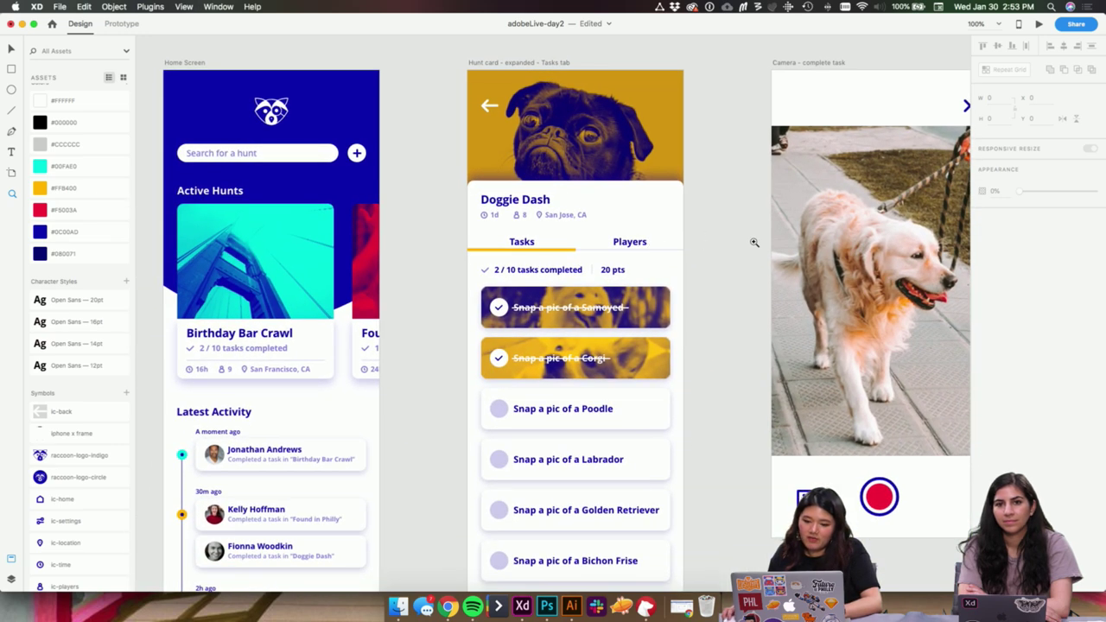
pyautogui.moveTo(715, 482); pyautogui.dragTo(728, 441)
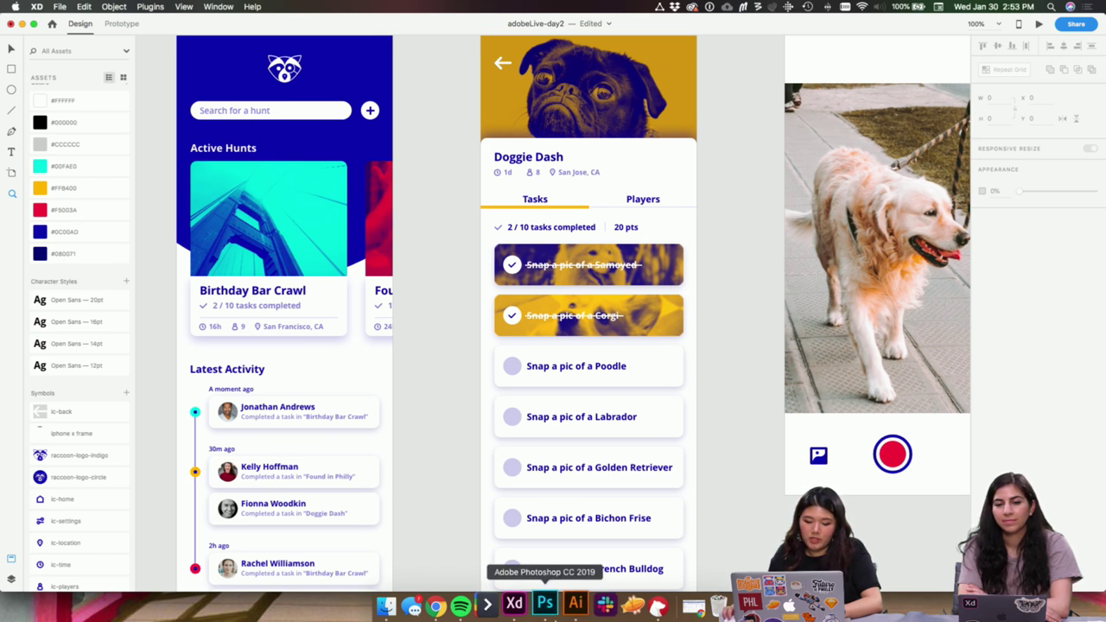
# - Switch to Photoshop to view the gradient-mapped dog-pug.jpg image, and return to XD
pyautogui.click(544, 602)
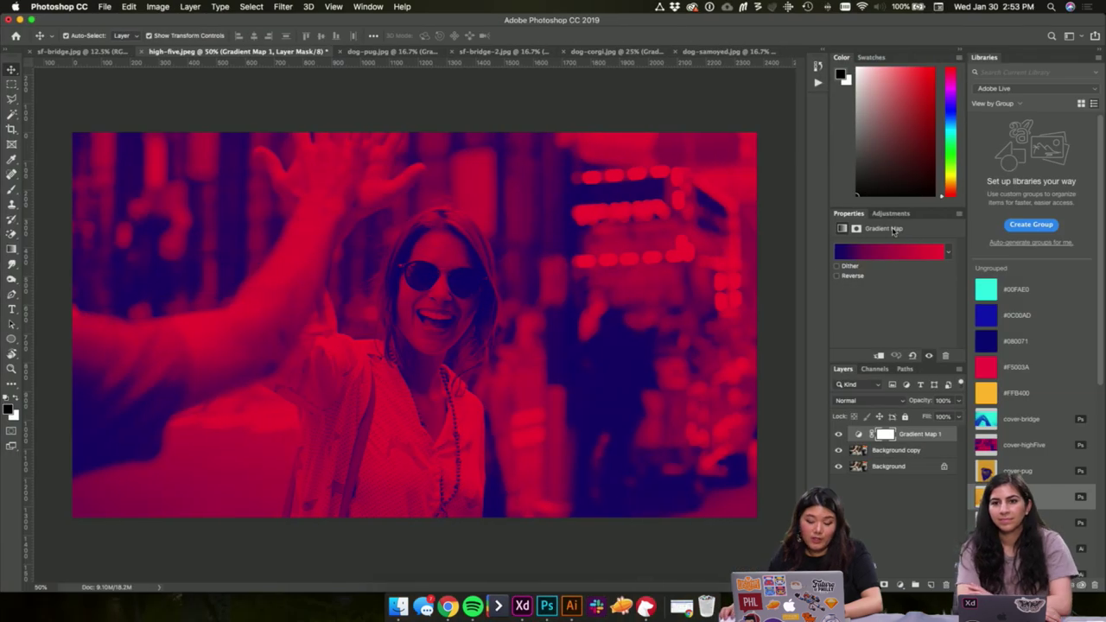
pyautogui.click(373, 52)
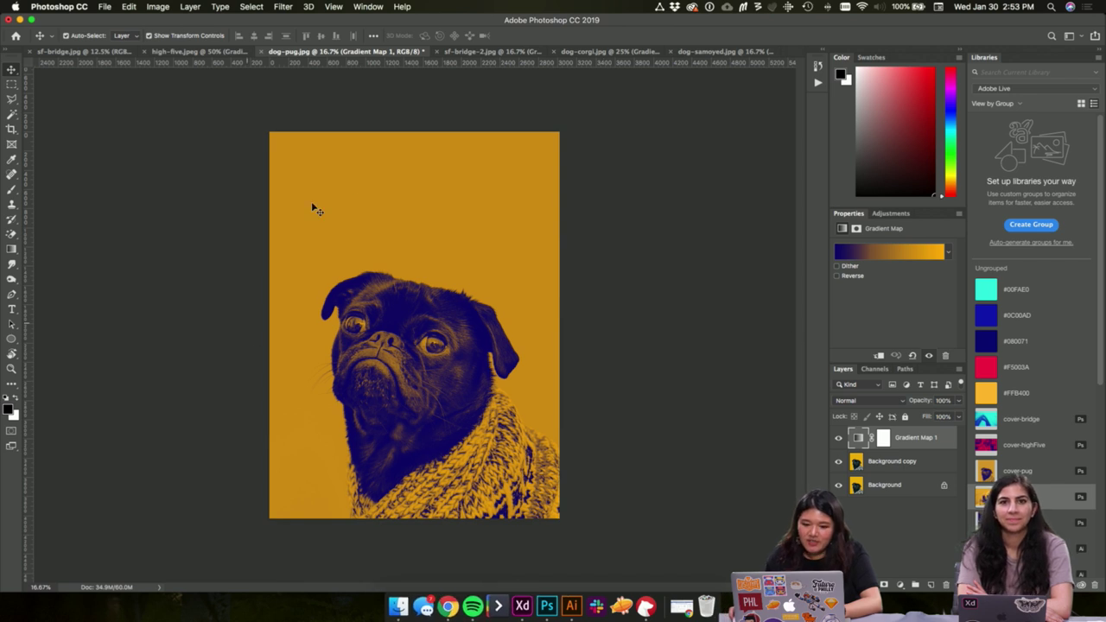
pyautogui.click(517, 604)
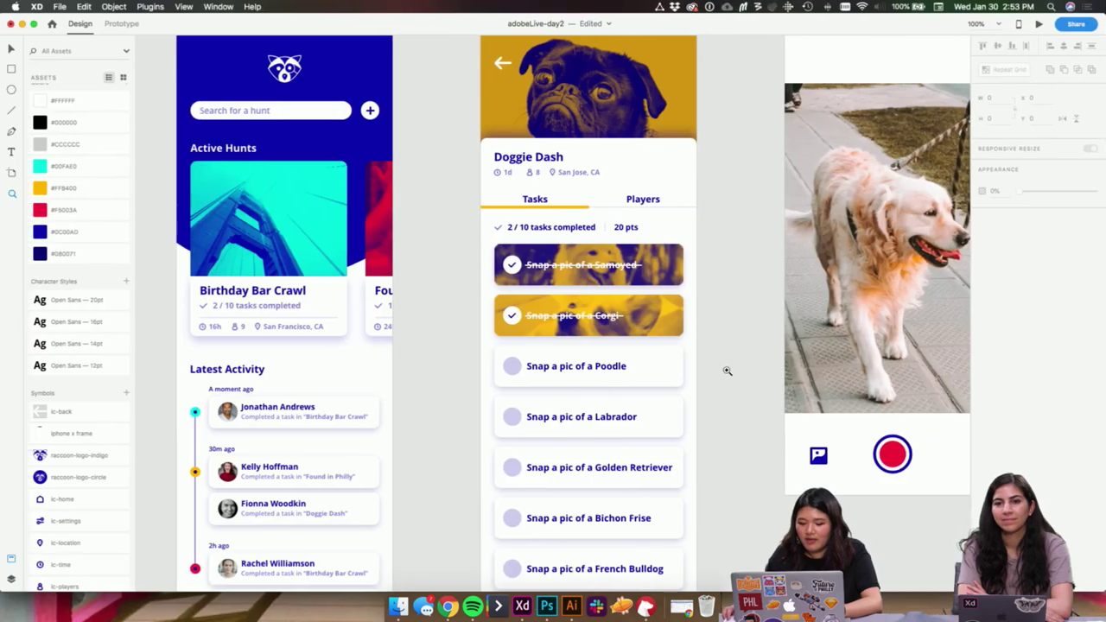
# - Review the Doggie Dash and camera artboards, and survey the first row of screens at 50% zoom
pyautogui.moveTo(732, 395); pyautogui.dragTo(314, 397)
pyautogui.moveTo(786, 291); pyautogui.dragTo(836, 305)
pyautogui.moveTo(336, 343); pyautogui.dragTo(447, 353)
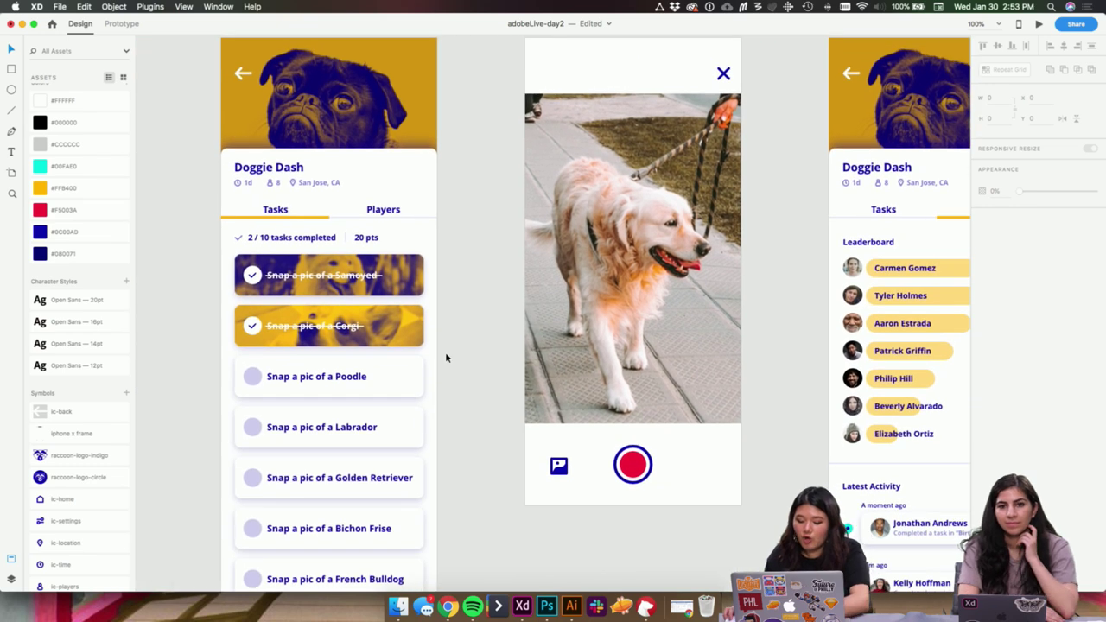
pyautogui.press('super+minus')
pyautogui.press('super+minus')
pyautogui.moveTo(585, 444); pyautogui.dragTo(586, 321)
pyautogui.moveTo(835, 454); pyautogui.dragTo(625, 452)
pyautogui.moveTo(796, 399); pyautogui.dragTo(869, 402)
pyautogui.hscroll(-10, 869, 403)
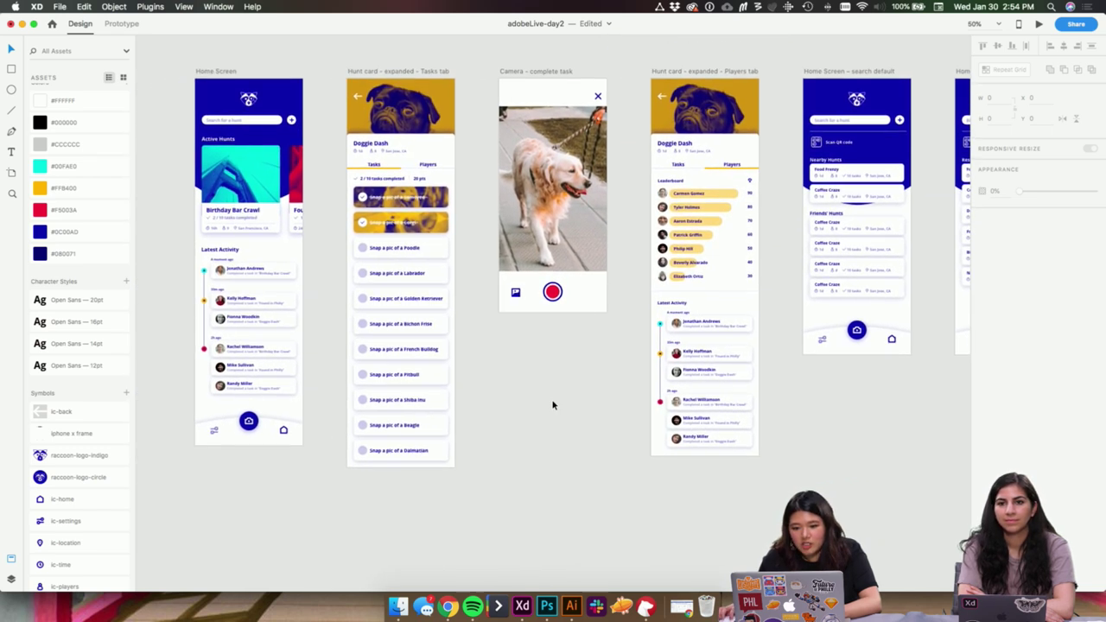
# - View the artboards in Prototype mode, and return to Design mode at the Home Screen and hunt card artboards
pyautogui.click(122, 24)
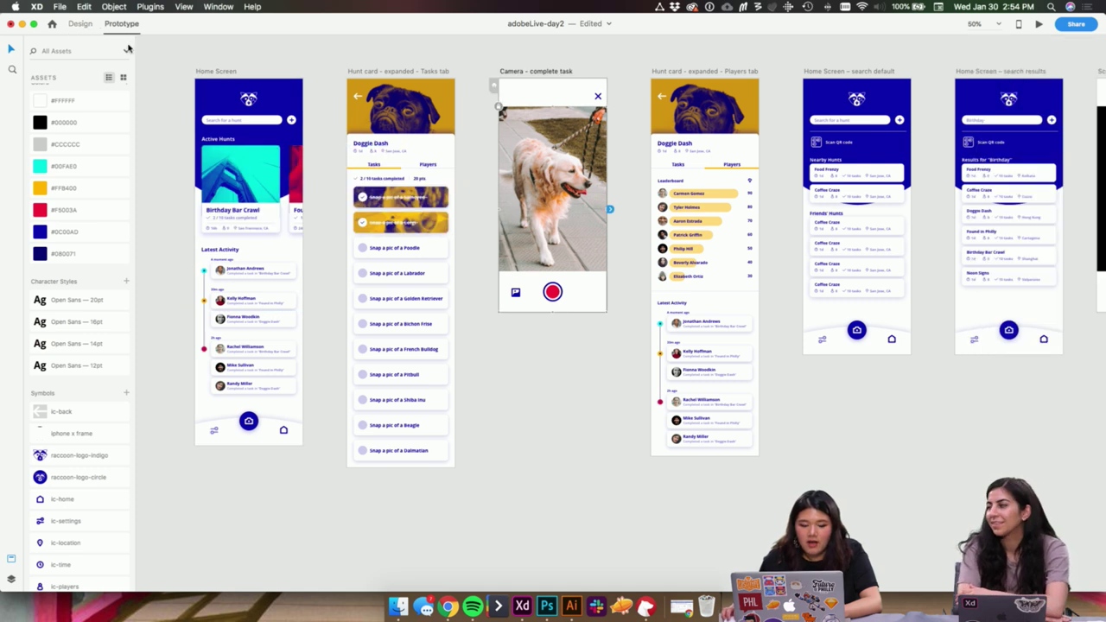
pyautogui.click(80, 24)
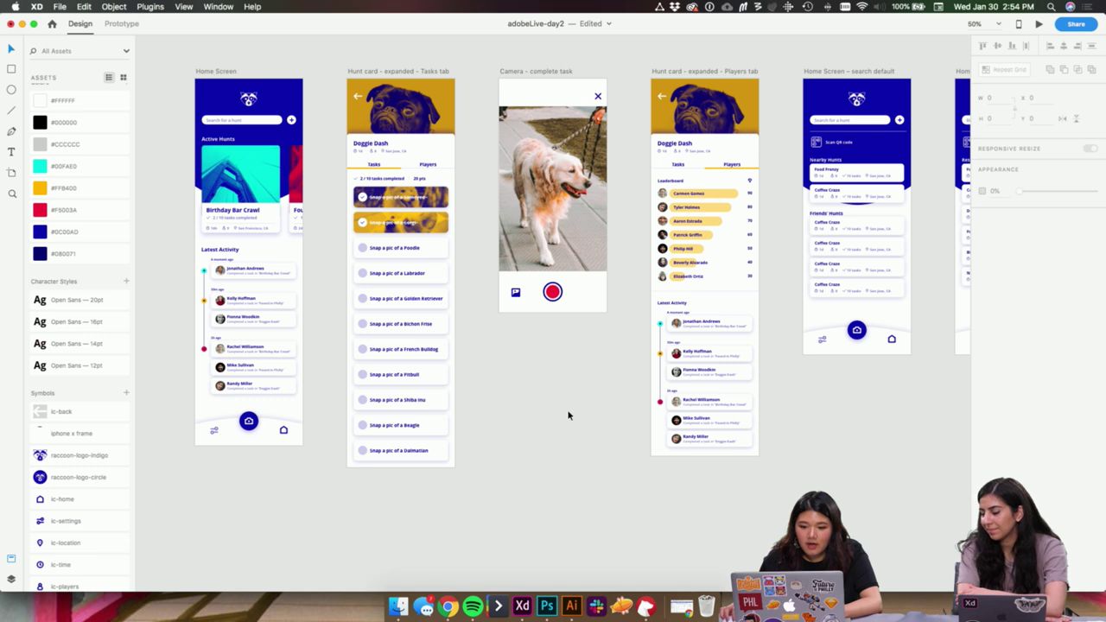
pyautogui.hscroll(1, 609, 393)
pyautogui.hscroll(5, 609, 396)
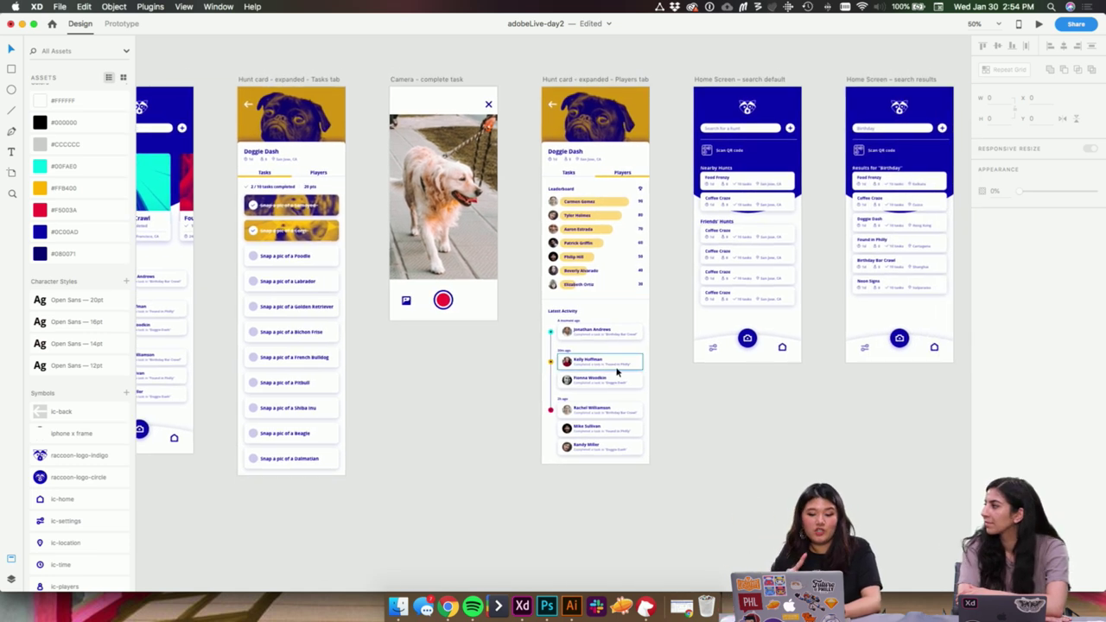
pyautogui.moveTo(502, 429); pyautogui.dragTo(582, 412)
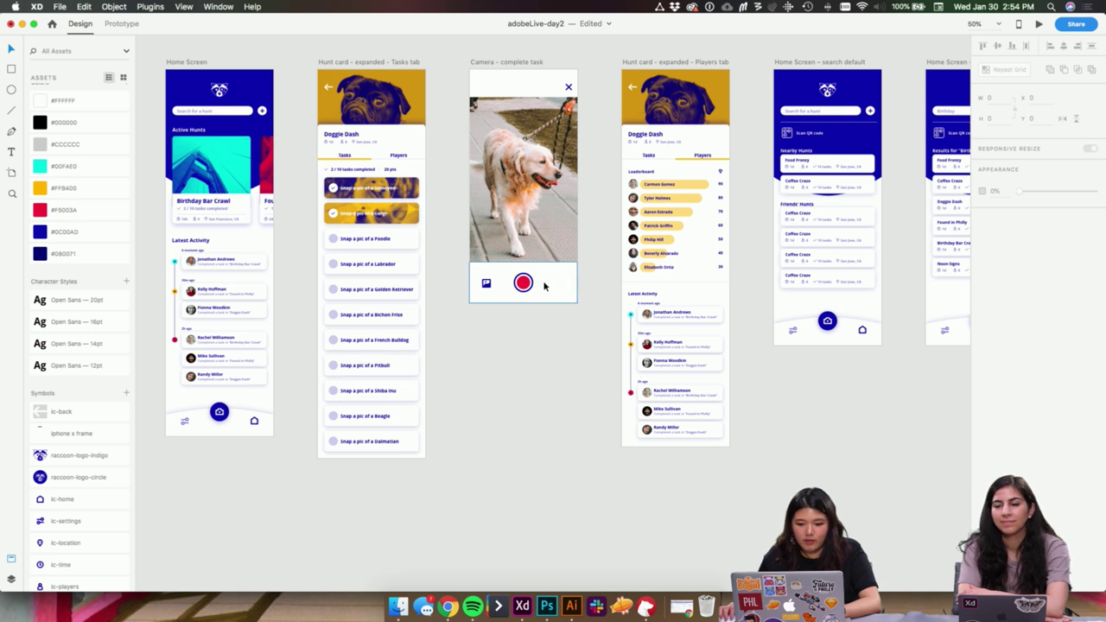
# - Review the remaining artboards from the Players tab and search screens through to the "New hunt created!" popup
pyautogui.hscroll(5, 706, 316)
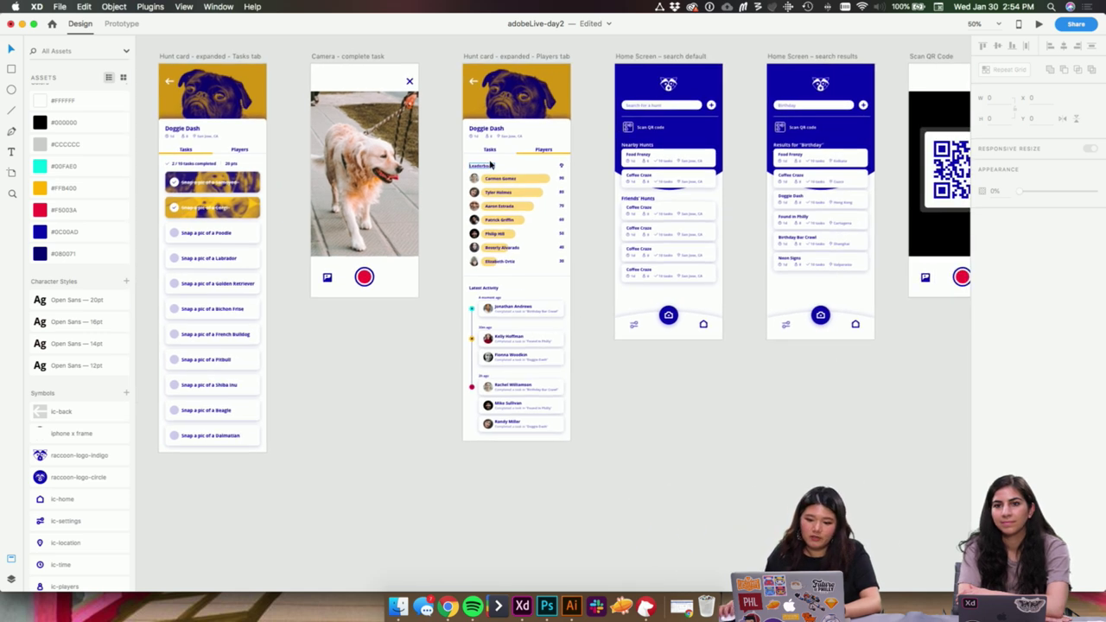
pyautogui.hscroll(12, 839, 311)
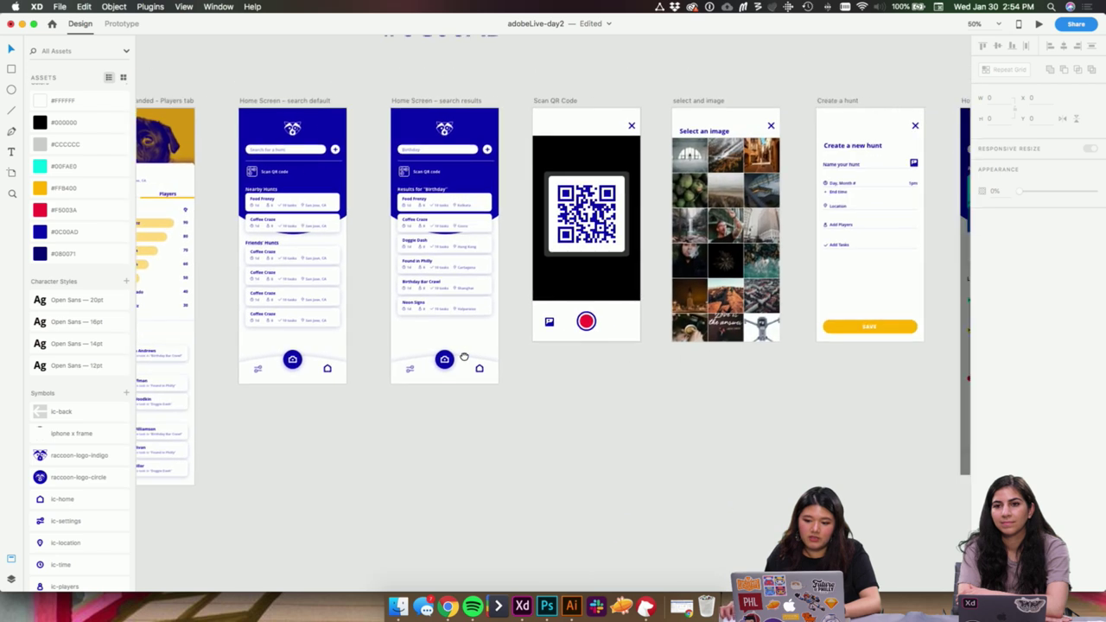
pyautogui.hscroll(9, 601, 340)
pyautogui.scroll(2, 601, 340)
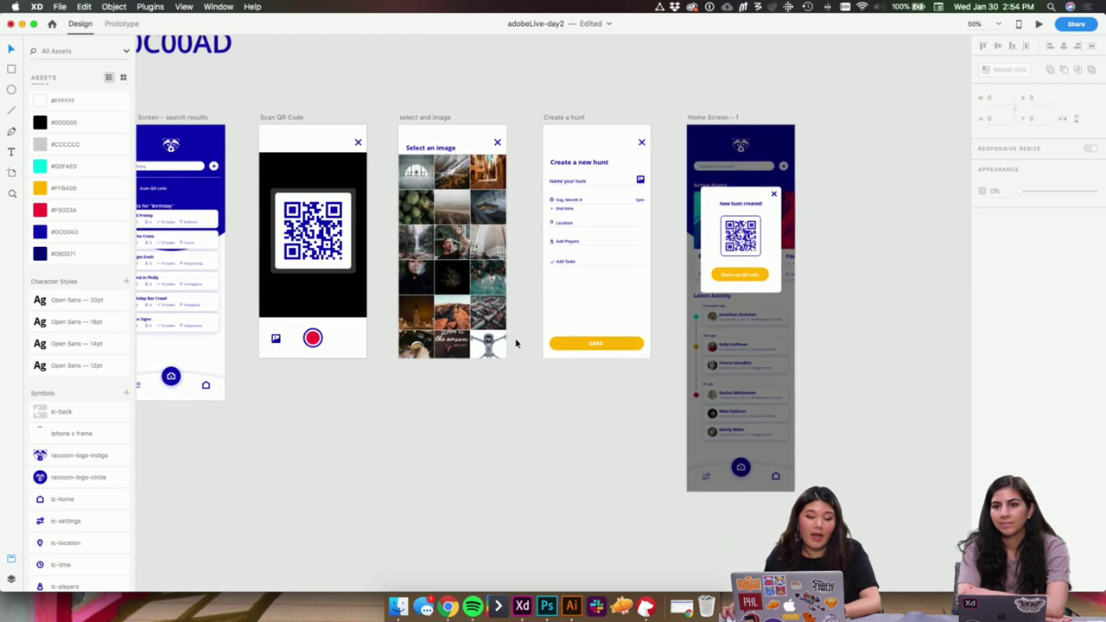
pyautogui.scroll(2, 515, 343)
pyautogui.moveTo(379, 487); pyautogui.dragTo(704, 437)
pyautogui.moveTo(451, 444); pyautogui.dragTo(844, 424)
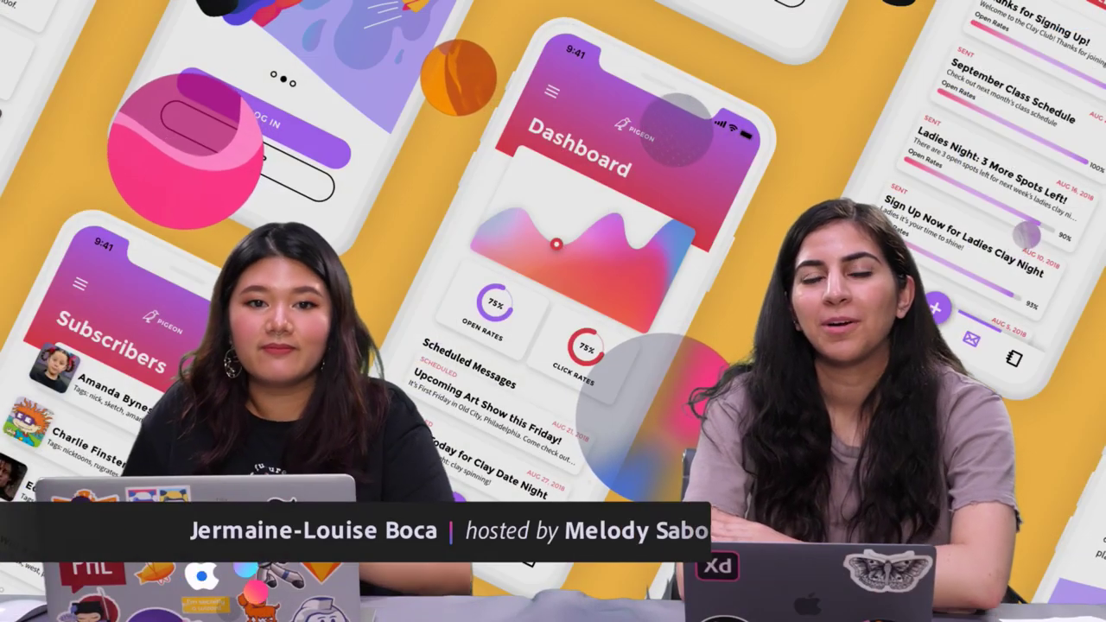